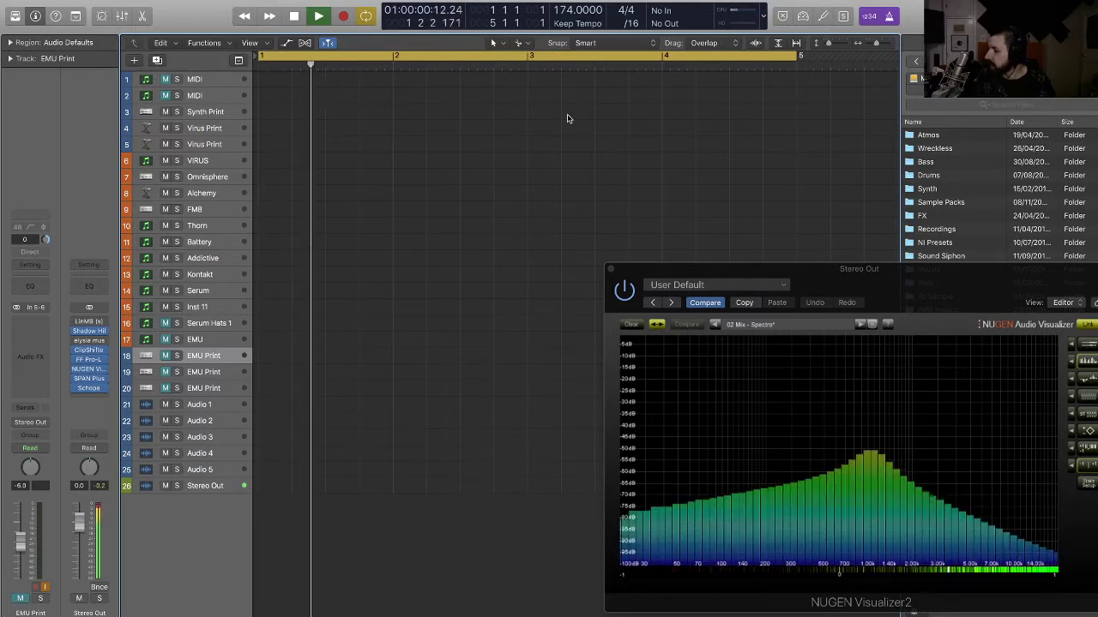
{"action": "key", "text": "space"}
{"action": "key", "text": "Return"}
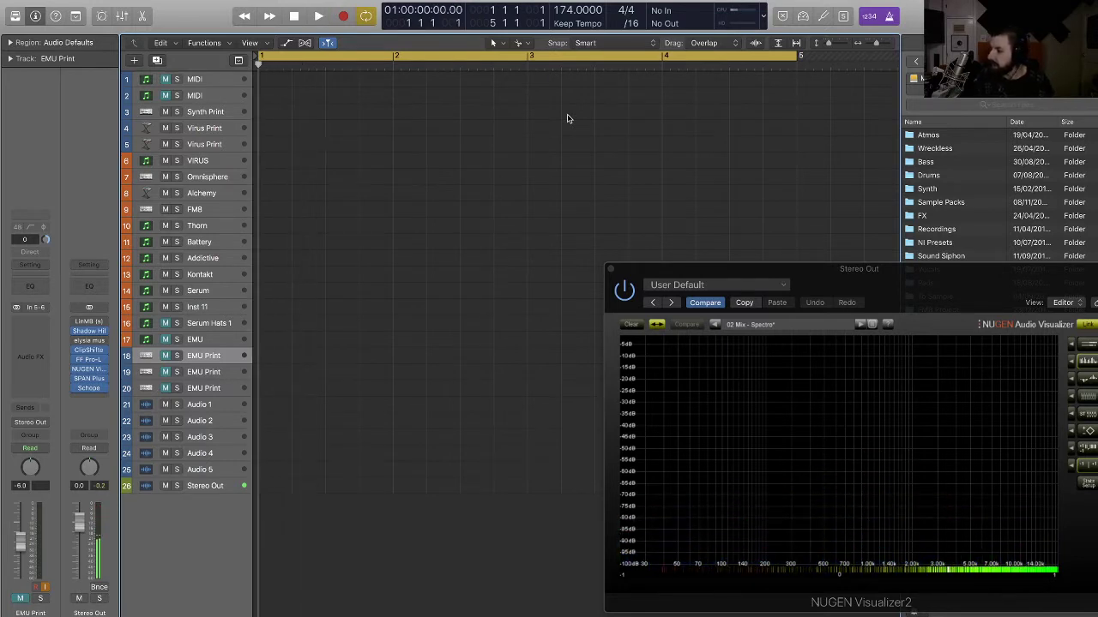
{"action": "key", "text": "space"}
{"action": "key", "text": "space"}
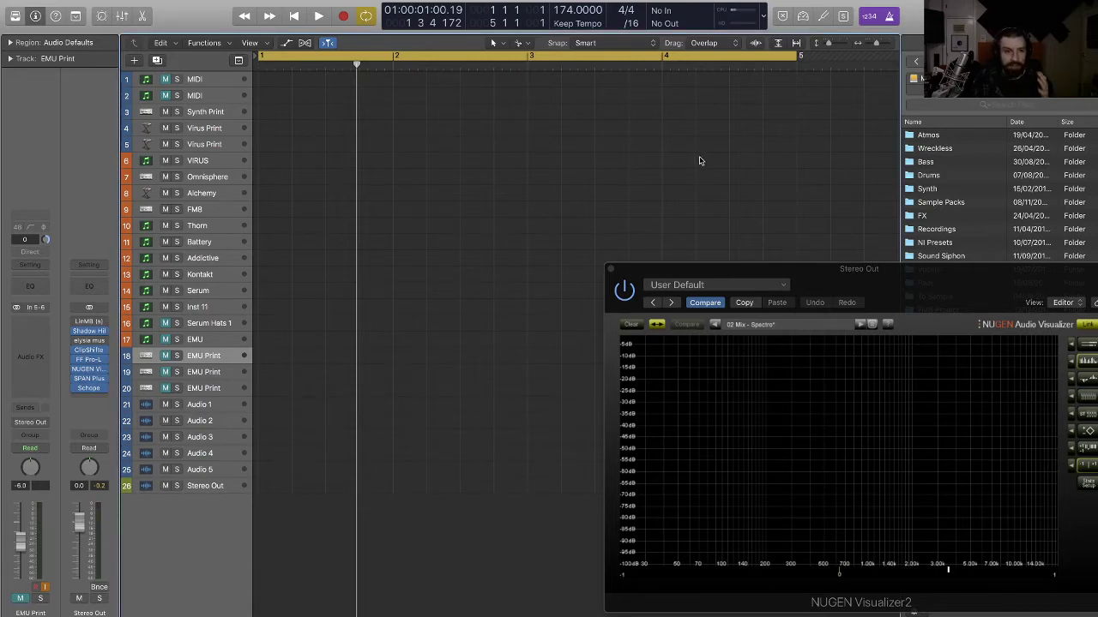
{"action": "key", "text": "Return"}
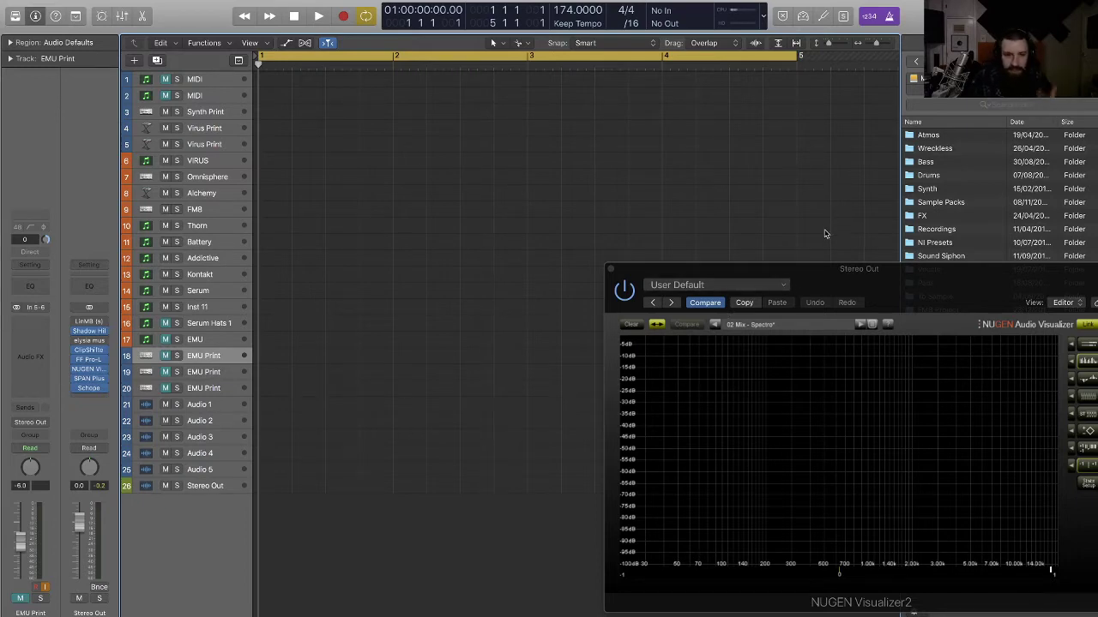
- Open the Addictive Drums 2 instrument on the Addictive track
{"action": "mouse_move", "coordinate": [637, 272]}
{"action": "left_mouse_down"}
{"action": "mouse_move", "coordinate": [621, 272]}
{"action": "mouse_move", "coordinate": [652, 270]}
{"action": "left_mouse_up"}
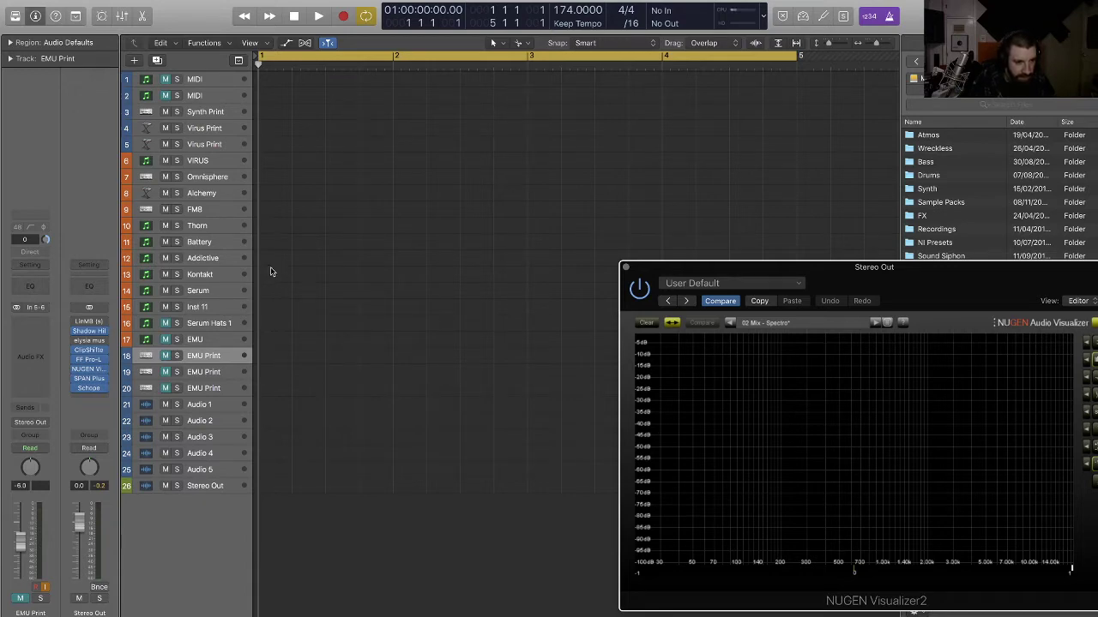
{"action": "left_click", "coordinate": [229, 259]}
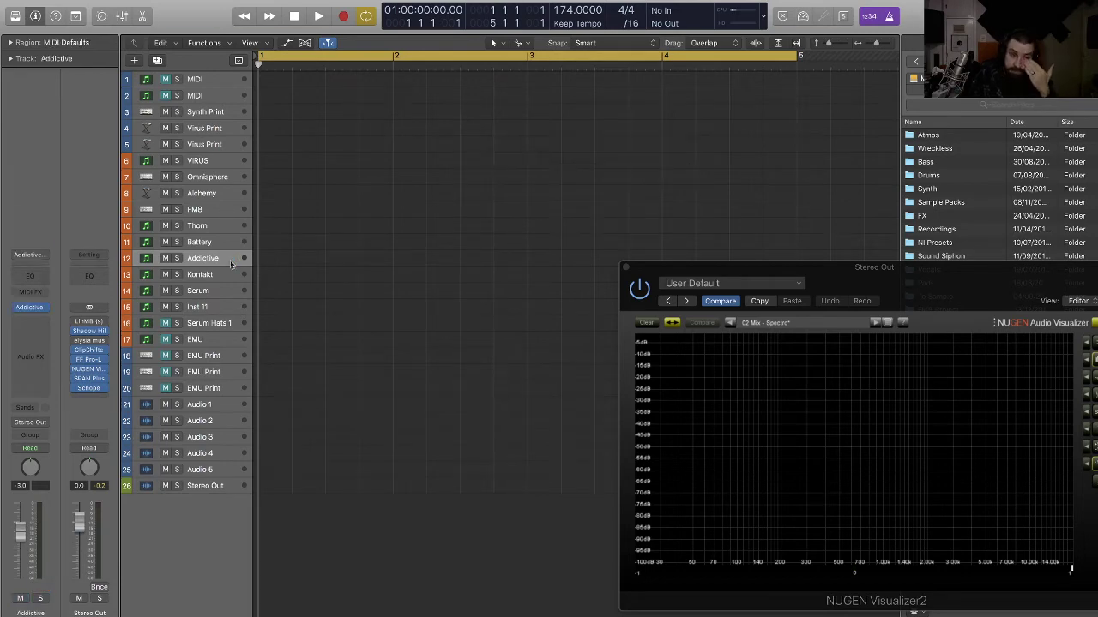
{"action": "left_click", "coordinate": [30, 309]}
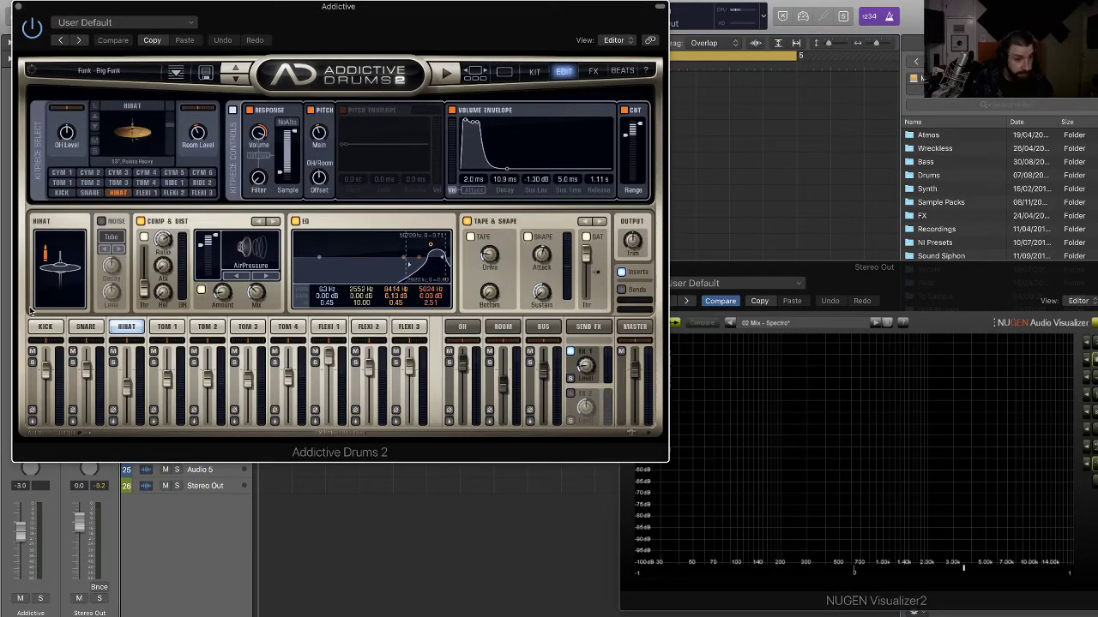
- Browse the drum presets with the Sound Ideal filter towards Natural and load Blue Oyster - Roomy 26 Kick Kit
{"action": "left_click", "coordinate": [109, 73]}
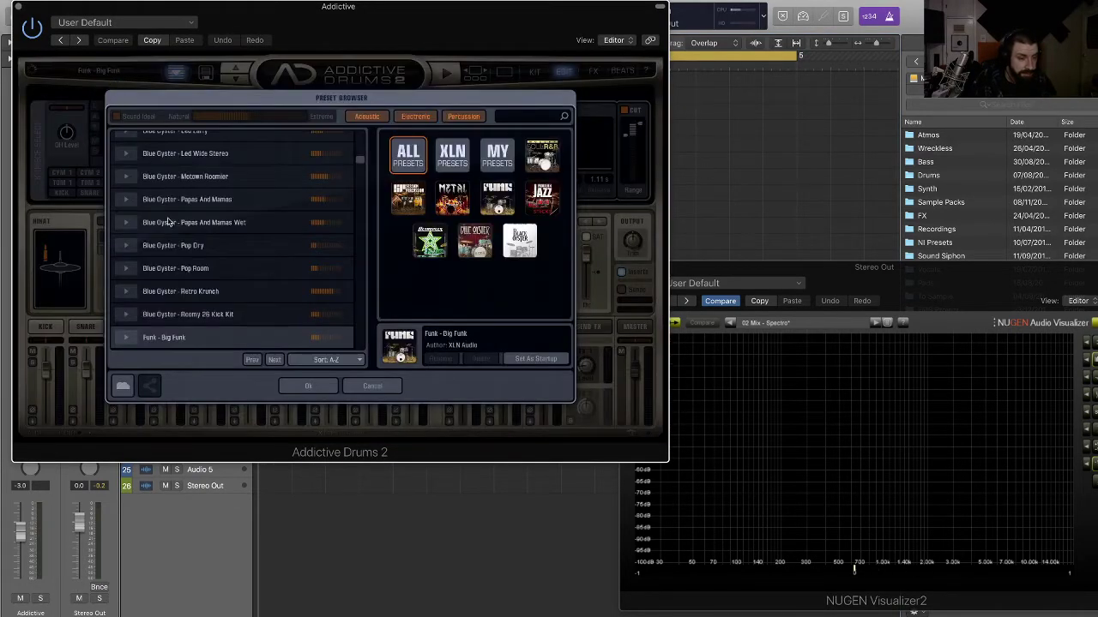
{"action": "scroll", "coordinate": [220, 252], "scroll_direction": "down", "scroll_amount": 20}
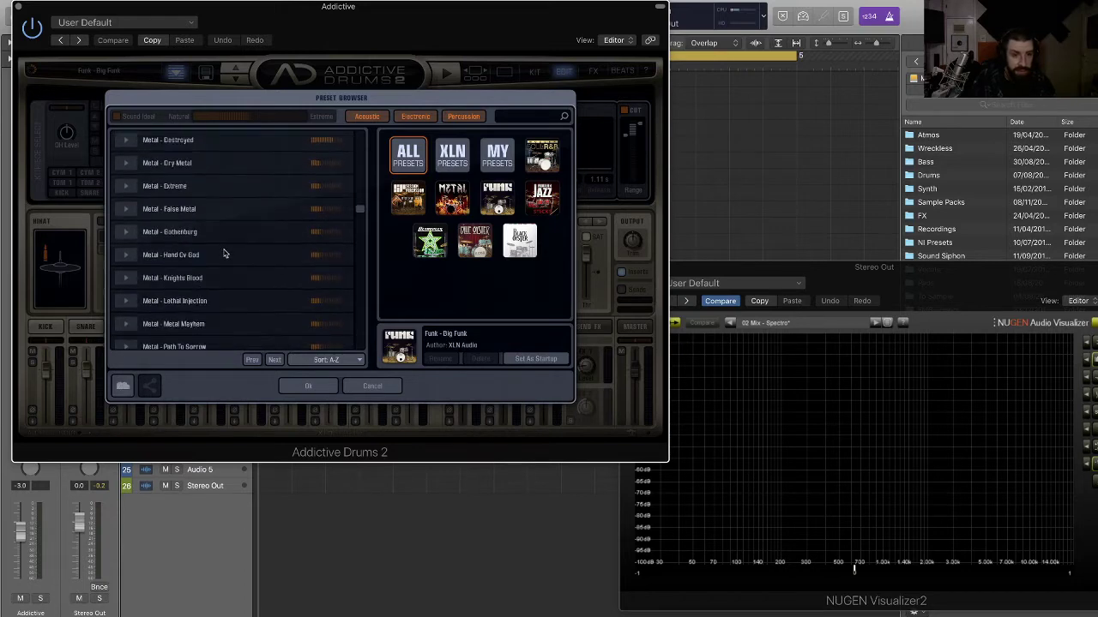
{"action": "scroll", "coordinate": [223, 253], "scroll_direction": "down", "scroll_amount": 6}
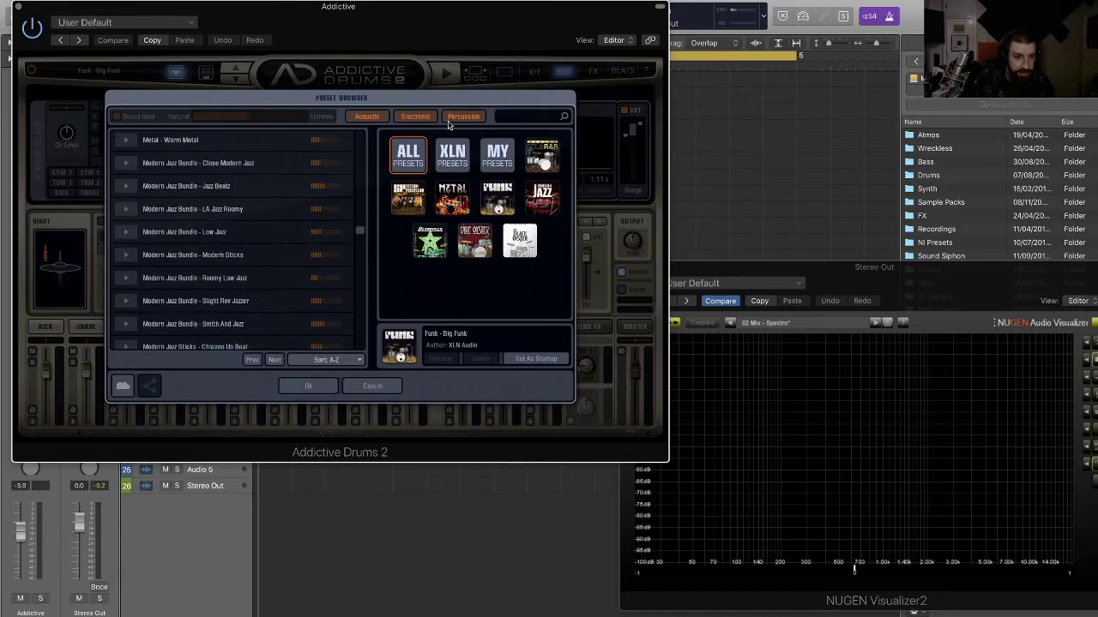
{"action": "scroll", "coordinate": [248, 233], "scroll_direction": "up", "scroll_amount": 8}
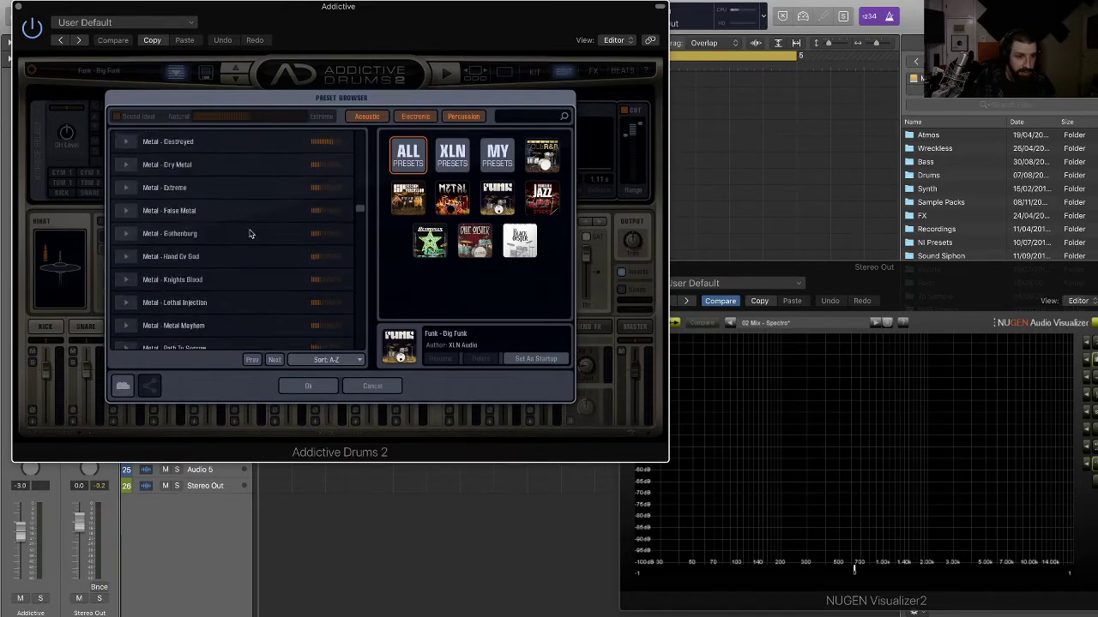
{"action": "left_click", "coordinate": [232, 117]}
{"action": "left_click", "coordinate": [228, 118]}
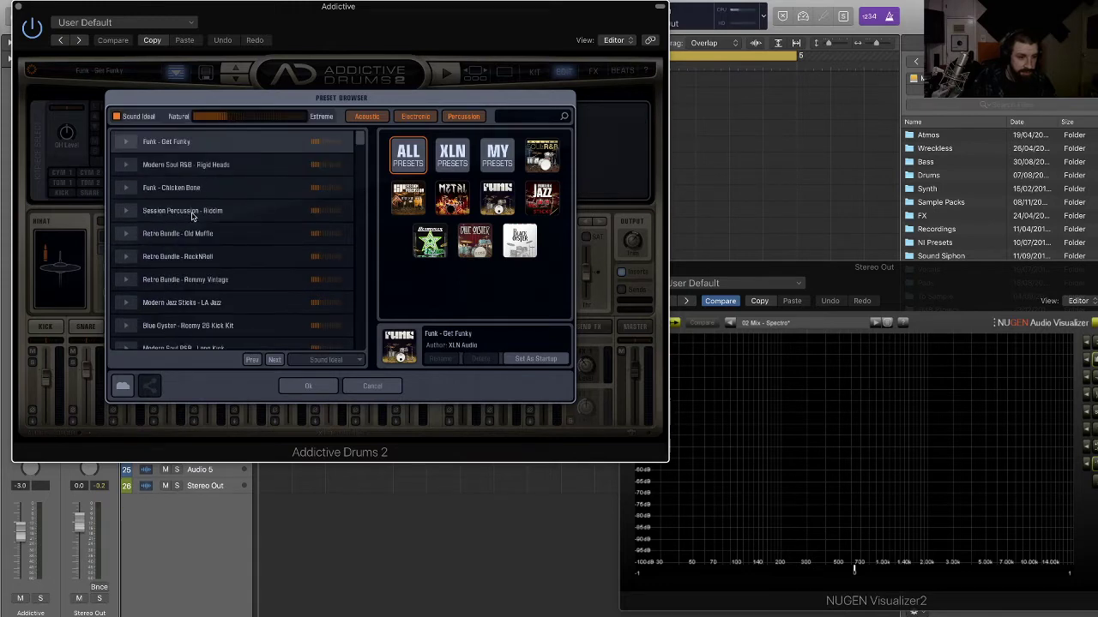
{"action": "scroll", "coordinate": [206, 275], "scroll_direction": "down", "scroll_amount": 3}
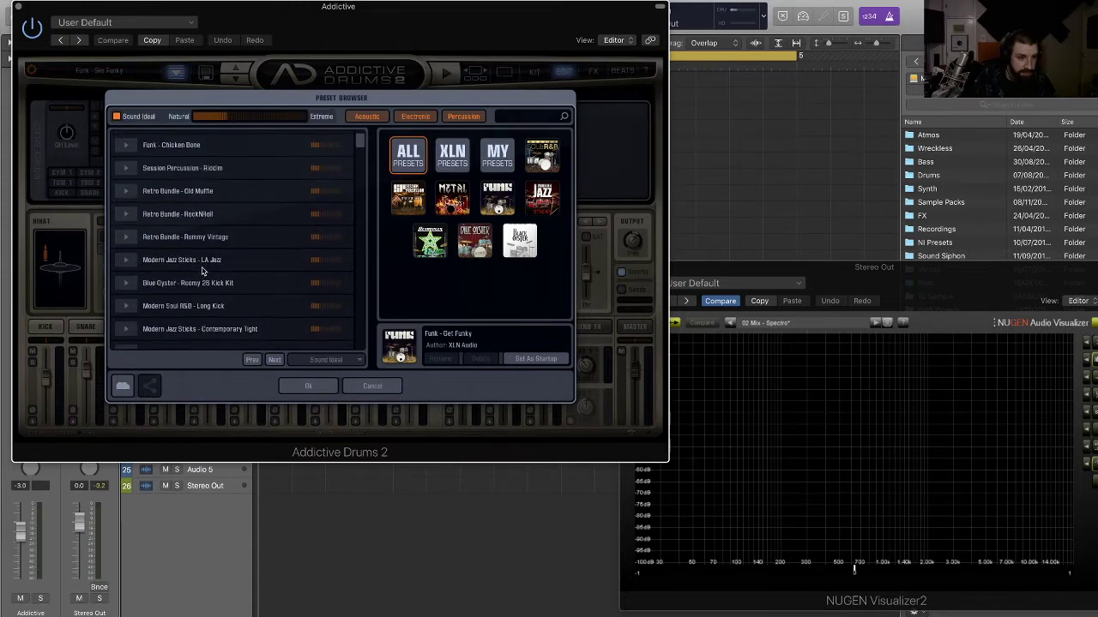
{"action": "double_click", "coordinate": [216, 269]}
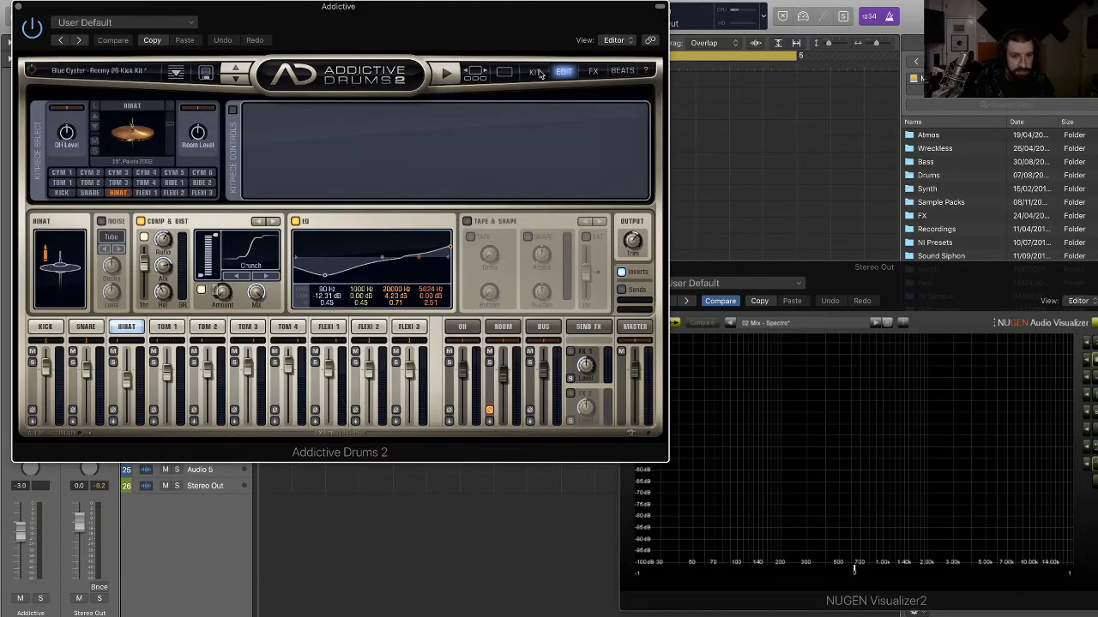
- Preview the Funky Groove 02, 03 and 04 beats in the beats library, leaving Funky Groove 04 selected
{"action": "left_click", "coordinate": [533, 73]}
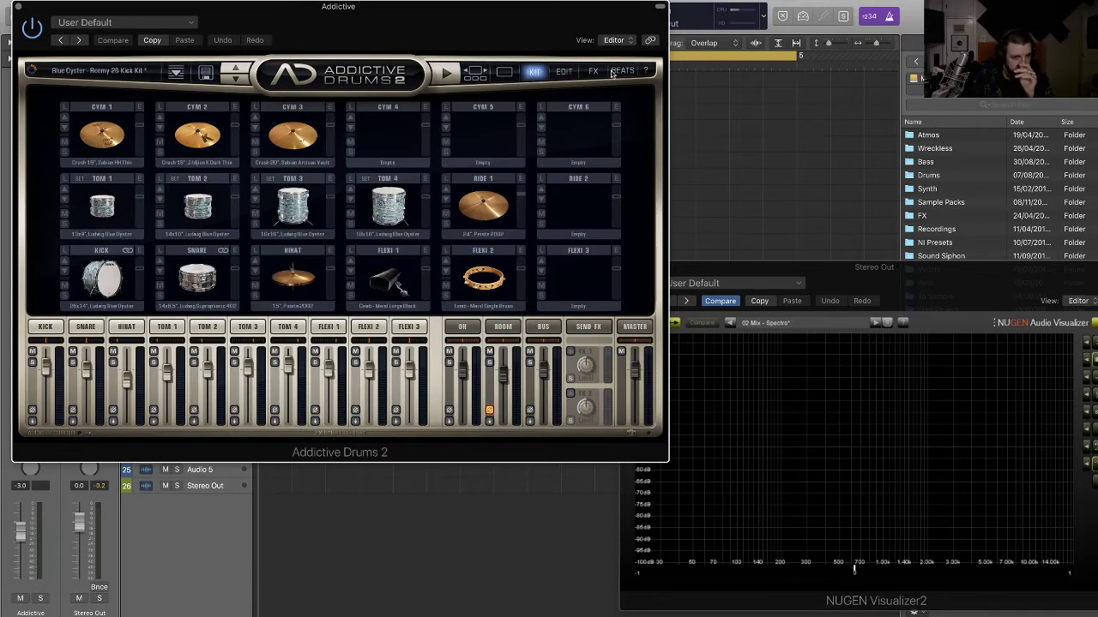
{"action": "left_click", "coordinate": [621, 71]}
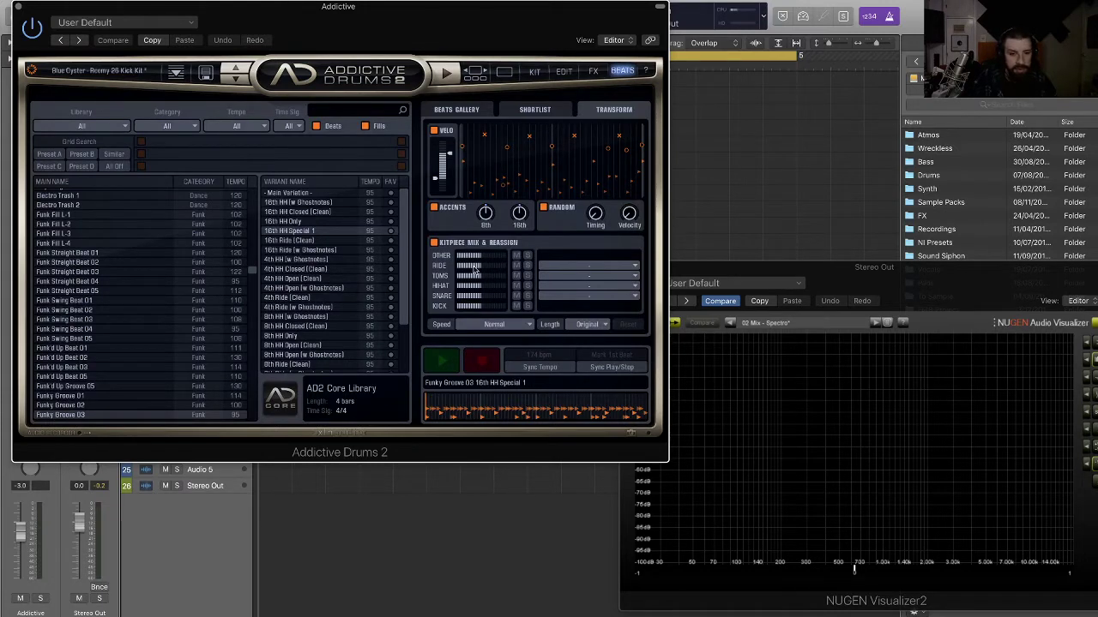
{"action": "scroll", "coordinate": [122, 355], "scroll_direction": "down", "scroll_amount": 3}
{"action": "left_click", "coordinate": [100, 352]}
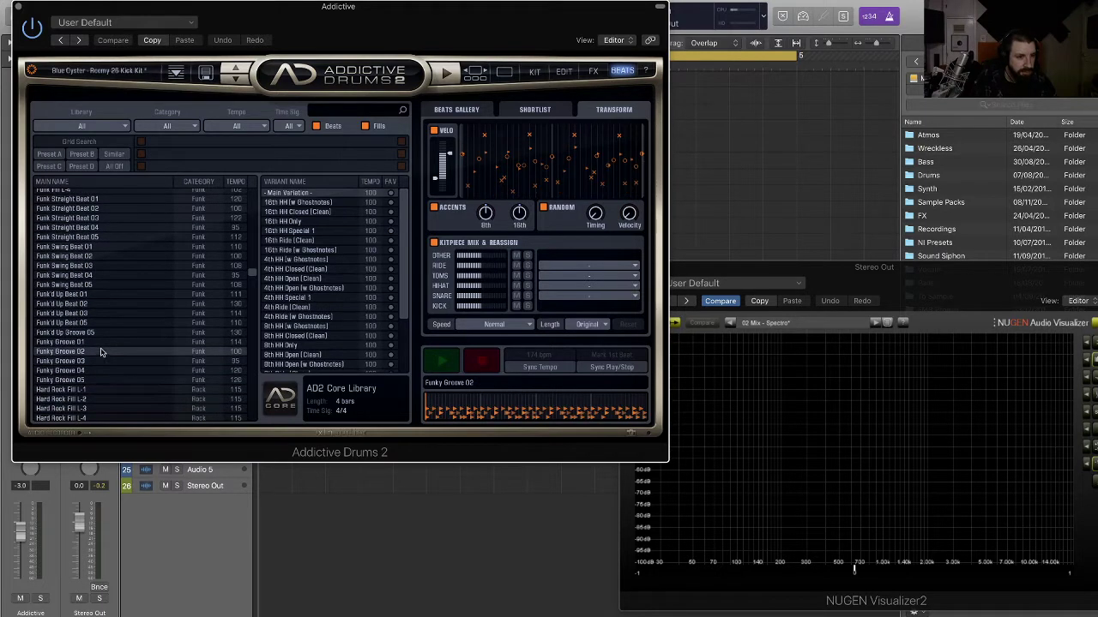
{"action": "left_click", "coordinate": [449, 365]}
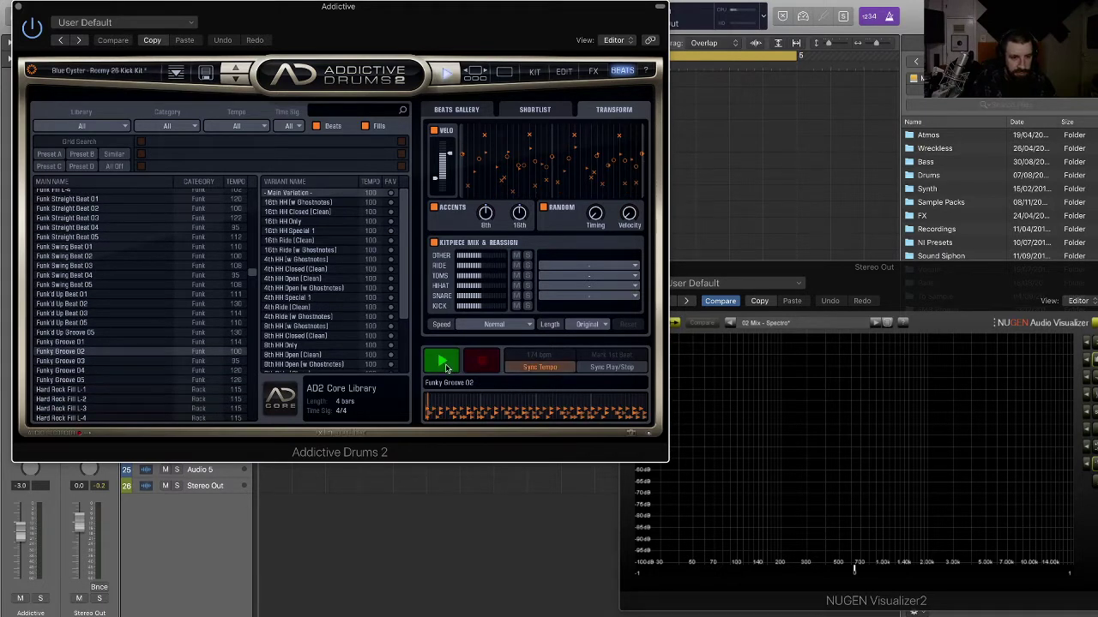
{"action": "left_click", "coordinate": [102, 361]}
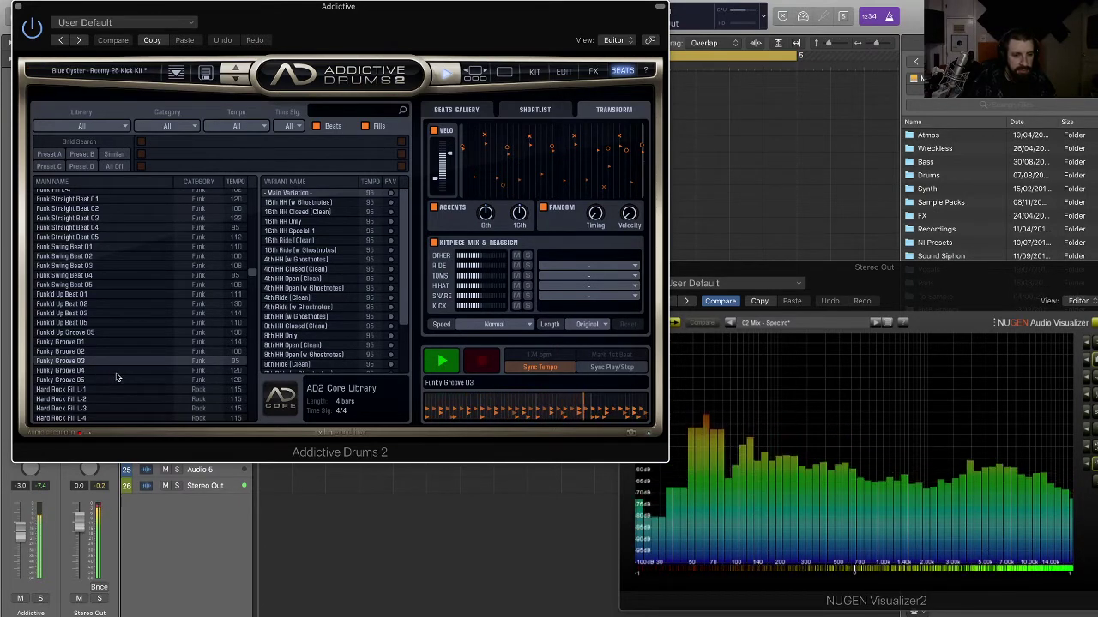
{"action": "left_click", "coordinate": [135, 371]}
{"action": "scroll", "coordinate": [139, 372], "scroll_direction": "up", "scroll_amount": 1}
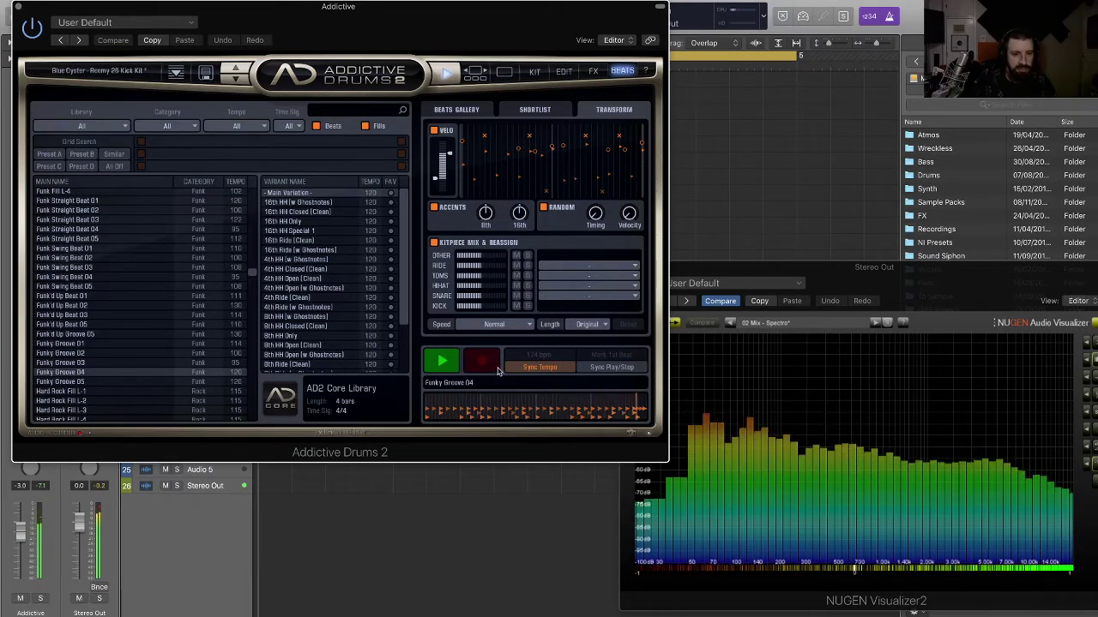
{"action": "left_click", "coordinate": [441, 362]}
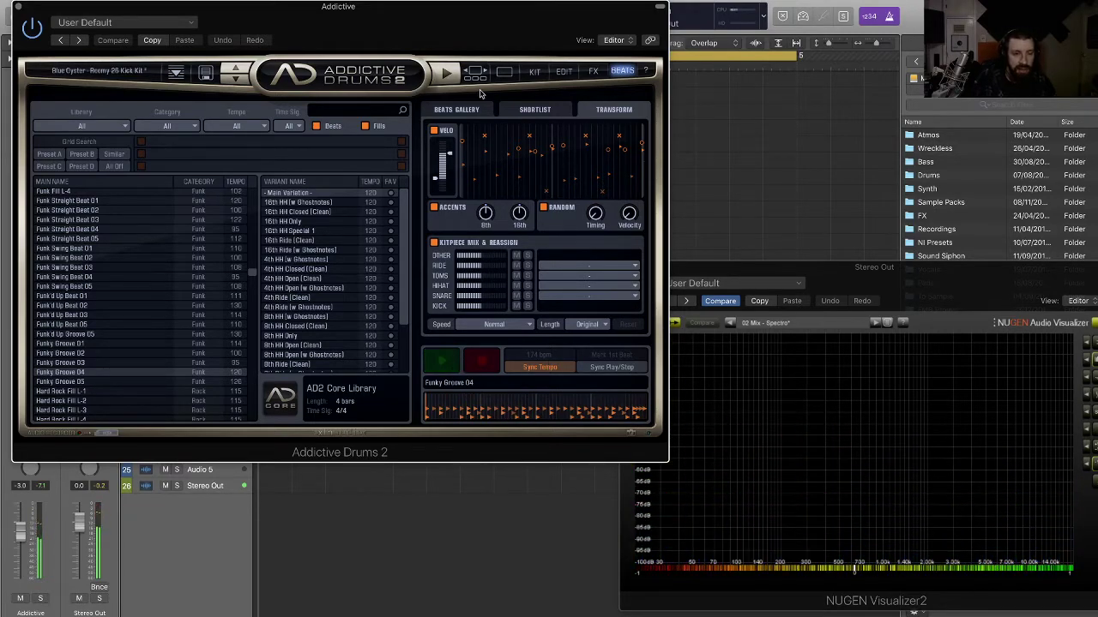
- Audition the Funky Groove 04 variants from 16th HH (w Ghostnotes) through 4th HH (w Ghostnotes)
{"action": "left_click_drag", "start_coordinate": [399, 28], "coordinate": [871, 40]}
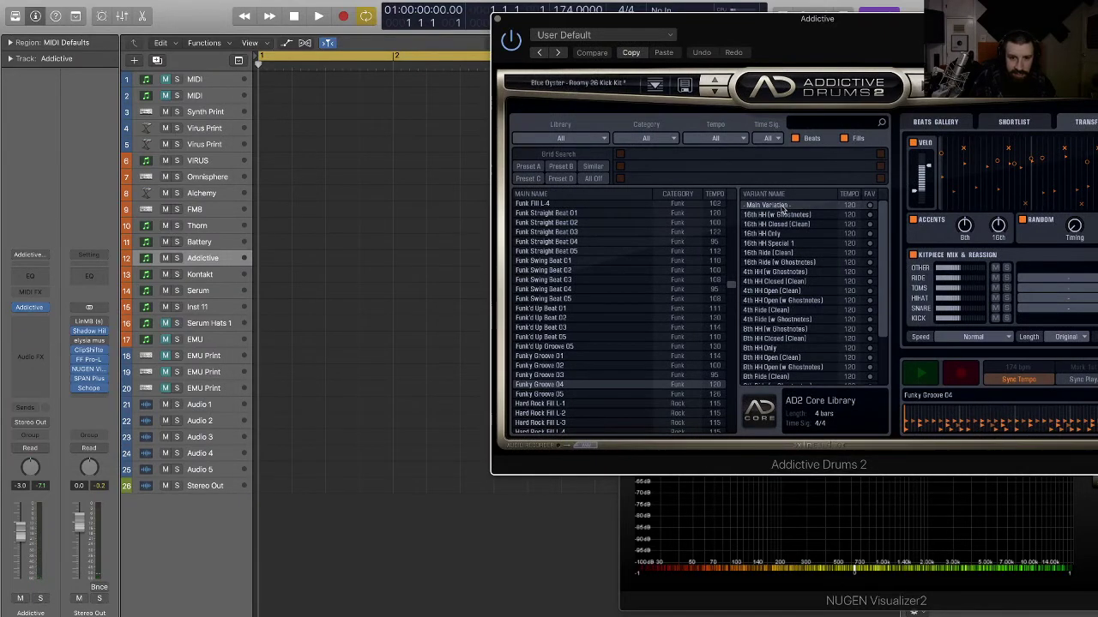
{"action": "left_click", "coordinate": [781, 216]}
{"action": "left_click", "coordinate": [919, 373]}
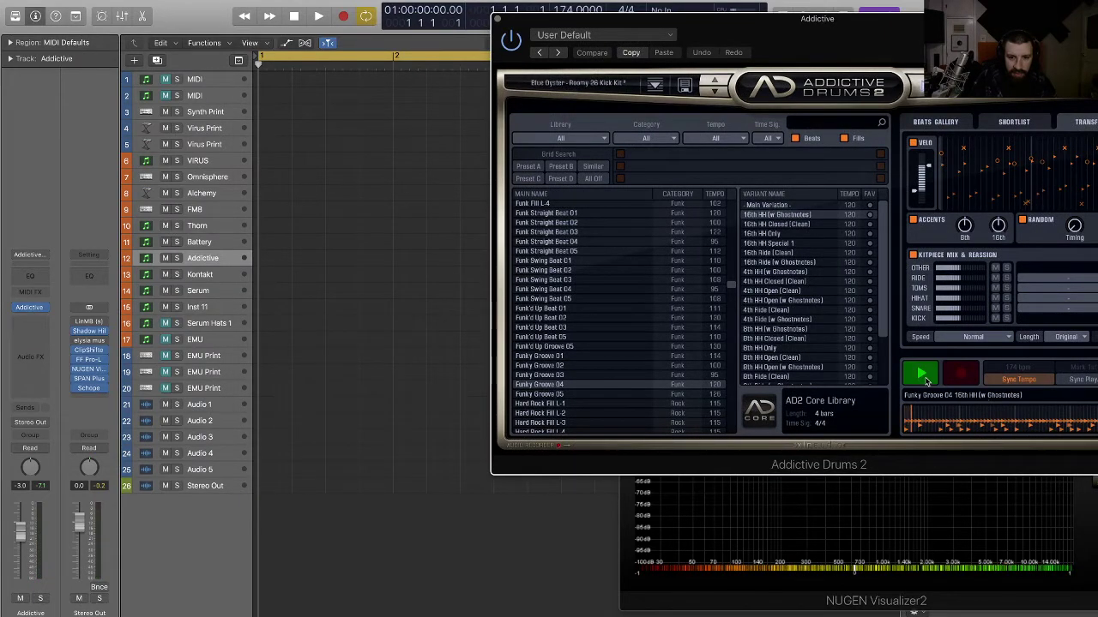
{"action": "left_click", "coordinate": [795, 223]}
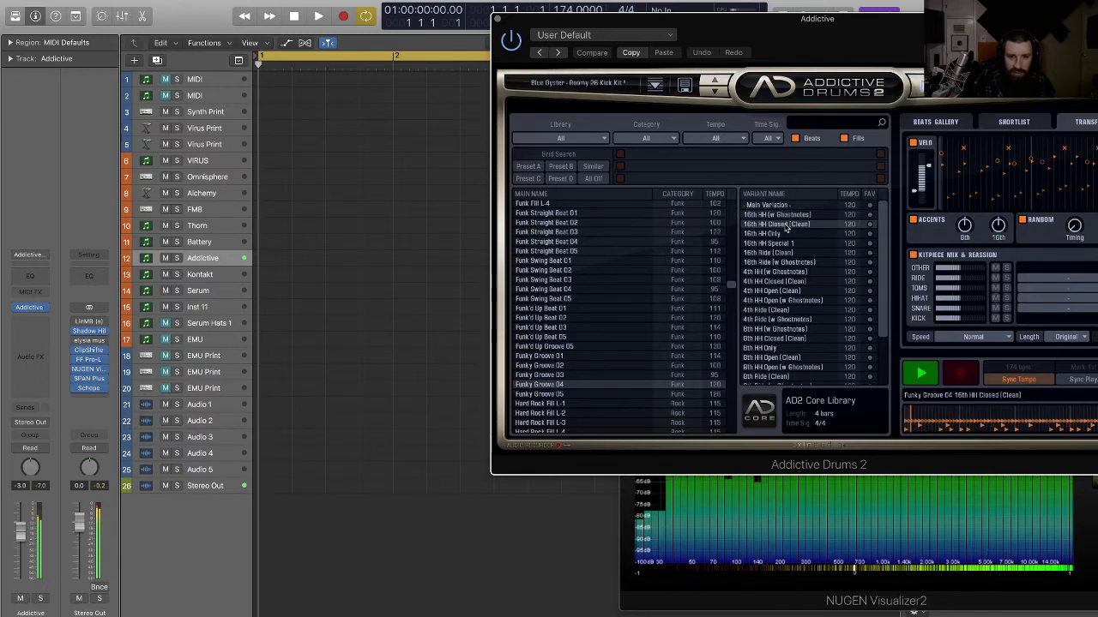
{"action": "left_click", "coordinate": [778, 234]}
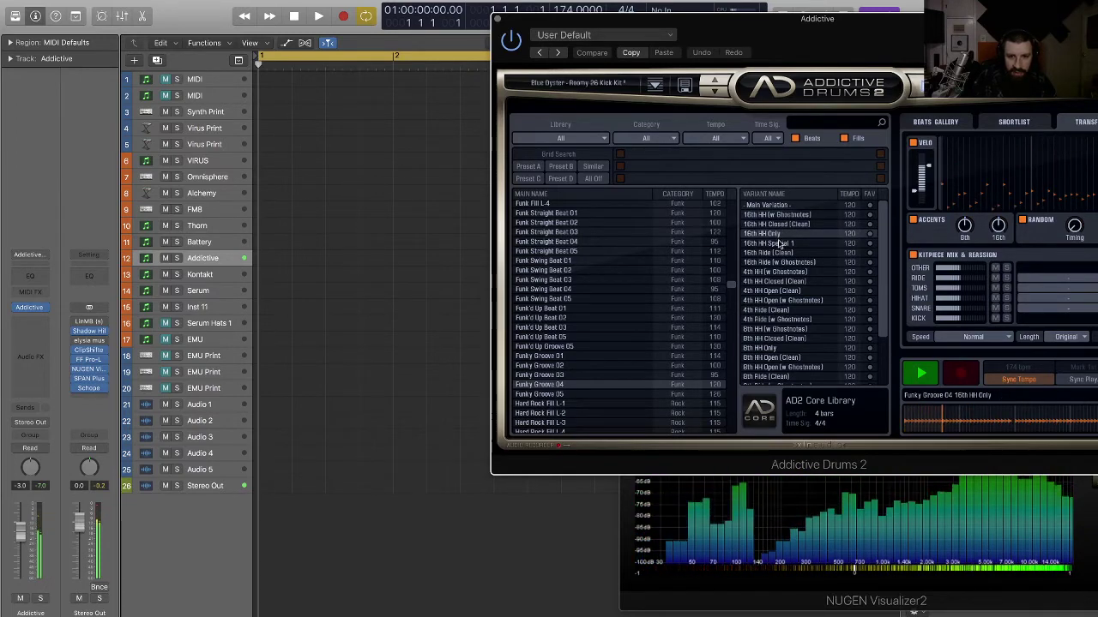
{"action": "left_click", "coordinate": [784, 244]}
{"action": "left_click", "coordinate": [789, 253]}
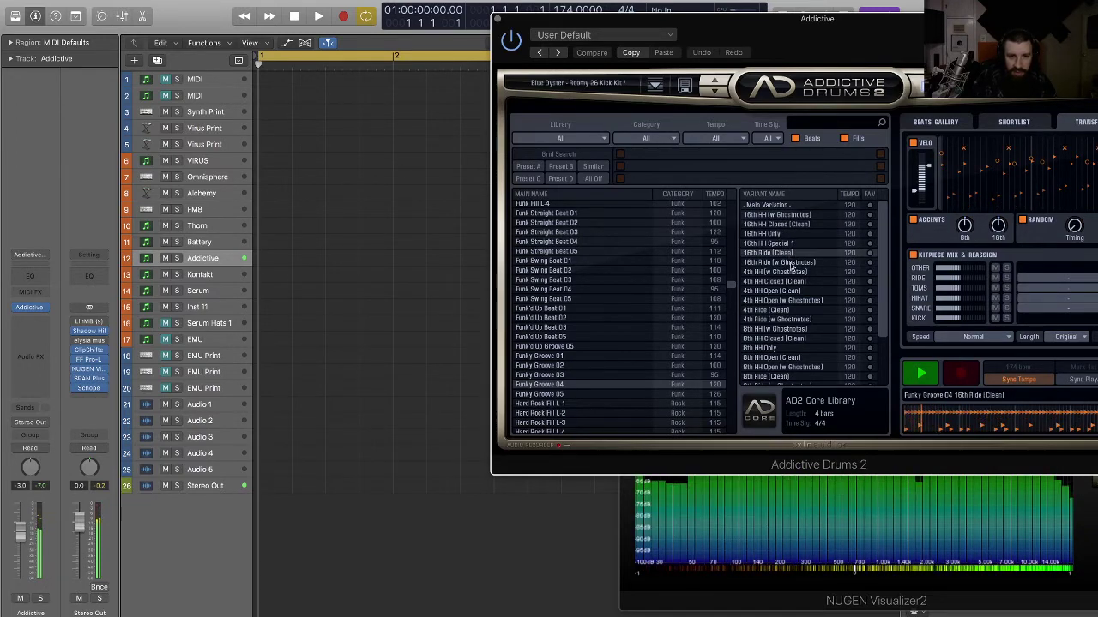
{"action": "left_click", "coordinate": [789, 262]}
{"action": "left_click", "coordinate": [789, 272]}
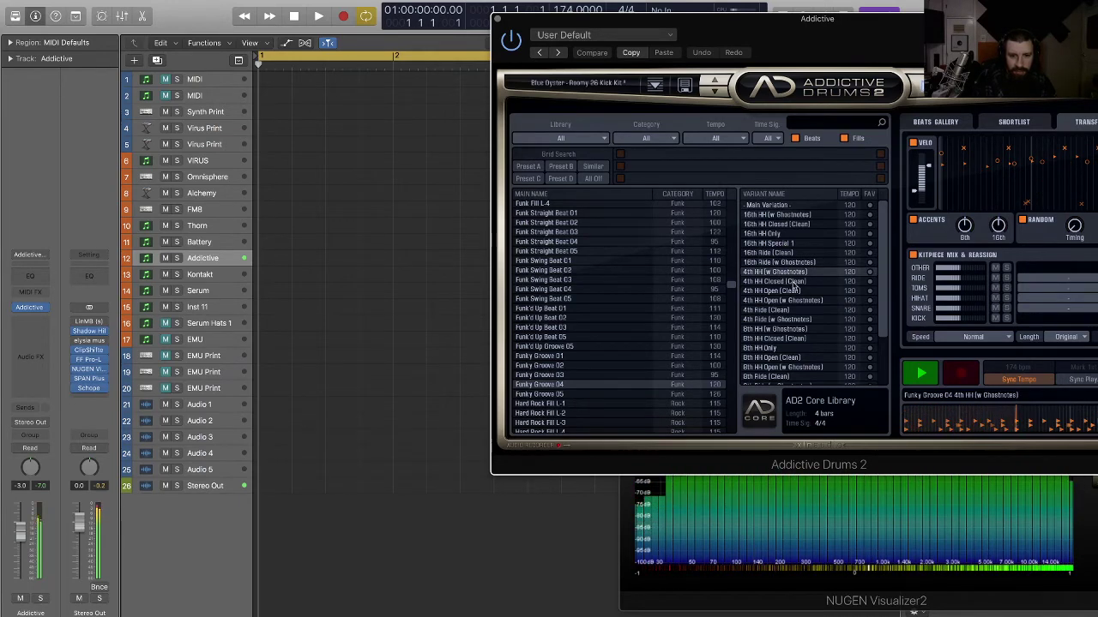
- Place the Main Variation of Funky Groove 04 on the Addictive track at bar 1 without importing its tempo, and stop the preview
{"action": "left_click", "coordinate": [788, 206]}
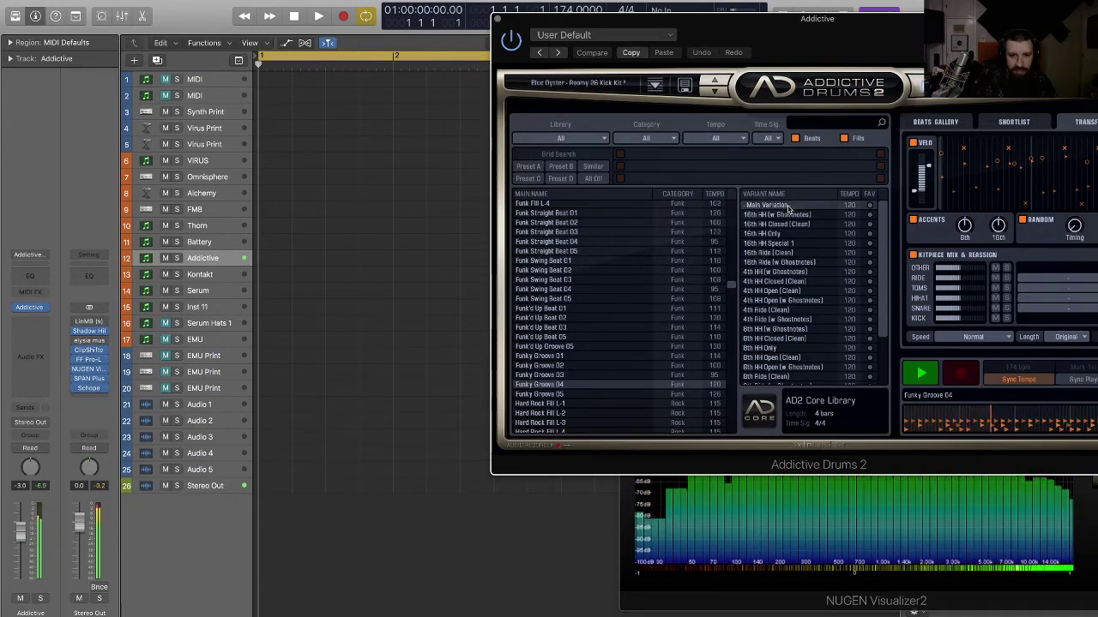
{"action": "left_click_drag", "start_coordinate": [788, 206], "coordinate": [260, 264]}
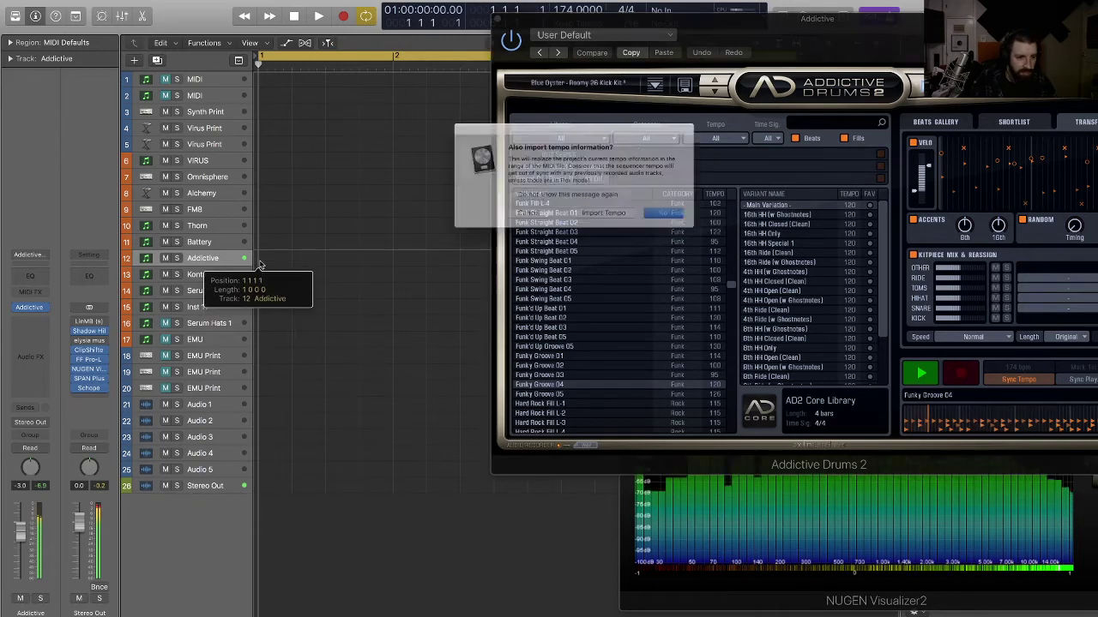
{"action": "left_click", "coordinate": [671, 217]}
{"action": "left_click", "coordinate": [935, 375]}
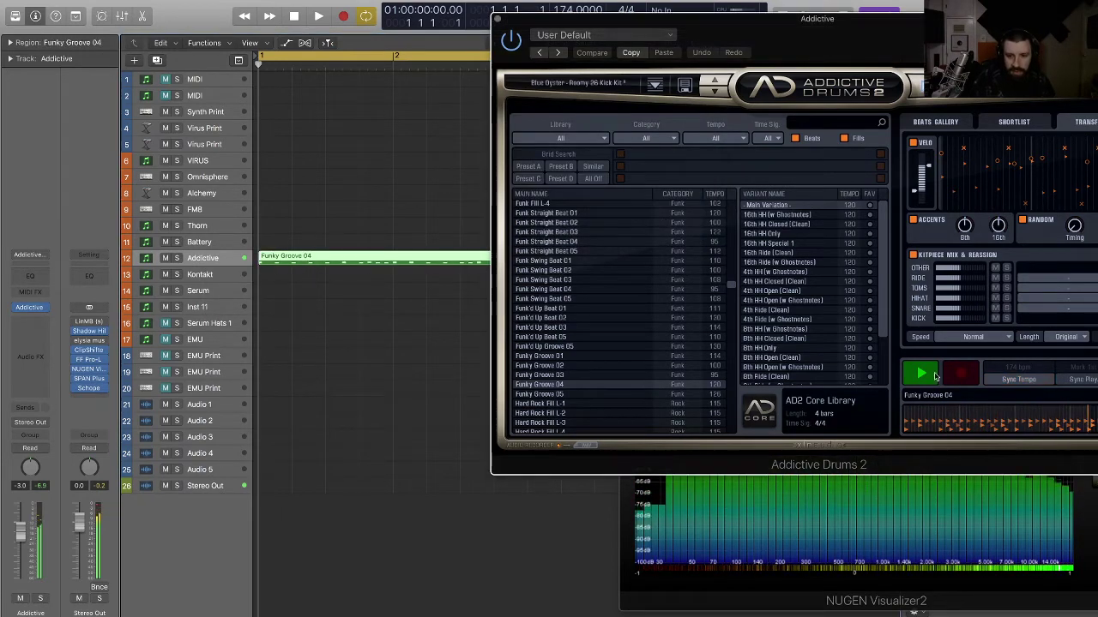
{"action": "left_click", "coordinate": [934, 376]}
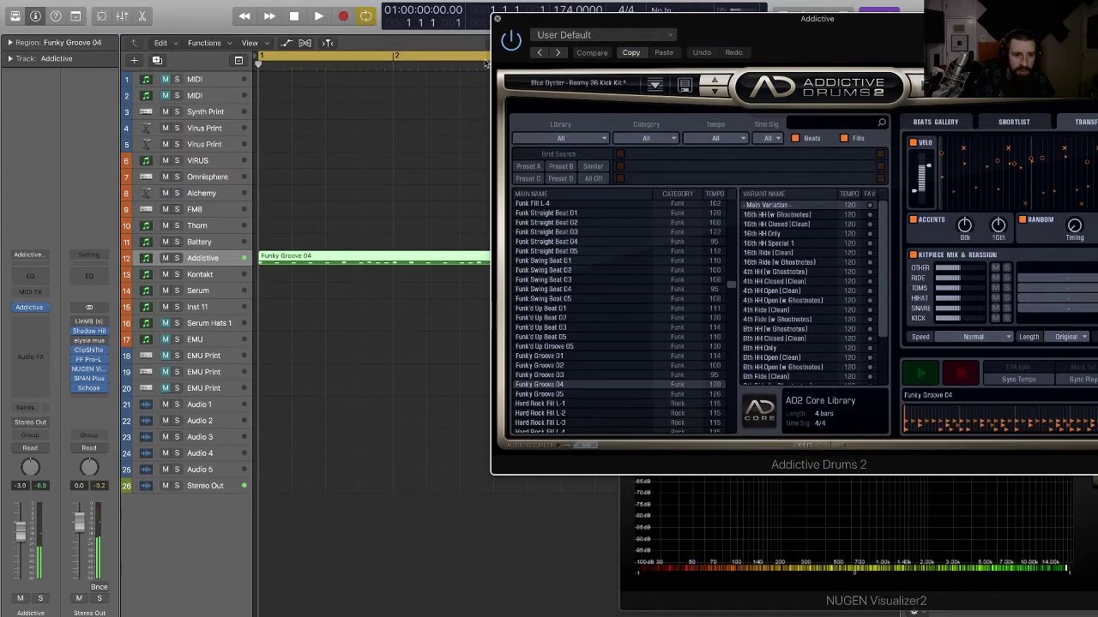
- Close the drum instrument window and play back the Funky Groove 04 region in the arrangement
{"action": "key", "text": "super+w"}
{"action": "left_click", "coordinate": [489, 309]}
{"action": "key", "text": "space"}
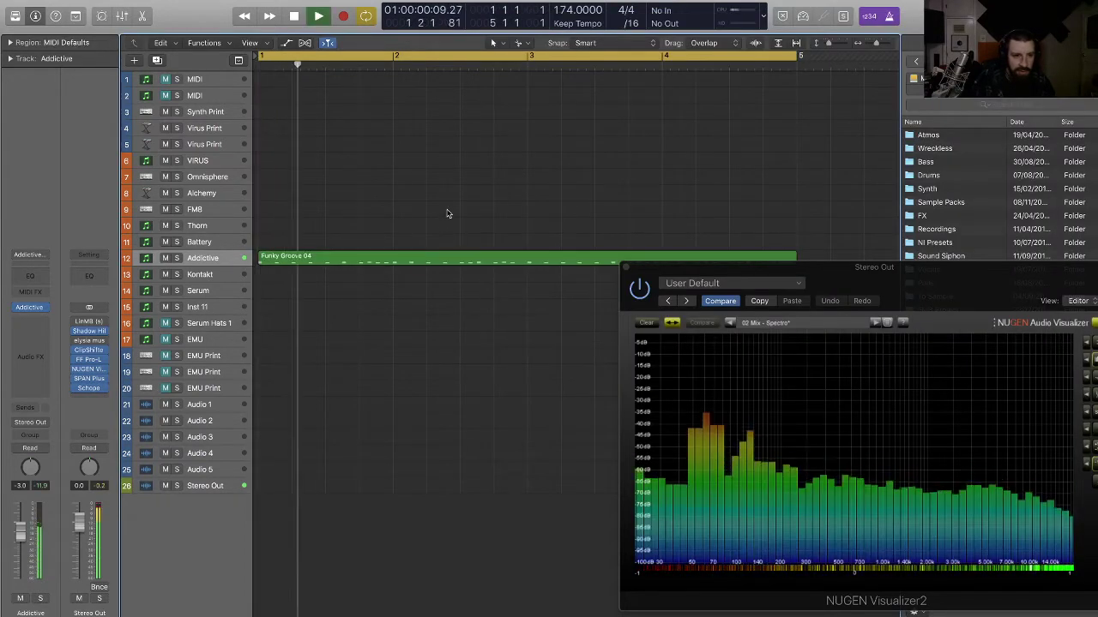
{"action": "left_click_drag", "start_coordinate": [853, 272], "coordinate": [837, 330]}
{"action": "key", "text": "space"}
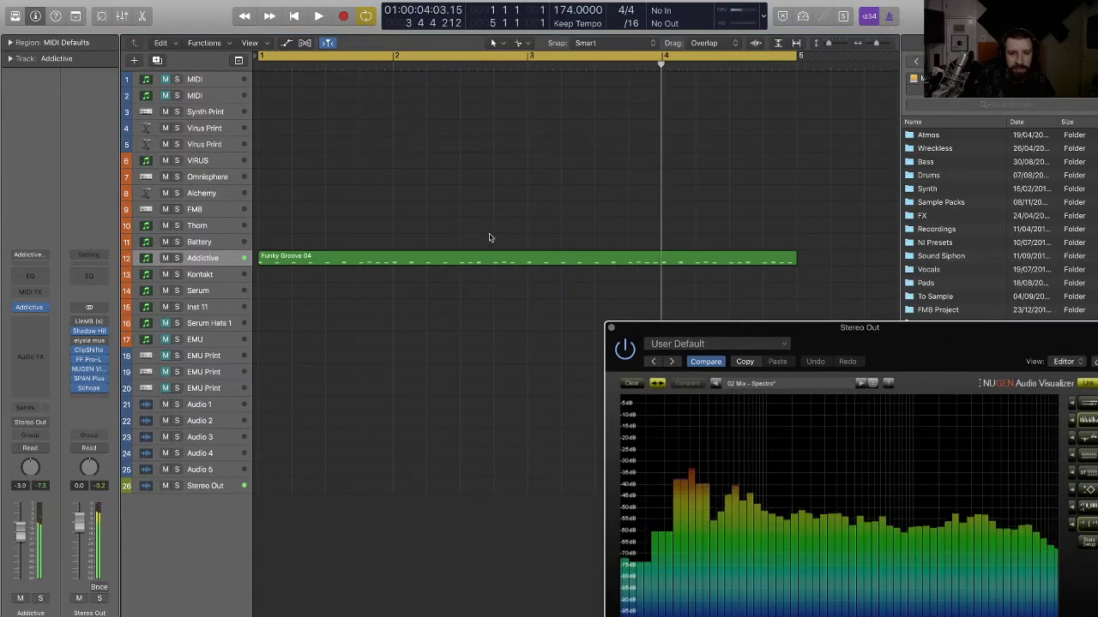
- Open the Funky Groove 04 region on the Addictive track in the Piano Roll editor
{"action": "key", "text": "super+Down"}
{"action": "key", "text": "super+Down"}
{"action": "key", "text": "super+Down"}
{"action": "key", "text": "super+Down"}
{"action": "key", "text": "super+Down"}
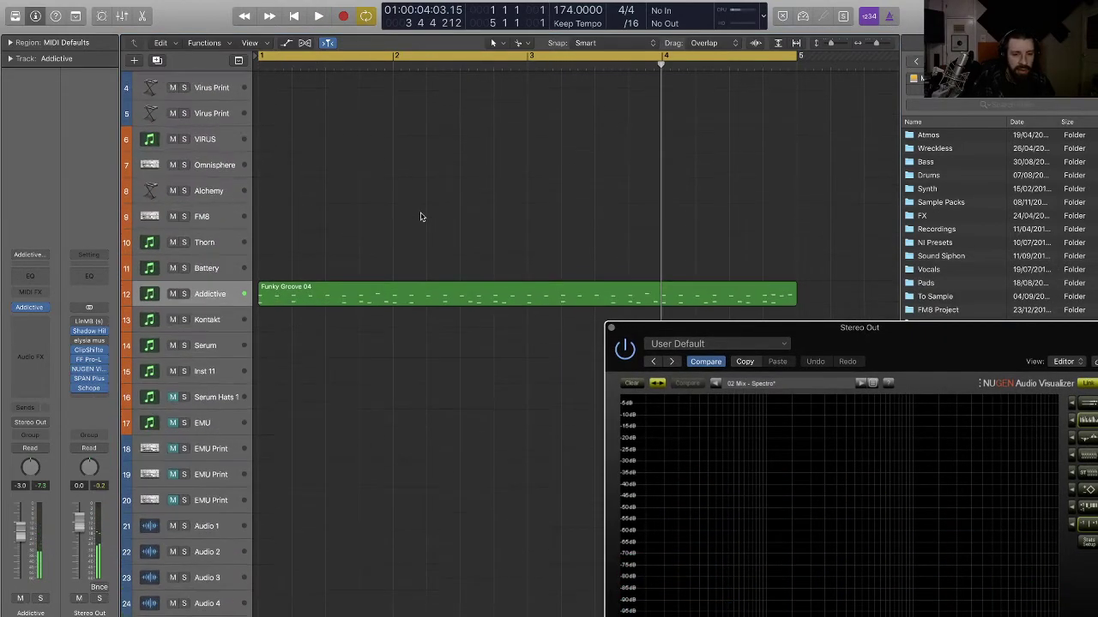
{"action": "scroll", "coordinate": [421, 216], "scroll_direction": "down", "scroll_amount": 5}
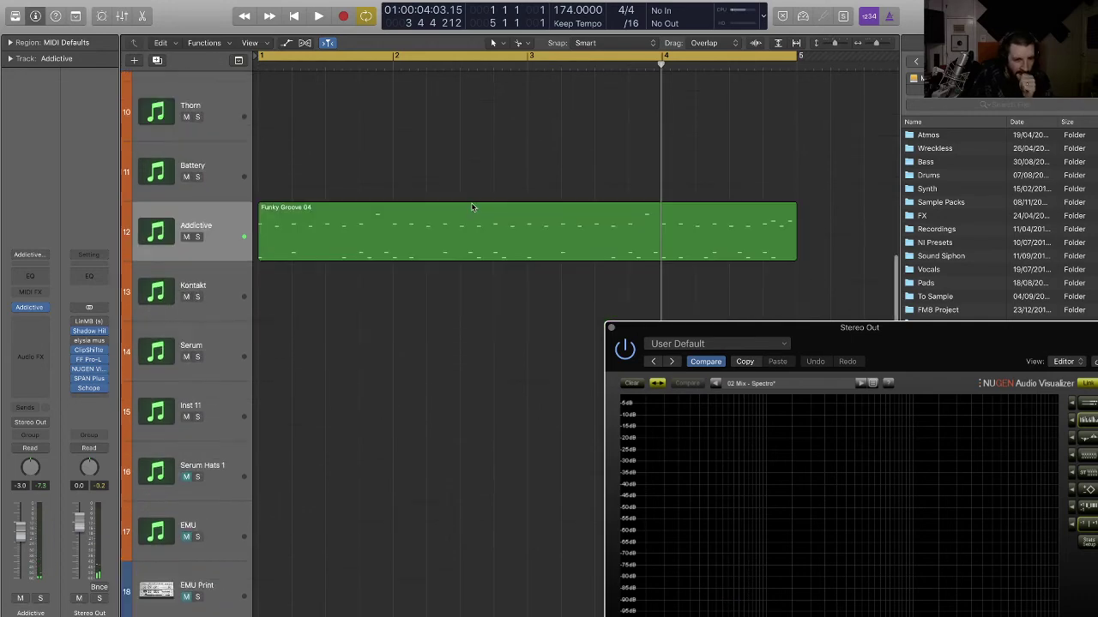
{"action": "left_click", "coordinate": [468, 160]}
{"action": "key", "text": "e"}
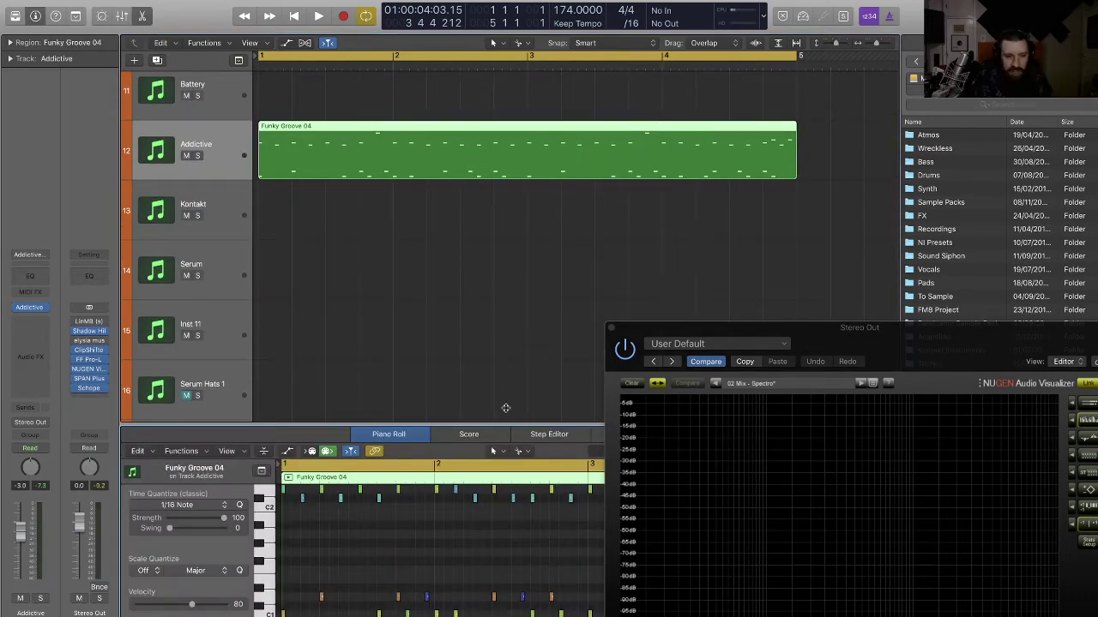
- Enlarge the Piano Roll area and move the NUGEN Visualizer window clear of the Funky Groove 04 notes
{"action": "left_click_drag", "start_coordinate": [505, 408], "coordinate": [510, 263]}
{"action": "left_click_drag", "start_coordinate": [817, 353], "coordinate": [604, 18]}
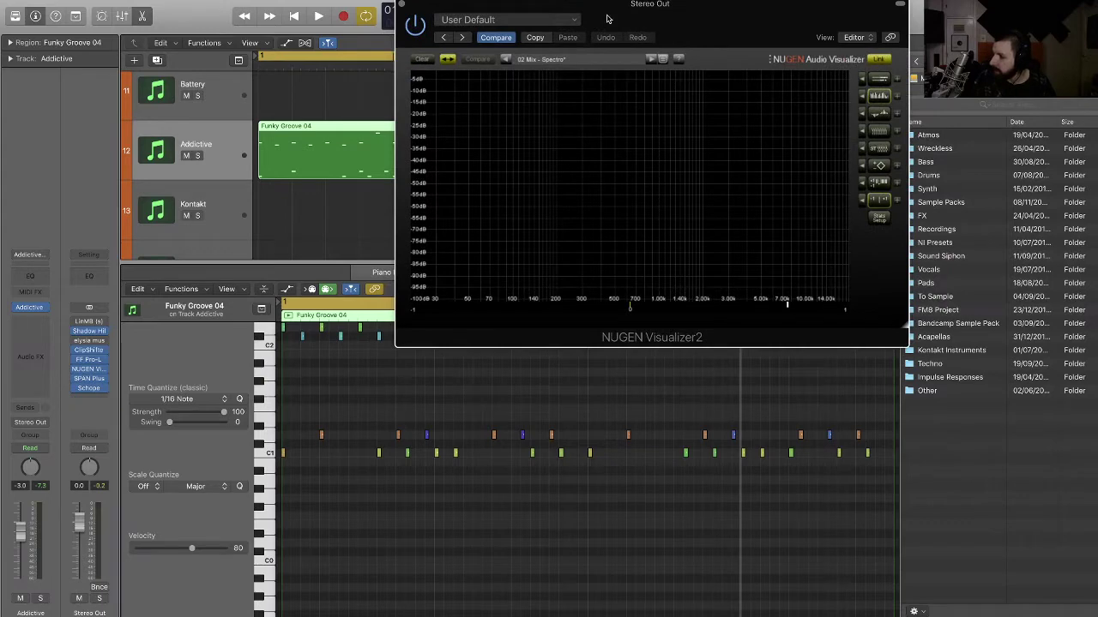
{"action": "scroll", "coordinate": [519, 407], "scroll_direction": "up", "scroll_amount": 3}
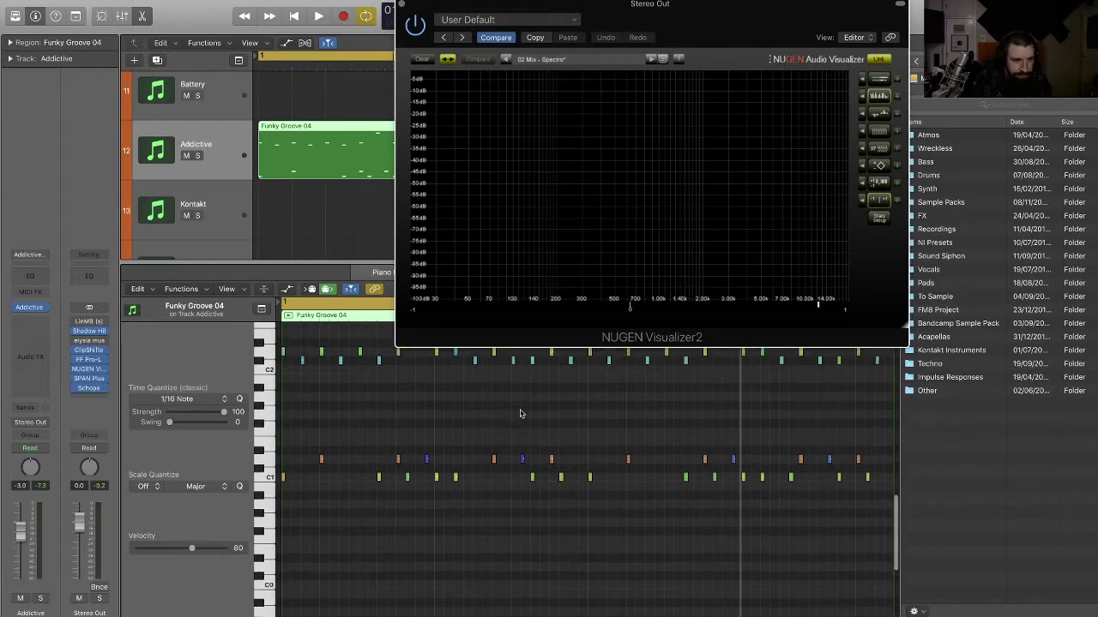
{"action": "scroll", "coordinate": [517, 403], "scroll_direction": "right", "scroll_amount": 3}
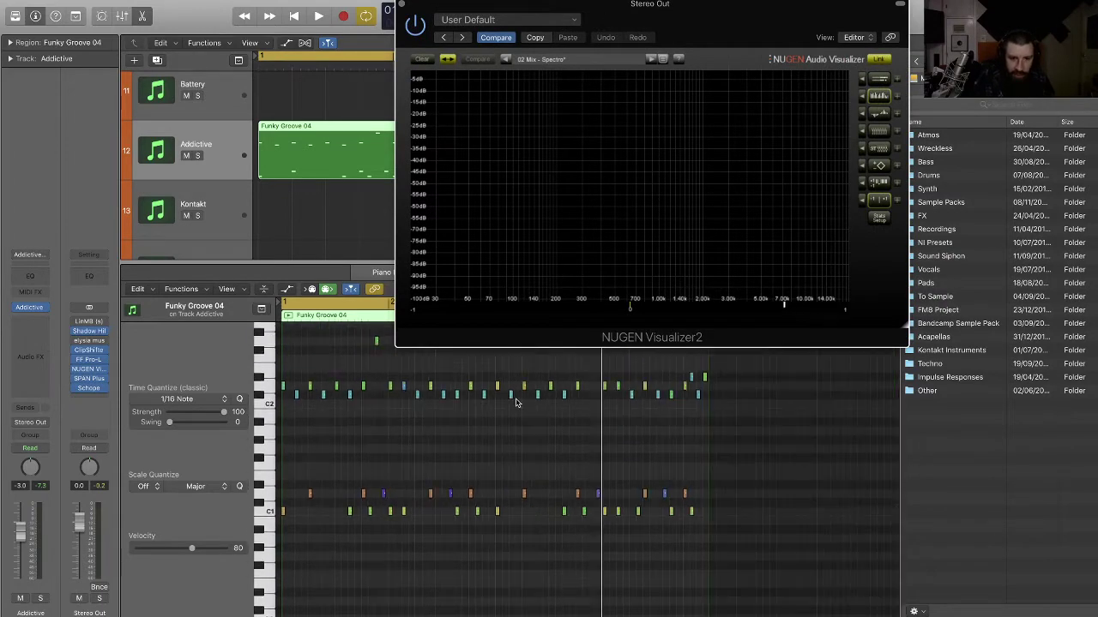
{"action": "scroll", "coordinate": [516, 403], "scroll_direction": "down", "scroll_amount": 3}
- Play back the Funky Groove 04 region from the start while following its notes in the Piano Roll
{"action": "key", "text": "Return"}
{"action": "key", "text": "super+Right"}
{"action": "key", "text": "super+Right"}
{"action": "key", "text": "super+Right"}
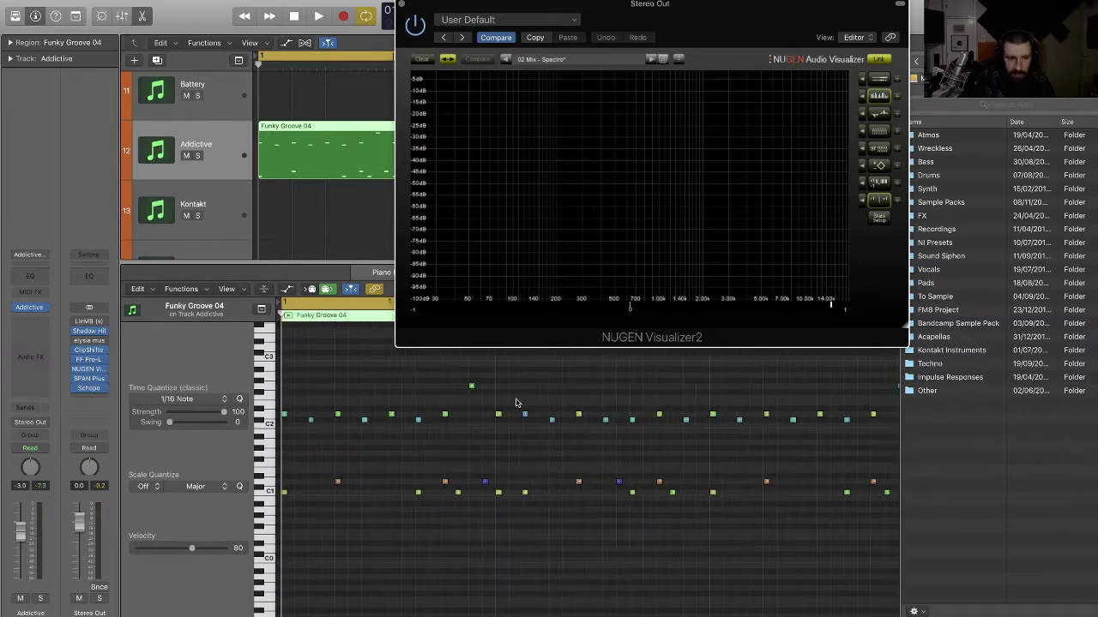
{"action": "key", "text": "space"}
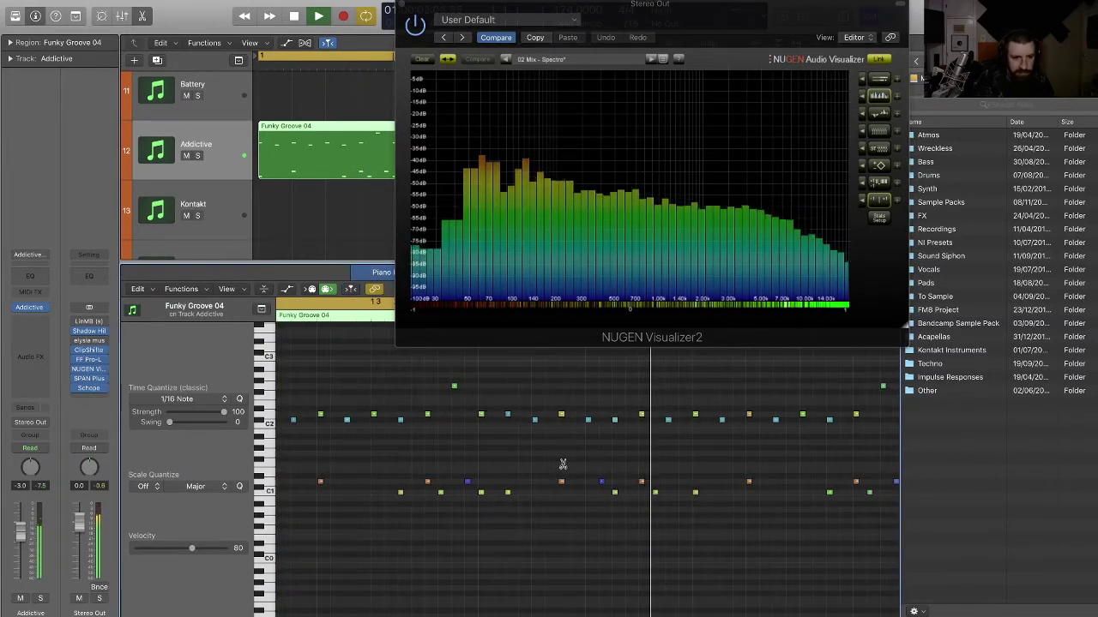
{"action": "scroll", "coordinate": [563, 463], "scroll_direction": "down", "scroll_amount": 2}
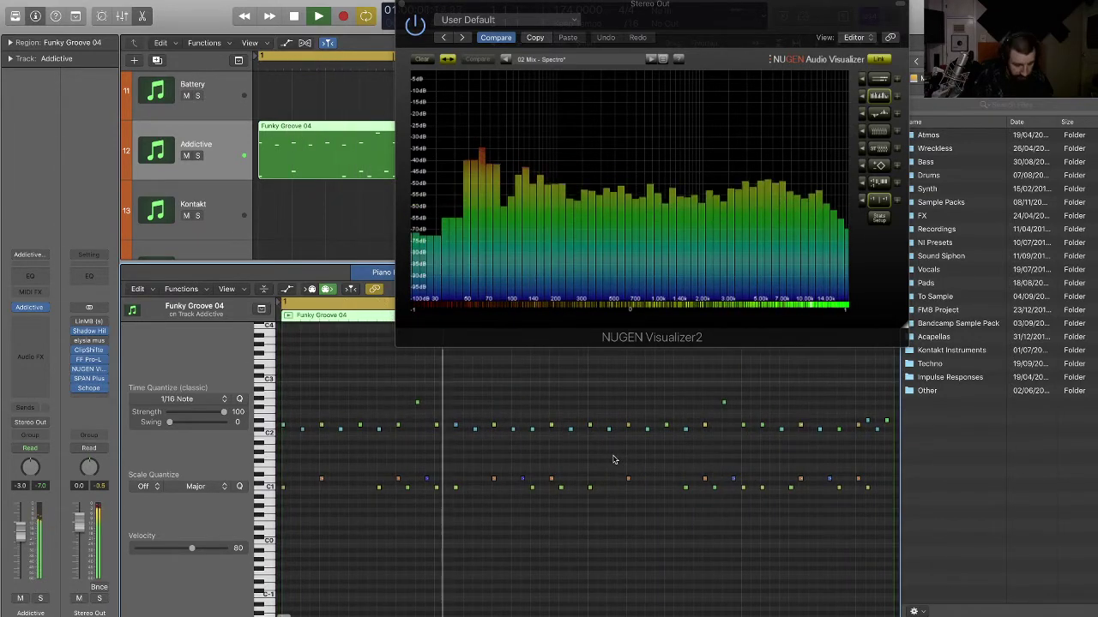
- Close the Piano Roll, open the Addictive Drums 2 instrument on the Addictive track, and arrange its window beside the Visualizer
{"action": "key", "text": "p"}
{"action": "scroll", "coordinate": [433, 373], "scroll_direction": "up", "scroll_amount": 5}
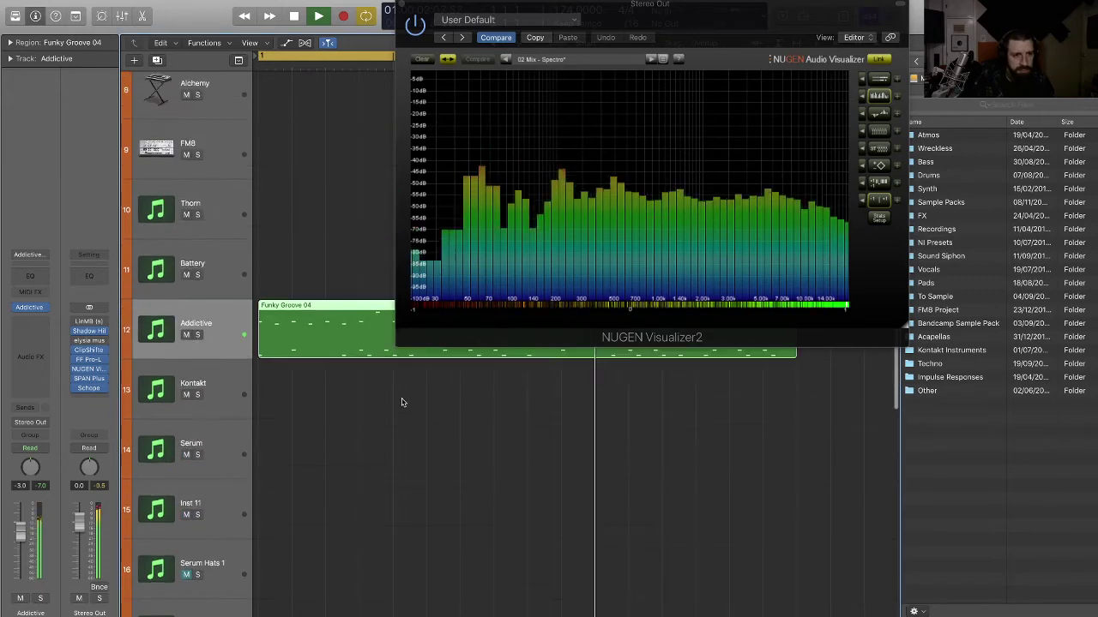
{"action": "left_click", "coordinate": [30, 307]}
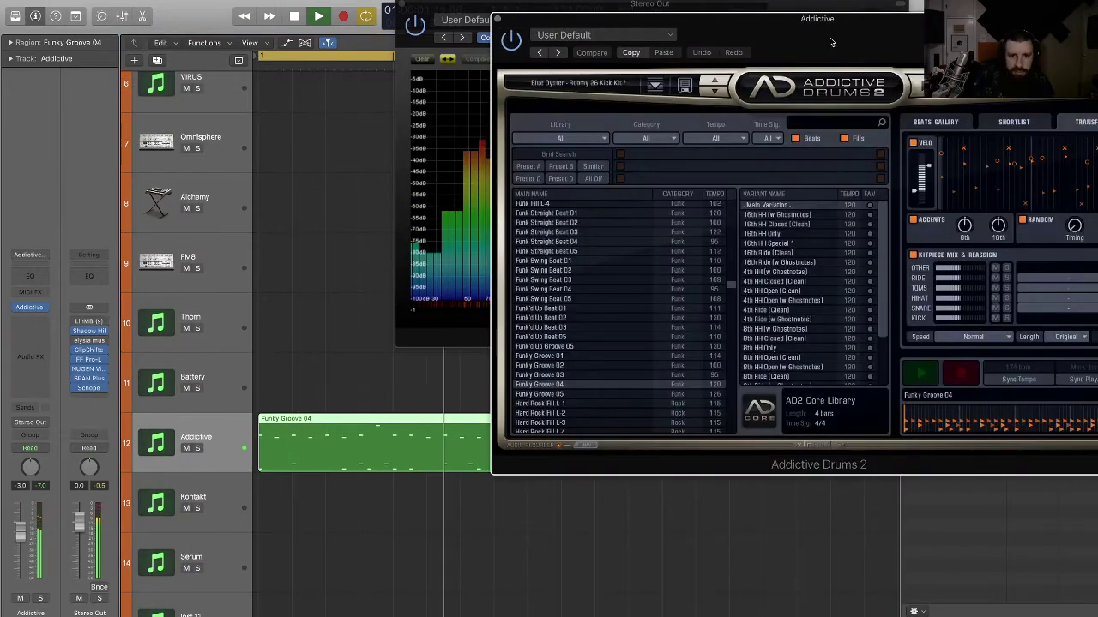
{"action": "left_click_drag", "start_coordinate": [830, 39], "coordinate": [432, 60]}
{"action": "left_click_drag", "start_coordinate": [735, 3], "coordinate": [907, 2]}
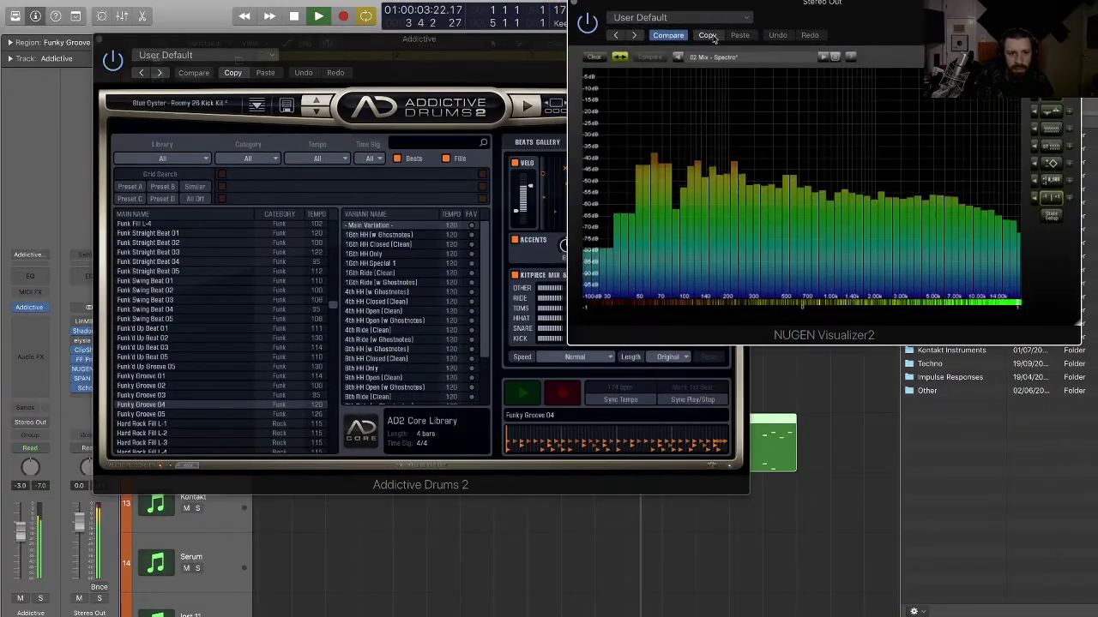
{"action": "mouse_move", "coordinate": [523, 50]}
{"action": "left_mouse_down"}
{"action": "mouse_move", "coordinate": [495, 58]}
{"action": "mouse_move", "coordinate": [510, 47]}
{"action": "left_mouse_up"}
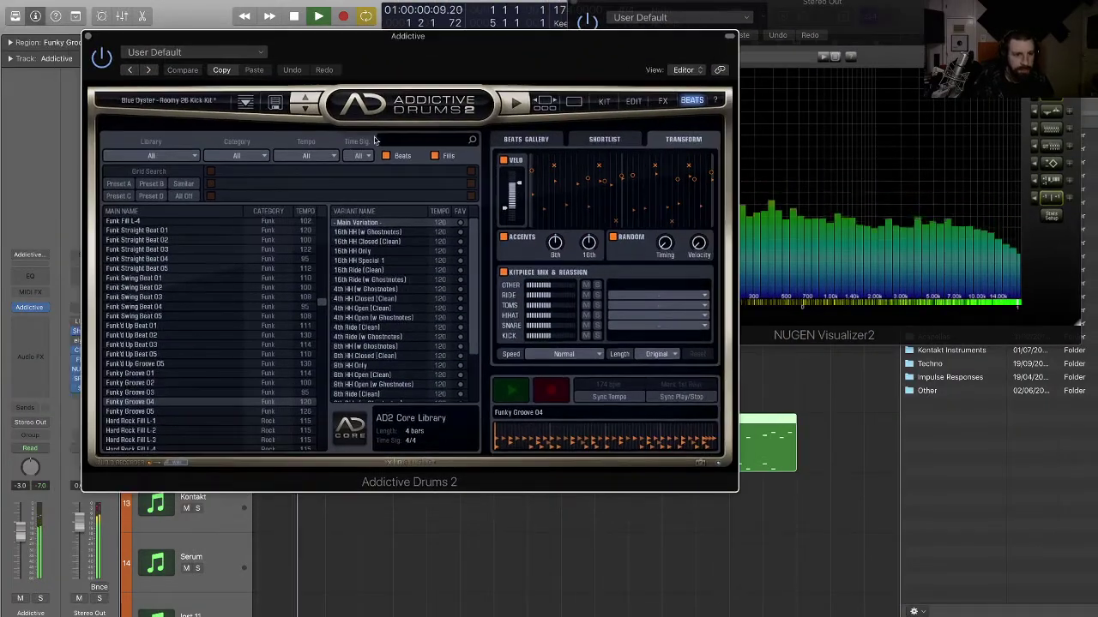
- Open the snare for editing and enable its volume envelope with a 5.0 ms sustain time and about 2.12 s release
{"action": "left_click", "coordinate": [633, 100]}
{"action": "left_click", "coordinate": [603, 100]}
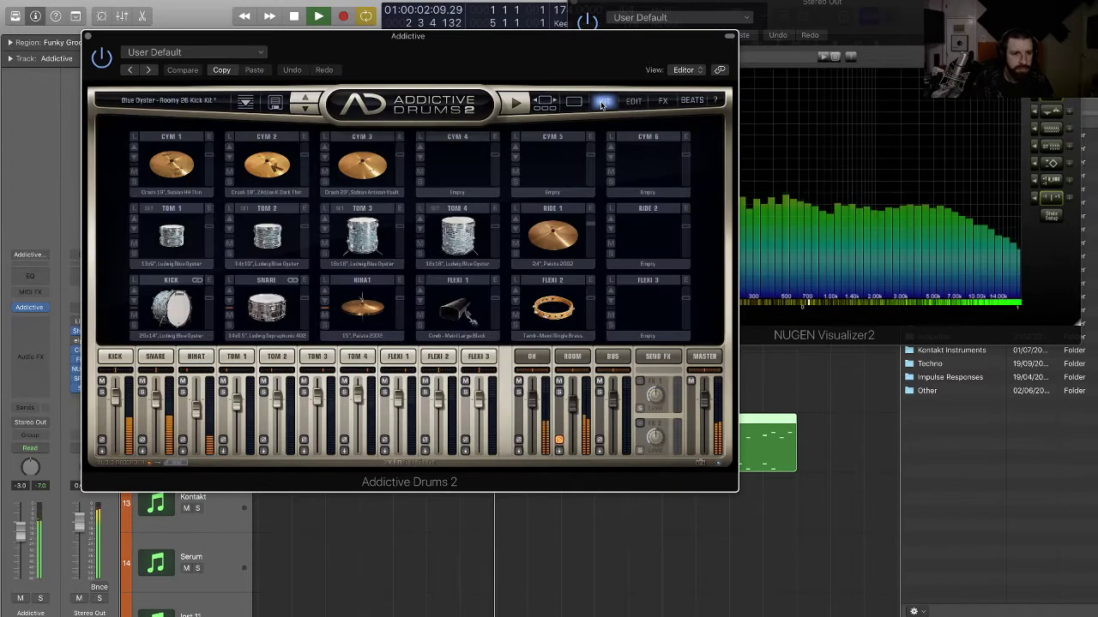
{"action": "left_click", "coordinate": [304, 281]}
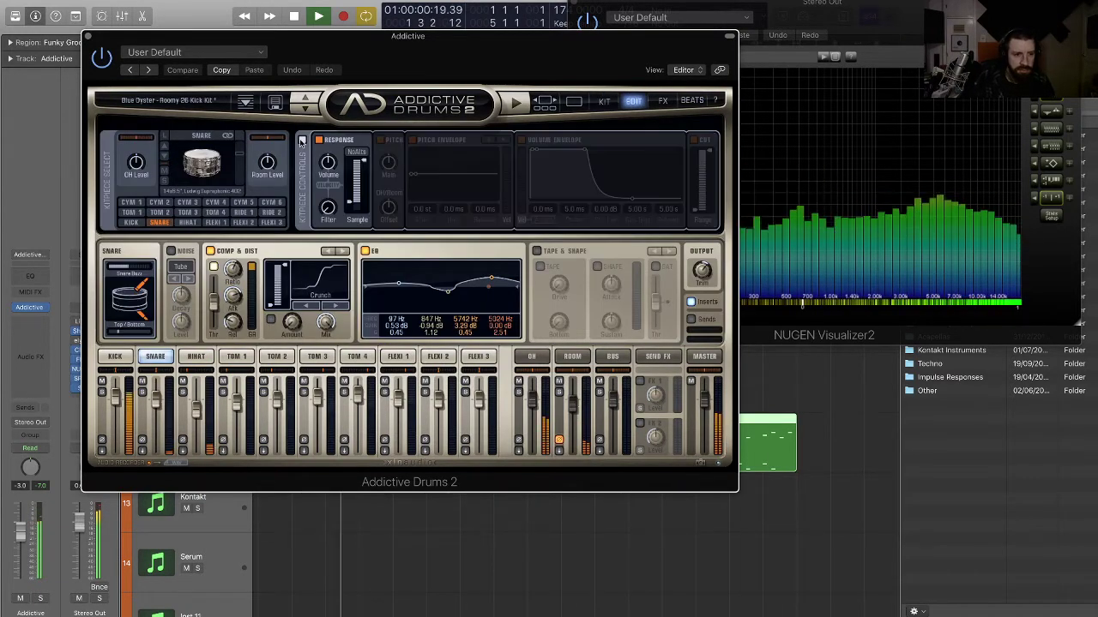
{"action": "left_click", "coordinate": [521, 139]}
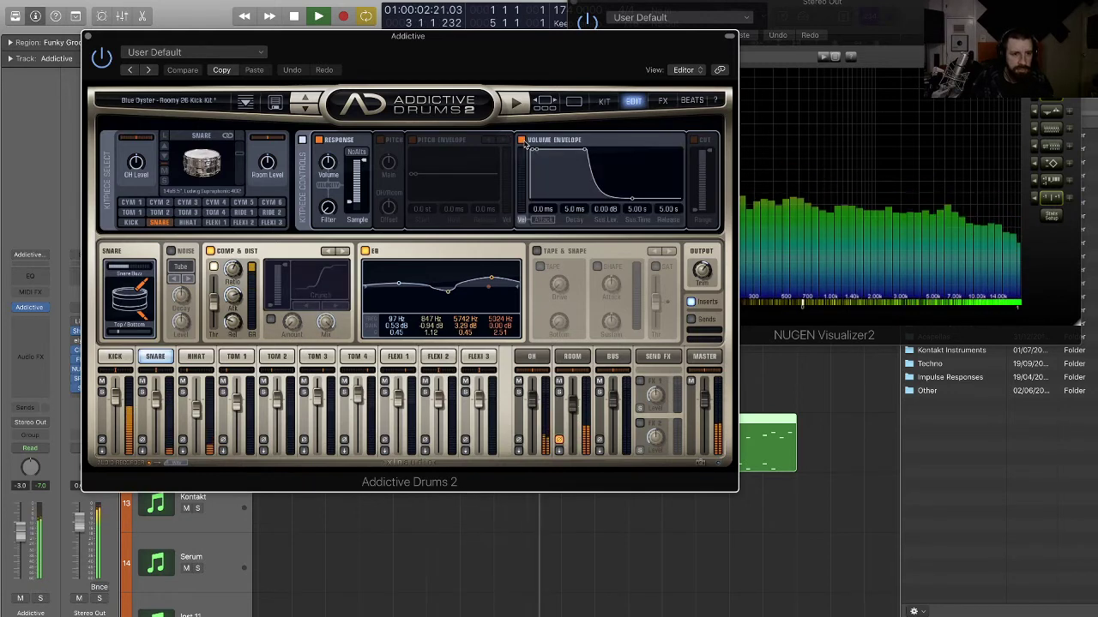
{"action": "left_click_drag", "start_coordinate": [550, 149], "coordinate": [538, 153]}
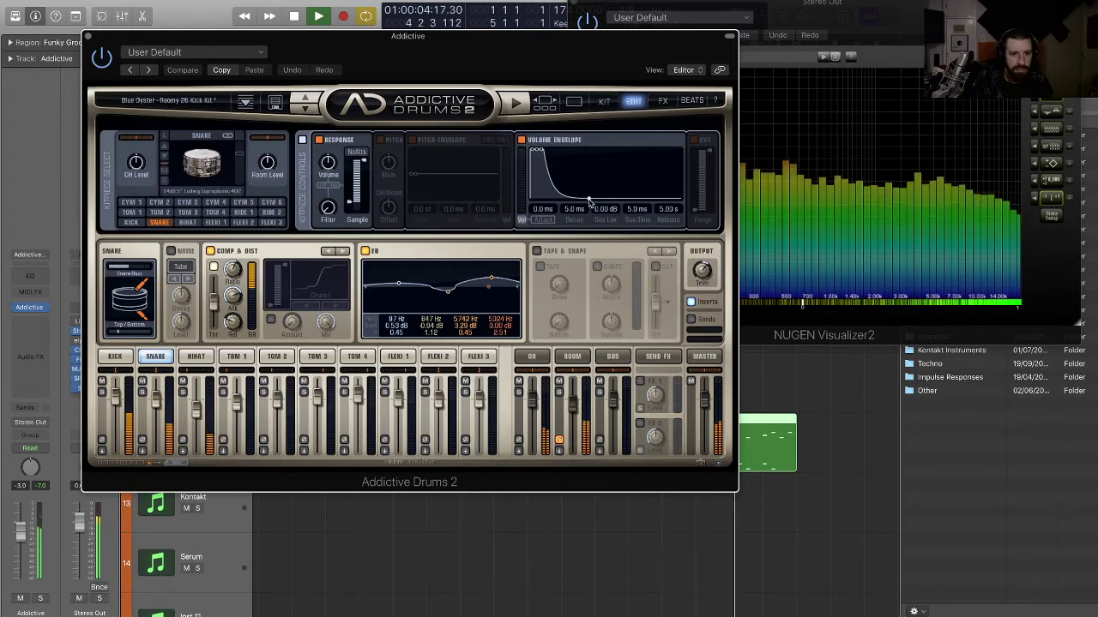
{"action": "left_click_drag", "start_coordinate": [576, 200], "coordinate": [577, 200]}
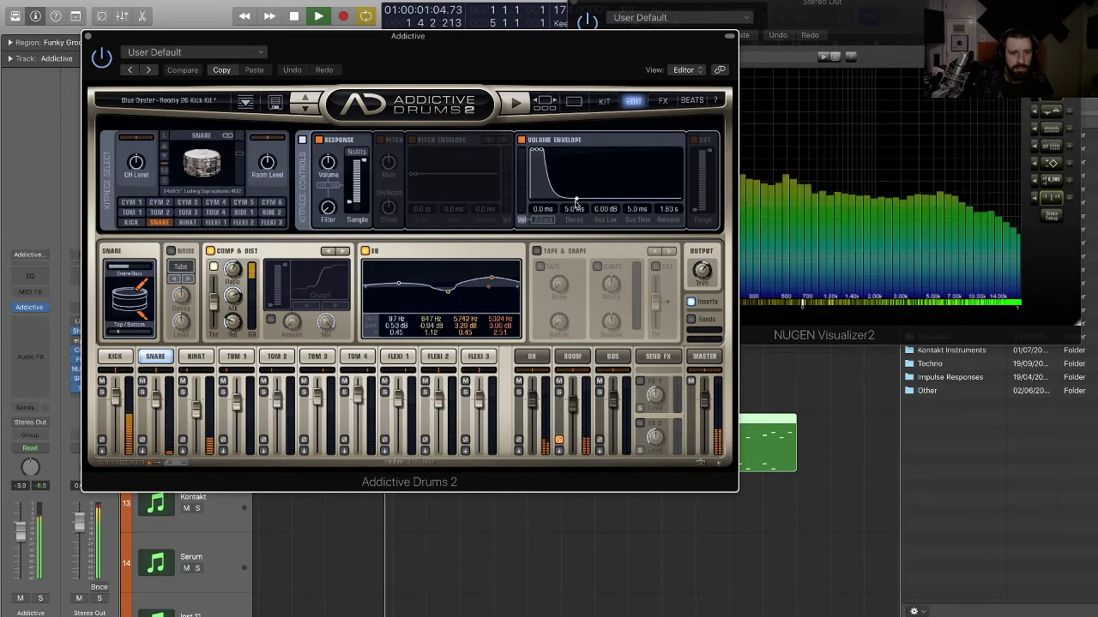
- Turn on the snare's Pitch section, audition OH/Room offsets up to 12 st, and reset the offset to 0 st
{"action": "left_click", "coordinate": [380, 140]}
{"action": "left_click_drag", "start_coordinate": [390, 209], "coordinate": [392, 112]}
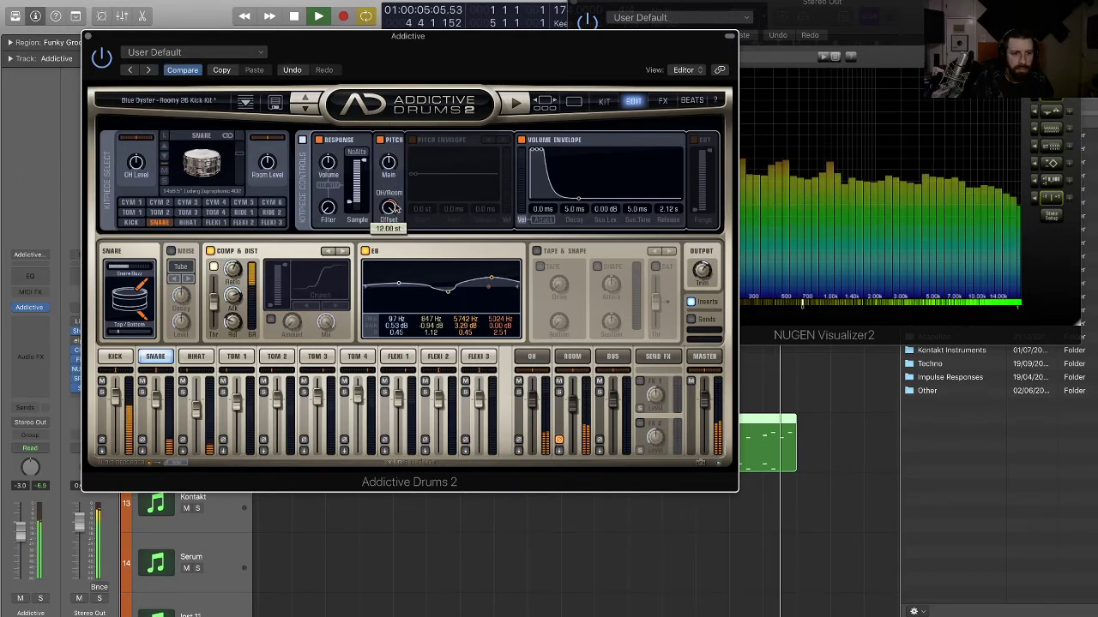
{"action": "left_click_drag", "start_coordinate": [389, 209], "coordinate": [393, 252]}
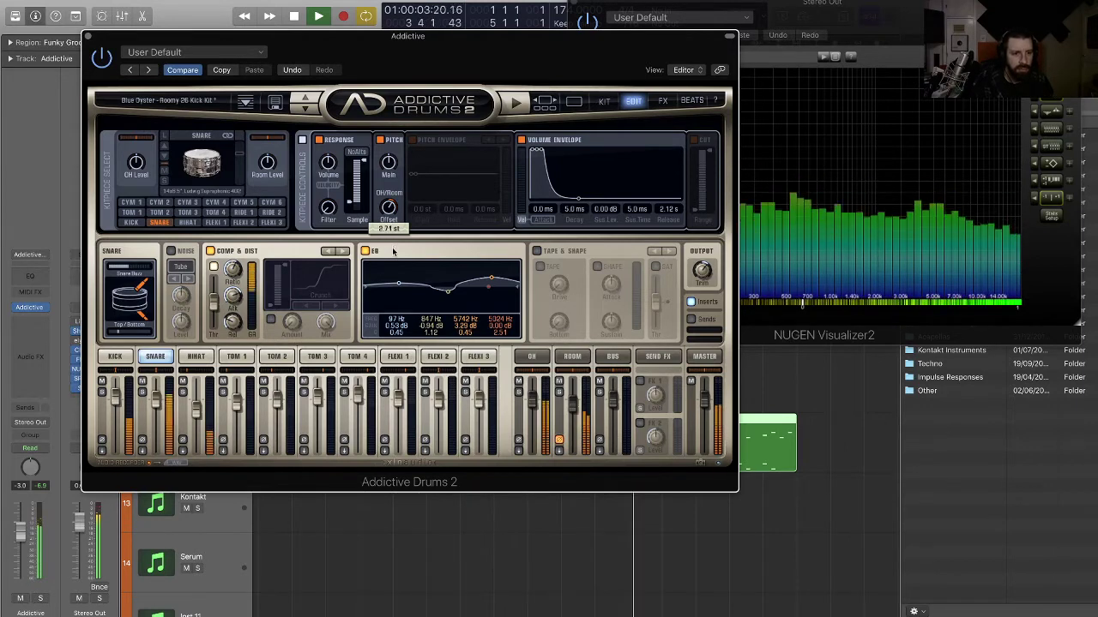
{"action": "double_click", "coordinate": [389, 208]}
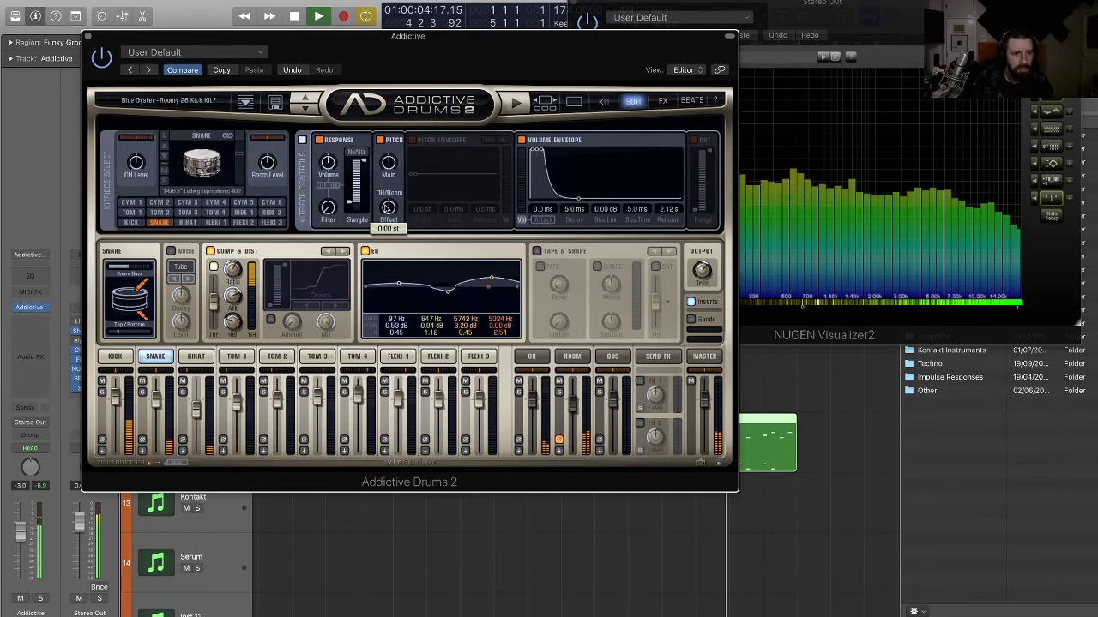
- Enable the snare's pitch envelope with a start of 12.0 st and a release of 4.8 ms
{"action": "left_click", "coordinate": [413, 139]}
{"action": "left_click_drag", "start_coordinate": [412, 168], "coordinate": [411, 163]}
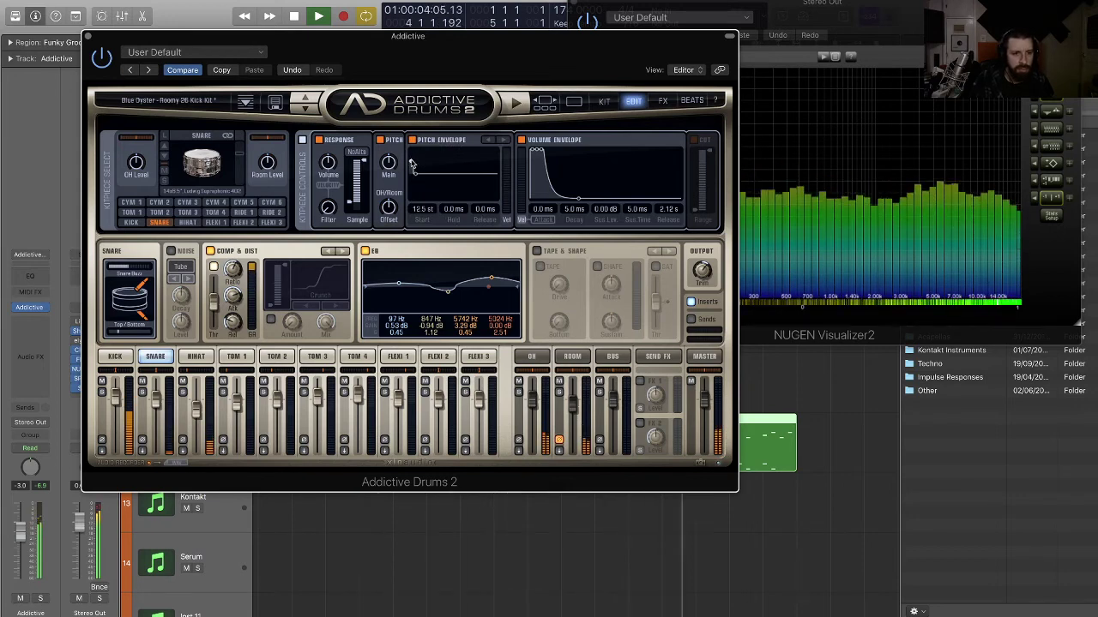
{"action": "left_click_drag", "start_coordinate": [429, 220], "coordinate": [425, 214]}
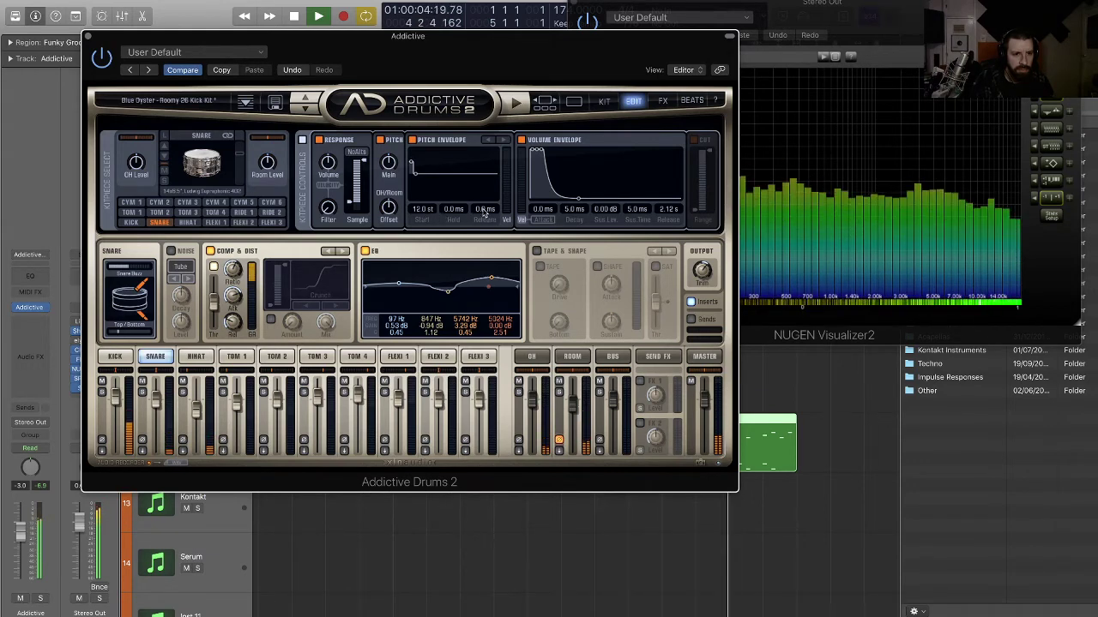
{"action": "mouse_move", "coordinate": [484, 213]}
{"action": "left_mouse_down"}
{"action": "mouse_move", "coordinate": [483, 197]}
{"action": "mouse_move", "coordinate": [491, 209]}
{"action": "left_mouse_up"}
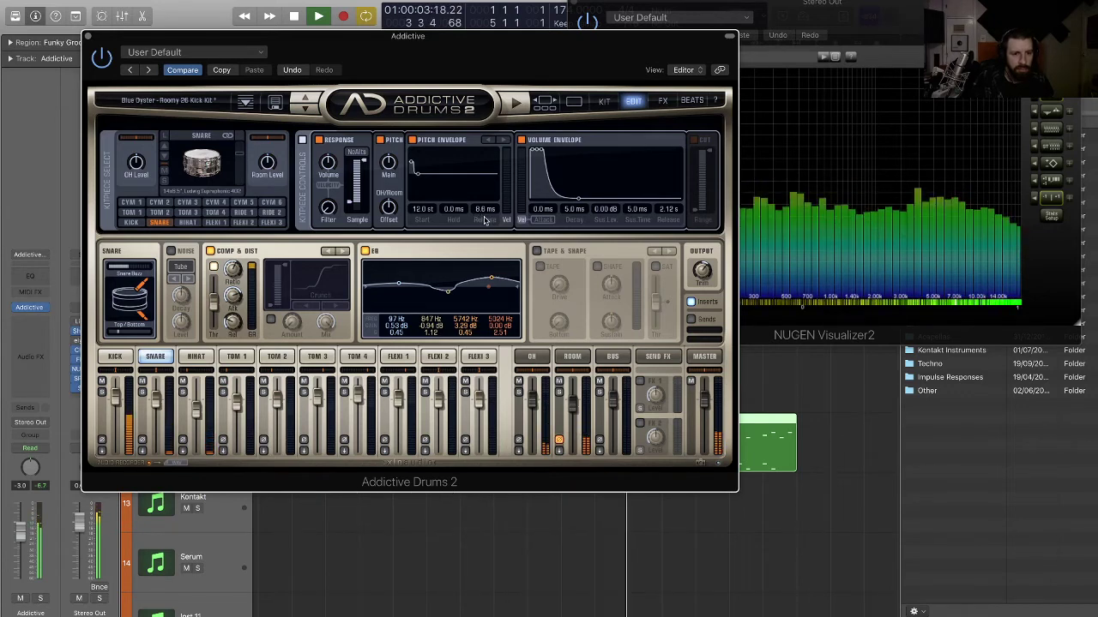
{"action": "left_click_drag", "start_coordinate": [480, 216], "coordinate": [480, 215]}
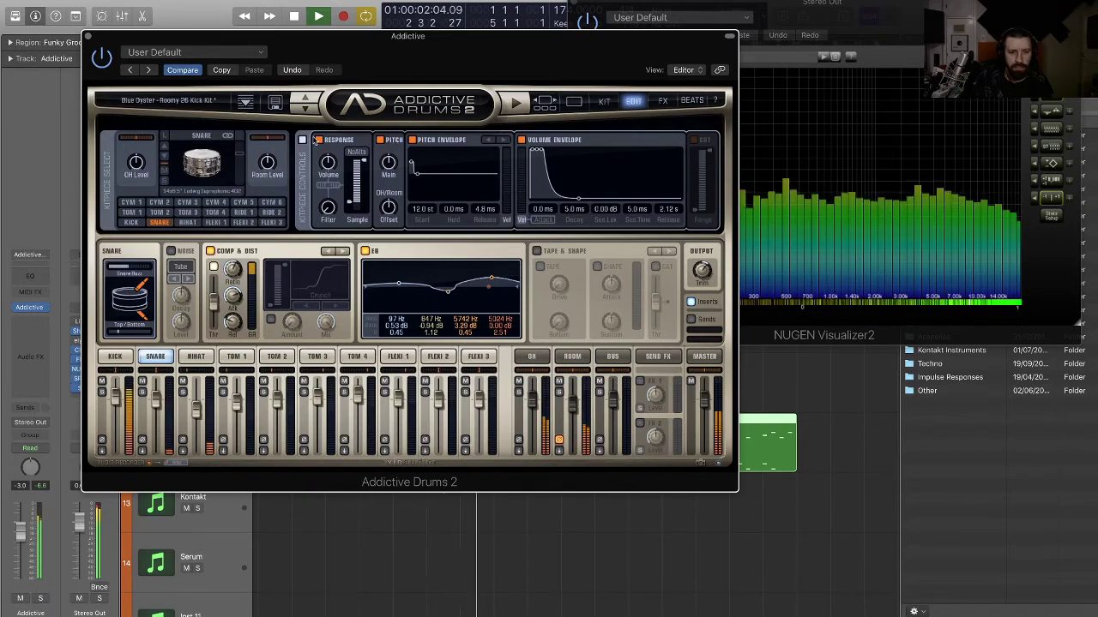
- Set the kick's Beater/Front balance to 54% and enable its volume envelope with 6.8 ms decay, 5.0 ms sustain time and 2.12 s release
{"action": "left_click", "coordinate": [120, 358]}
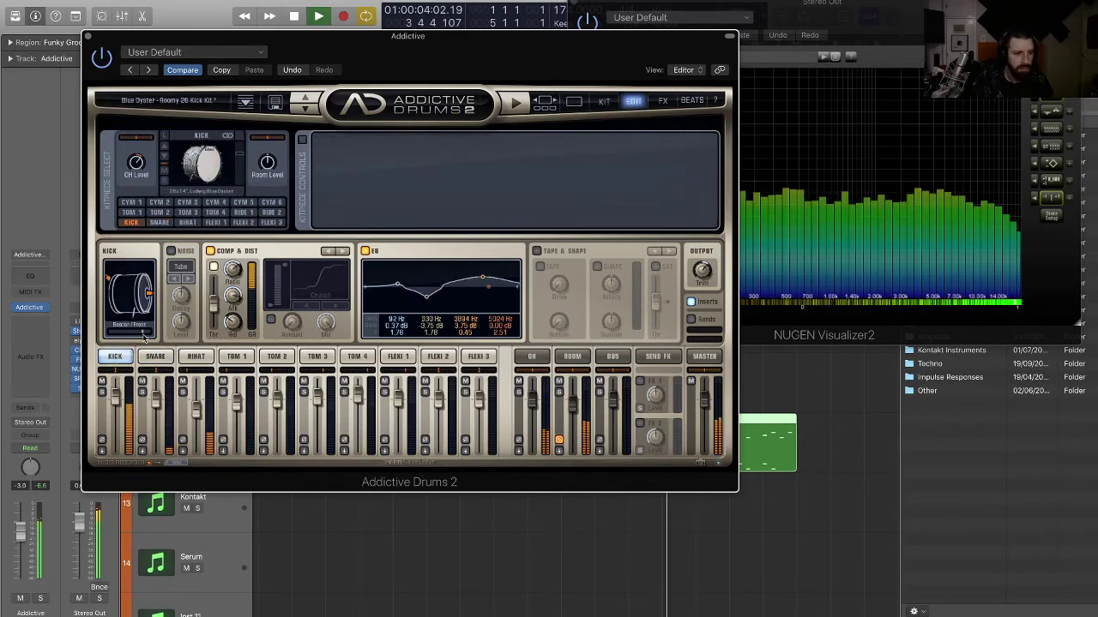
{"action": "mouse_move", "coordinate": [144, 334]}
{"action": "left_mouse_down"}
{"action": "mouse_move", "coordinate": [130, 337]}
{"action": "mouse_move", "coordinate": [143, 333]}
{"action": "left_mouse_up"}
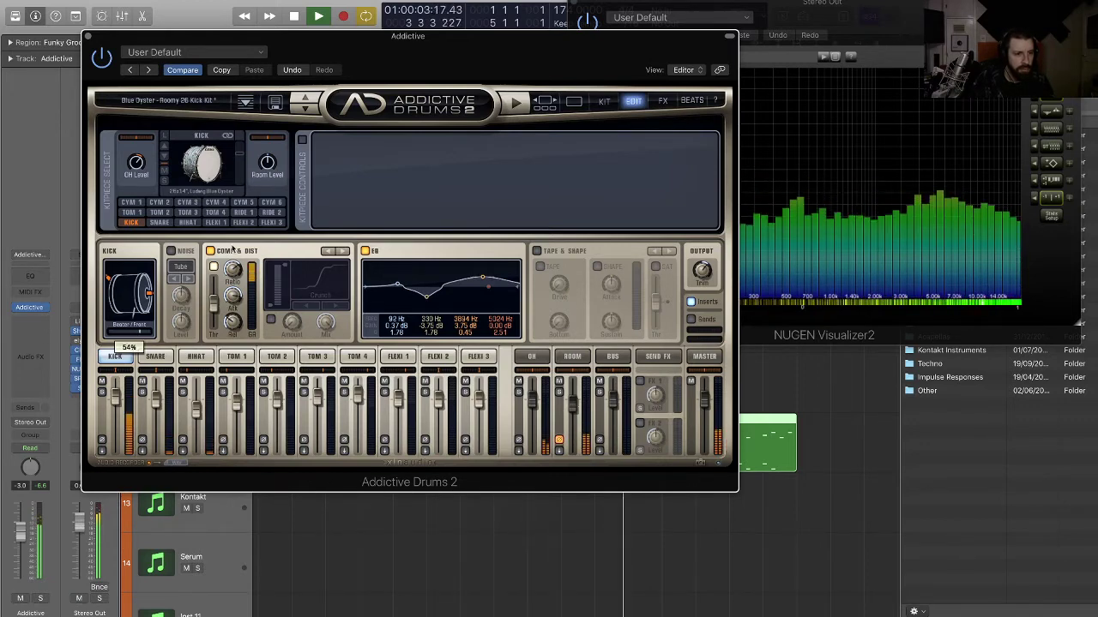
{"action": "left_click", "coordinate": [302, 139]}
{"action": "left_click", "coordinate": [521, 139]}
{"action": "left_click", "coordinate": [525, 141]}
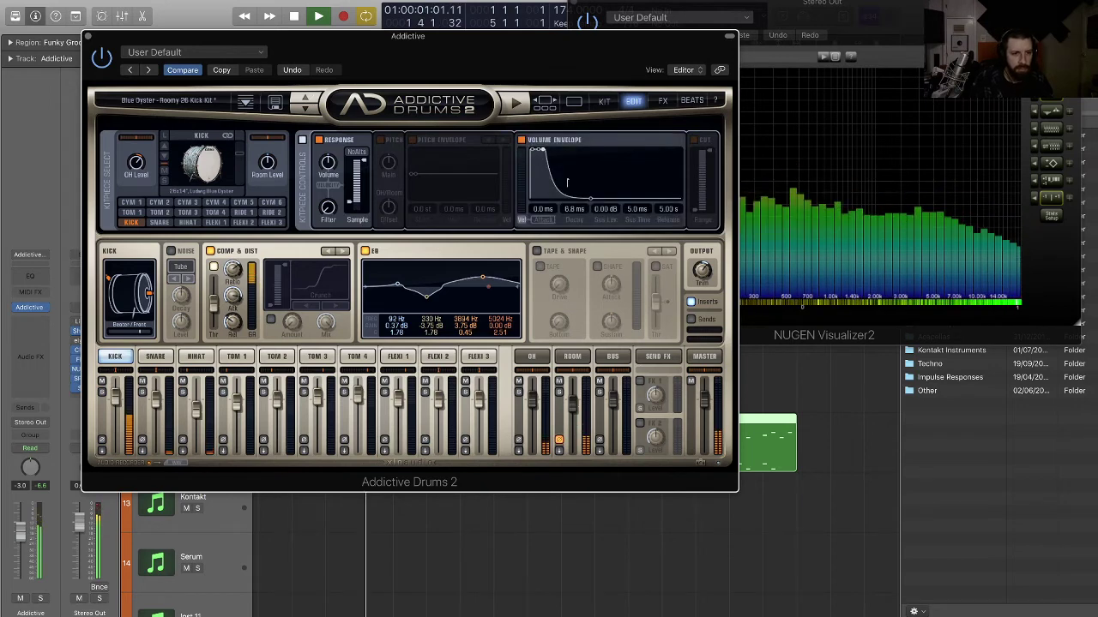
{"action": "left_click_drag", "start_coordinate": [589, 201], "coordinate": [578, 204]}
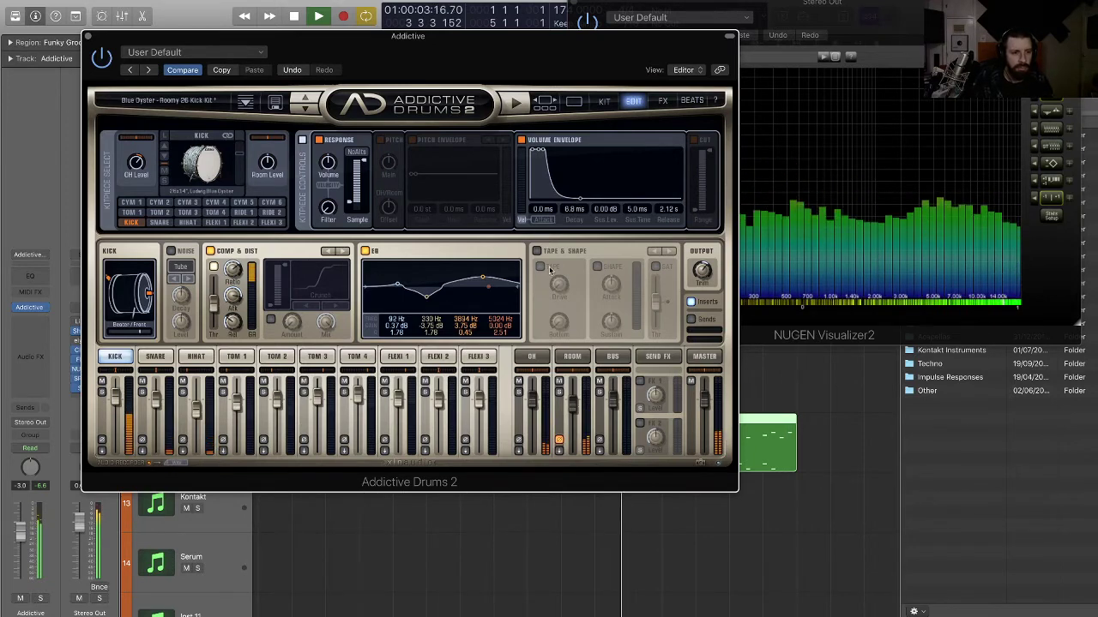
- Enable the hi-hat's kitpiece controls and volume envelope, adjust its channel panning, and stop playback
{"action": "left_click", "coordinate": [196, 357]}
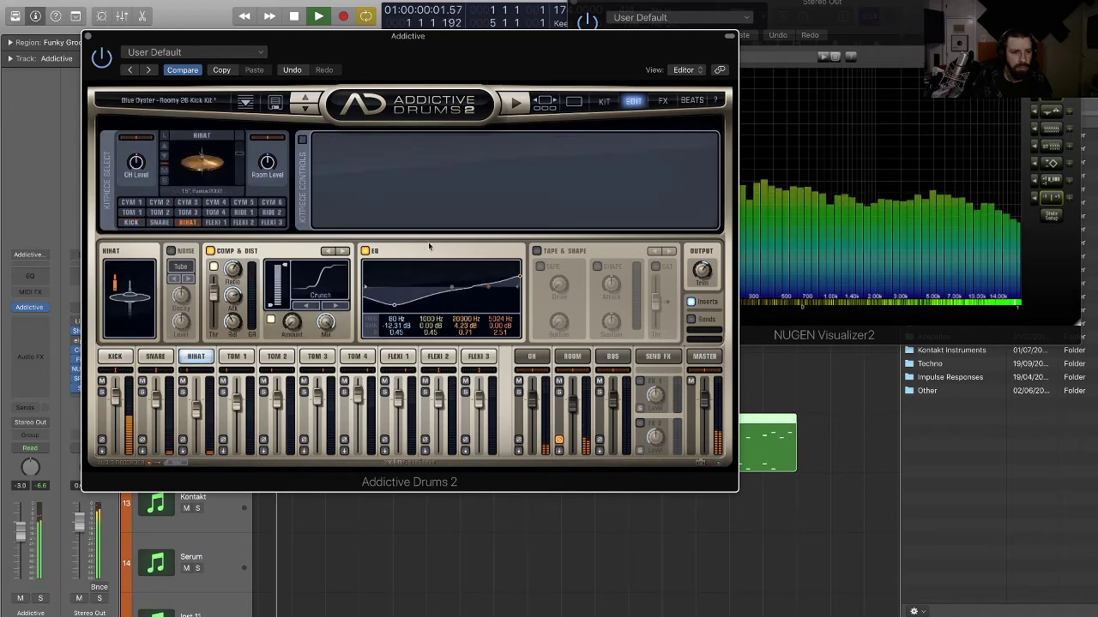
{"action": "left_click", "coordinate": [302, 140]}
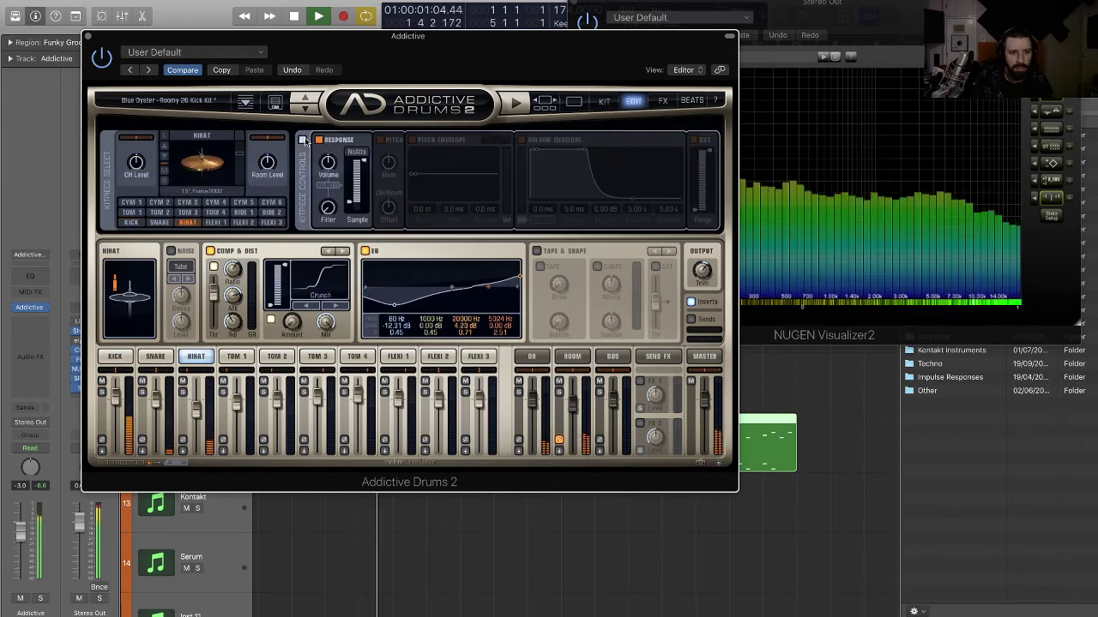
{"action": "left_click", "coordinate": [521, 140]}
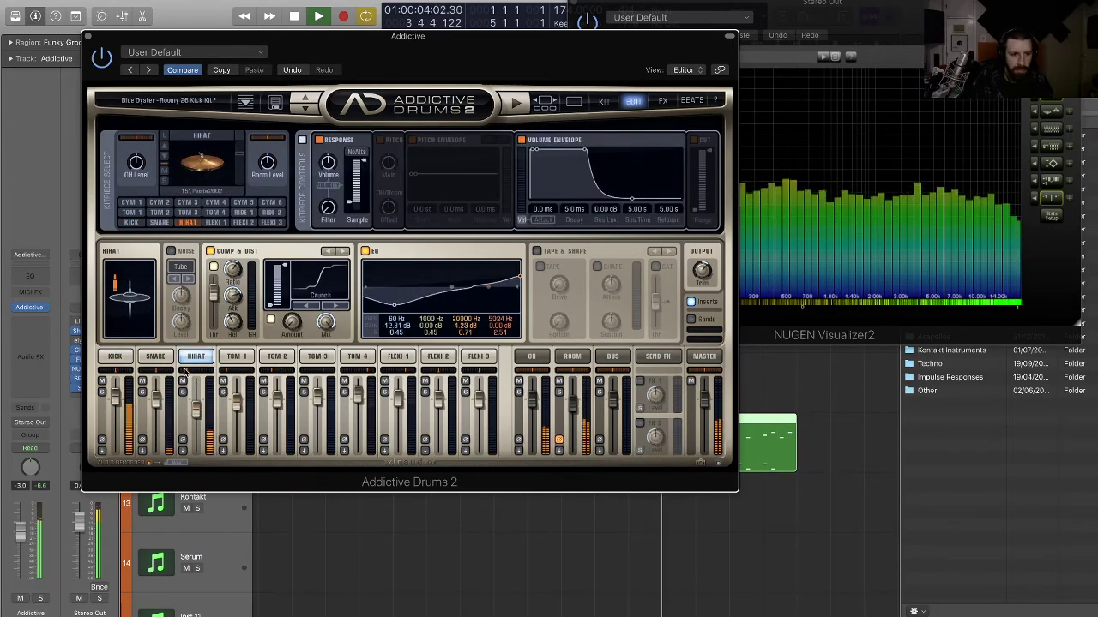
{"action": "left_click_drag", "start_coordinate": [198, 371], "coordinate": [206, 370]}
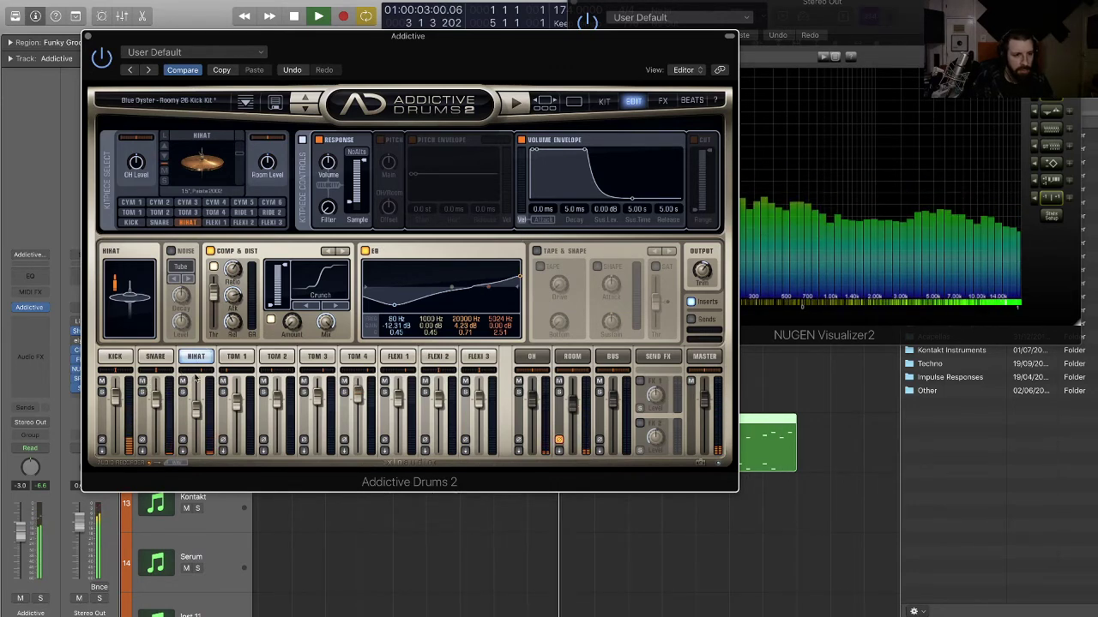
{"action": "left_click_drag", "start_coordinate": [204, 372], "coordinate": [202, 372]}
{"action": "key", "text": "space"}
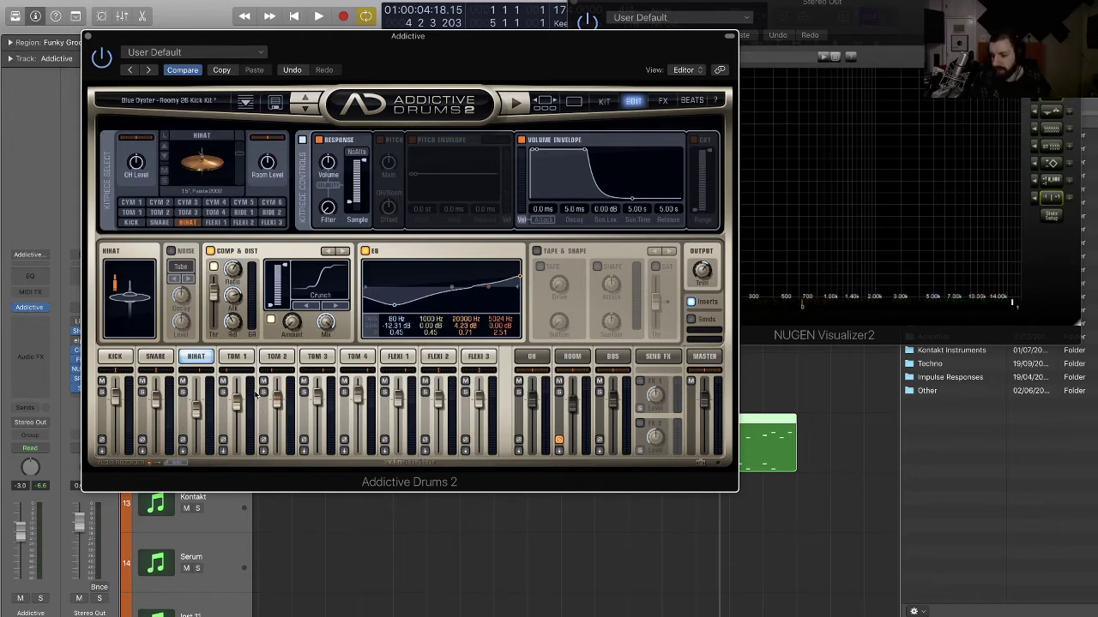
- During playback, set the hi-hat envelope to 5.0 ms sustain time and about 2.63 s release, and adjust its Cut filter's lower limit
{"action": "key", "text": "space"}
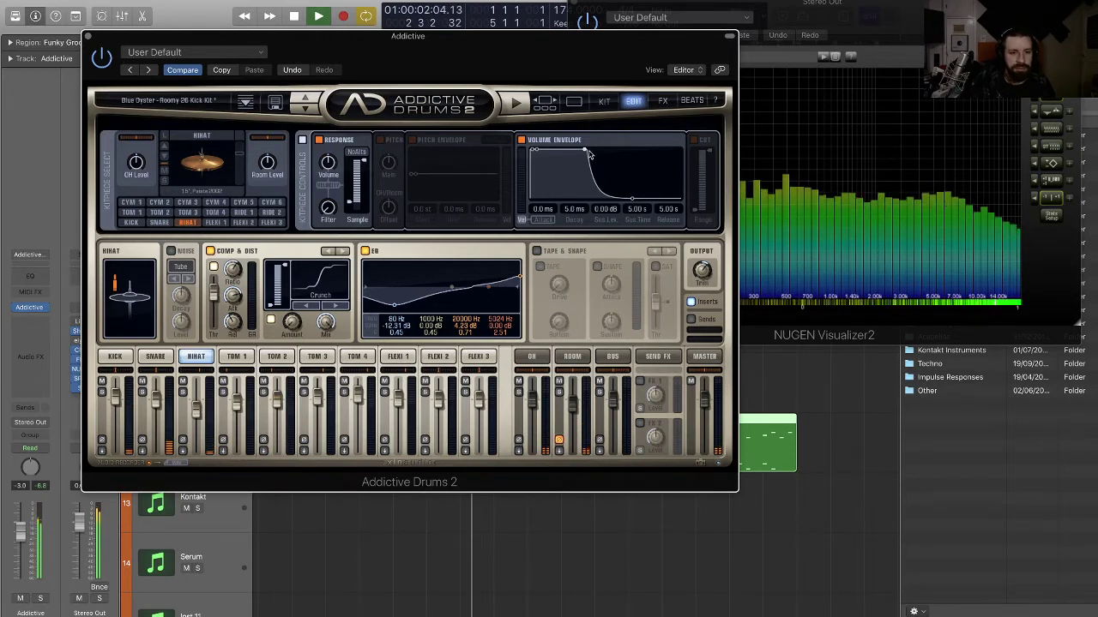
{"action": "left_click_drag", "start_coordinate": [588, 153], "coordinate": [564, 201]}
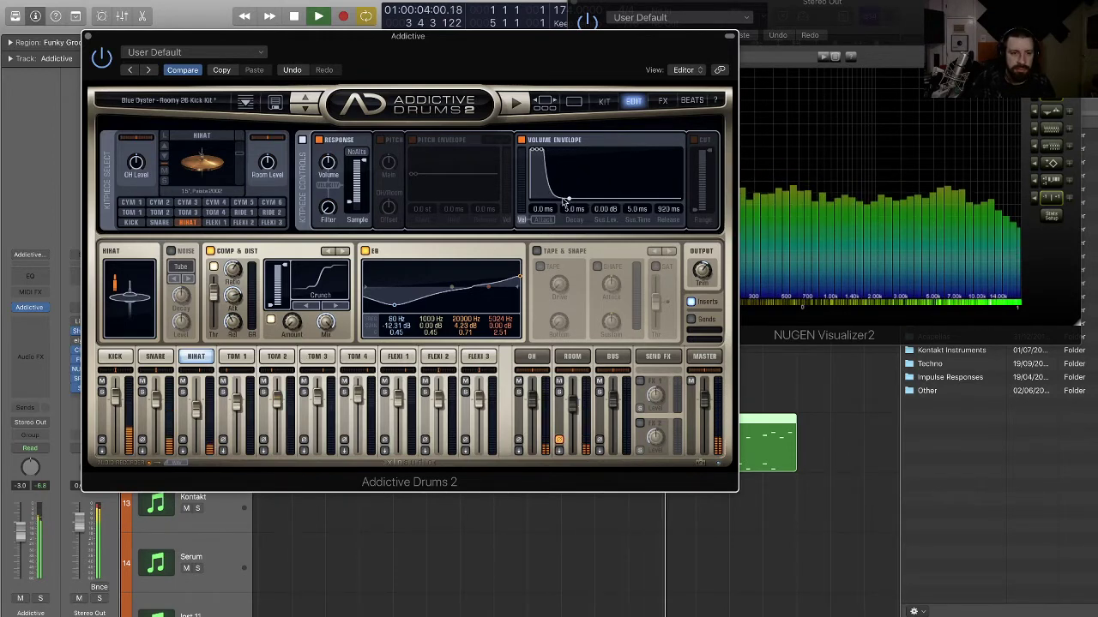
{"action": "left_click_drag", "start_coordinate": [708, 153], "coordinate": [699, 176]}
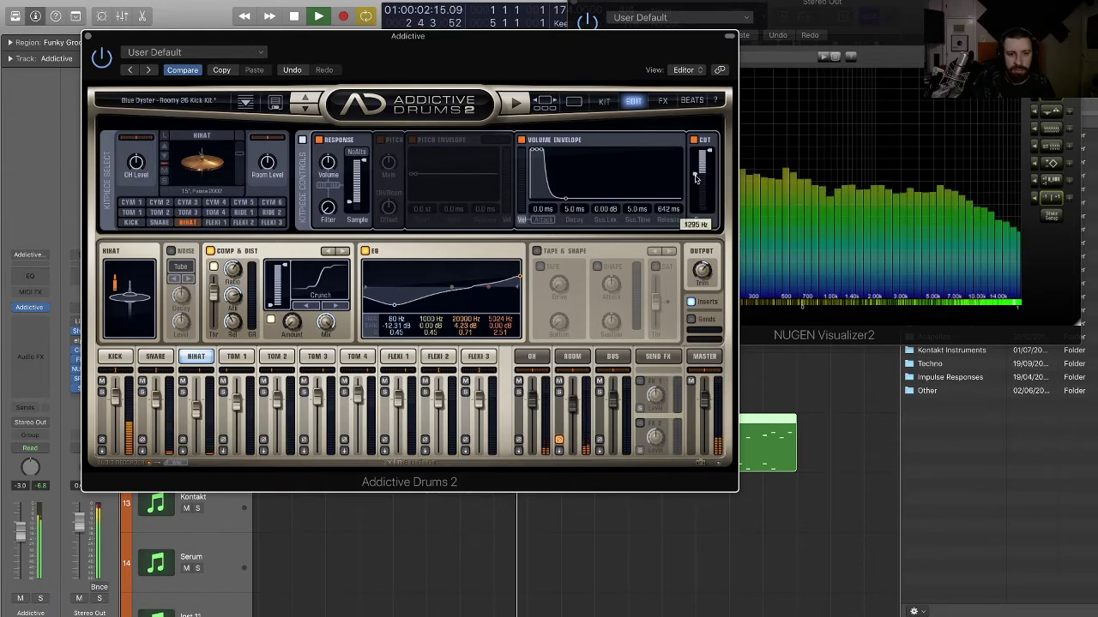
{"action": "left_click_drag", "start_coordinate": [566, 200], "coordinate": [581, 200]}
{"action": "left_click_drag", "start_coordinate": [695, 174], "coordinate": [695, 168]}
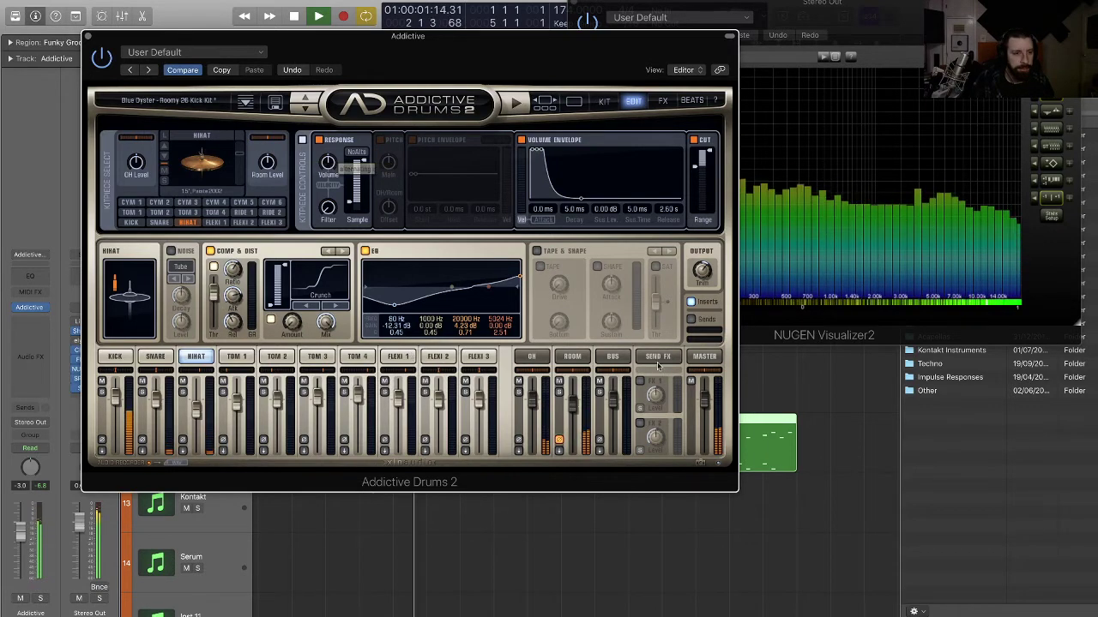
- Enable the master channel's EQ and boost its high band near 9 kHz by 4.76 dB with a Q of 0.49
{"action": "left_click", "coordinate": [703, 356]}
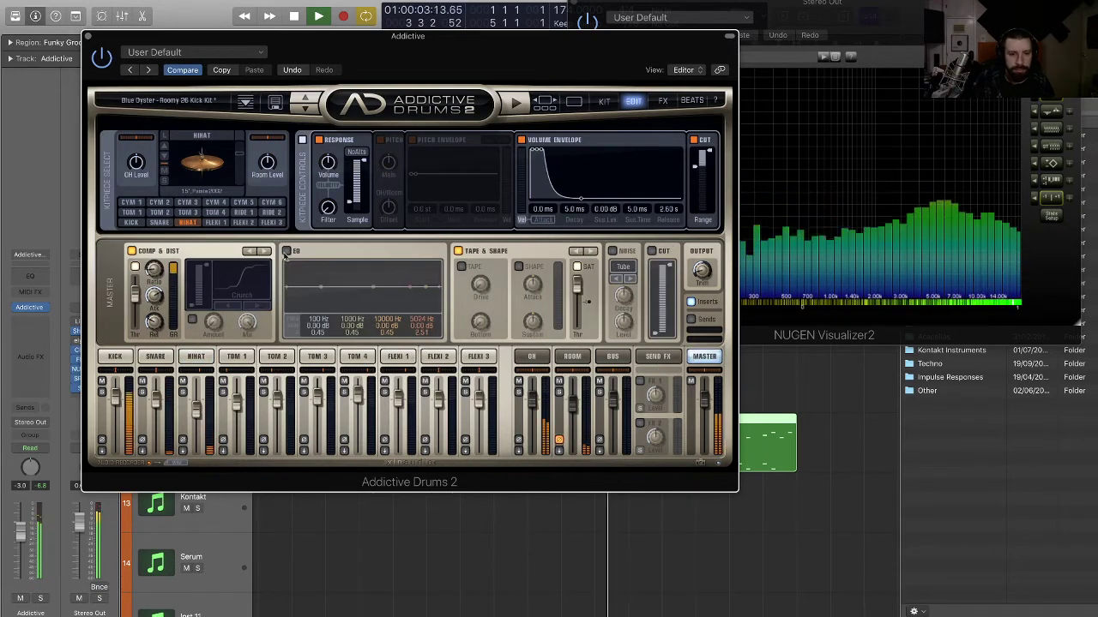
{"action": "left_click_drag", "start_coordinate": [428, 290], "coordinate": [433, 274]}
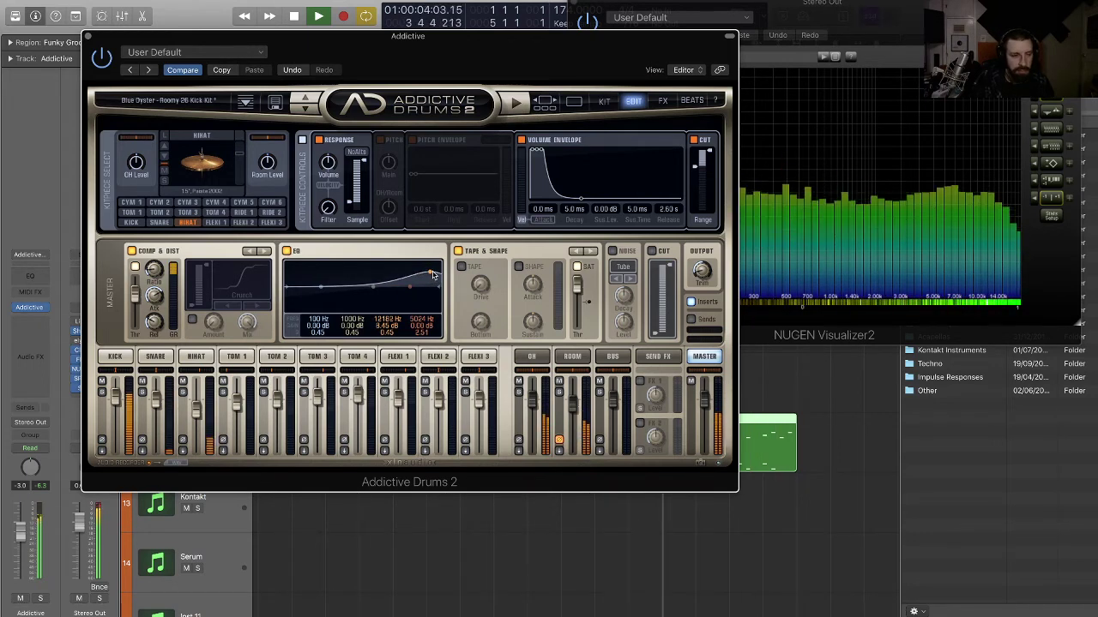
{"action": "left_click_drag", "start_coordinate": [433, 273], "coordinate": [422, 278]}
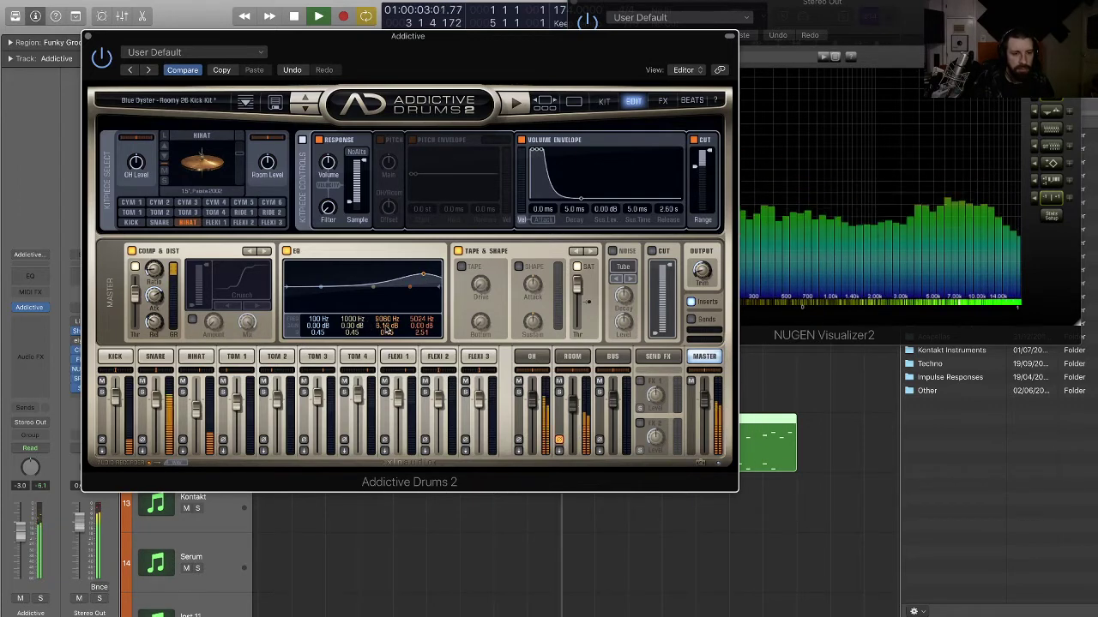
{"action": "left_click_drag", "start_coordinate": [387, 336], "coordinate": [387, 340]}
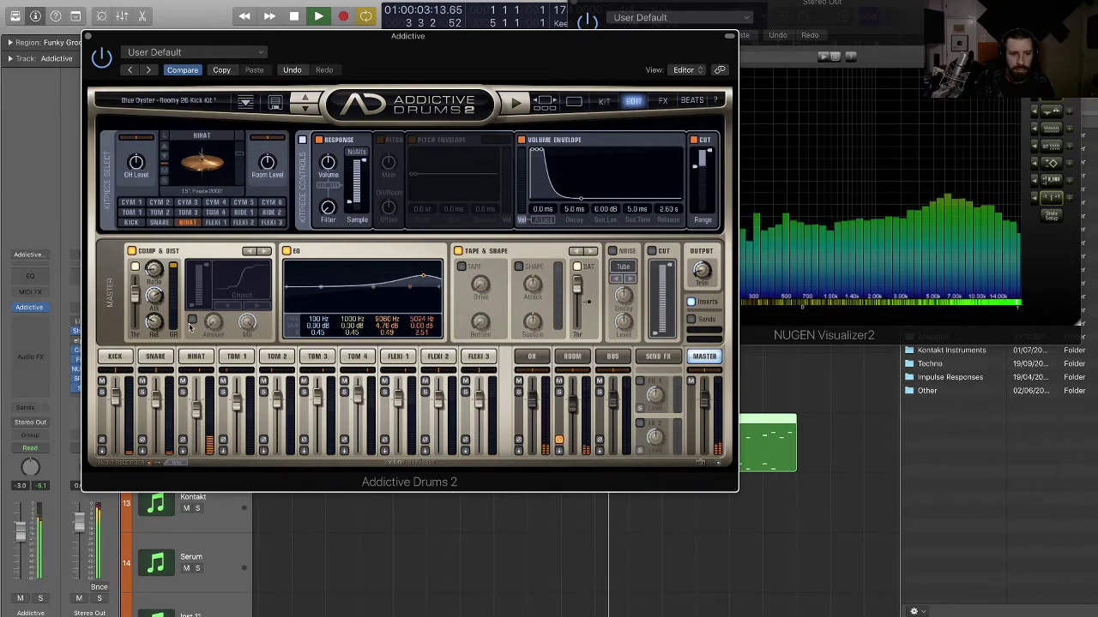
- Enable the Crunch distortion on the master channel and set its mix to 65%
{"action": "left_click", "coordinate": [192, 319]}
{"action": "left_click_drag", "start_coordinate": [224, 288], "coordinate": [229, 250]}
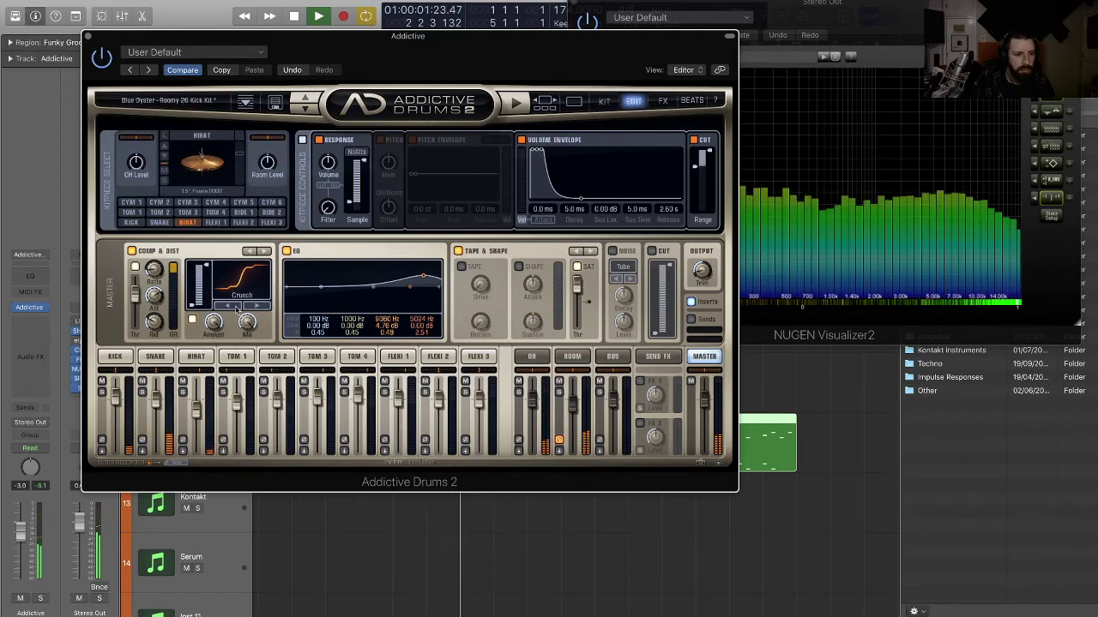
{"action": "left_click_drag", "start_coordinate": [247, 331], "coordinate": [246, 358]}
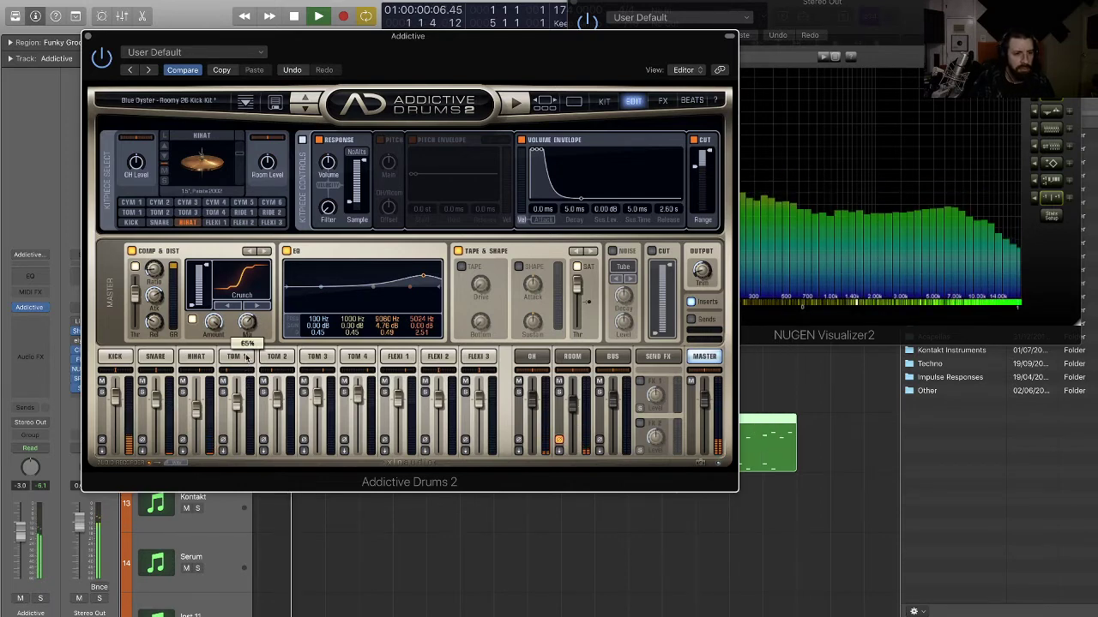
{"action": "left_click_drag", "start_coordinate": [373, 237], "coordinate": [259, 267]}
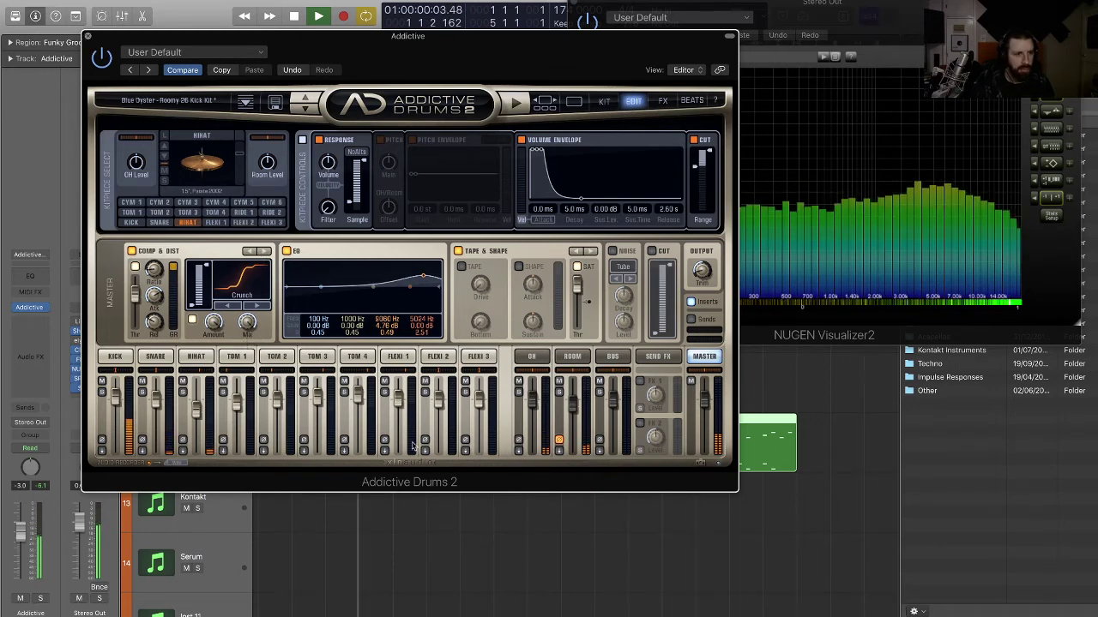
- Close the plug-in window, stop playback and bounce the Funky Groove 04 region in place to a new track, leaving the source and normalization off
{"action": "key", "text": "super+w"}
{"action": "scroll", "coordinate": [398, 511], "scroll_direction": "down", "scroll_amount": 3}
{"action": "key", "text": "space"}
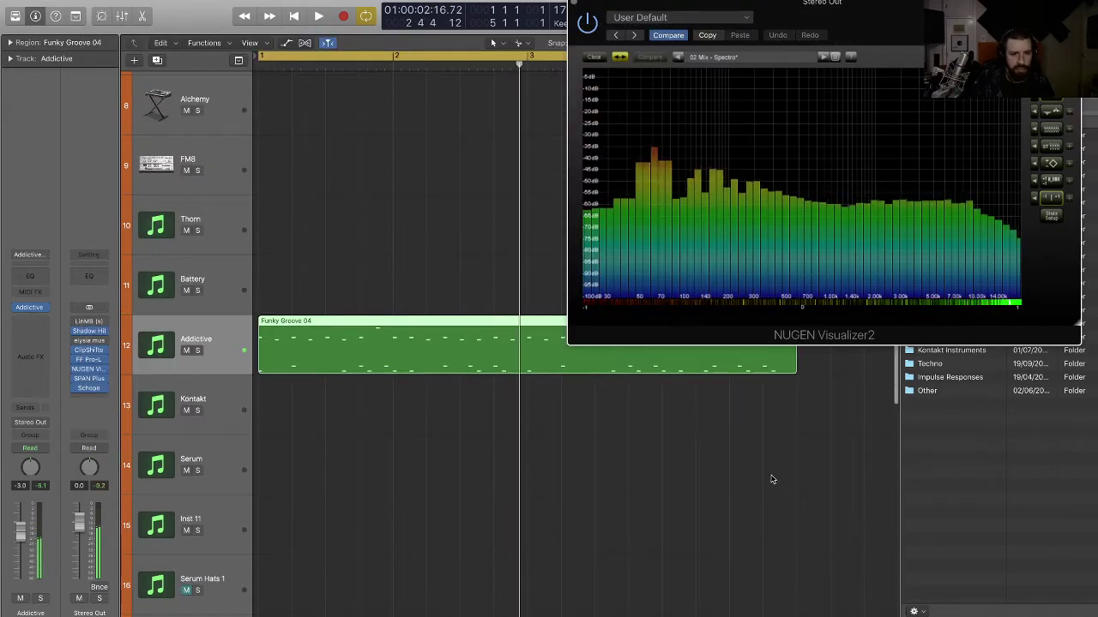
{"action": "left_click_drag", "start_coordinate": [772, 480], "coordinate": [405, 371]}
{"action": "key", "text": "ctrl+b"}
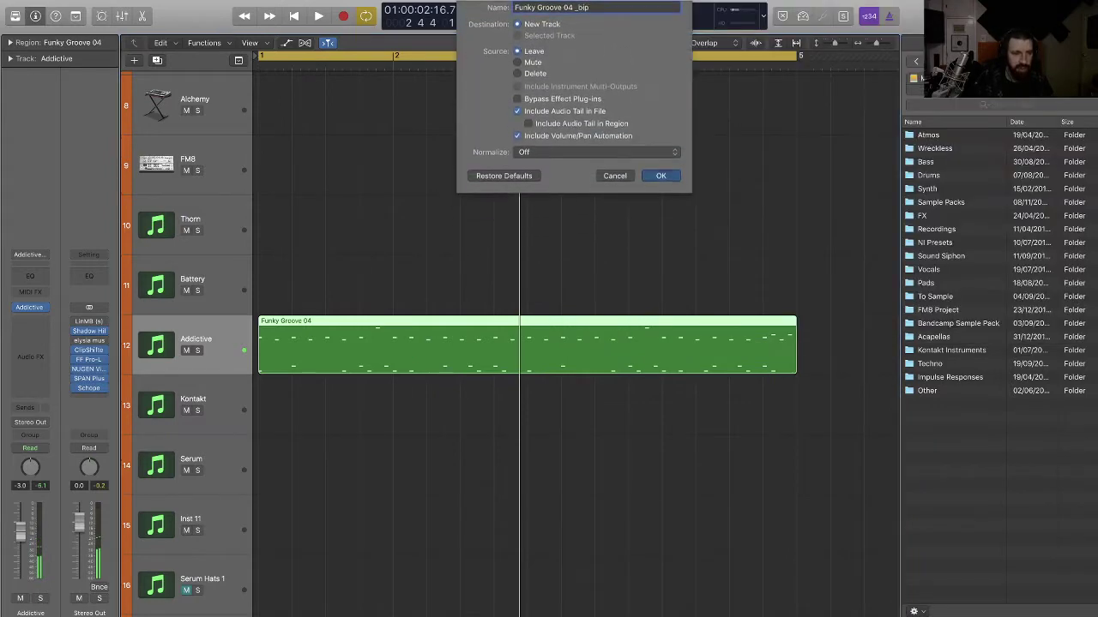
{"action": "key", "text": "Return"}
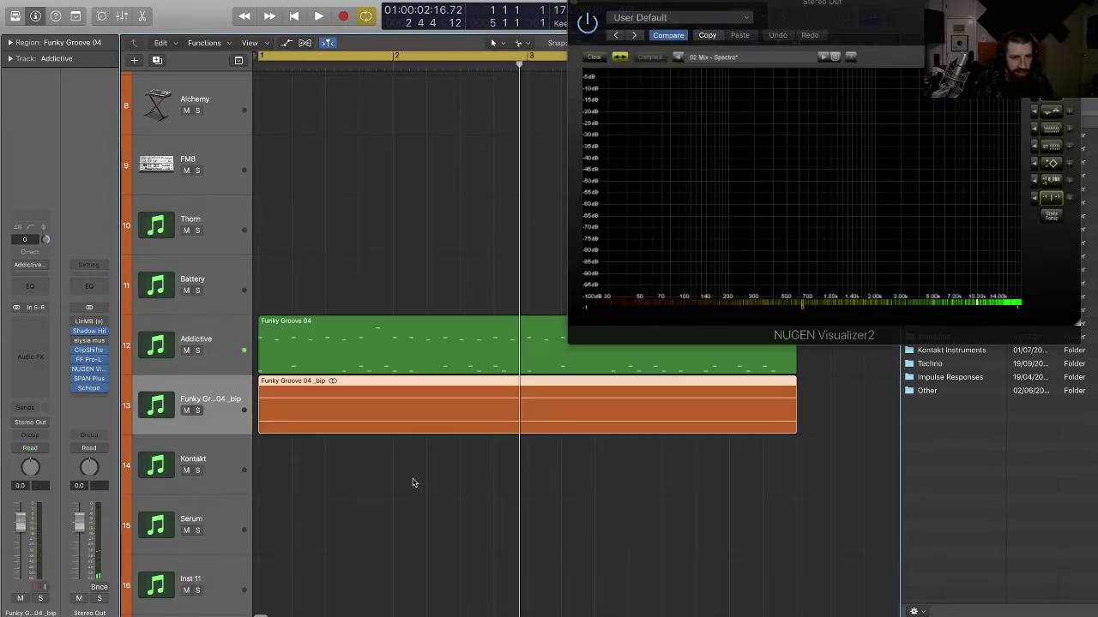
{"action": "left_click", "coordinate": [395, 465]}
{"action": "scroll", "coordinate": [335, 414], "scroll_direction": "up", "scroll_amount": 8}
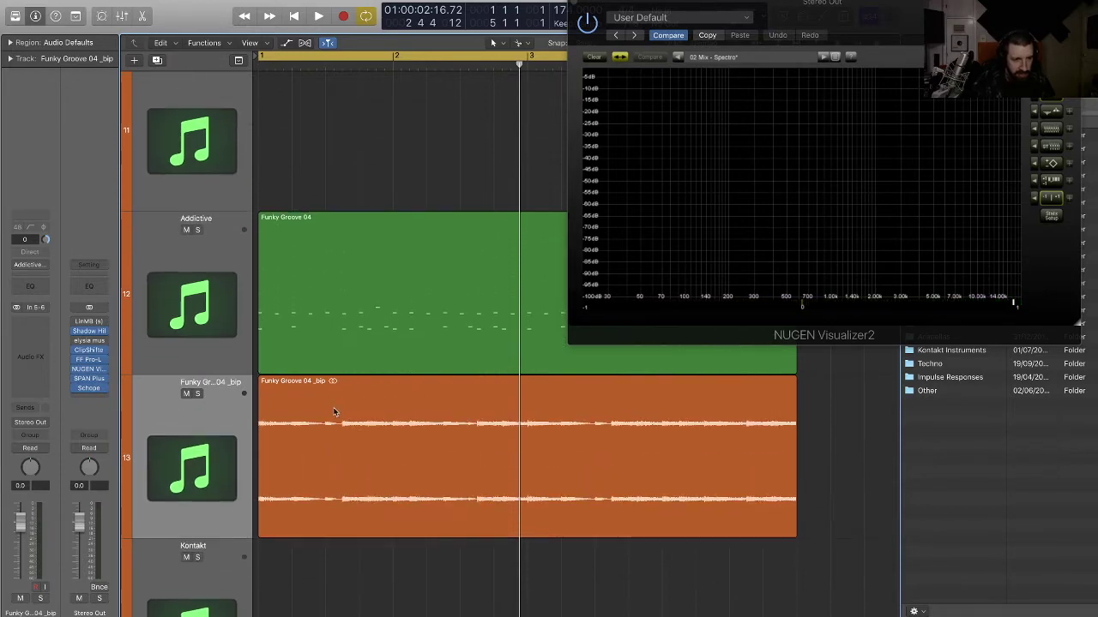
- Play the Addictive track, turn off the distortion on its drum plug-in's master channel and close the plug-in window
{"action": "key", "text": "space"}
{"action": "left_click", "coordinate": [212, 251]}
{"action": "key", "text": "space"}
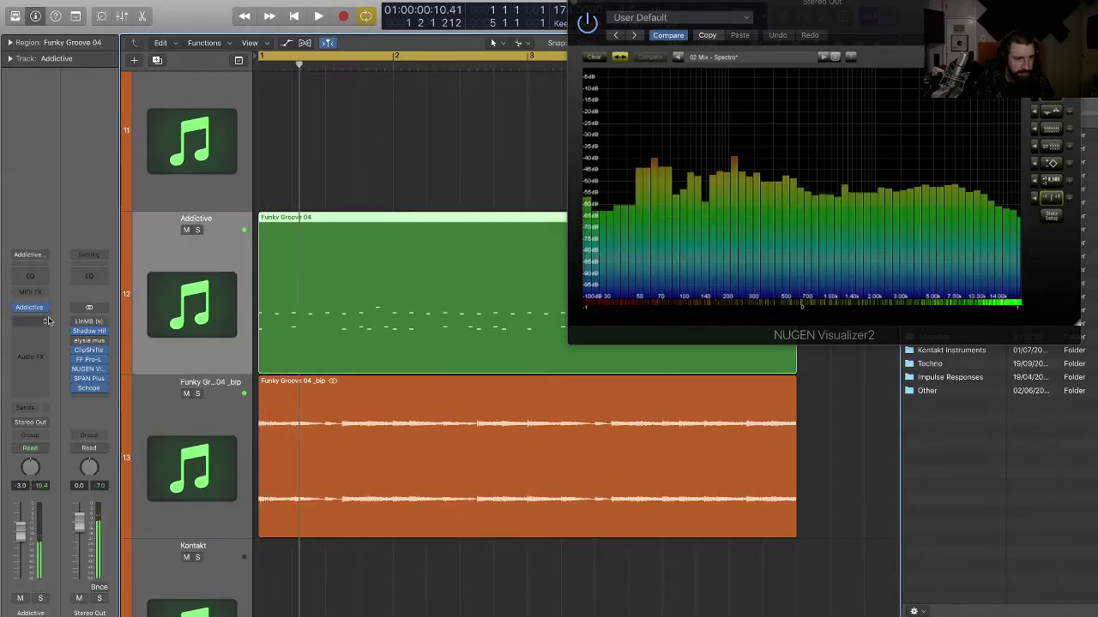
{"action": "left_click", "coordinate": [30, 307]}
{"action": "key", "text": "space"}
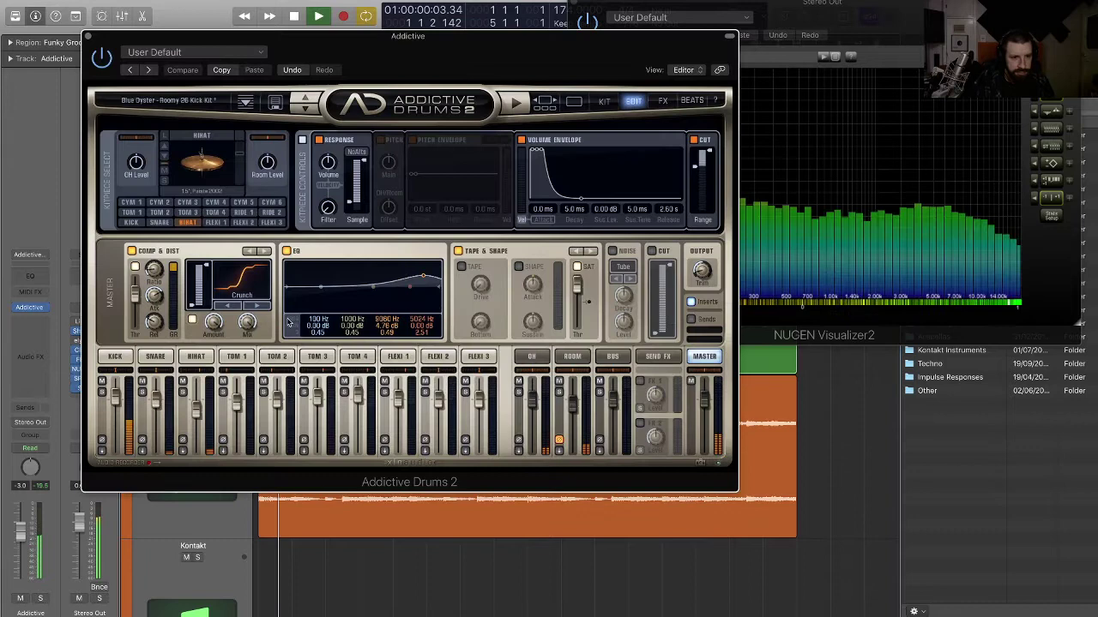
{"action": "left_click", "coordinate": [192, 320]}
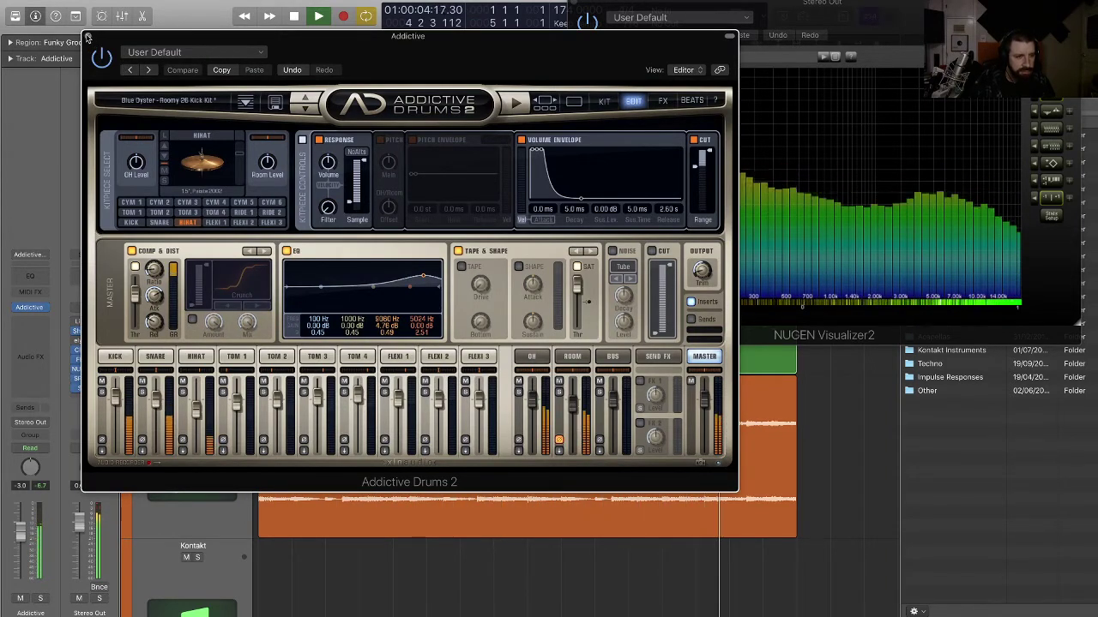
{"action": "key", "text": "v"}
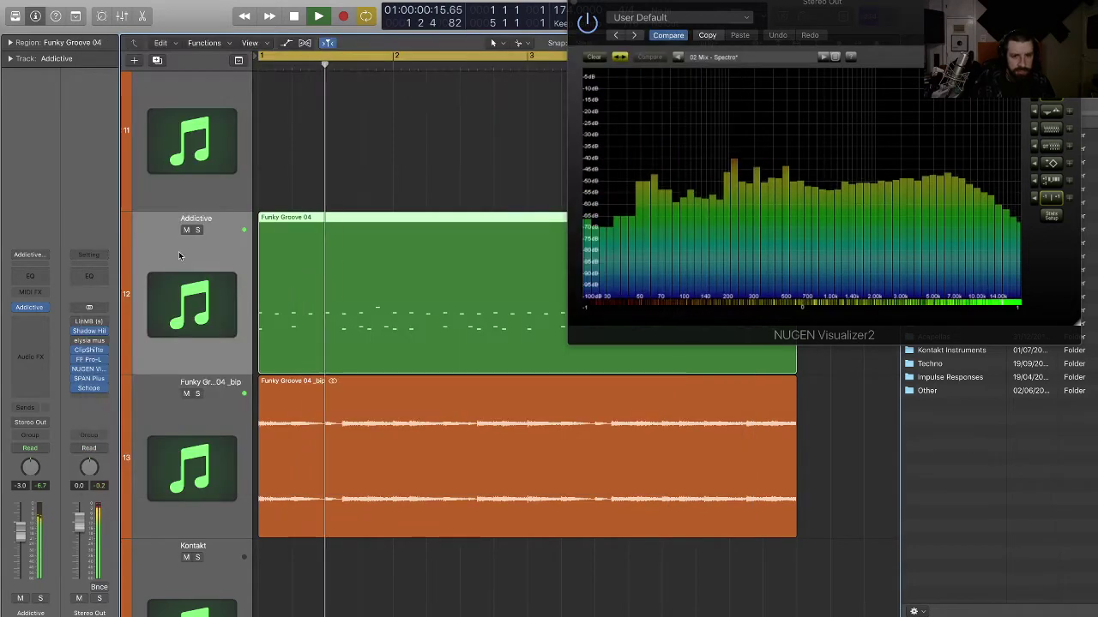
- Solo the bounced Funky Groove 04 _bip track and divide its region at beat 2 of bar 1
{"action": "left_click", "coordinate": [197, 394]}
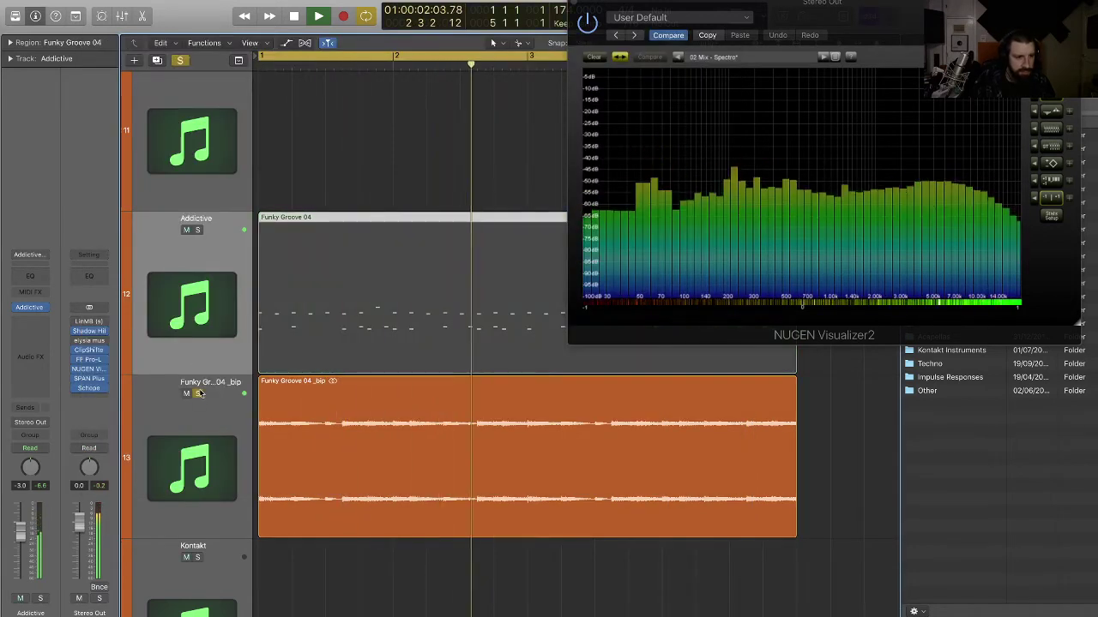
{"action": "left_click", "coordinate": [292, 460]}
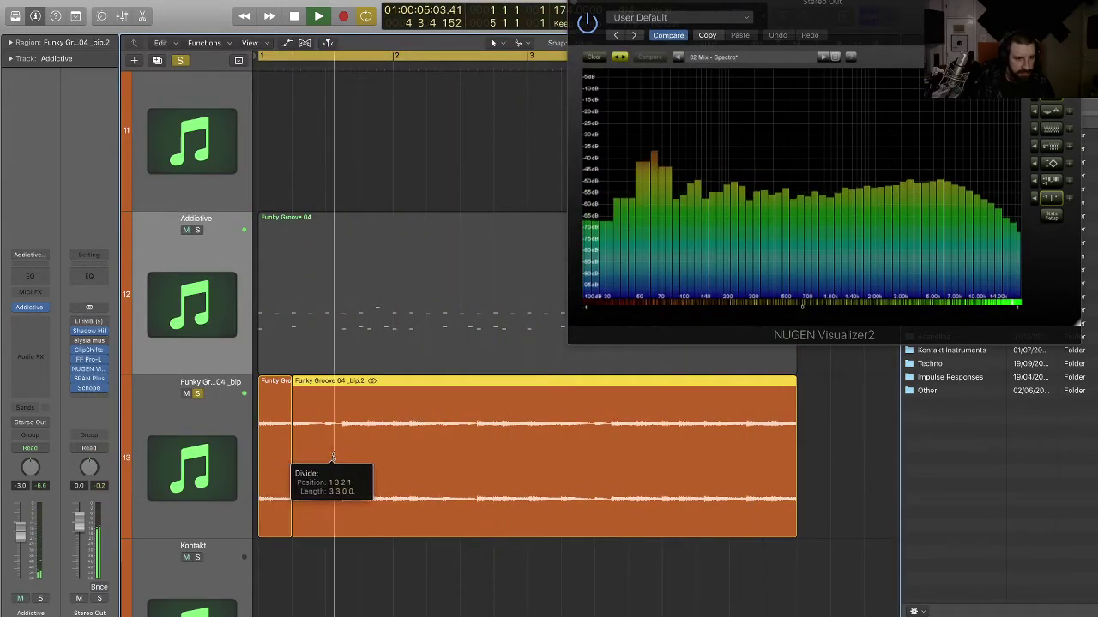
{"action": "left_click_drag", "start_coordinate": [332, 460], "coordinate": [814, 480]}
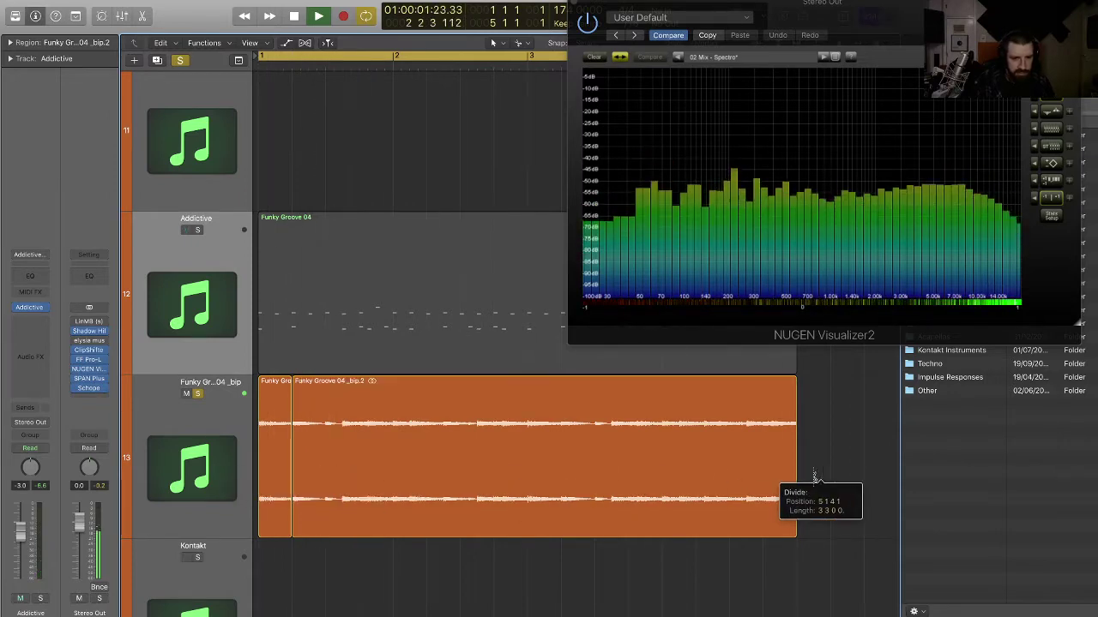
- Divide the bounced region at beat 3, beat 3's third sixteenth, beat 4, beat 4's second sixteenth and the start of bar 2
{"action": "left_click", "coordinate": [326, 445]}
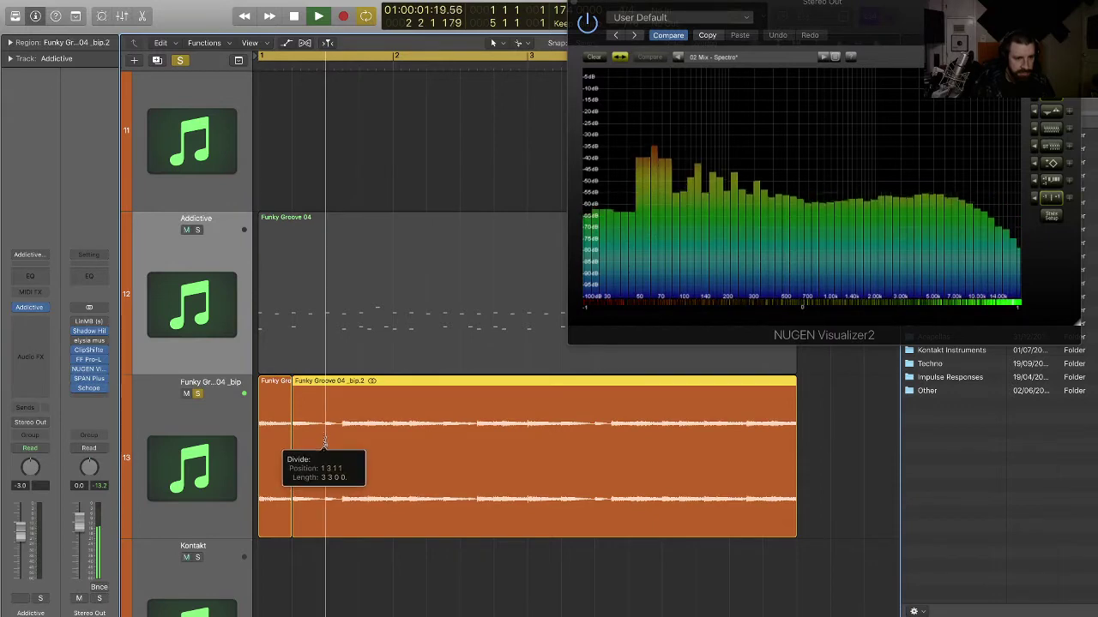
{"action": "left_click", "coordinate": [343, 445]}
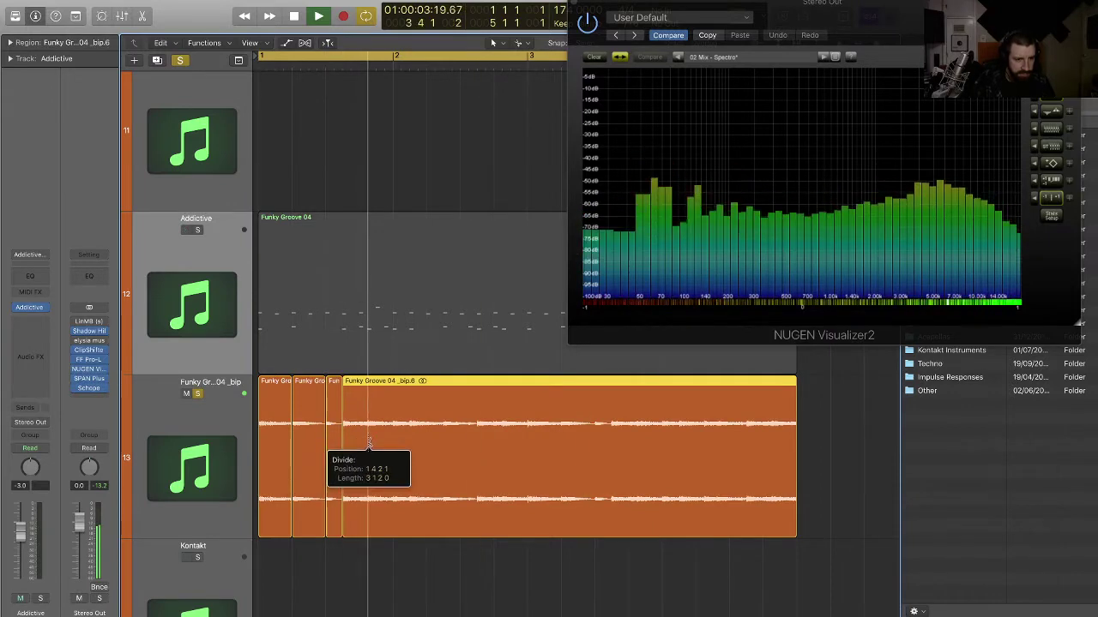
{"action": "left_click", "coordinate": [360, 442]}
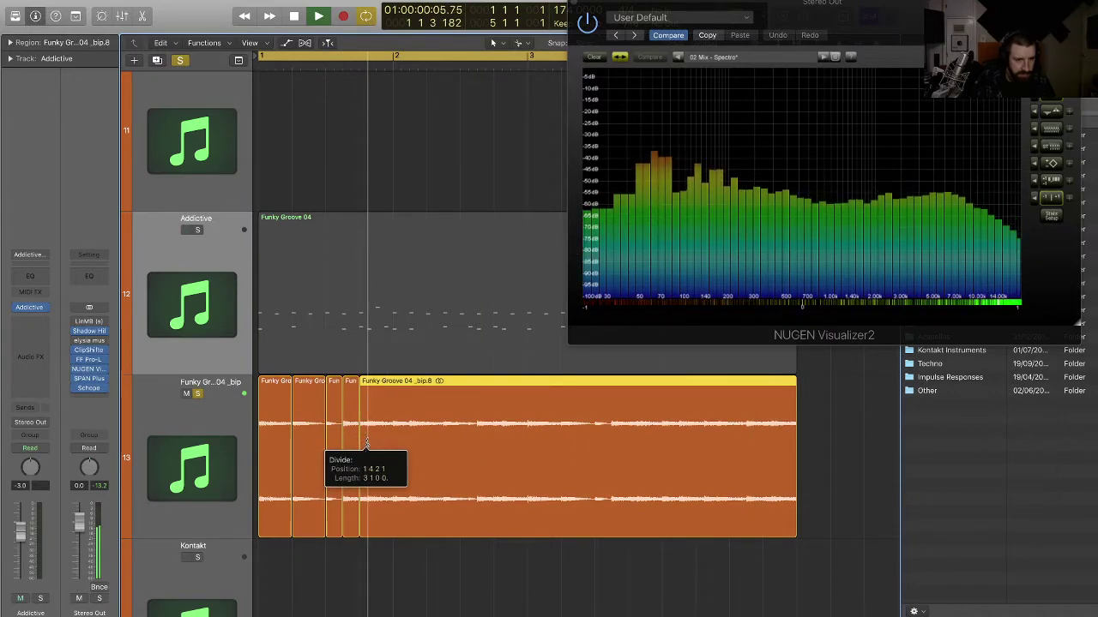
{"action": "left_click", "coordinate": [367, 444]}
{"action": "left_click", "coordinate": [391, 446]}
{"action": "key", "text": "Return"}
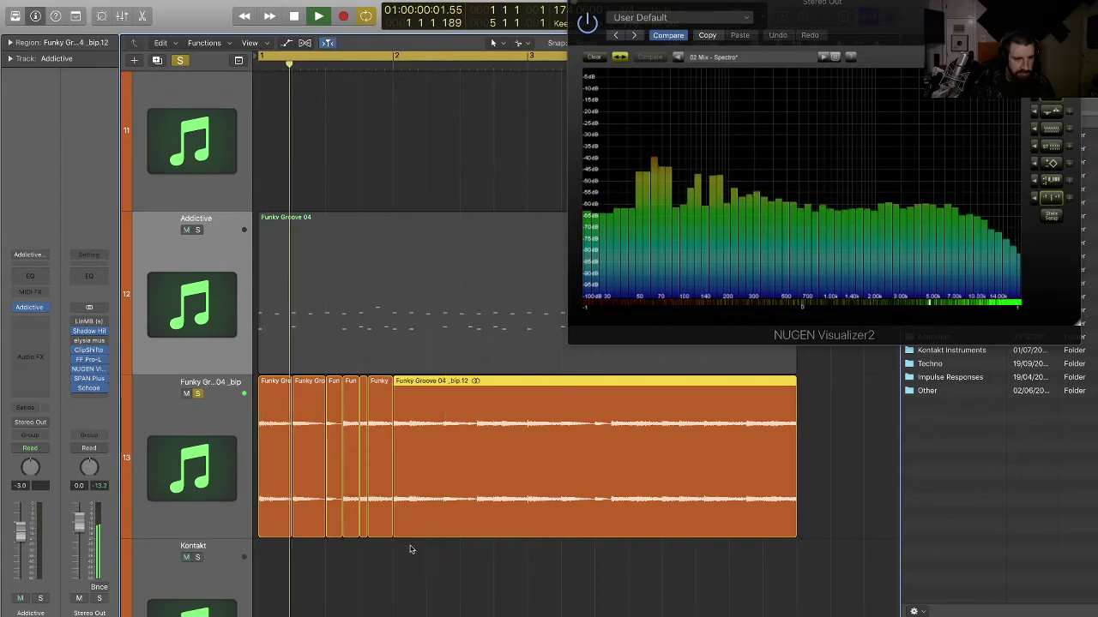
{"action": "left_click", "coordinate": [409, 548]}
{"action": "key", "text": "space"}
{"action": "key", "text": "space"}
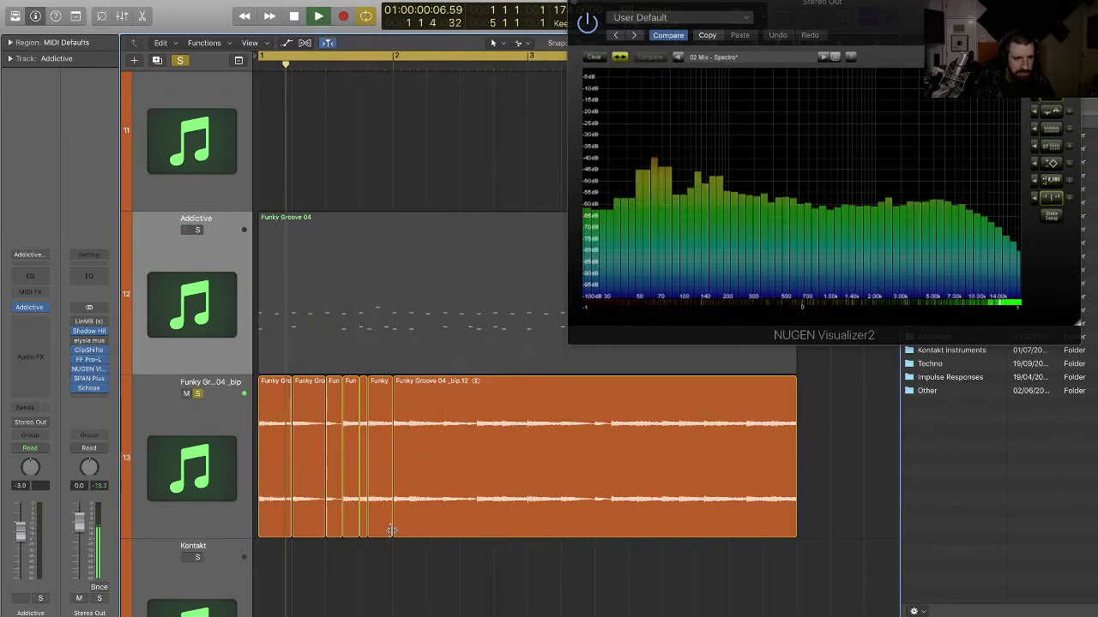
- Divide the bounced audio in bar 2 at the third sixteenths of beats 1 and 2 and beat 3's second and third sixteenths
{"action": "left_click", "coordinate": [410, 463], "text": "super"}
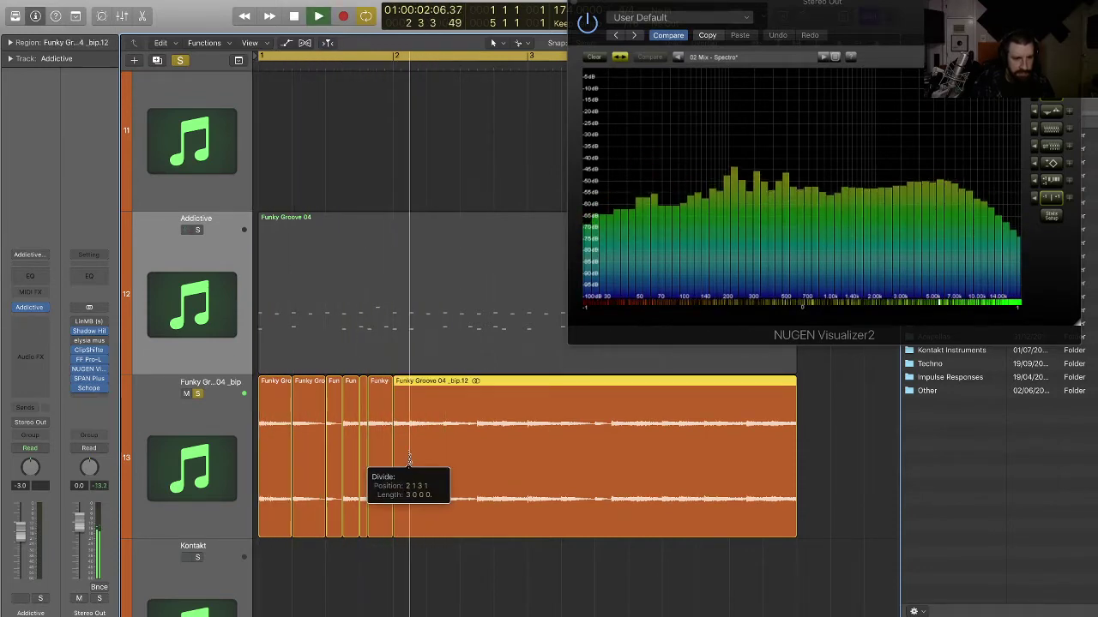
{"action": "left_click_drag", "start_coordinate": [435, 463], "coordinate": [443, 462]}
{"action": "left_click", "coordinate": [459, 465]}
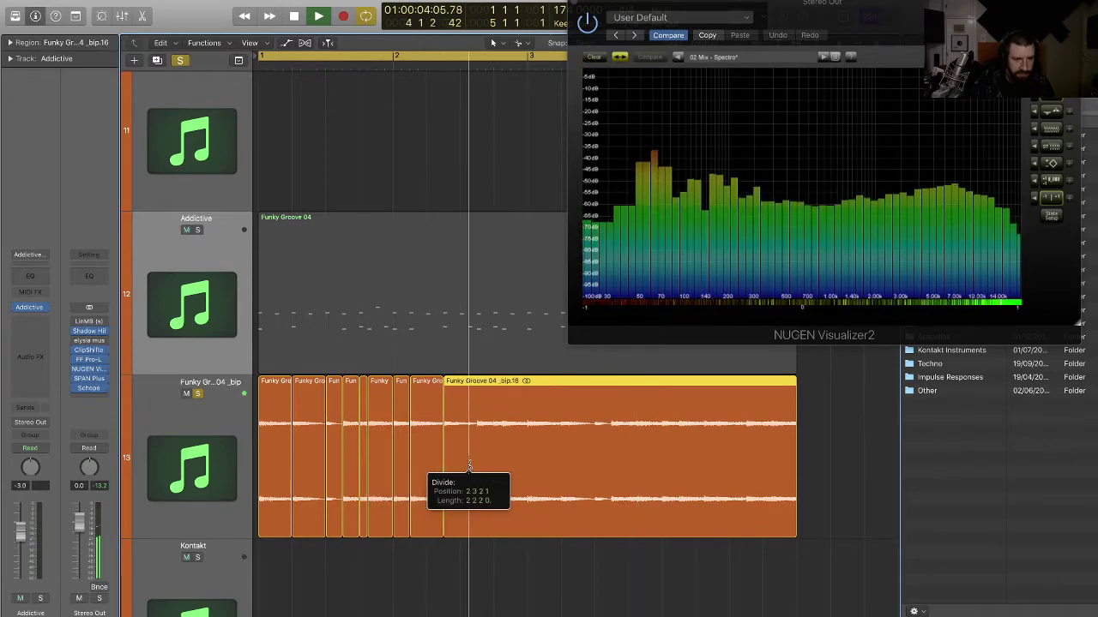
{"action": "left_click", "coordinate": [477, 464]}
{"action": "left_click", "coordinate": [476, 465]}
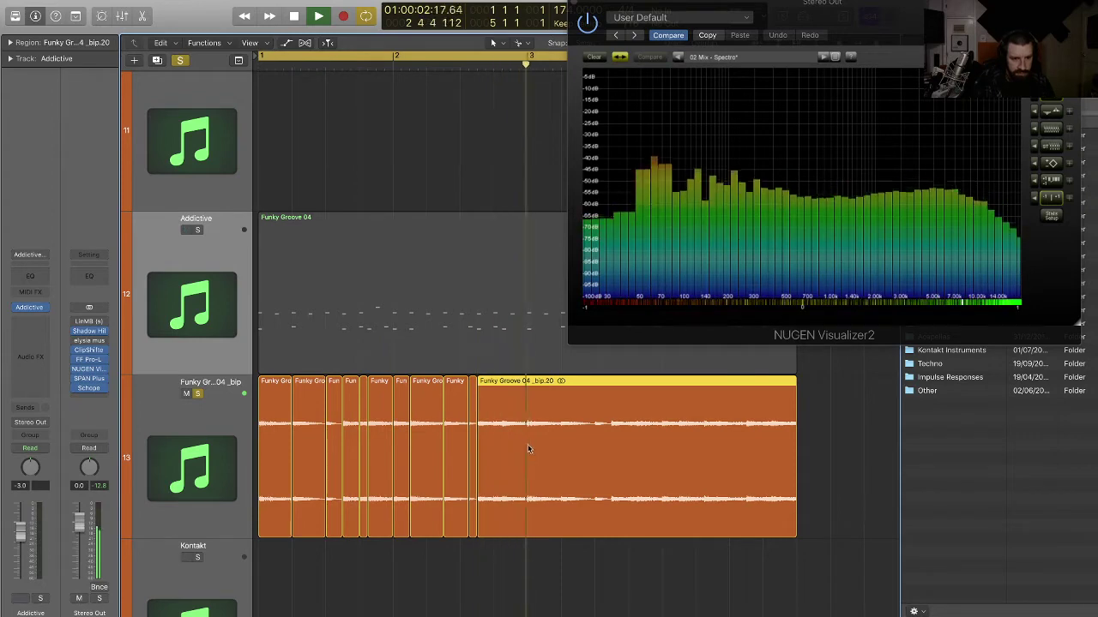
- Divide the bounced audio at beat 4 of bar 2, at that beat's second sixteenth and at the start of bar 3
{"action": "left_click", "coordinate": [501, 440]}
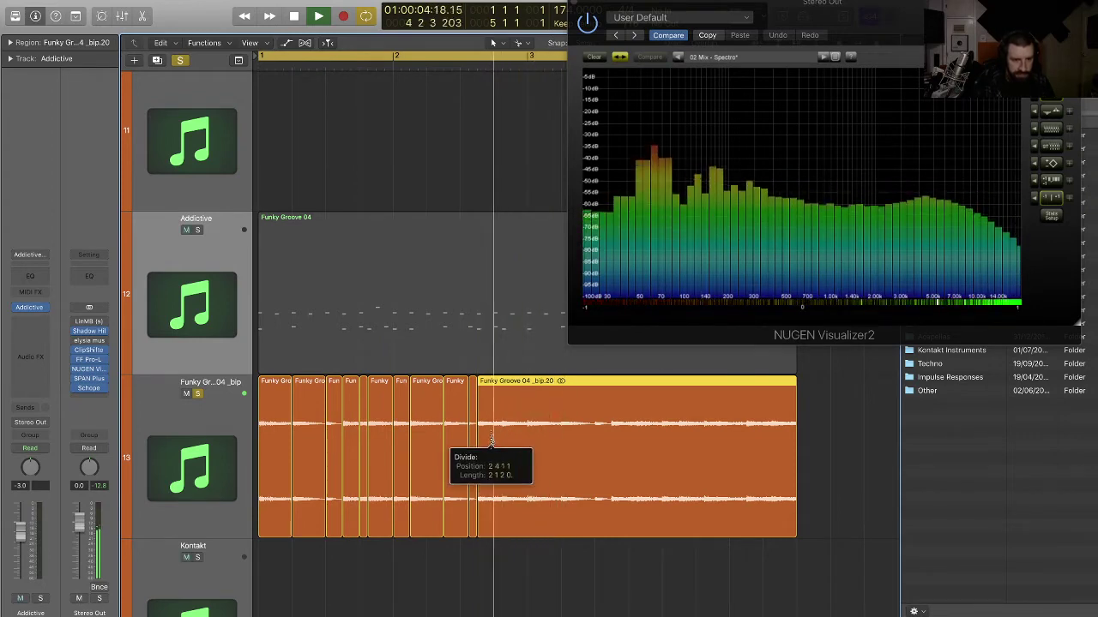
{"action": "left_click", "coordinate": [493, 440]}
{"action": "left_click", "coordinate": [502, 440]}
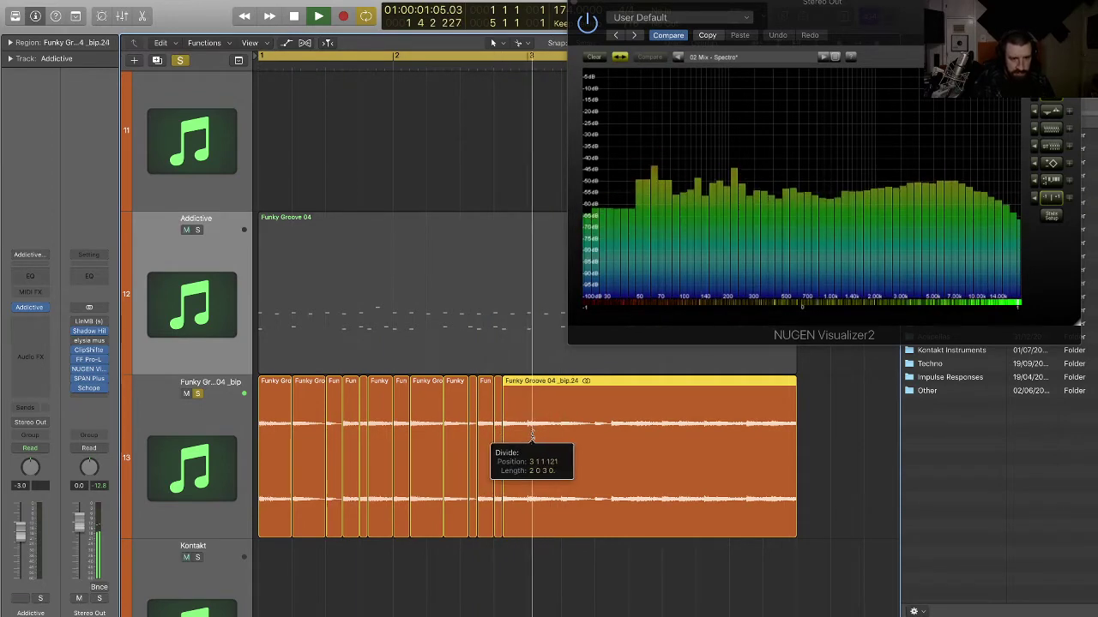
{"action": "left_click", "coordinate": [529, 440]}
- Divide the bounced audio in bar 3 at beat 2, beat 3 and beat 3's third sixteenth
{"action": "scroll", "coordinate": [665, 444], "scroll_direction": "right", "scroll_amount": 3}
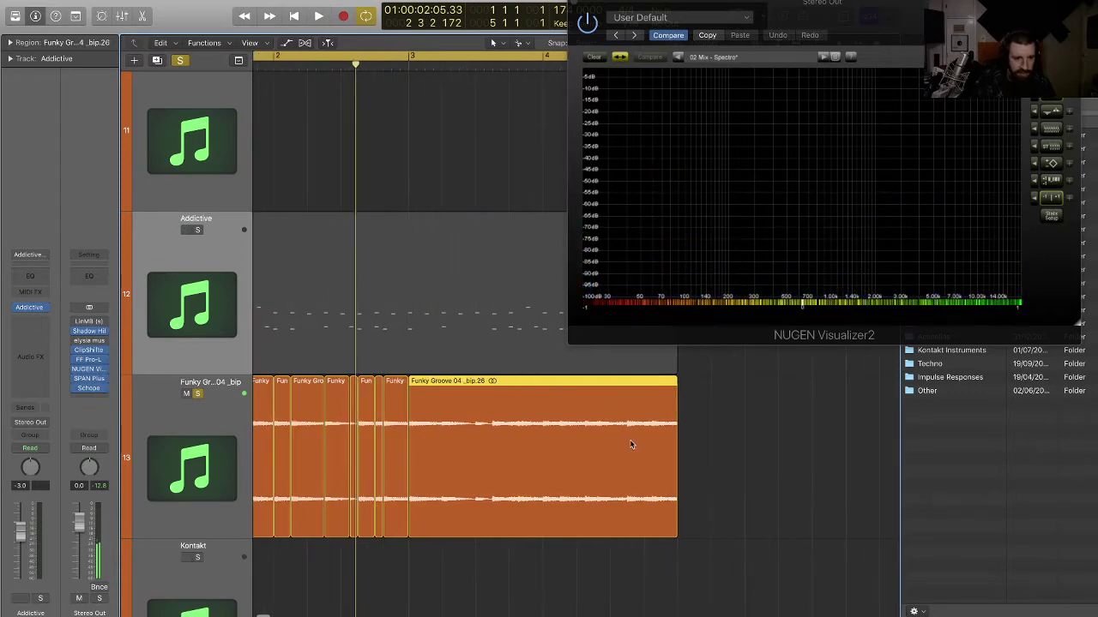
{"action": "left_click", "coordinate": [439, 435]}
{"action": "left_click", "coordinate": [442, 437]}
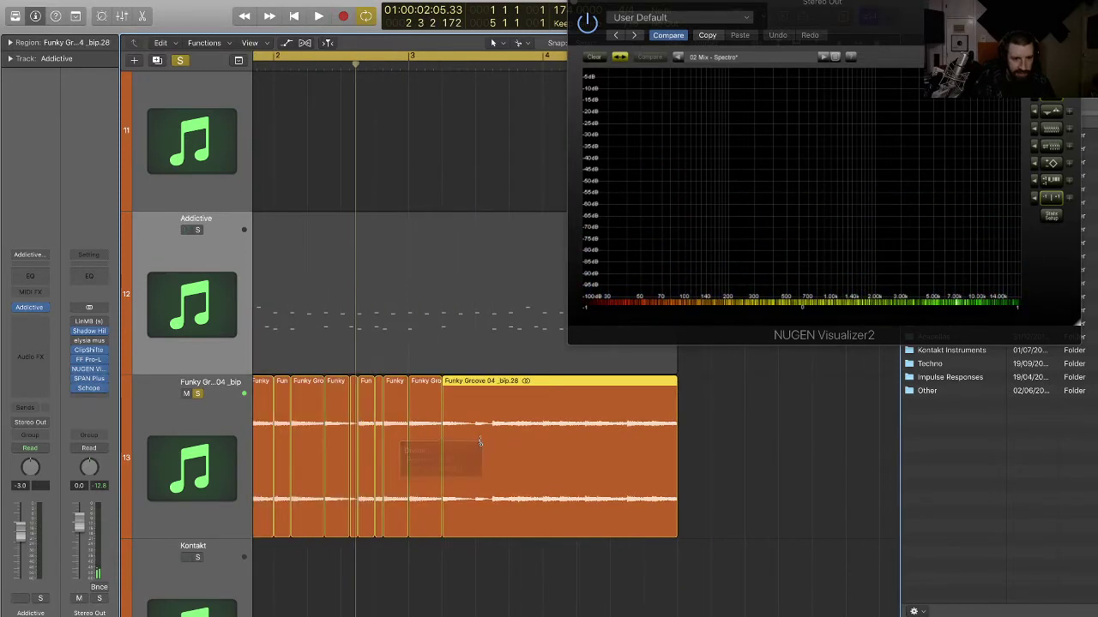
{"action": "left_click", "coordinate": [492, 440]}
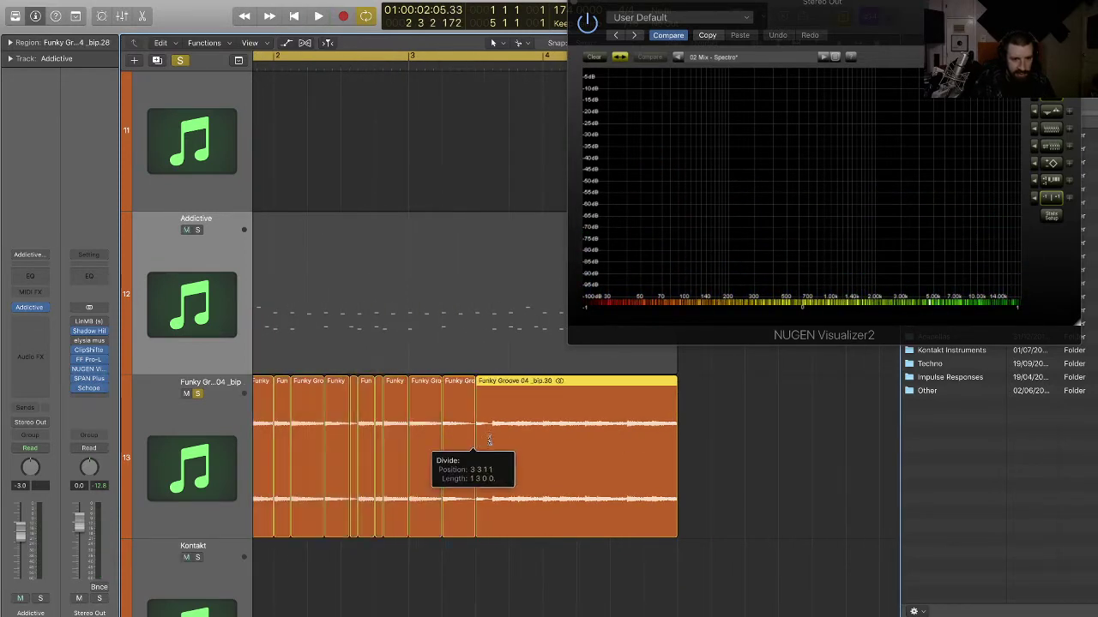
- Divide the bounced audio at beat 4 of bar 3, at that beat's second and fourth sixteenths and at the start of bar 4
{"action": "left_click", "coordinate": [509, 436]}
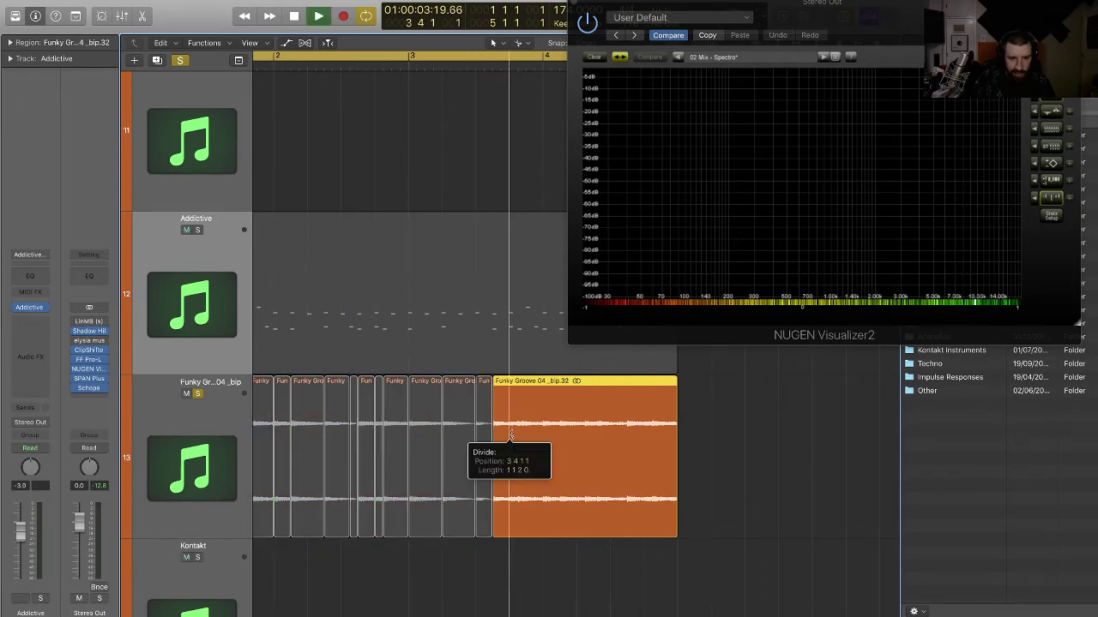
{"action": "left_click", "coordinate": [511, 436]}
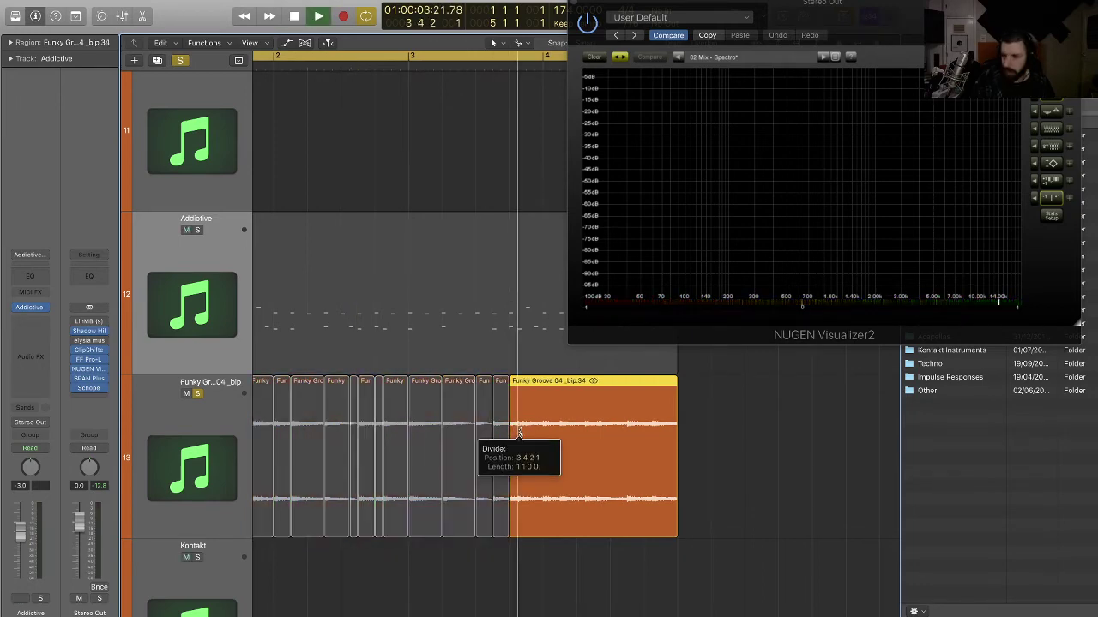
{"action": "left_click", "coordinate": [519, 435]}
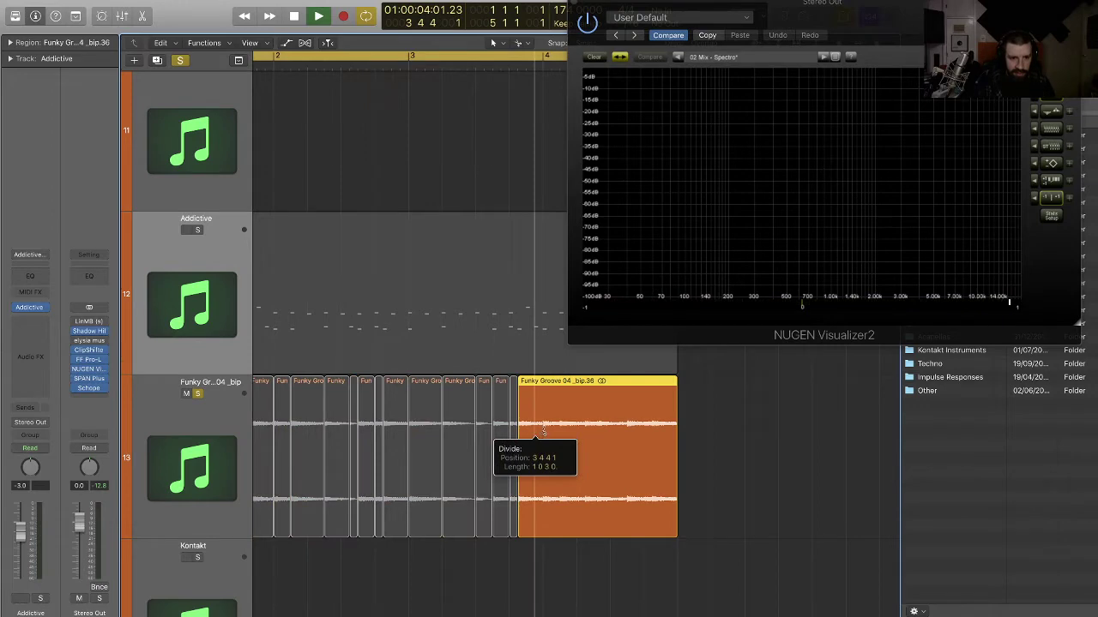
{"action": "left_click", "coordinate": [543, 429]}
{"action": "scroll", "coordinate": [563, 457], "scroll_direction": "right", "scroll_amount": 3}
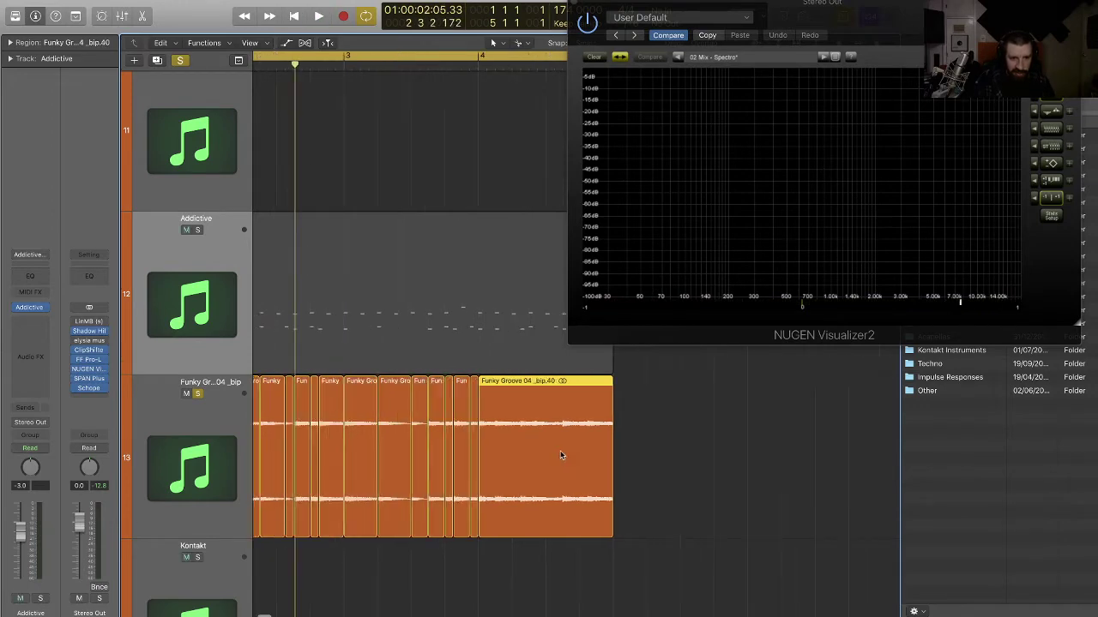
- Divide the bounced audio in bar 4 at beat 1's third sixteenth and at beat 2's second and third sixteenths
{"action": "left_click", "coordinate": [436, 434]}
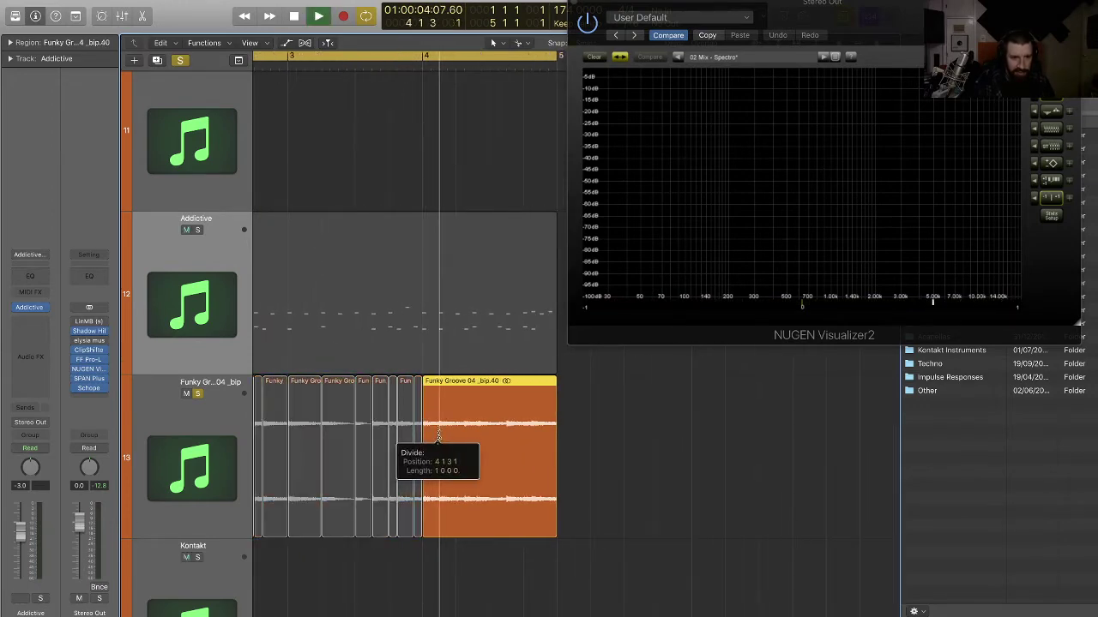
{"action": "left_click", "coordinate": [468, 437]}
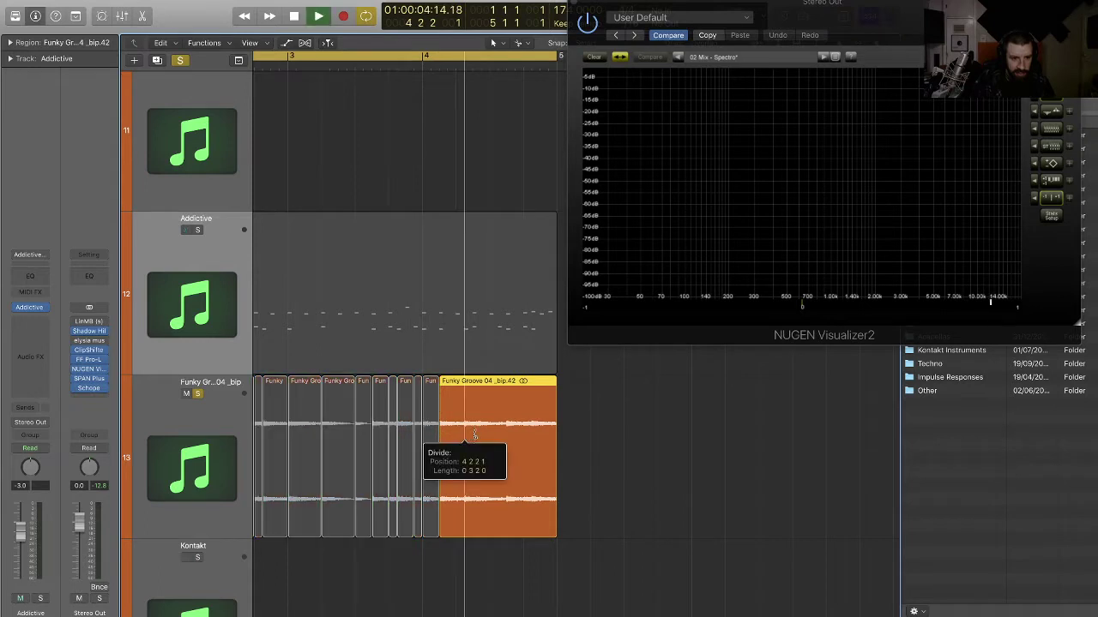
{"action": "left_click", "coordinate": [473, 435]}
- Divide the bounced audio in bar 4 at beat 3's second and third sixteenths, at beat 4 and at beat 4's second sixteenth
{"action": "left_click", "coordinate": [497, 435]}
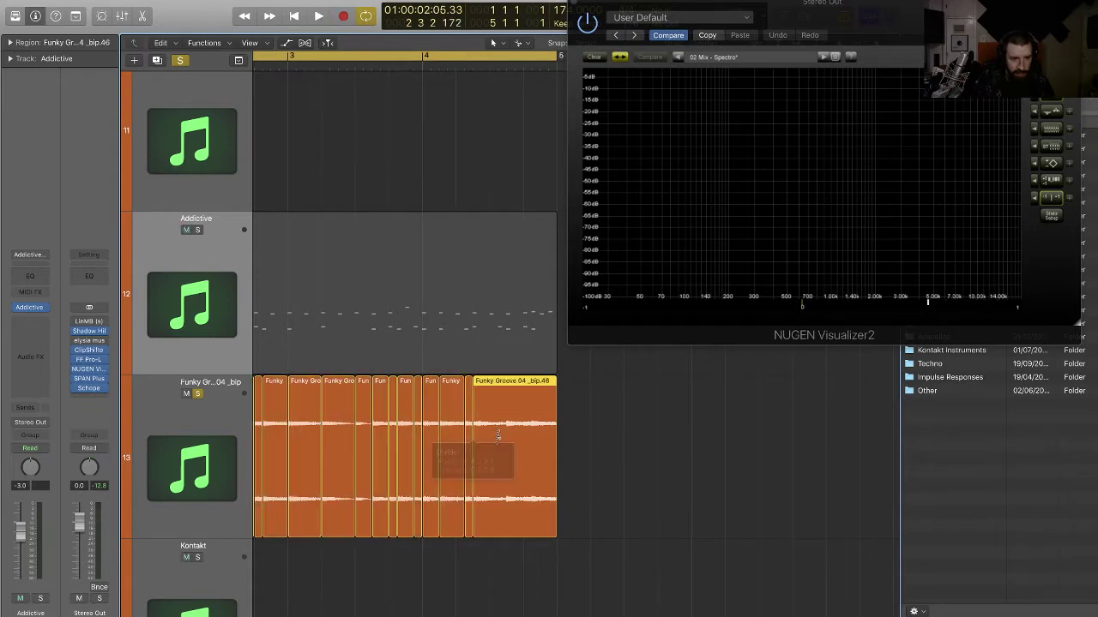
{"action": "left_click", "coordinate": [503, 436]}
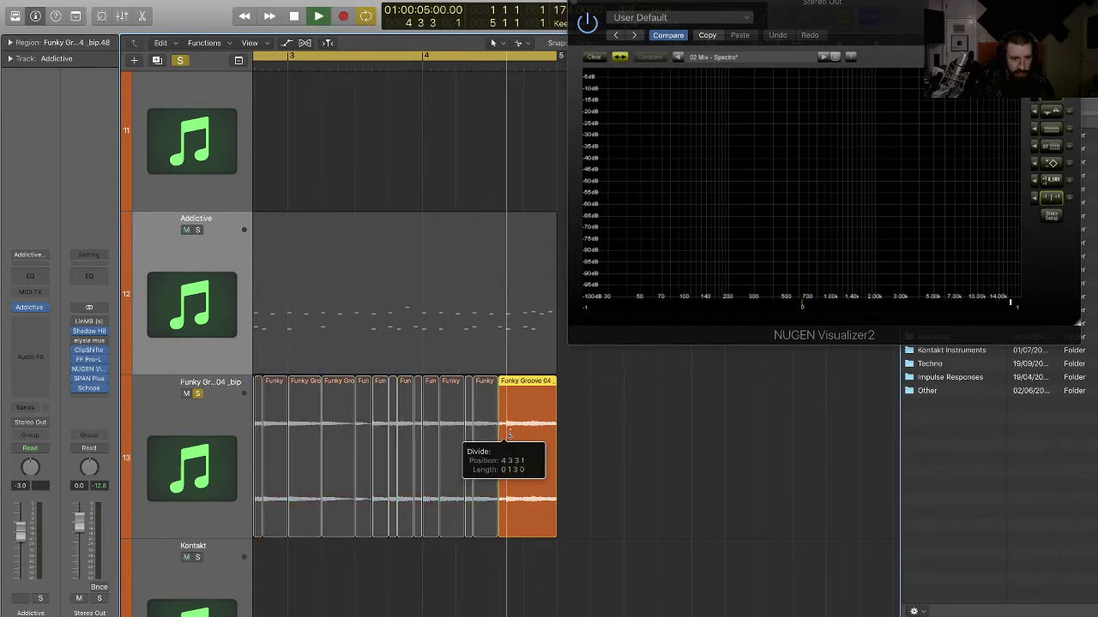
{"action": "left_click", "coordinate": [510, 435]}
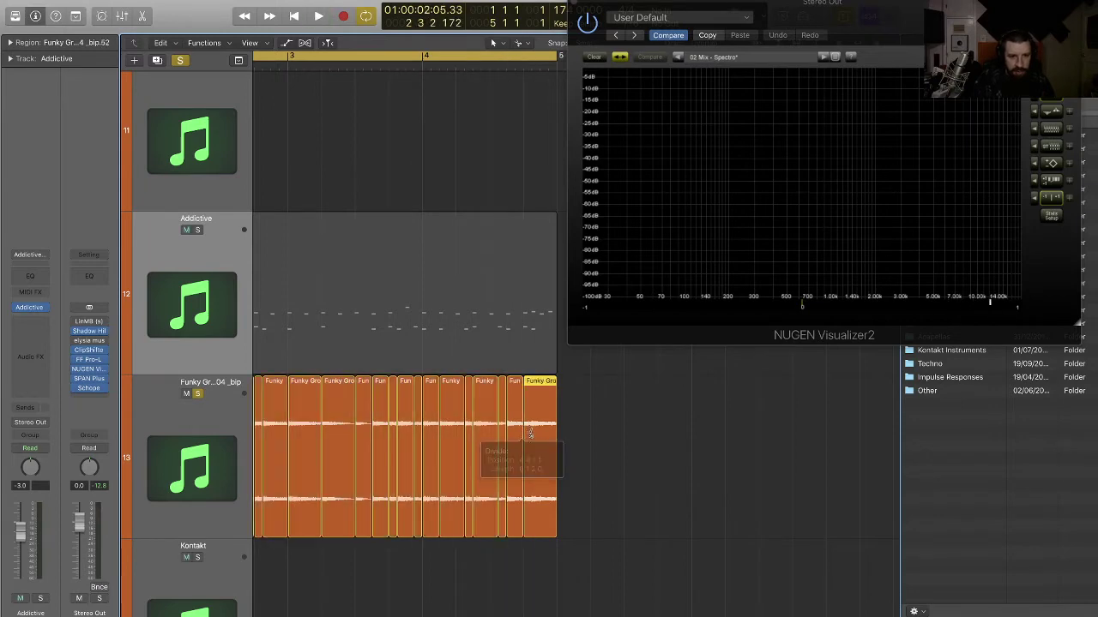
{"action": "left_click", "coordinate": [530, 433]}
- Select all slices of the bounced audio and give them a fade-out of 83 with a curve of -49
{"action": "left_click_drag", "start_coordinate": [644, 447], "coordinate": [73, 437]}
{"action": "left_click_drag", "start_coordinate": [73, 440], "coordinate": [73, 440]}
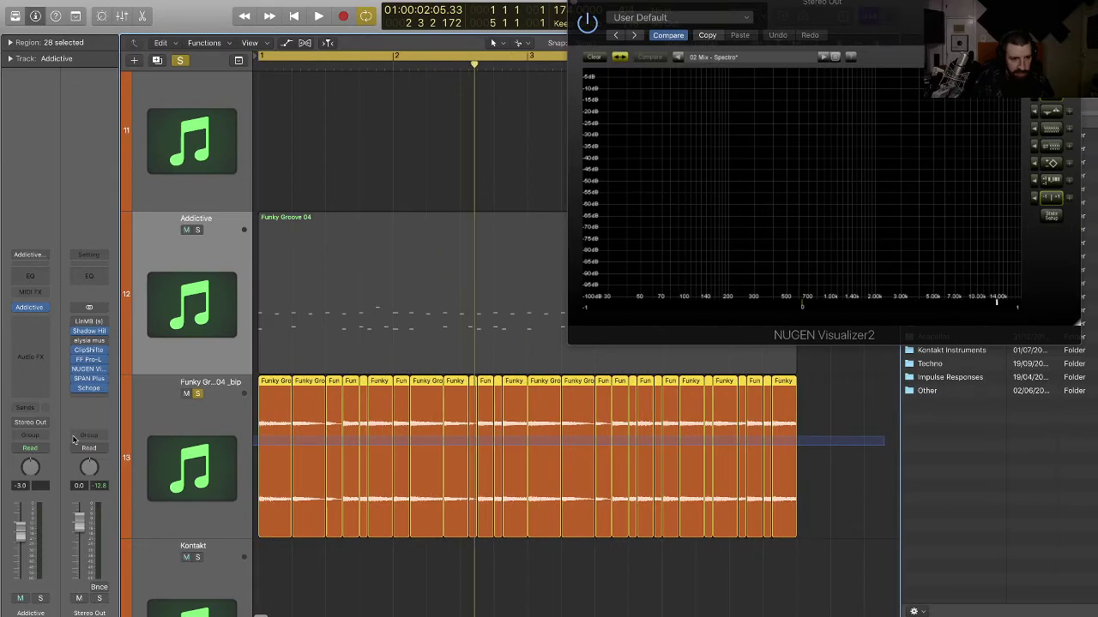
{"action": "left_click", "coordinate": [9, 41]}
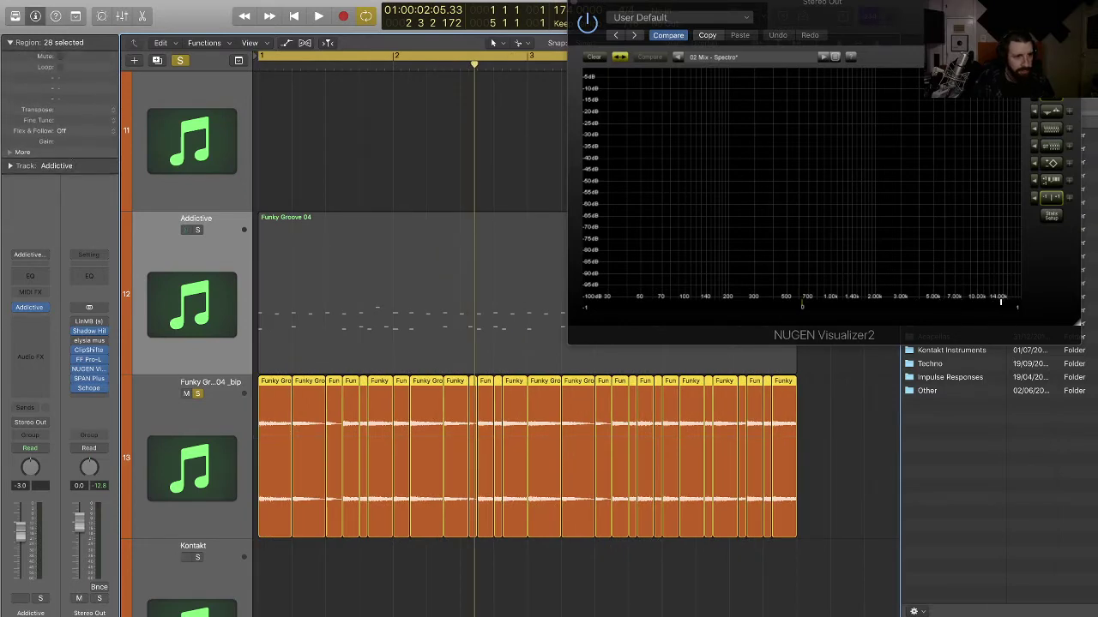
{"action": "left_click", "coordinate": [26, 152]}
{"action": "left_click_drag", "start_coordinate": [77, 201], "coordinate": [86, 187]}
{"action": "key", "text": "space"}
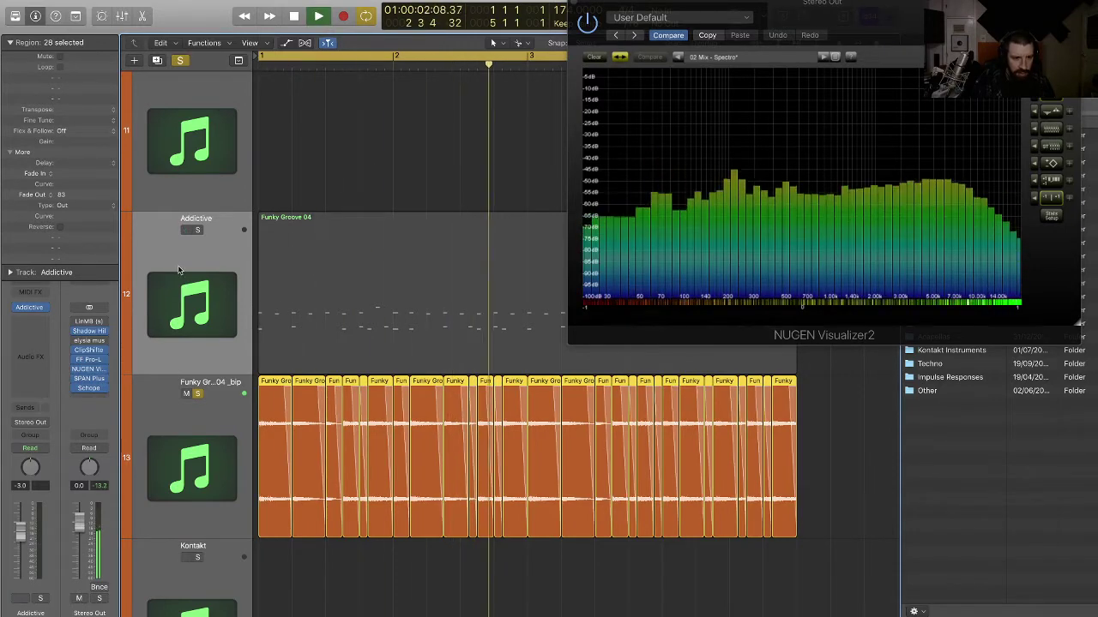
{"action": "left_click_drag", "start_coordinate": [89, 217], "coordinate": [95, 283]}
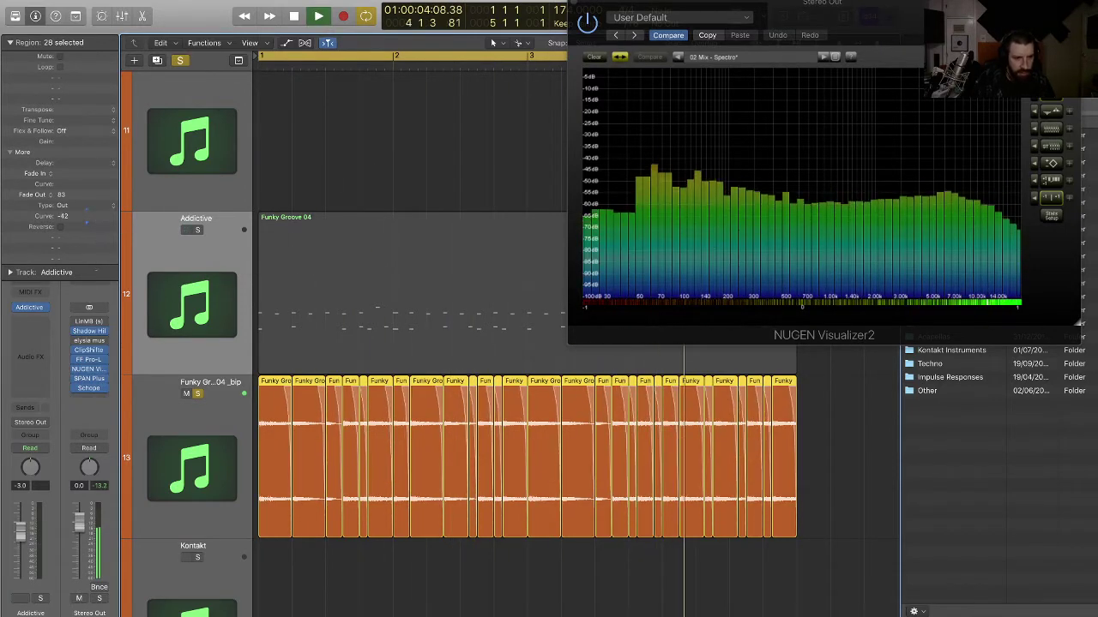
- Insert a stereo FF Pro-Q 3 on the bounced track and cut its low end with a deep low-shelf band
{"action": "left_click", "coordinate": [181, 419]}
{"action": "left_click", "coordinate": [33, 343]}
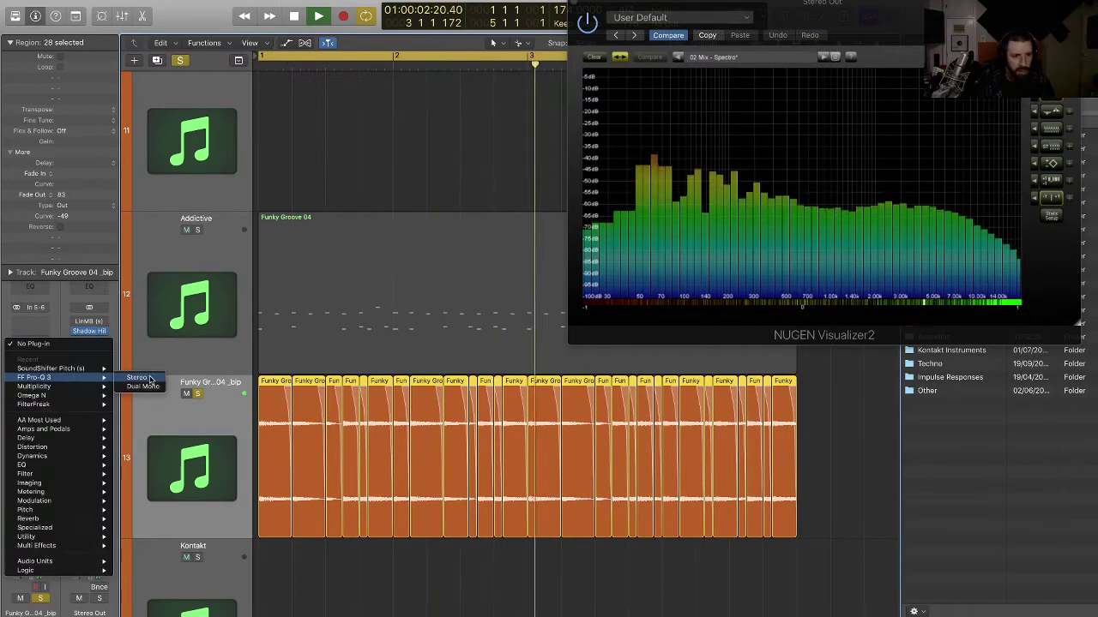
{"action": "left_click", "coordinate": [165, 391]}
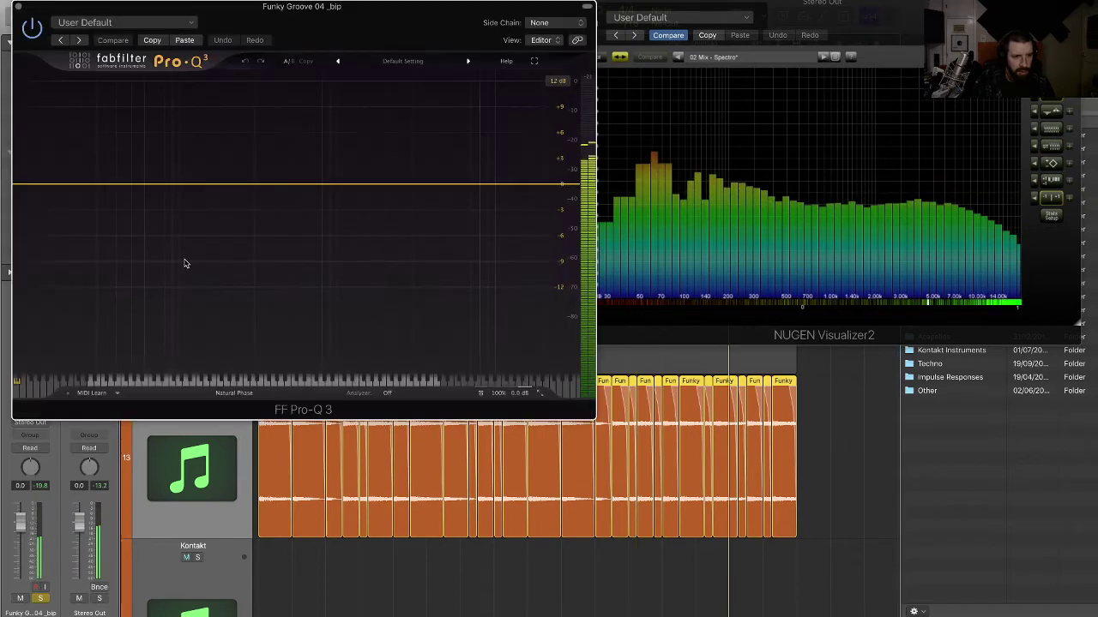
{"action": "left_click_drag", "start_coordinate": [42, 187], "coordinate": [169, 489]}
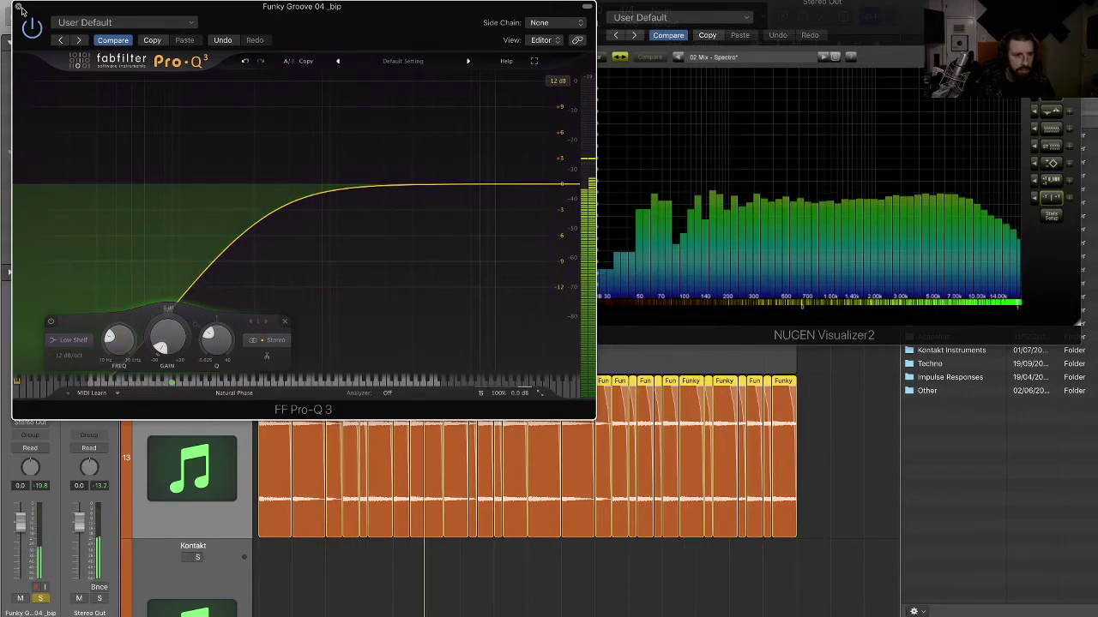
{"action": "key", "text": "super+w"}
- Give all bounced slices a fade-in of 41 with a curve of 80 and play the result
{"action": "key", "text": "space"}
{"action": "left_click_drag", "start_coordinate": [832, 556], "coordinate": [162, 477]}
{"action": "key", "text": "super+Right"}
{"action": "key", "text": "super+Right"}
{"action": "key", "text": "super+Right"}
{"action": "key", "text": "super+Right"}
{"action": "key", "text": "super+Right"}
{"action": "key", "text": "super+Right"}
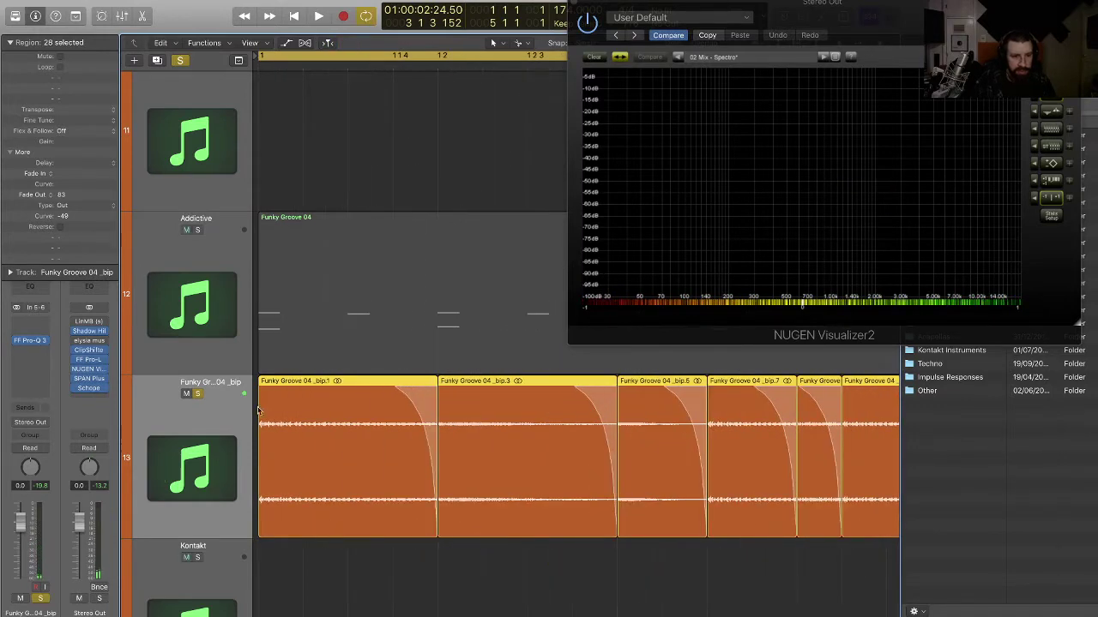
{"action": "left_click_drag", "start_coordinate": [87, 174], "coordinate": [87, 146]}
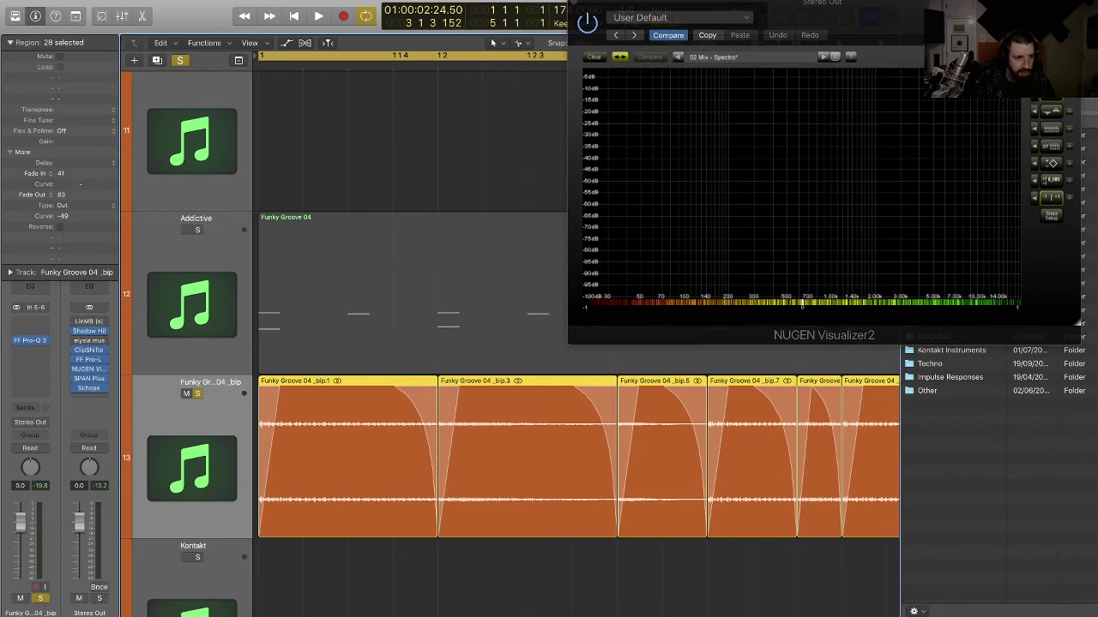
{"action": "left_click_drag", "start_coordinate": [61, 183], "coordinate": [61, 169]}
{"action": "key", "text": "space"}
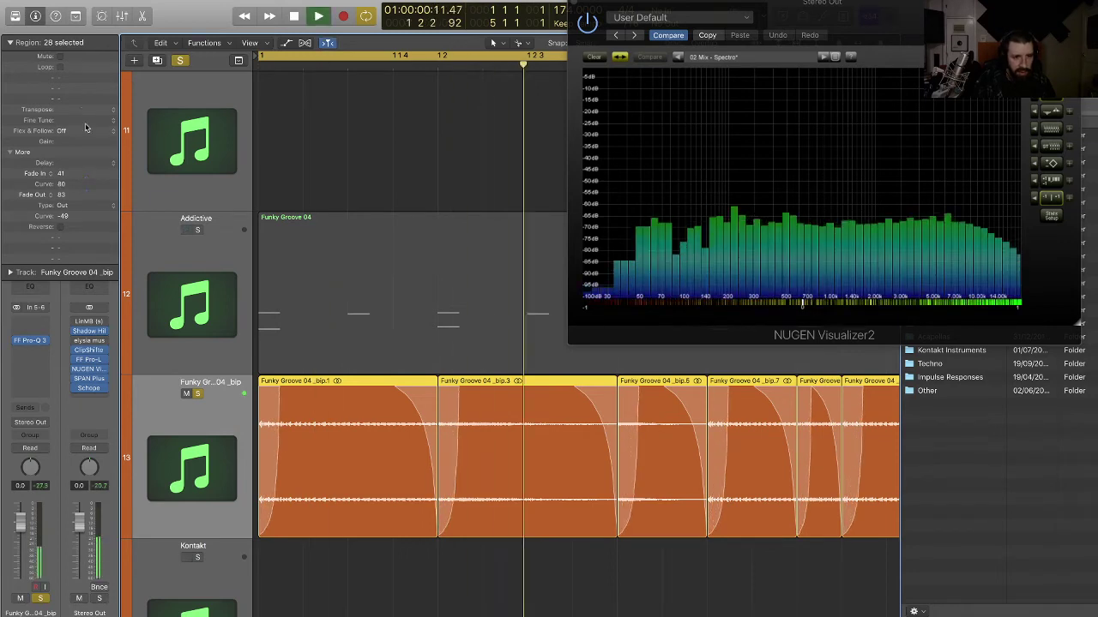
- Solo the Addictive track alongside the bounced track and lower the bounced track's volume to -5.7 dB
{"action": "key", "text": "super+Left"}
{"action": "key", "text": "super+Left"}
{"action": "key", "text": "super+Left"}
{"action": "key", "text": "super+Left"}
{"action": "key", "text": "super+Up"}
{"action": "key", "text": "super+Up"}
{"action": "key", "text": "super+Up"}
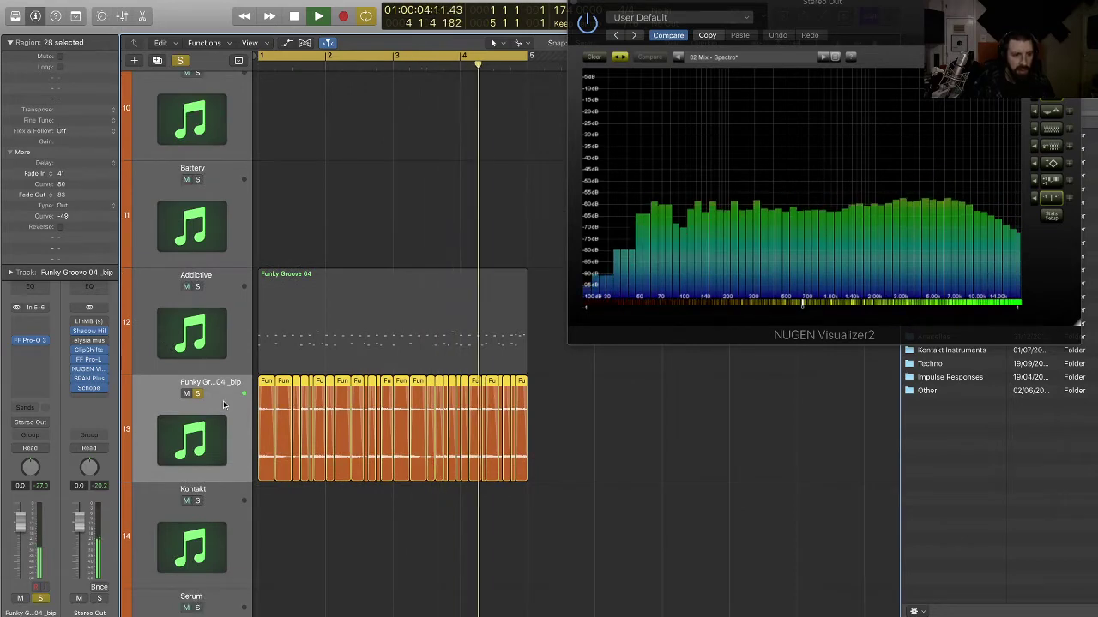
{"action": "left_click", "coordinate": [197, 286]}
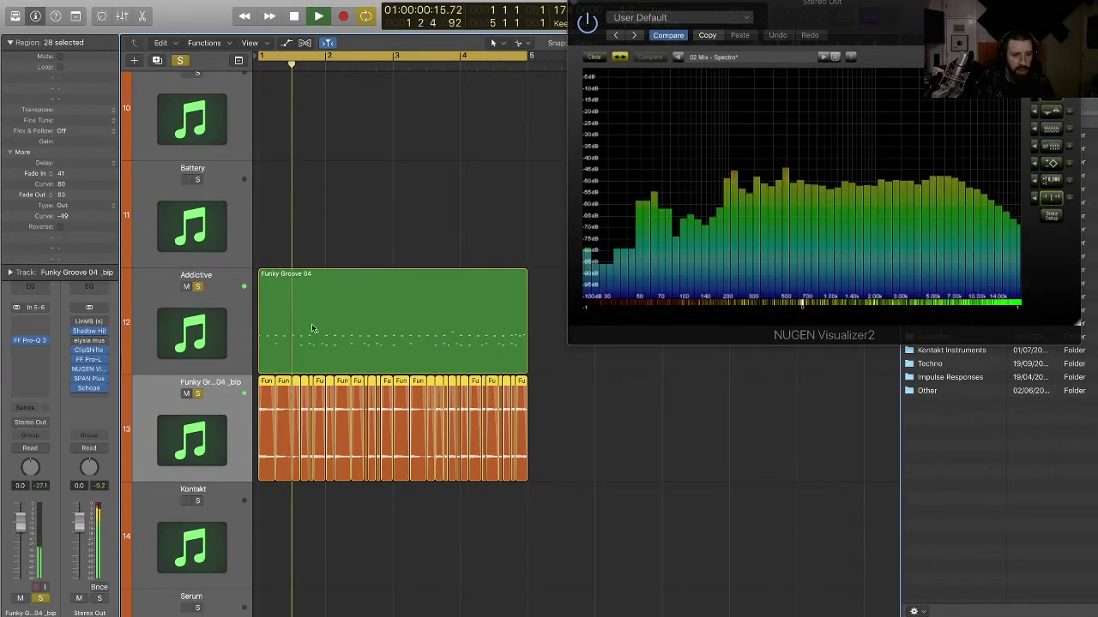
{"action": "left_click_drag", "start_coordinate": [21, 535], "coordinate": [21, 541]}
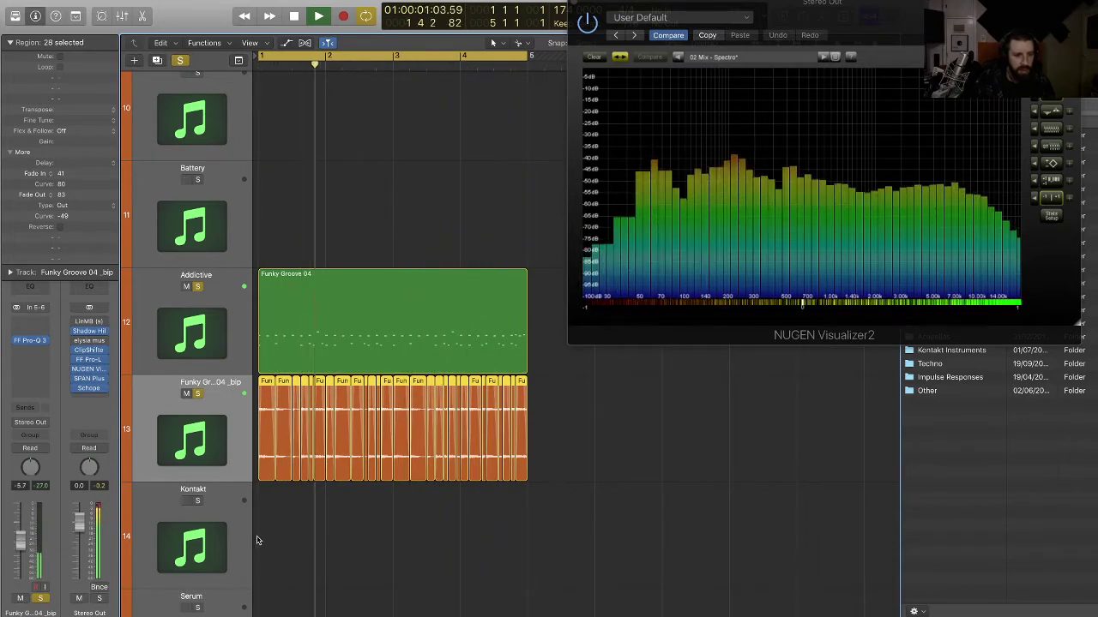
- Remove the fade-in from individual bounced slices, including those at beat 3 of bar 1 and beat 3's second sixteenth of bar 2
{"action": "key", "text": "super+Right"}
{"action": "key", "text": "super+Right"}
{"action": "key", "text": "super+Right"}
{"action": "key", "text": "super+Right"}
{"action": "key", "text": "super+Right"}
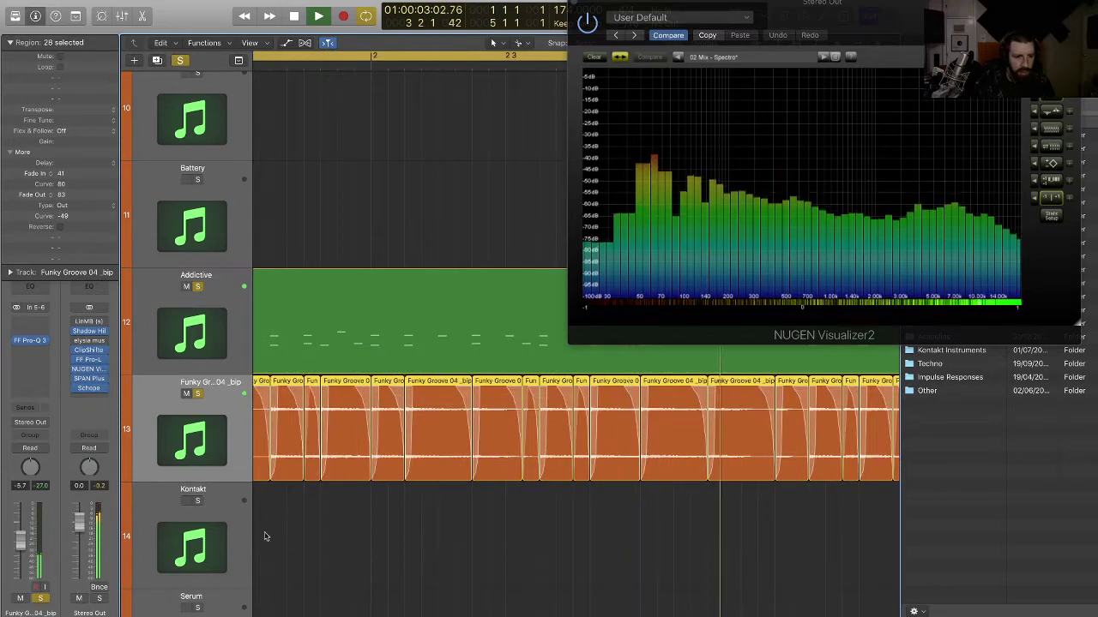
{"action": "scroll", "coordinate": [374, 494], "scroll_direction": "down", "scroll_amount": 3}
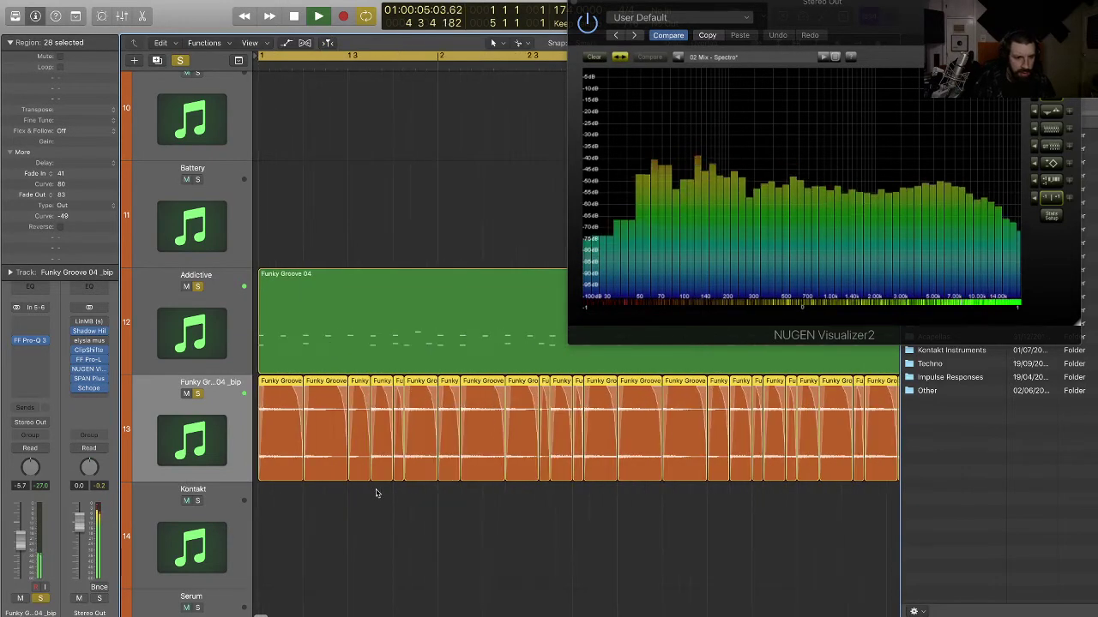
{"action": "left_click", "coordinate": [342, 497]}
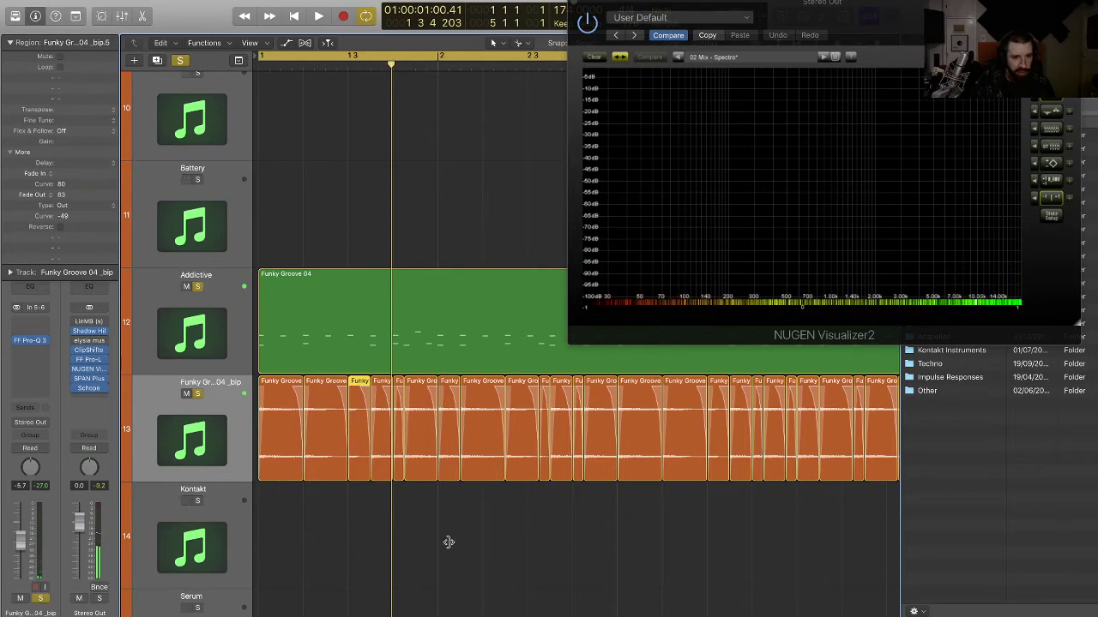
{"action": "key", "text": "space"}
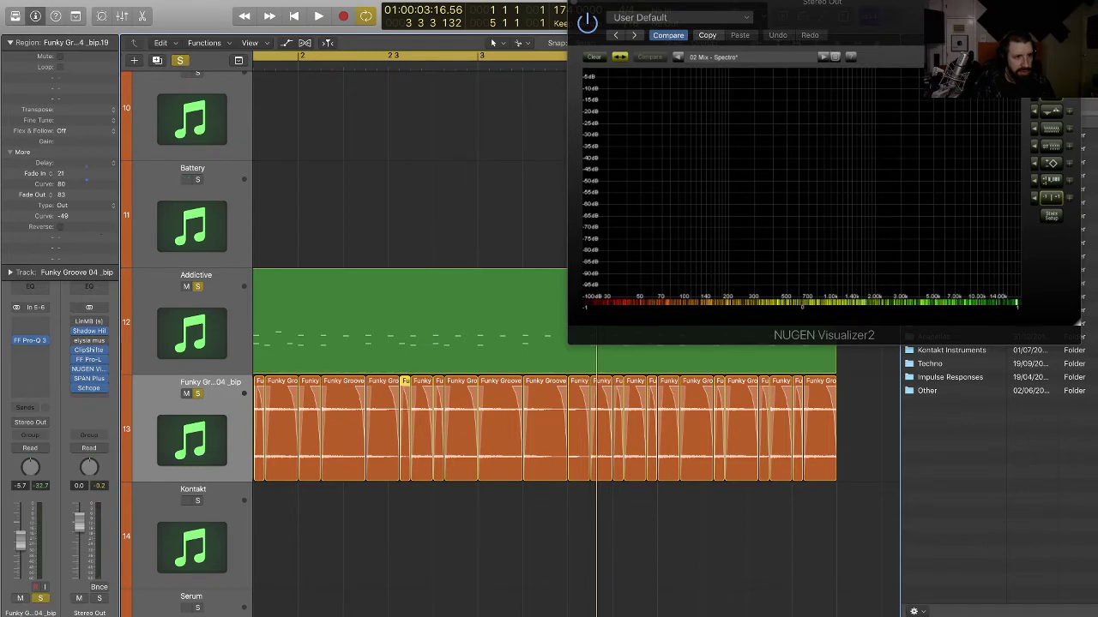
{"action": "key", "text": "space"}
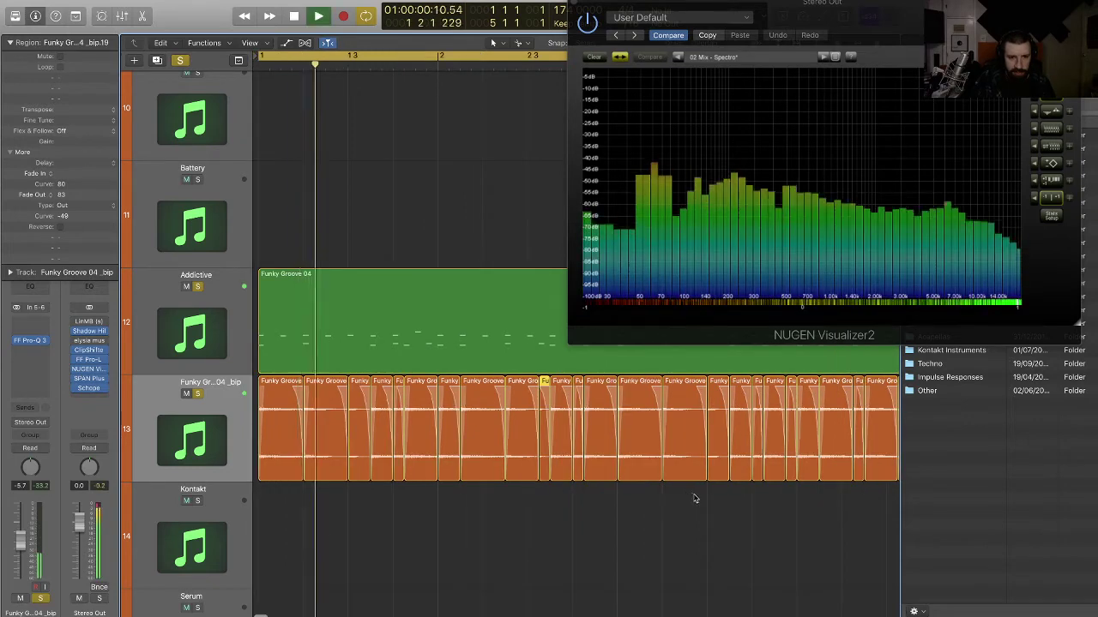
{"action": "left_click", "coordinate": [626, 508]}
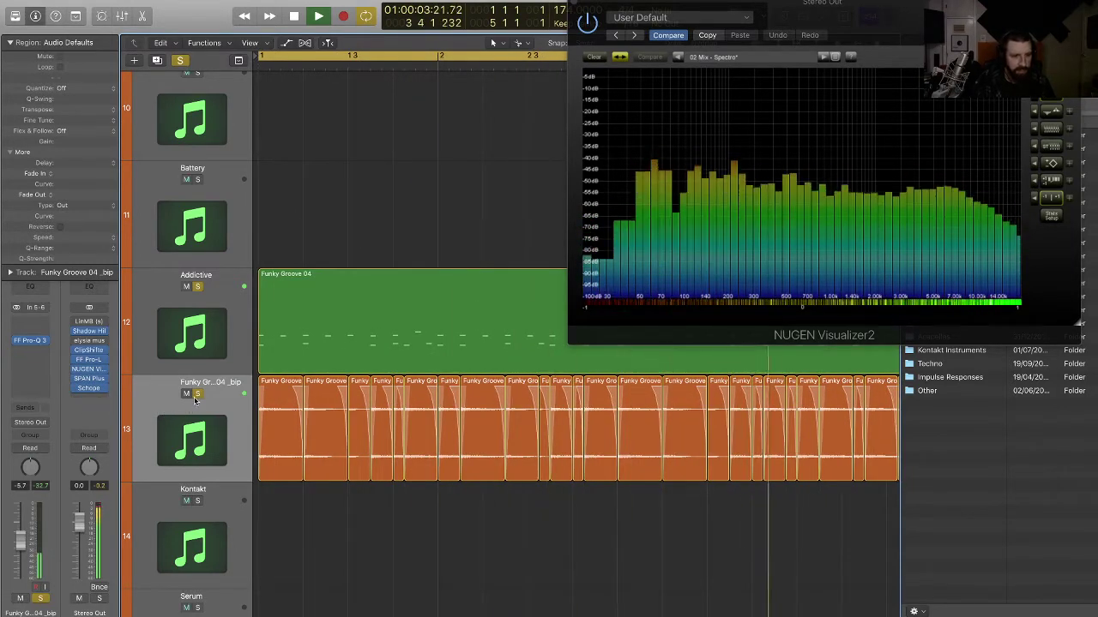
- Insert the Enveloper on the bounced track after FF Pro-Q 3
{"action": "key", "text": "super+Left"}
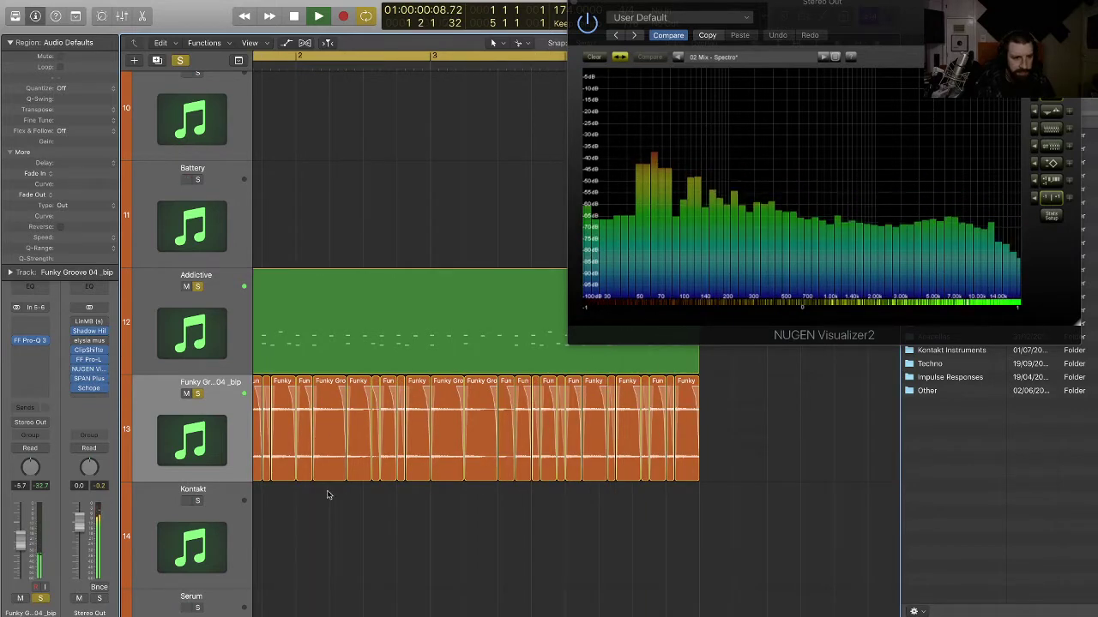
{"action": "scroll", "coordinate": [335, 490], "scroll_direction": "left", "scroll_amount": 3}
{"action": "scroll", "coordinate": [337, 491], "scroll_direction": "down", "scroll_amount": 3}
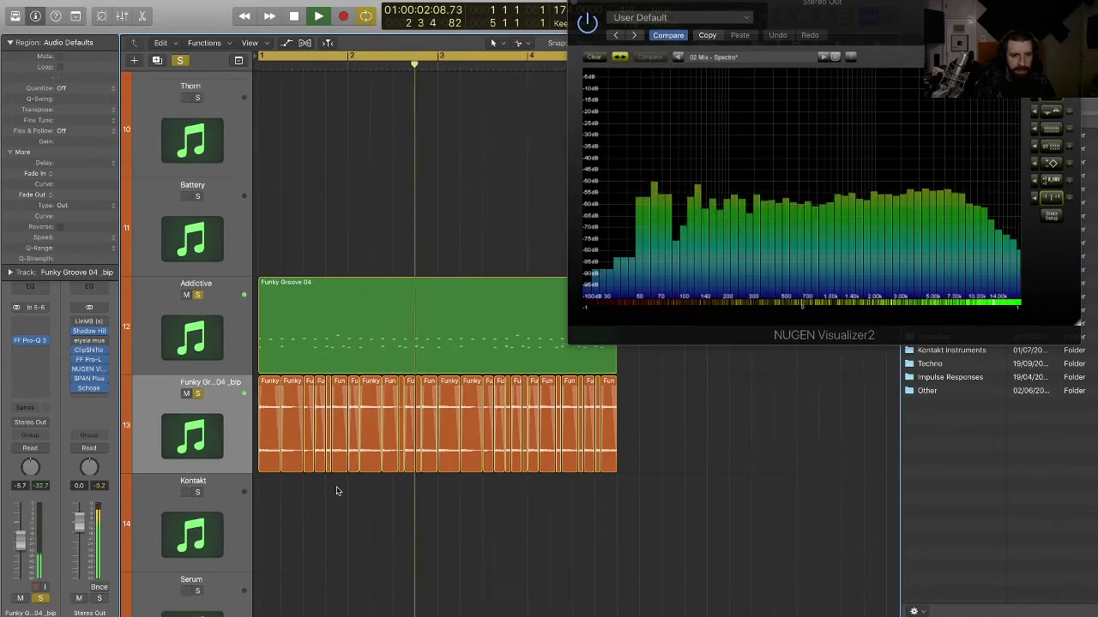
{"action": "left_click", "coordinate": [30, 351]}
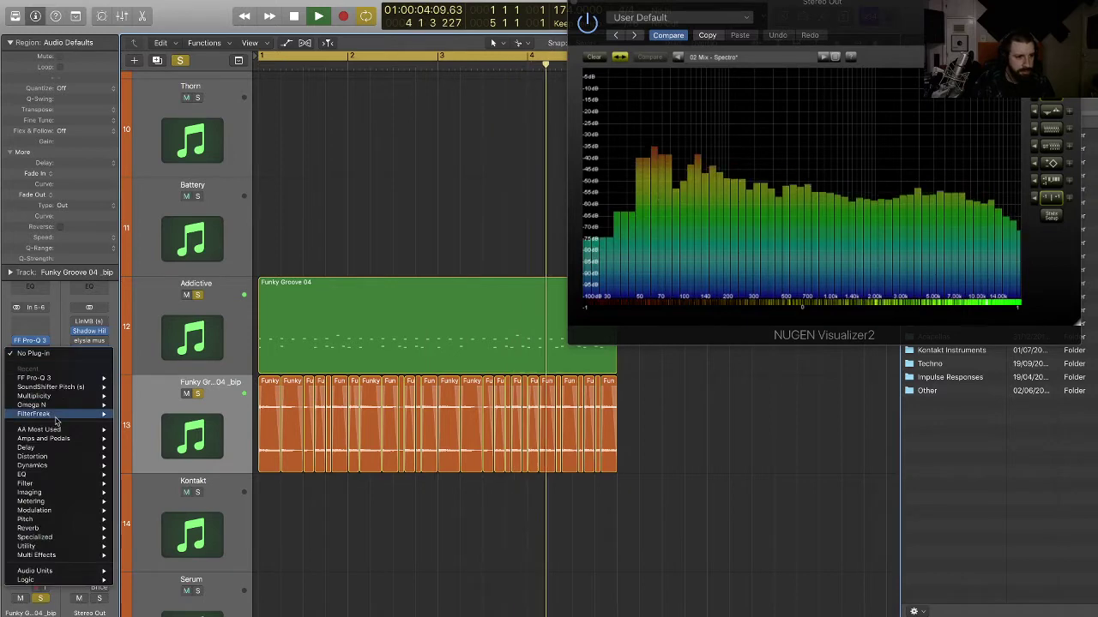
{"action": "mouse_move", "coordinate": [51, 464]}
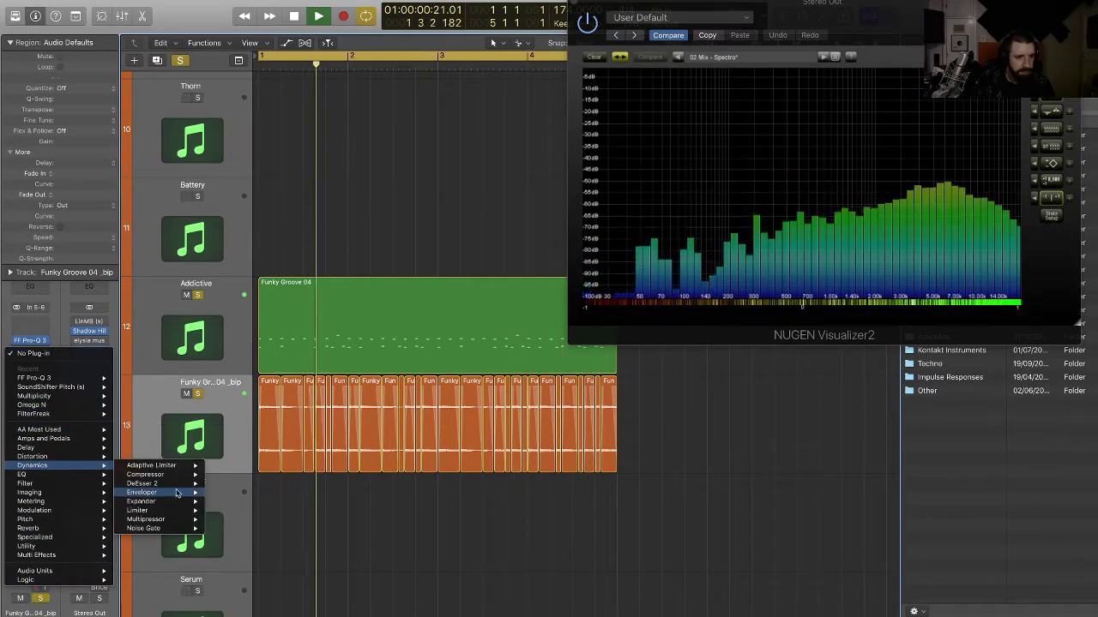
{"action": "mouse_move", "coordinate": [177, 493]}
{"action": "left_click", "coordinate": [227, 501]}
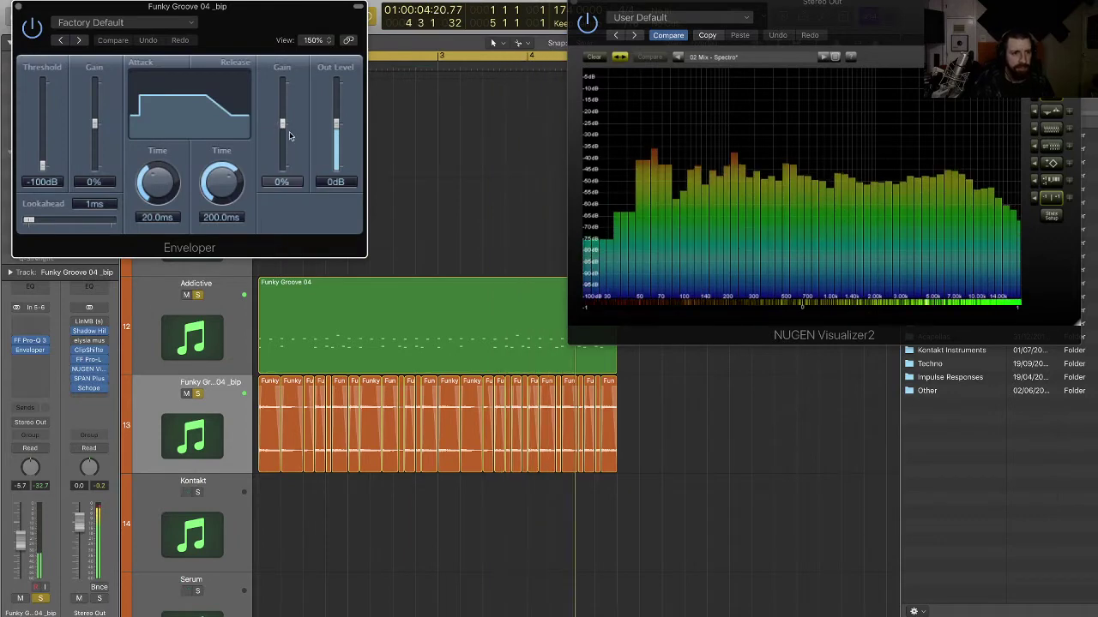
- Set the Enveloper's release gain to -100% and release time to 390 ms, and compare playback with and without the bounced track
{"action": "left_click_drag", "start_coordinate": [279, 135], "coordinate": [281, 170]}
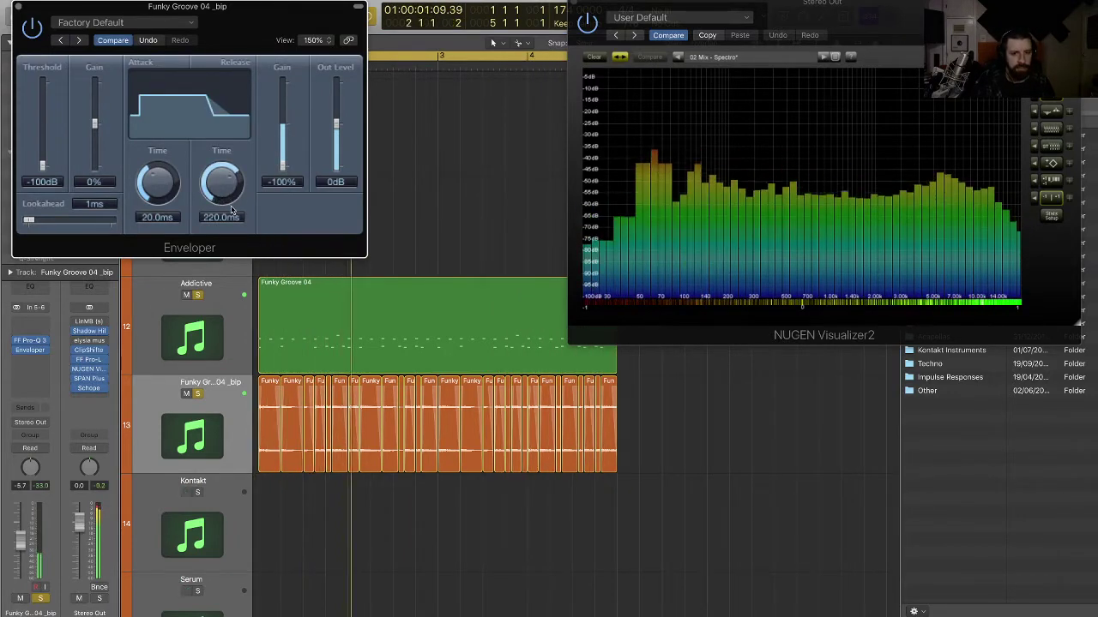
{"action": "left_click_drag", "start_coordinate": [231, 209], "coordinate": [228, 187]}
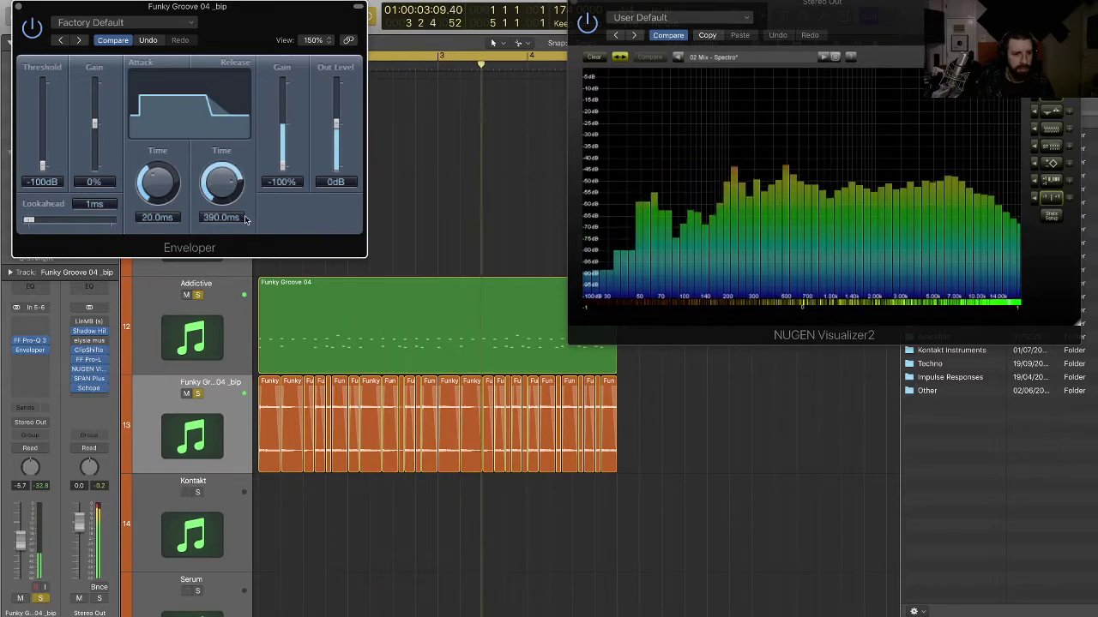
{"action": "left_click", "coordinate": [196, 393]}
{"action": "left_click", "coordinate": [197, 394]}
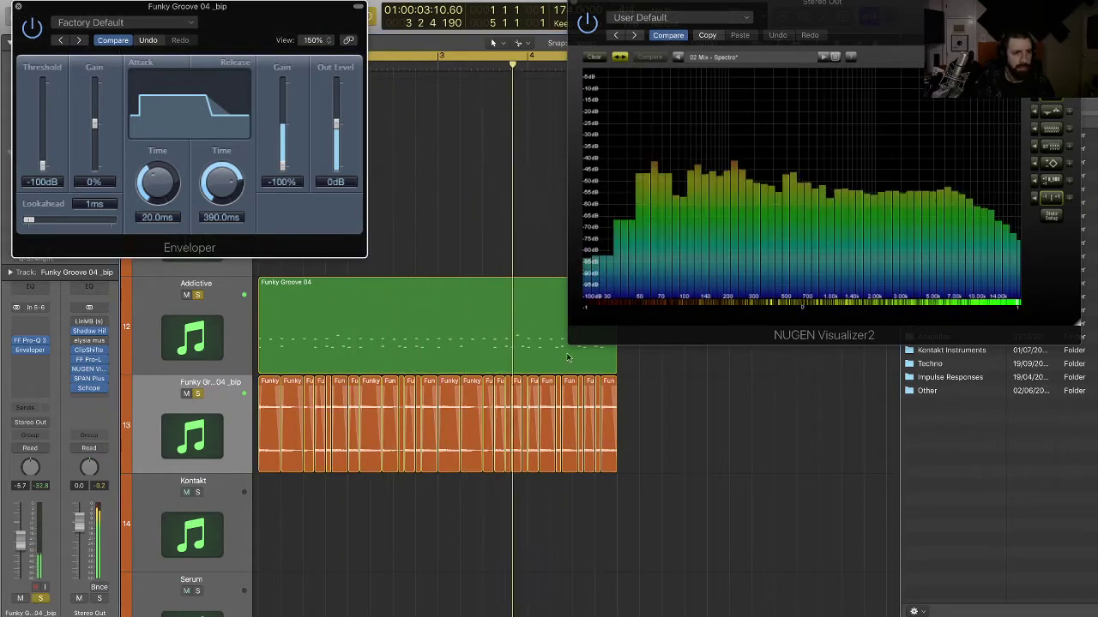
{"action": "key", "text": "super+w"}
- Add a bell band in the bounced track's FF Pro-Q 3 at about 281 Hz, cutting about 4 dB, and apply it to the Side signal only
{"action": "left_click_drag", "start_coordinate": [729, 435], "coordinate": [233, 418]}
{"action": "key", "text": "space"}
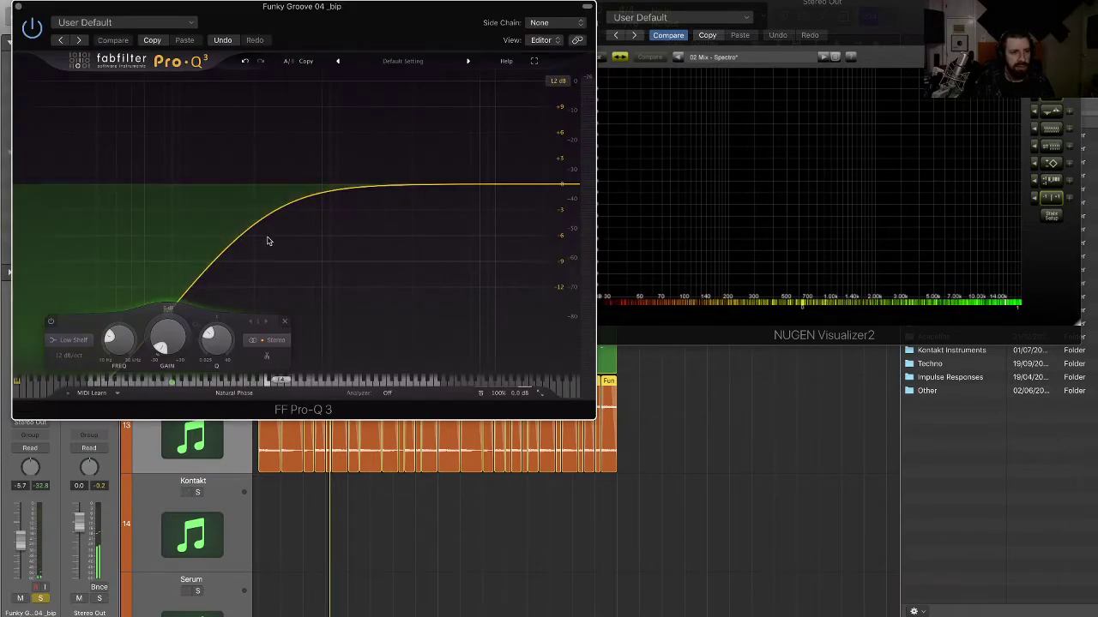
{"action": "left_click_drag", "start_coordinate": [241, 246], "coordinate": [251, 279]}
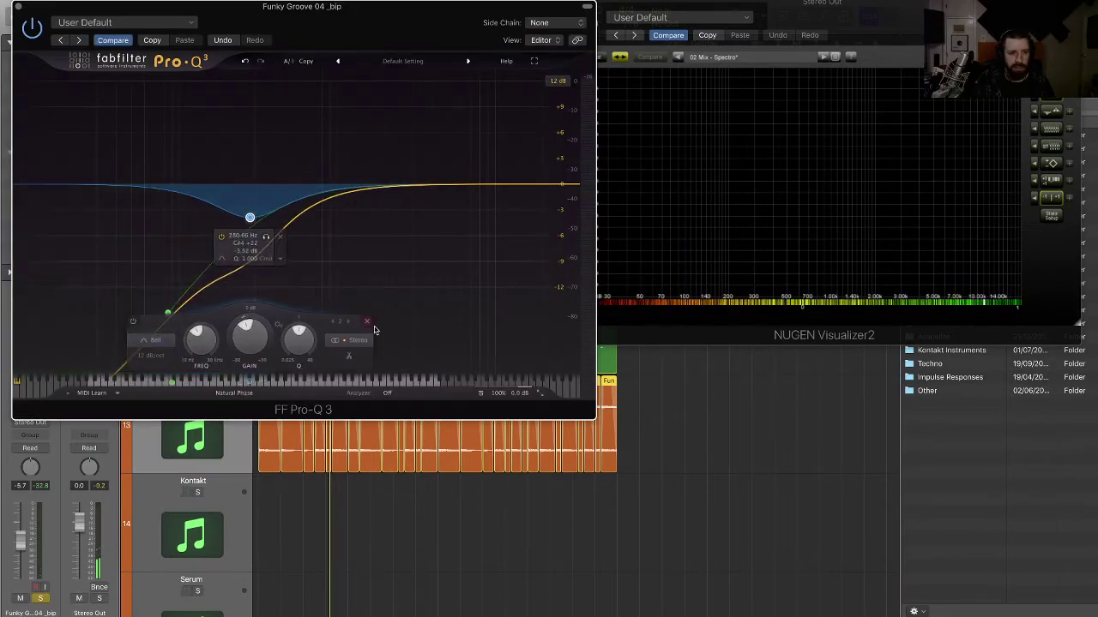
{"action": "left_click", "coordinate": [363, 340]}
{"action": "left_click", "coordinate": [366, 328]}
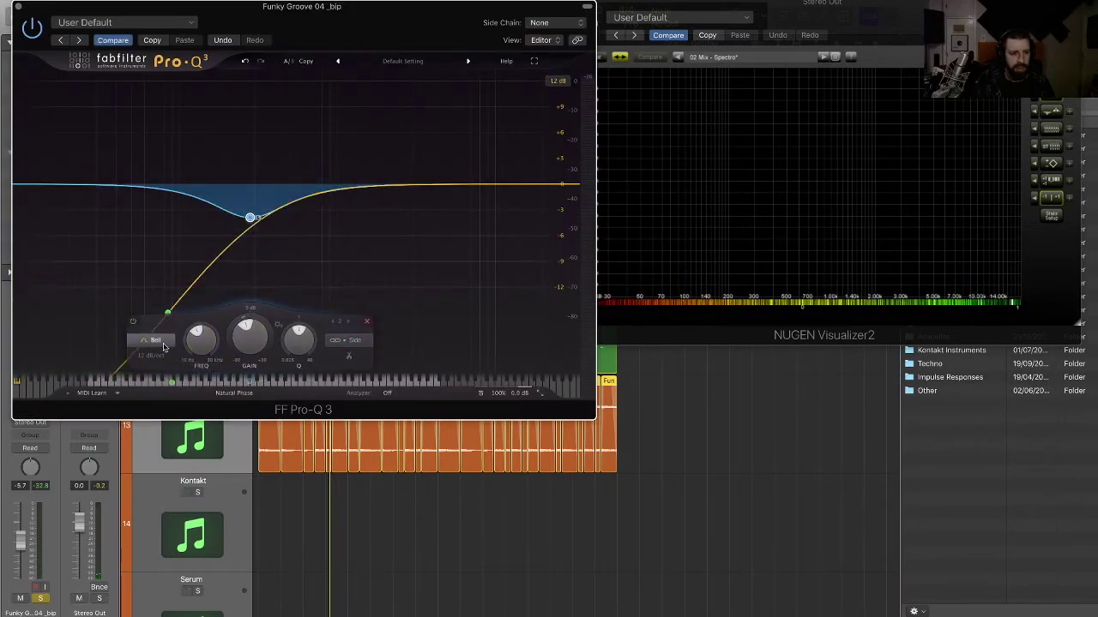
- Change the Side band in FF Pro-Q 3 to a Low Shelf at about 843 Hz, -18 dB and Q 0.35
{"action": "left_click", "coordinate": [170, 346]}
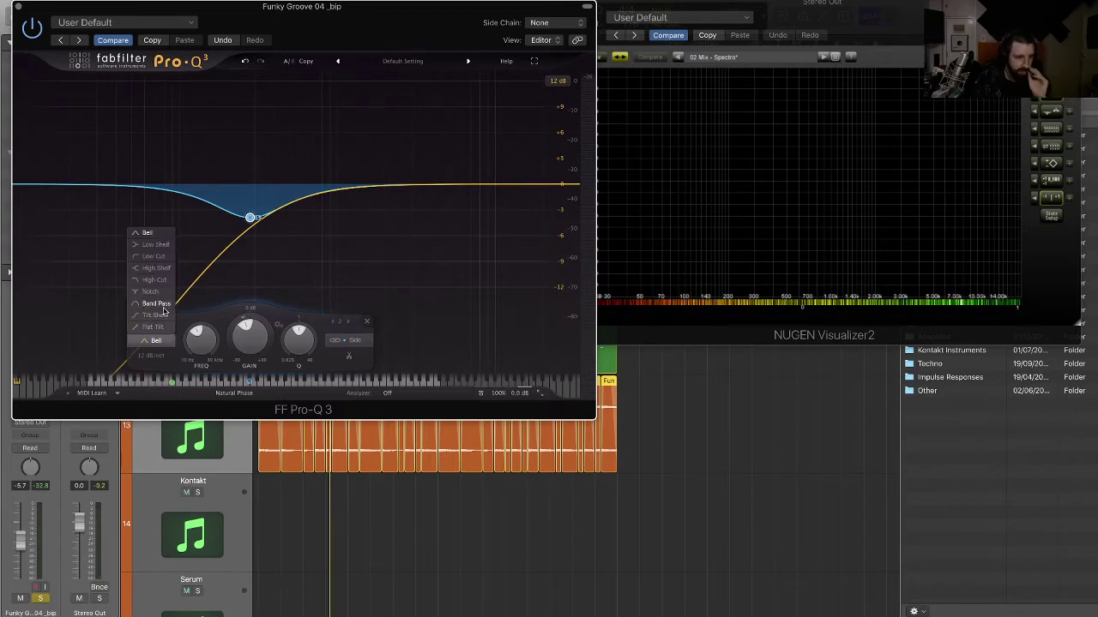
{"action": "left_click", "coordinate": [163, 246]}
{"action": "left_click_drag", "start_coordinate": [252, 195], "coordinate": [300, 302]}
{"action": "key", "text": "space"}
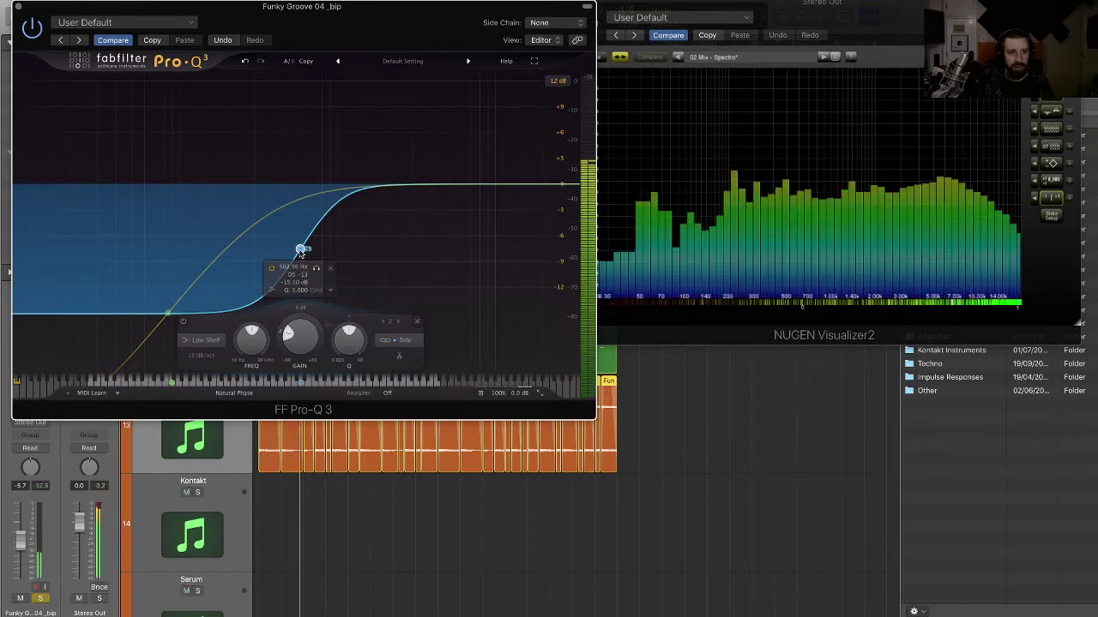
{"action": "scroll", "coordinate": [300, 252], "scroll_direction": "down", "scroll_amount": 5}
{"action": "scroll", "coordinate": [300, 252], "scroll_direction": "up", "scroll_amount": 2}
{"action": "left_click_drag", "start_coordinate": [300, 251], "coordinate": [328, 280]}
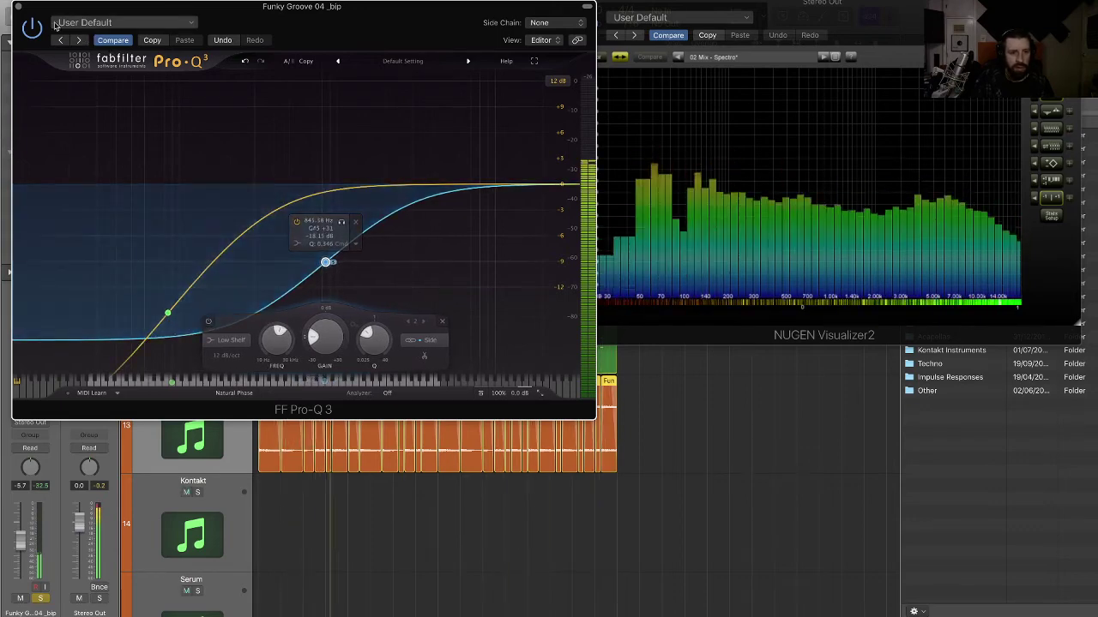
{"action": "key", "text": "super+w"}
- Compare playback with and without the bounced slices, and bounce all the slices in place to a new track
{"action": "left_click_drag", "start_coordinate": [739, 496], "coordinate": [255, 429]}
{"action": "key", "text": "space"}
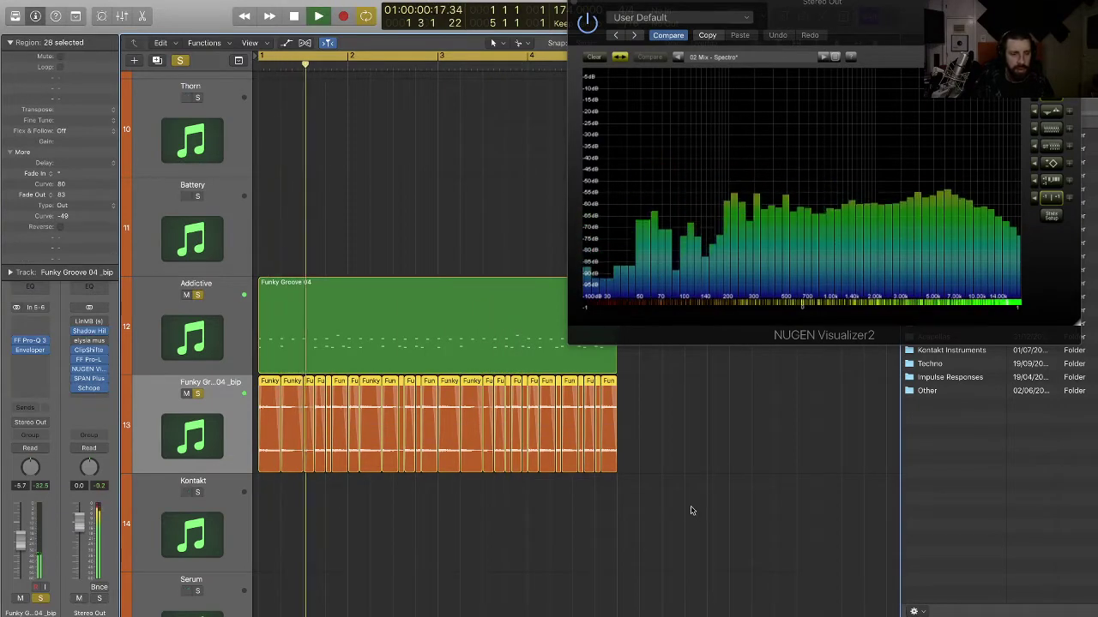
{"action": "left_click_drag", "start_coordinate": [713, 510], "coordinate": [194, 426]}
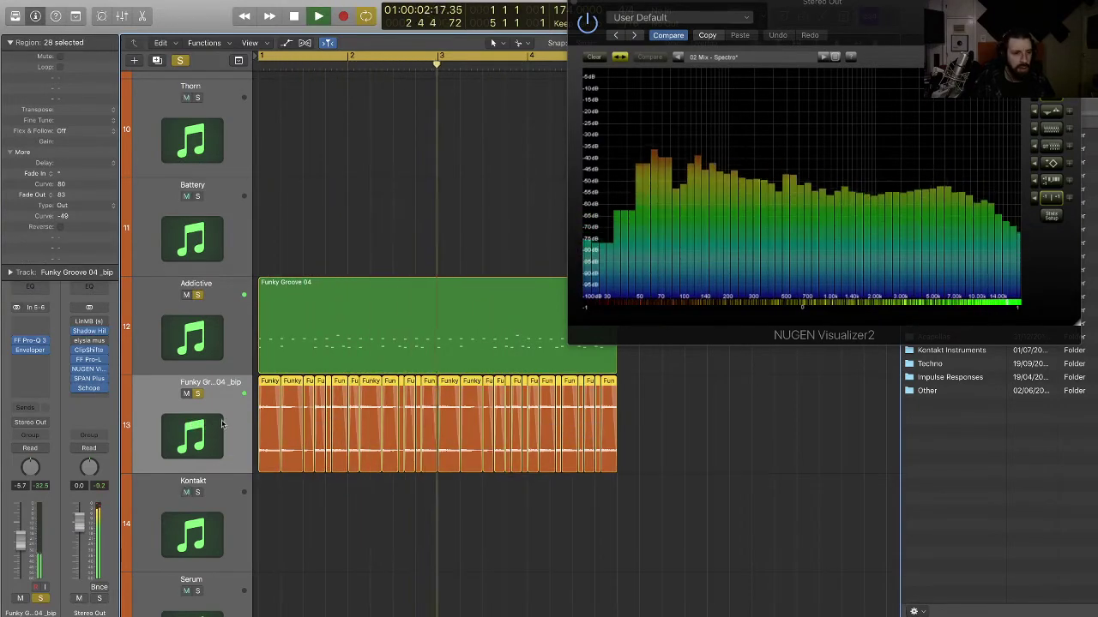
{"action": "left_click", "coordinate": [640, 496]}
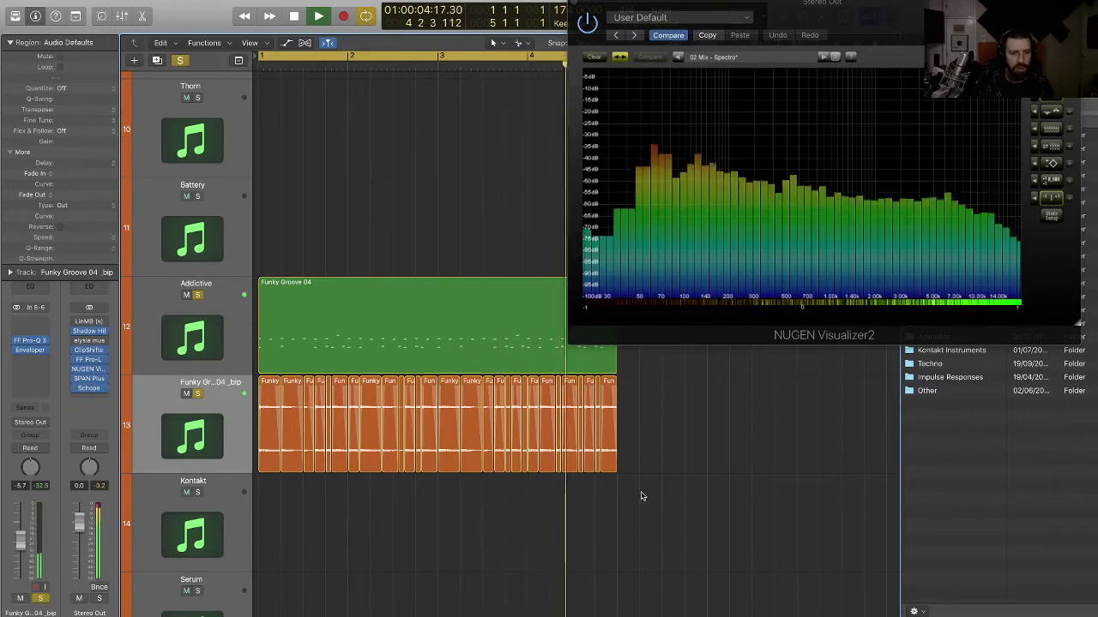
{"action": "left_click_drag", "start_coordinate": [640, 496], "coordinate": [221, 419]}
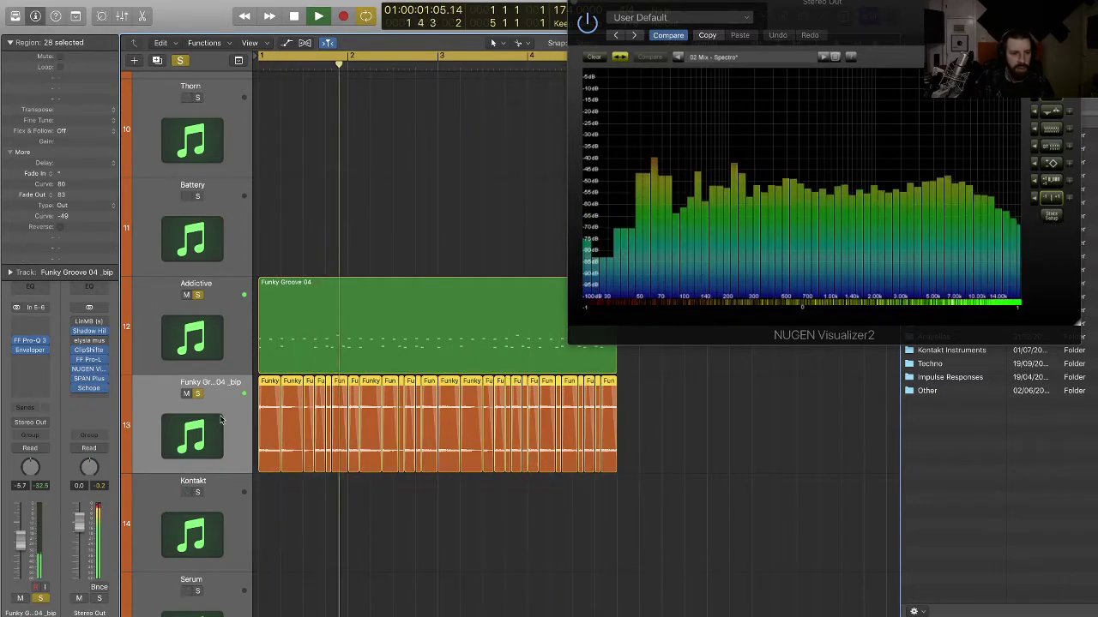
{"action": "key", "text": "space"}
{"action": "key", "text": "ctrl+b"}
{"action": "key", "text": "Return"}
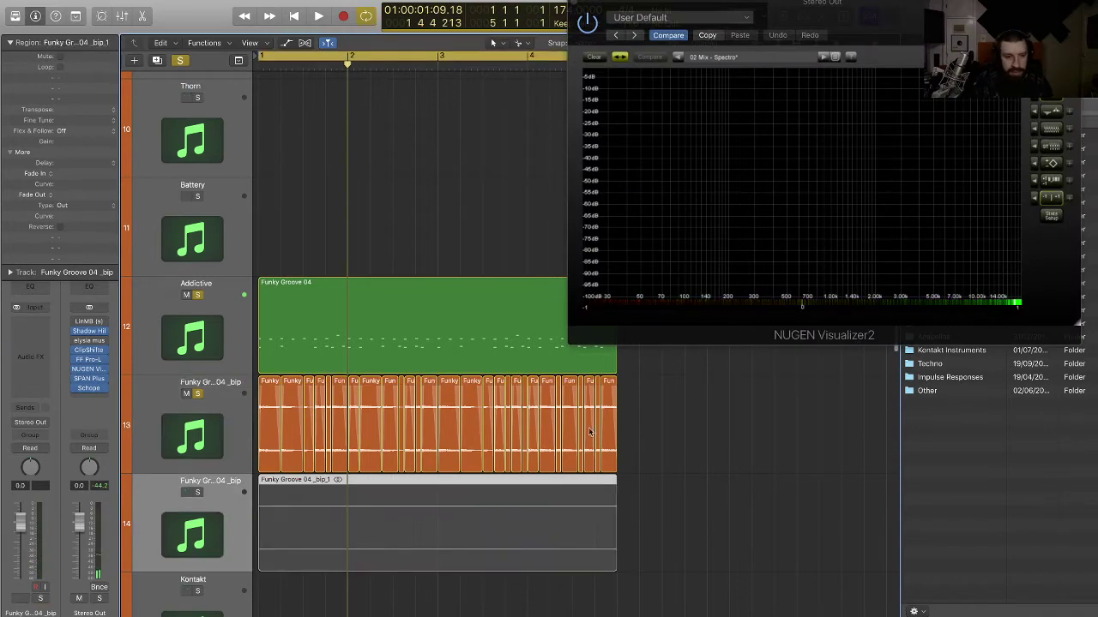
- Delete the old slices and their track, and solo the new bounce alongside the Addictive track for playback
{"action": "left_click", "coordinate": [210, 408]}
{"action": "key", "text": "Delete"}
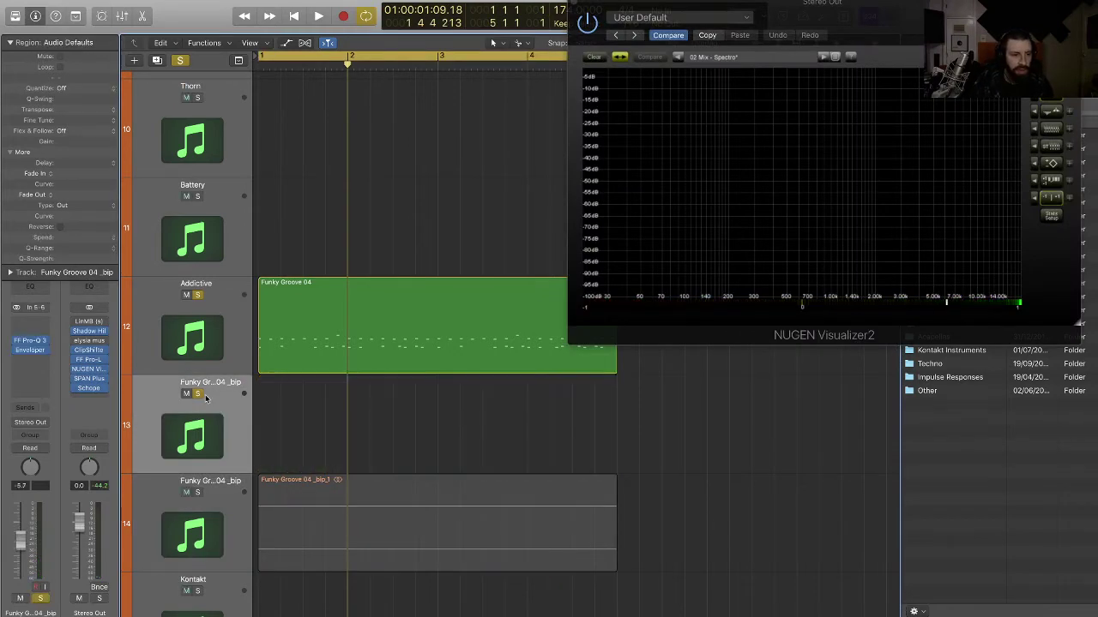
{"action": "key", "text": "super+BackSpace"}
{"action": "left_click", "coordinate": [227, 305]}
{"action": "key", "text": "space"}
{"action": "key", "text": "space"}
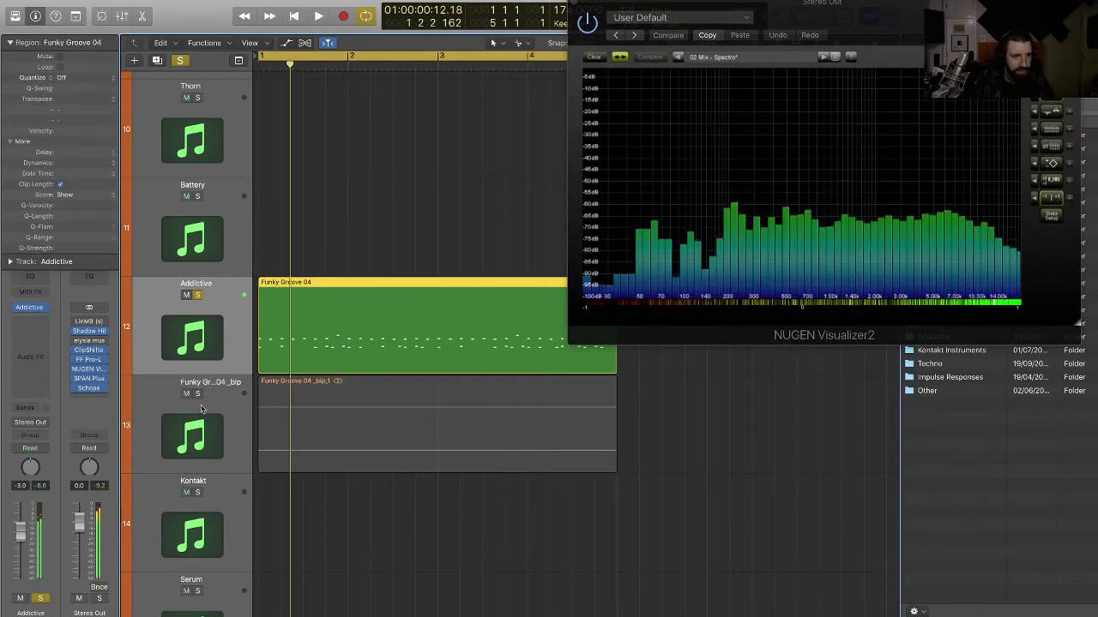
{"action": "left_click", "coordinate": [198, 395]}
{"action": "key", "text": "space"}
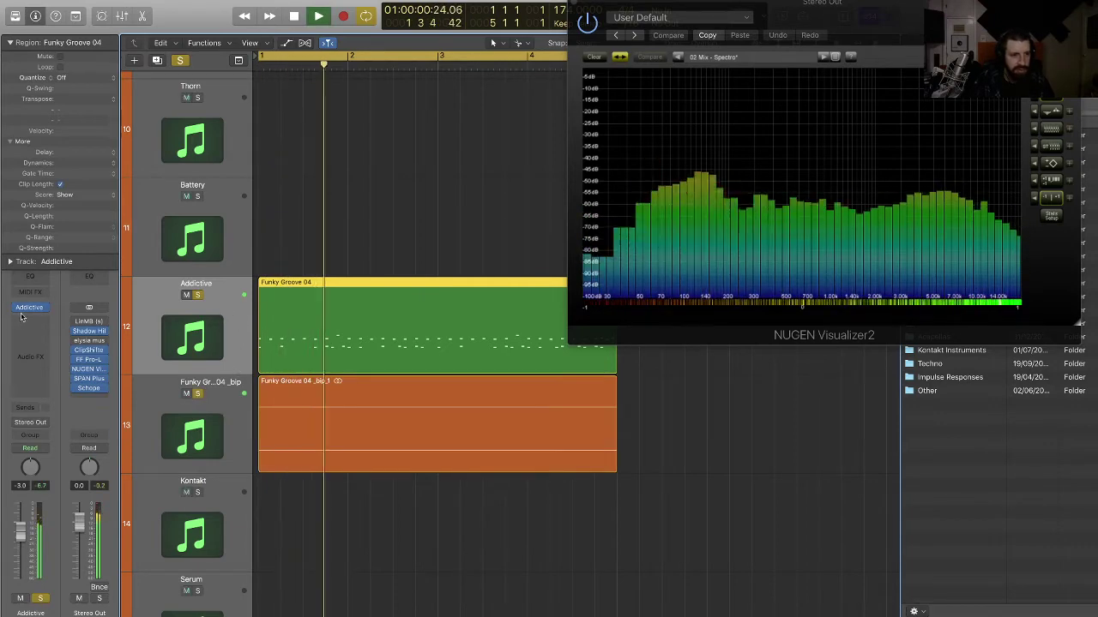
- Examine the snare channel's settings in Addictive Drums 2 while the layered break plays
{"action": "left_click", "coordinate": [31, 307]}
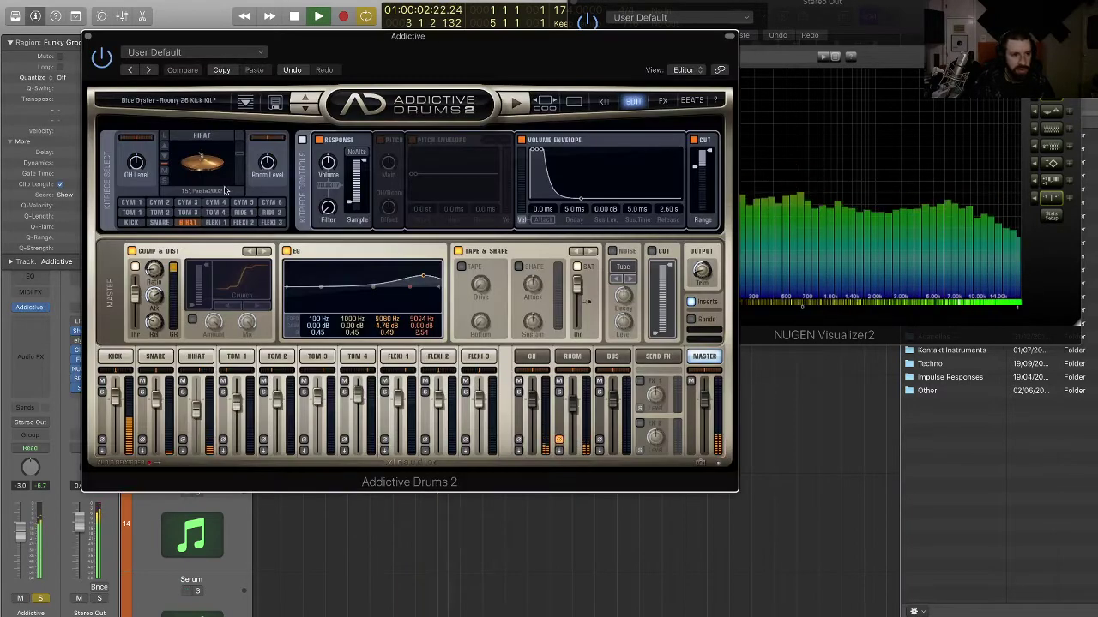
{"action": "left_click", "coordinate": [155, 357]}
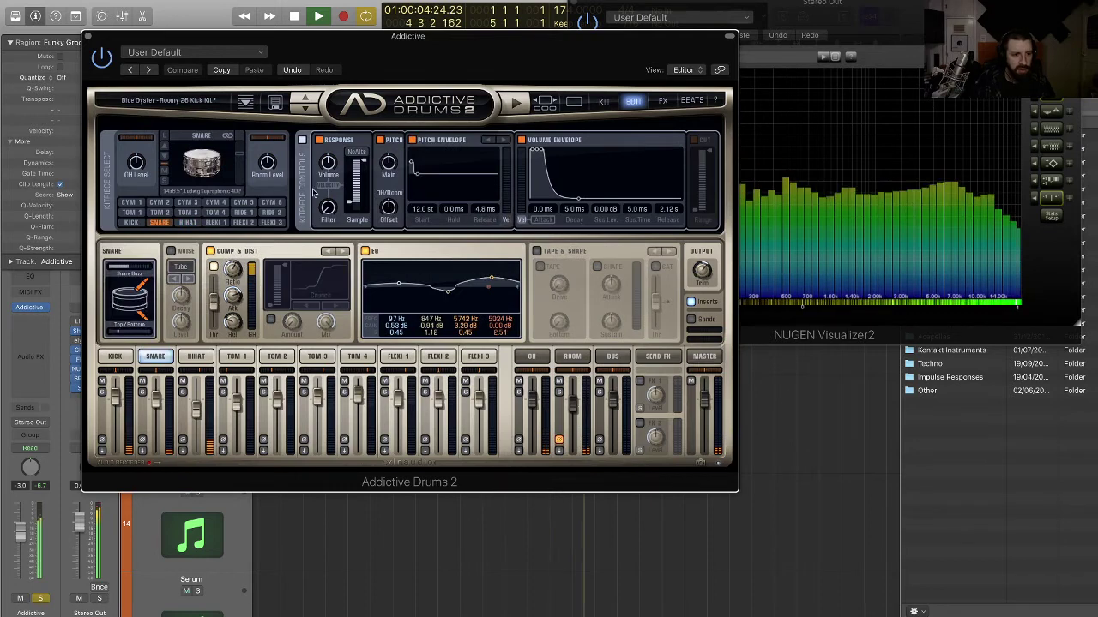
{"action": "key", "text": "space"}
{"action": "key", "text": "space"}
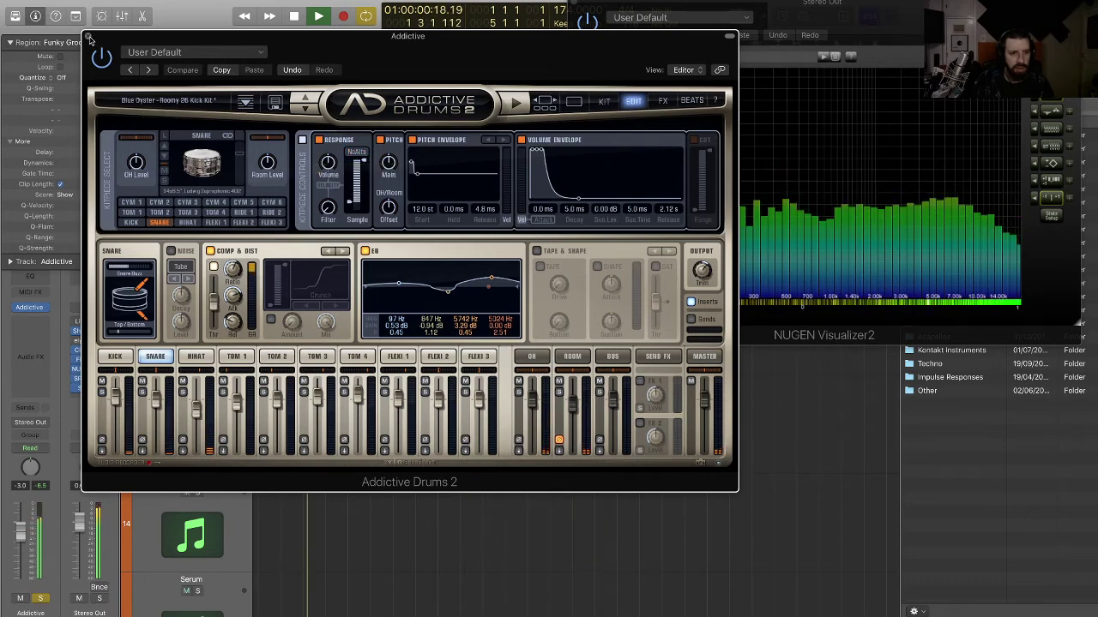
{"action": "key", "text": "super+w"}
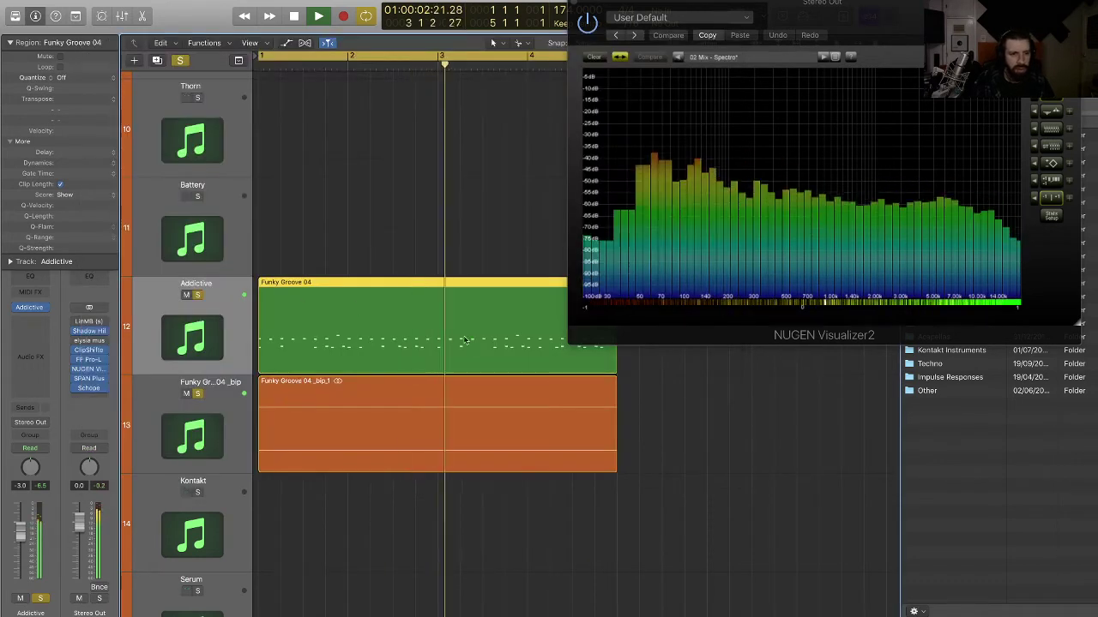
- Move the NUGEN Visualizer2 window clear of the tempo display and play the layered break
{"action": "left_click", "coordinate": [735, 418]}
{"action": "scroll", "coordinate": [735, 418], "scroll_direction": "up", "scroll_amount": 2}
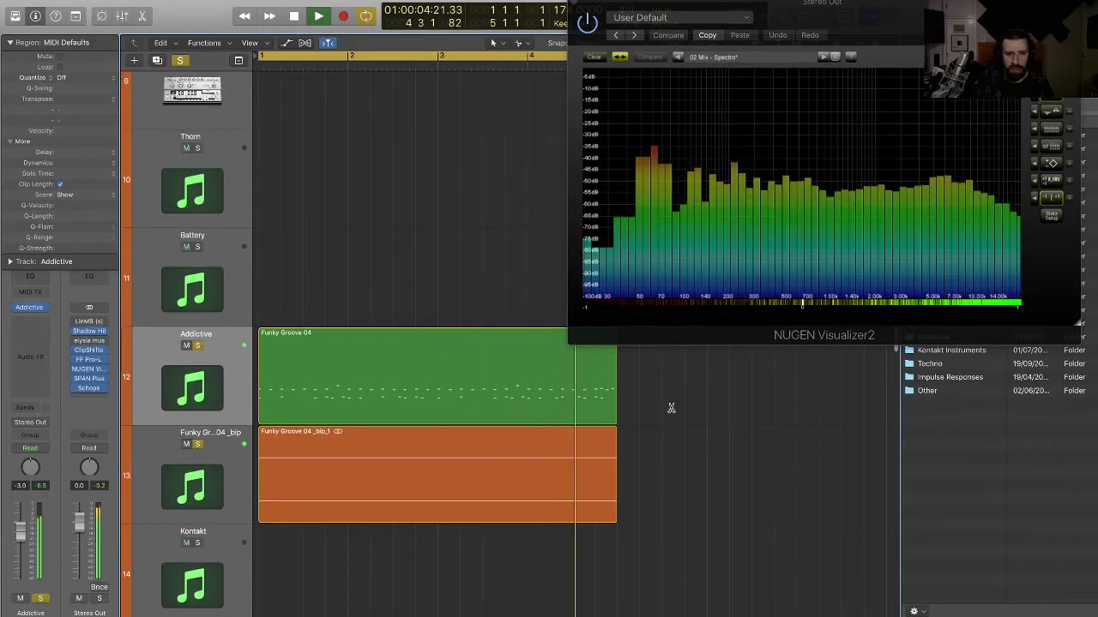
{"action": "key", "text": "super+Up"}
{"action": "key", "text": "super+Up"}
{"action": "key", "text": "space"}
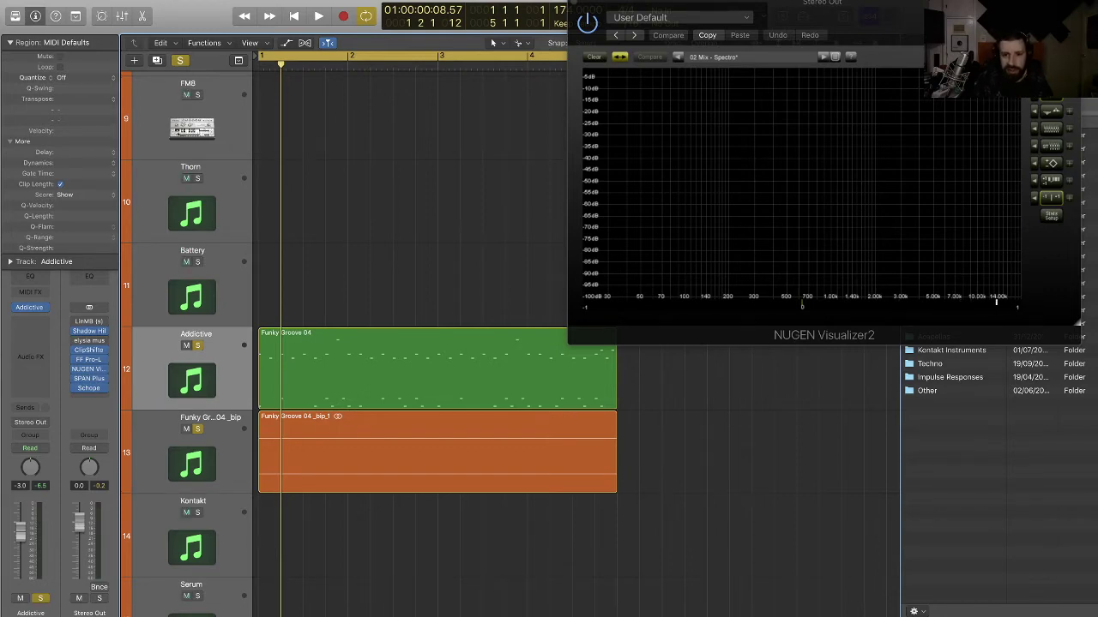
{"action": "left_click_drag", "start_coordinate": [935, 3], "coordinate": [984, 13]}
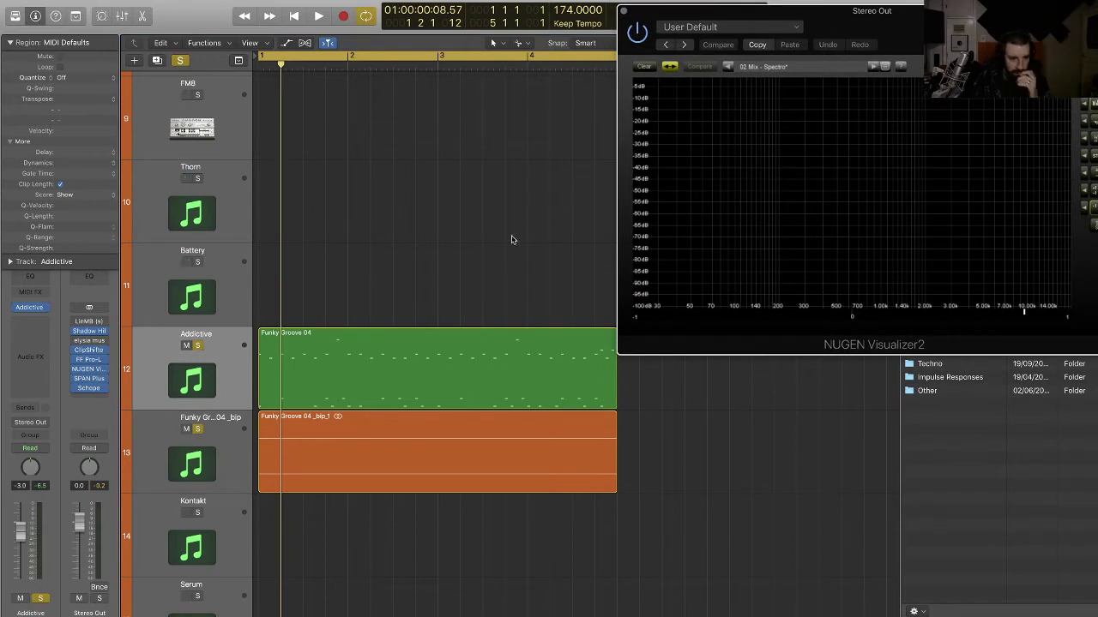
{"action": "left_click", "coordinate": [400, 444]}
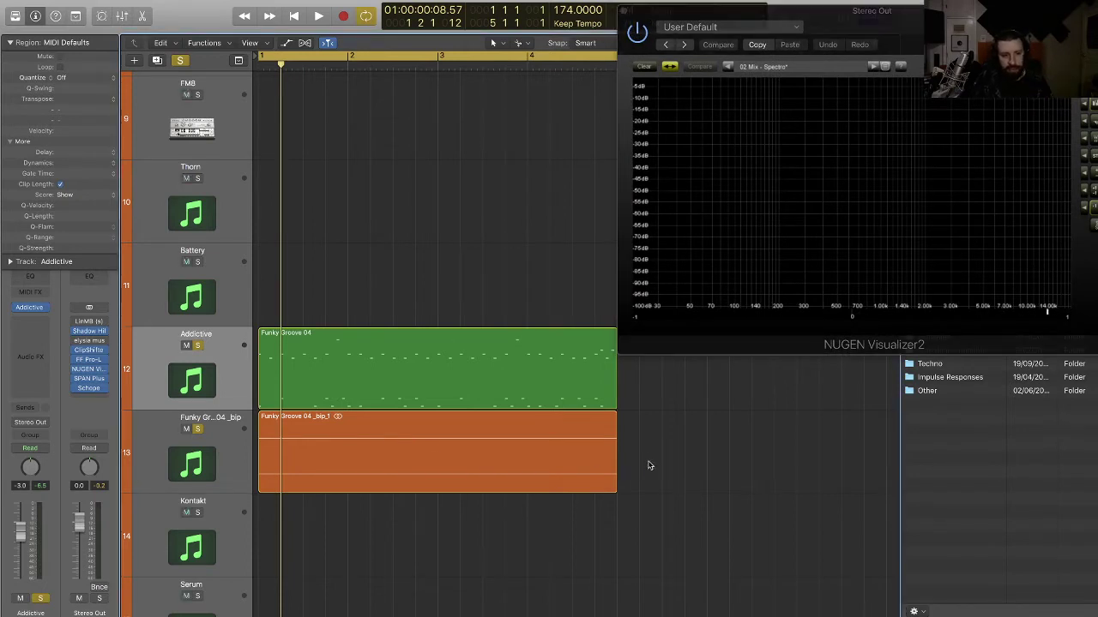
{"action": "key", "text": "space"}
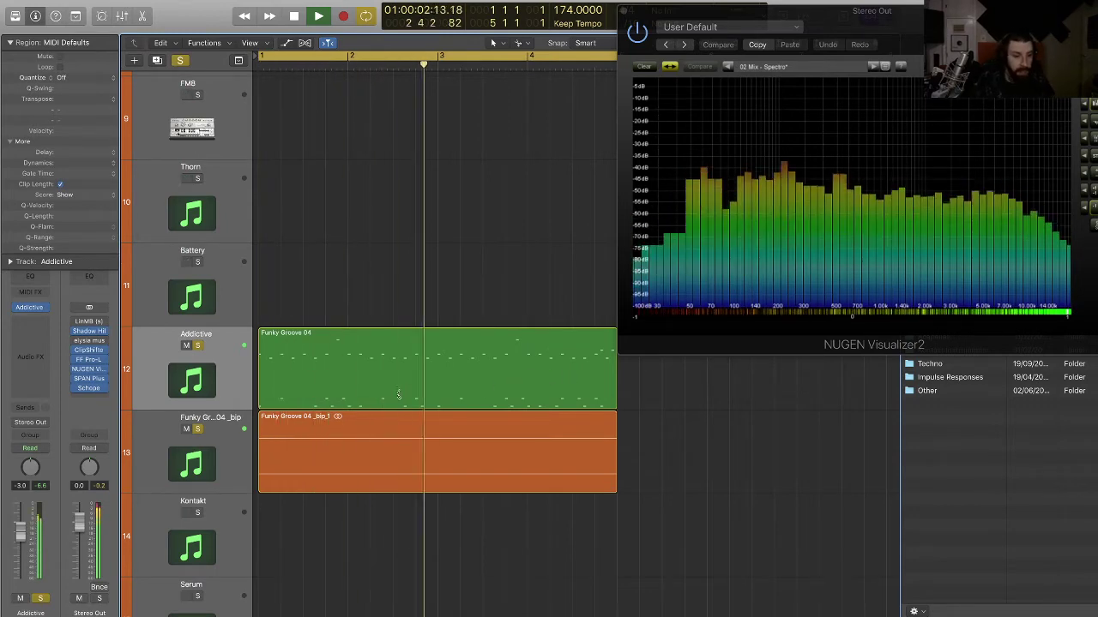
- Zoom the arrangement out to show more tracks and bars while the layered break loops
{"action": "key", "text": "super+Up"}
{"action": "key", "text": "super+Up"}
{"action": "key", "text": "super+Up"}
{"action": "key", "text": "super+Left"}
{"action": "key", "text": "super+Left"}
{"action": "key", "text": "super+Up"}
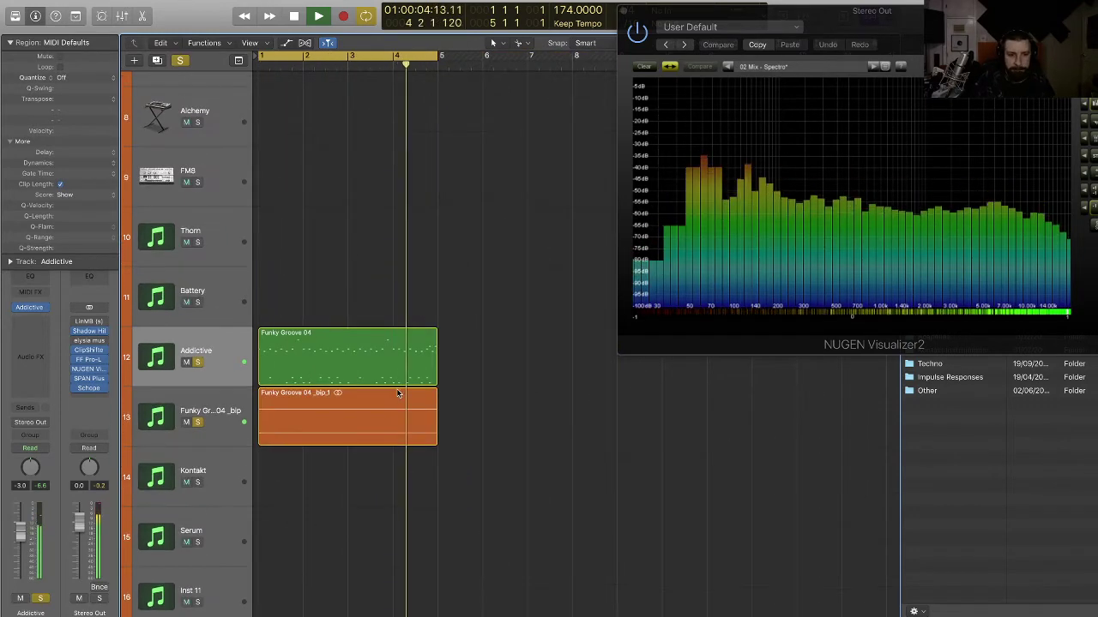
{"action": "left_click_drag", "start_coordinate": [490, 426], "coordinate": [468, 416]}
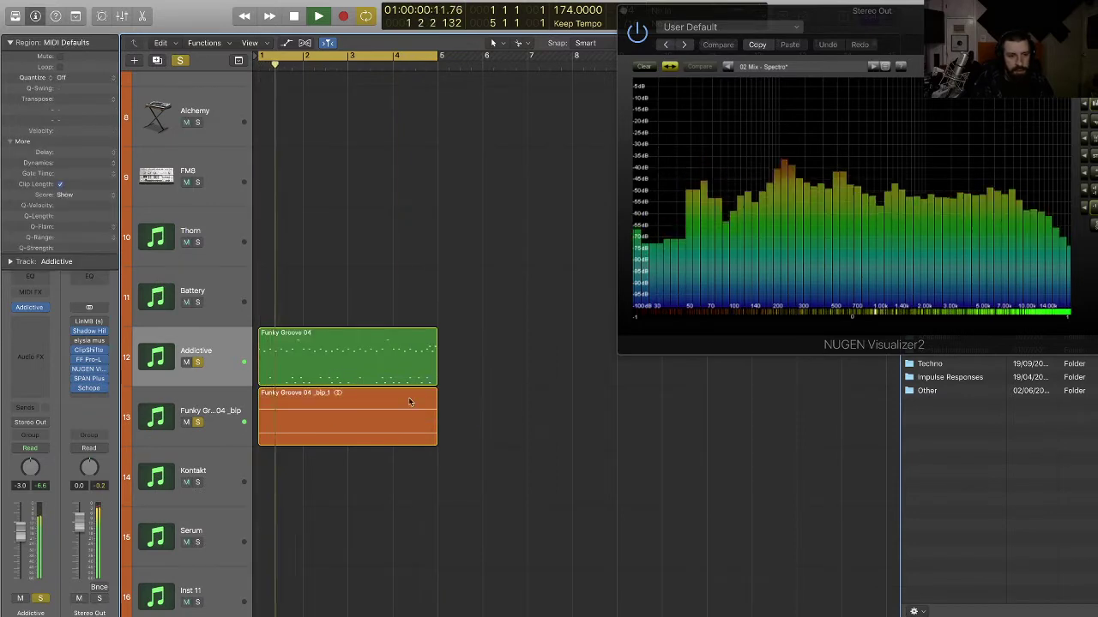
- Insert the Acme Opticom XLA-3 on the Addictive track and place its window below the visualizer
{"action": "left_click", "coordinate": [215, 353]}
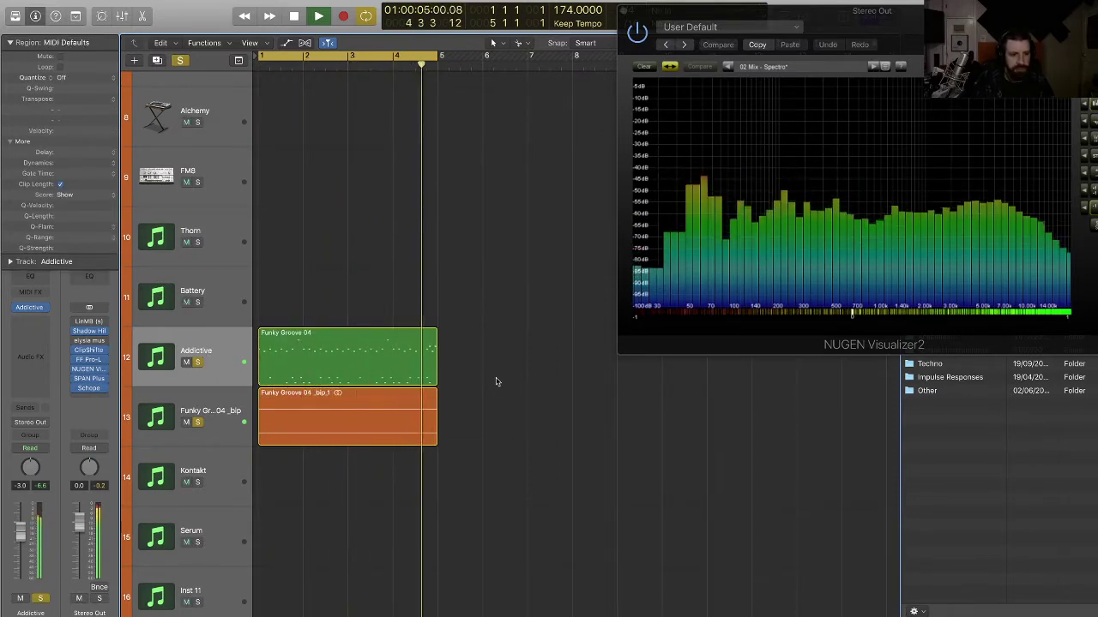
{"action": "left_click", "coordinate": [236, 354]}
{"action": "key", "text": "space"}
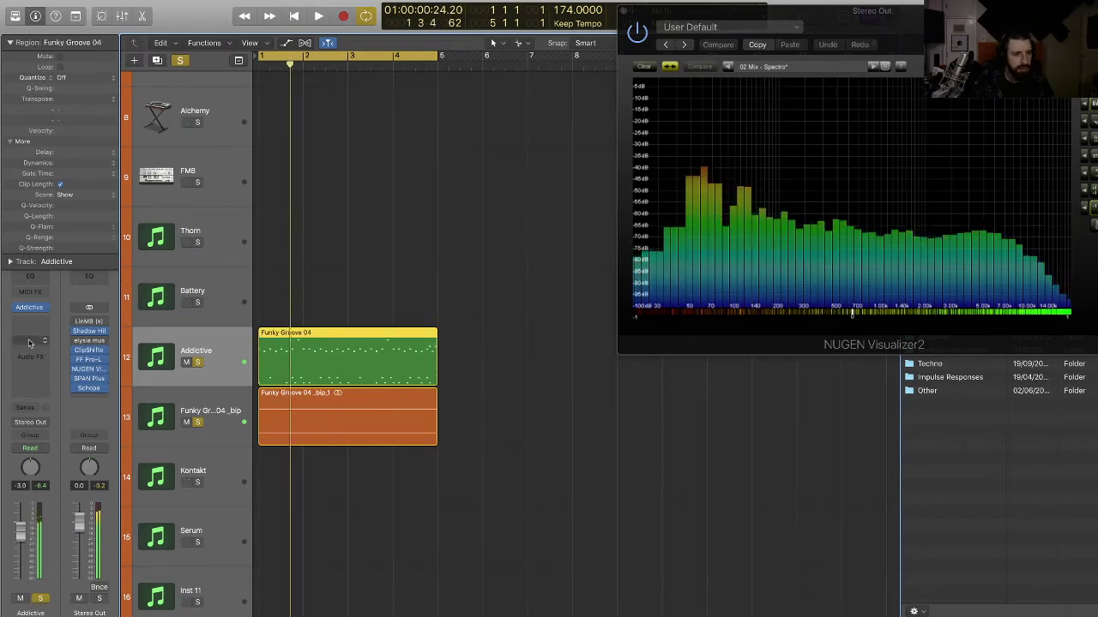
{"action": "left_click", "coordinate": [31, 343]}
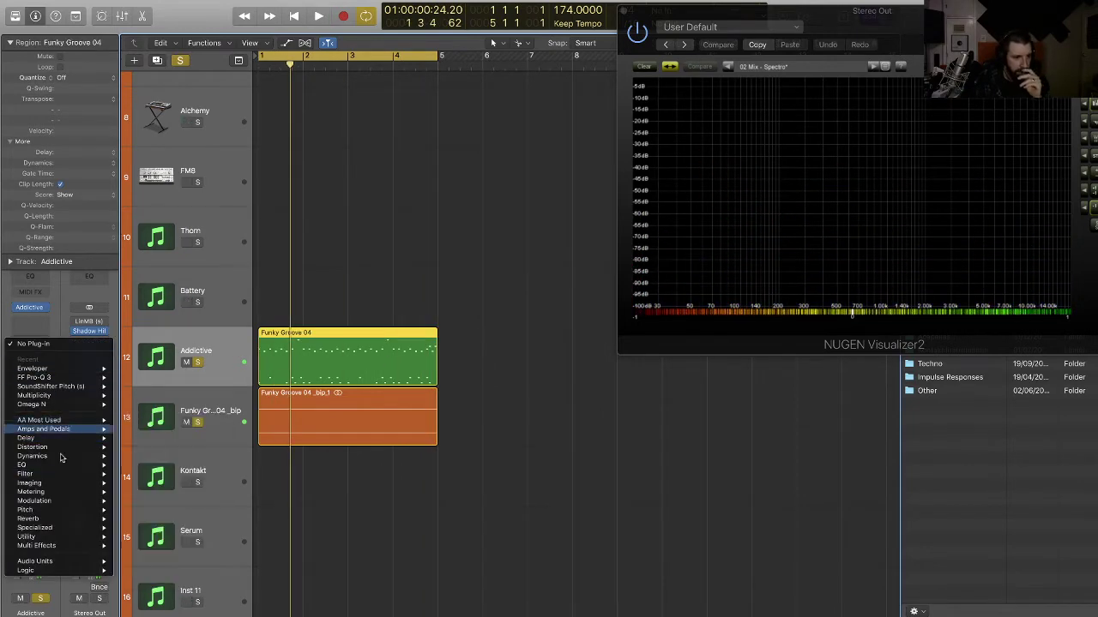
{"action": "mouse_move", "coordinate": [52, 562]}
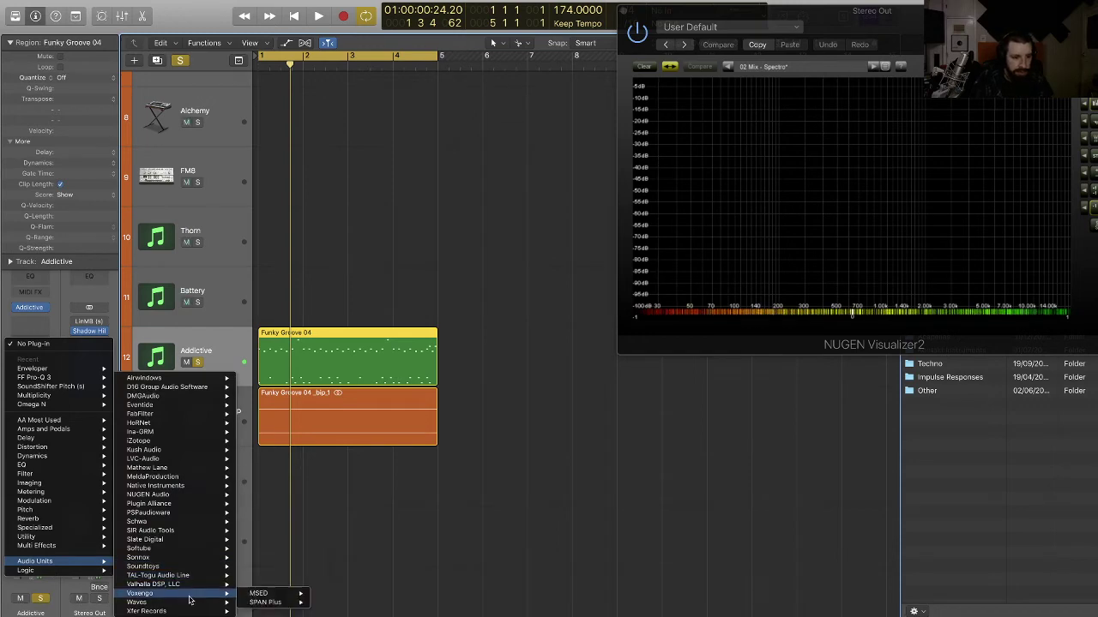
{"action": "mouse_move", "coordinate": [198, 504]}
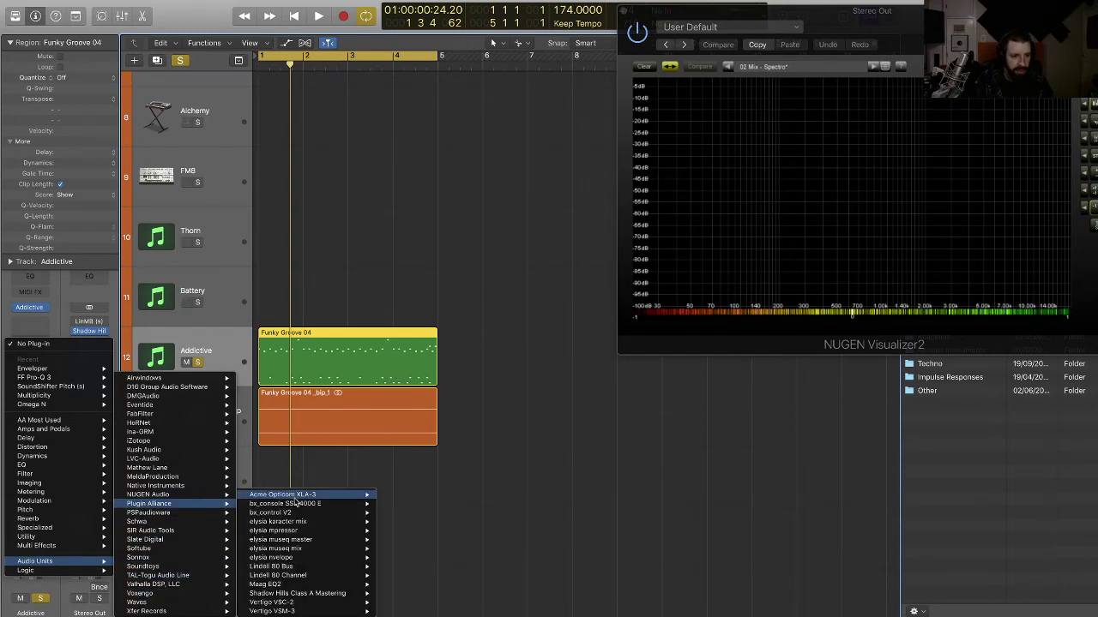
{"action": "left_click", "coordinate": [414, 496]}
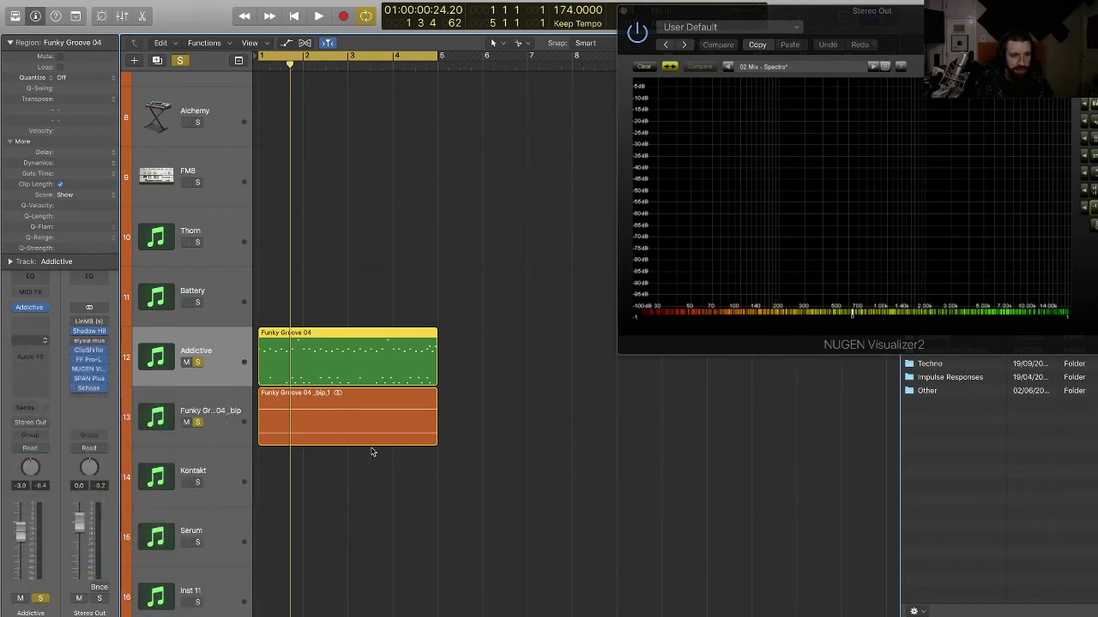
{"action": "left_click_drag", "start_coordinate": [476, 41], "coordinate": [826, 404]}
- Unsolo the bounced track and raise the Opticom XLA-3's input gain to about 5, lowering its output gain during playback
{"action": "left_click", "coordinate": [197, 422]}
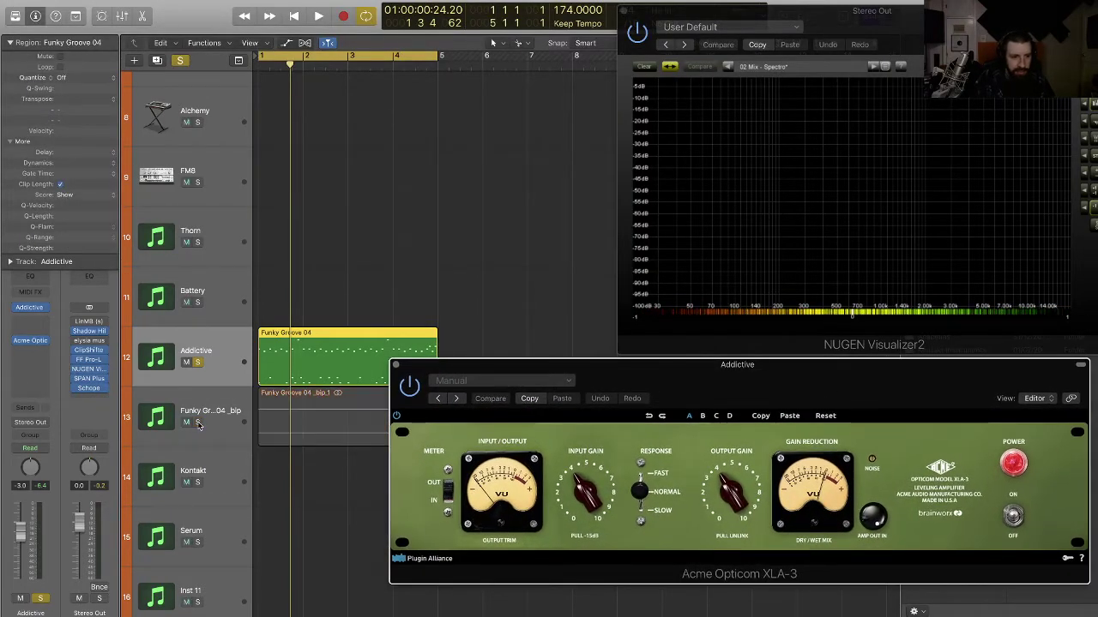
{"action": "left_click_drag", "start_coordinate": [587, 496], "coordinate": [590, 489]}
{"action": "key", "text": "space"}
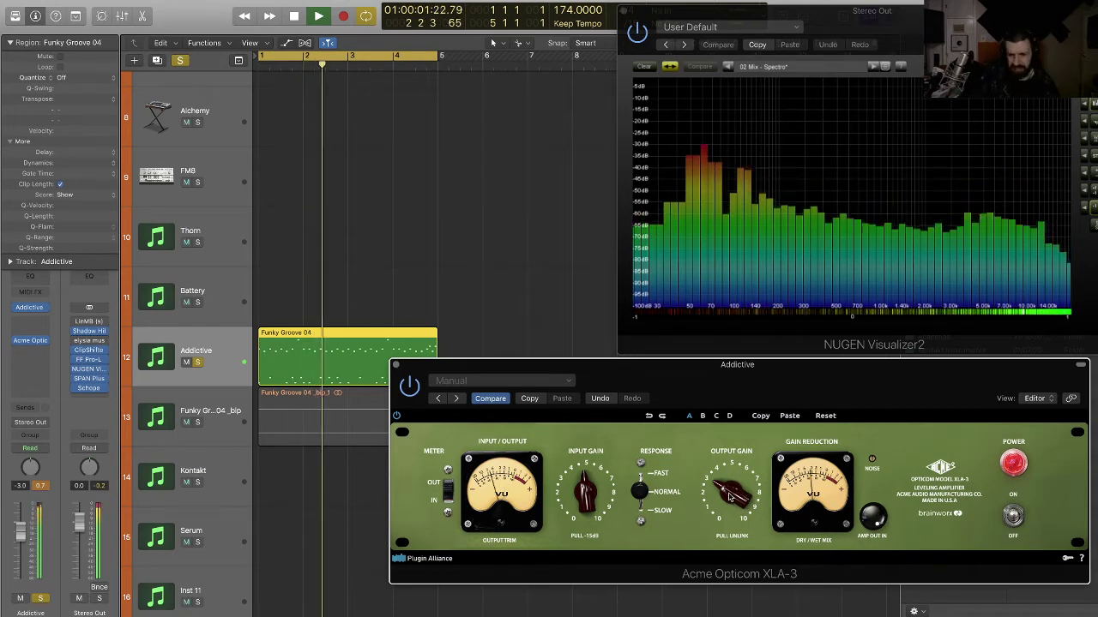
- Compare the Addictive track's peak levels with the Opticom XLA-3 on and bypassed, and lower its output gain to about 2
{"action": "left_click", "coordinate": [42, 489]}
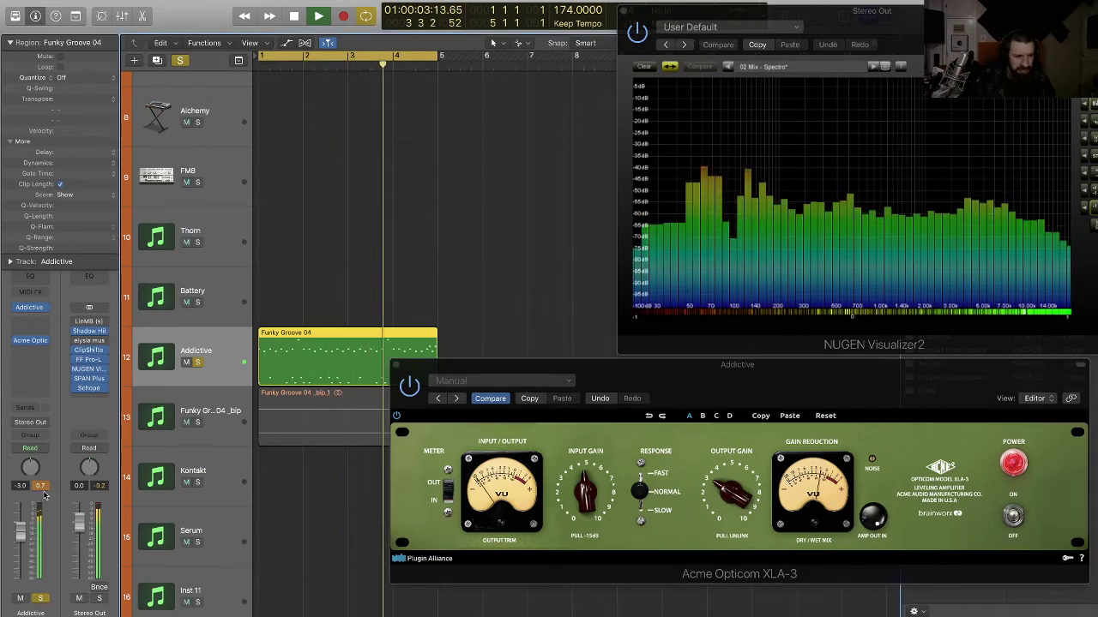
{"action": "left_click", "coordinate": [41, 486]}
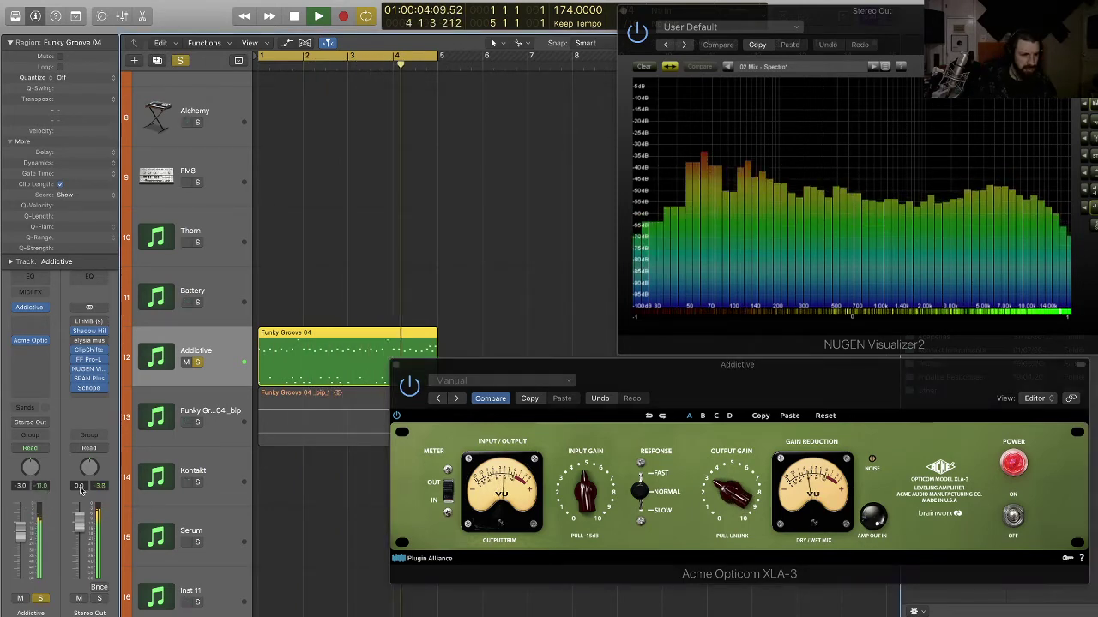
{"action": "left_click", "coordinate": [412, 387]}
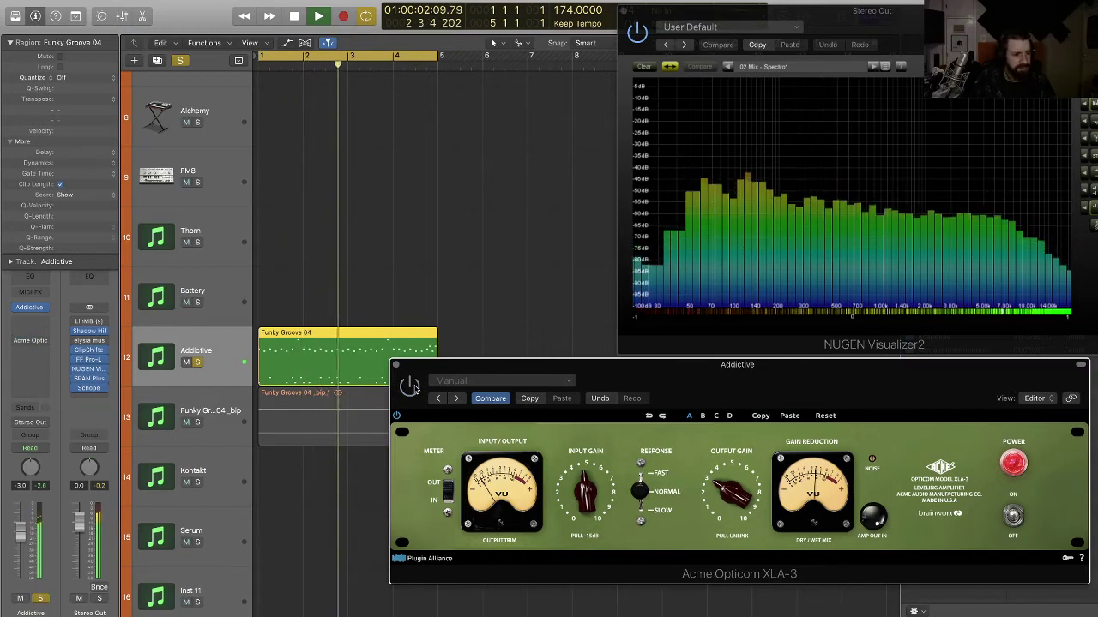
{"action": "left_click", "coordinate": [49, 489]}
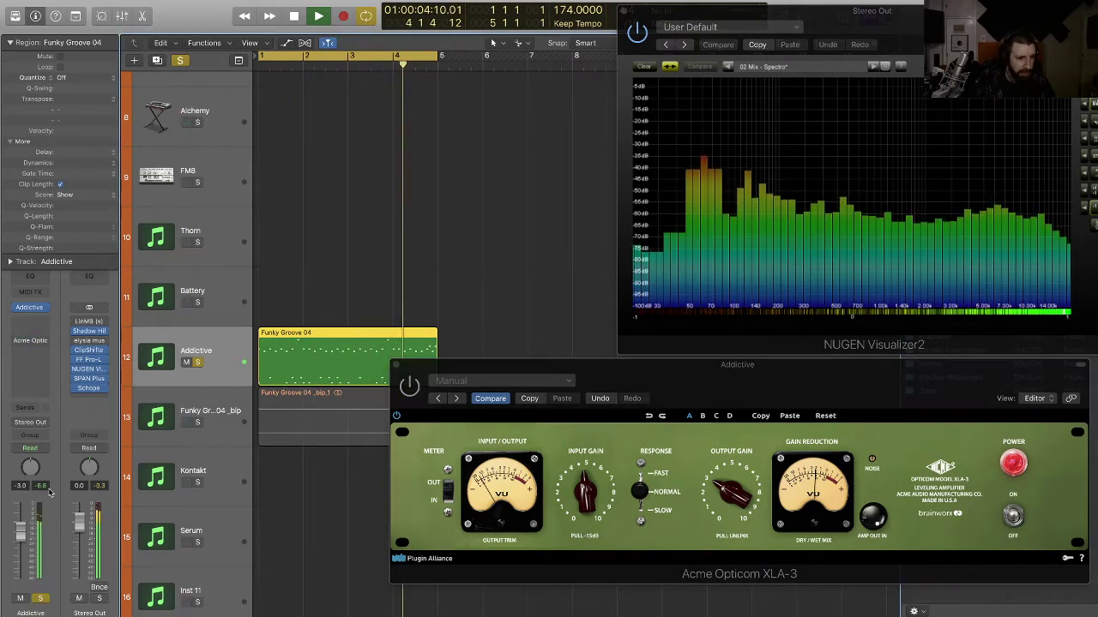
{"action": "left_click", "coordinate": [742, 496]}
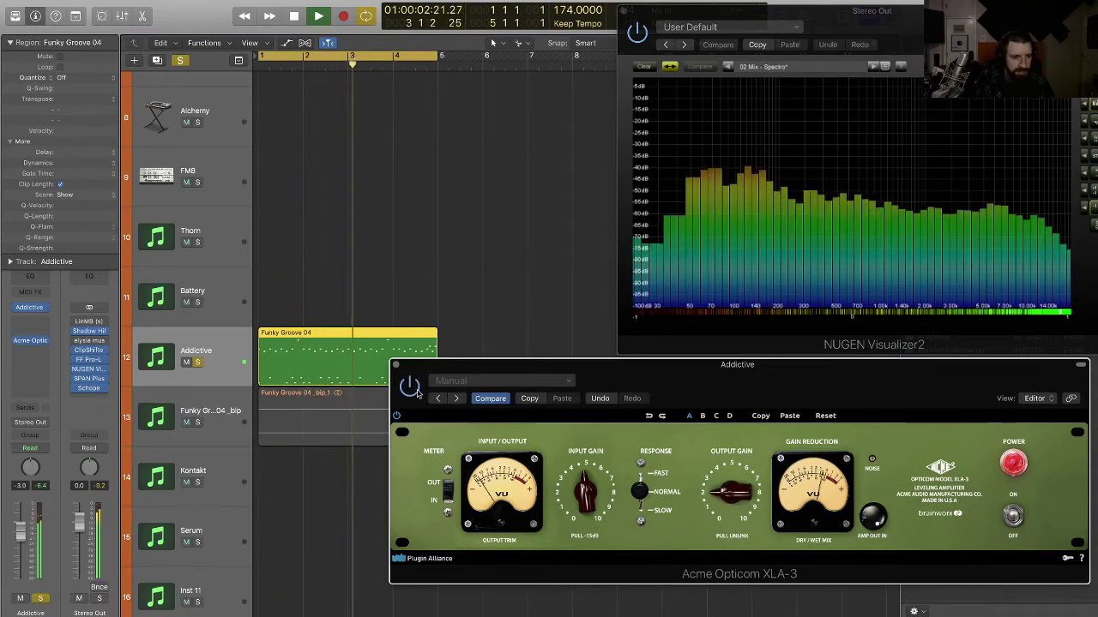
- Fine-tune the Opticom XLA-3's output gain around 2 while resetting peak readings and comparing the compressed and bypassed drums
{"action": "left_click", "coordinate": [94, 488]}
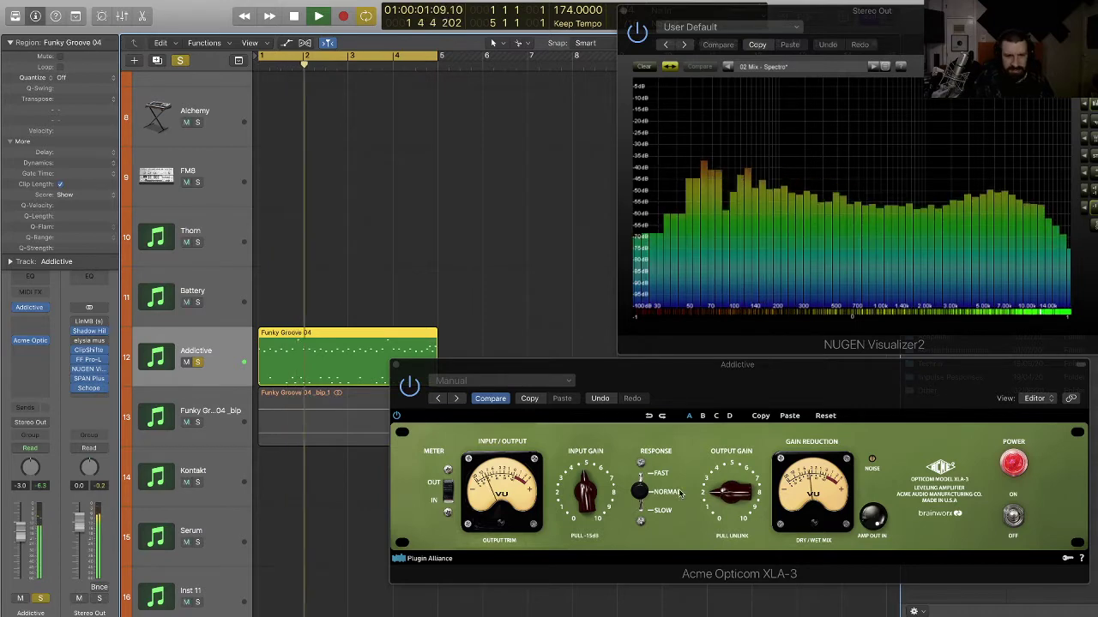
{"action": "left_click", "coordinate": [730, 500]}
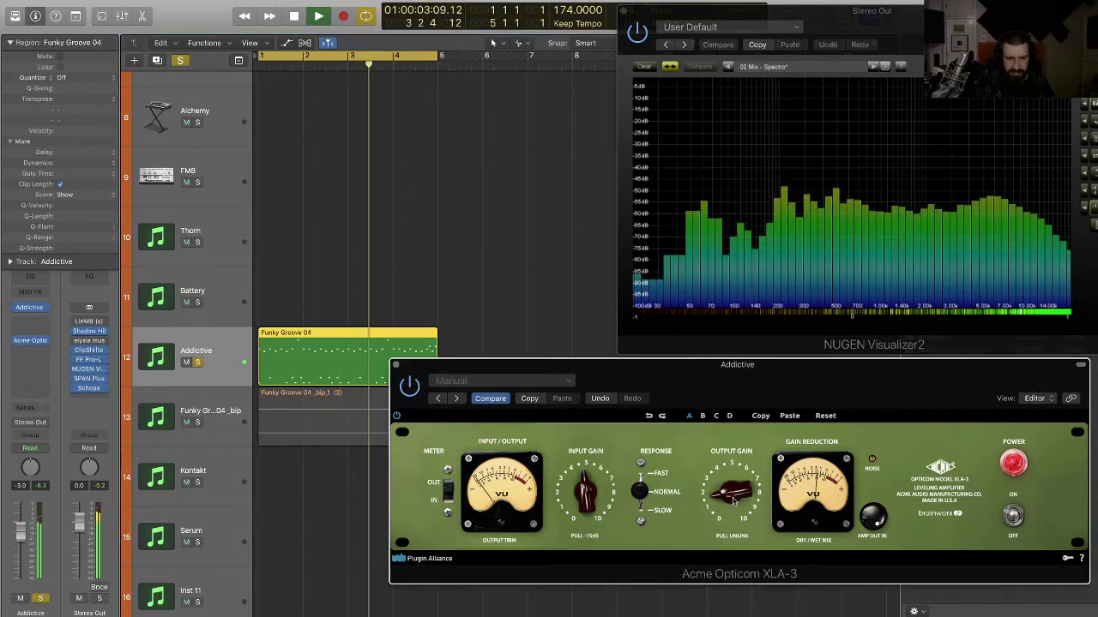
{"action": "left_click", "coordinate": [43, 487]}
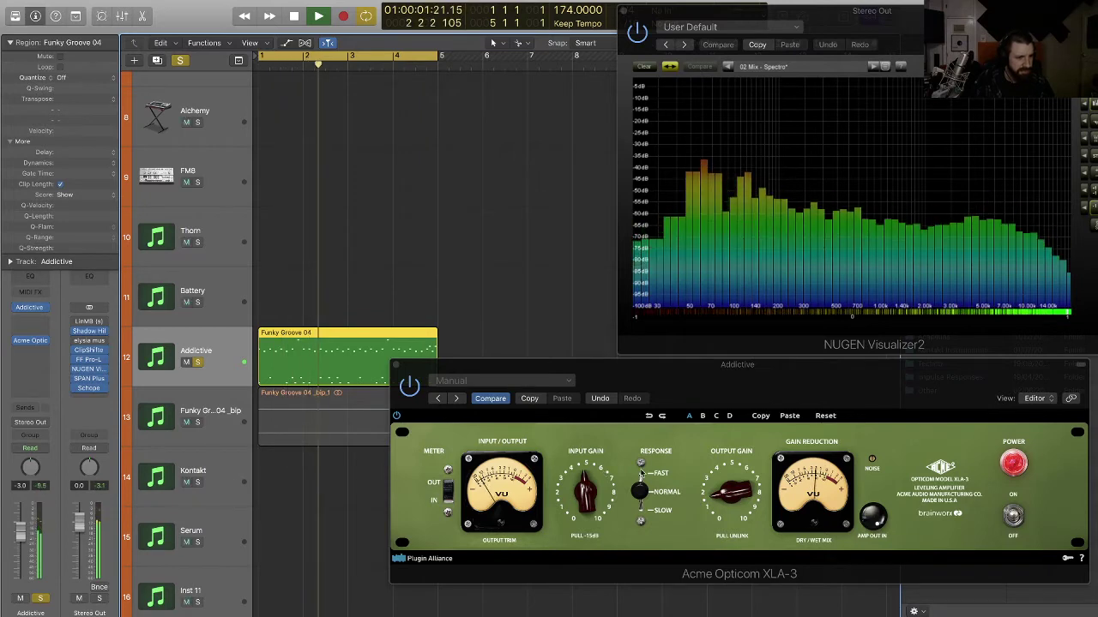
{"action": "left_click", "coordinate": [725, 495]}
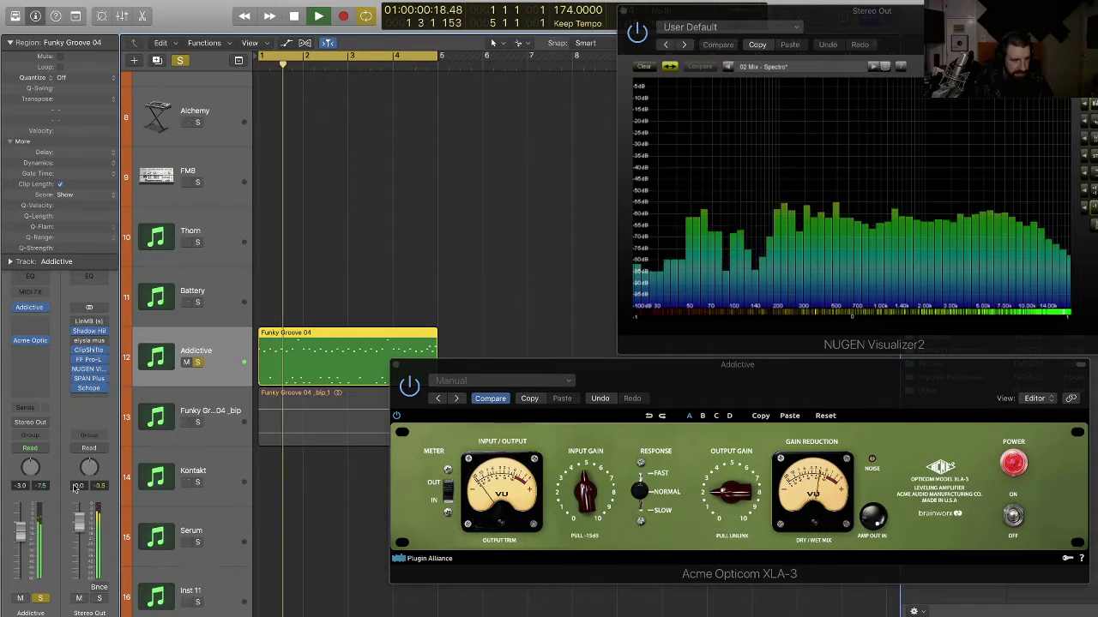
{"action": "left_click", "coordinate": [732, 492]}
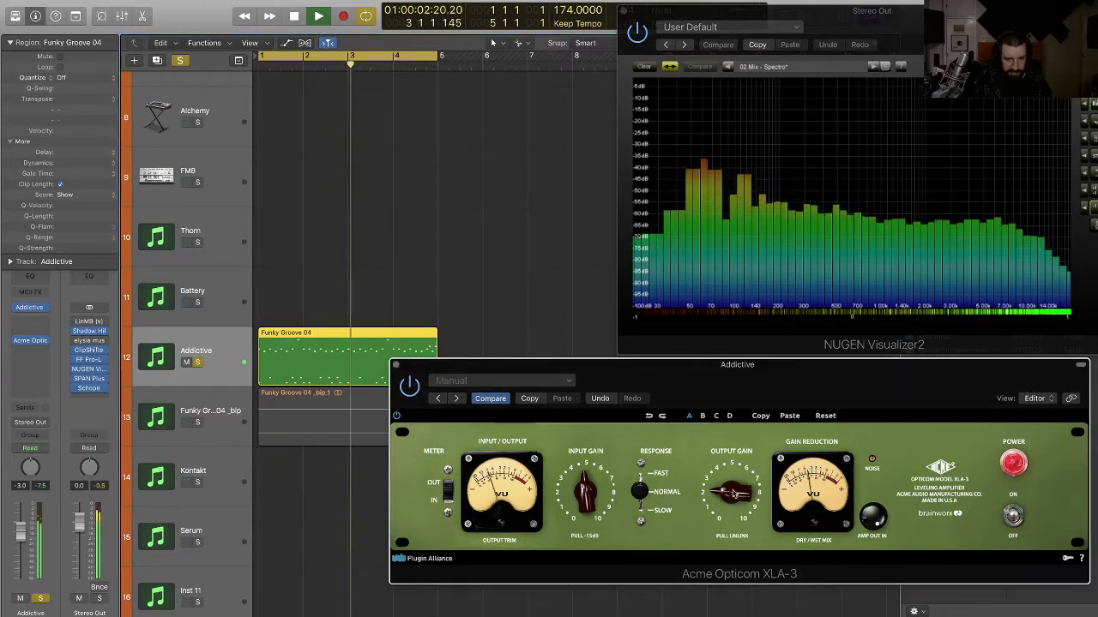
{"action": "left_click", "coordinate": [46, 488]}
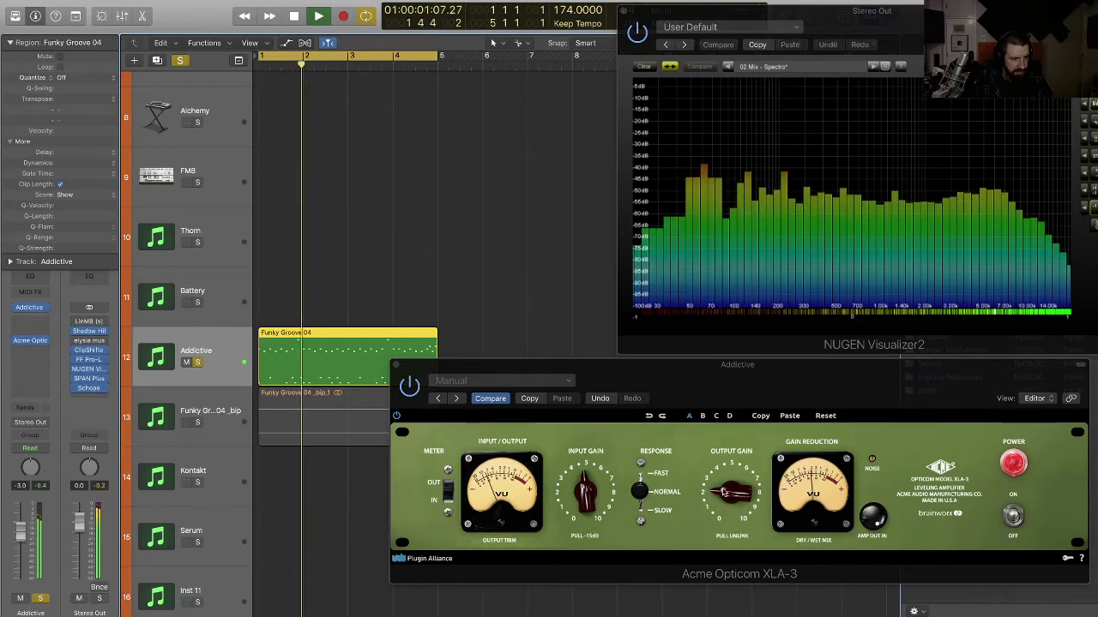
{"action": "left_click", "coordinate": [411, 388]}
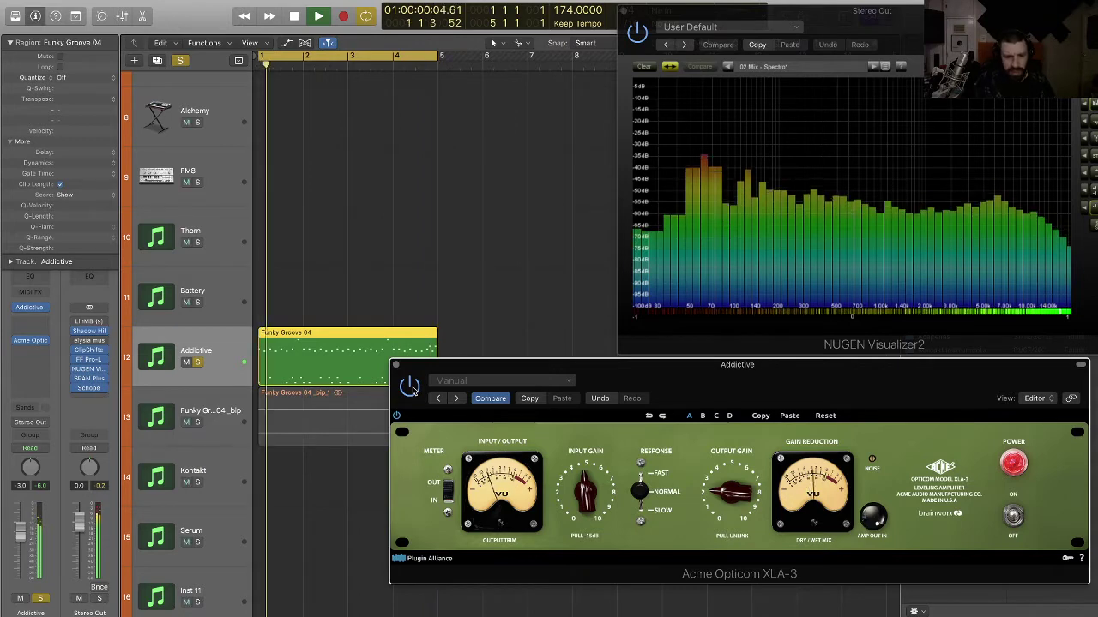
- Set the Opticom XLA-3's response to Fast and readjust its output gain against the bypassed peak level
{"action": "left_click", "coordinate": [640, 516]}
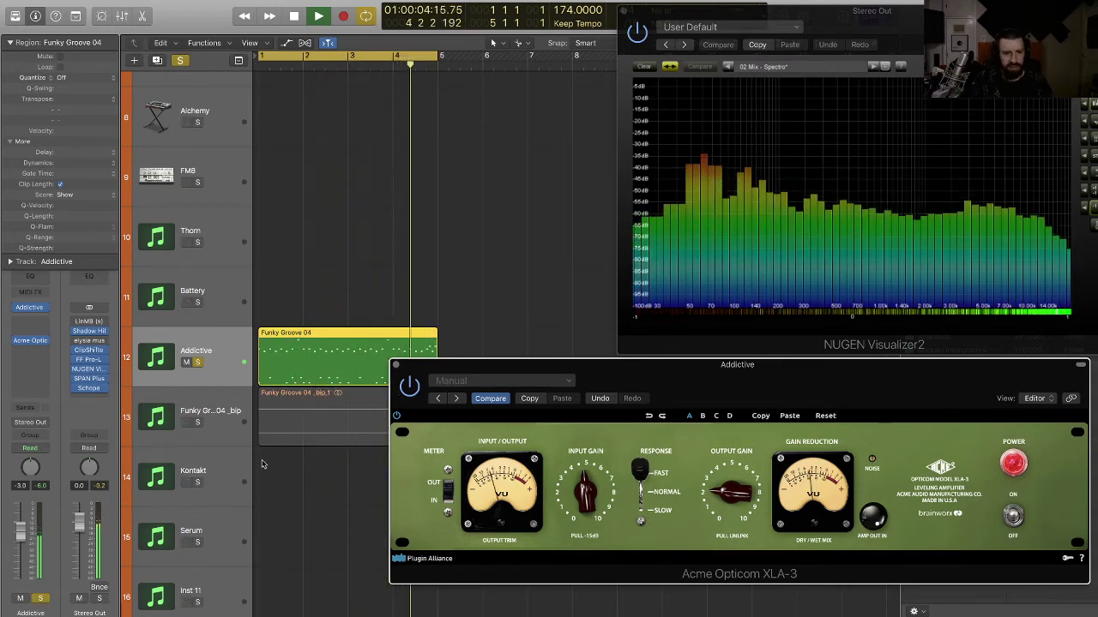
{"action": "left_click", "coordinate": [48, 489]}
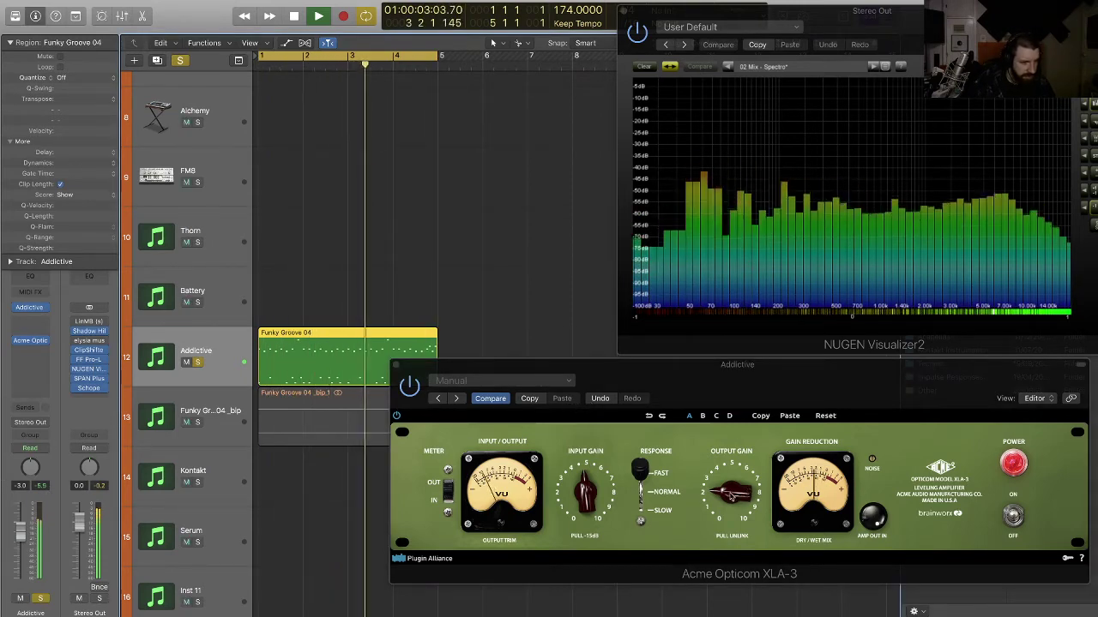
{"action": "left_click", "coordinate": [729, 495]}
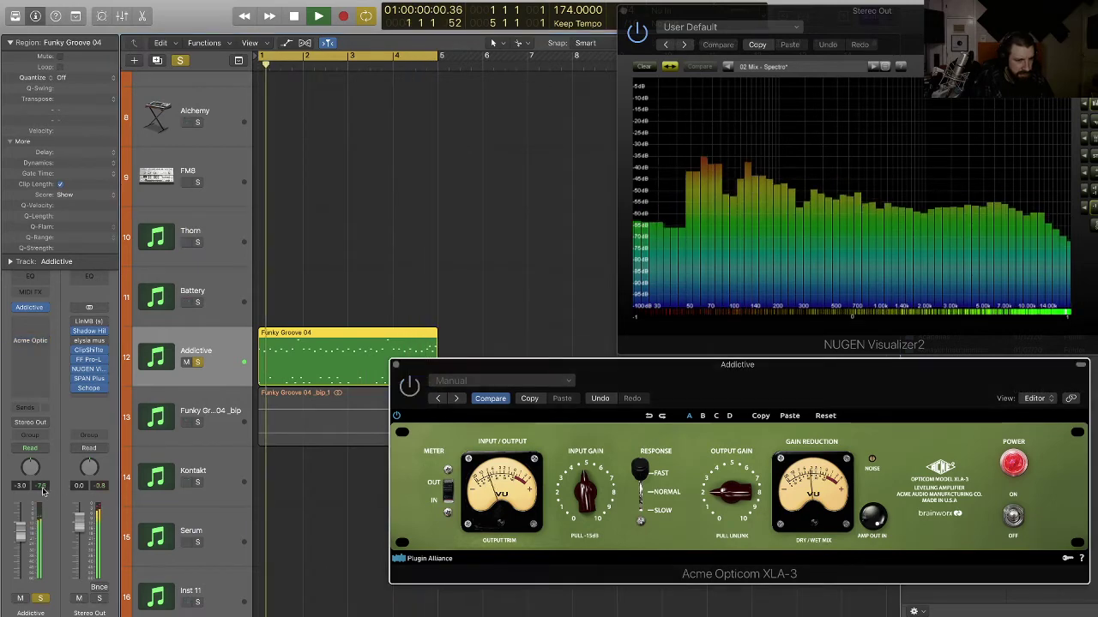
{"action": "left_click", "coordinate": [410, 390]}
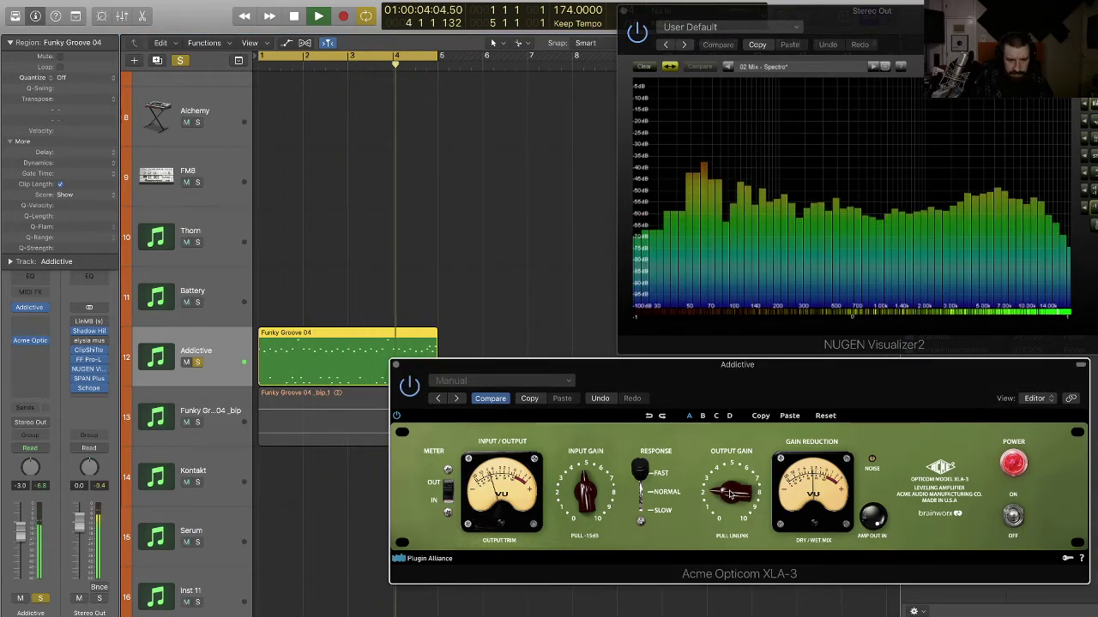
{"action": "left_click", "coordinate": [45, 490]}
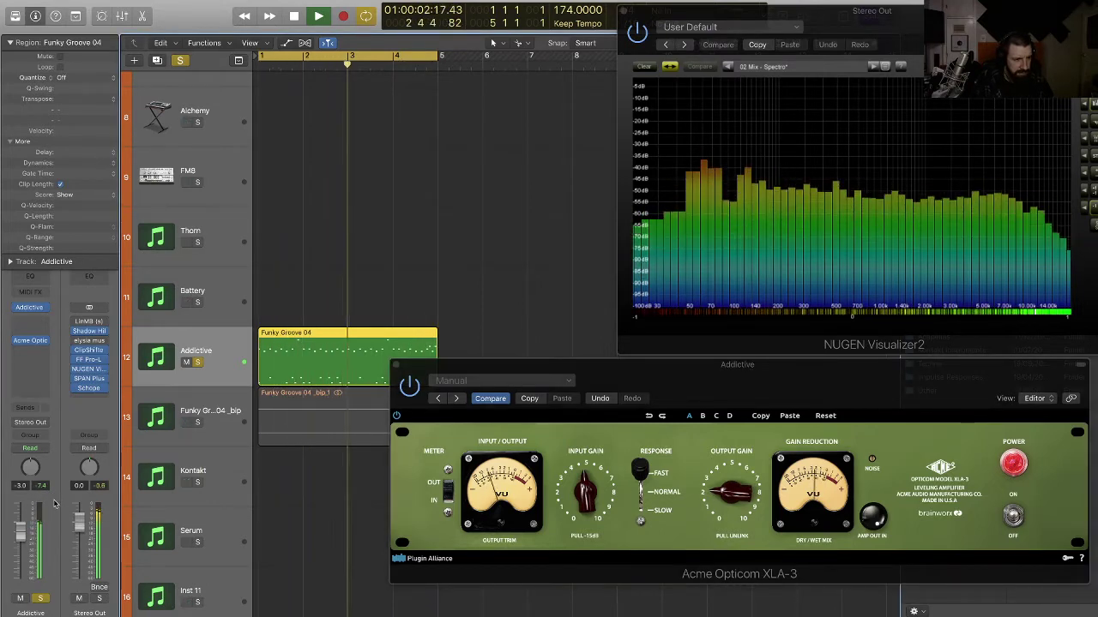
- Nudge the Opticom XLA-3's output gain, recheck it against bypass, leave it enabled and close its window
{"action": "left_click", "coordinate": [46, 488]}
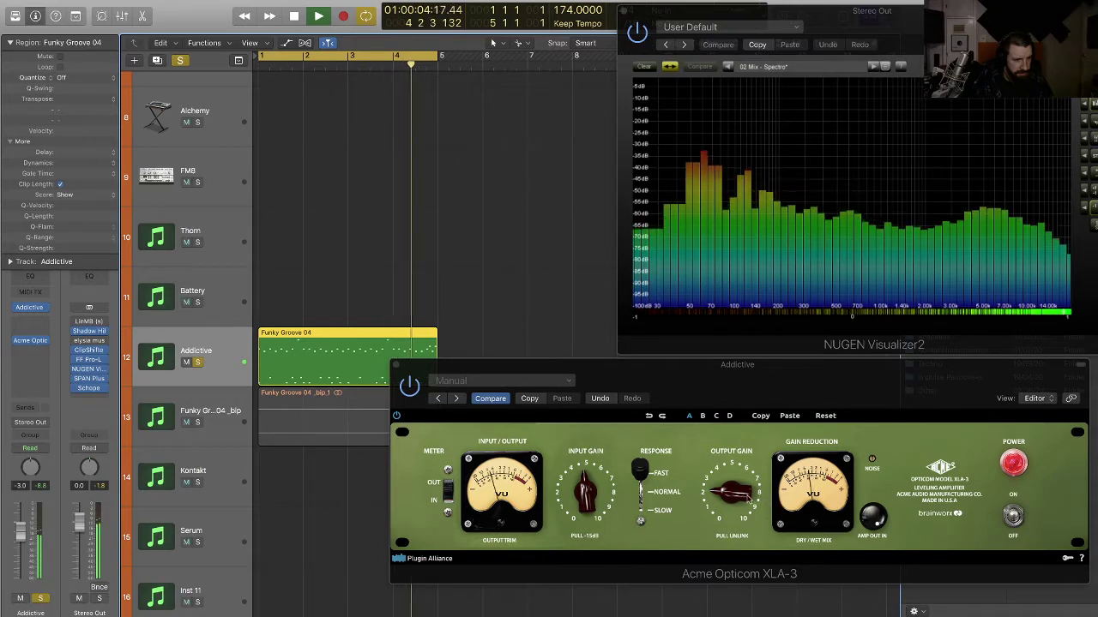
{"action": "left_click", "coordinate": [731, 497]}
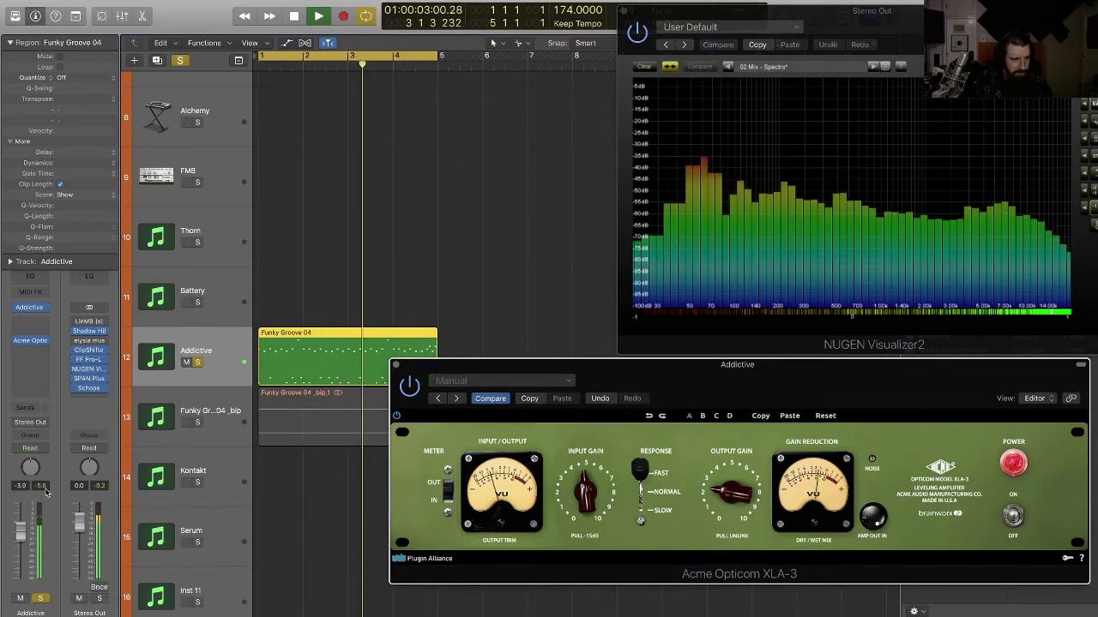
{"action": "left_click", "coordinate": [84, 489]}
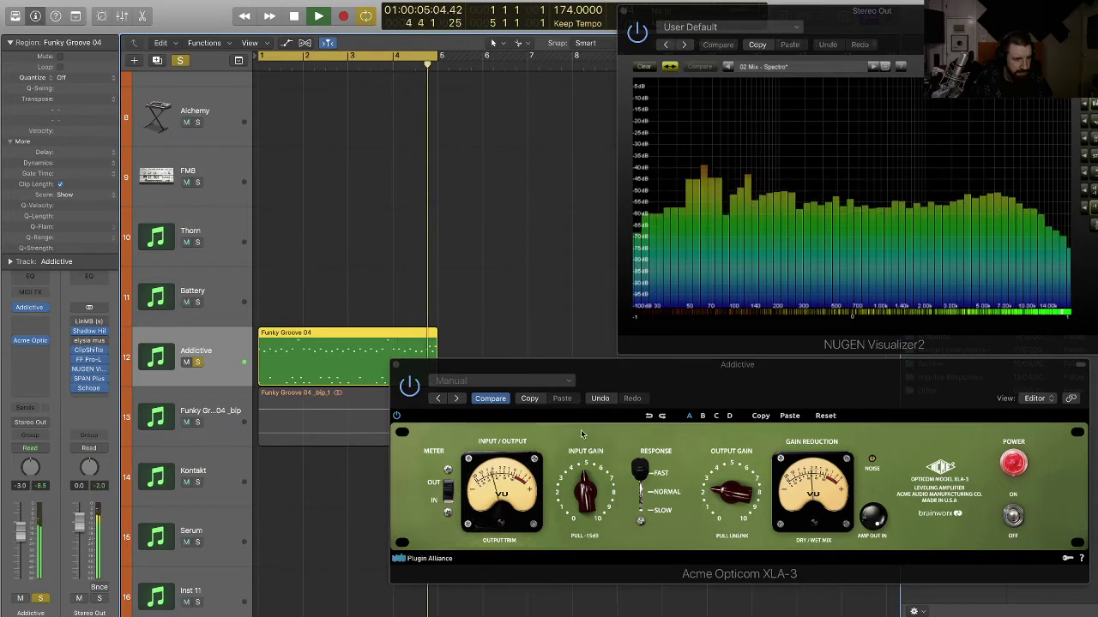
{"action": "left_click", "coordinate": [404, 392]}
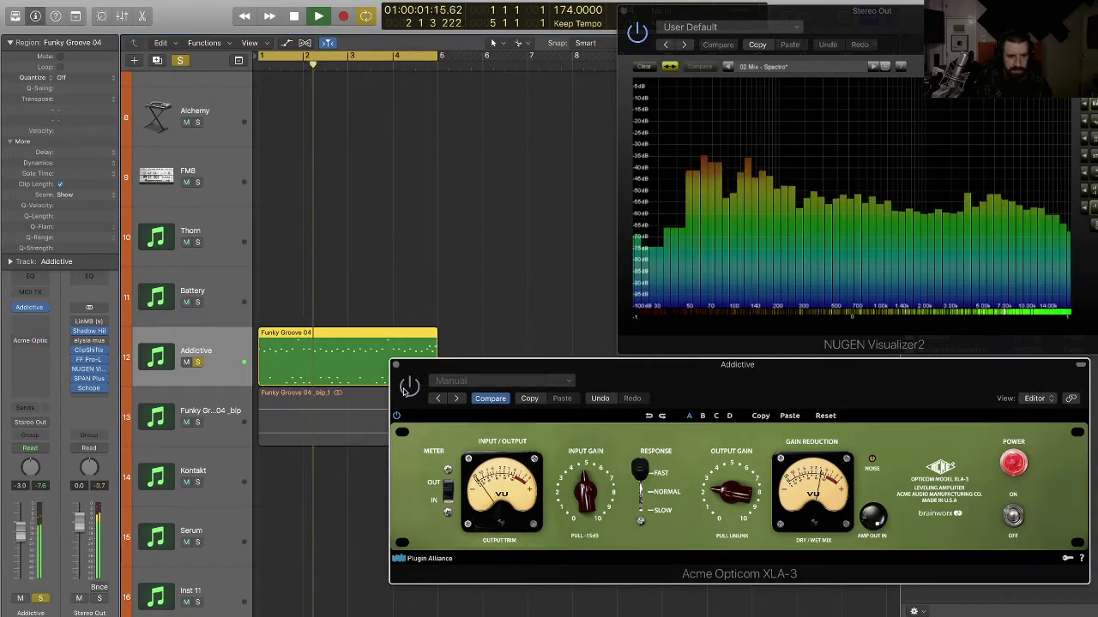
{"action": "left_click", "coordinate": [404, 391]}
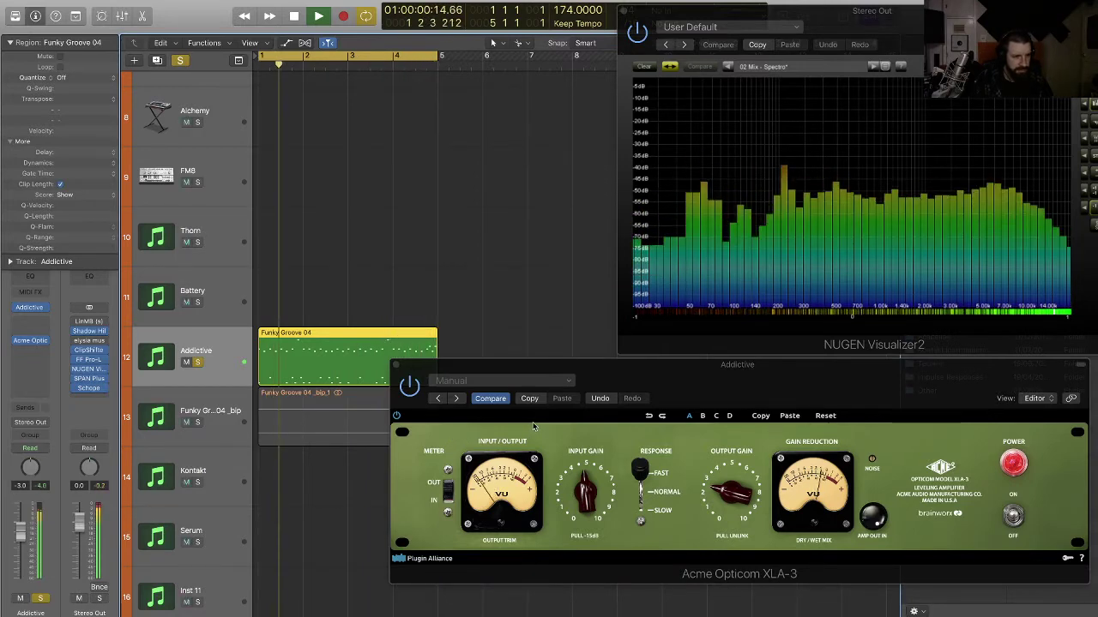
{"action": "left_click", "coordinate": [403, 392]}
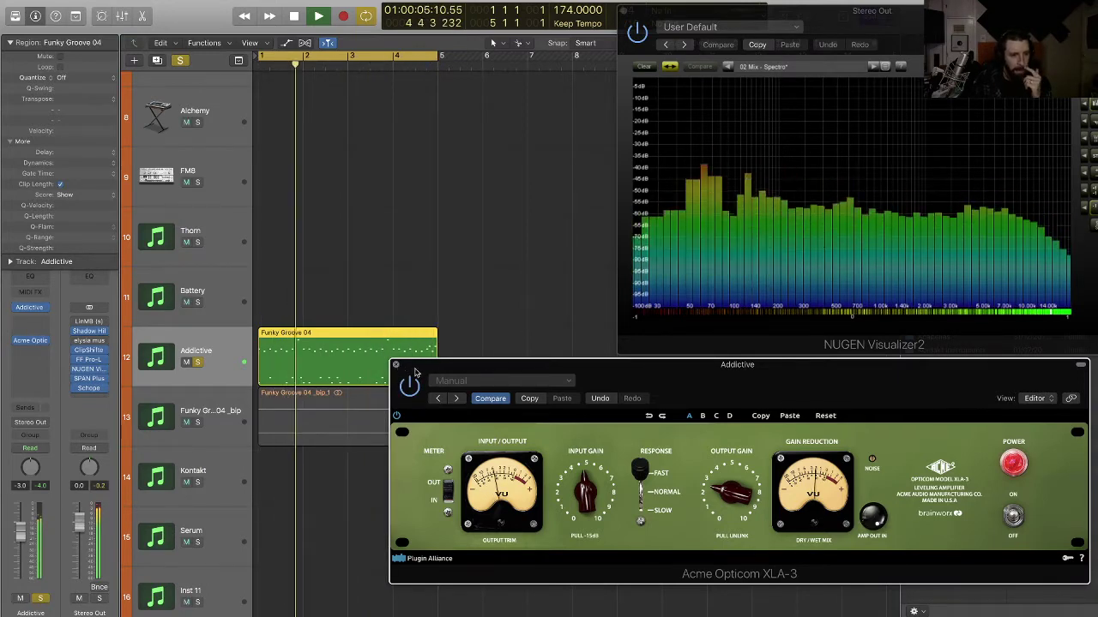
{"action": "left_click", "coordinate": [395, 365]}
{"action": "left_click", "coordinate": [500, 377]}
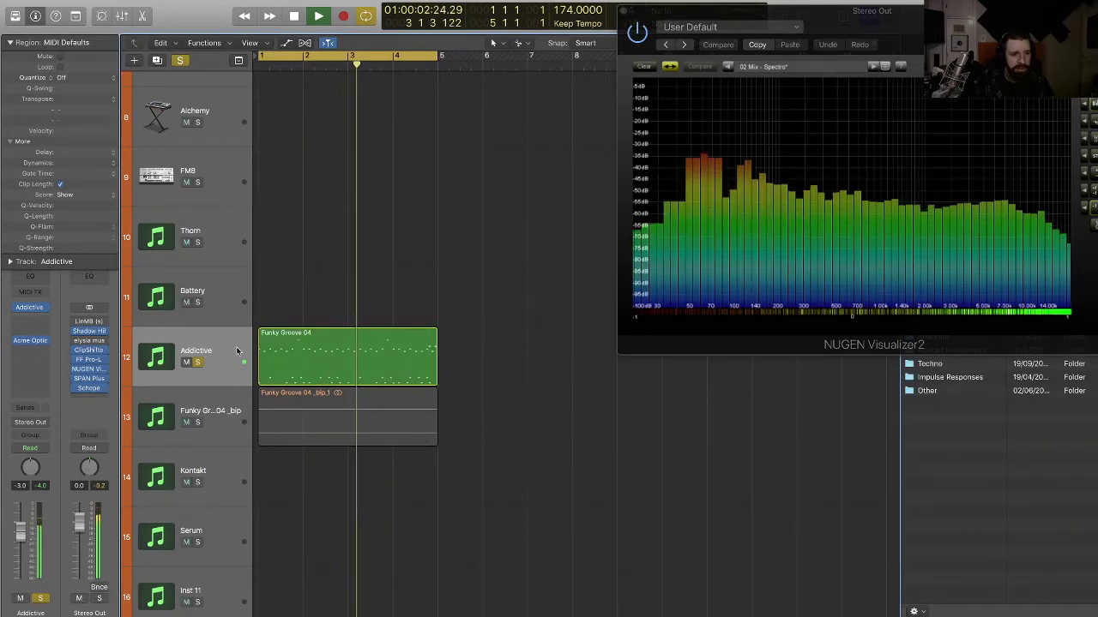
- Open the Funky Groove 04 region in the Piano Roll, mute every note except the C1 kicks, and audition the result
{"action": "double_click", "coordinate": [292, 354]}
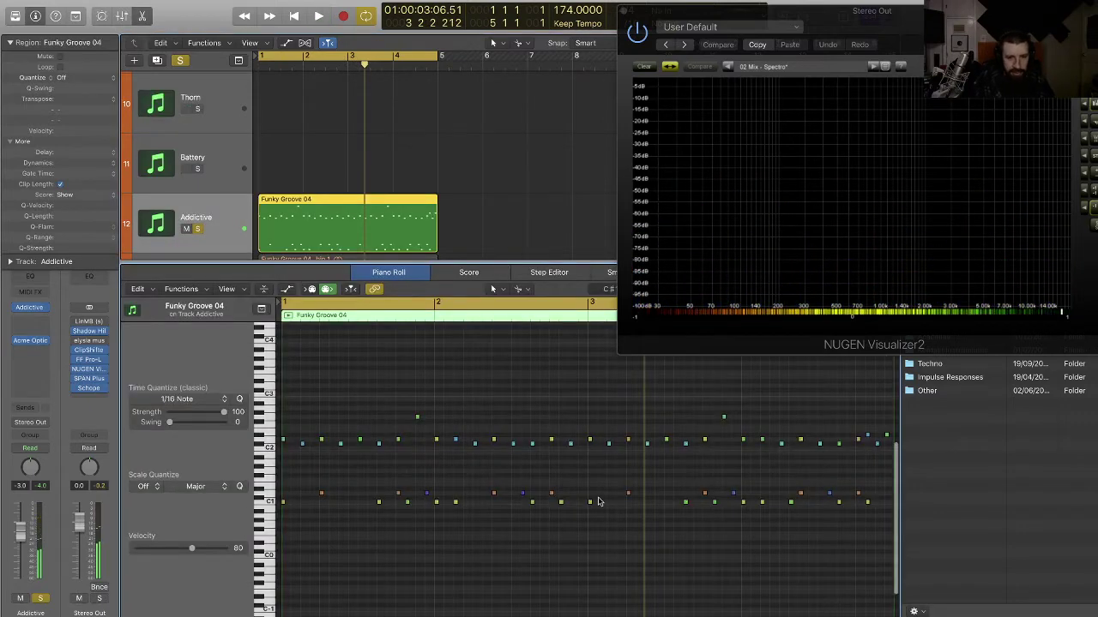
{"action": "left_click_drag", "start_coordinate": [774, 386], "coordinate": [267, 499]}
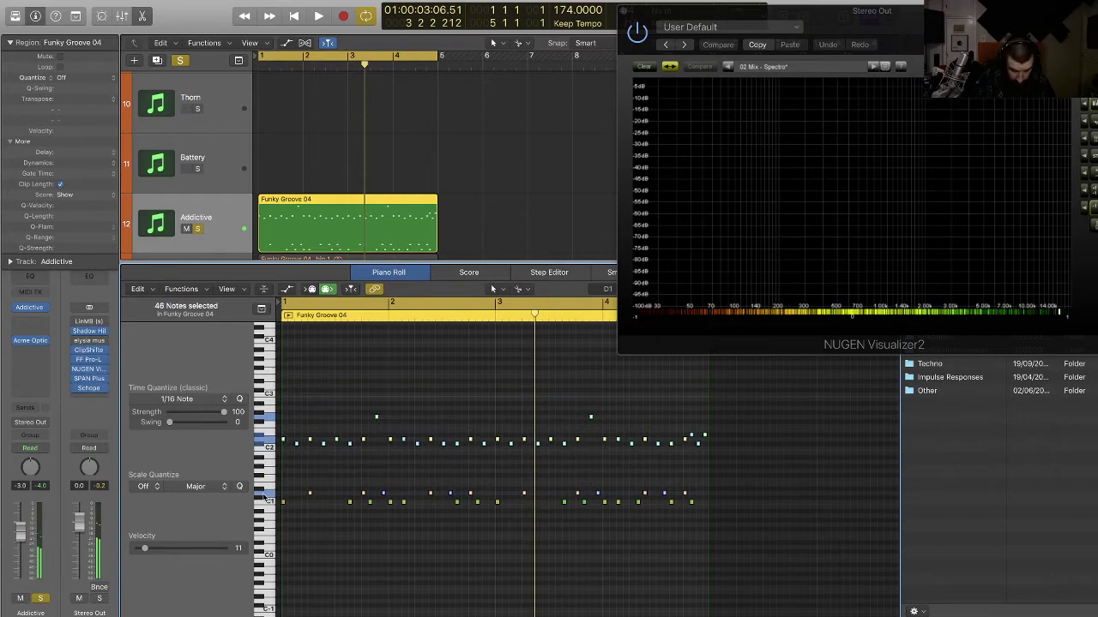
{"action": "key", "text": "space"}
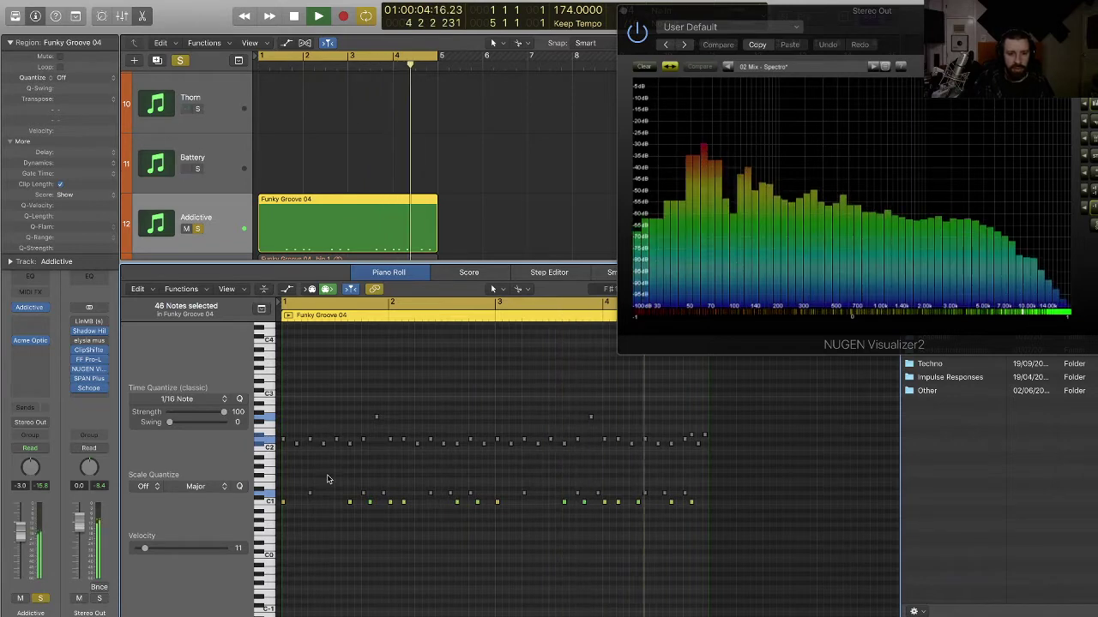
{"action": "key", "text": "space"}
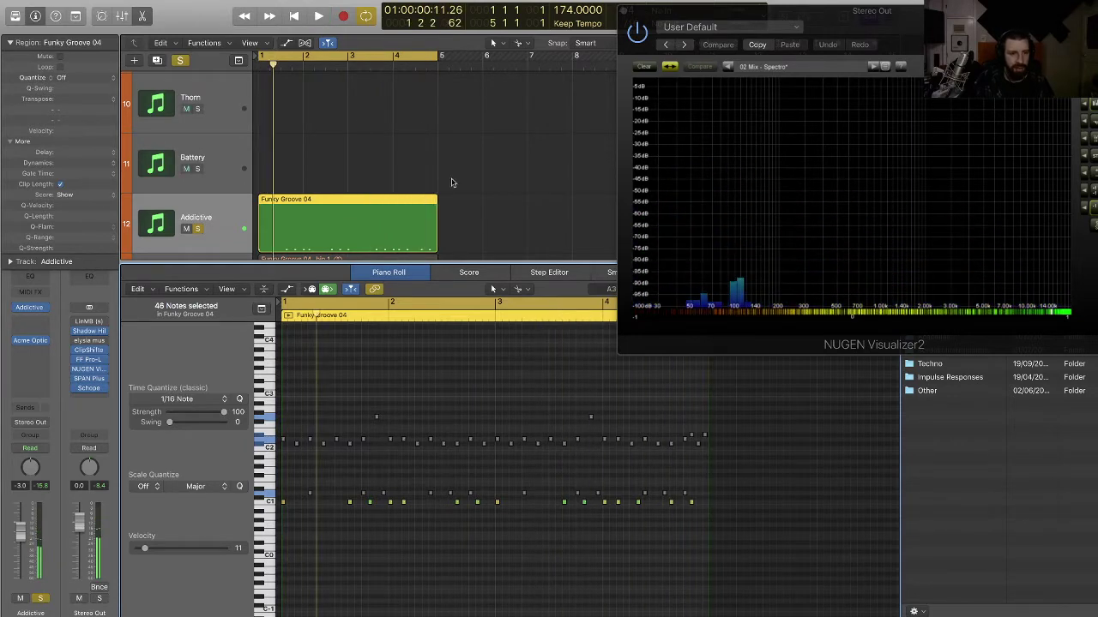
- Bounce the kick-only Funky Groove 04 region in place to a new track named KICK 1
{"action": "left_click", "coordinate": [298, 228]}
{"action": "key", "text": "ctrl+b"}
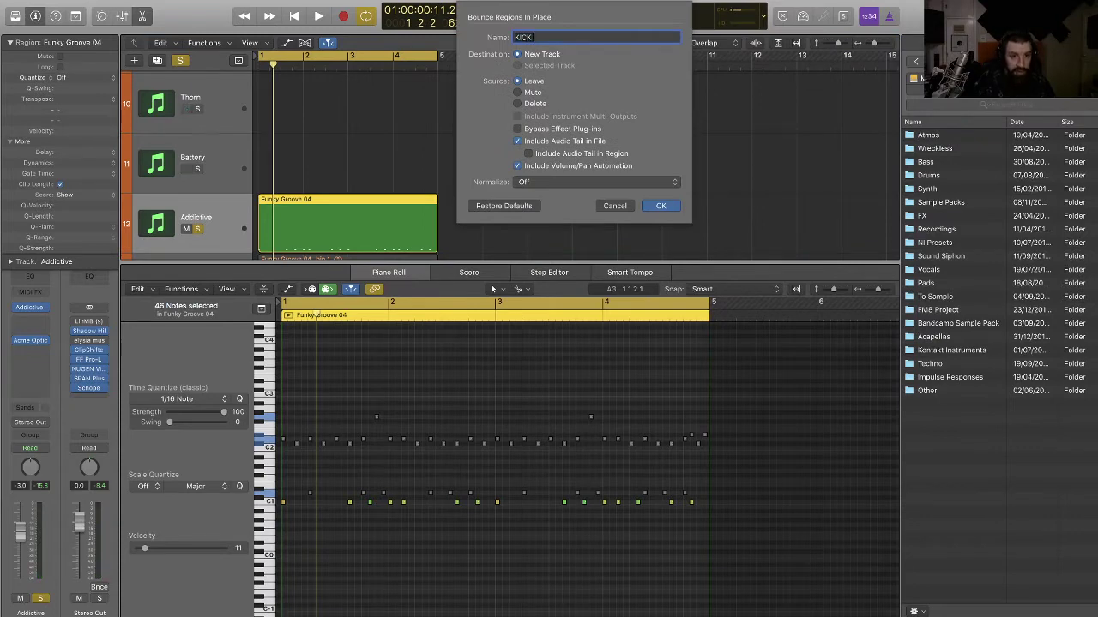
{"action": "type", "text": "KICK 1"}
{"action": "key", "text": "Return"}
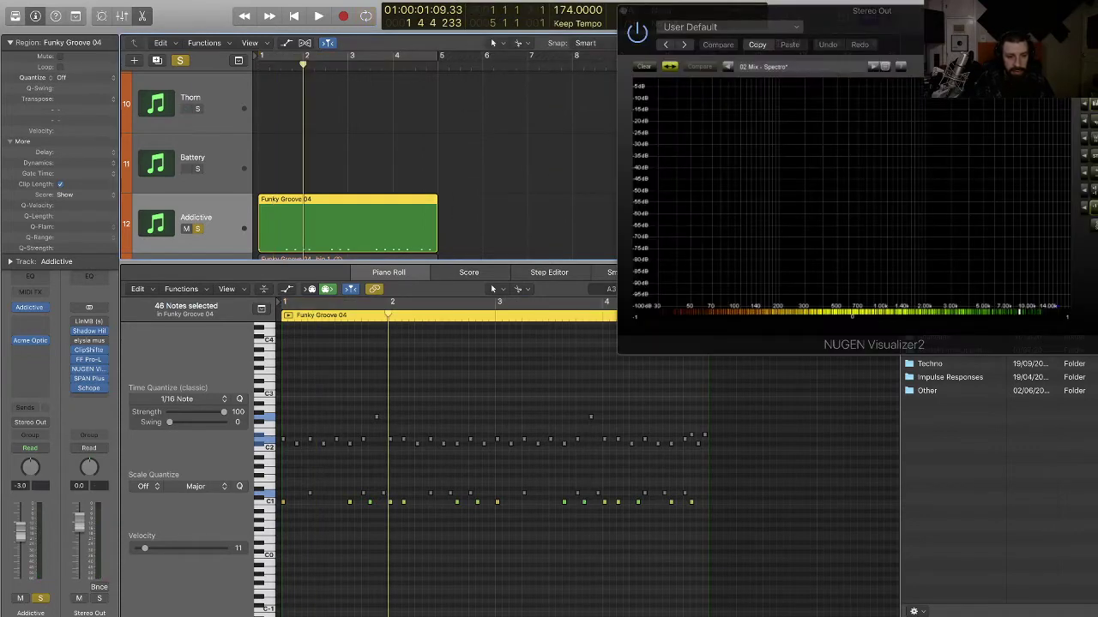
{"action": "key", "text": "space"}
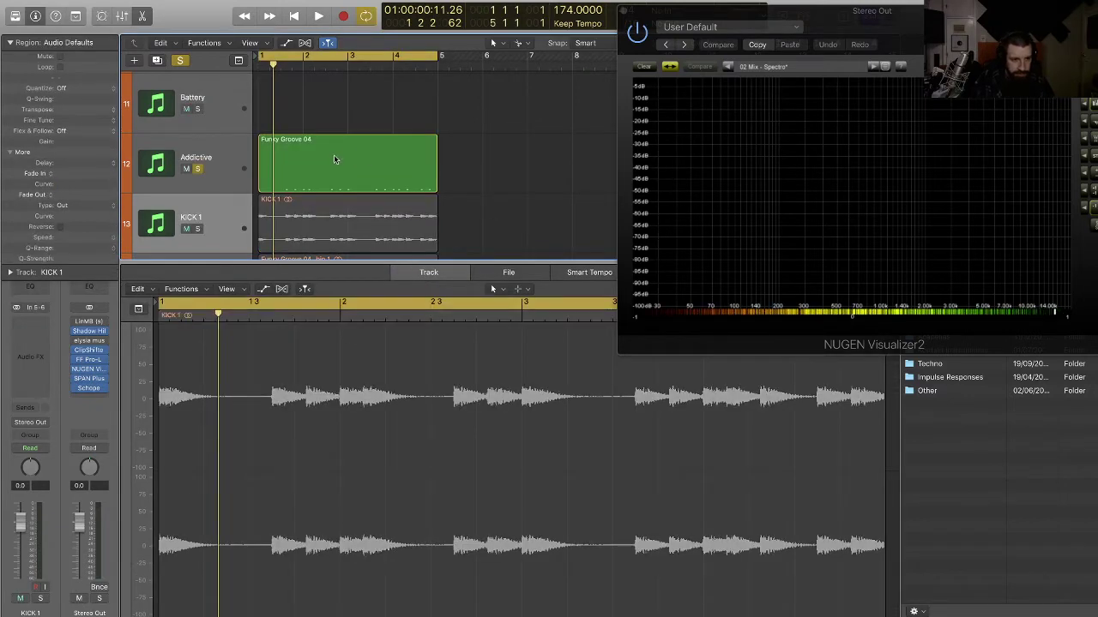
- Mute the kicks and unmute the D1 snare notes in Funky Groove 04, audition them, and bounce the region in place
{"action": "left_click", "coordinate": [335, 159]}
{"action": "left_click_drag", "start_coordinate": [744, 540], "coordinate": [701, 500]}
{"action": "key", "text": "space"}
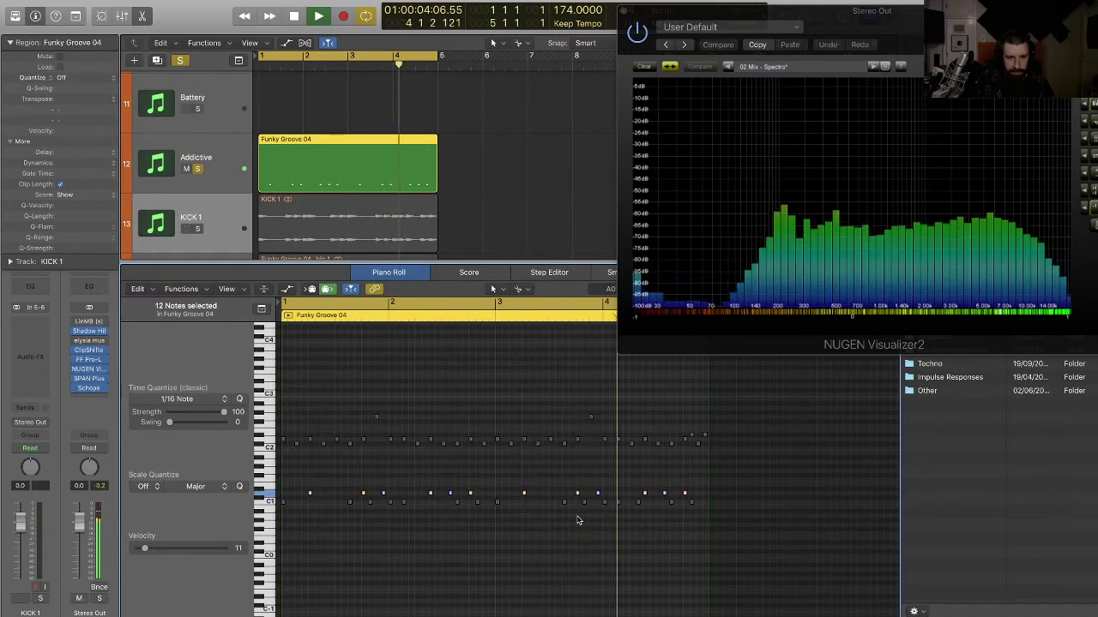
{"action": "key", "text": "space"}
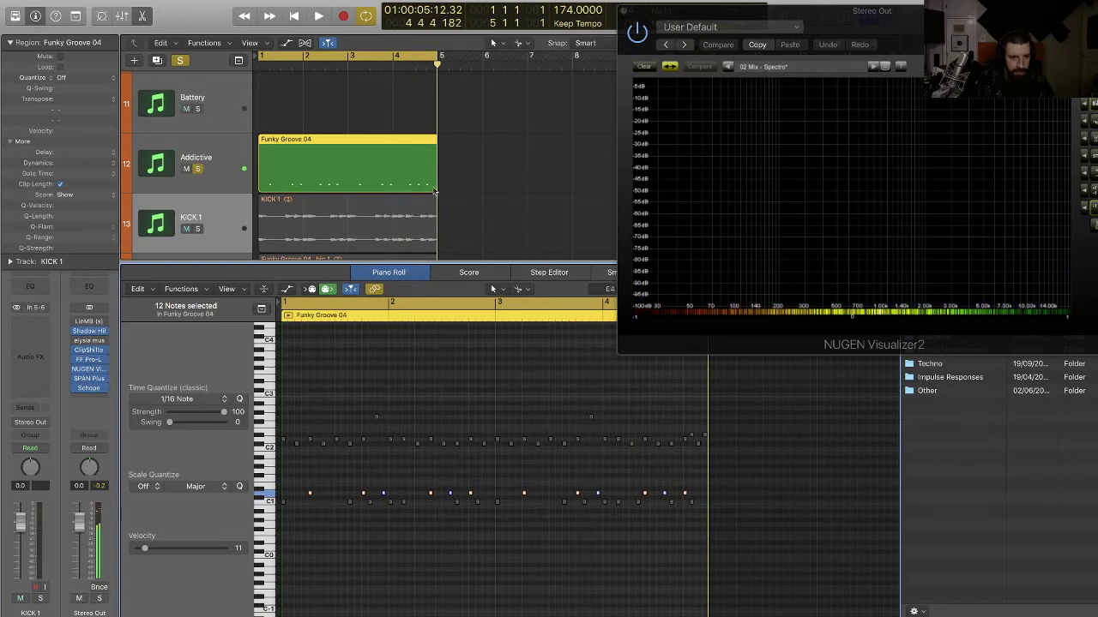
{"action": "left_click_drag", "start_coordinate": [475, 178], "coordinate": [334, 171]}
{"action": "double_click", "coordinate": [334, 174]}
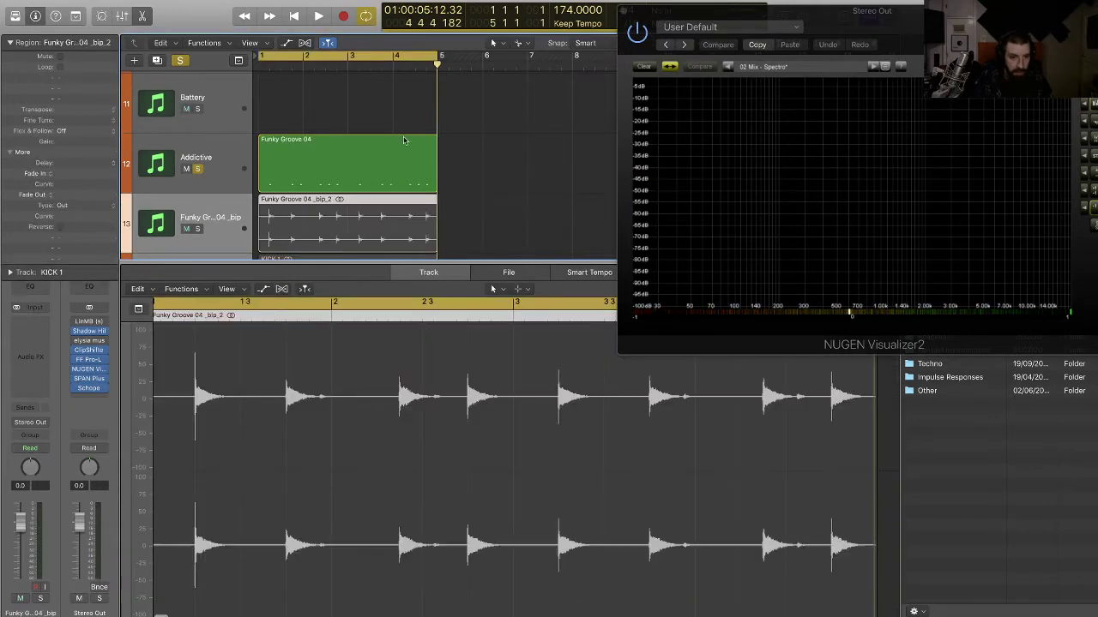
- Copy the snare-only Funky Groove 04 region to bar 5 on the Addictive track
{"action": "left_click", "coordinate": [356, 148]}
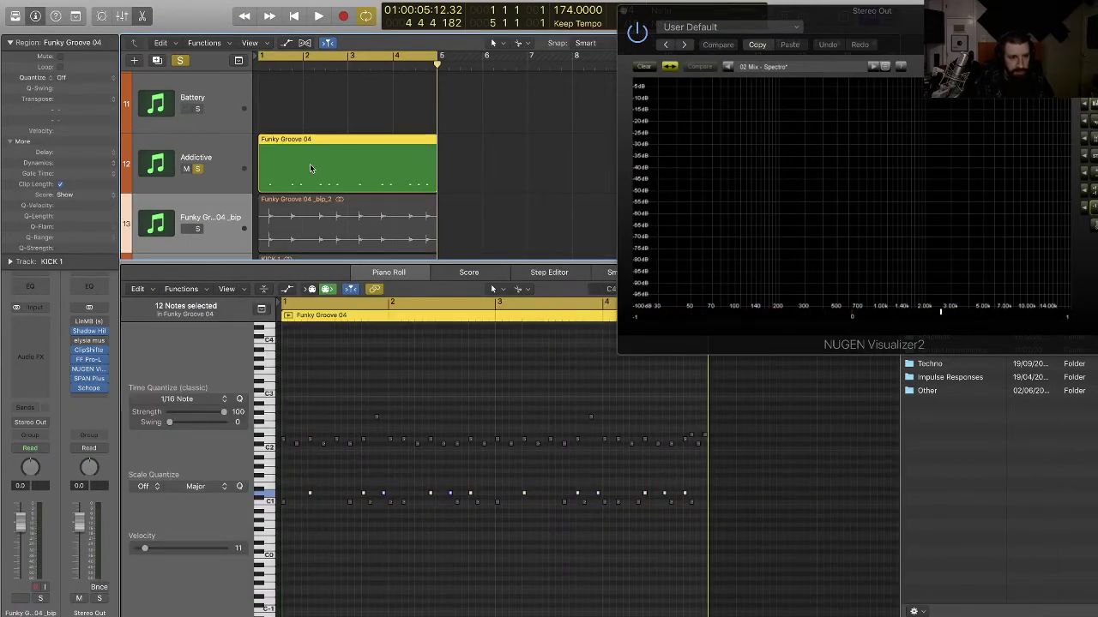
{"action": "left_click_drag", "start_coordinate": [313, 169], "coordinate": [490, 172]}
{"action": "scroll", "coordinate": [435, 224], "scroll_direction": "down", "scroll_amount": 4}
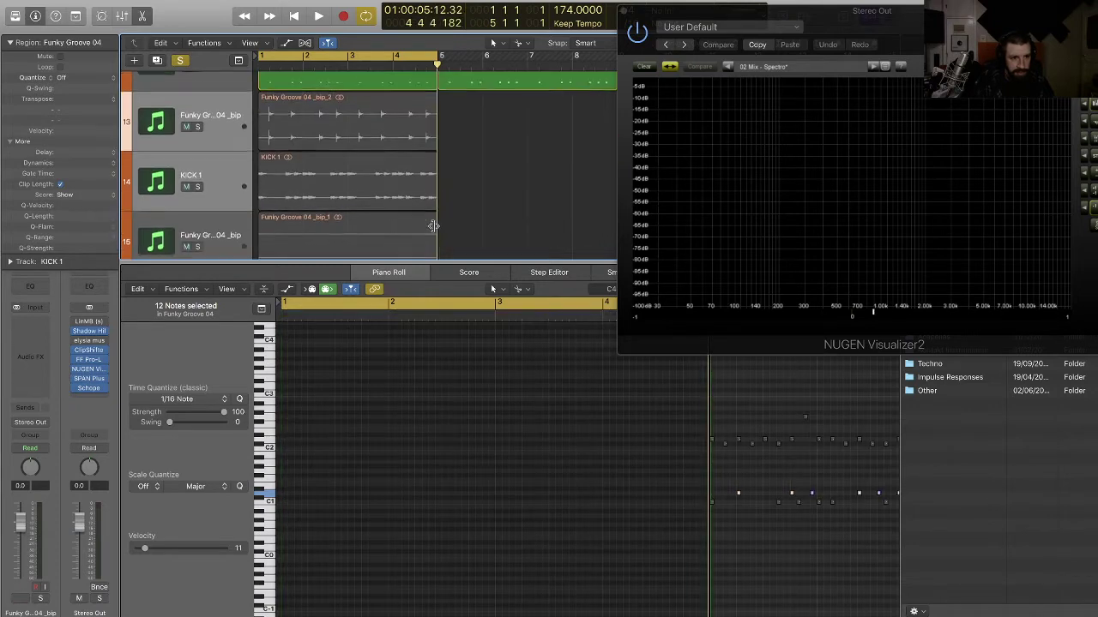
{"action": "scroll", "coordinate": [436, 220], "scroll_direction": "up", "scroll_amount": 3}
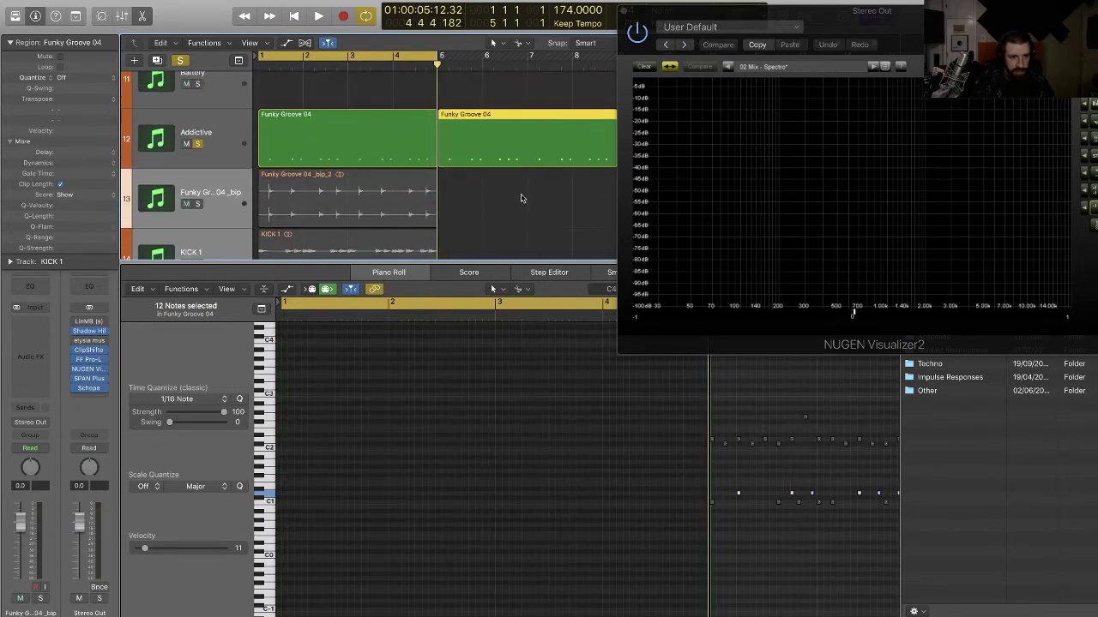
- Select both Funky Groove 04 regions, extend the cycle range to bar 9, and bounce them in place to a new track
{"action": "left_click", "coordinate": [519, 197]}
{"action": "left_click_drag", "start_coordinate": [515, 85], "coordinate": [382, 120]}
{"action": "scroll", "coordinate": [481, 75], "scroll_direction": "right", "scroll_amount": 3}
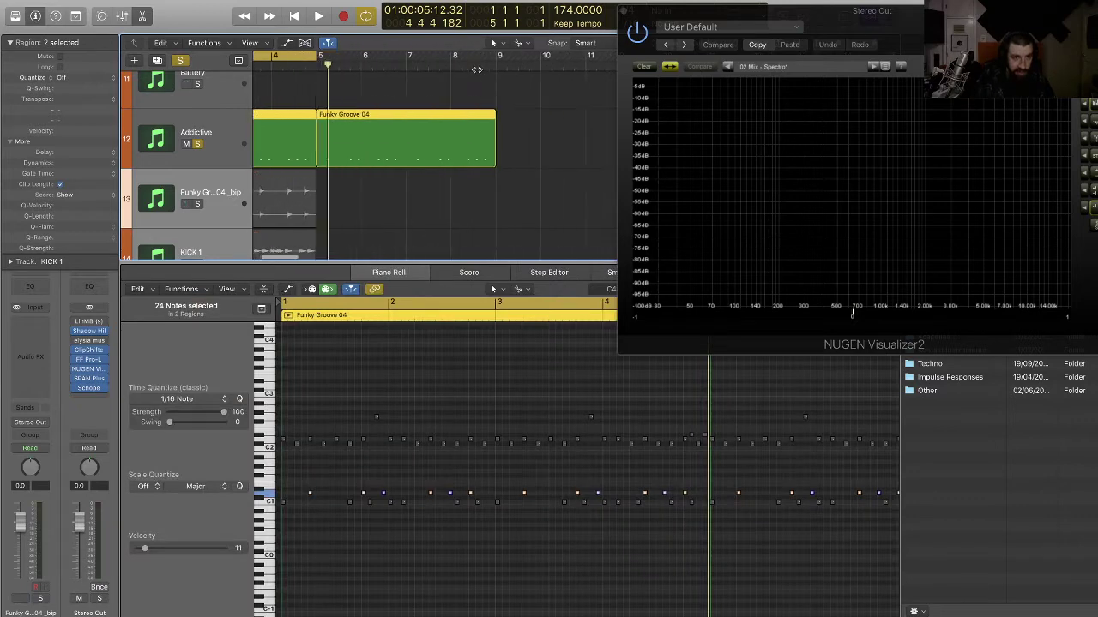
{"action": "left_click_drag", "start_coordinate": [317, 57], "coordinate": [353, 138]}
{"action": "scroll", "coordinate": [493, 90], "scroll_direction": "left", "scroll_amount": 3}
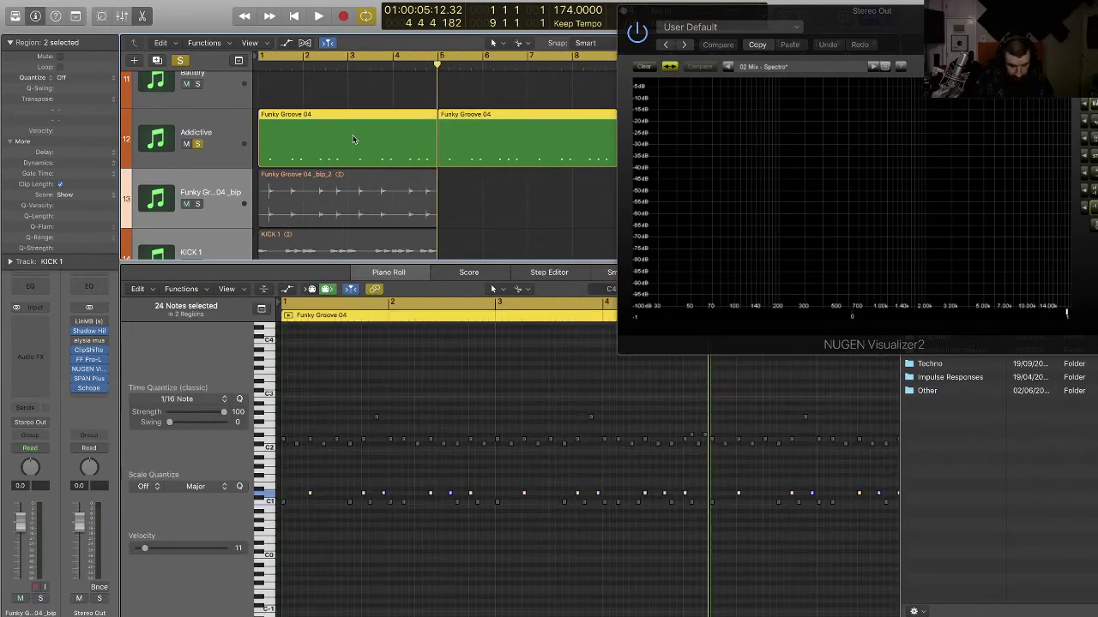
{"action": "key", "text": "ctrl+b"}
{"action": "key", "text": "Return"}
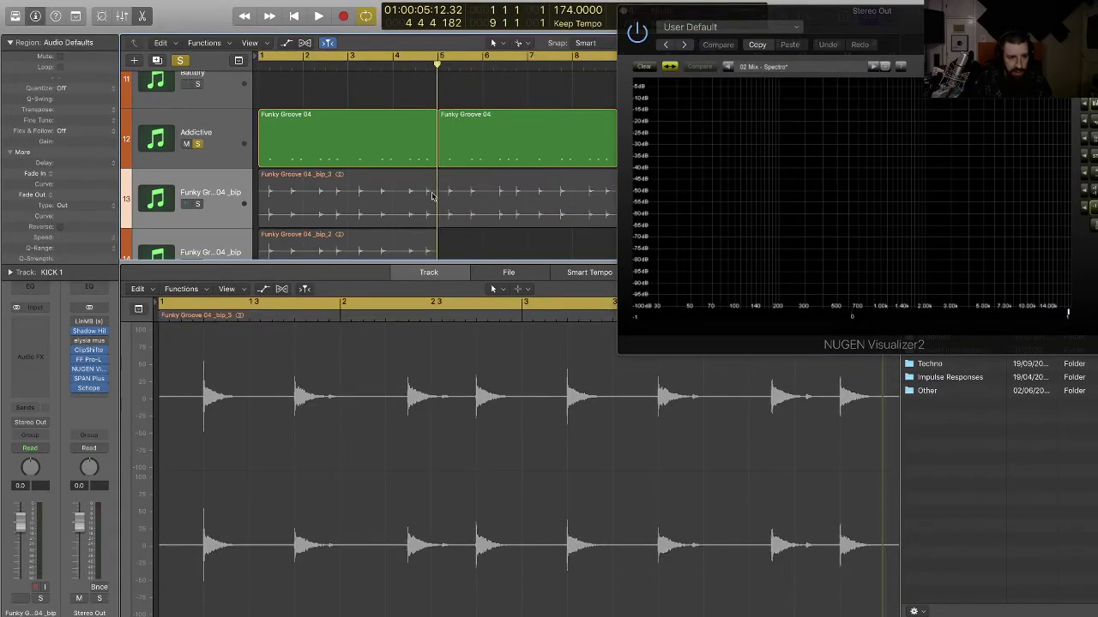
- Split the bounced snare region at bar 5, delete its first half, and move the second half to bar 1
{"action": "key", "text": "space"}
{"action": "left_click", "coordinate": [438, 202]}
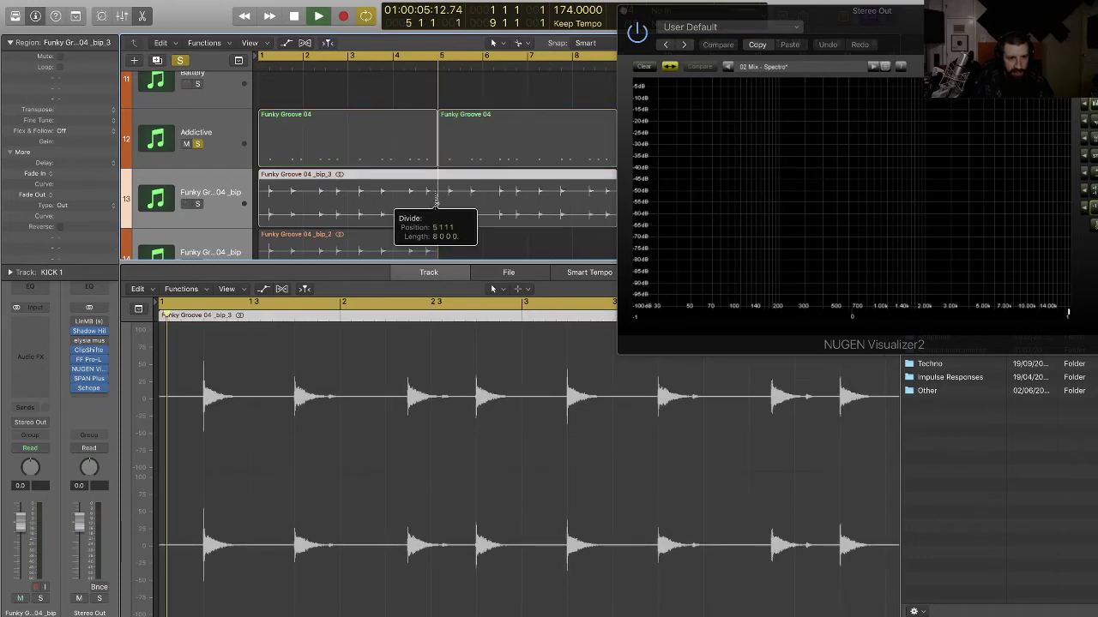
{"action": "left_click", "coordinate": [383, 198]}
{"action": "key", "text": "BackSpace"}
{"action": "left_click_drag", "start_coordinate": [481, 199], "coordinate": [304, 203]}
- Delete the earlier Funky Groove 04 _bip_2 snare bounce with its empty track, and rename the remaining snare bounce SNARE
{"action": "left_click", "coordinate": [304, 196]}
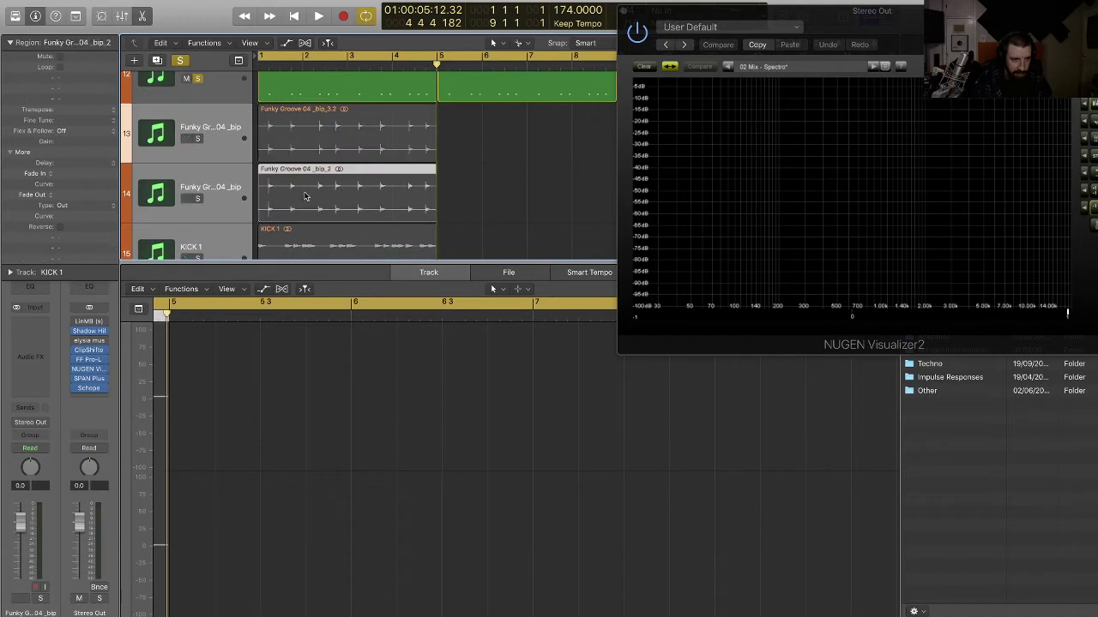
{"action": "key", "text": "Delete"}
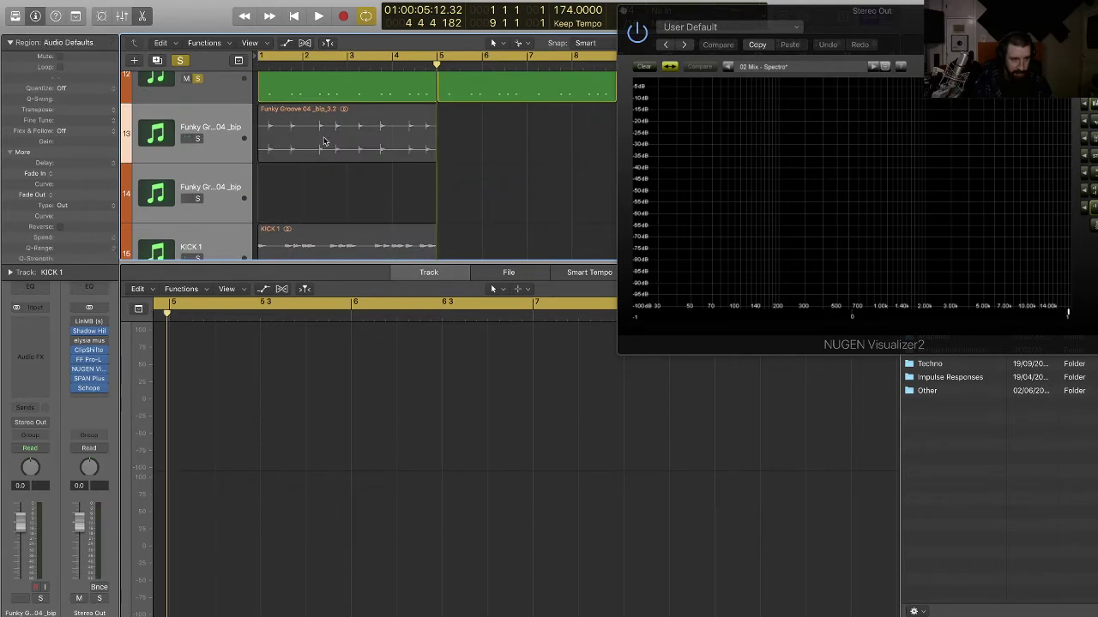
{"action": "scroll", "coordinate": [339, 187], "scroll_direction": "up", "scroll_amount": 2}
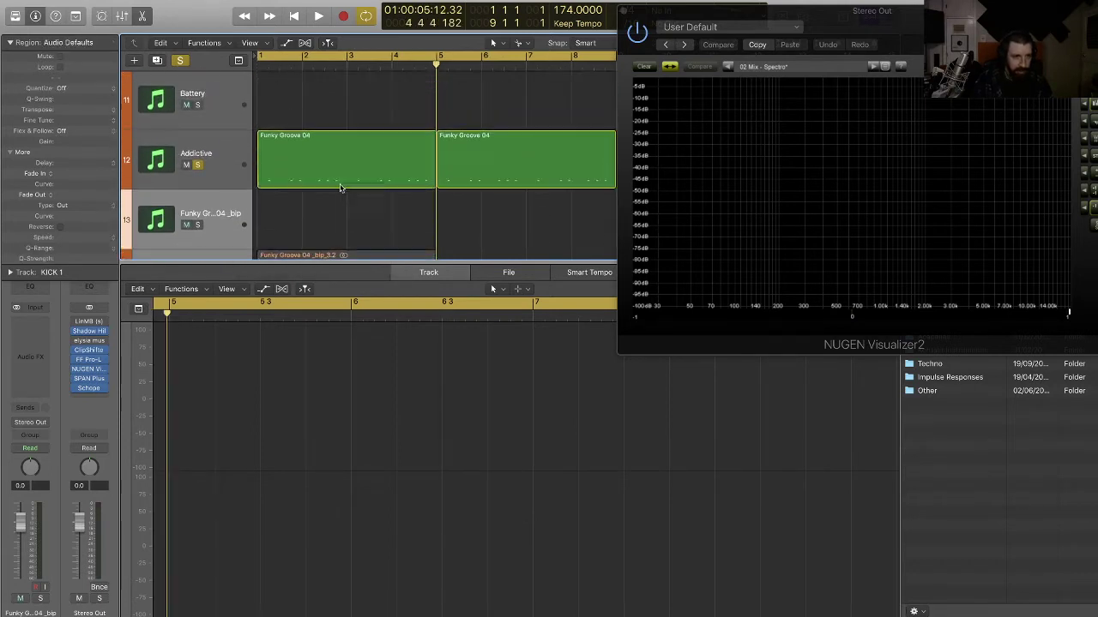
{"action": "key", "text": "super+BackSpace"}
{"action": "scroll", "coordinate": [335, 212], "scroll_direction": "down", "scroll_amount": 2}
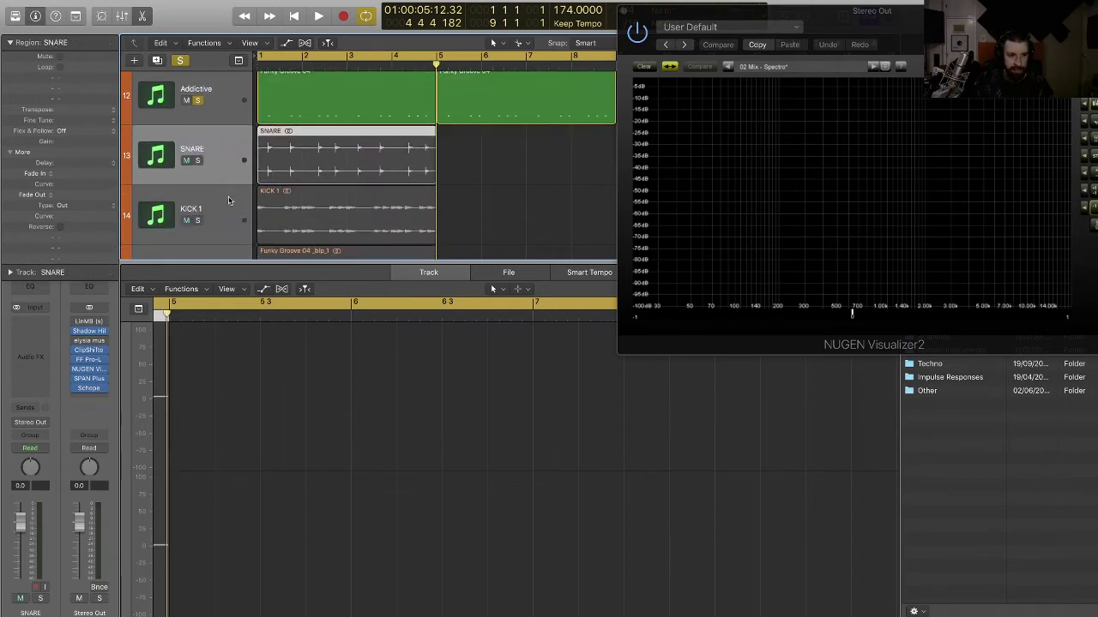
- Delete the KICK 1 audio region and unsolo the Addictive track
{"action": "left_click", "coordinate": [285, 214]}
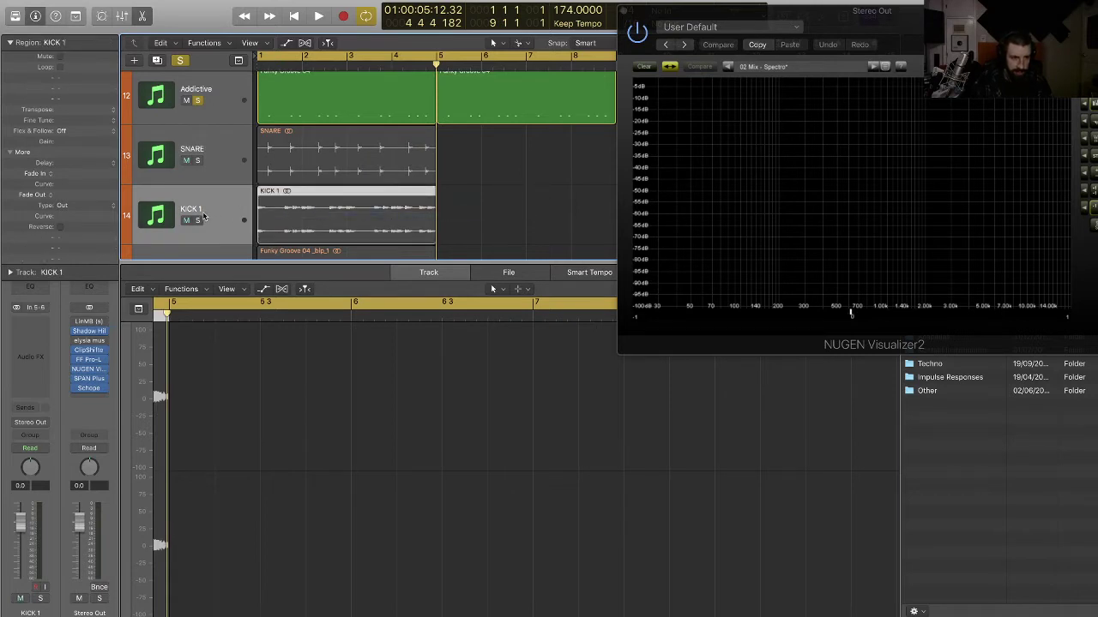
{"action": "key", "text": "BackSpace"}
{"action": "scroll", "coordinate": [254, 131], "scroll_direction": "up", "scroll_amount": 3}
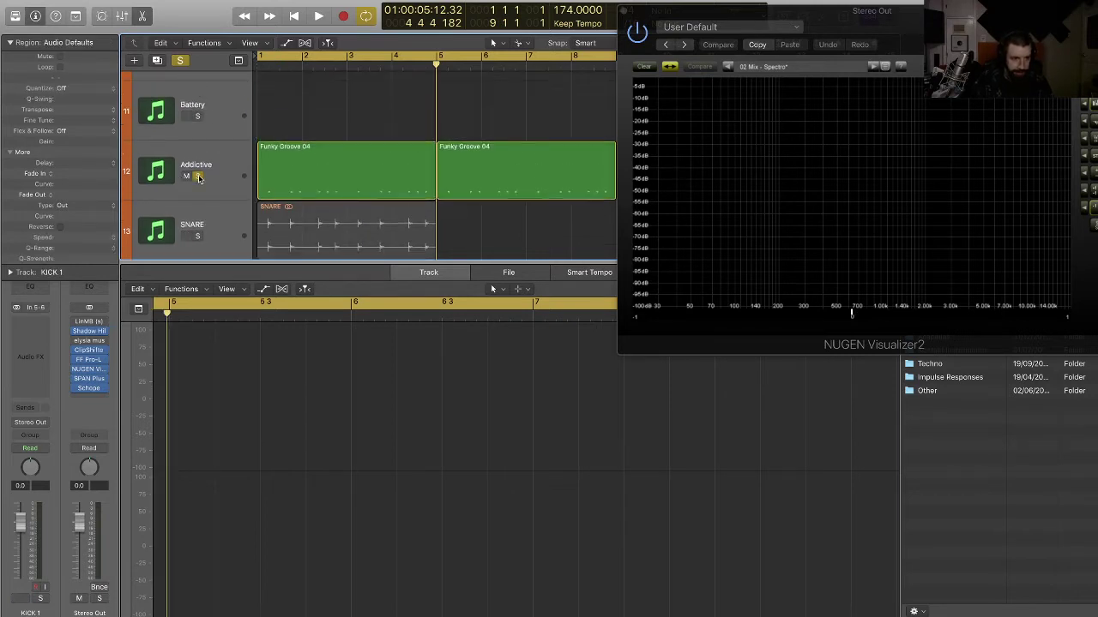
{"action": "left_click", "coordinate": [199, 177]}
- Open both Funky Groove 04 regions together for note editing and leave only their C1 kick notes unmuted
{"action": "left_click_drag", "start_coordinate": [512, 120], "coordinate": [358, 166]}
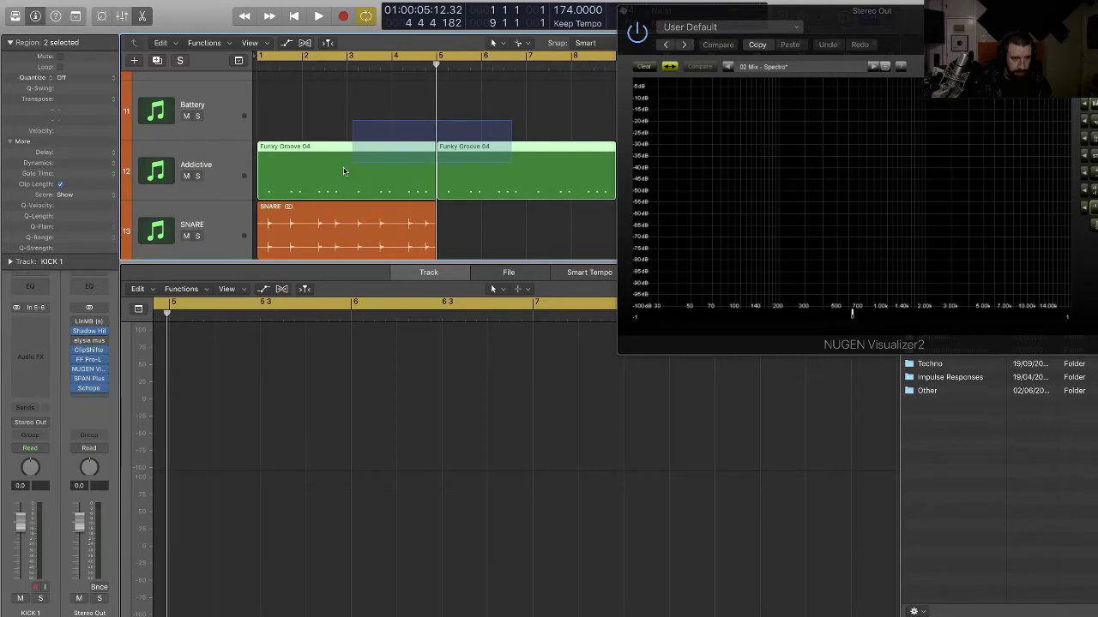
{"action": "key", "text": "e"}
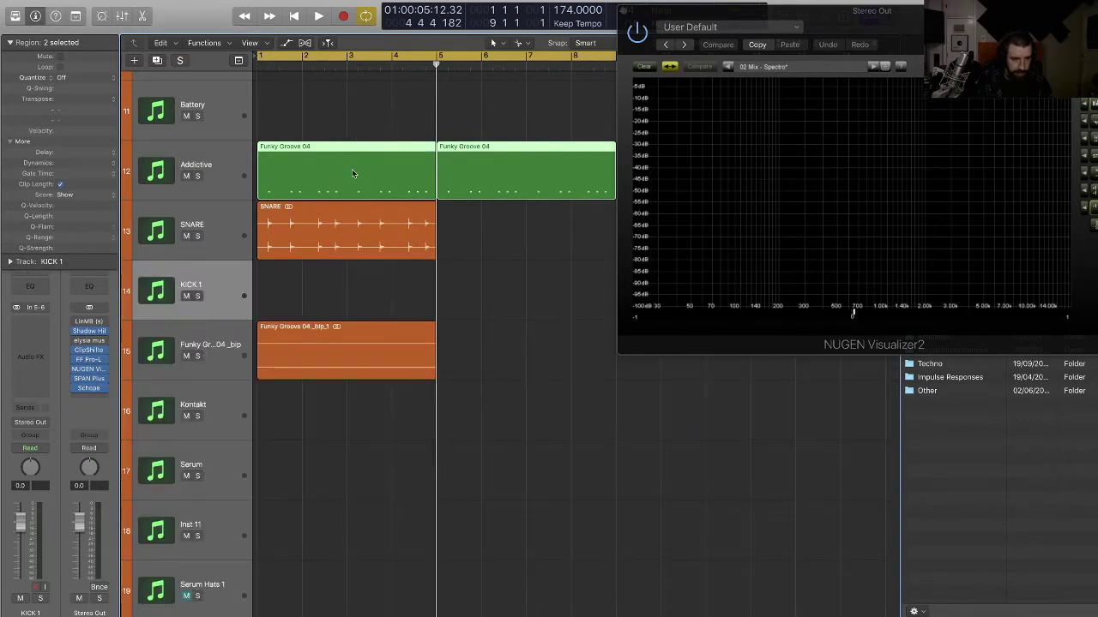
{"action": "key", "text": "e"}
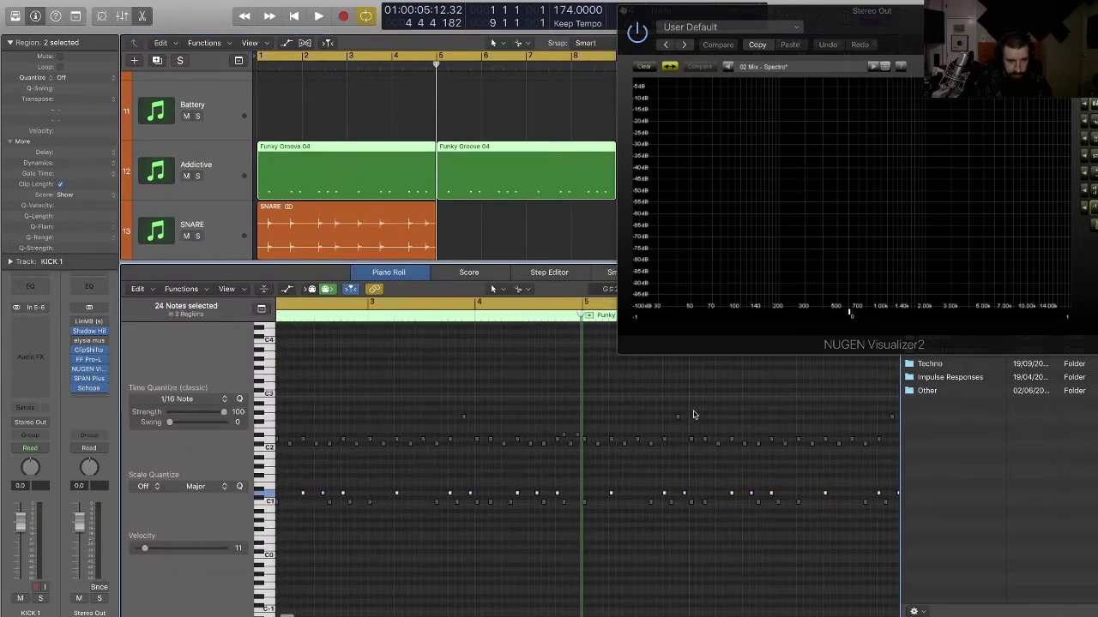
{"action": "key", "text": "super+Left"}
{"action": "left_click_drag", "start_coordinate": [803, 383], "coordinate": [203, 495]}
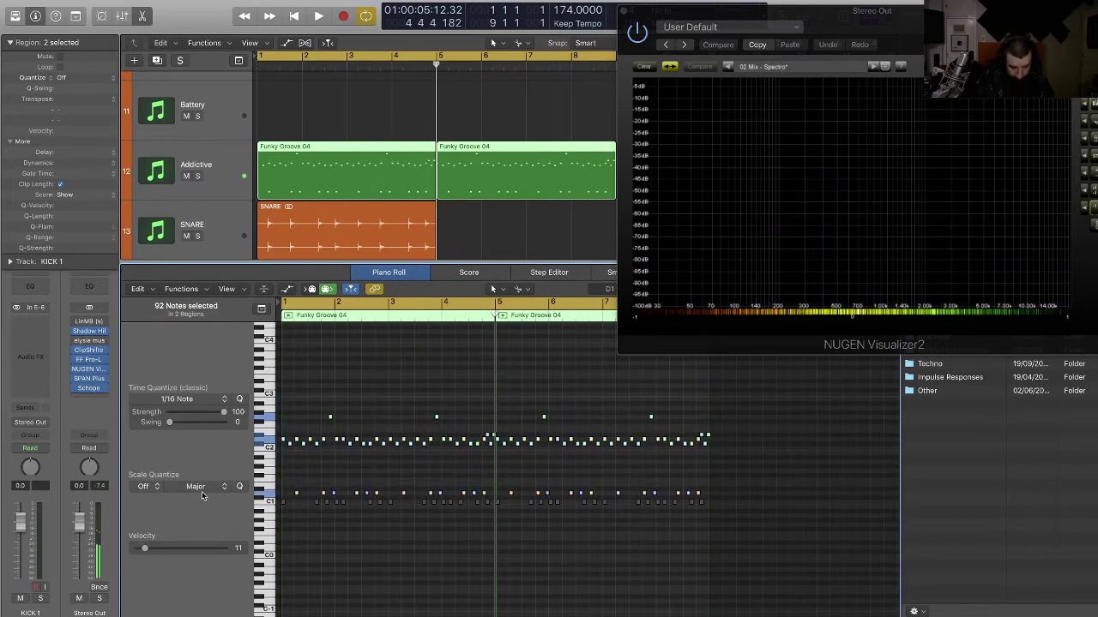
{"action": "left_click", "coordinate": [606, 578]}
{"action": "left_click_drag", "start_coordinate": [829, 554], "coordinate": [269, 505]}
- Bounce both kick-only Funky Groove 04 regions in place to a new track named KICK
{"action": "key", "text": "Return"}
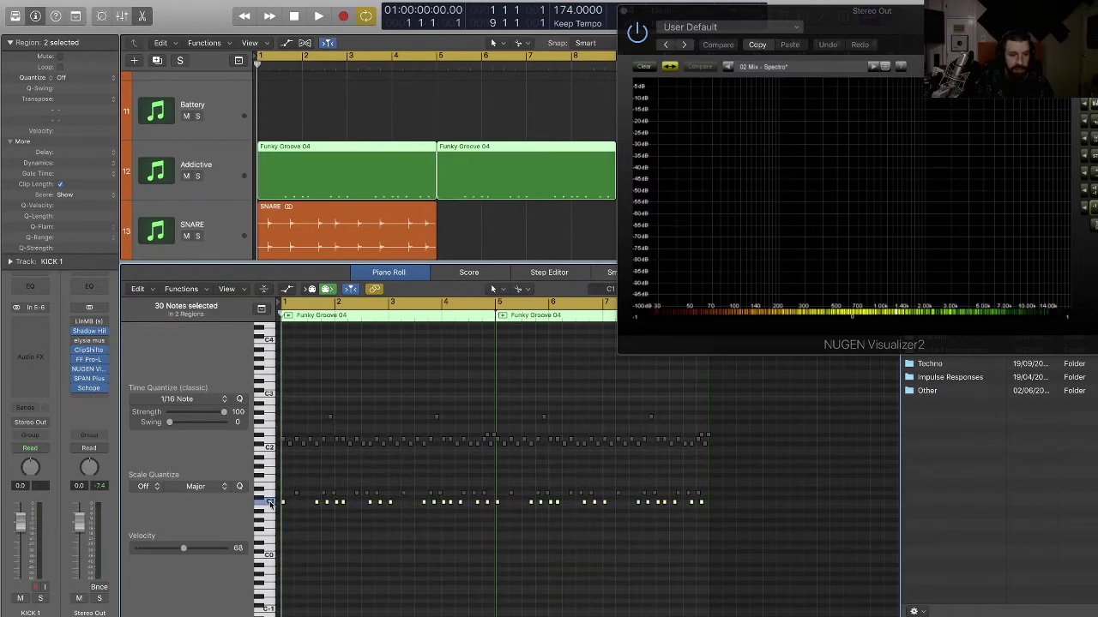
{"action": "key", "text": "e"}
{"action": "left_click", "coordinate": [493, 309]}
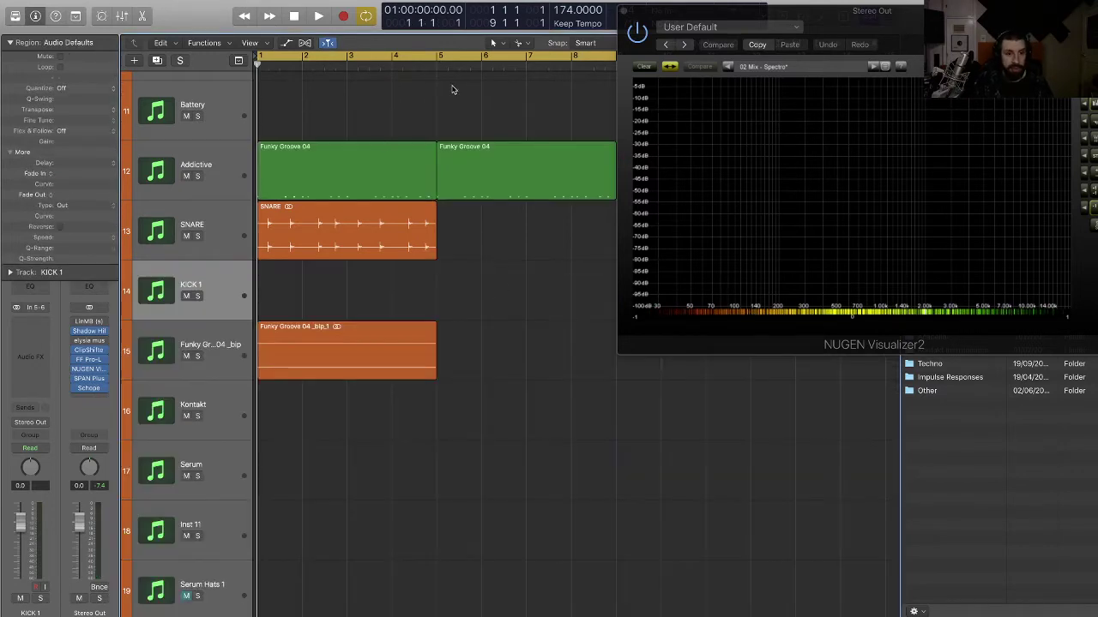
{"action": "left_click_drag", "start_coordinate": [485, 112], "coordinate": [316, 162]}
{"action": "key", "text": "ctrl+b"}
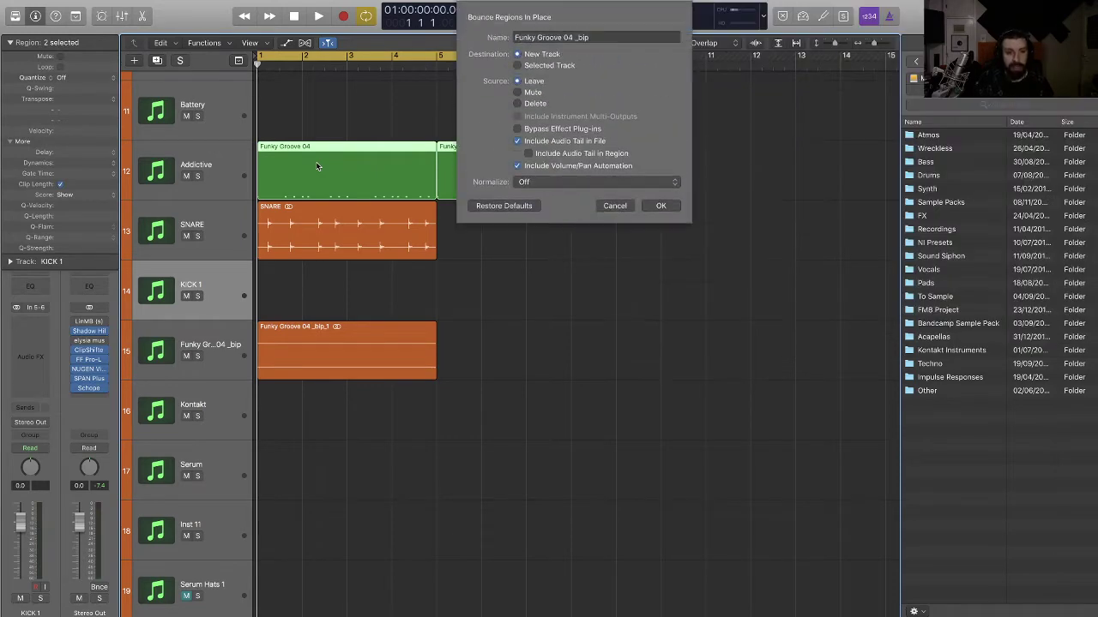
{"action": "key", "text": "Return"}
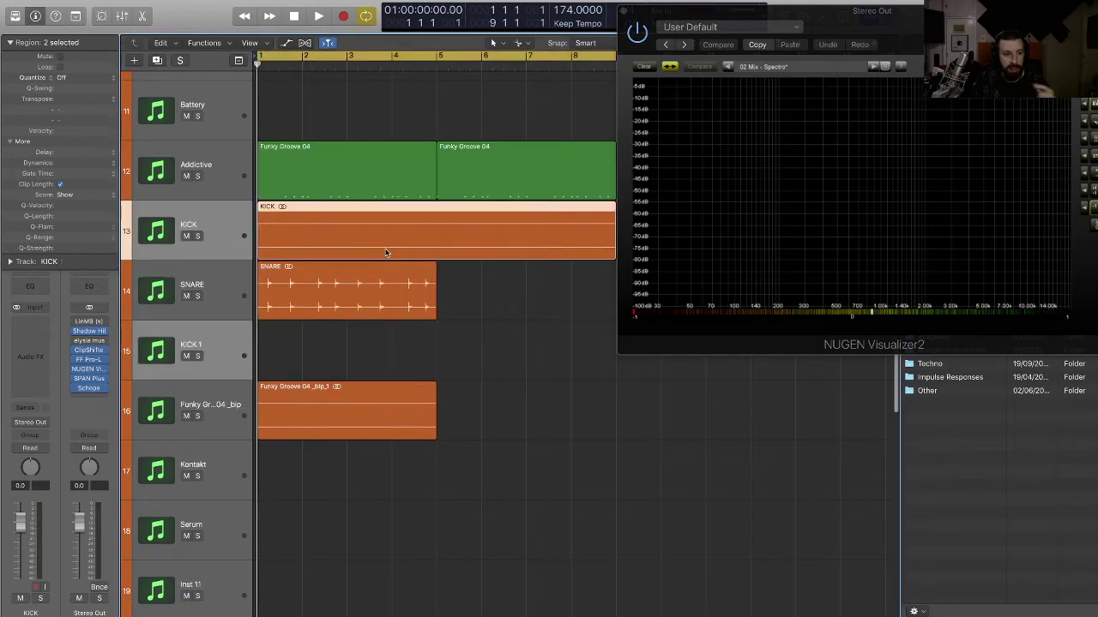
- Split the bounced KICK region at bar 5, delete its first half, and move the second half to bar 1
{"action": "left_click", "coordinate": [484, 298]}
{"action": "left_click_drag", "start_coordinate": [430, 230], "coordinate": [202, 238]}
{"action": "left_click", "coordinate": [397, 233]}
{"action": "key", "text": "BackSpace"}
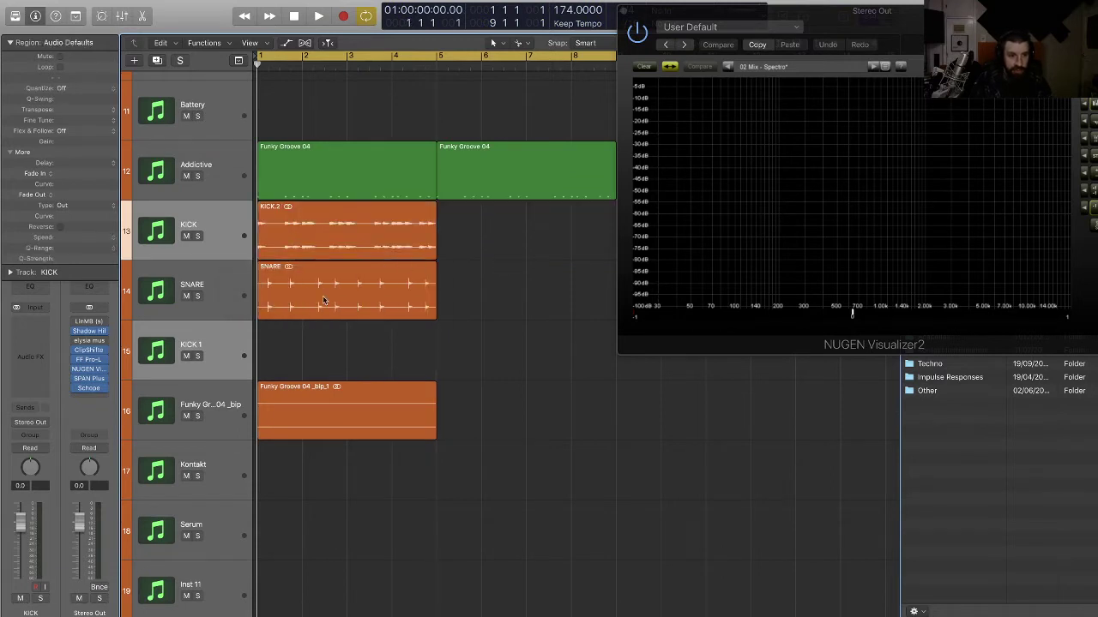
- Delete the empty KICK 1 track
{"action": "left_click", "coordinate": [215, 239]}
{"action": "left_click", "coordinate": [213, 344]}
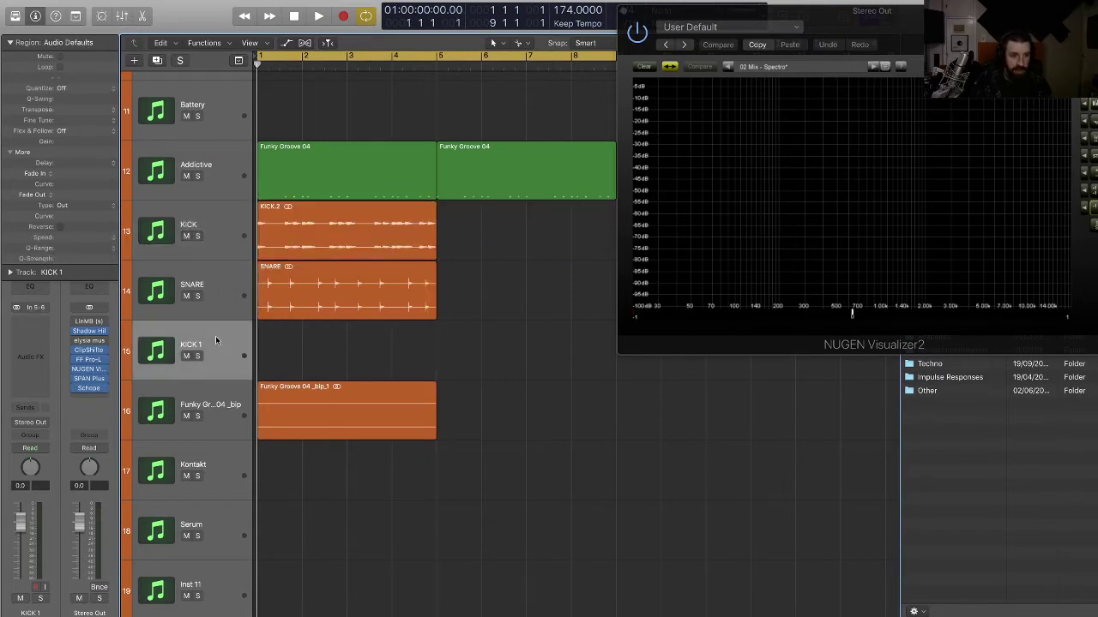
{"action": "key", "text": "Delete"}
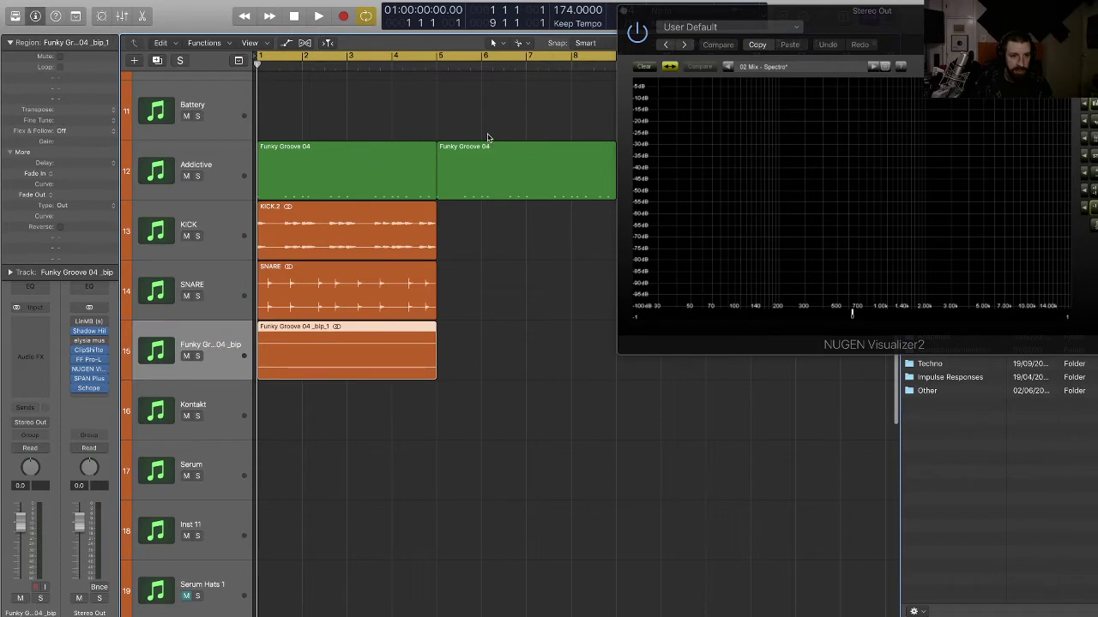
- Mute the C1 kicks and unmute the hat and cymbal notes in both Funky Groove 04 regions, and audition them
{"action": "left_click_drag", "start_coordinate": [487, 137], "coordinate": [370, 178]}
{"action": "double_click", "coordinate": [369, 179]}
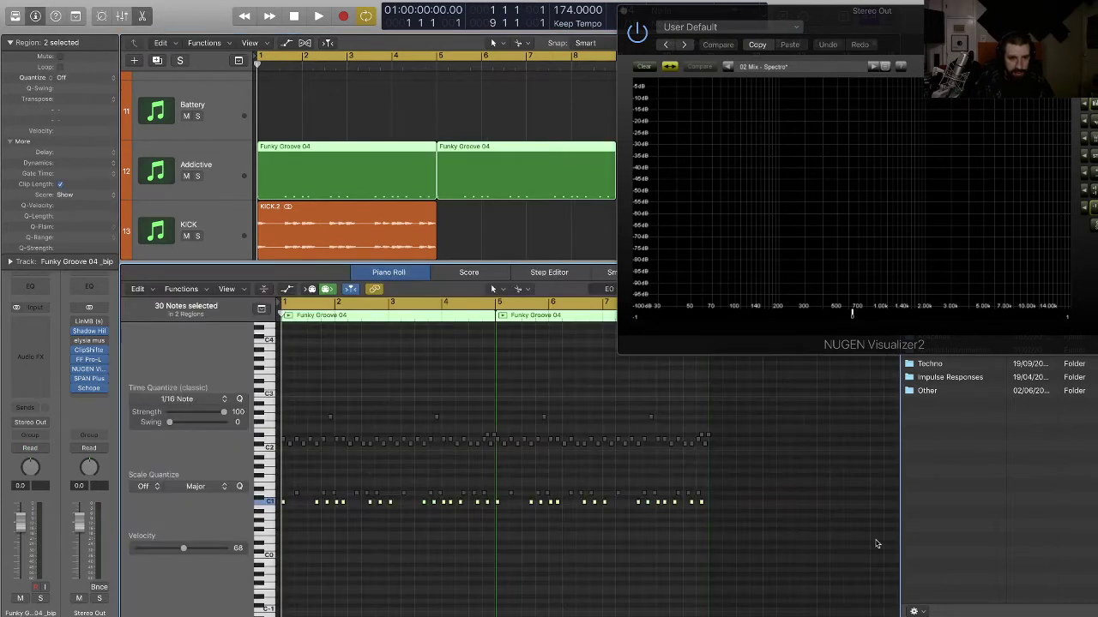
{"action": "left_click_drag", "start_coordinate": [827, 547], "coordinate": [280, 506]}
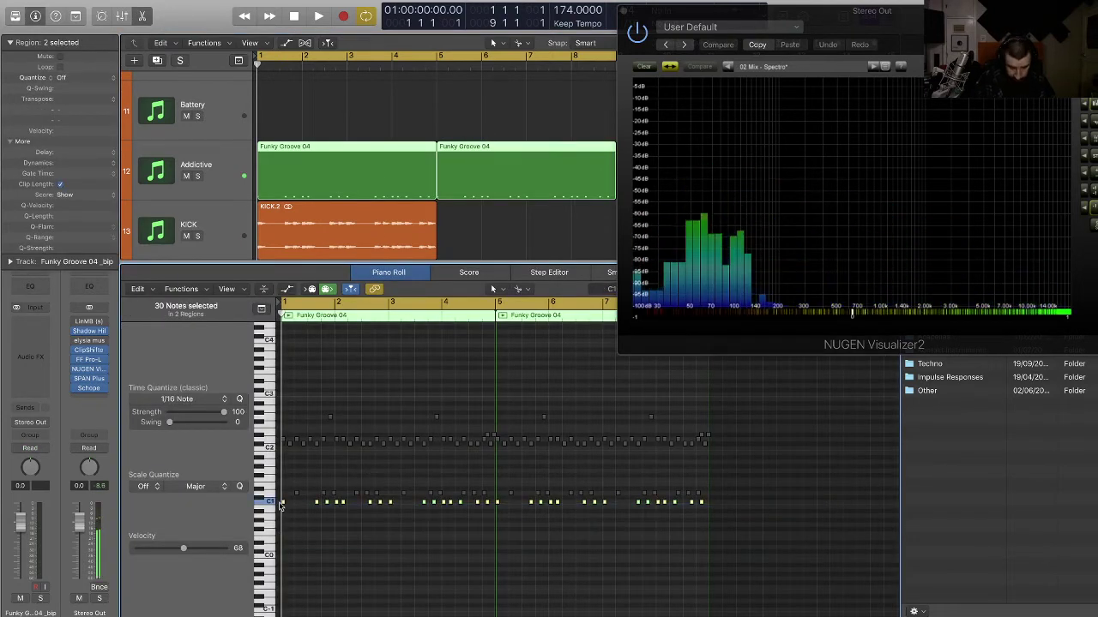
{"action": "left_click_drag", "start_coordinate": [734, 403], "coordinate": [304, 452]}
{"action": "key", "text": "space"}
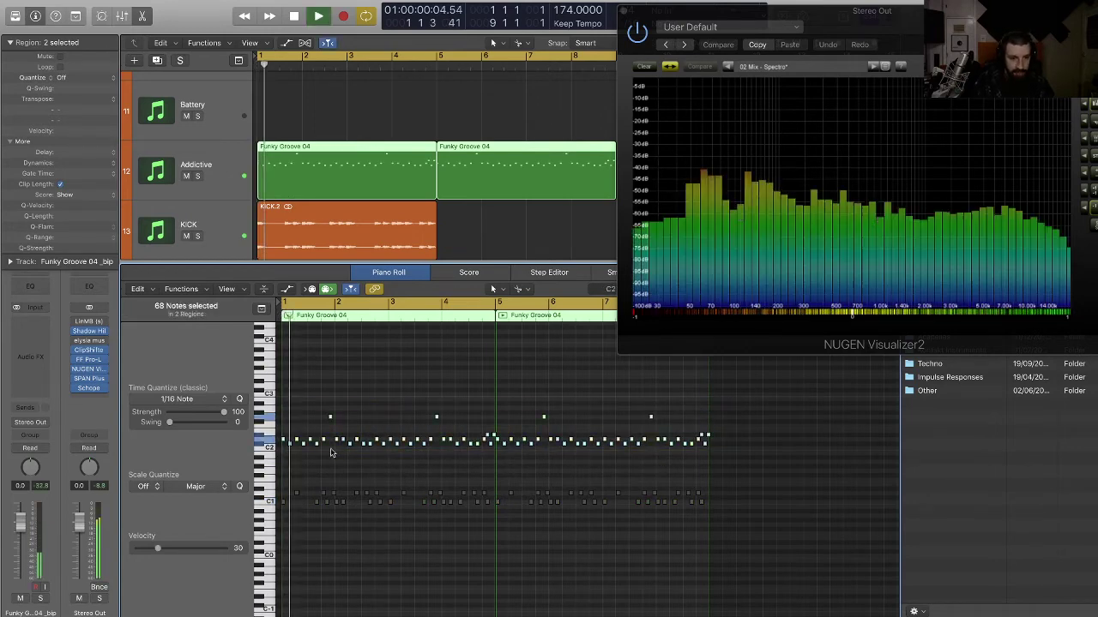
- Bounce both hat-and-cymbal Funky Groove 04 regions in place to a new track
{"action": "key", "text": "e"}
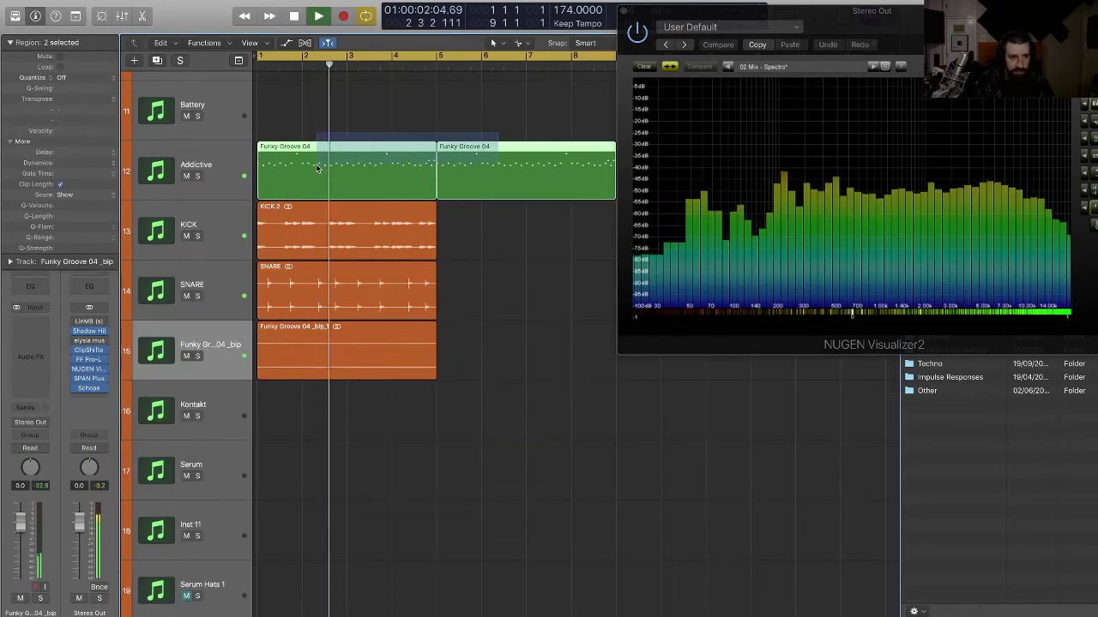
{"action": "left_click_drag", "start_coordinate": [317, 166], "coordinate": [317, 167]}
{"action": "key", "text": "ctrl+b"}
{"action": "key", "text": "Return"}
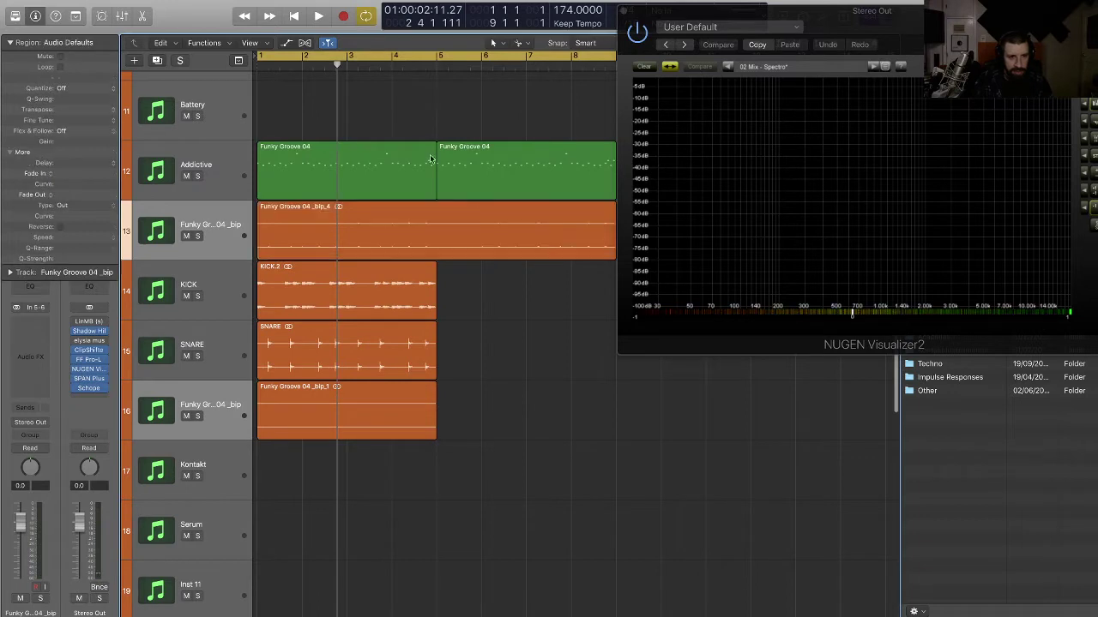
- Split the bounced hat region at bar 5, delete its first half, and move the second half to bar 1
{"action": "left_click", "coordinate": [437, 235], "text": "super"}
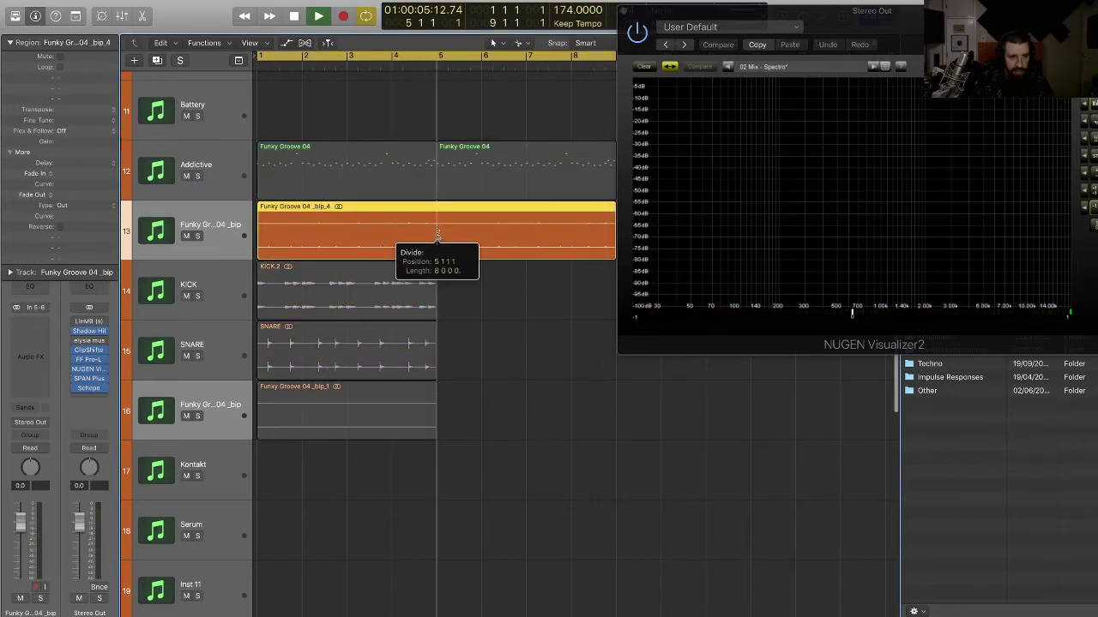
{"action": "key", "text": "BackSpace"}
{"action": "left_click_drag", "start_coordinate": [470, 235], "coordinate": [290, 235]}
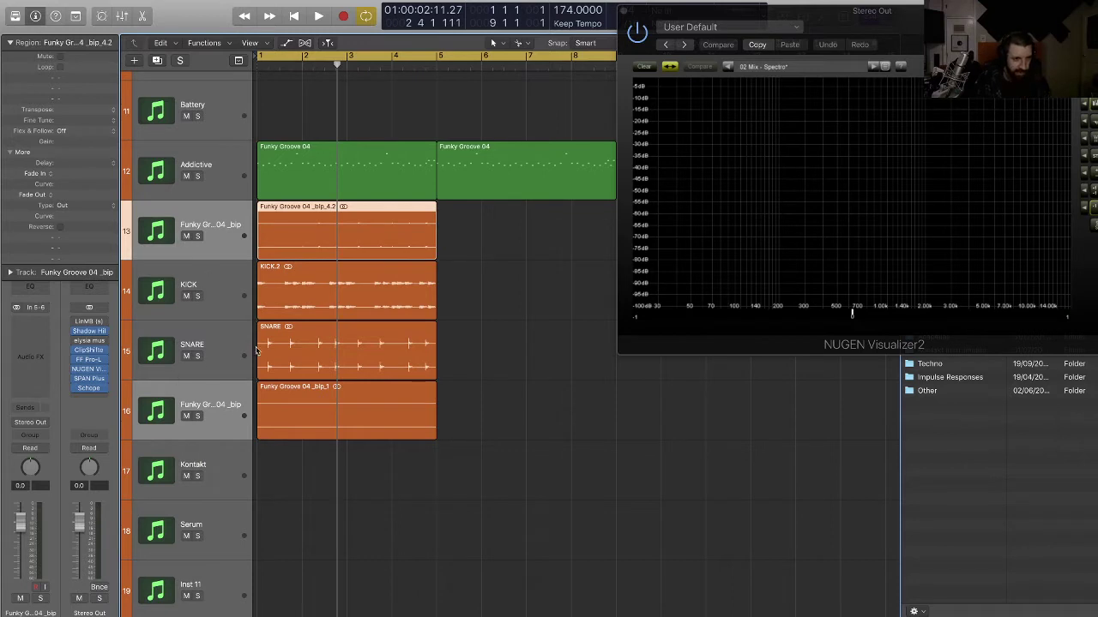
- Mute the bounced hat, KICK and SNARE tracks, and unmute all notes in both Funky Groove 04 regions for playback
{"action": "left_click", "coordinate": [218, 348]}
{"action": "left_click_drag", "start_coordinate": [186, 357], "coordinate": [190, 235]}
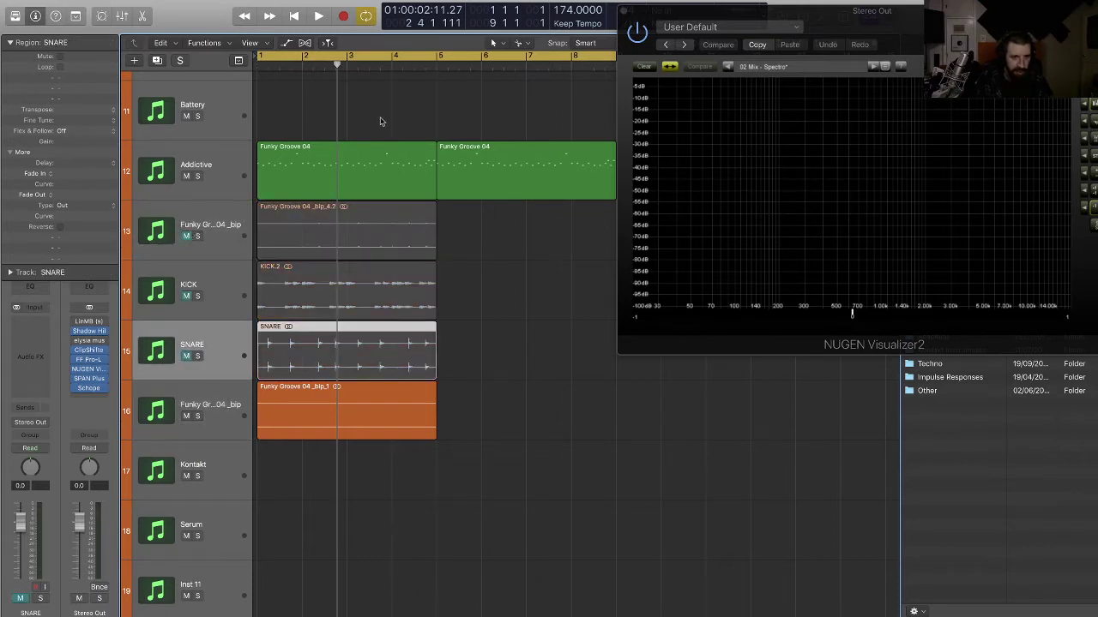
{"action": "left_click_drag", "start_coordinate": [490, 118], "coordinate": [393, 156]}
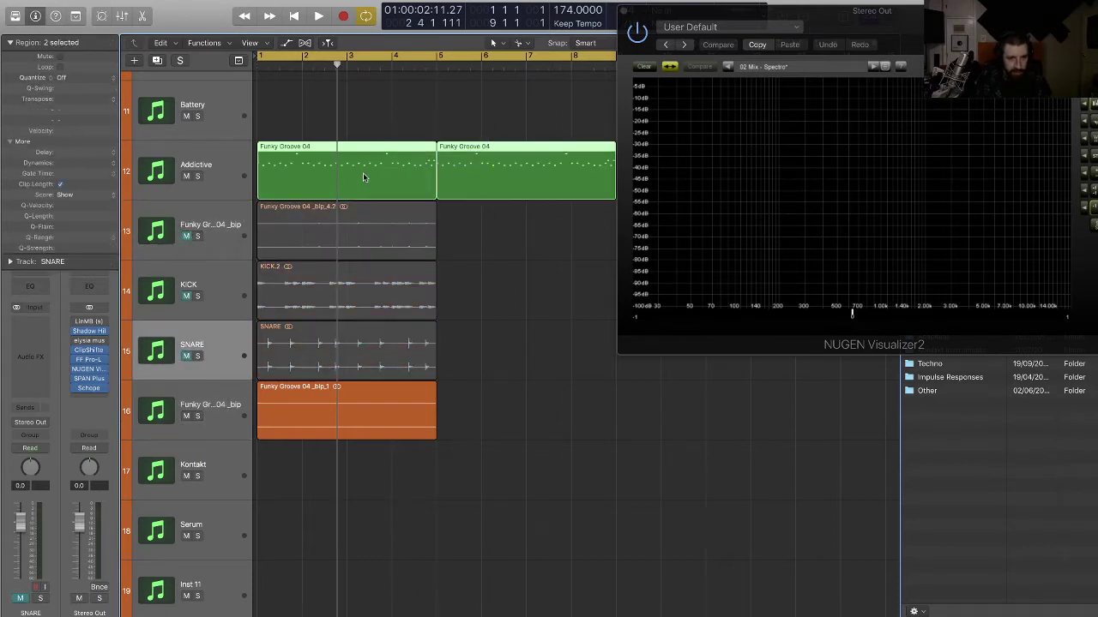
{"action": "double_click", "coordinate": [363, 172]}
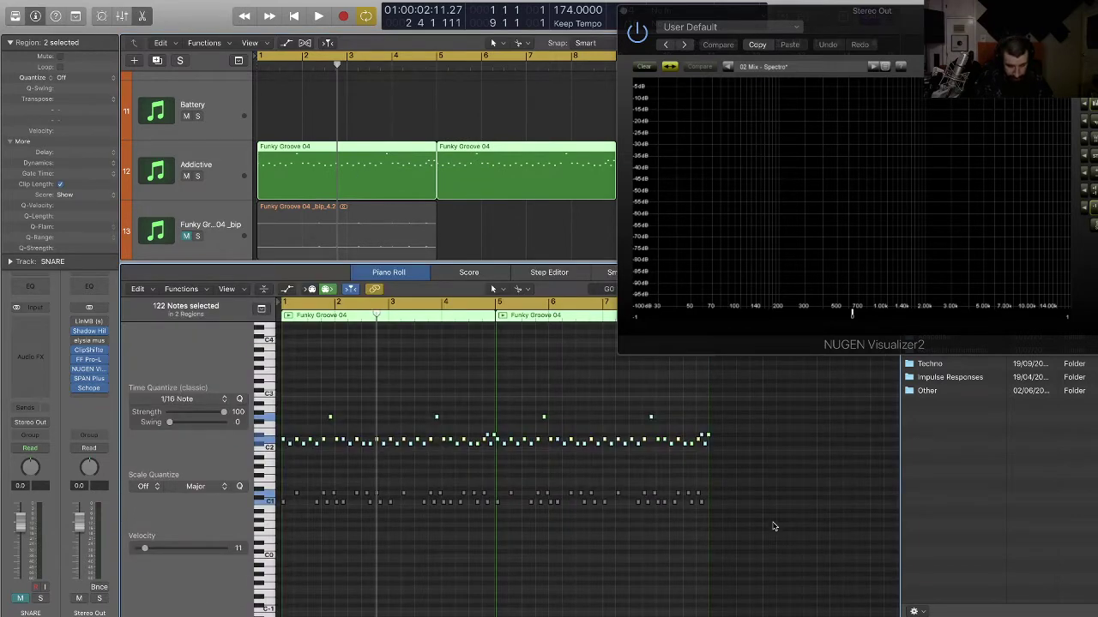
{"action": "key", "text": "space"}
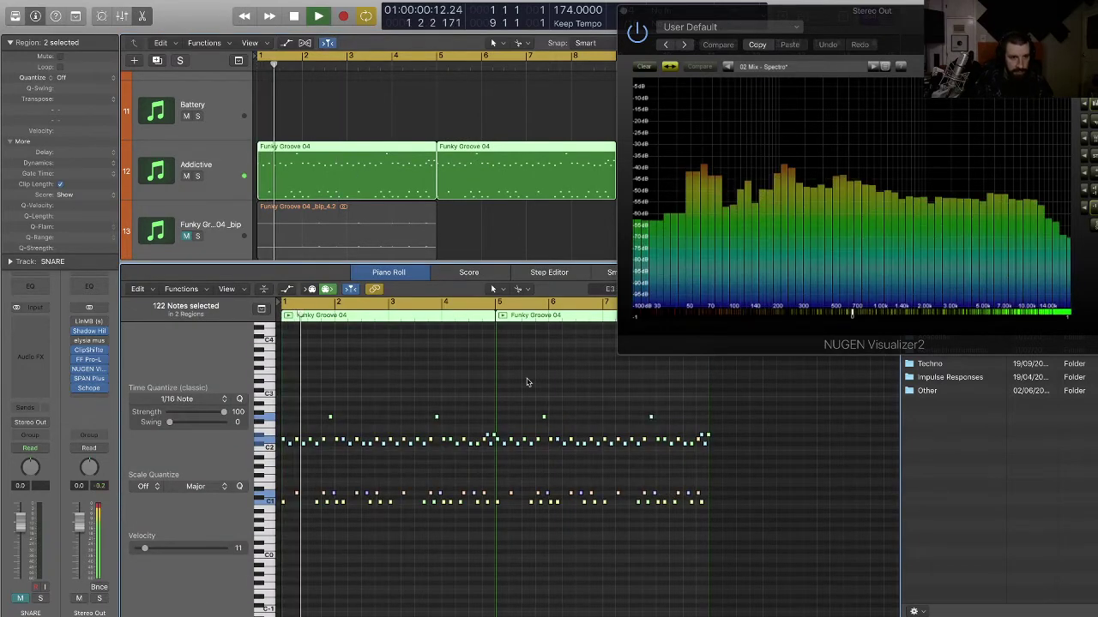
- Bounce both Funky Groove 04 regions in place with the full kit playing to a new track
{"action": "key", "text": "e"}
{"action": "left_click_drag", "start_coordinate": [513, 121], "coordinate": [372, 166]}
{"action": "key", "text": "space"}
{"action": "key", "text": "ctrl+b"}
{"action": "key", "text": "Return"}
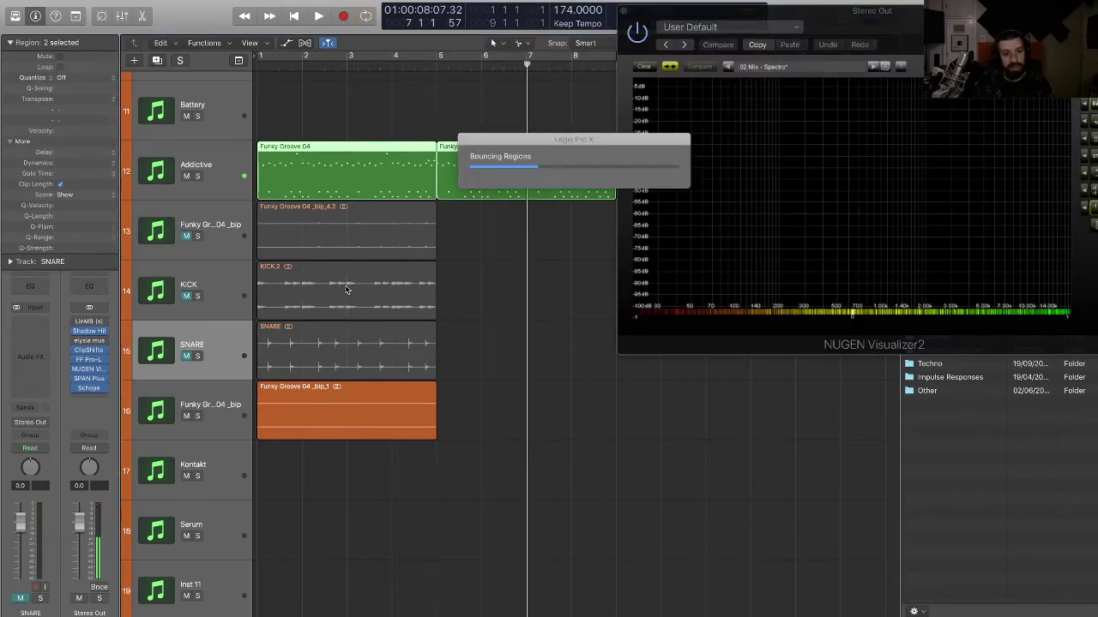
{"action": "left_click", "coordinate": [505, 321]}
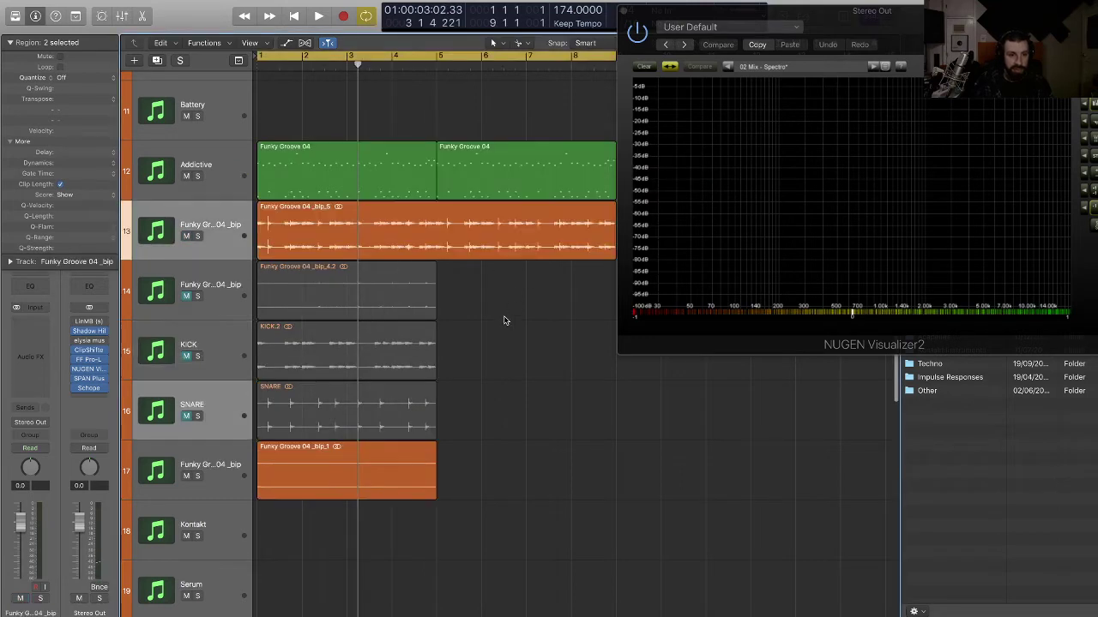
- Keep only the second half of the full-kit bounce, split at bar 5 and moved to bar 1, and mute the Addictive track
{"action": "left_click", "coordinate": [438, 245]}
{"action": "left_click_drag", "start_coordinate": [437, 246], "coordinate": [297, 233]}
{"action": "left_click", "coordinate": [348, 240]}
{"action": "key", "text": "BackSpace"}
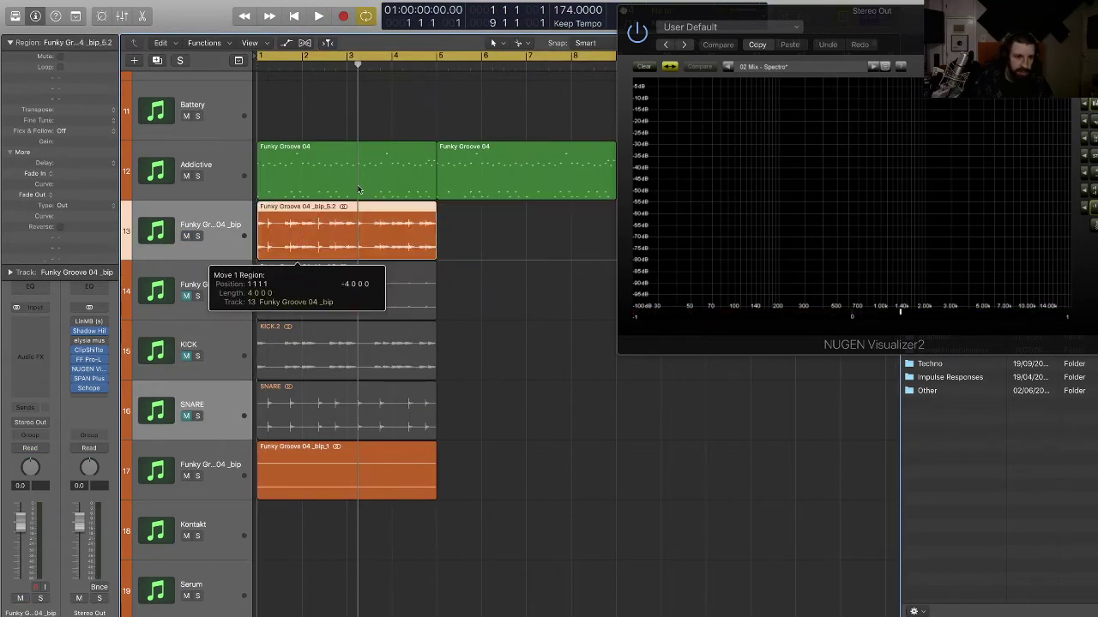
{"action": "left_click_drag", "start_coordinate": [489, 116], "coordinate": [344, 174]}
{"action": "left_click", "coordinate": [186, 176]}
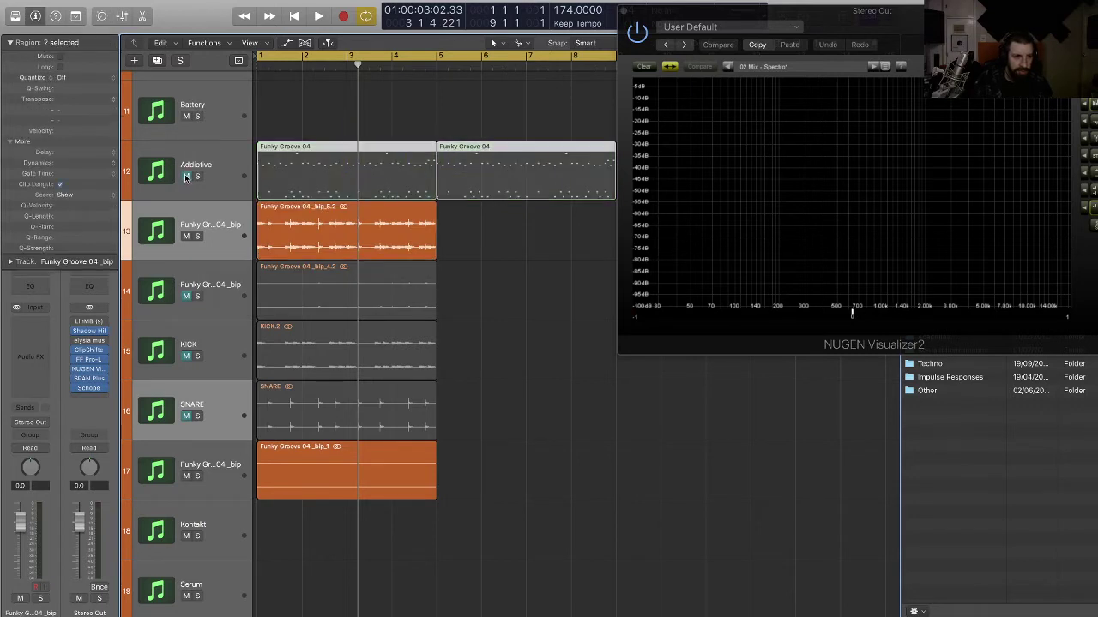
- Move the full-kit bounce to bar 5 and copy the Funky Groove 04 _bip_1 region to bar 5 on its track
{"action": "left_click", "coordinate": [508, 255]}
{"action": "left_click_drag", "start_coordinate": [353, 238], "coordinate": [514, 237]}
{"action": "left_click_drag", "start_coordinate": [360, 469], "coordinate": [521, 468]}
- Unmute the bounced hat, KICK and SNARE tracks and play the arrangement
{"action": "left_click_drag", "start_coordinate": [186, 416], "coordinate": [187, 299]}
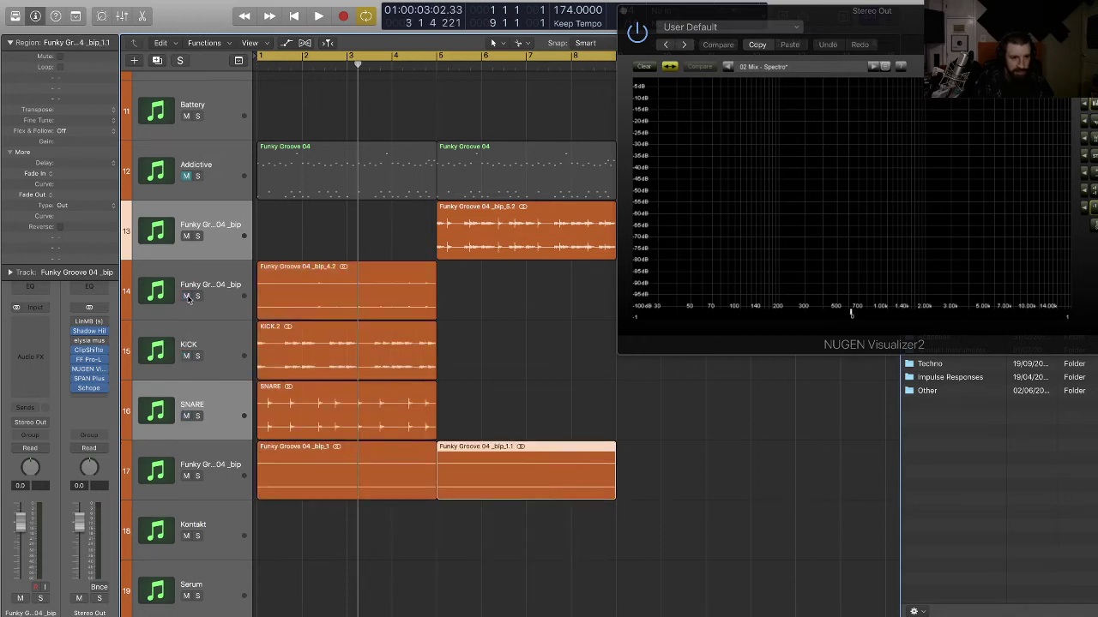
{"action": "key", "text": "space"}
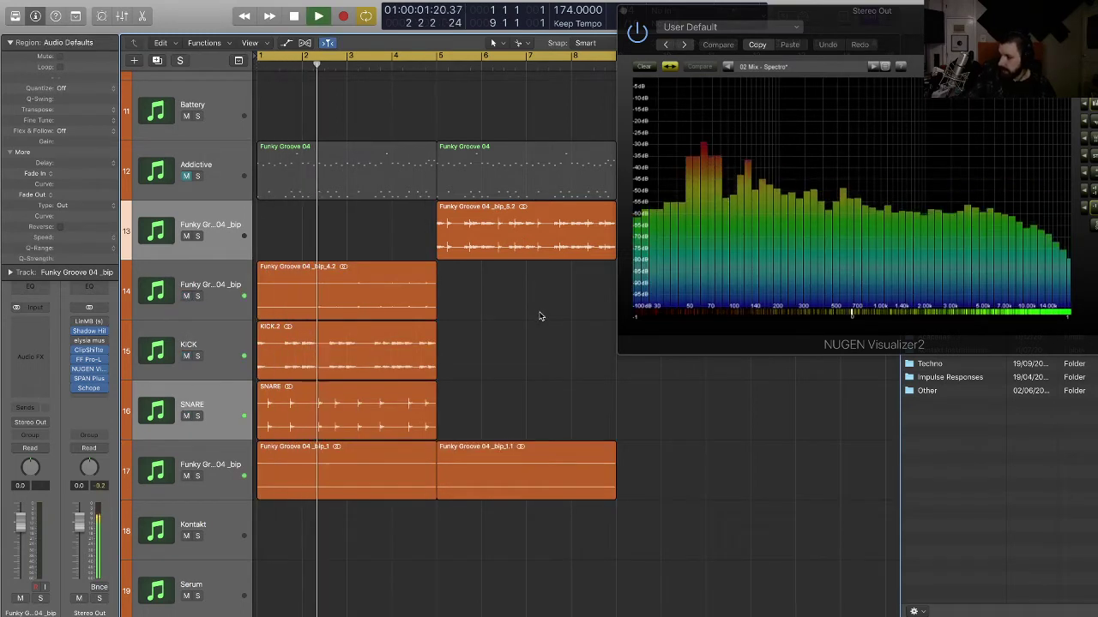
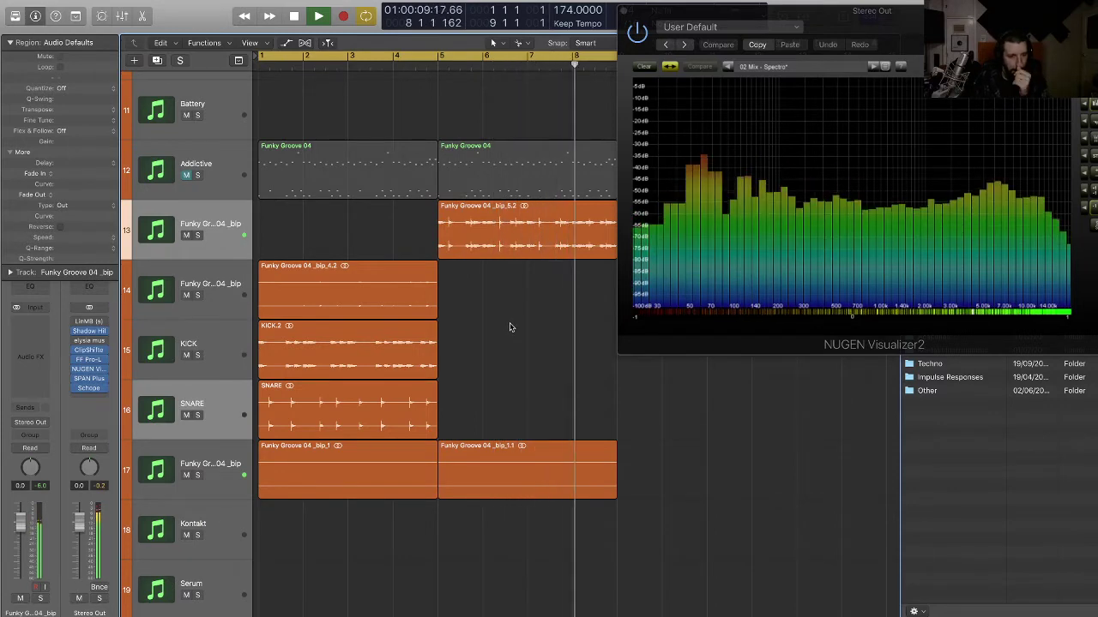
- Play the arrangement repeatedly to compare the separate hat, KICK and SNARE bounces with the full-kit bounce from bar 5
{"action": "key", "text": "super+Left"}
{"action": "key", "text": "super+Up"}
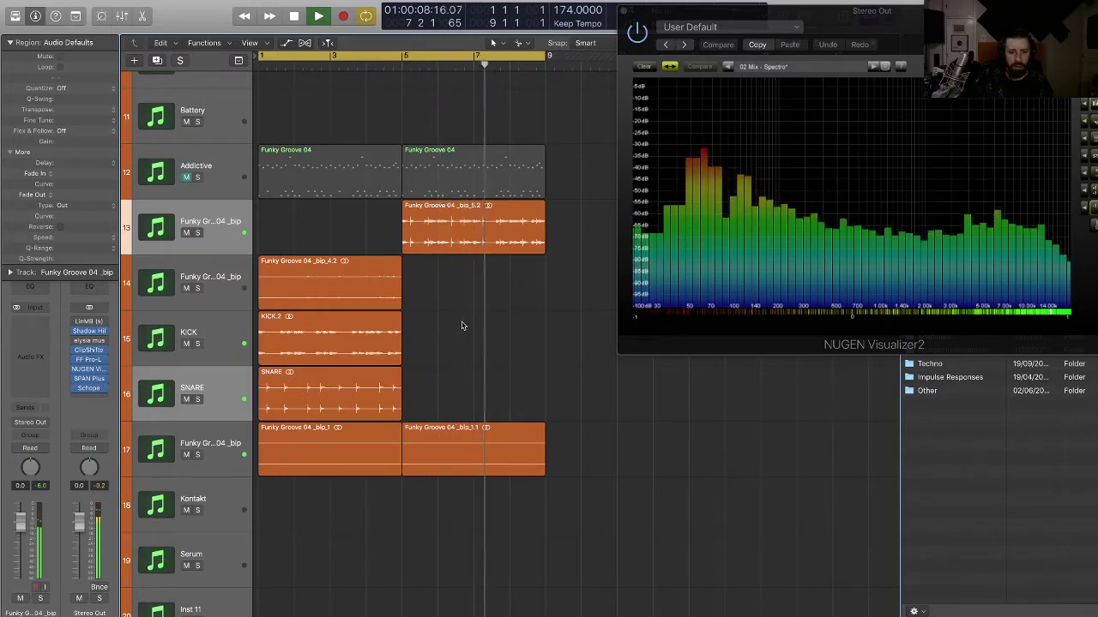
{"action": "key", "text": "space"}
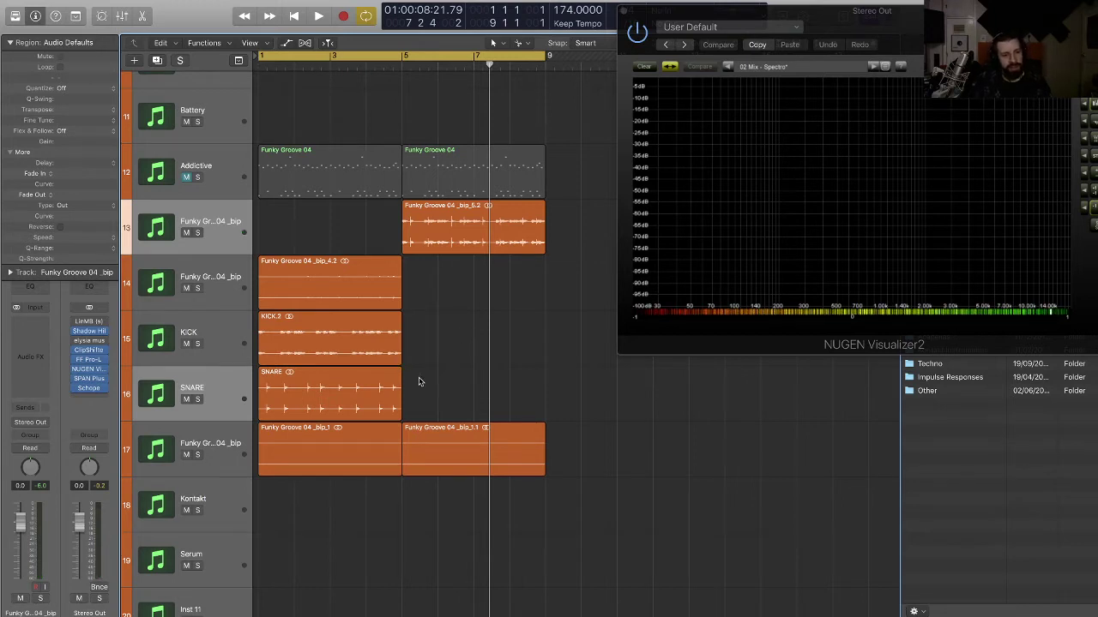
{"action": "key", "text": "space"}
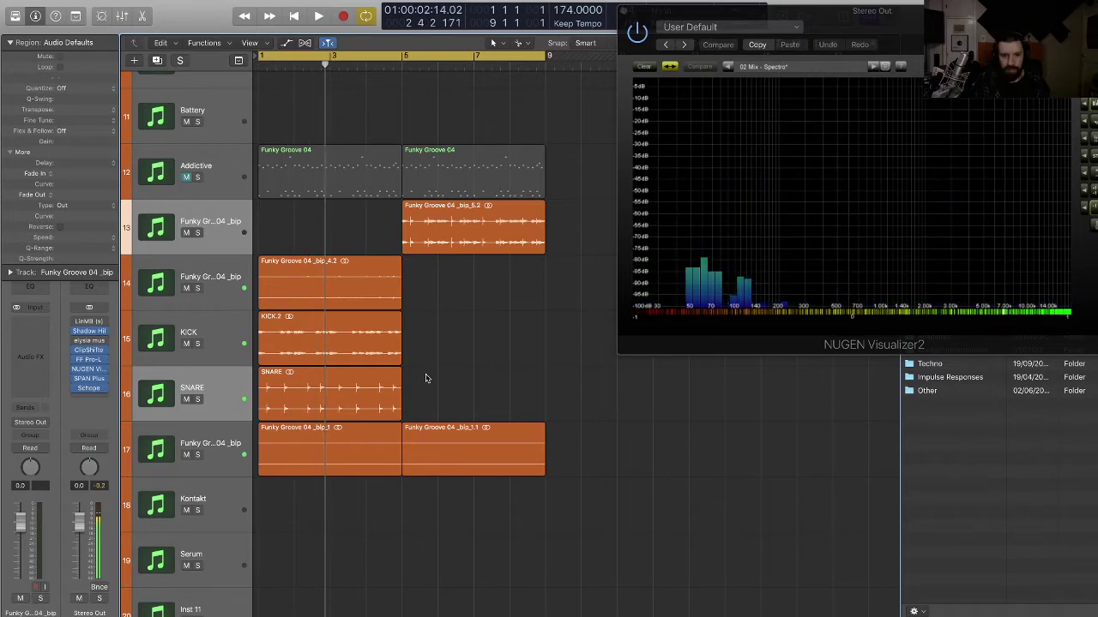
{"action": "key", "text": "space"}
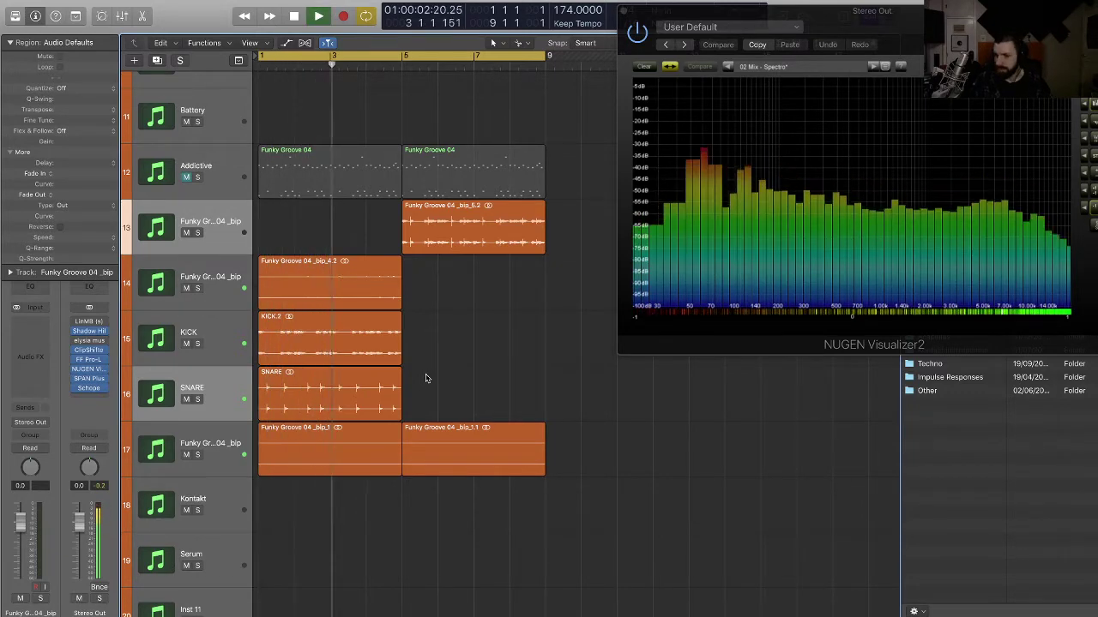
{"action": "key", "text": "space"}
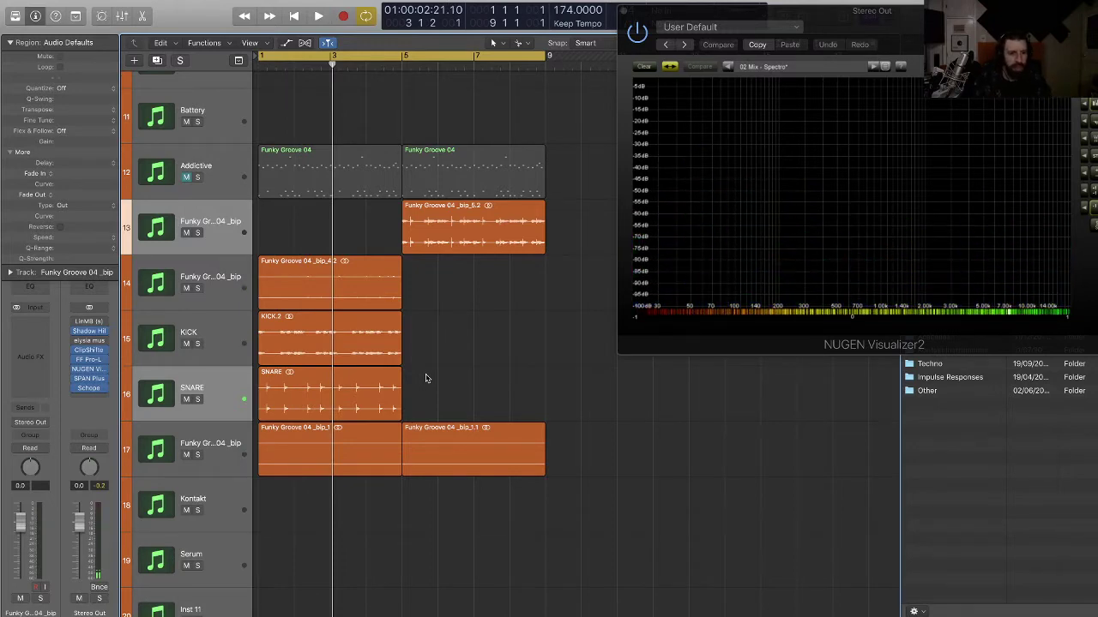
{"action": "key", "text": "space"}
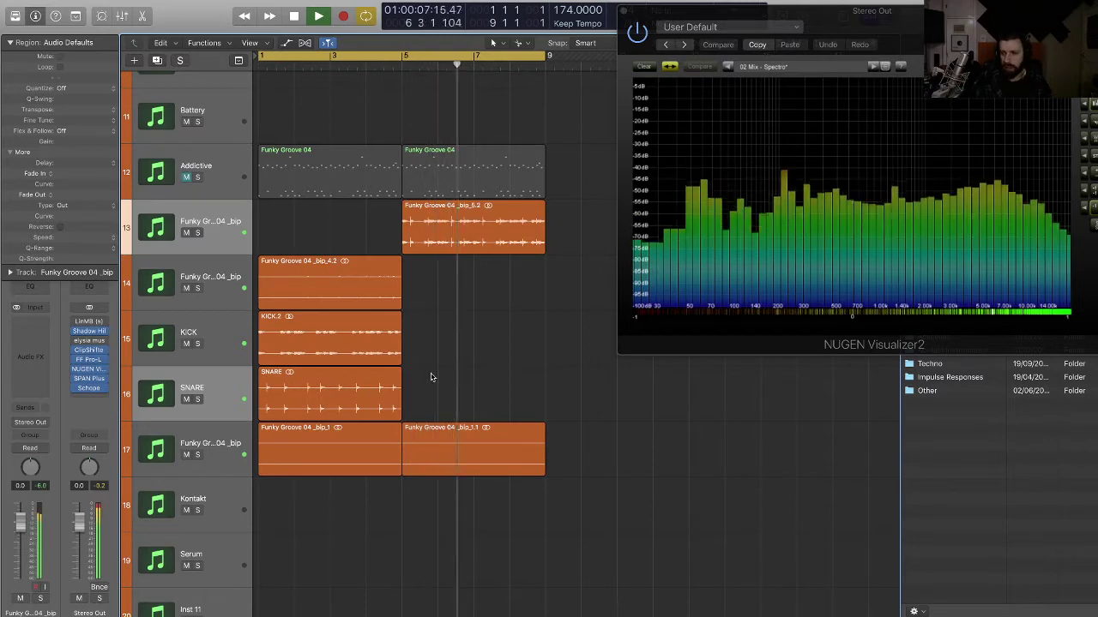
{"action": "key", "text": "space"}
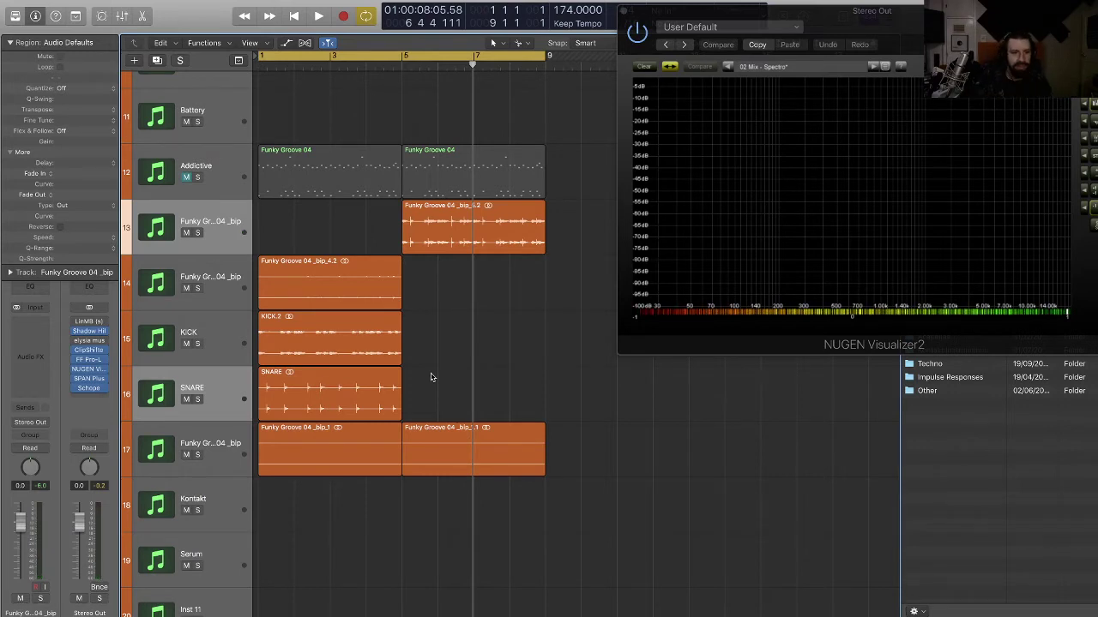
{"action": "key", "text": "space"}
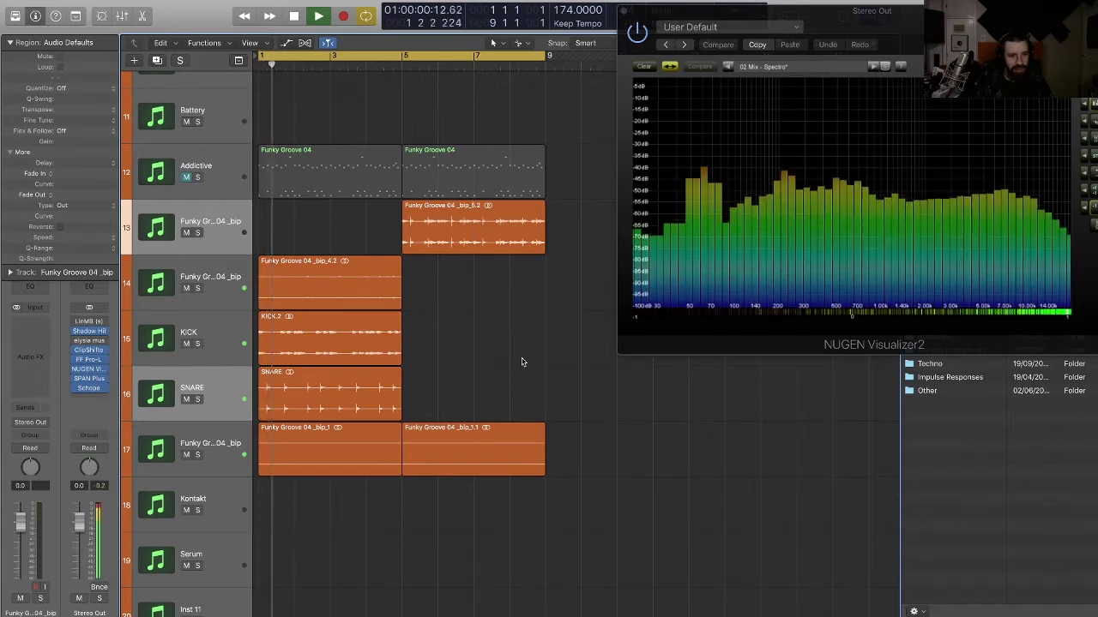
{"action": "scroll", "coordinate": [511, 355], "scroll_direction": "up", "scroll_amount": 1}
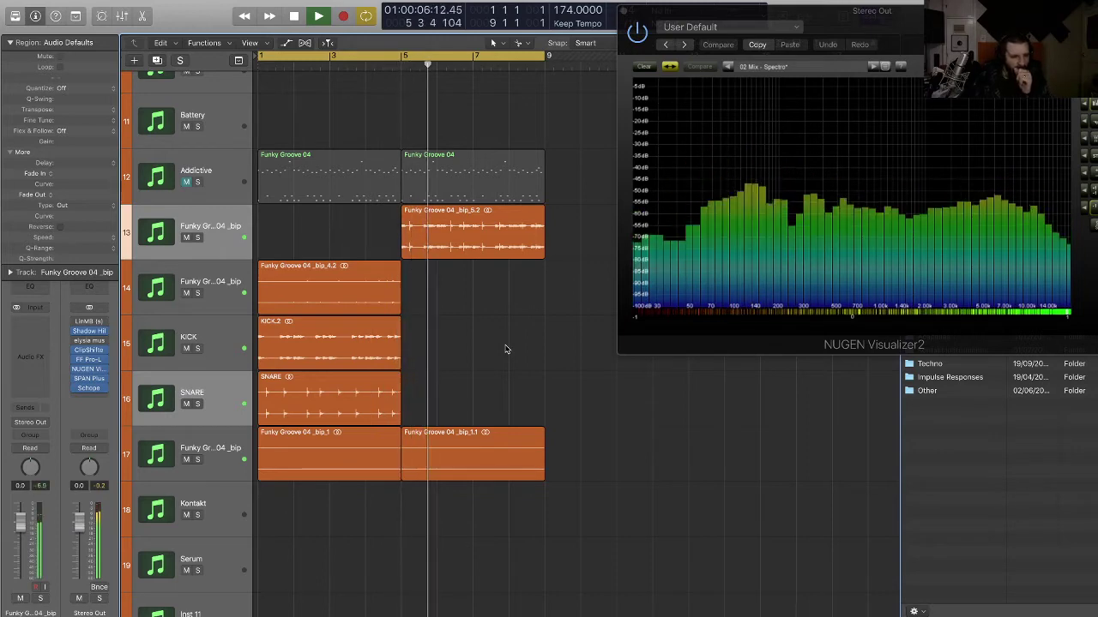
- Move the full-kit bounce from bar 5 to bar 1 and play it layered with the hat, KICK and SNARE bounces
{"action": "key", "text": "space"}
{"action": "left_click_drag", "start_coordinate": [438, 233], "coordinate": [295, 233]}
{"action": "left_click", "coordinate": [487, 287]}
{"action": "key", "text": "space"}
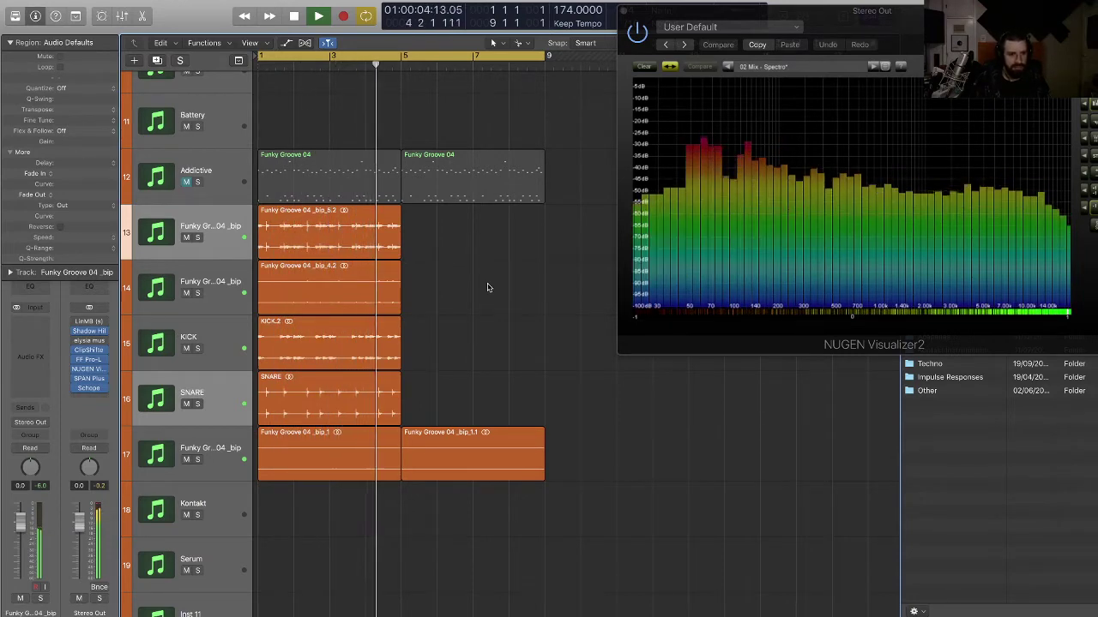
{"action": "key", "text": "space"}
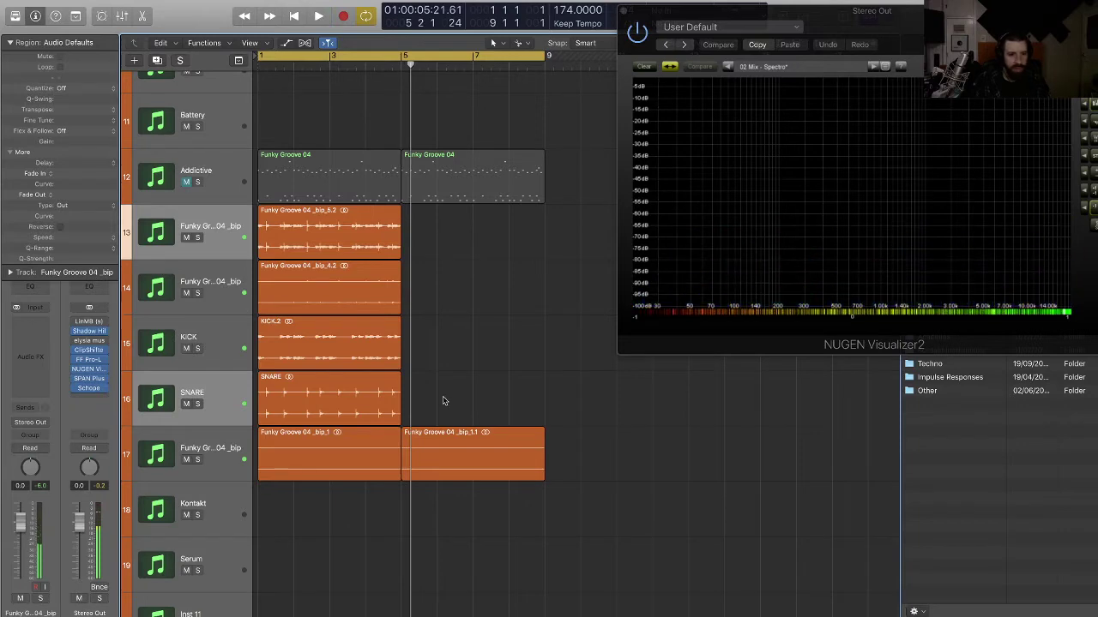
- Play the layered break with the KICK track muted, and unmute it to compare
{"action": "left_click", "coordinate": [214, 353]}
{"action": "left_click", "coordinate": [187, 348]}
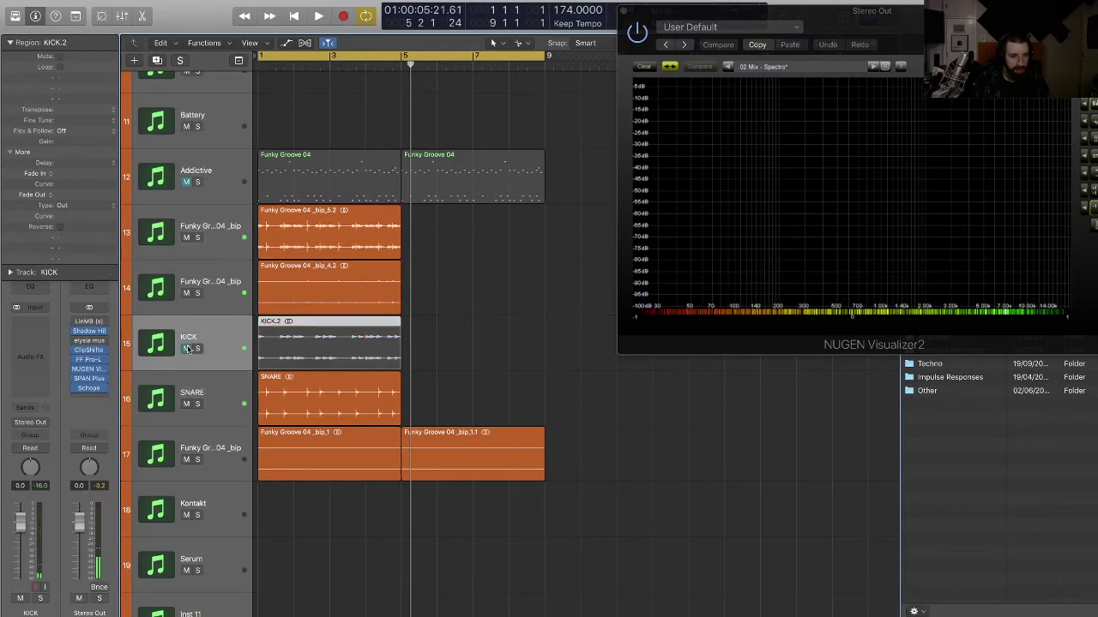
{"action": "key", "text": "space"}
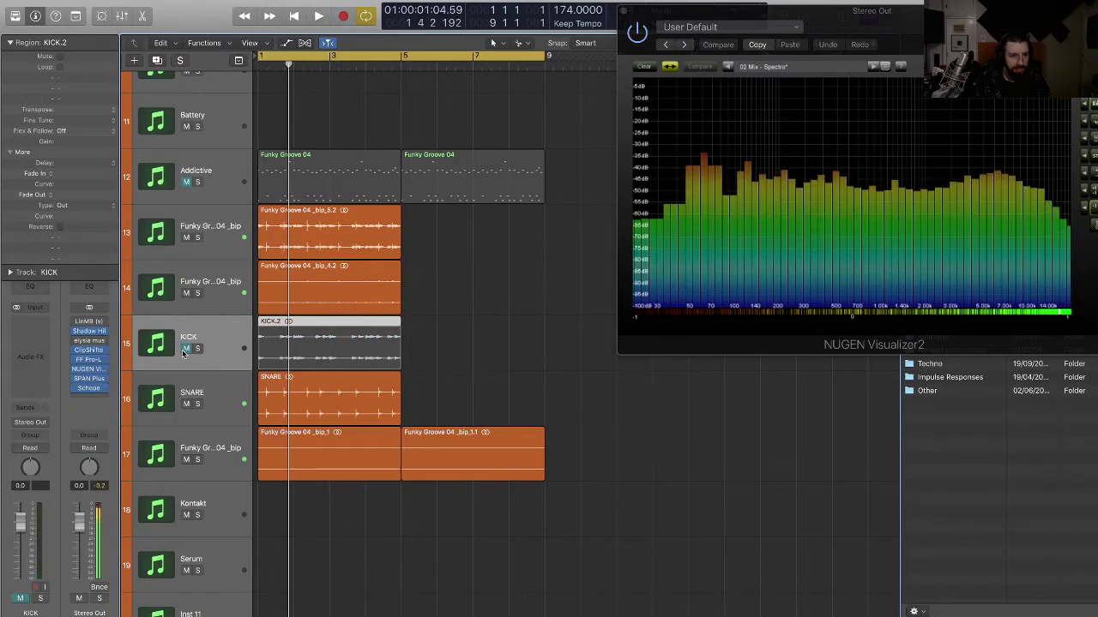
{"action": "key", "text": "ctrl+m"}
- Lower the faders of the bounced hat, KICK and SNARE tracks together to about -9 dB
{"action": "left_click_drag", "start_coordinate": [449, 392], "coordinate": [300, 291]}
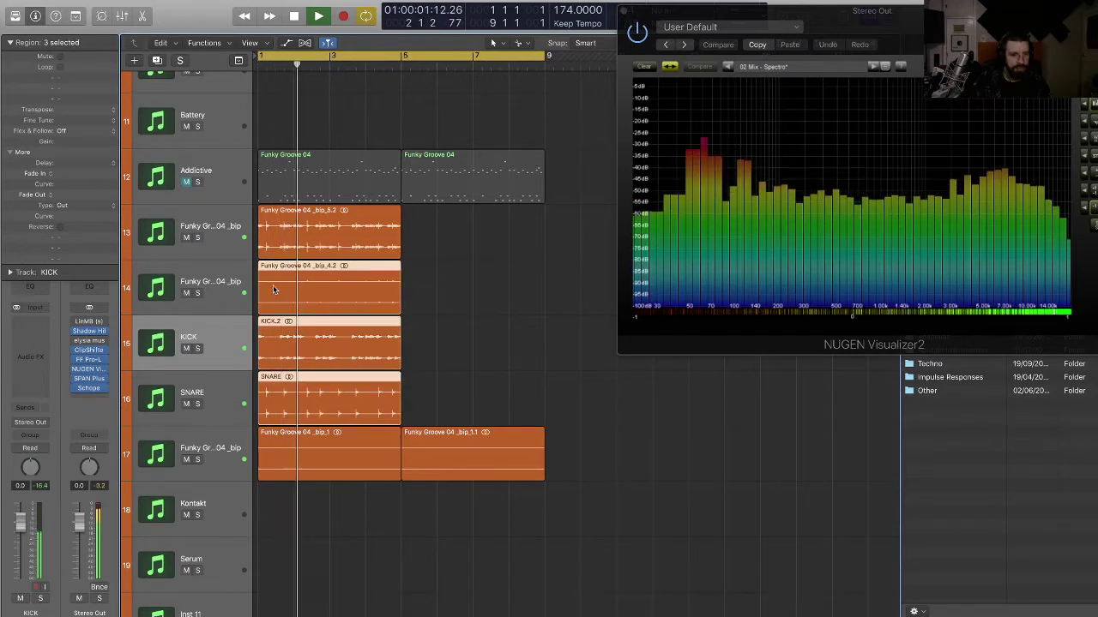
{"action": "left_click", "coordinate": [215, 293]}
{"action": "key", "text": "x"}
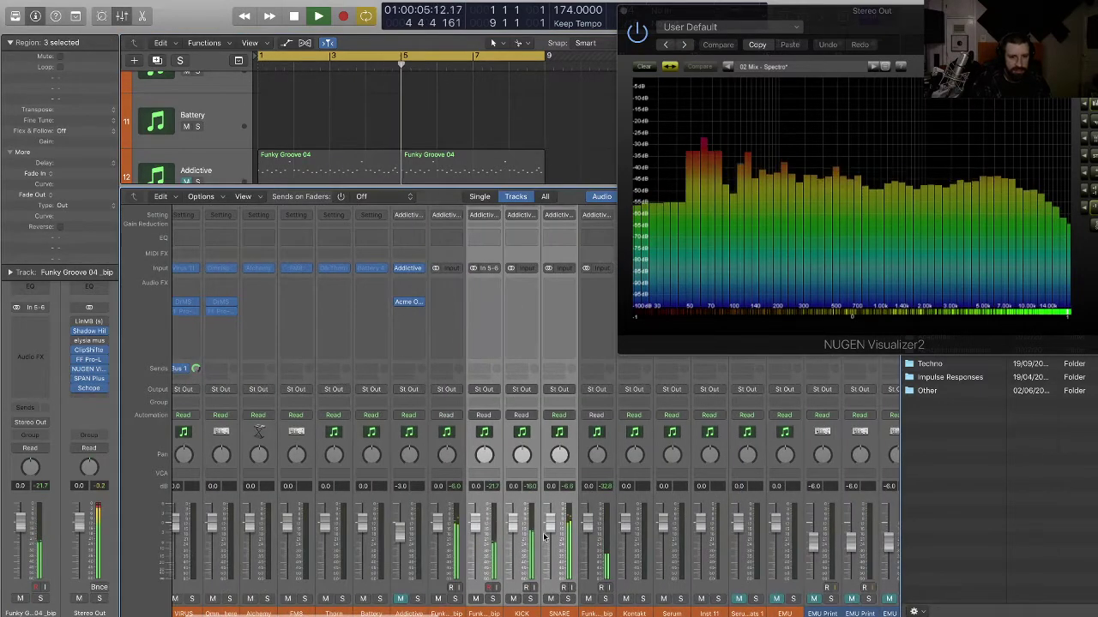
{"action": "mouse_move", "coordinate": [544, 536]}
{"action": "left_mouse_down"}
{"action": "mouse_move", "coordinate": [547, 571]}
{"action": "mouse_move", "coordinate": [550, 546]}
{"action": "left_mouse_up"}
{"action": "key", "text": "Return"}
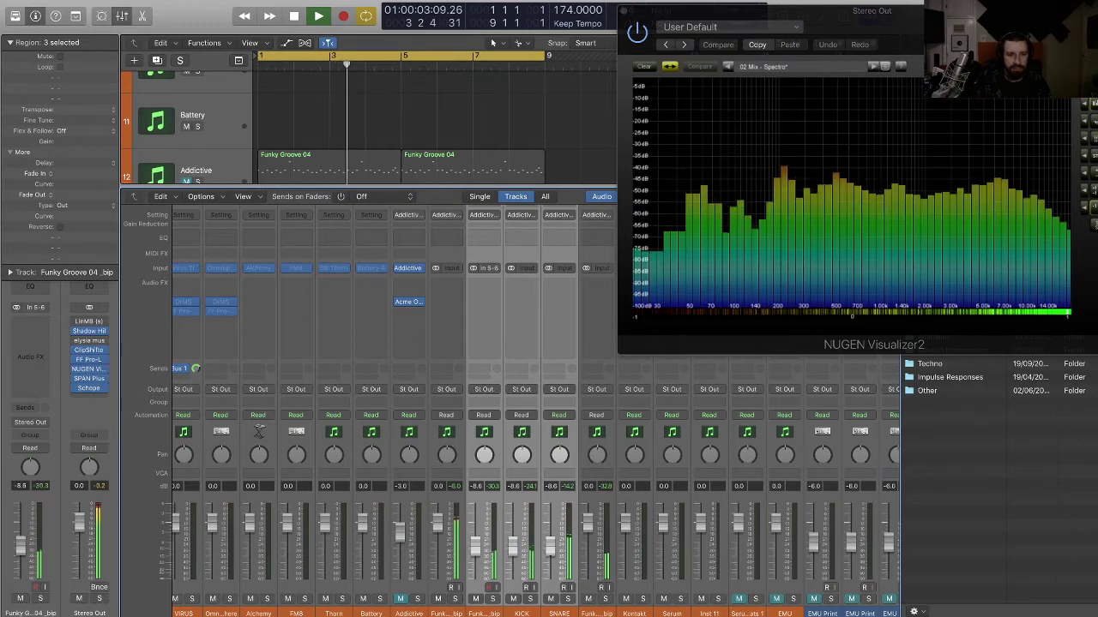
{"action": "key", "text": "x"}
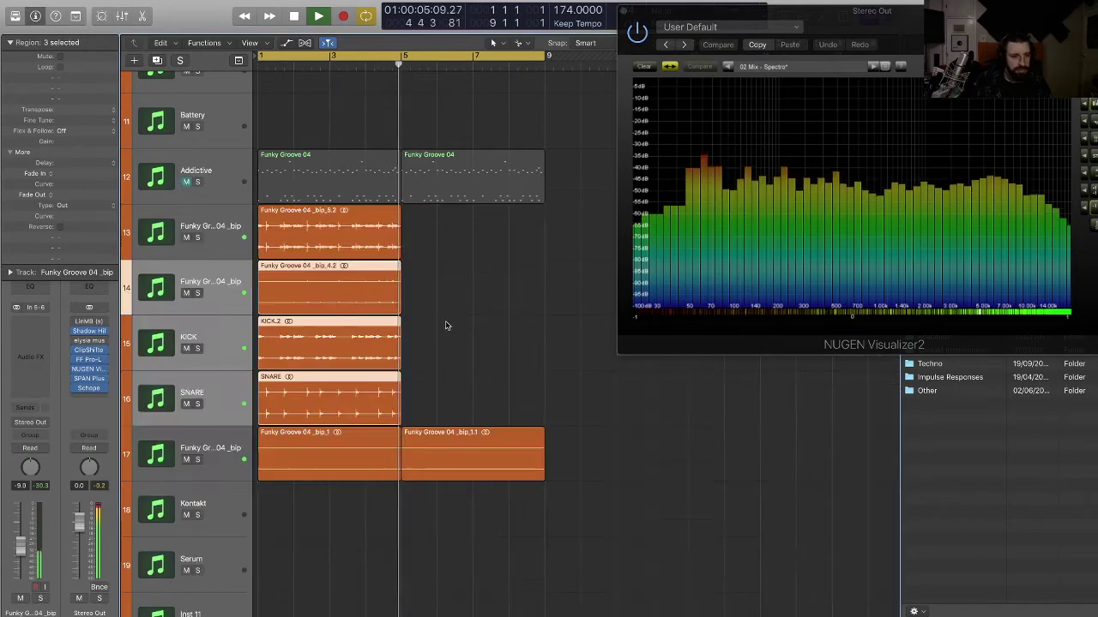
- Copy the full-kit, hat, KICK and SNARE regions from bar 1 to bar 5 on their own tracks
{"action": "key", "text": "Return"}
{"action": "left_click_drag", "start_coordinate": [444, 392], "coordinate": [307, 241]}
{"action": "left_click_drag", "start_coordinate": [314, 238], "coordinate": [499, 231]}
- Lower the bounced hat track's fader to -12.6 dB and play the layered break from bar 1
{"action": "left_click", "coordinate": [213, 283]}
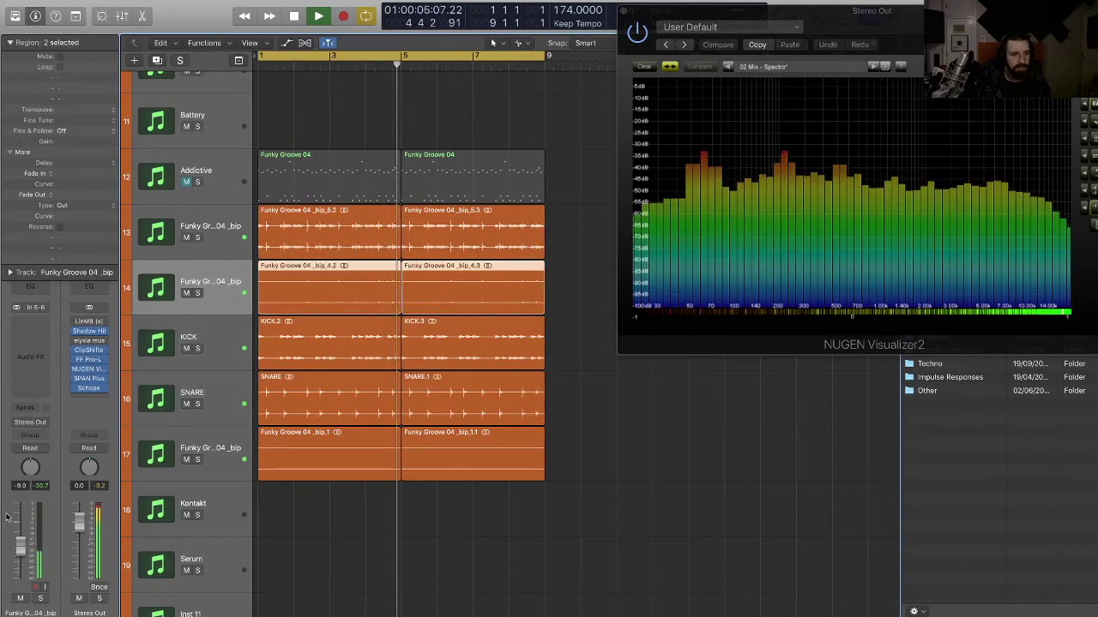
{"action": "key", "text": "space"}
{"action": "key", "text": "space"}
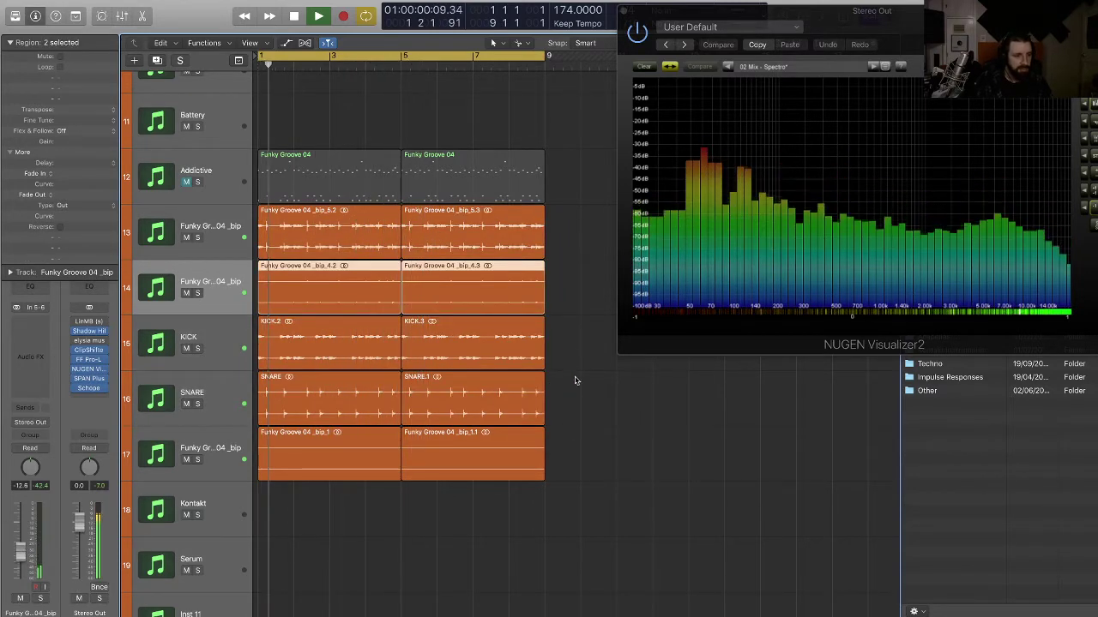
{"action": "left_click", "coordinate": [569, 377]}
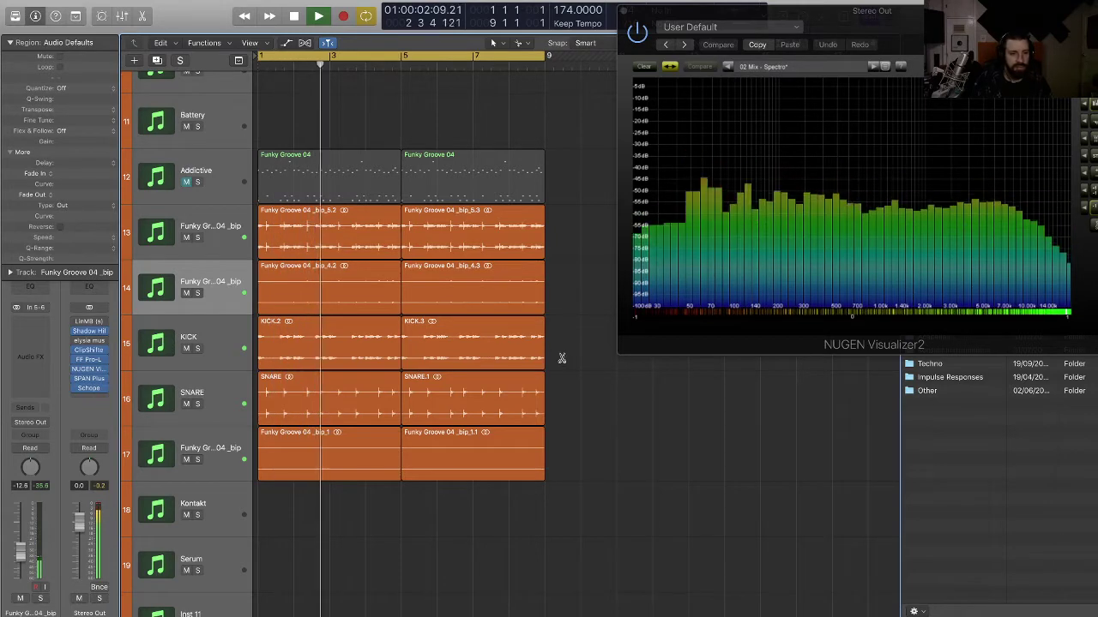
- Toggle mutes on the bounced hat and SNARE tracks during playback to hear what they add to the full kit
{"action": "key", "text": "super+Up"}
{"action": "key", "text": "super+Up"}
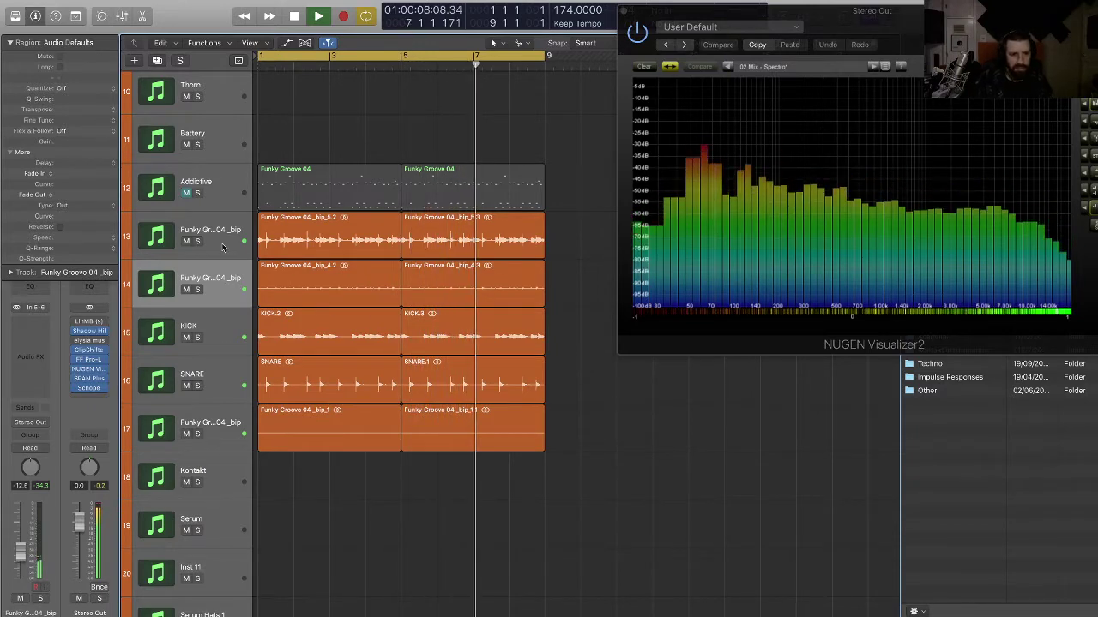
{"action": "mouse_move", "coordinate": [187, 289]}
{"action": "left_mouse_down"}
{"action": "mouse_move", "coordinate": [182, 374]}
{"action": "mouse_move", "coordinate": [186, 289]}
{"action": "left_mouse_up"}
{"action": "left_click", "coordinate": [186, 385]}
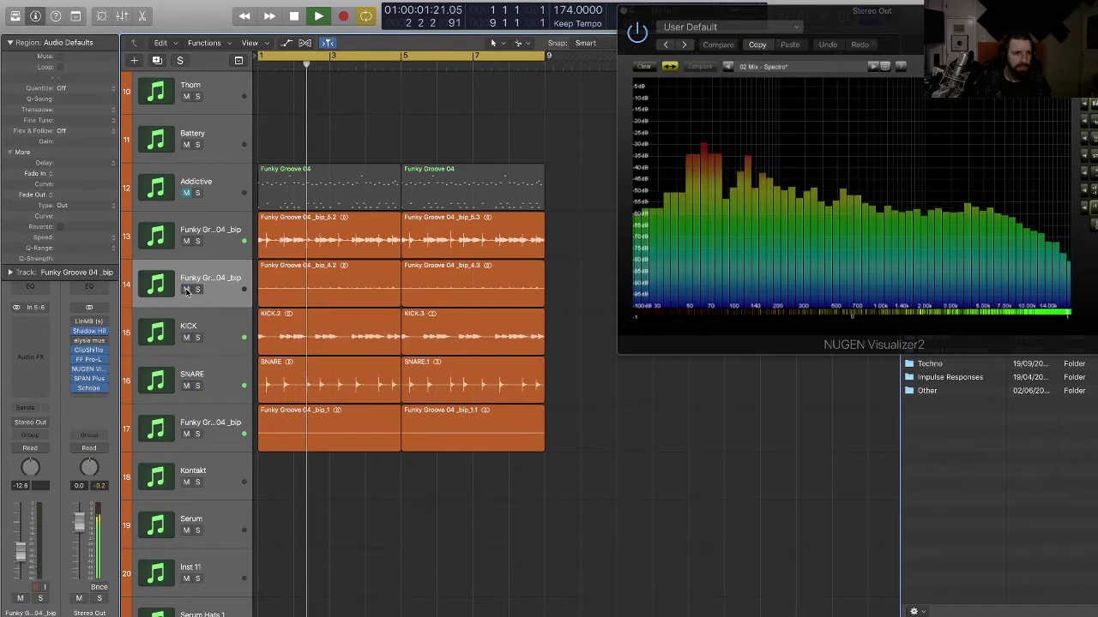
- Raise the hat, KICK and SNARE faders together, with hats at -9.6 dB and KICK and SNARE at -6.0 dB
{"action": "left_click", "coordinate": [231, 387], "text": "shift"}
{"action": "key", "text": "x"}
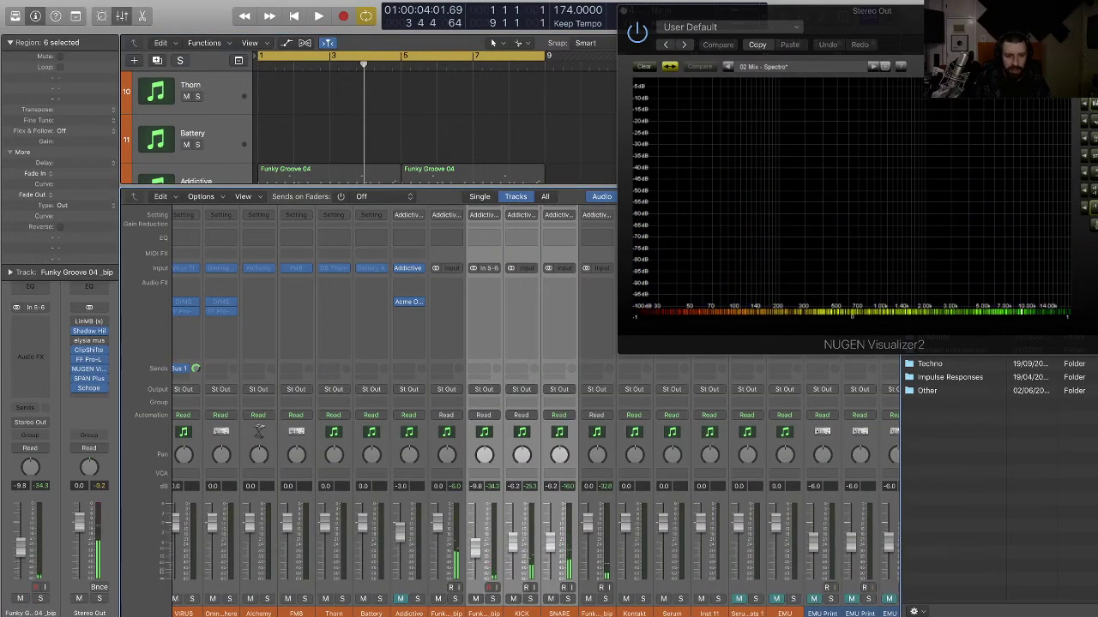
{"action": "key", "text": "space"}
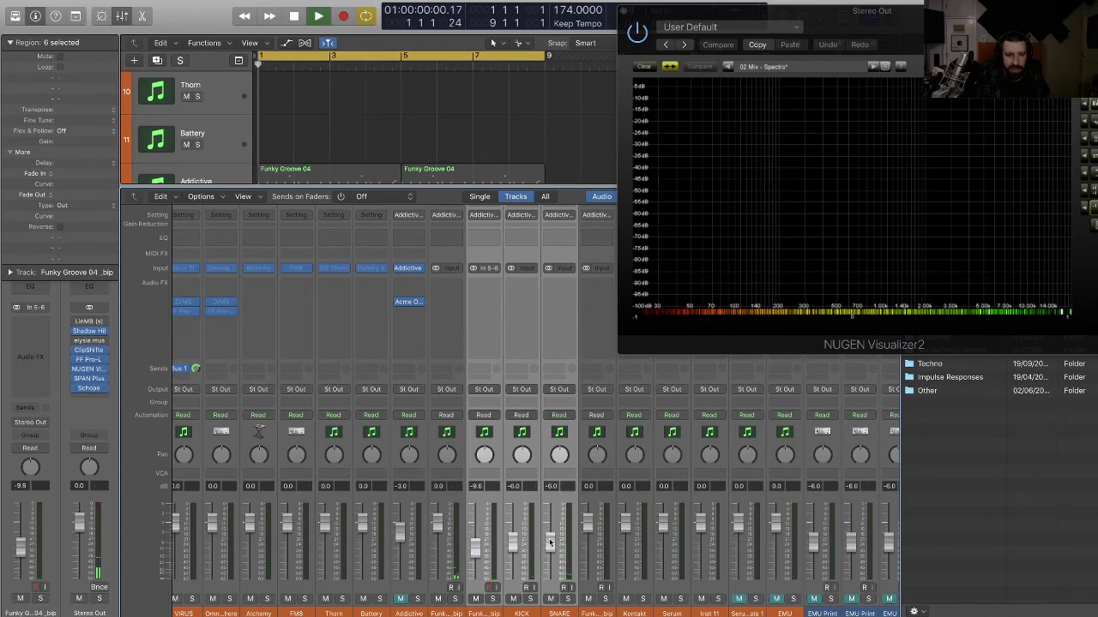
{"action": "key", "text": "x"}
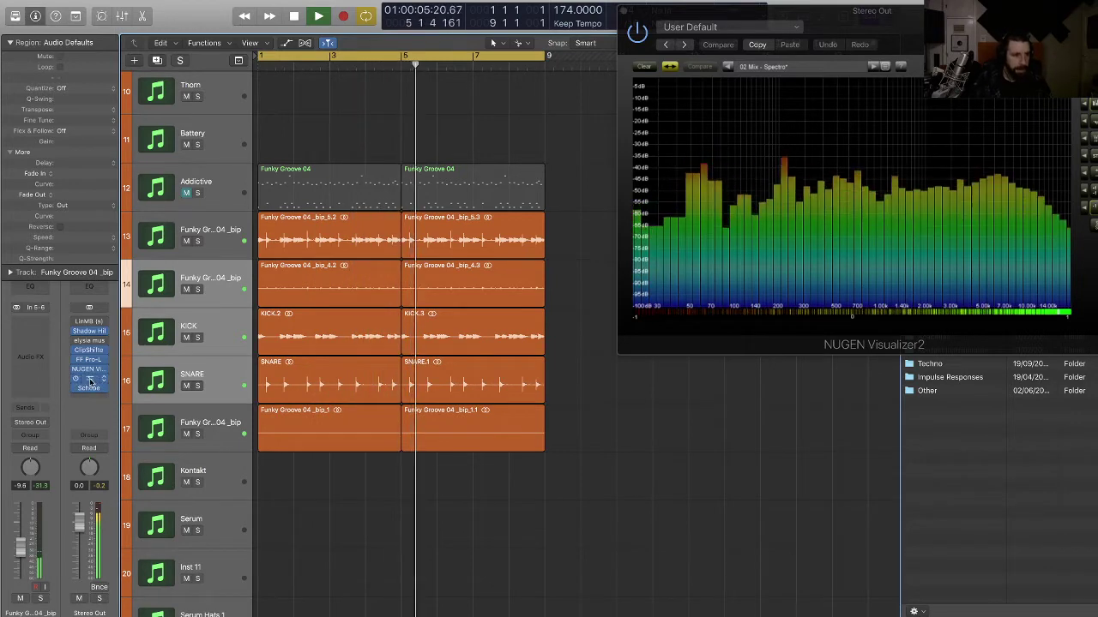
- Open SPAN Plus on the Stereo Out and check the layered break's spectrum against the reference curves during playback
{"action": "left_click", "coordinate": [91, 381]}
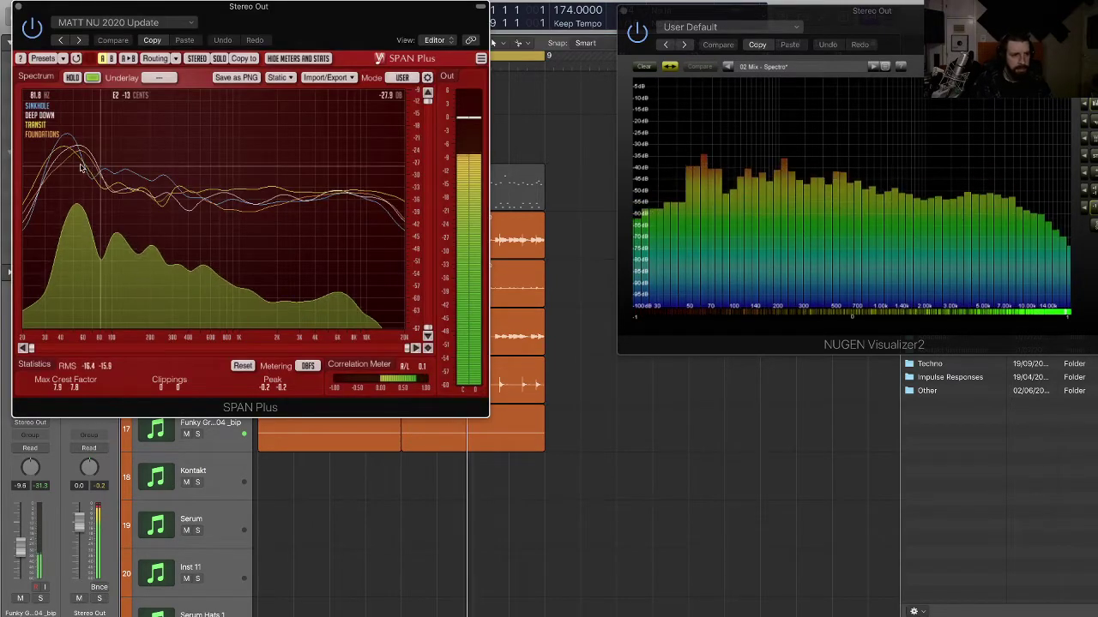
{"action": "mouse_move", "coordinate": [76, 166]}
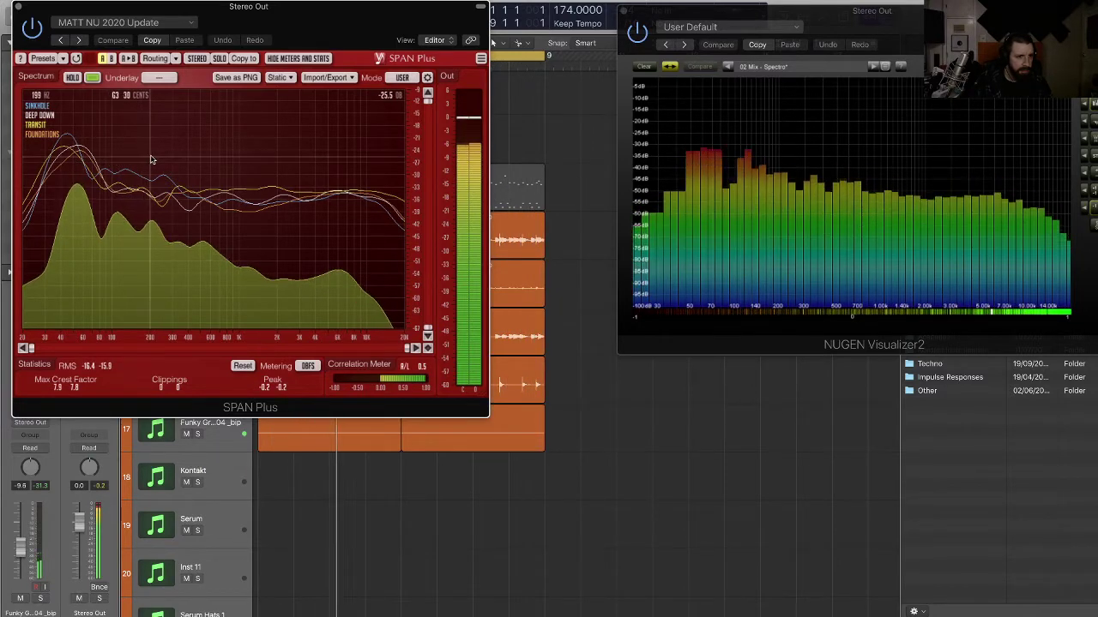
{"action": "key", "text": "space"}
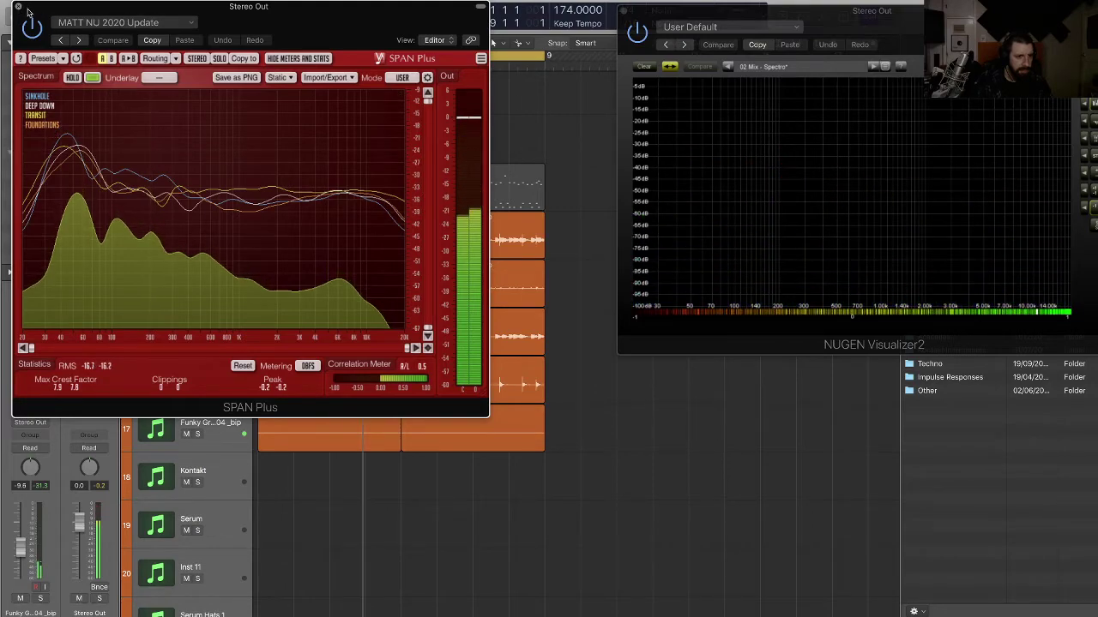
- Open the project notes beside the arrangement, write the scale "G# A# B C# D# E F#", and start playback
{"action": "left_click_drag", "start_coordinate": [861, 23], "coordinate": [510, 62]}
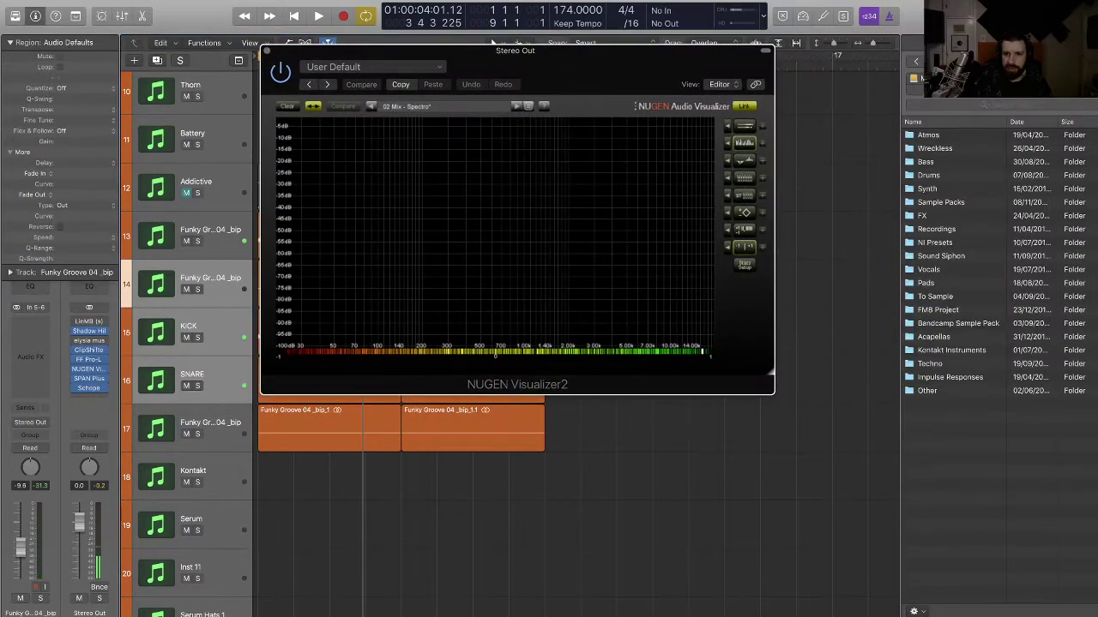
{"action": "left_click", "coordinate": [1040, 16]}
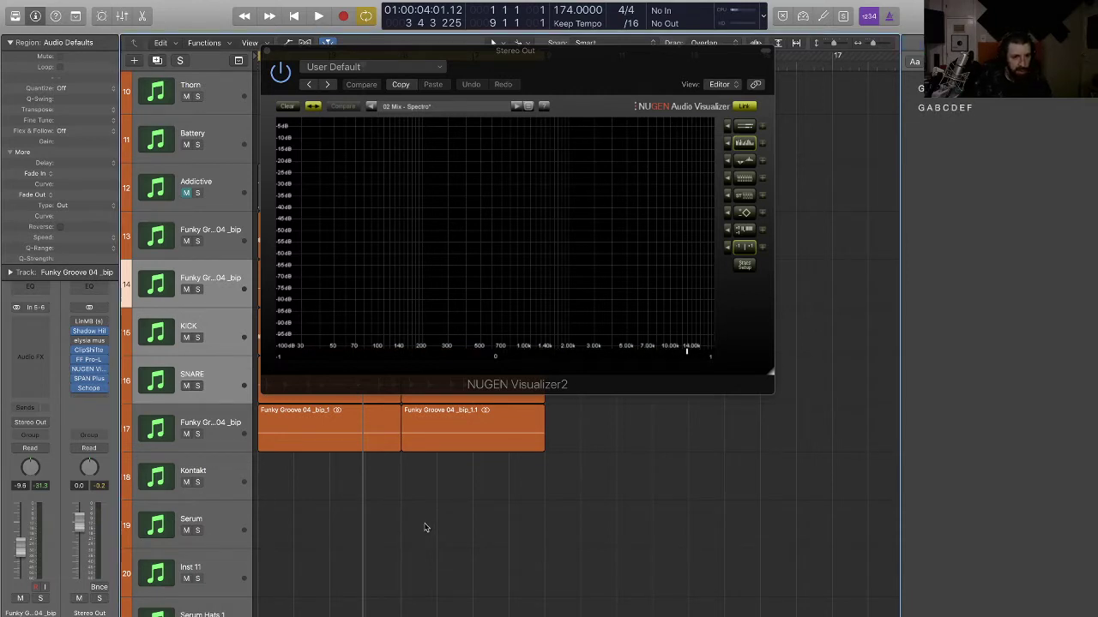
{"action": "key", "text": "space"}
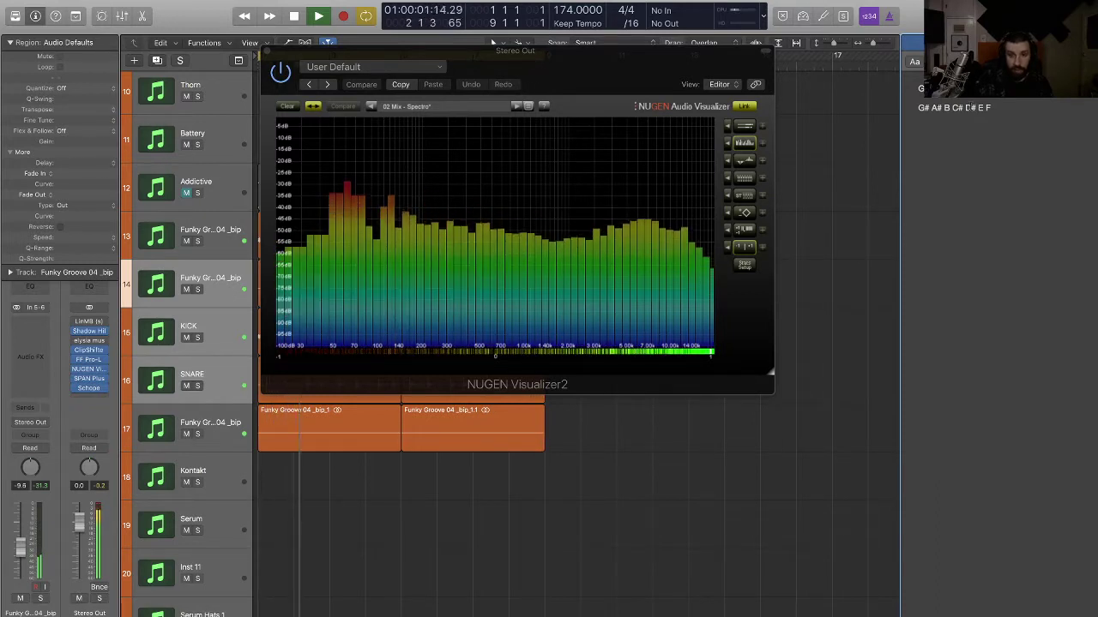
{"action": "type", "text": "$"}
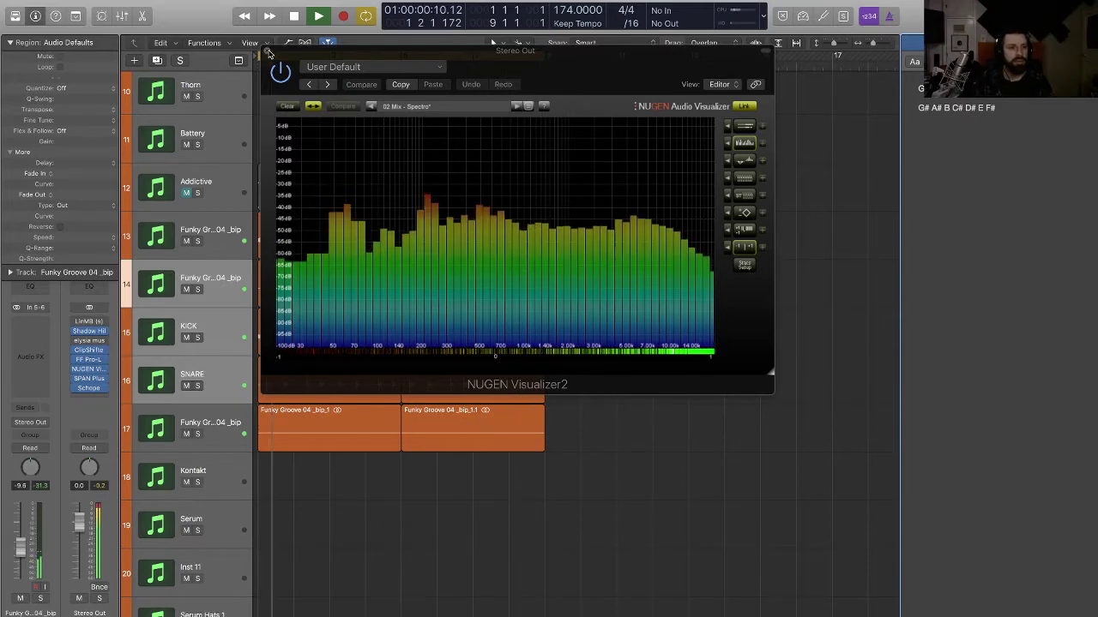
- Close the NUGEN Visualizer2 window and shrink the track heights so many more tracks fit in the arrangement
{"action": "left_click", "coordinate": [373, 49]}
{"action": "key", "text": "super+w"}
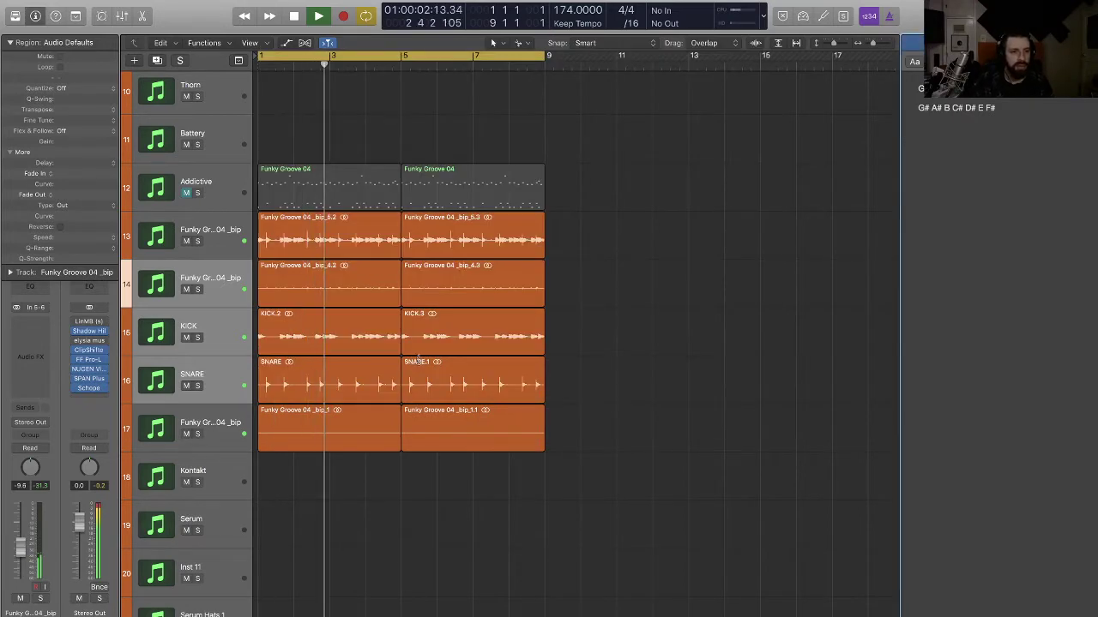
{"action": "key", "text": "super+Up"}
{"action": "key", "text": "super+Up"}
{"action": "key", "text": "super+Up"}
{"action": "key", "text": "super+Up"}
{"action": "key", "text": "super+Up"}
{"action": "key", "text": "super+Up"}
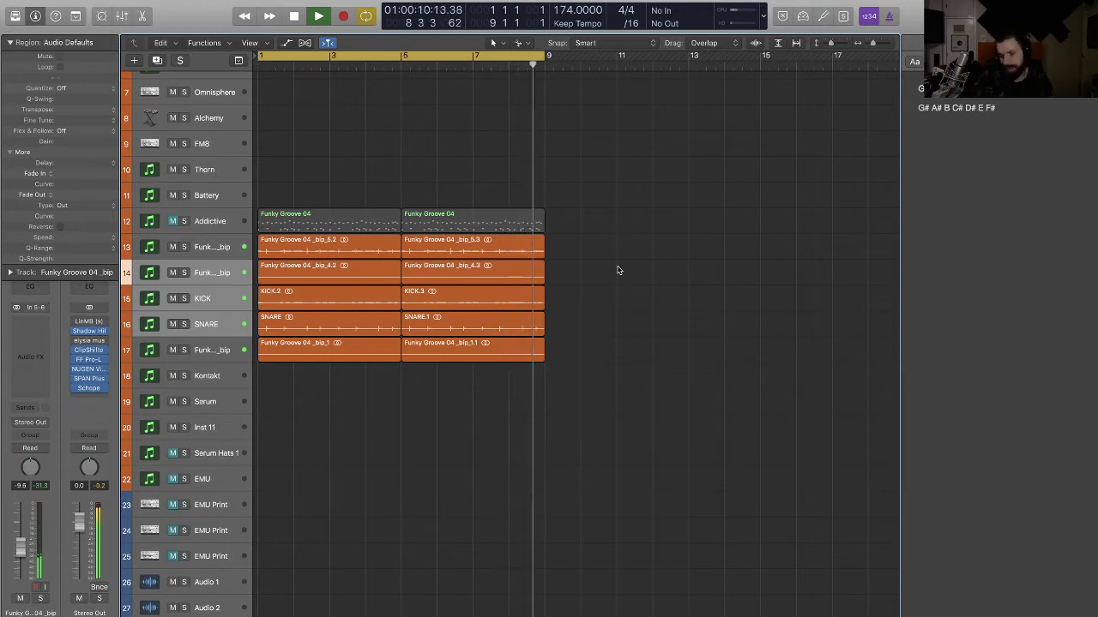
- Stop playback, then route the full-kit bounce on track 13 to Bus 7 (BREAKS) and the hat bounce on track 14 to Bus 6 (TOPS)
{"action": "left_click", "coordinate": [214, 247]}
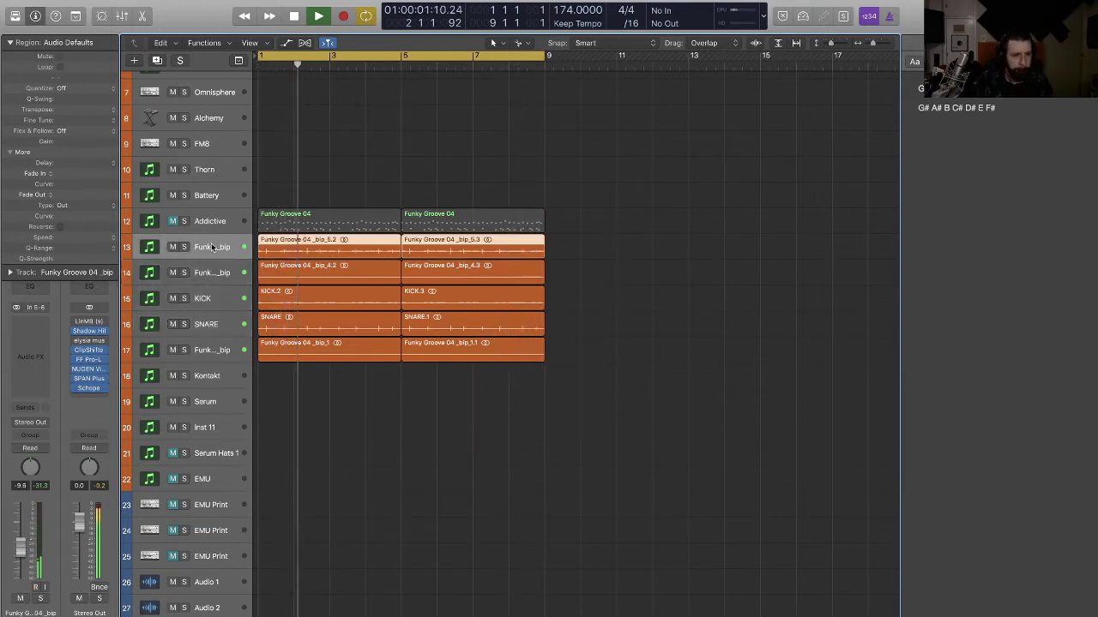
{"action": "key", "text": "space"}
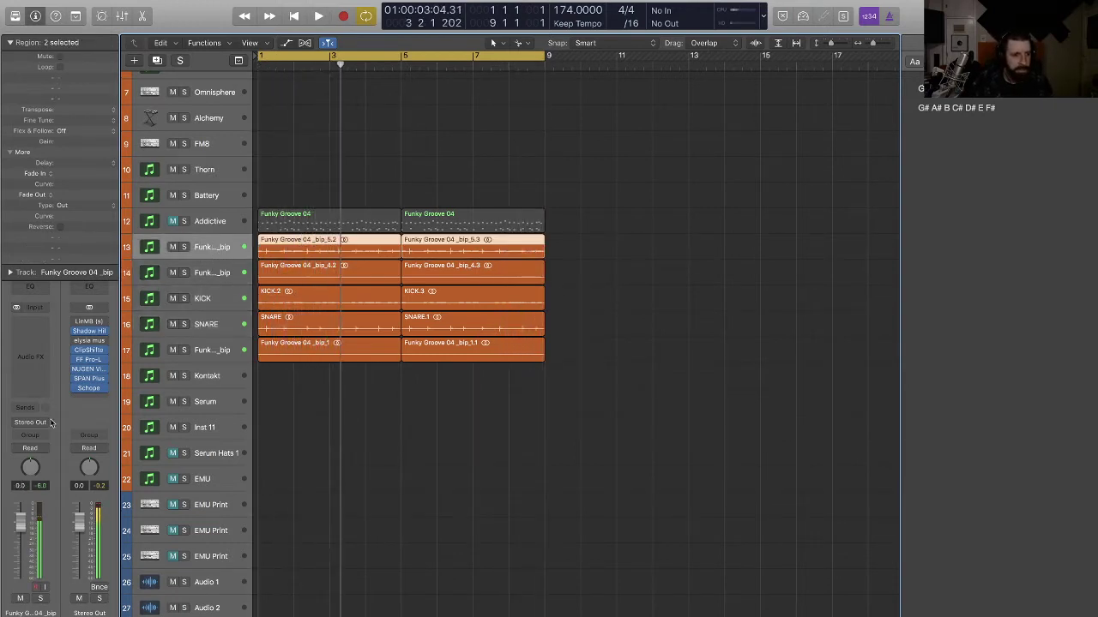
{"action": "left_click", "coordinate": [31, 424]}
{"action": "mouse_move", "coordinate": [43, 472]}
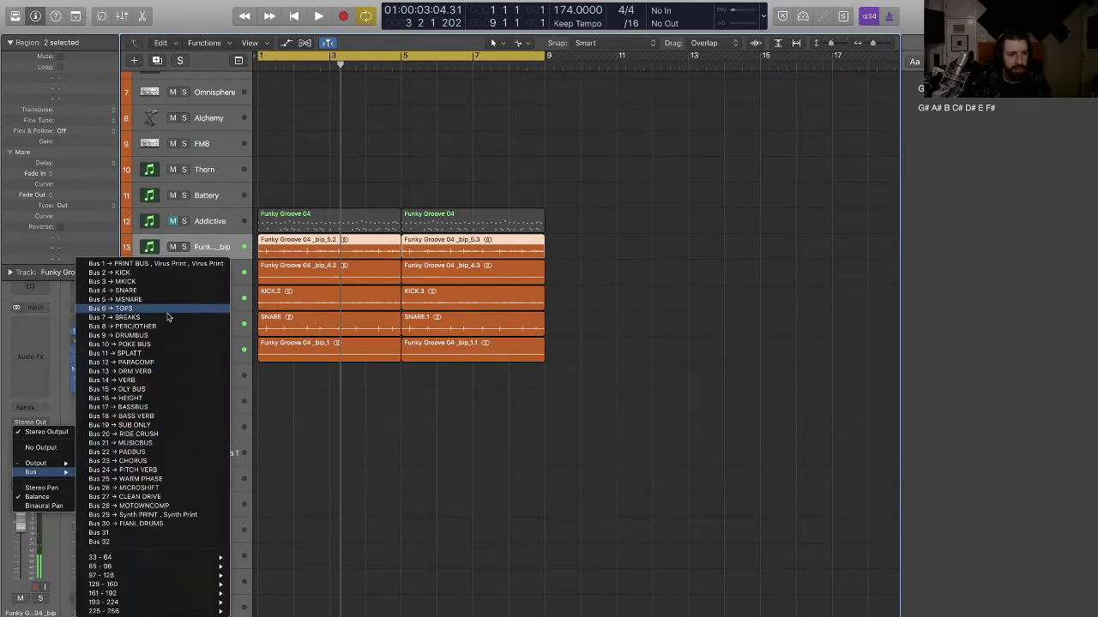
{"action": "left_click", "coordinate": [163, 319]}
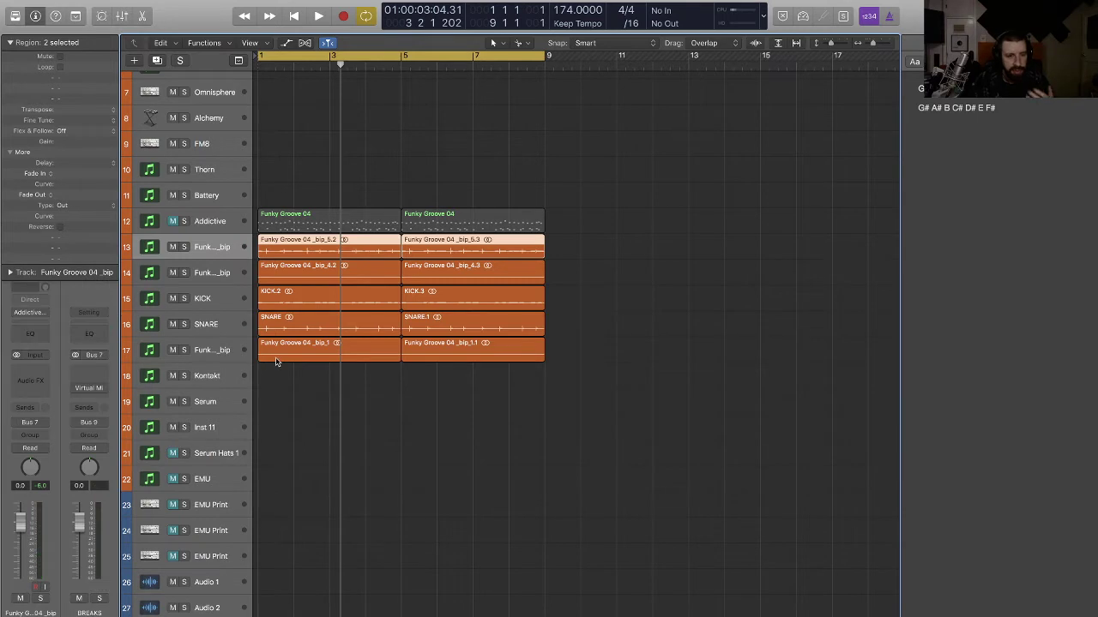
{"action": "left_click", "coordinate": [229, 273]}
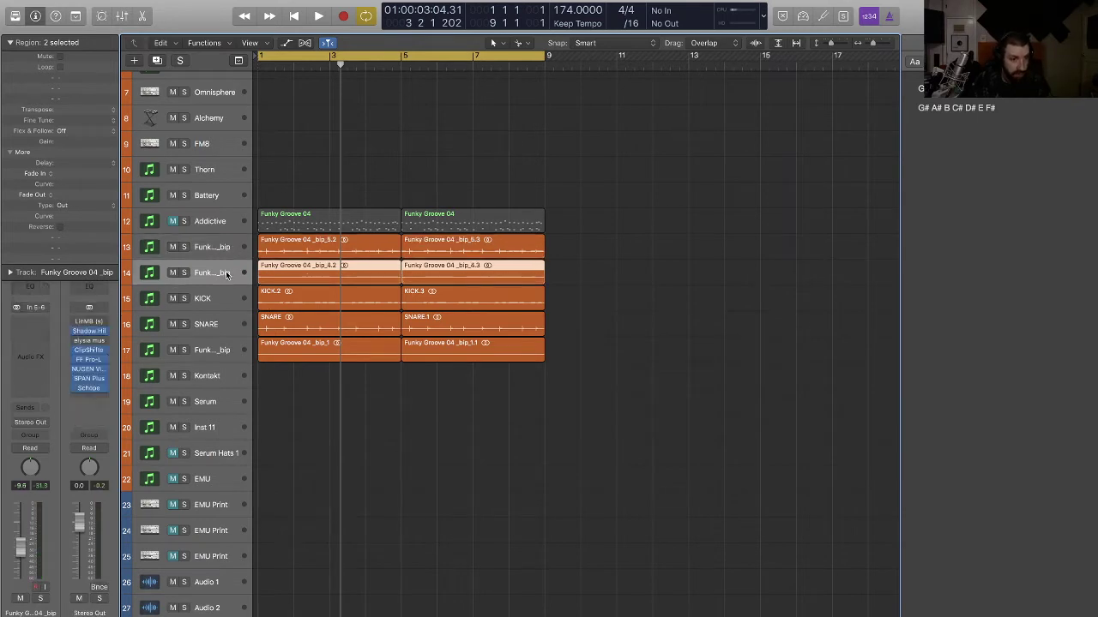
{"action": "left_click", "coordinate": [39, 422]}
{"action": "mouse_move", "coordinate": [34, 472]}
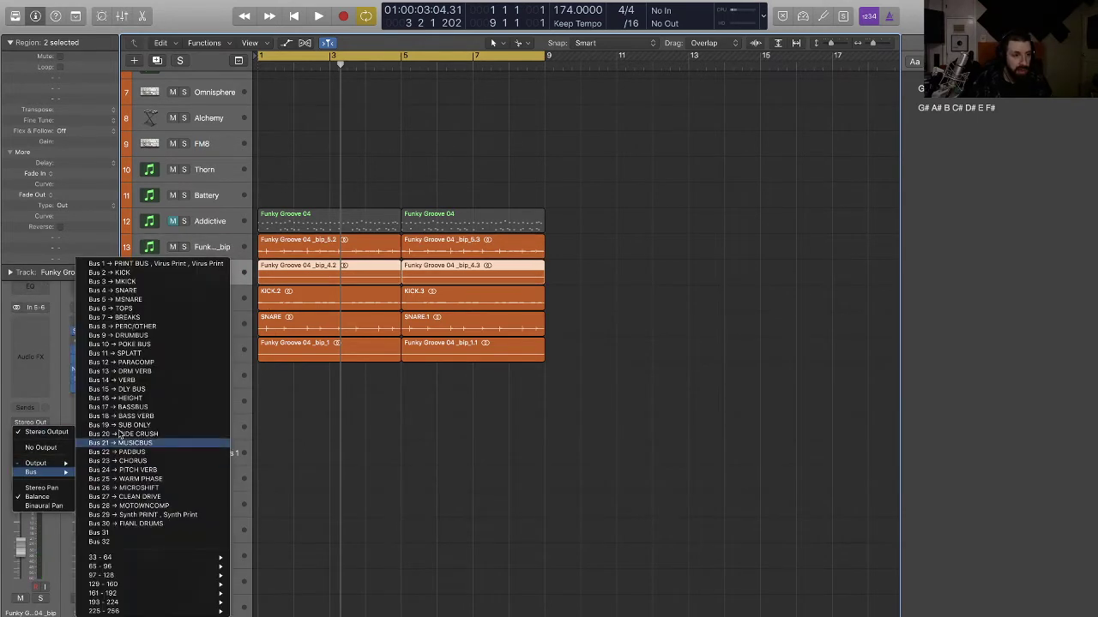
{"action": "left_click", "coordinate": [146, 308]}
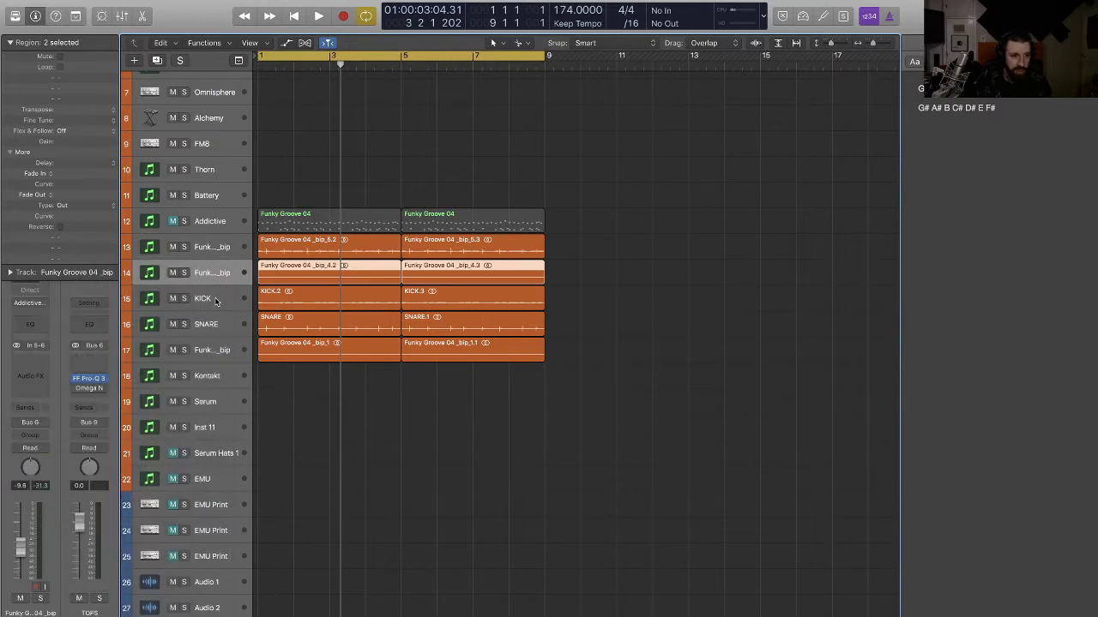
- Route the KICK track's output to Bus 2 (KICK) and the SNARE track's output to Bus 4 (SNARE)
{"action": "left_click", "coordinate": [216, 299]}
{"action": "left_click", "coordinate": [34, 422]}
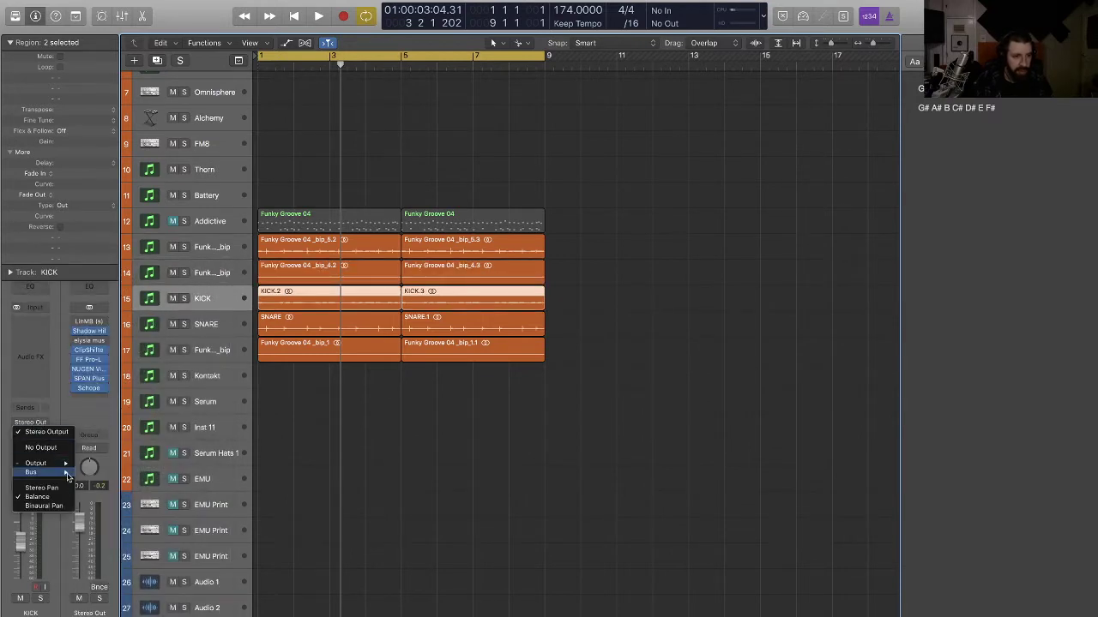
{"action": "mouse_move", "coordinate": [67, 477]}
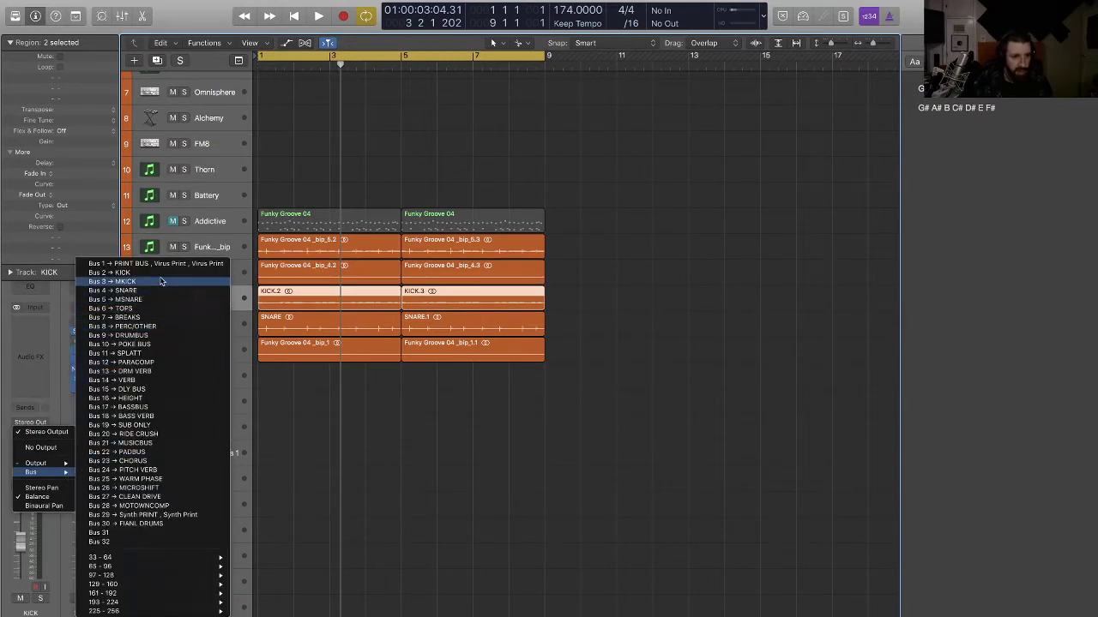
{"action": "left_click", "coordinate": [160, 282]}
{"action": "left_click", "coordinate": [206, 324]}
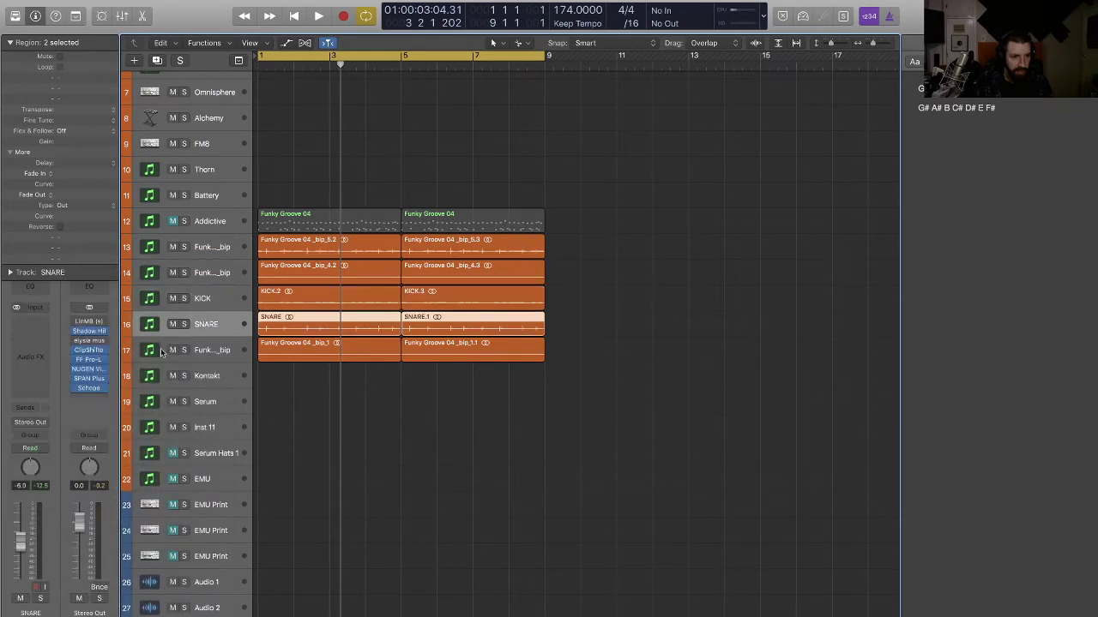
{"action": "left_click", "coordinate": [32, 422]}
{"action": "mouse_move", "coordinate": [34, 471]}
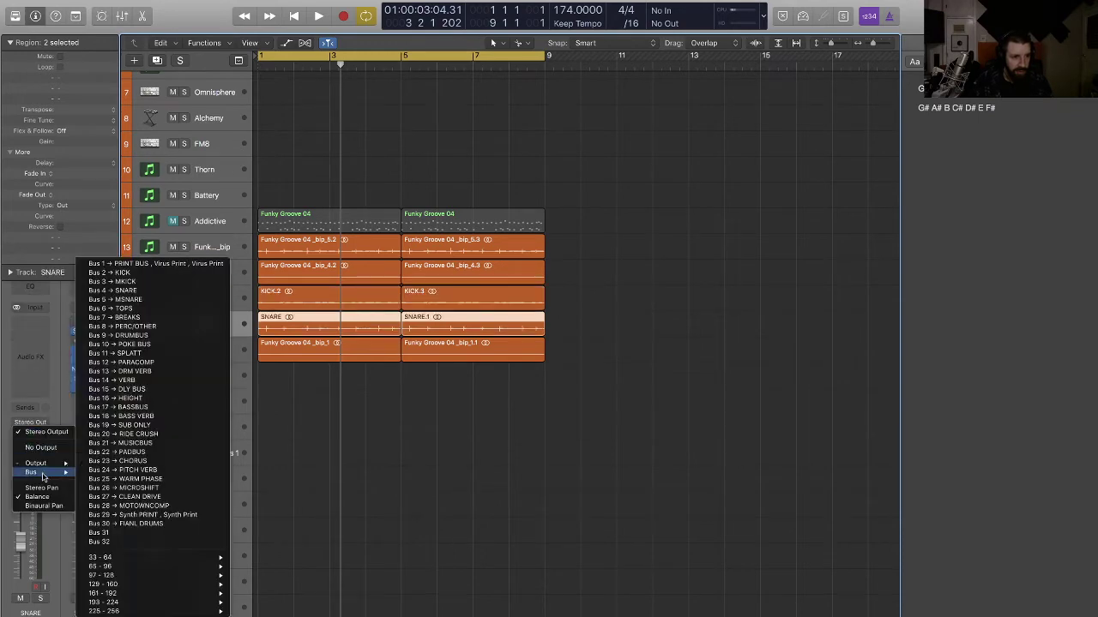
{"action": "left_click", "coordinate": [142, 302]}
- Route the output of the remaining Funky Groove bounce on track 17 to Bus 8 (PERC/OTHER)
{"action": "left_click", "coordinate": [181, 361]}
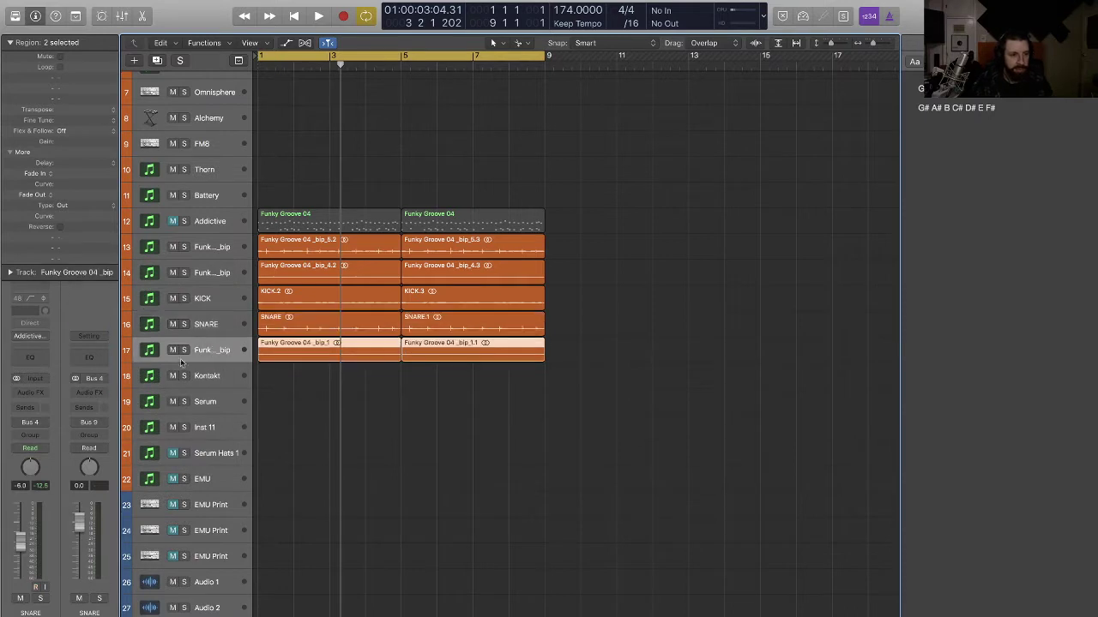
{"action": "left_click", "coordinate": [28, 423]}
{"action": "mouse_move", "coordinate": [53, 477]}
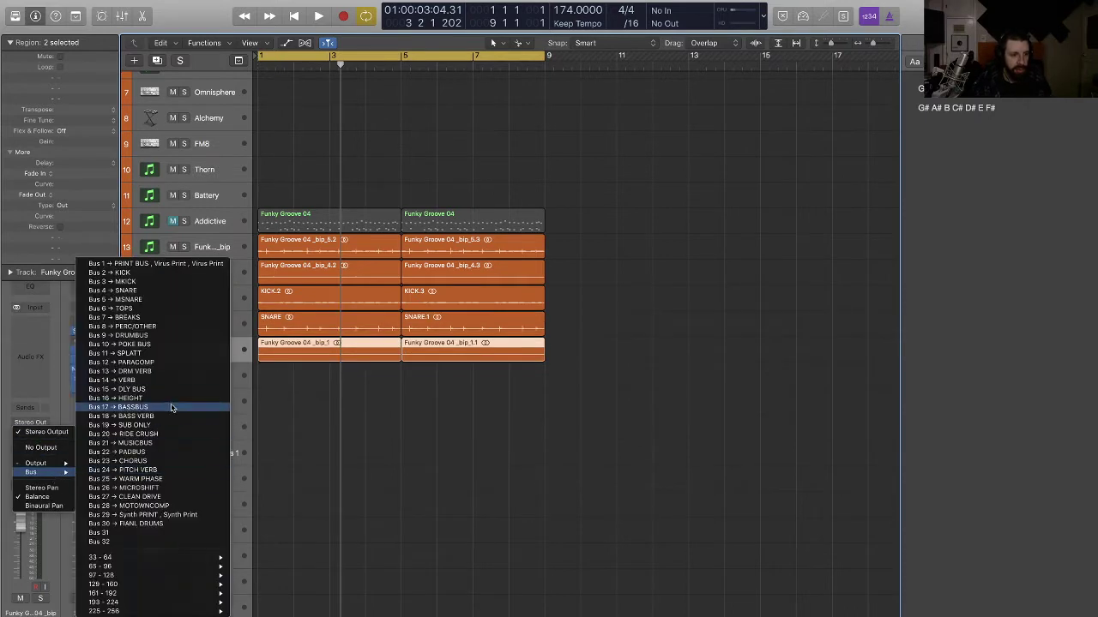
{"action": "left_click", "coordinate": [160, 326]}
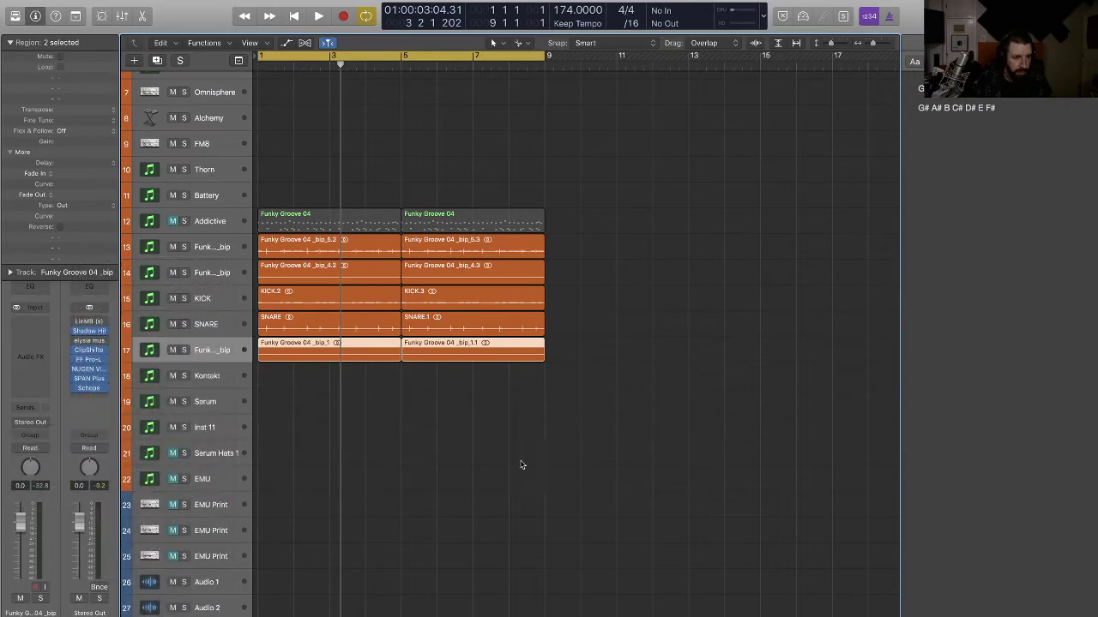
- Play the loop with the mixer open and check the signal levels on the drum bus channels
{"action": "left_click", "coordinate": [531, 468]}
{"action": "key", "text": "space"}
{"action": "key", "text": "x"}
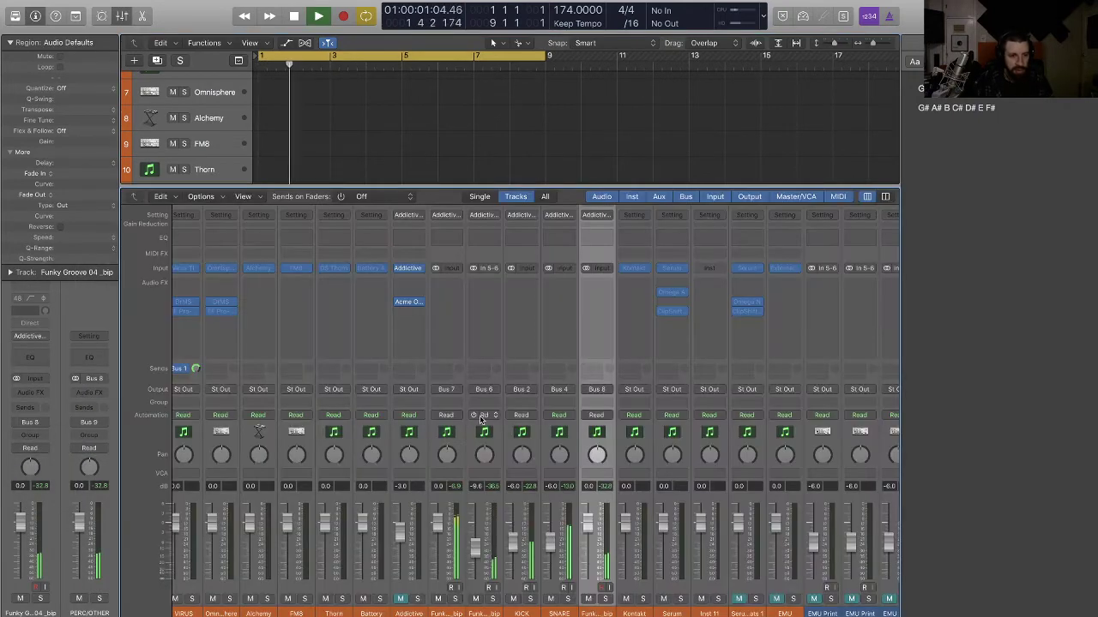
{"action": "scroll", "coordinate": [541, 480], "scroll_direction": "right", "scroll_amount": 15}
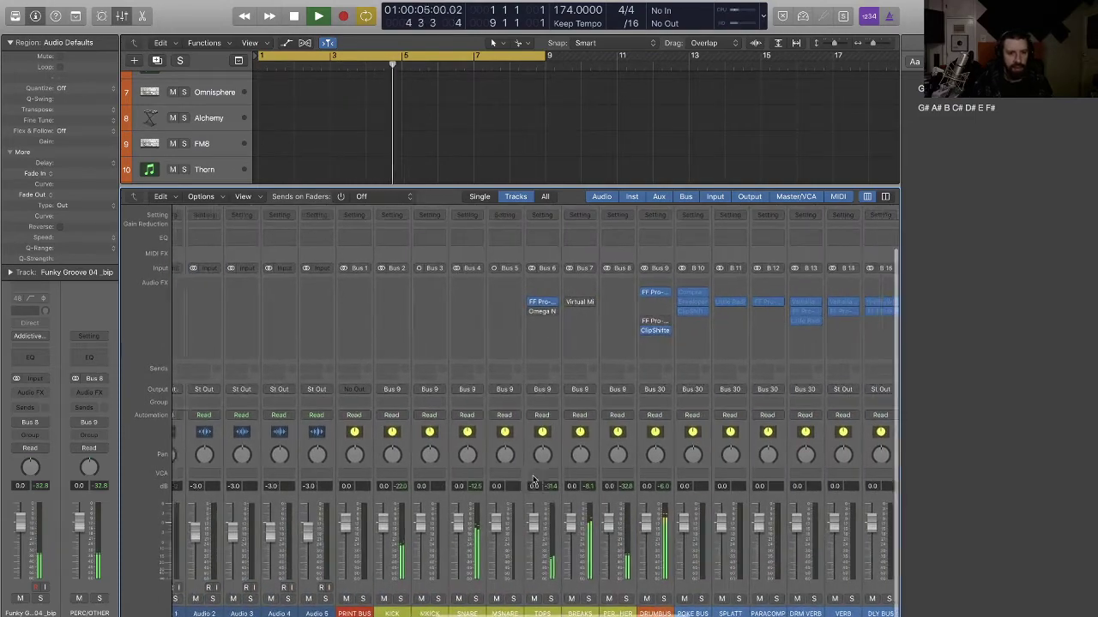
{"action": "scroll", "coordinate": [449, 580], "scroll_direction": "right", "scroll_amount": 2}
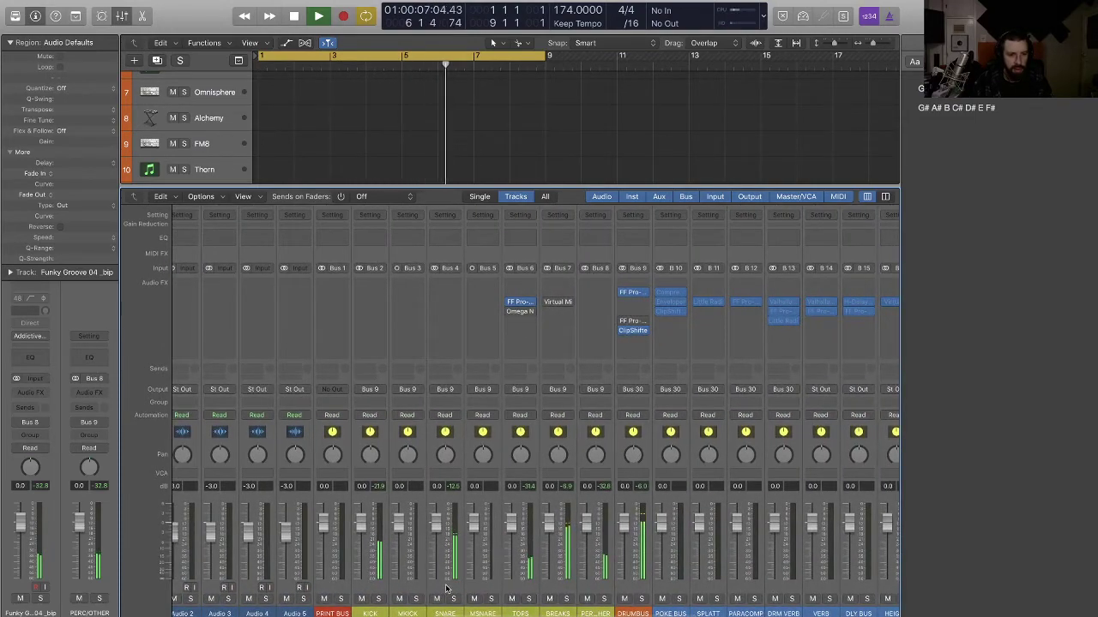
{"action": "scroll", "coordinate": [603, 573], "scroll_direction": "right", "scroll_amount": 4}
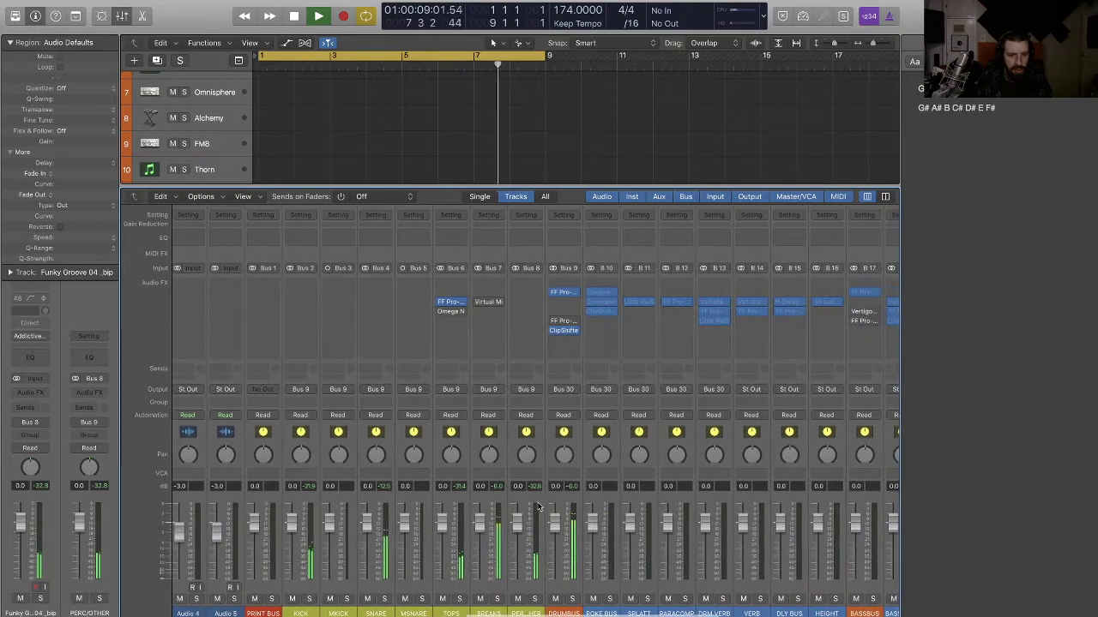
{"action": "left_click", "coordinate": [562, 302]}
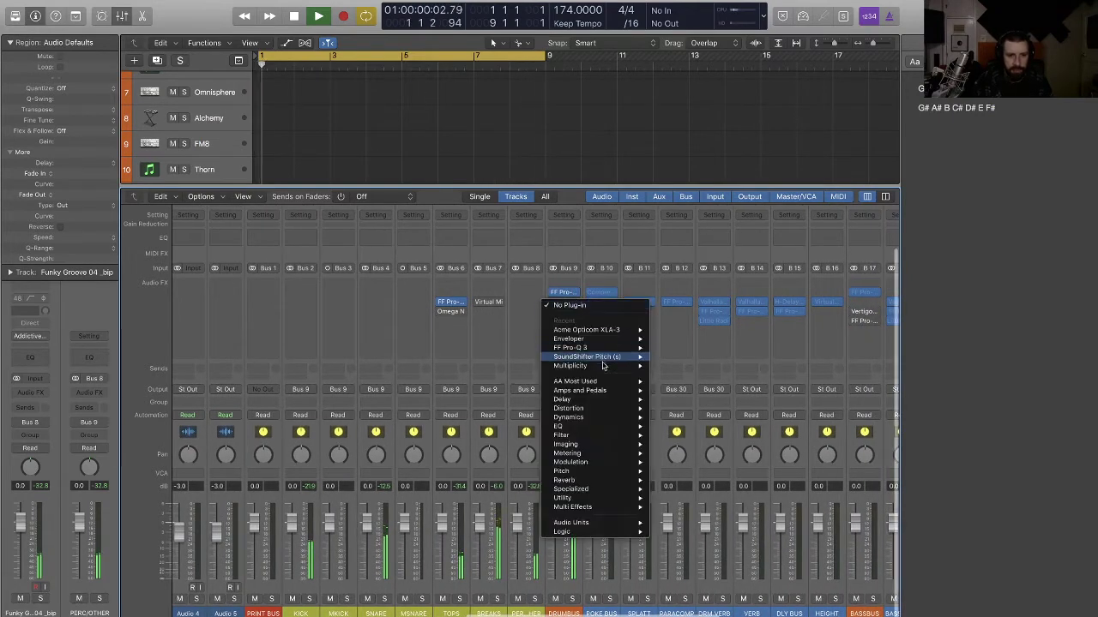
{"action": "mouse_move", "coordinate": [601, 365]}
{"action": "left_click", "coordinate": [673, 366]}
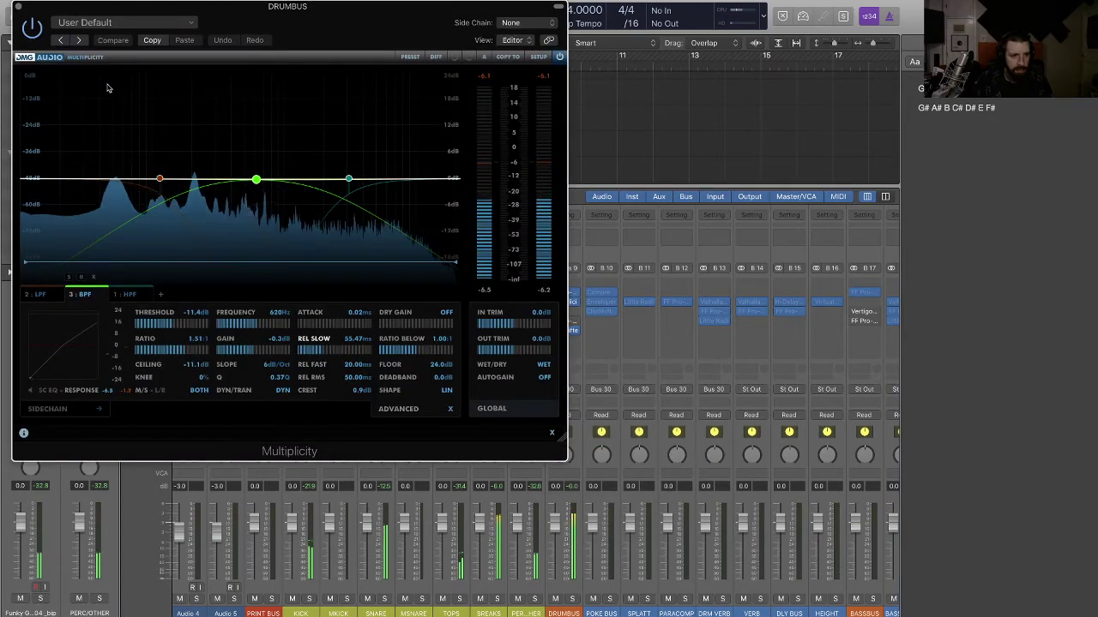
{"action": "left_click", "coordinate": [19, 7]}
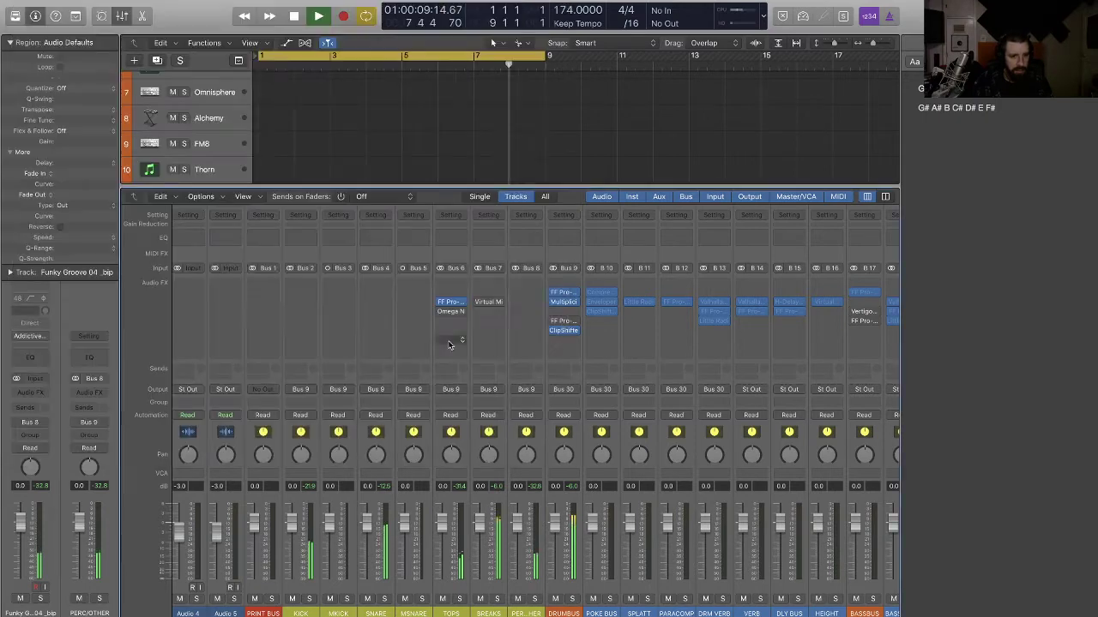
{"action": "left_click", "coordinate": [575, 304]}
{"action": "left_click", "coordinate": [601, 329]}
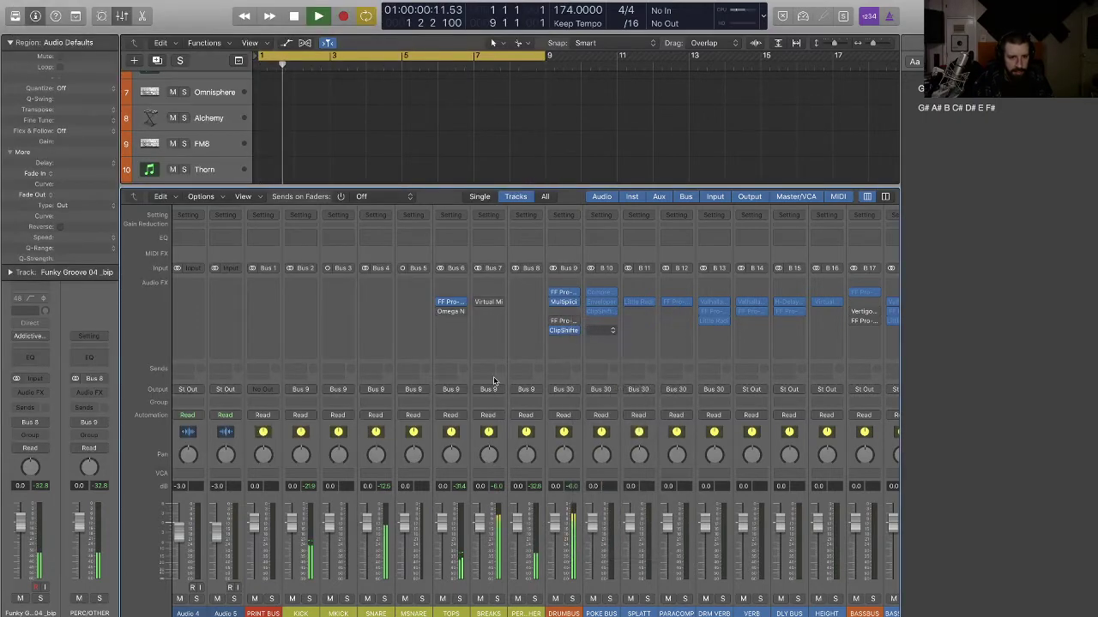
{"action": "key", "text": "space"}
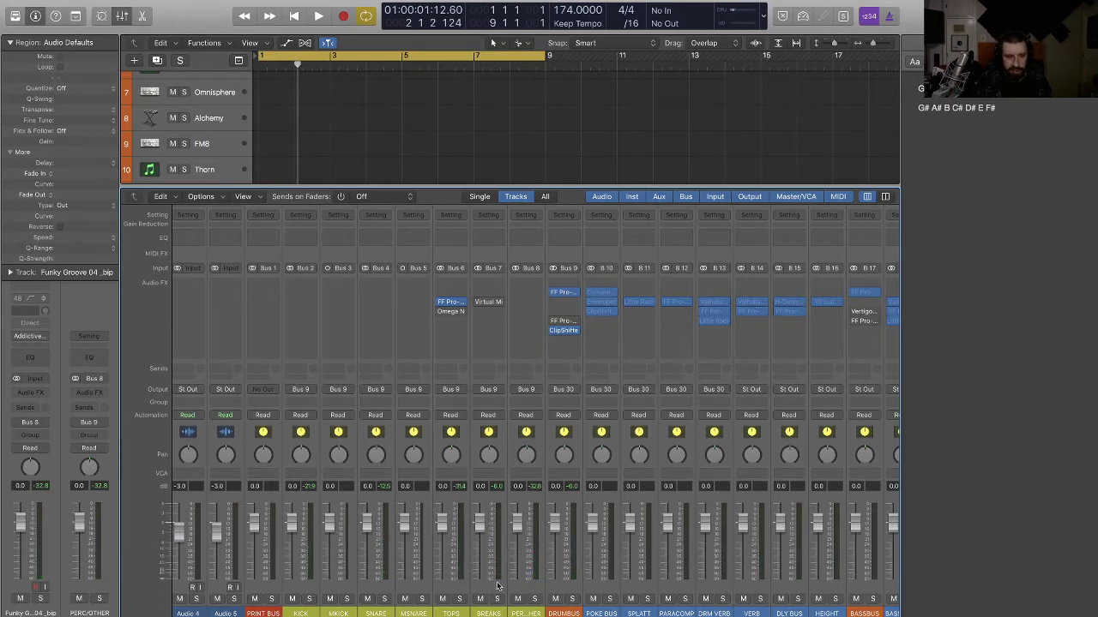
{"action": "key", "text": "space"}
{"action": "key", "text": "space"}
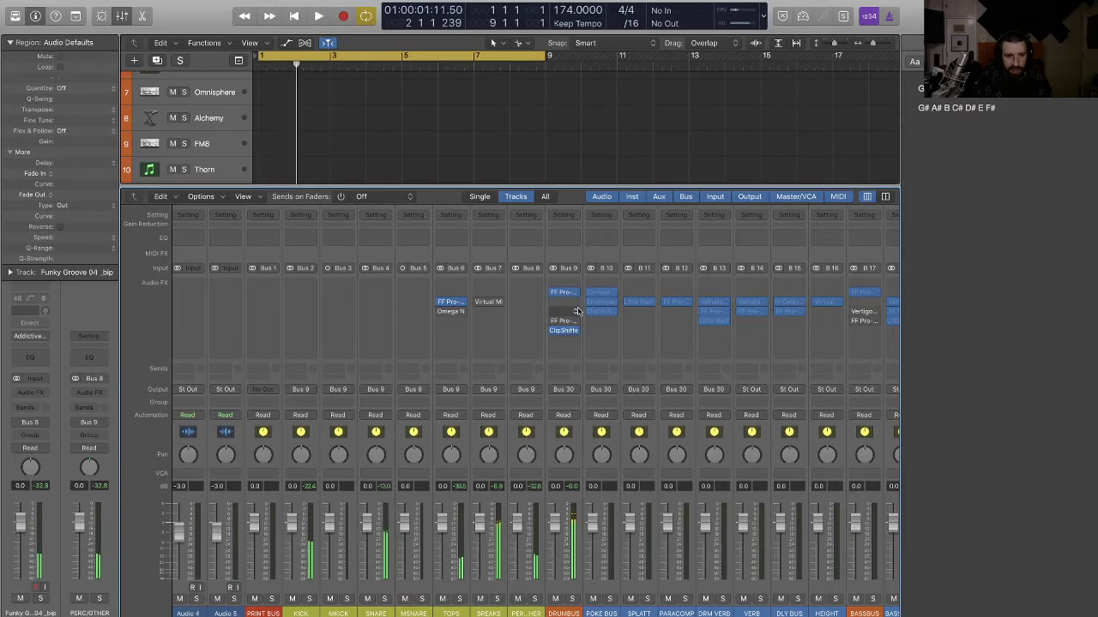
- Insert a stereo Multiplicity after the first Pro-Q on the DRUMBUS channel and start playback
{"action": "left_click", "coordinate": [567, 306]}
{"action": "mouse_move", "coordinate": [597, 331]}
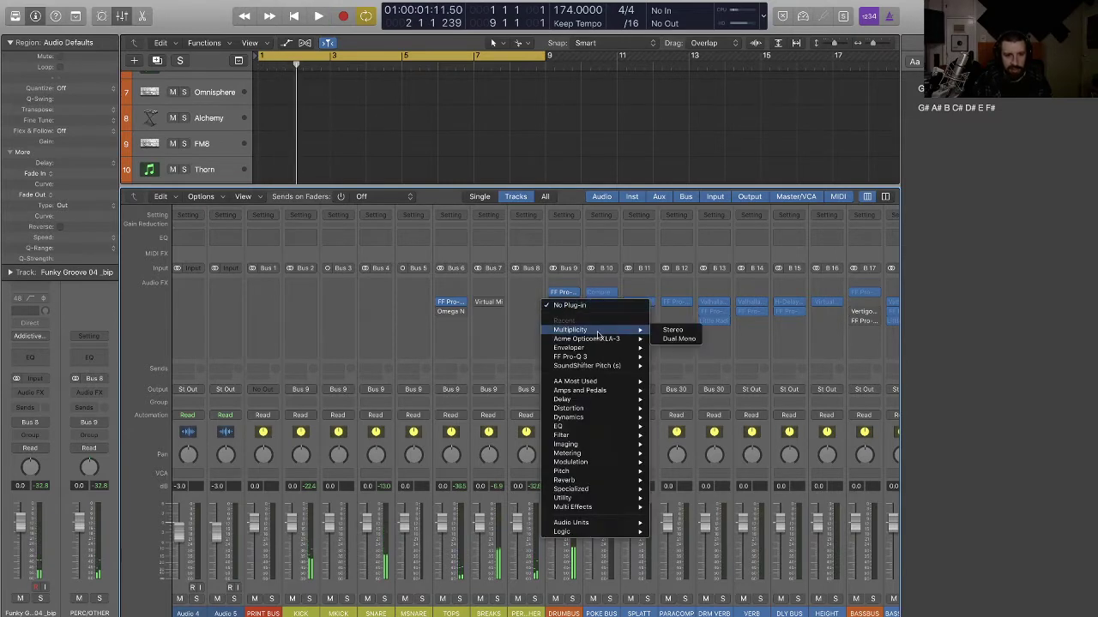
{"action": "left_click", "coordinate": [672, 332]}
{"action": "key", "text": "space"}
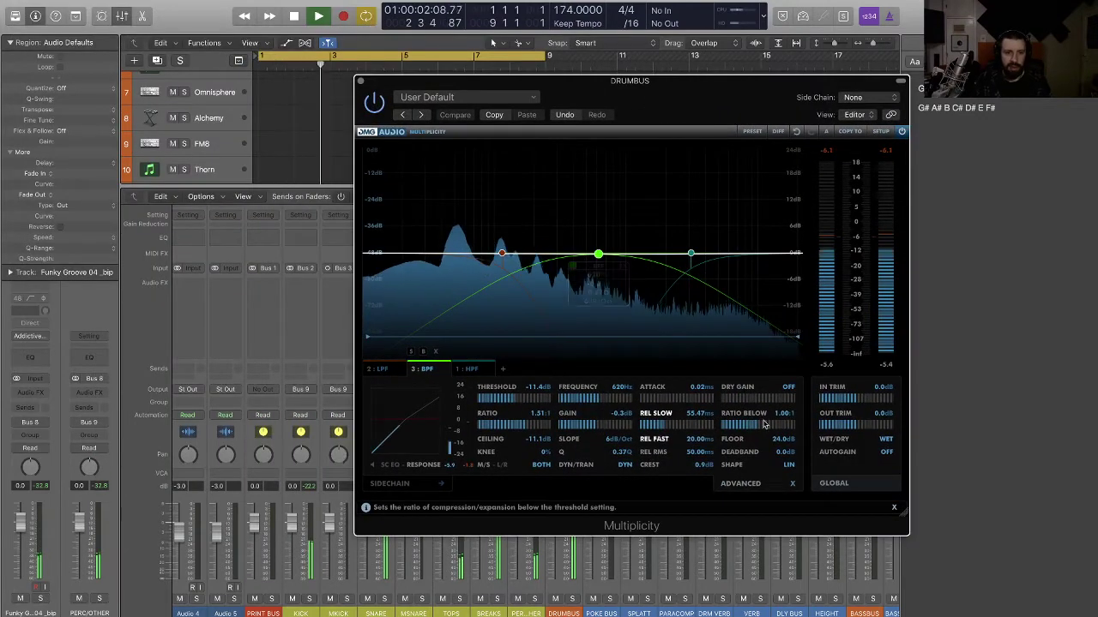
- Set Multiplicity's 620 Hz BPF band to ratio below 1.98:1, ratio 1:1.59, threshold -12.7 dB and Q 0.25
{"action": "left_click_drag", "start_coordinate": [761, 426], "coordinate": [773, 425]}
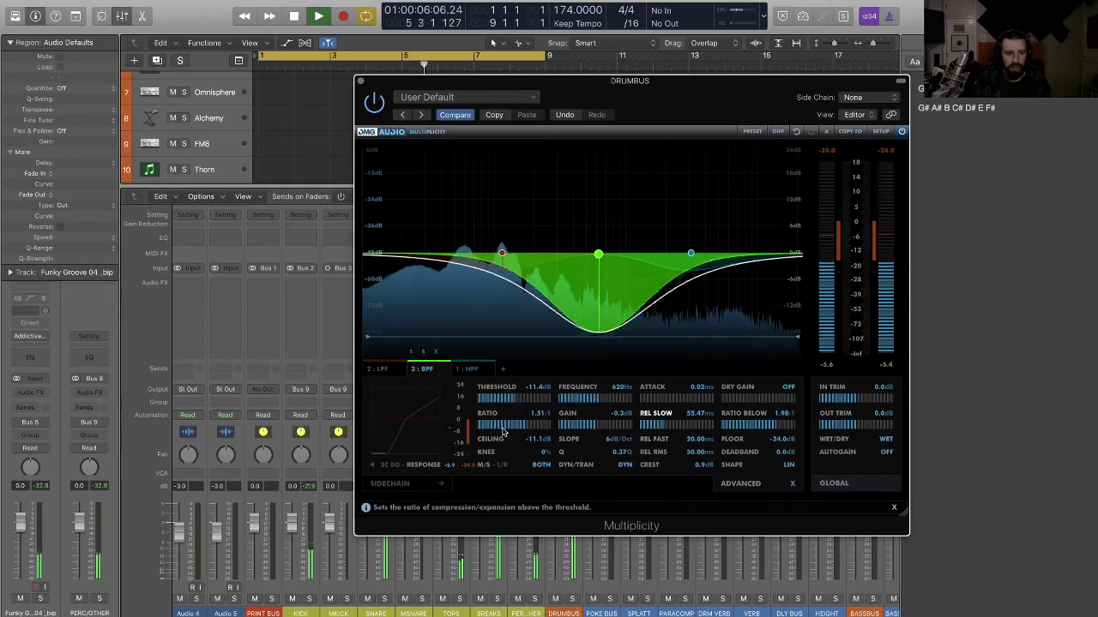
{"action": "left_click_drag", "start_coordinate": [504, 428], "coordinate": [540, 425]}
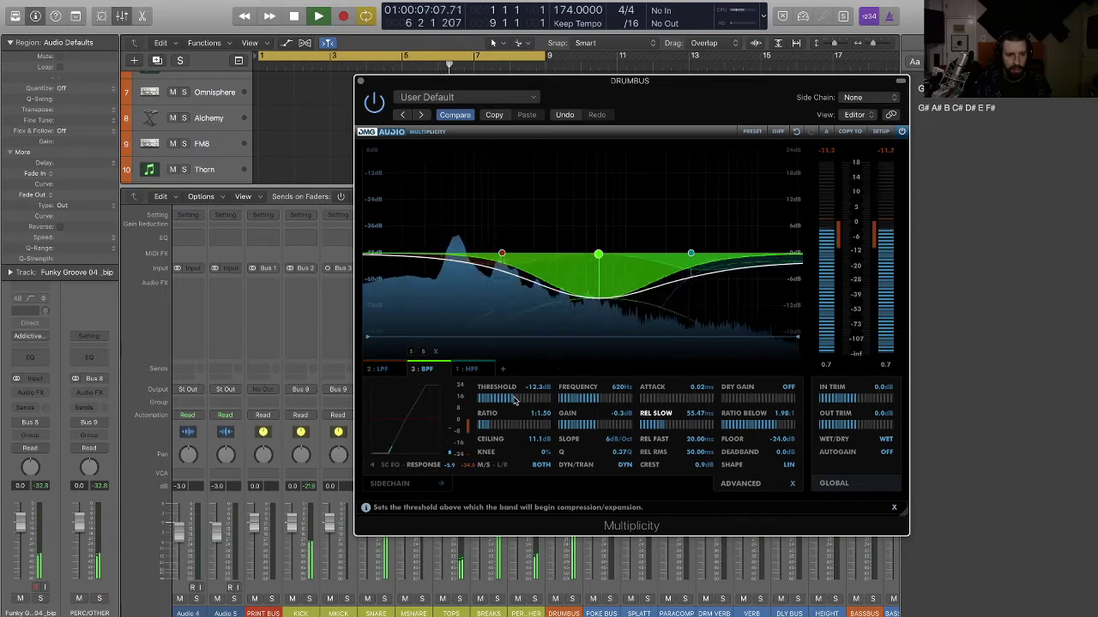
{"action": "left_click_drag", "start_coordinate": [515, 400], "coordinate": [552, 364]}
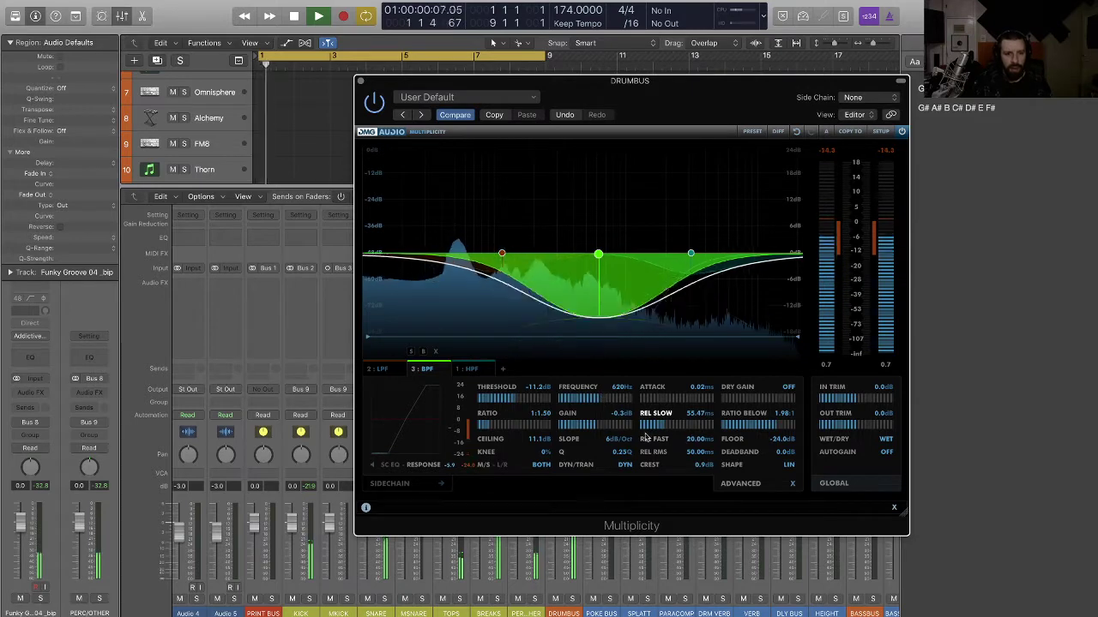
{"action": "left_click_drag", "start_coordinate": [488, 425], "coordinate": [483, 426]}
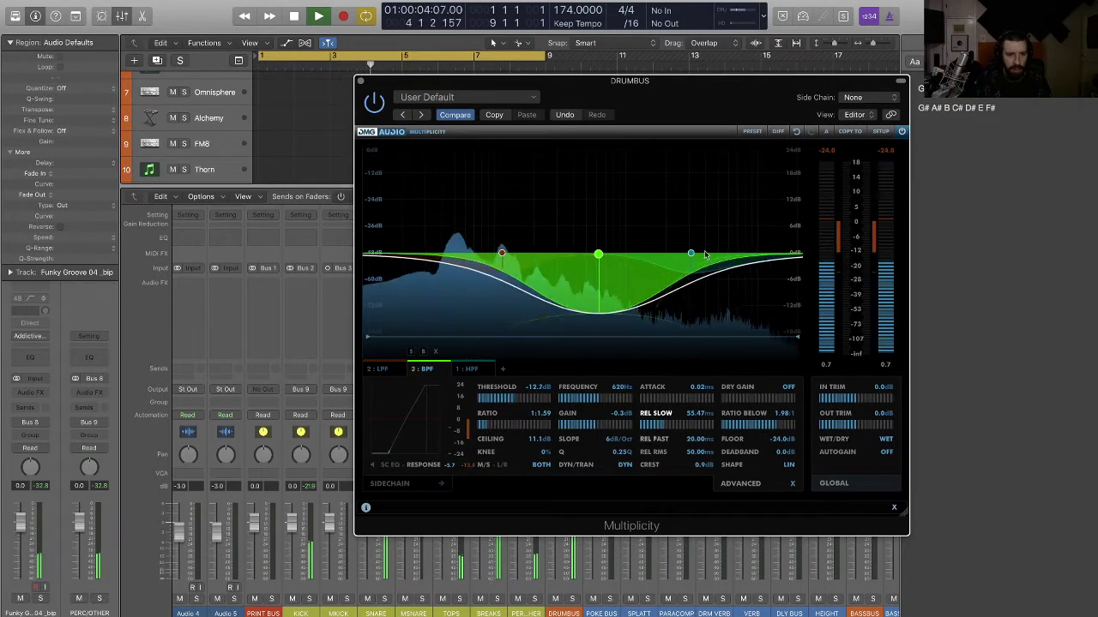
- Move Multiplicity's HPF band to 5.4 kHz with 3.8 dB gain, and fine-tune its threshold and ratio below
{"action": "left_click_drag", "start_coordinate": [691, 254], "coordinate": [722, 237]}
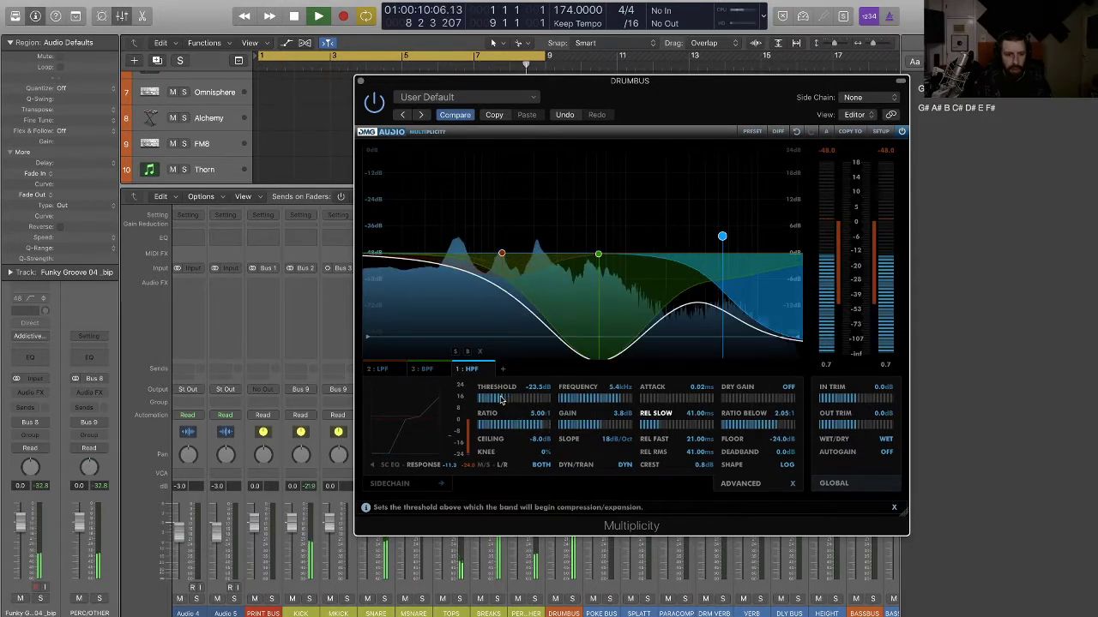
{"action": "left_click_drag", "start_coordinate": [502, 400], "coordinate": [504, 400]}
{"action": "left_click_drag", "start_coordinate": [781, 428], "coordinate": [777, 429]}
- Add a BPF band at 2.6 kHz with 1.5 dB gain, ratio below 1.64:1, ratio 1:1.33 and threshold -16.9 dB
{"action": "double_click", "coordinate": [680, 257]}
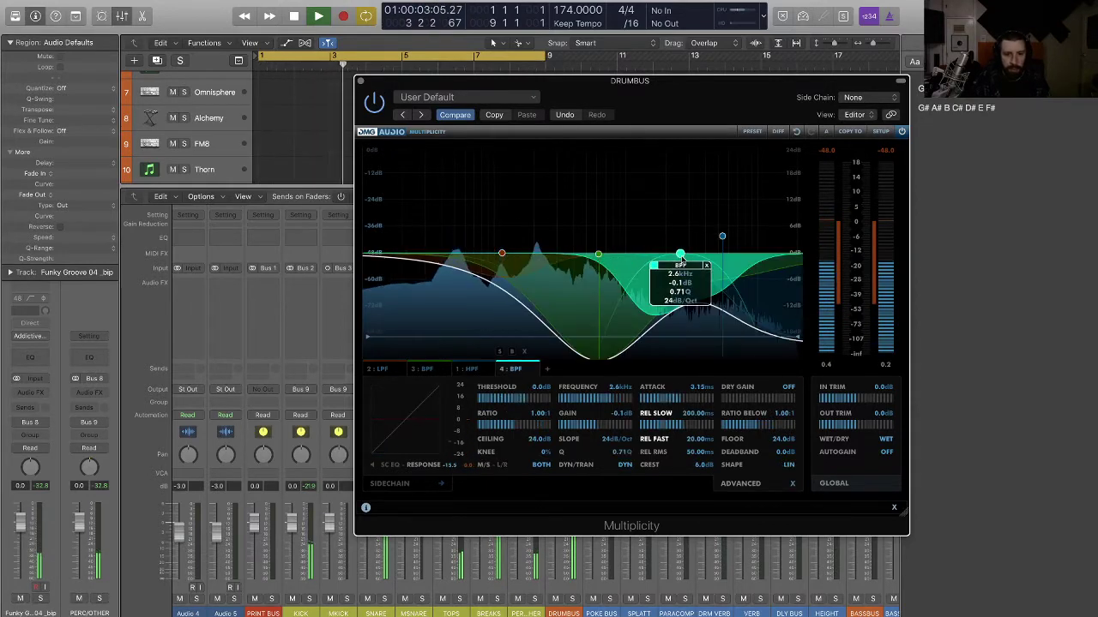
{"action": "left_click_drag", "start_coordinate": [680, 253], "coordinate": [680, 247]}
{"action": "key", "text": "space"}
{"action": "key", "text": "space"}
{"action": "left_click_drag", "start_coordinate": [759, 429], "coordinate": [772, 429]}
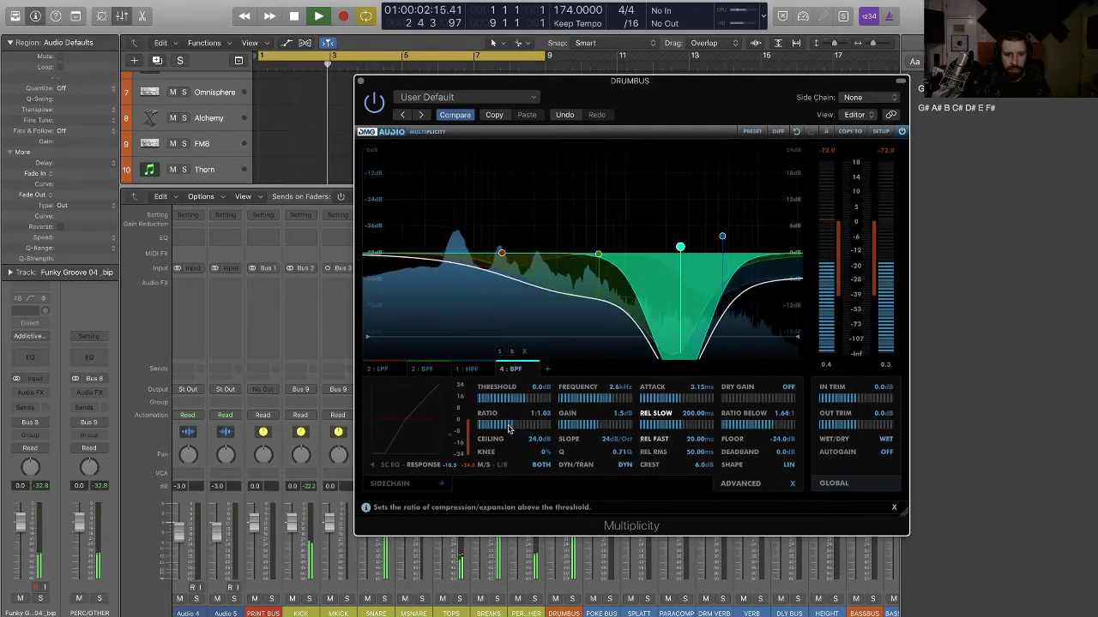
{"action": "left_click_drag", "start_coordinate": [496, 426], "coordinate": [501, 429]}
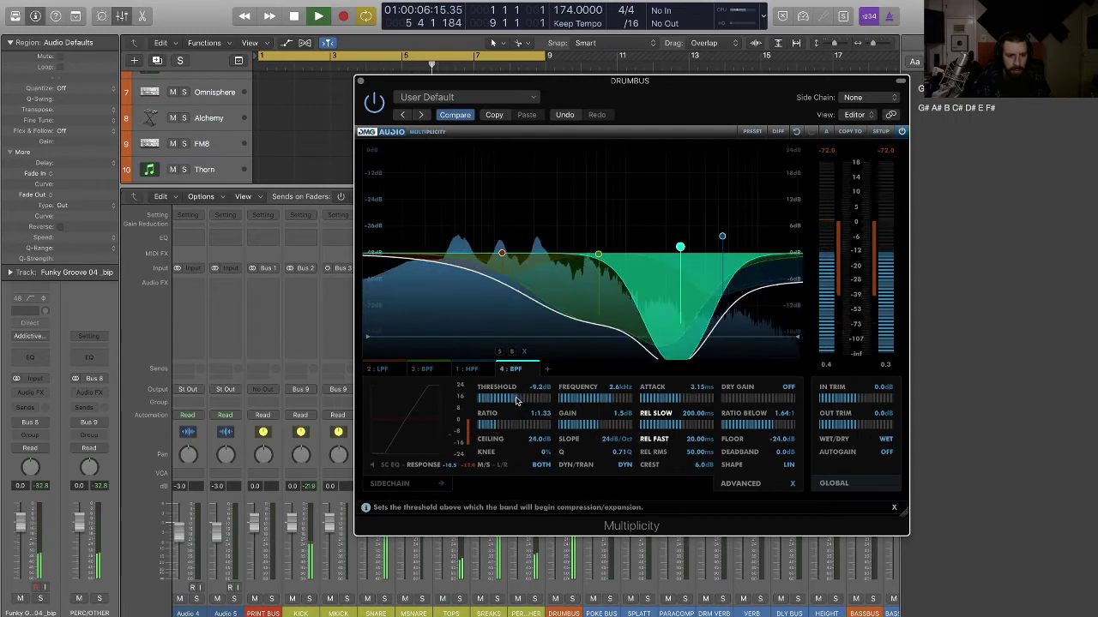
{"action": "left_click_drag", "start_coordinate": [510, 402], "coordinate": [510, 402]}
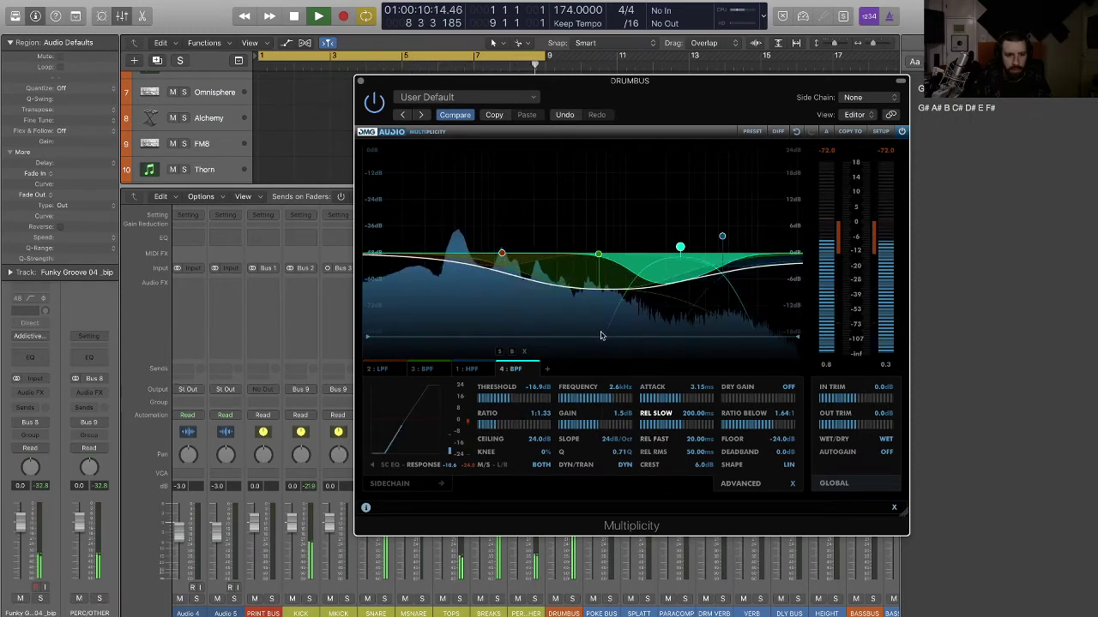
- Set the 2.6 kHz band's gain to 3.2 dB and the LPF band to 136 Hz, 0.9 dB, ratio below 2.17:1, ratio 1:1.54, threshold -18.3 dB
{"action": "scroll", "coordinate": [604, 427], "scroll_direction": "up", "scroll_amount": 3}
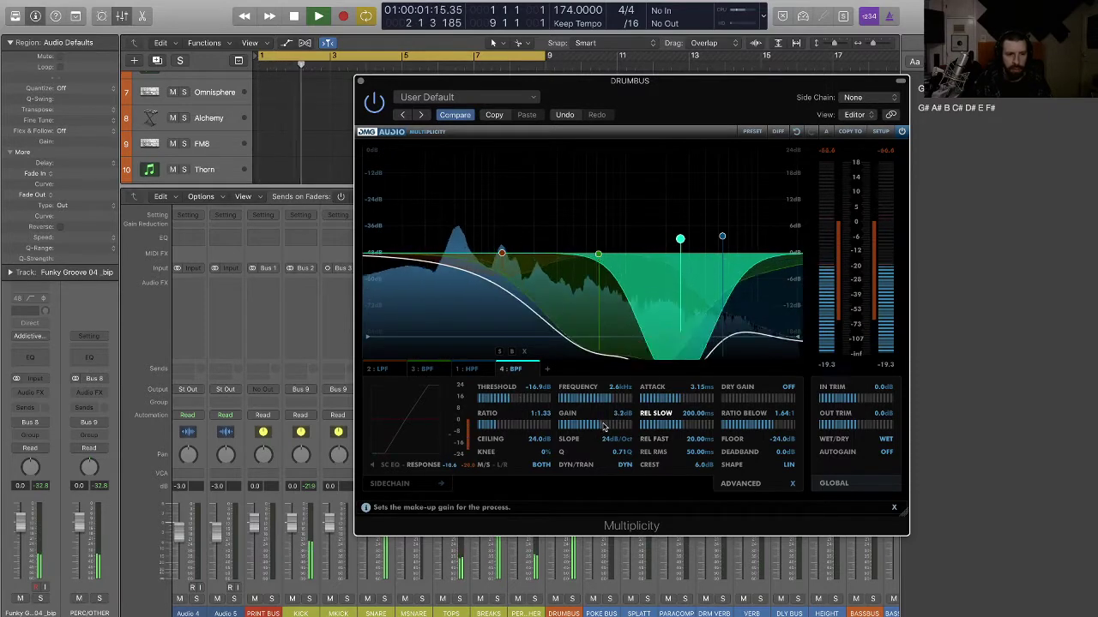
{"action": "left_click", "coordinate": [509, 261]}
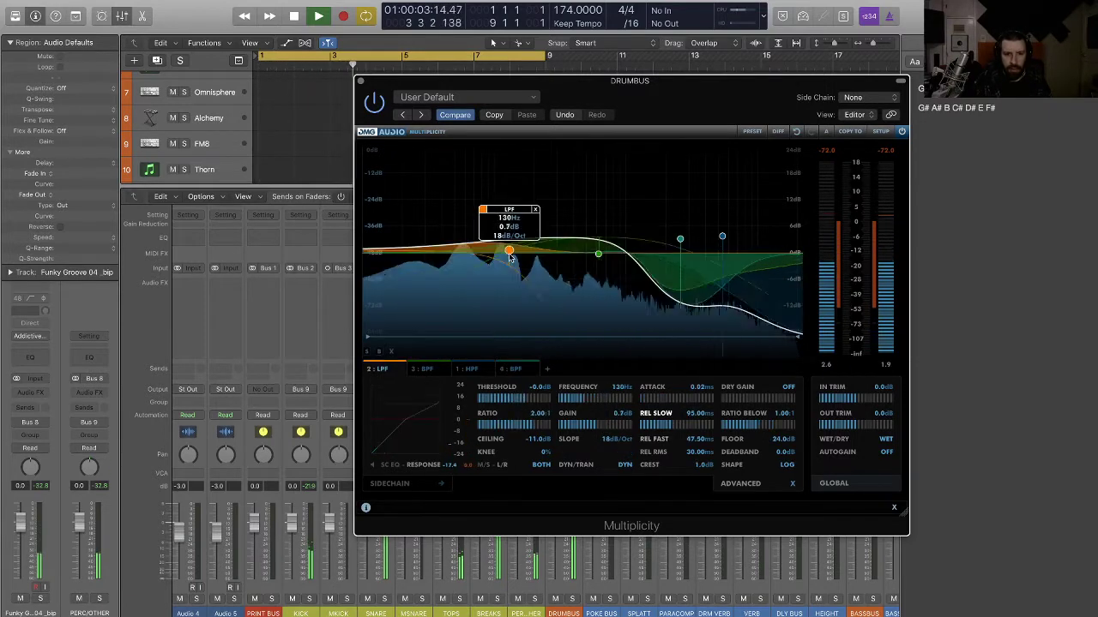
{"action": "left_click_drag", "start_coordinate": [772, 426], "coordinate": [787, 427]}
{"action": "left_click_drag", "start_coordinate": [538, 421], "coordinate": [508, 401]}
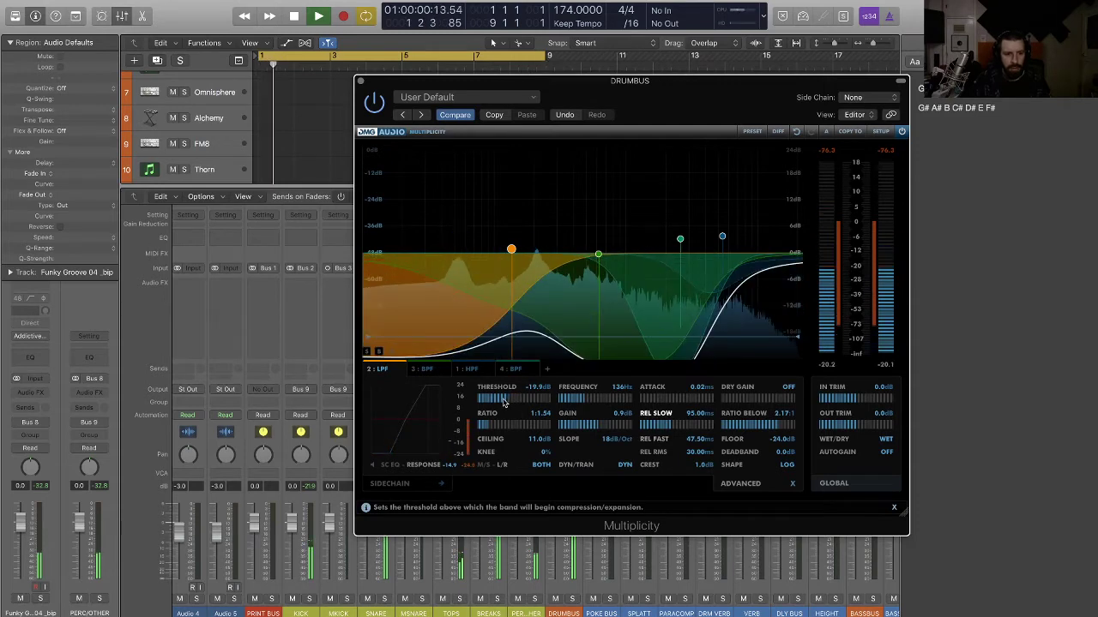
{"action": "left_click_drag", "start_coordinate": [504, 403], "coordinate": [505, 403]}
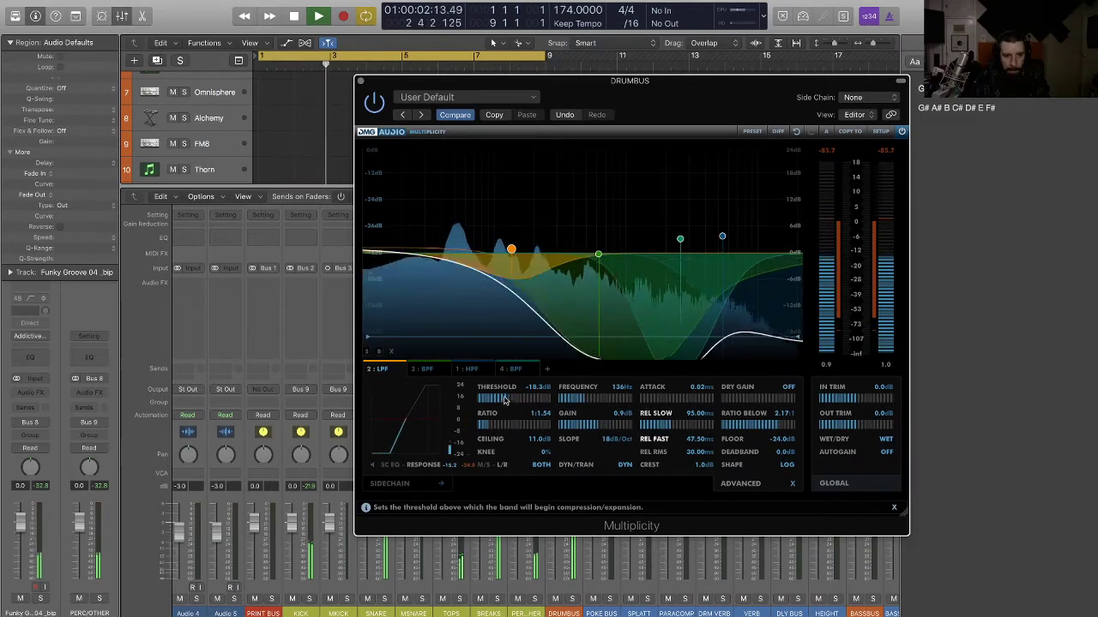
- Add a BPF band at 197 Hz with 0.2 dB gain, ratio below 2.08:1, ratio 1:1.73 and threshold -13.7 dB
{"action": "double_click", "coordinate": [540, 254]}
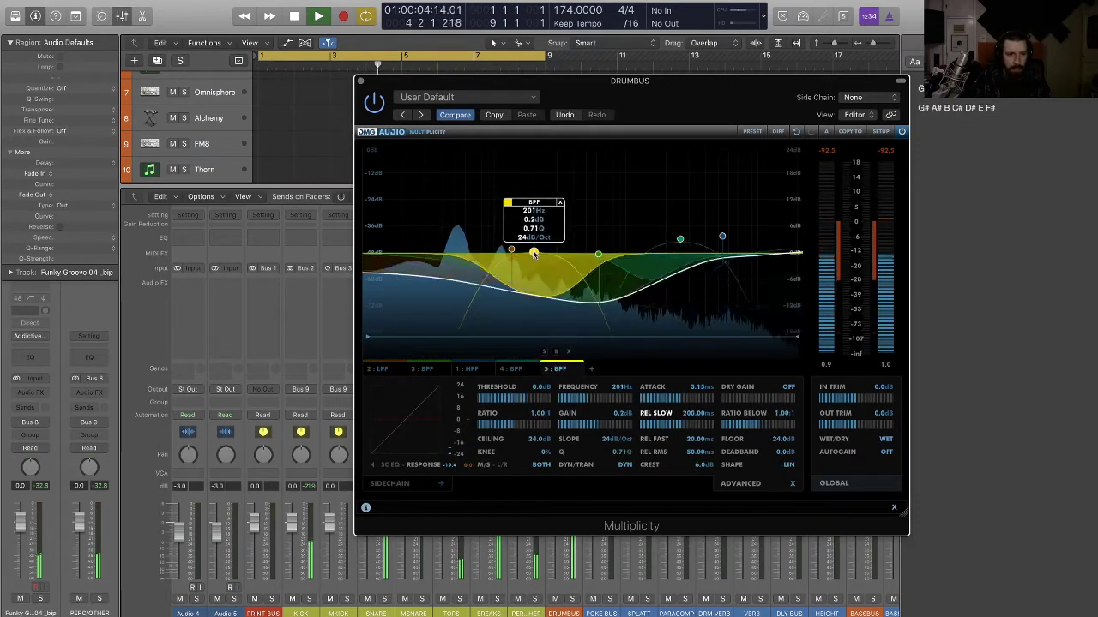
{"action": "key", "text": "space"}
{"action": "left_click_drag", "start_coordinate": [745, 421], "coordinate": [781, 421]}
{"action": "left_click_drag", "start_coordinate": [511, 421], "coordinate": [481, 423]}
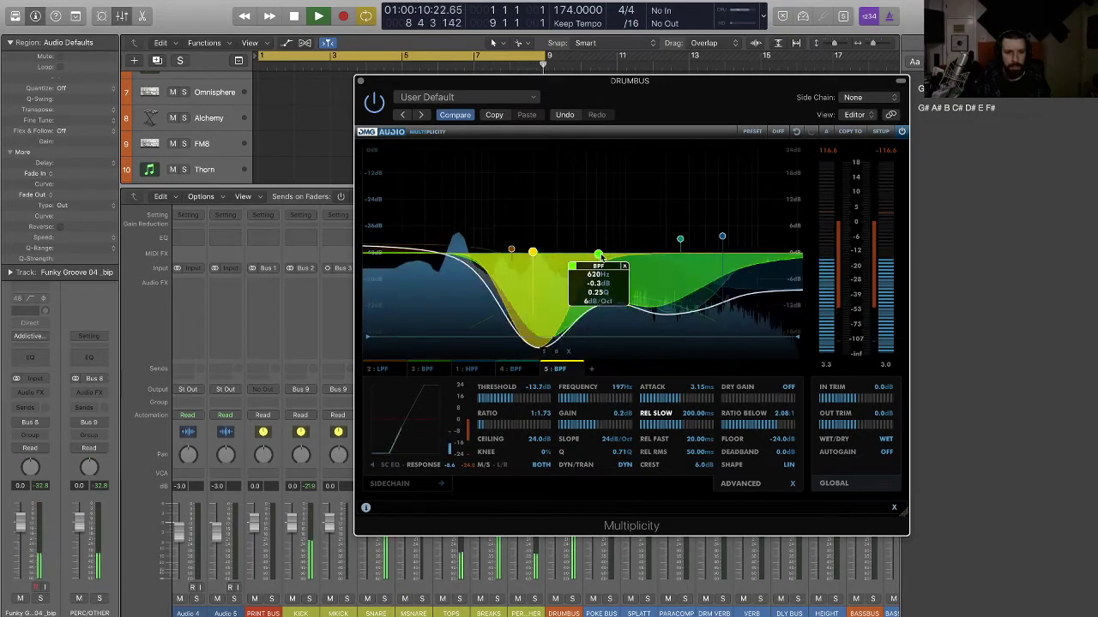
- Move the HPF band to 5.6 kHz with 6.1 dB gain and set Multiplicity's wet/dry mix to 50%
{"action": "left_click", "coordinate": [723, 226]}
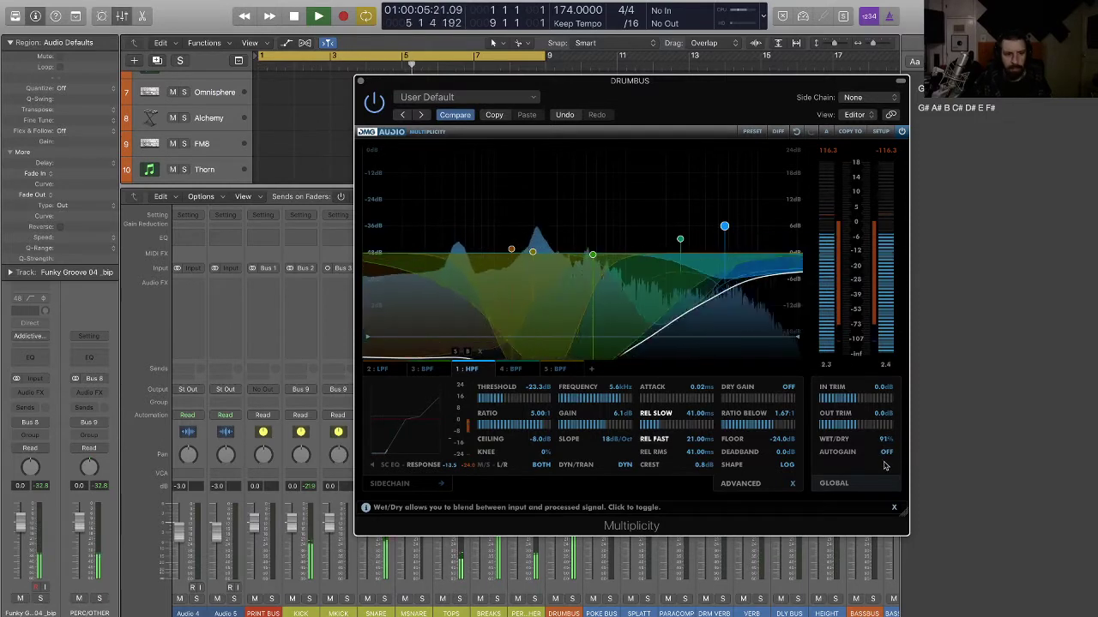
{"action": "left_click_drag", "start_coordinate": [883, 490], "coordinate": [879, 559]}
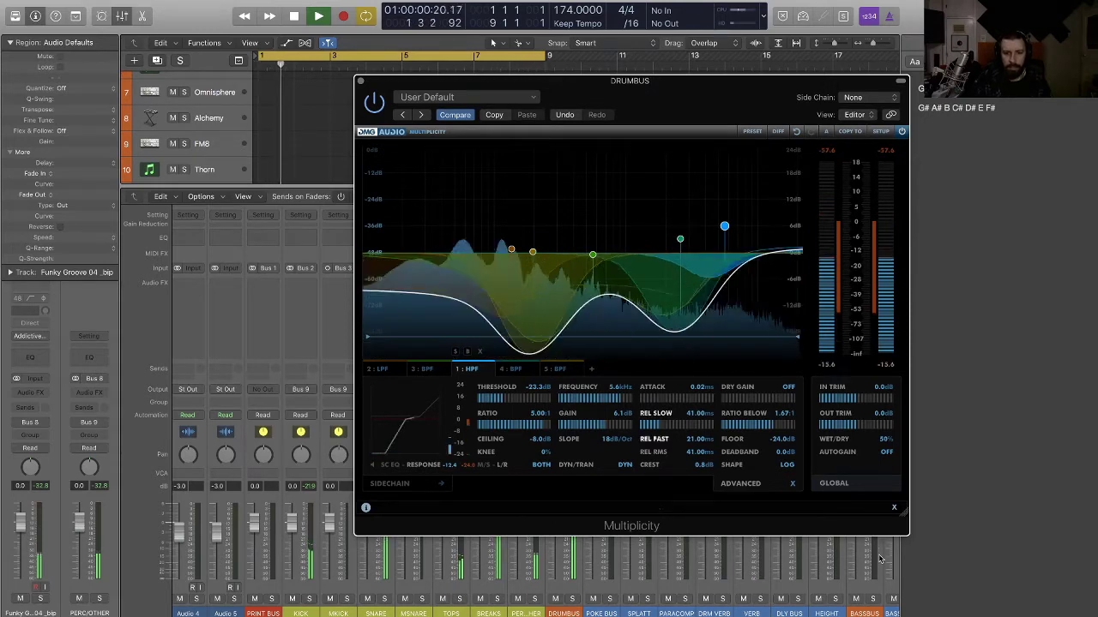
- Compare the DRUMBUS sound with Multiplicity bypassed and active, and close the plug-in window
{"action": "left_click", "coordinate": [901, 133]}
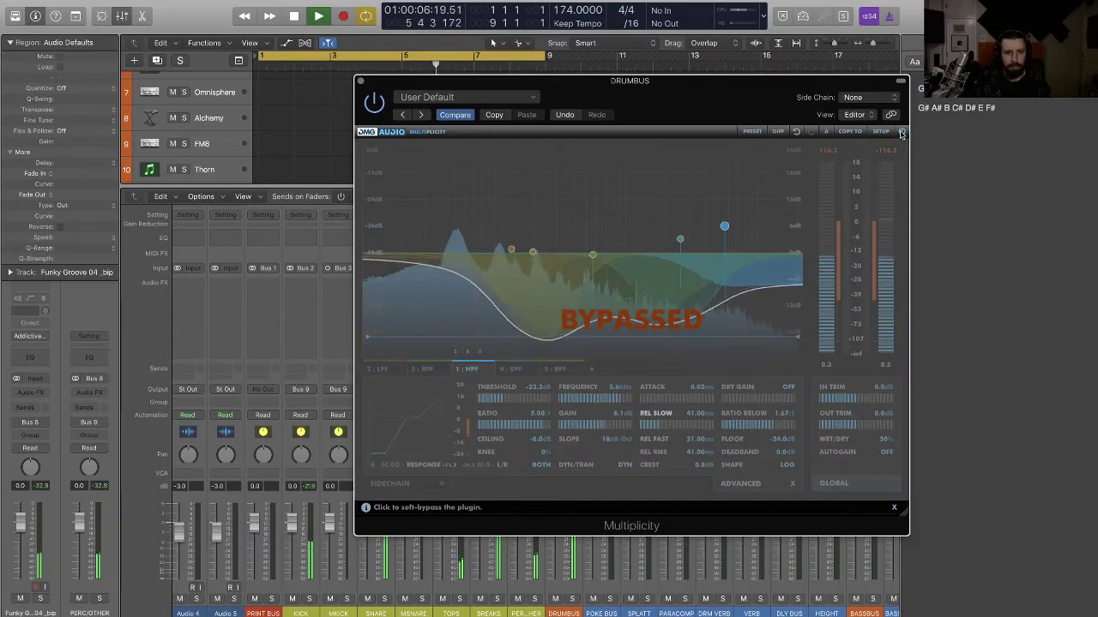
{"action": "left_click", "coordinate": [900, 132]}
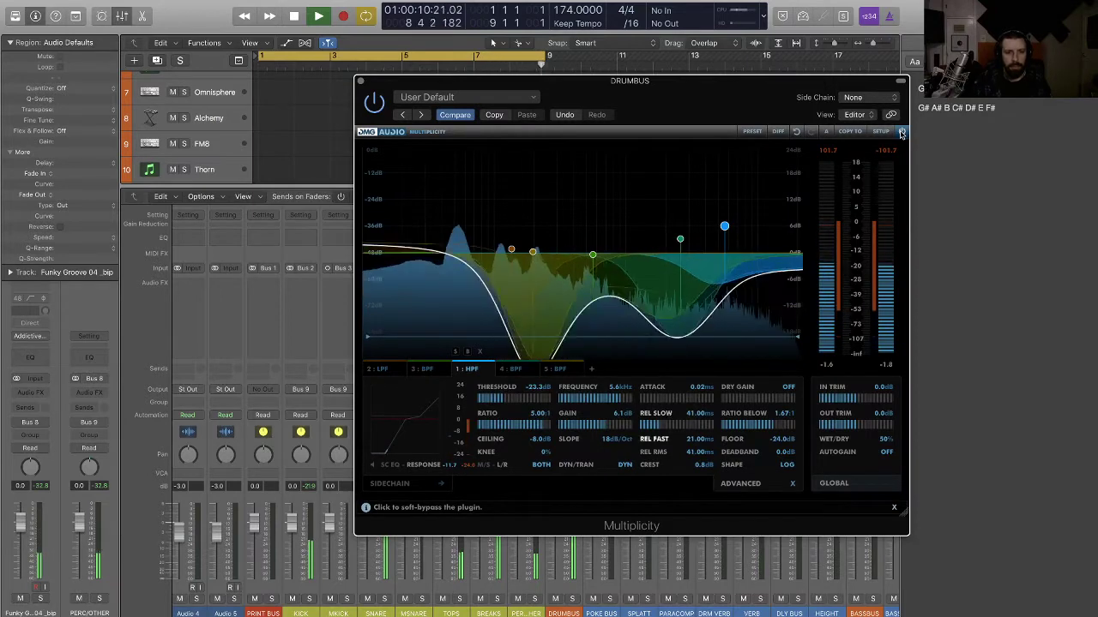
{"action": "left_click", "coordinate": [360, 82]}
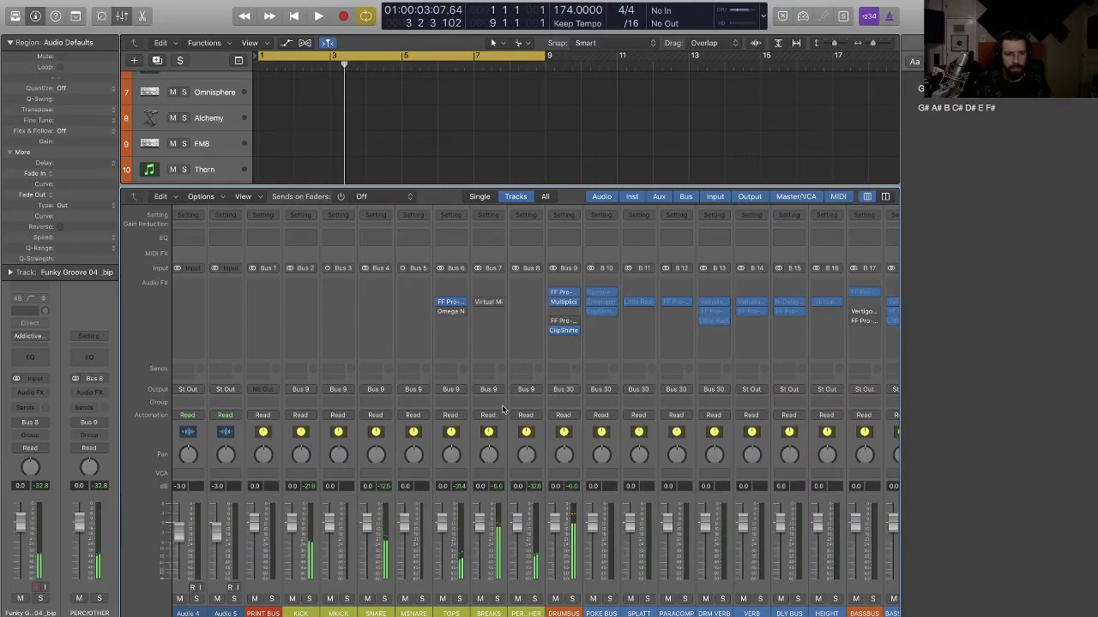
- Check track 13's output routing and route tracks 14 to 17, including KICK and SNARE, to Bus 7 (BREAKS)
{"action": "key", "text": "x"}
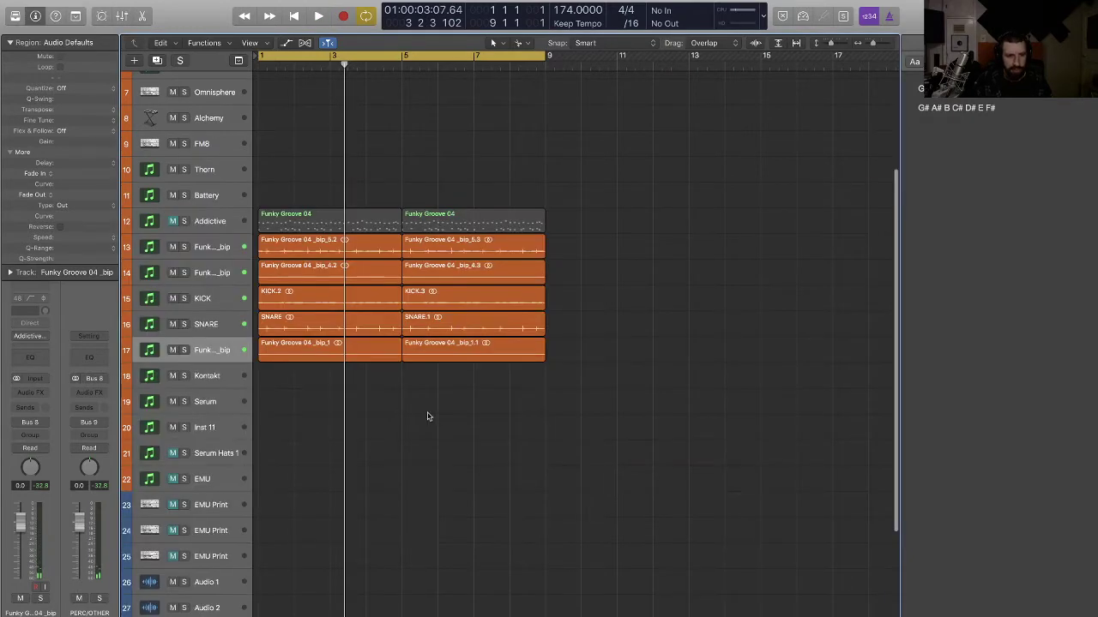
{"action": "left_click", "coordinate": [234, 248]}
{"action": "left_click", "coordinate": [28, 423]}
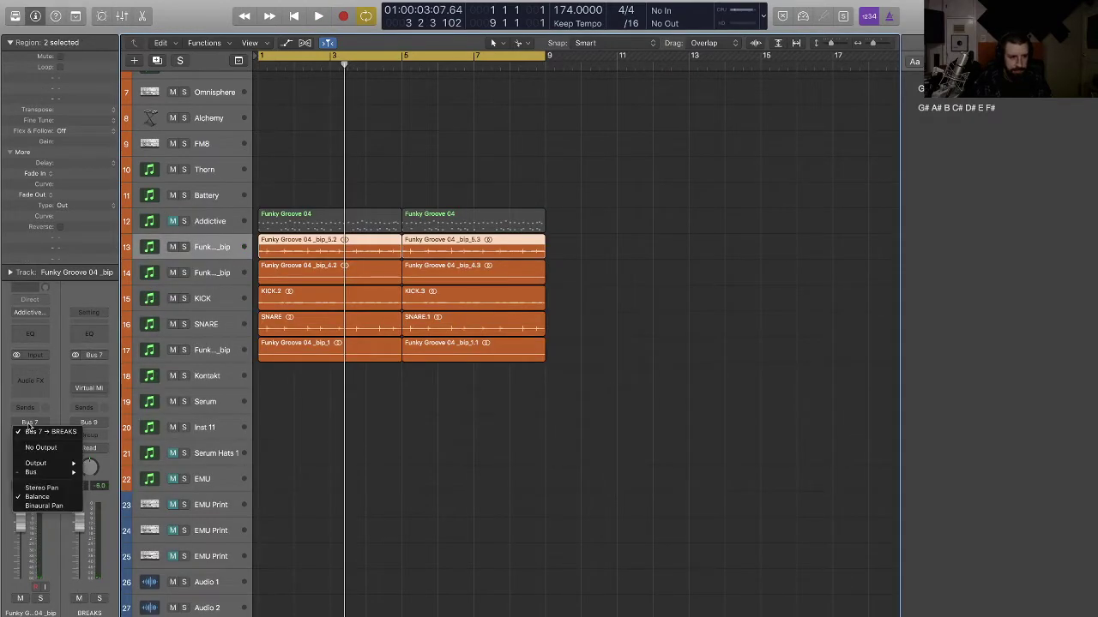
{"action": "left_click", "coordinate": [236, 340]}
{"action": "left_click", "coordinate": [225, 273]}
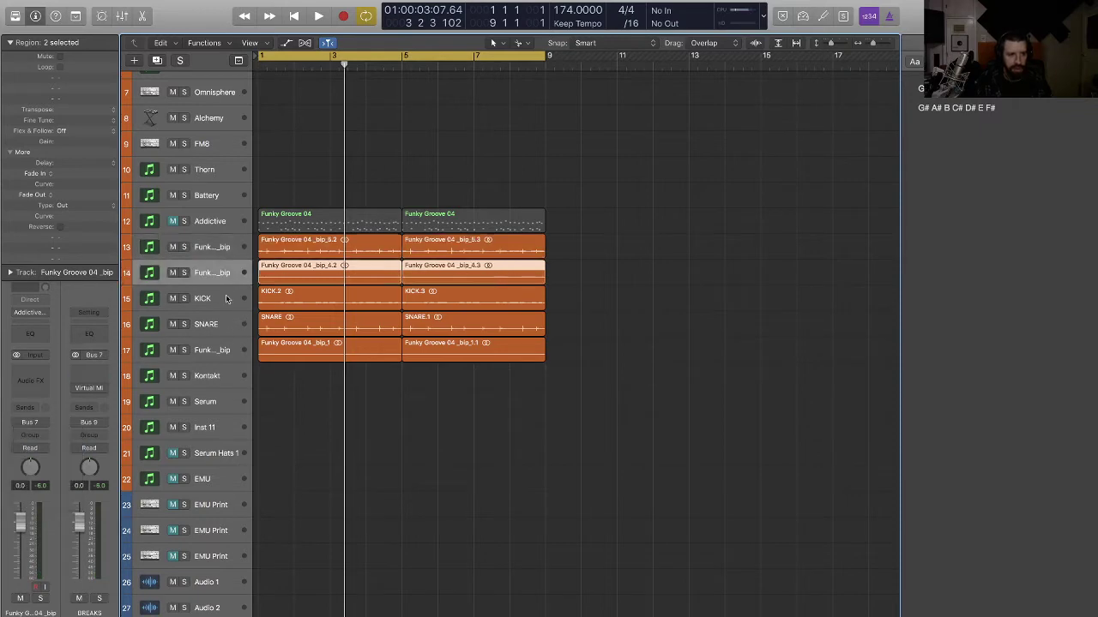
{"action": "left_click", "coordinate": [229, 348], "text": "shift"}
{"action": "key", "text": "x"}
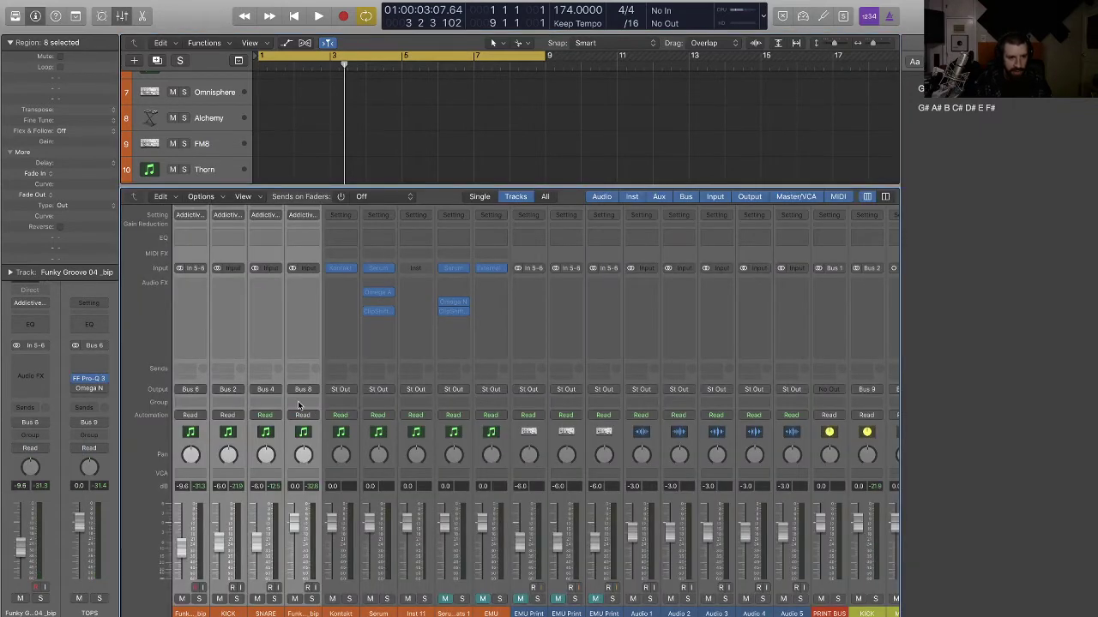
{"action": "scroll", "coordinate": [300, 405], "scroll_direction": "left", "scroll_amount": 2}
{"action": "left_click", "coordinate": [227, 391]}
{"action": "mouse_move", "coordinate": [224, 439]}
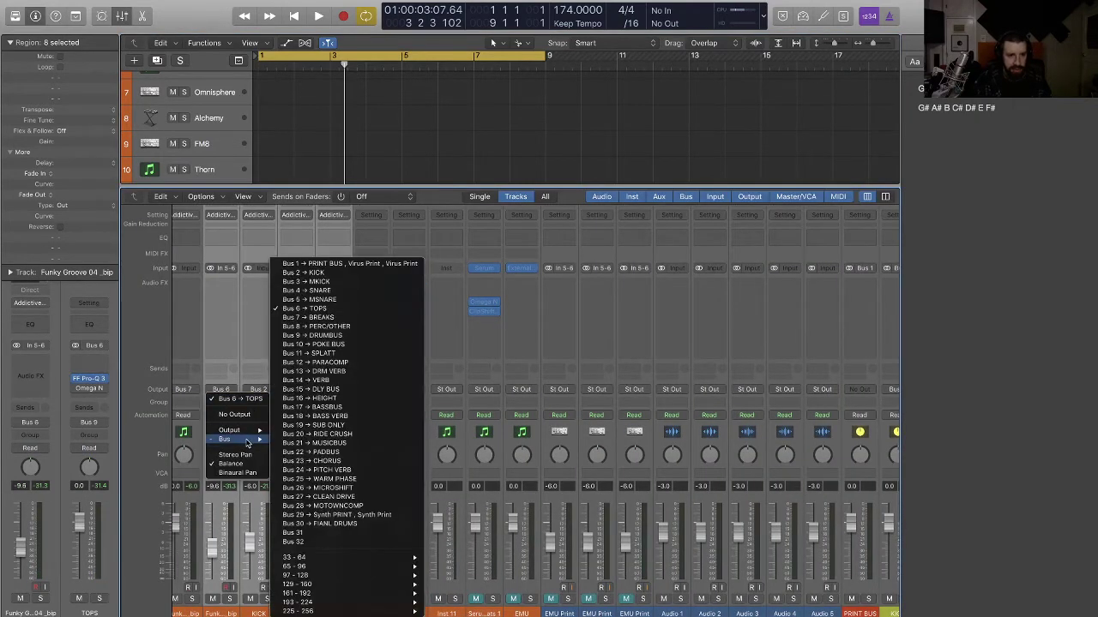
{"action": "left_click", "coordinate": [360, 317]}
- Move Multiplicity from the DRUMBUS channel to the slot above Virtual Mix Rack on the BREAKS channel and start playback
{"action": "scroll", "coordinate": [523, 418], "scroll_direction": "right", "scroll_amount": 10}
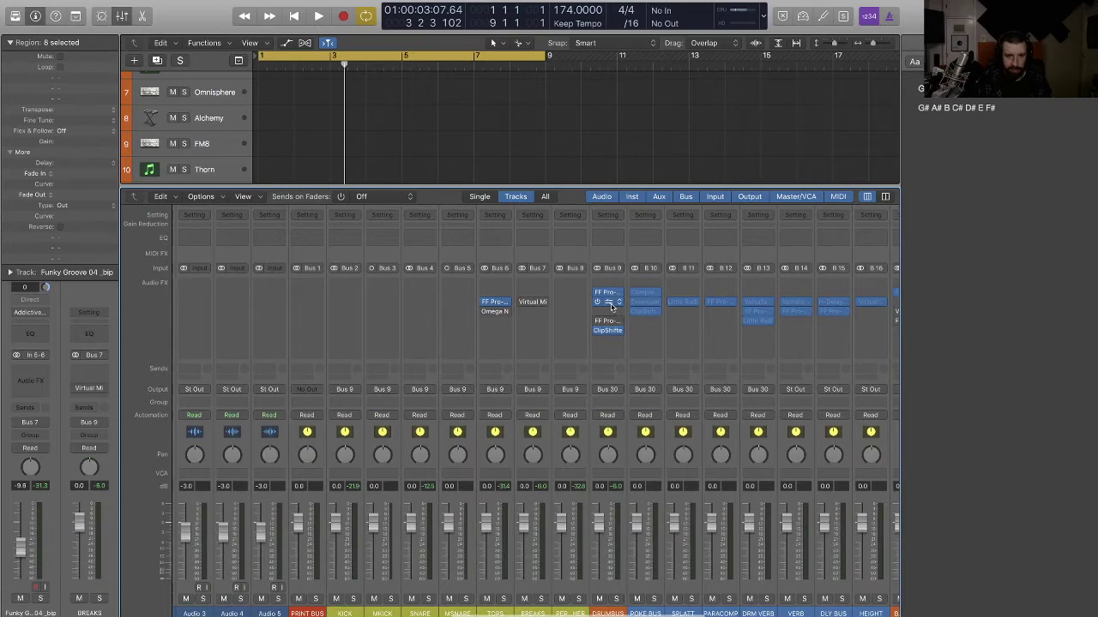
{"action": "left_click_drag", "start_coordinate": [611, 307], "coordinate": [565, 331]}
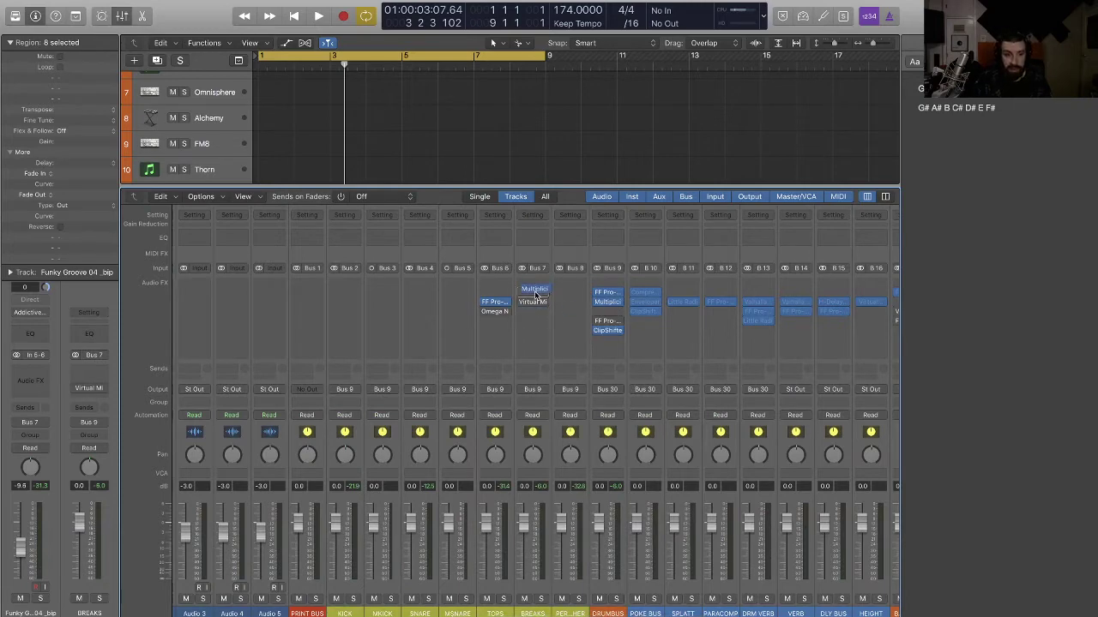
{"action": "left_click_drag", "start_coordinate": [543, 284], "coordinate": [541, 290]}
{"action": "key", "text": "space"}
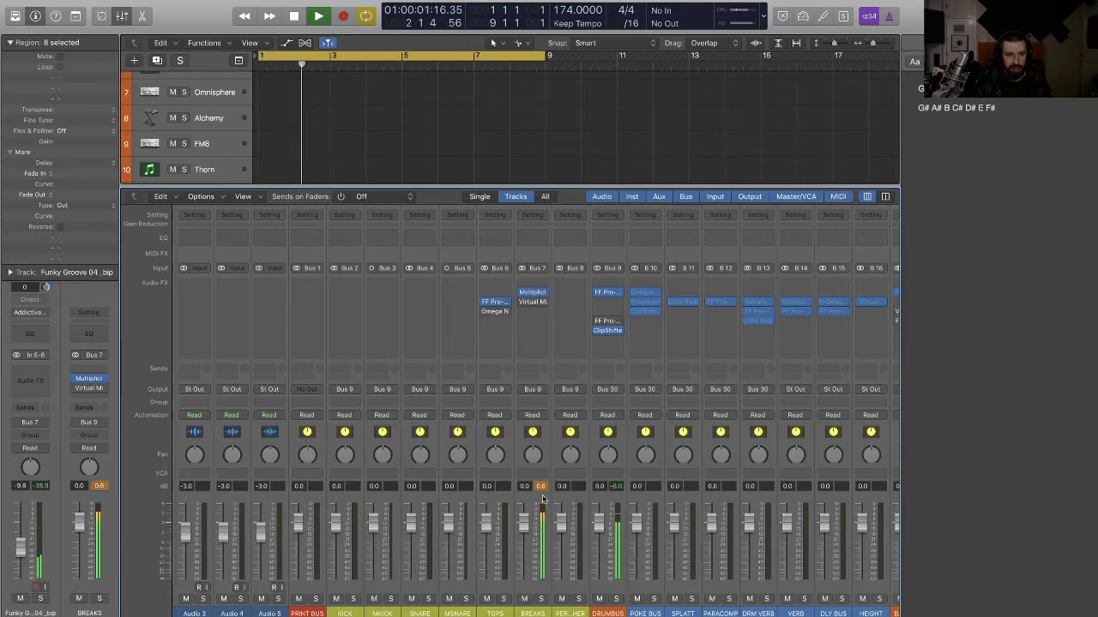
- Enable Virtual Mix Rack on the BREAKS channel, and reset that channel's peak meter during playback
{"action": "left_click", "coordinate": [533, 303]}
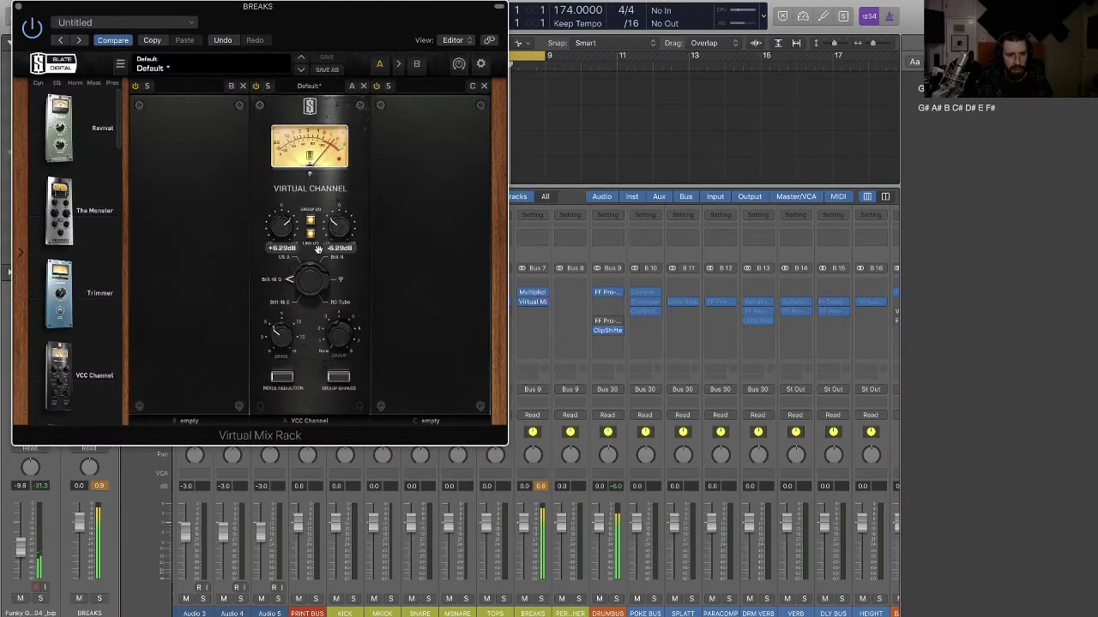
{"action": "left_click", "coordinate": [542, 487]}
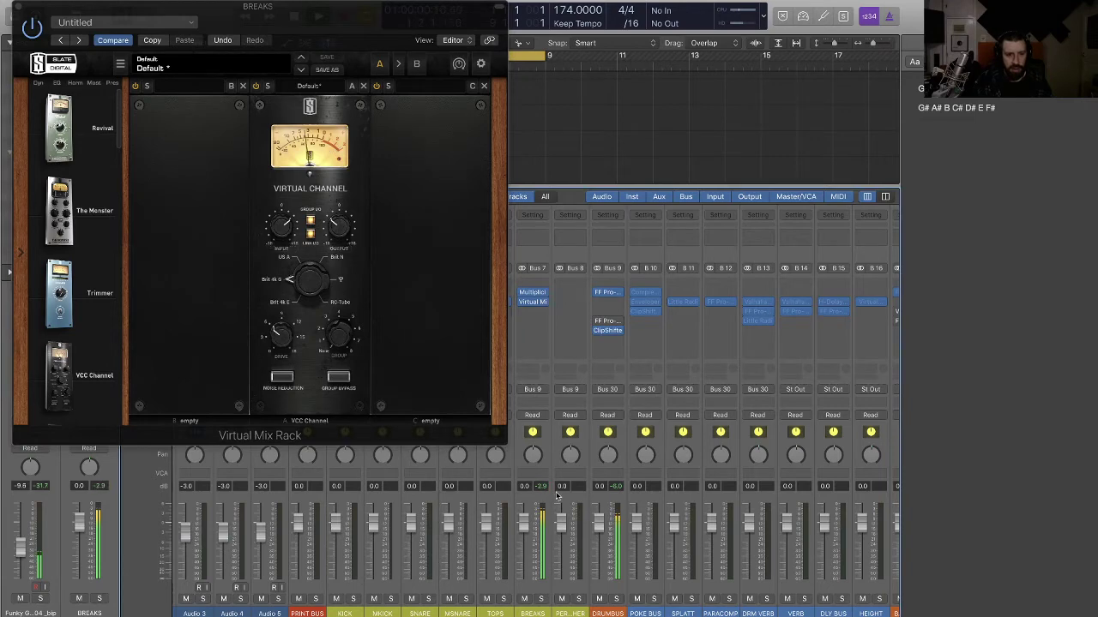
{"action": "left_click", "coordinate": [20, 7]}
{"action": "key", "text": "space"}
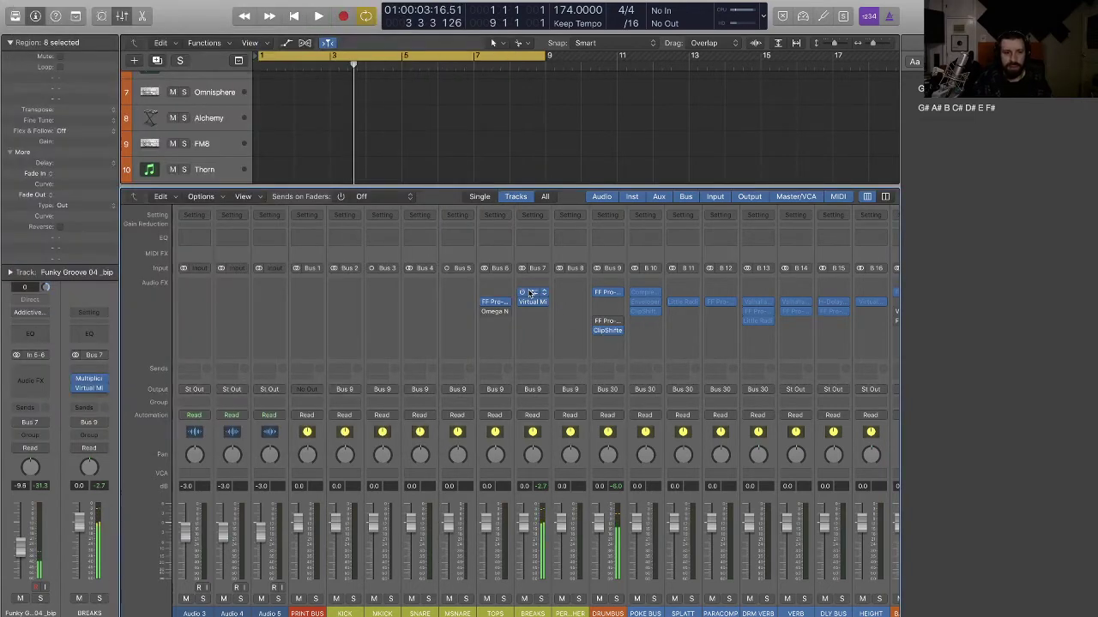
- Open Multiplicity on BREAKS and NUGEN Visualizer on Stereo Out, and arrange the two windows side by side during playback
{"action": "left_click", "coordinate": [531, 293]}
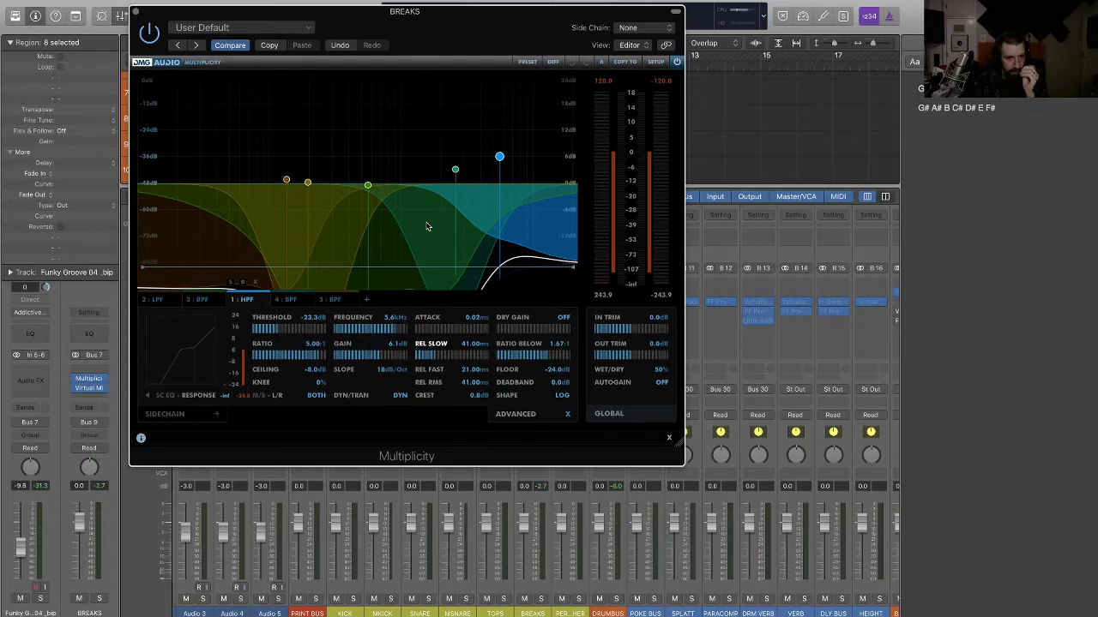
{"action": "key", "text": "space"}
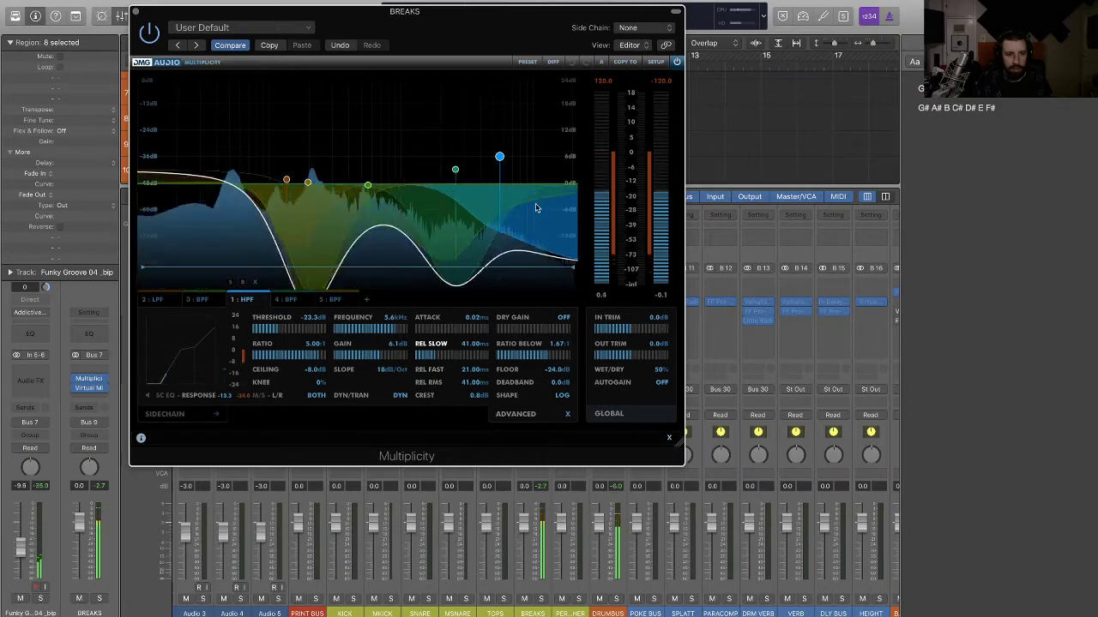
{"action": "scroll", "coordinate": [784, 390], "scroll_direction": "right", "scroll_amount": 10}
{"action": "scroll", "coordinate": [784, 390], "scroll_direction": "right", "scroll_amount": 3}
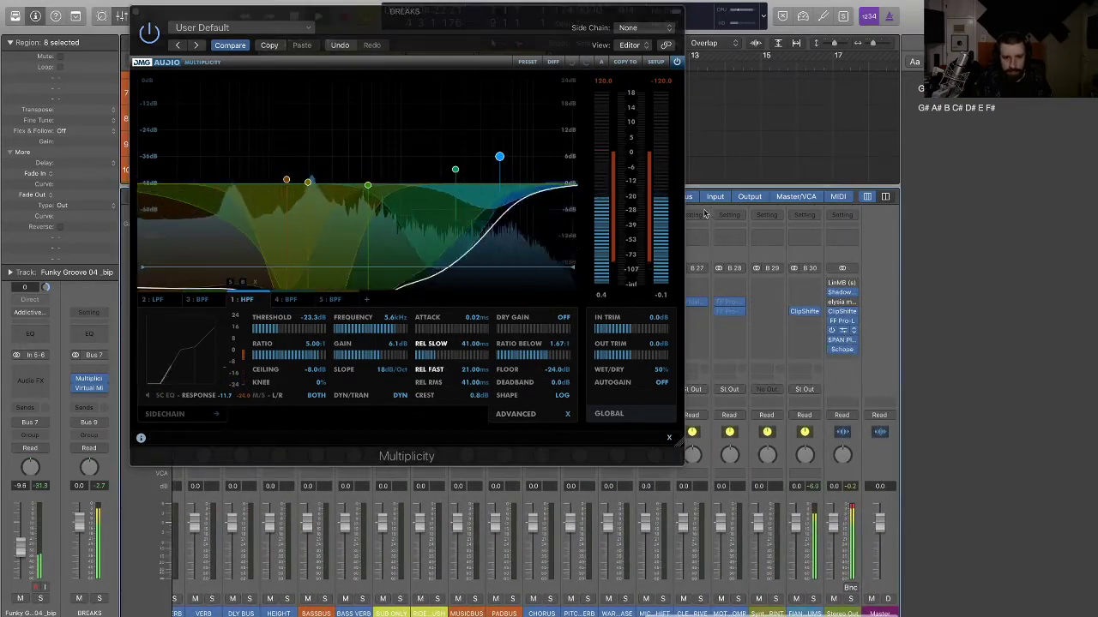
{"action": "left_click", "coordinate": [842, 330]}
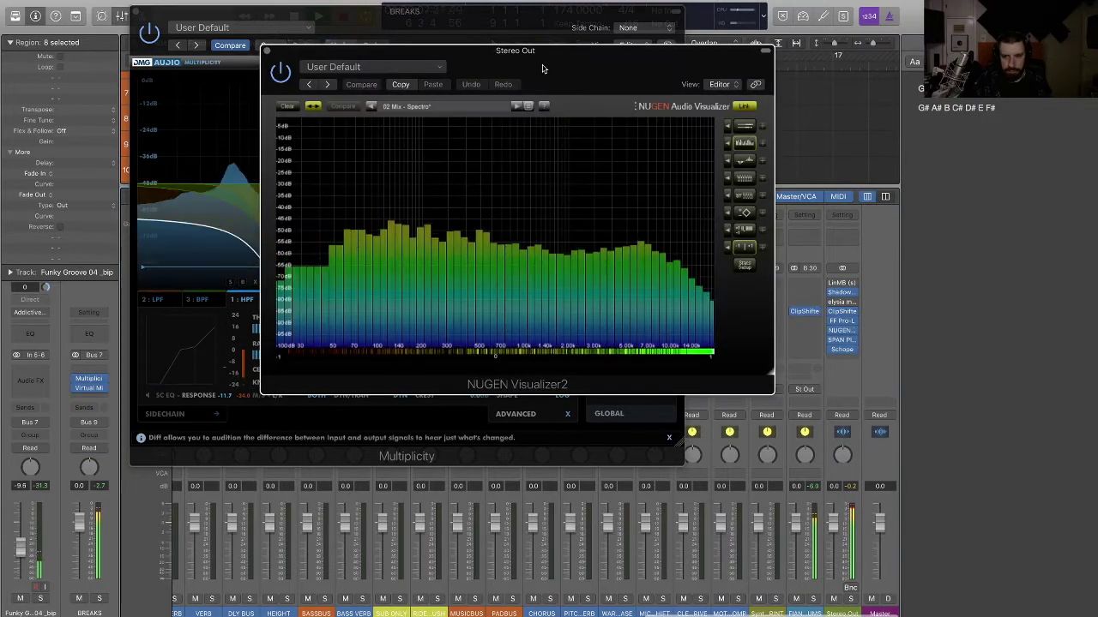
{"action": "left_click_drag", "start_coordinate": [600, 51], "coordinate": [986, 198]}
{"action": "left_click_drag", "start_coordinate": [513, 34], "coordinate": [471, 53]}
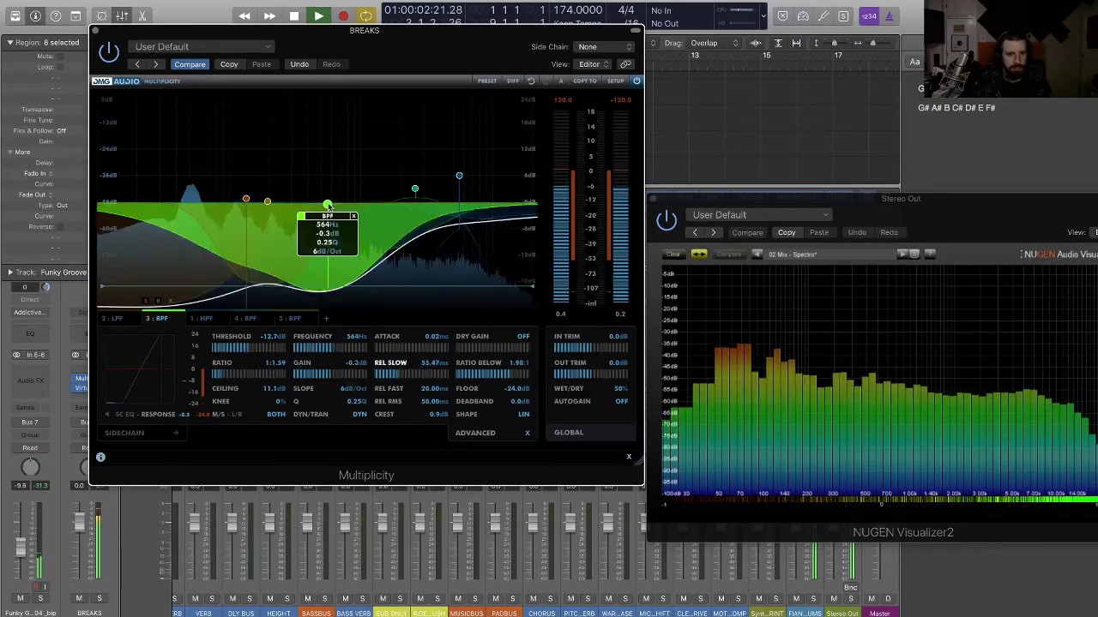
- Set the 2.6 kHz band's gain to 4.1 dB, the HPF band's gain to 8.2 dB and wet/dry to 45%, comparing against bypass
{"action": "left_click", "coordinate": [414, 188]}
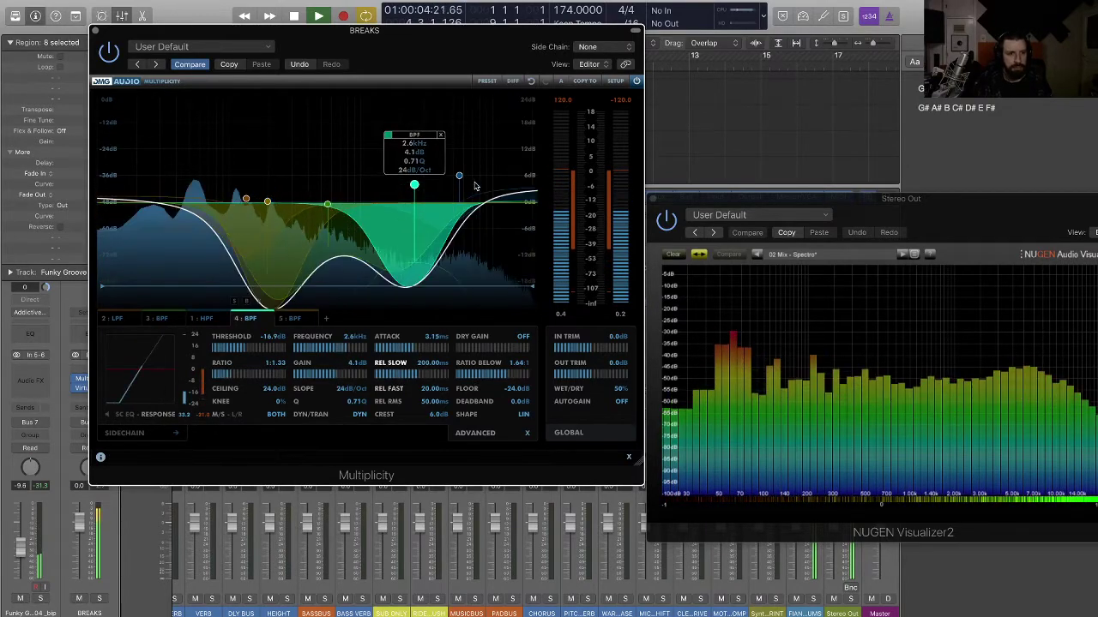
{"action": "left_click_drag", "start_coordinate": [460, 176], "coordinate": [462, 167]}
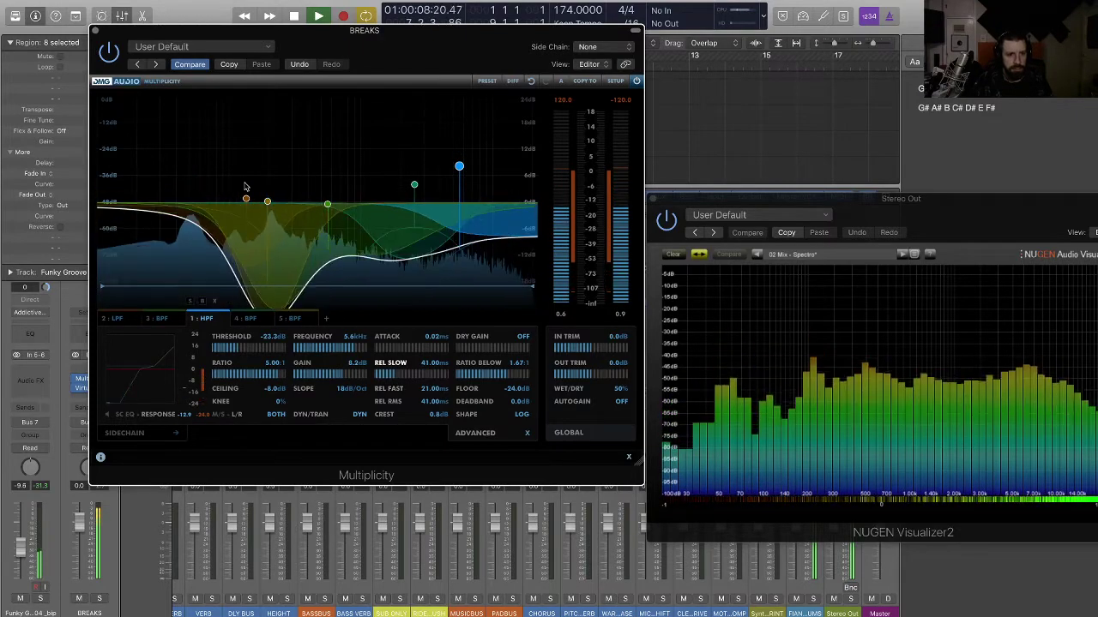
{"action": "left_click", "coordinate": [636, 80]}
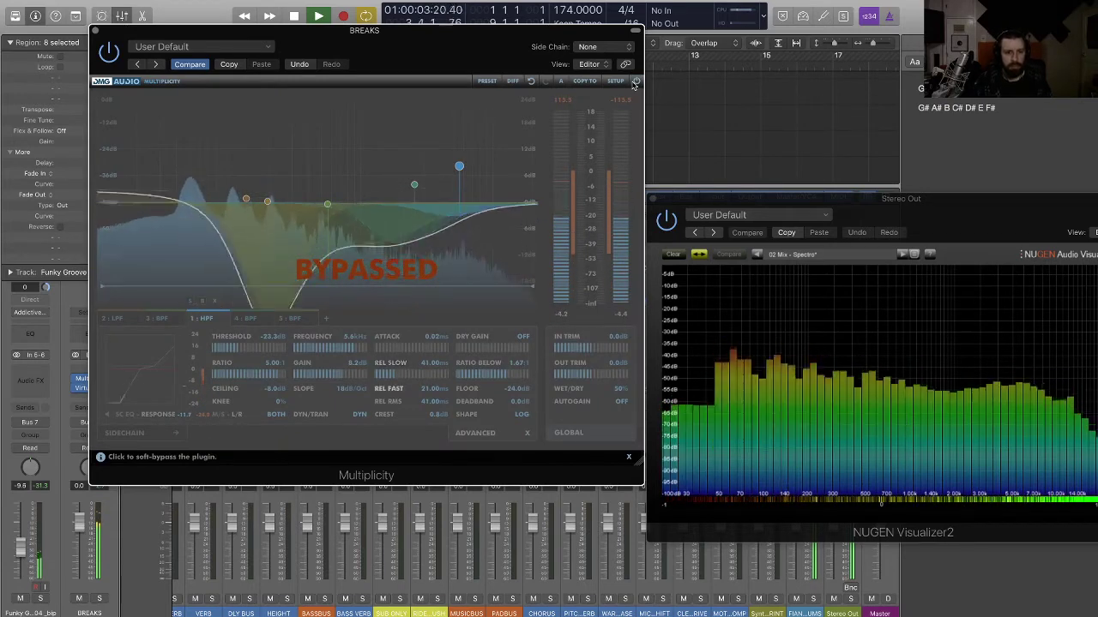
{"action": "left_click", "coordinate": [636, 81]}
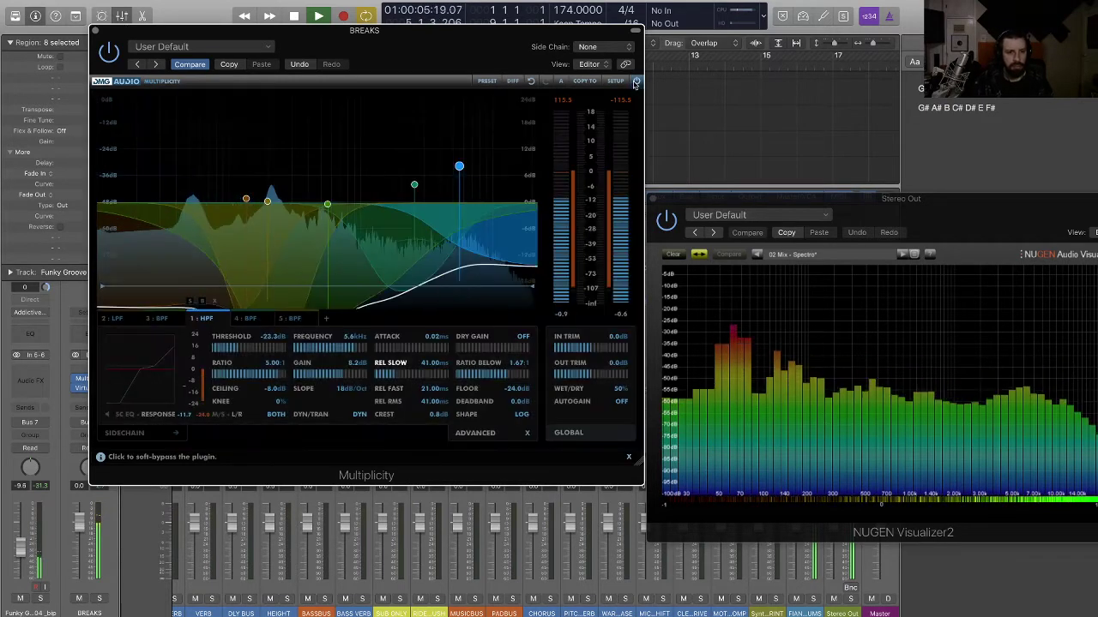
{"action": "left_click_drag", "start_coordinate": [621, 391], "coordinate": [624, 405]}
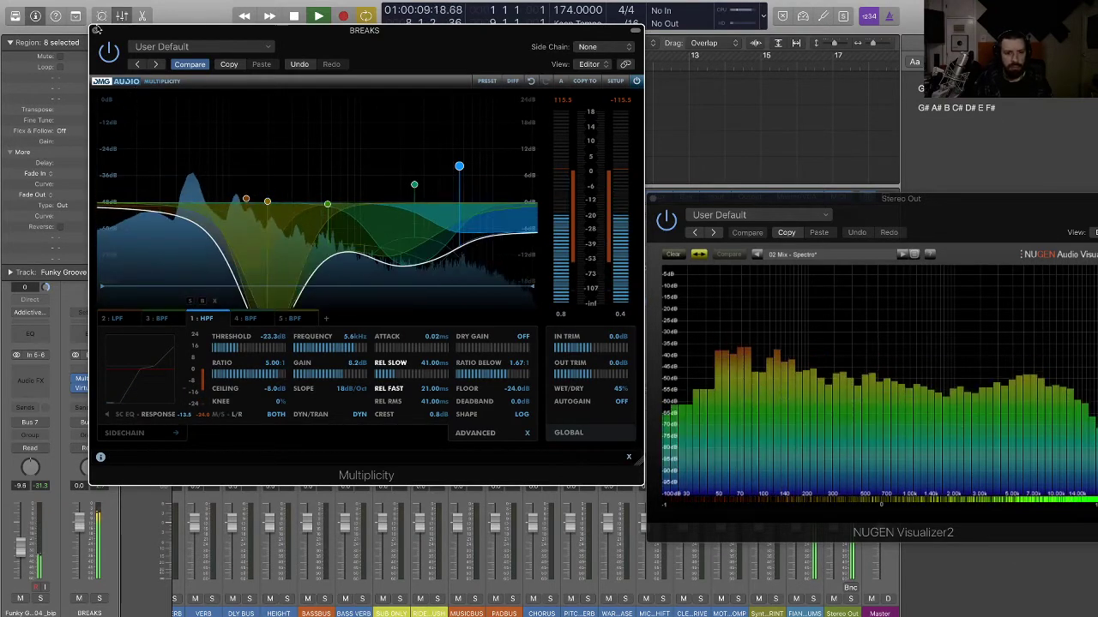
{"action": "key", "text": "super+w"}
- Return to the empty insert slot below Virtual Mix Rack on the BREAKS channel
{"action": "scroll", "coordinate": [438, 444], "scroll_direction": "left", "scroll_amount": 8}
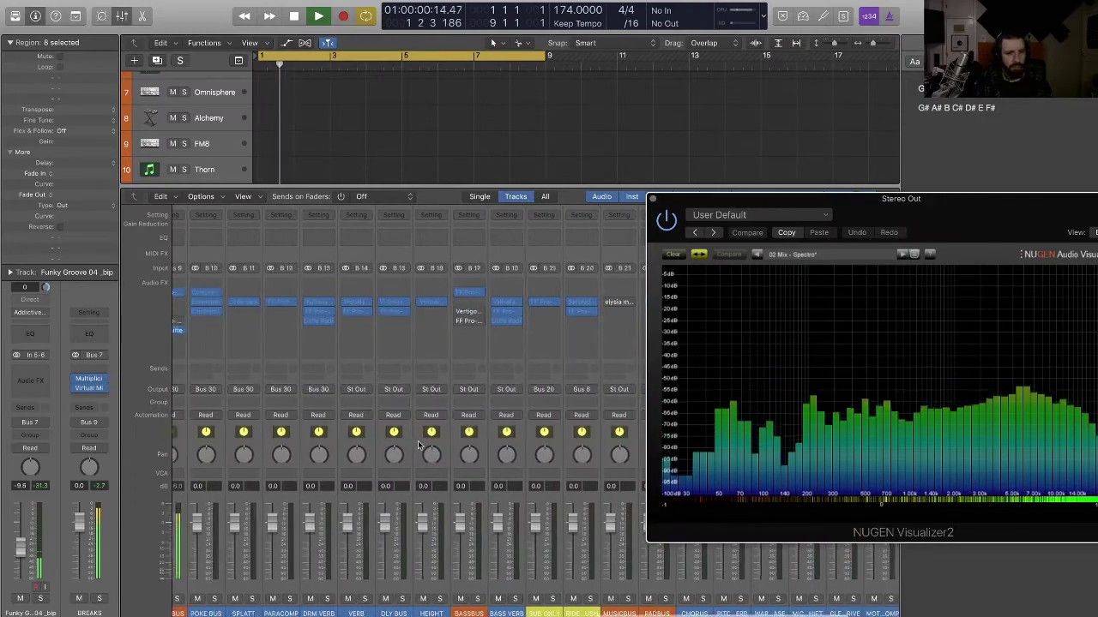
{"action": "scroll", "coordinate": [415, 444], "scroll_direction": "right", "scroll_amount": 4}
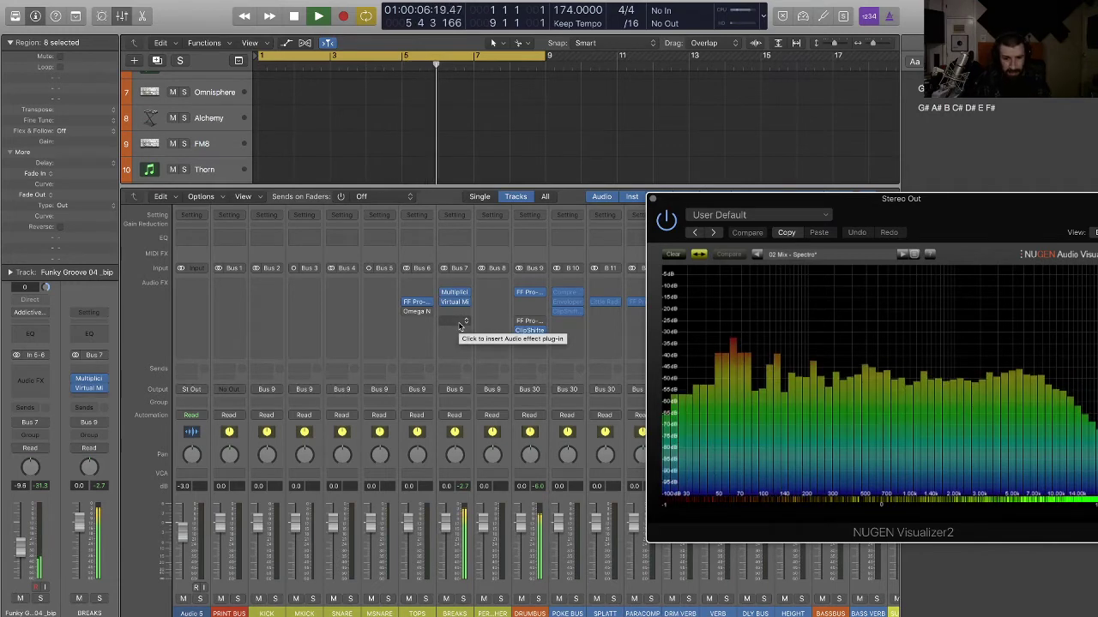
- Stop playback, close the mixer, clear the region selection and replay the loop from bar 1
{"action": "key", "text": "space"}
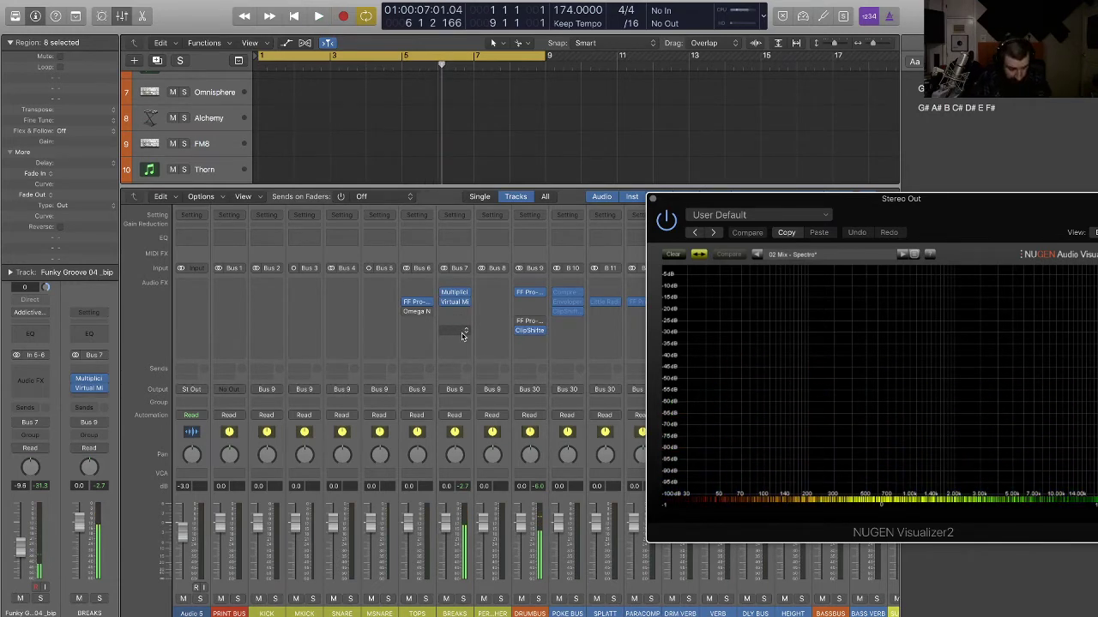
{"action": "key", "text": "e"}
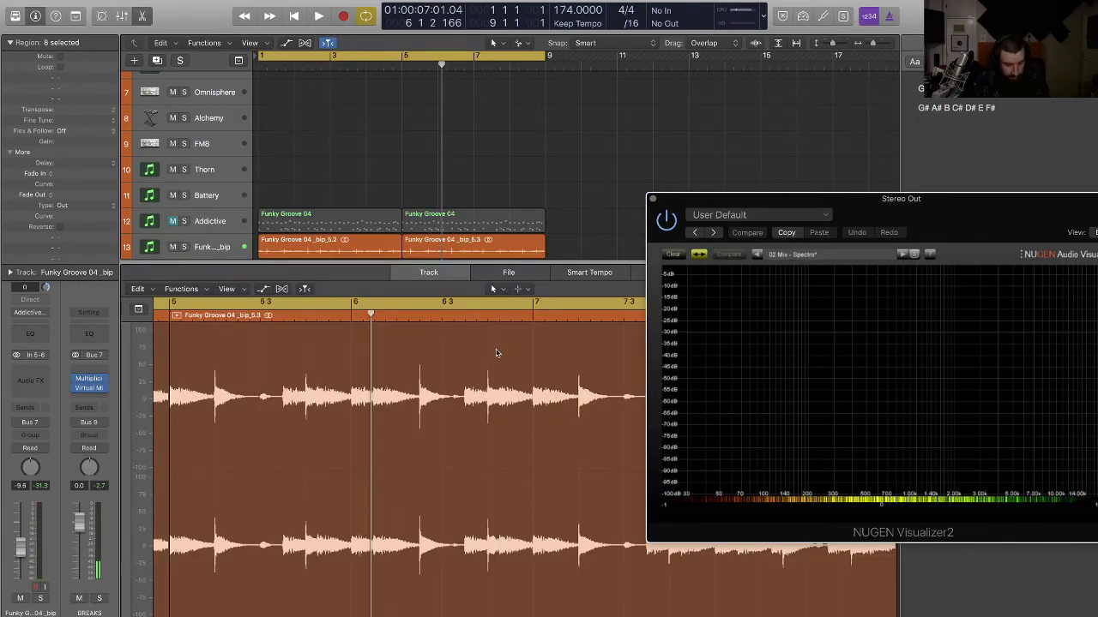
{"action": "key", "text": "e"}
{"action": "left_click", "coordinate": [477, 412]}
{"action": "key", "text": "Return"}
{"action": "key", "text": "space"}
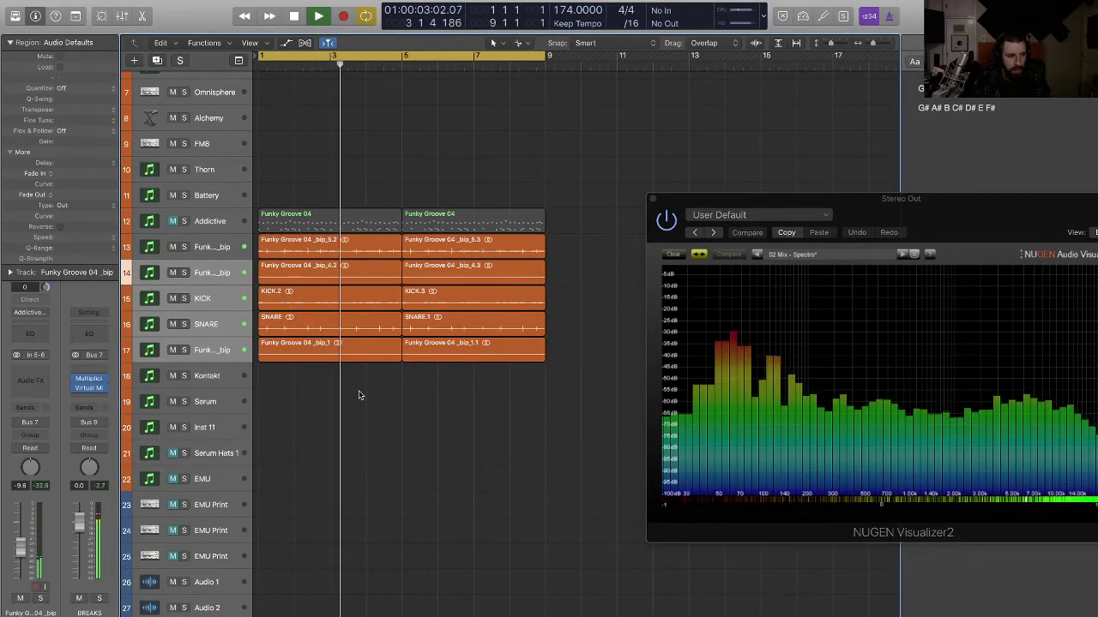
- Open the Schope oscilloscope on the Stereo Out track and move its window clear of the drum regions
{"action": "scroll", "coordinate": [220, 570], "scroll_direction": "down", "scroll_amount": 5}
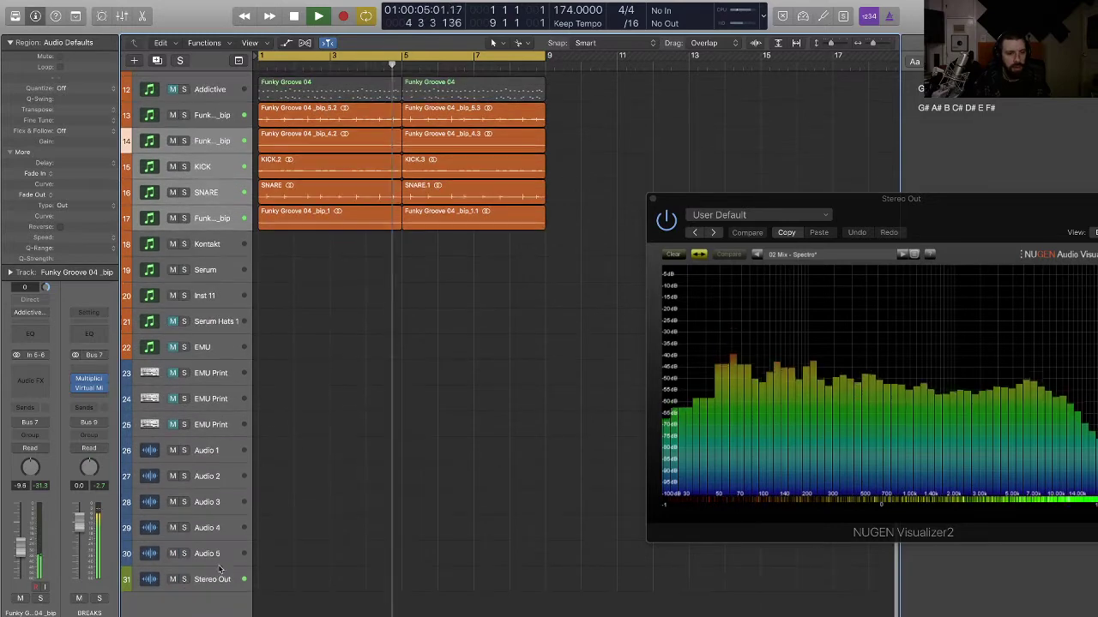
{"action": "left_click", "coordinate": [218, 578]}
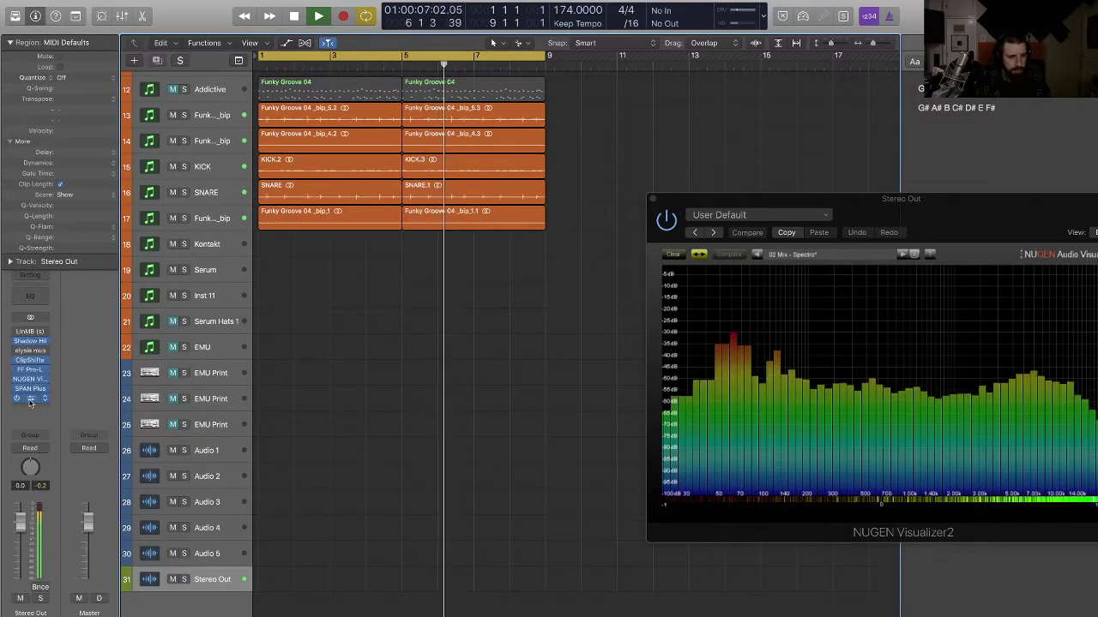
{"action": "left_click", "coordinate": [30, 399]}
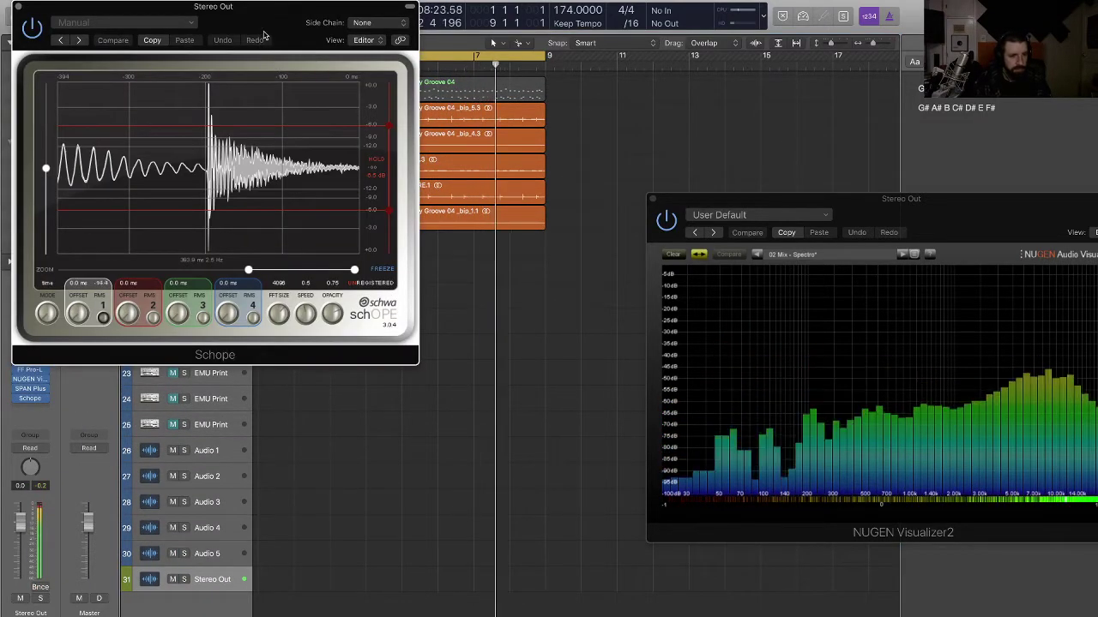
{"action": "left_click_drag", "start_coordinate": [263, 35], "coordinate": [936, 32]}
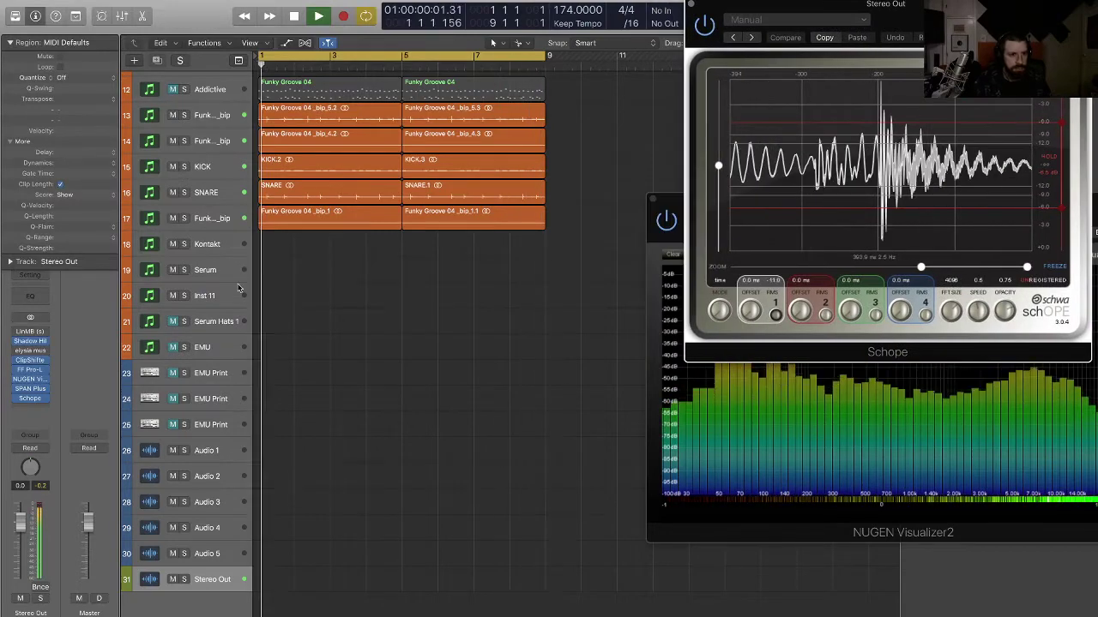
- Open the Virtual Mix Rack on the BREAKS bus in the mixer and place the Schope window beside it
{"action": "scroll", "coordinate": [292, 308], "scroll_direction": "up", "scroll_amount": 2}
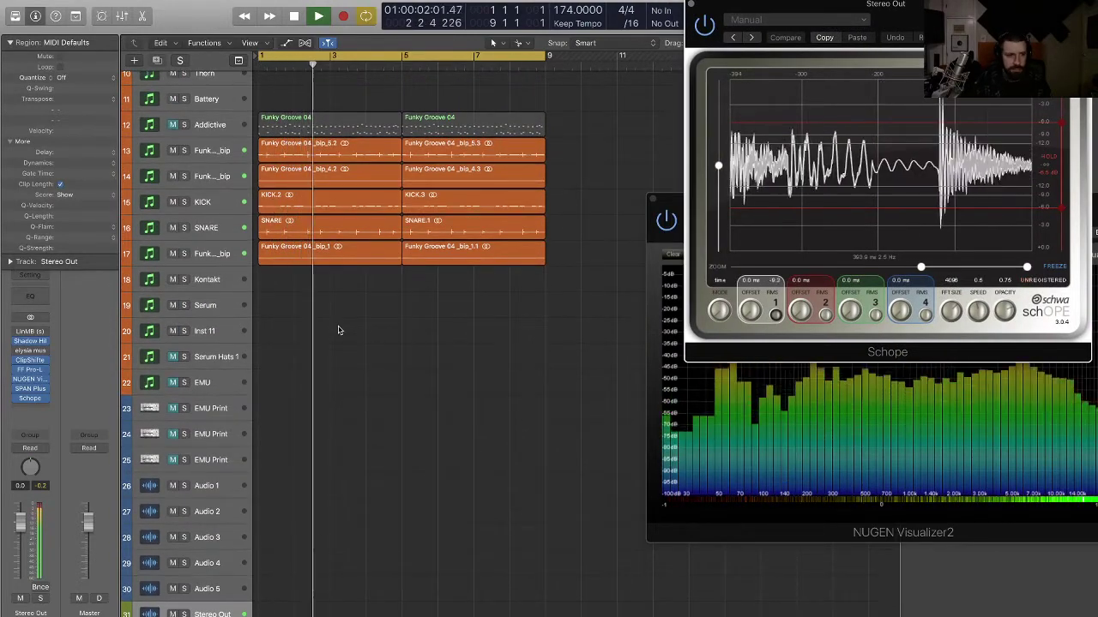
{"action": "key", "text": "x"}
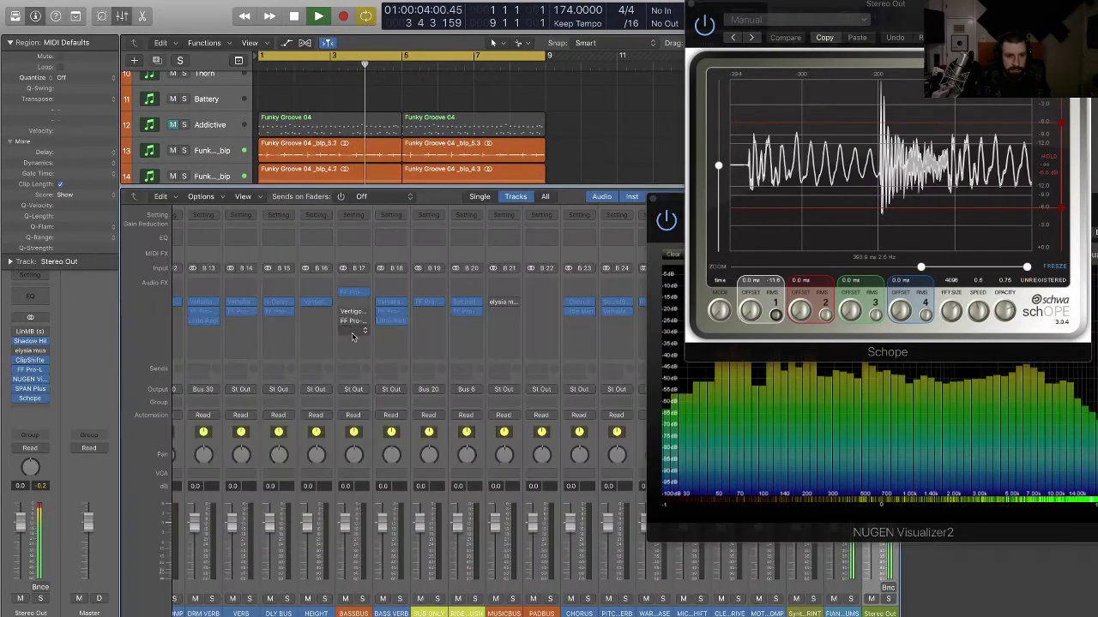
{"action": "scroll", "coordinate": [351, 336], "scroll_direction": "left", "scroll_amount": 10}
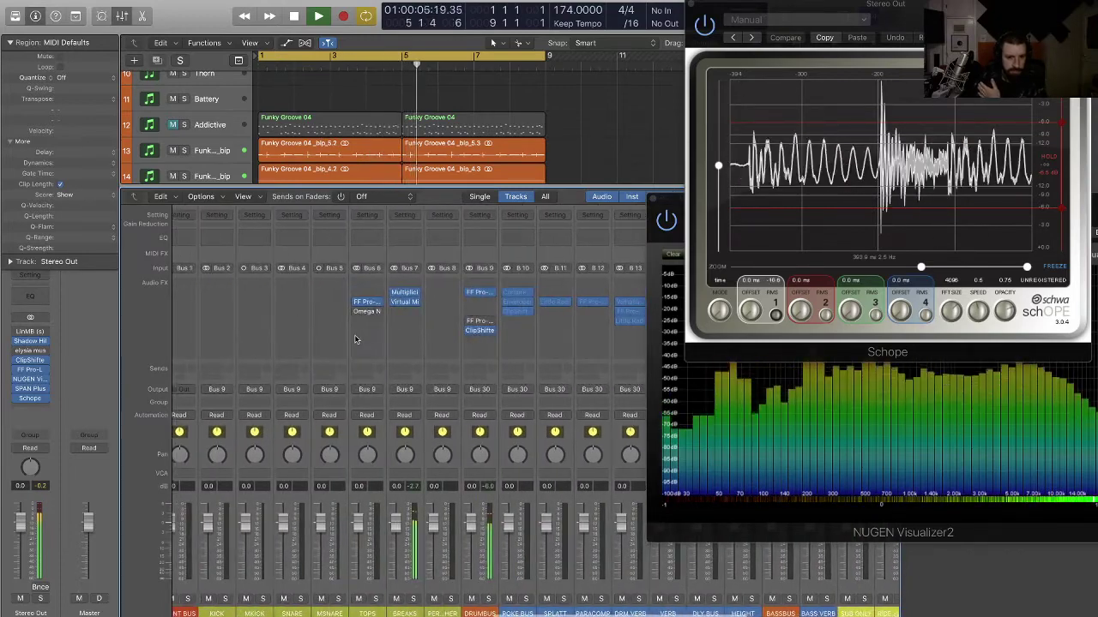
{"action": "left_click", "coordinate": [404, 303]}
{"action": "left_click_drag", "start_coordinate": [827, 17], "coordinate": [556, 225]}
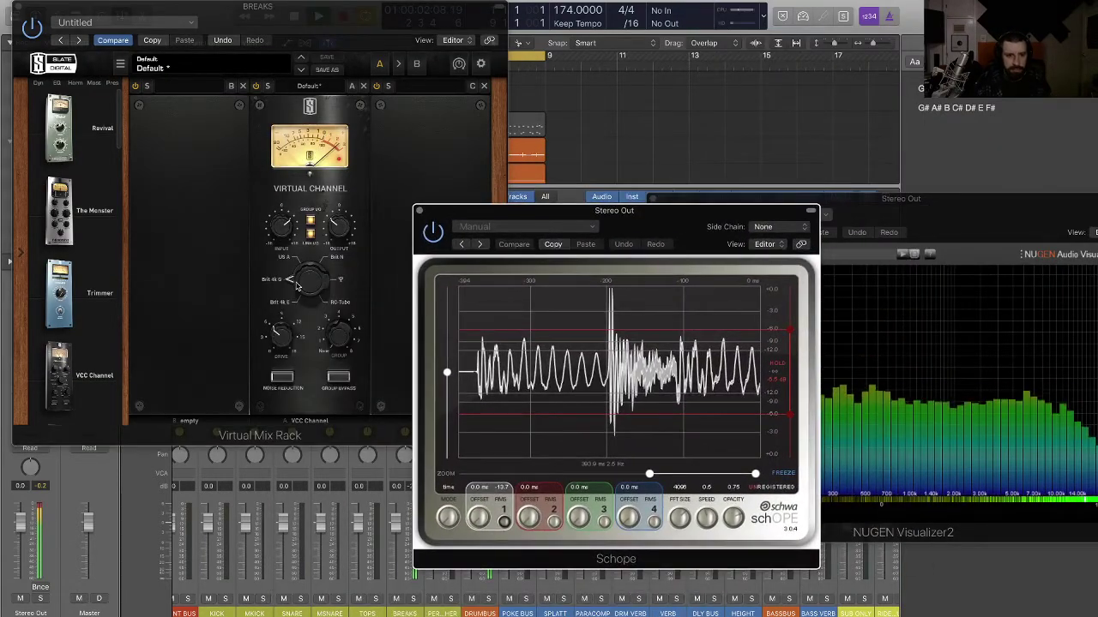
- Try another console model on the BREAKS virtual channel, return to Brit 4k G and drive its linked input to about +13.3 dB
{"action": "left_click", "coordinate": [295, 286]}
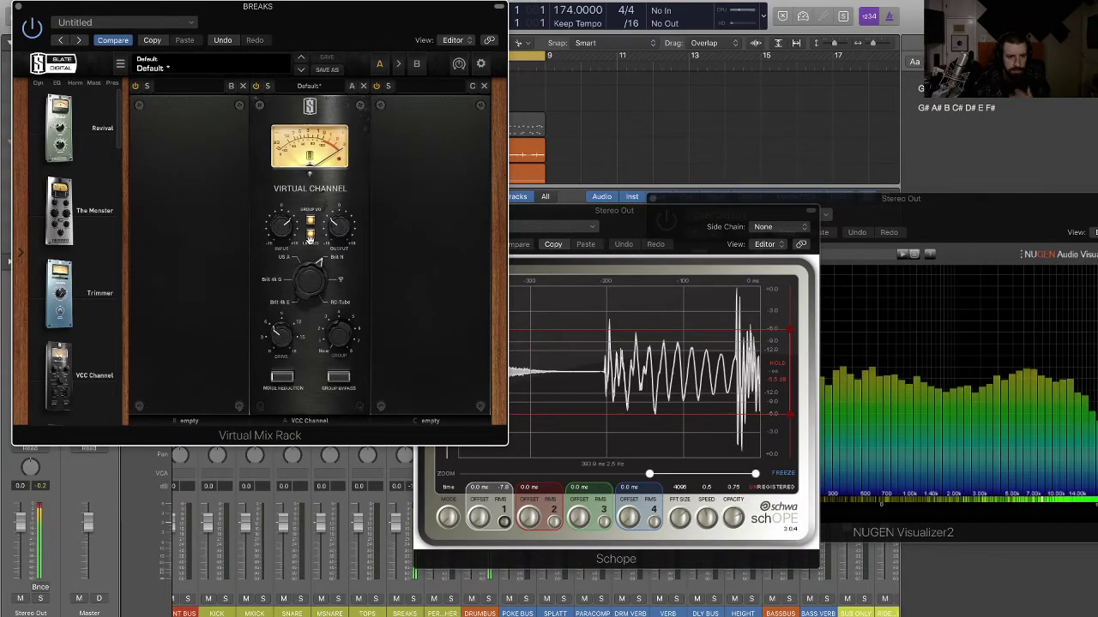
{"action": "left_click_drag", "start_coordinate": [282, 237], "coordinate": [280, 222]}
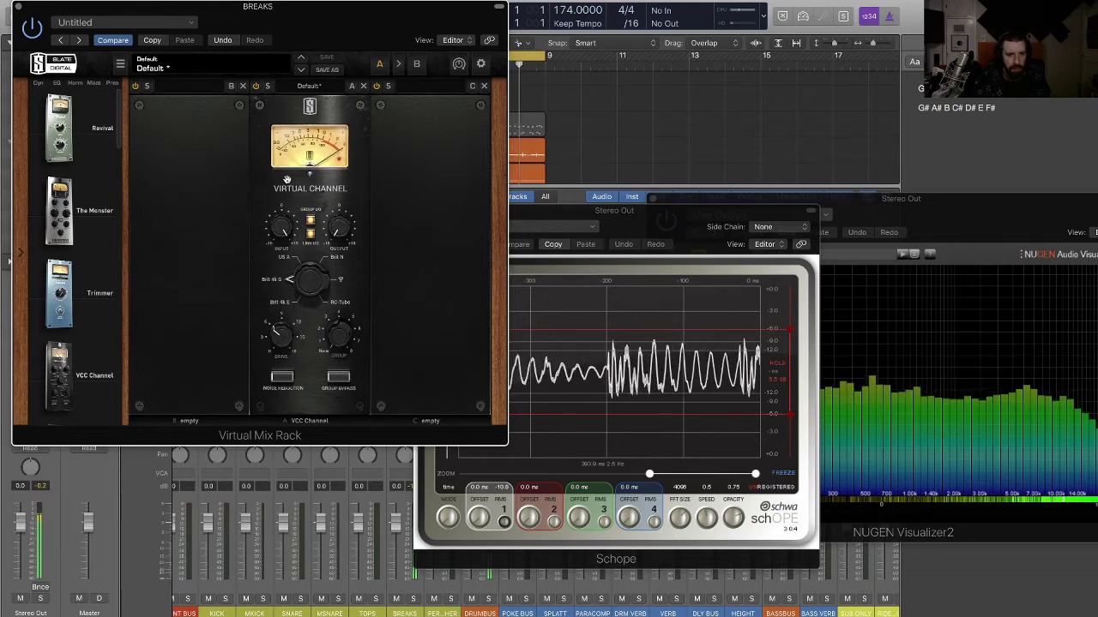
{"action": "left_click_drag", "start_coordinate": [278, 224], "coordinate": [275, 243]}
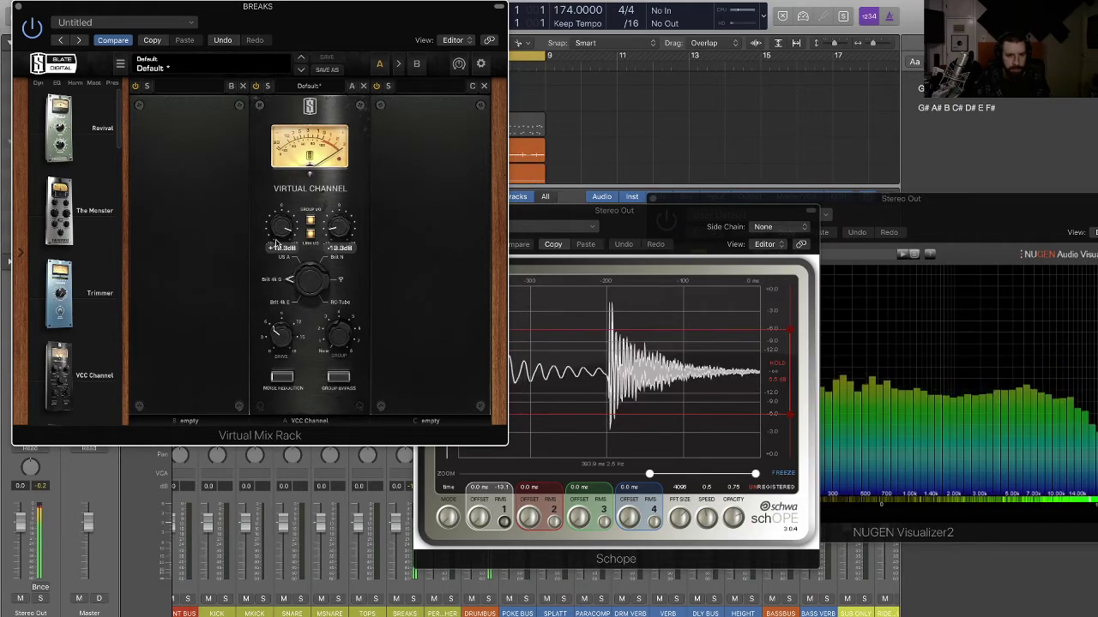
{"action": "left_click_drag", "start_coordinate": [275, 243], "coordinate": [271, 248]}
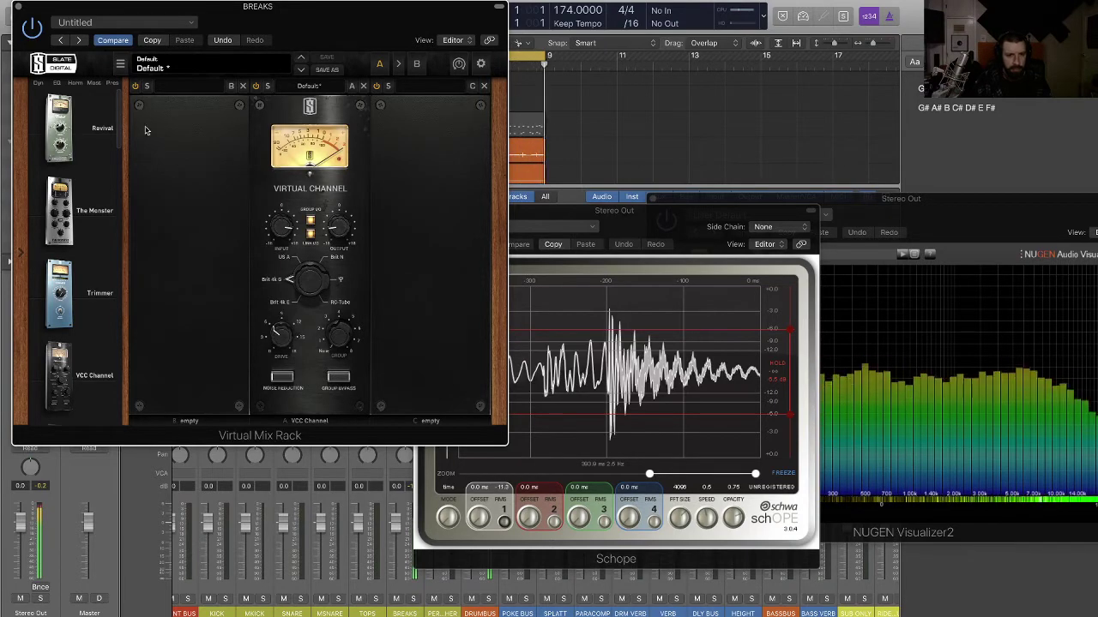
- Compare the virtual channel with its stored settings and set its linked input gain to about +8 dB
{"action": "left_click", "coordinate": [115, 41]}
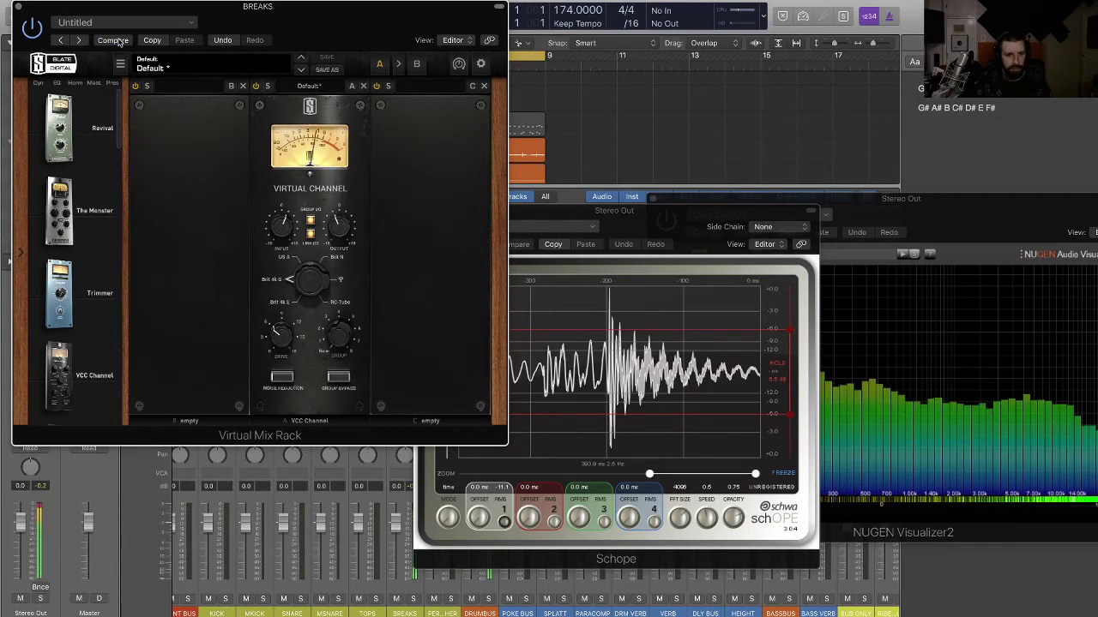
{"action": "left_click", "coordinate": [281, 230]}
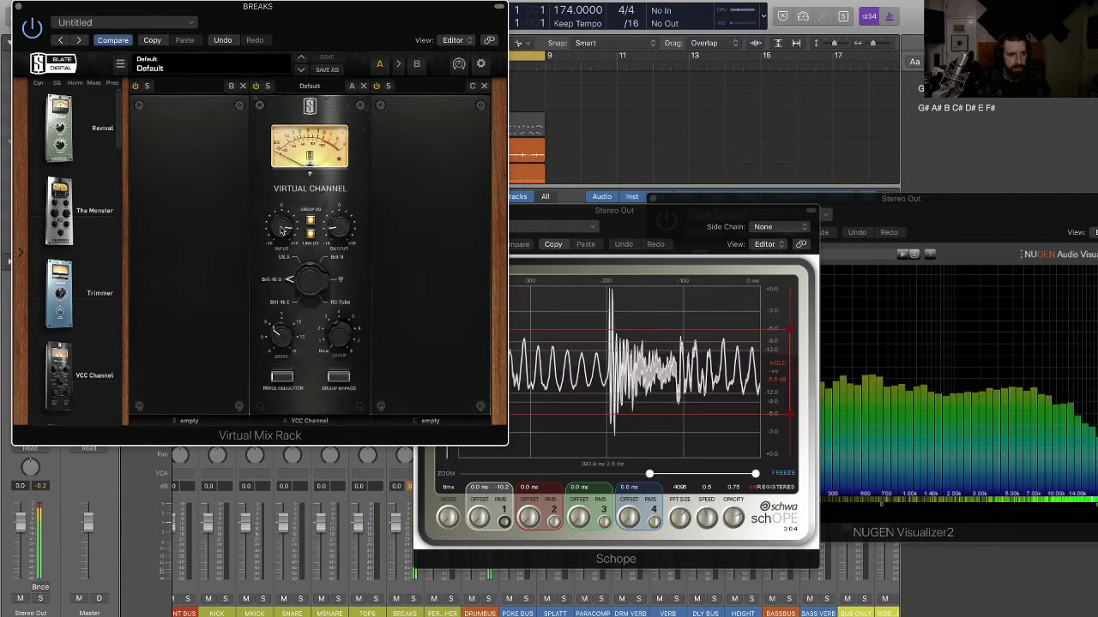
{"action": "left_click_drag", "start_coordinate": [281, 229], "coordinate": [281, 243]}
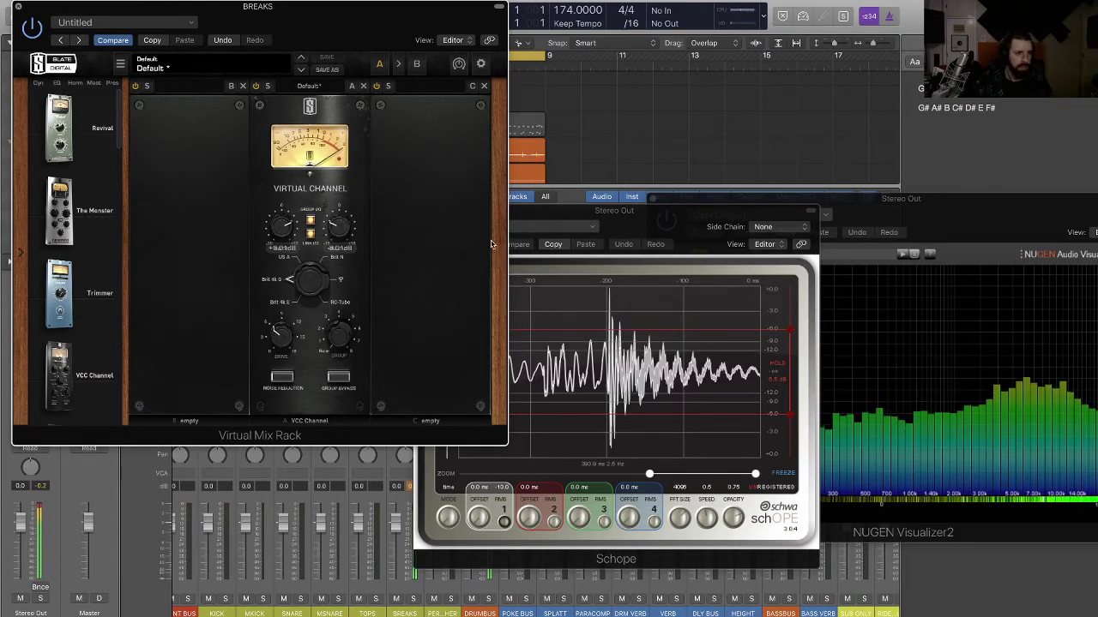
- Stop playback and close the Virtual Mix Rack, Schope and the mixer
{"action": "key", "text": "super+w"}
{"action": "key", "text": "space"}
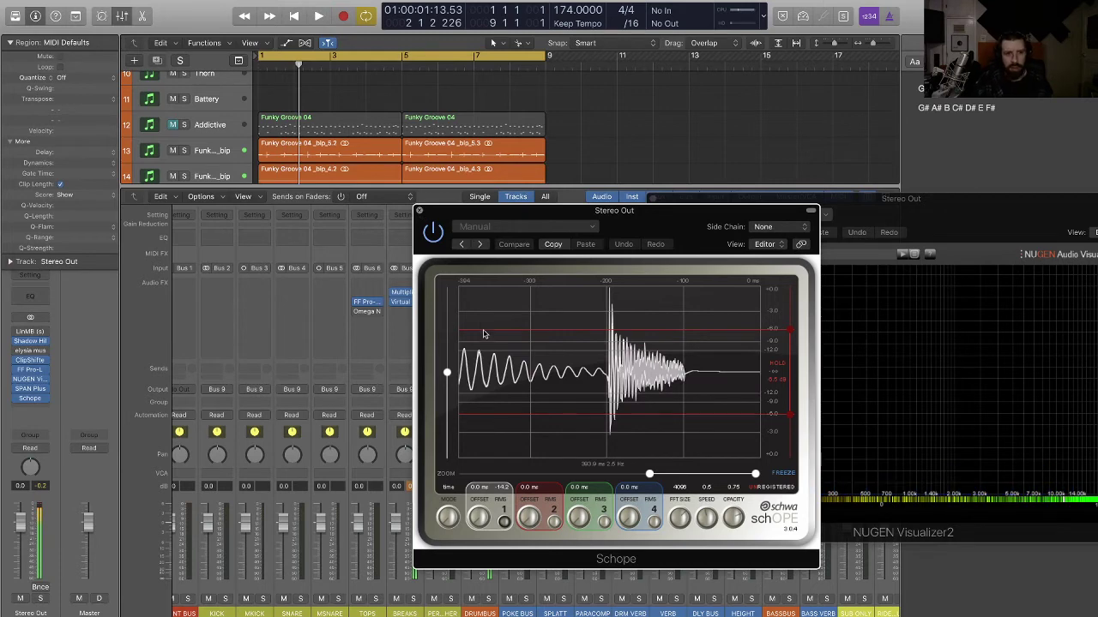
{"action": "key", "text": "super+w"}
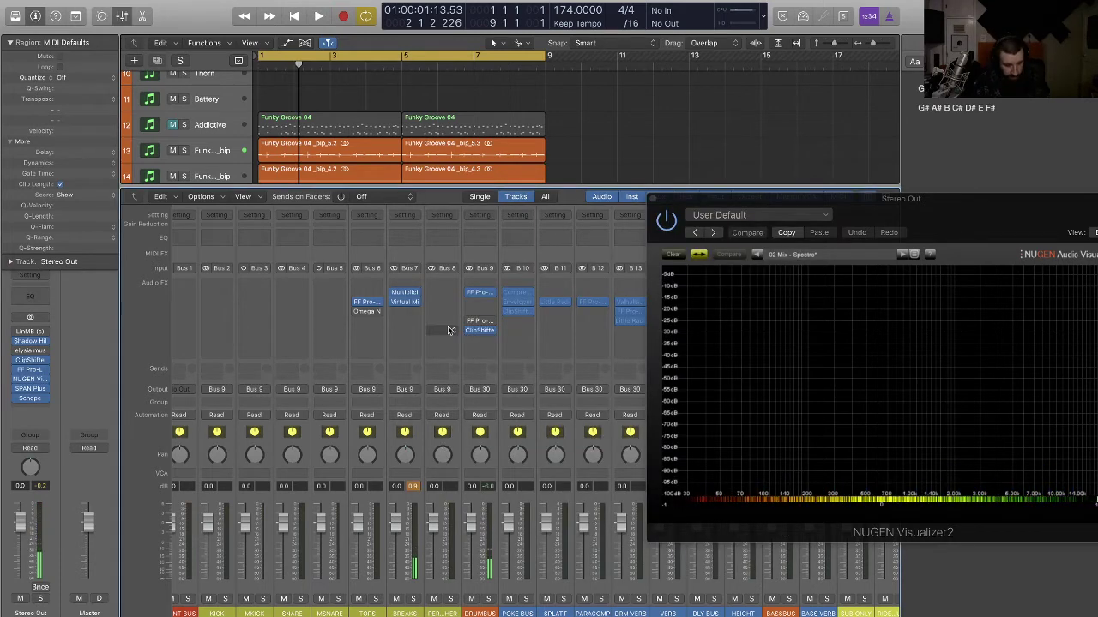
{"action": "key", "text": "x"}
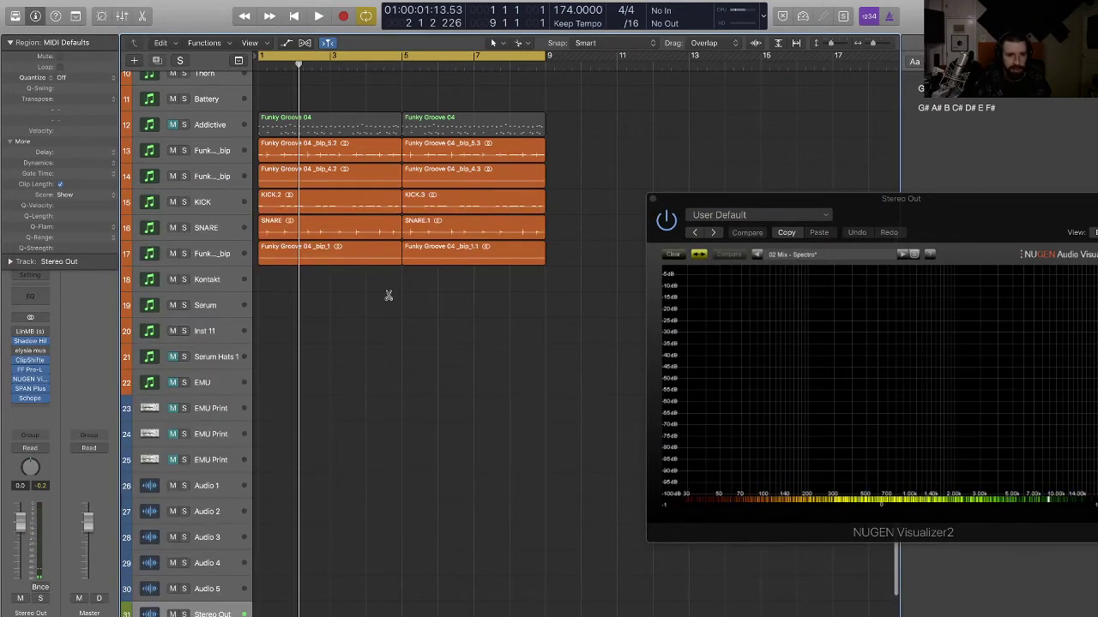
- Enlarge the drum tracks from bar 1 and divide the first KICK region at the snare hit at 1 2 1 1
{"action": "key", "text": "super+Down"}
{"action": "key", "text": "super+Down"}
{"action": "key", "text": "super+Down"}
{"action": "key", "text": "super+Down"}
{"action": "scroll", "coordinate": [404, 288], "scroll_direction": "up", "scroll_amount": 4}
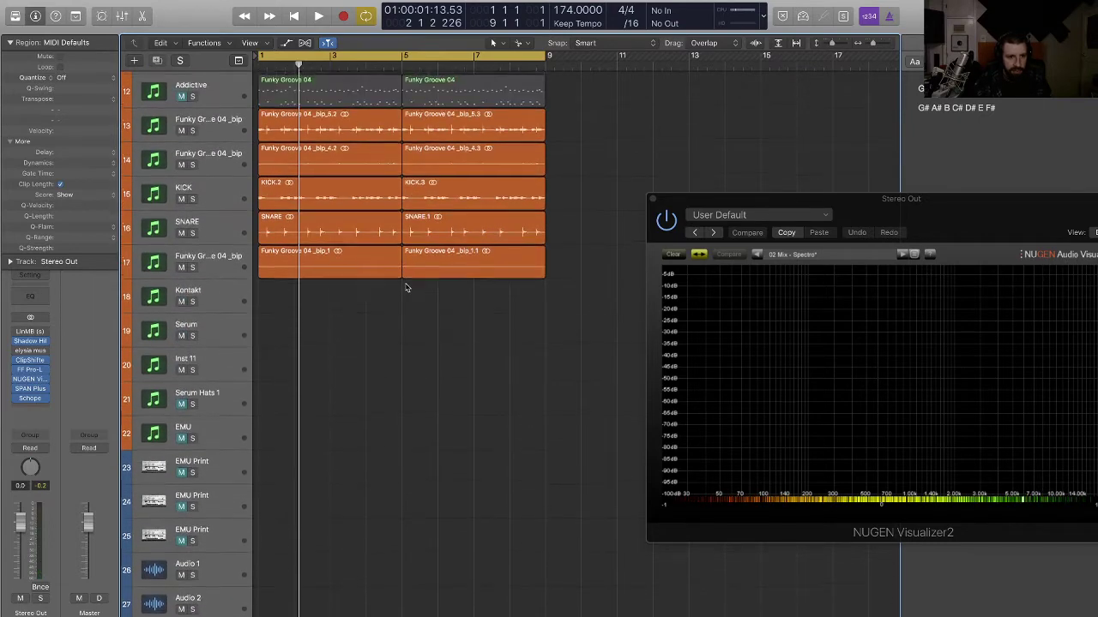
{"action": "key", "text": "super+Down"}
{"action": "key", "text": "super+Right"}
{"action": "key", "text": "super+Right"}
{"action": "key", "text": "super+Right"}
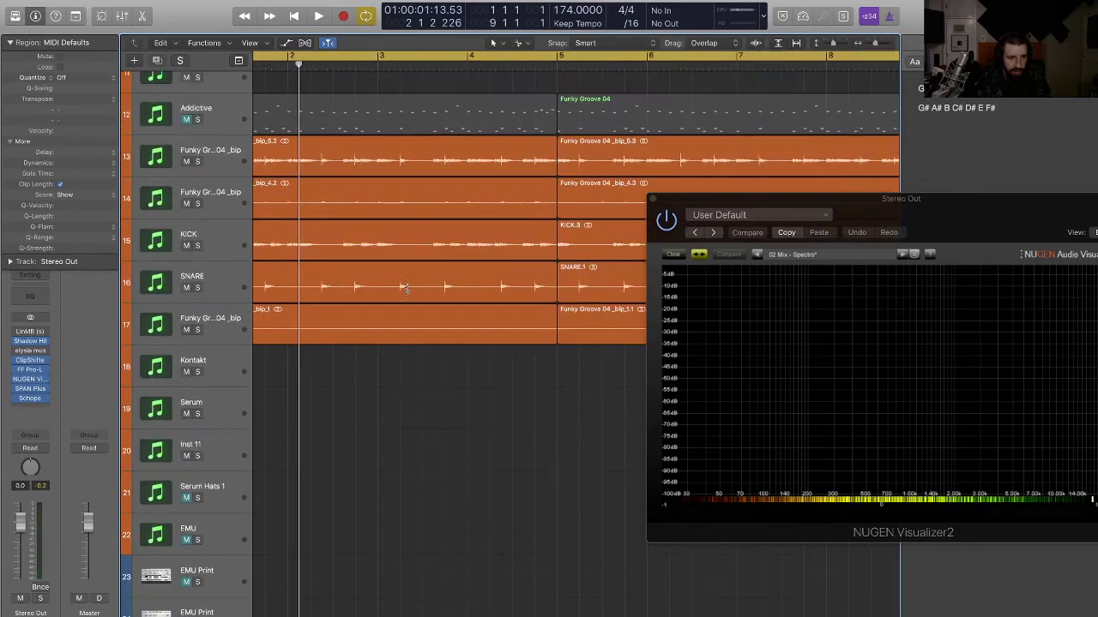
{"action": "key", "text": "Return"}
{"action": "key", "text": "super+Down"}
{"action": "key", "text": "super+Right"}
{"action": "key", "text": "super+Right"}
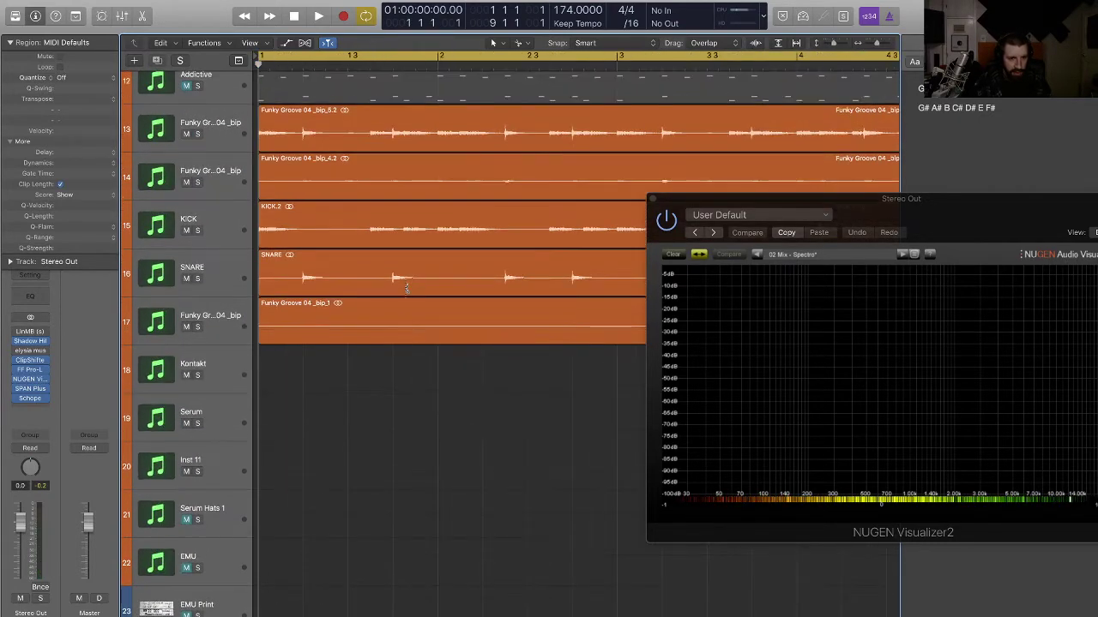
{"action": "key", "text": "super+Down"}
{"action": "scroll", "coordinate": [411, 257], "scroll_direction": "up", "scroll_amount": 1}
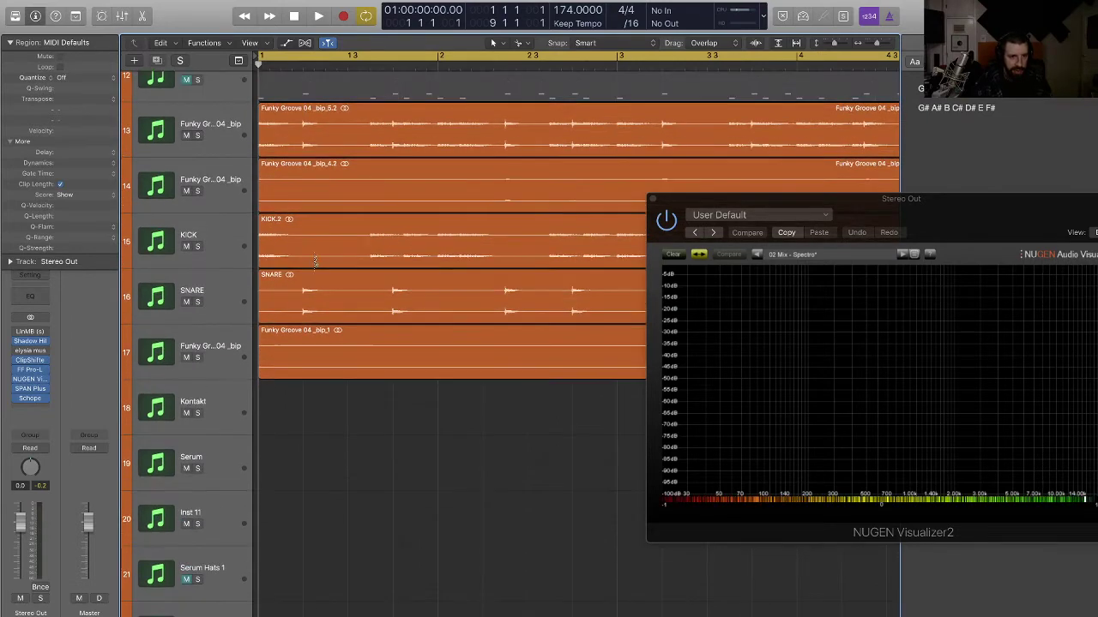
{"action": "left_click", "coordinate": [302, 257]}
{"action": "key", "text": "space"}
{"action": "left_click", "coordinate": [302, 257]}
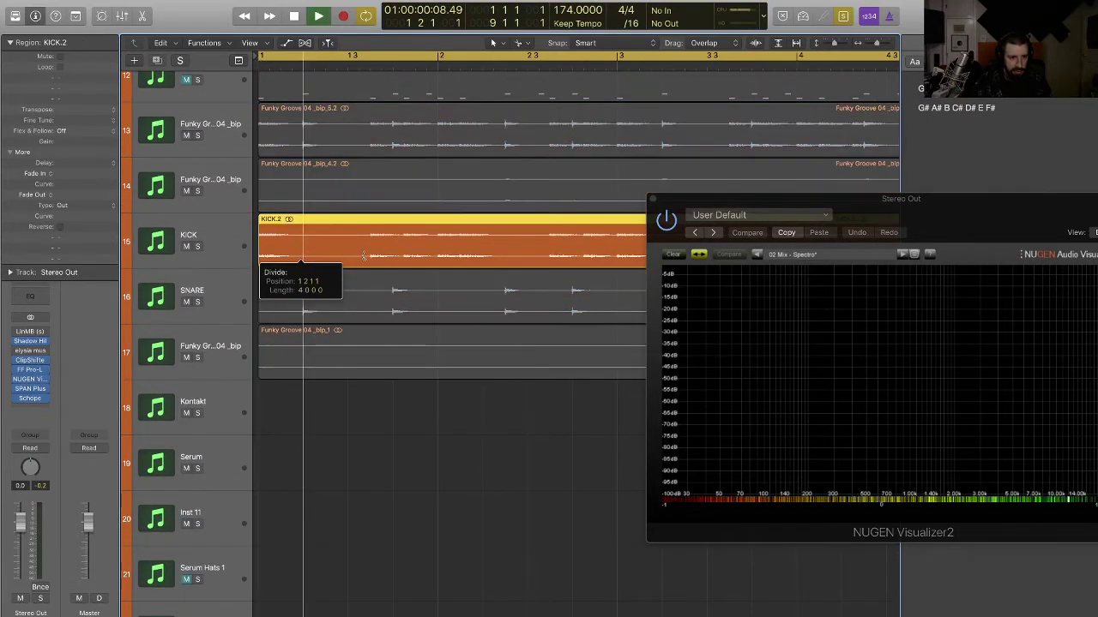
- Try dividing the rest of the first KICK region into multiple equal slices from 1 4 1 1, and undo it
{"action": "left_click", "coordinate": [393, 253], "text": "alt"}
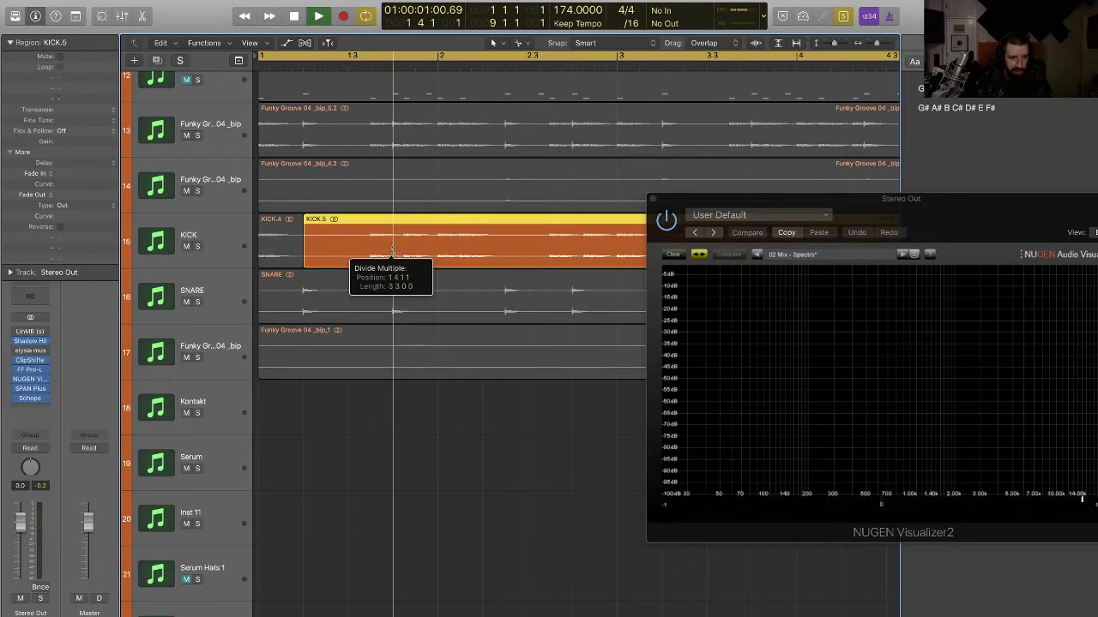
{"action": "key", "text": "super+Left"}
{"action": "key", "text": "super+Left"}
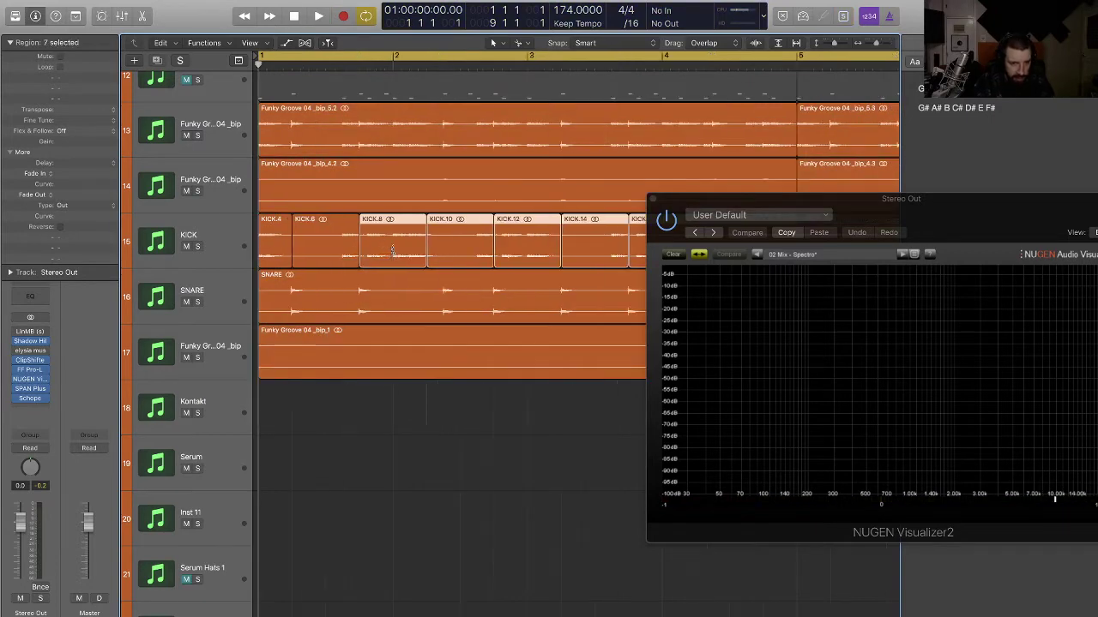
{"action": "key", "text": "super+Right"}
{"action": "key", "text": "super+Right"}
{"action": "key", "text": "super+Right"}
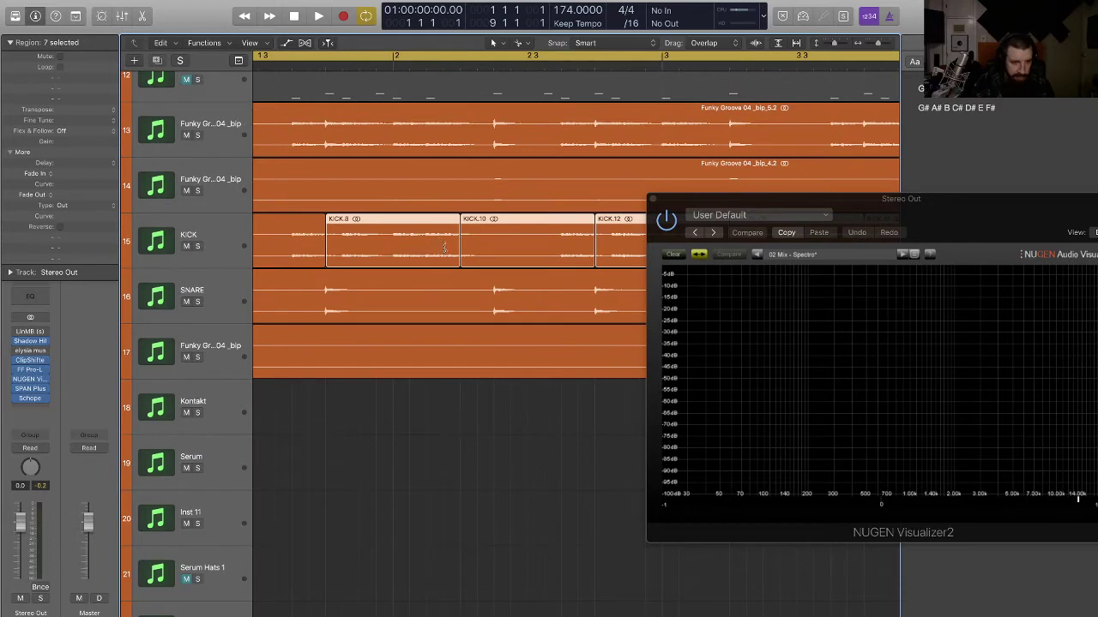
{"action": "key", "text": "super+z"}
- Divide the rest of the first KICK region individually at each snare hit from 1 4 1 1 to 3 4 1 1
{"action": "scroll", "coordinate": [491, 243], "scroll_direction": "left", "scroll_amount": 3}
{"action": "left_click_drag", "start_coordinate": [469, 253], "coordinate": [460, 251]}
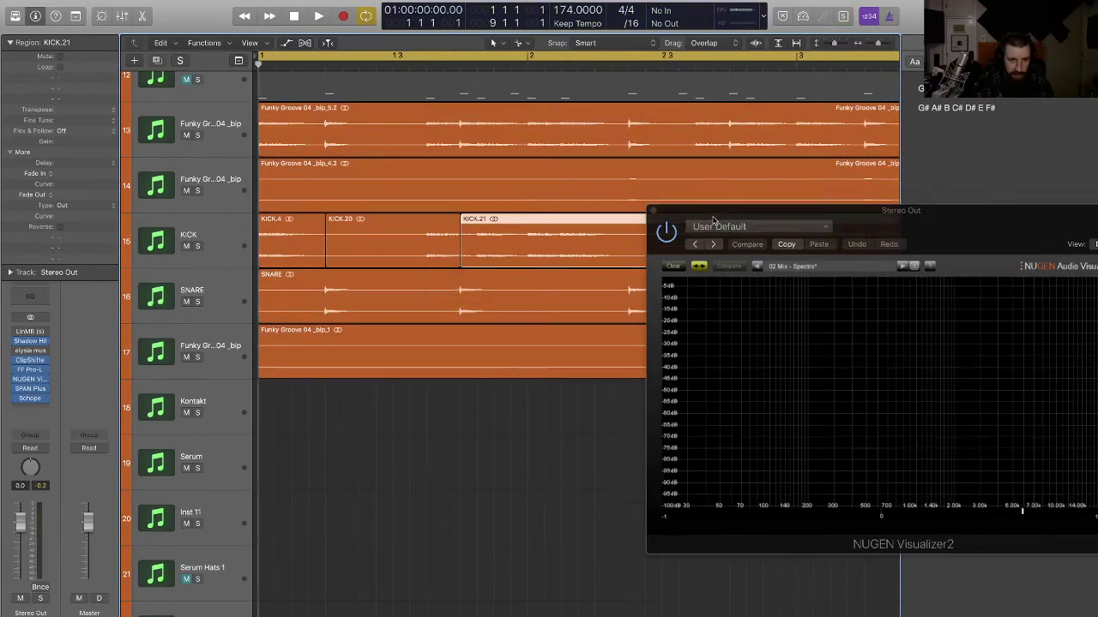
{"action": "key", "text": "super+Left"}
{"action": "key", "text": "super+Left"}
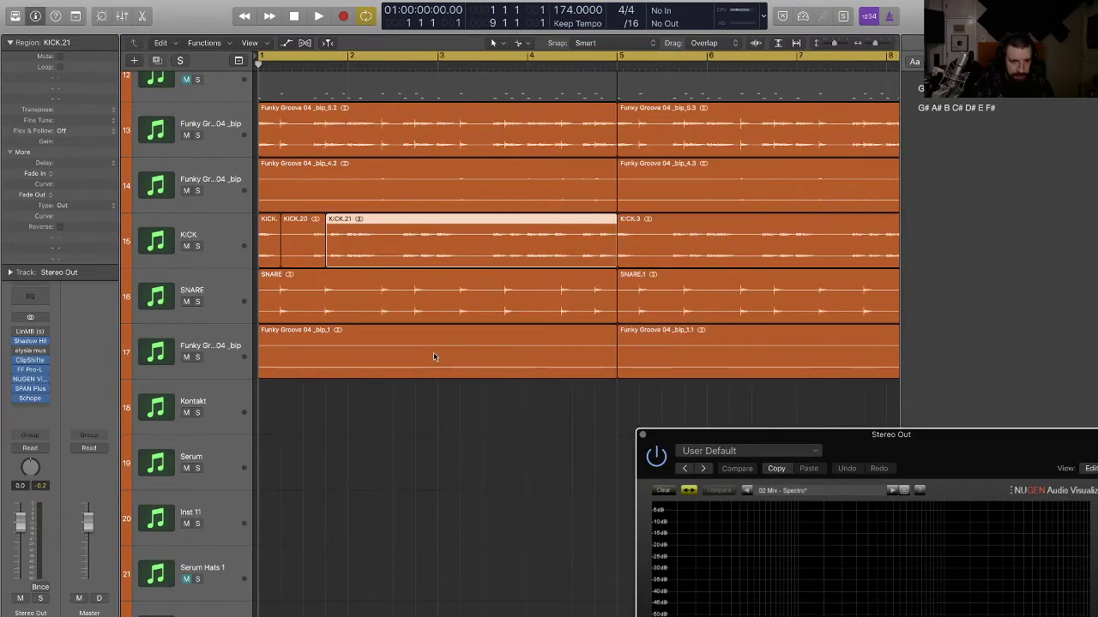
{"action": "left_click_drag", "start_coordinate": [377, 243], "coordinate": [506, 246]}
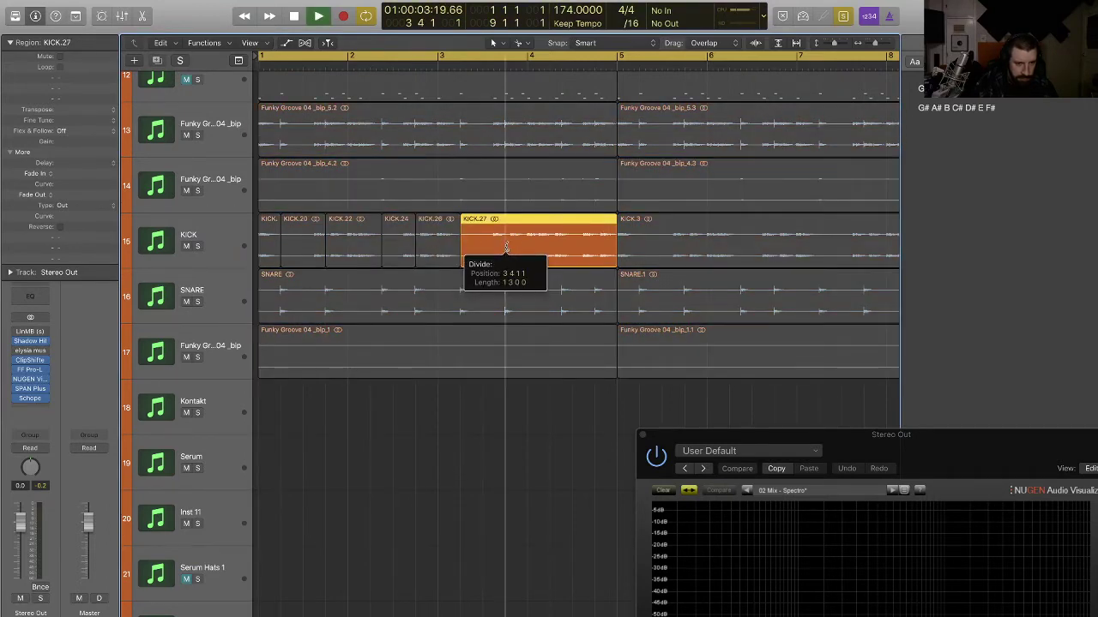
- Delete the MIDI regions on the muted Addictive track and remove the track itself
{"action": "scroll", "coordinate": [334, 208], "scroll_direction": "up", "scroll_amount": 4}
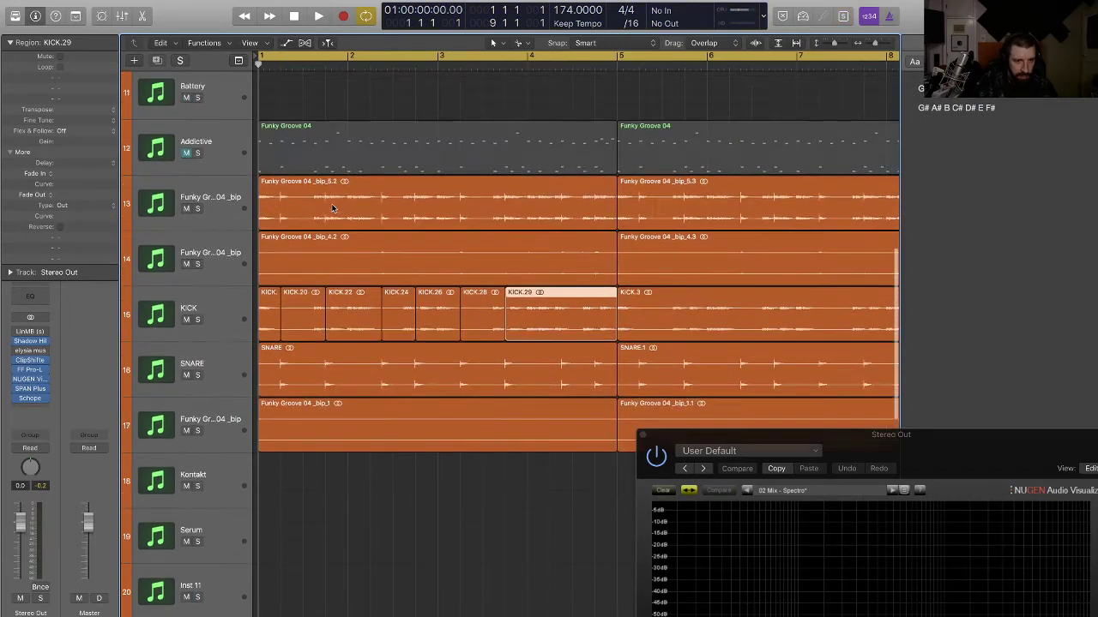
{"action": "left_click", "coordinate": [217, 215]}
{"action": "key", "text": "Delete"}
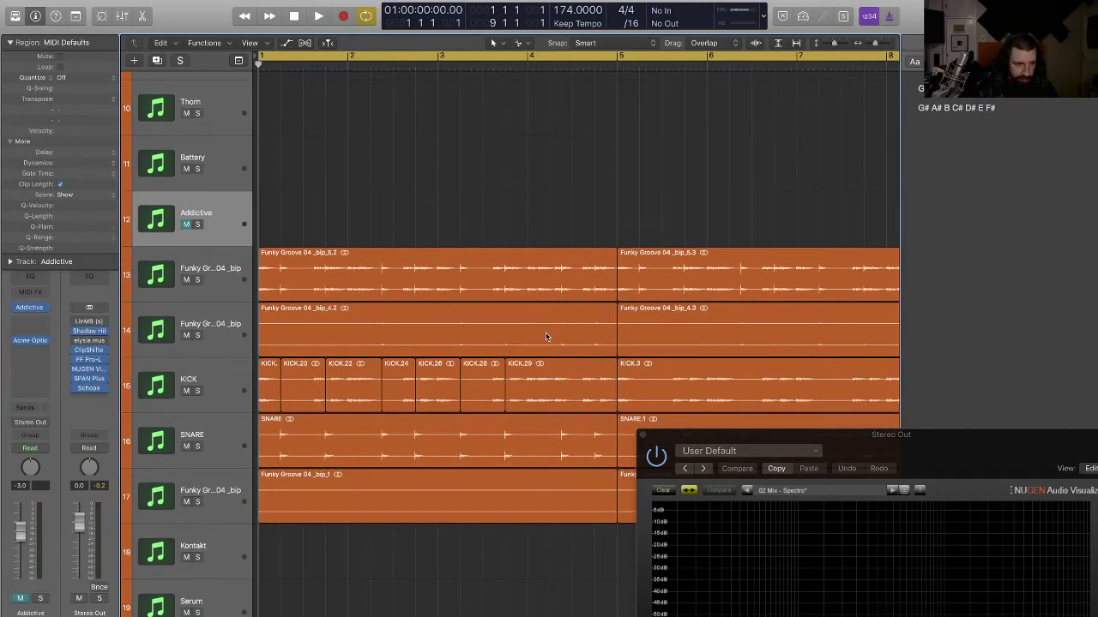
{"action": "key", "text": "super+BackSpace"}
- Divide the KICK slice before bar 5 at its two remaining snare hits, ending at 4 4 1 1
{"action": "left_click_drag", "start_coordinate": [555, 337], "coordinate": [594, 329]}
{"action": "key", "text": "space"}
{"action": "key", "text": "super+a"}
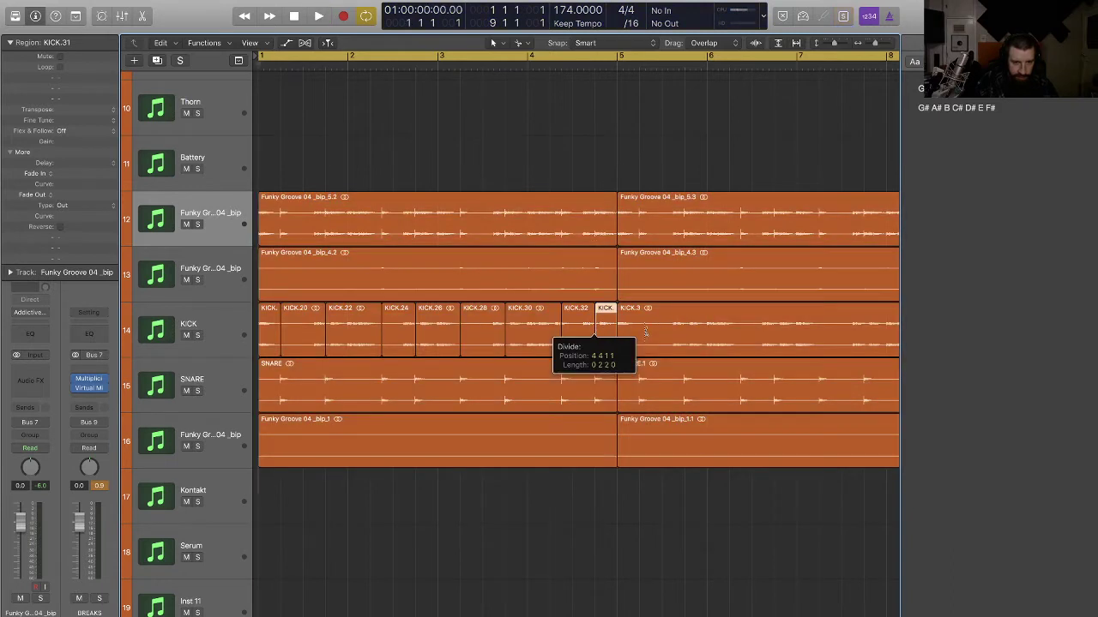
- Divide the second KICK region at each snare hit from bar 5 to bar 9 and select all the KICK slices
{"action": "scroll", "coordinate": [637, 337], "scroll_direction": "right", "scroll_amount": 2}
{"action": "scroll", "coordinate": [637, 337], "scroll_direction": "right", "scroll_amount": 2}
{"action": "left_click_drag", "start_coordinate": [512, 341], "coordinate": [121, 337]}
{"action": "key", "text": "super+a"}
{"action": "key", "text": "super+a"}
{"action": "key", "text": "super+a"}
{"action": "key", "text": "super+a"}
{"action": "key", "text": "super+a"}
{"action": "key", "text": "super+a"}
{"action": "key", "text": "super+a"}
{"action": "scroll", "coordinate": [122, 337], "scroll_direction": "left", "scroll_amount": 3}
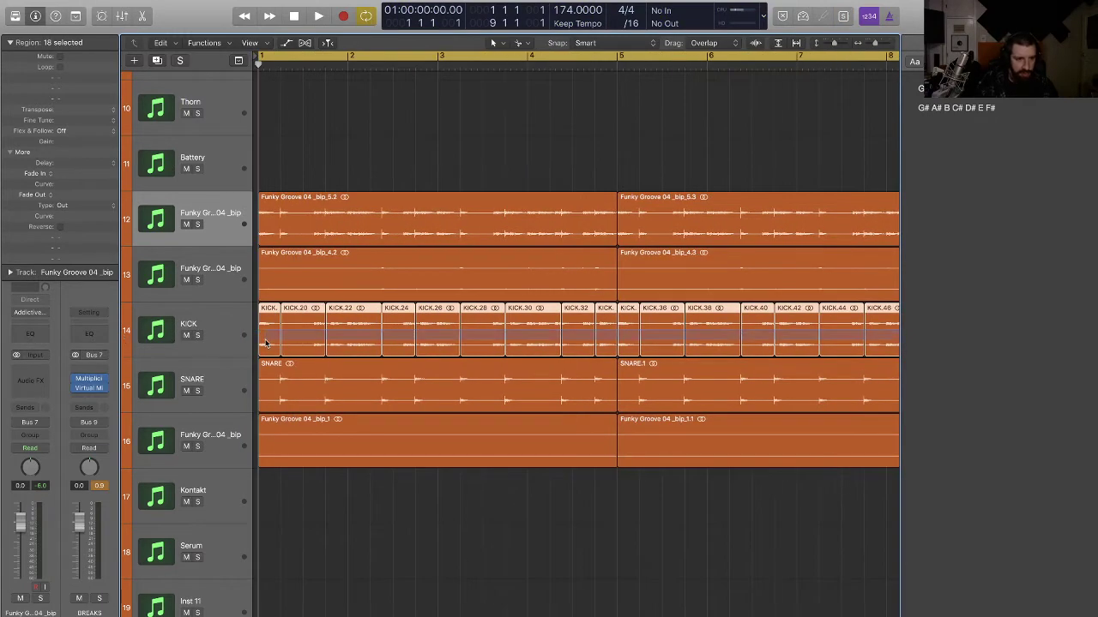
- Shorten the starts of the KICK.22 and KICK.26 slices to leave short gaps at the snare hits in bars 1 and 2
{"action": "key", "text": "super+Right"}
{"action": "key", "text": "super+Right"}
{"action": "key", "text": "super+Right"}
{"action": "key", "text": "super+Right"}
{"action": "key", "text": "super+Right"}
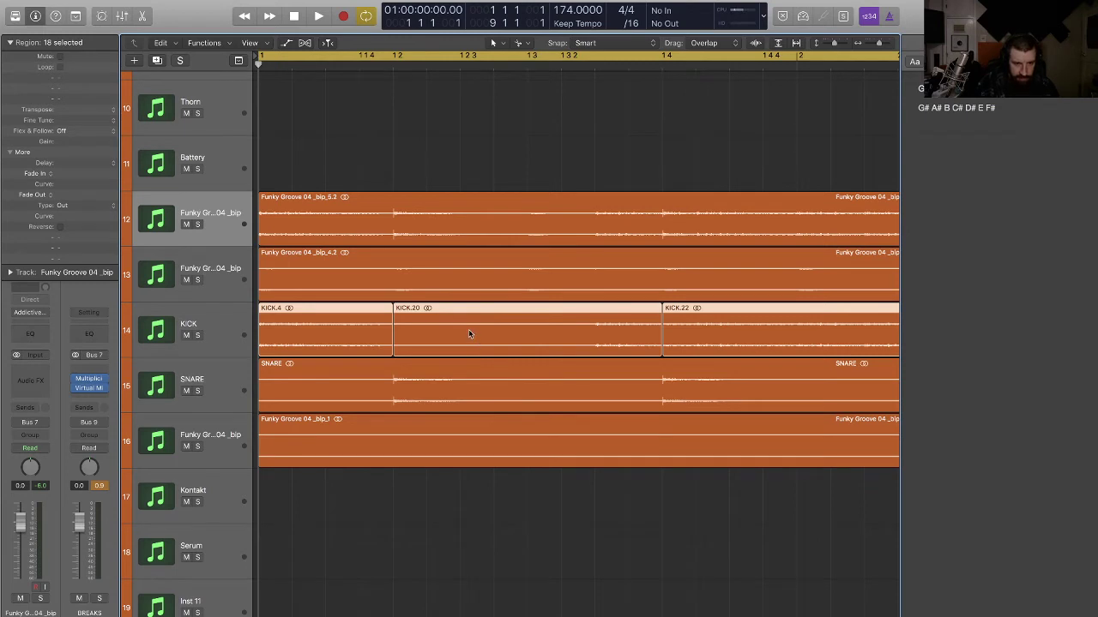
{"action": "key", "text": "super+Left"}
{"action": "key", "text": "super+Left"}
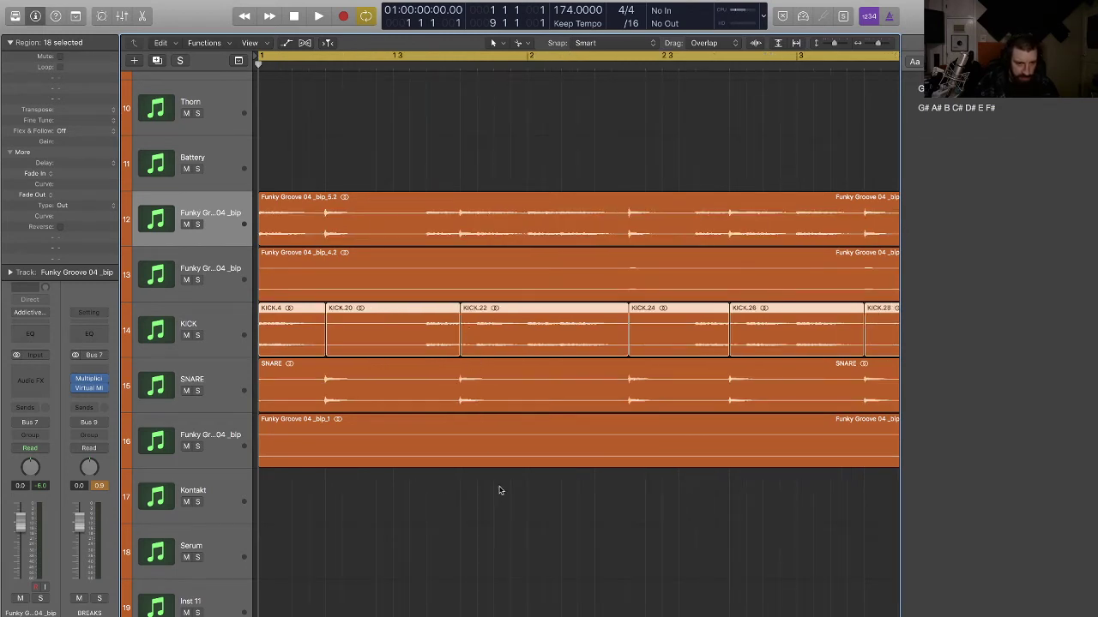
{"action": "left_click", "coordinate": [500, 491]}
{"action": "left_click_drag", "start_coordinate": [461, 350], "coordinate": [477, 350]}
{"action": "scroll", "coordinate": [477, 350], "scroll_direction": "right", "scroll_amount": 5}
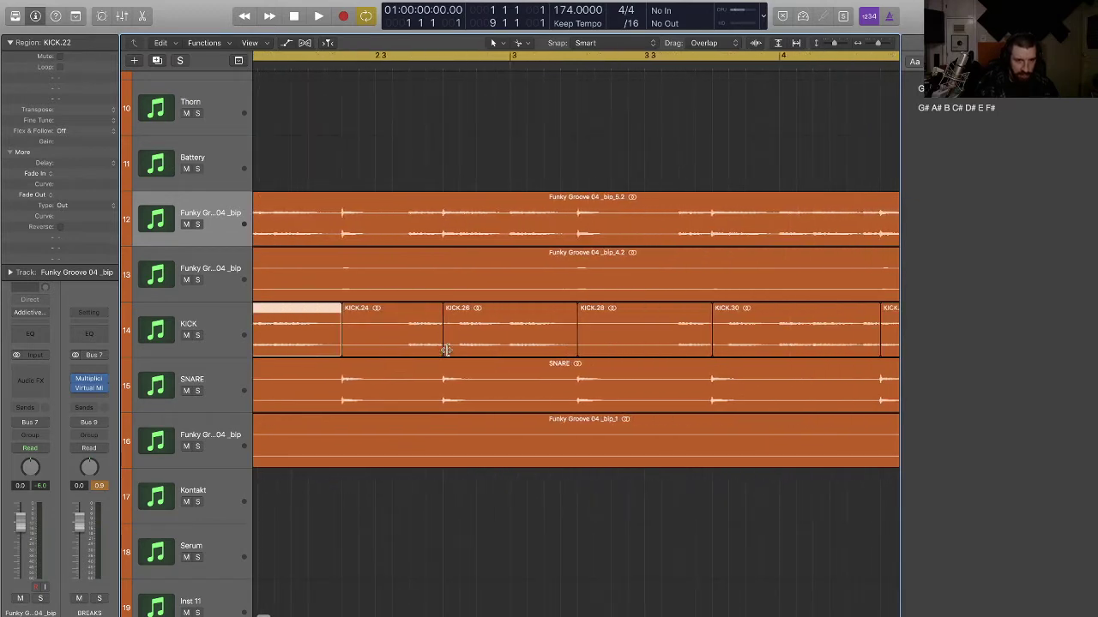
{"action": "left_click_drag", "start_coordinate": [446, 350], "coordinate": [459, 349]}
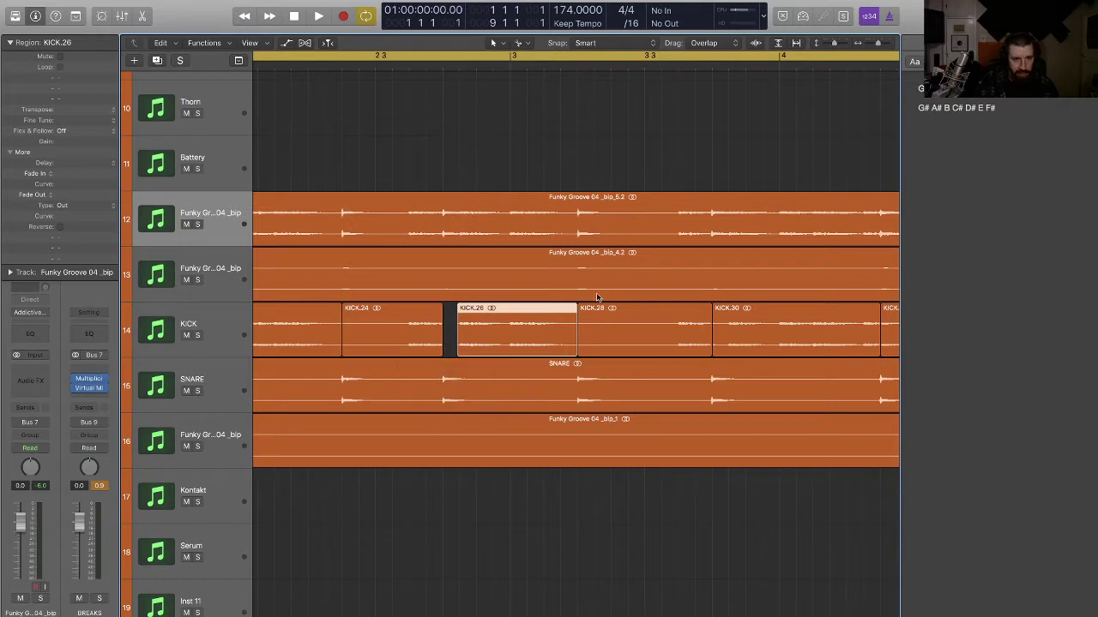
- Trim the starts of KICK.30, KICK.32 and KICK.33 to clear the snare hits in bars 3 and 4
{"action": "scroll", "coordinate": [598, 297], "scroll_direction": "right", "scroll_amount": 5}
{"action": "left_click_drag", "start_coordinate": [478, 350], "coordinate": [493, 348]}
{"action": "scroll", "coordinate": [585, 350], "scroll_direction": "right", "scroll_amount": 4}
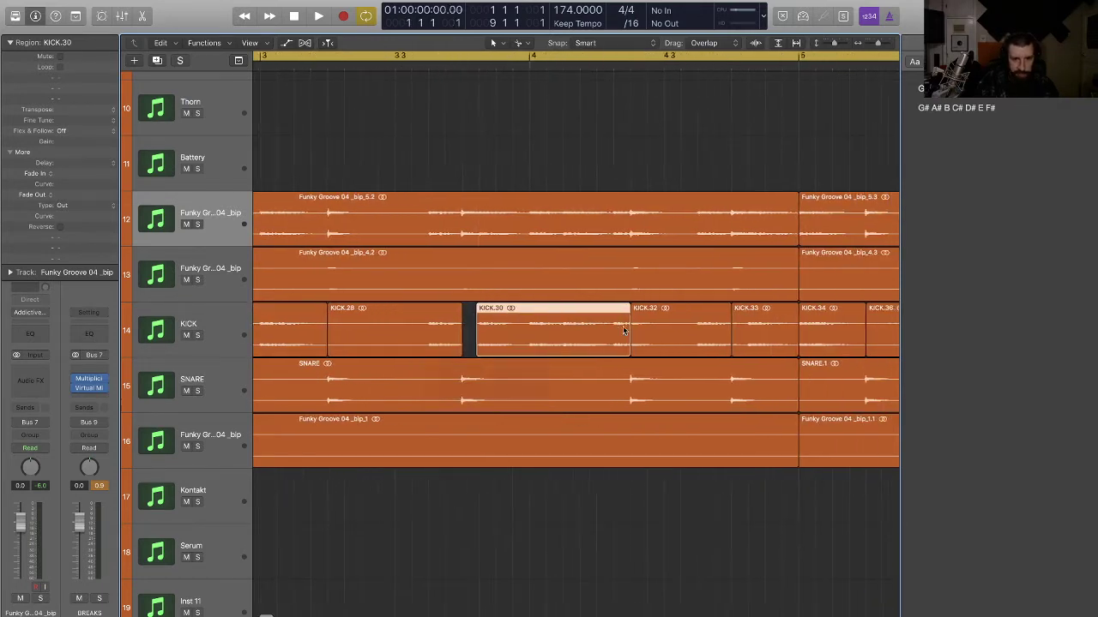
{"action": "scroll", "coordinate": [585, 350], "scroll_direction": "right", "scroll_amount": 1}
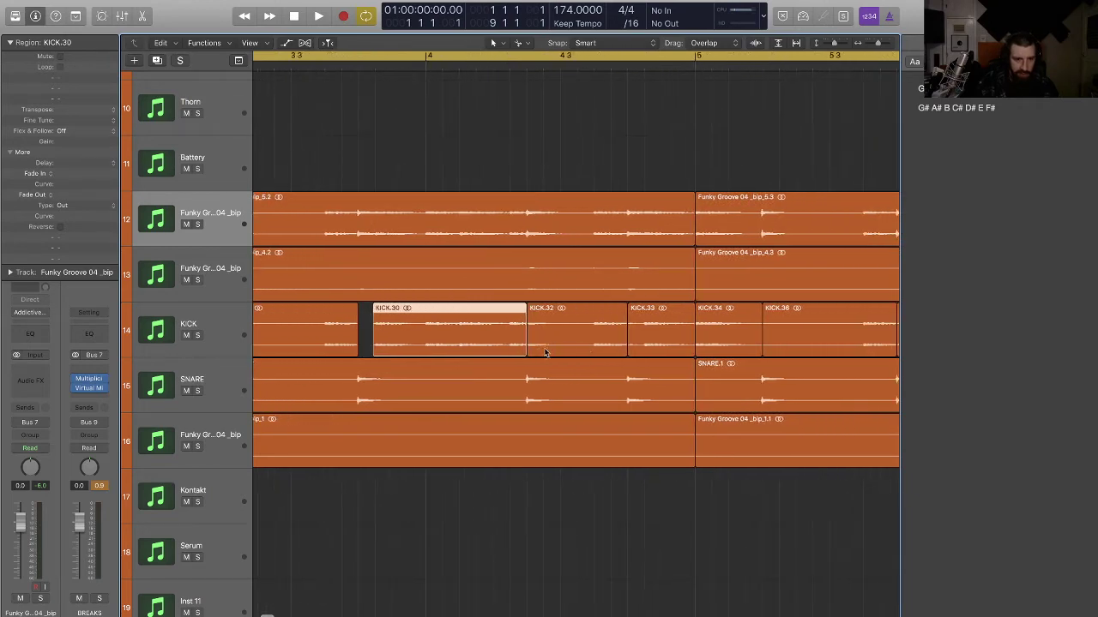
{"action": "left_click_drag", "start_coordinate": [529, 349], "coordinate": [556, 349]}
{"action": "scroll", "coordinate": [549, 348], "scroll_direction": "right", "scroll_amount": 5}
{"action": "scroll", "coordinate": [592, 343], "scroll_direction": "right", "scroll_amount": 9}
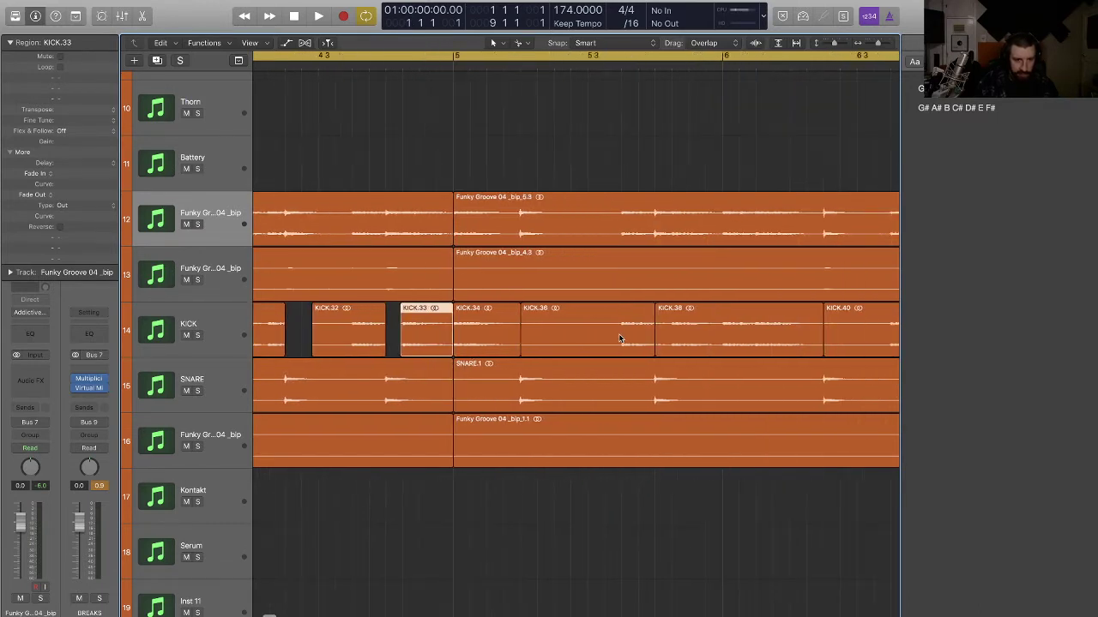
- Trim the starts of KICK.38 and KICK.42 to clear the snare hits in bars 5 and 6
{"action": "left_click_drag", "start_coordinate": [658, 348], "coordinate": [669, 348]}
{"action": "scroll", "coordinate": [701, 348], "scroll_direction": "right", "scroll_amount": 15}
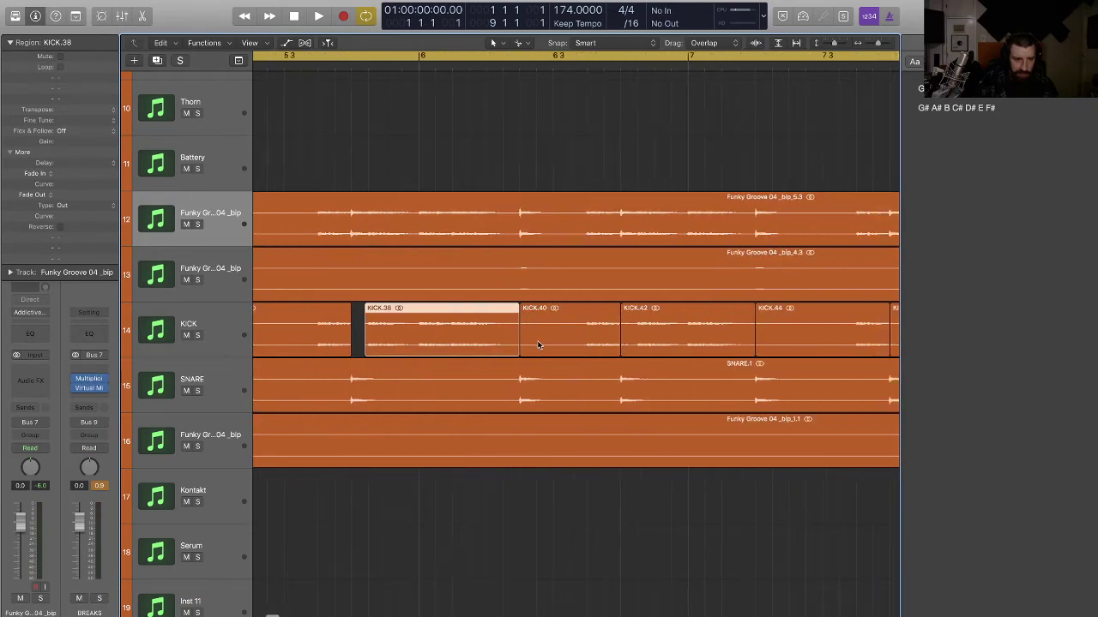
{"action": "left_click_drag", "start_coordinate": [623, 354], "coordinate": [640, 353]}
{"action": "scroll", "coordinate": [661, 343], "scroll_direction": "right", "scroll_amount": 2}
{"action": "scroll", "coordinate": [661, 343], "scroll_direction": "right", "scroll_amount": 14}
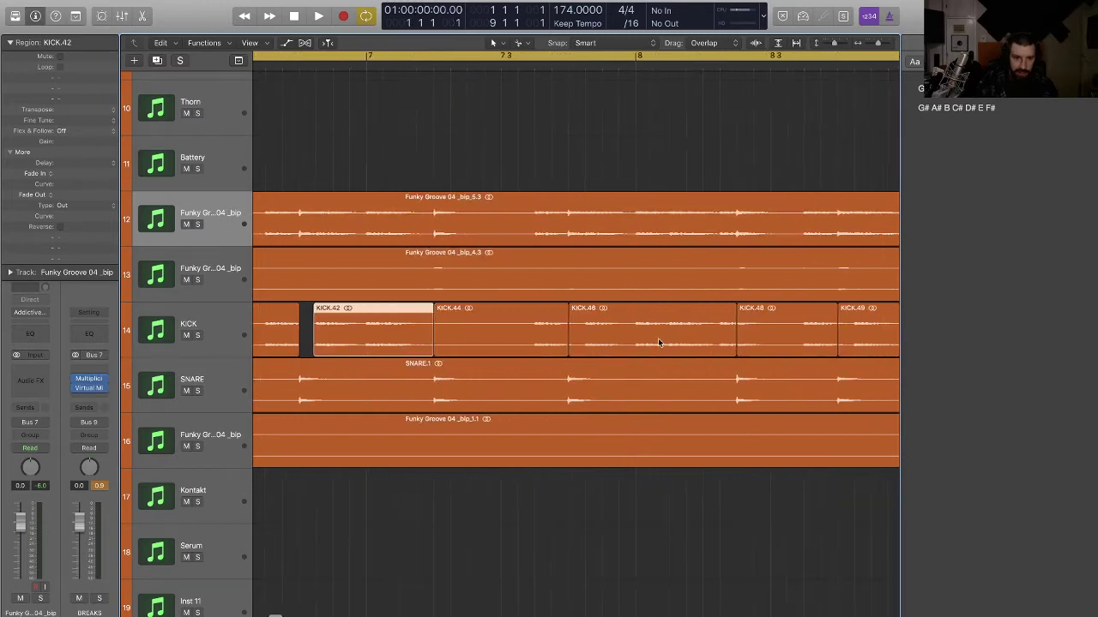
- Trim the starts of KICK.44, KICK.46, KICK.48 and KICK.49, moving the last one's start to 8 4 1 185
{"action": "left_click_drag", "start_coordinate": [430, 352], "coordinate": [576, 350]}
{"action": "scroll", "coordinate": [652, 351], "scroll_direction": "right", "scroll_amount": 11}
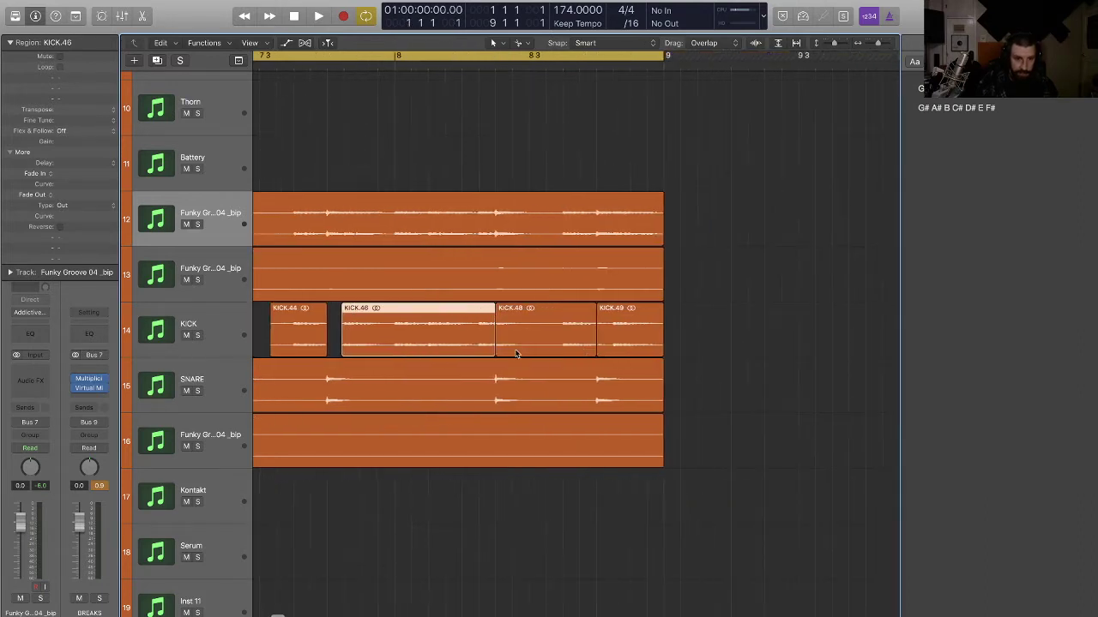
{"action": "left_click_drag", "start_coordinate": [498, 350], "coordinate": [611, 348]}
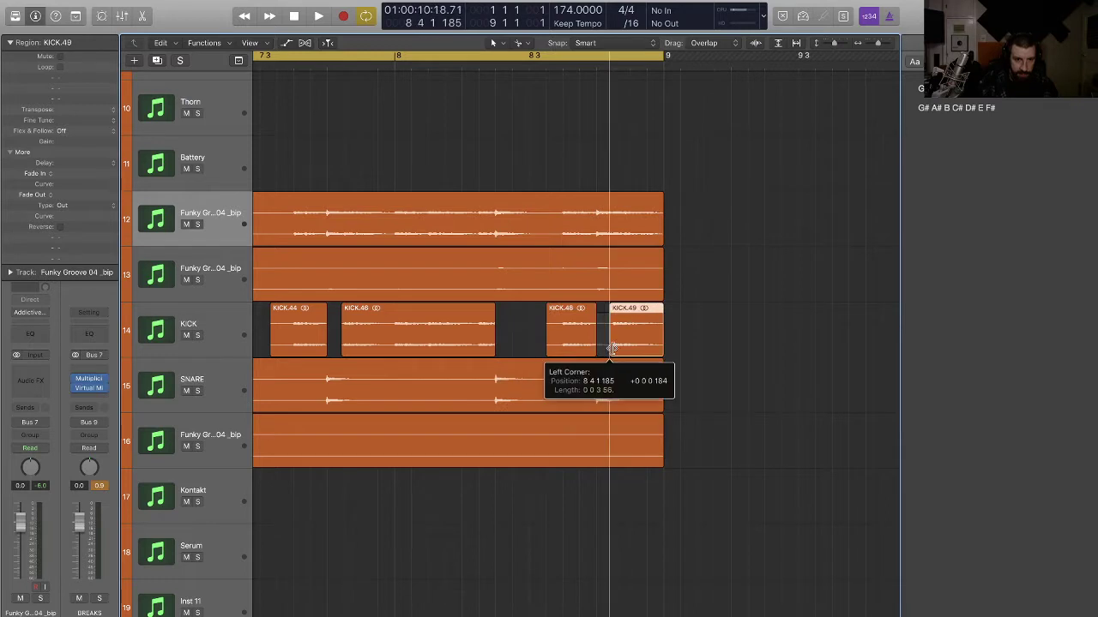
- Trim the start of KICK.20 to beat 1 3 and give all KICK slices fade-in 1, curve -22, and fade-out 23, curve -16
{"action": "key", "text": "Return"}
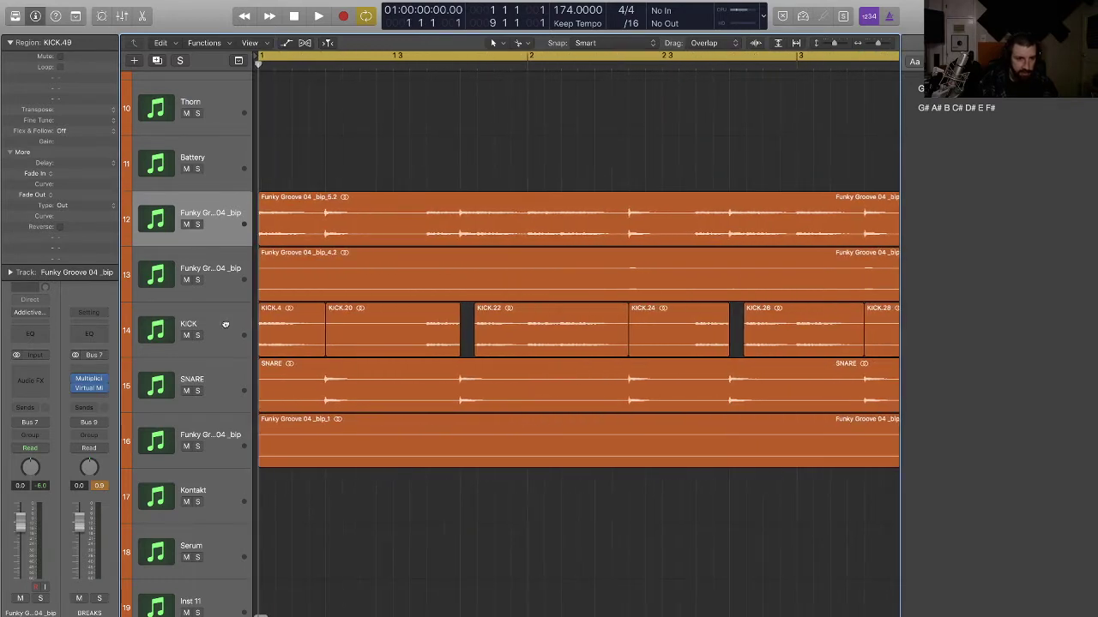
{"action": "left_click", "coordinate": [225, 324]}
{"action": "left_click_drag", "start_coordinate": [329, 352], "coordinate": [393, 348]}
{"action": "key", "text": "super+z"}
{"action": "left_click", "coordinate": [463, 340]}
{"action": "left_click", "coordinate": [228, 331]}
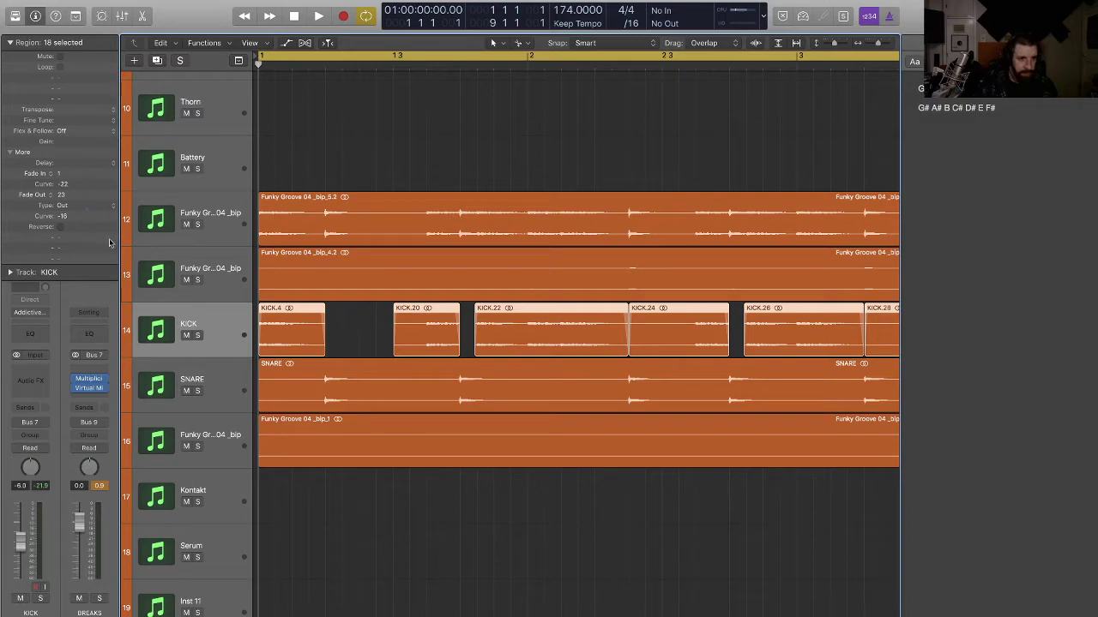
- Play the break from the start to check the trimmed and faded KICK slices
{"action": "key", "text": "space"}
{"action": "key", "text": "super+Left"}
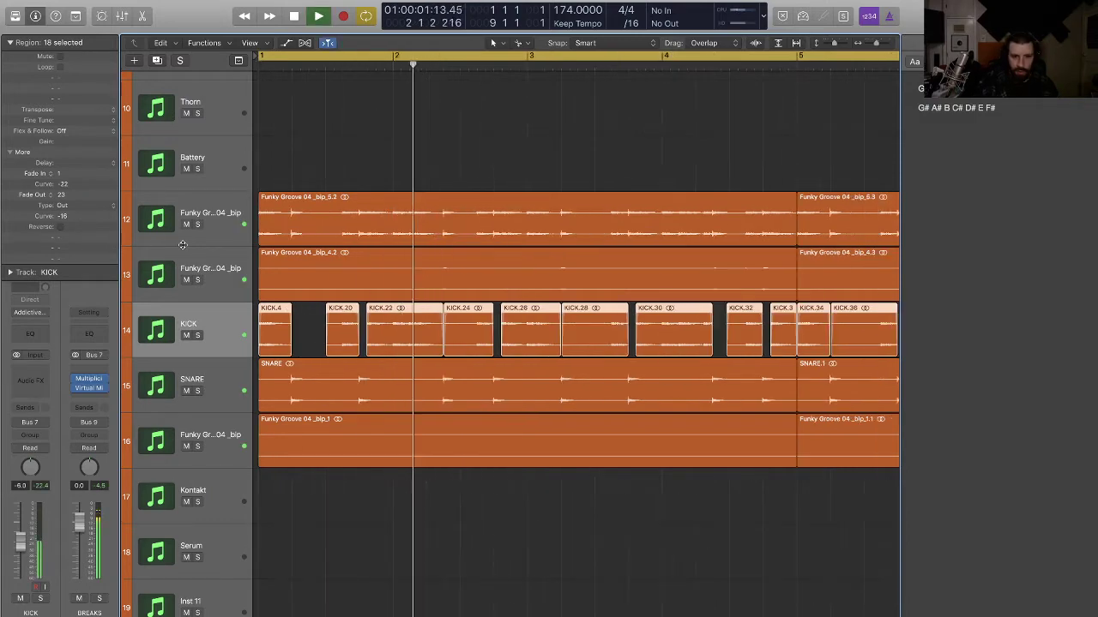
{"action": "key", "text": "super+Left"}
{"action": "key", "text": "super+Up"}
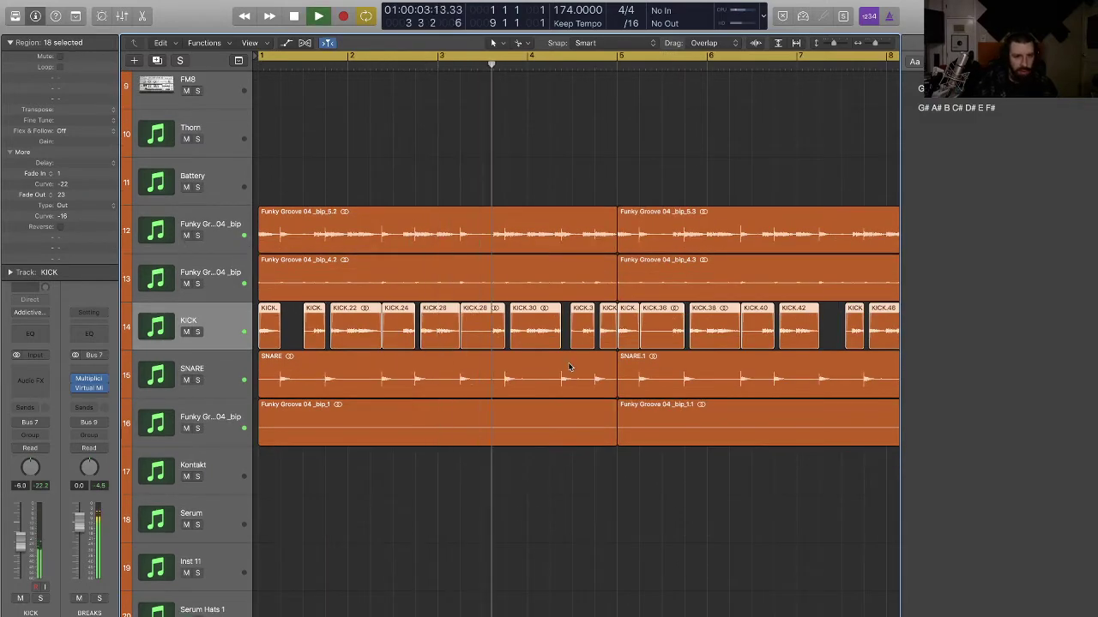
{"action": "left_click", "coordinate": [553, 458]}
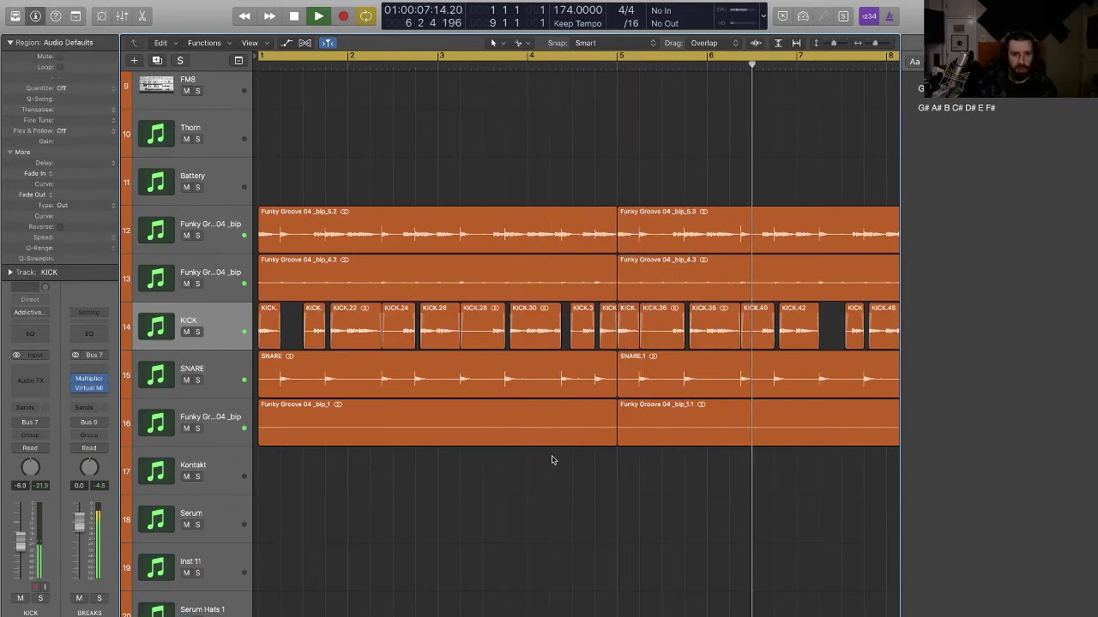
- Try dividing the first SNARE region by hand at its first three snare hits, and undo the cuts
{"action": "left_click", "coordinate": [289, 388]}
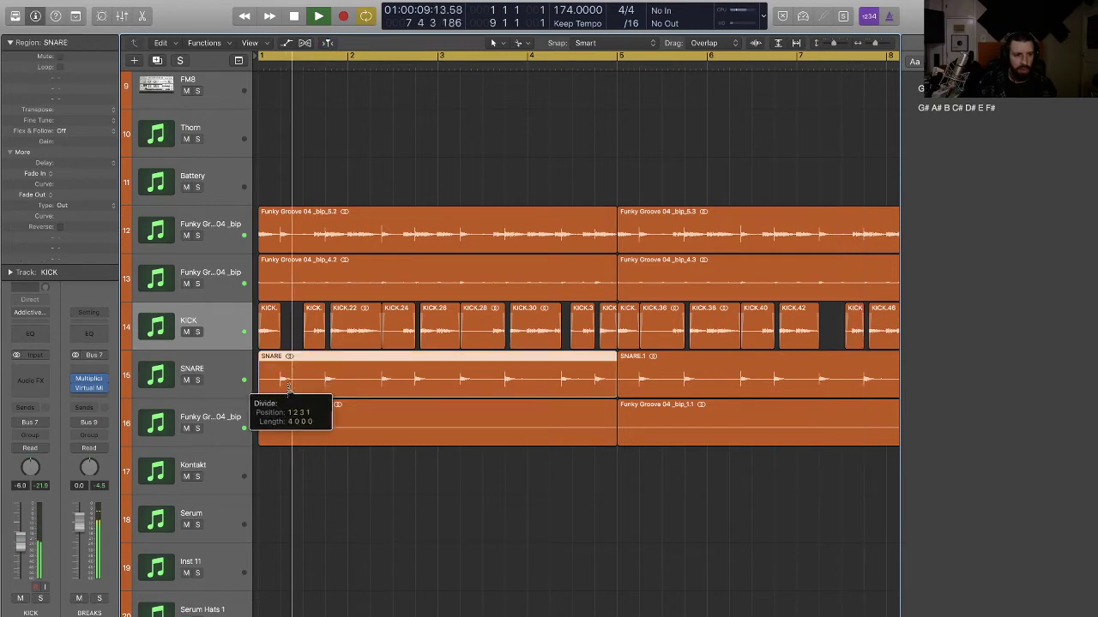
{"action": "left_click", "coordinate": [282, 388]}
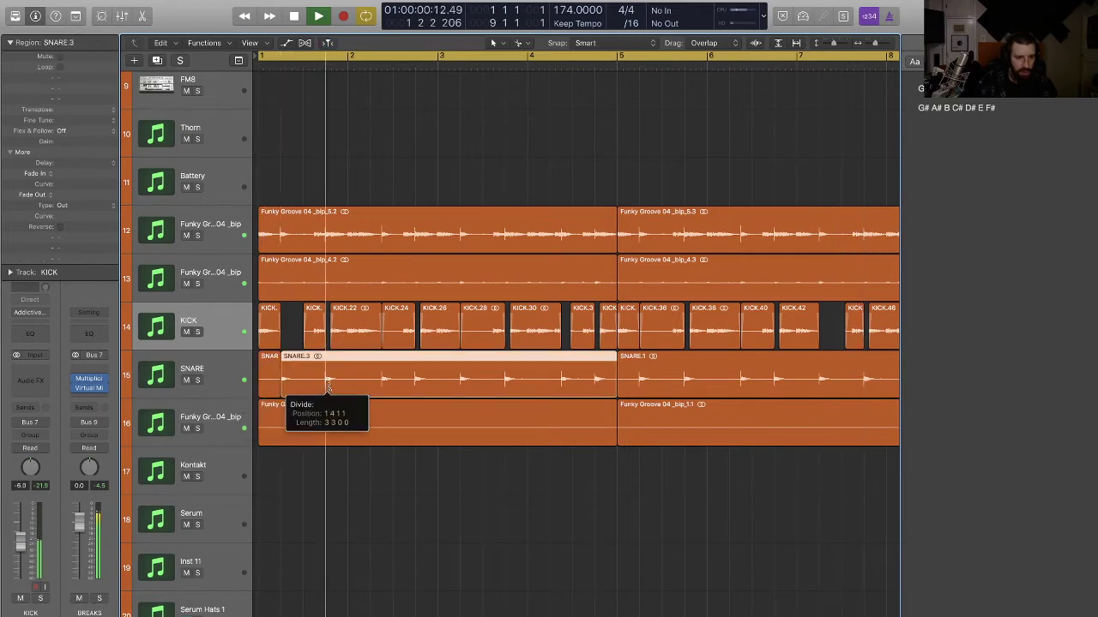
{"action": "left_click", "coordinate": [326, 386]}
{"action": "left_click", "coordinate": [382, 383]}
{"action": "key", "text": "space"}
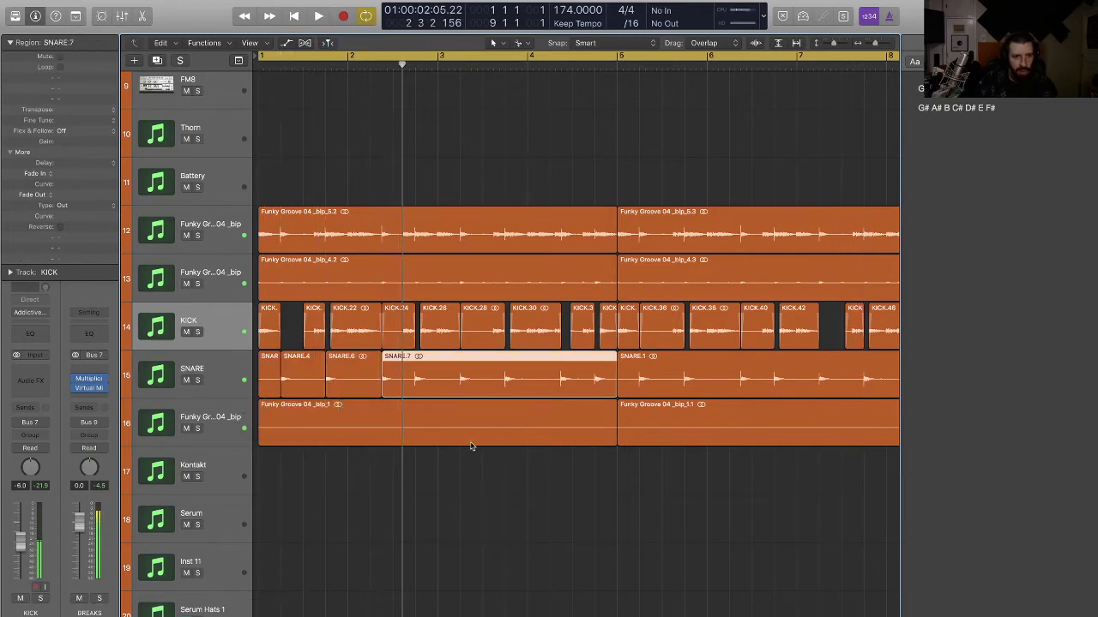
{"action": "key", "text": "super+z"}
{"action": "key", "text": "super+z"}
{"action": "key", "text": "super+z"}
{"action": "key", "text": "super+z"}
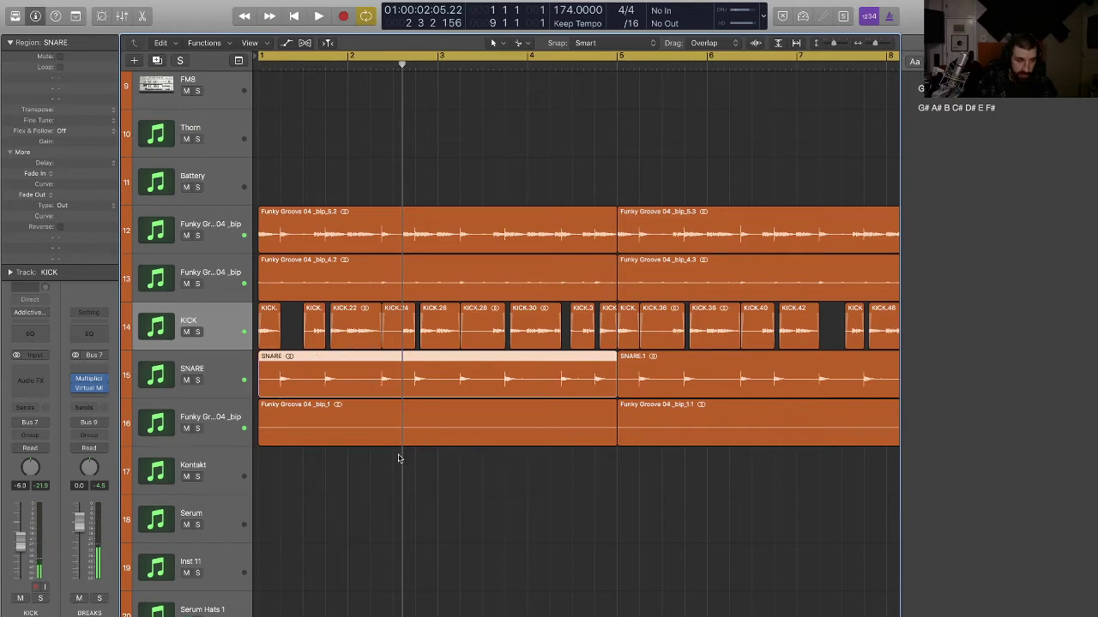
- Slice the first SNARE region at its transient markers and delete the slice before the first snare hit
{"action": "right_click", "coordinate": [430, 392]}
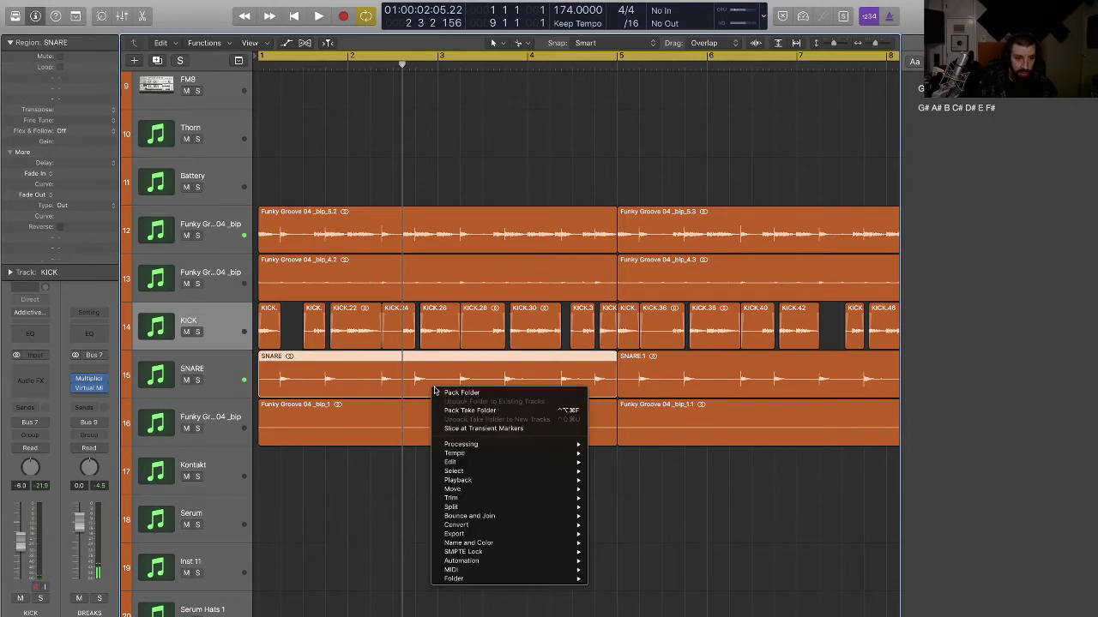
{"action": "left_click", "coordinate": [474, 429]}
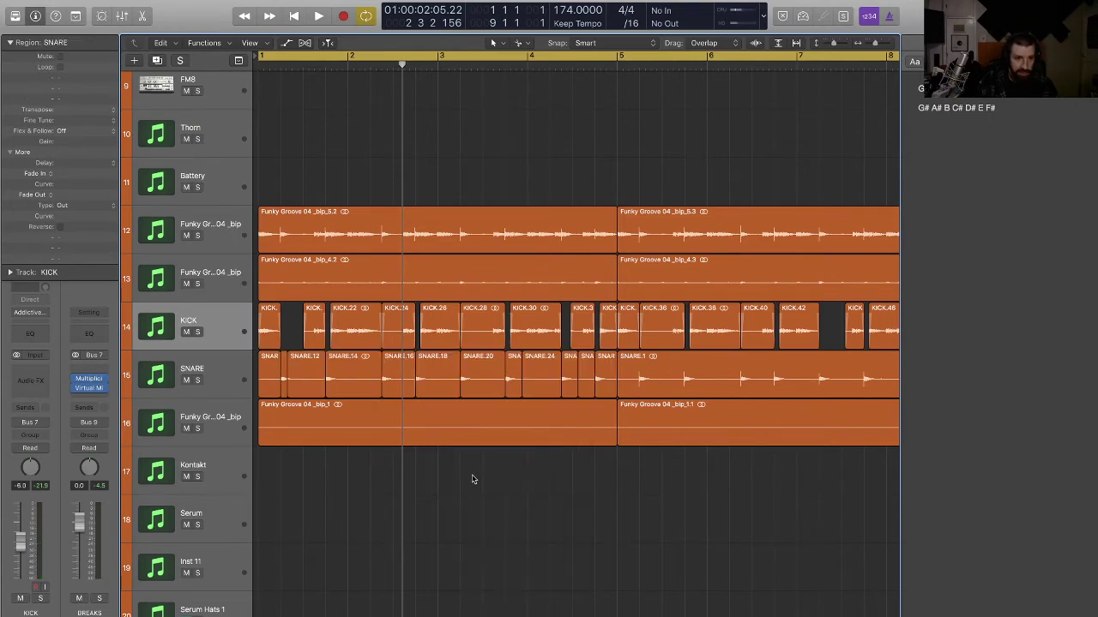
{"action": "left_click", "coordinate": [270, 382]}
{"action": "key", "text": "Delete"}
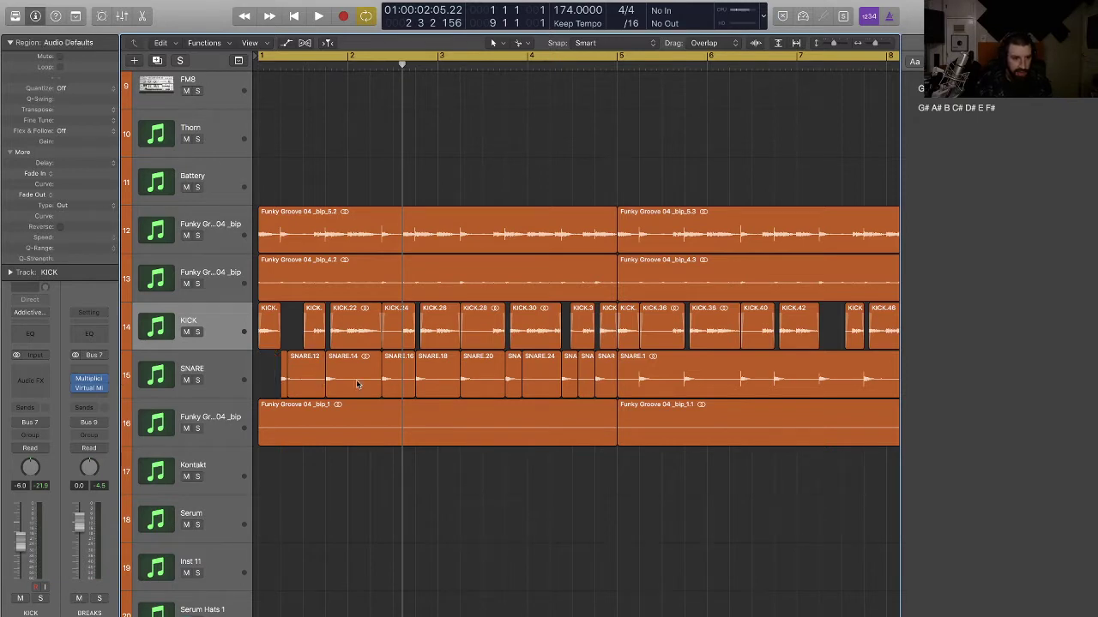
- Delete the remaining SNARE slices without hits in bars 1 to 4 and lengthen the first snare hit's slice to beat 1 3
{"action": "left_click", "coordinate": [535, 389]}
{"action": "key", "text": "Delete"}
{"action": "left_click", "coordinate": [584, 389]}
{"action": "left_click", "coordinate": [300, 389]}
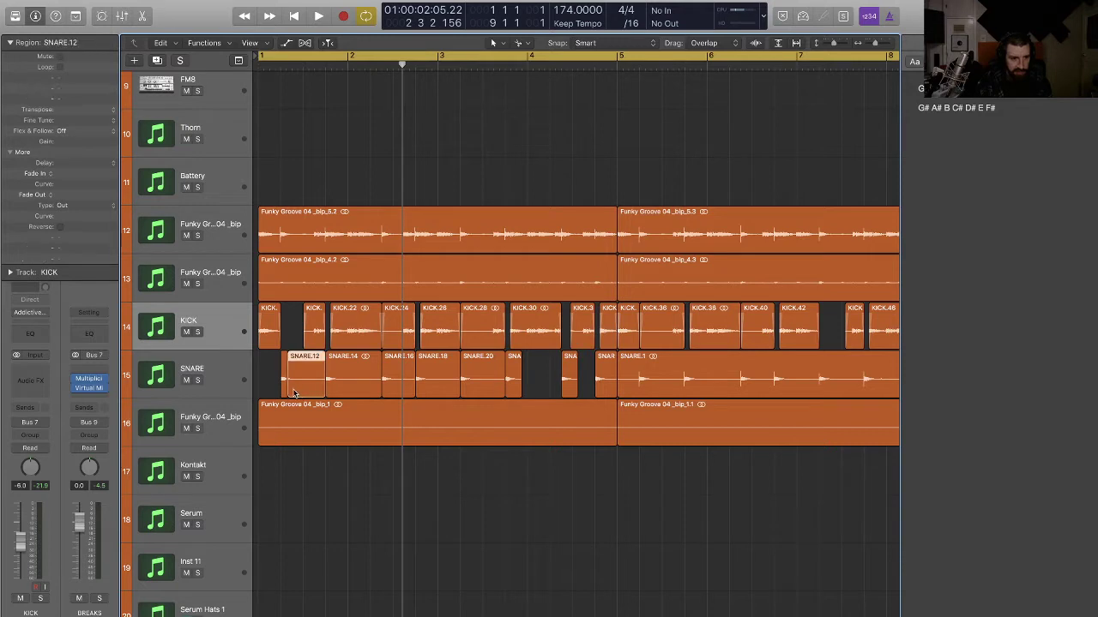
{"action": "key", "text": "BackSpace"}
{"action": "left_click_drag", "start_coordinate": [288, 394], "coordinate": [334, 391]}
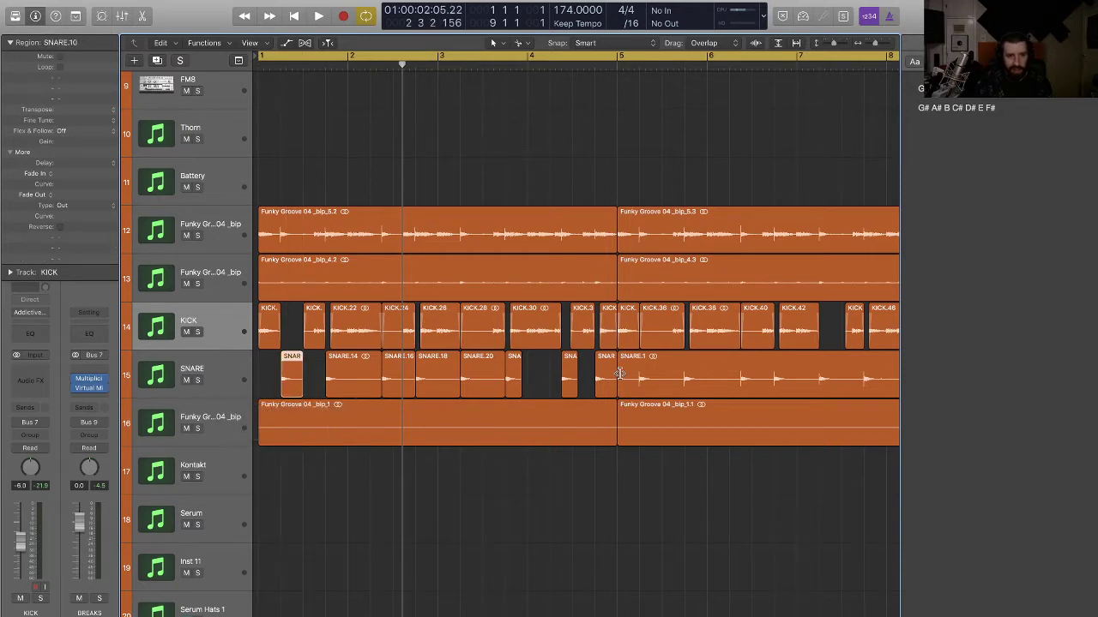
- Slice the second SNARE region, starting at bar 5, at its transient markers
{"action": "scroll", "coordinate": [698, 371], "scroll_direction": "right", "scroll_amount": 5}
{"action": "left_click", "coordinate": [529, 382]}
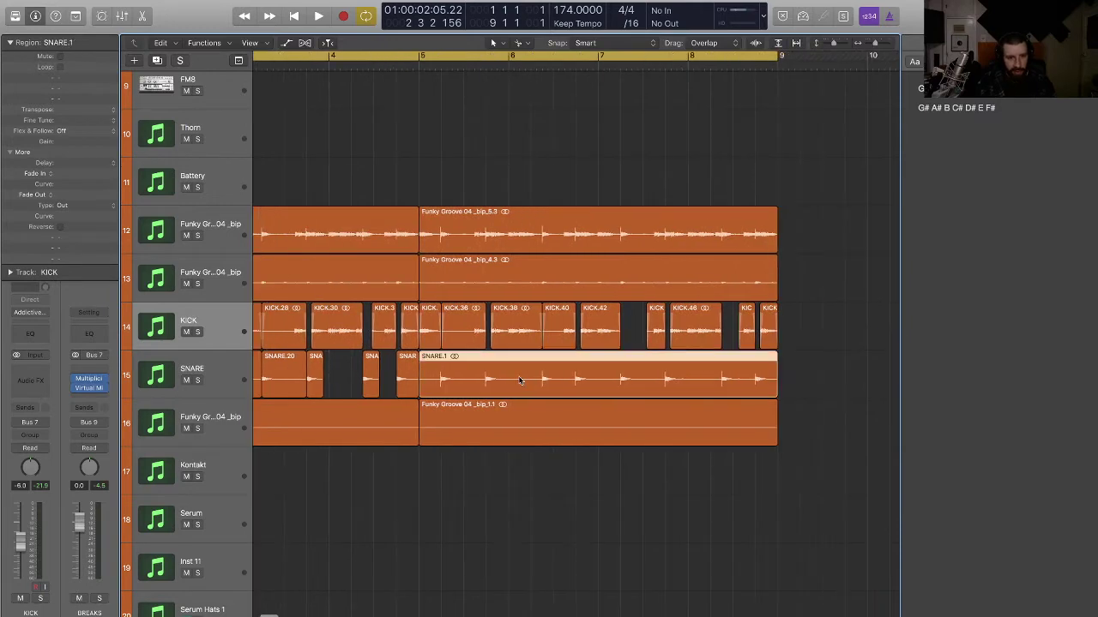
{"action": "right_click", "coordinate": [519, 374]}
{"action": "left_click", "coordinate": [558, 410]}
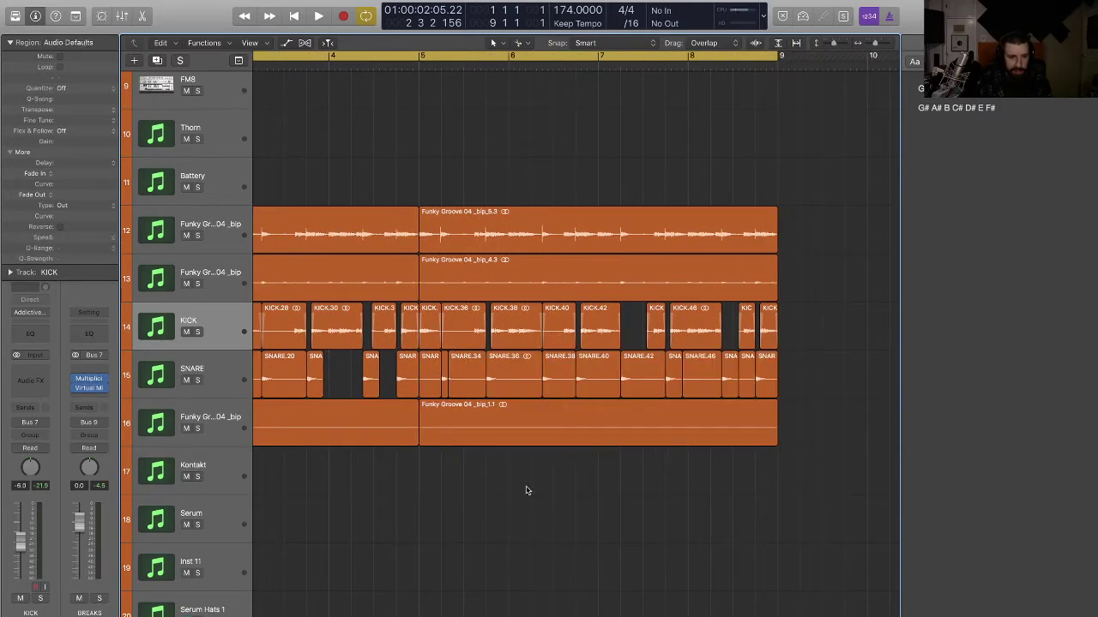
- Delete the four SNARE slices without hits between bars 5 and 9, including SNARE.34 and SNARE.46
{"action": "left_click", "coordinate": [426, 371]}
{"action": "key", "text": "Delete"}
{"action": "left_click", "coordinate": [467, 379]}
{"action": "key", "text": "Delete"}
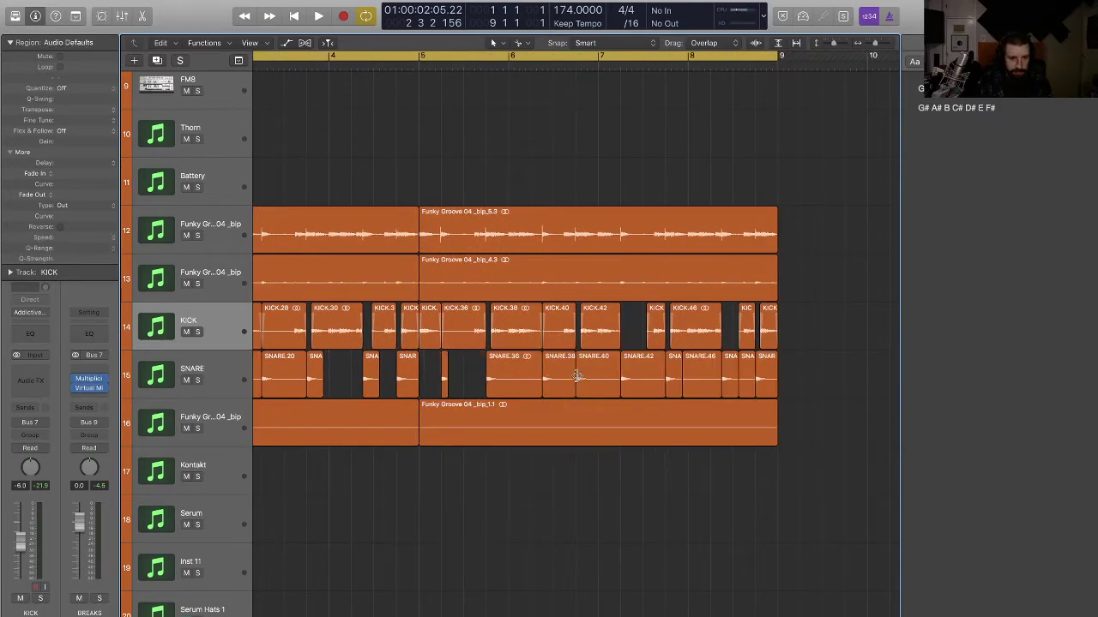
{"action": "left_click", "coordinate": [711, 378]}
{"action": "key", "text": "Delete"}
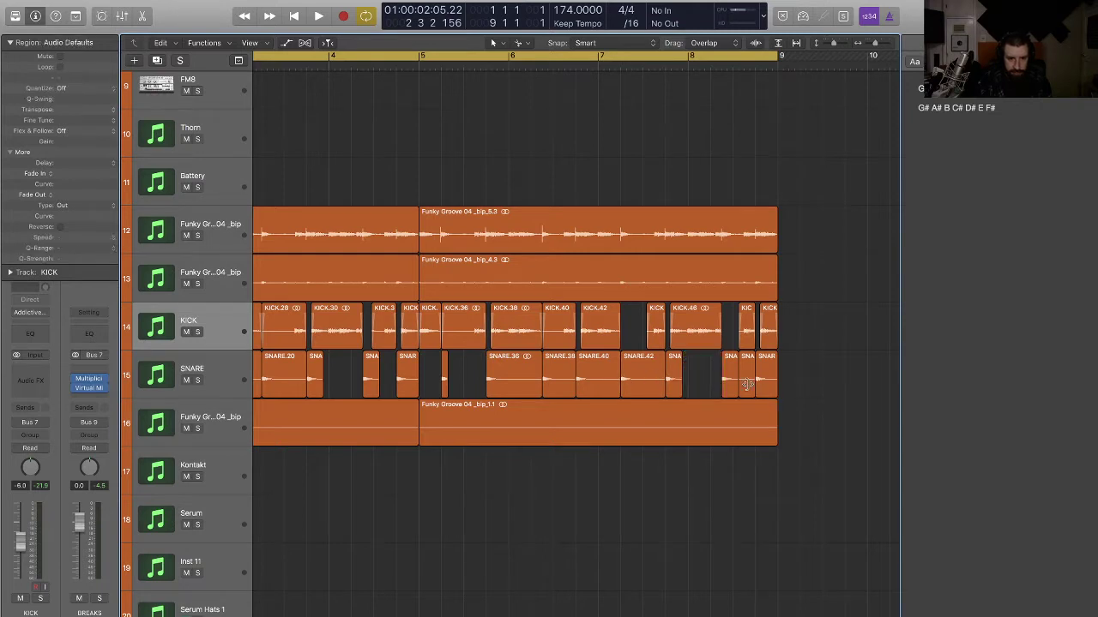
{"action": "left_click", "coordinate": [747, 375]}
{"action": "key", "text": "Delete"}
- Lengthen the short SNARE slices in bars 5 to 8, extending SNARE.32 and SNARE.44 up to their following slices
{"action": "left_click", "coordinate": [730, 377]}
{"action": "left_click", "coordinate": [679, 393], "text": "shift"}
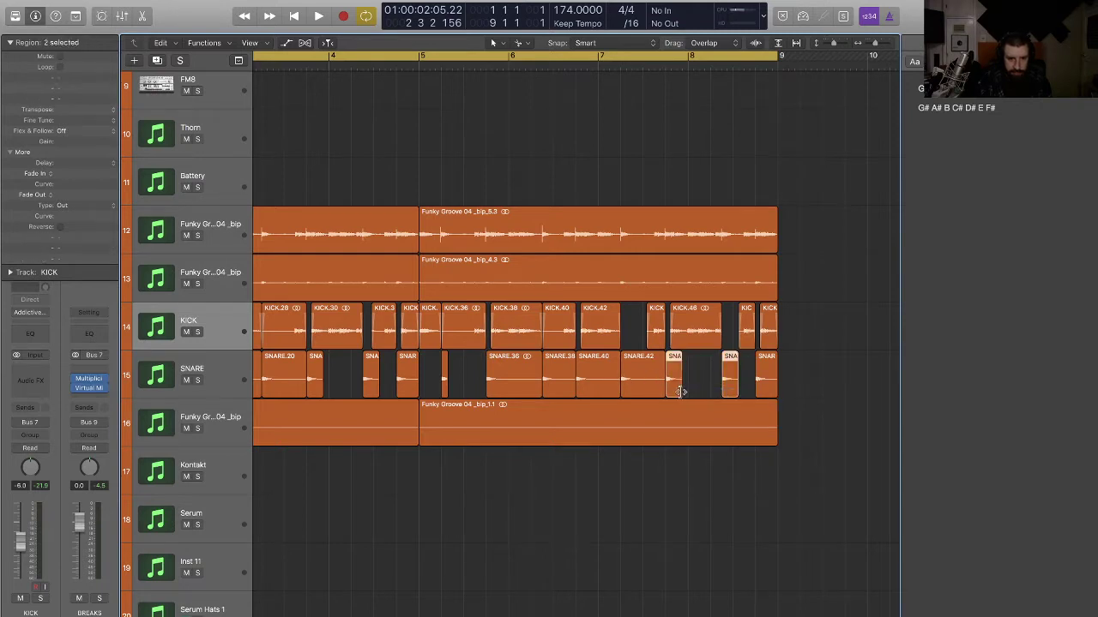
{"action": "left_click_drag", "start_coordinate": [679, 392], "coordinate": [687, 392]}
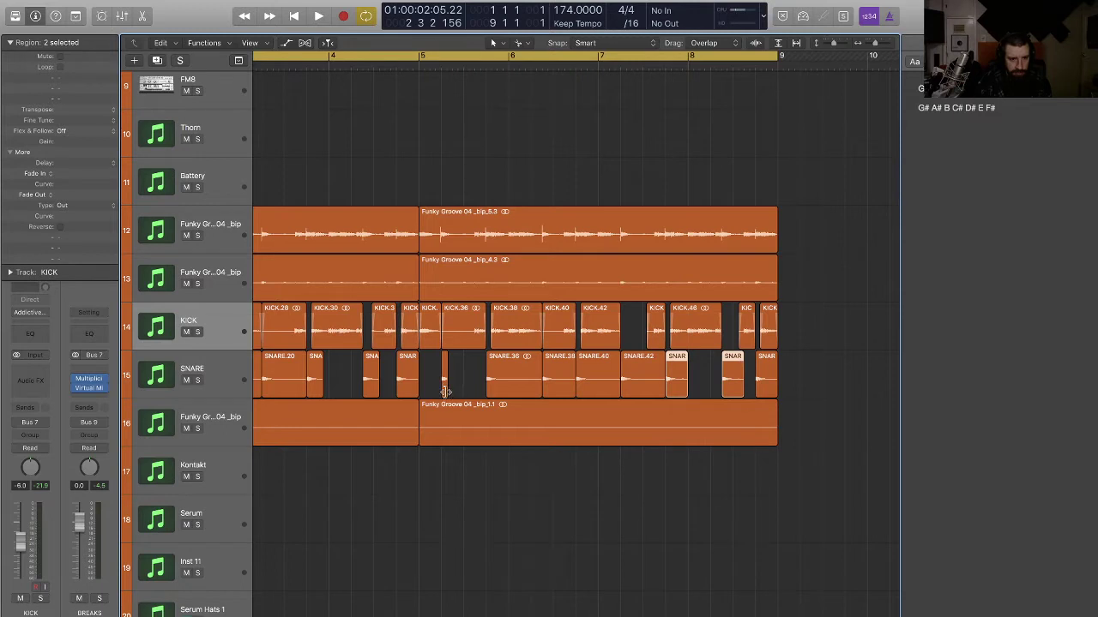
{"action": "left_click_drag", "start_coordinate": [445, 392], "coordinate": [479, 393]}
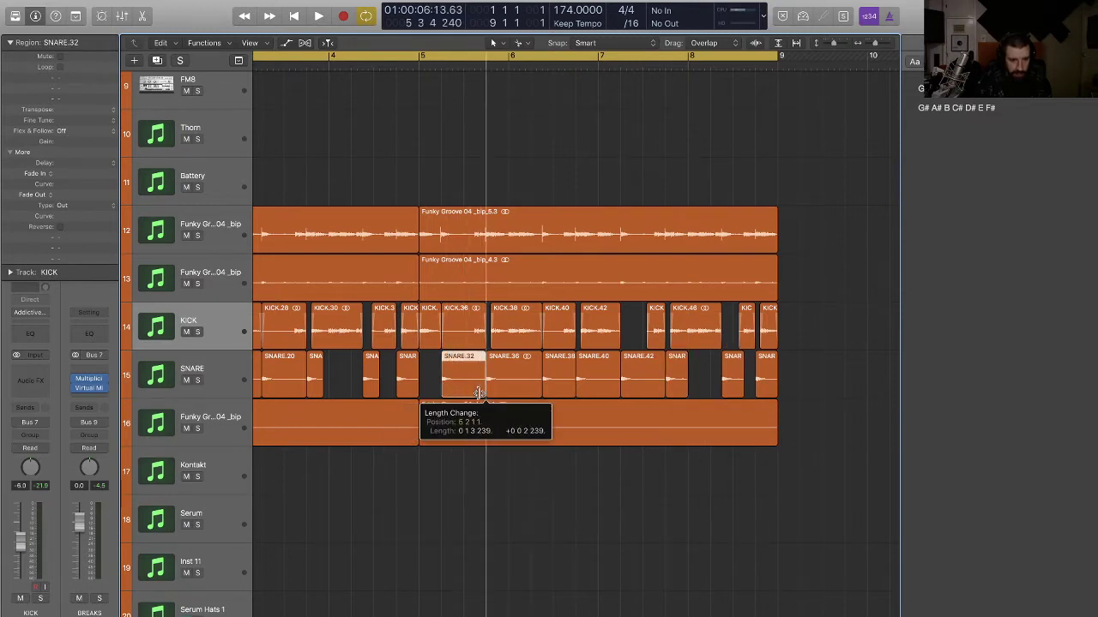
{"action": "left_click_drag", "start_coordinate": [589, 388], "coordinate": [833, 377]}
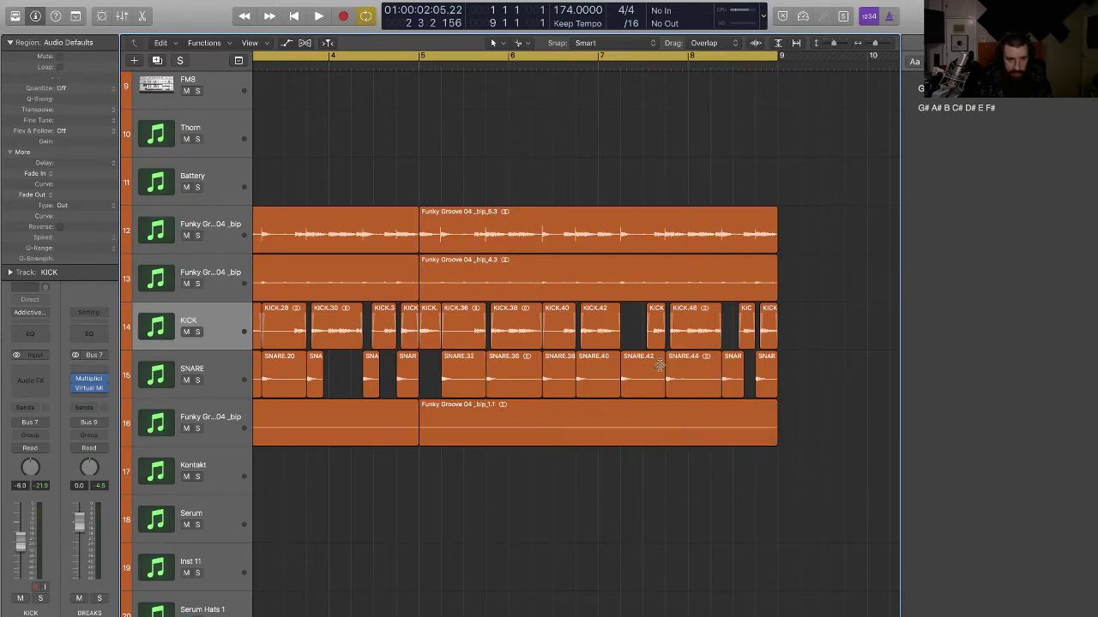
- Play the break from the start to check the sliced SNARE track
{"action": "key", "text": "Return"}
{"action": "key", "text": "space"}
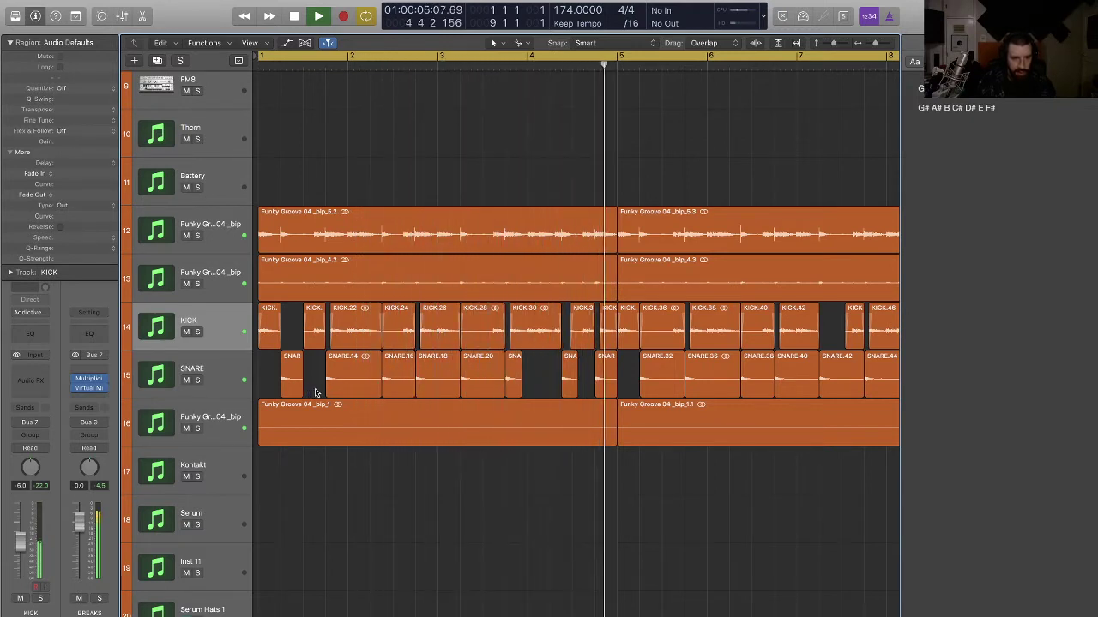
- Try to delete all the SNARE slices between bars 1 and 5
{"action": "key", "text": "space"}
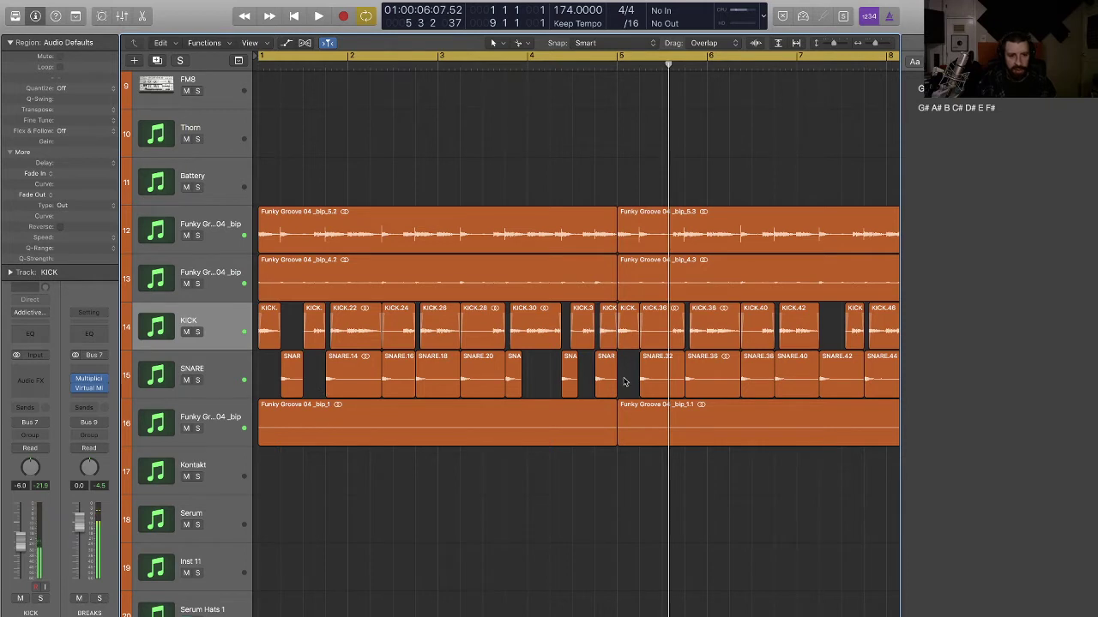
{"action": "left_click_drag", "start_coordinate": [633, 377], "coordinate": [255, 385]}
{"action": "key", "text": "BackSpace"}
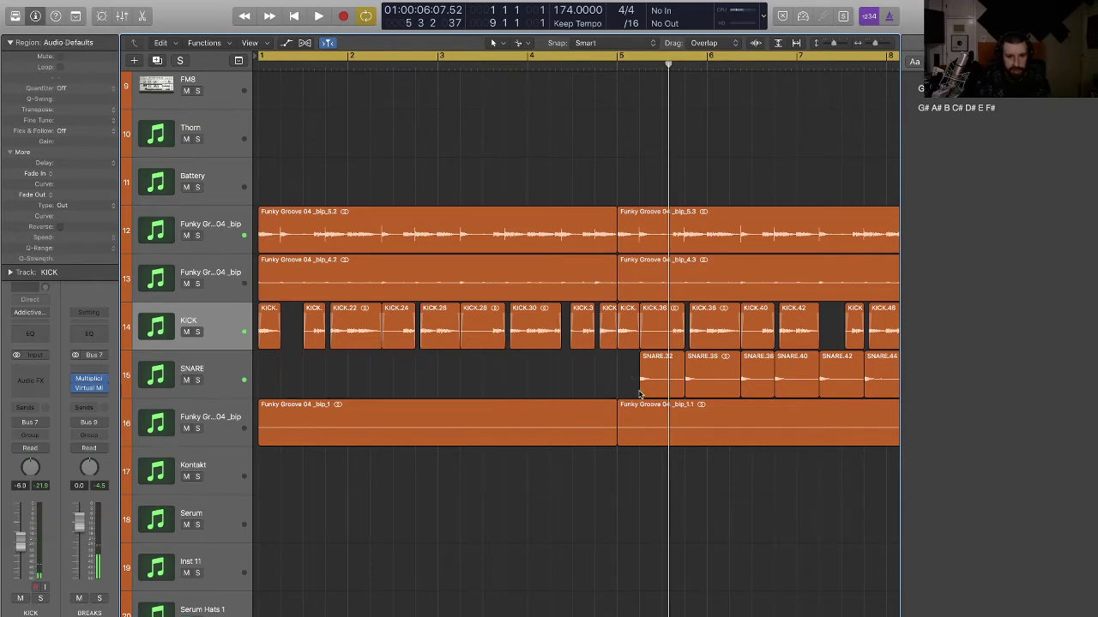
- Undo the SNARE slicing, deletions and trims until both original four-bar SNARE regions are whole
{"action": "key", "text": "super+z"}
{"action": "key", "text": "super+z"}
{"action": "key", "text": "super+z"}
{"action": "key", "text": "super+z"}
{"action": "key", "text": "super+z"}
{"action": "key", "text": "super+z"}
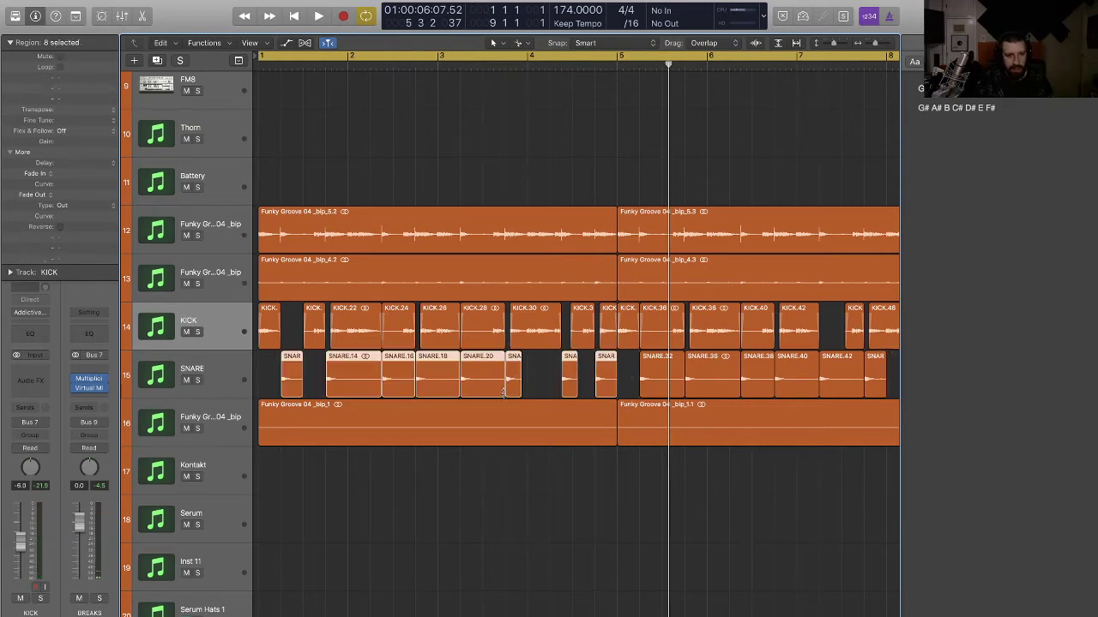
{"action": "key", "text": "super+z"}
{"action": "key", "text": "super+z"}
{"action": "key", "text": "super+z"}
{"action": "key", "text": "super+z"}
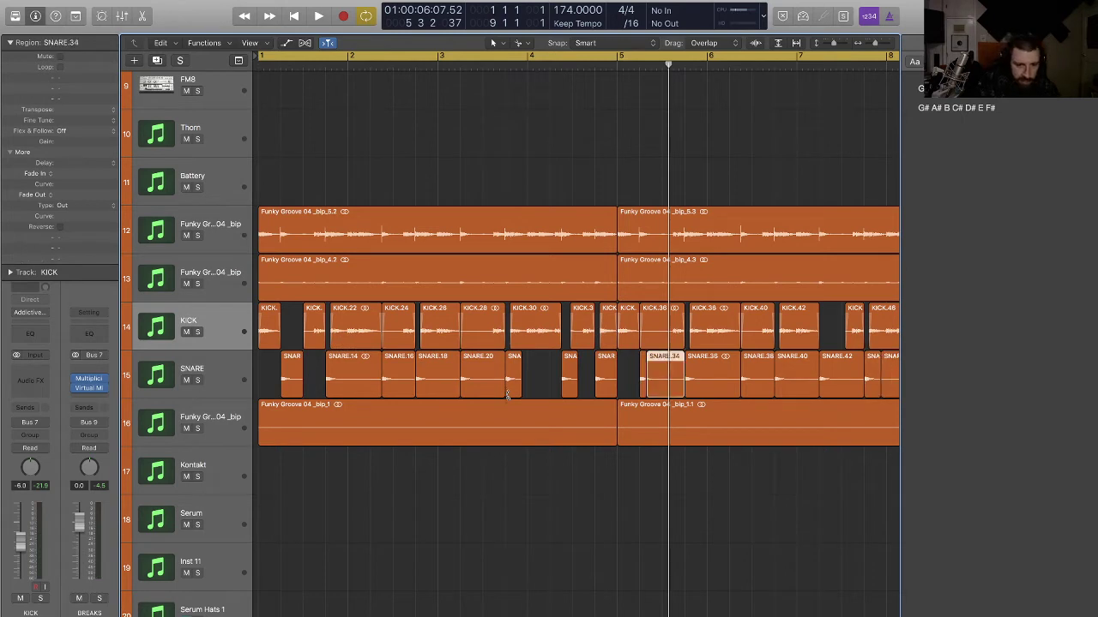
{"action": "key", "text": "super+z"}
{"action": "key", "text": "super+z"}
{"action": "key", "text": "super+z"}
{"action": "key", "text": "super+z"}
{"action": "key", "text": "super+z"}
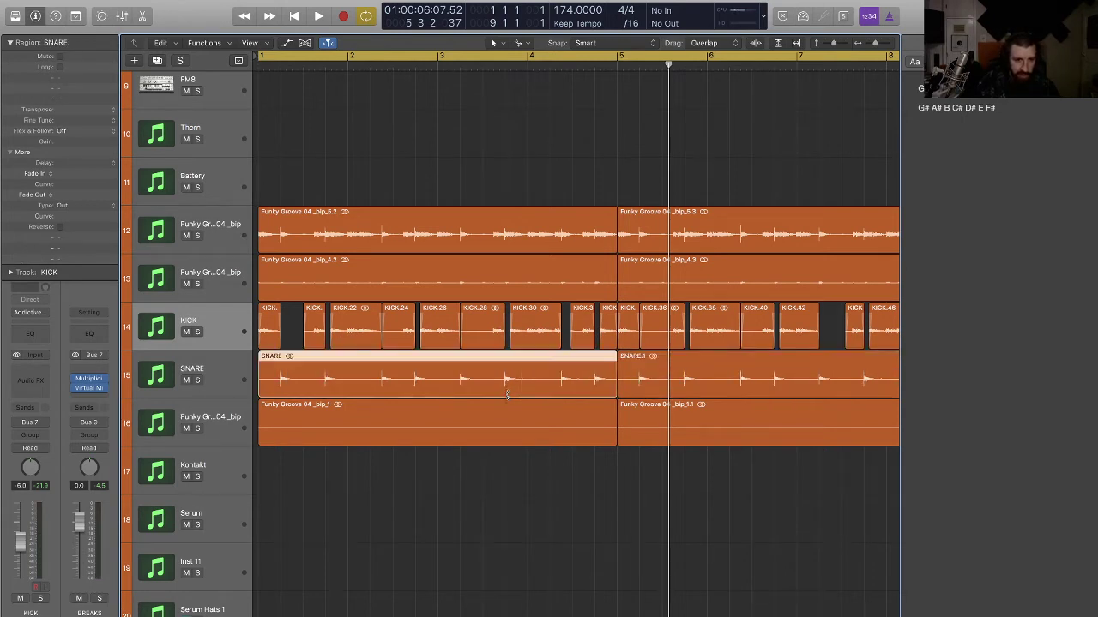
- Play the break from the start and briefly solo track 16 to hear that layer alone
{"action": "left_click", "coordinate": [642, 508]}
{"action": "key", "text": "space"}
{"action": "key", "text": "super+Left"}
{"action": "key", "text": "super+Left"}
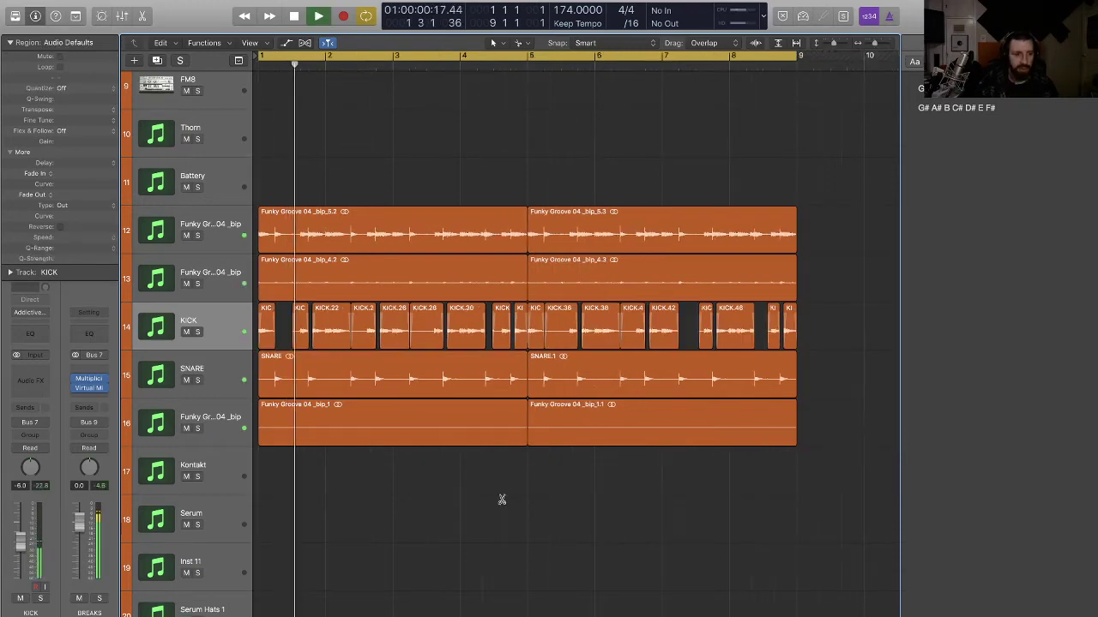
{"action": "key", "text": "super+Up"}
{"action": "left_click", "coordinate": [196, 414]}
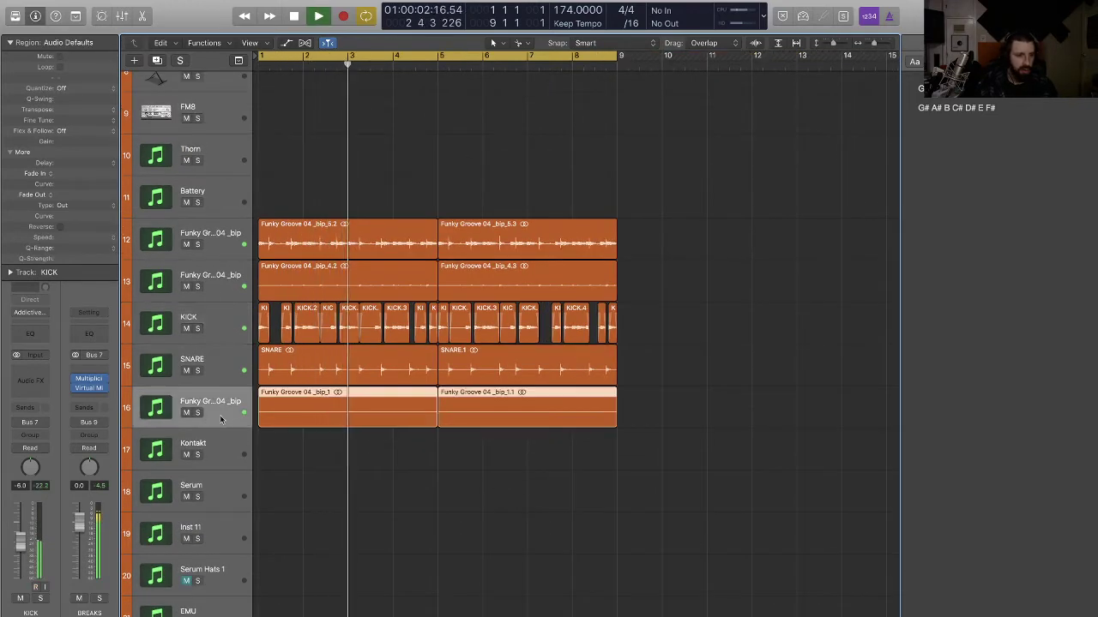
{"action": "left_click", "coordinate": [196, 415]}
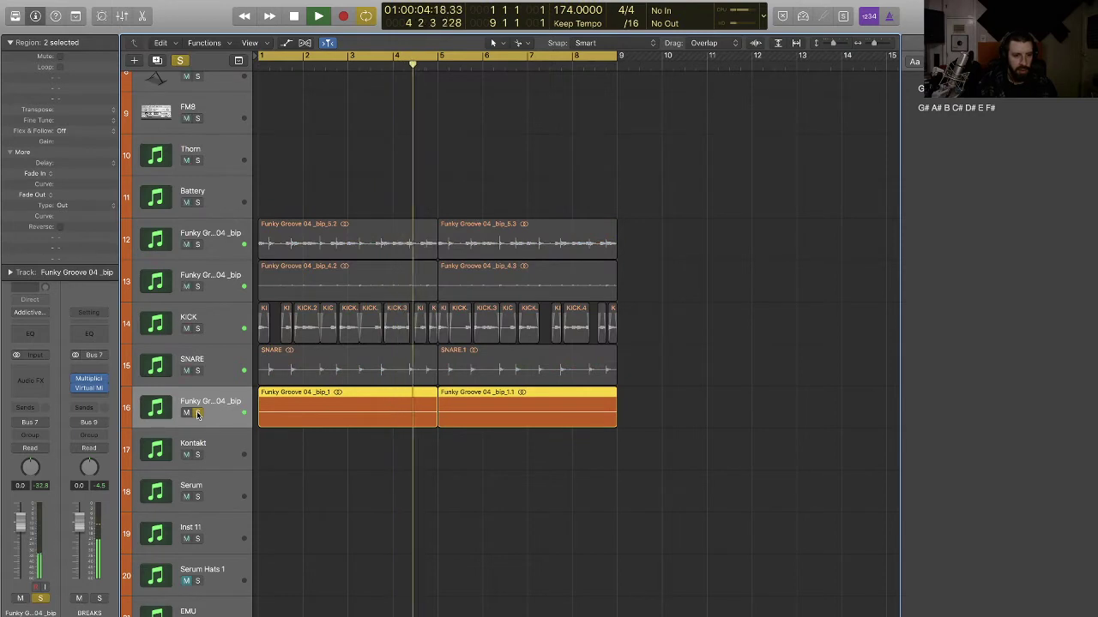
{"action": "left_click", "coordinate": [196, 414]}
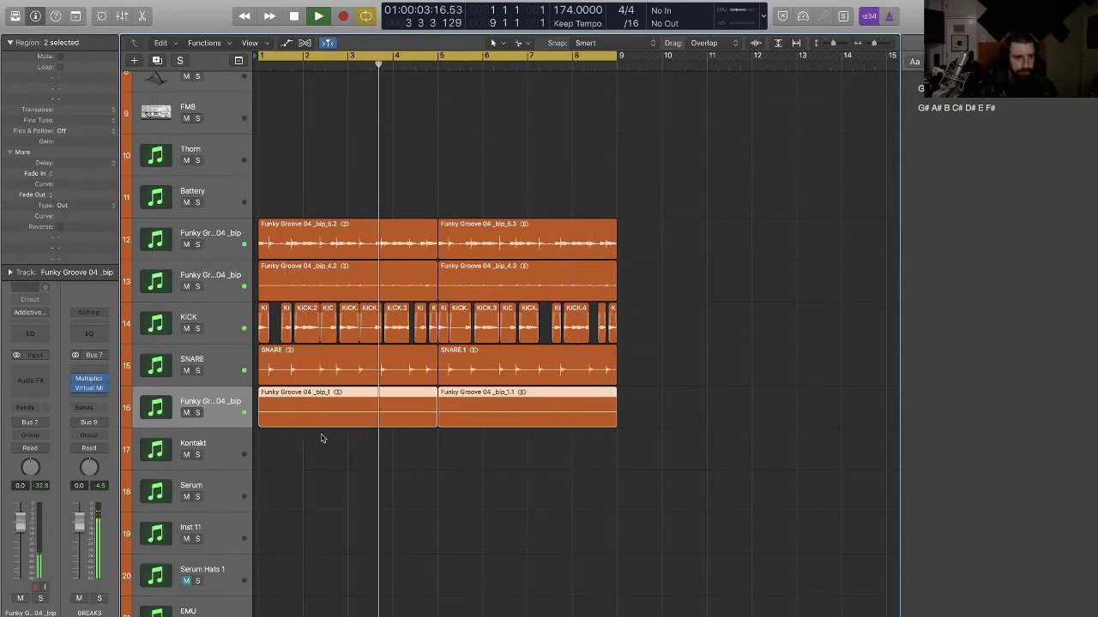
{"action": "key", "text": "super+Right"}
{"action": "key", "text": "super+Right"}
{"action": "key", "text": "super+Down"}
{"action": "key", "text": "super+Down"}
{"action": "key", "text": "super+Down"}
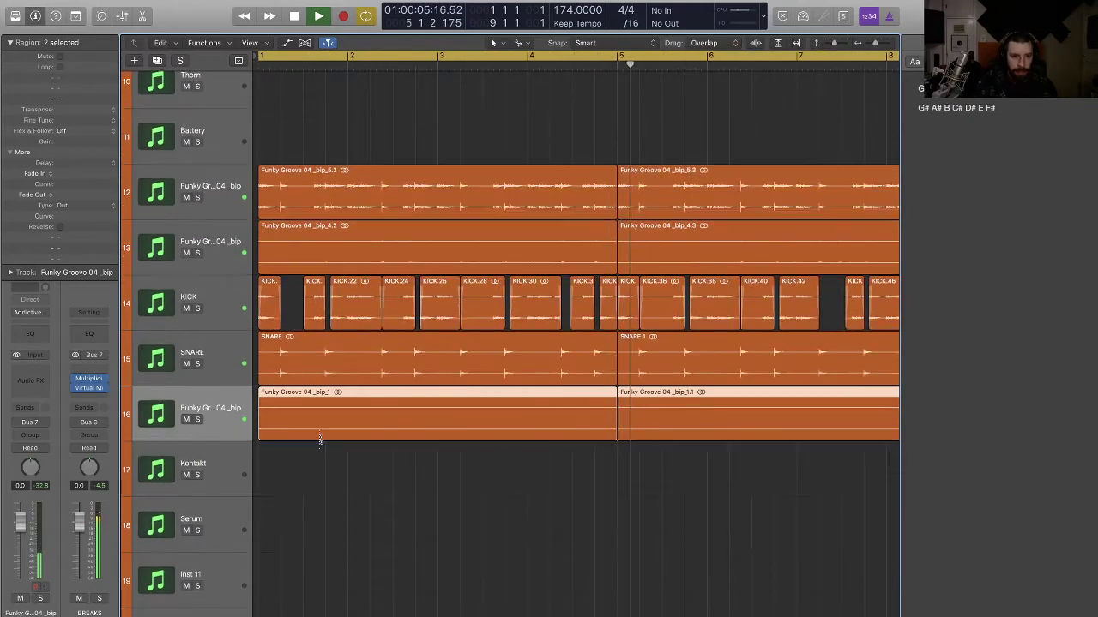
{"action": "key", "text": "super+Left"}
{"action": "key", "text": "space"}
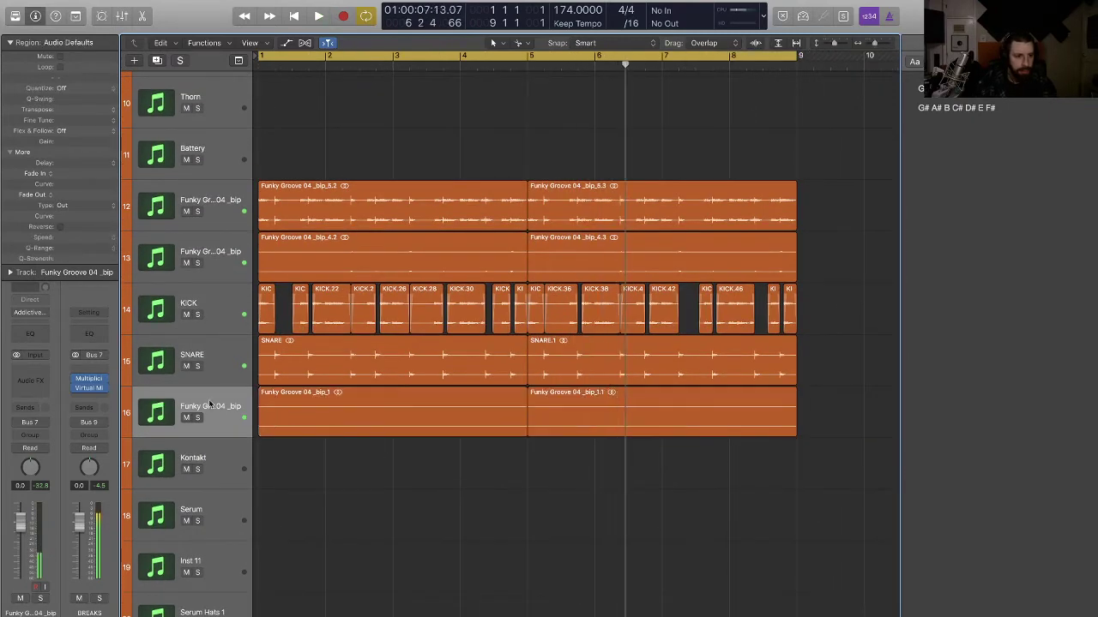
- Rename track 16 and its regions DISTORTED DRUMS, and rename track 13 HATS
{"action": "double_click", "coordinate": [208, 403]}
{"action": "type", "text": "D DRUMS"}
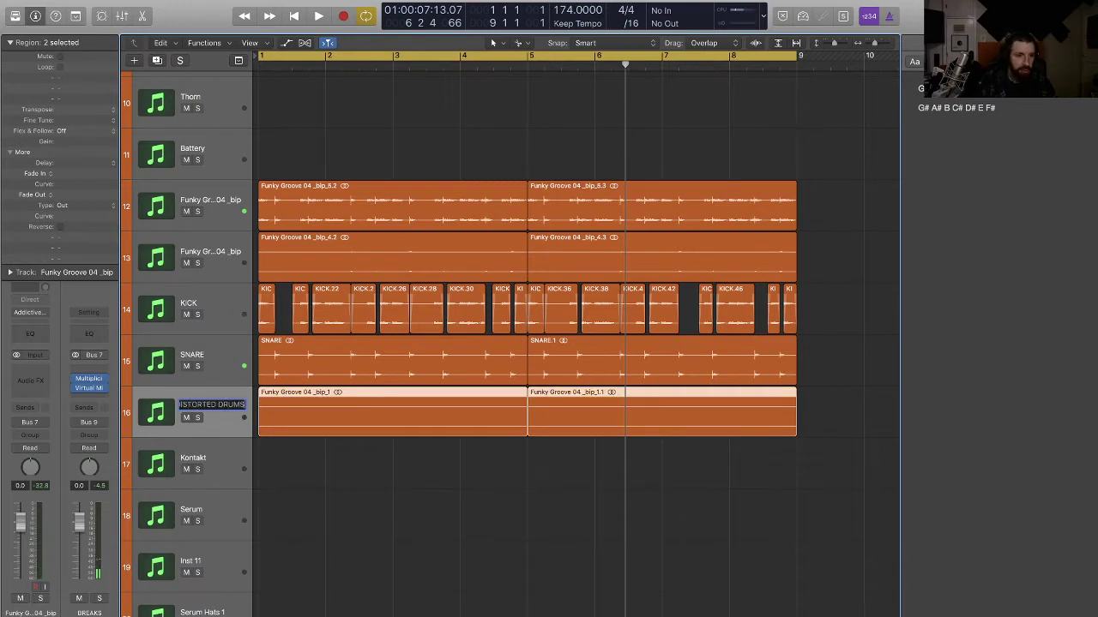
{"action": "key", "text": "Return"}
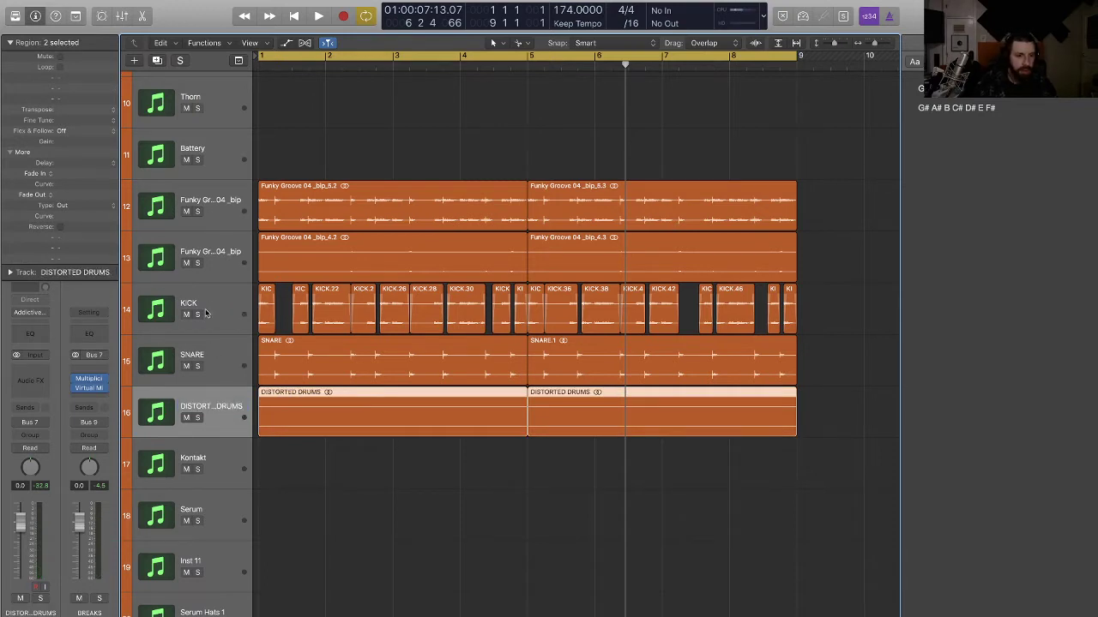
{"action": "double_click", "coordinate": [231, 251]}
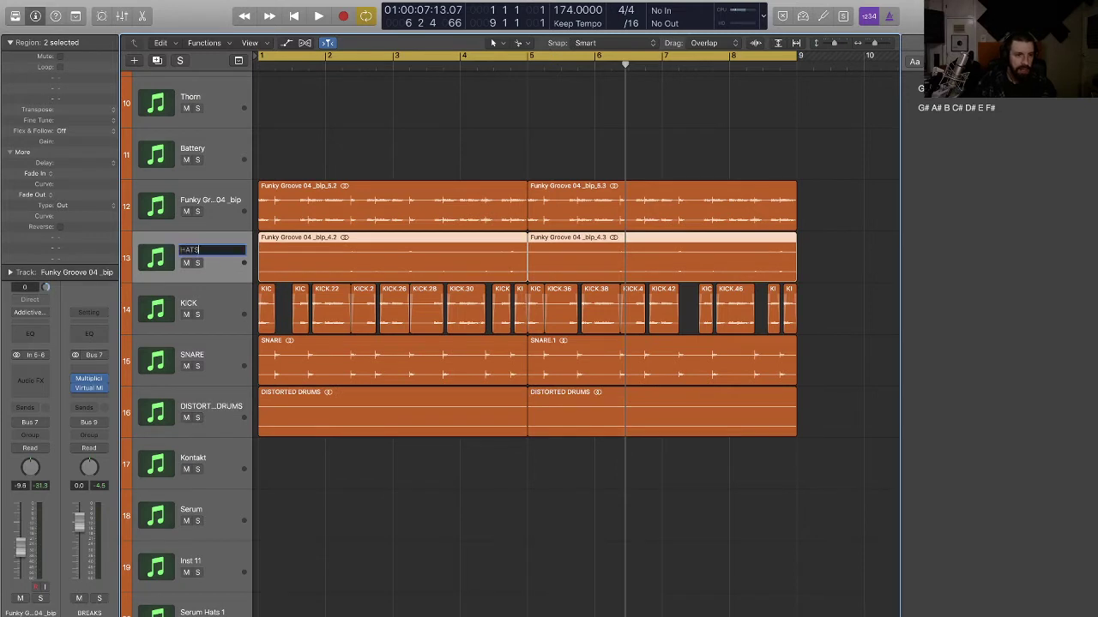
{"action": "key", "text": "Return"}
- Rename track 12 WHOLE BREAK and name its two regions after the track
{"action": "double_click", "coordinate": [231, 202]}
{"action": "type", "text": "WHOLE BREAK"}
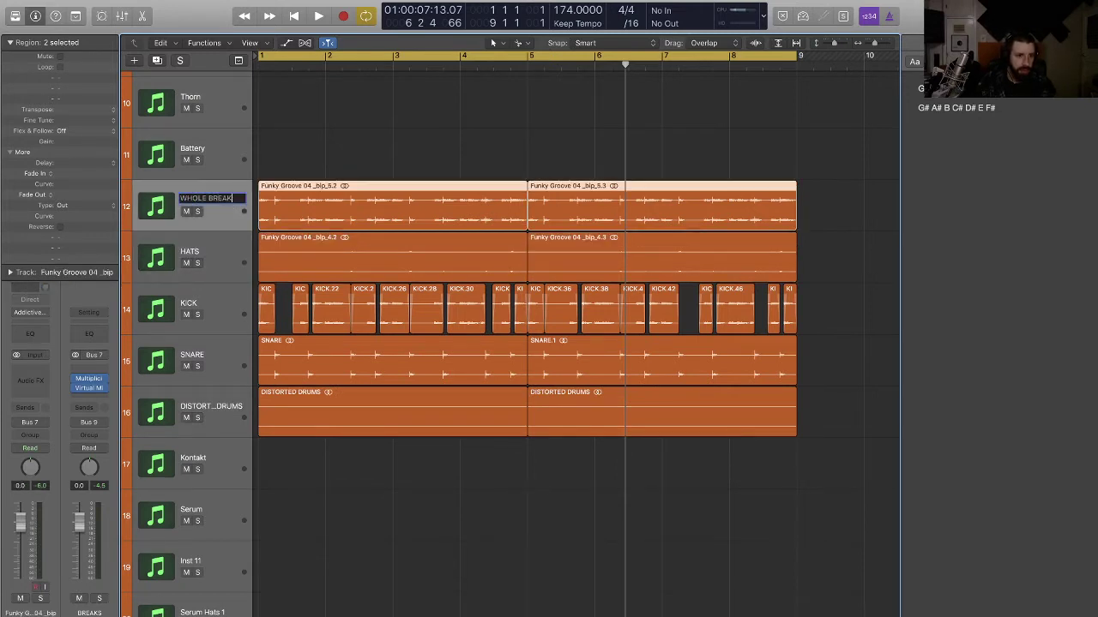
{"action": "key", "text": "Return"}
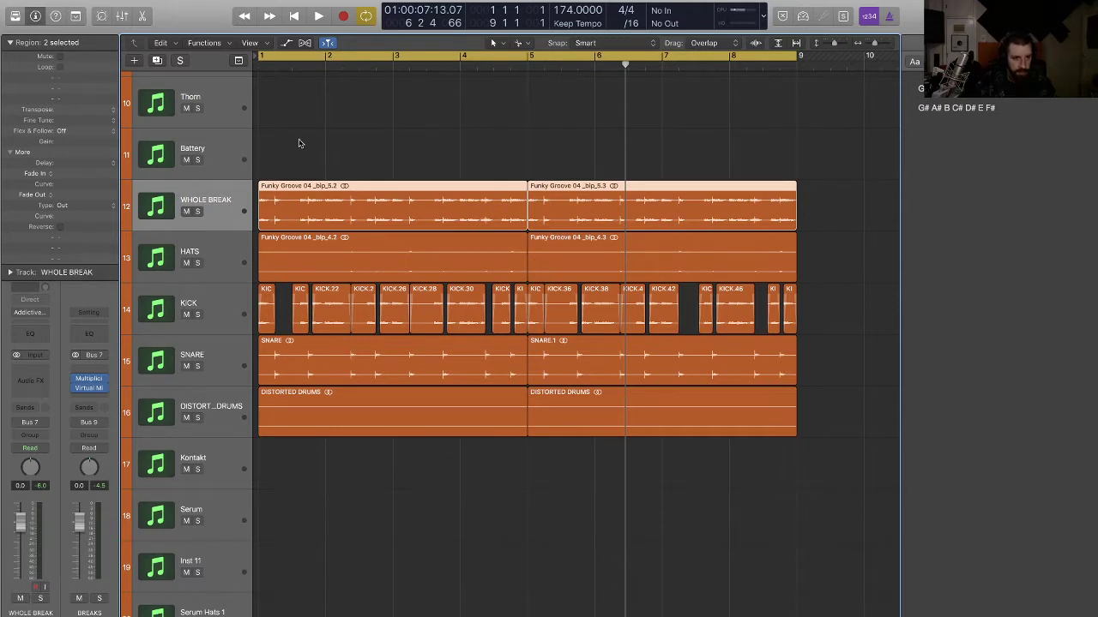
{"action": "left_click_drag", "start_coordinate": [399, 135], "coordinate": [590, 207]}
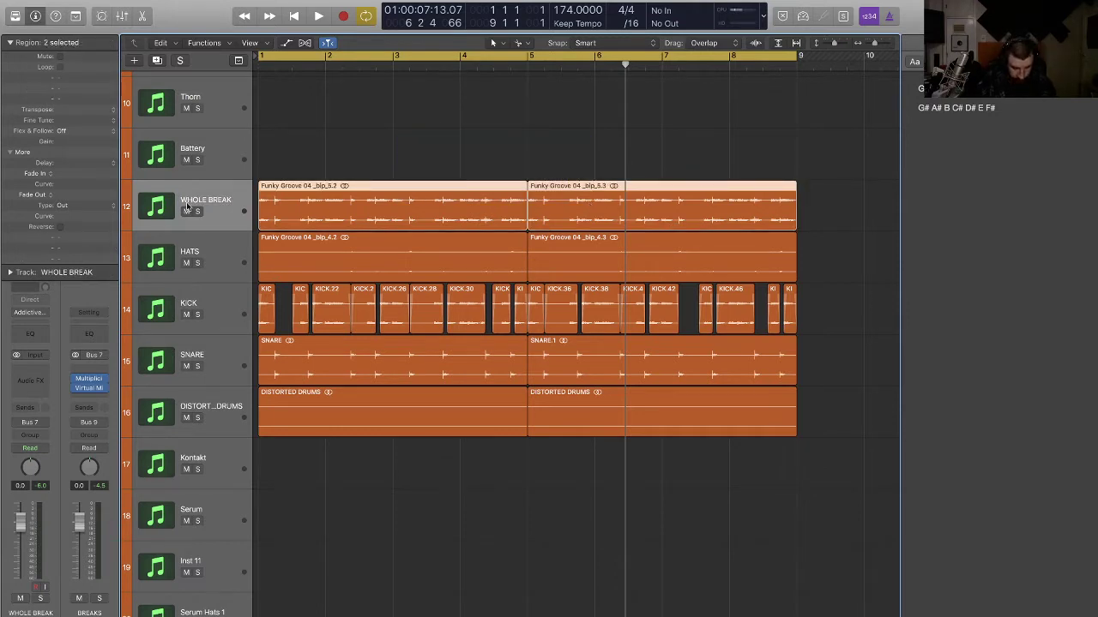
{"action": "key", "text": "alt+shift+n"}
- Play the complete break with all its layers from the start of bar 1
{"action": "key", "text": "space"}
{"action": "left_click", "coordinate": [455, 526]}
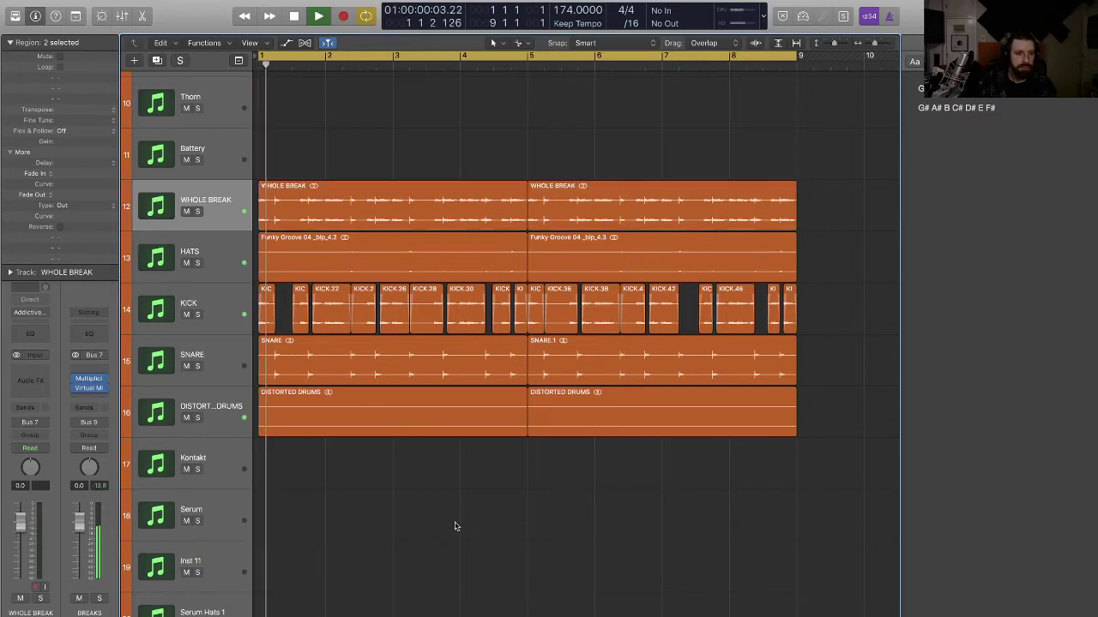
{"action": "key", "text": "super+Left"}
{"action": "key", "text": "super+Up"}
{"action": "key", "text": "super+Up"}
{"action": "key", "text": "super+Up"}
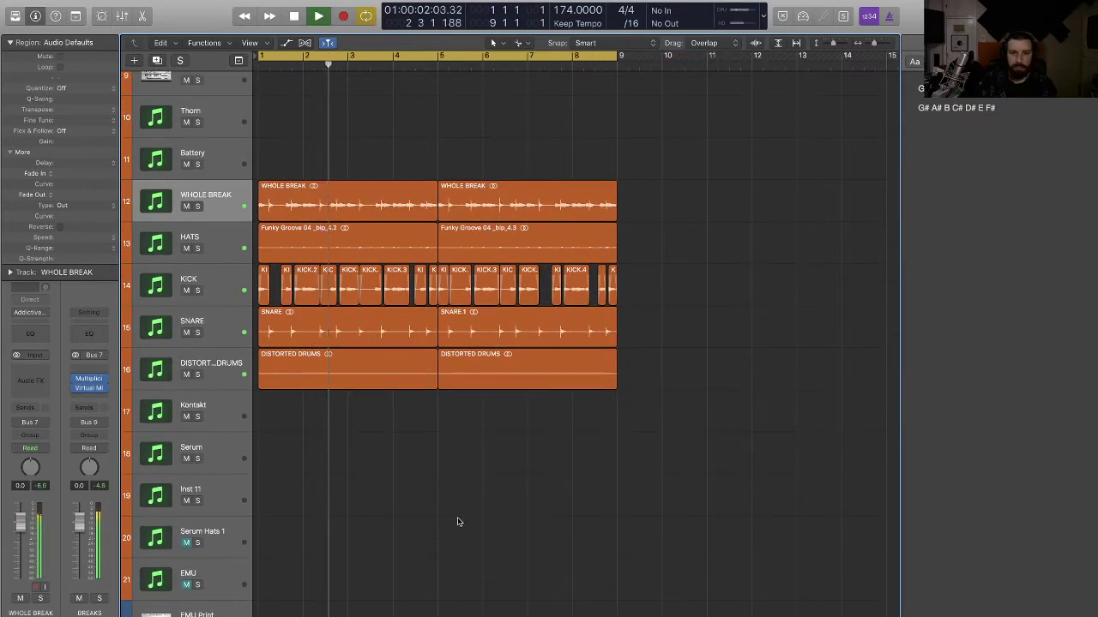
{"action": "scroll", "coordinate": [454, 521], "scroll_direction": "left", "scroll_amount": 1}
{"action": "key", "text": "super+Right"}
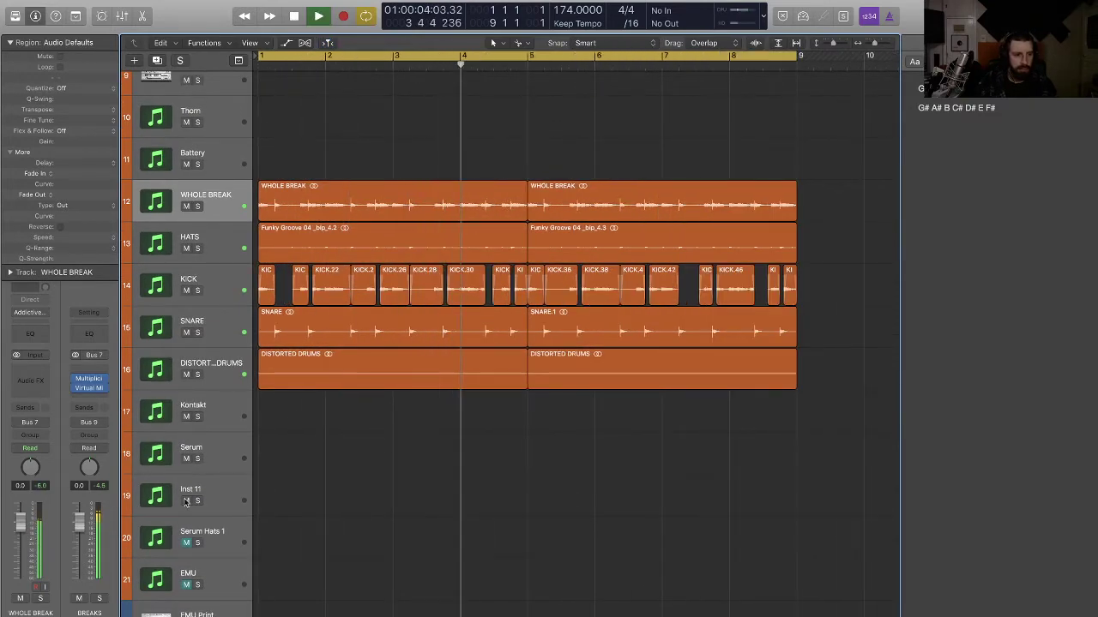
- Open NUGEN Visualizer on the Stereo Out channel and place its window clear of the break regions
{"action": "scroll", "coordinate": [190, 526], "scroll_direction": "down", "scroll_amount": 10}
{"action": "left_click", "coordinate": [197, 570]}
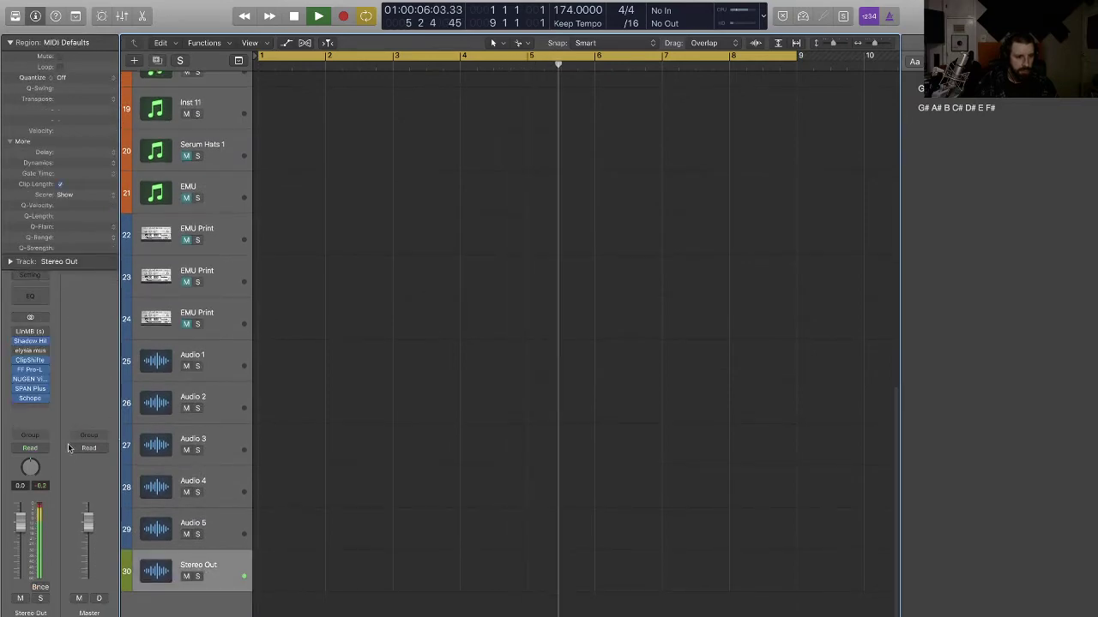
{"action": "left_click", "coordinate": [30, 378]}
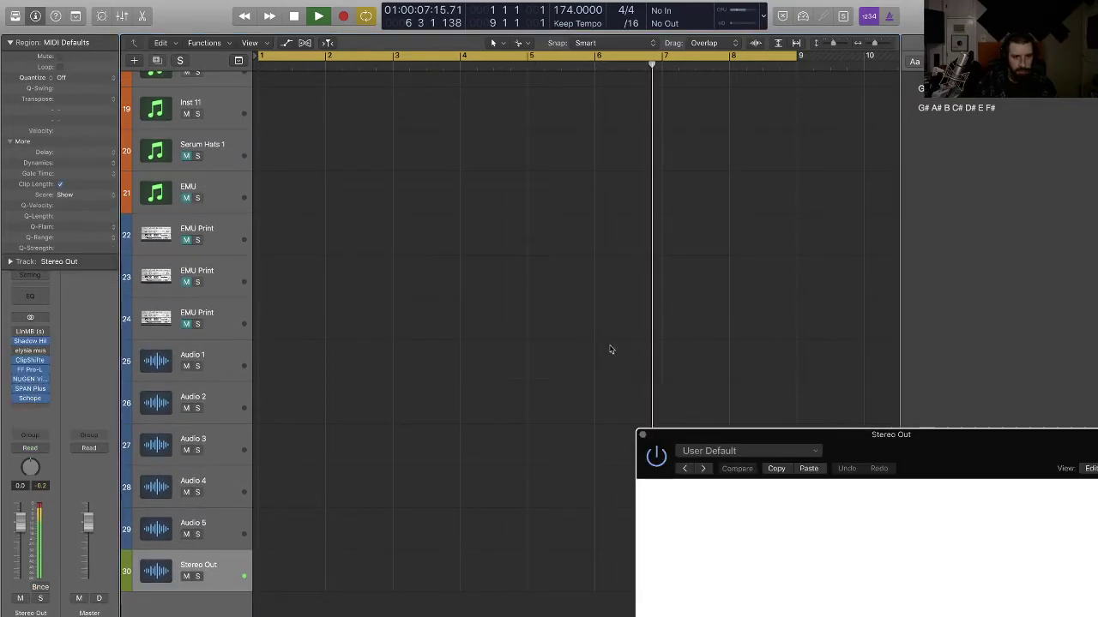
{"action": "left_click_drag", "start_coordinate": [923, 434], "coordinate": [938, 231]}
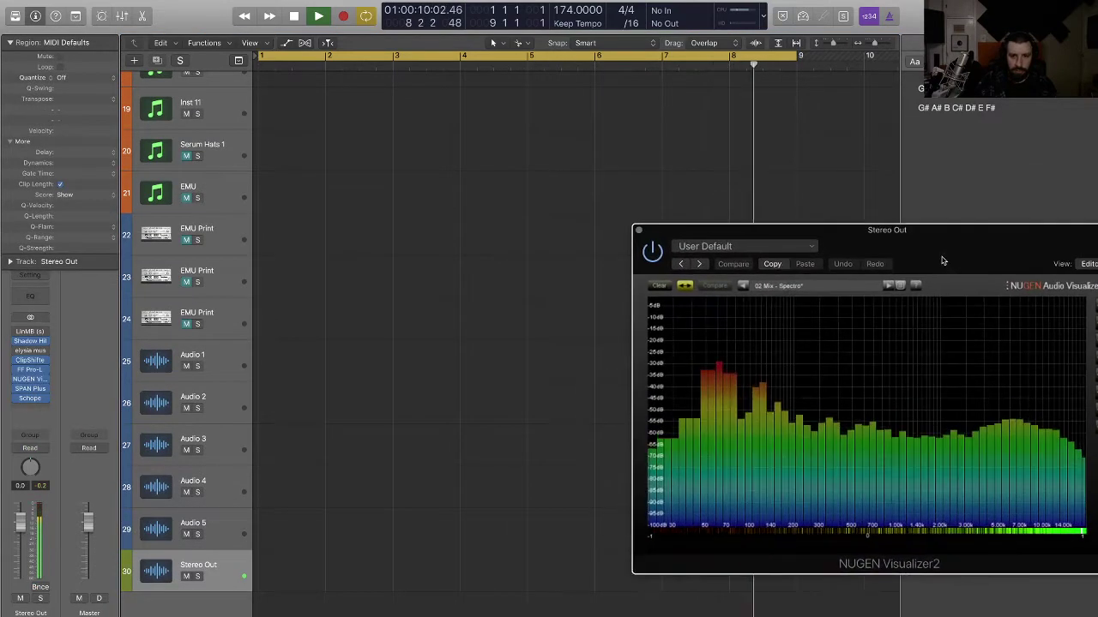
{"action": "scroll", "coordinate": [610, 298], "scroll_direction": "up", "scroll_amount": 10}
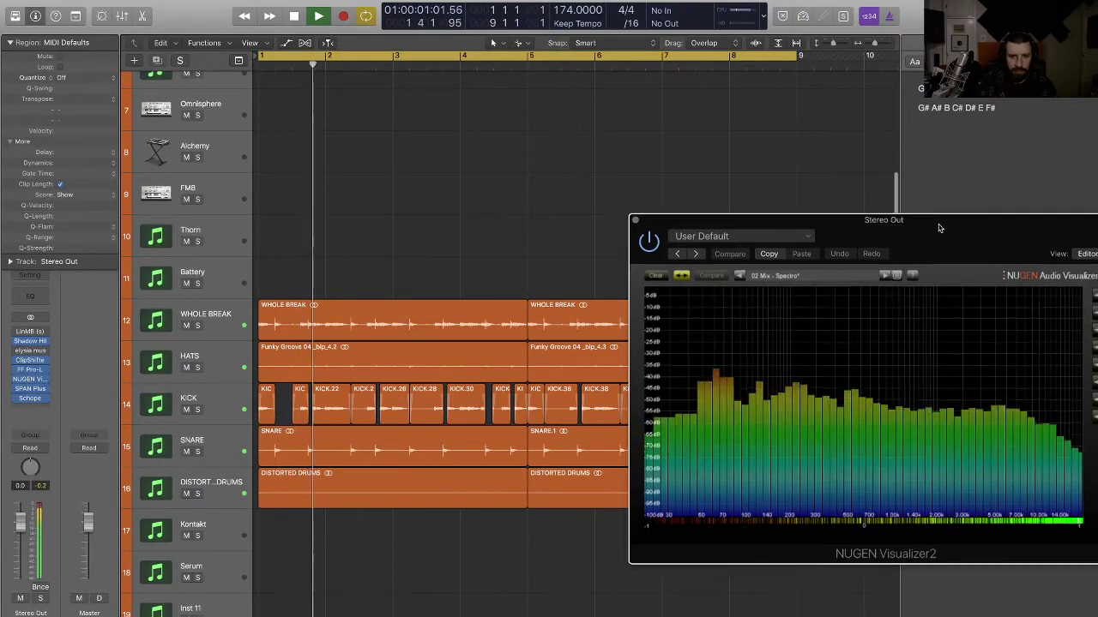
{"action": "left_click_drag", "start_coordinate": [863, 230], "coordinate": [858, 22]}
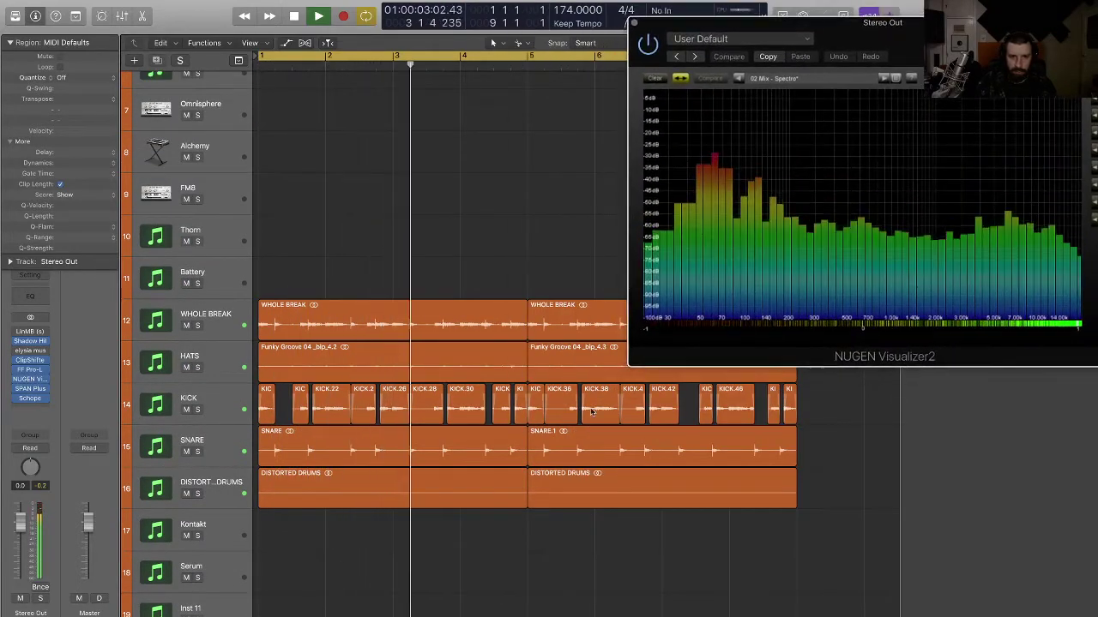
- Shrink the NUGEN Visualizer window beside the regions and examine the break's spectrum before stopping playback
{"action": "scroll", "coordinate": [534, 413], "scroll_direction": "up", "scroll_amount": 1}
{"action": "scroll", "coordinate": [535, 414], "scroll_direction": "up", "scroll_amount": 1}
{"action": "key", "text": "super+Left"}
{"action": "key", "text": "super+Up"}
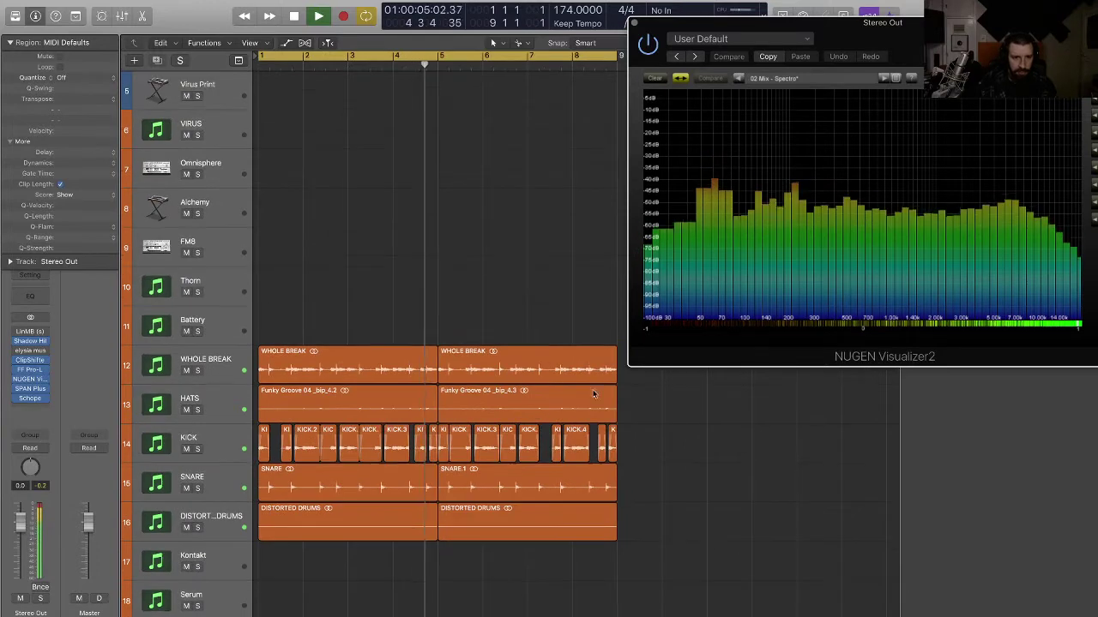
{"action": "left_click_drag", "start_coordinate": [1095, 364], "coordinate": [920, 254]}
{"action": "left_click_drag", "start_coordinate": [886, 37], "coordinate": [1034, 121]}
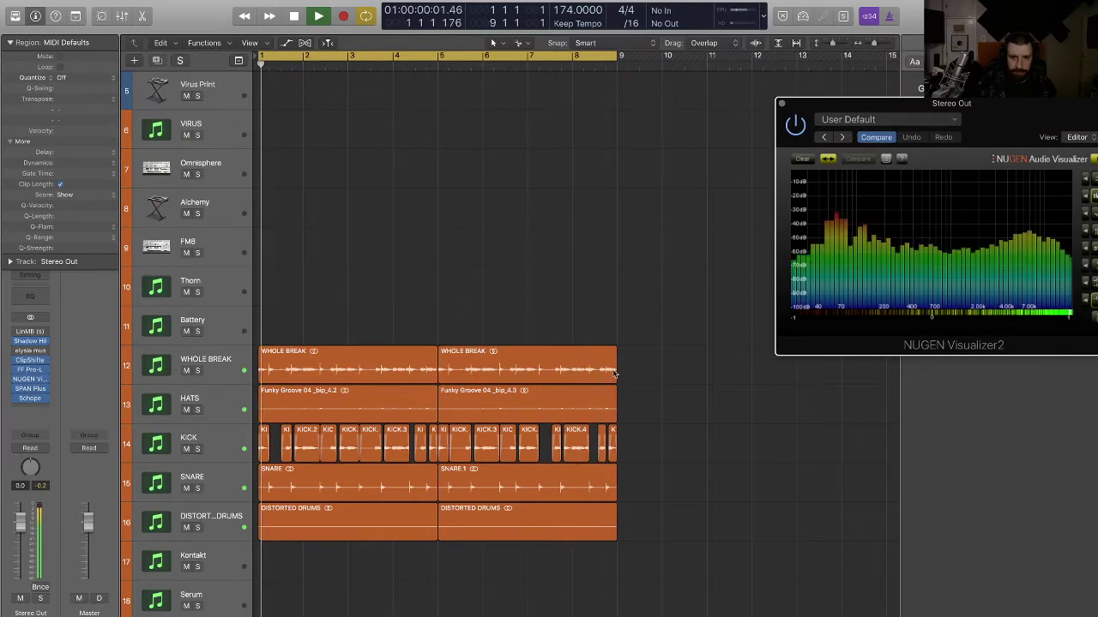
{"action": "scroll", "coordinate": [505, 357], "scroll_direction": "down", "scroll_amount": 3}
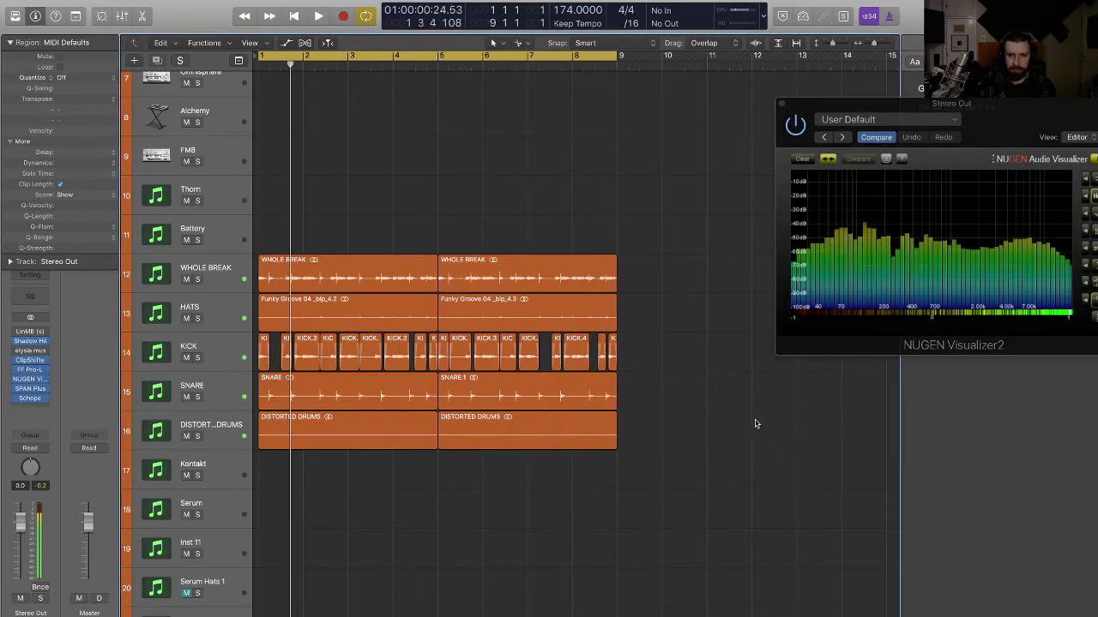
{"action": "key", "text": "space"}
- Replay the break from the start, with the track overview and the Visualizer's spectrum both in view
{"action": "left_click_drag", "start_coordinate": [986, 119], "coordinate": [986, 275]}
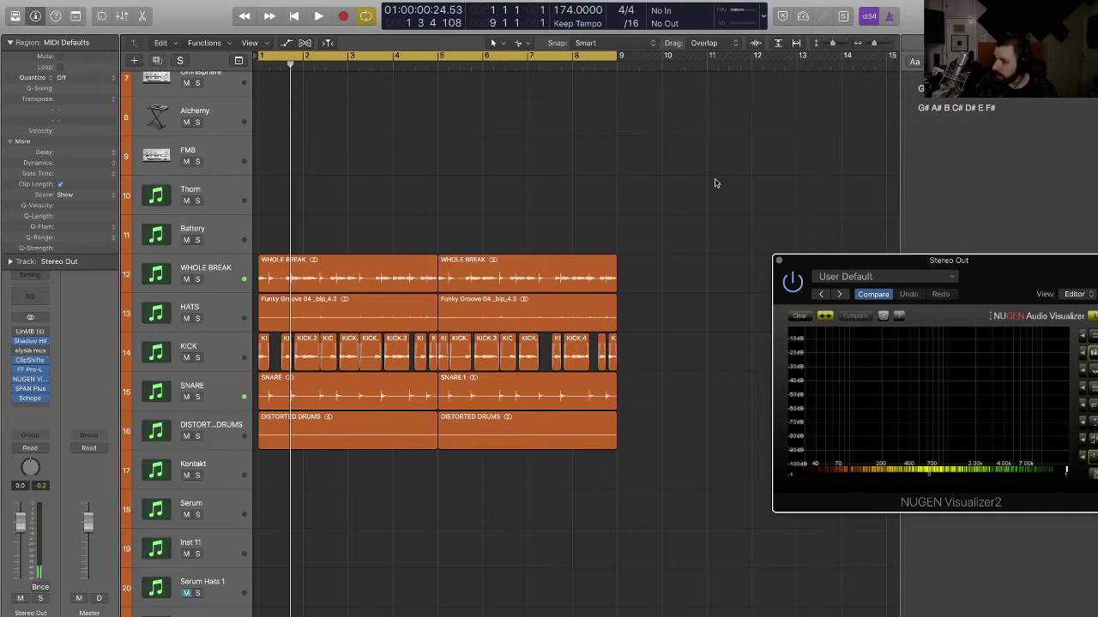
{"action": "key", "text": "super+Up"}
{"action": "key", "text": "super+Up"}
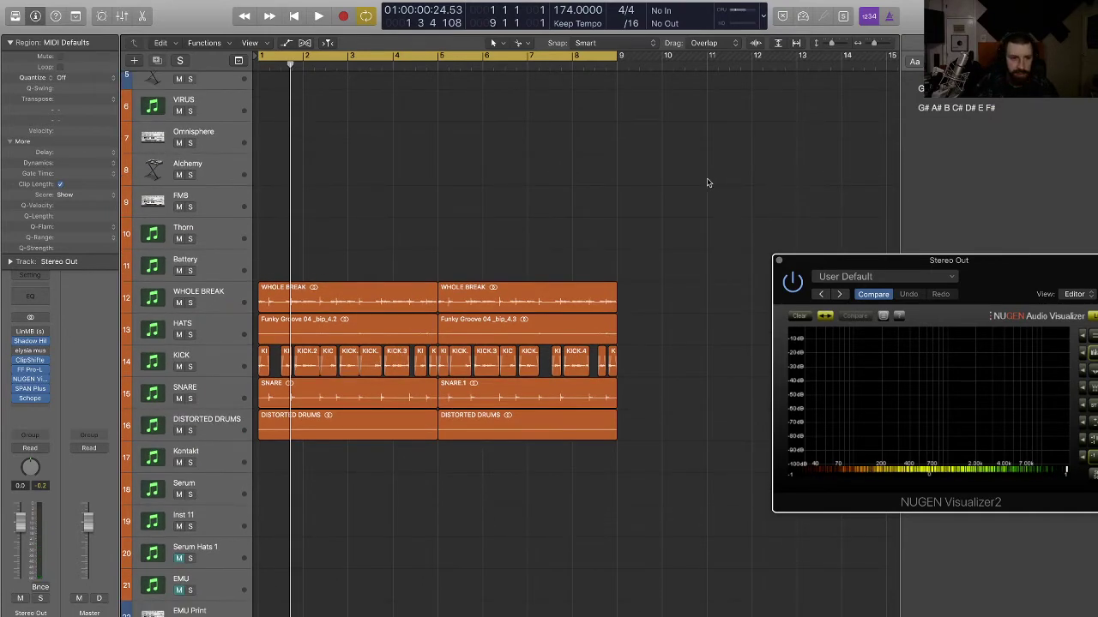
{"action": "key", "text": "super+Up"}
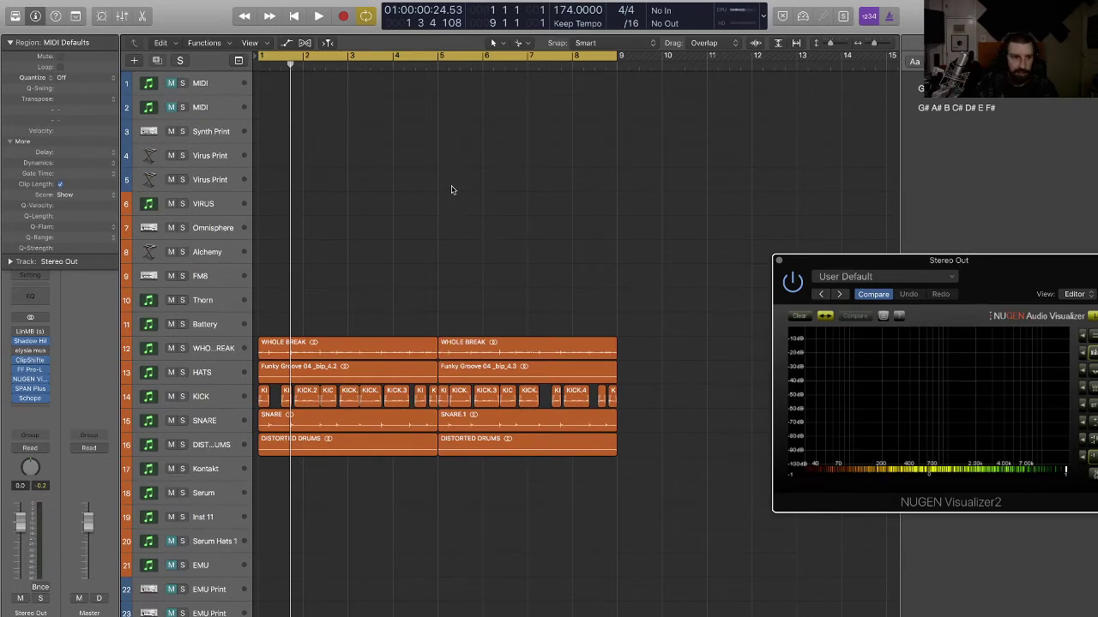
{"action": "scroll", "coordinate": [452, 189], "scroll_direction": "up", "scroll_amount": 1}
{"action": "scroll", "coordinate": [360, 236], "scroll_direction": "down", "scroll_amount": 1}
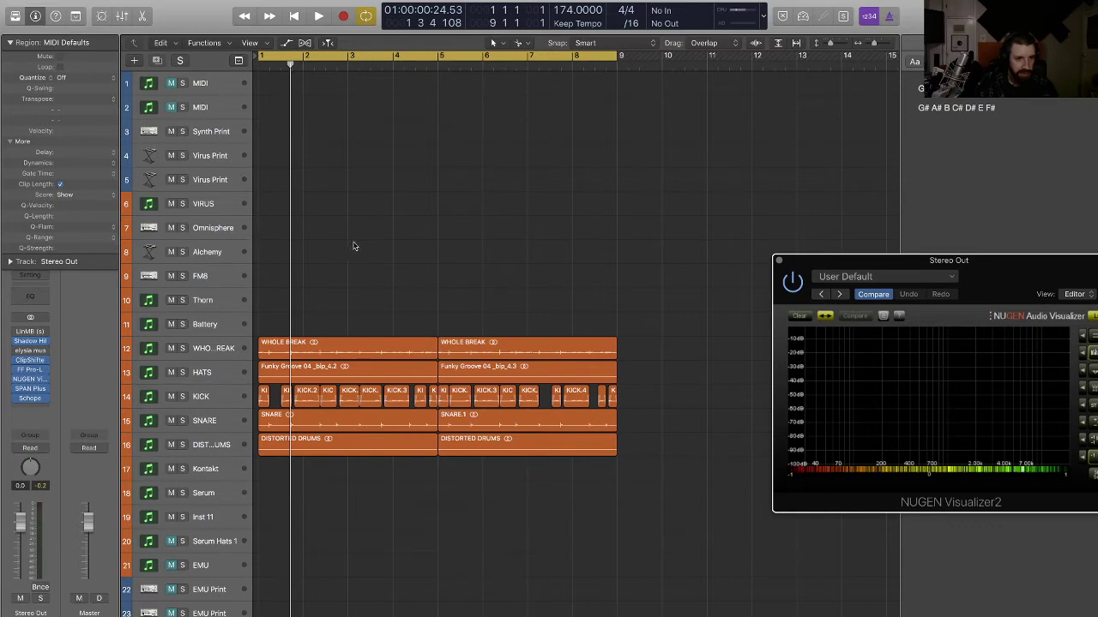
{"action": "key", "text": "Return"}
{"action": "key", "text": "space"}
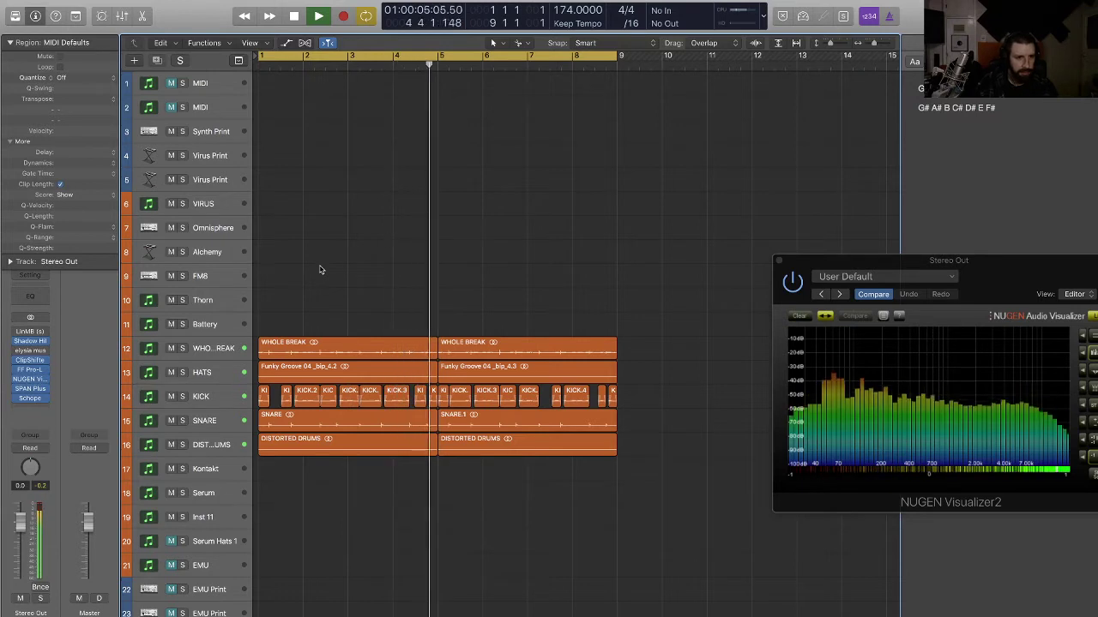
{"action": "key", "text": "space"}
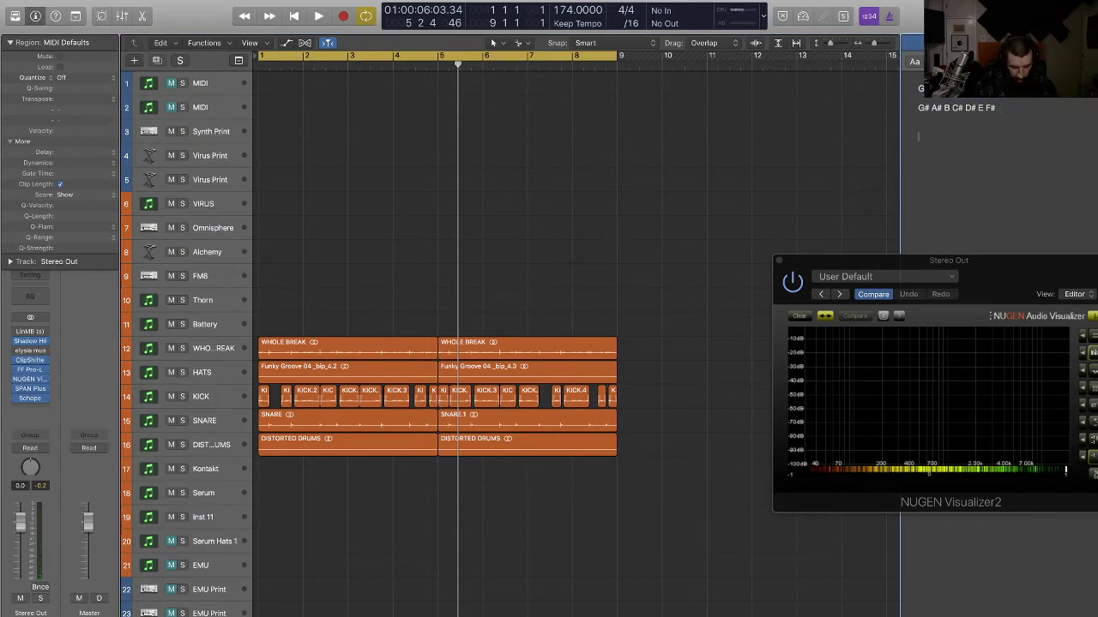
- Copy the scale line below itself in the notes and annotate its chords as G#m A#• B C#m D#m E F#
{"action": "left_click_drag", "start_coordinate": [996, 108], "coordinate": [916, 108]}
{"action": "key", "text": "super+c"}
{"action": "left_click", "coordinate": [968, 140]}
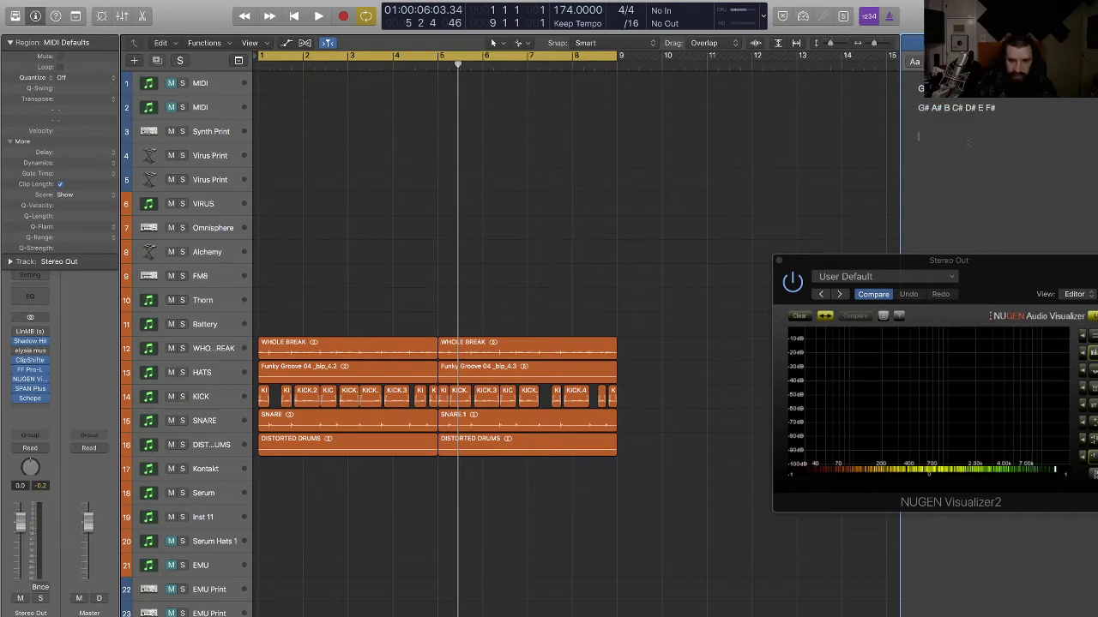
{"action": "key", "text": "super+v"}
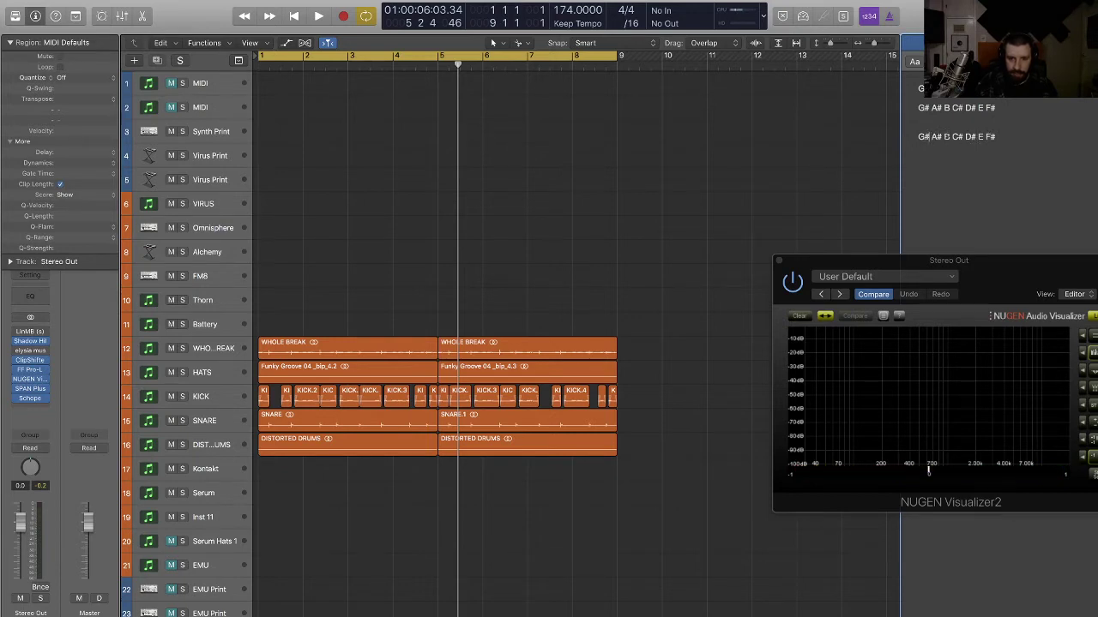
{"action": "type", "text": "m"}
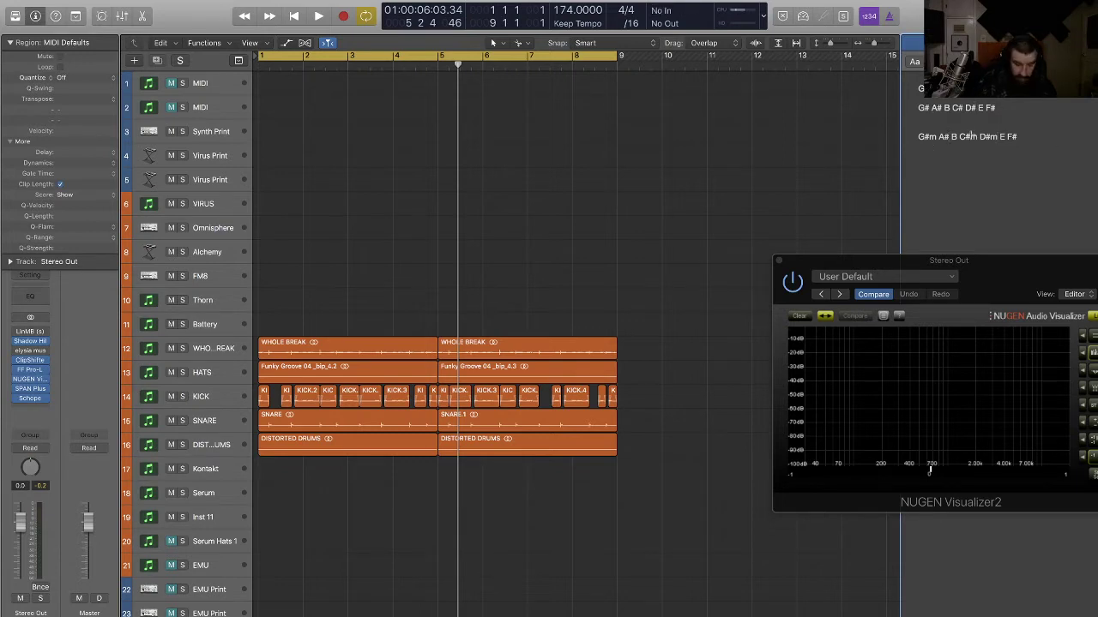
{"action": "type", "text": "•"}
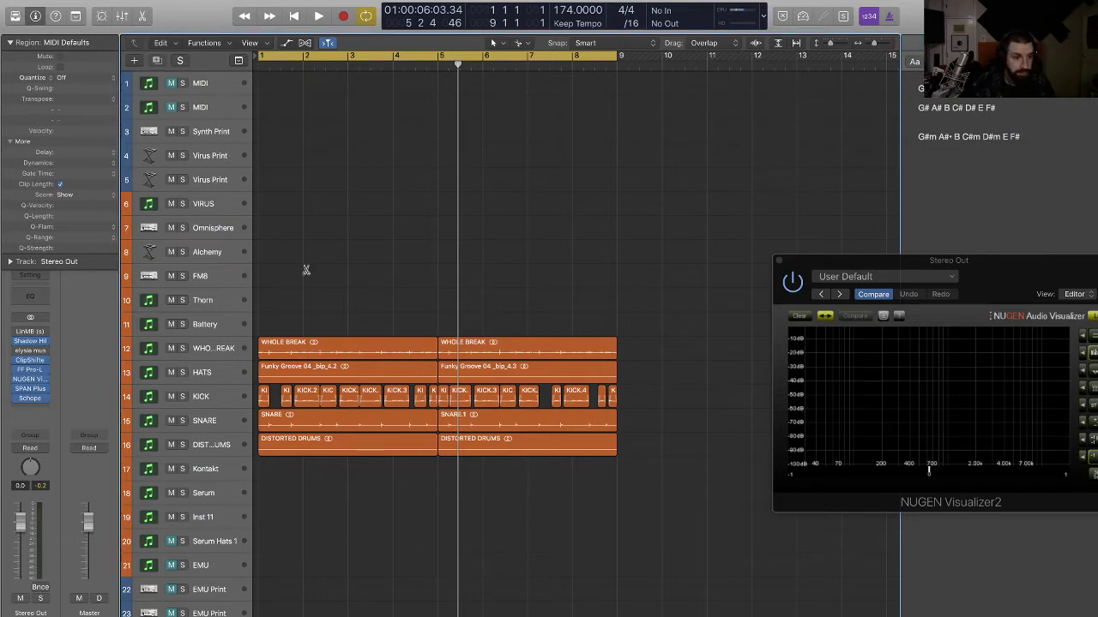
- Open the Virus TI instrument on the VIRUS track without using its audio device, and show its patch browser
{"action": "key", "text": "super+Up"}
{"action": "left_click", "coordinate": [195, 201]}
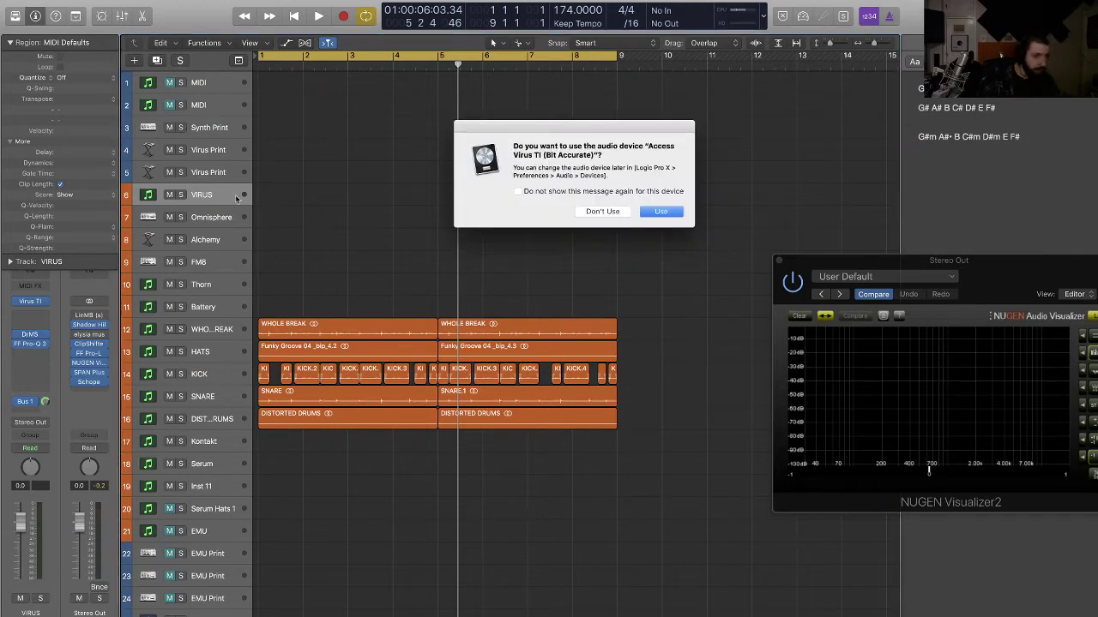
{"action": "left_click", "coordinate": [590, 212]}
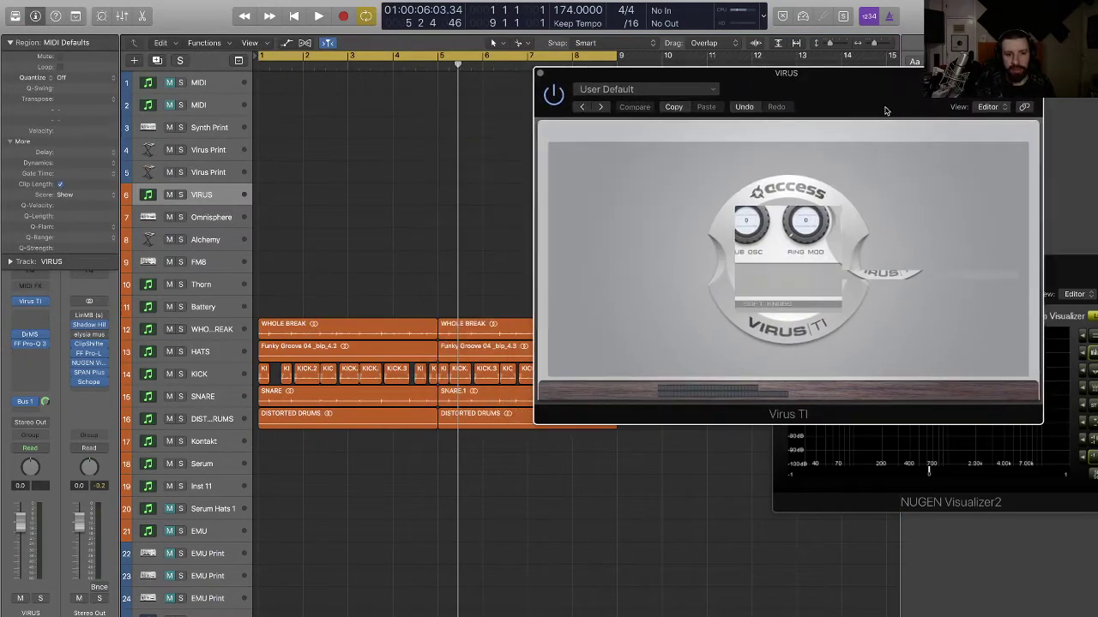
{"action": "left_click", "coordinate": [699, 133]}
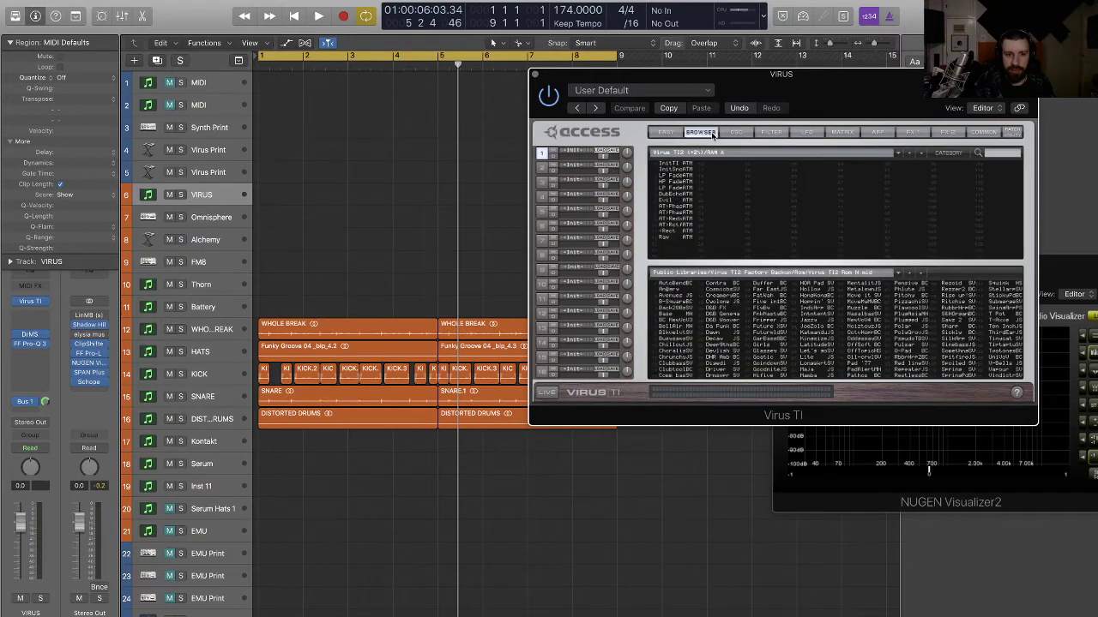
{"action": "left_click", "coordinate": [736, 132]}
{"action": "left_click", "coordinate": [698, 133]}
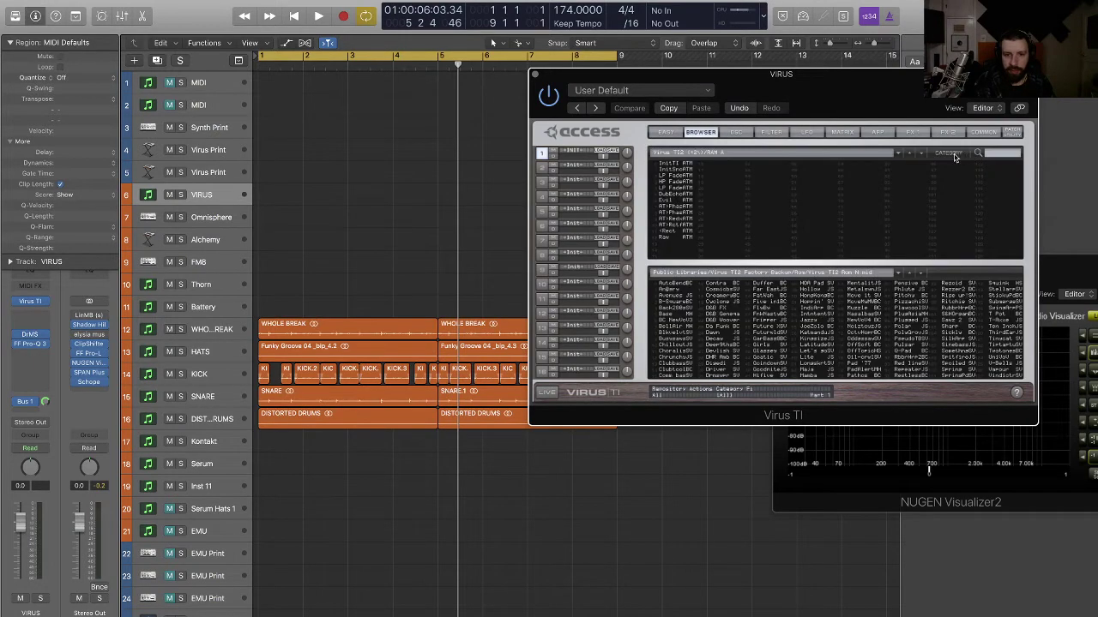
- Look through the Virus TI patch categories and place the plug-in window clear of the Visualizer
{"action": "left_click", "coordinate": [986, 161]}
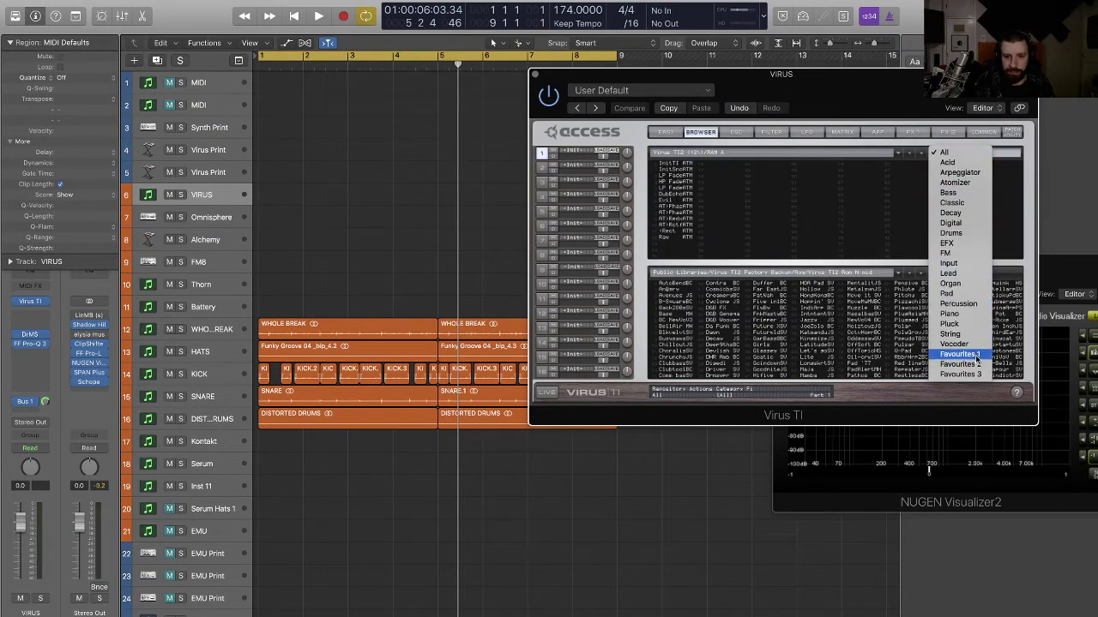
{"action": "left_click", "coordinate": [964, 162]}
{"action": "left_click_drag", "start_coordinate": [965, 162], "coordinate": [687, 175]}
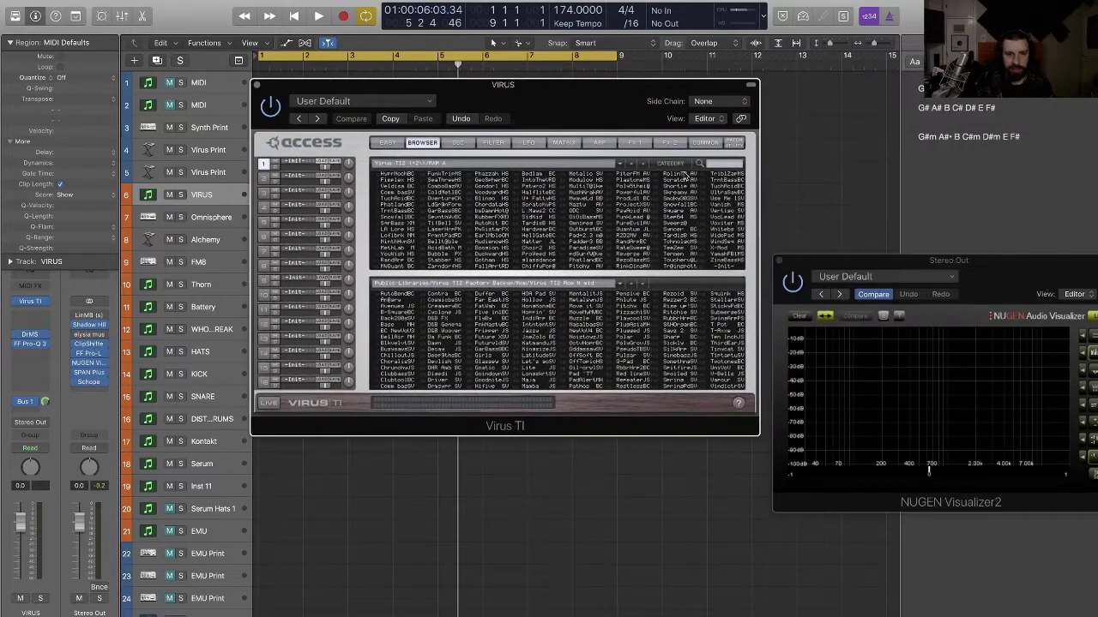
- Advance through the Virus patch banks to ROM A and audition the Softlead patch
{"action": "left_click", "coordinate": [643, 164]}
{"action": "left_click", "coordinate": [643, 163]}
{"action": "left_click", "coordinate": [643, 164]}
{"action": "left_click", "coordinate": [643, 164]}
{"action": "left_click", "coordinate": [528, 242]}
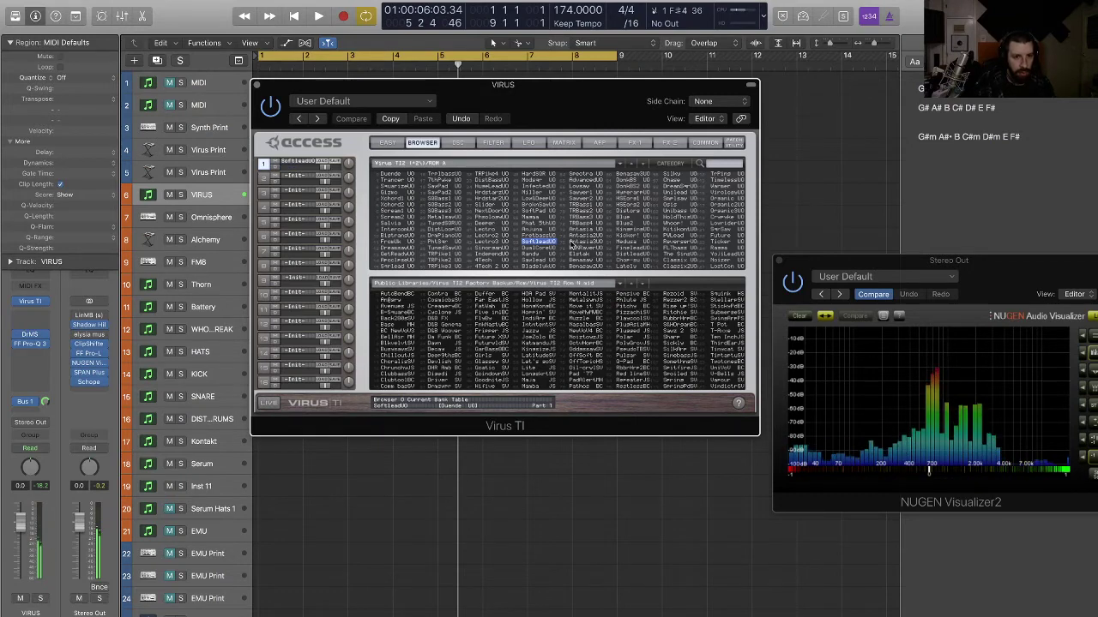
- Audition the TRBass3, Distore and Reverser patches from the same Virus bank
{"action": "left_click", "coordinate": [585, 217]}
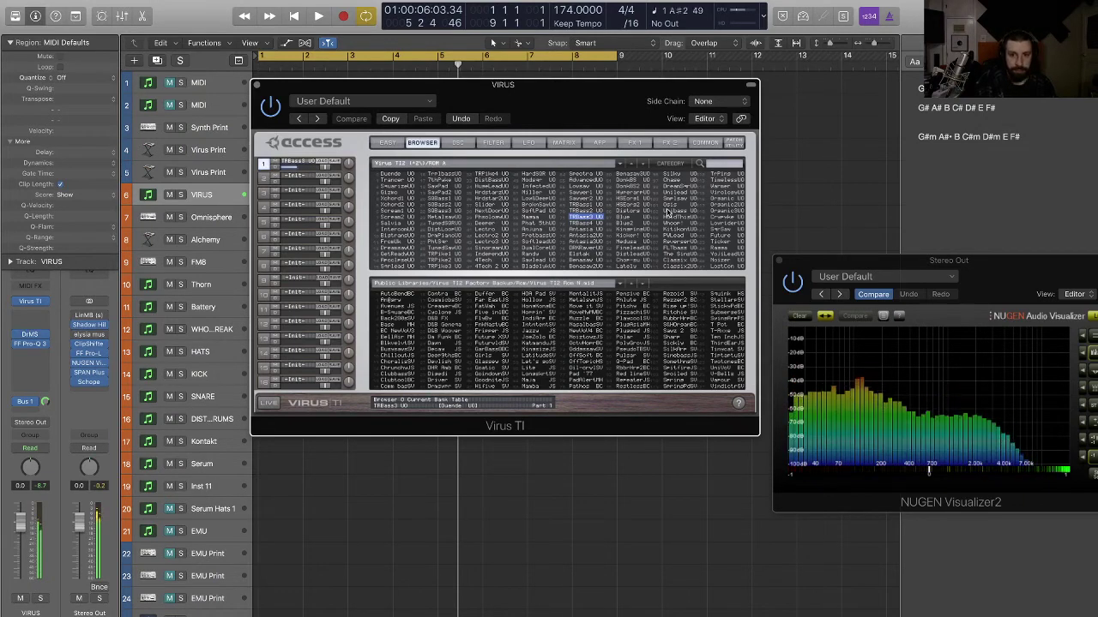
{"action": "left_click", "coordinate": [635, 211]}
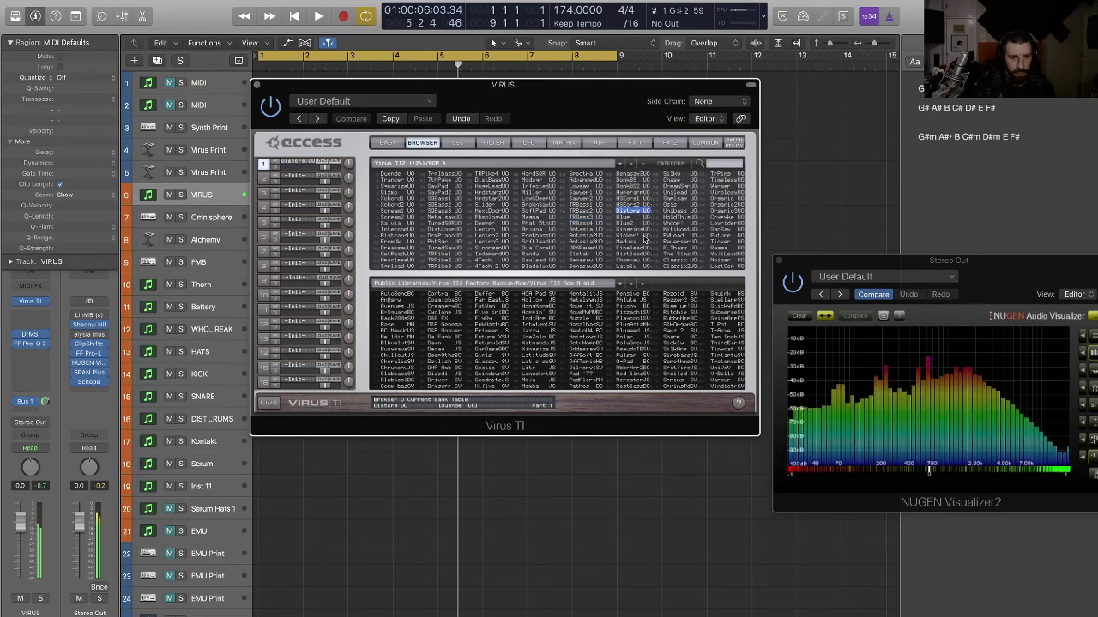
{"action": "left_click", "coordinate": [680, 242]}
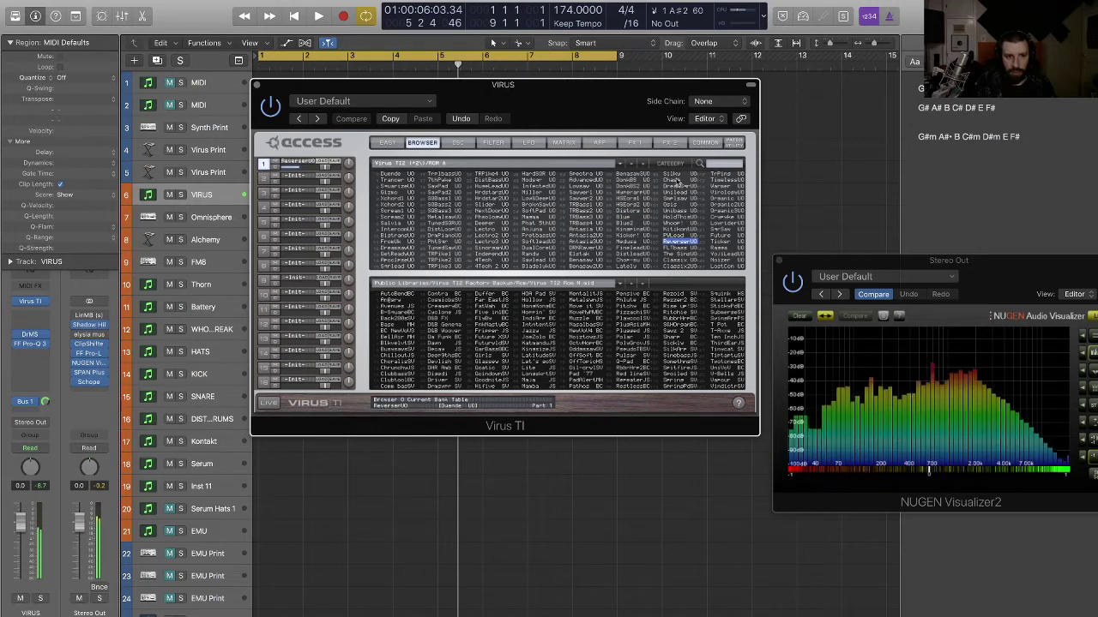
- Advance to the next Virus bank and audition the PanDora, MaxiMin, Funk-U and Auto 5ths patches
{"action": "left_click", "coordinate": [643, 163]}
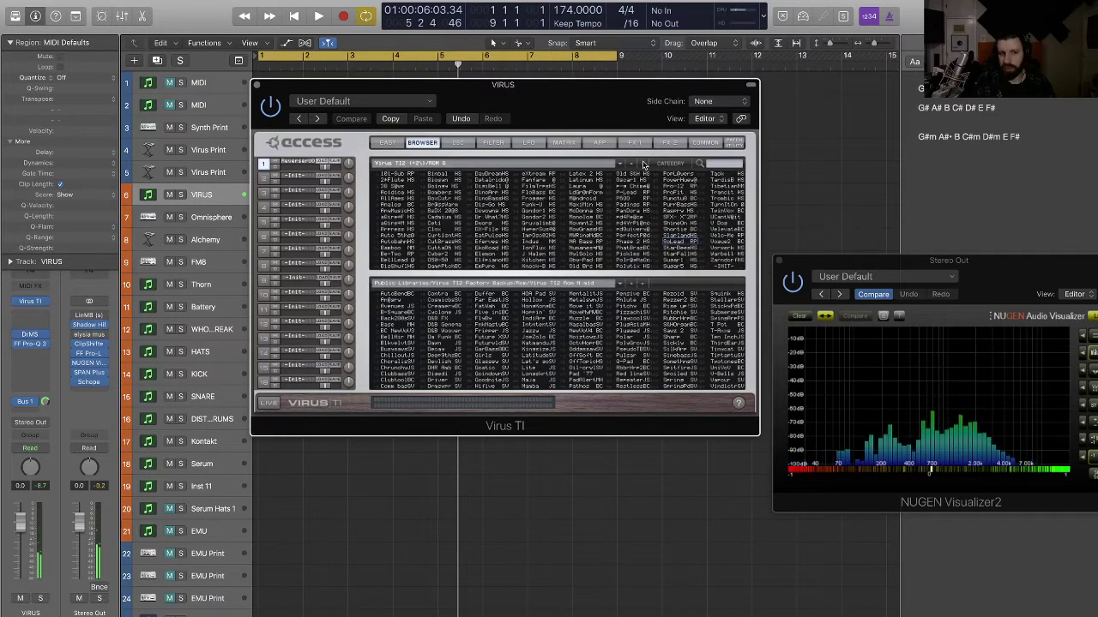
{"action": "left_click", "coordinate": [632, 211]}
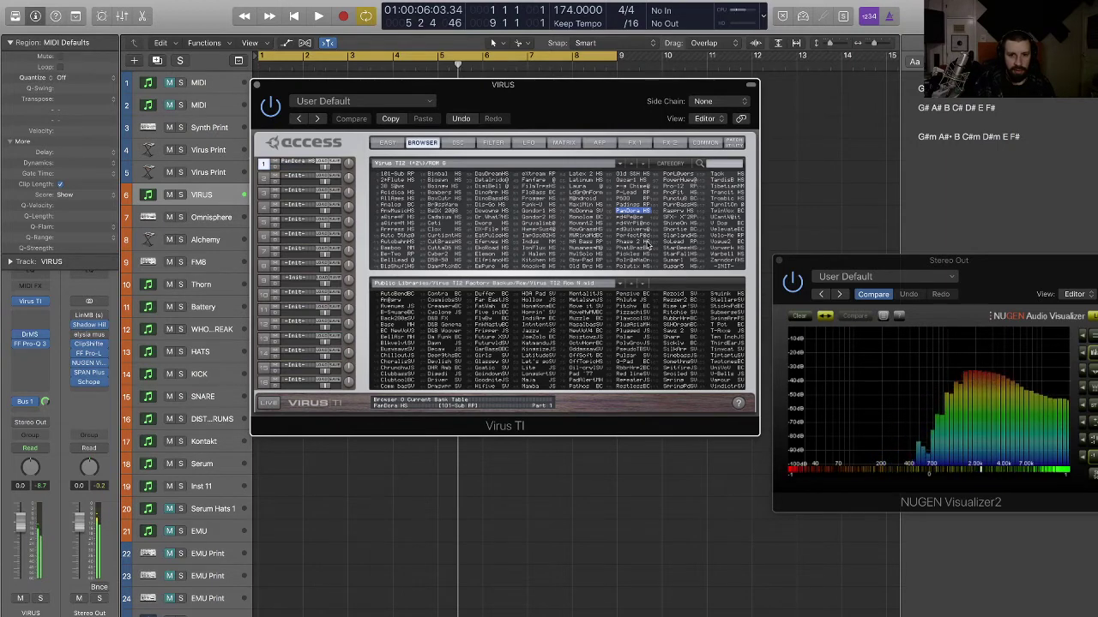
{"action": "left_click", "coordinate": [591, 205]}
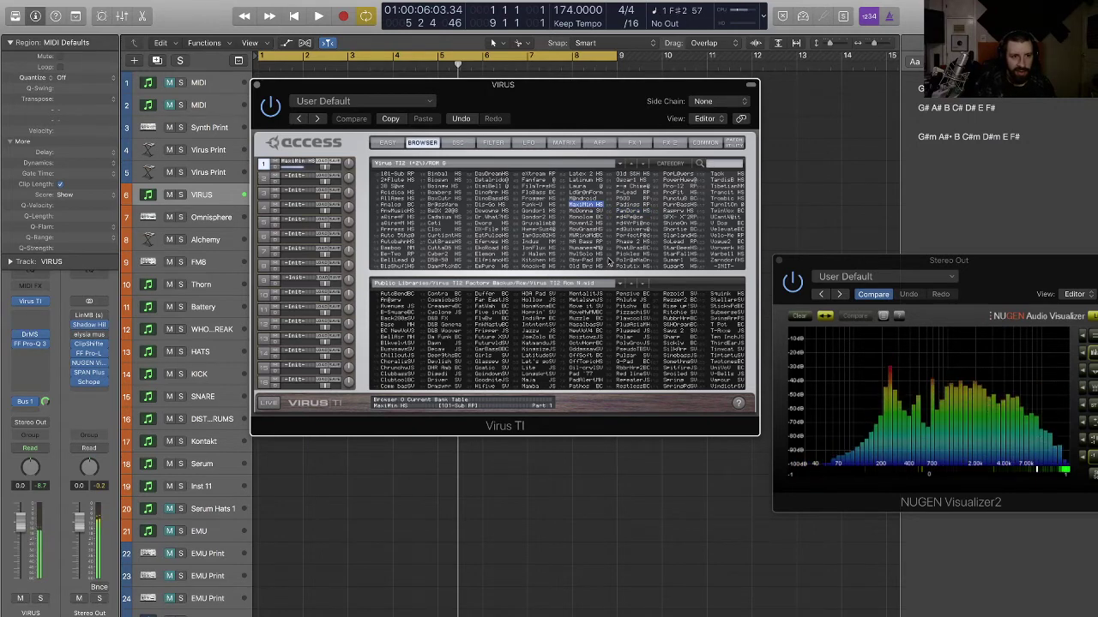
{"action": "left_click", "coordinate": [540, 206]}
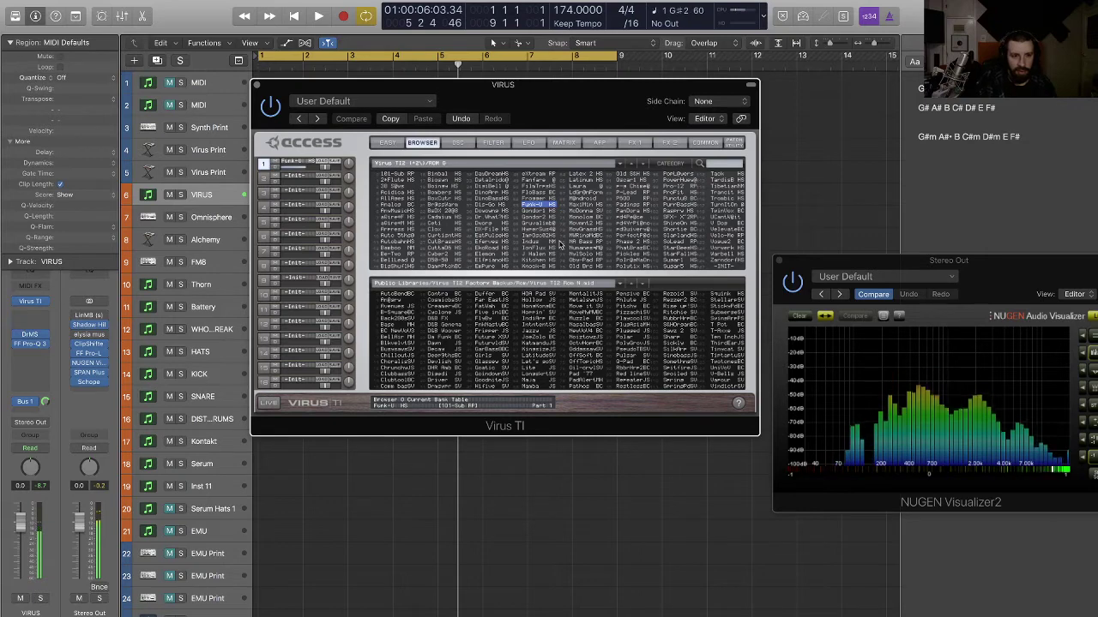
{"action": "left_click", "coordinate": [397, 235]}
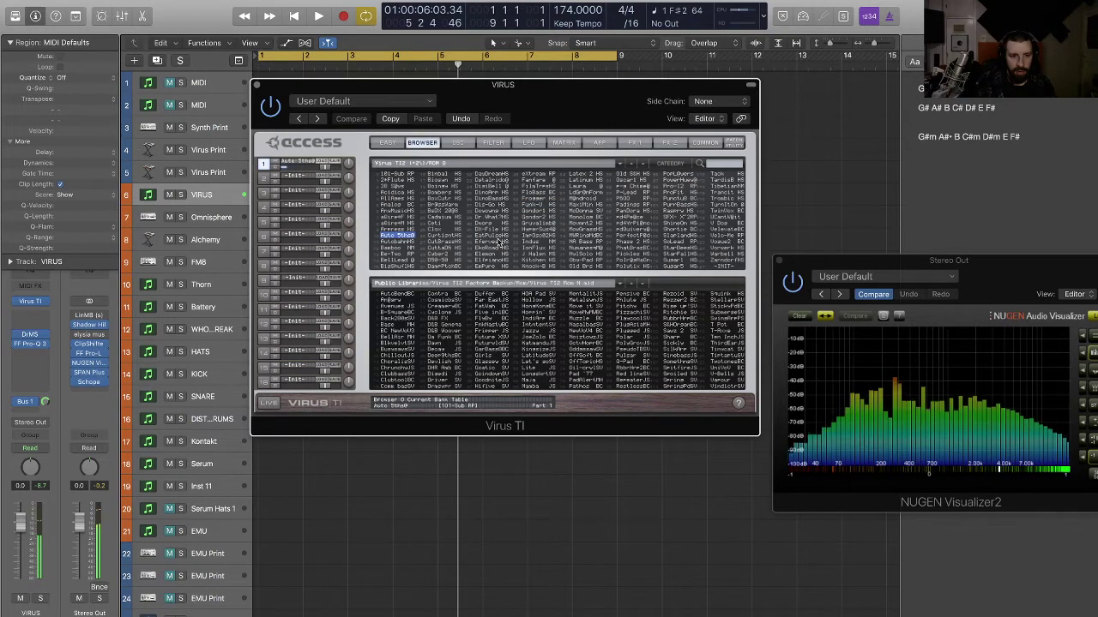
- Advance one more Virus bank, audition the Elevator patch and load the first patch in the bank's list
{"action": "left_click", "coordinate": [642, 164]}
{"action": "left_click", "coordinate": [487, 210]}
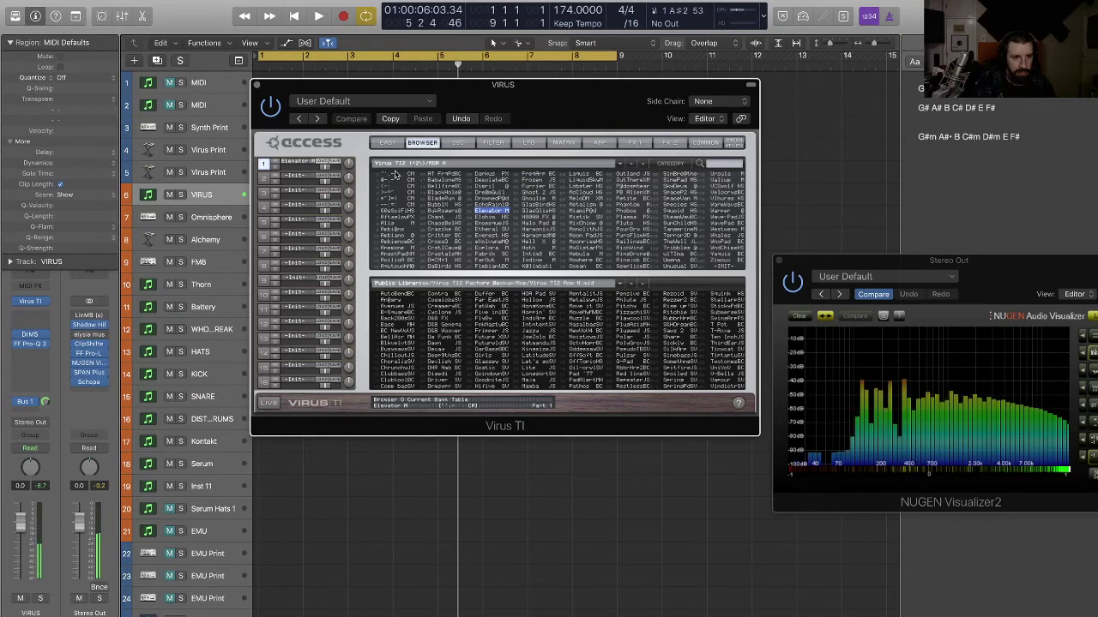
{"action": "left_click", "coordinate": [396, 174]}
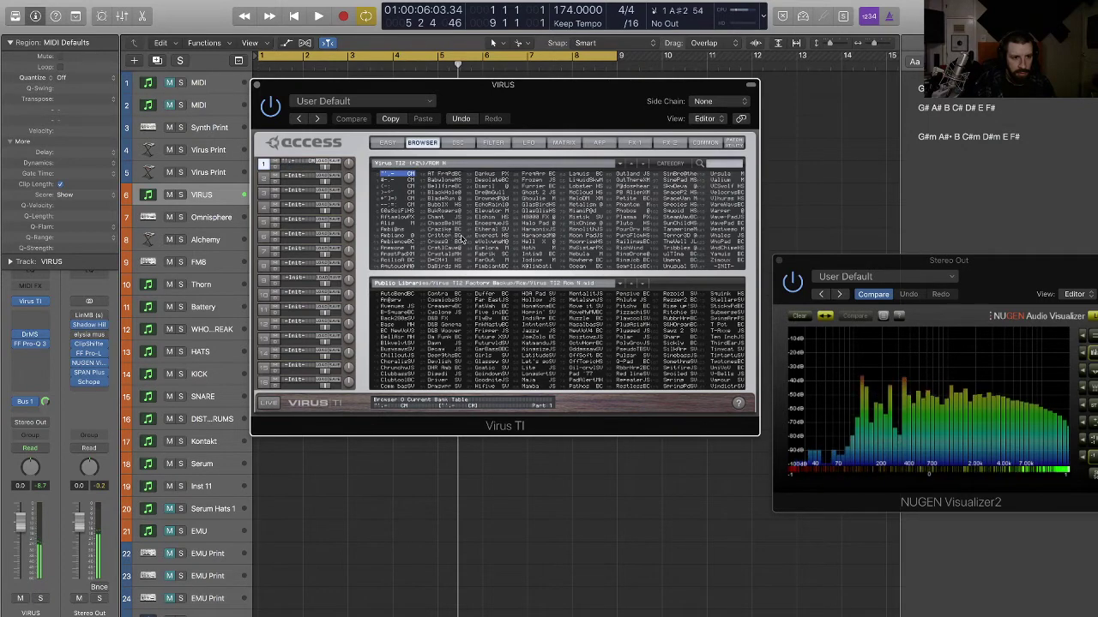
- Close the Virus TI window and record a held G#m add 9 chord on the VIRUS track from bar 1
{"action": "key", "text": "space"}
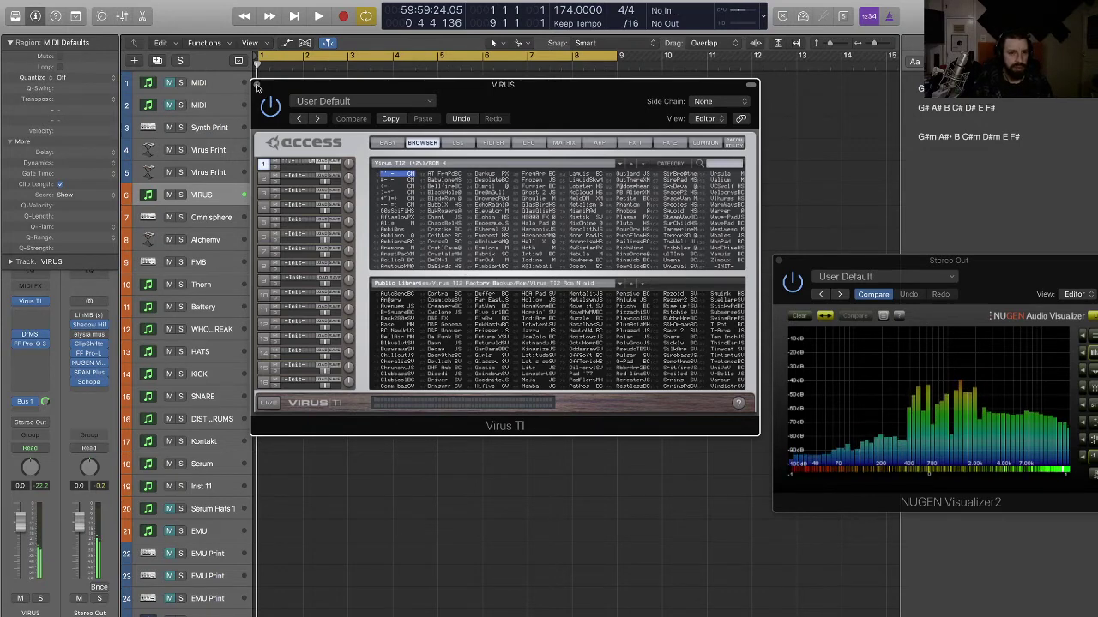
{"action": "key", "text": "super+w"}
{"action": "key", "text": "r"}
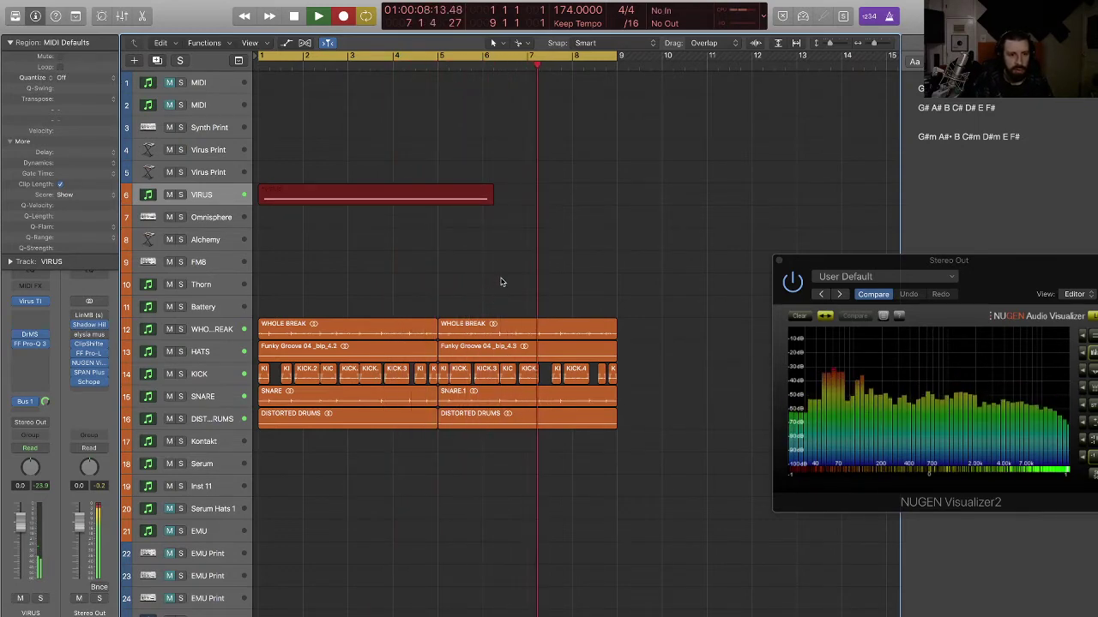
{"action": "key", "text": "space"}
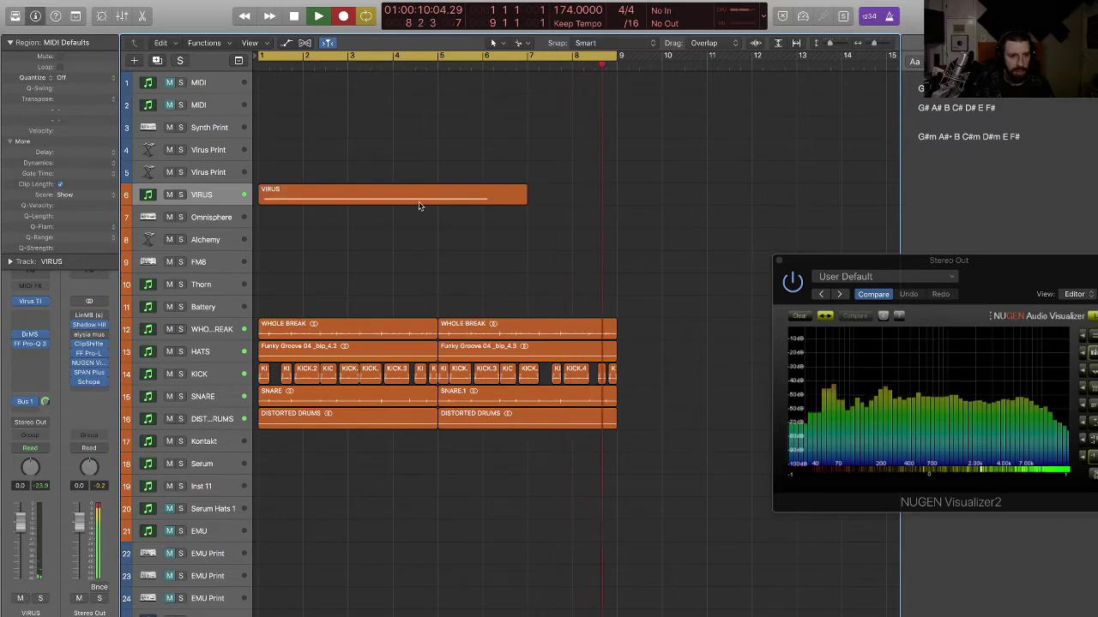
- Open the recorded VIRUS region in the Piano Roll and lengthen the region to 8 bars
{"action": "double_click", "coordinate": [385, 203]}
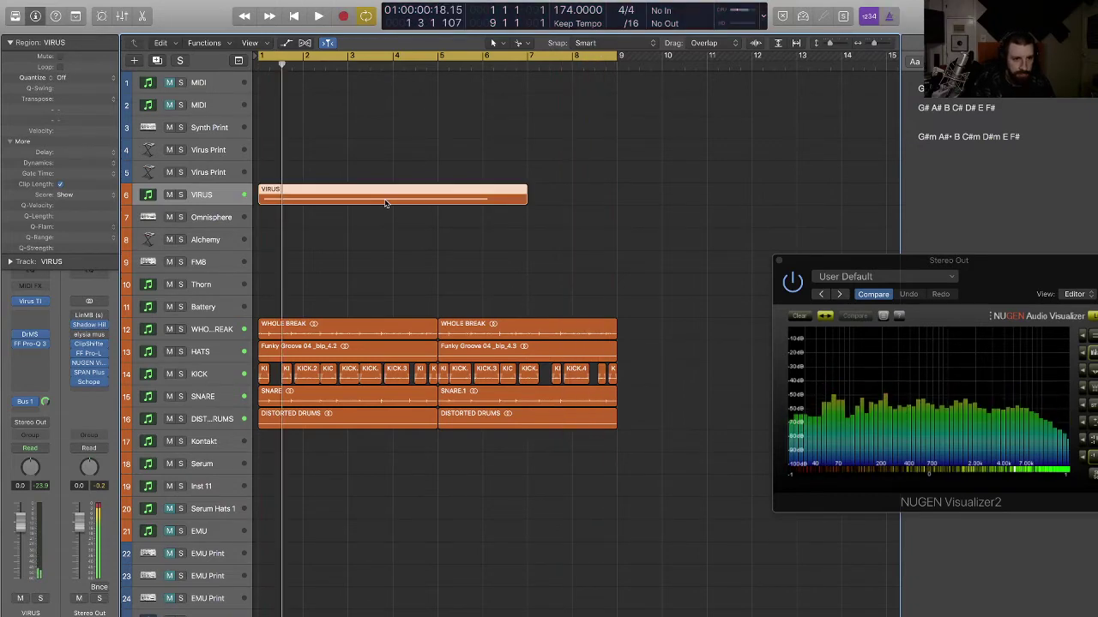
{"action": "left_click_drag", "start_coordinate": [318, 483], "coordinate": [313, 483]}
{"action": "left_click", "coordinate": [350, 507]}
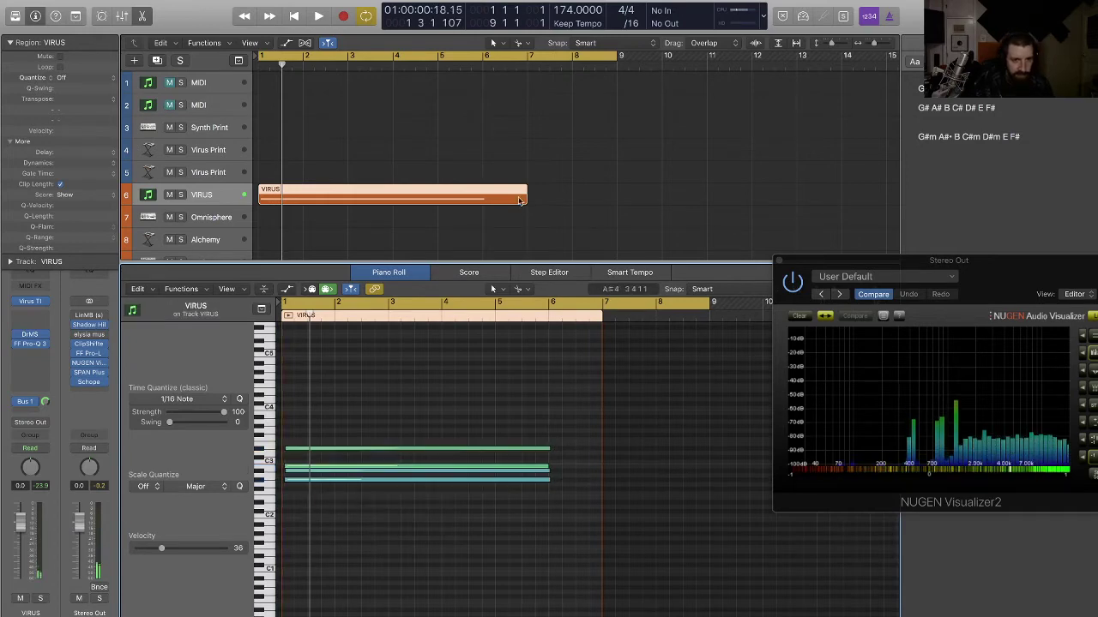
{"action": "left_click_drag", "start_coordinate": [527, 200], "coordinate": [616, 200]}
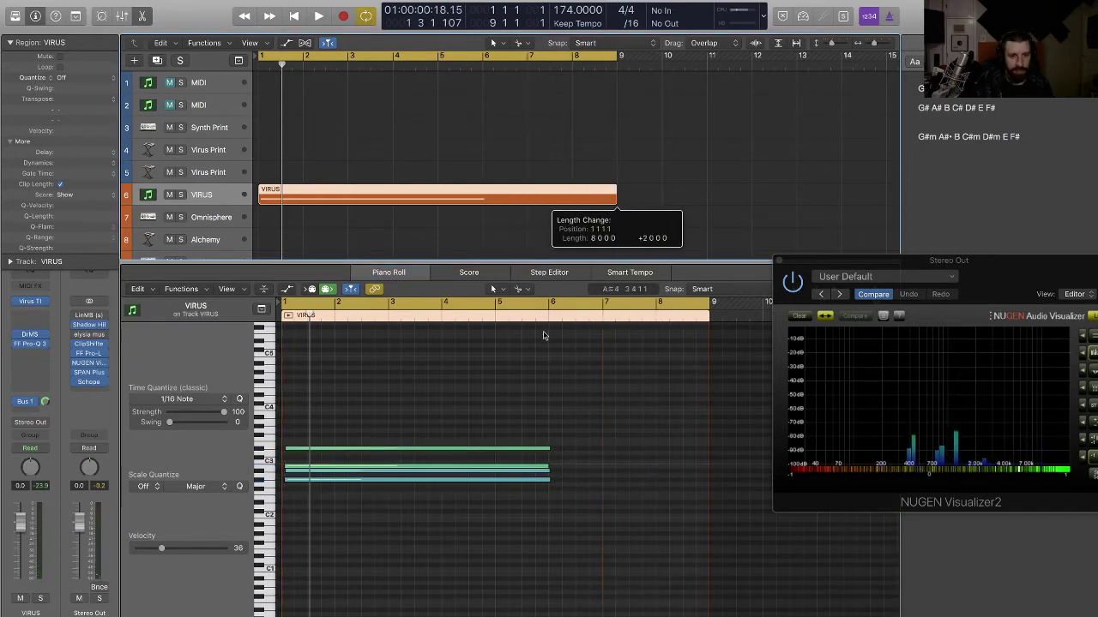
- Extend all four chord notes to the end of the VIRUS region, keeping the overlapped chord notes
{"action": "left_click_drag", "start_coordinate": [449, 510], "coordinate": [532, 400]}
{"action": "key", "text": "shift+backslash"}
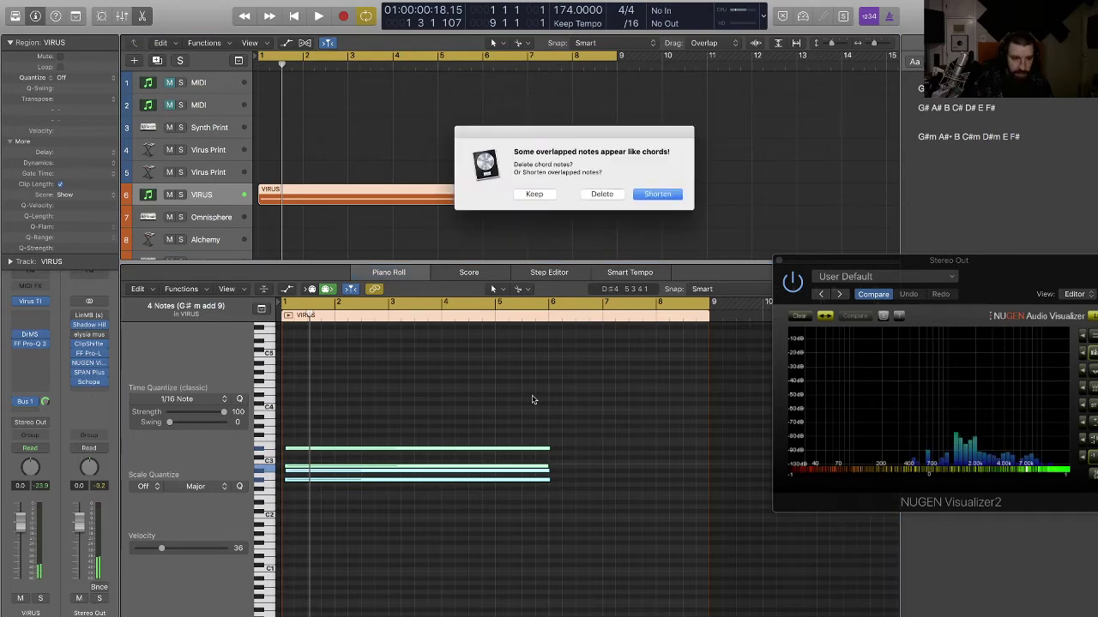
{"action": "left_click", "coordinate": [541, 194]}
{"action": "left_click", "coordinate": [527, 434]}
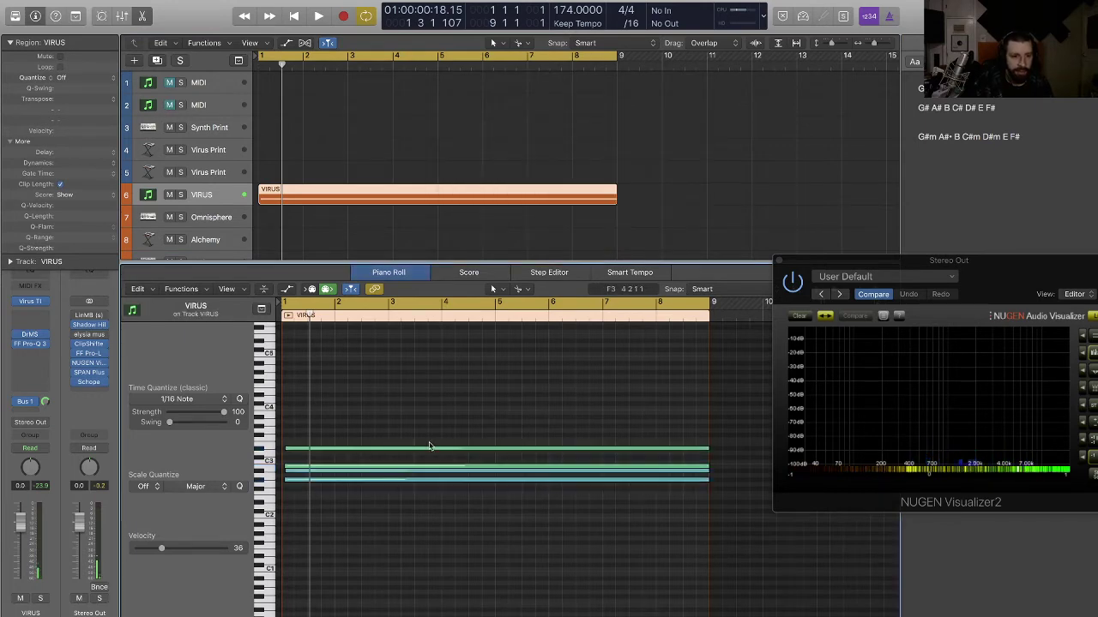
- Pull the starts of all four chord notes back to the beginning of bar 1 and check them up close
{"action": "left_click_drag", "start_coordinate": [285, 500], "coordinate": [286, 430]}
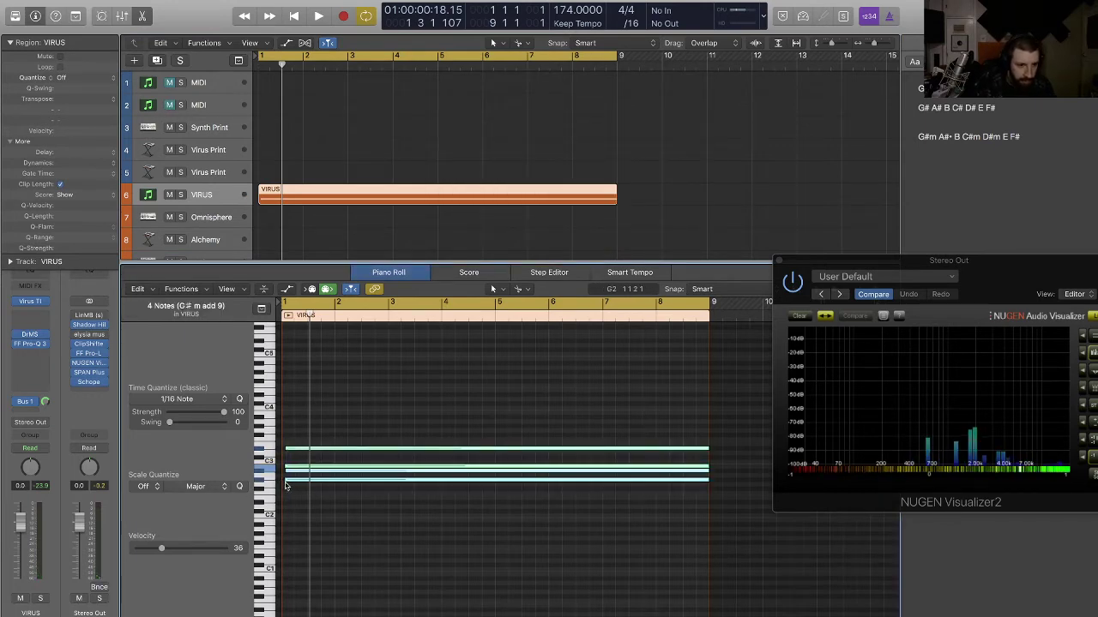
{"action": "left_click_drag", "start_coordinate": [287, 478], "coordinate": [284, 483]}
{"action": "key", "text": "super+Right"}
{"action": "key", "text": "super+Right"}
{"action": "key", "text": "super+Right"}
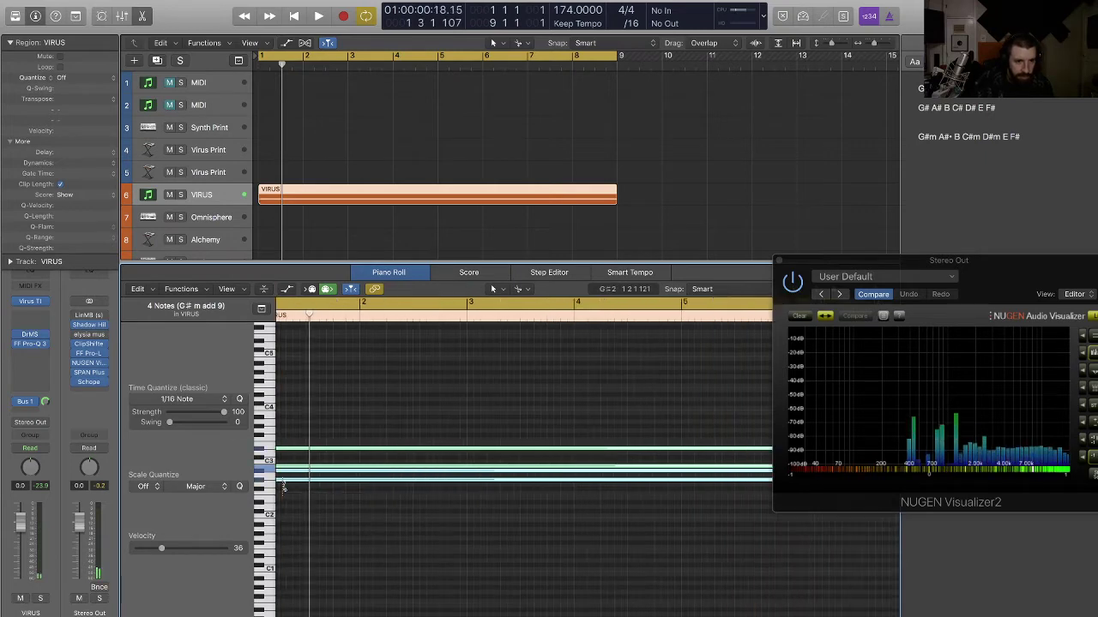
{"action": "key", "text": "super+Down"}
{"action": "key", "text": "super+Down"}
{"action": "key", "text": "super+Down"}
{"action": "key", "text": "super+Down"}
{"action": "key", "text": "Return"}
{"action": "key", "text": "super+Right"}
{"action": "key", "text": "super+Right"}
{"action": "key", "text": "super+Right"}
{"action": "key", "text": "super+Right"}
{"action": "key", "text": "super+Right"}
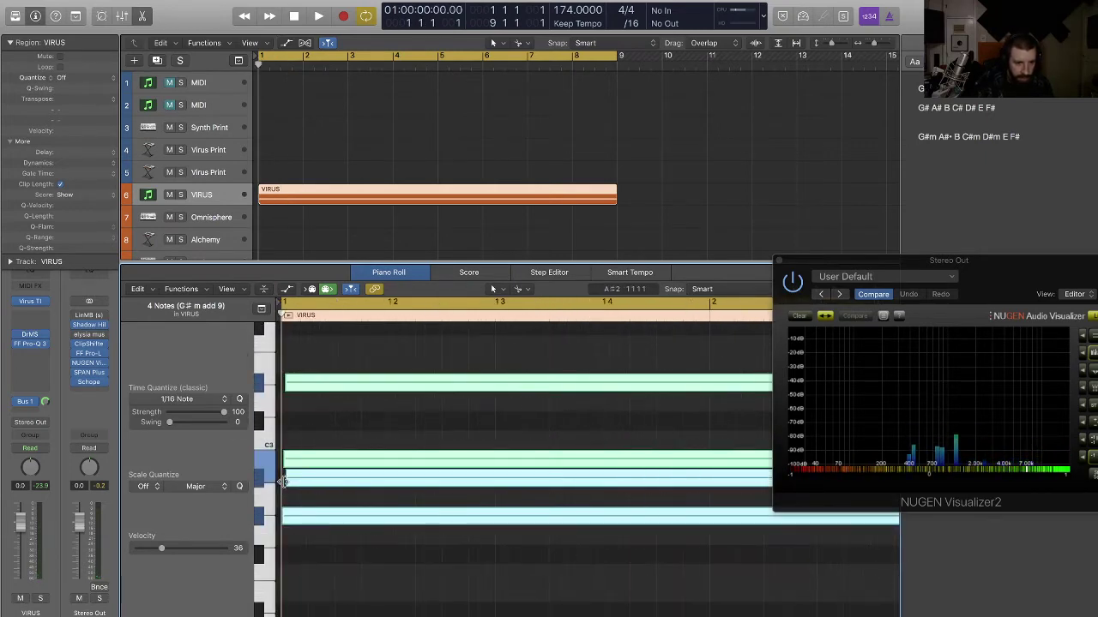
{"action": "left_click", "coordinate": [291, 533]}
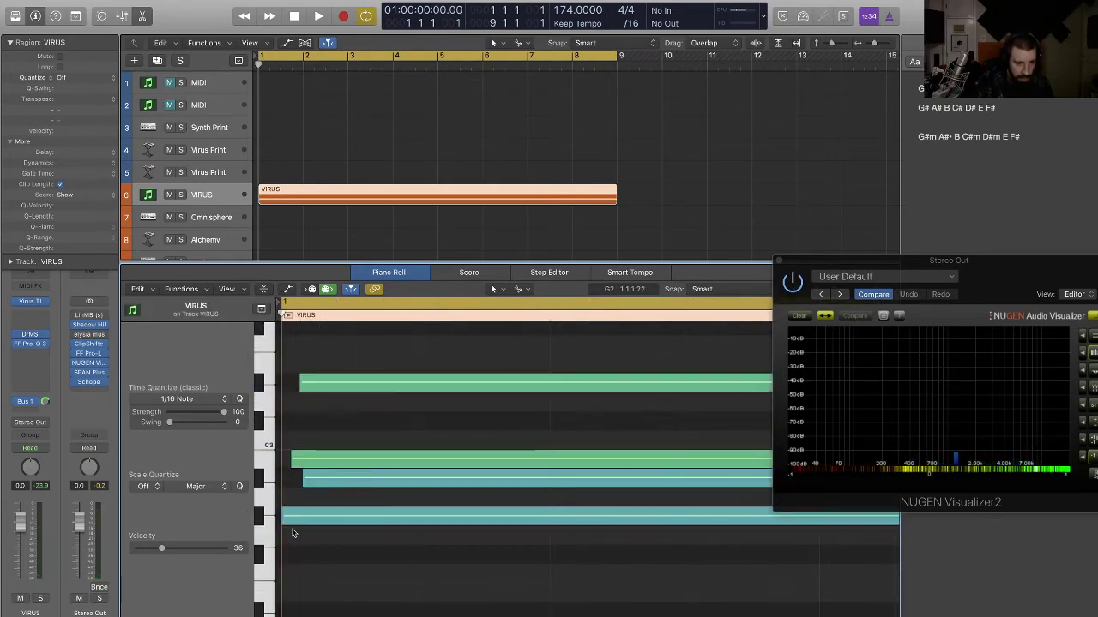
- Play the sustained VIRUS chord together with the break from bar 1, with several bars of its notes in view
{"action": "key", "text": "space"}
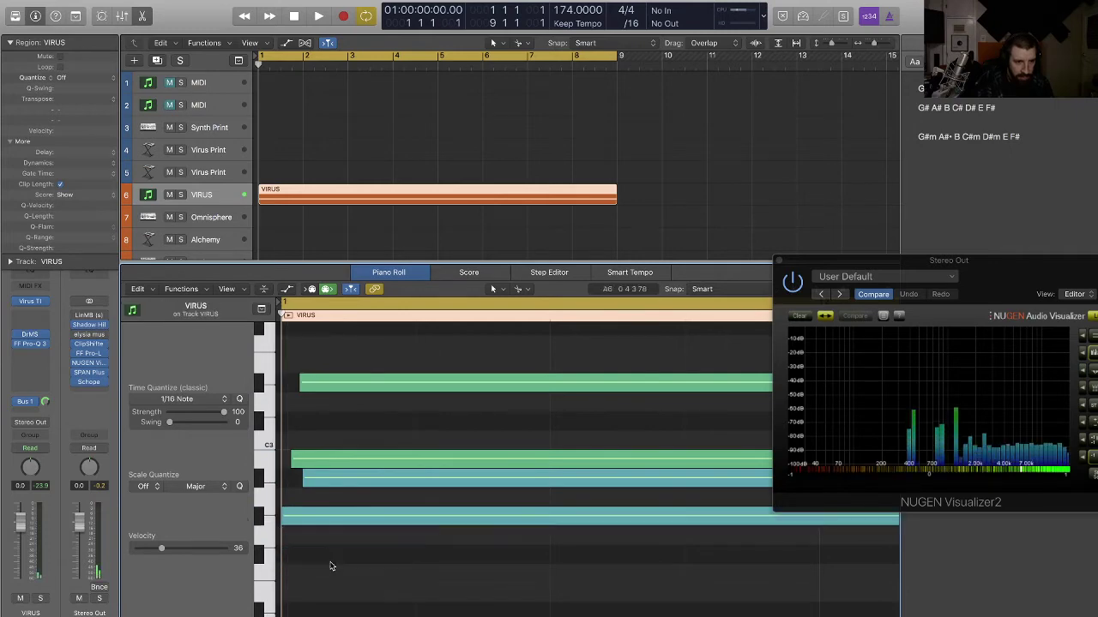
{"action": "key", "text": "super+Left"}
{"action": "key", "text": "super+Left"}
{"action": "key", "text": "super+Left"}
{"action": "key", "text": "super+Left"}
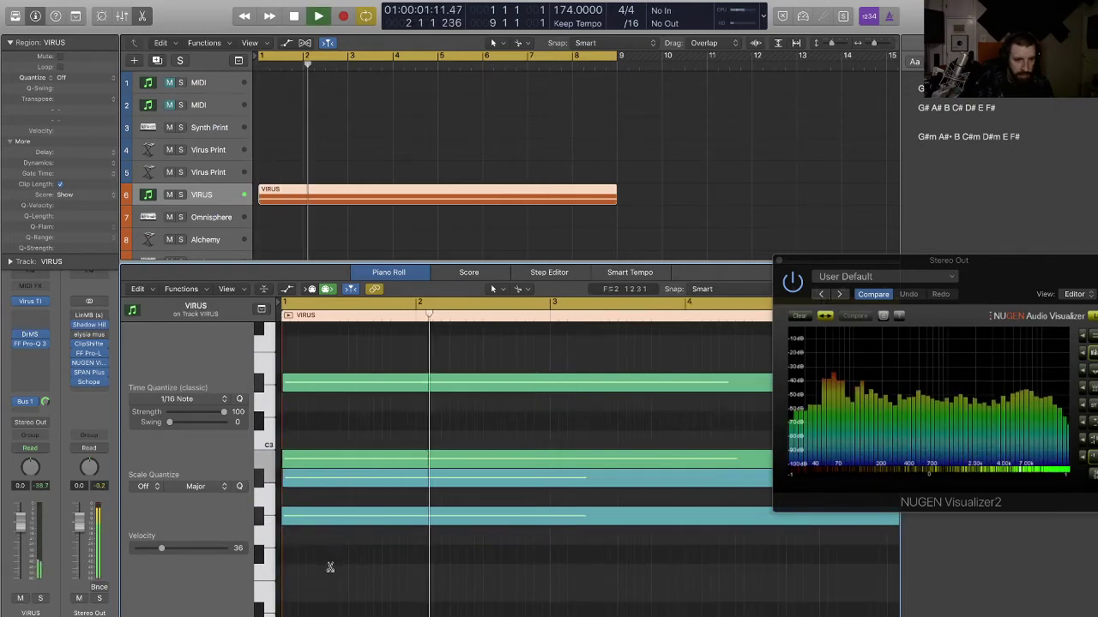
- Check the full 8-bar span of the VIRUS chord notes and close the Piano Roll
{"action": "key", "text": "super+Up"}
{"action": "key", "text": "super+Up"}
{"action": "key", "text": "super+Up"}
{"action": "key", "text": "super+Left"}
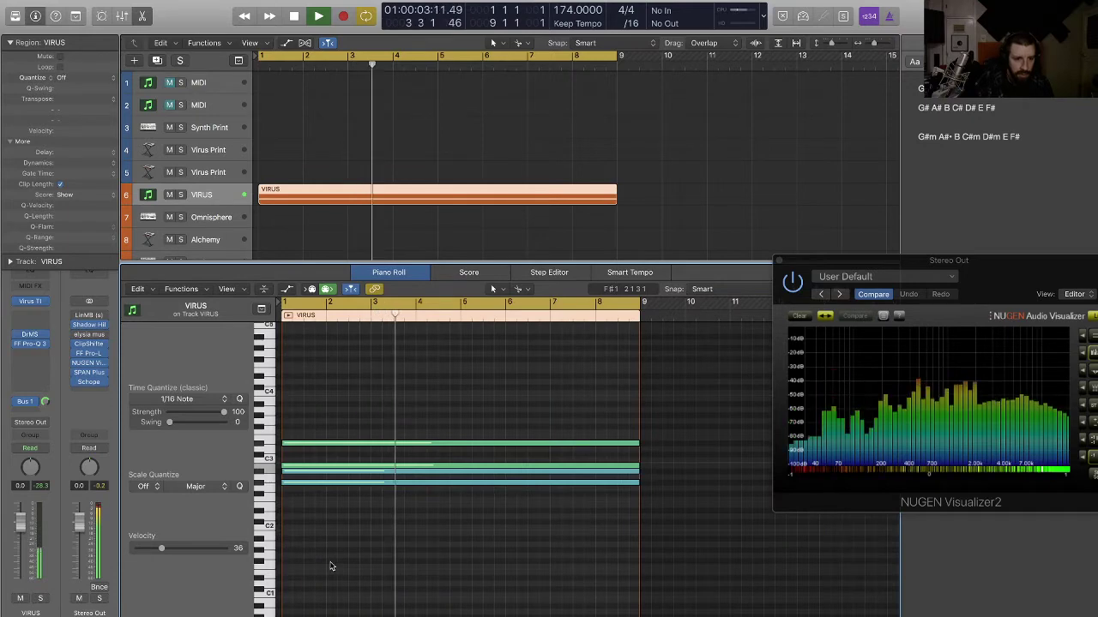
{"action": "scroll", "coordinate": [339, 557], "scroll_direction": "up", "scroll_amount": 1}
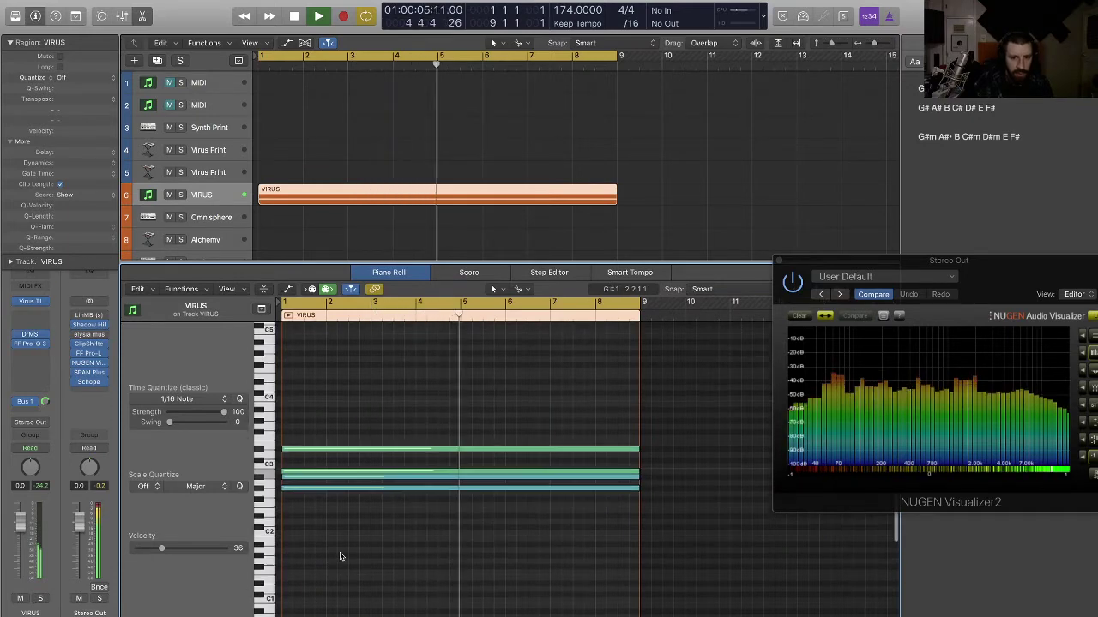
{"action": "key", "text": "e"}
{"action": "left_click", "coordinate": [345, 274]}
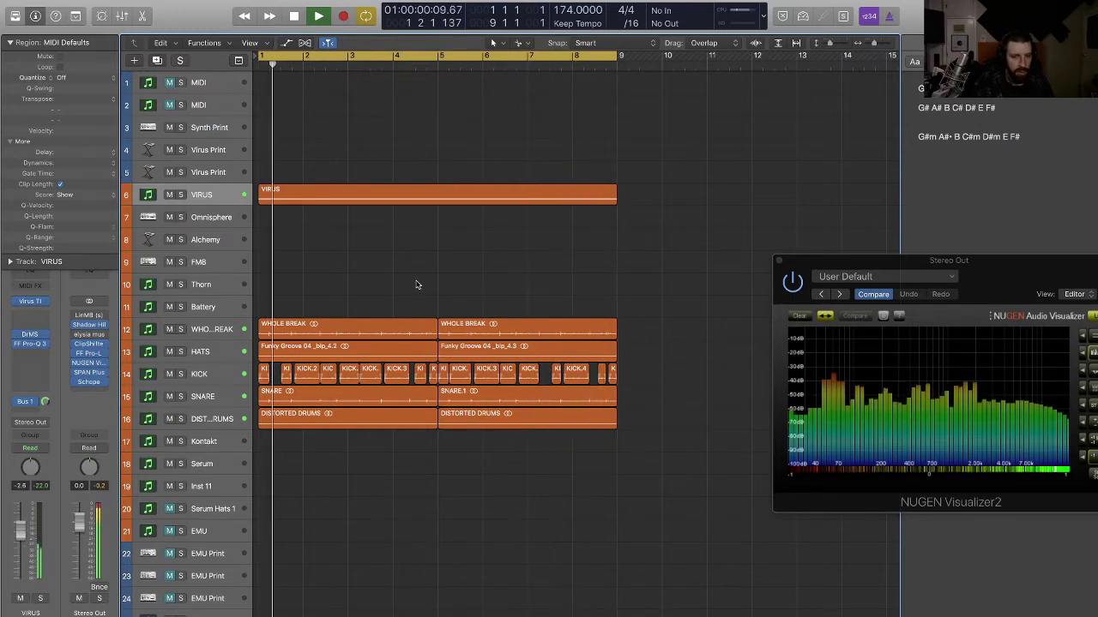
- Join all the cut regions on the KICK track into a single region spanning bars 1 to 8
{"action": "key", "text": "super+Left"}
{"action": "key", "text": "super+Left"}
{"action": "key", "text": "super+Left"}
{"action": "key", "text": "super+Up"}
{"action": "key", "text": "super+Up"}
{"action": "key", "text": "super+Up"}
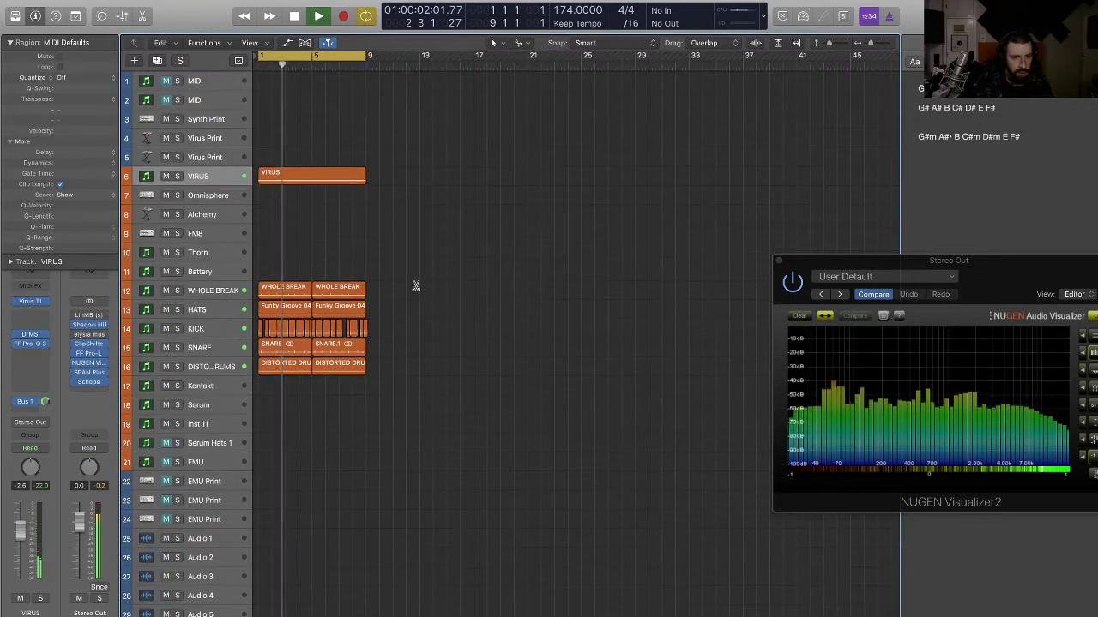
{"action": "left_click_drag", "start_coordinate": [401, 306], "coordinate": [260, 304]}
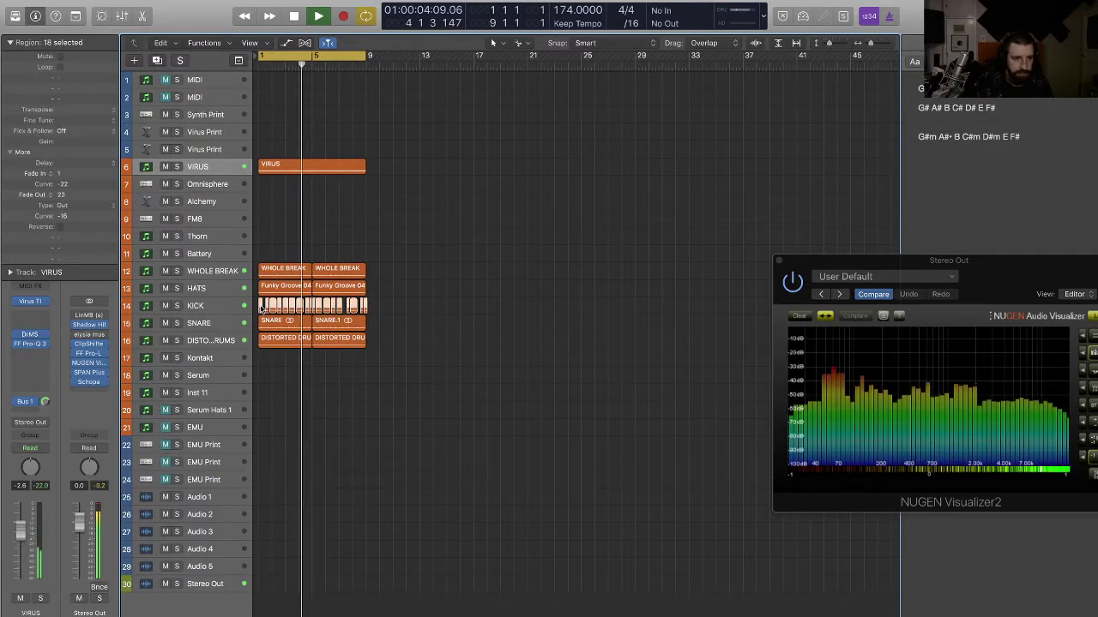
{"action": "right_click", "coordinate": [261, 305]}
{"action": "left_click", "coordinate": [279, 311]}
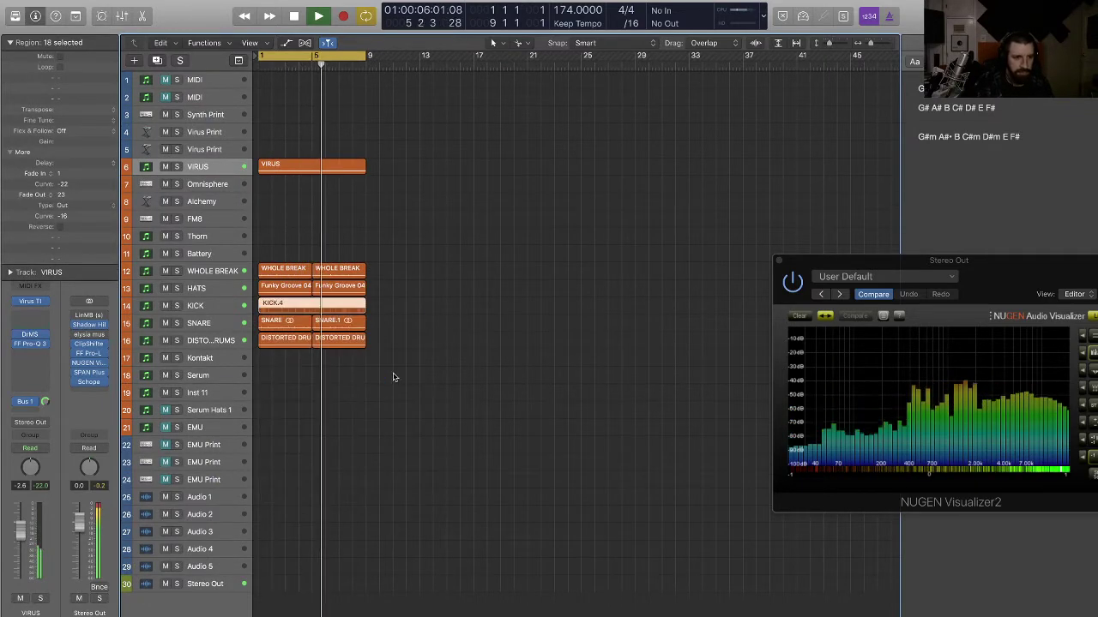
- Copy all the drum regions to bars 9–16 and extend the VIRUS region and the cycle range over the same 16 bars
{"action": "left_click_drag", "start_coordinate": [397, 372], "coordinate": [387, 273]}
{"action": "left_click", "coordinate": [395, 225]}
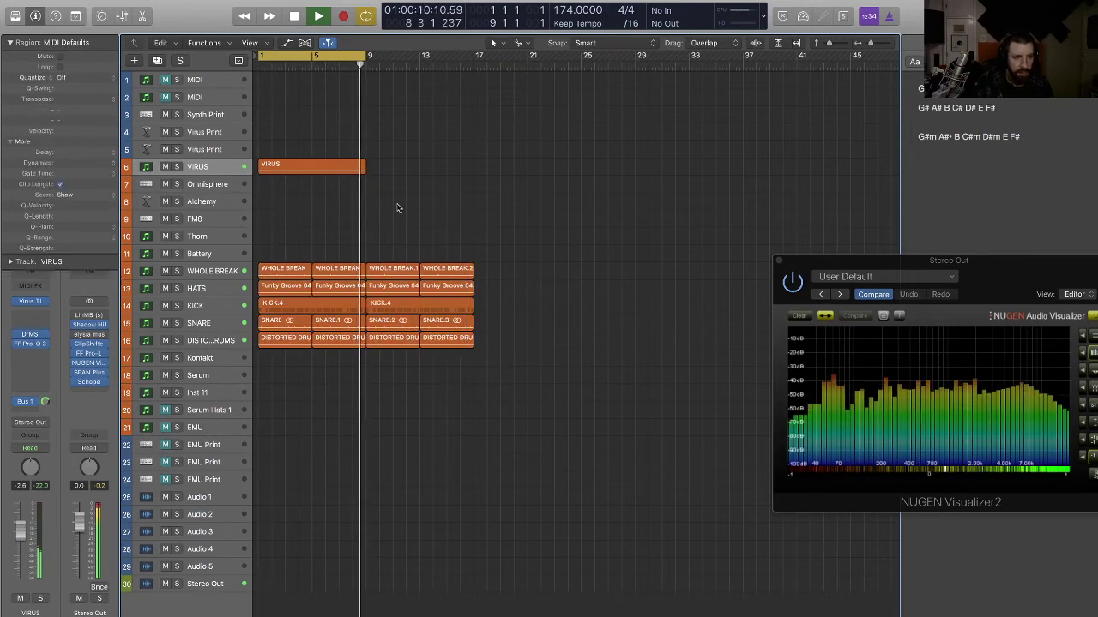
{"action": "left_click_drag", "start_coordinate": [367, 164], "coordinate": [477, 176]}
{"action": "left_click_drag", "start_coordinate": [369, 56], "coordinate": [473, 89]}
{"action": "left_click", "coordinate": [467, 205]}
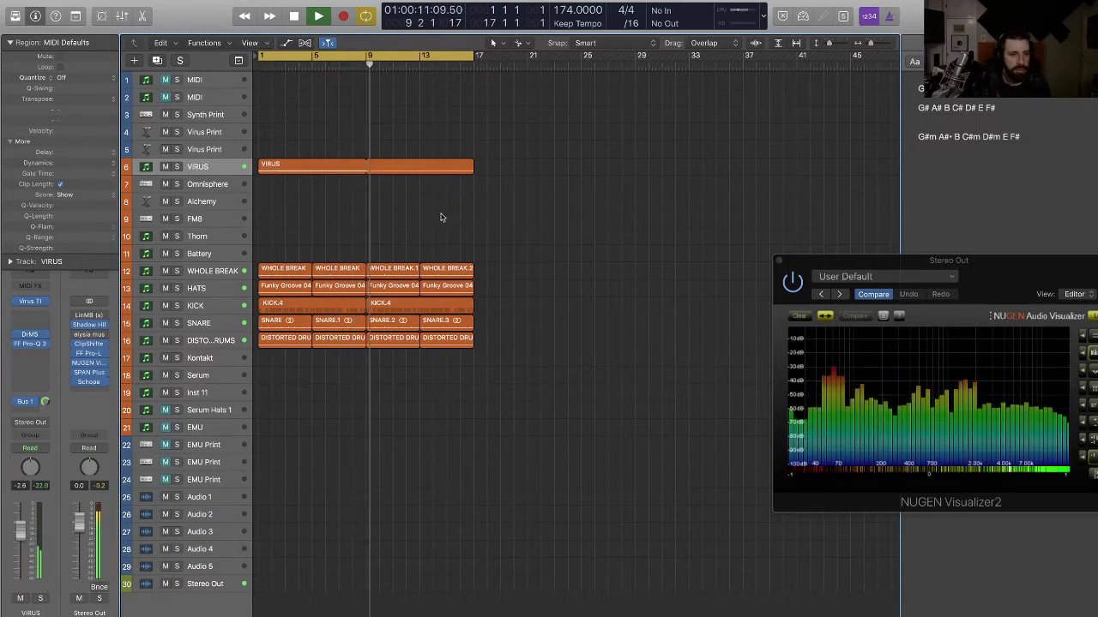
- Stretch the VIRUS chord to sustain across the full 16 bars and play the section from bar 1
{"action": "key", "text": "space"}
{"action": "left_click_drag", "start_coordinate": [372, 174], "coordinate": [473, 173]}
{"action": "left_click", "coordinate": [476, 218]}
{"action": "key", "text": "Return"}
{"action": "key", "text": "space"}
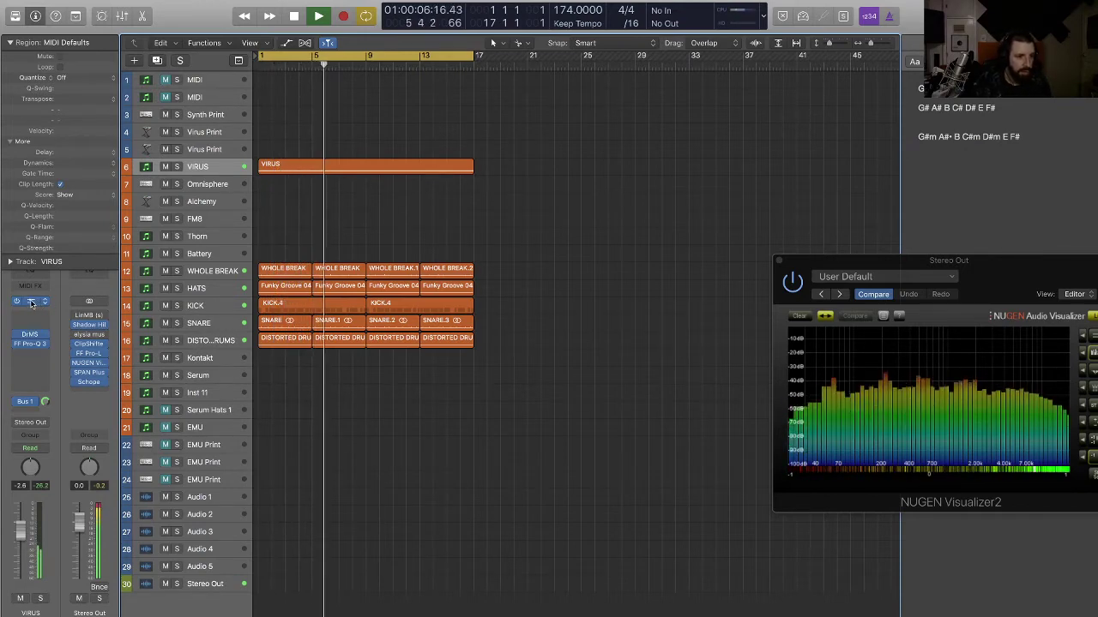
- Review the Virus TI oscillator settings and adjust the amplifier envelope decay during playback, closing the synth when done
{"action": "key", "text": "v"}
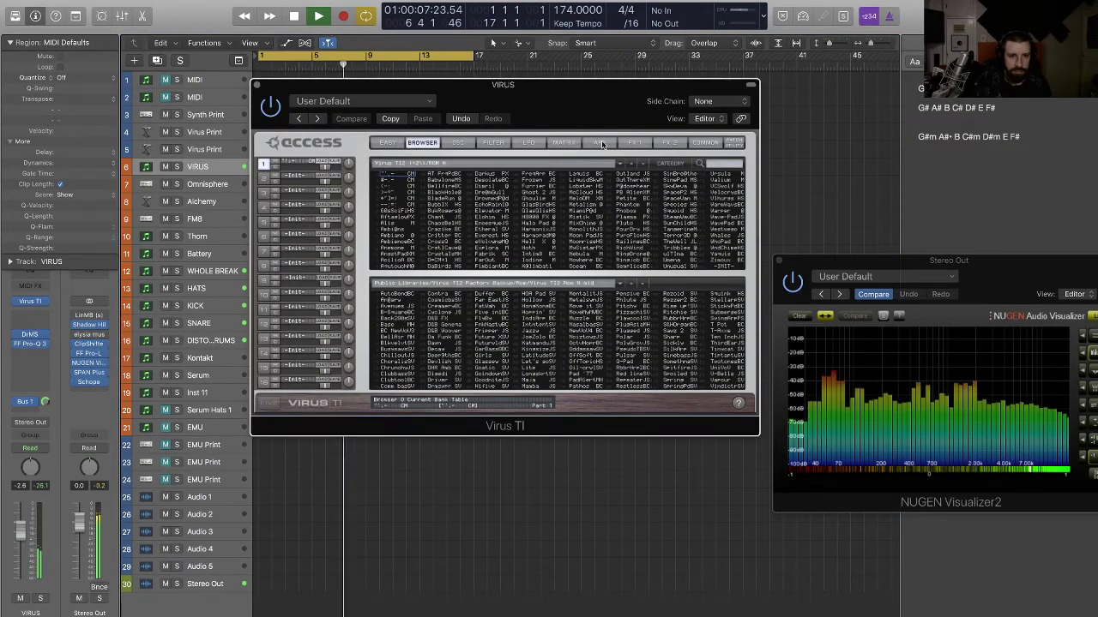
{"action": "left_click", "coordinate": [458, 143]}
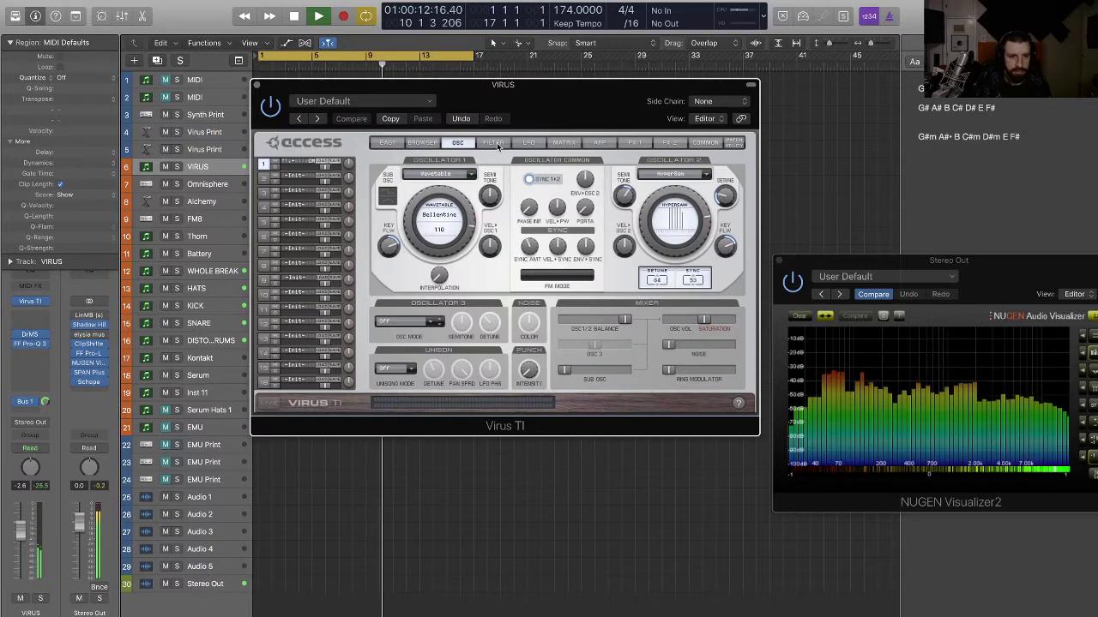
{"action": "left_click", "coordinate": [493, 144]}
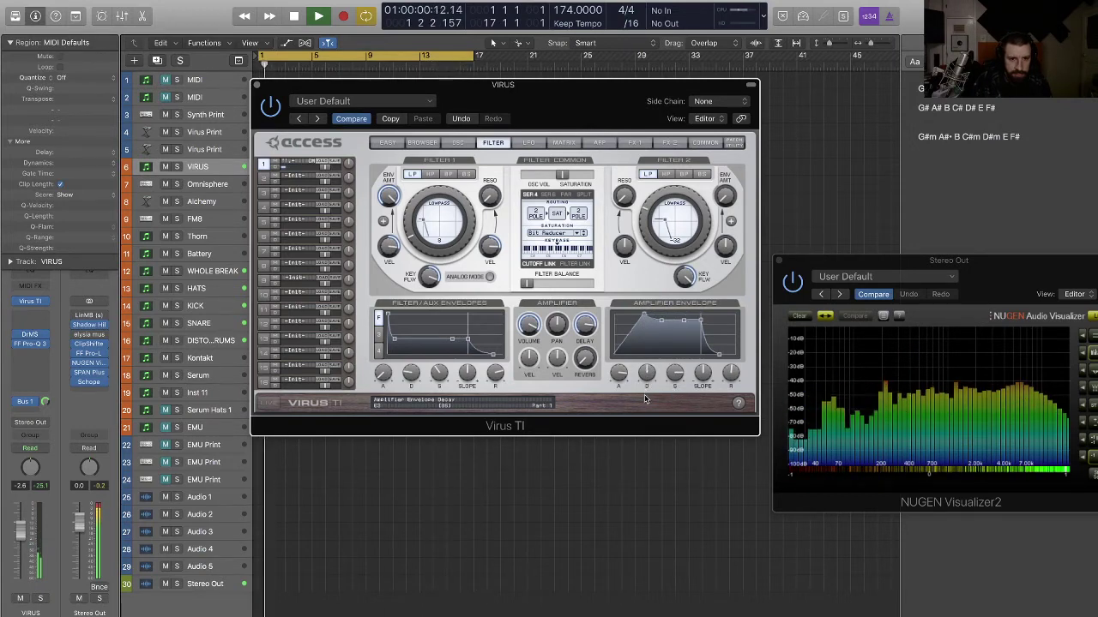
{"action": "key", "text": "Return"}
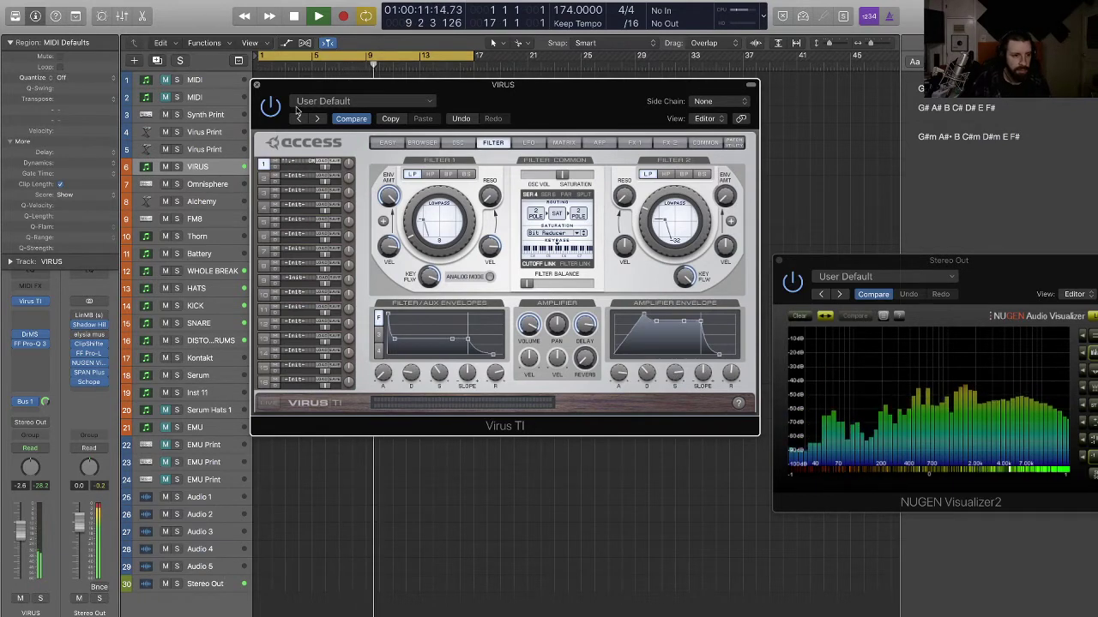
{"action": "key", "text": "super+w"}
{"action": "key", "text": "space"}
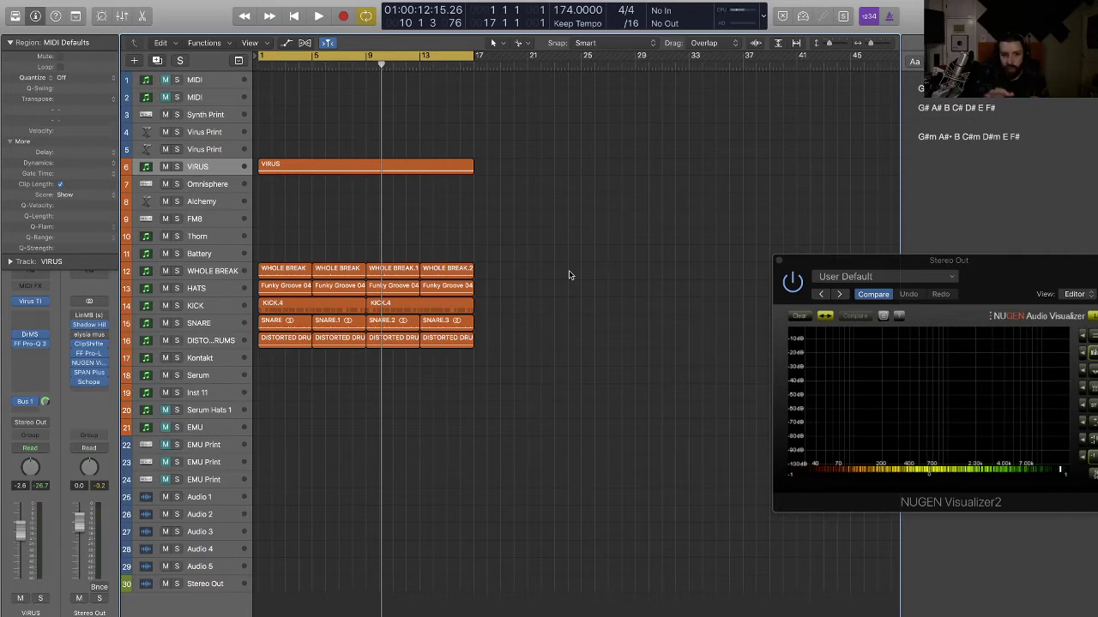
- Play the section from bar 1 and recheck the Virus TI filter and amplifier settings
{"action": "key", "text": "Return"}
{"action": "key", "text": "space"}
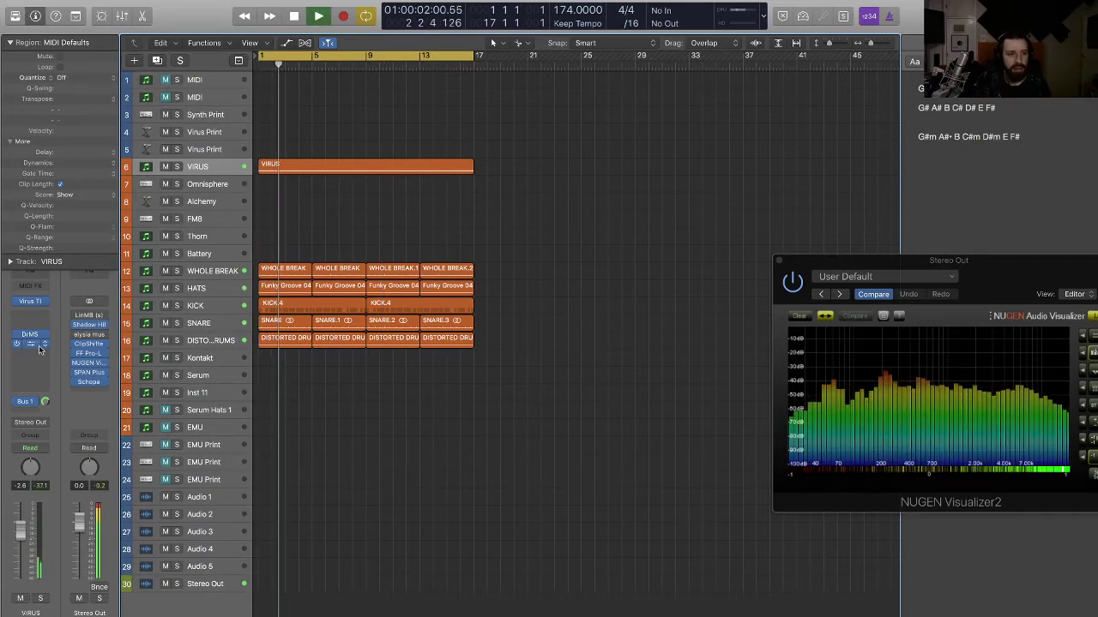
{"action": "left_click", "coordinate": [29, 301]}
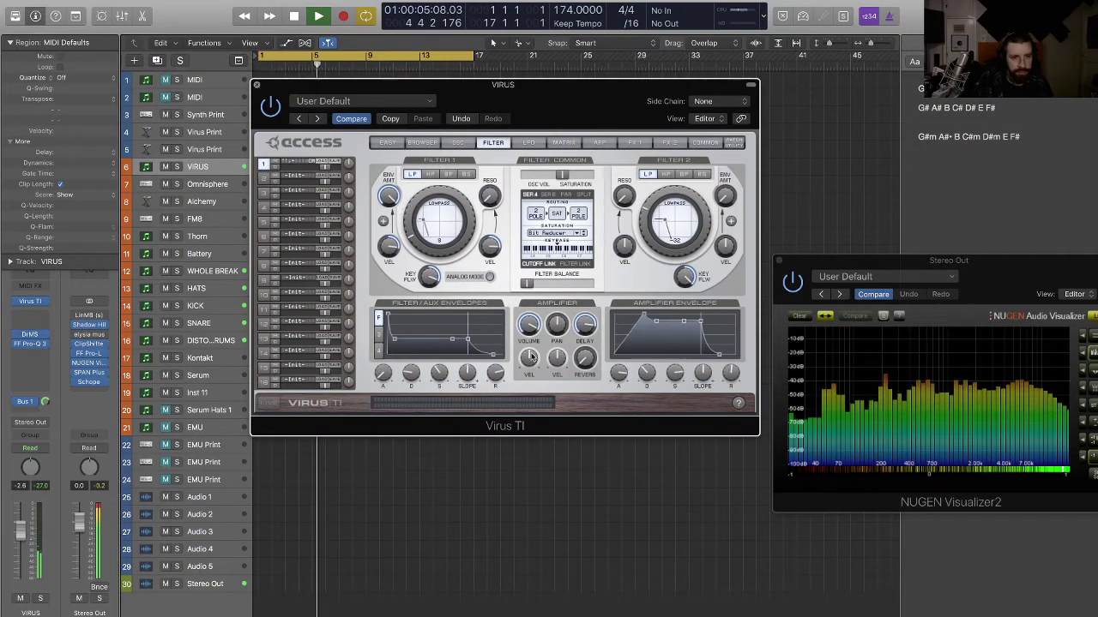
{"action": "left_click", "coordinate": [258, 86]}
- Move all the drum regions to bar 17, and shift the HATS, KICK and SNARE regions on to bar 33
{"action": "left_click_drag", "start_coordinate": [526, 407], "coordinate": [490, 275]}
{"action": "key", "text": "super+Left"}
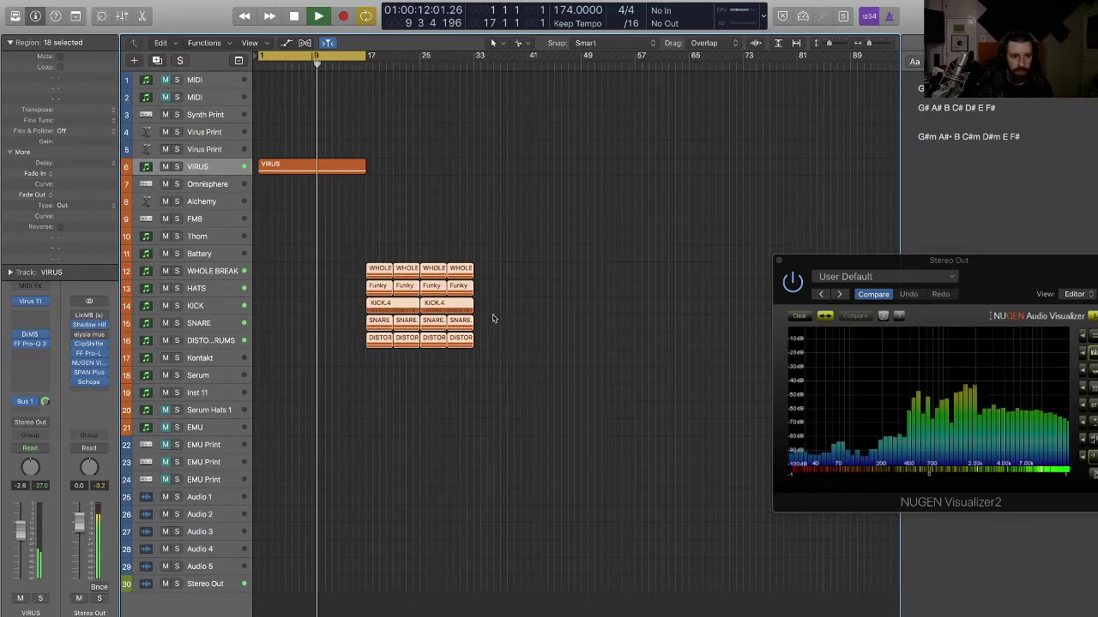
{"action": "left_click_drag", "start_coordinate": [495, 363], "coordinate": [366, 346]}
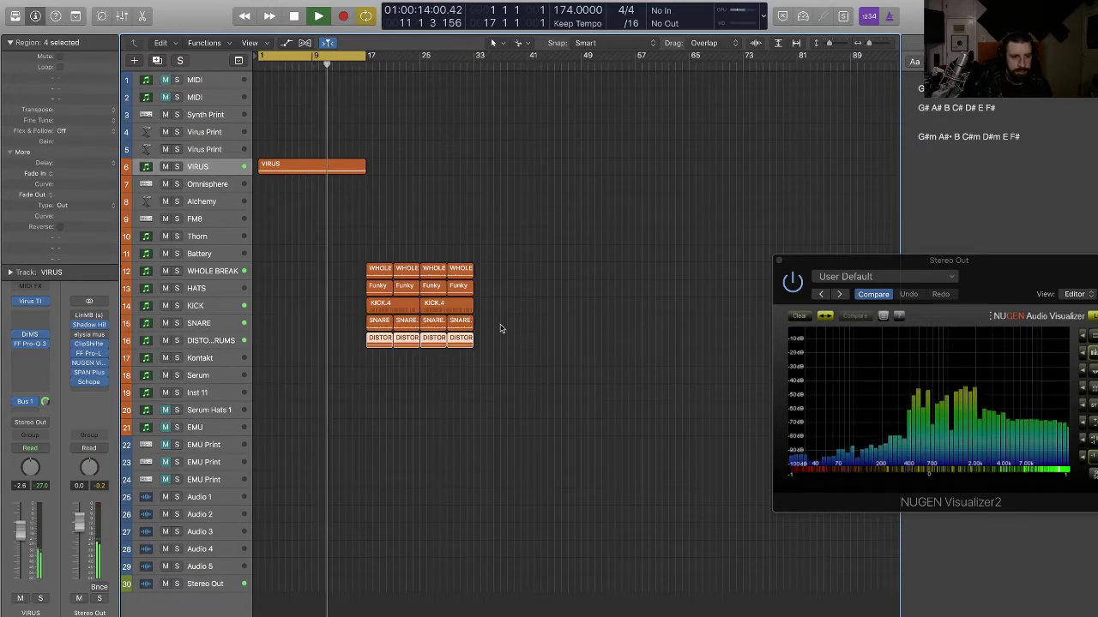
{"action": "left_click_drag", "start_coordinate": [502, 325], "coordinate": [485, 288]}
- Extend the cycle range to bar 49, stretch the VIRUS region to 48 bars and play from bar 1
{"action": "left_click_drag", "start_coordinate": [370, 55], "coordinate": [581, 55]}
{"action": "left_click", "coordinate": [364, 169]}
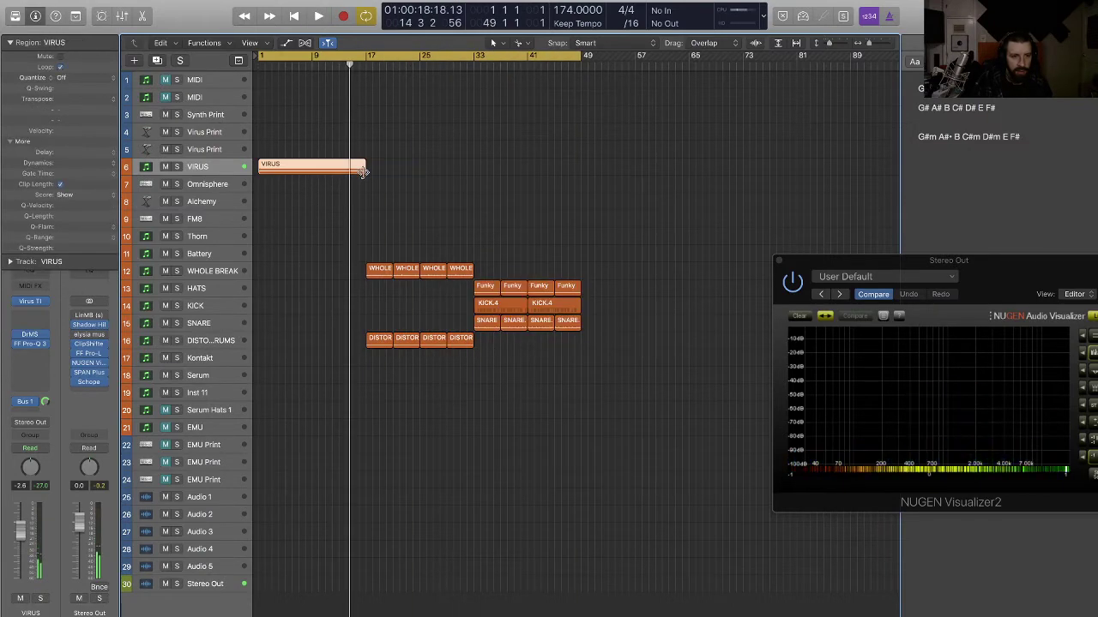
{"action": "left_click_drag", "start_coordinate": [364, 171], "coordinate": [581, 171]}
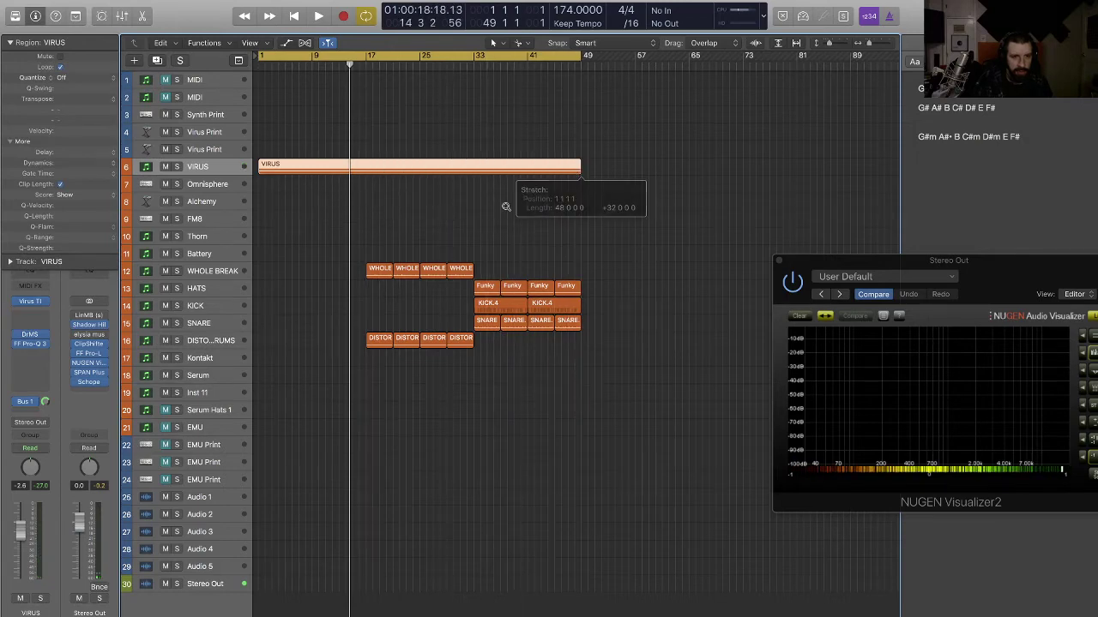
{"action": "left_click", "coordinate": [466, 213]}
{"action": "key", "text": "Return"}
{"action": "key", "text": "space"}
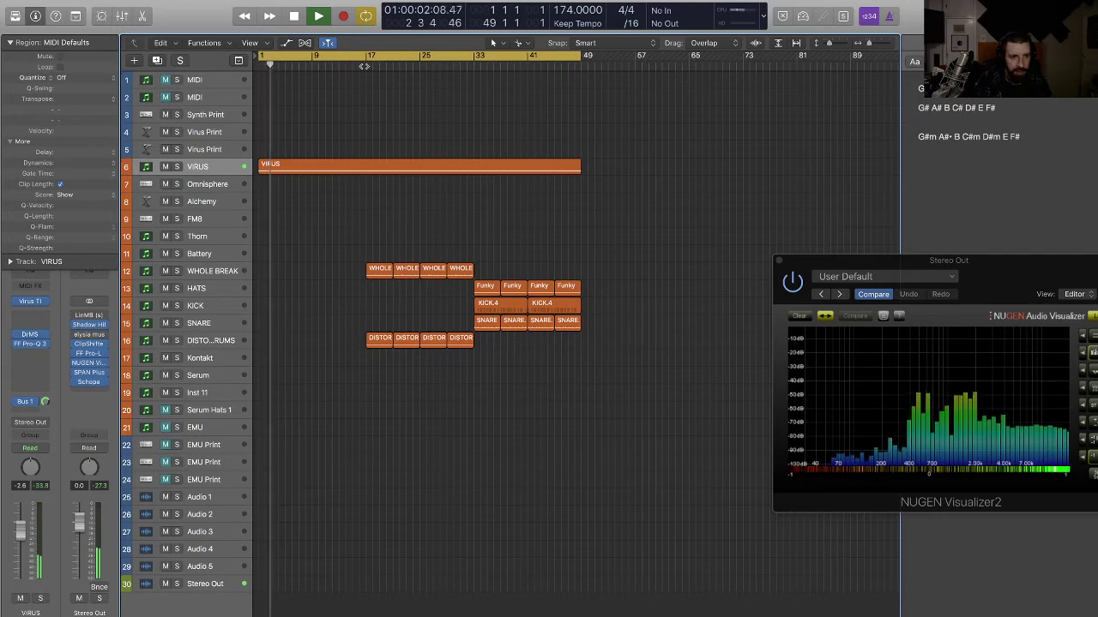
- Copy the WHOLE BREAK and DISTORTED DRUMS regions to bars 33–48
{"action": "left_click_drag", "start_coordinate": [511, 277], "coordinate": [367, 264]}
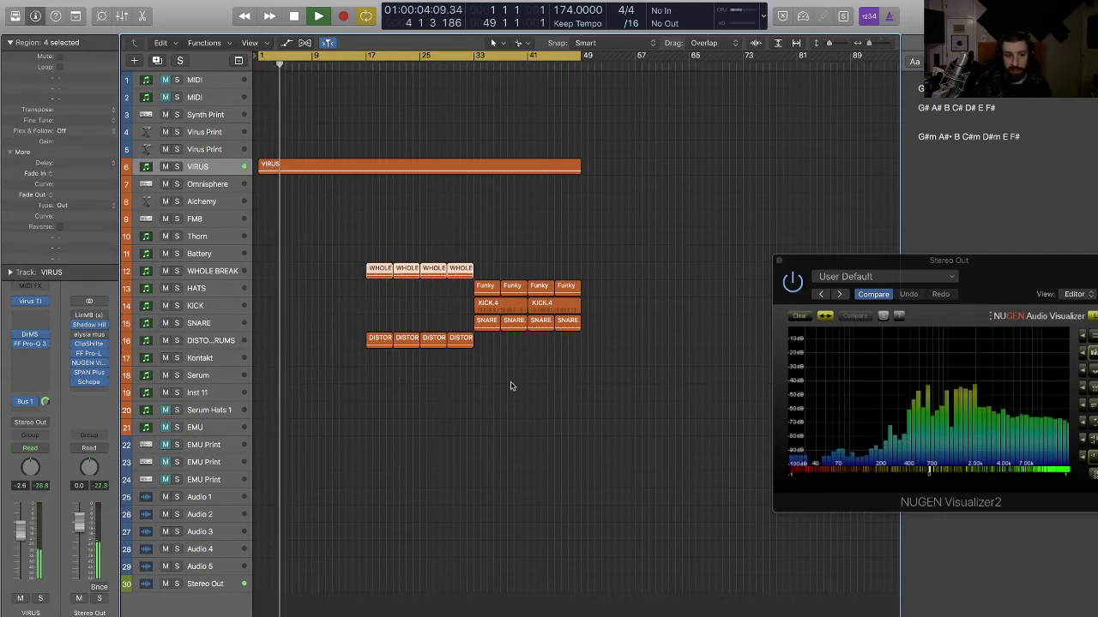
{"action": "left_click_drag", "start_coordinate": [514, 385], "coordinate": [486, 341]}
{"action": "left_click_drag", "start_coordinate": [403, 364], "coordinate": [331, 343]}
{"action": "left_click", "coordinate": [363, 369]}
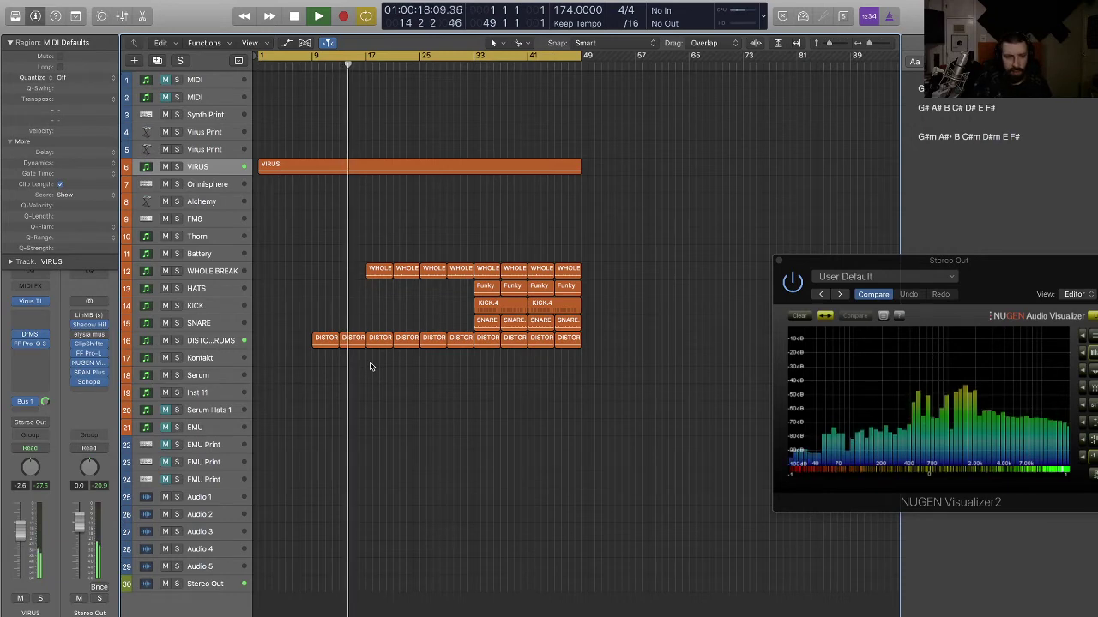
{"action": "left_click_drag", "start_coordinate": [346, 365], "coordinate": [318, 337]}
{"action": "key", "text": "Delete"}
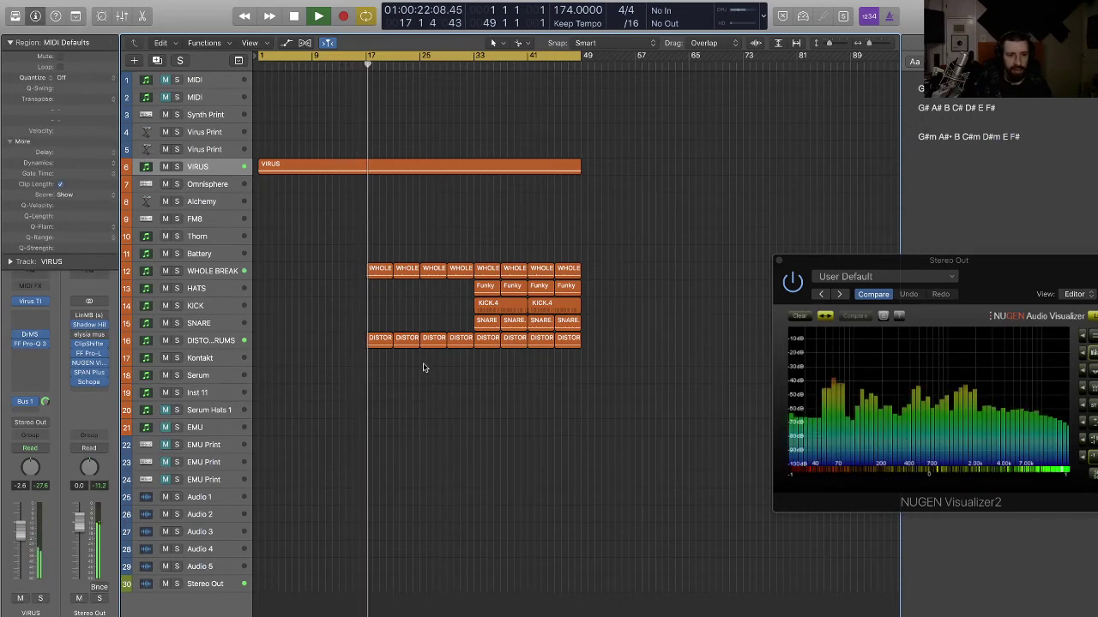
- Copy the HATS, KICK and SNARE regions from bar 33 back to bars 17–32
{"action": "left_click_drag", "start_coordinate": [616, 286], "coordinate": [385, 329]}
{"action": "left_click", "coordinate": [480, 366]}
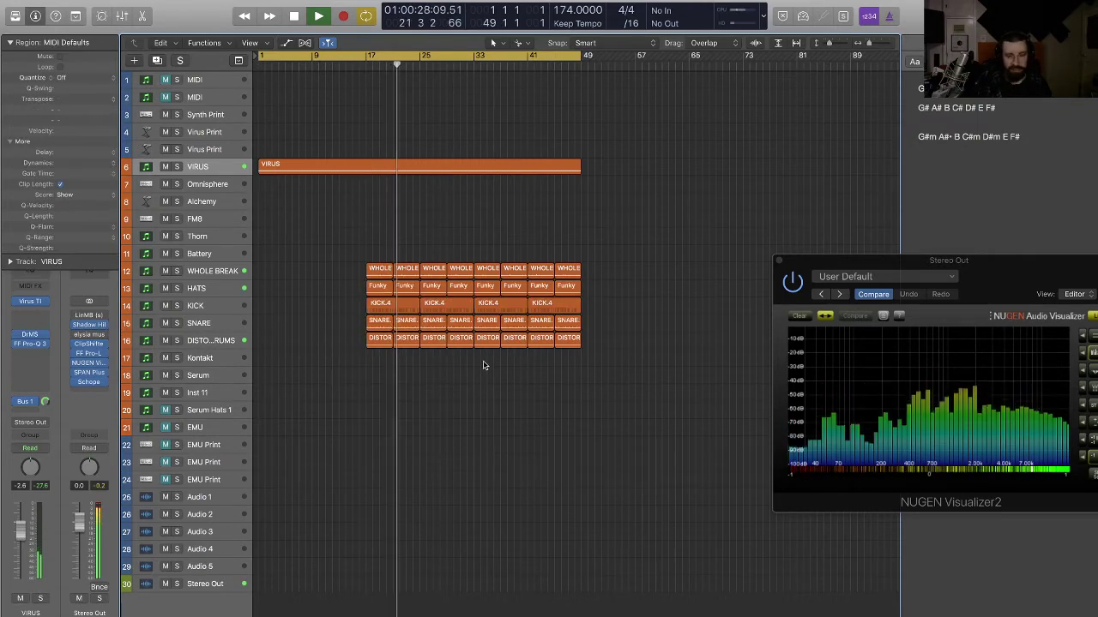
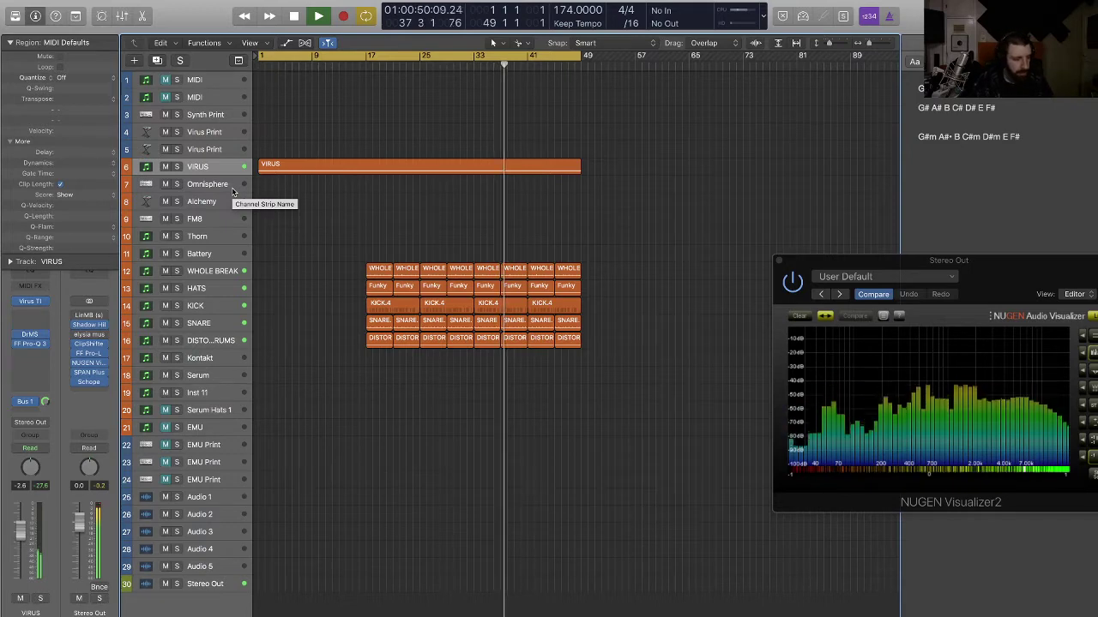
- Open the Omnisphere instrument on its track, reposition its window and expand the full patch browser
{"action": "left_click", "coordinate": [232, 189]}
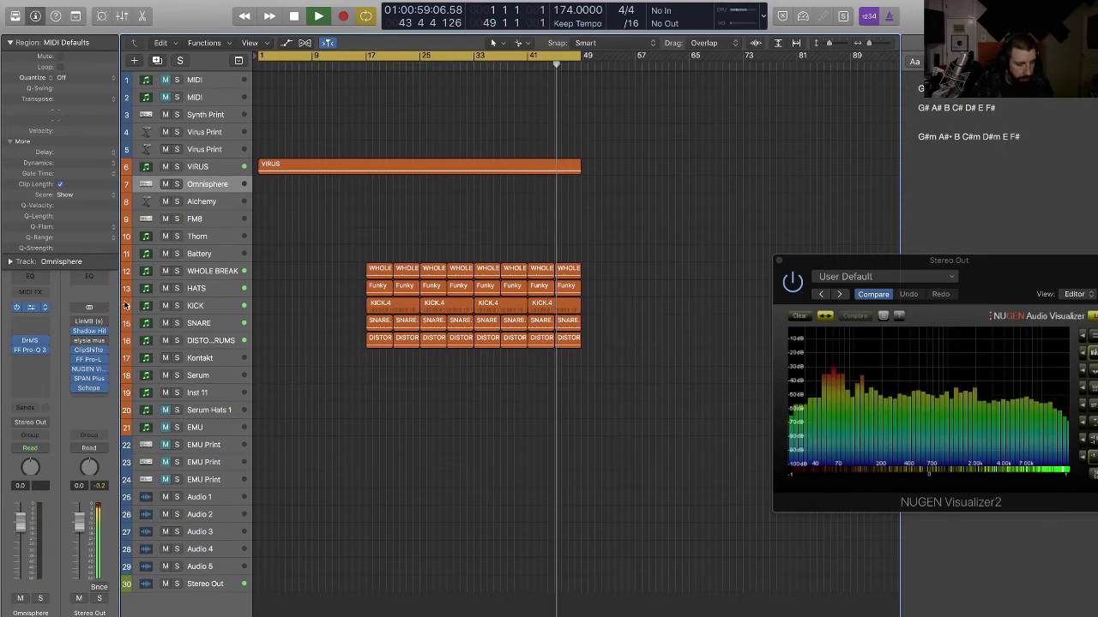
{"action": "key", "text": "v"}
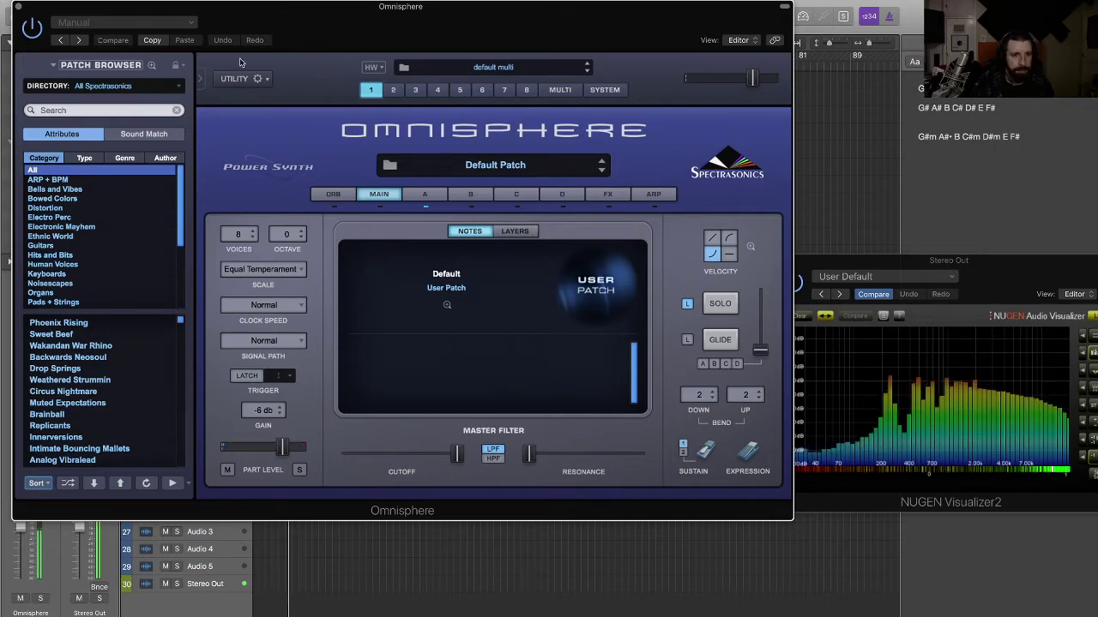
{"action": "left_click_drag", "start_coordinate": [725, 26], "coordinate": [779, 90]}
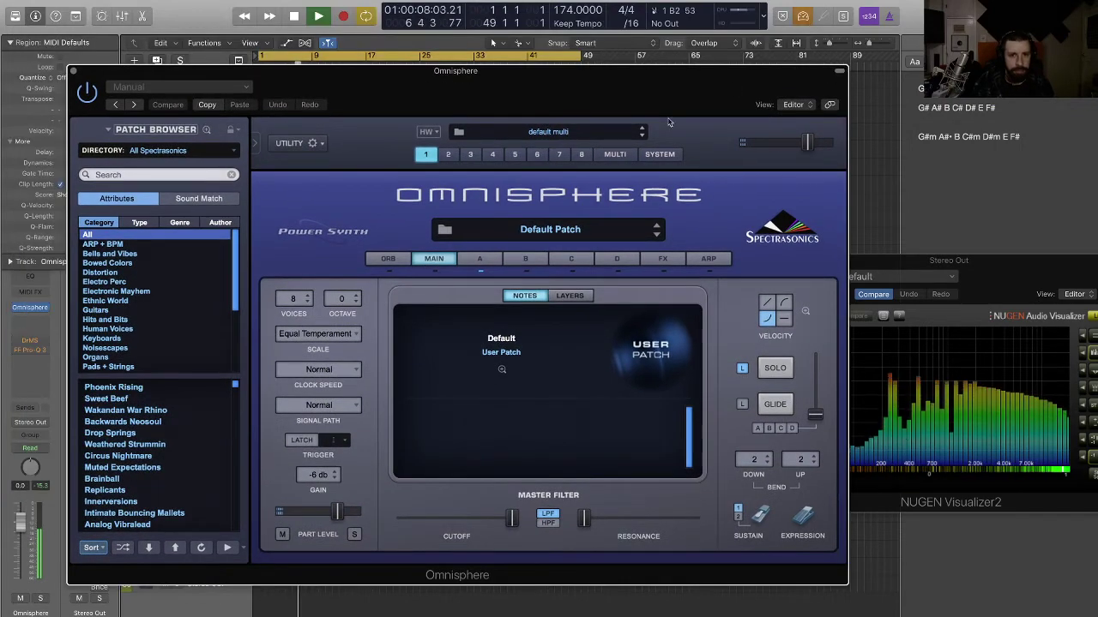
{"action": "left_click_drag", "start_coordinate": [496, 95], "coordinate": [562, 19]}
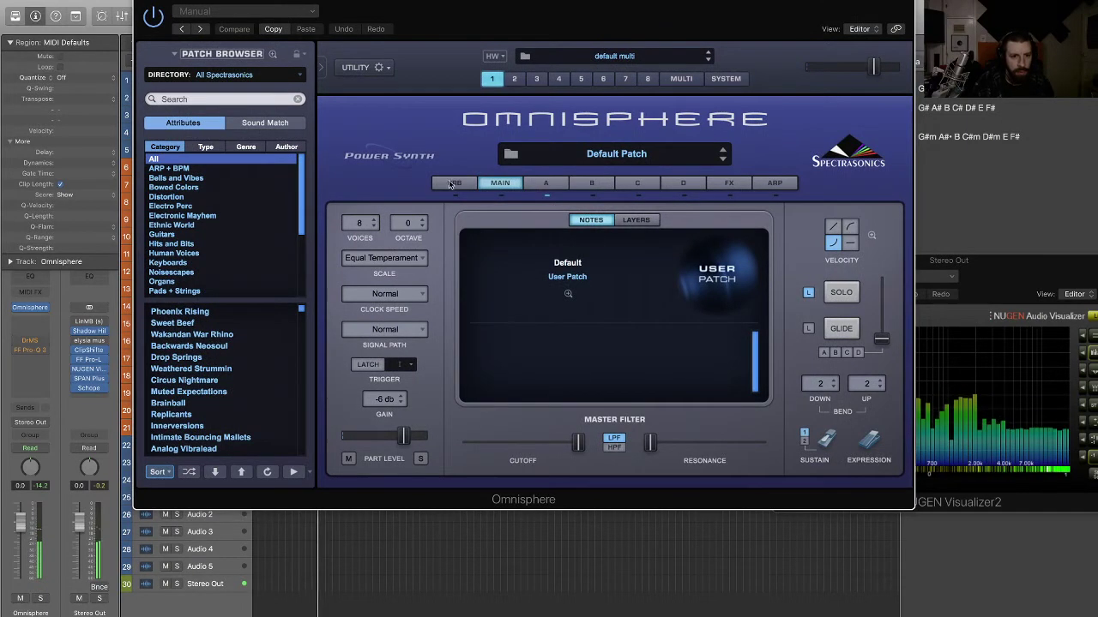
{"action": "left_click", "coordinate": [272, 56]}
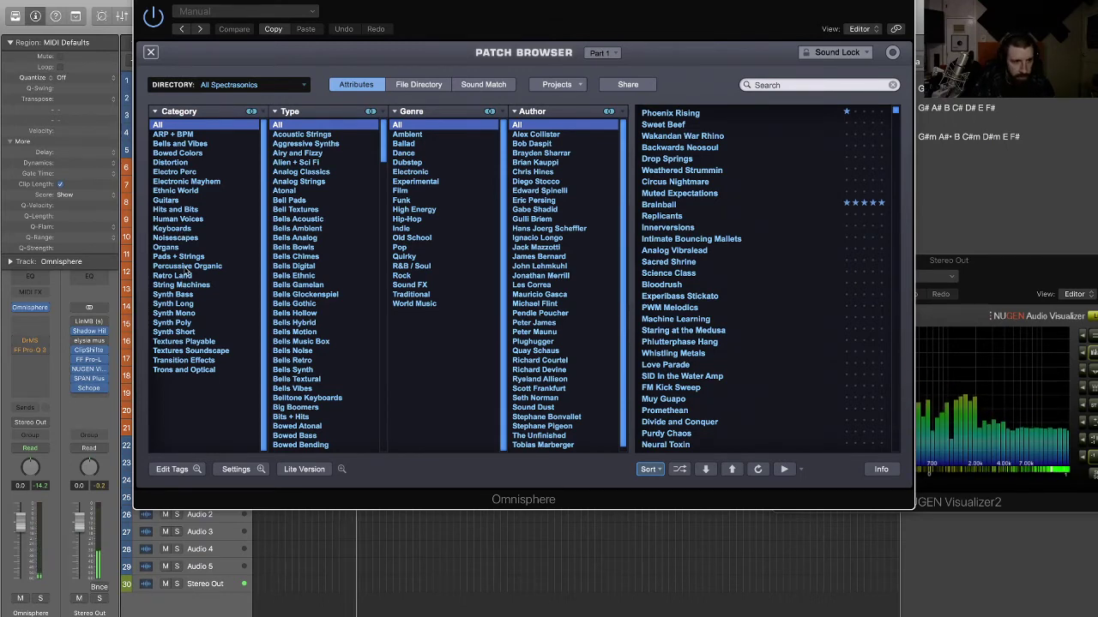
- Filter the patches to the Synth Short category and audition Constellations Pluck and Dancing Plucks
{"action": "left_click", "coordinate": [180, 333]}
{"action": "left_click", "coordinate": [671, 251]}
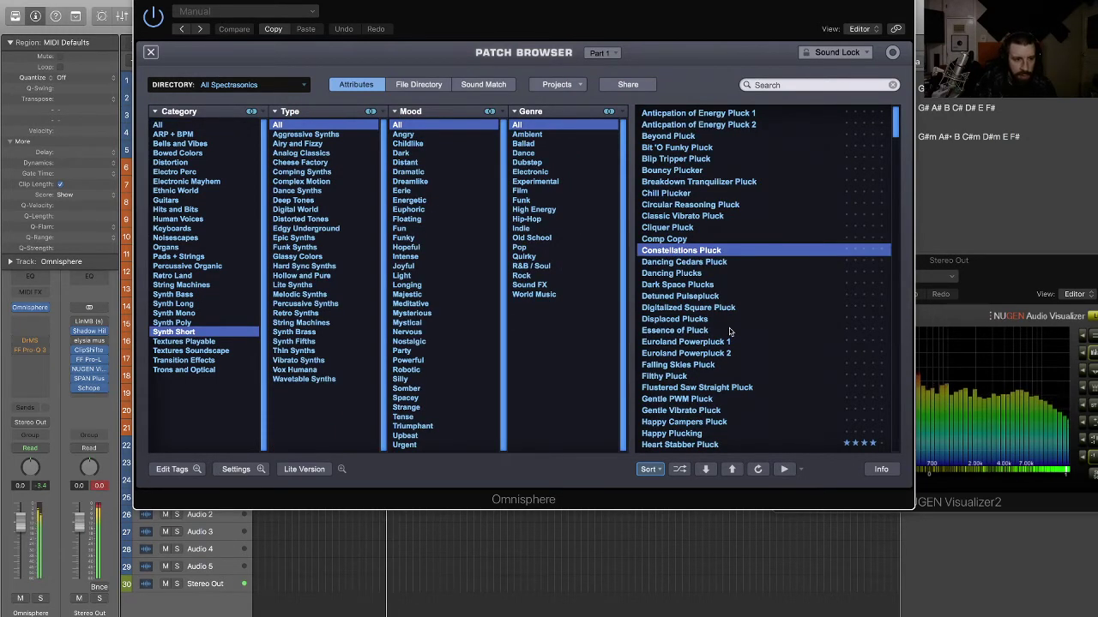
{"action": "left_click", "coordinate": [692, 273]}
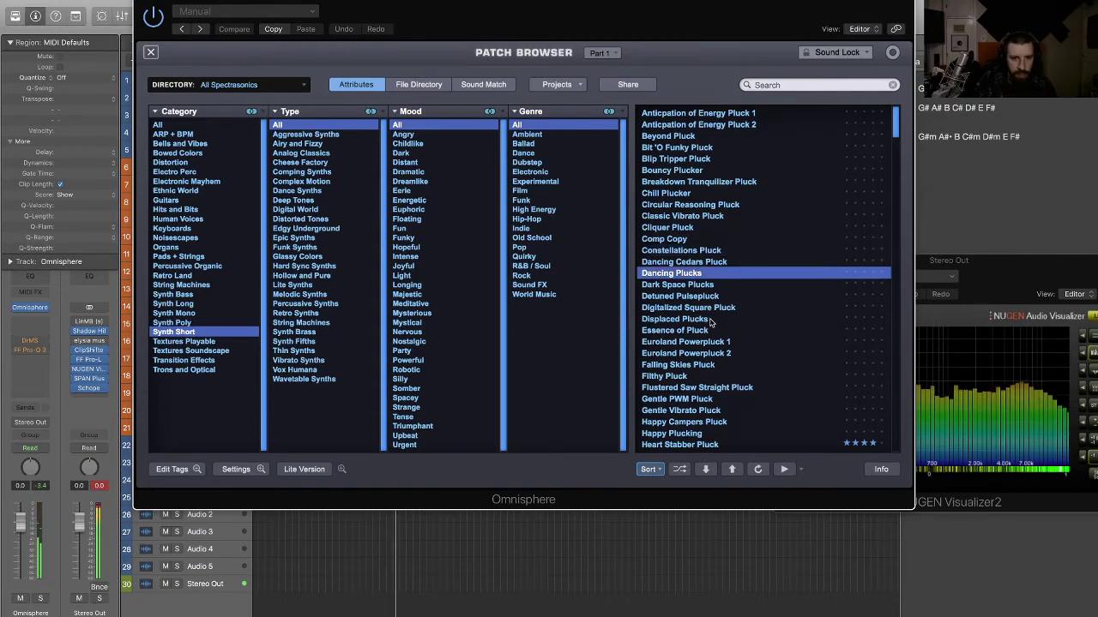
- Search the Synth Short patches for "saw" and audition Flustered Saw Straight Pluck
{"action": "left_click", "coordinate": [791, 85]}
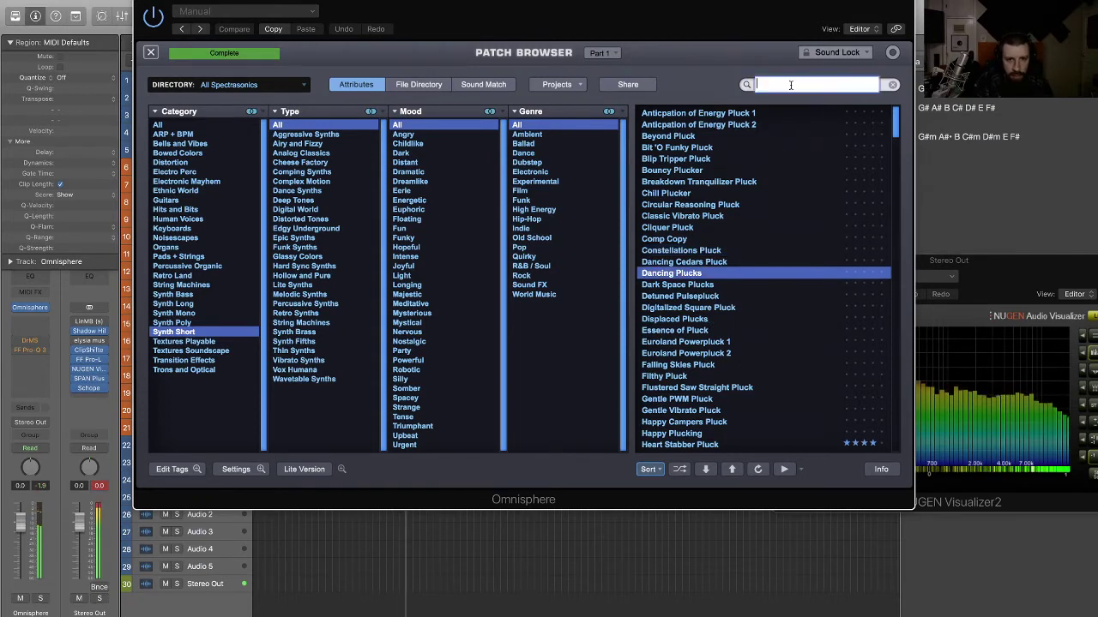
{"action": "type", "text": "saw"}
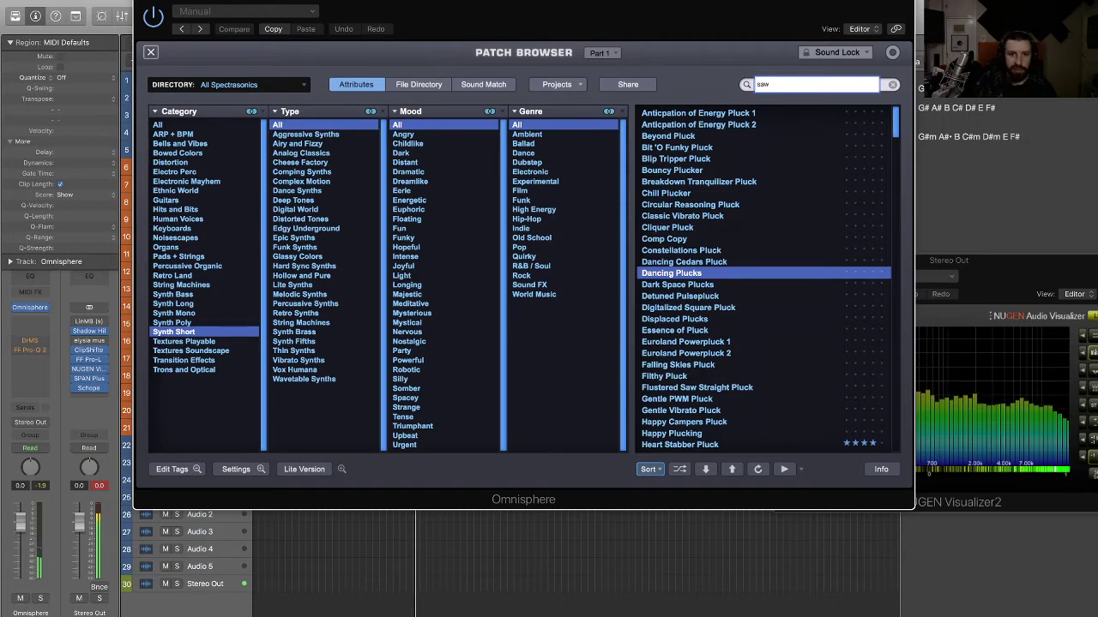
{"action": "key", "text": "Return"}
{"action": "left_click", "coordinate": [723, 115]}
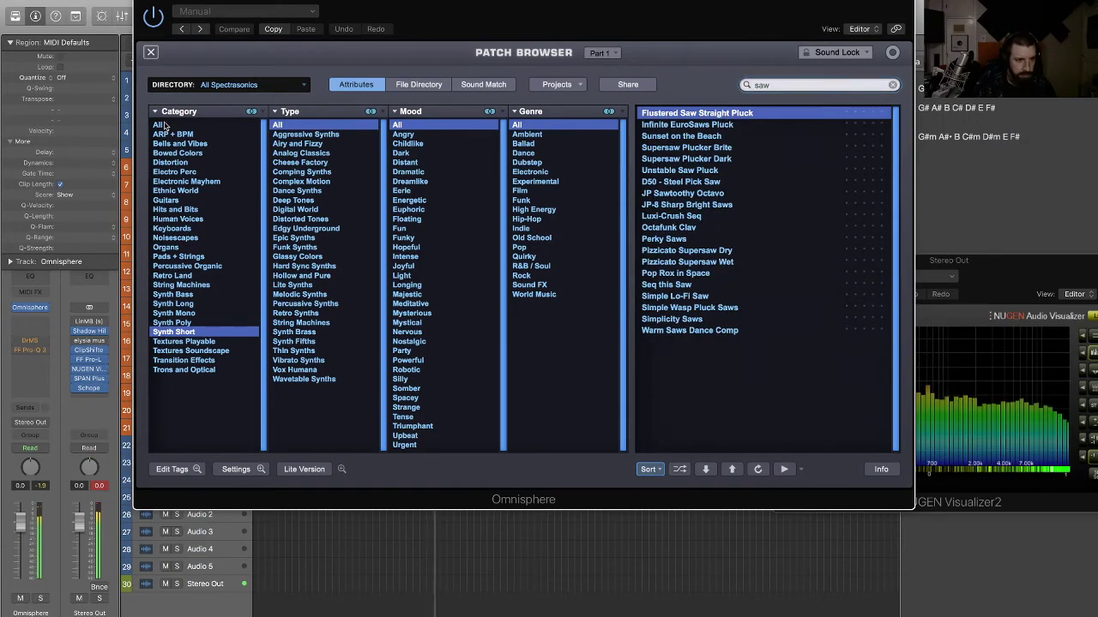
- Widen the saw search to all categories and compare Flustered Saw Triplets, Forbidden Synth and Infinite EuroSaws, returning to Forbidden Synth
{"action": "left_click", "coordinate": [240, 128]}
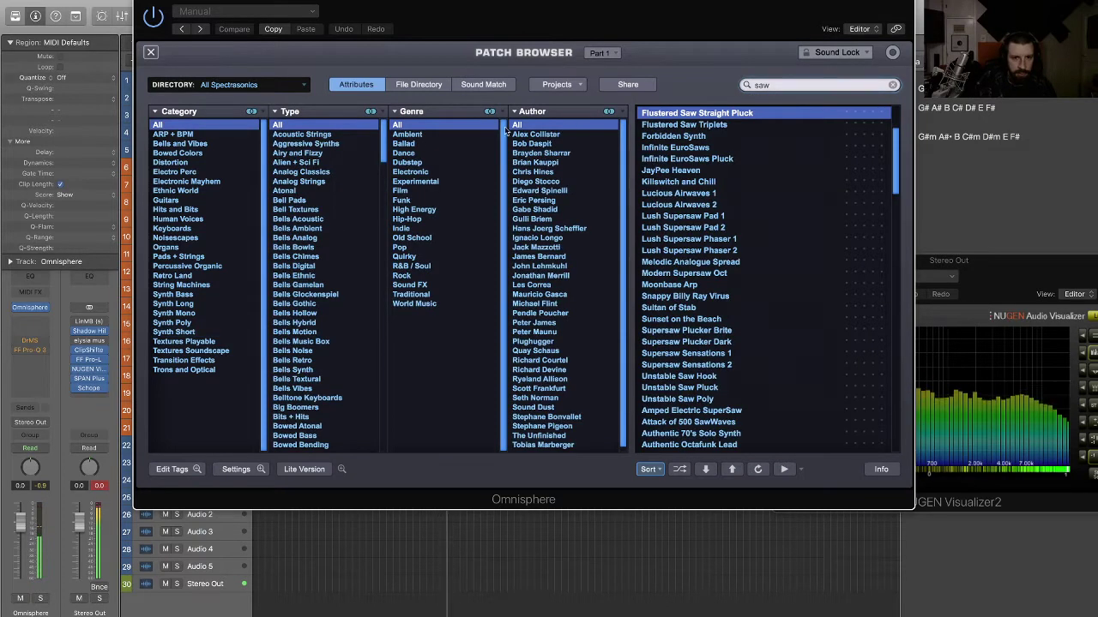
{"action": "left_click", "coordinate": [695, 125]}
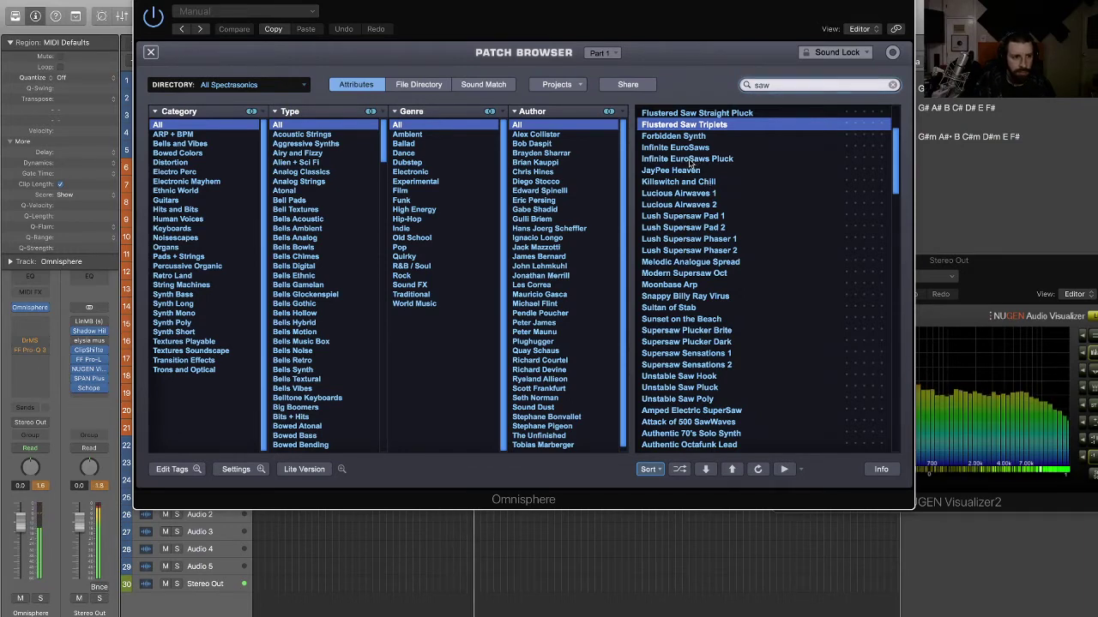
{"action": "left_click", "coordinate": [684, 137]}
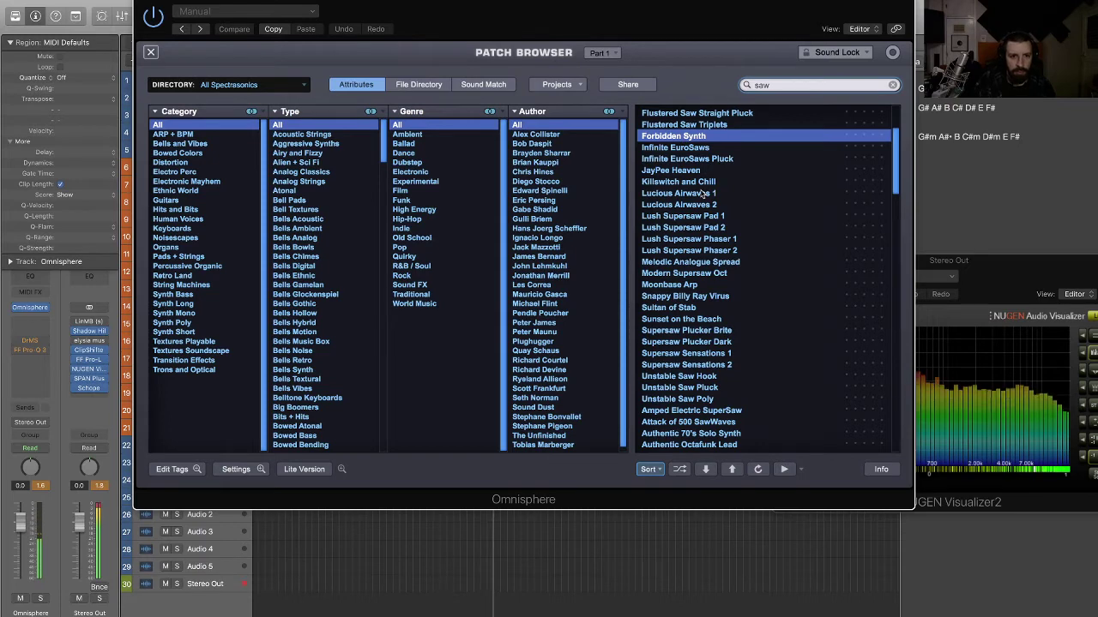
{"action": "key", "text": "Down"}
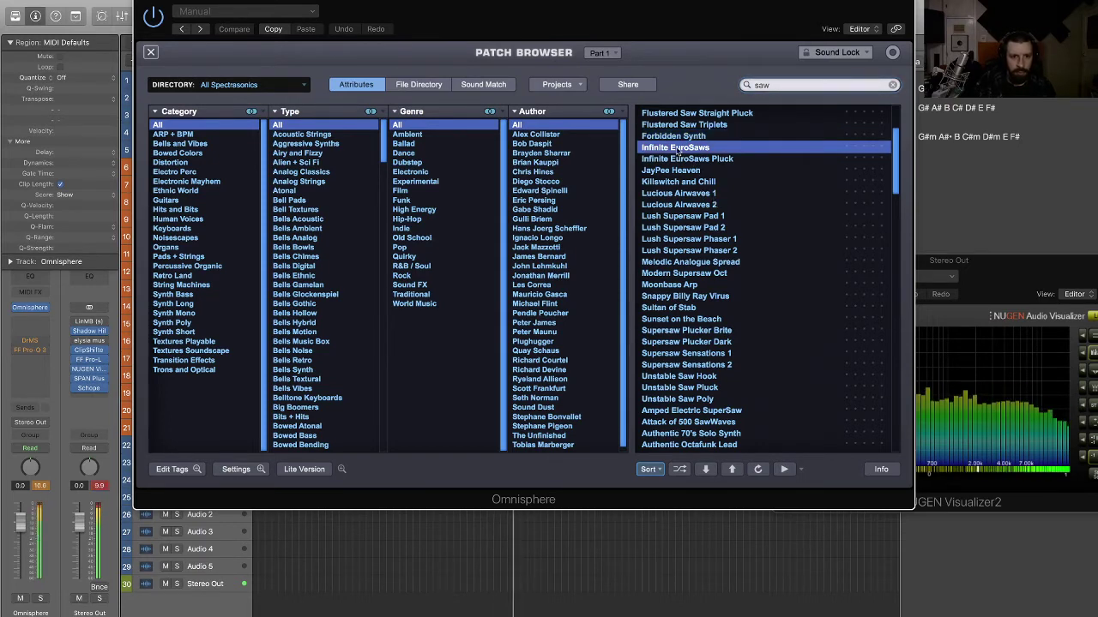
{"action": "key", "text": "Up"}
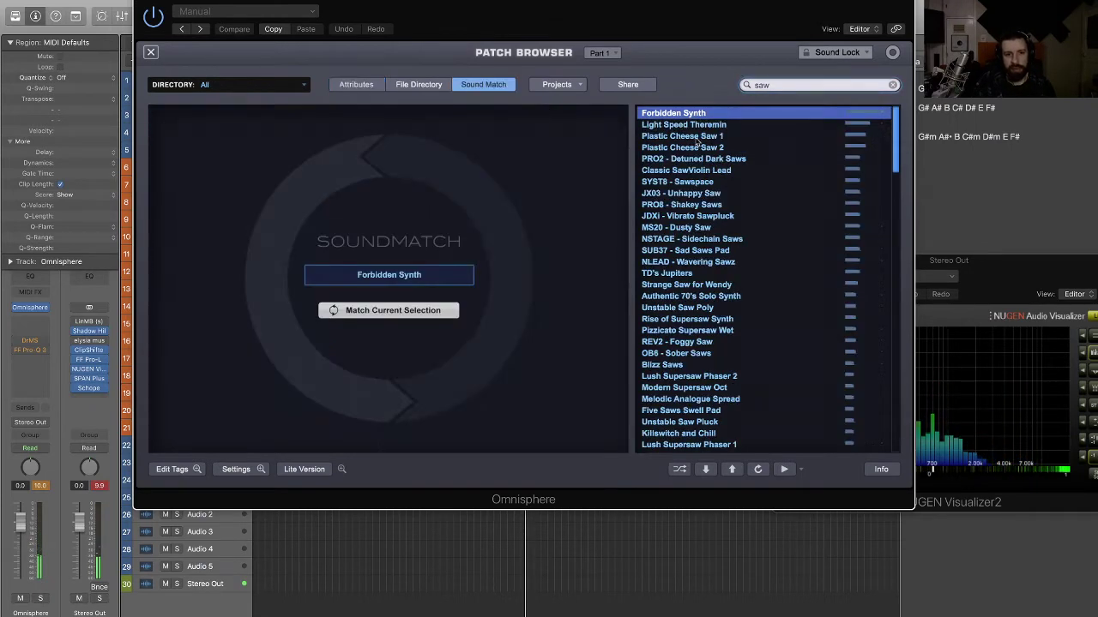
- Audition Light Speed Theremin and Plastic Cheese Saw 1 from Forbidden Synth's sound matches, and load PRO2 - Detuned Dark Saws
{"action": "left_click", "coordinate": [688, 126]}
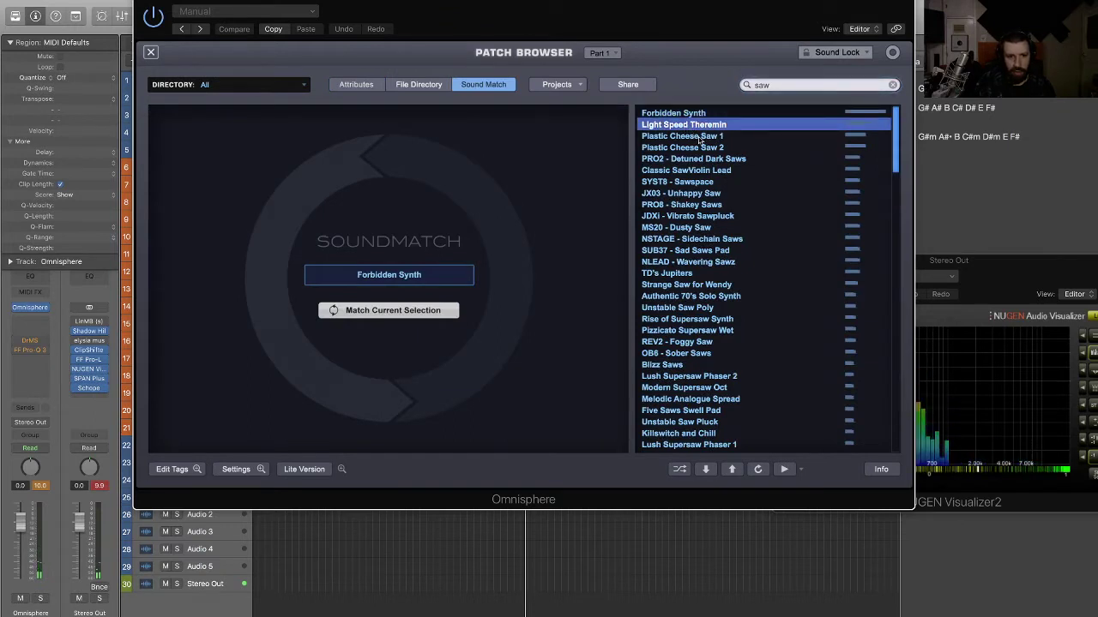
{"action": "left_click", "coordinate": [698, 137]}
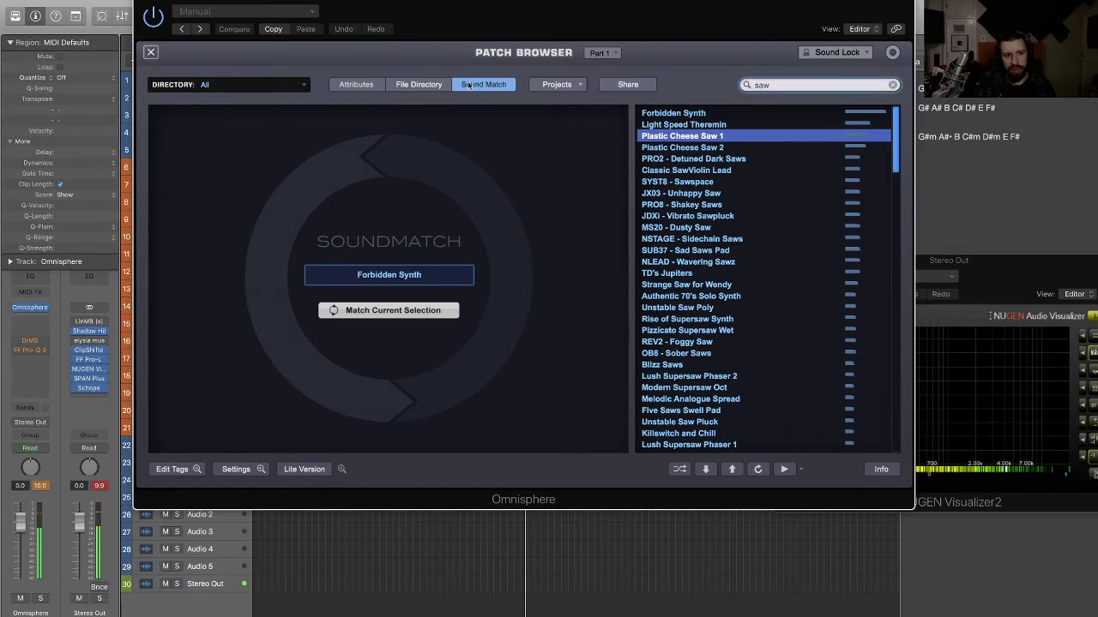
{"action": "left_click", "coordinate": [701, 160]}
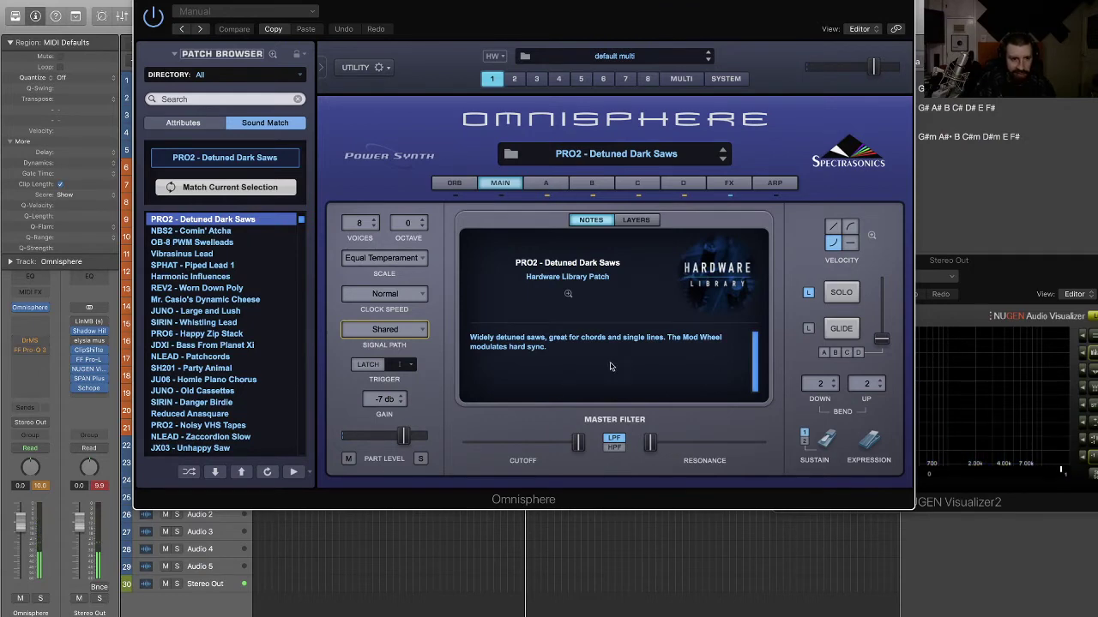
- Lengthen the amp envelope release on layer A and check layer B's settings
{"action": "left_click", "coordinate": [558, 188]}
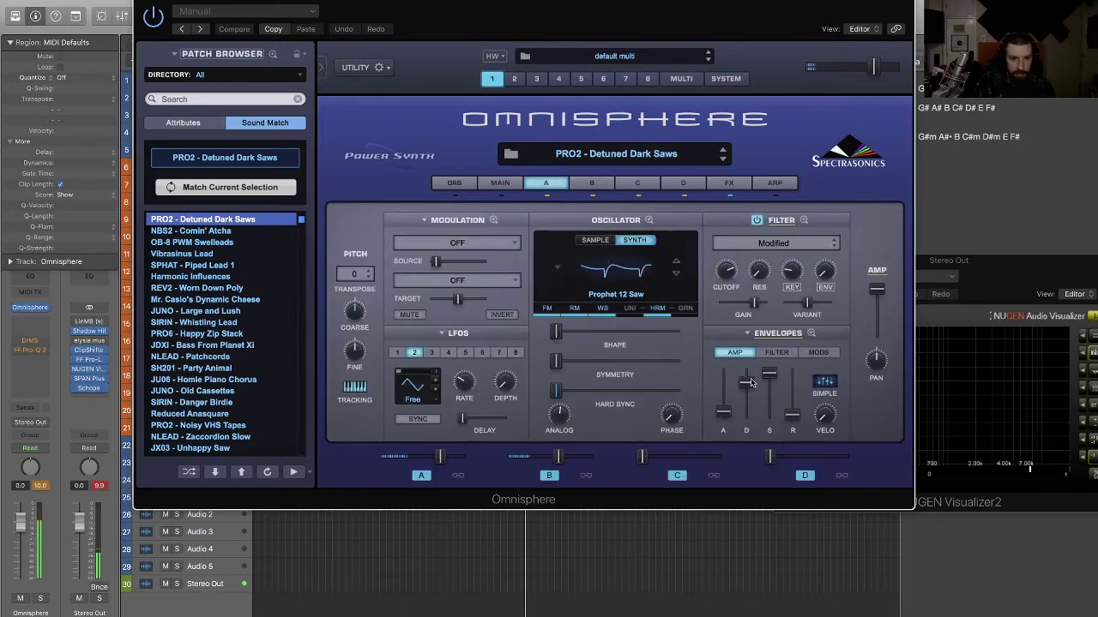
{"action": "left_click_drag", "start_coordinate": [791, 414], "coordinate": [796, 398]}
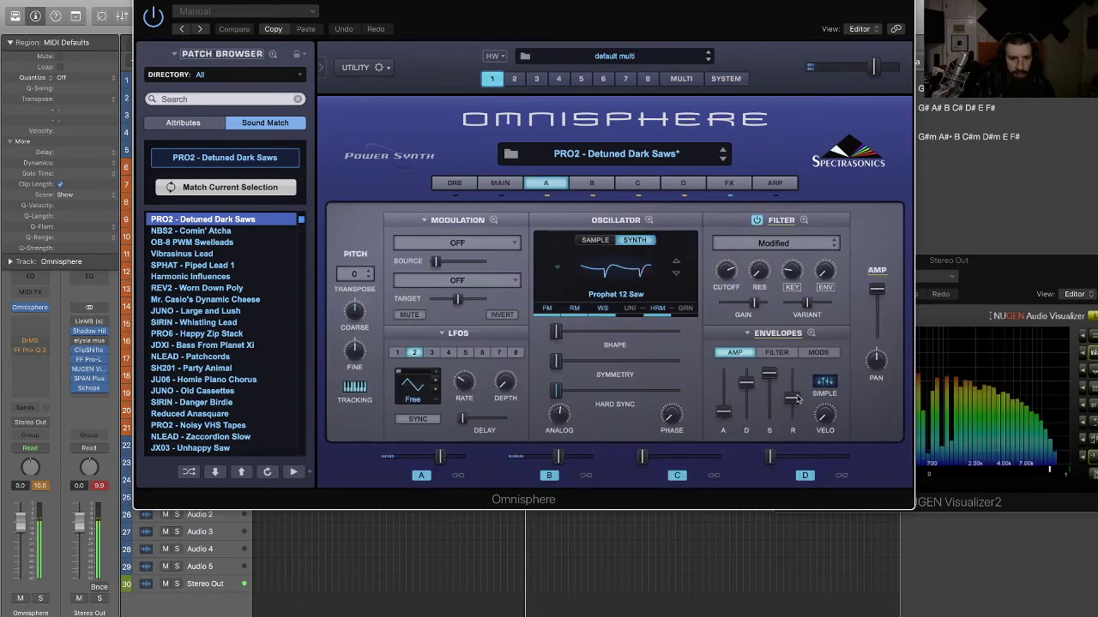
{"action": "left_click", "coordinate": [591, 184]}
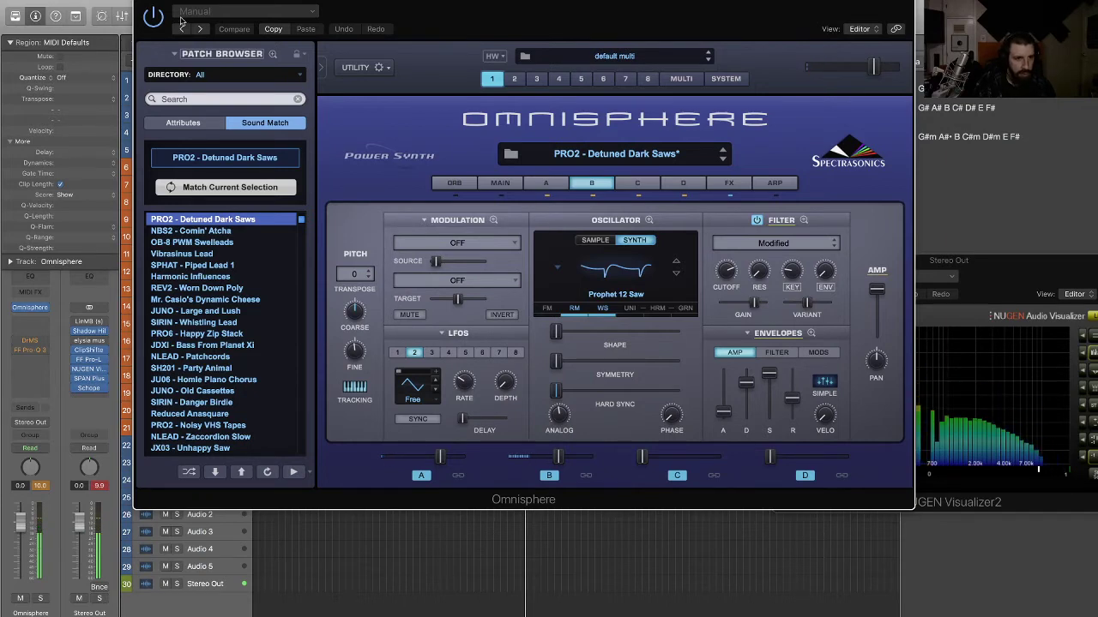
- Close the Omnisphere window and play the arrangement from the beginning
{"action": "key", "text": "super+w"}
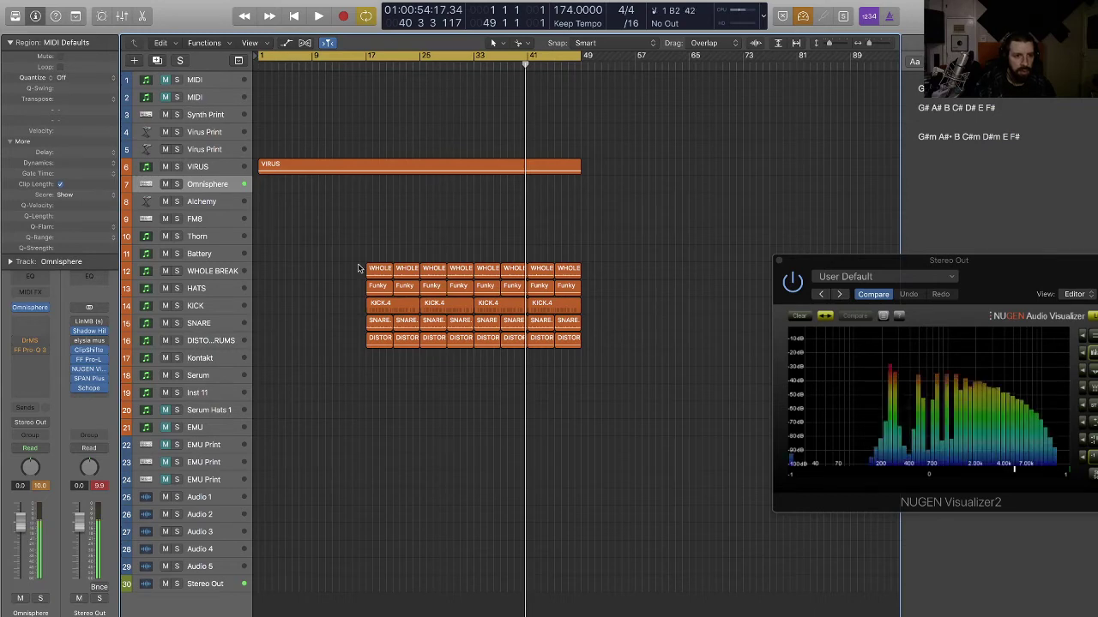
{"action": "key", "text": "Return"}
{"action": "key", "text": "space"}
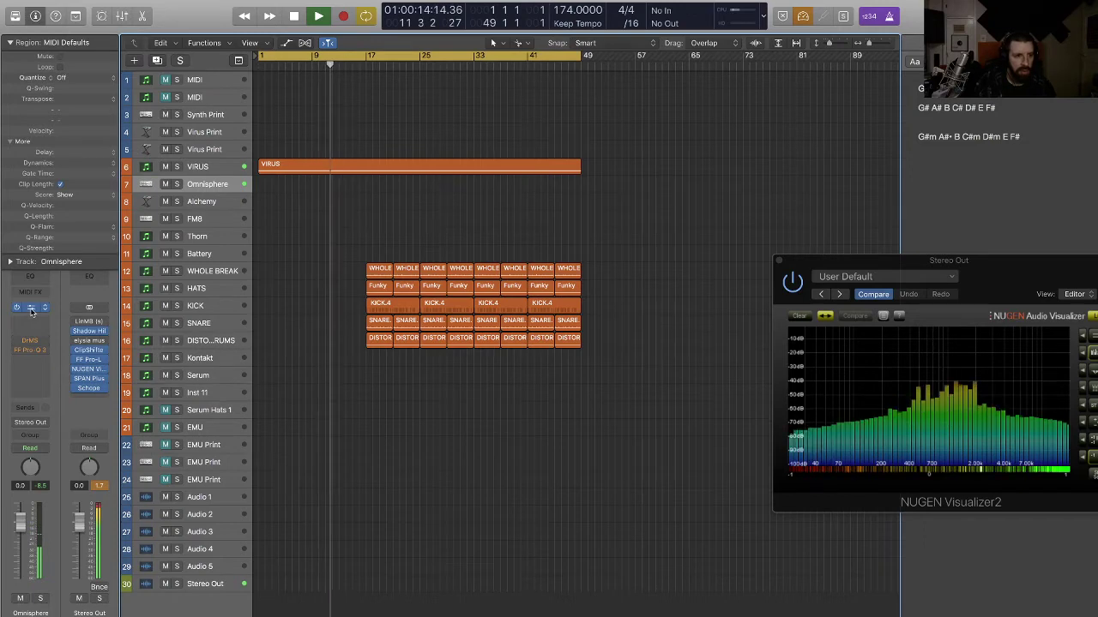
- Reopen Omnisphere, set the amp envelope attack to about 0.598 sec, check layer A and close the instrument window
{"action": "key", "text": "v"}
{"action": "left_click_drag", "start_coordinate": [730, 410], "coordinate": [730, 403]}
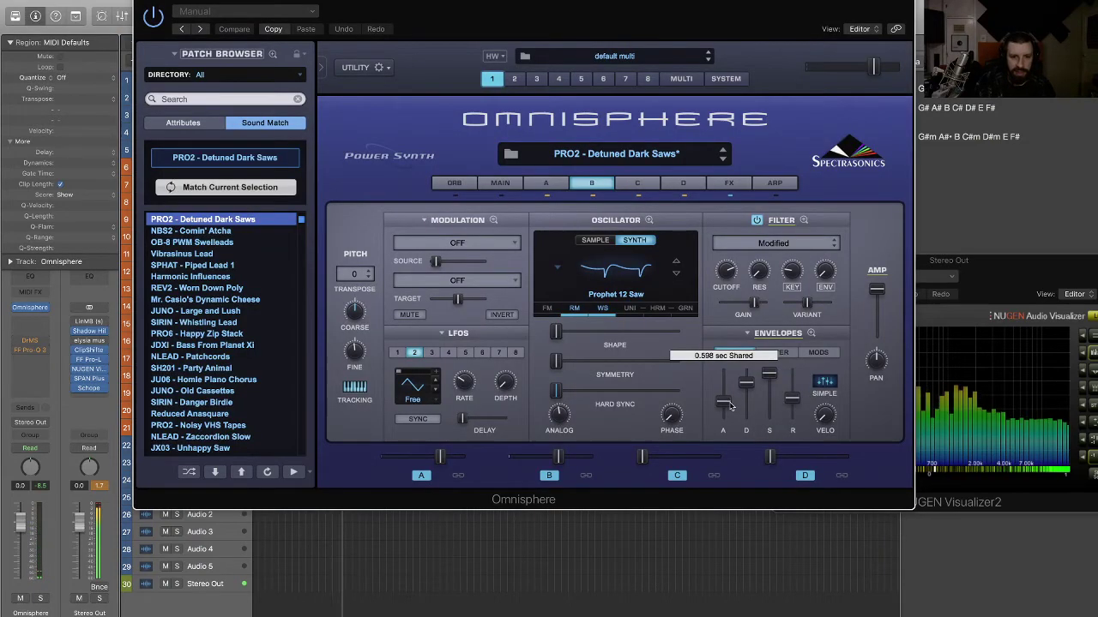
{"action": "left_click", "coordinate": [561, 185]}
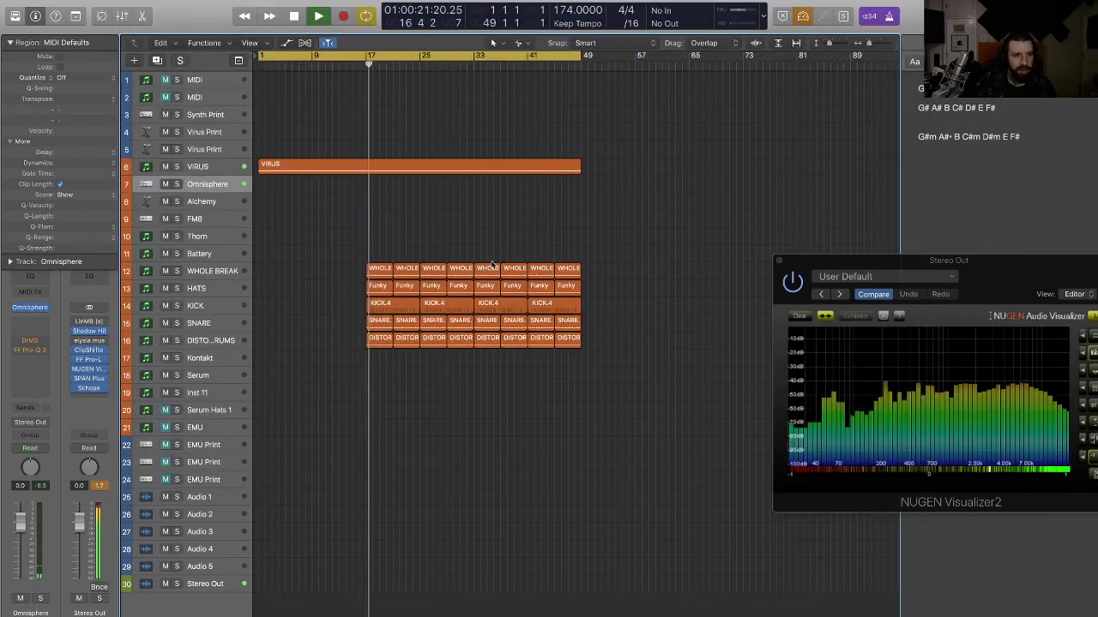
{"action": "left_click", "coordinate": [137, 5]}
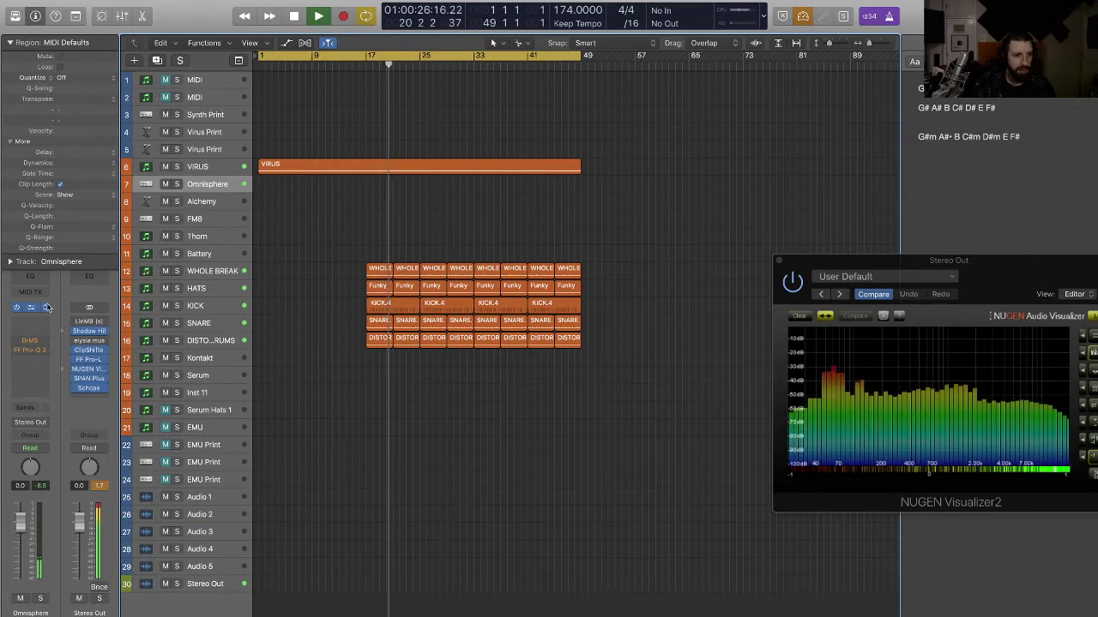
- Raise Omnisphere's master output level slightly and turn the common effects rack's aux send up to about half
{"action": "key", "text": "v"}
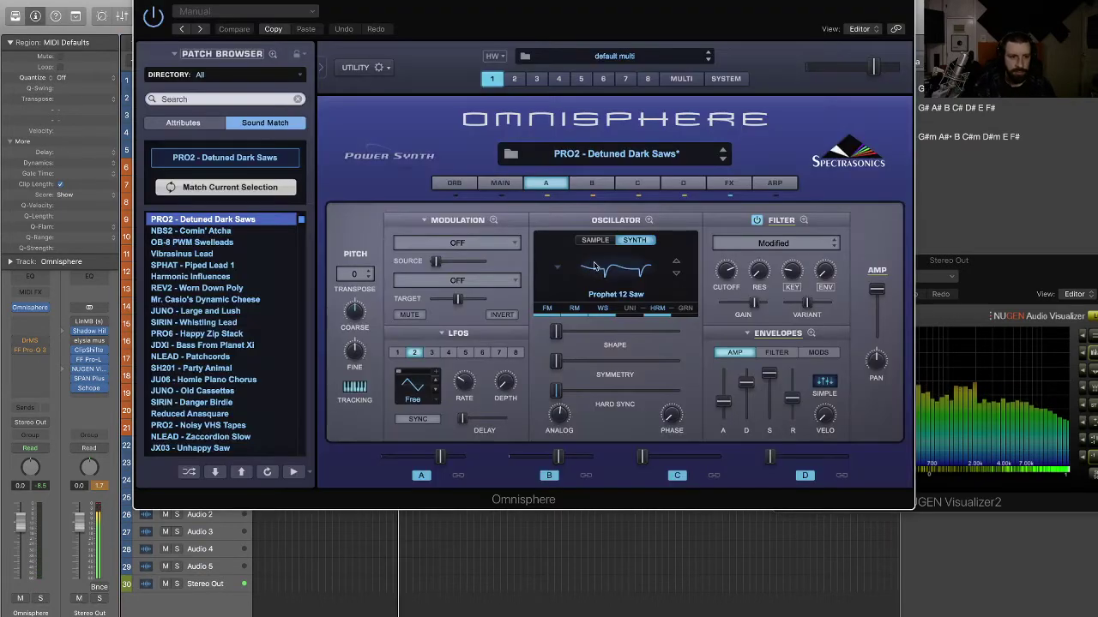
{"action": "left_click", "coordinate": [514, 180]}
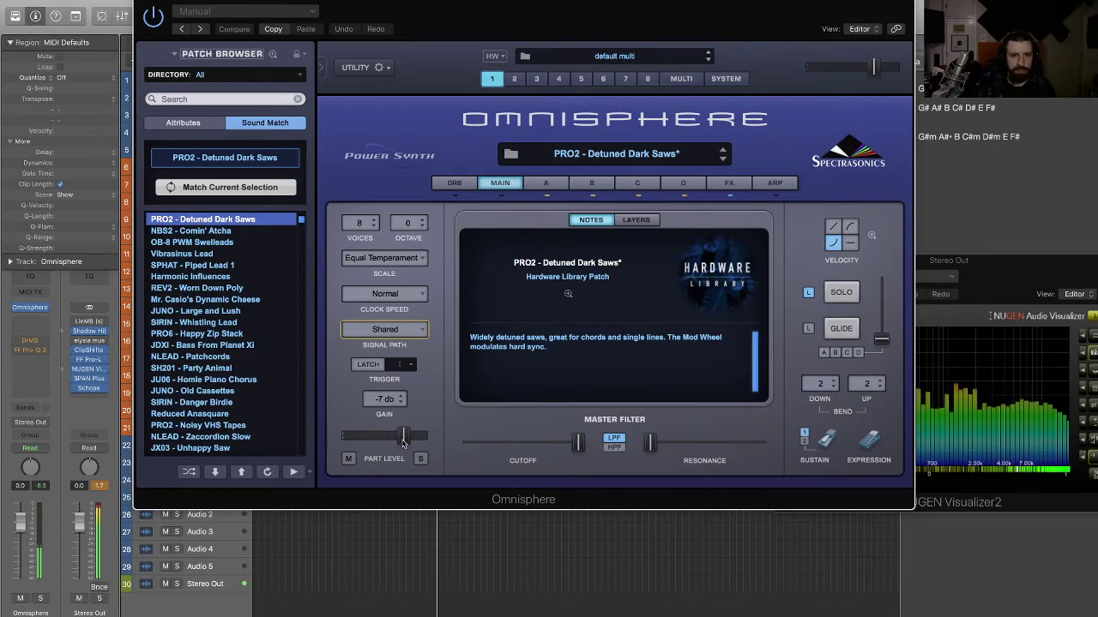
{"action": "left_click_drag", "start_coordinate": [874, 67], "coordinate": [880, 67]}
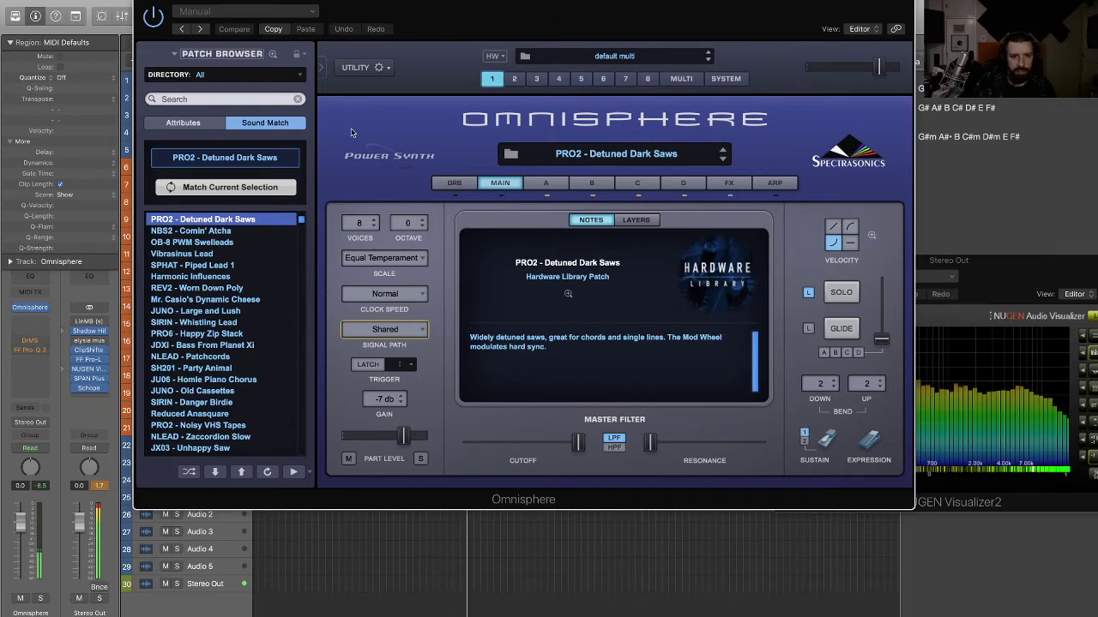
{"action": "left_click", "coordinate": [729, 184]}
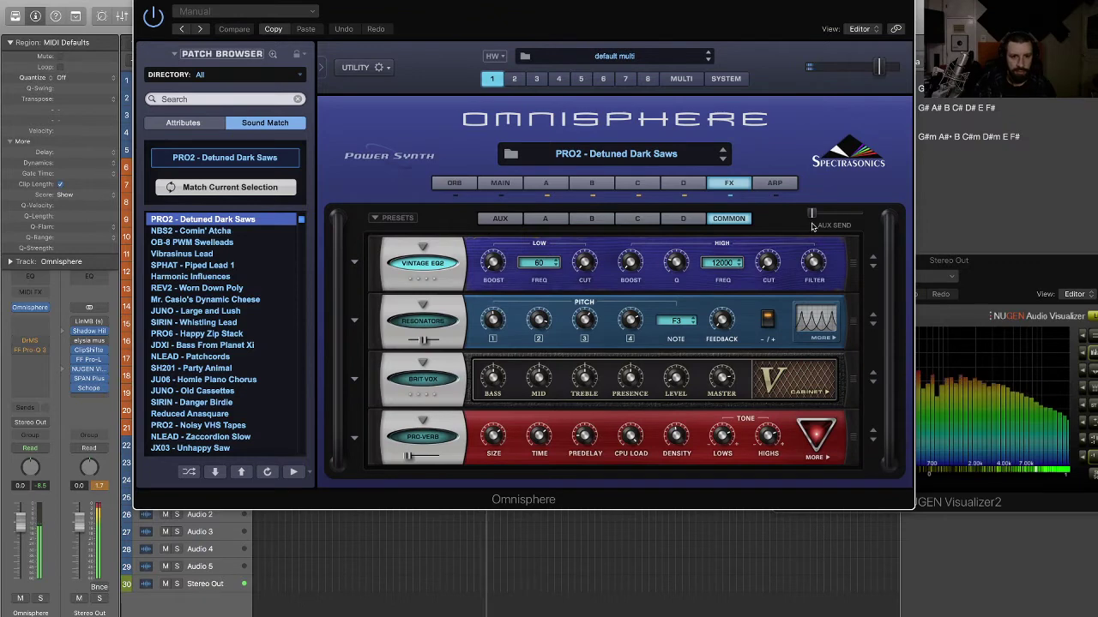
{"action": "left_click_drag", "start_coordinate": [811, 214], "coordinate": [835, 220]}
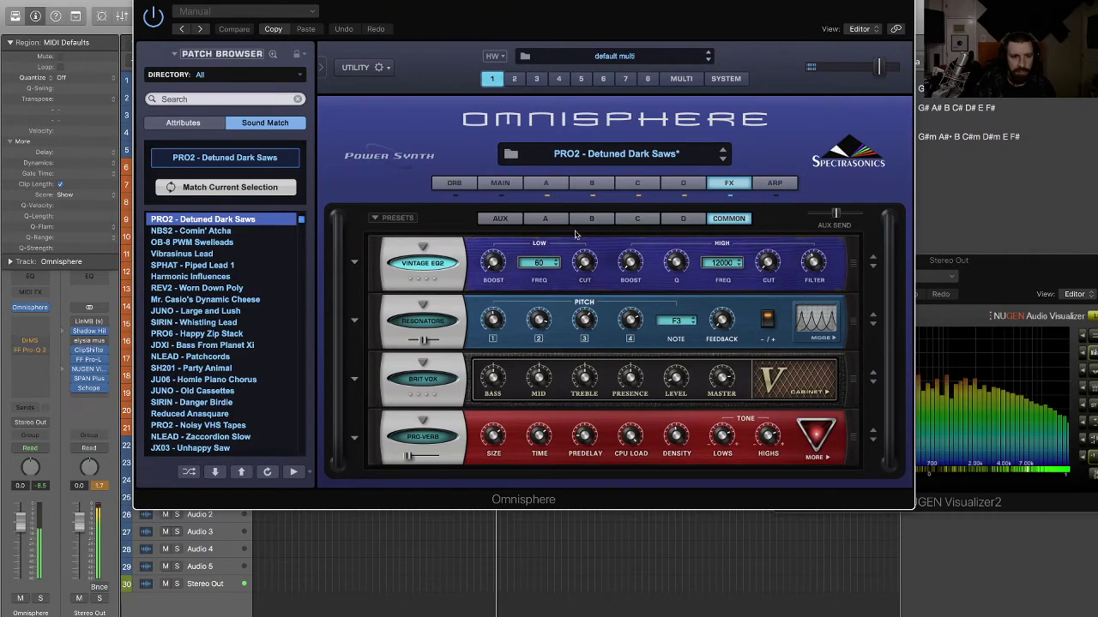
- In the aux effects rack, raise the mix of the three Chorus Echo units and the Retroplex, and turn up the aux return
{"action": "left_click", "coordinate": [500, 219]}
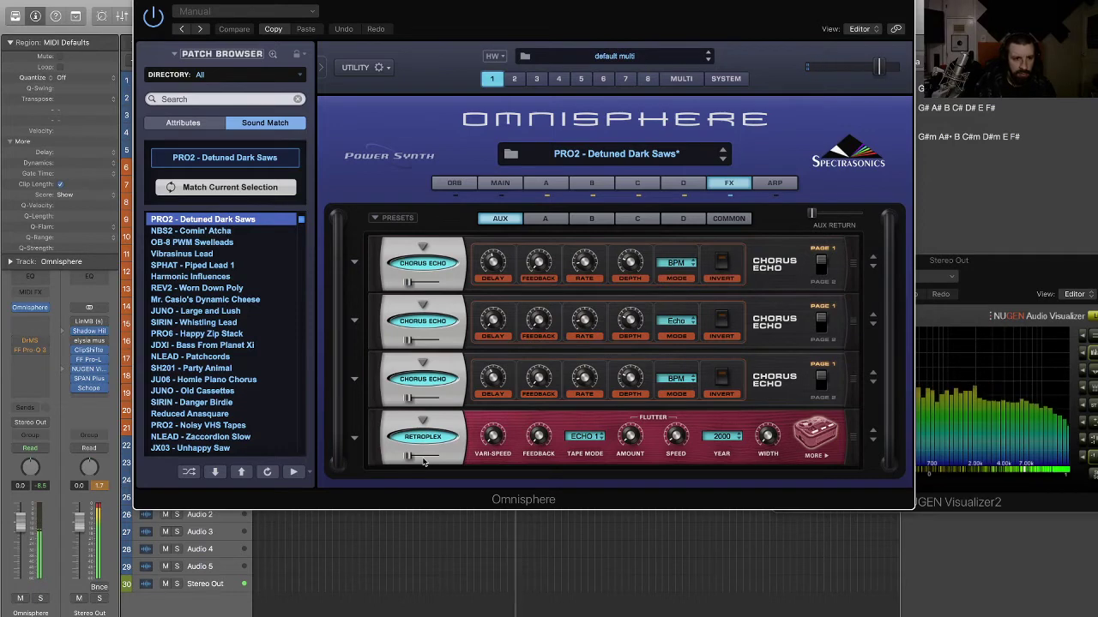
{"action": "left_click_drag", "start_coordinate": [412, 400], "coordinate": [427, 400]}
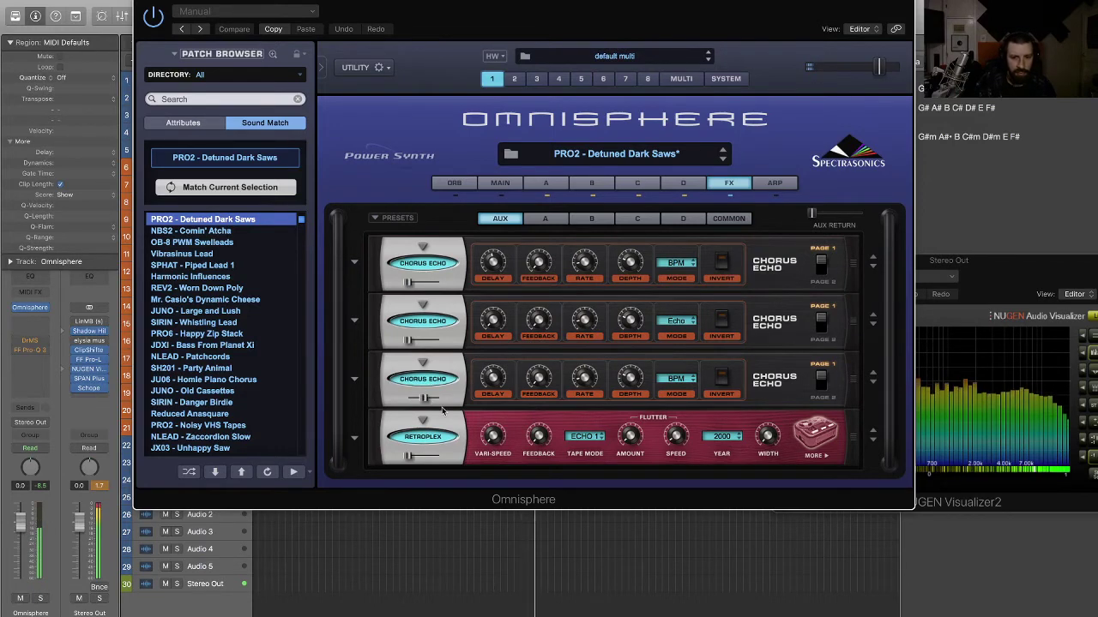
{"action": "left_click_drag", "start_coordinate": [412, 348], "coordinate": [428, 348]}
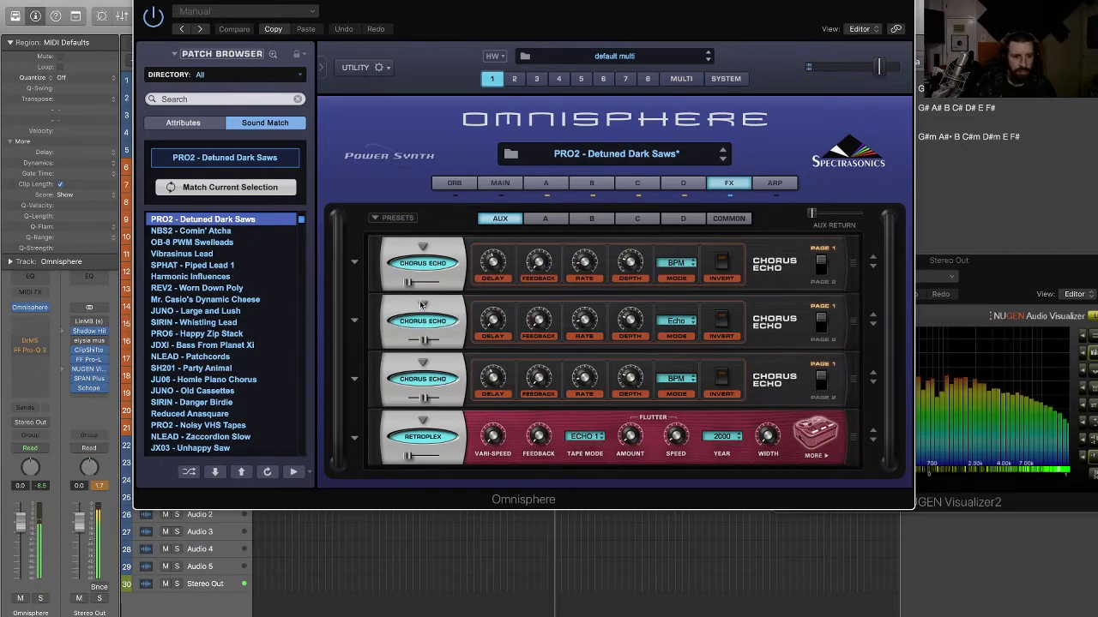
{"action": "left_click_drag", "start_coordinate": [411, 289], "coordinate": [427, 286]}
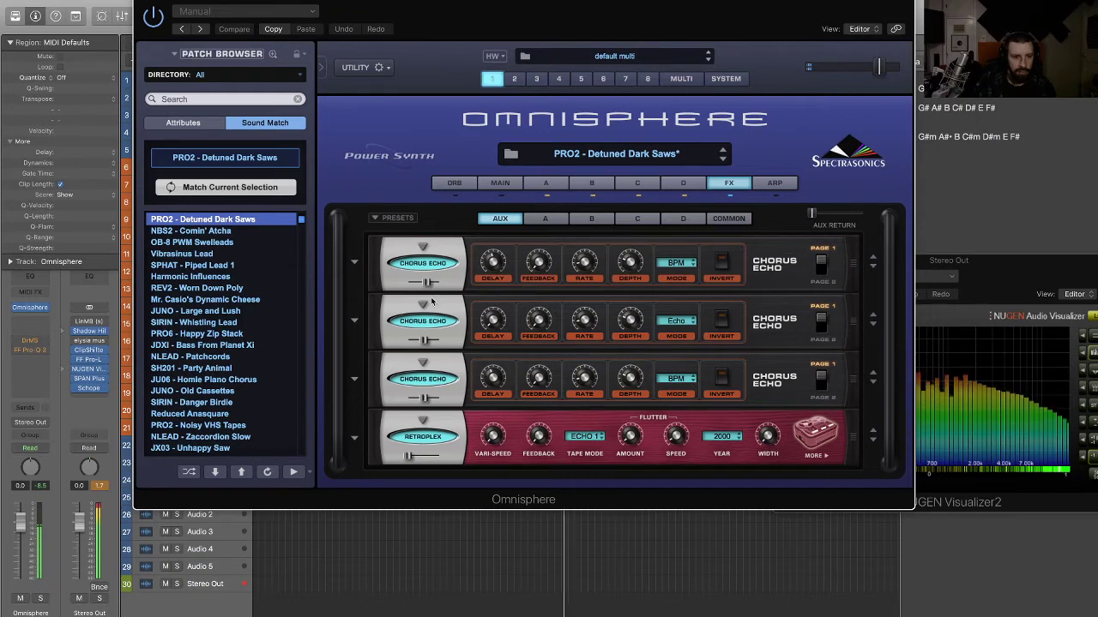
{"action": "left_click_drag", "start_coordinate": [410, 456], "coordinate": [433, 457]}
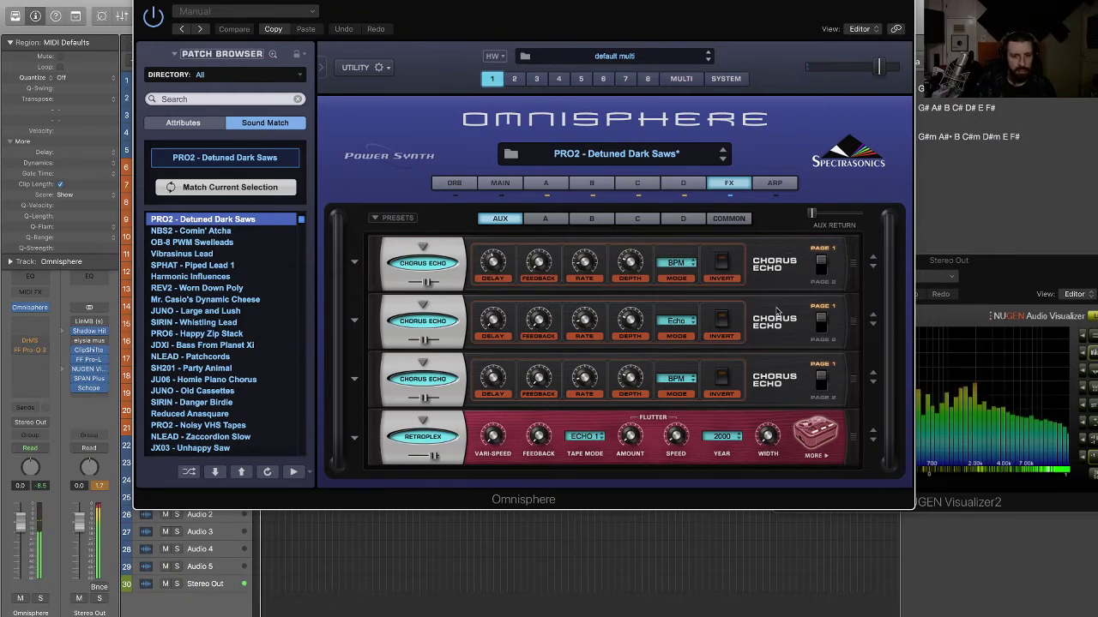
{"action": "left_click_drag", "start_coordinate": [813, 216], "coordinate": [827, 216]}
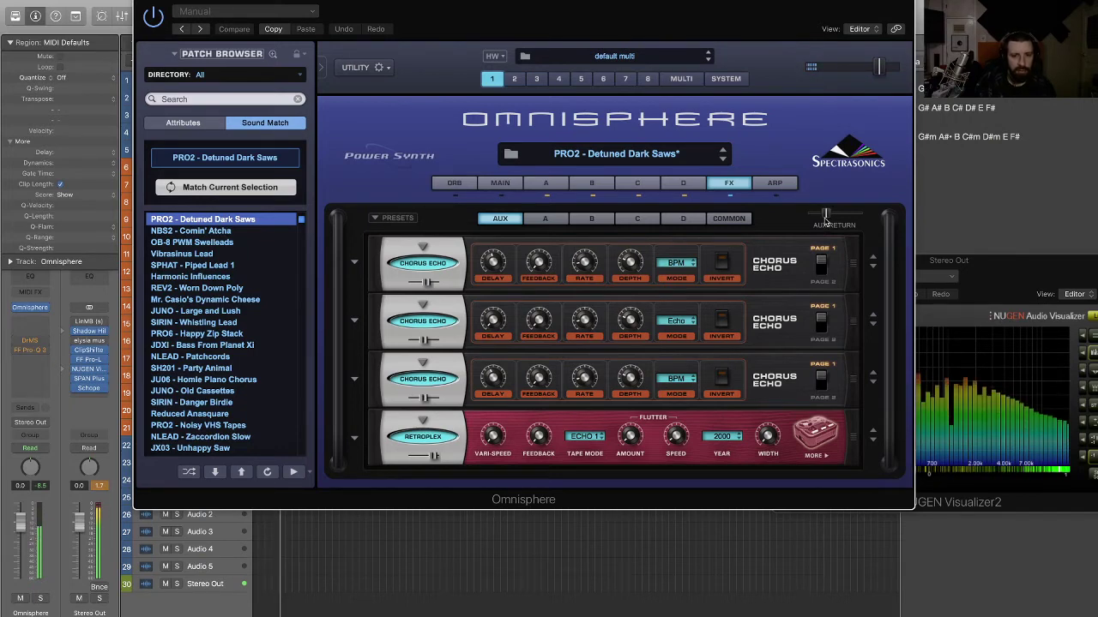
{"action": "left_click_drag", "start_coordinate": [826, 219], "coordinate": [847, 218]}
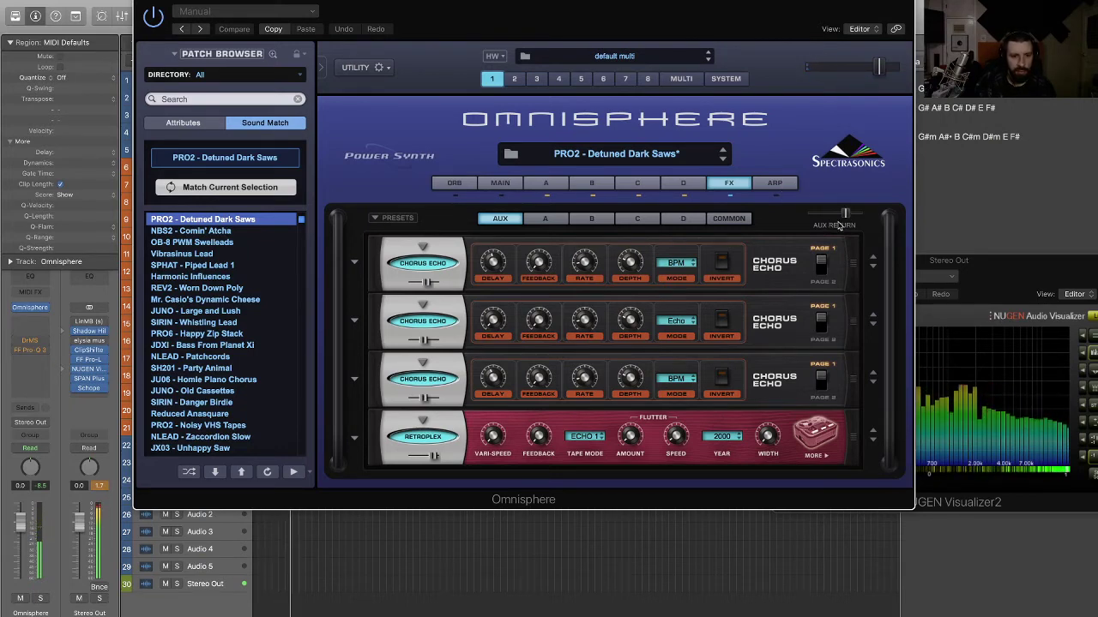
- Reduce the mix of all three Chorus Echo units, setting the second to about 24%, and lower the aux return
{"action": "left_click", "coordinate": [426, 283]}
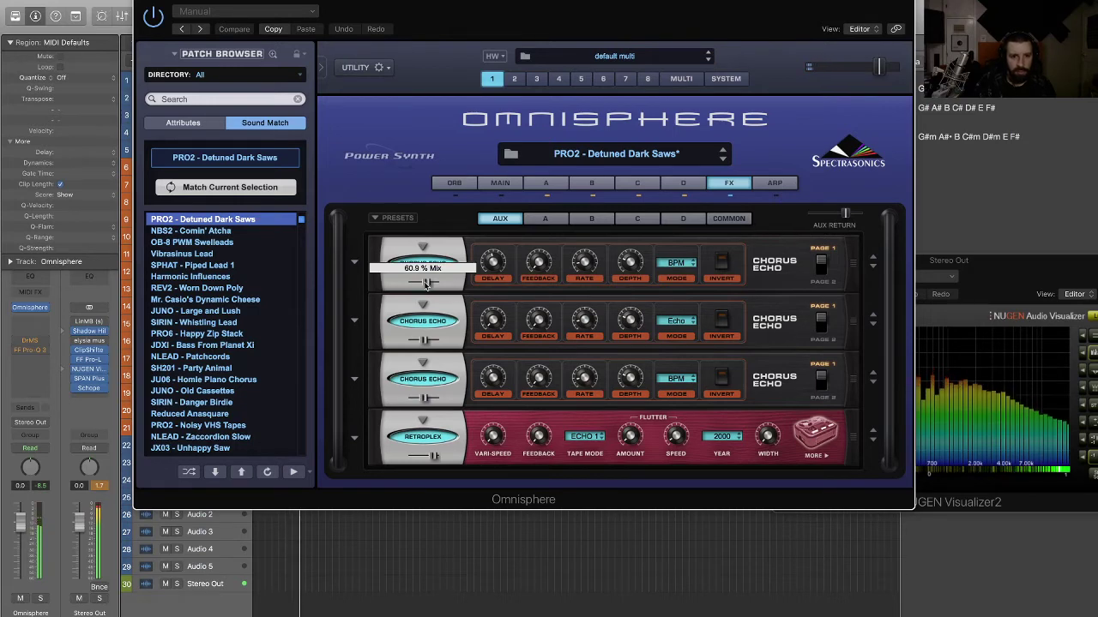
{"action": "left_click_drag", "start_coordinate": [426, 284], "coordinate": [417, 284]}
{"action": "left_click_drag", "start_coordinate": [424, 341], "coordinate": [416, 340]}
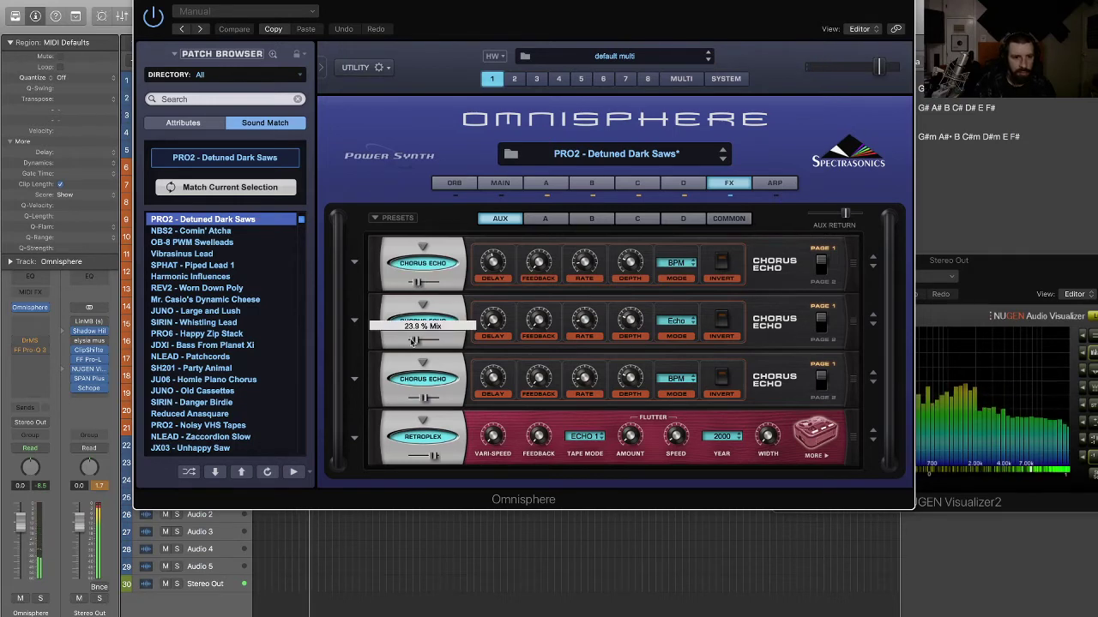
{"action": "left_click_drag", "start_coordinate": [422, 397], "coordinate": [415, 397]}
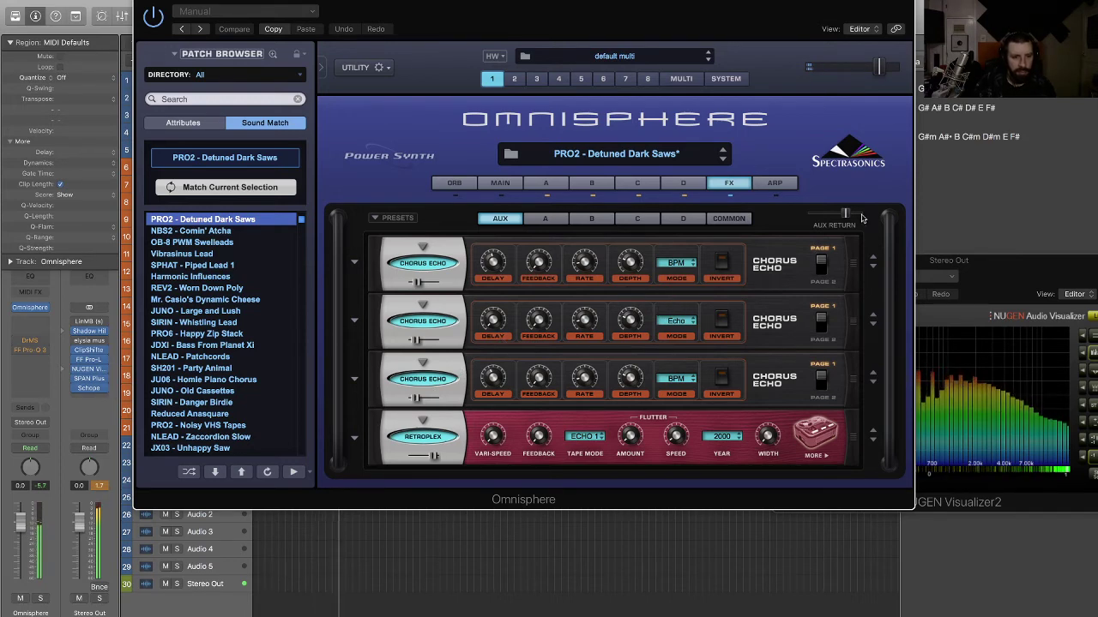
{"action": "left_click_drag", "start_coordinate": [847, 216], "coordinate": [825, 219]}
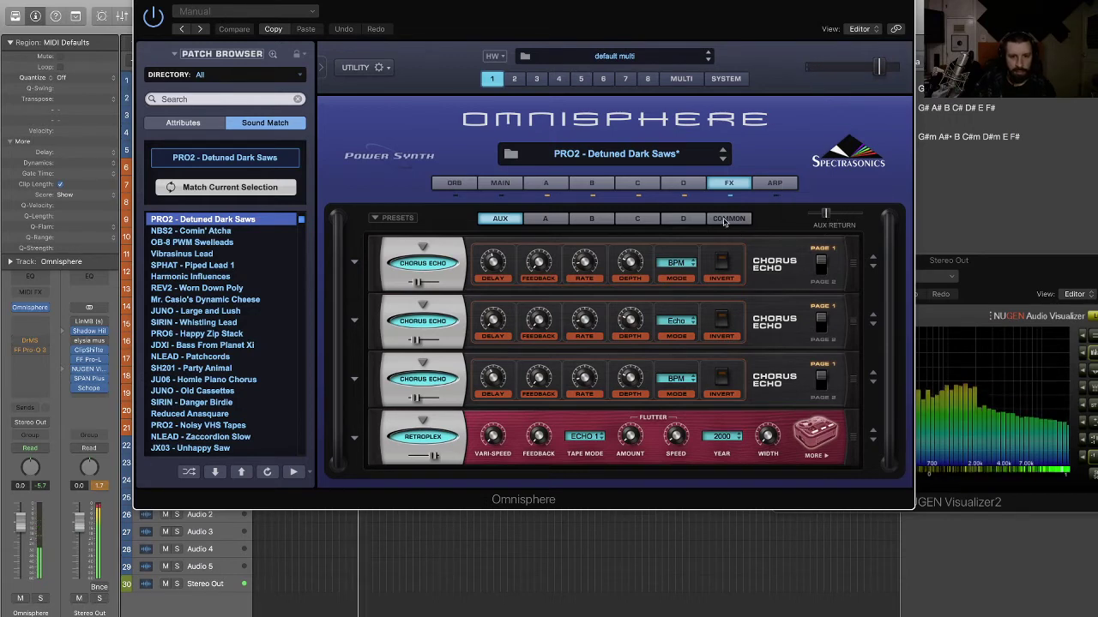
- In Omnisphere's common effects rack, raise the Pro-Verb mix and close the instrument window
{"action": "left_click", "coordinate": [725, 220]}
{"action": "left_click", "coordinate": [413, 443]}
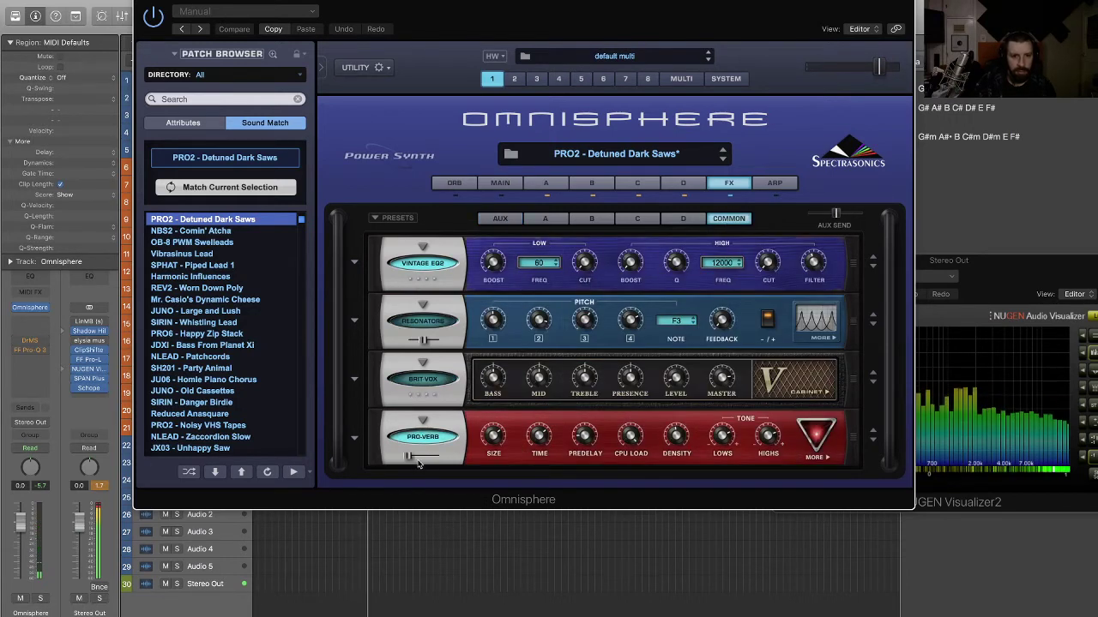
{"action": "left_click_drag", "start_coordinate": [409, 456], "coordinate": [420, 456]}
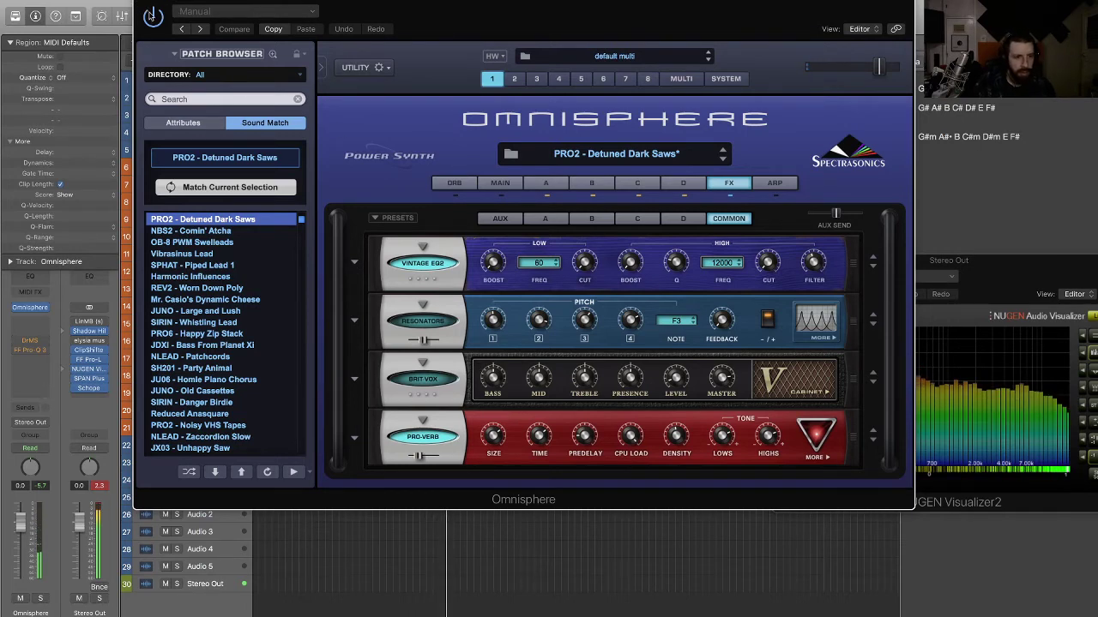
{"action": "key", "text": "super+w"}
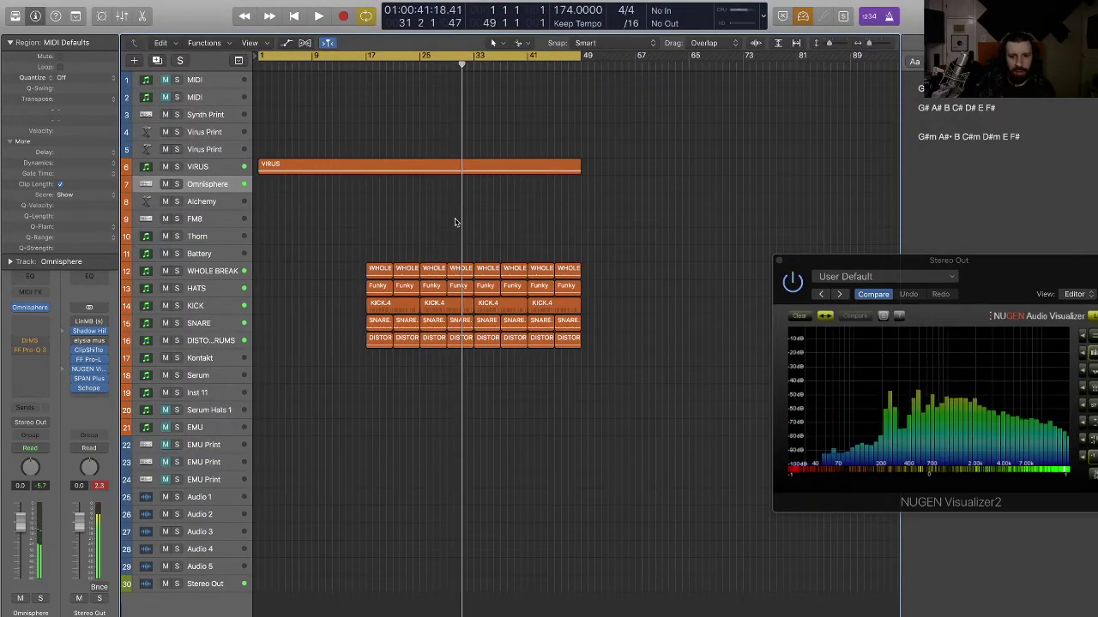
- Record the Omnisphere part over the arrangement and extend its region's start back to bar 1
{"action": "key", "text": "space"}
{"action": "key", "text": "space"}
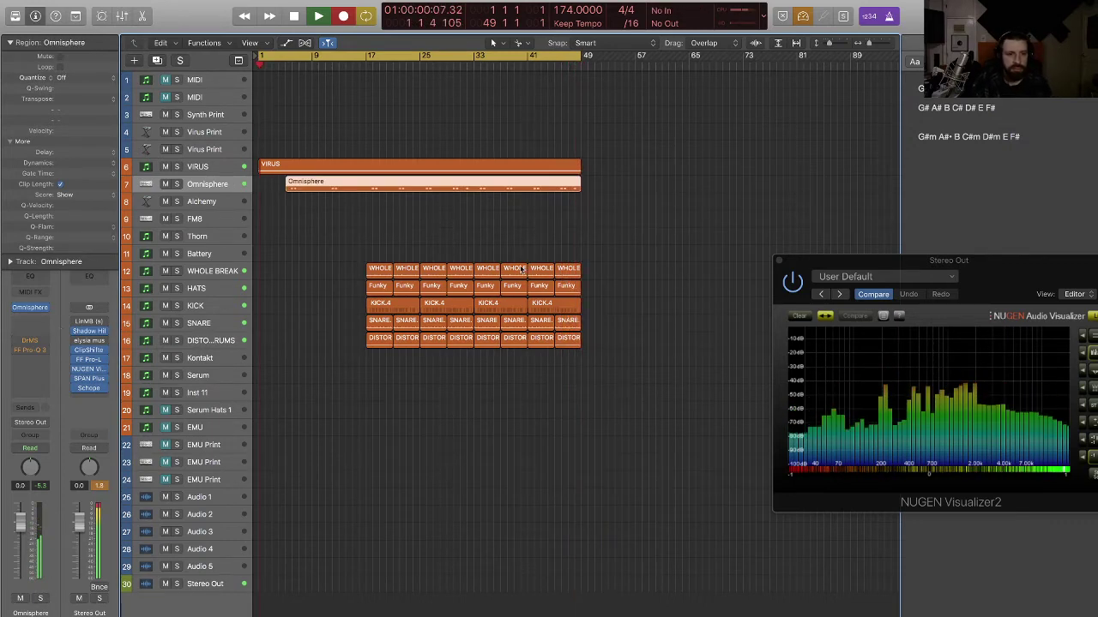
{"action": "key", "text": "space"}
{"action": "left_click_drag", "start_coordinate": [288, 190], "coordinate": [261, 190]}
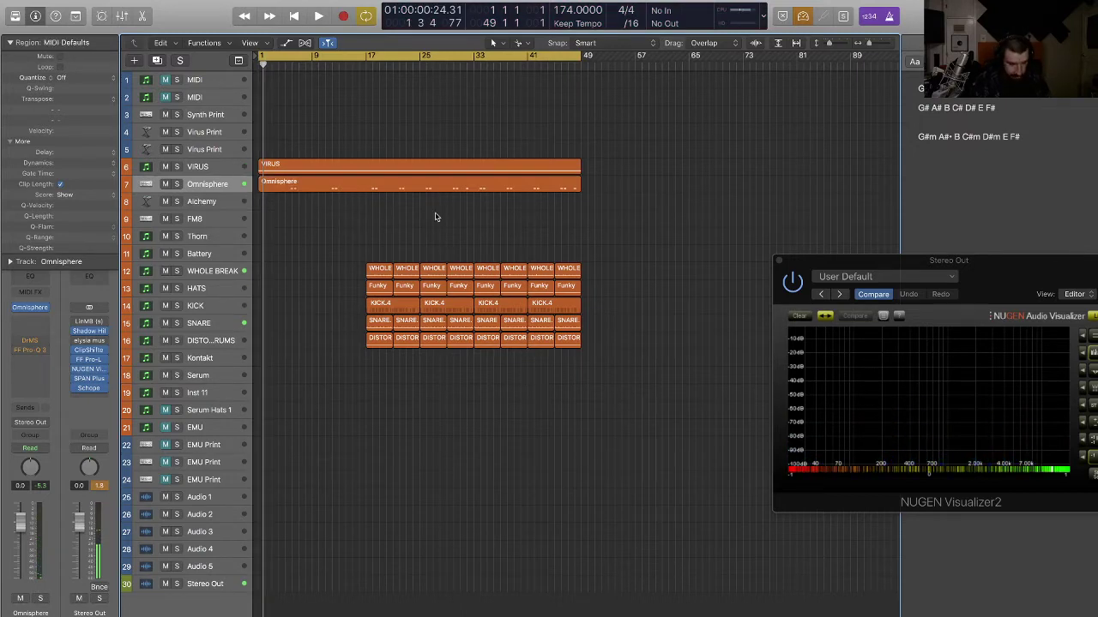
- Save the project in the Splurg 66 folder under SPLRG, taking the name from the existing SPLRG H482 Day 1 folder
{"action": "key", "text": "super+s"}
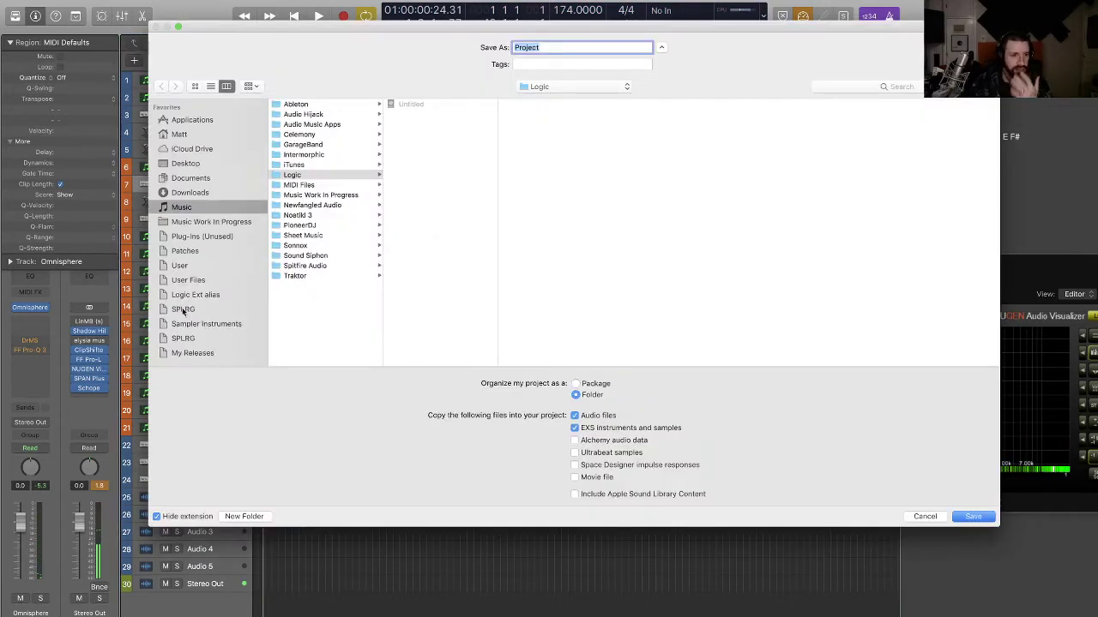
{"action": "left_click", "coordinate": [183, 309]}
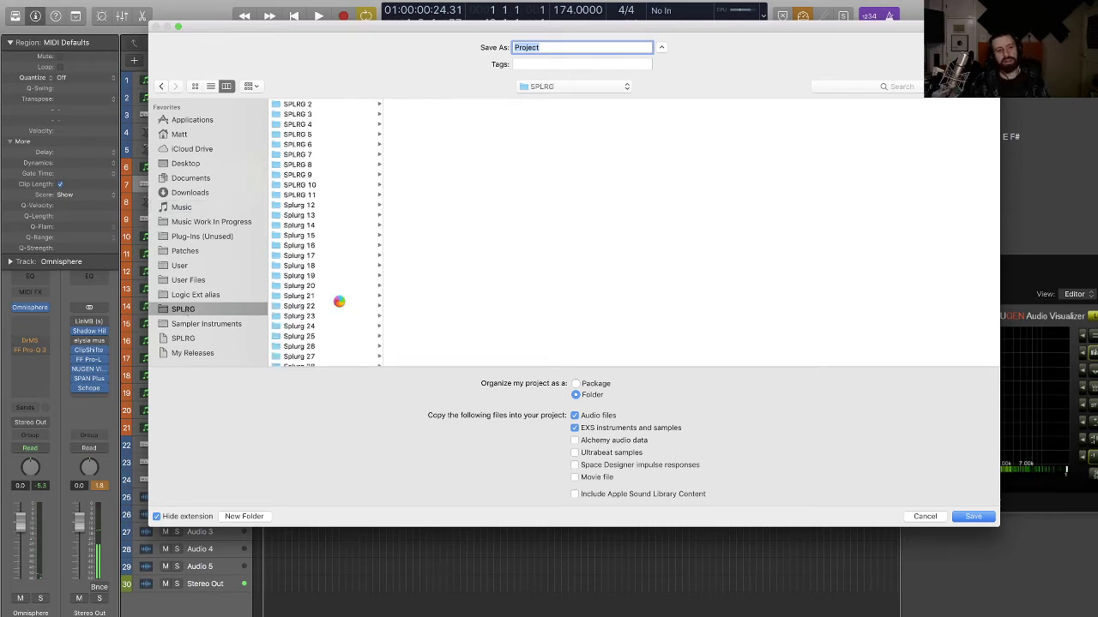
{"action": "scroll", "coordinate": [338, 302], "scroll_direction": "down", "scroll_amount": 10}
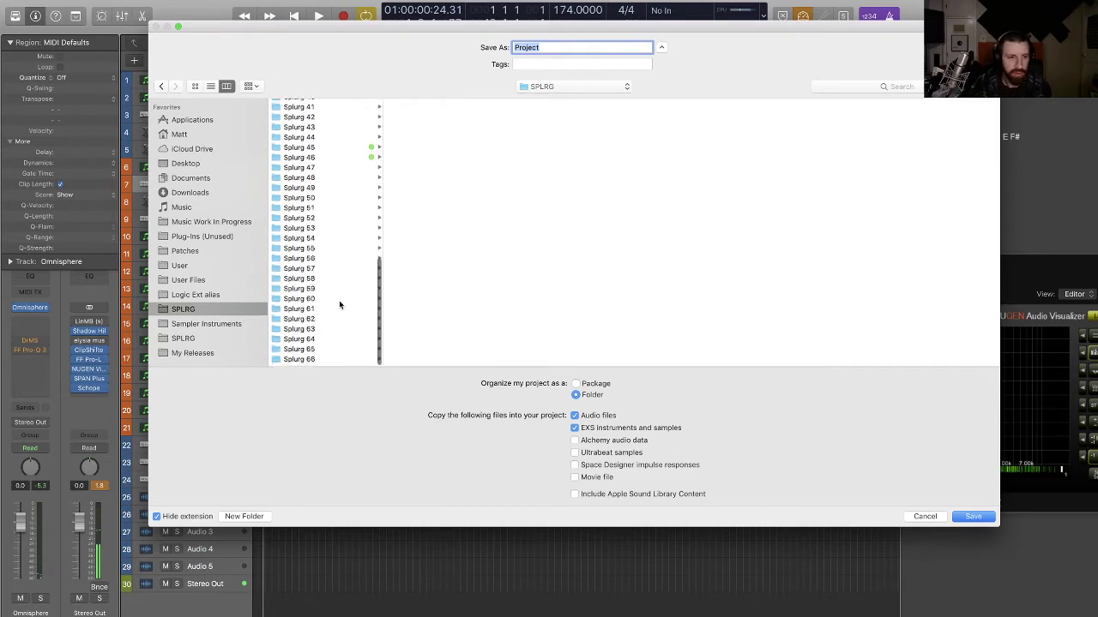
{"action": "left_click", "coordinate": [313, 363]}
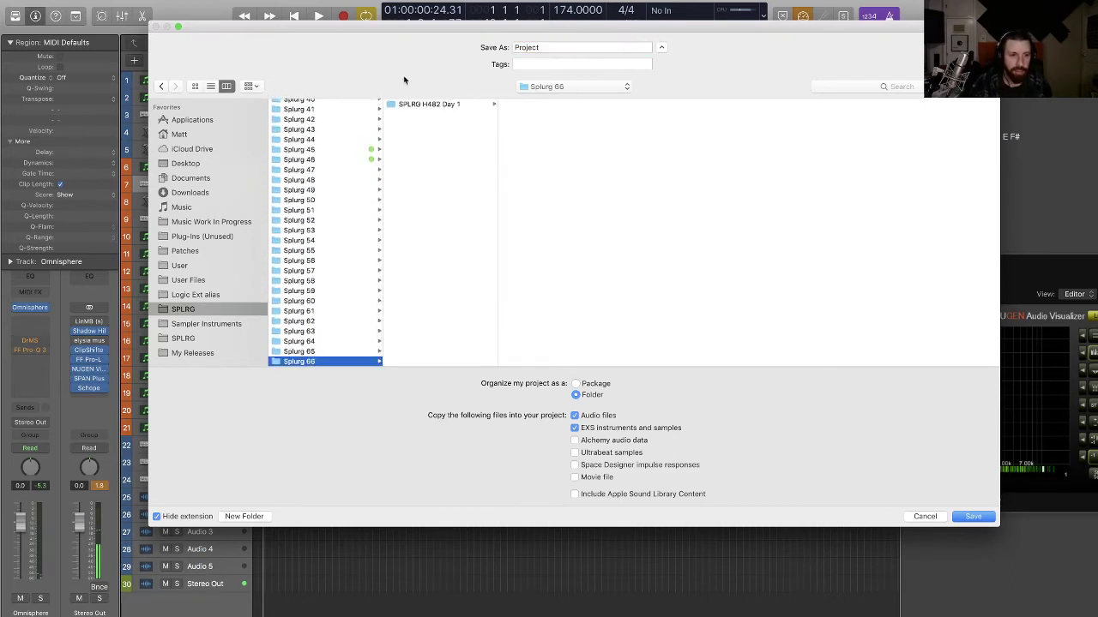
{"action": "left_click", "coordinate": [444, 104]}
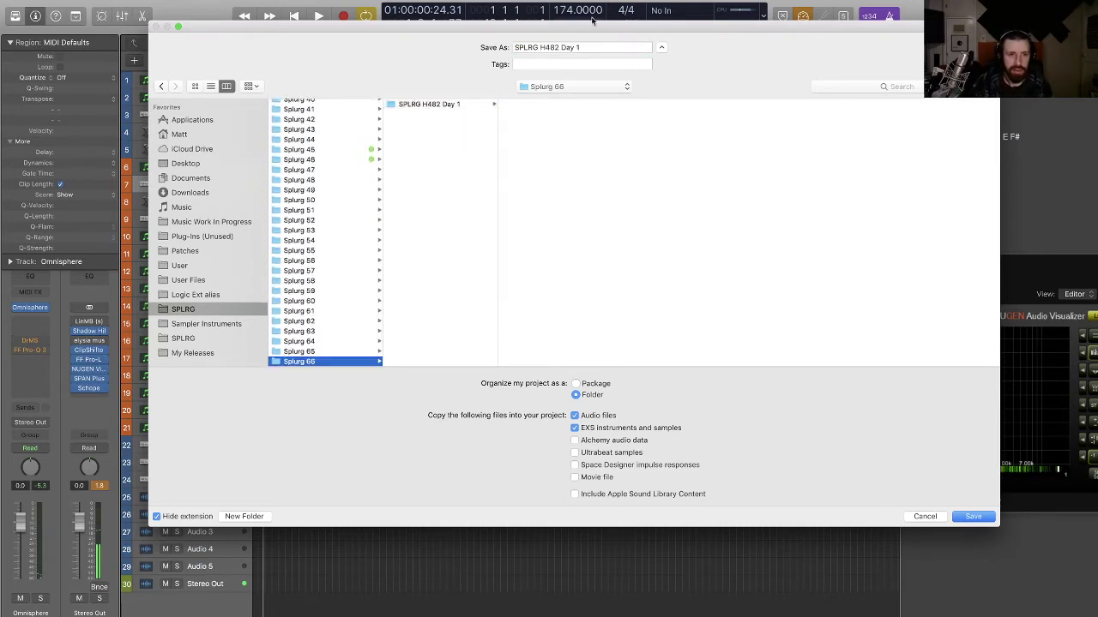
{"action": "left_click", "coordinate": [974, 516]}
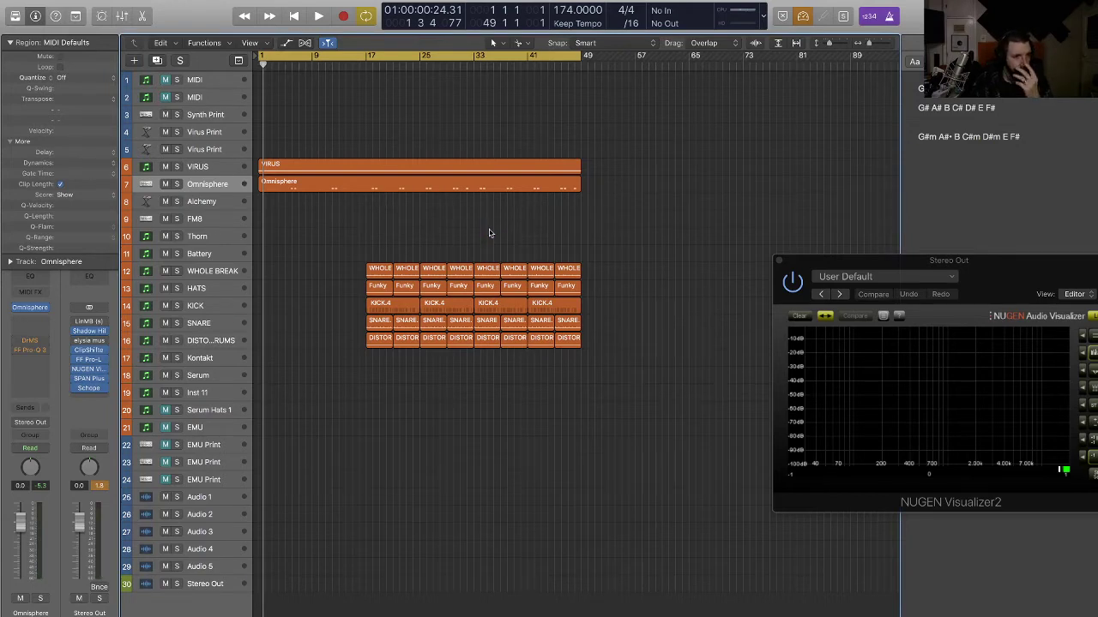
- Play from the start and set the field depth of the VIRUS track's DrMS to 52%
{"action": "key", "text": "Return"}
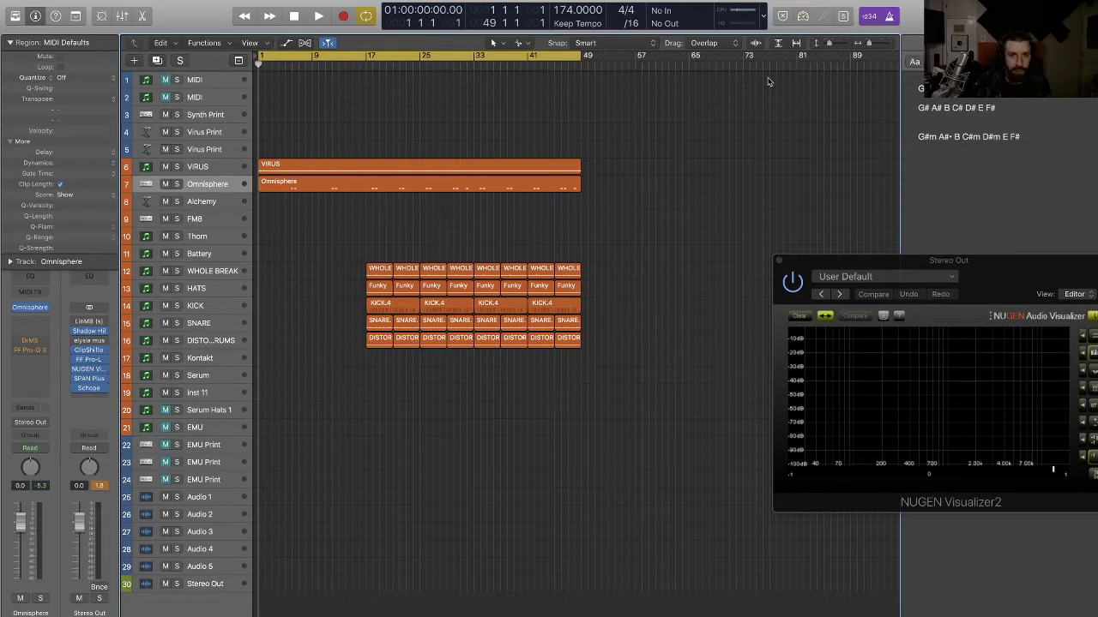
{"action": "key", "text": "space"}
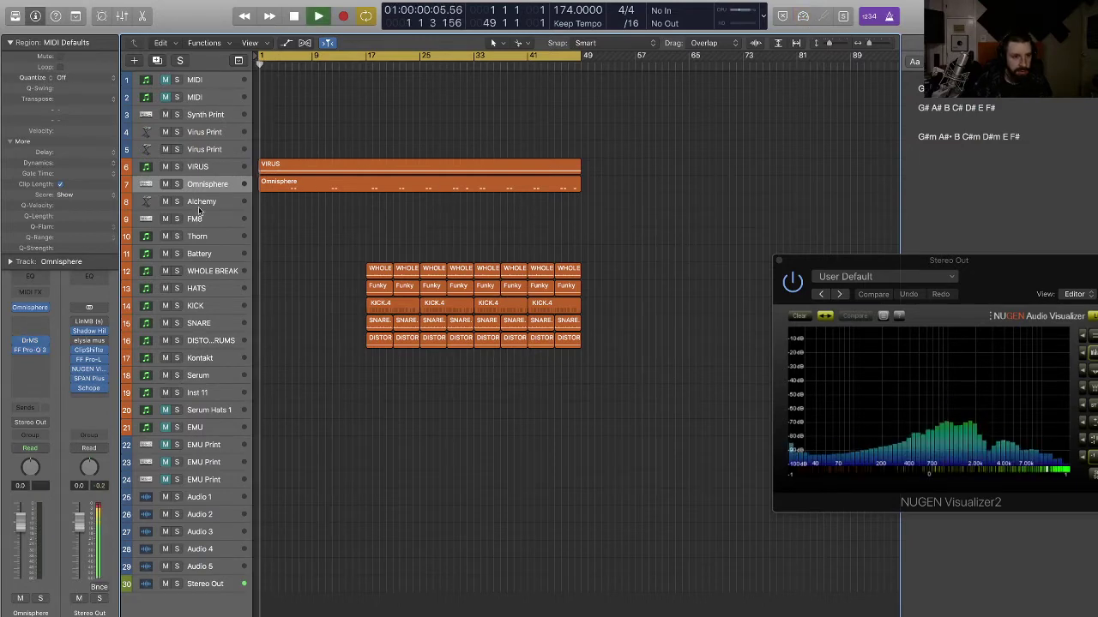
{"action": "left_click", "coordinate": [202, 167]}
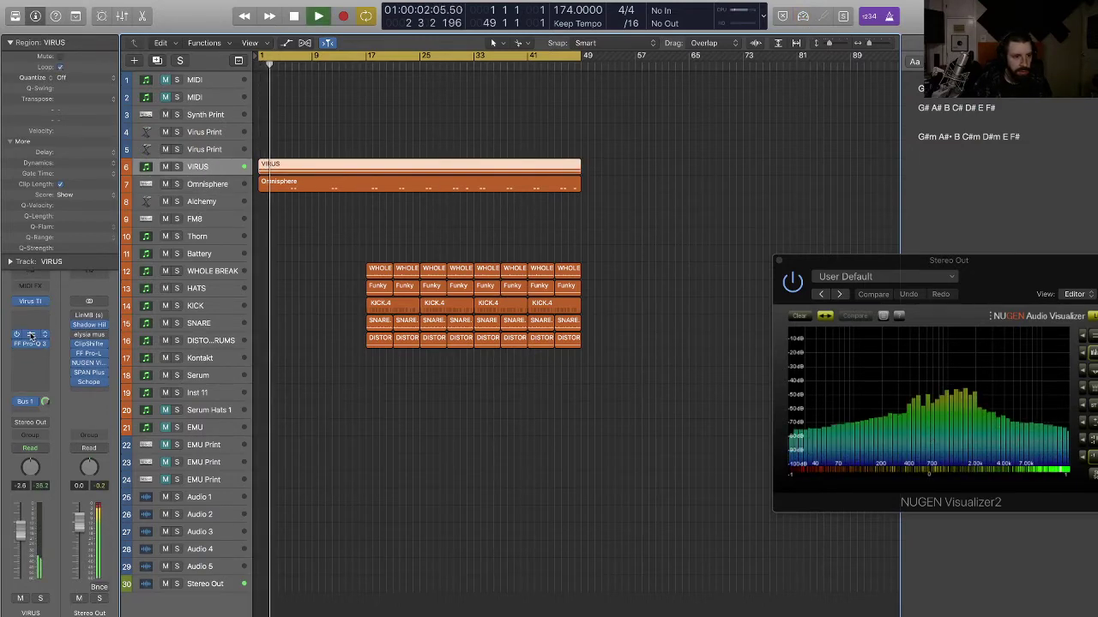
{"action": "left_click", "coordinate": [30, 336]}
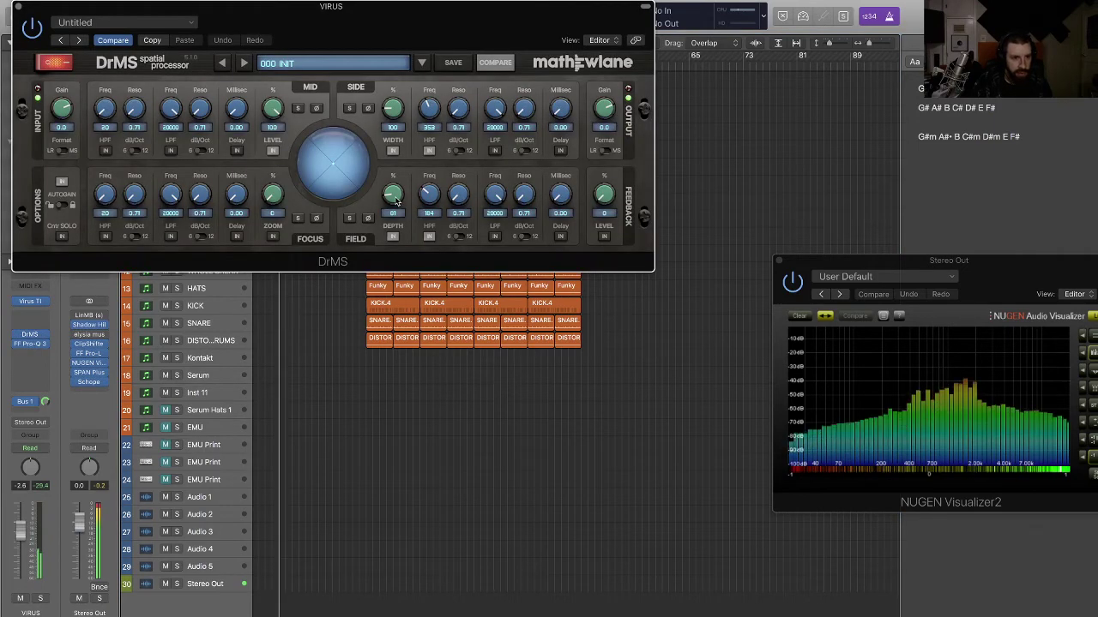
{"action": "left_click_drag", "start_coordinate": [396, 203], "coordinate": [396, 204]}
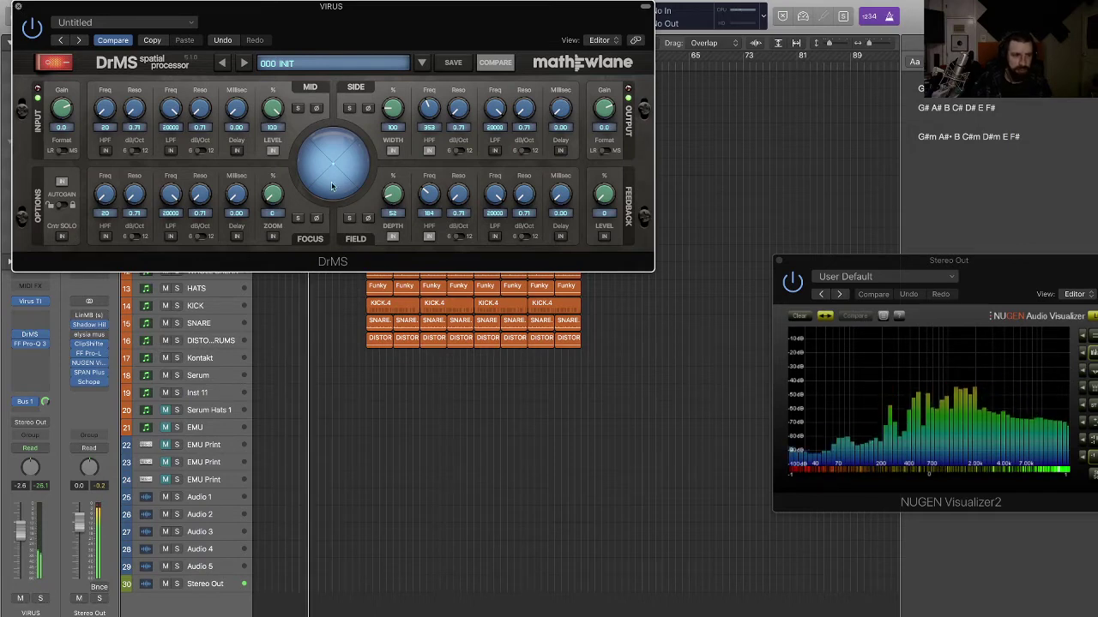
{"action": "left_click", "coordinate": [20, 7]}
- In the VIRUS track's FF Pro-Q 3, lower the side low shelf's frequency and move the other low shelf to about 70 Hz and -13 dB
{"action": "left_click", "coordinate": [29, 344]}
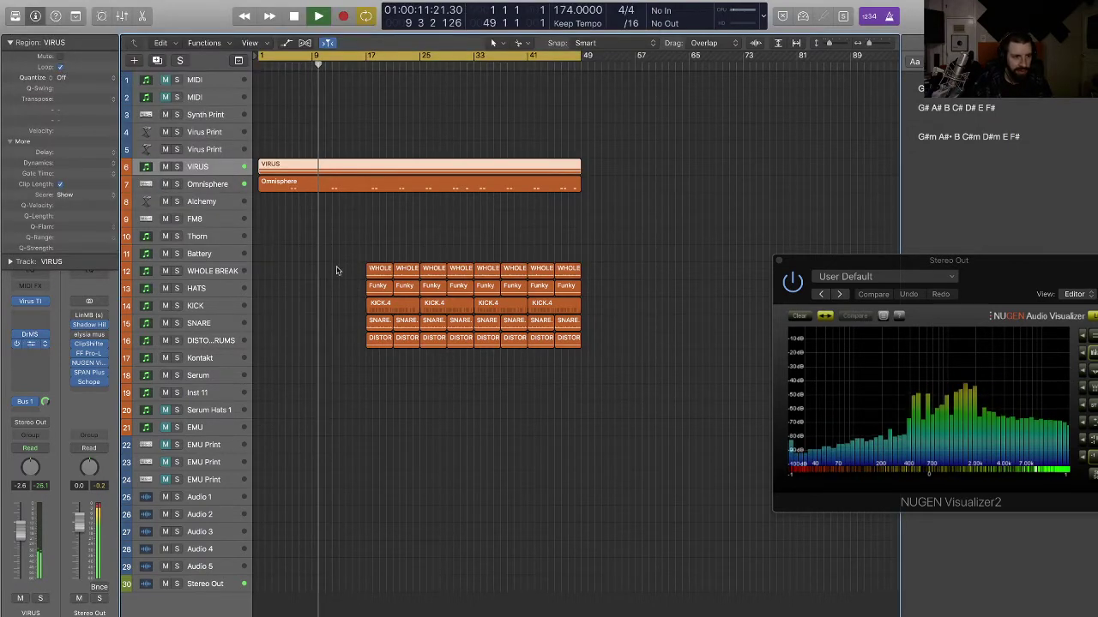
{"action": "left_click_drag", "start_coordinate": [297, 185], "coordinate": [244, 186]}
{"action": "left_click_drag", "start_coordinate": [21, 184], "coordinate": [155, 206]}
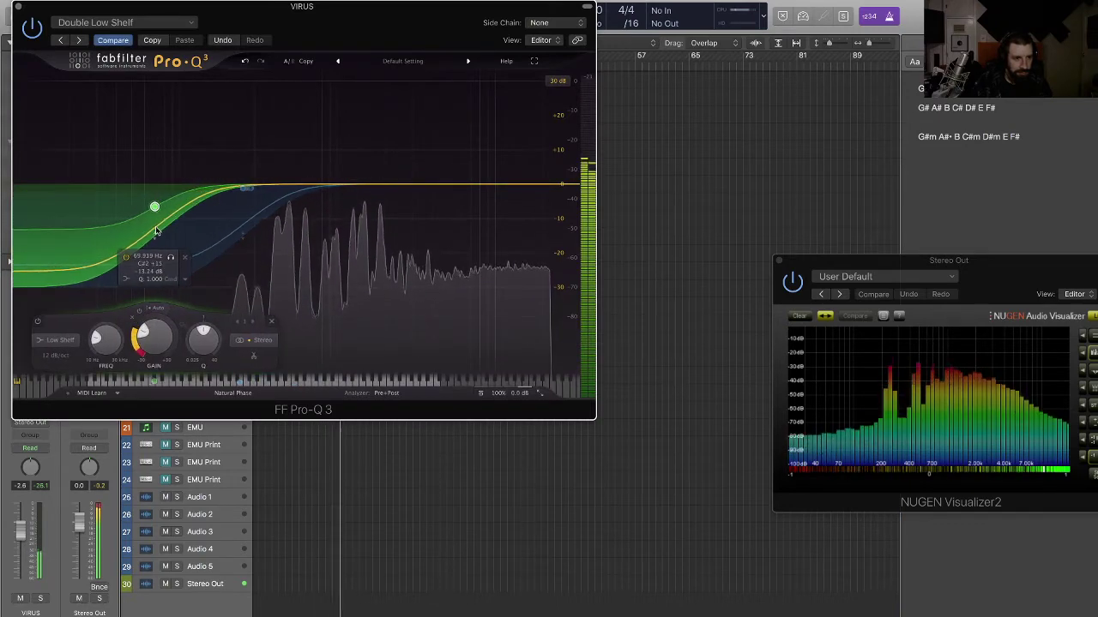
{"action": "left_click", "coordinate": [20, 7]}
- Set the field depth of the Omnisphere track's DrMS to 35%
{"action": "left_click", "coordinate": [227, 185]}
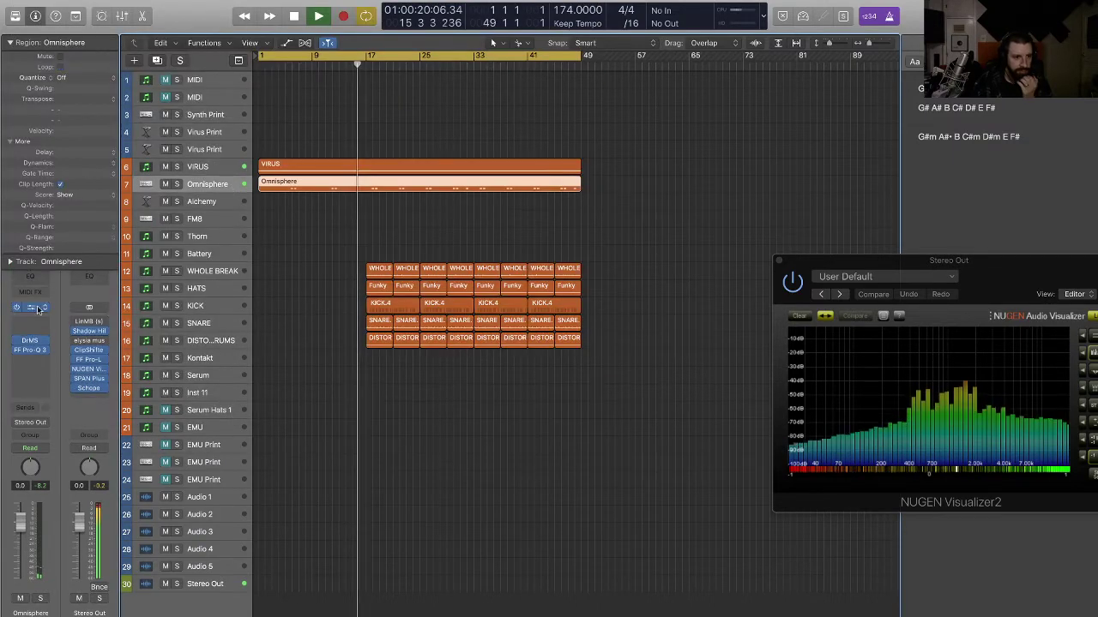
{"action": "left_click", "coordinate": [30, 340]}
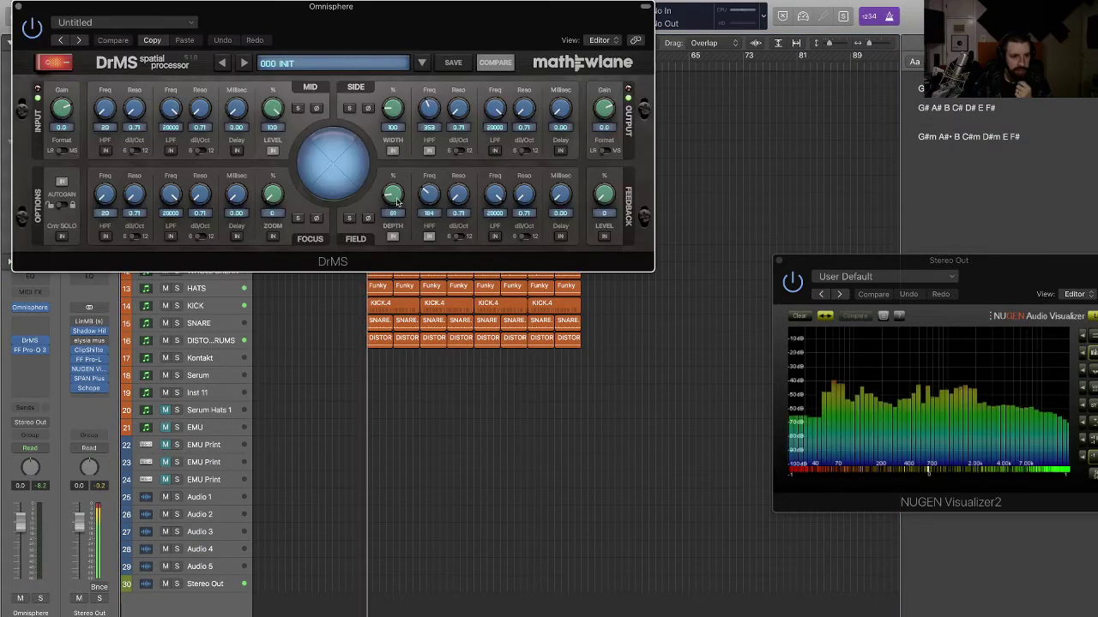
{"action": "left_click_drag", "start_coordinate": [397, 201], "coordinate": [398, 204]}
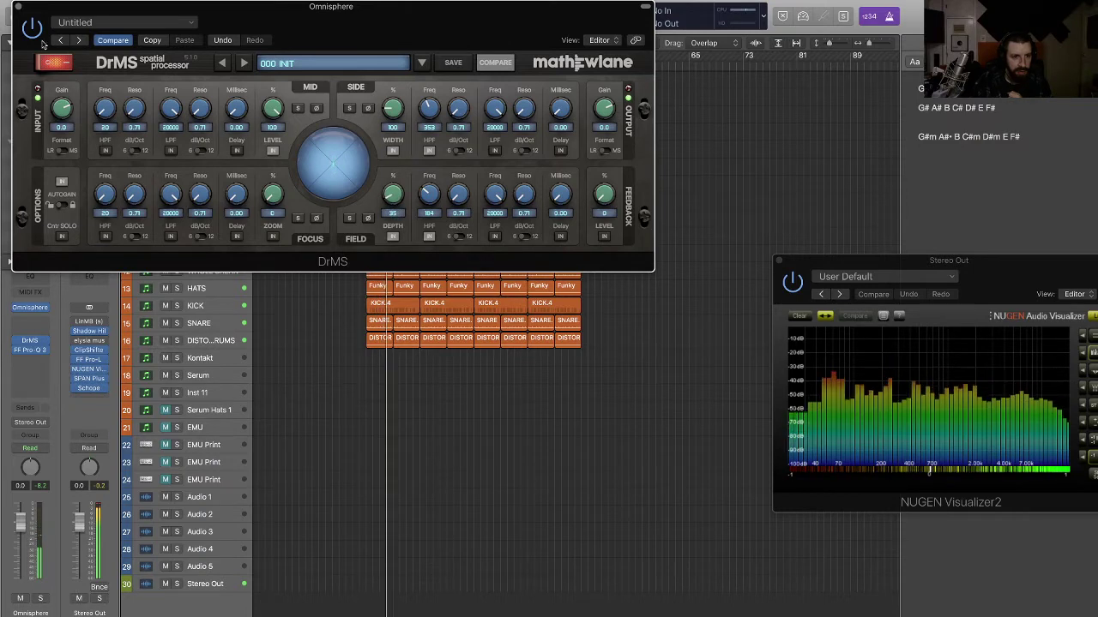
- In the Omnisphere track's FF Pro-Q 3, move the side low shelf to about 217 Hz and raise the stereo low shelf's frequency with a deeper cut
{"action": "left_click", "coordinate": [28, 350]}
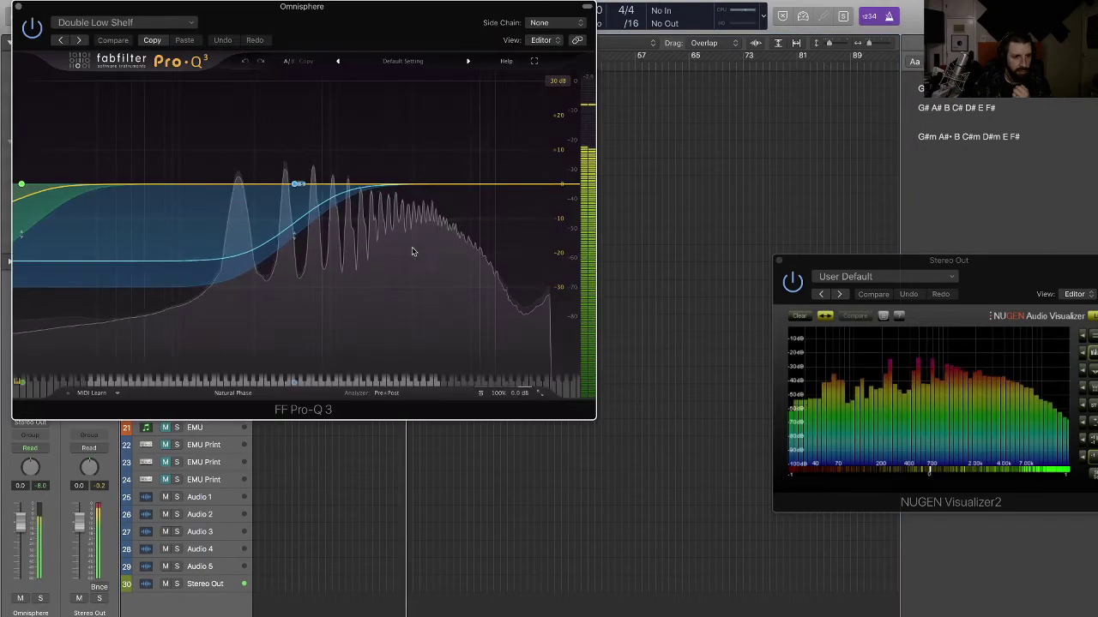
{"action": "left_click_drag", "start_coordinate": [297, 184], "coordinate": [232, 195]}
{"action": "left_click_drag", "start_coordinate": [22, 183], "coordinate": [129, 207]}
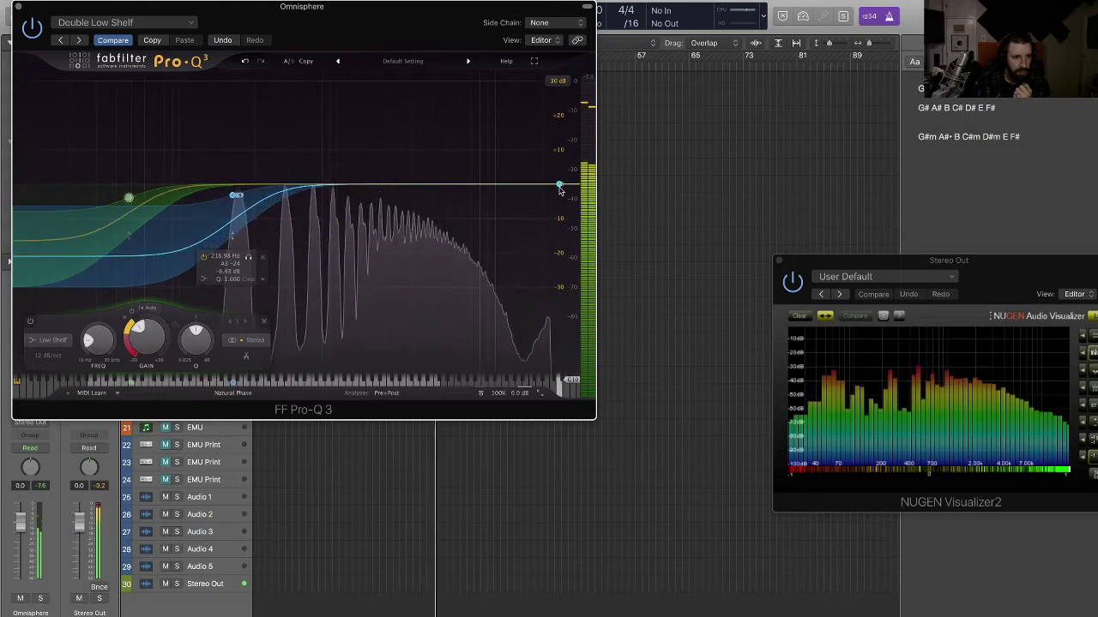
{"action": "key", "text": "super+w"}
- Turn off the metronome, enable low latency mode and restart playback from bar 1
{"action": "left_click", "coordinate": [891, 18]}
{"action": "left_click", "coordinate": [803, 18]}
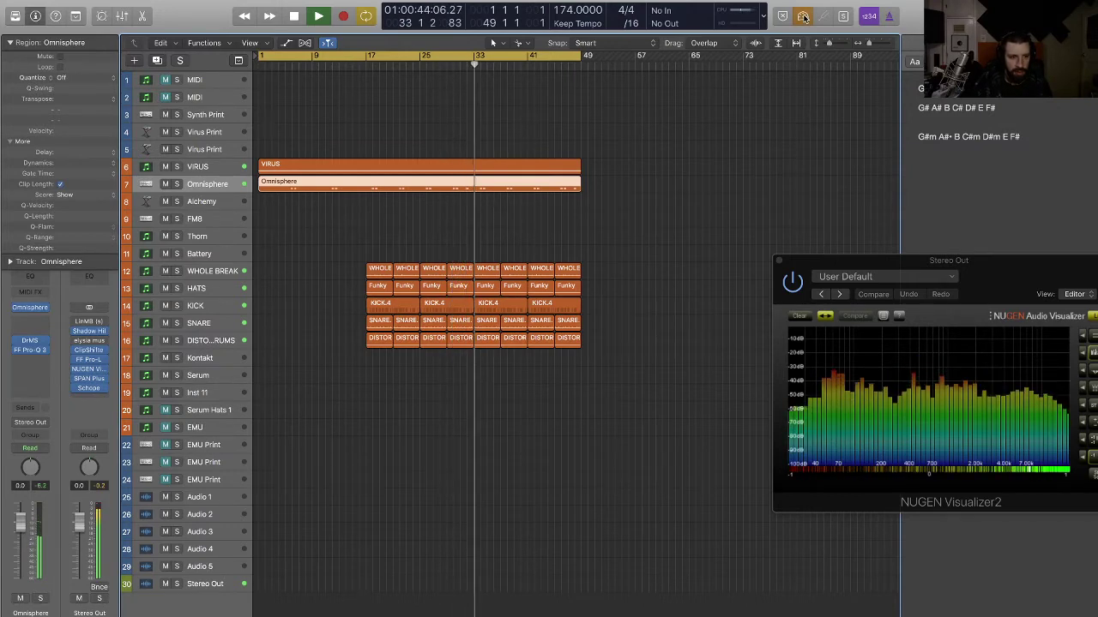
{"action": "key", "text": "Return"}
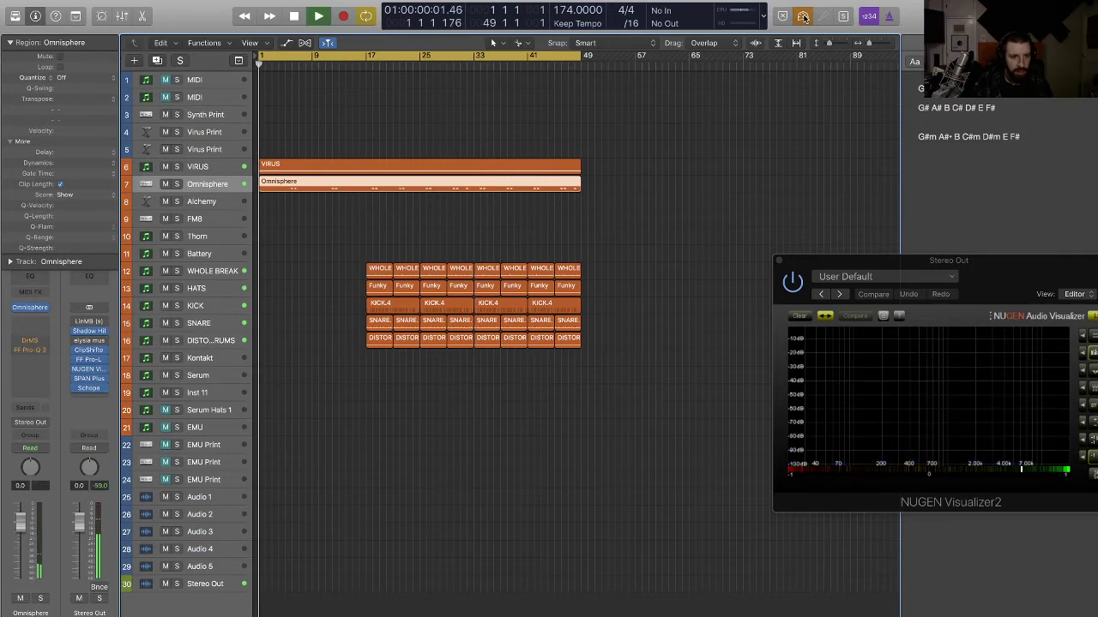
- Bypass DrMS and FF Pro-Q 3 on both the VIRUS and Omnisphere tracks, and replay the arrangement from the start
{"action": "left_click", "coordinate": [203, 170]}
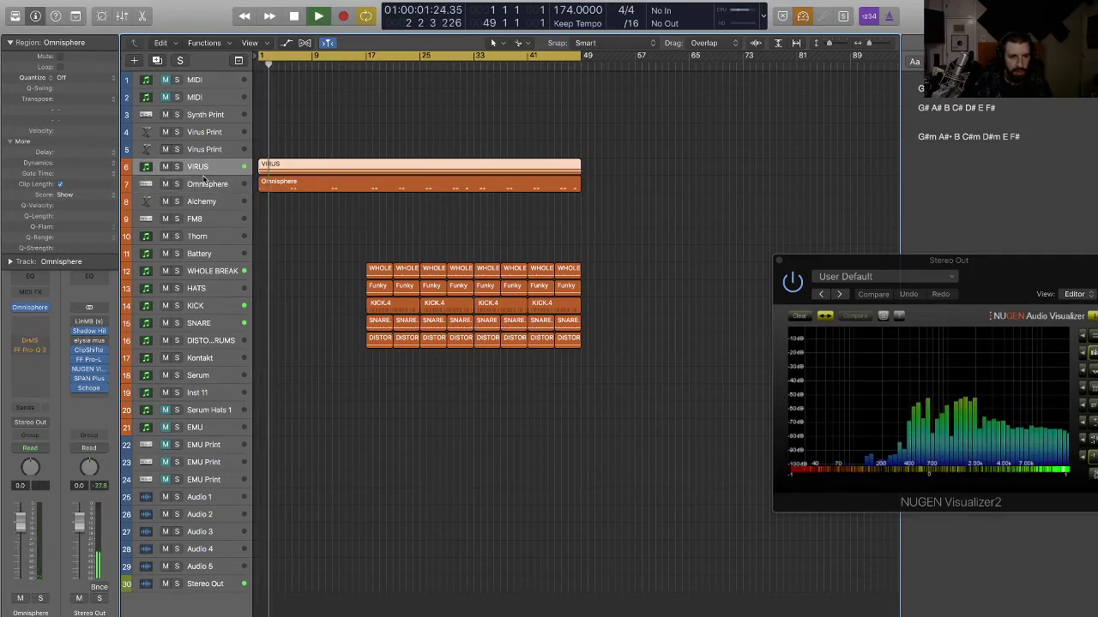
{"action": "left_click", "coordinate": [17, 344]}
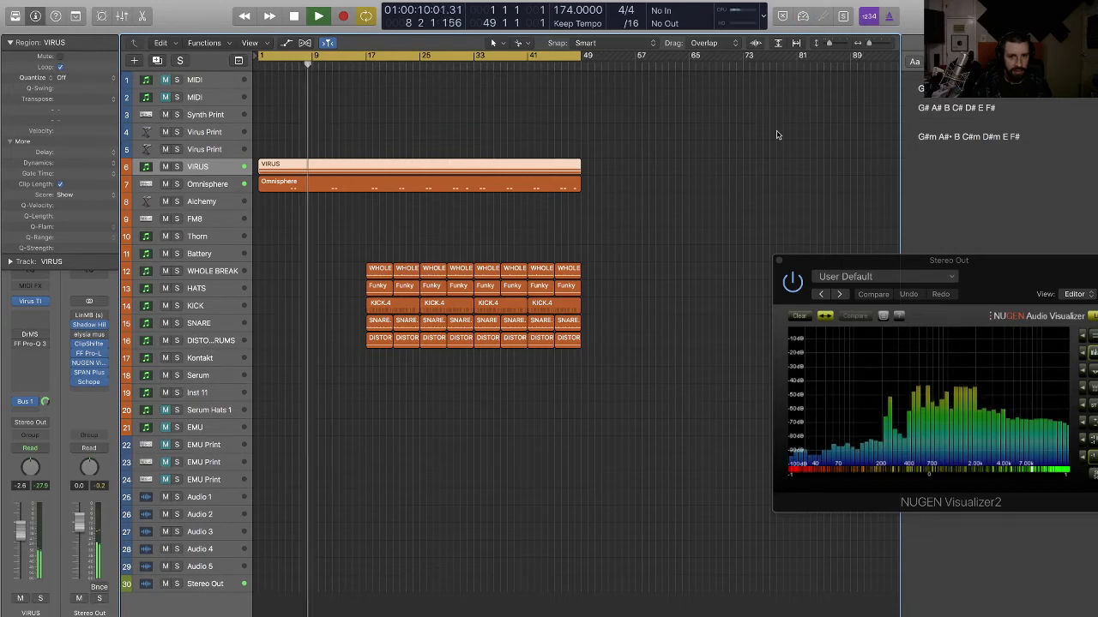
{"action": "left_click", "coordinate": [202, 183]}
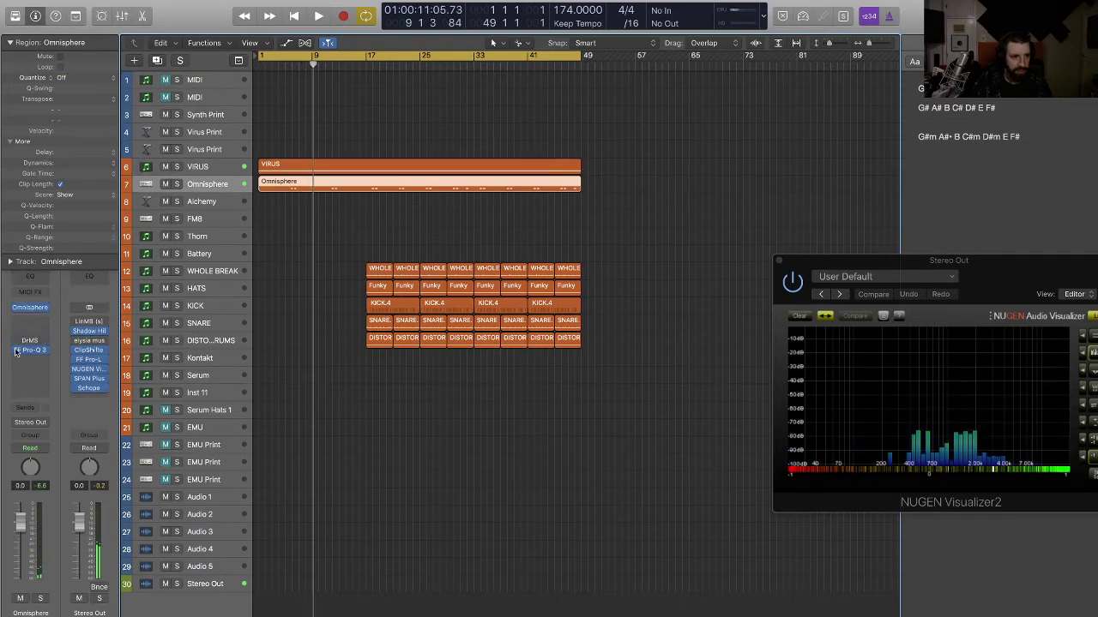
{"action": "key", "text": "Return"}
{"action": "key", "text": "space"}
{"action": "left_click", "coordinate": [292, 283]}
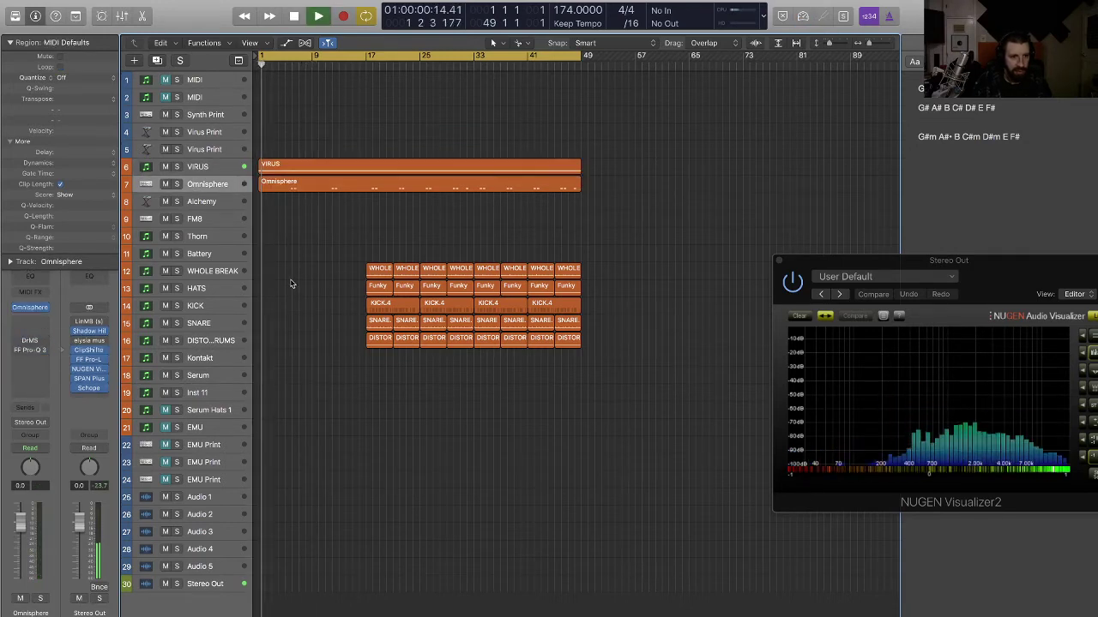
- Remove the FF Pro-Q 3 and DrMS inserts from the VIRUS track
{"action": "left_click", "coordinate": [197, 167]}
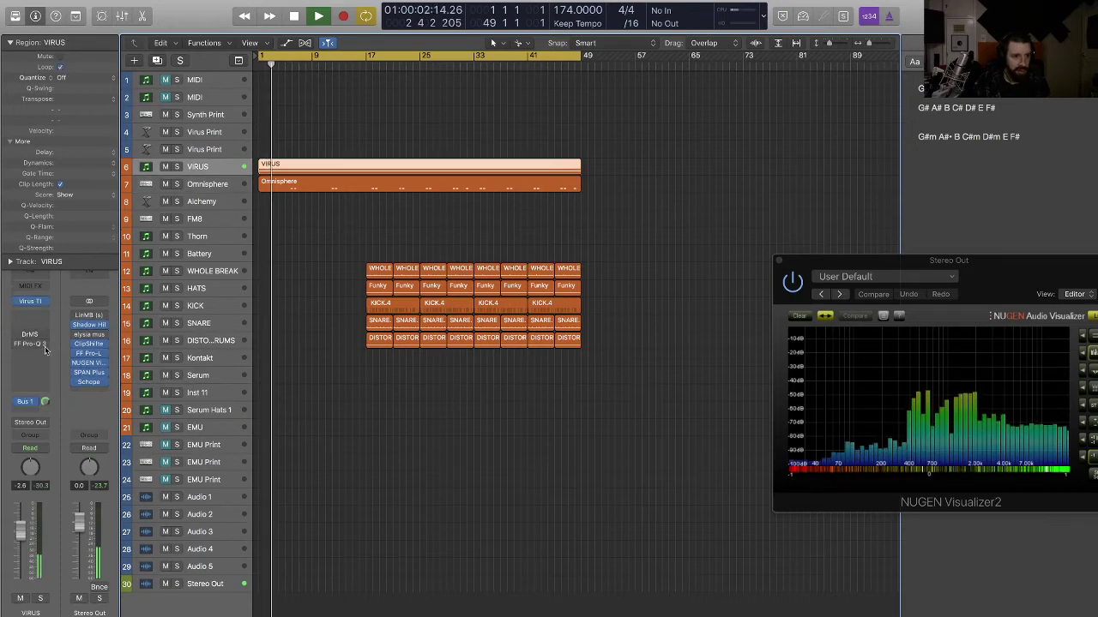
{"action": "left_click", "coordinate": [33, 344]}
{"action": "left_click", "coordinate": [68, 369]}
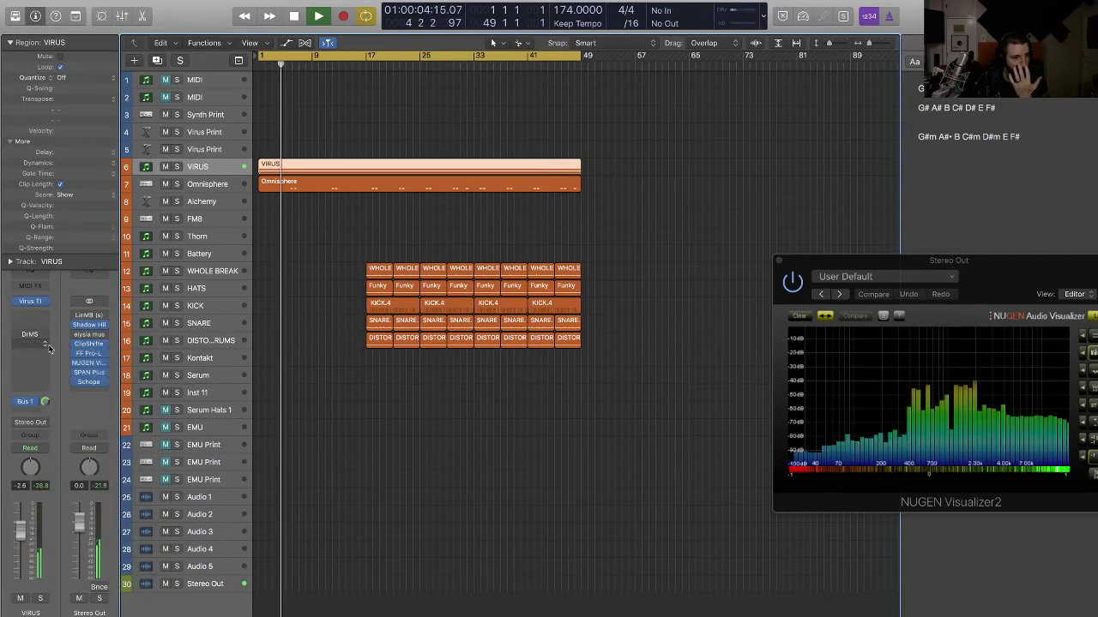
{"action": "left_click", "coordinate": [44, 335]}
{"action": "left_click", "coordinate": [79, 362]}
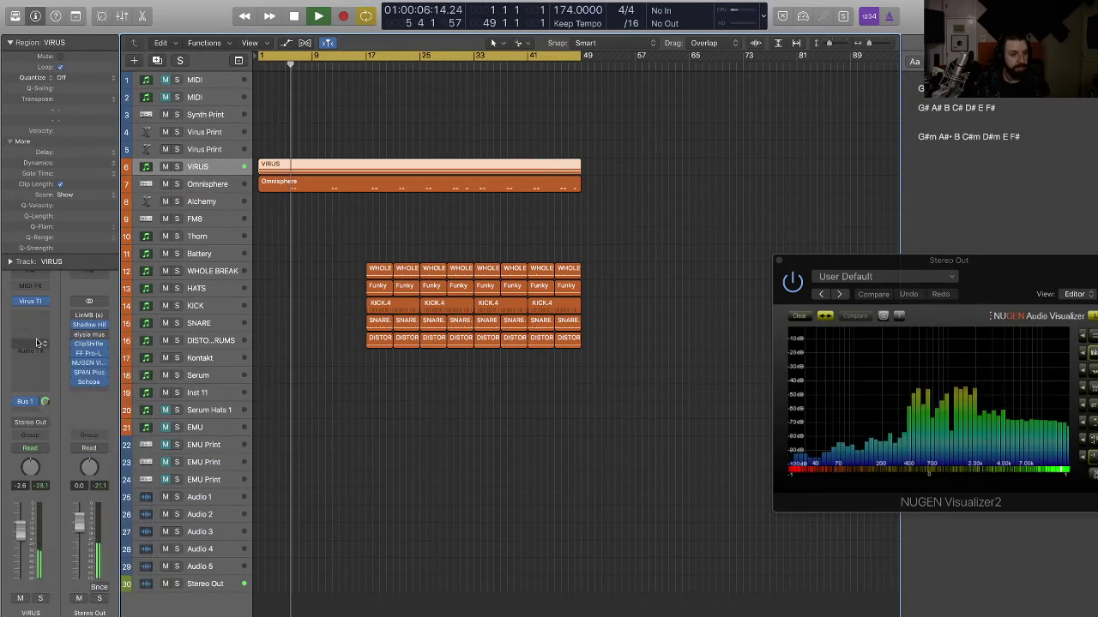
- Insert a new FF Pro-Q 3 on the VIRUS track and add a side-only low shelf at about 292 Hz and -13.5 dB
{"action": "left_click", "coordinate": [36, 343]}
{"action": "mouse_move", "coordinate": [79, 398]}
{"action": "left_click", "coordinate": [145, 399]}
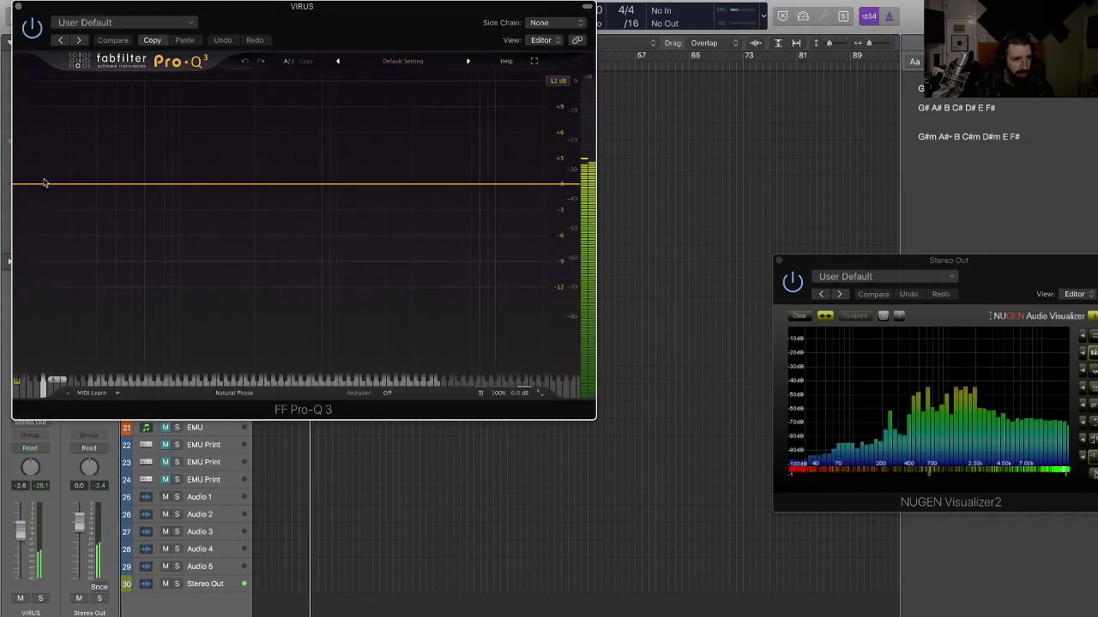
{"action": "left_click_drag", "start_coordinate": [44, 184], "coordinate": [101, 231]}
{"action": "left_click", "coordinate": [245, 341]}
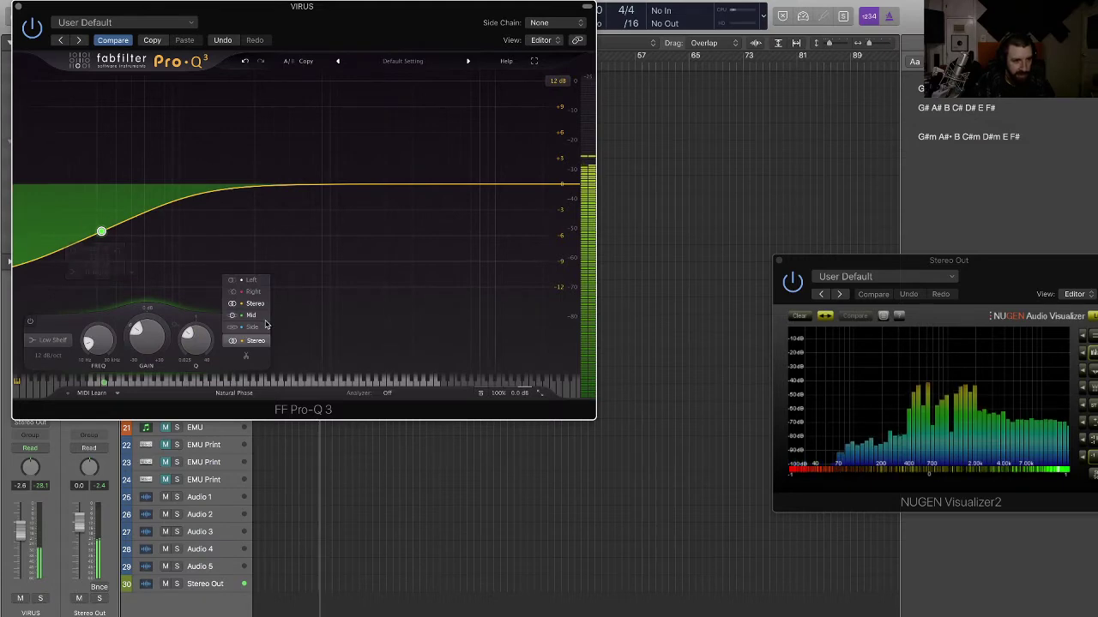
{"action": "left_click", "coordinate": [253, 327]}
{"action": "left_click_drag", "start_coordinate": [101, 230], "coordinate": [252, 253]}
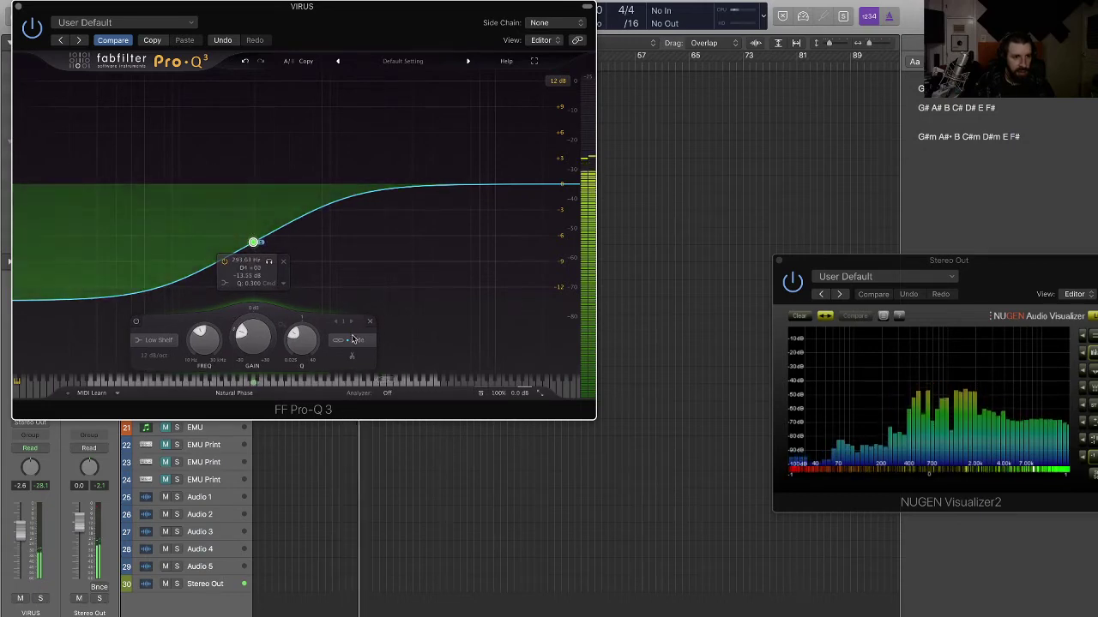
- Add a mid-only bell to the VIRUS FF Pro-Q 3 at about 255 Hz and +1.9 dB, with a Q of 0.431
{"action": "left_click", "coordinate": [392, 183]}
{"action": "left_click_drag", "start_coordinate": [392, 183], "coordinate": [211, 154]}
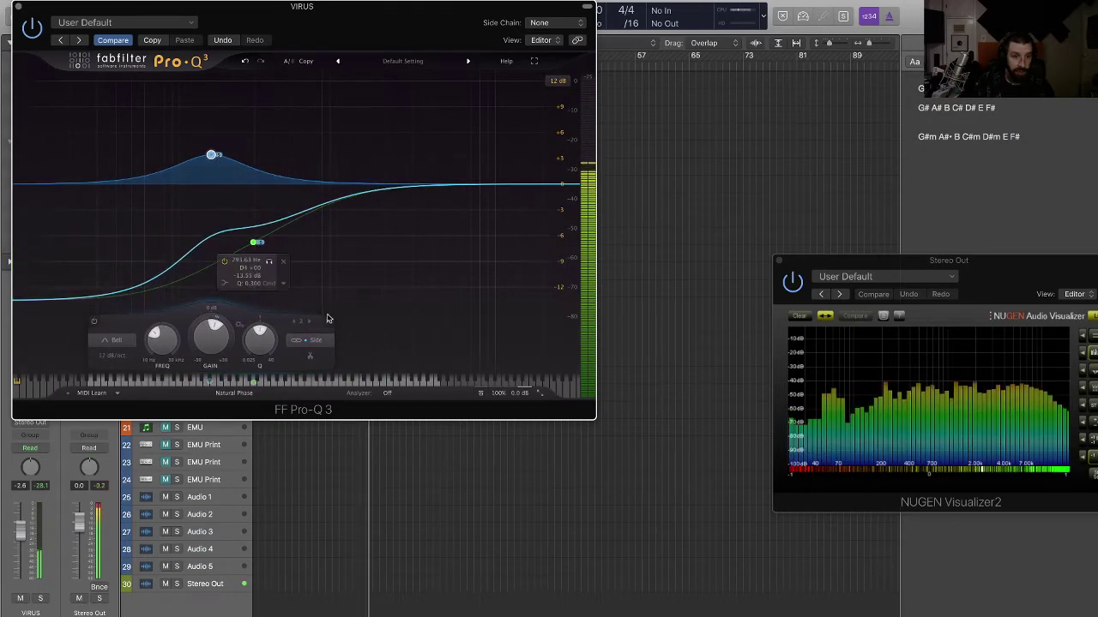
{"action": "left_click", "coordinate": [316, 340]}
{"action": "left_click", "coordinate": [315, 314]}
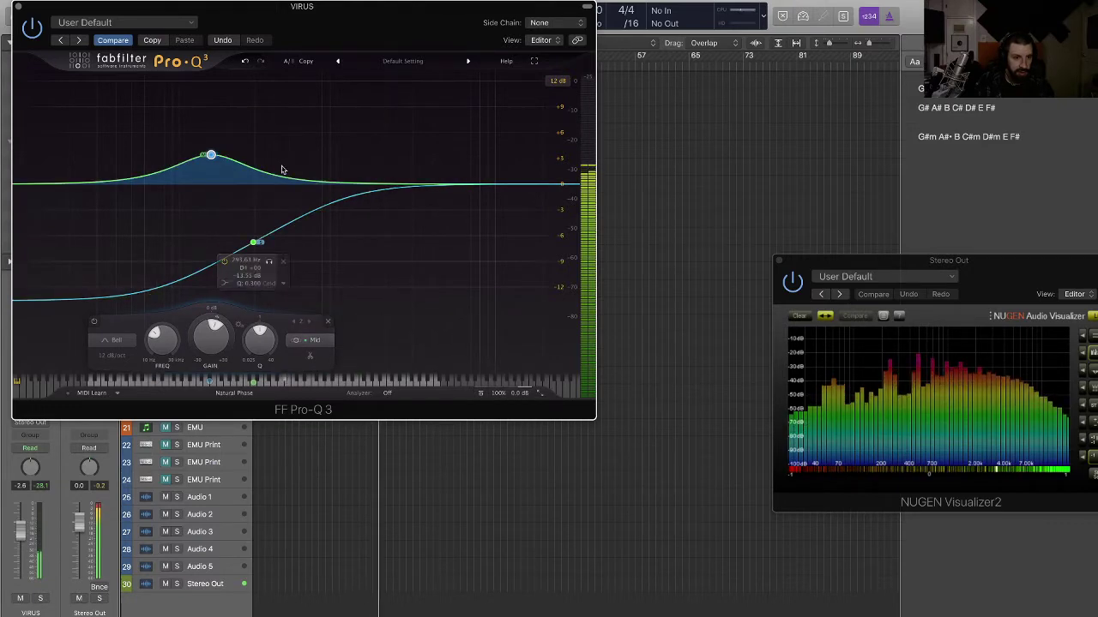
{"action": "scroll", "coordinate": [210, 157], "scroll_direction": "down", "scroll_amount": 5}
{"action": "left_click_drag", "start_coordinate": [210, 157], "coordinate": [243, 152]}
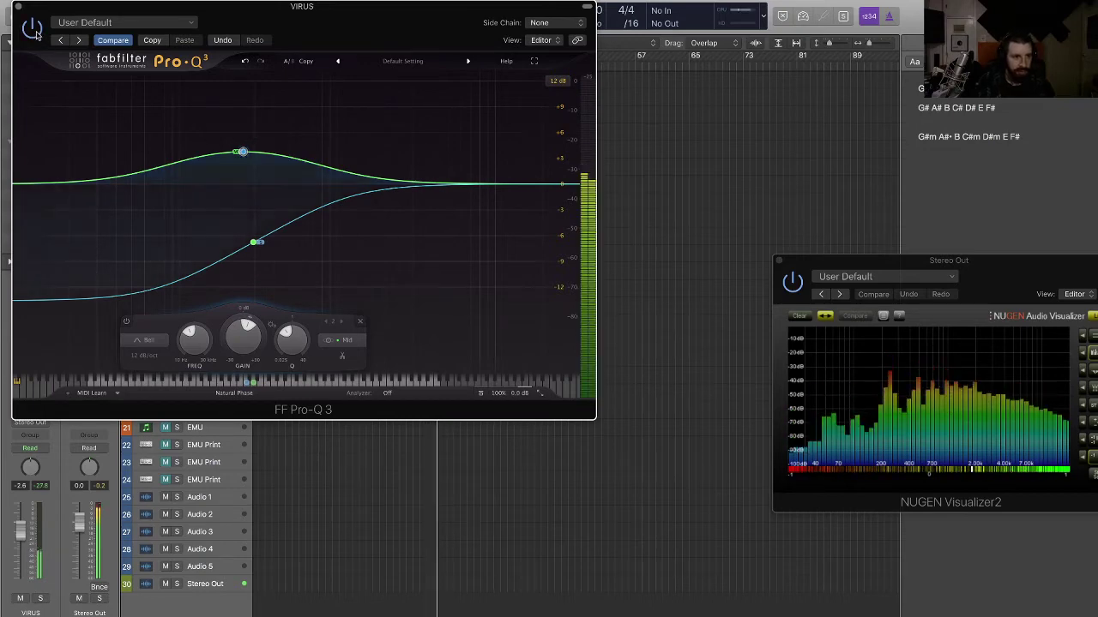
{"action": "left_click_drag", "start_coordinate": [243, 152], "coordinate": [244, 168]}
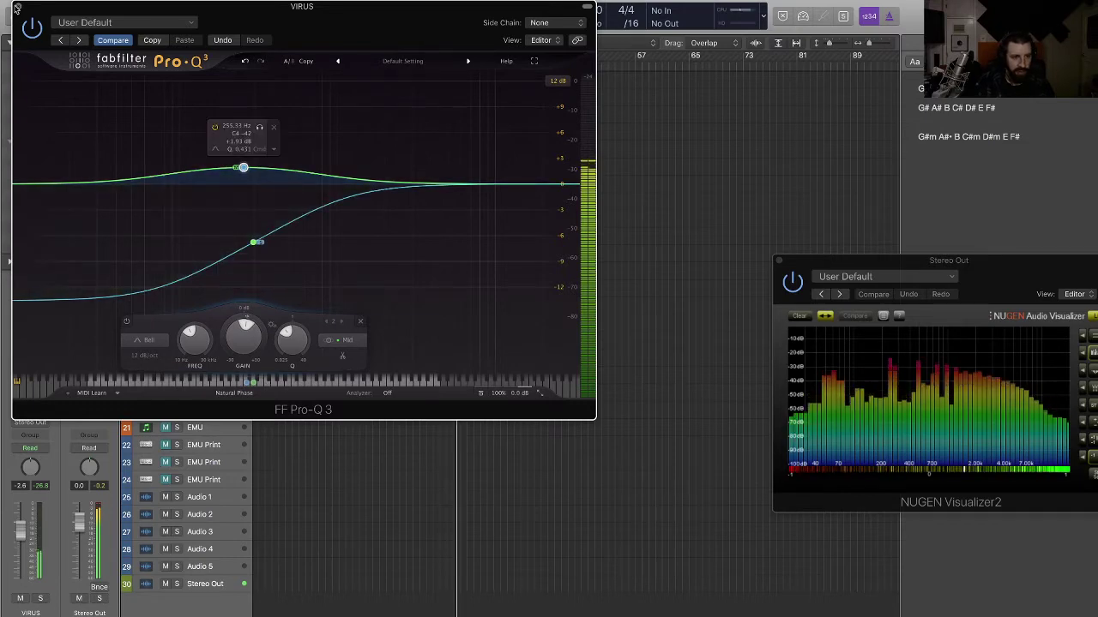
{"action": "left_click", "coordinate": [17, 6]}
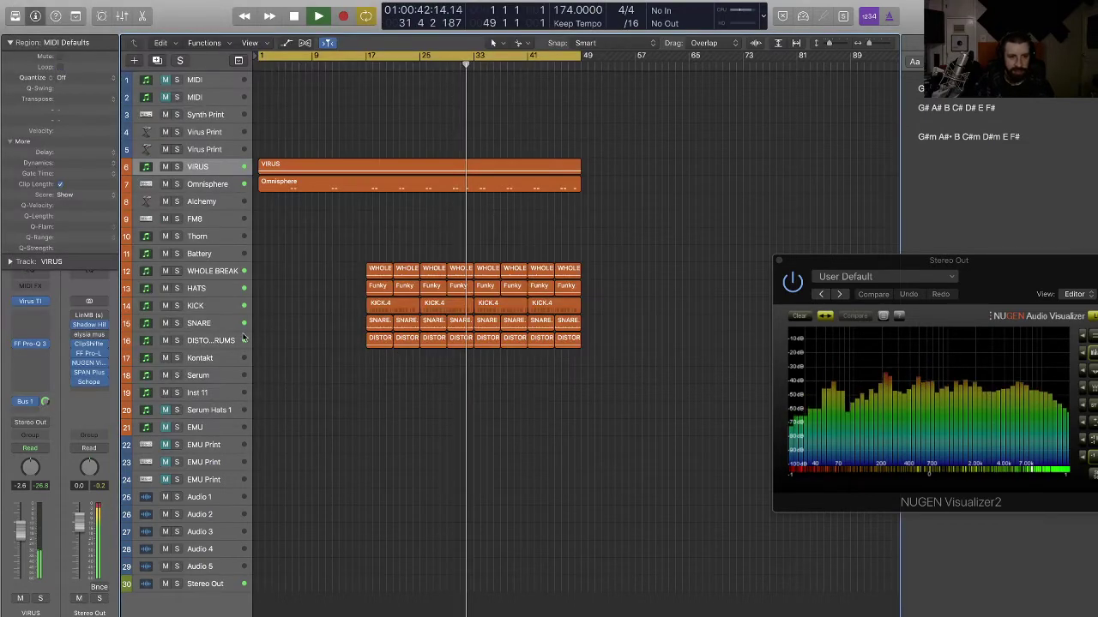
- Remove the FF Pro-Q 3 insert from the VIRUS track
{"action": "left_click", "coordinate": [216, 188]}
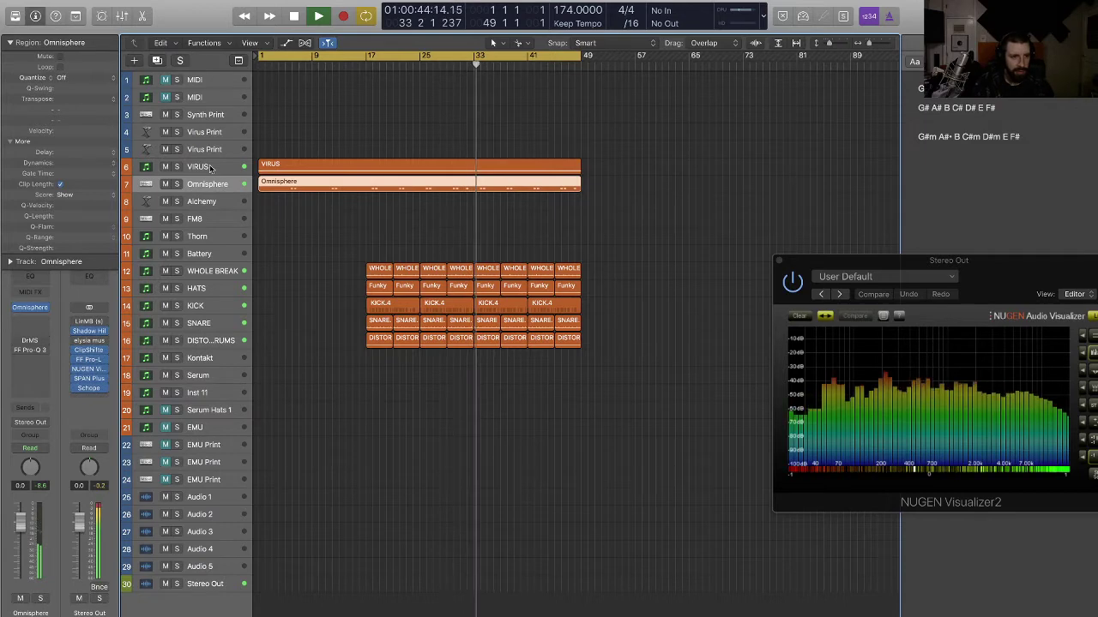
{"action": "left_click", "coordinate": [214, 167]}
{"action": "left_click", "coordinate": [17, 344]}
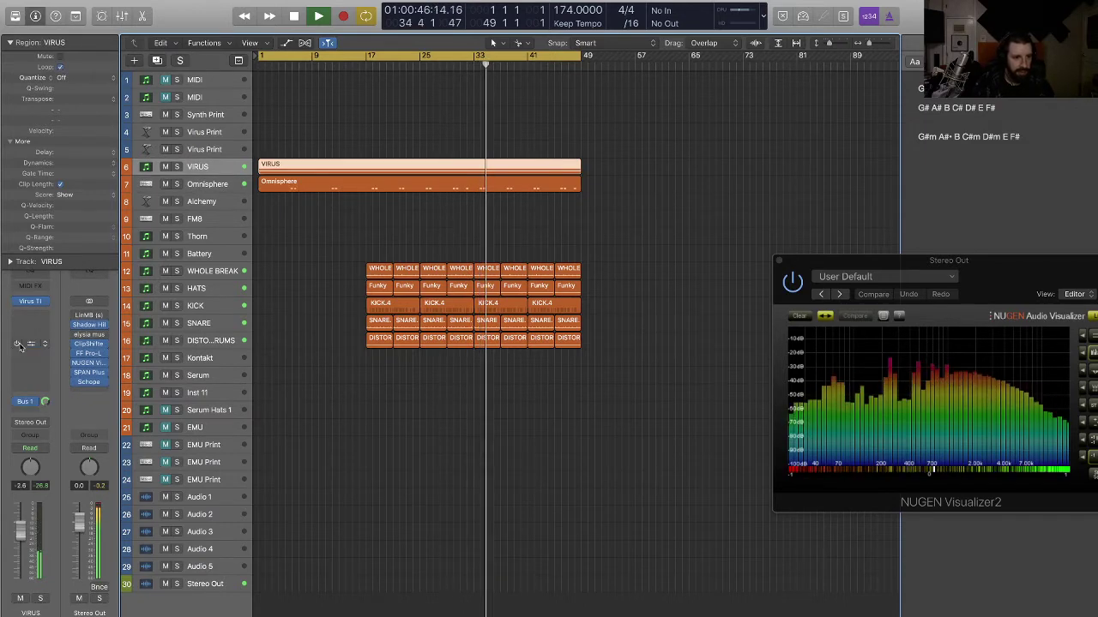
{"action": "left_click", "coordinate": [43, 347]}
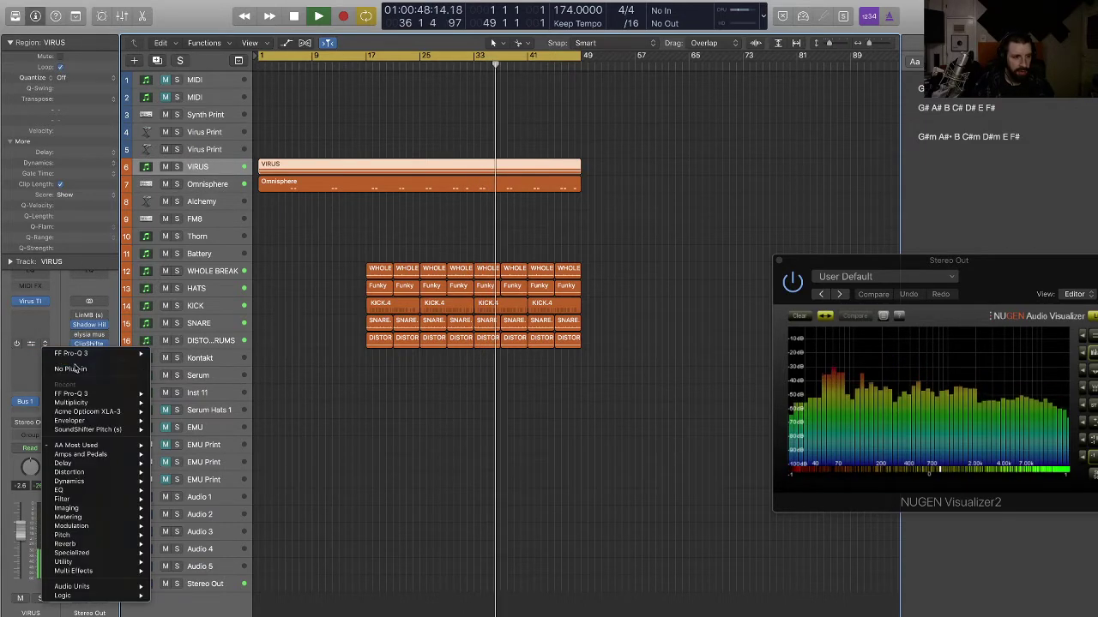
{"action": "left_click", "coordinate": [341, 256]}
{"action": "left_click", "coordinate": [338, 255]}
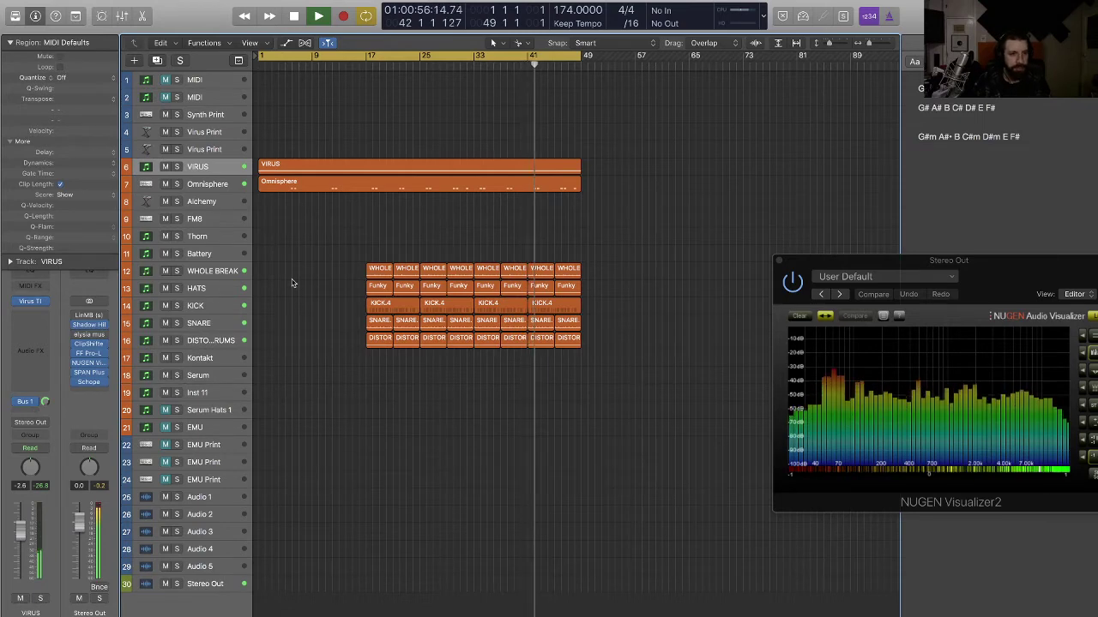
- Turn off cycle mode, start recording onto the Virus Print track 5 from bar 1, and solo it together with VIRUS
{"action": "key", "text": "space"}
{"action": "key", "text": "c"}
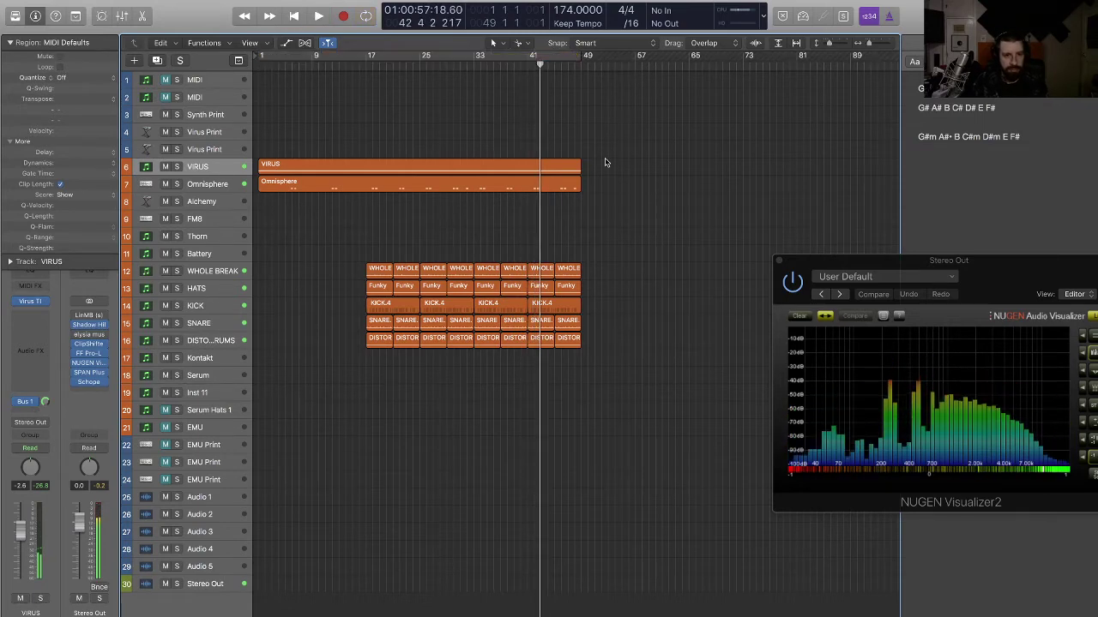
{"action": "left_click", "coordinate": [233, 151]}
{"action": "key", "text": "Return"}
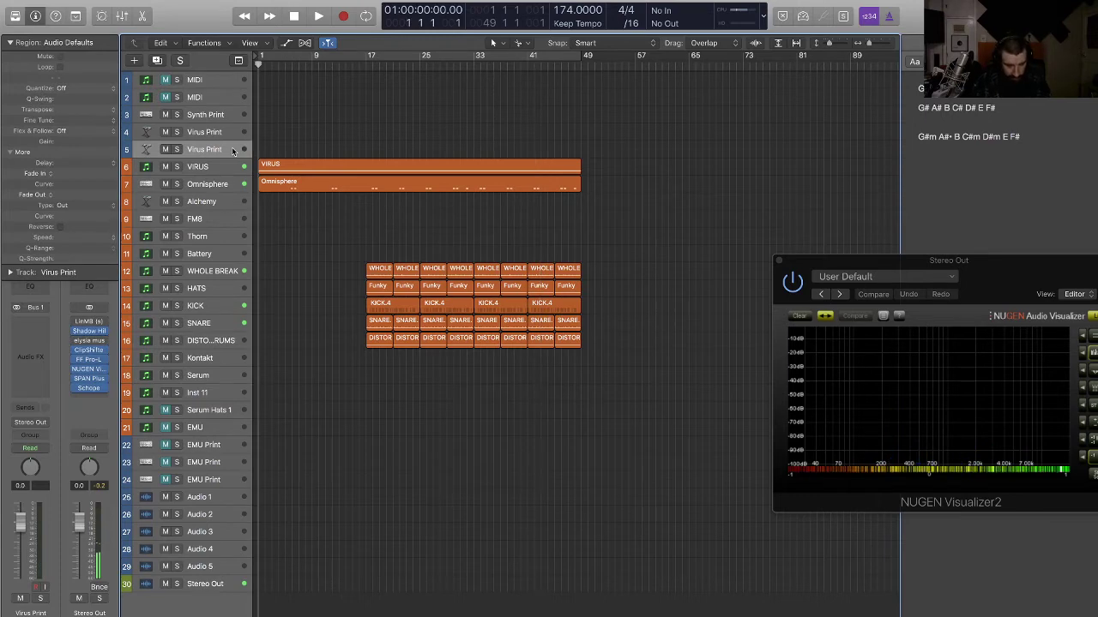
{"action": "key", "text": "r"}
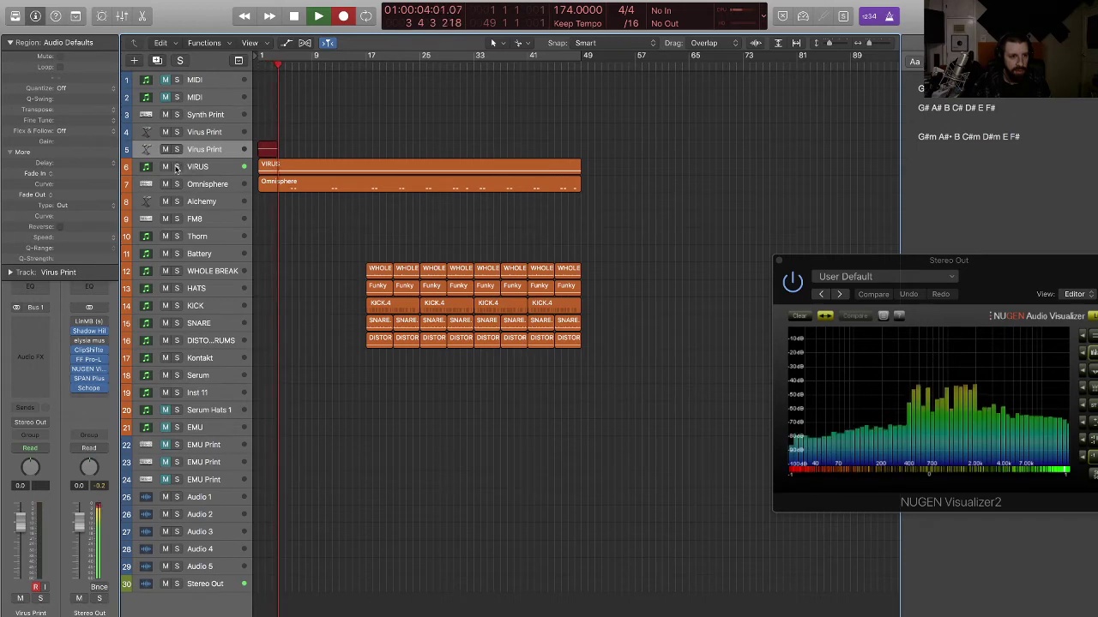
{"action": "left_click", "coordinate": [177, 166]}
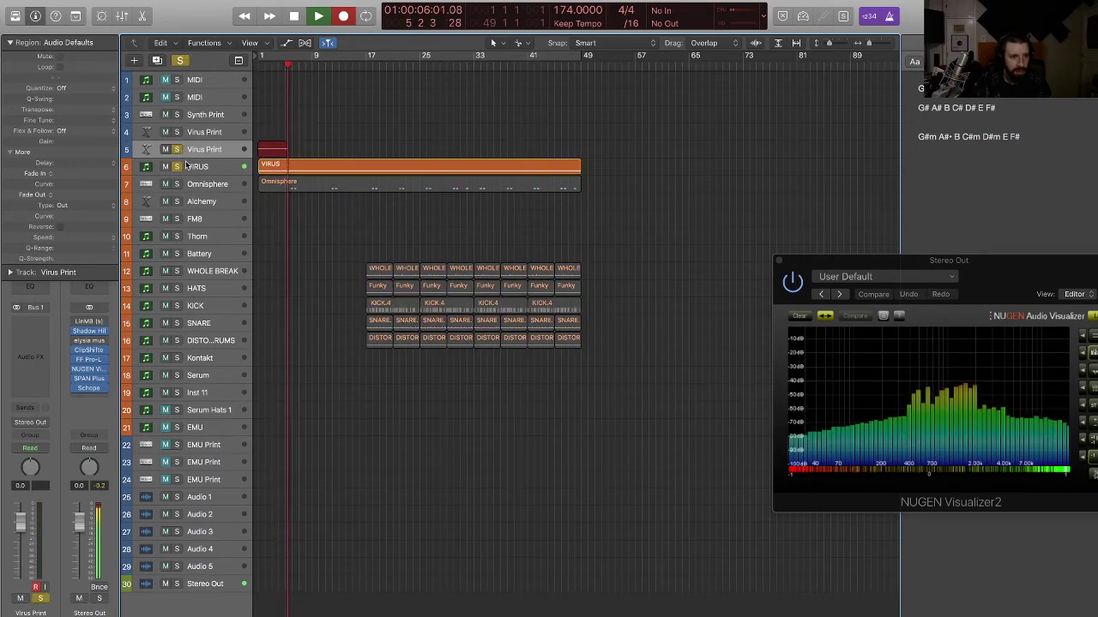
- Discard the short take and re-record the soloed VIRUS part onto track 5 from bar 1 to about bar 56, metronome off
{"action": "key", "text": "space"}
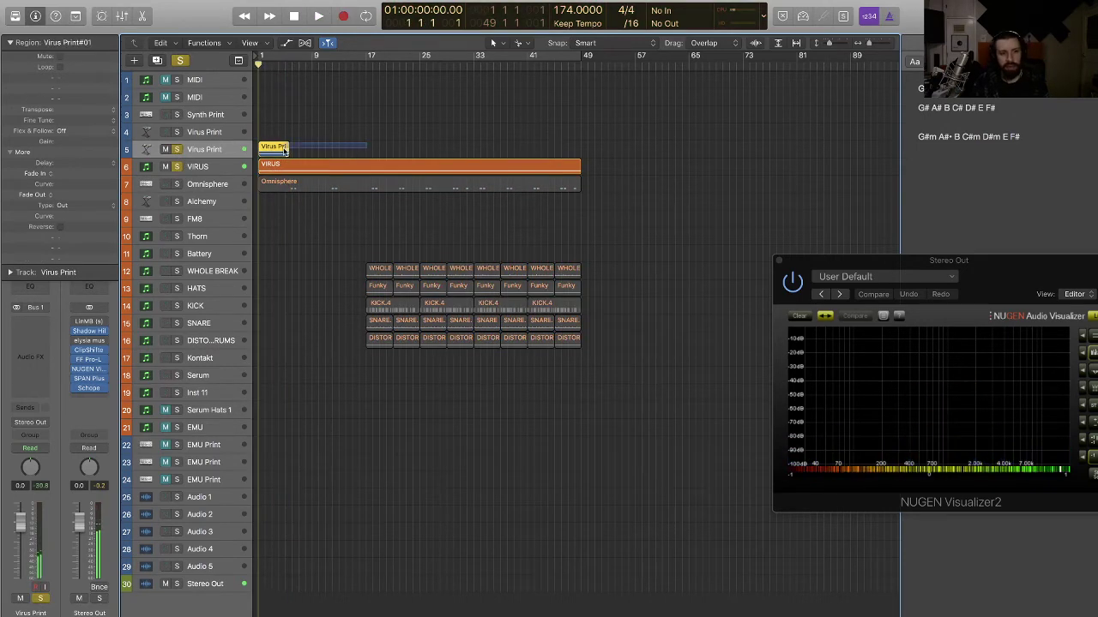
{"action": "key", "text": "Delete"}
{"action": "key", "text": "Return"}
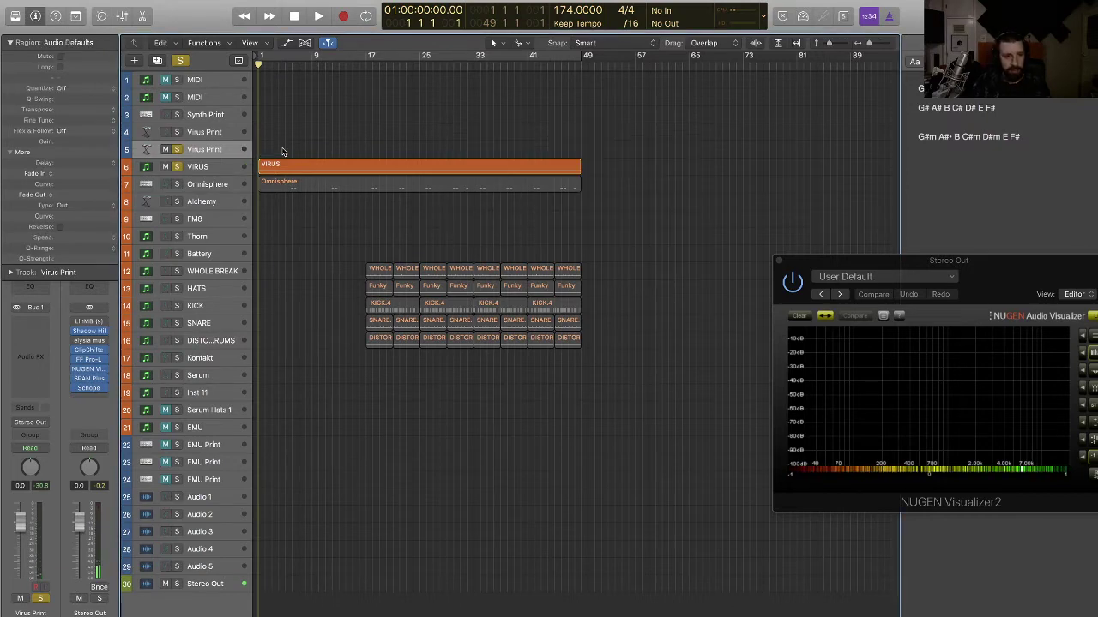
{"action": "key", "text": "r"}
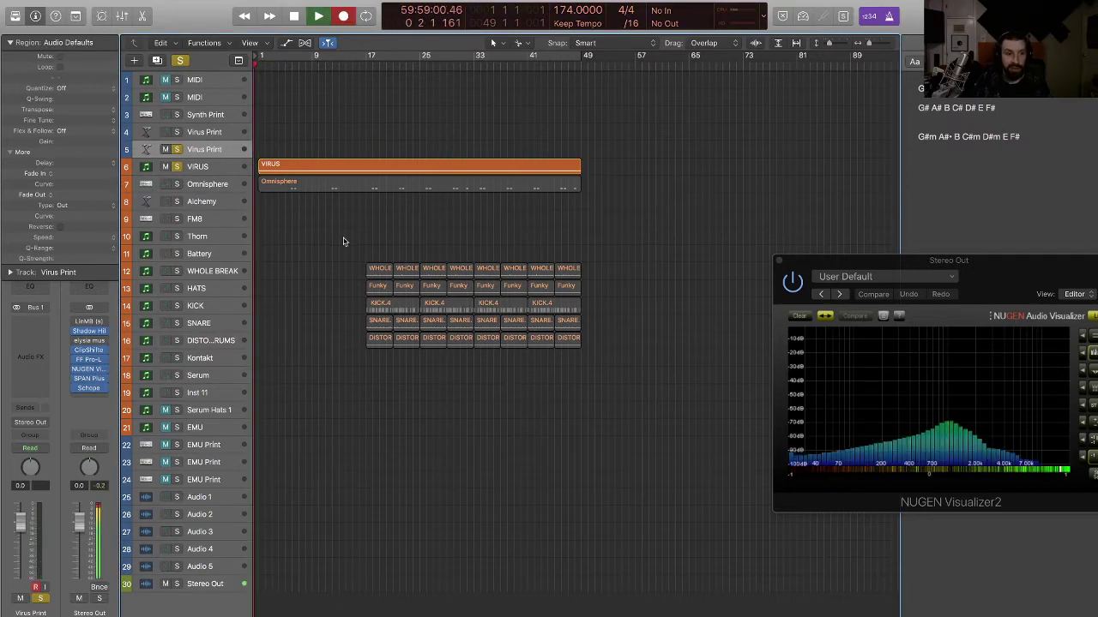
{"action": "left_click", "coordinate": [889, 18]}
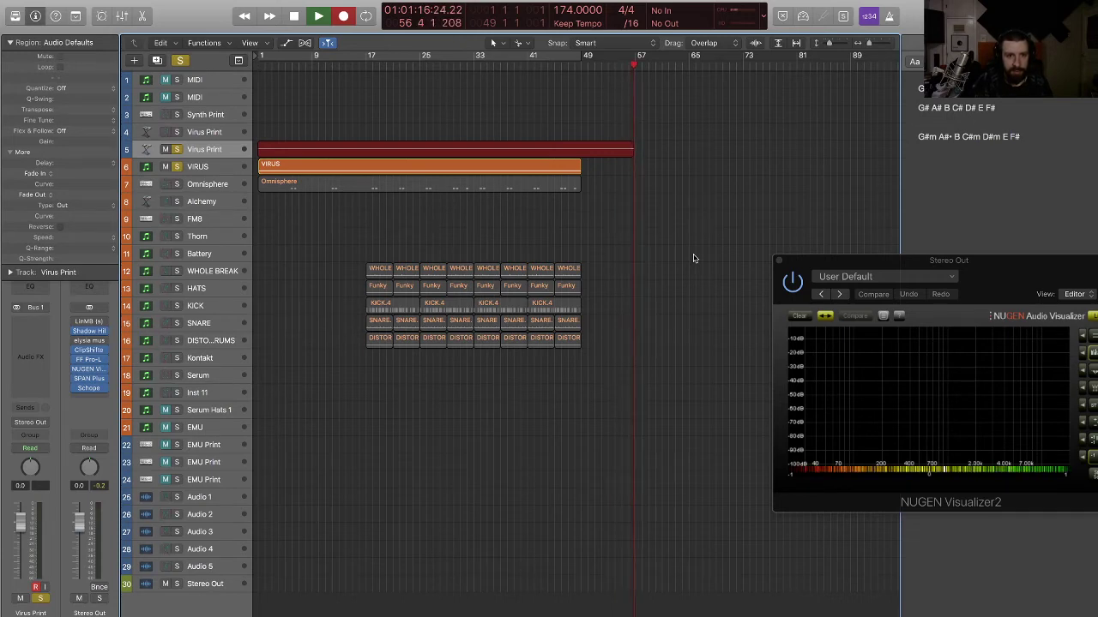
{"action": "key", "text": "space"}
- Move the VIRUS region up to the first muted MIDI track and clear the track solos
{"action": "left_click", "coordinate": [191, 169]}
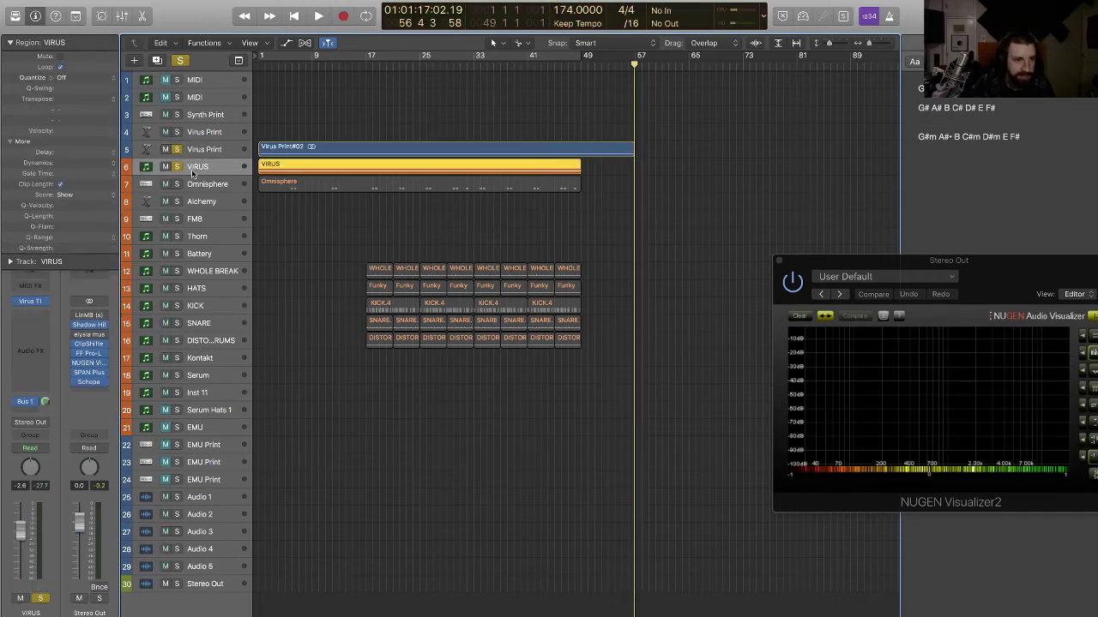
{"action": "left_click_drag", "start_coordinate": [277, 166], "coordinate": [277, 79]}
{"action": "left_click", "coordinate": [177, 167]}
- Rename track 5 as Virus Print PAD and play the arrangement from bar 1
{"action": "left_click", "coordinate": [217, 151]}
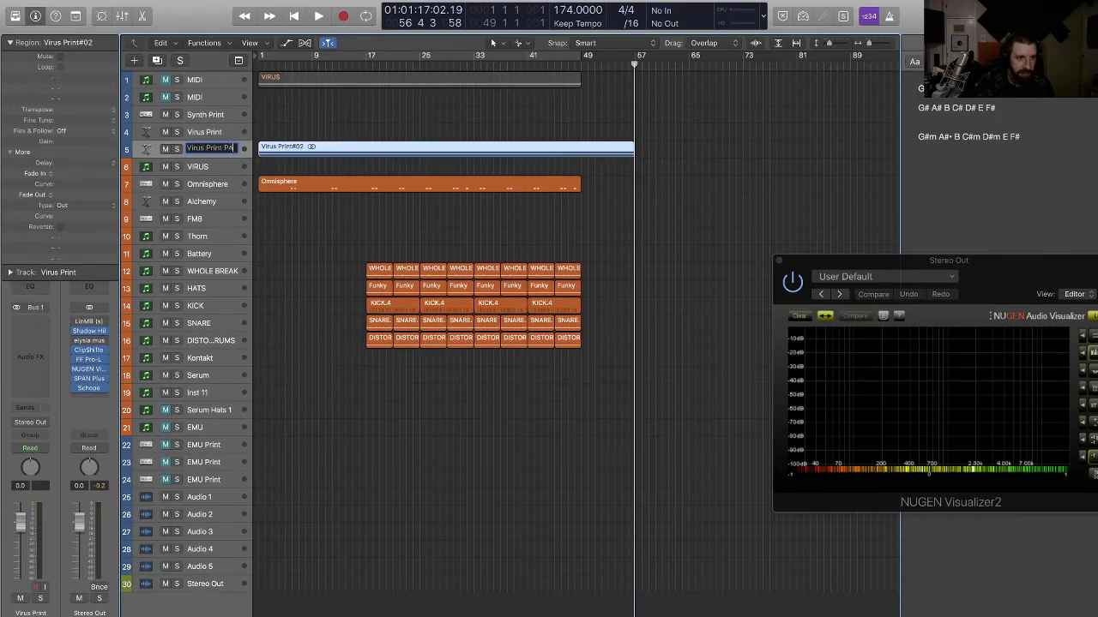
{"action": "key", "text": "Return"}
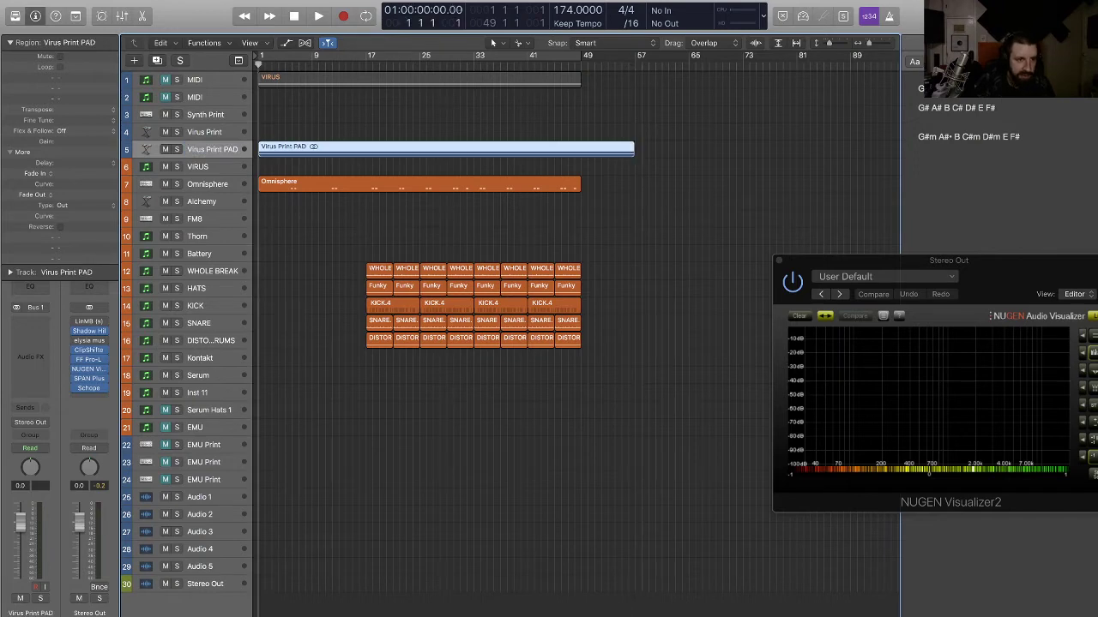
{"action": "key", "text": "space"}
{"action": "left_click", "coordinate": [350, 225]}
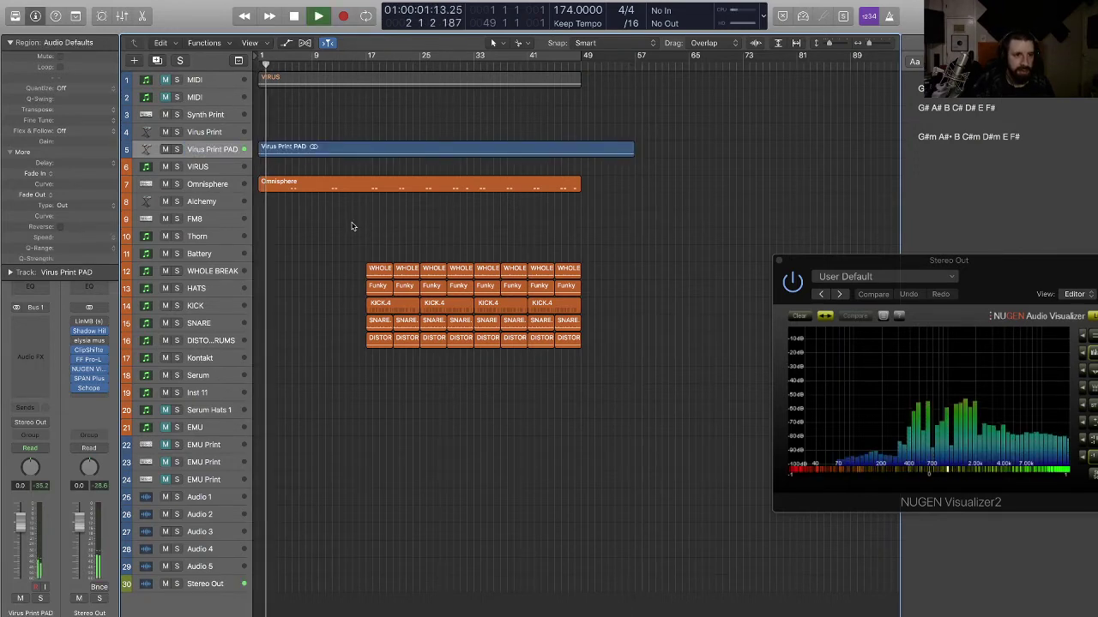
{"action": "key", "text": "super+Right"}
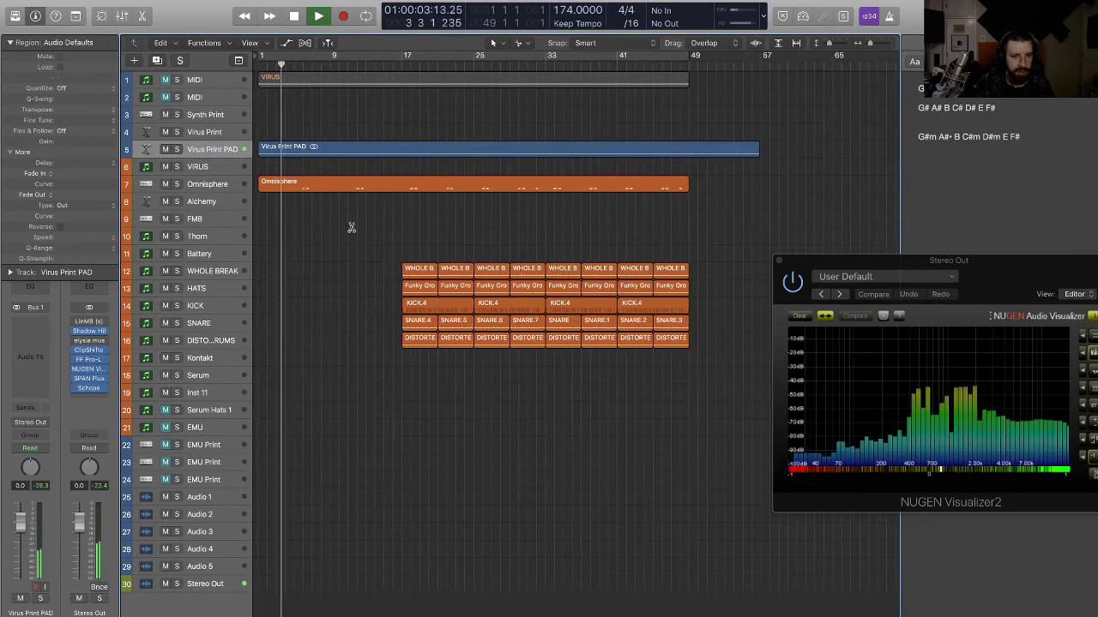
{"action": "key", "text": "super+Left"}
{"action": "key", "text": "super+Down"}
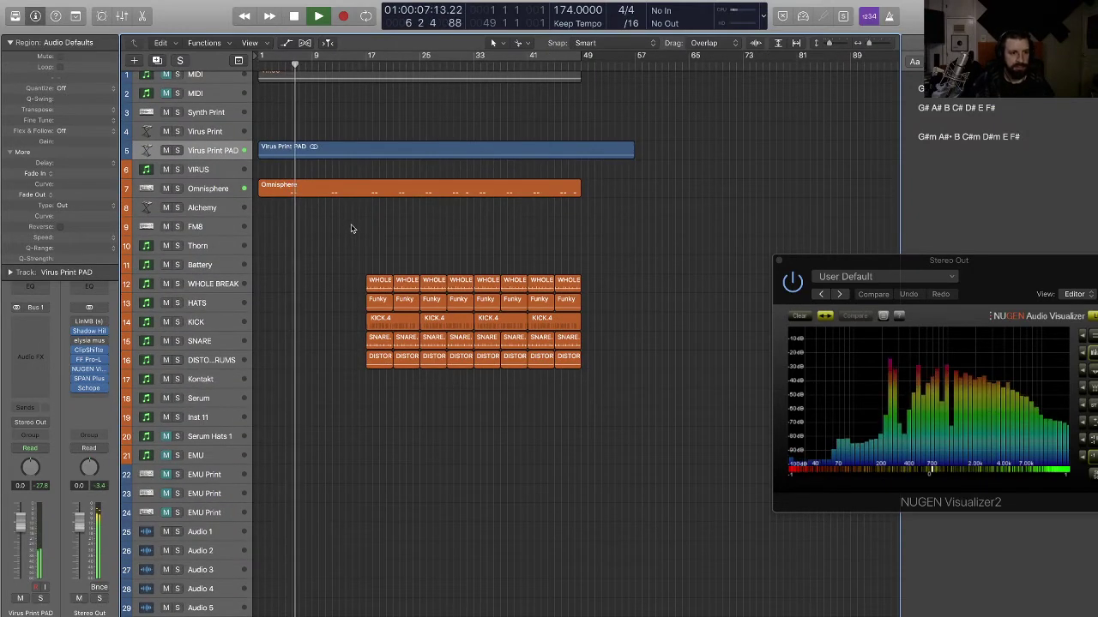
{"action": "left_click", "coordinate": [226, 211]}
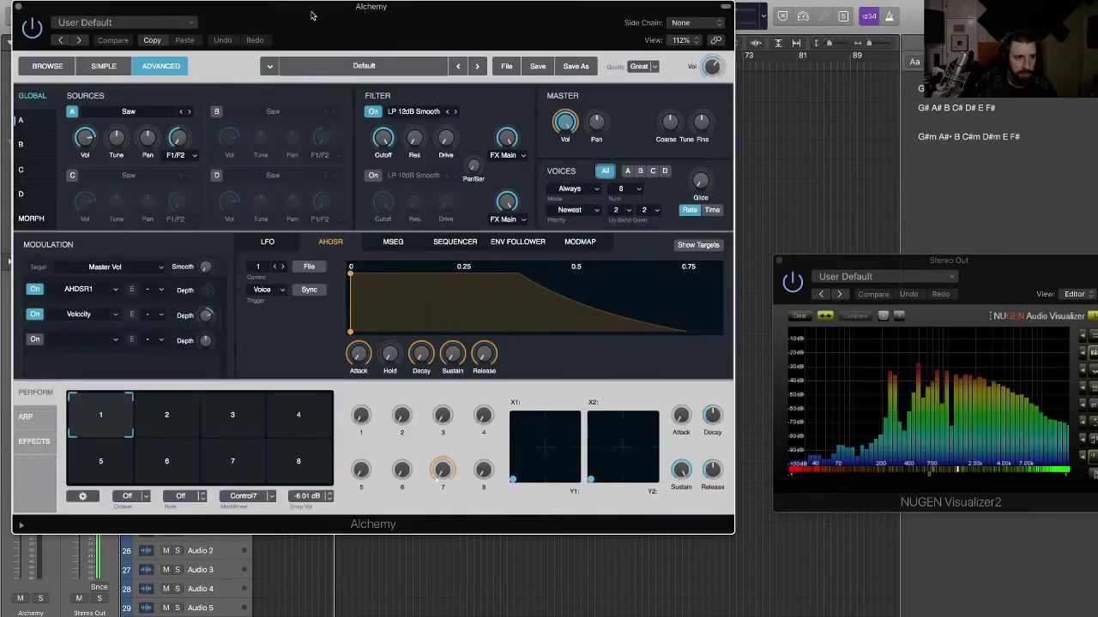
{"action": "left_click_drag", "start_coordinate": [312, 16], "coordinate": [468, 77]}
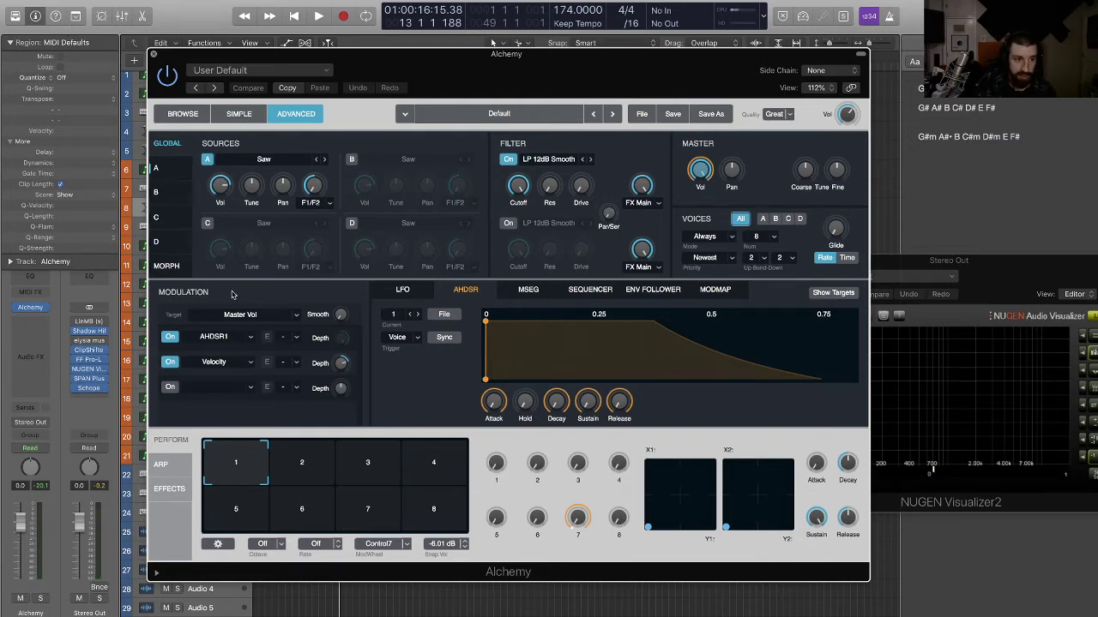
{"action": "key", "text": "super+w"}
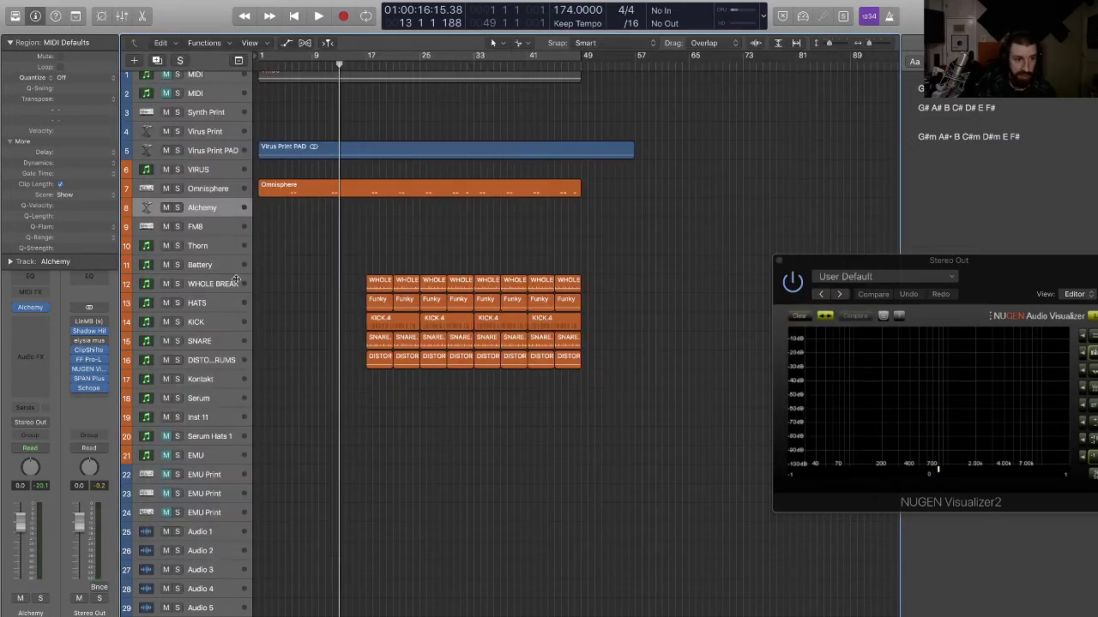
- Load the Analog Basic Shapes wavetable into oscillator A of Serum on the Serum track, and check its effects and modulation matrix
{"action": "left_click", "coordinate": [208, 399]}
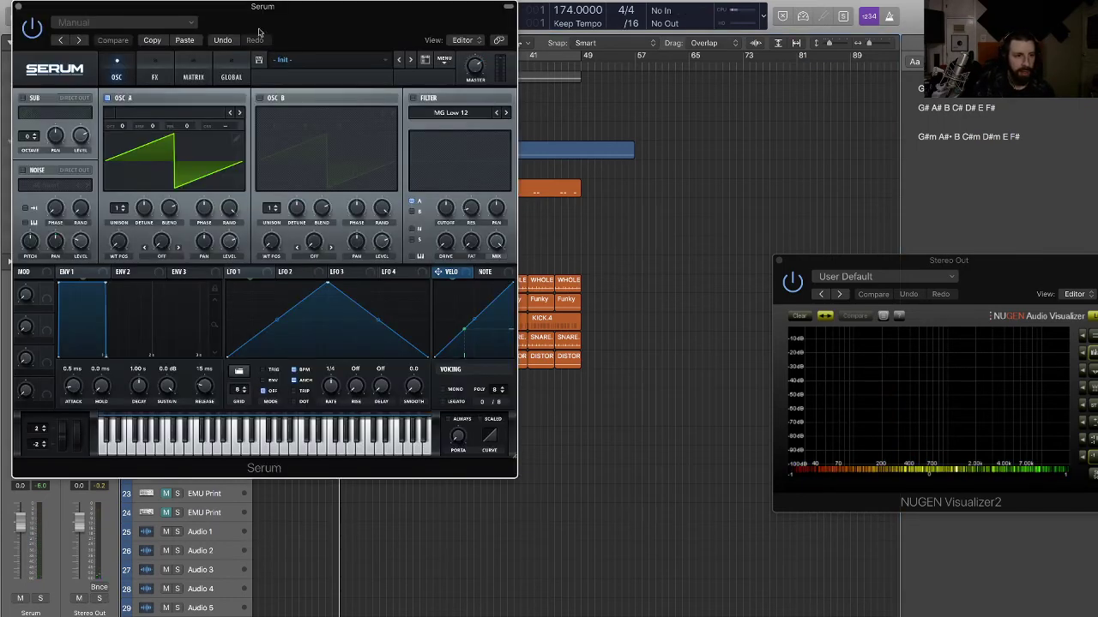
{"action": "left_click_drag", "start_coordinate": [288, 19], "coordinate": [435, 66]}
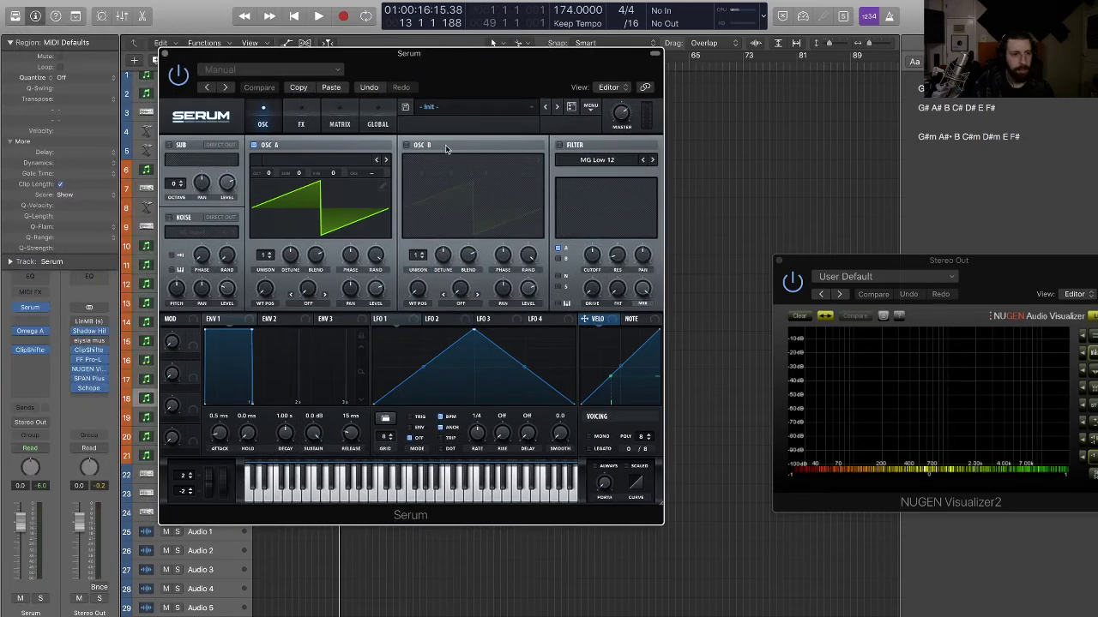
{"action": "left_click", "coordinate": [280, 162]}
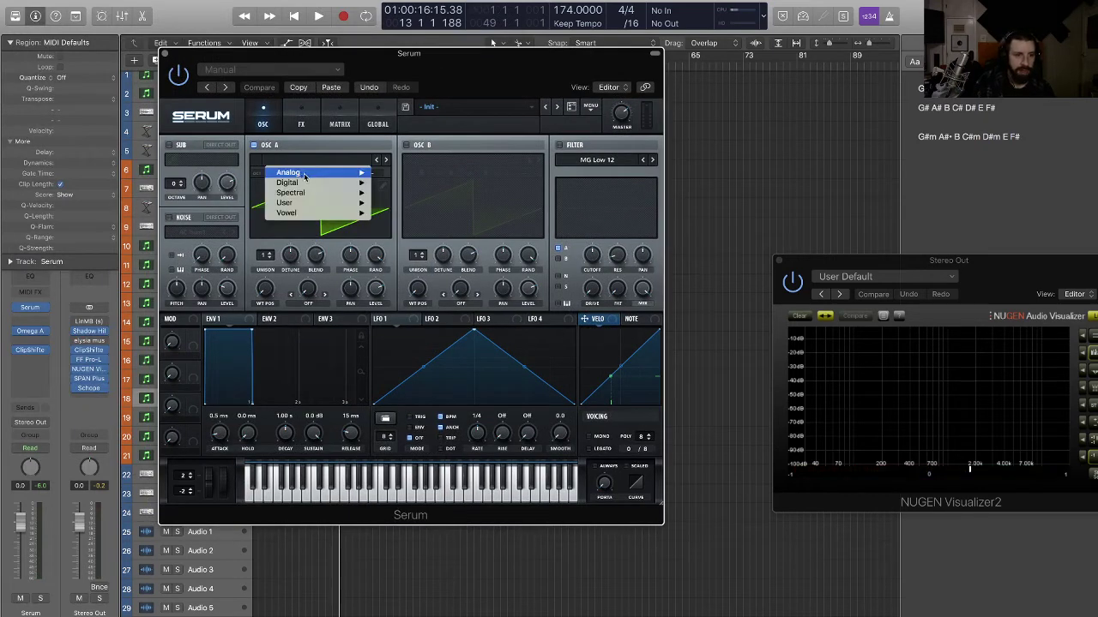
{"action": "mouse_move", "coordinate": [305, 175]}
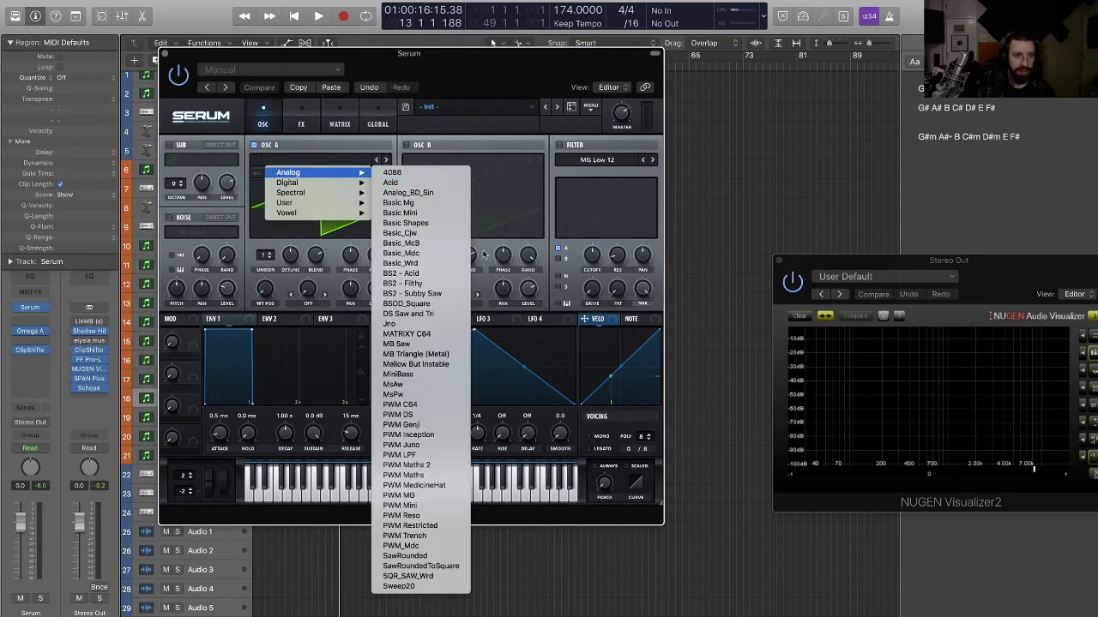
{"action": "left_click", "coordinate": [421, 223]}
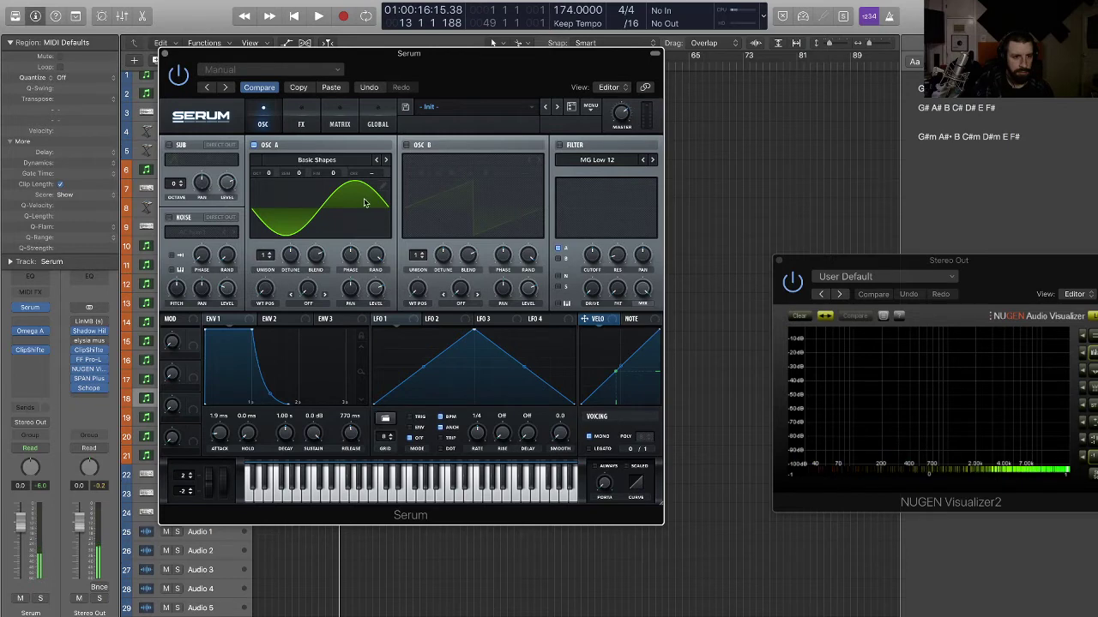
{"action": "left_click", "coordinate": [300, 124]}
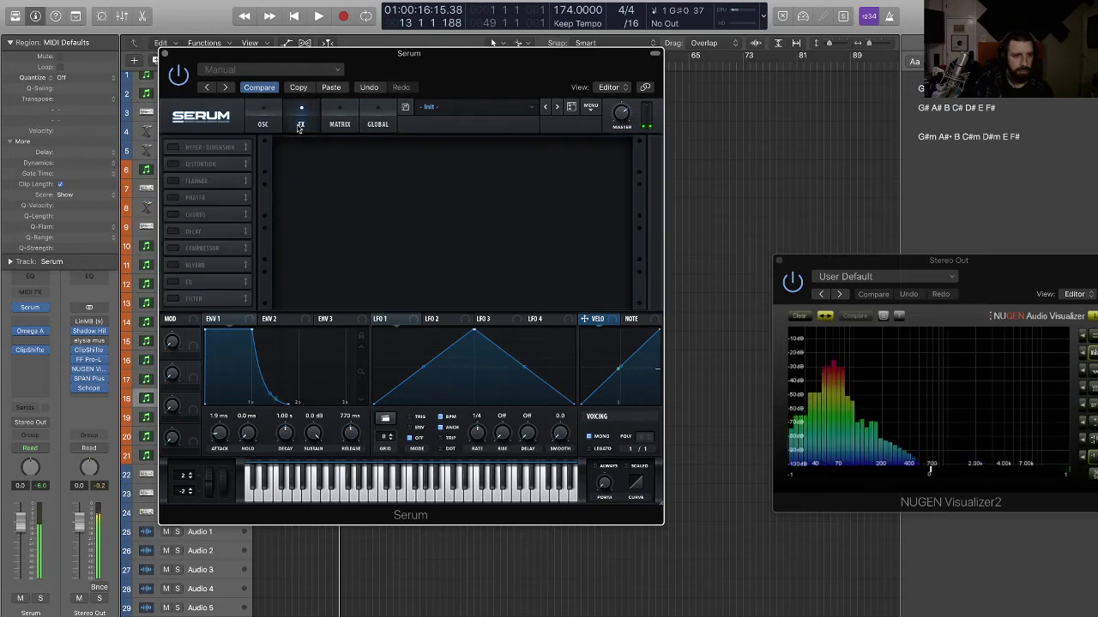
{"action": "left_click", "coordinate": [340, 124]}
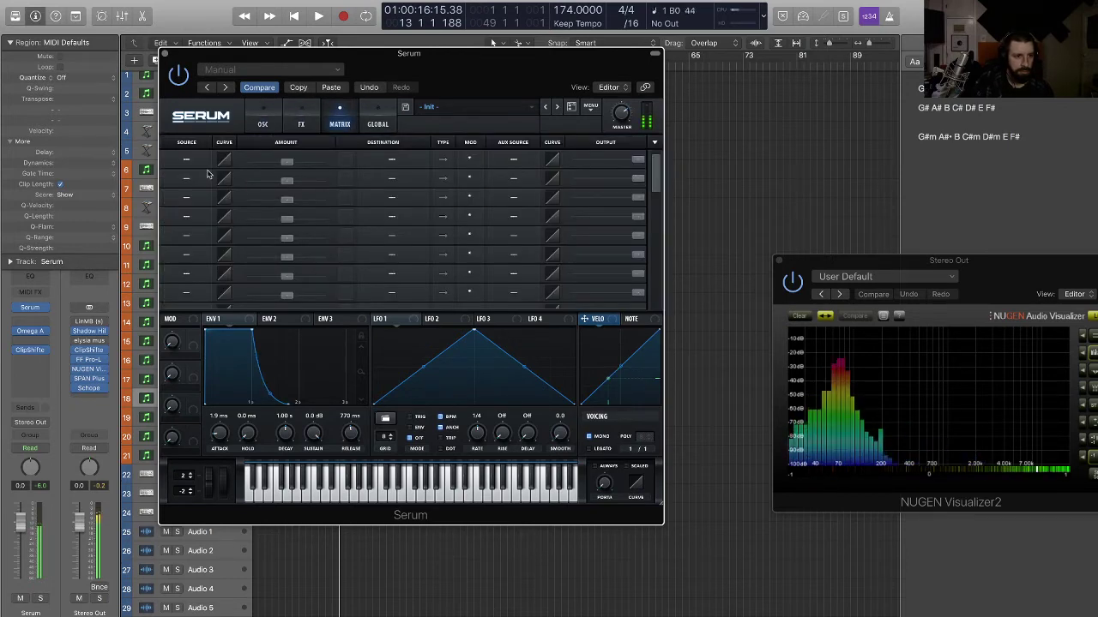
{"action": "key", "text": "super+w"}
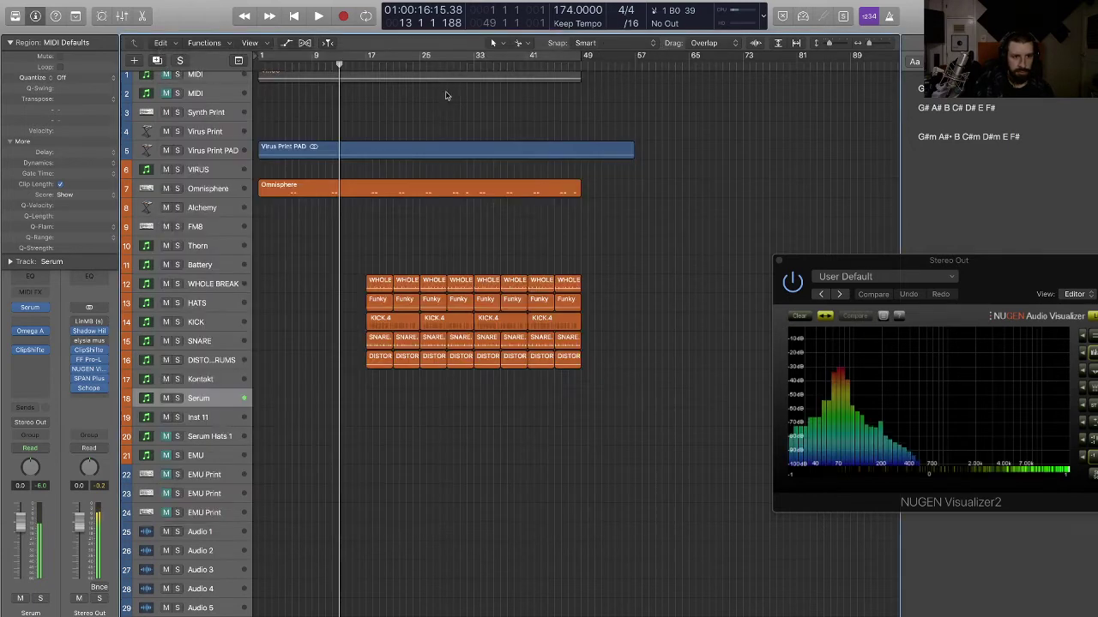
- Copy the drum regions of bars 33 to 49 so they start at bar 49, and cycle bars 33 to 49
{"action": "left_click_drag", "start_coordinate": [610, 422], "coordinate": [477, 269]}
{"action": "left_click_drag", "start_coordinate": [554, 330], "coordinate": [598, 332], "text": "alt"}
{"action": "left_click_drag", "start_coordinate": [480, 55], "coordinate": [578, 66]}
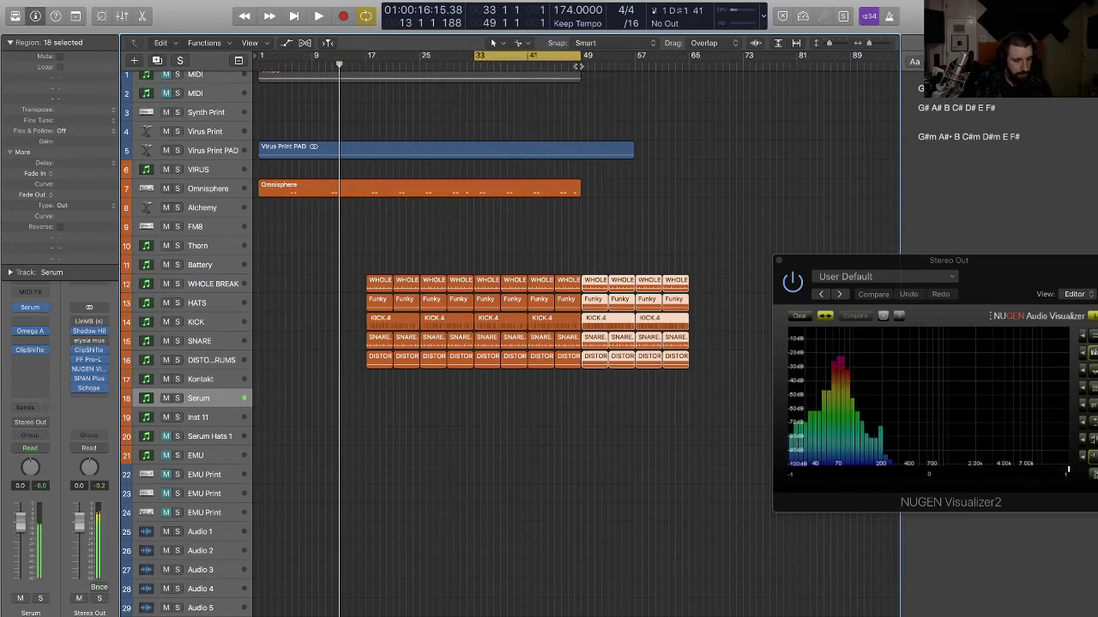
- Record trial sub bass takes on the Serum track over the bar 33 to 49 cycle, and delete them
{"action": "key", "text": "space"}
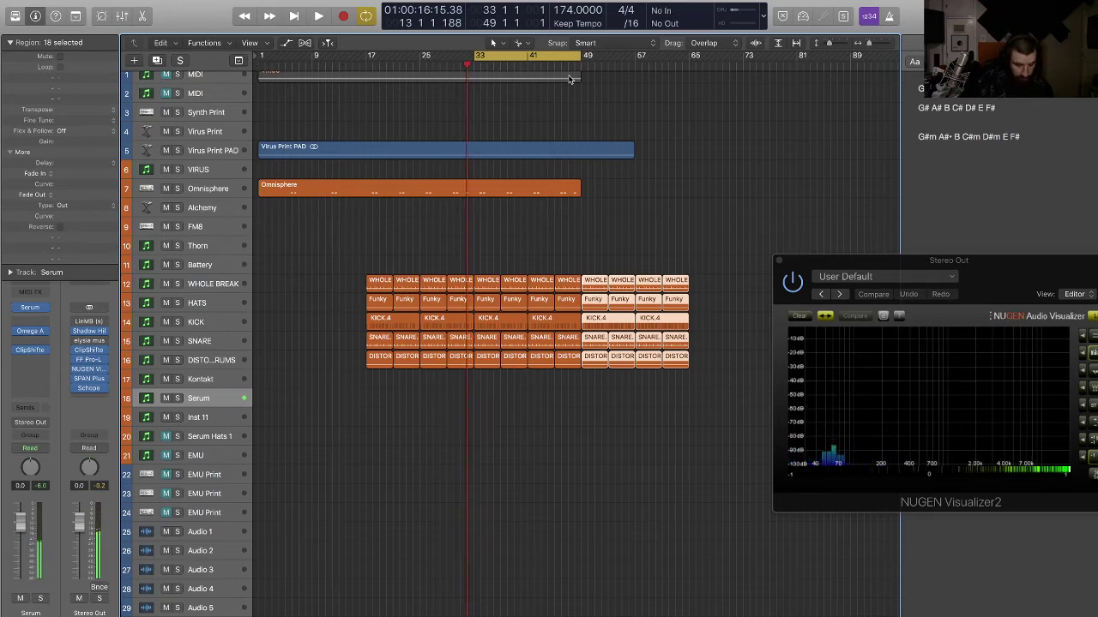
{"action": "key", "text": "r"}
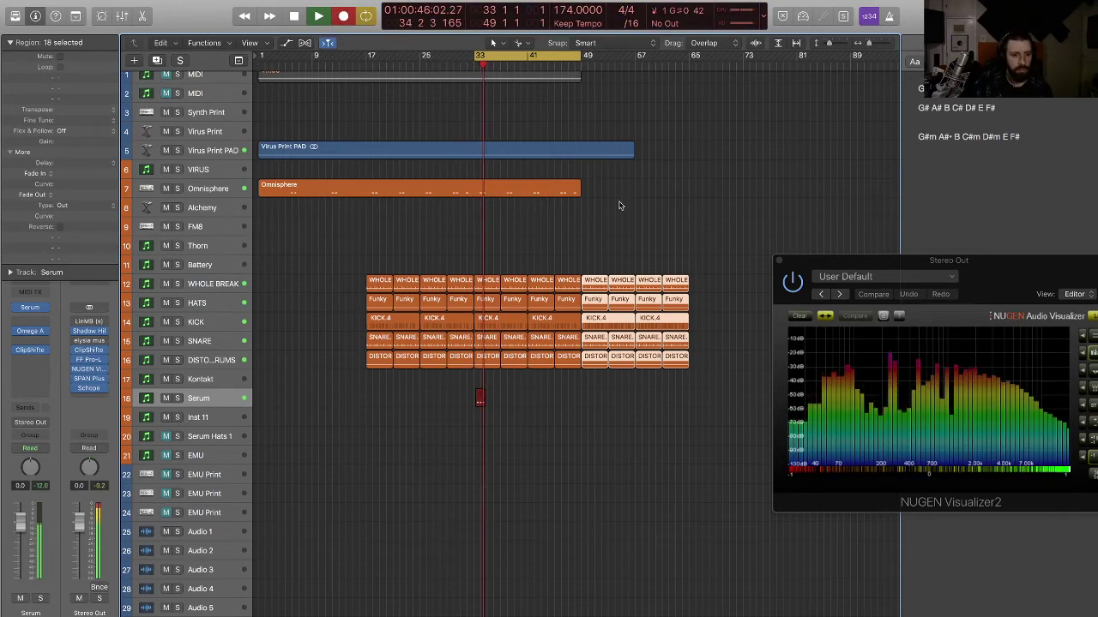
{"action": "left_click_drag", "start_coordinate": [519, 425], "coordinate": [461, 396]}
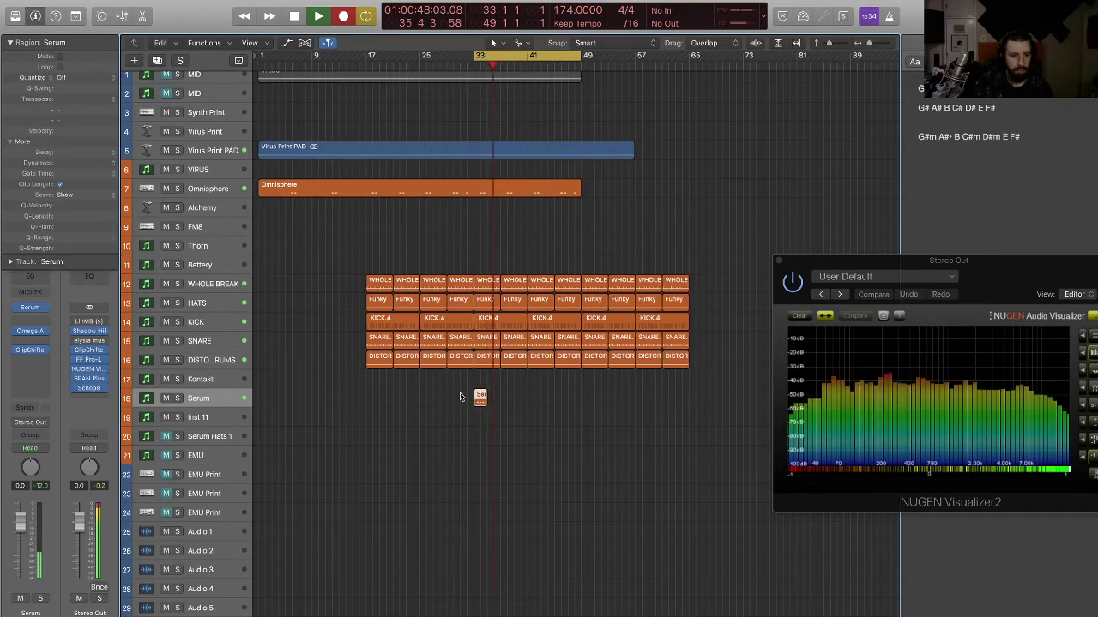
{"action": "key", "text": "Delete"}
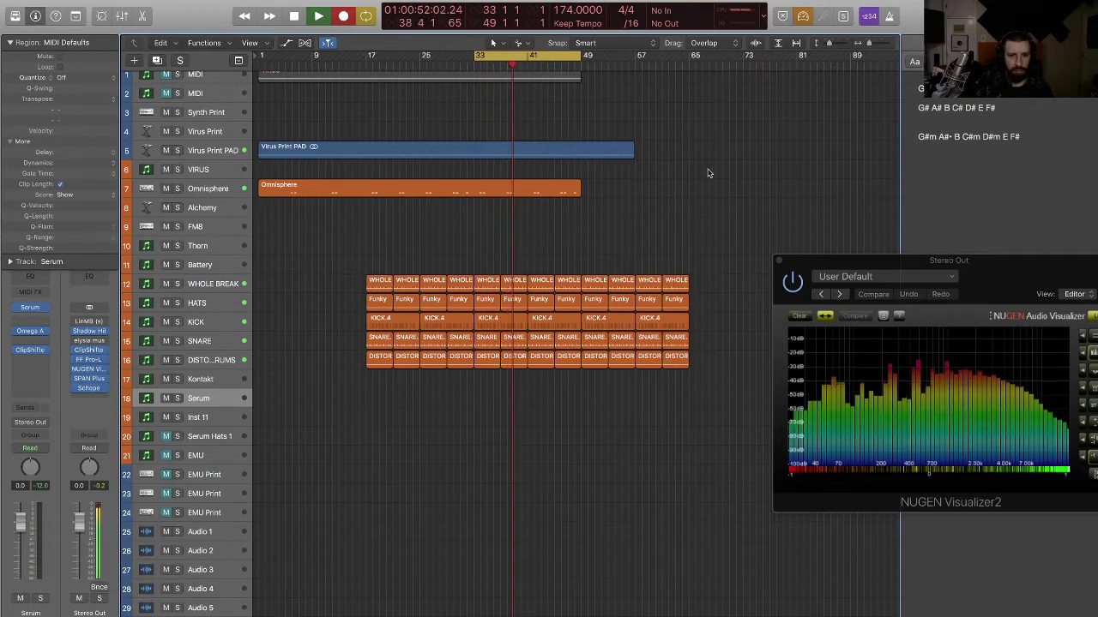
{"action": "key", "text": "r"}
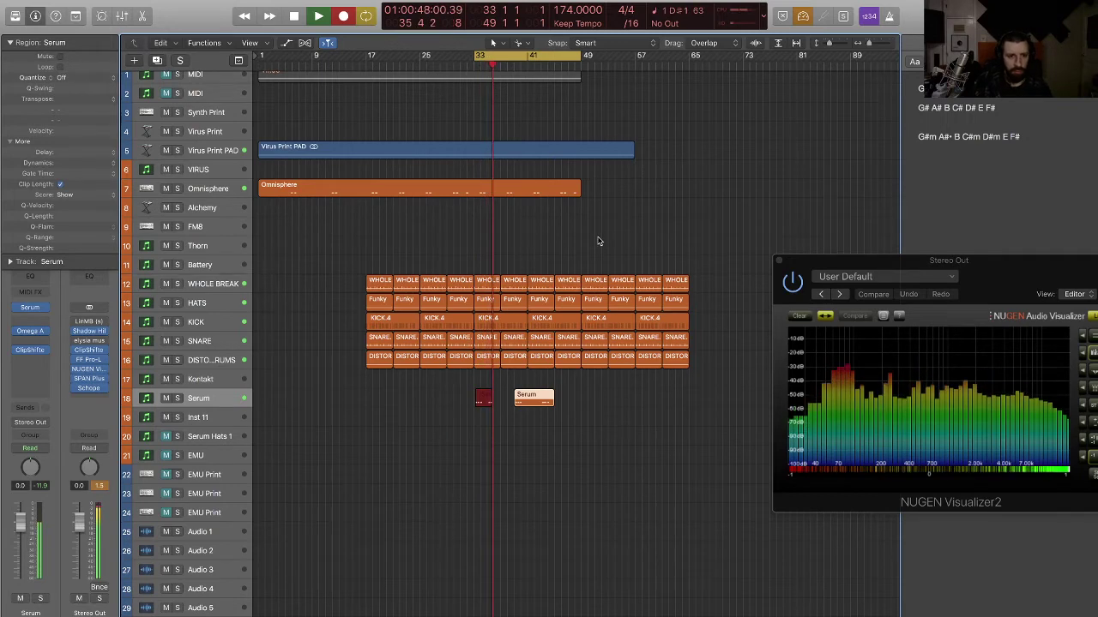
{"action": "key", "text": "space"}
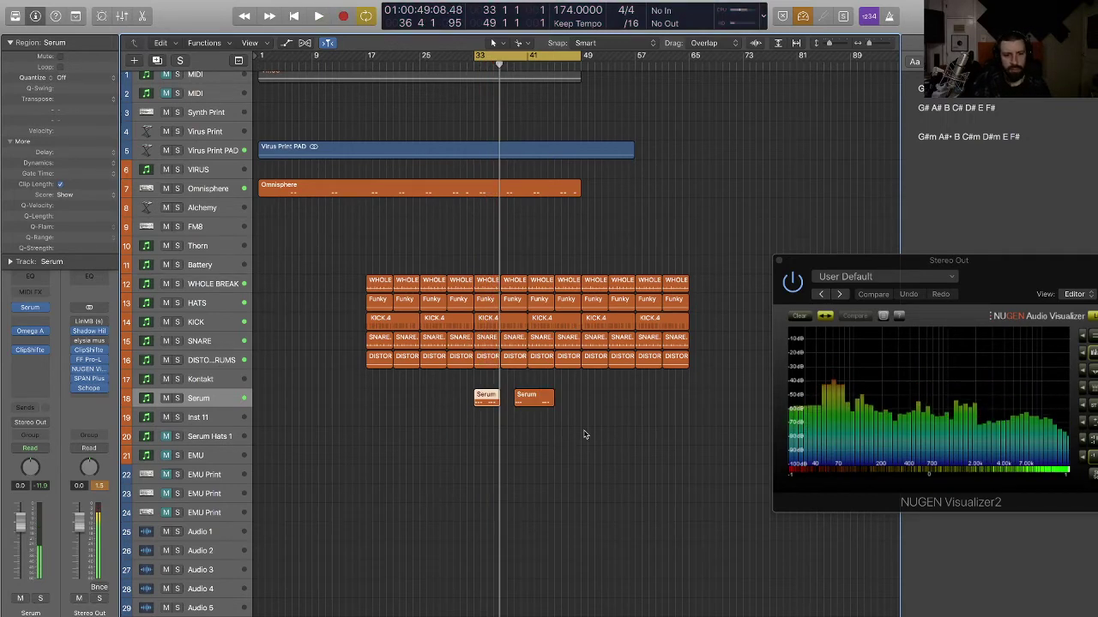
{"action": "left_click_drag", "start_coordinate": [580, 425], "coordinate": [468, 387]}
{"action": "key", "text": "Delete"}
{"action": "key", "text": "space"}
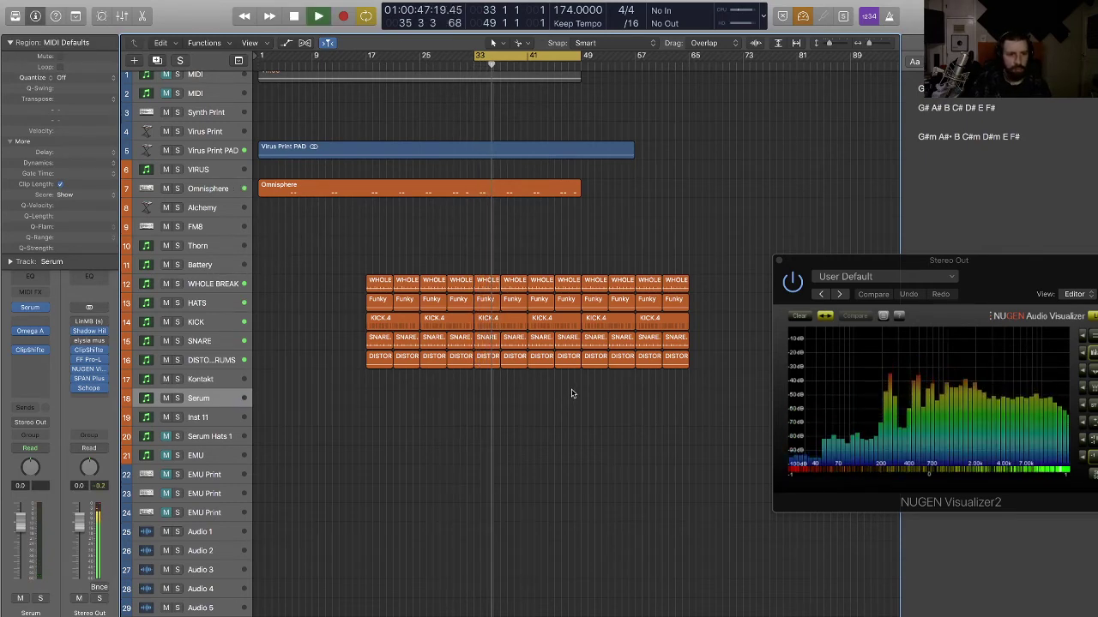
{"action": "key", "text": "space"}
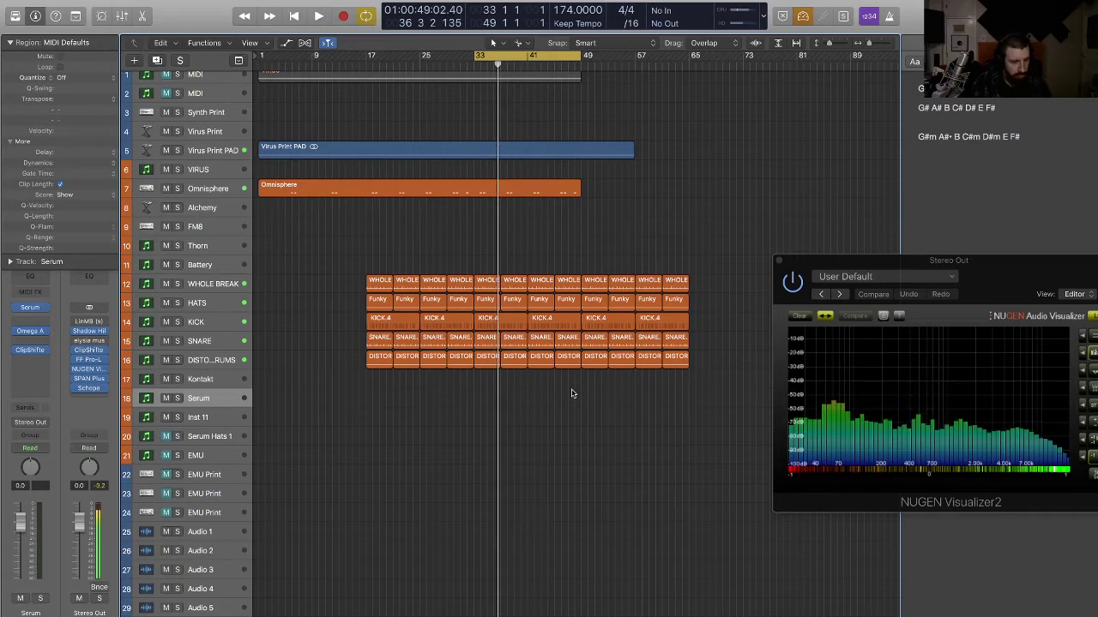
- Record a sub bass take on the Serum track from bar 35 to bar 49 within the cycle
{"action": "key", "text": "space"}
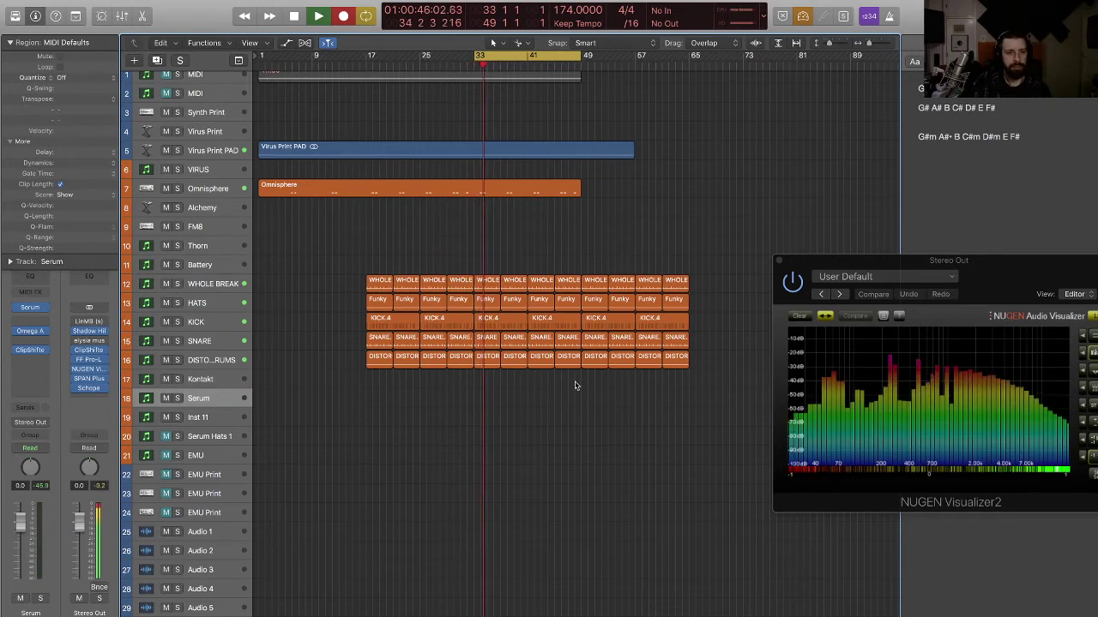
{"action": "key", "text": "r"}
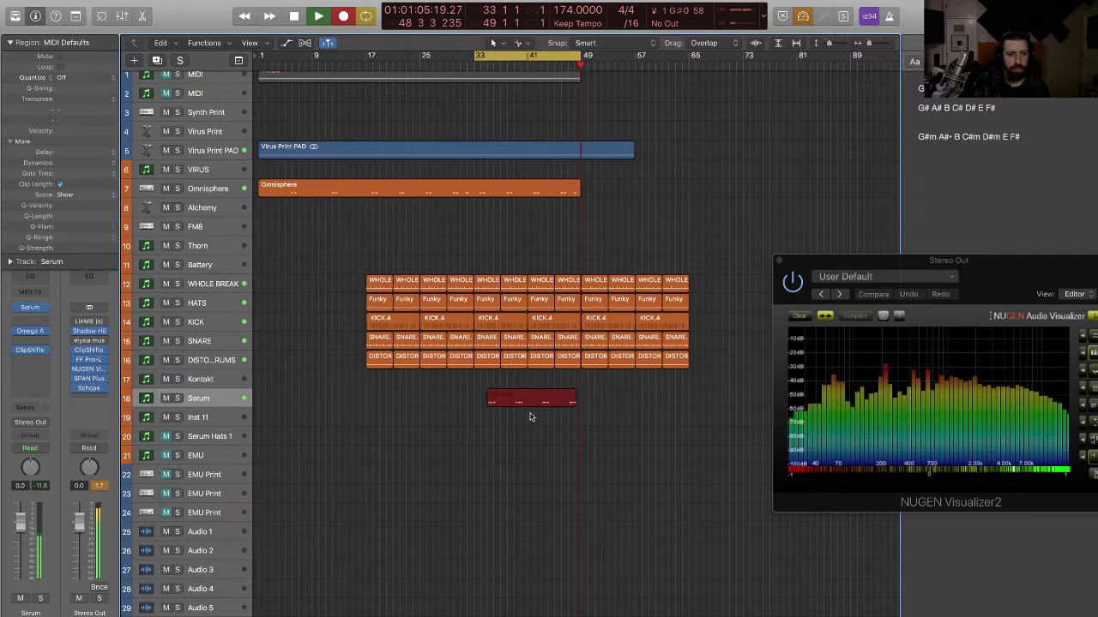
{"action": "key", "text": "space"}
- Compare the closing notes of the recorded Serum region with the Omnisphere region's last notes in the Piano Roll
{"action": "double_click", "coordinate": [534, 399]}
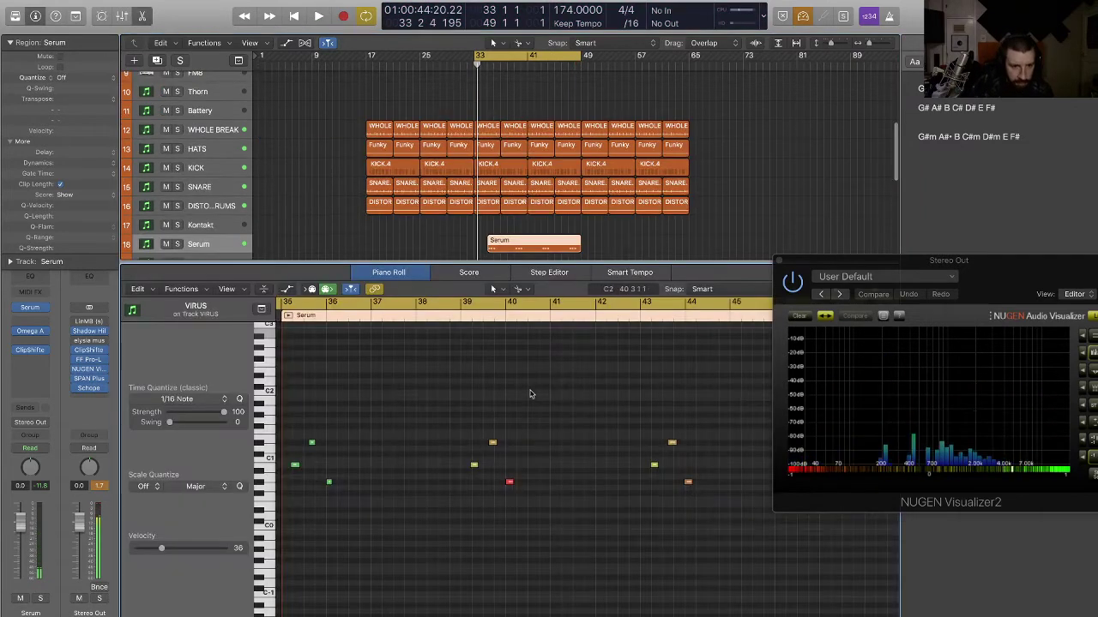
{"action": "scroll", "coordinate": [647, 494], "scroll_direction": "right", "scroll_amount": 5}
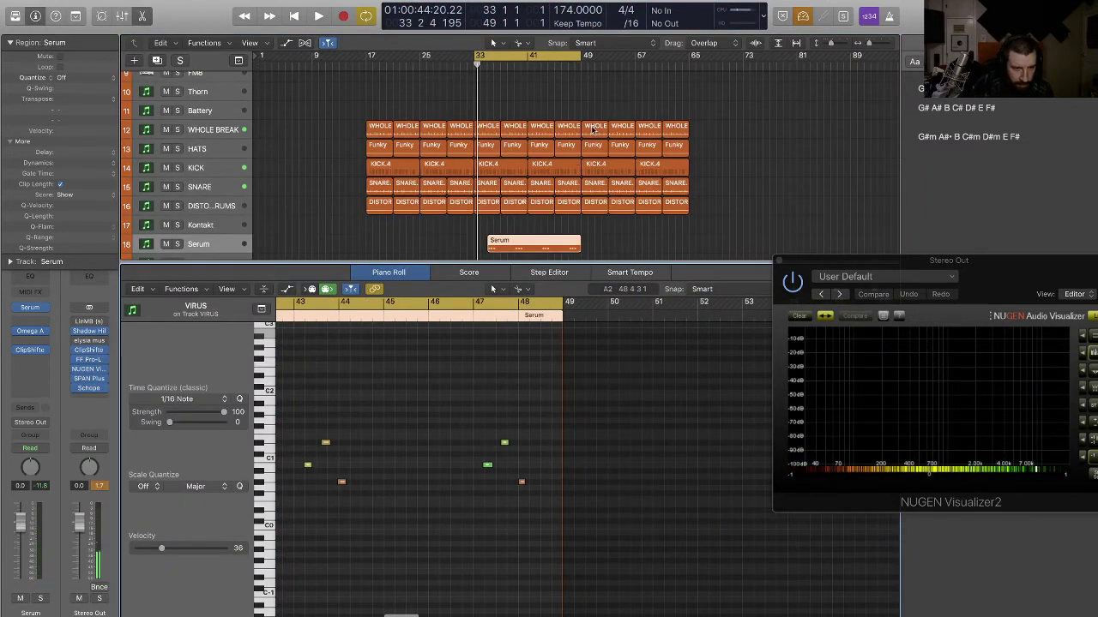
{"action": "scroll", "coordinate": [591, 131], "scroll_direction": "up", "scroll_amount": 3}
{"action": "left_click", "coordinate": [570, 81]}
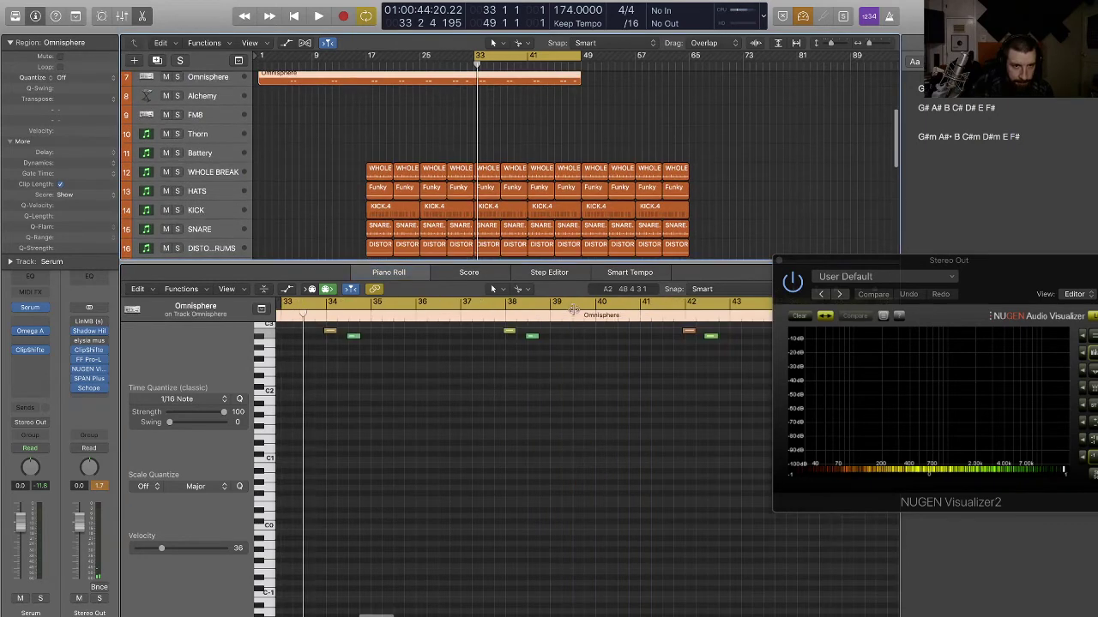
{"action": "scroll", "coordinate": [638, 400], "scroll_direction": "right", "scroll_amount": 8}
{"action": "left_click_drag", "start_coordinate": [390, 354], "coordinate": [391, 360]}
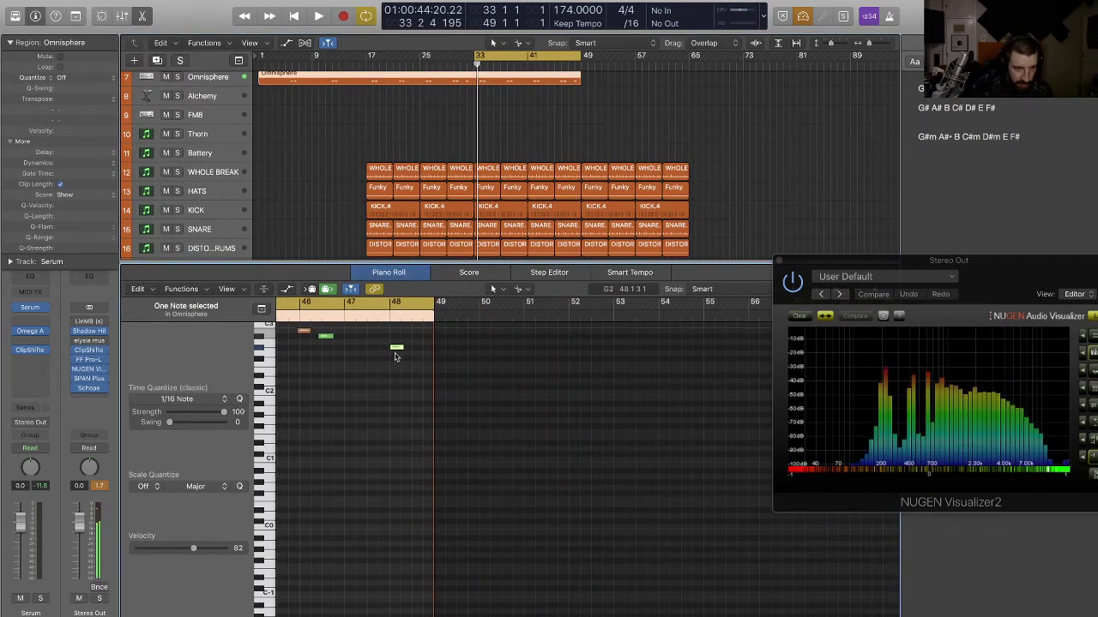
{"action": "scroll", "coordinate": [566, 132], "scroll_direction": "down", "scroll_amount": 3}
{"action": "scroll", "coordinate": [566, 132], "scroll_direction": "down", "scroll_amount": 3}
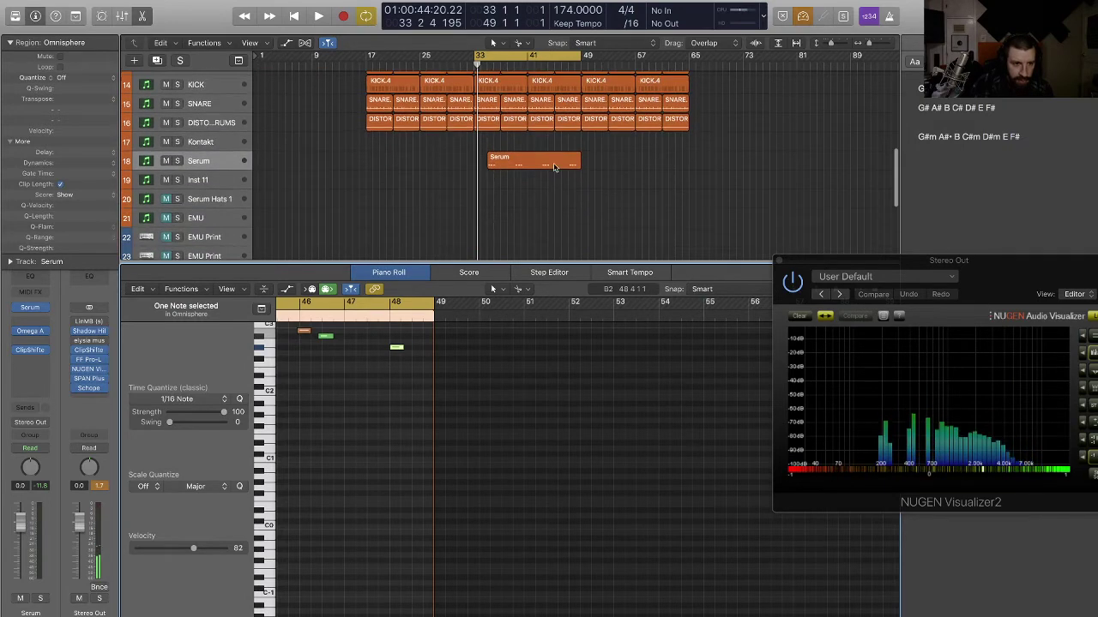
{"action": "left_click", "coordinate": [533, 162]}
{"action": "scroll", "coordinate": [547, 389], "scroll_direction": "right", "scroll_amount": 6}
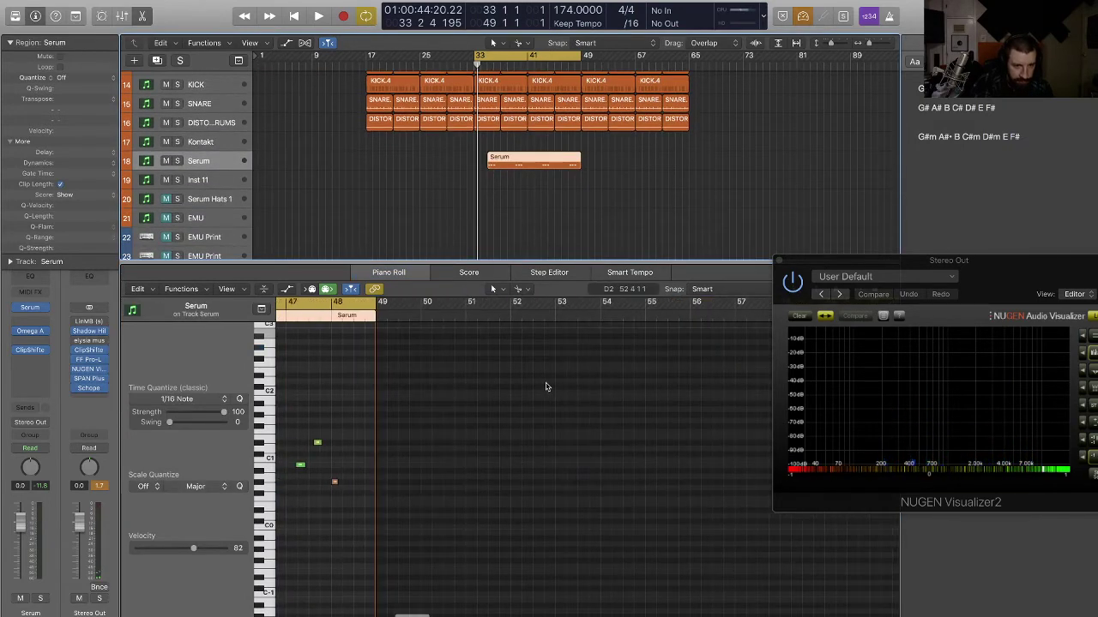
{"action": "left_click", "coordinate": [336, 483]}
{"action": "scroll", "coordinate": [341, 495], "scroll_direction": "left", "scroll_amount": 5}
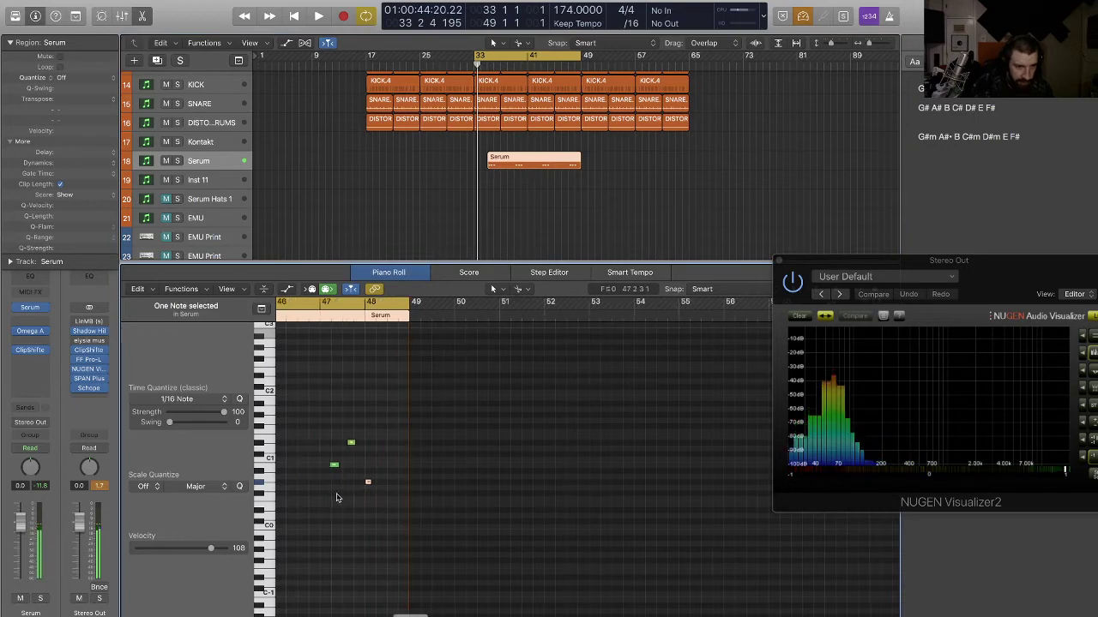
- Play back the Serum part and move its first two notes in bar 35 about a sixteenth note later
{"action": "key", "text": "super+a"}
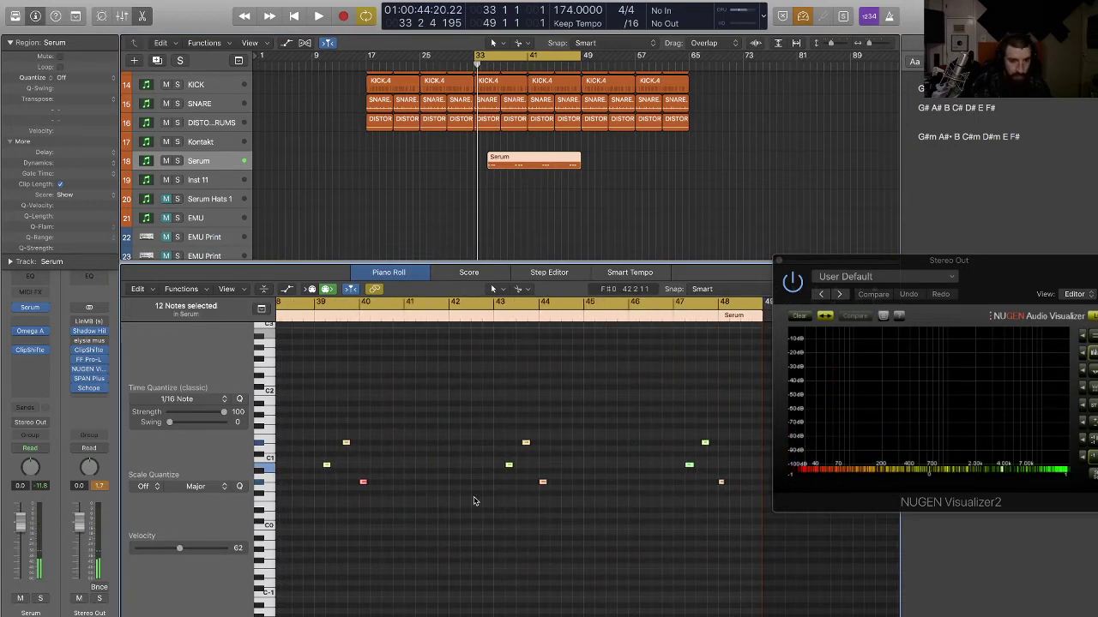
{"action": "scroll", "coordinate": [433, 500], "scroll_direction": "left", "scroll_amount": 4}
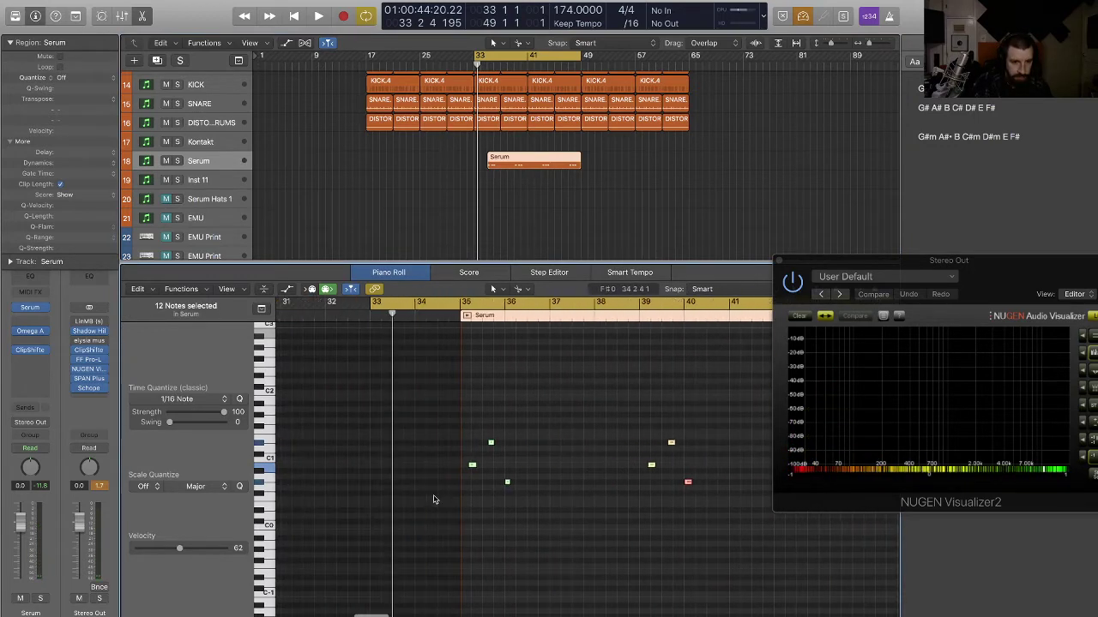
{"action": "left_click", "coordinate": [509, 496]}
{"action": "key", "text": "space"}
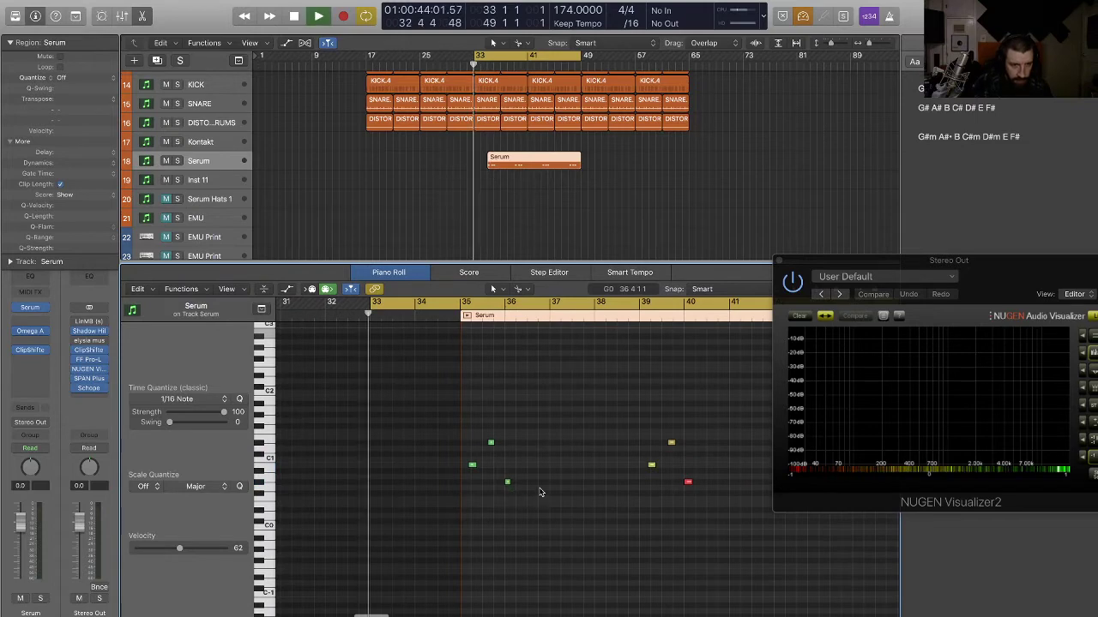
{"action": "key", "text": "super+Right"}
{"action": "key", "text": "super+Right"}
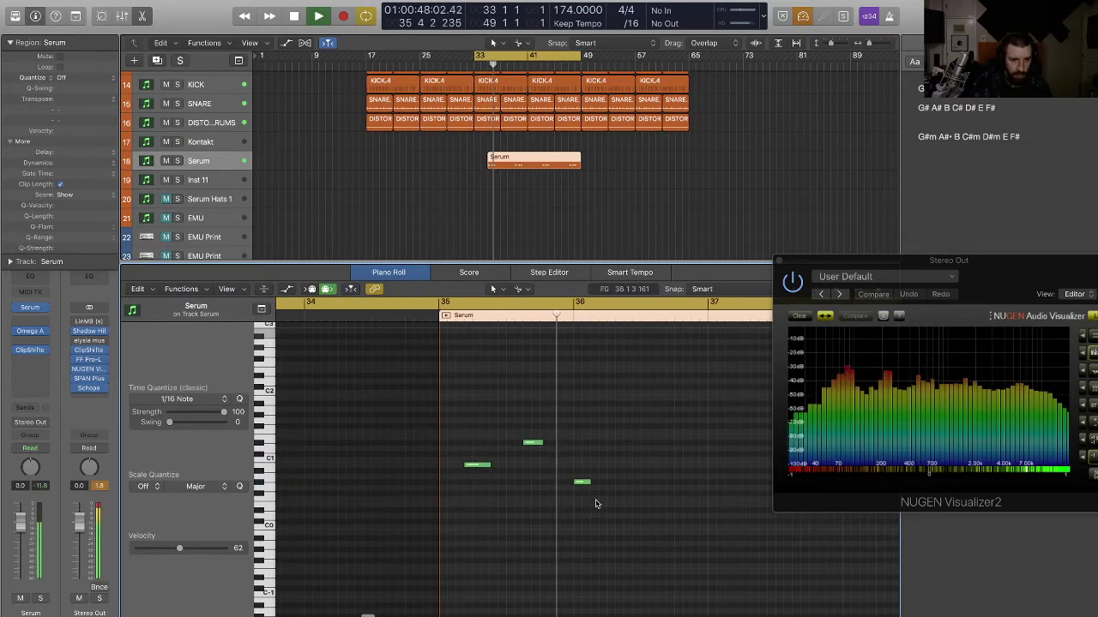
{"action": "key", "text": "space"}
{"action": "left_click_drag", "start_coordinate": [549, 487], "coordinate": [467, 429]}
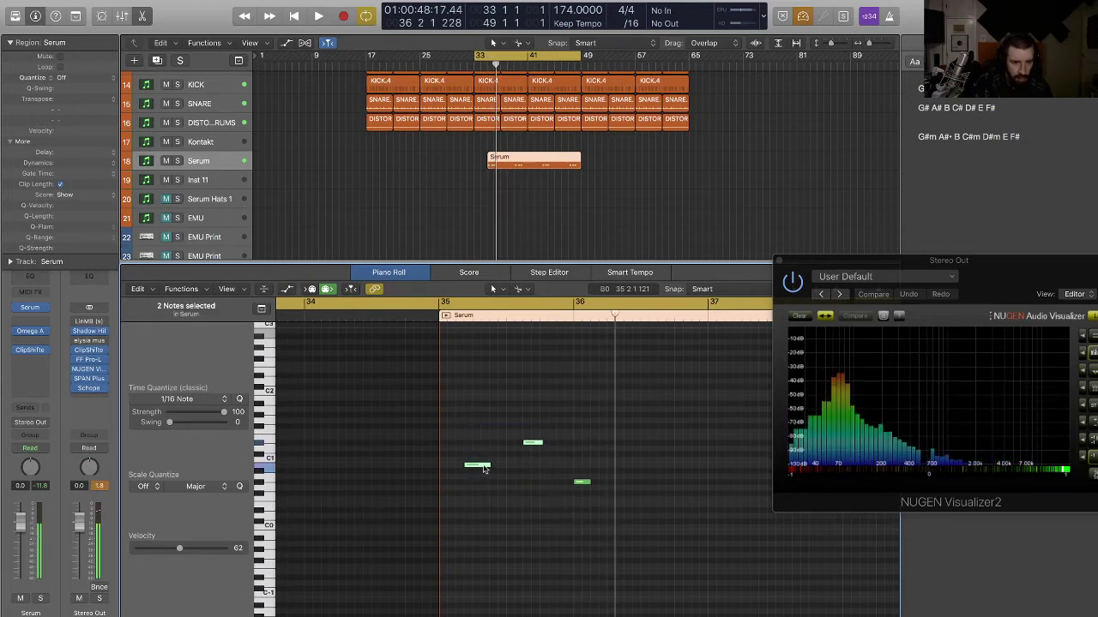
{"action": "left_click_drag", "start_coordinate": [483, 469], "coordinate": [491, 468]}
{"action": "key", "text": "space"}
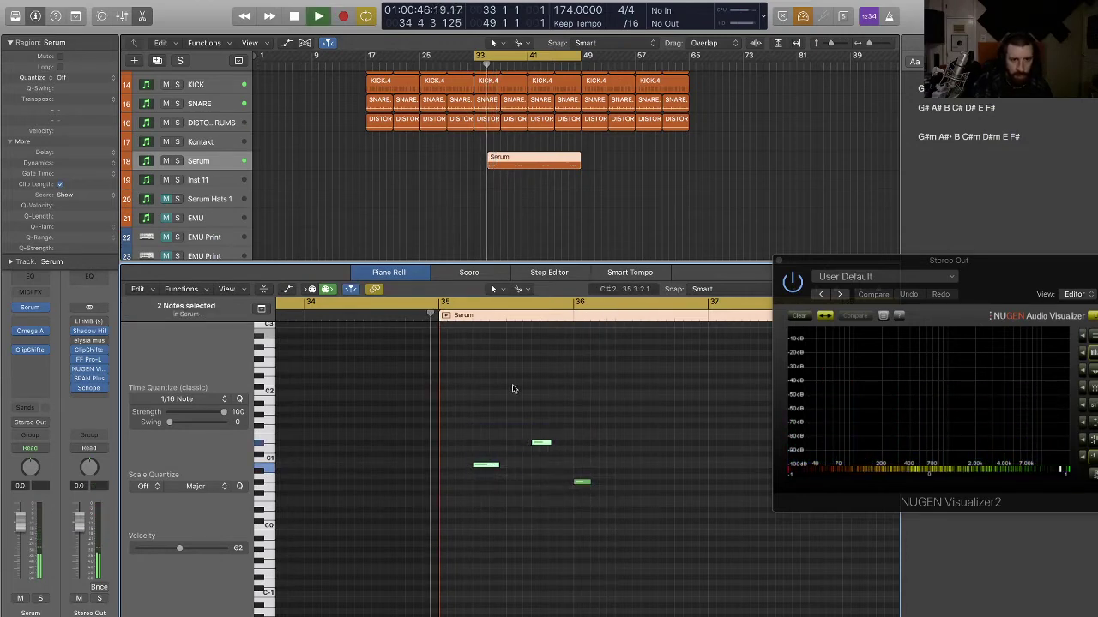
- Extend the Serum region's start back to bar 33 and move the first note in bar 39 about a sixteenth note later
{"action": "left_click_drag", "start_coordinate": [489, 165], "coordinate": [474, 169]}
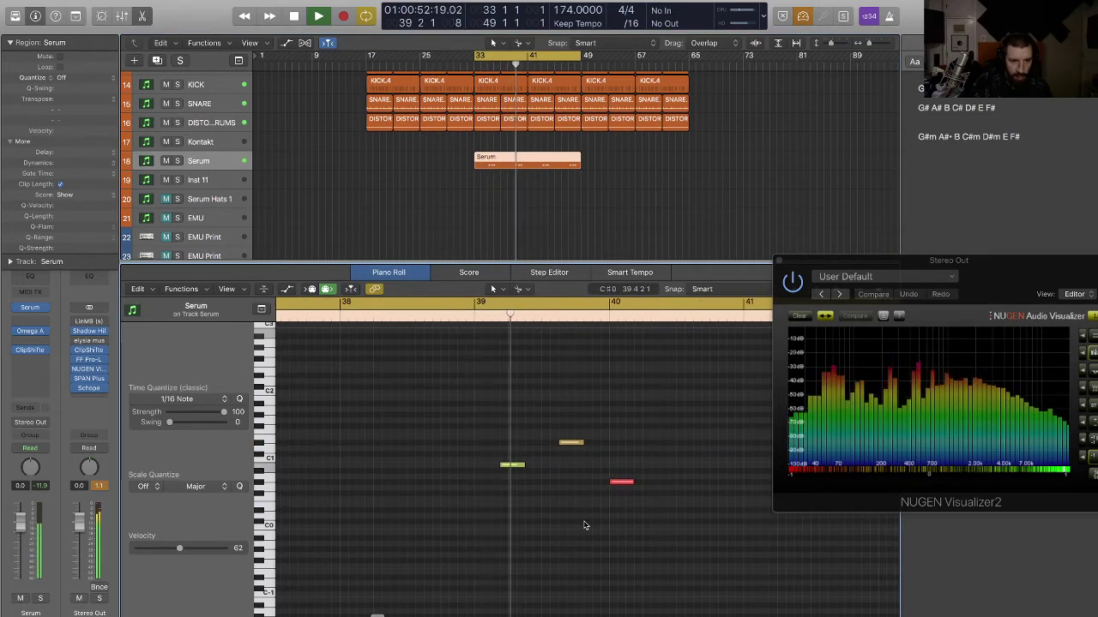
{"action": "left_click_drag", "start_coordinate": [507, 512], "coordinate": [568, 421]}
{"action": "key", "text": "space"}
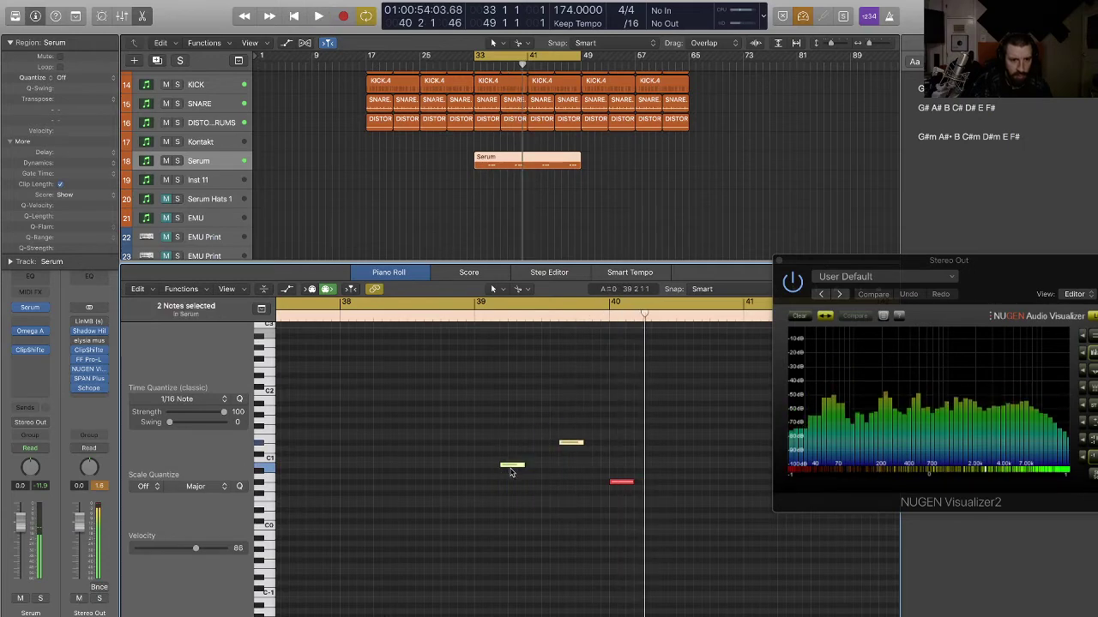
{"action": "left_click_drag", "start_coordinate": [511, 466], "coordinate": [519, 466]}
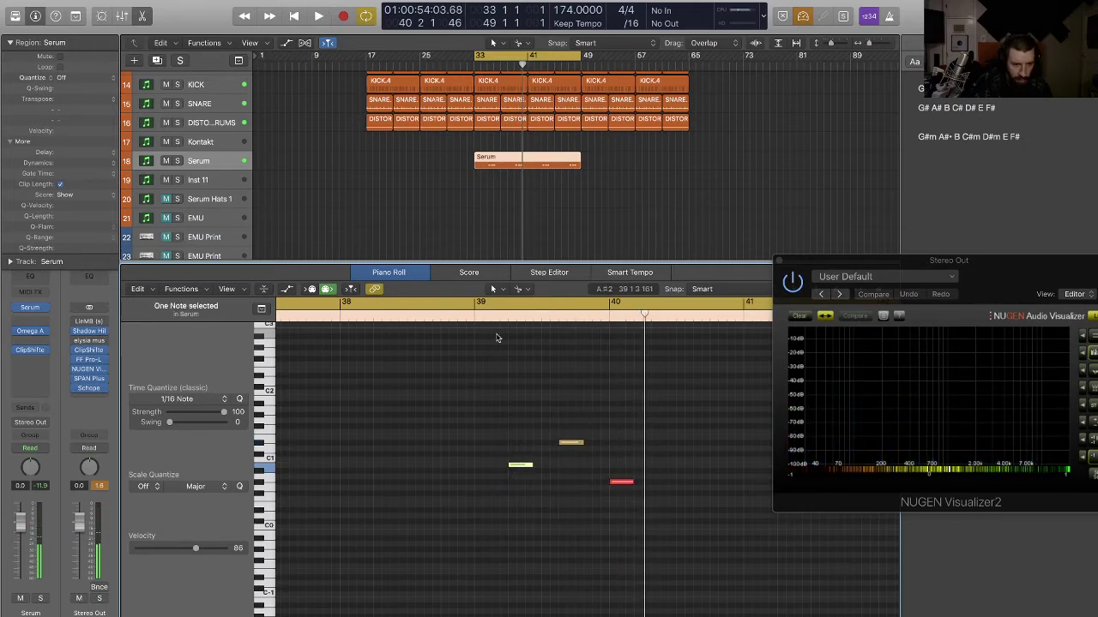
{"action": "left_click", "coordinate": [464, 315]}
{"action": "key", "text": "space"}
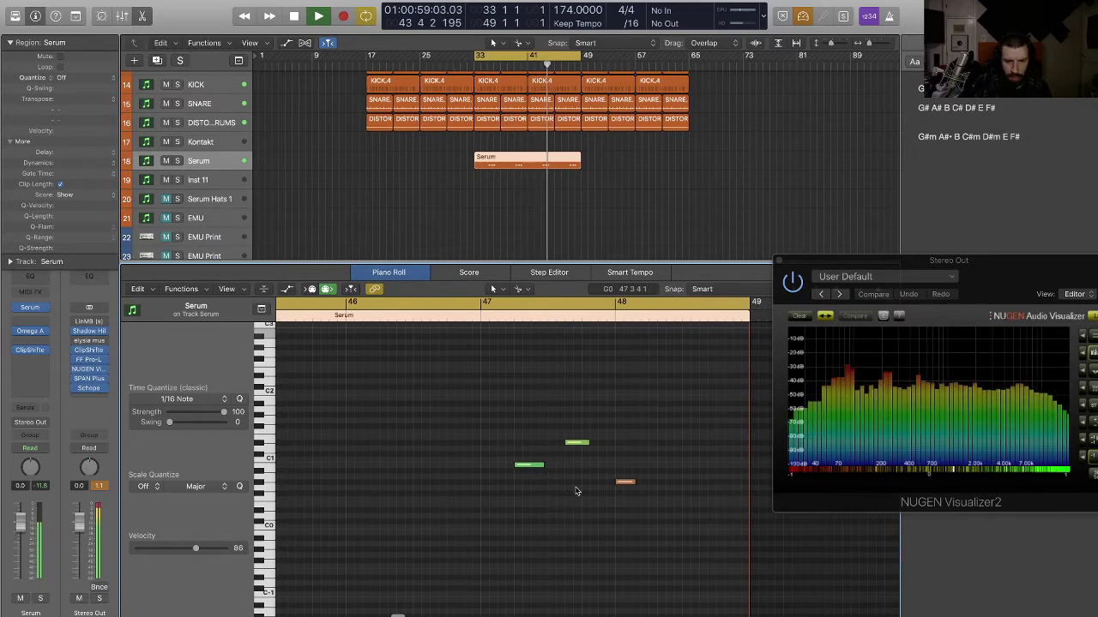
- Close the Piano Roll, solo the Serum track and play it with the cycle set to bars 35 to 37
{"action": "key", "text": "space"}
{"action": "key", "text": "p"}
{"action": "key", "text": "s"}
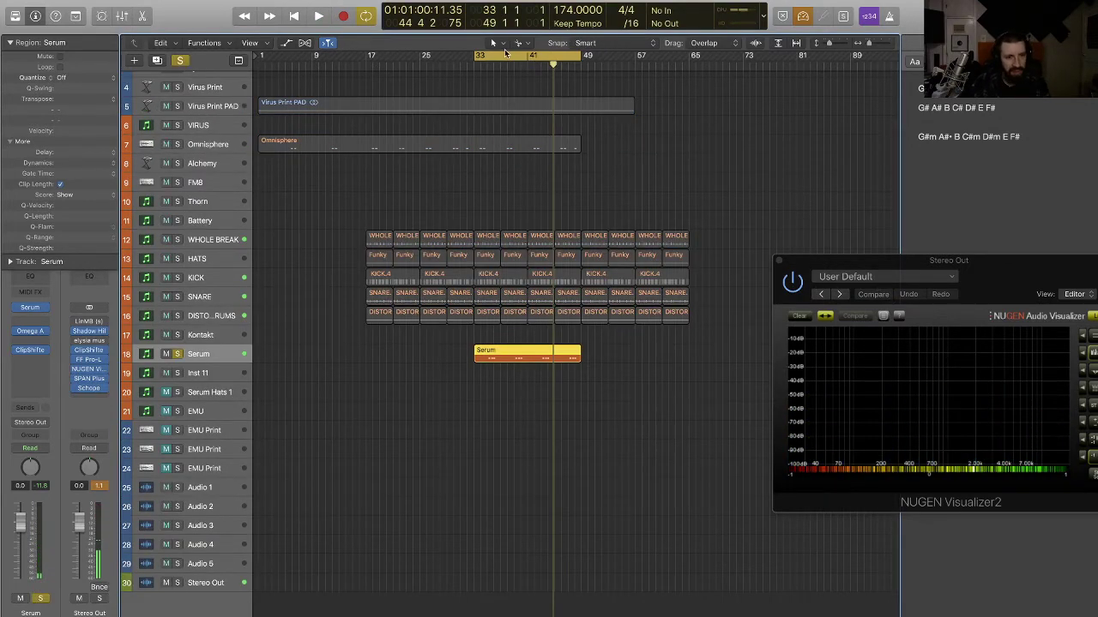
{"action": "key", "text": "super+Right"}
{"action": "key", "text": "super+Right"}
{"action": "key", "text": "super+Right"}
{"action": "key", "text": "super+Down"}
{"action": "key", "text": "super+Down"}
{"action": "key", "text": "super+Down"}
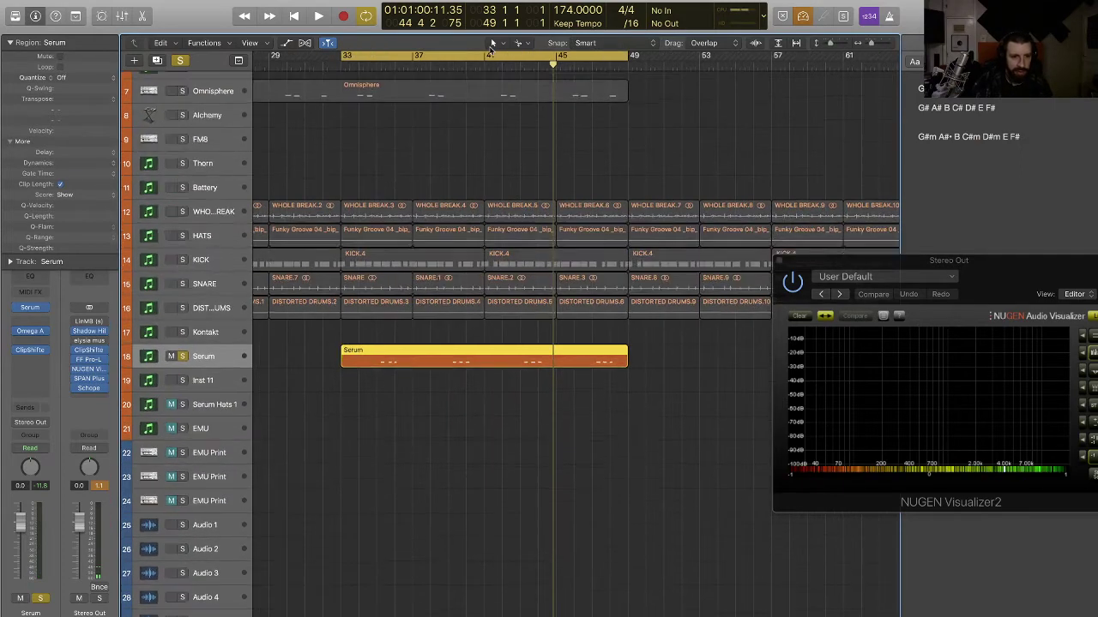
{"action": "left_click_drag", "start_coordinate": [378, 55], "coordinate": [415, 62]}
{"action": "key", "text": "space"}
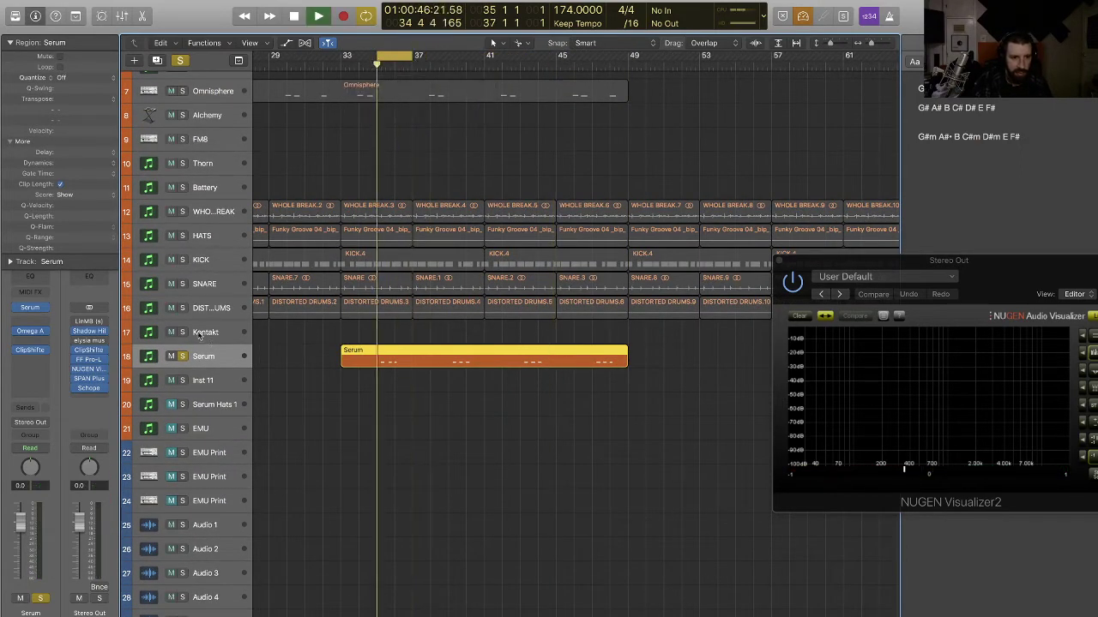
- Solo tracks 12 to 16 and Virus Print PAD alongside Serum, and open the Serum synth from the mixer
{"action": "left_click_drag", "start_coordinate": [182, 309], "coordinate": [185, 212]}
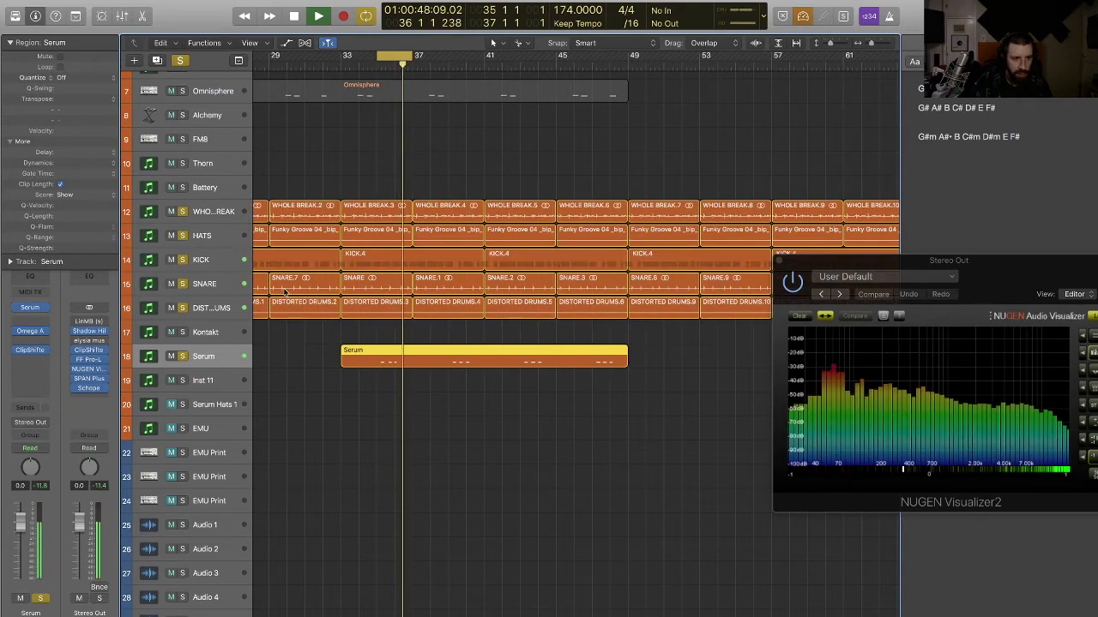
{"action": "key", "text": "x"}
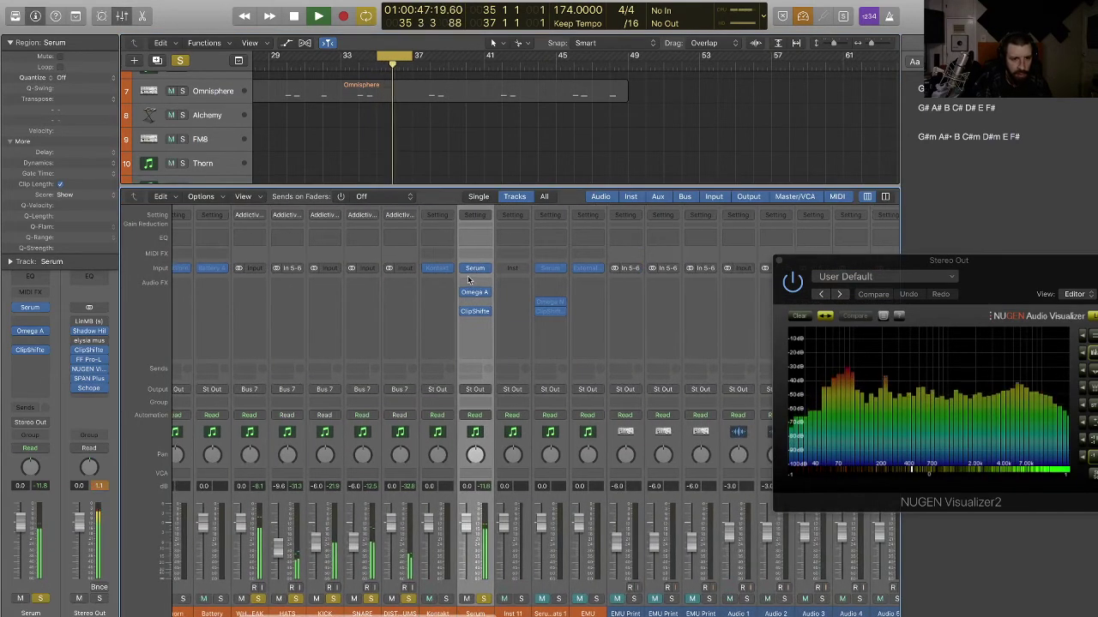
{"action": "scroll", "coordinate": [347, 111], "scroll_direction": "up", "scroll_amount": 5}
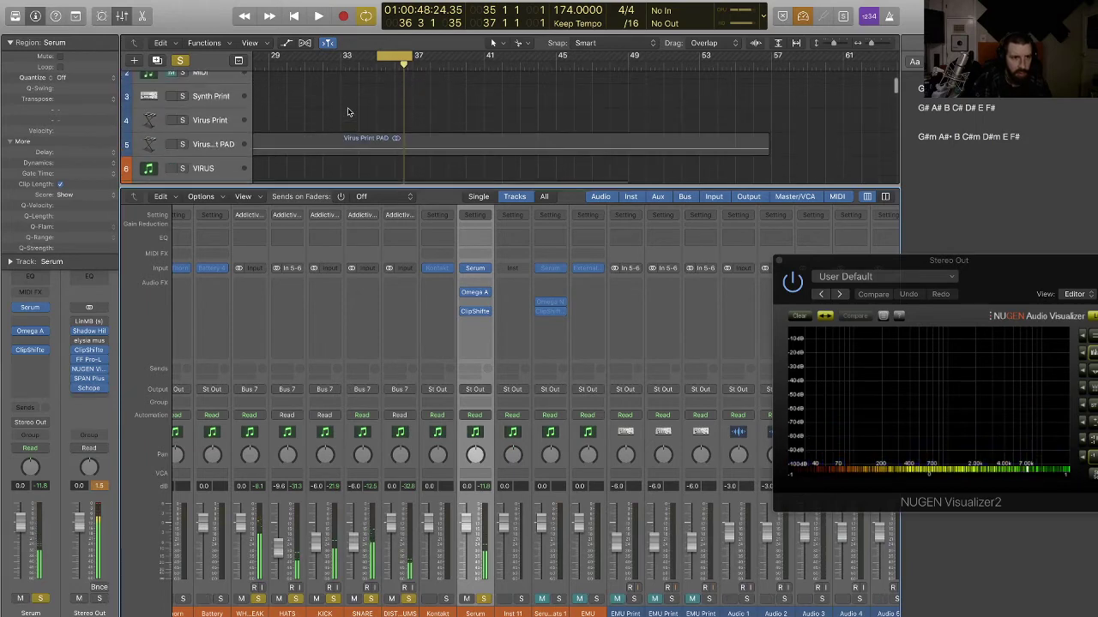
{"action": "left_click", "coordinate": [181, 144]}
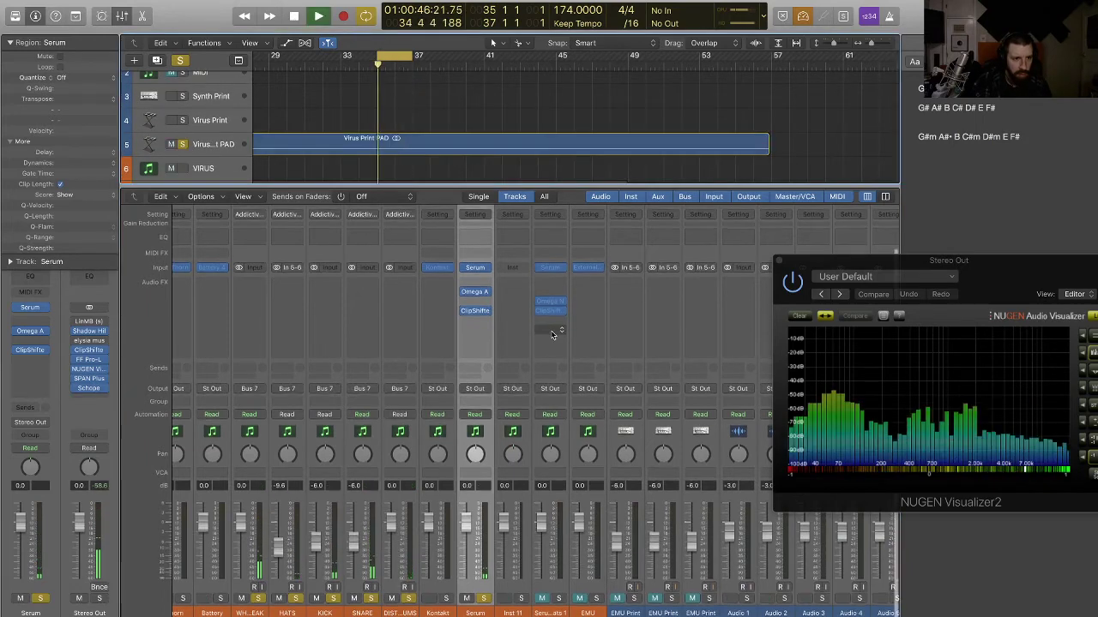
{"action": "left_click", "coordinate": [482, 271]}
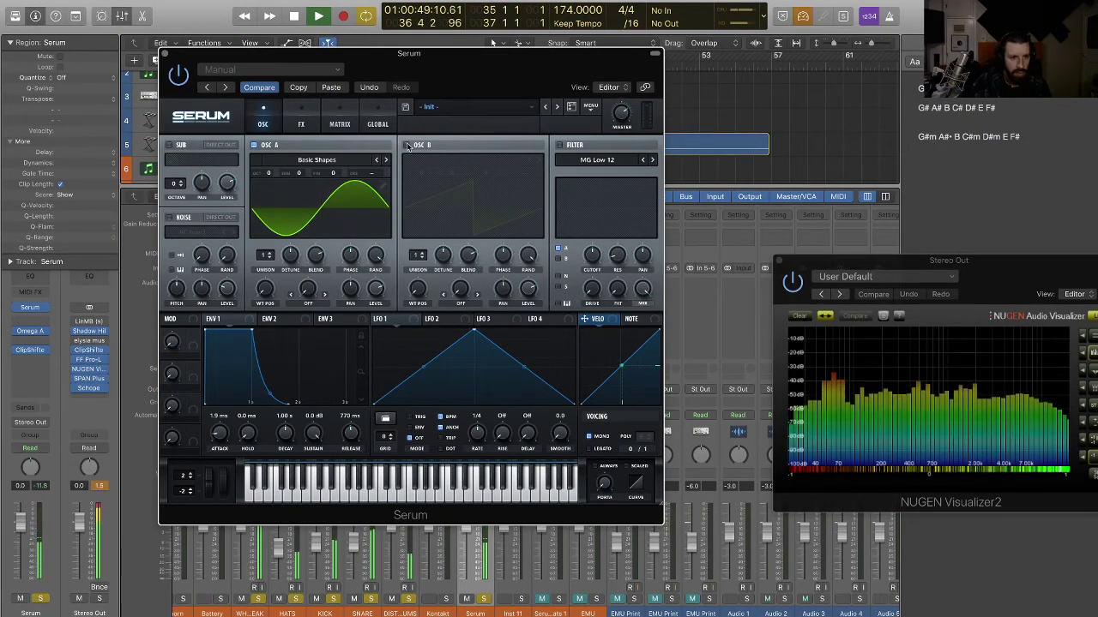
- Enable Serum's oscillator B with the analog Basic Shapes wavetable and route both oscillators through the MG Low 12 filter
{"action": "left_click", "coordinate": [407, 145]}
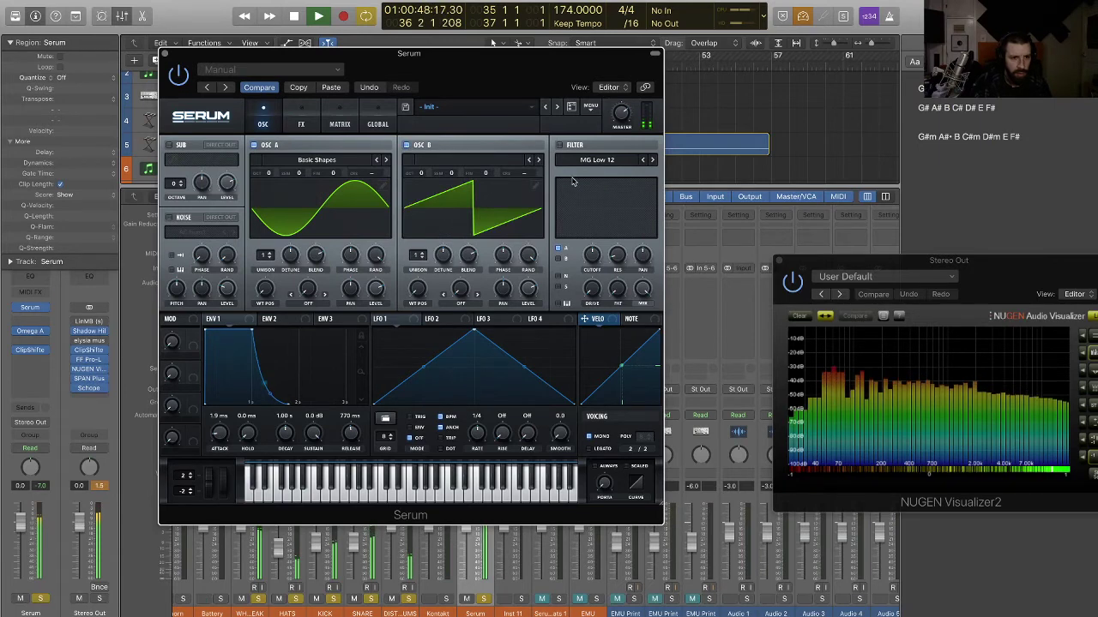
{"action": "left_click", "coordinate": [559, 145]}
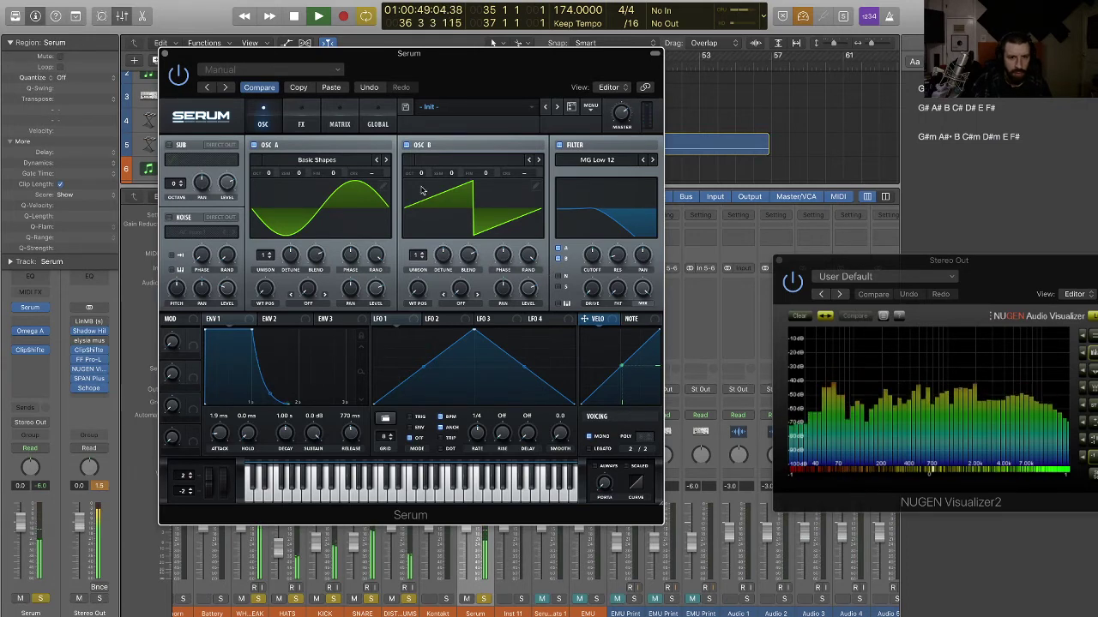
{"action": "left_click", "coordinate": [502, 164]}
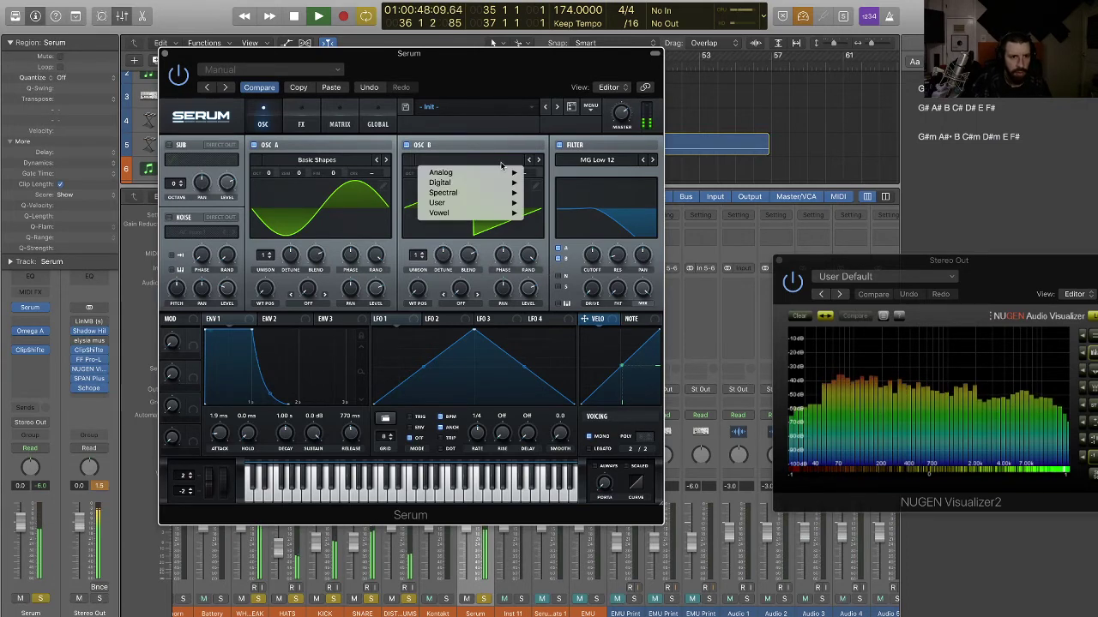
{"action": "mouse_move", "coordinate": [502, 173]}
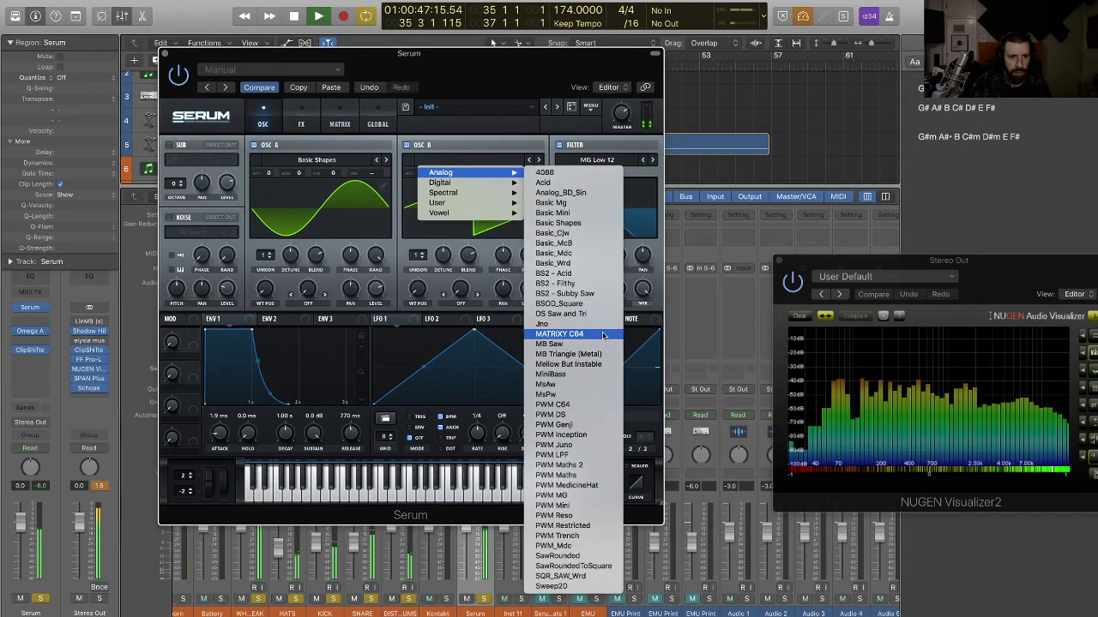
{"action": "left_click", "coordinate": [598, 224]}
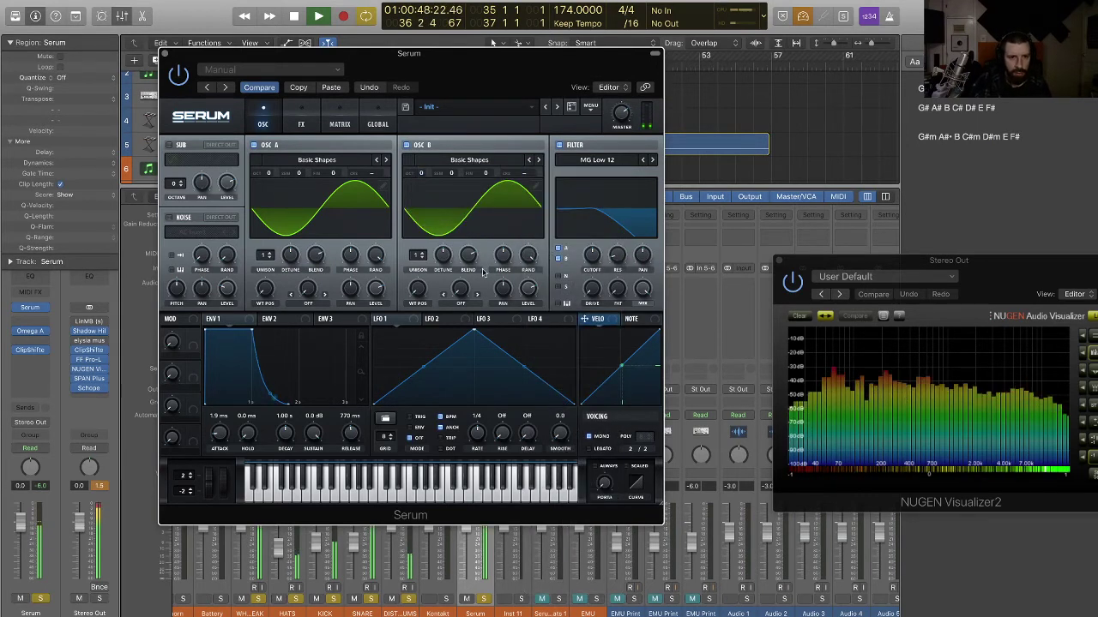
- Morph both oscillators' wavetables with Spectral (zero fund.phase) and raise oscillator B's wavetable position
{"action": "left_click", "coordinate": [537, 187]}
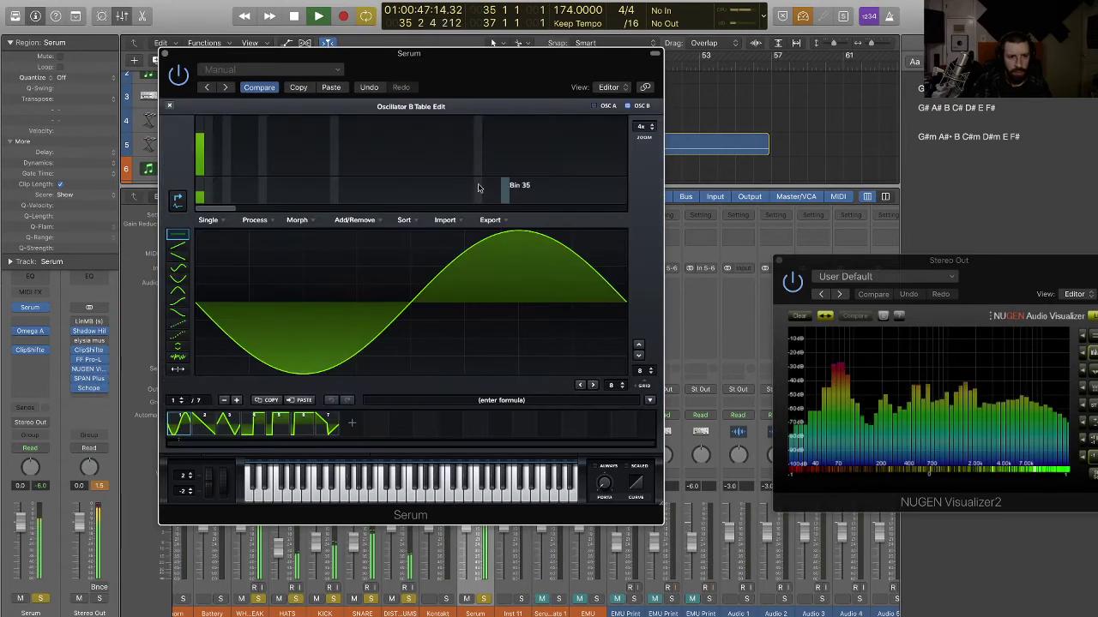
{"action": "left_click", "coordinate": [300, 222]}
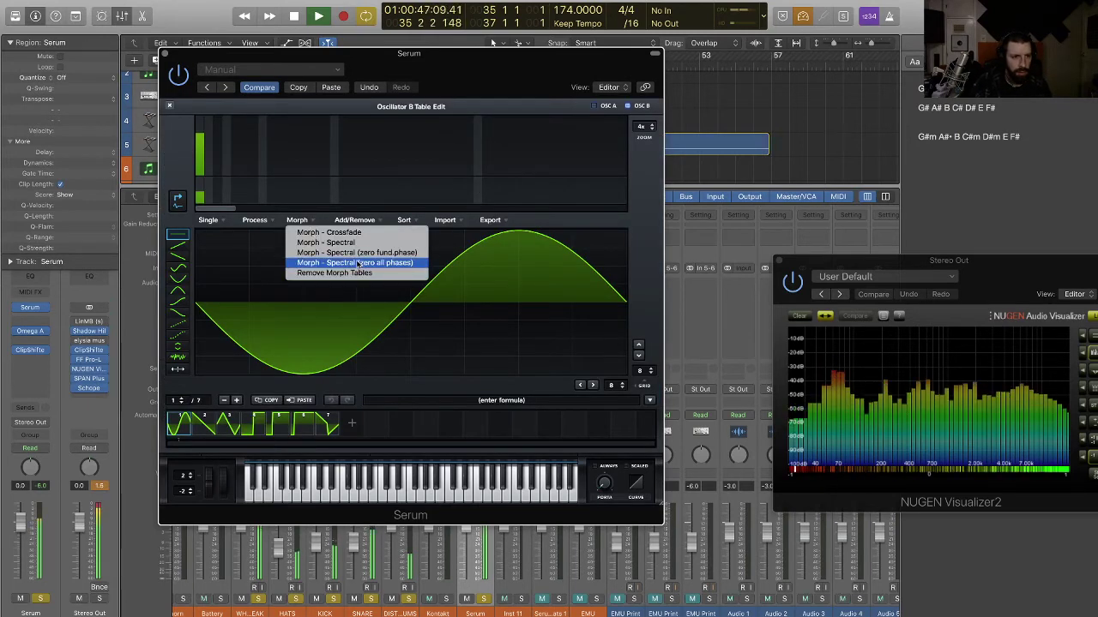
{"action": "left_click", "coordinate": [359, 254]}
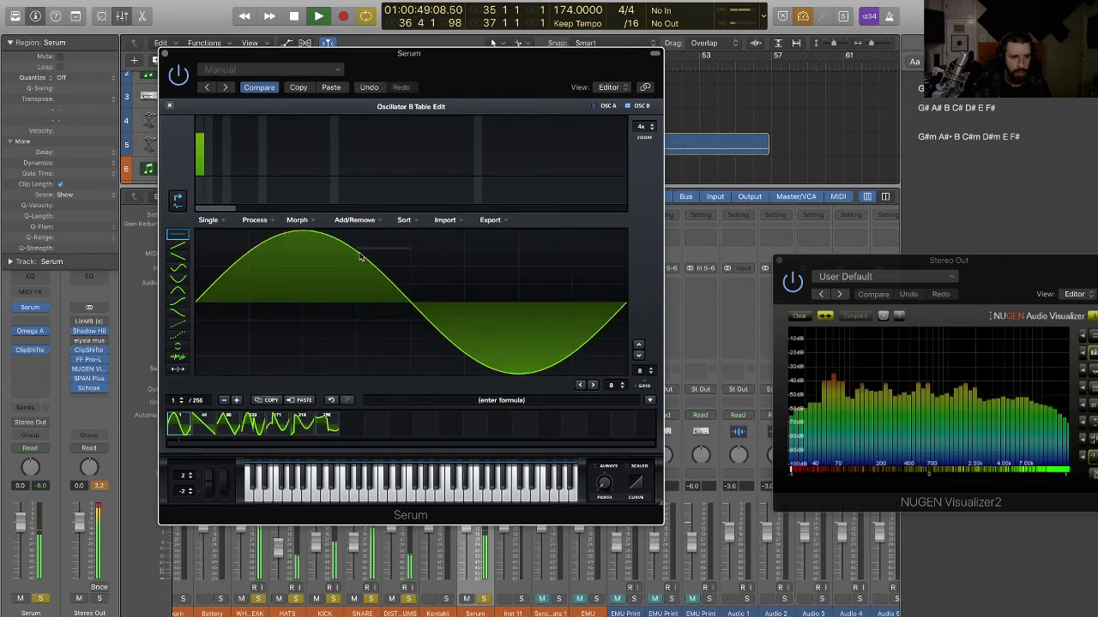
{"action": "left_click", "coordinate": [169, 106]}
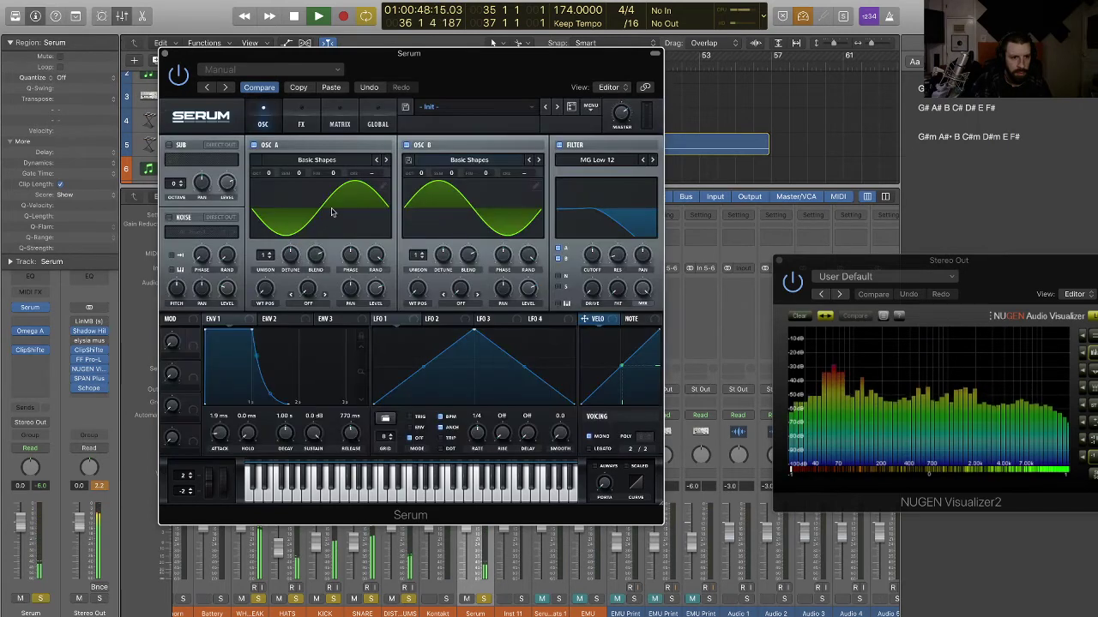
{"action": "left_click", "coordinate": [383, 188]}
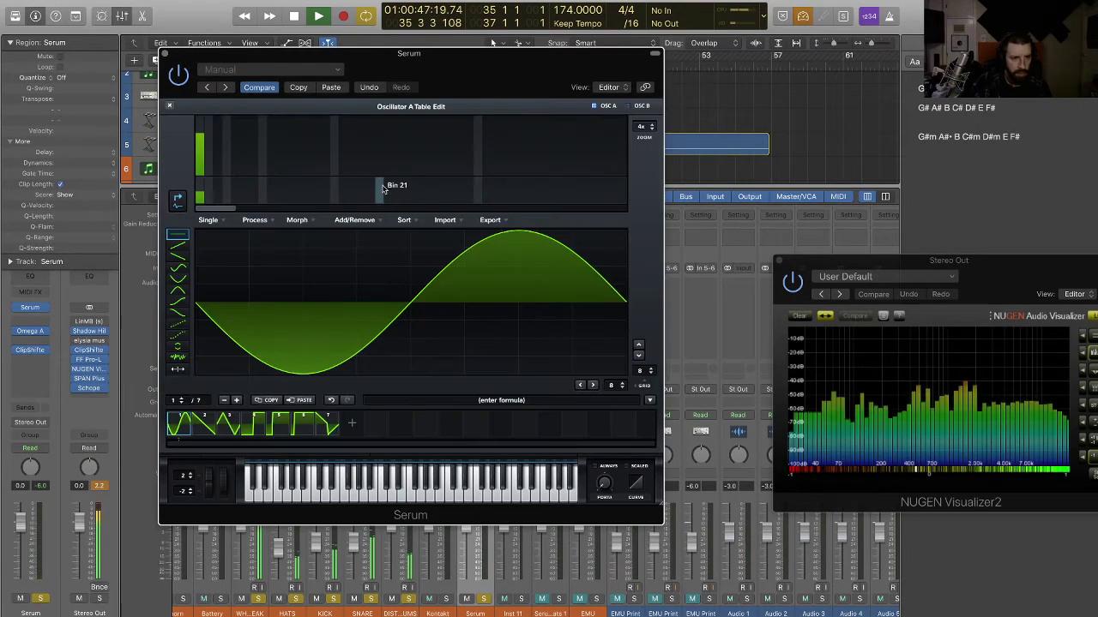
{"action": "left_click", "coordinate": [310, 222]}
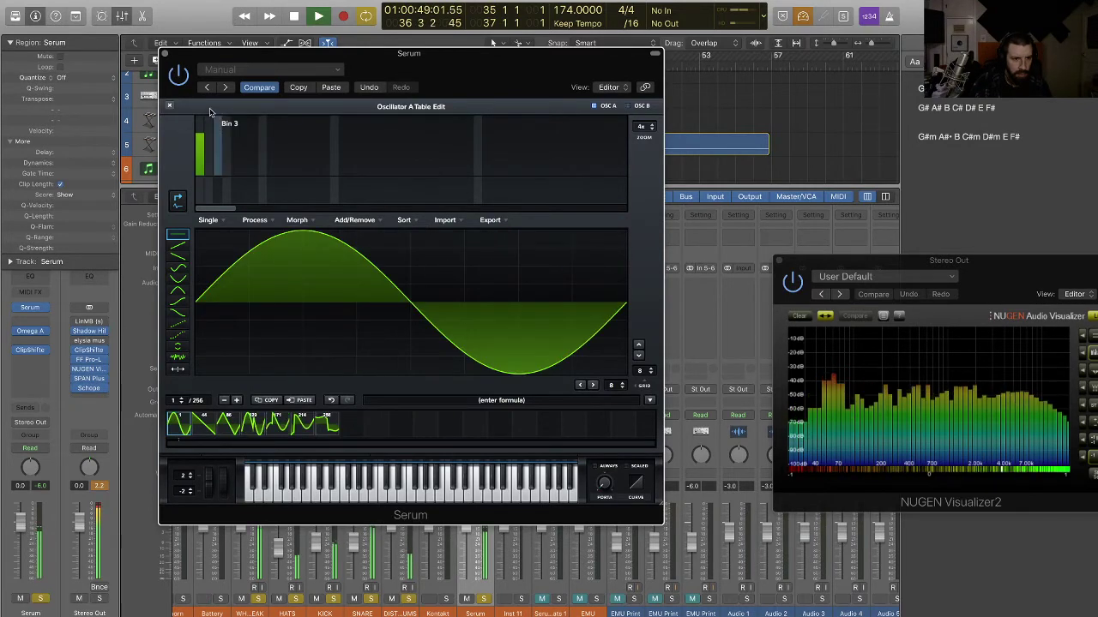
{"action": "left_click", "coordinate": [169, 106]}
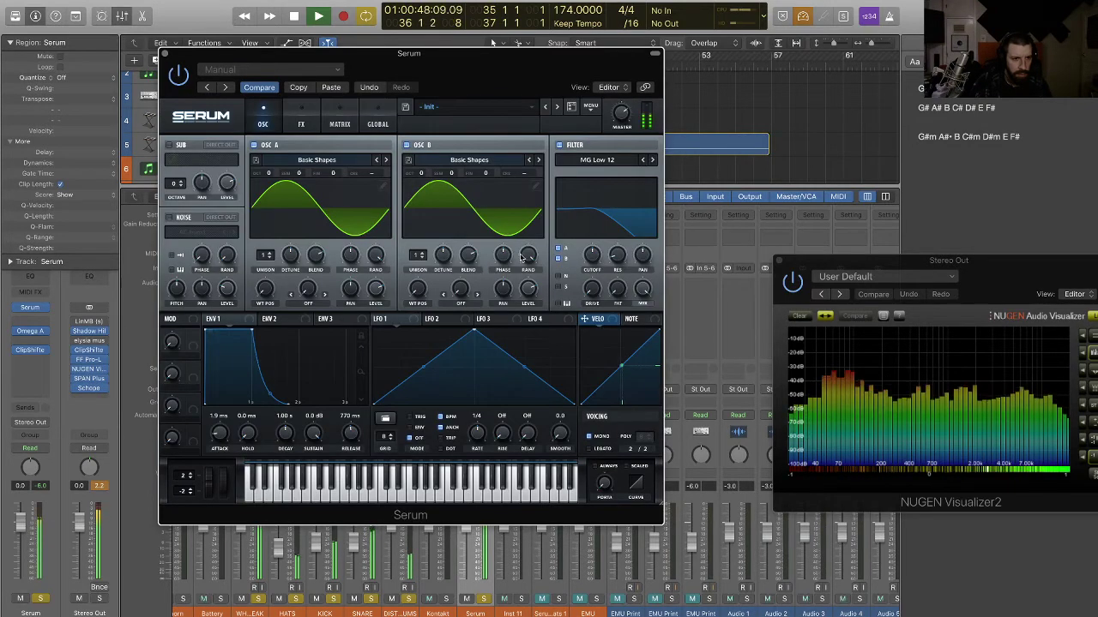
{"action": "left_click_drag", "start_coordinate": [427, 294], "coordinate": [450, 206]}
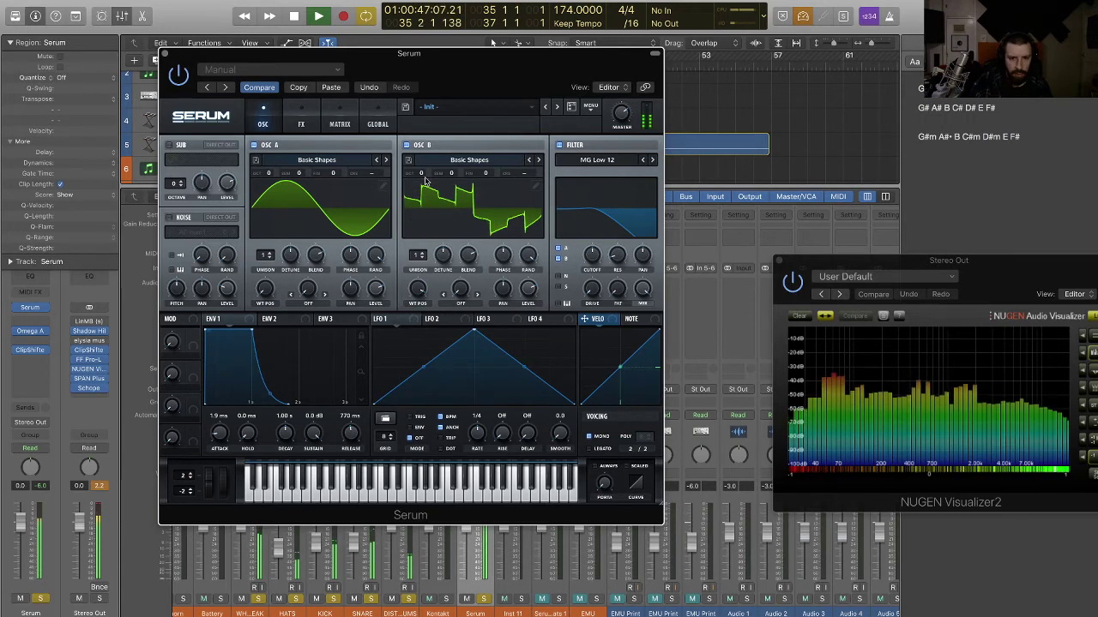
- Check the output waveform in Schope, and open SPAN Plus beside Serum to view the bass spectrum
{"action": "left_click", "coordinate": [91, 389]}
{"action": "left_click_drag", "start_coordinate": [619, 213], "coordinate": [855, 53]}
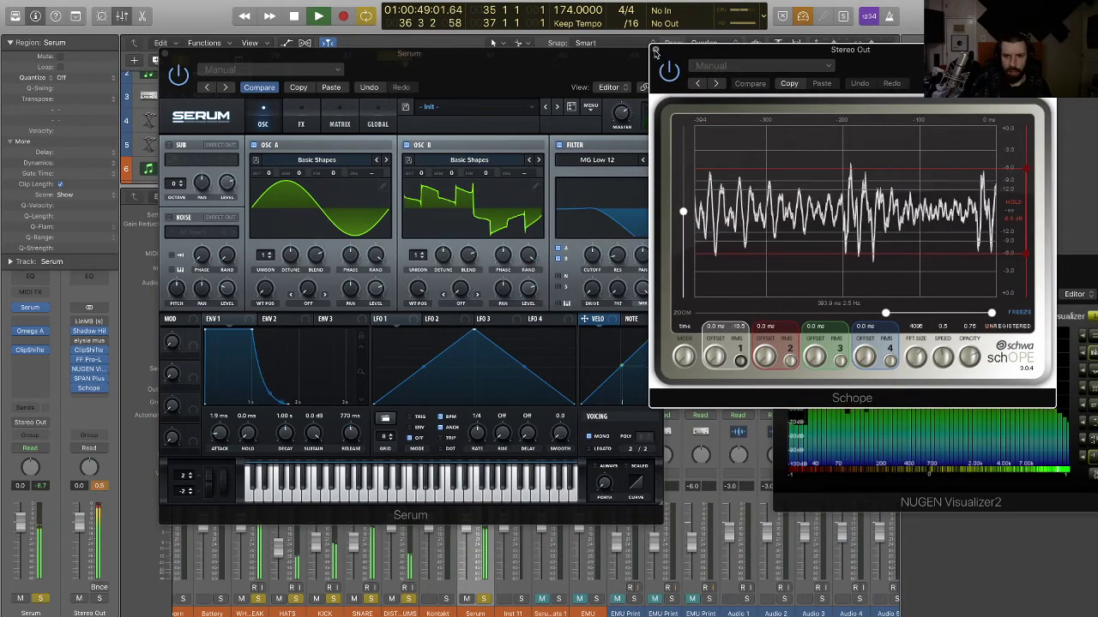
{"action": "key", "text": "super+w"}
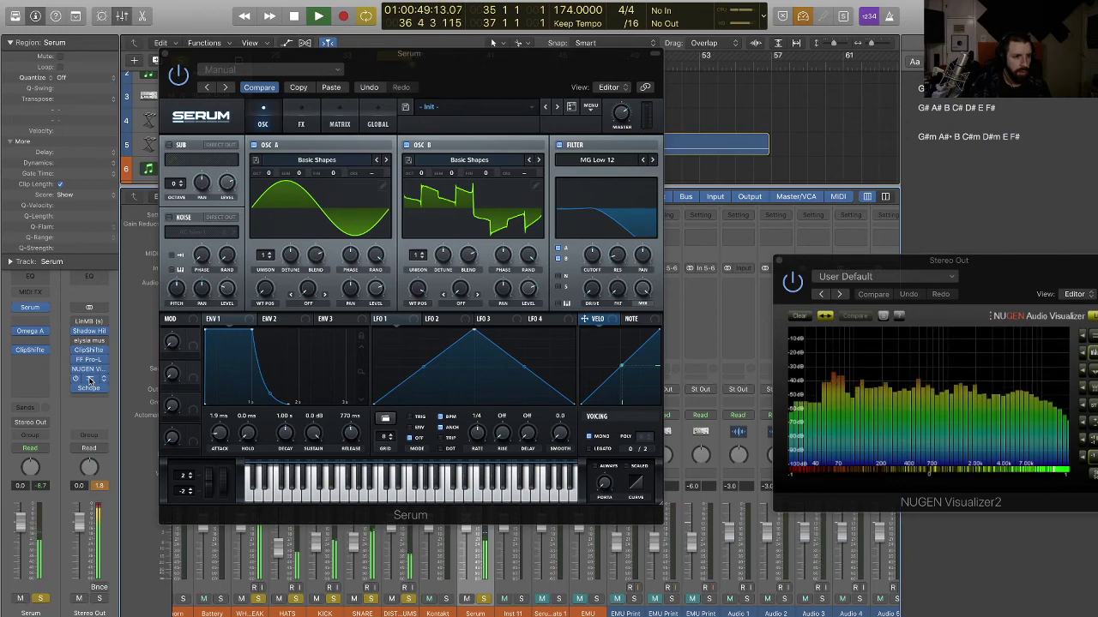
{"action": "left_click_drag", "start_coordinate": [326, 28], "coordinate": [832, 31]}
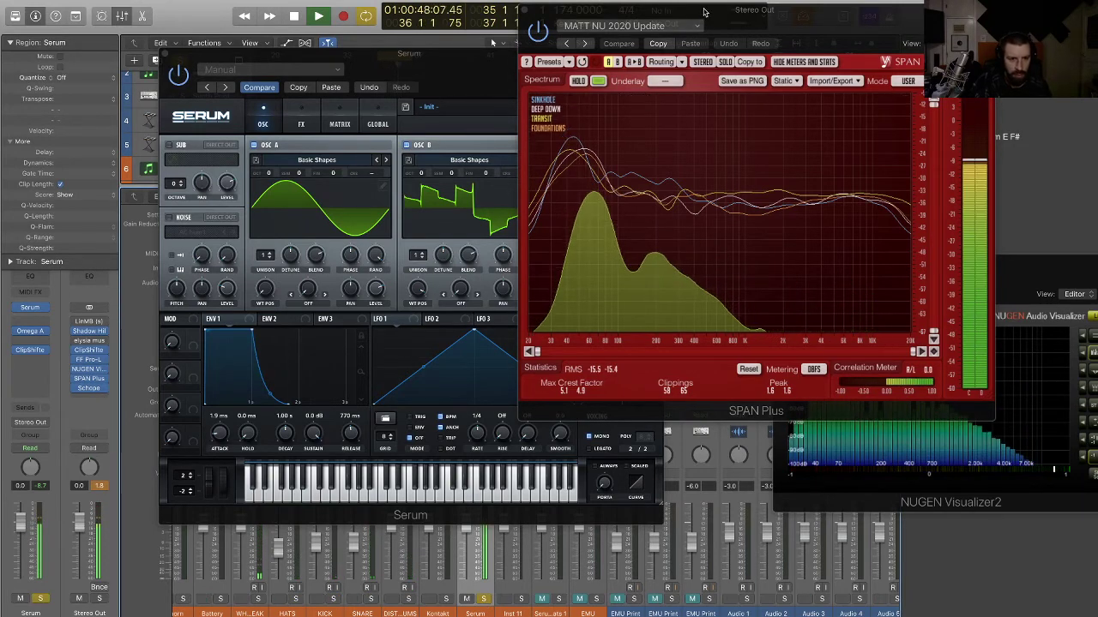
{"action": "left_click_drag", "start_coordinate": [704, 12], "coordinate": [893, 10]}
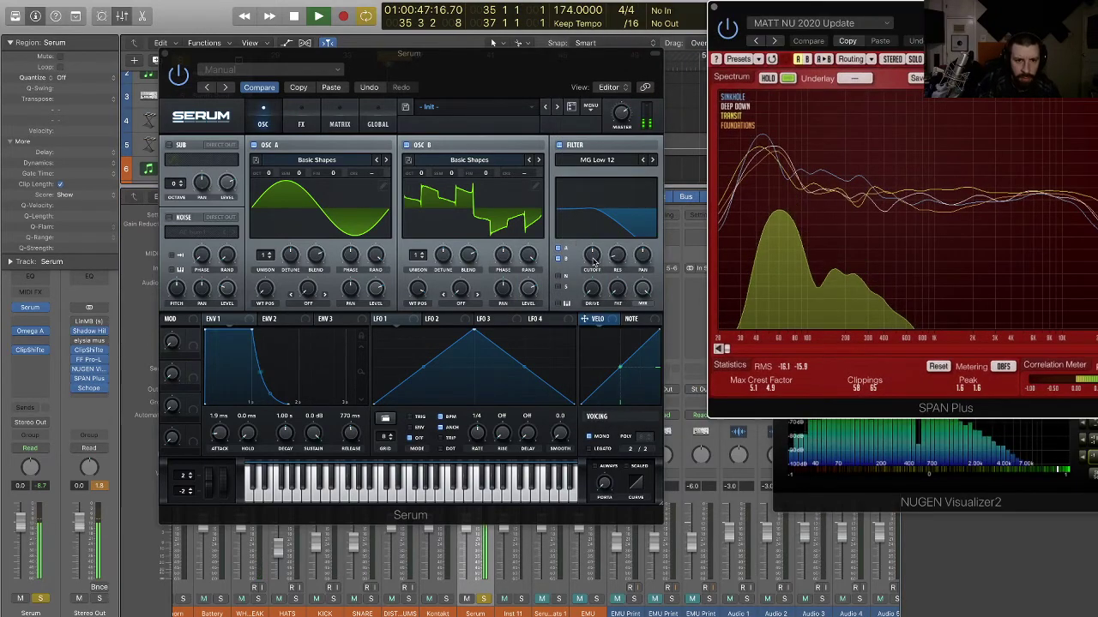
- Lower the filter cutoff and tune oscillator B up by +1 octave and +7 semitones
{"action": "left_click", "coordinate": [592, 273]}
{"action": "left_click_drag", "start_coordinate": [592, 273], "coordinate": [591, 275]}
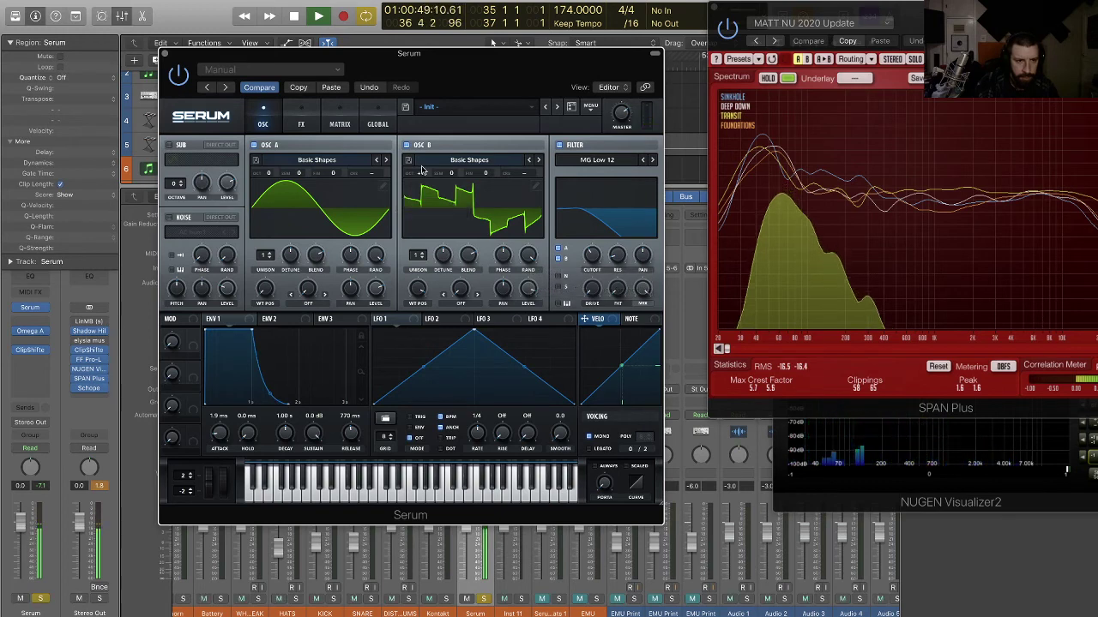
{"action": "left_click_drag", "start_coordinate": [422, 176], "coordinate": [458, 161]}
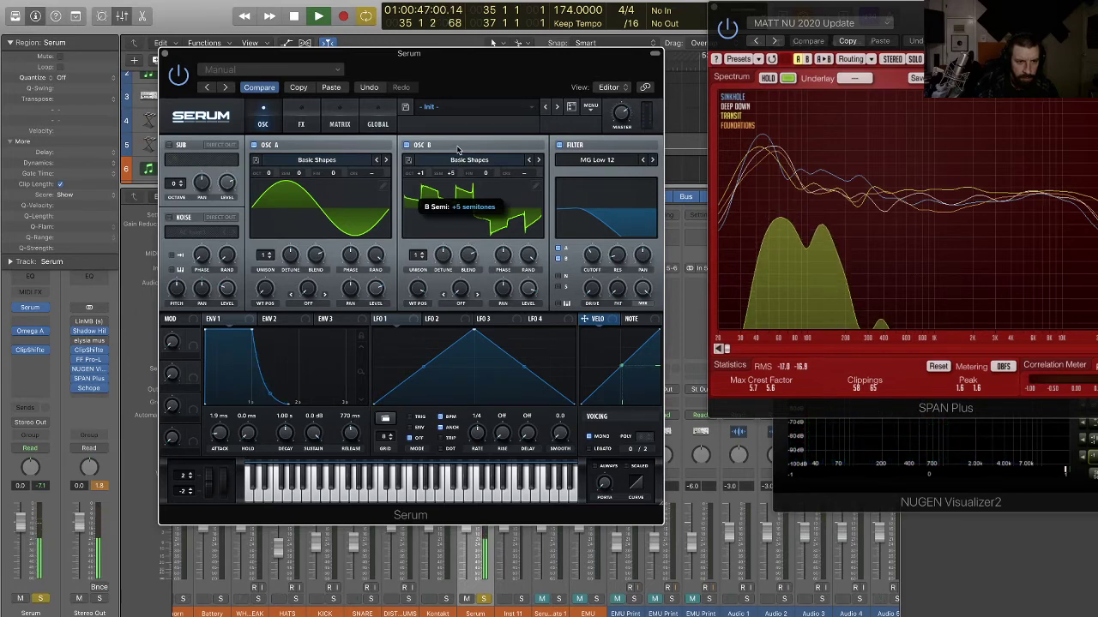
{"action": "left_click_drag", "start_coordinate": [453, 176], "coordinate": [457, 170]}
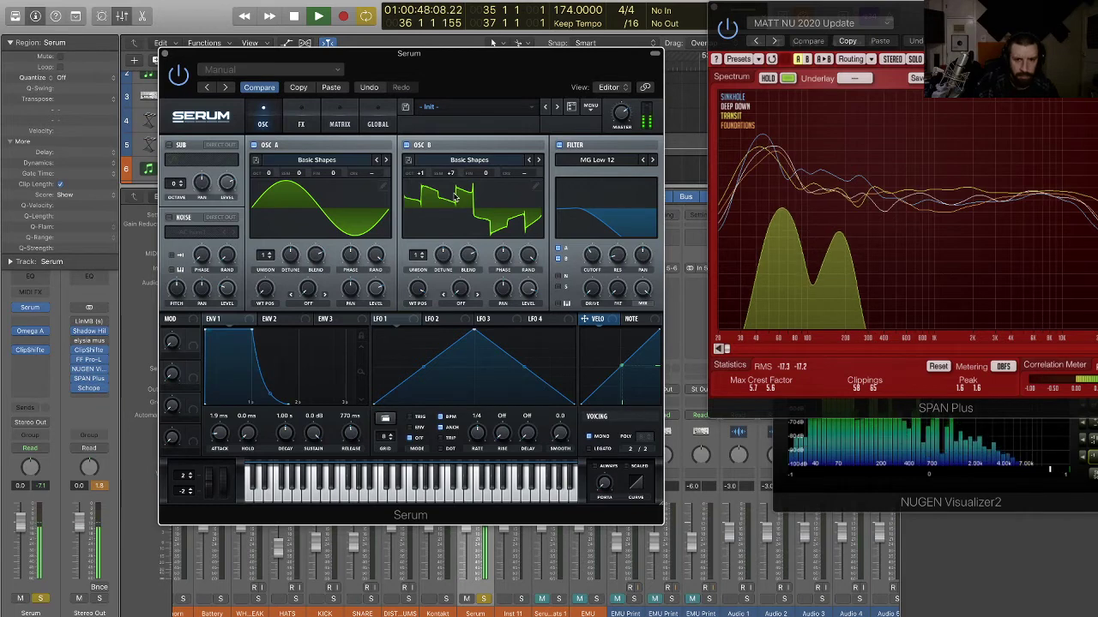
- Reduce oscillator B's level and set its wavetable position just above the start of the table
{"action": "left_click_drag", "start_coordinate": [529, 297], "coordinate": [529, 335]}
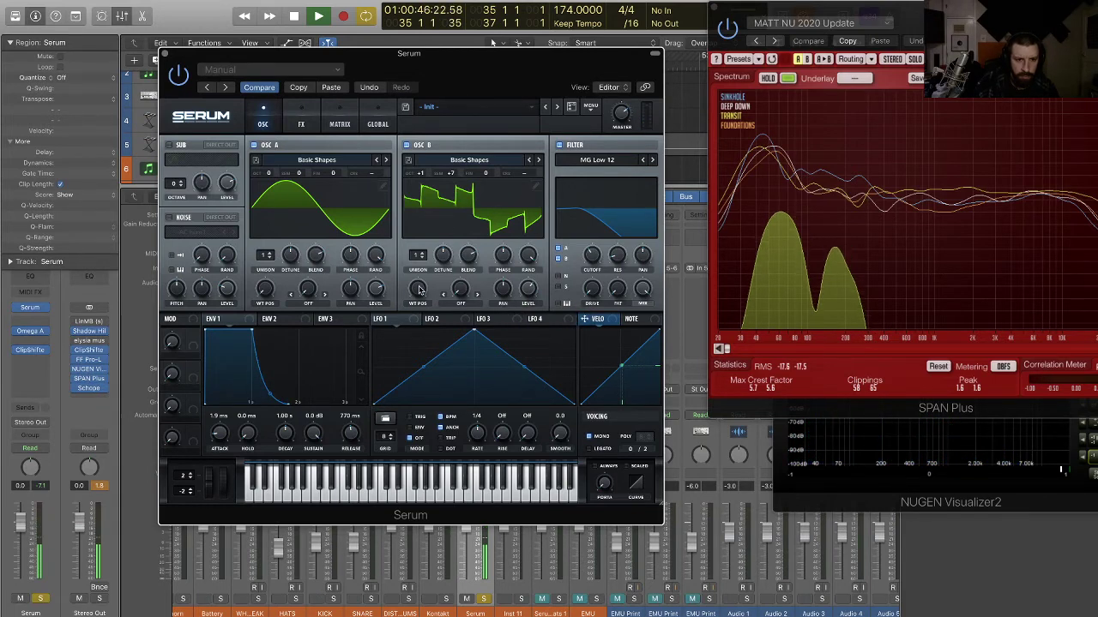
{"action": "left_click_drag", "start_coordinate": [419, 290], "coordinate": [420, 417]}
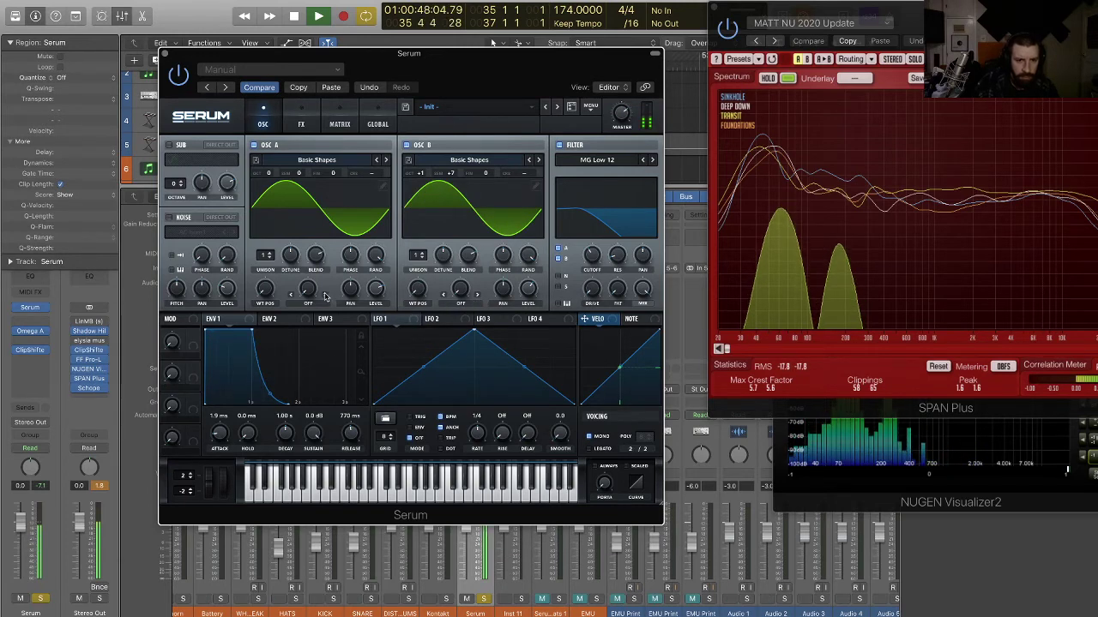
{"action": "left_click_drag", "start_coordinate": [528, 292], "coordinate": [530, 341]}
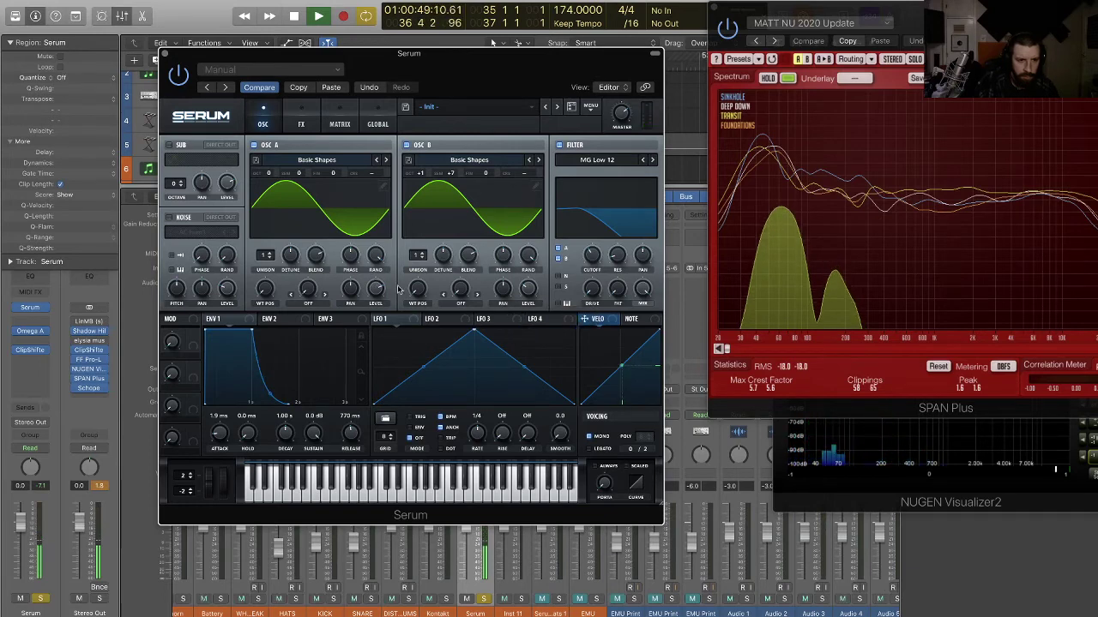
{"action": "mouse_move", "coordinate": [418, 290]}
{"action": "left_mouse_down"}
{"action": "mouse_move", "coordinate": [417, 273]}
{"action": "mouse_move", "coordinate": [418, 290]}
{"action": "left_mouse_up"}
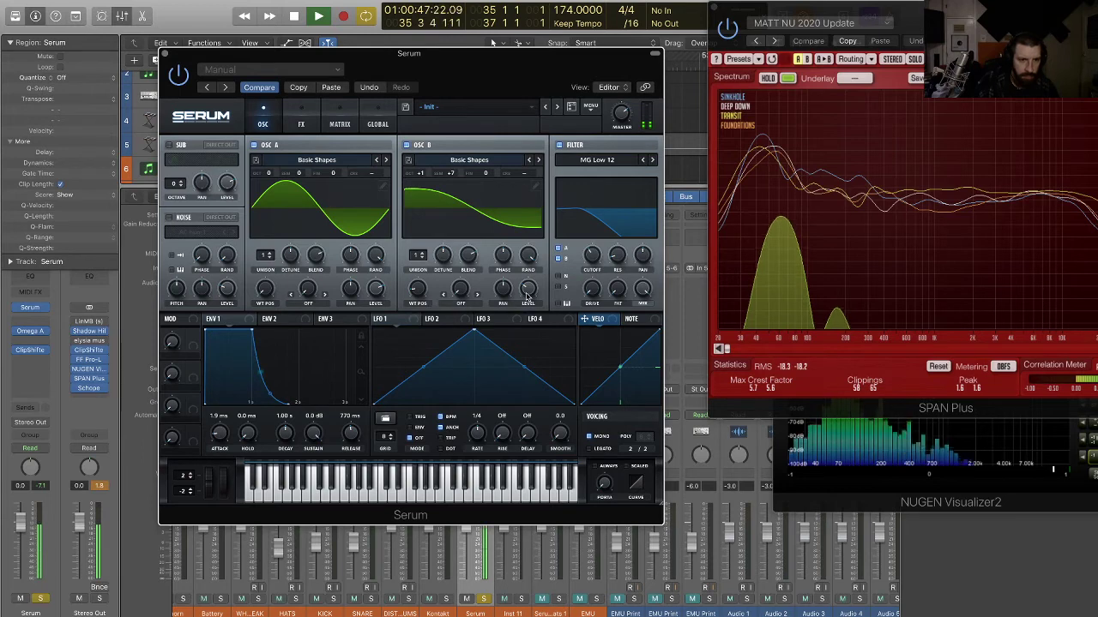
- Set oscillator A's warp mode to FM (from B) and modulate the warp amount with LFO 1 in Trig mode
{"action": "left_click", "coordinate": [310, 303]}
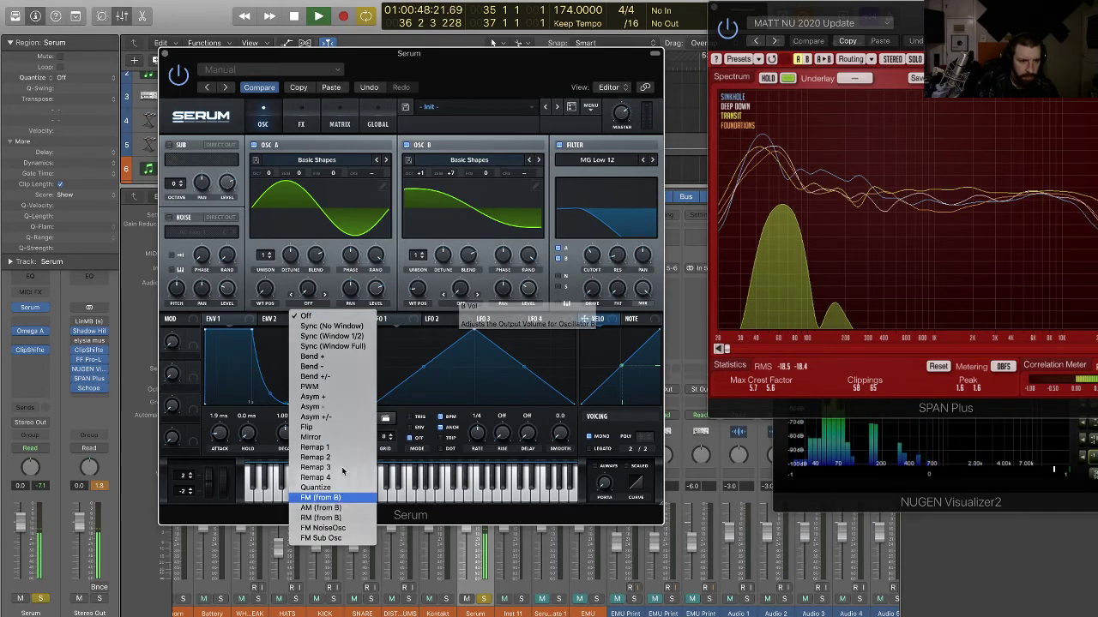
{"action": "left_click", "coordinate": [334, 498]}
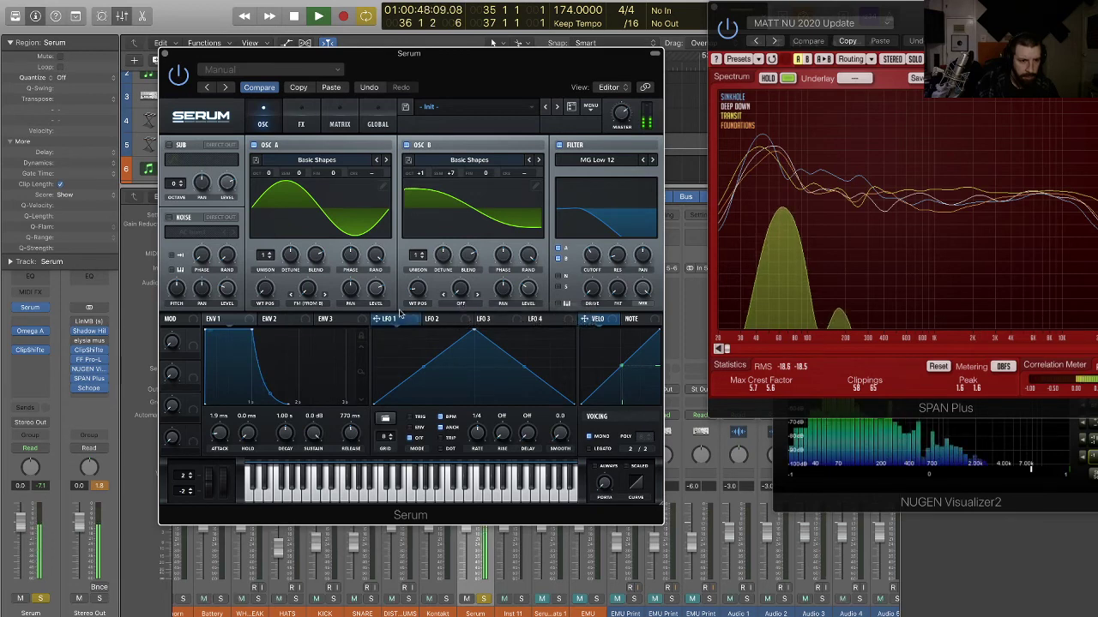
{"action": "left_click_drag", "start_coordinate": [378, 319], "coordinate": [295, 291]}
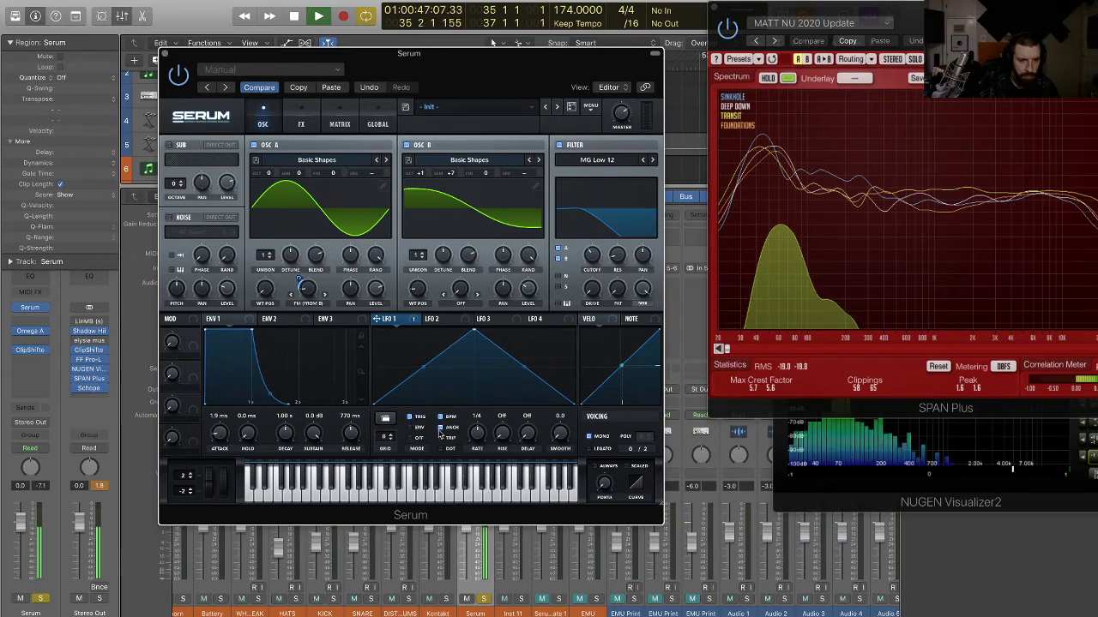
- Curve both slopes of LFO 1, set its rate to 1/2 and lower its peak slightly
{"action": "left_click_drag", "start_coordinate": [421, 368], "coordinate": [425, 391]}
{"action": "left_click_drag", "start_coordinate": [528, 370], "coordinate": [529, 352]}
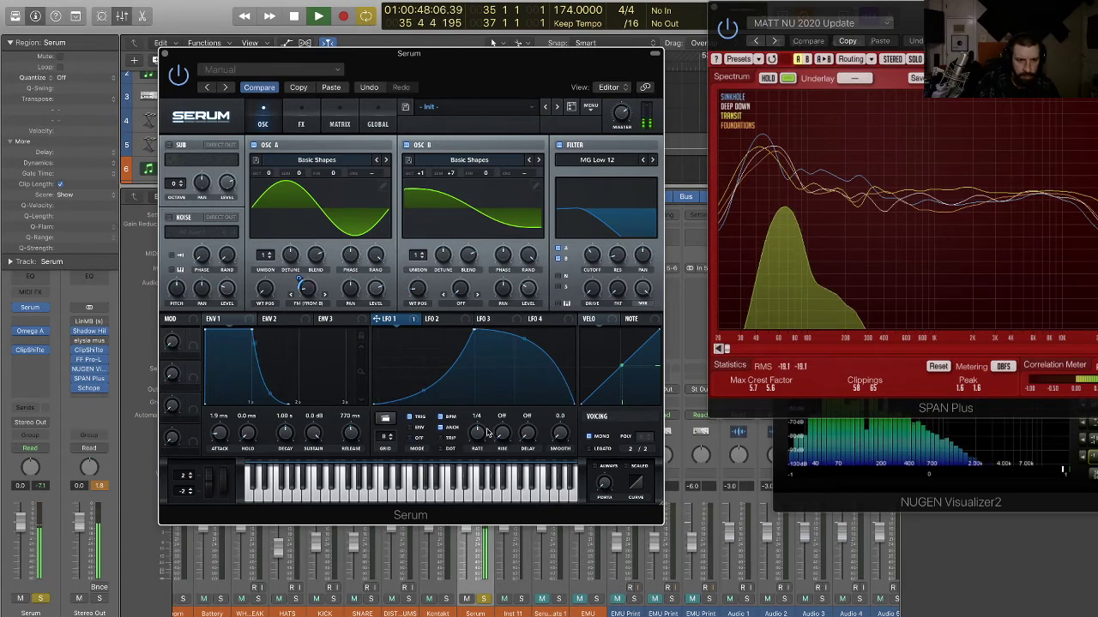
{"action": "left_click_drag", "start_coordinate": [487, 431], "coordinate": [483, 440]}
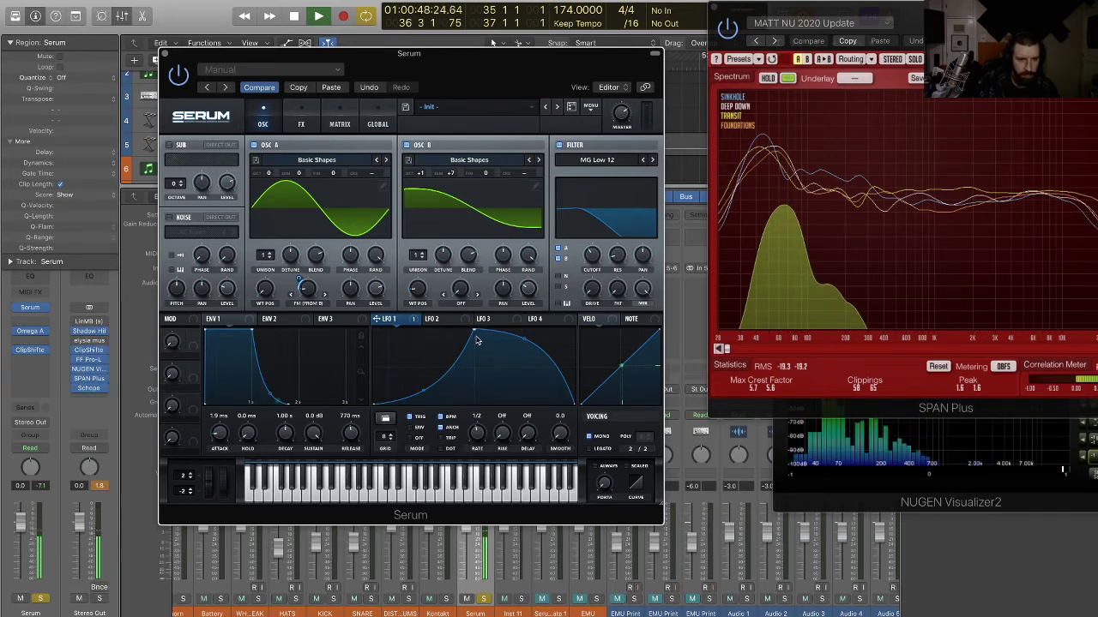
{"action": "left_click_drag", "start_coordinate": [475, 331], "coordinate": [473, 343]}
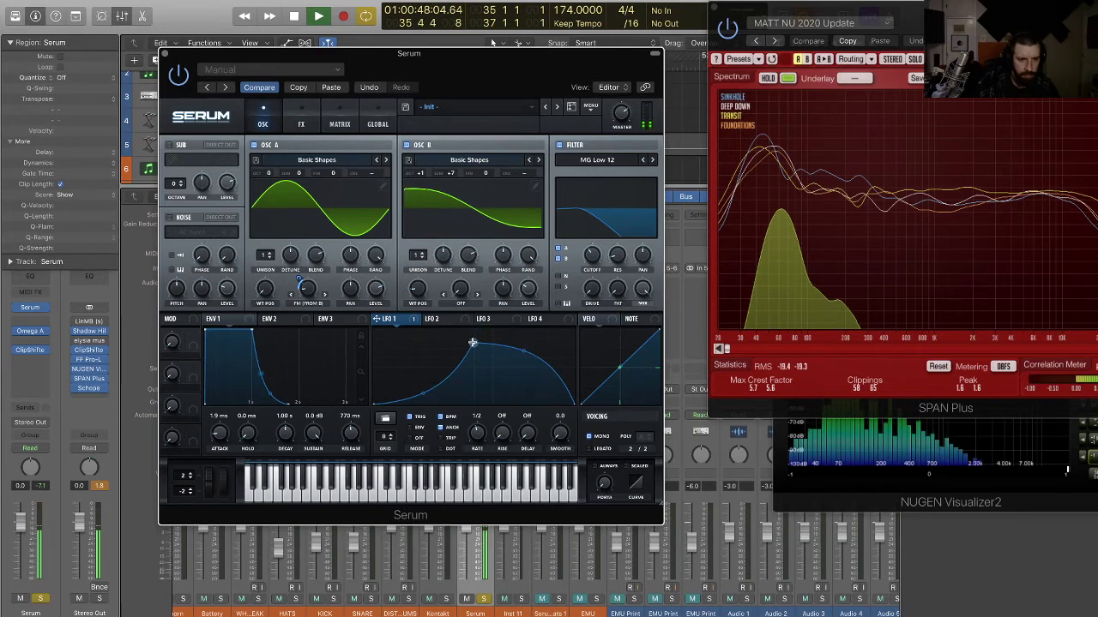
- Set the filter resonance to about 29% with drive at 0%, and add SoftClip distortion with about 83% drive
{"action": "left_click_drag", "start_coordinate": [616, 290], "coordinate": [617, 244]}
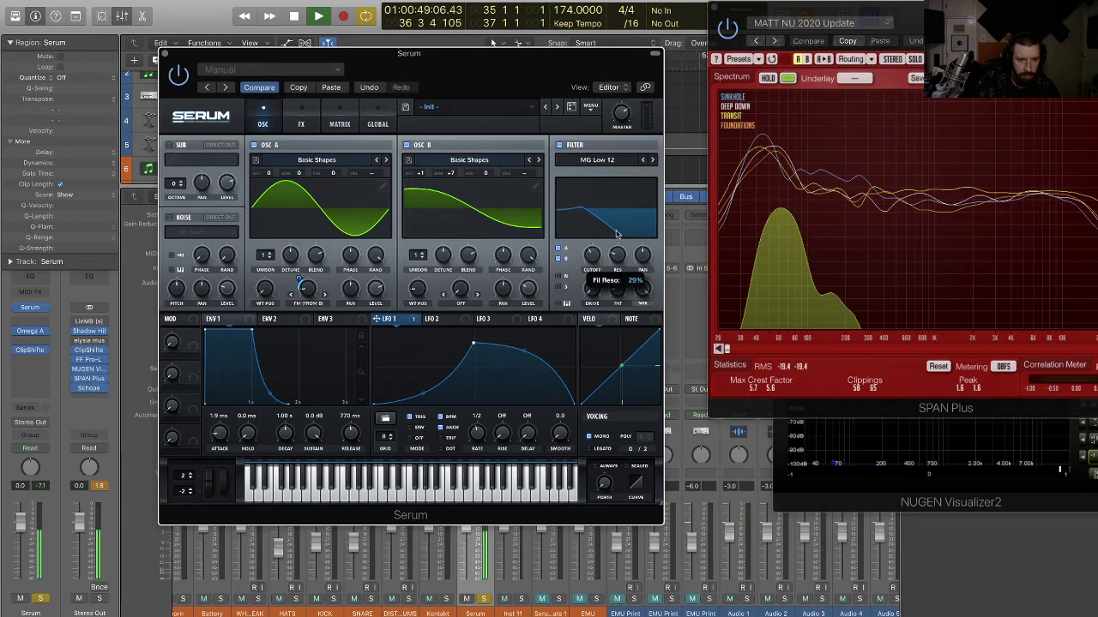
{"action": "left_click_drag", "start_coordinate": [593, 294], "coordinate": [593, 319]}
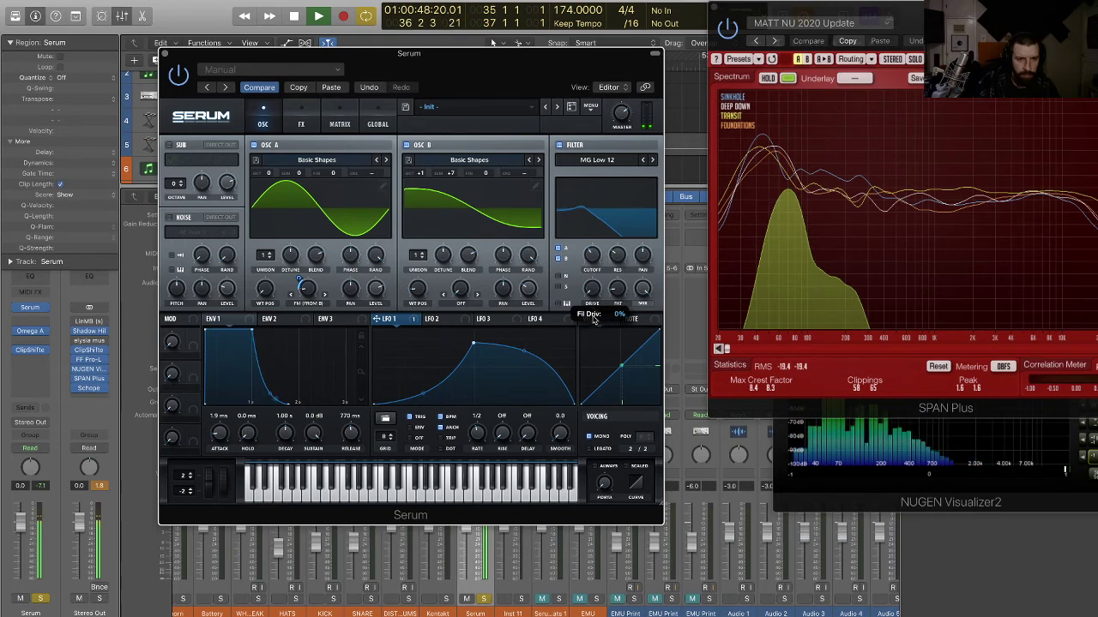
{"action": "left_click", "coordinate": [301, 125]}
{"action": "left_click", "coordinate": [173, 164]}
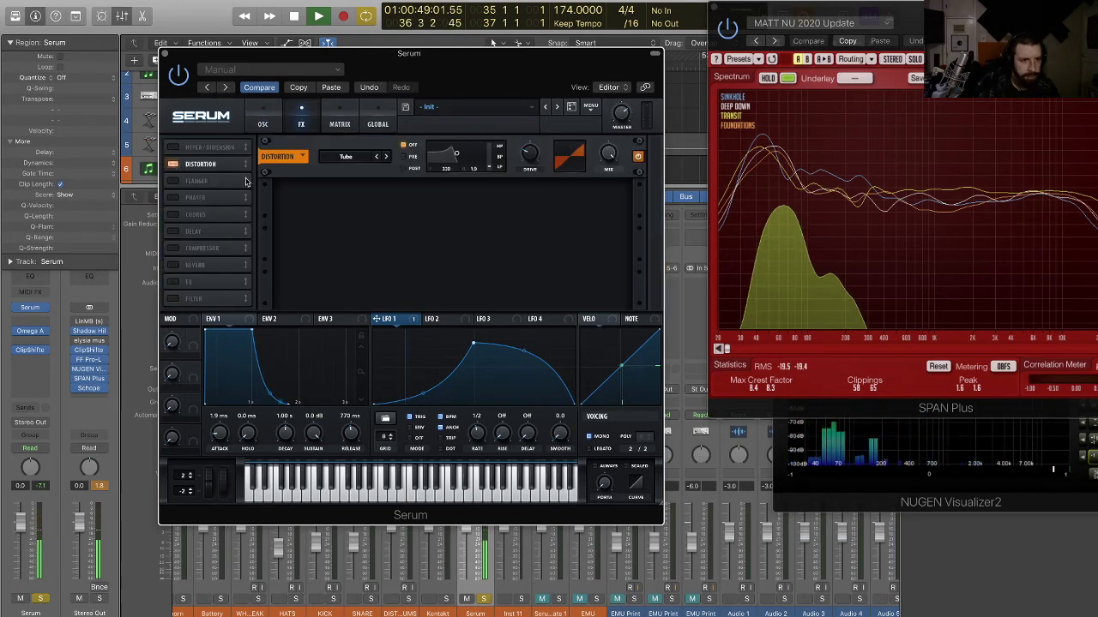
{"action": "left_click_drag", "start_coordinate": [526, 158], "coordinate": [537, 89]}
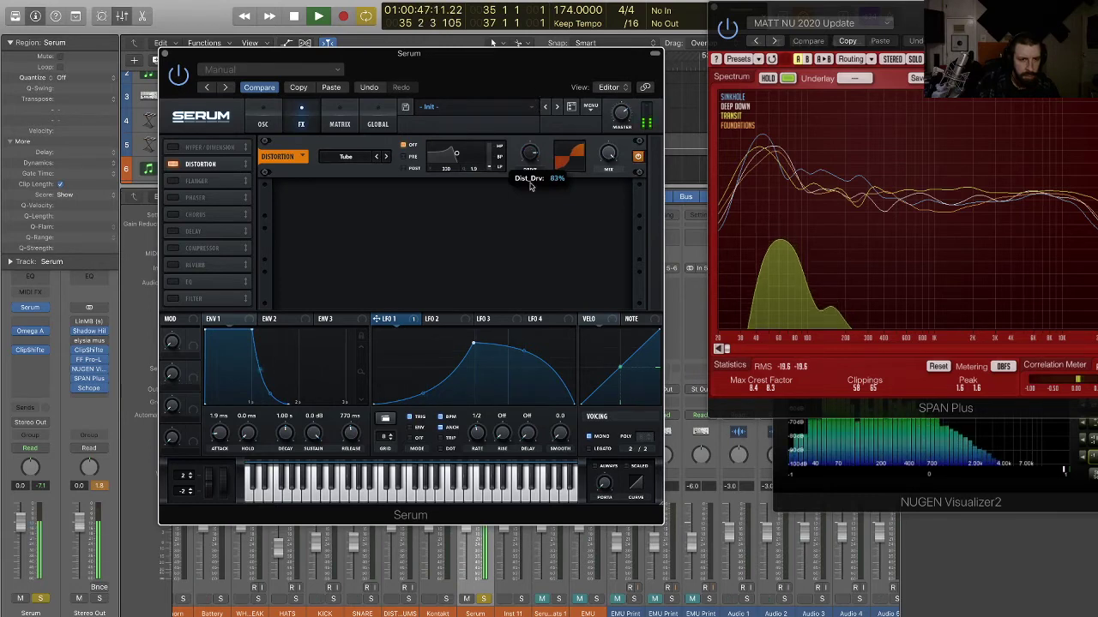
{"action": "left_click", "coordinate": [384, 157]}
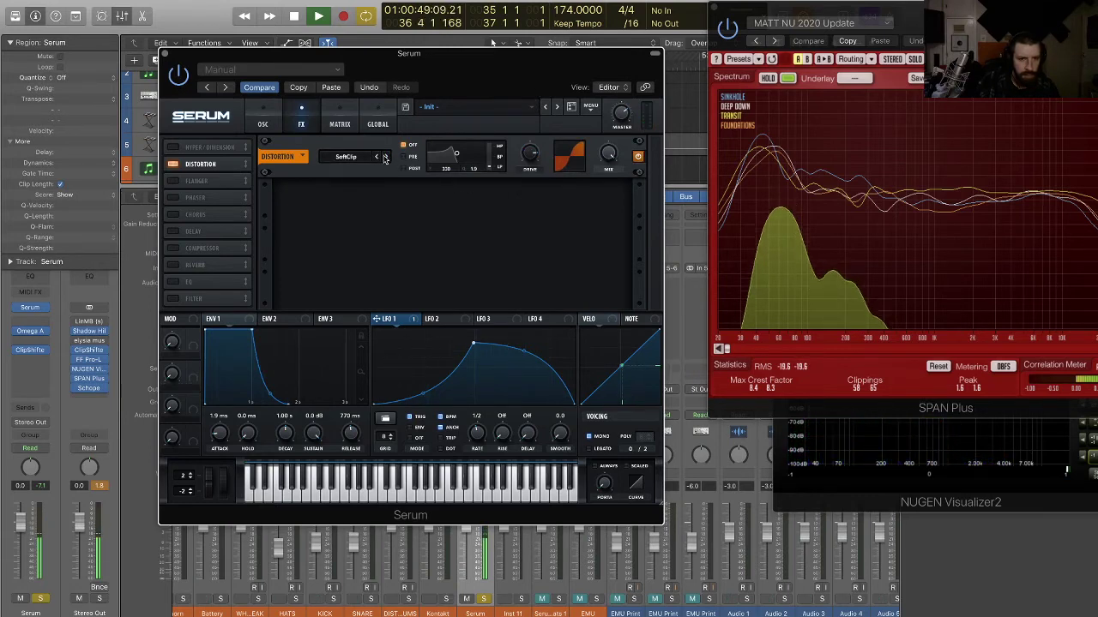
- Open the modulation source choices for the second slot of Serum's modulation matrix
{"action": "left_click", "coordinate": [339, 124]}
{"action": "left_click", "coordinate": [186, 178]}
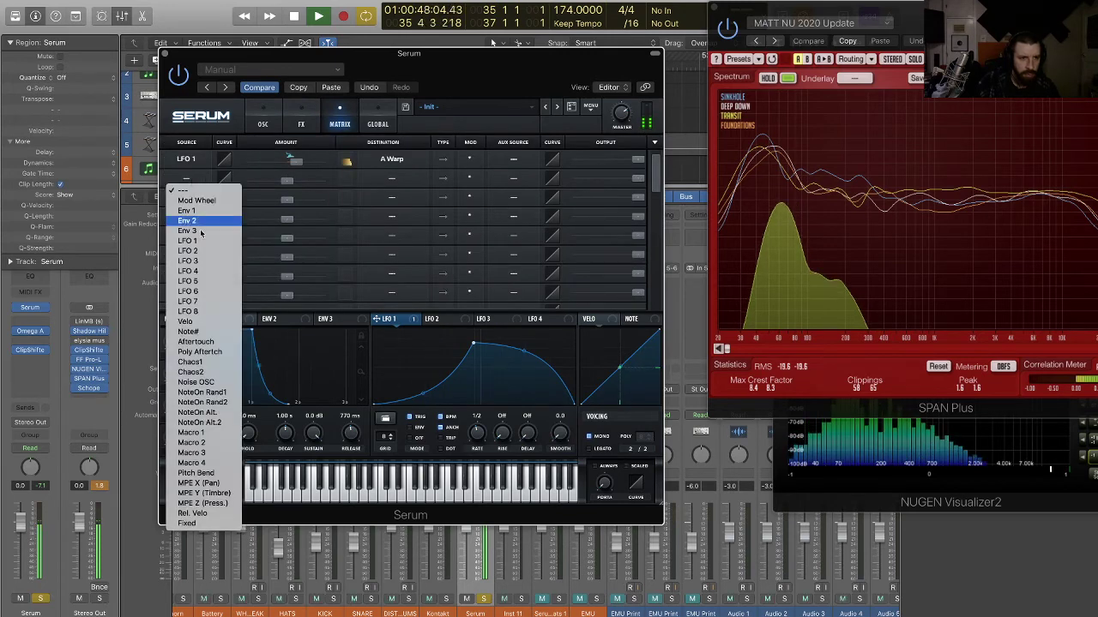
- Route LFO 2 to the master tuning in Serum's second modulation matrix slot
{"action": "left_click", "coordinate": [187, 251]}
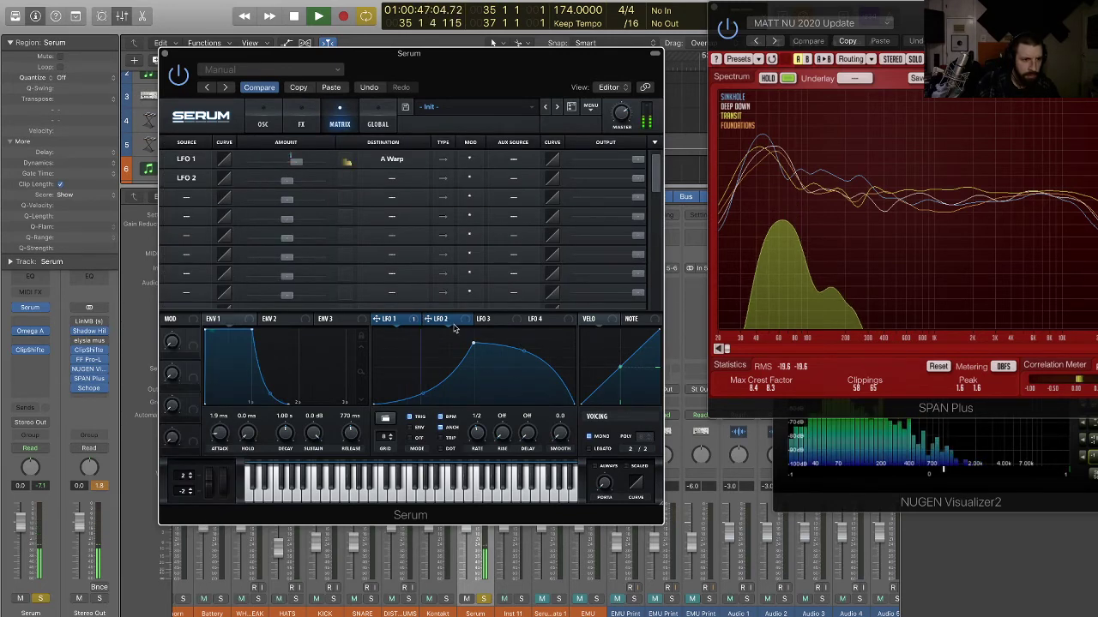
{"action": "left_click", "coordinate": [448, 320]}
{"action": "left_click", "coordinate": [391, 178]}
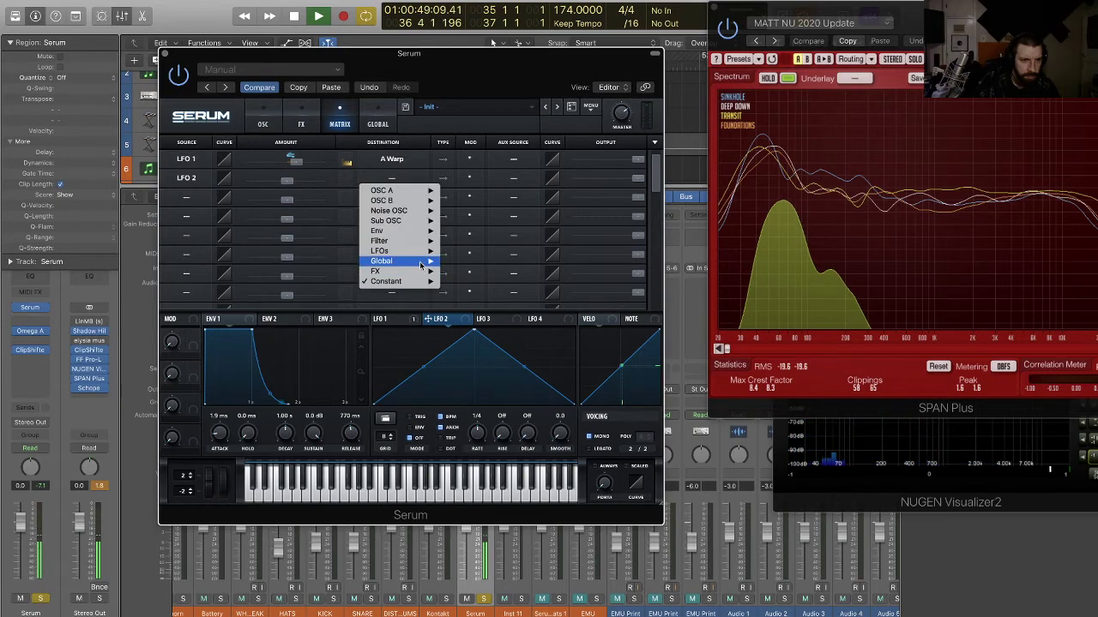
{"action": "left_click", "coordinate": [452, 257]}
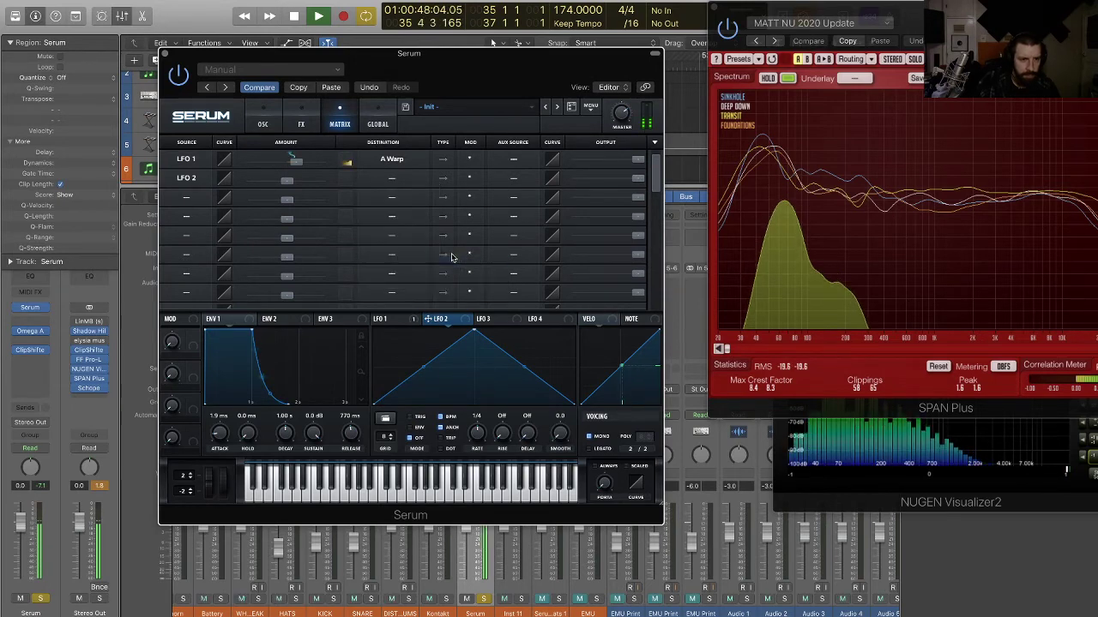
{"action": "key", "text": "space"}
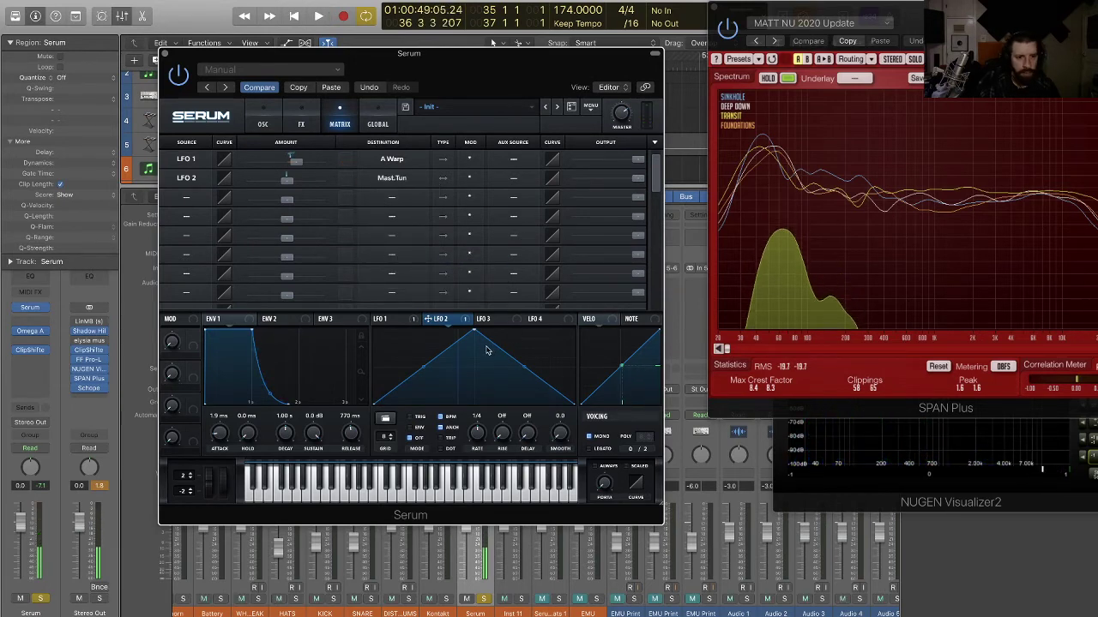
- Reshape LFO 2 into a steep falling curve running in ENV mode and set its rate to 1/32
{"action": "left_click_drag", "start_coordinate": [473, 331], "coordinate": [341, 312]}
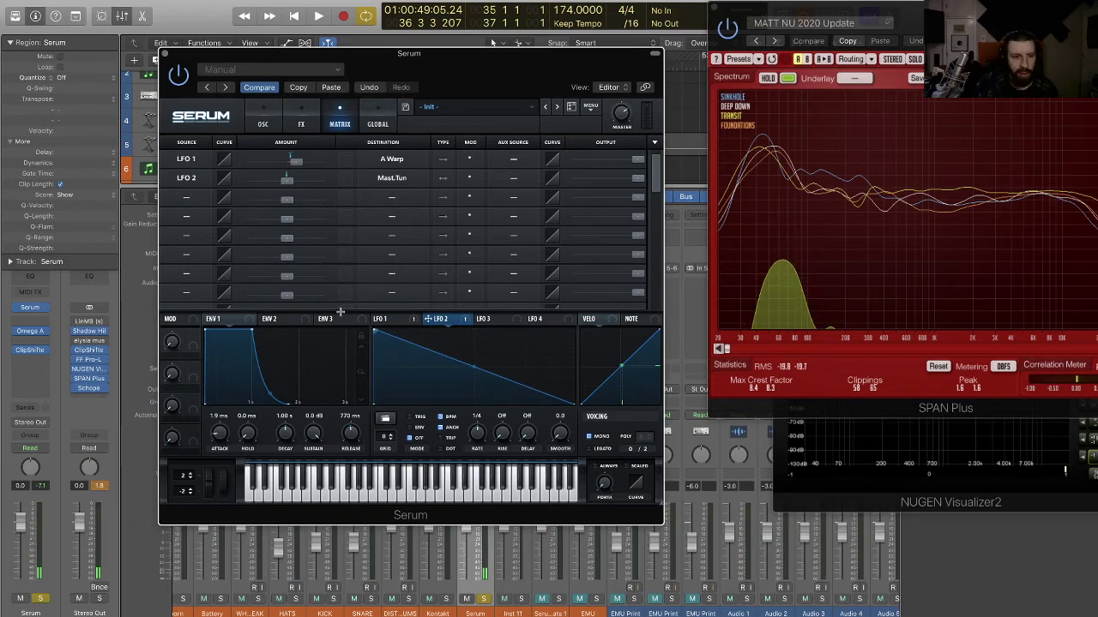
{"action": "left_click_drag", "start_coordinate": [474, 366], "coordinate": [471, 388]}
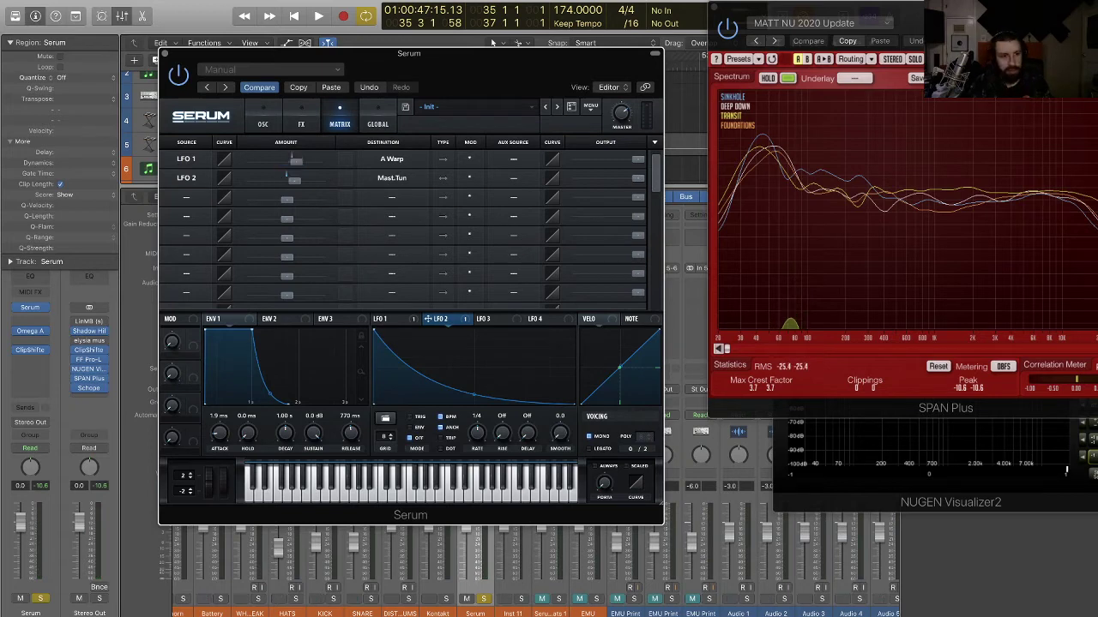
{"action": "key", "text": "space"}
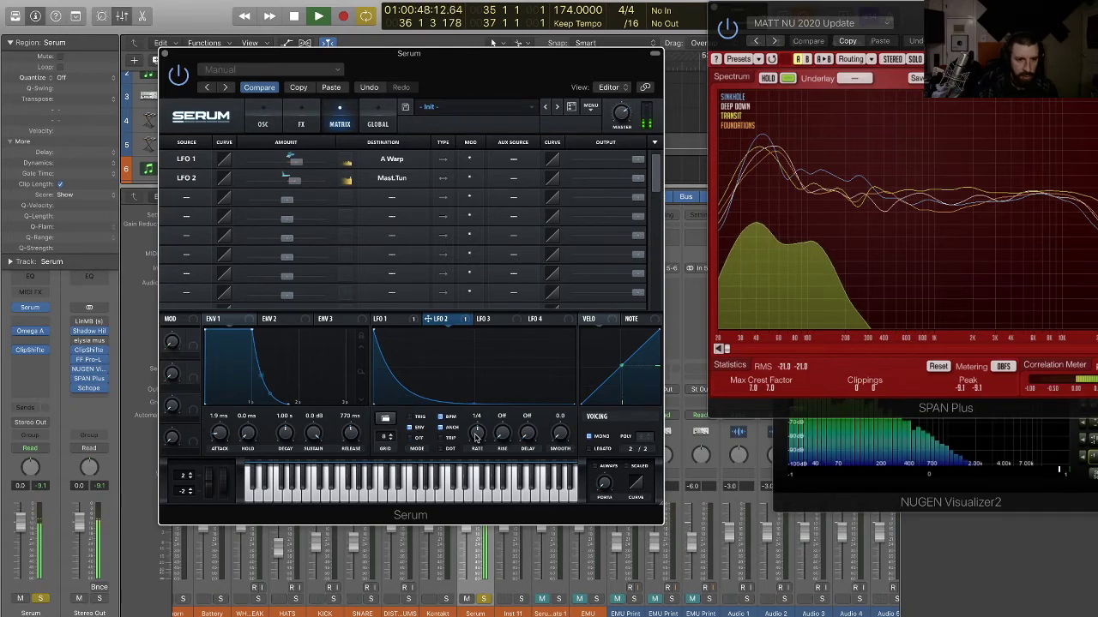
{"action": "left_click_drag", "start_coordinate": [476, 438], "coordinate": [481, 408]}
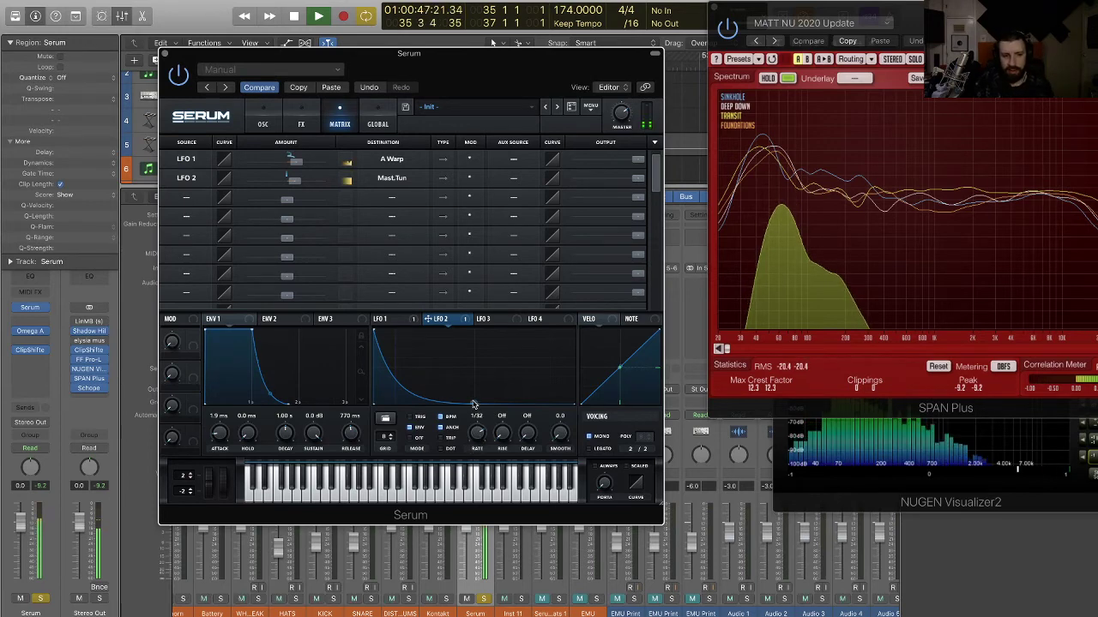
{"action": "mouse_move", "coordinate": [473, 401]}
{"action": "left_mouse_down"}
{"action": "mouse_move", "coordinate": [476, 381]}
{"action": "mouse_move", "coordinate": [478, 400]}
{"action": "left_mouse_up"}
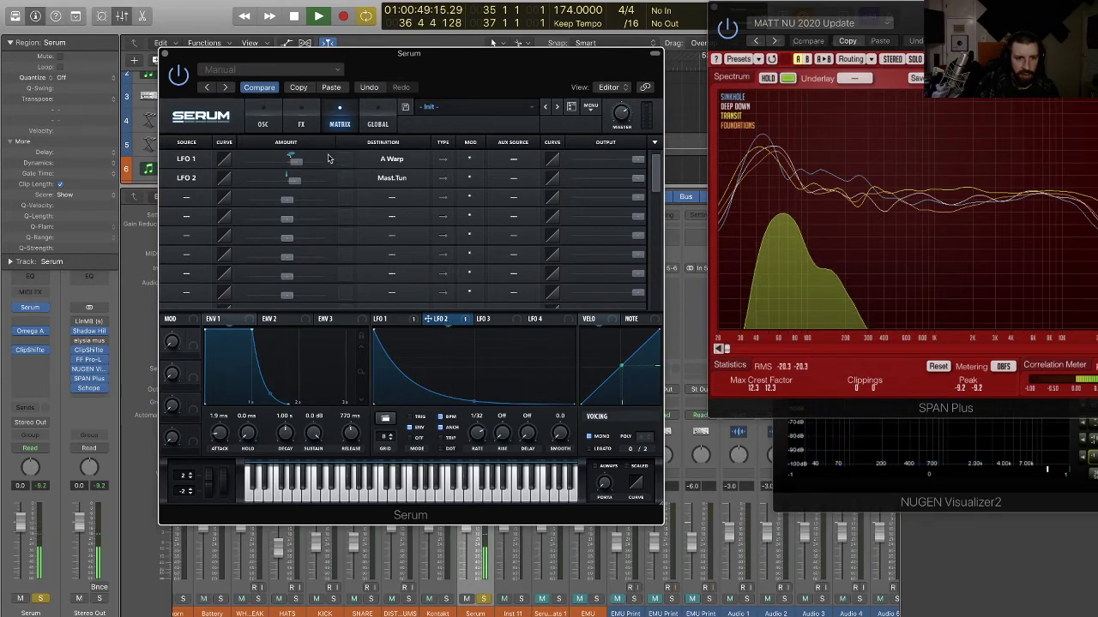
- Close the synth window, unsolo the Serum track and audition the bass in the full mix
{"action": "left_click", "coordinate": [268, 125]}
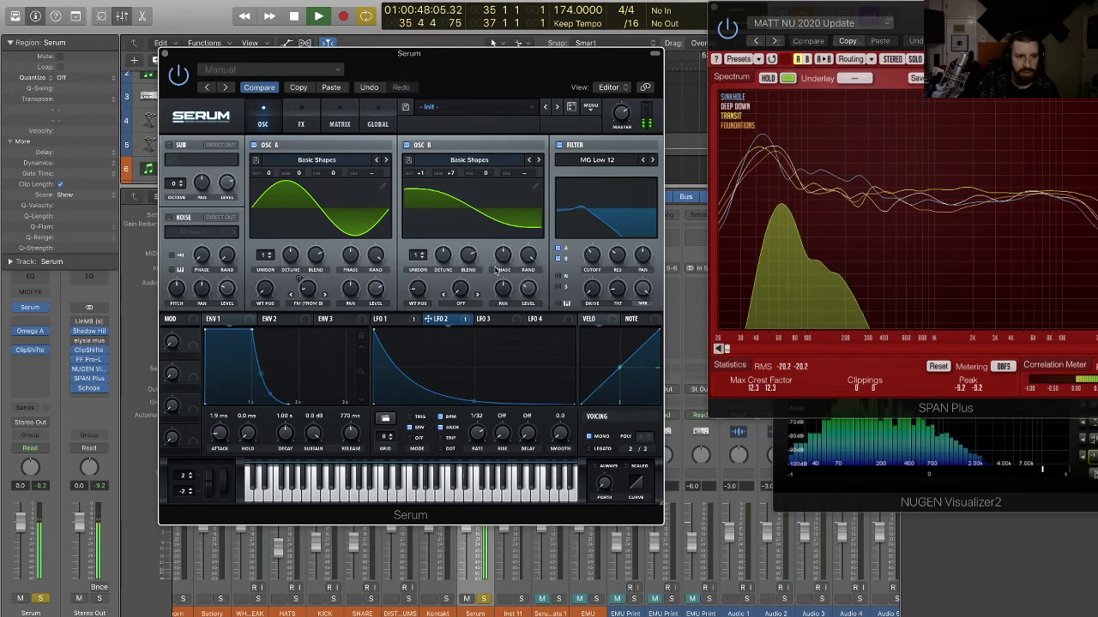
{"action": "key", "text": "space"}
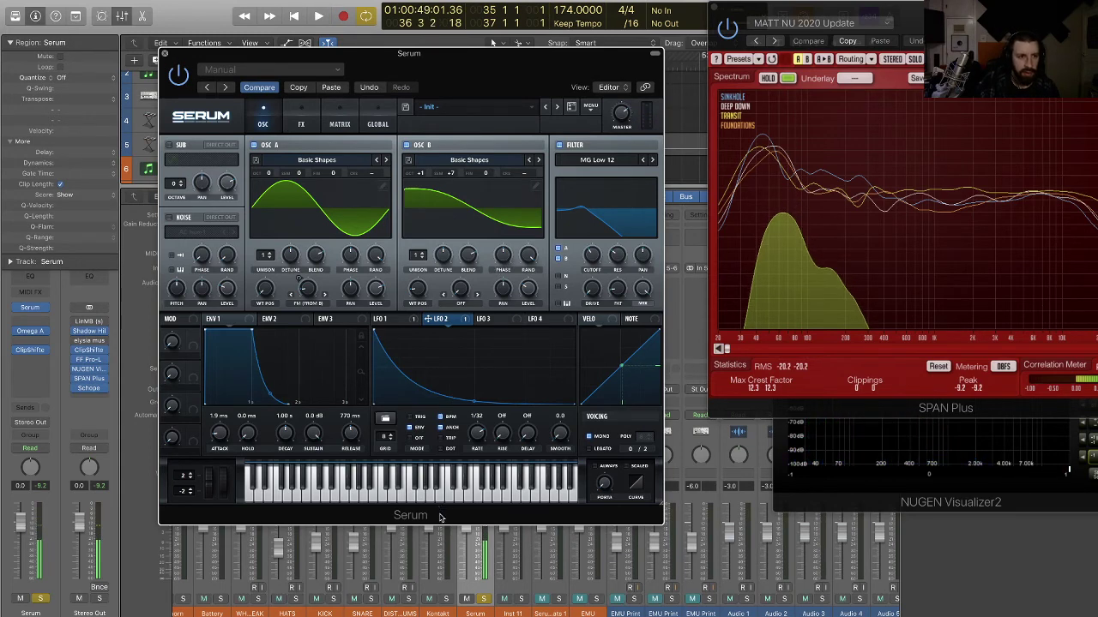
{"action": "key", "text": "super+w"}
{"action": "left_click", "coordinate": [484, 599]}
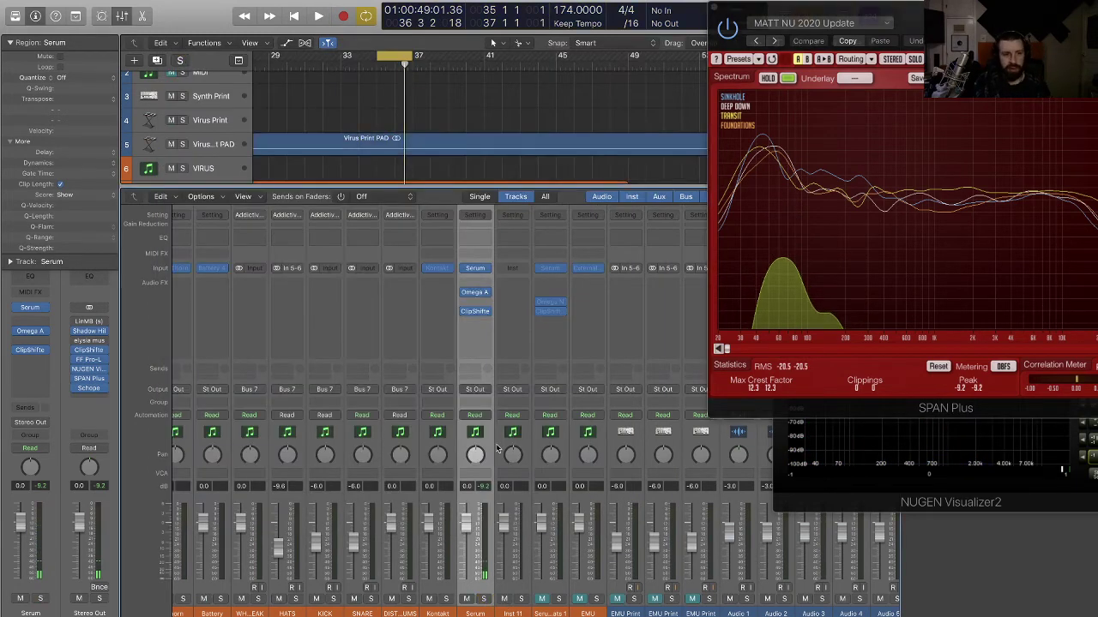
{"action": "key", "text": "space"}
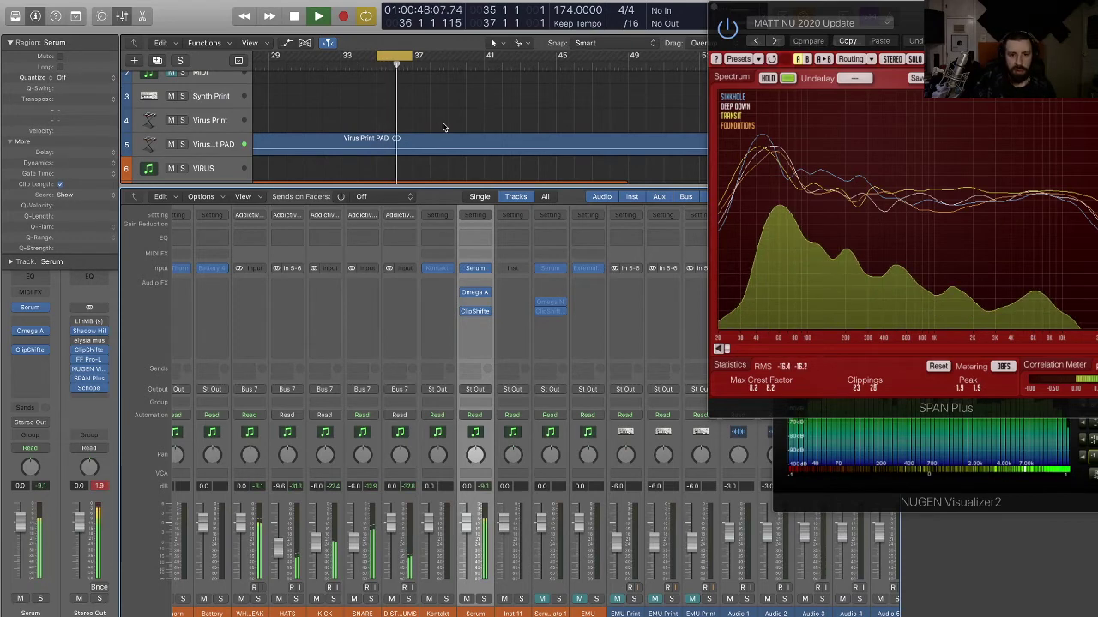
{"action": "key", "text": "space"}
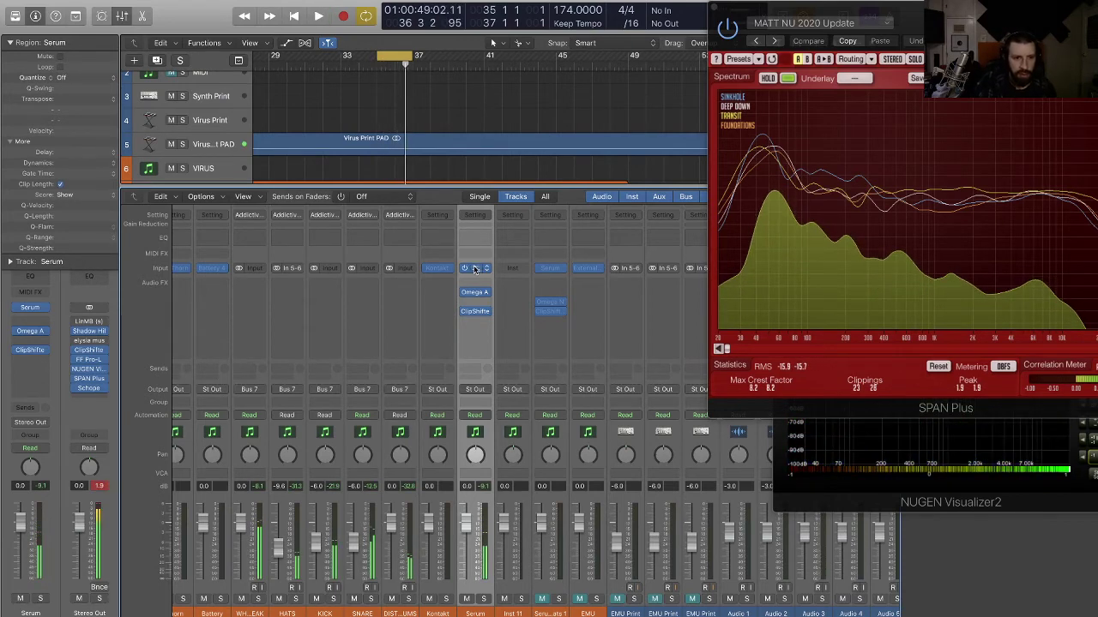
- Reopen Serum and reduce LFO 2's modulation amount on the master tuning, auditioning it with the full mix
{"action": "left_click", "coordinate": [475, 268]}
{"action": "left_click", "coordinate": [294, 123]}
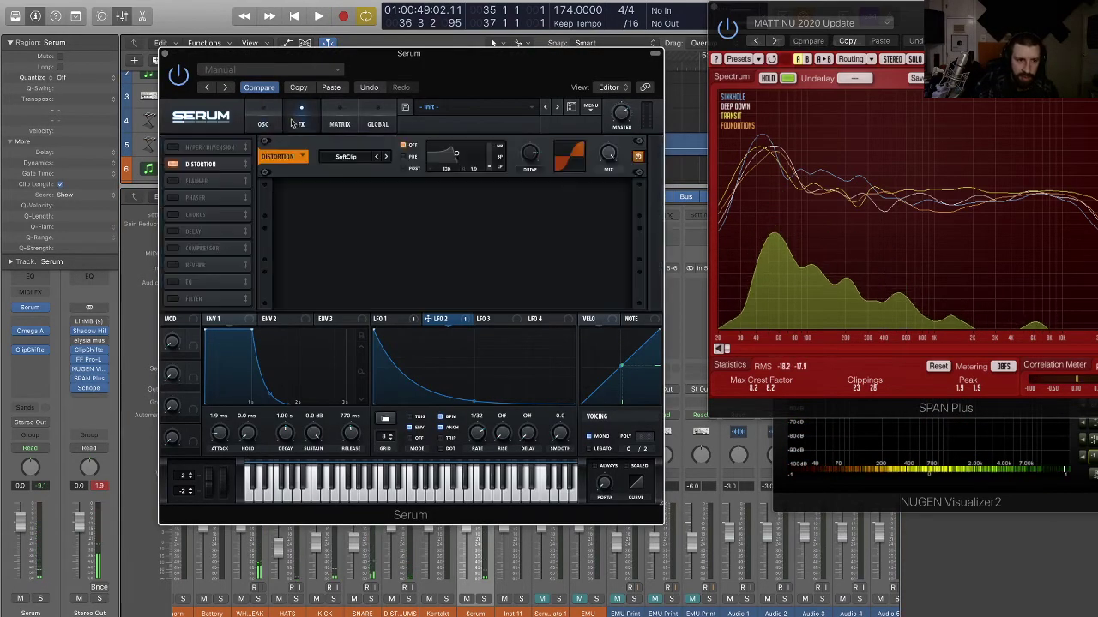
{"action": "left_click", "coordinate": [340, 123]}
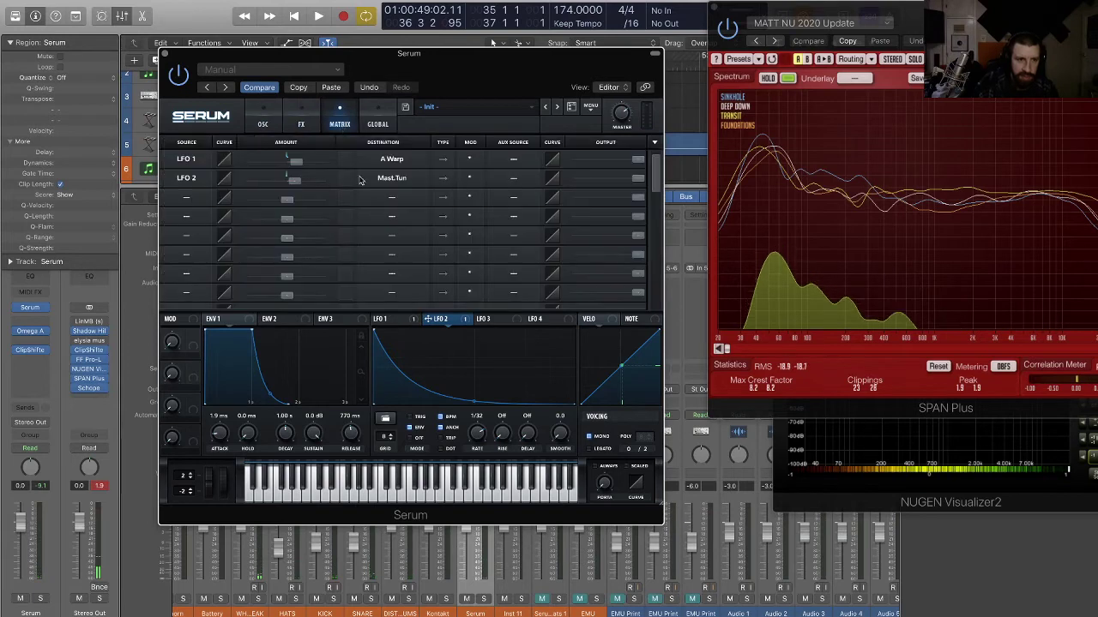
{"action": "double_click", "coordinate": [296, 181]}
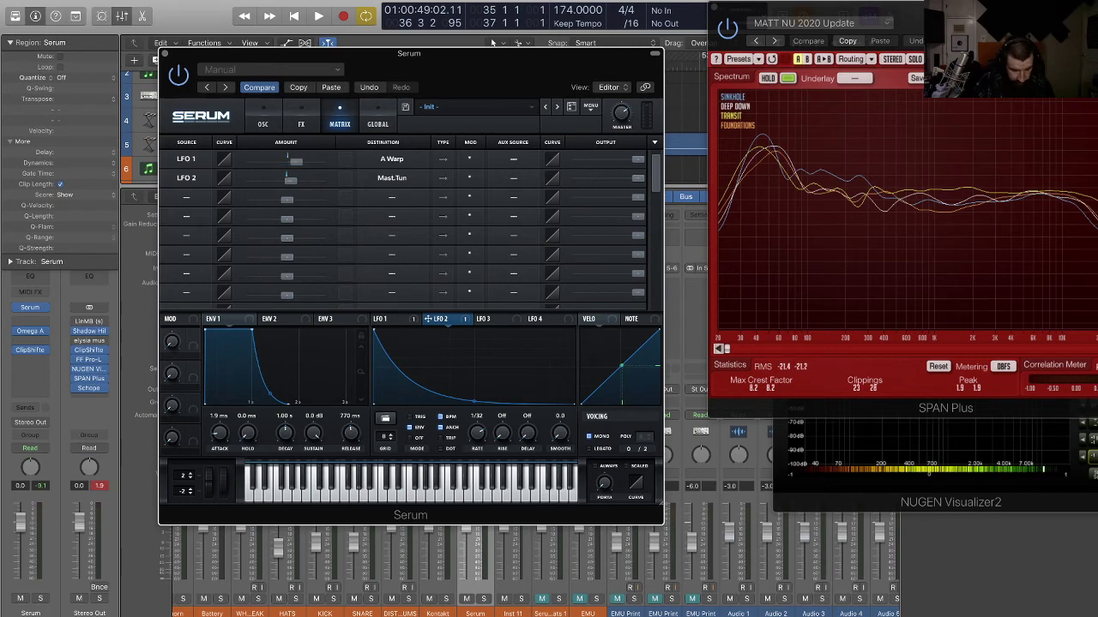
{"action": "key", "text": "space"}
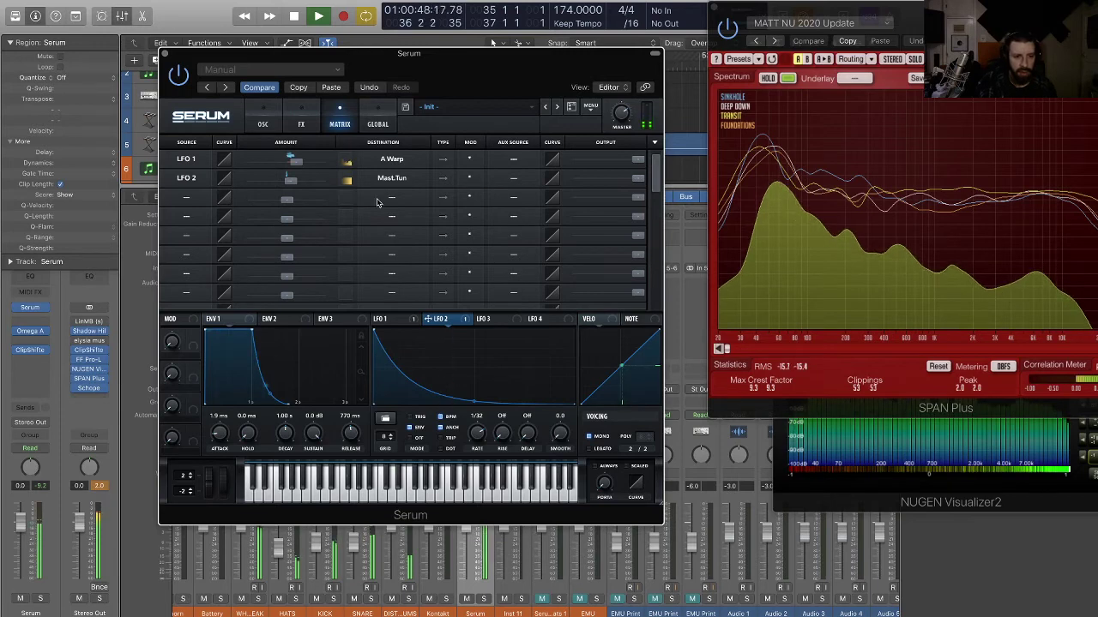
{"action": "key", "text": "space"}
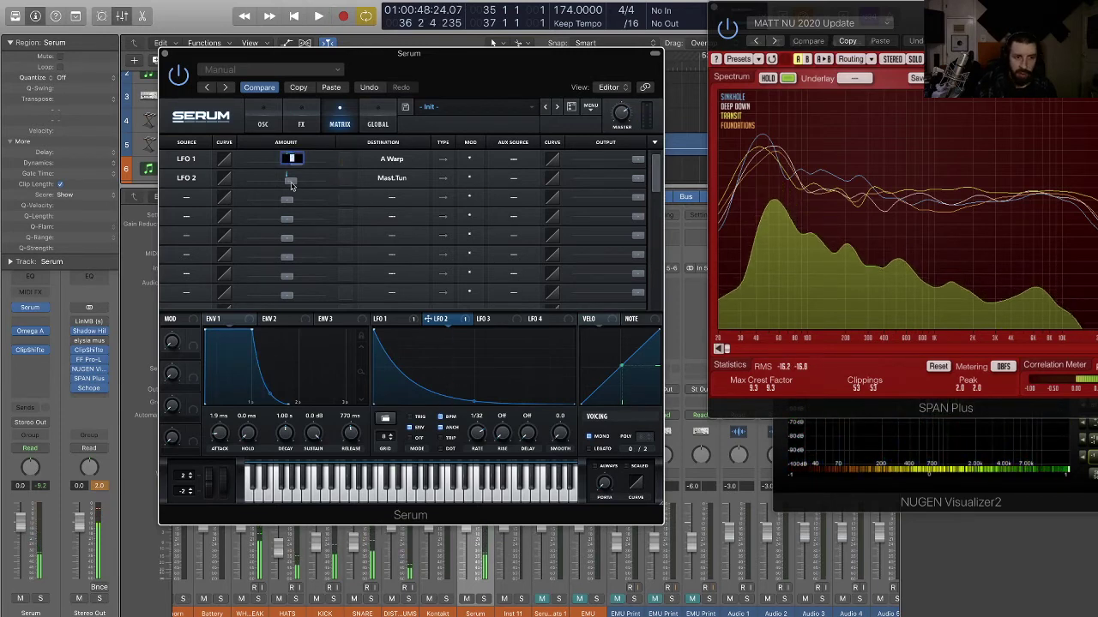
{"action": "key", "text": "space"}
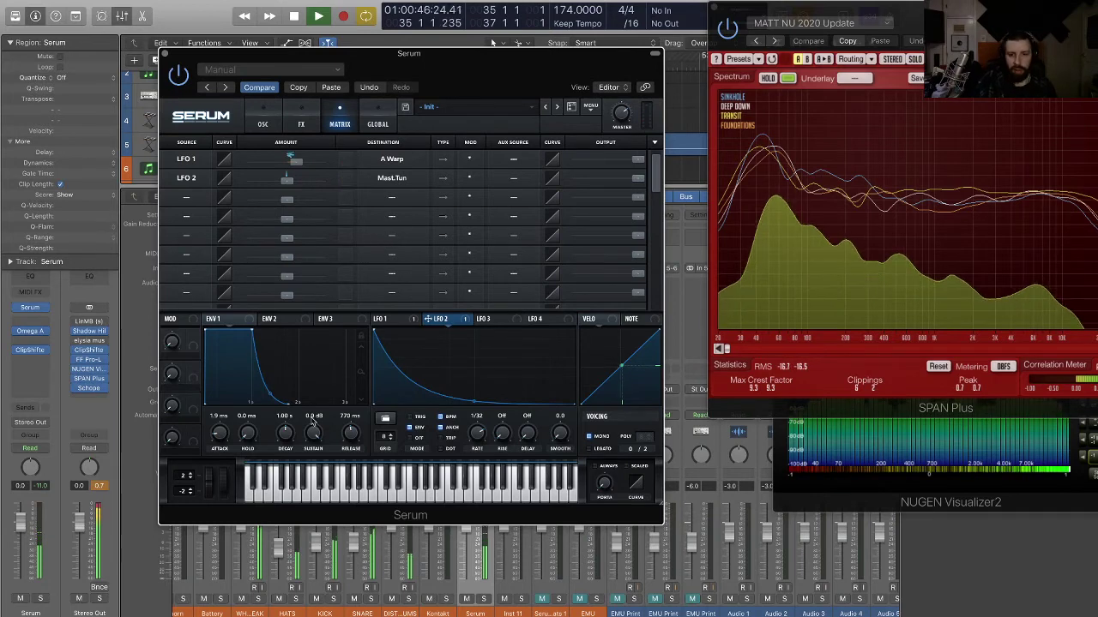
- Close Serum and set the cycle range to bars 33 to 49 in the arrangement, playing back that section
{"action": "left_click", "coordinate": [165, 53]}
{"action": "key", "text": "p"}
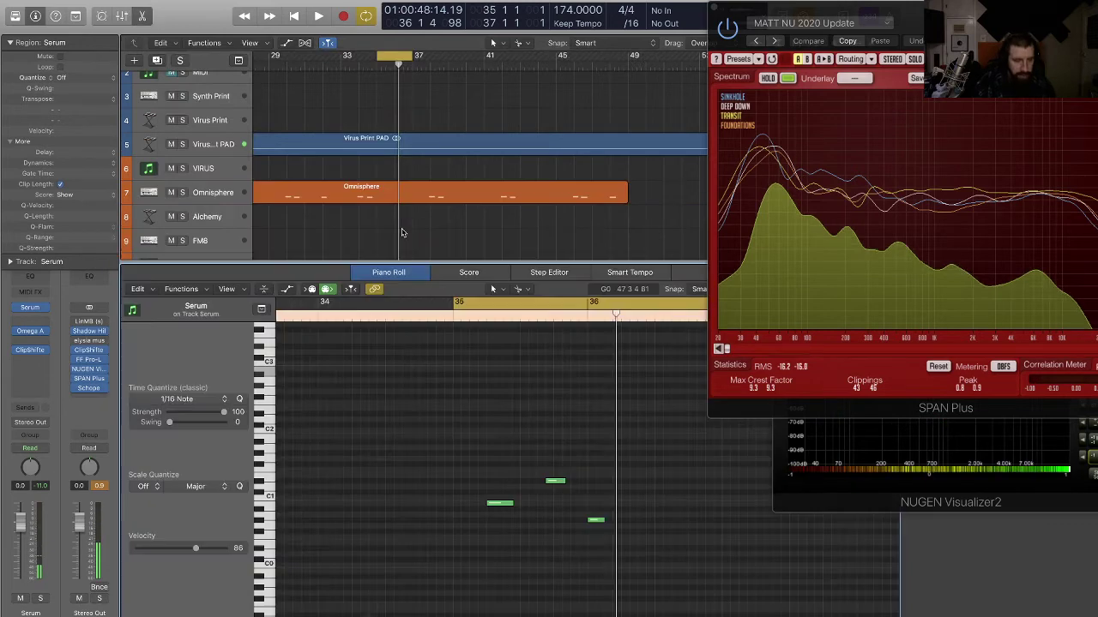
{"action": "key", "text": "p"}
{"action": "key", "text": "super+Left"}
{"action": "key", "text": "super+Up"}
{"action": "key", "text": "super+Up"}
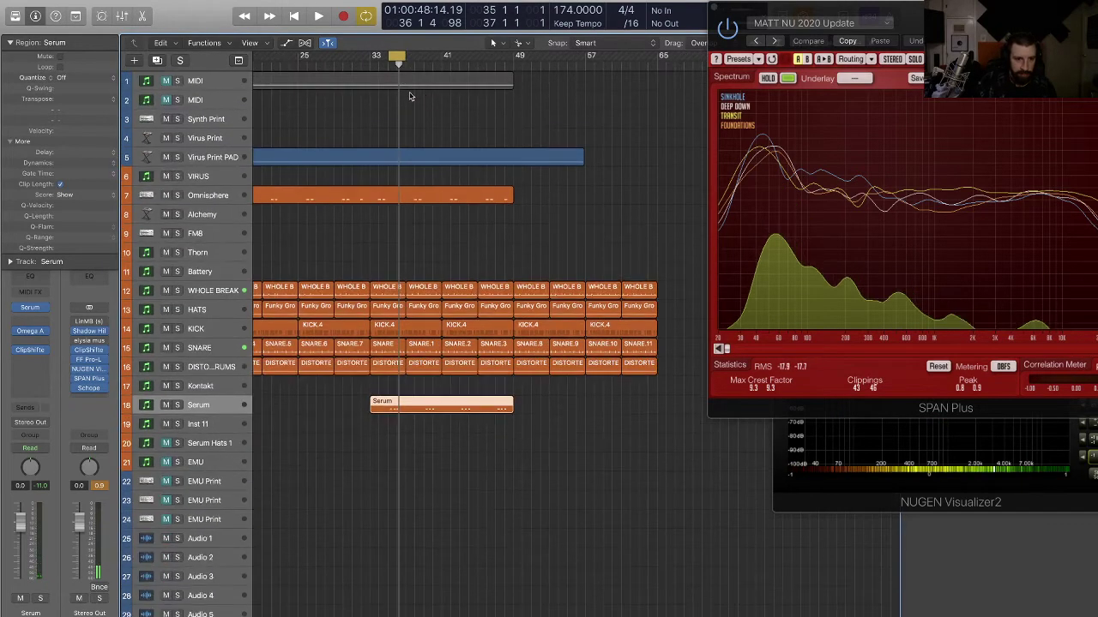
{"action": "left_click_drag", "start_coordinate": [371, 57], "coordinate": [489, 269]}
{"action": "key", "text": "space"}
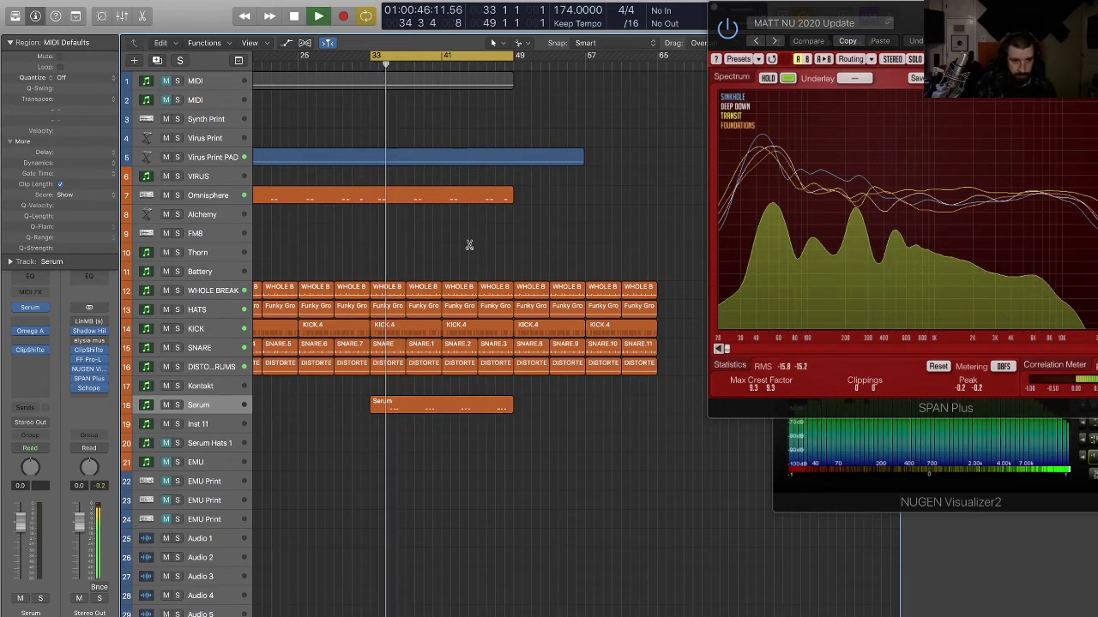
- Move the VIRUS region from the first MIDI track to the VIRUS track at bar 49, and shift the cycle range to bars 49 to 65
{"action": "key", "text": "super+Down"}
{"action": "key", "text": "super+Left"}
{"action": "key", "text": "super+Up"}
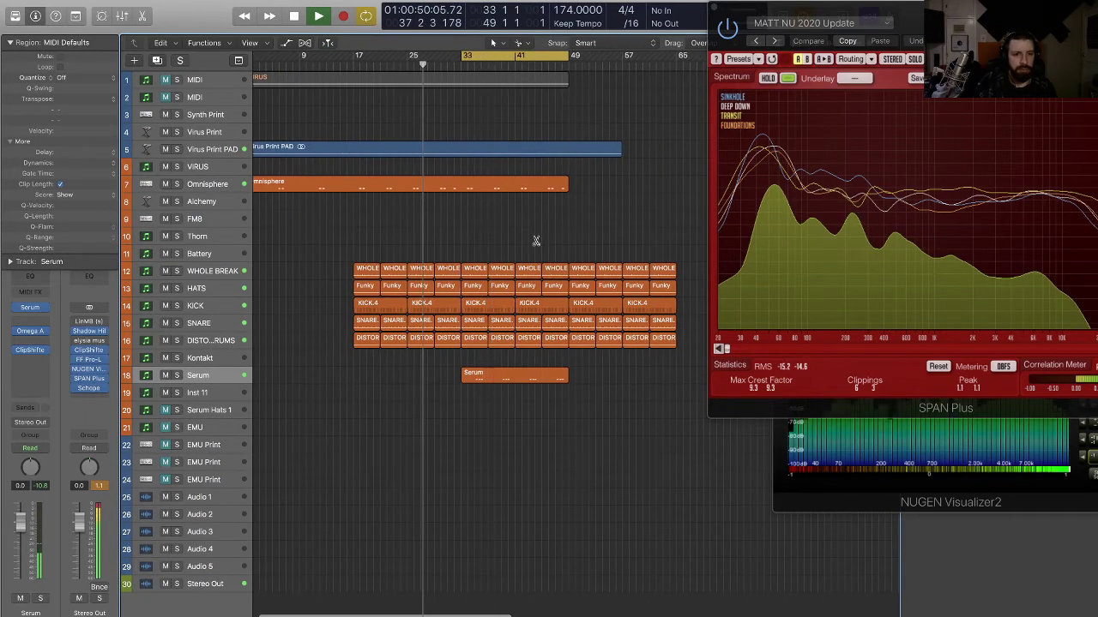
{"action": "key", "text": "super+Left"}
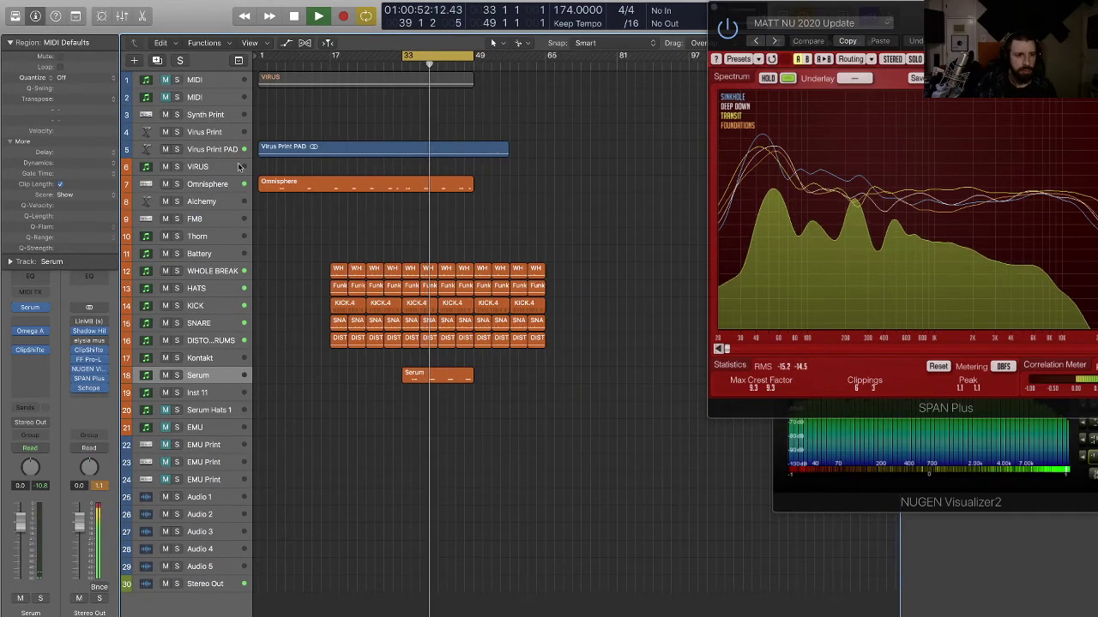
{"action": "left_click", "coordinate": [319, 84]}
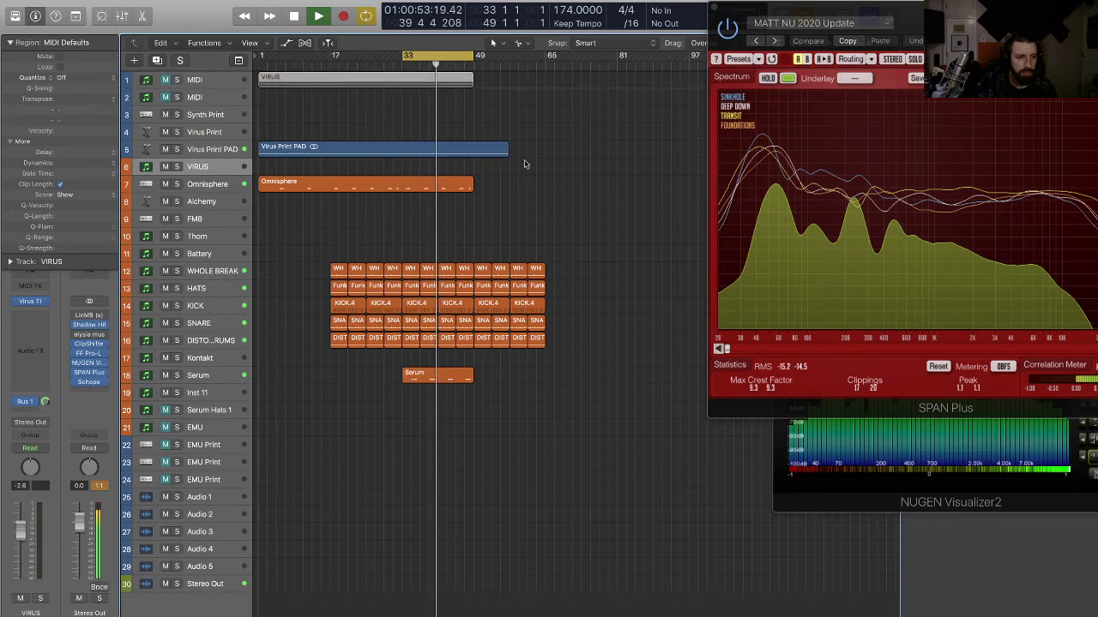
{"action": "left_click_drag", "start_coordinate": [319, 84], "coordinate": [533, 178]}
{"action": "left_click", "coordinate": [543, 215]}
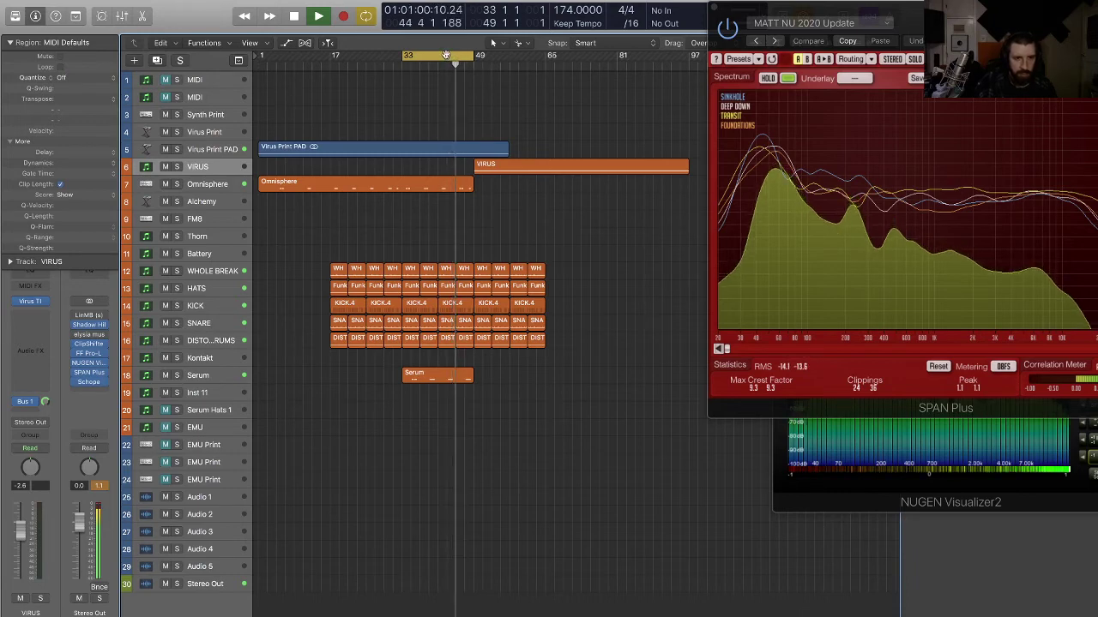
{"action": "left_click_drag", "start_coordinate": [446, 54], "coordinate": [518, 54]}
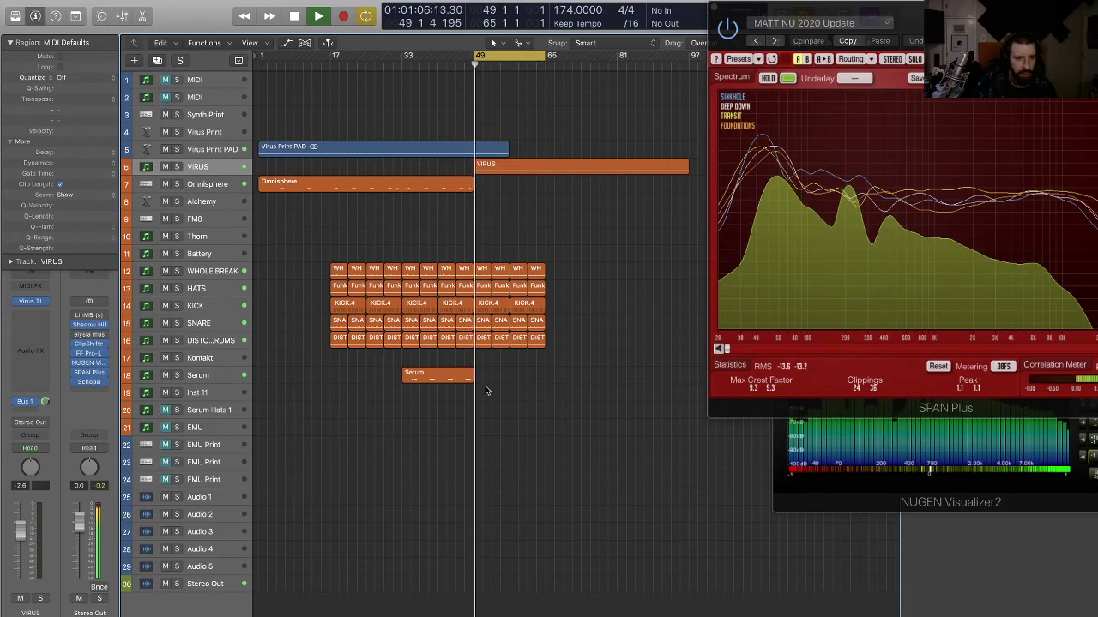
{"action": "key", "text": "space"}
- Transpose the four chord notes at the start of the VIRUS region down one octave and play the result in the arrangement
{"action": "double_click", "coordinate": [512, 165]}
{"action": "left_click_drag", "start_coordinate": [579, 525], "coordinate": [554, 399]}
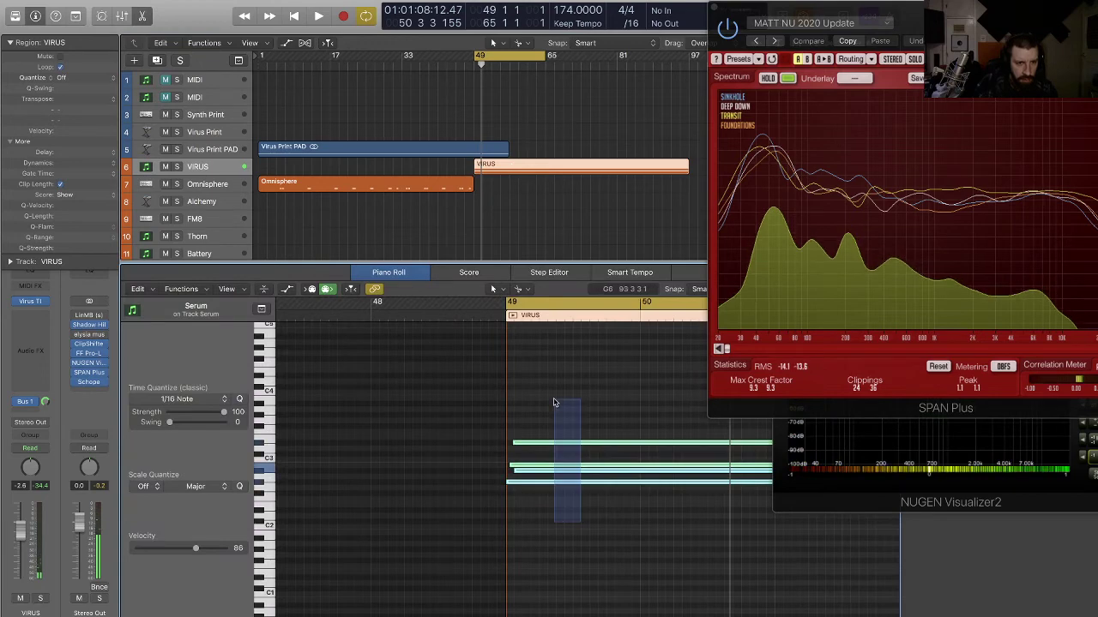
{"action": "key", "text": "alt+shift+Down"}
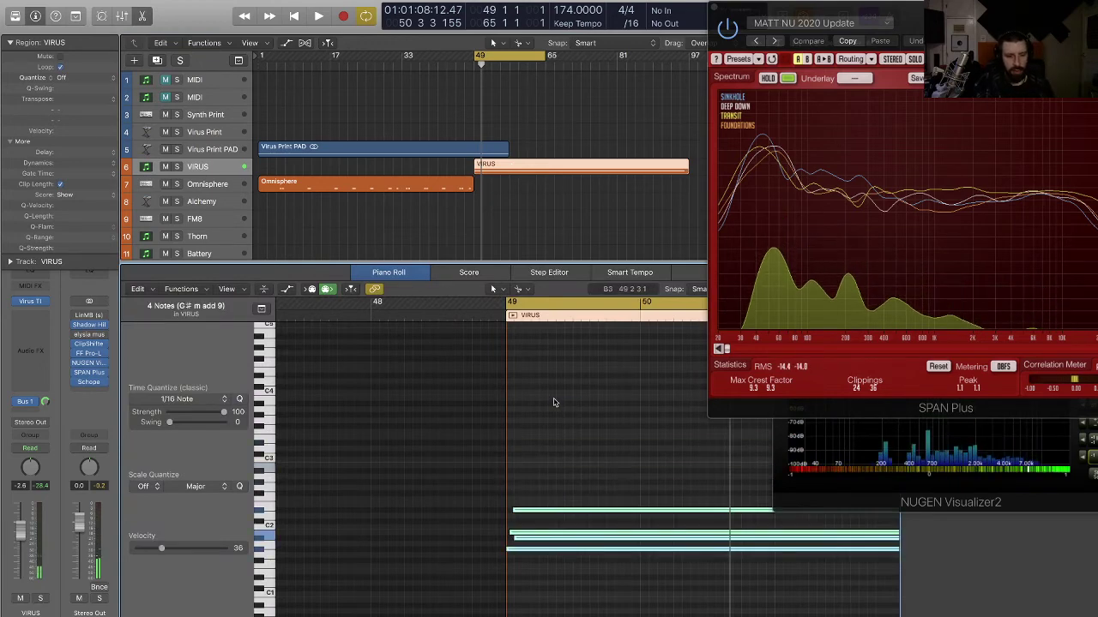
{"action": "key", "text": "space"}
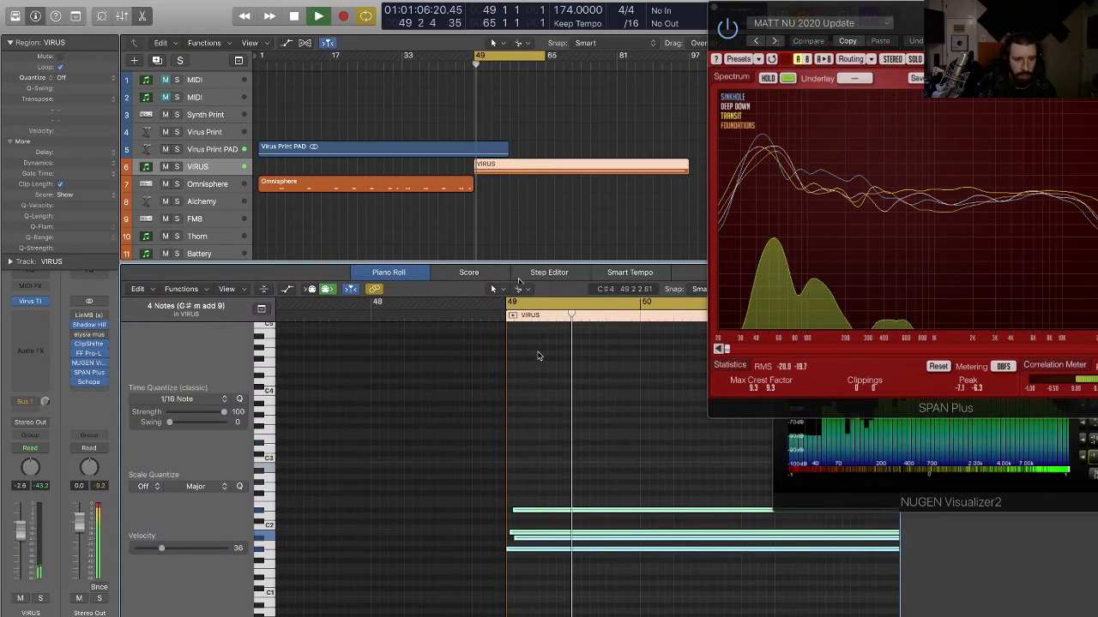
{"action": "key", "text": "e"}
{"action": "left_click", "coordinate": [519, 253]}
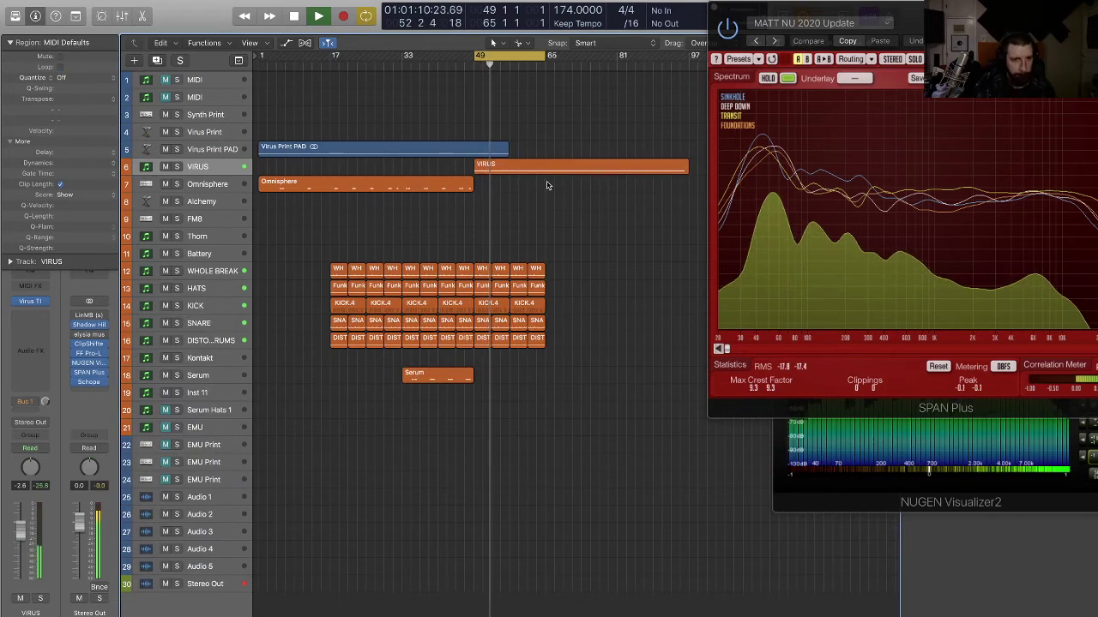
- Duplicate the Virus Print PAD track to get an empty track directly below it
{"action": "left_click", "coordinate": [202, 151]}
{"action": "key", "text": "super+d"}
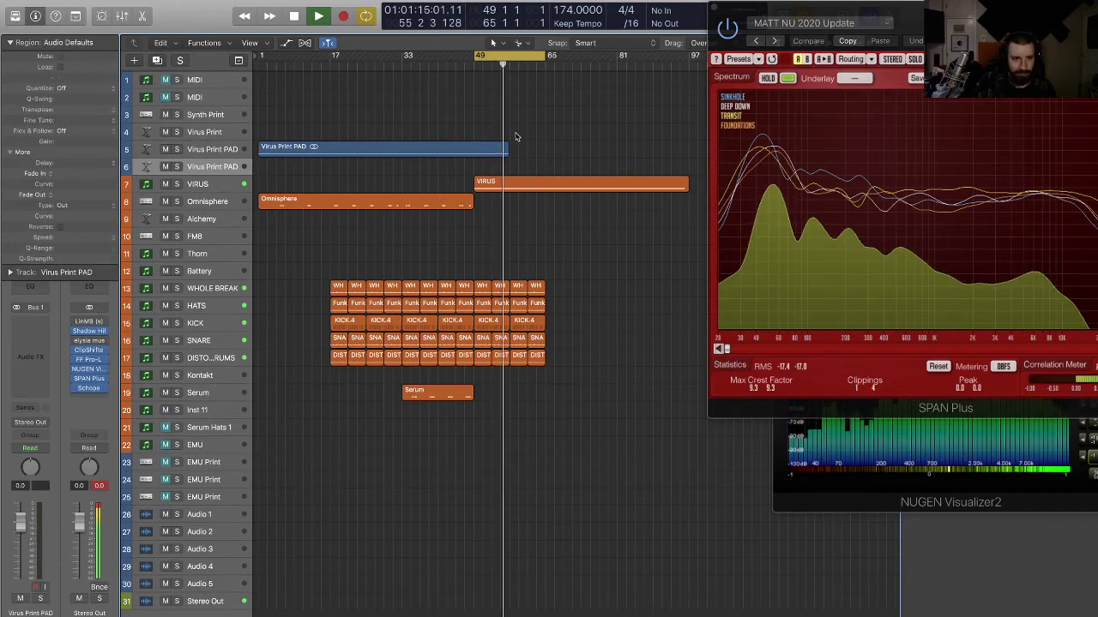
{"action": "key", "text": "space"}
- Extend the cycle range to bar 97, switch cycling off and record the Virus part from bar 49 to about bar 102 on the duplicated pad track
{"action": "left_click_drag", "start_coordinate": [552, 54], "coordinate": [687, 71]}
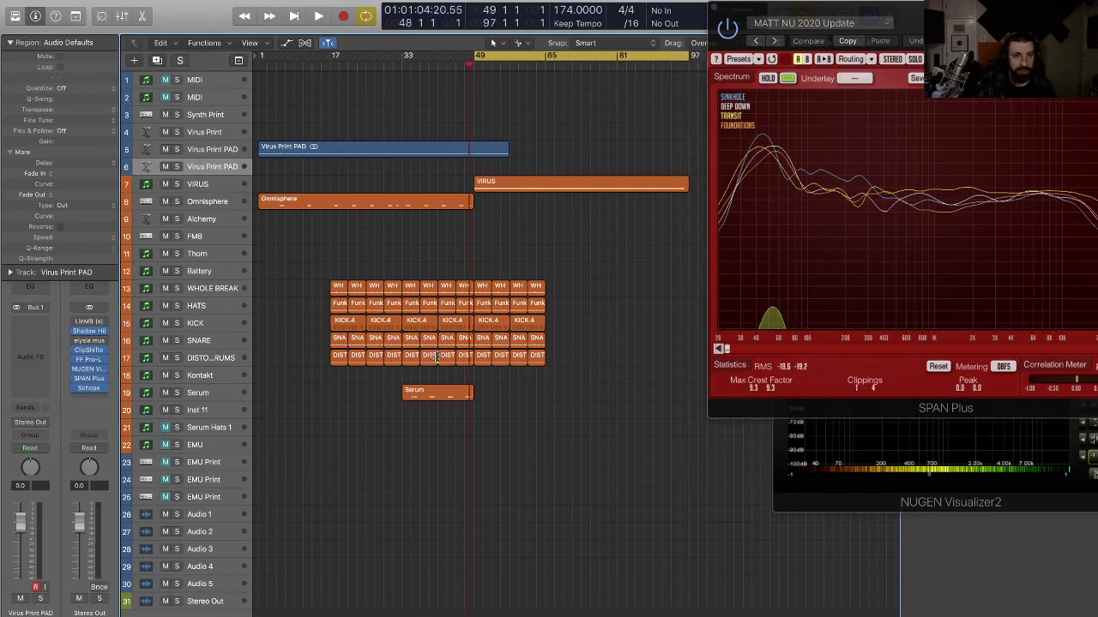
{"action": "key", "text": "space"}
{"action": "left_click", "coordinate": [365, 15]}
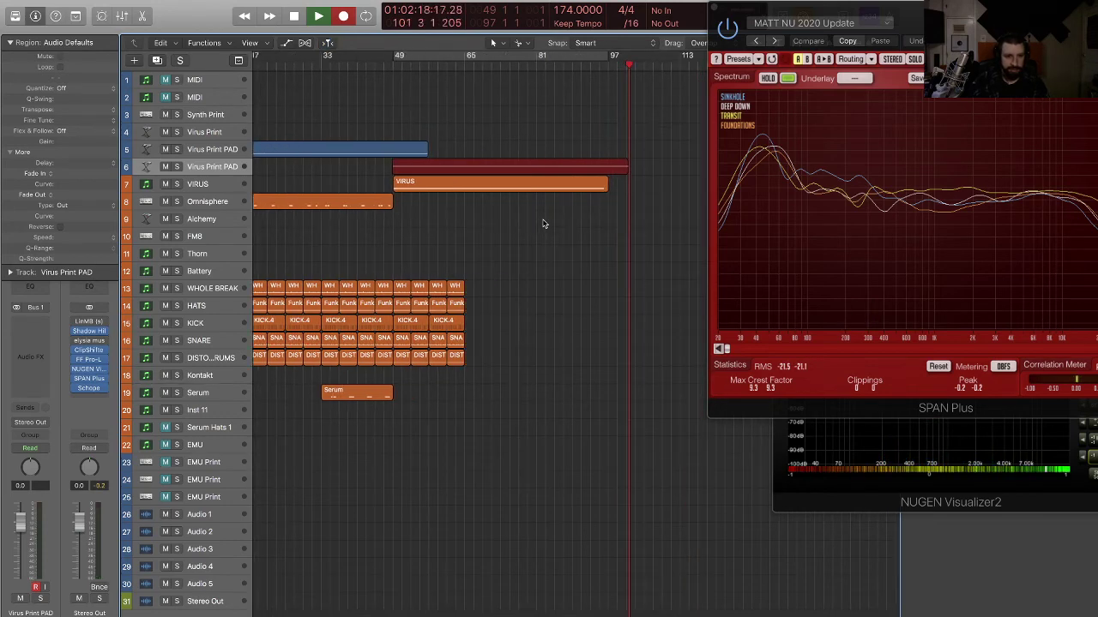
{"action": "key", "text": "space"}
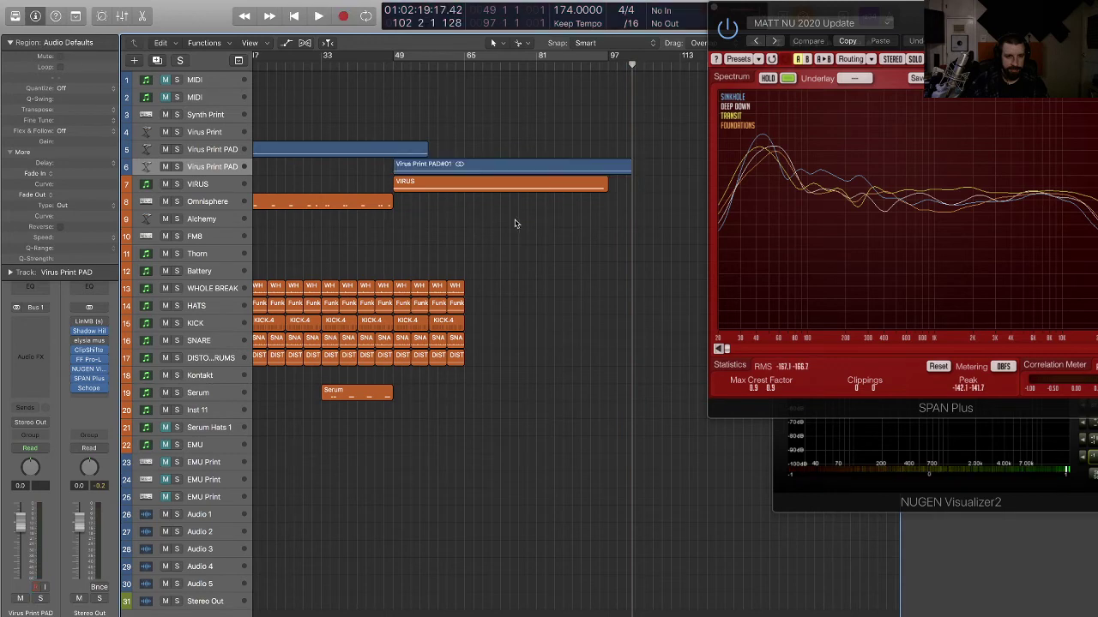
- Move the VIRUS region from the VIRUS track up to the first MIDI track at bar 49 and play the arrangement
{"action": "scroll", "coordinate": [503, 206], "scroll_direction": "left", "scroll_amount": 5}
{"action": "left_click_drag", "start_coordinate": [524, 184], "coordinate": [520, 79]}
{"action": "key", "text": "space"}
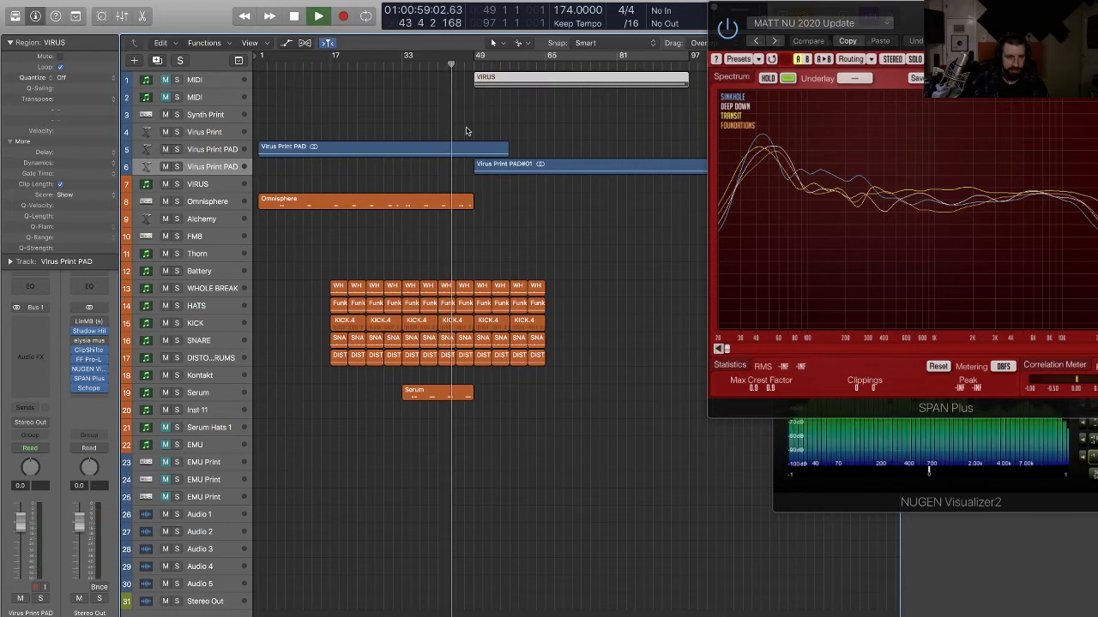
- Split the Omnisphere region at bar 17 and copy its second part to bars 65 to 97 on the same track
{"action": "key", "text": "super+Right"}
{"action": "key", "text": "super+Right"}
{"action": "key", "text": "super+Down"}
{"action": "key", "text": "super+Down"}
{"action": "key", "text": "super+Down"}
{"action": "key", "text": "super+Down"}
{"action": "key", "text": "super+Down"}
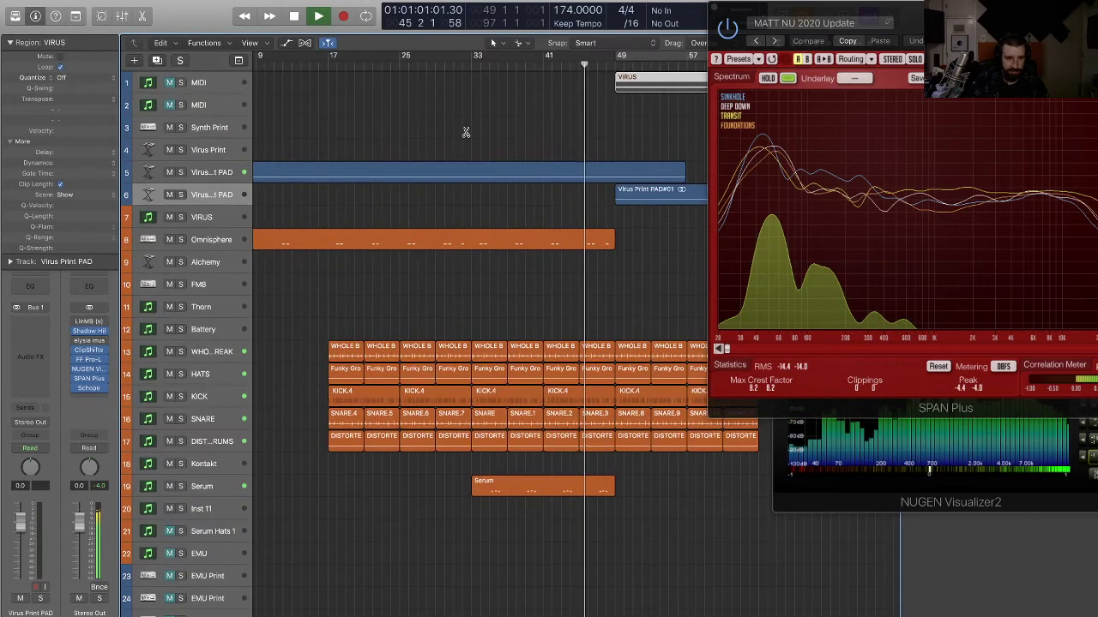
{"action": "key", "text": "super+Left"}
{"action": "key", "text": "super+Left"}
{"action": "key", "text": "super+Up"}
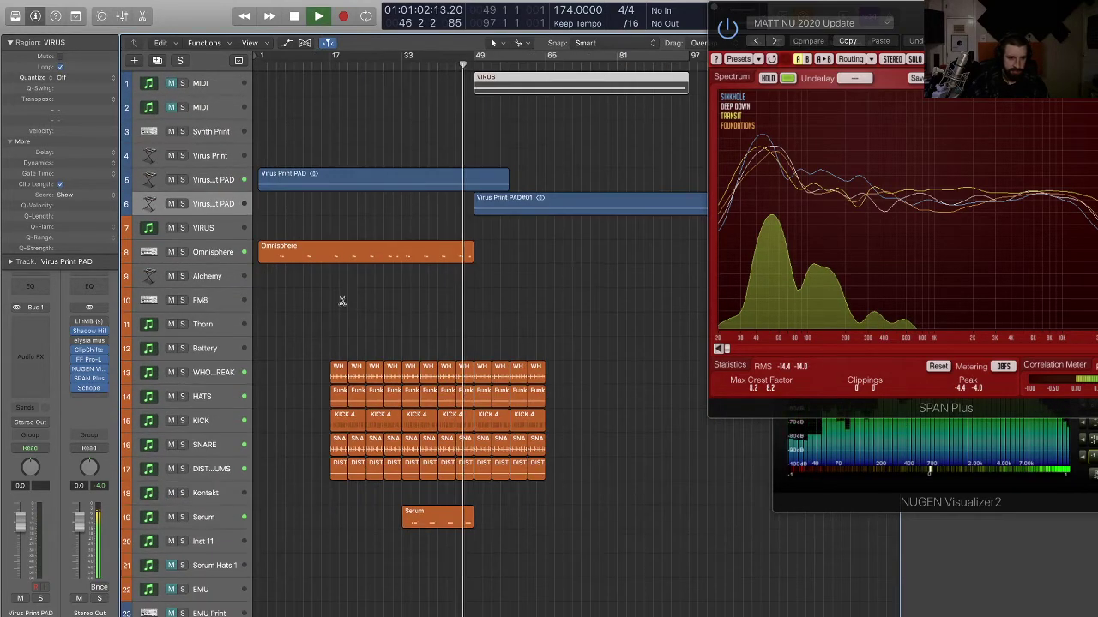
{"action": "left_click", "coordinate": [330, 258]}
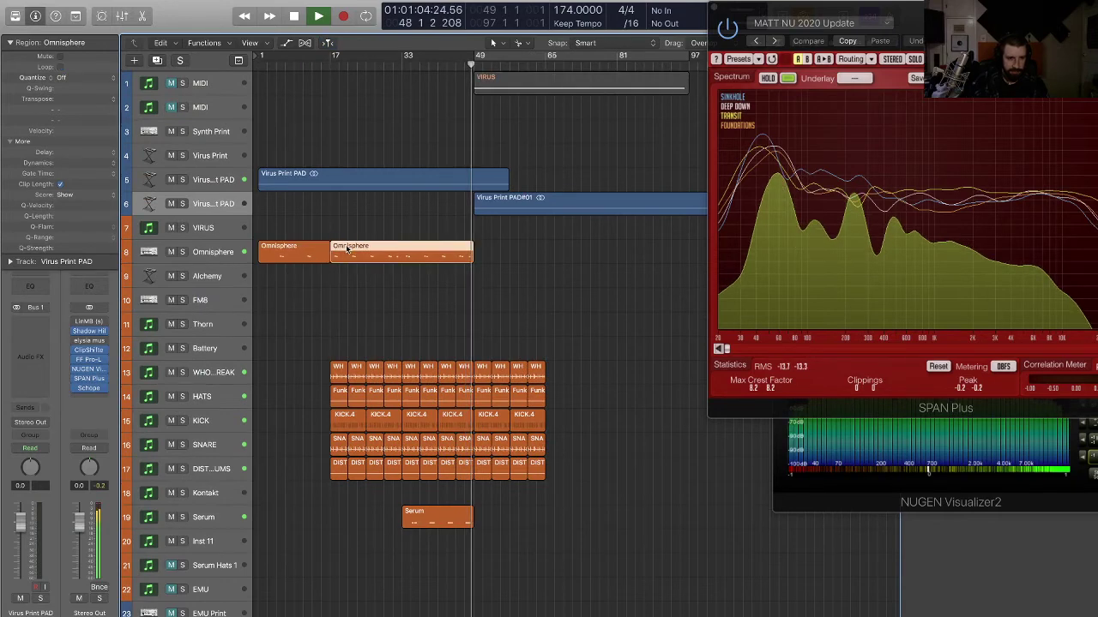
{"action": "left_click_drag", "start_coordinate": [359, 251], "coordinate": [569, 248]}
{"action": "left_click", "coordinate": [377, 542]}
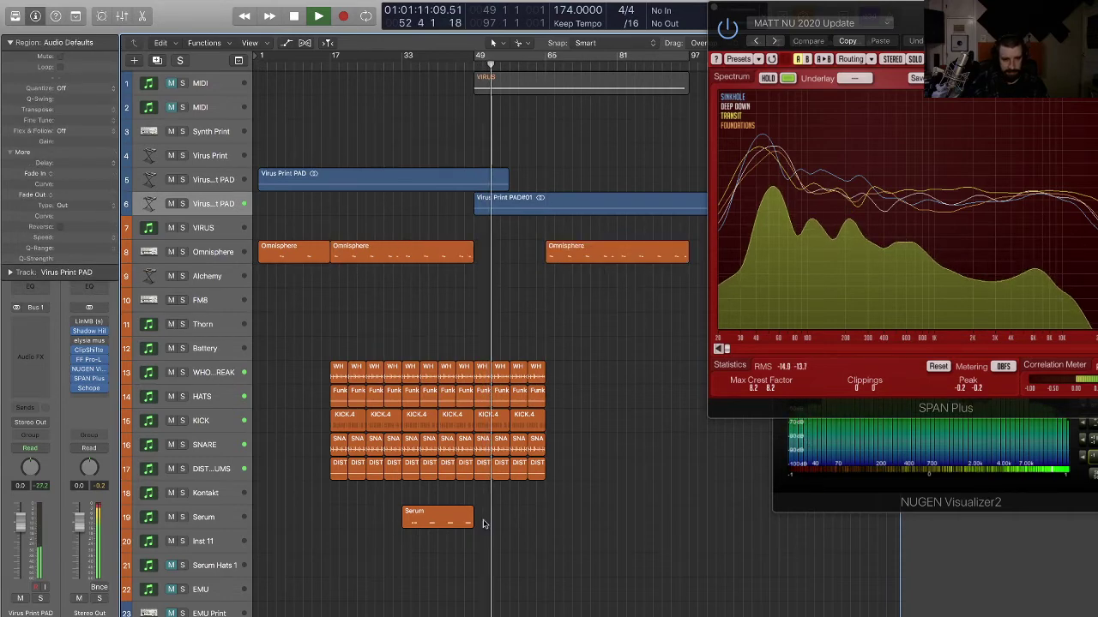
- Copy the Serum region to bar 49, directly after the original one
{"action": "left_click_drag", "start_coordinate": [431, 523], "coordinate": [532, 556]}
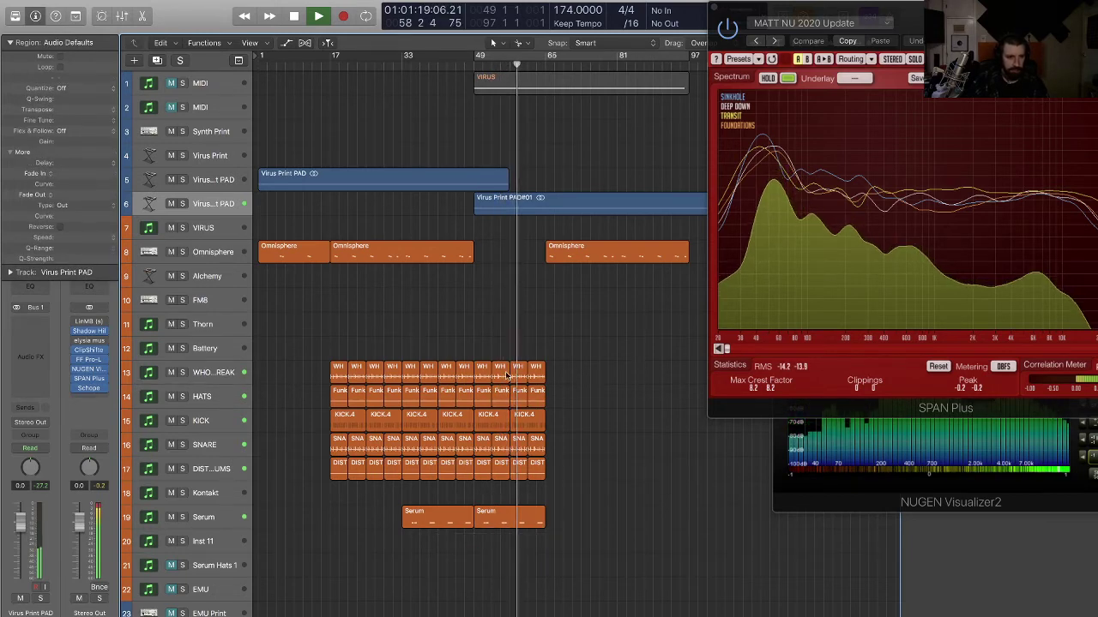
{"action": "mouse_move", "coordinate": [581, 373]}
{"action": "left_mouse_down"}
{"action": "mouse_move", "coordinate": [481, 377]}
{"action": "mouse_move", "coordinate": [558, 385]}
{"action": "mouse_move", "coordinate": [567, 379]}
{"action": "mouse_move", "coordinate": [501, 377]}
{"action": "mouse_move", "coordinate": [584, 371]}
{"action": "left_mouse_up"}
{"action": "left_click", "coordinate": [586, 371]}
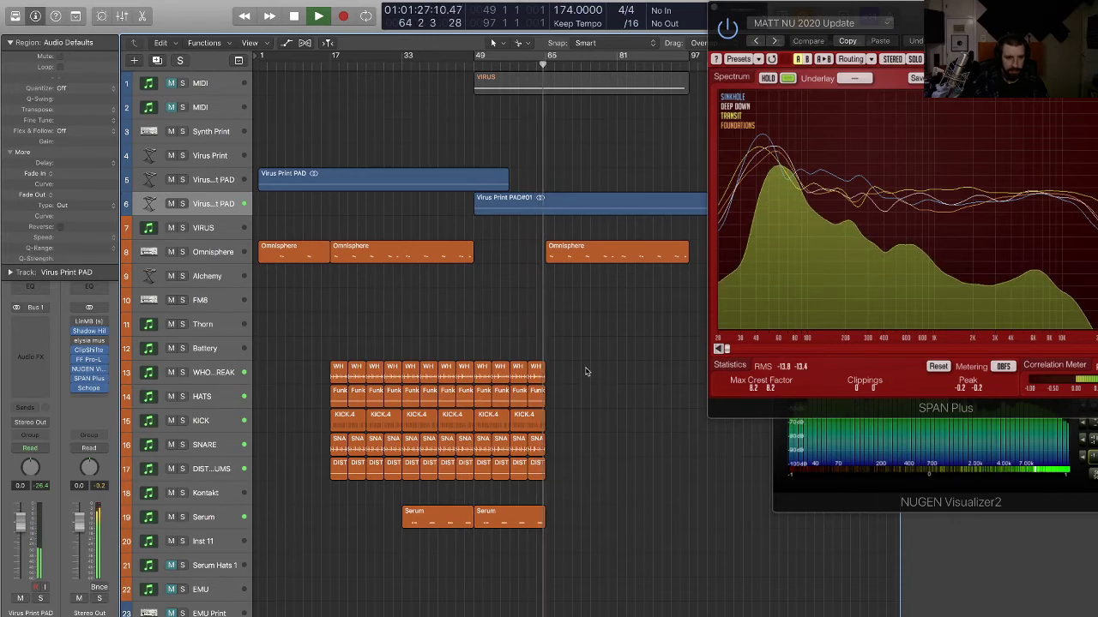
- Duplicate the Omnisphere track and move the Omnisphere region at bar 65 down onto the new track
{"action": "scroll", "coordinate": [586, 371], "scroll_direction": "down", "scroll_amount": 1}
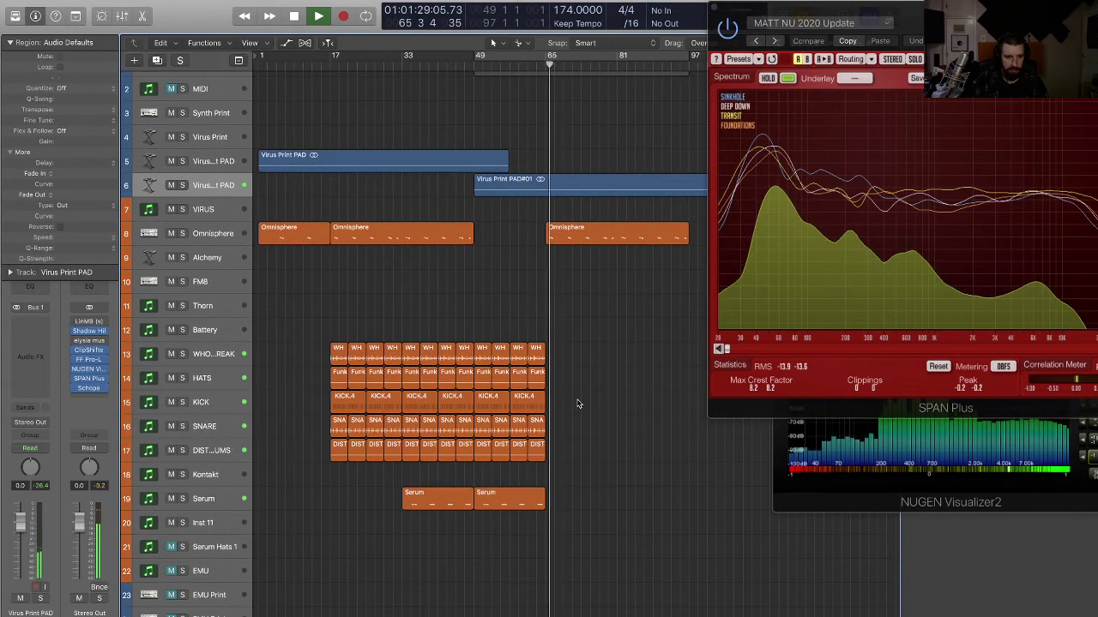
{"action": "key", "text": "super+Right"}
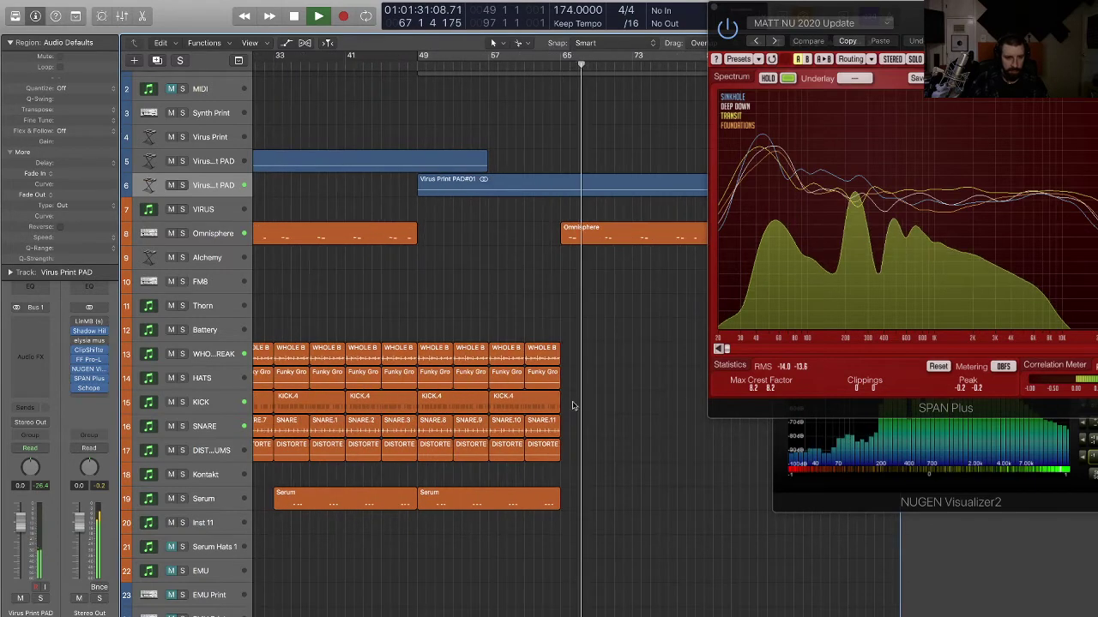
{"action": "key", "text": "super+Left"}
{"action": "key", "text": "super+Left"}
{"action": "key", "text": "super+Left"}
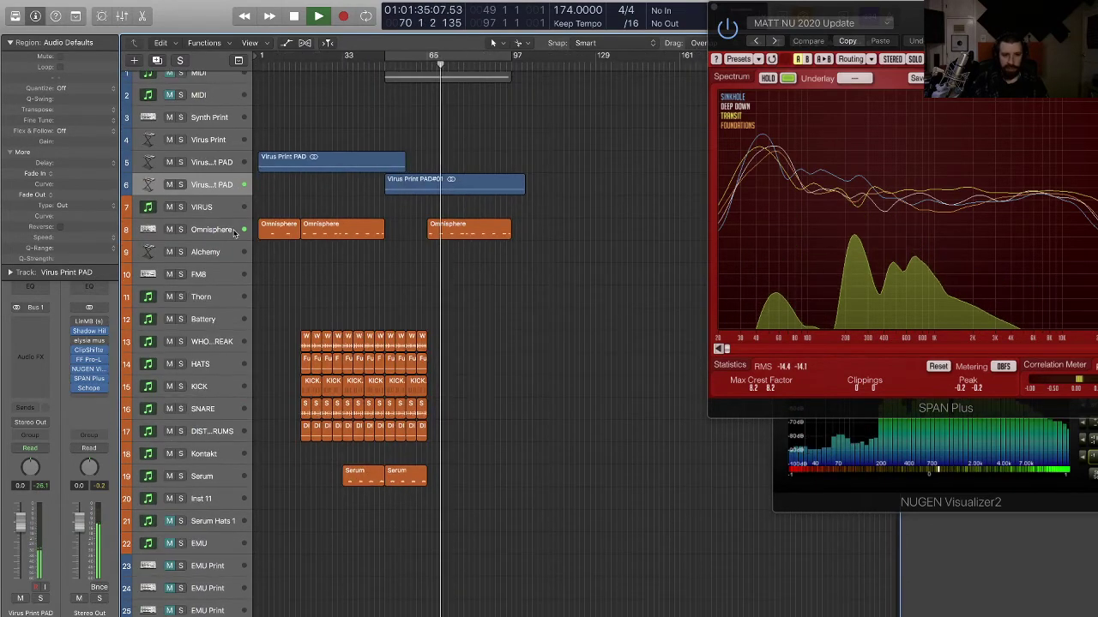
{"action": "left_click", "coordinate": [456, 235]}
{"action": "key", "text": "super+Up"}
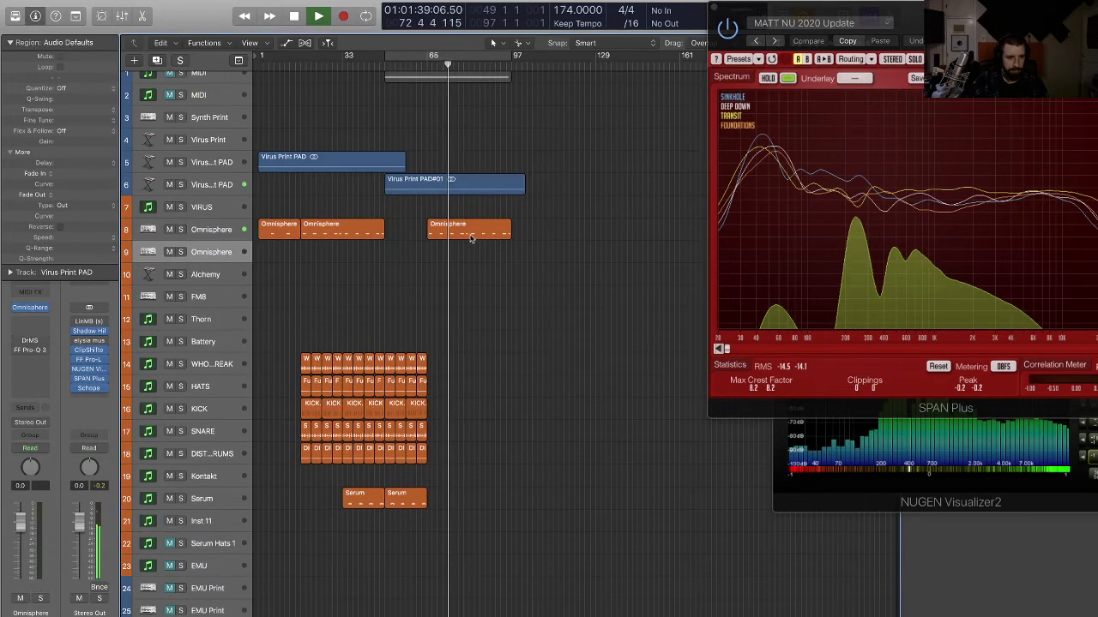
{"action": "left_click_drag", "start_coordinate": [464, 246], "coordinate": [457, 255]}
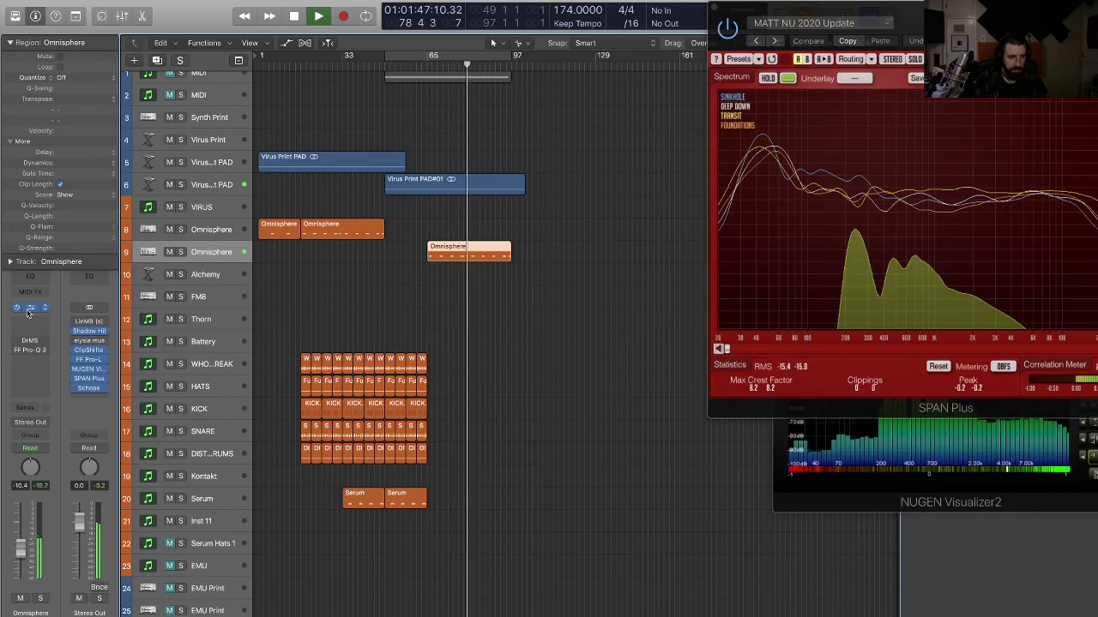
- In the duplicated track's Omnisphere effects, raise the common Pro-Verb mix, the aux return and the aux Retroplex mix, and close the plug-in
{"action": "left_click", "coordinate": [29, 309]}
{"action": "left_click", "coordinate": [426, 195]}
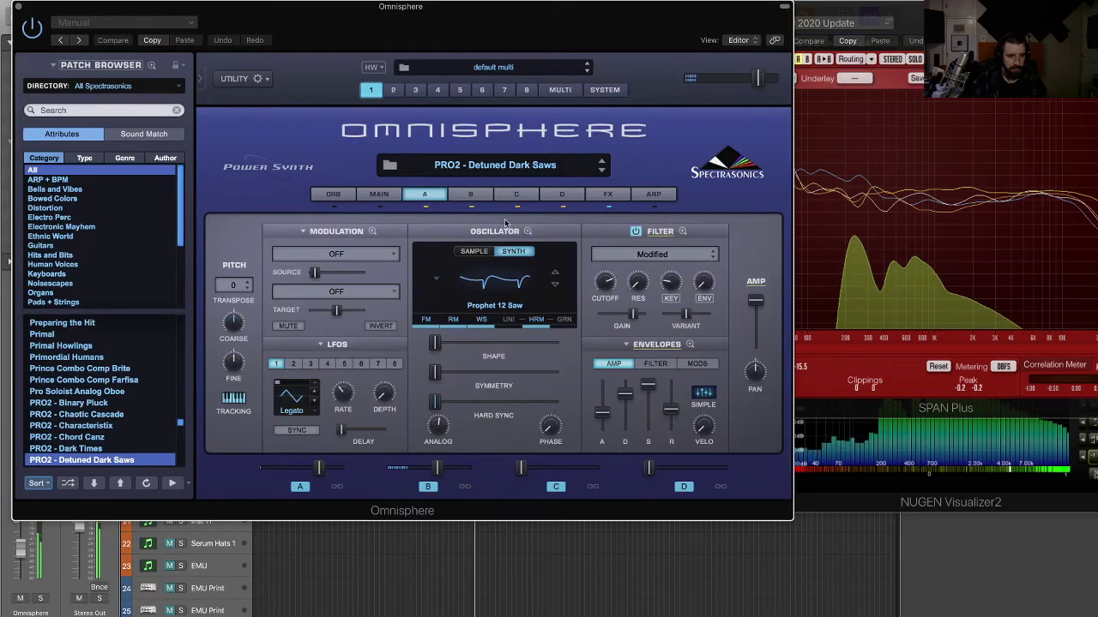
{"action": "left_click", "coordinate": [611, 196]}
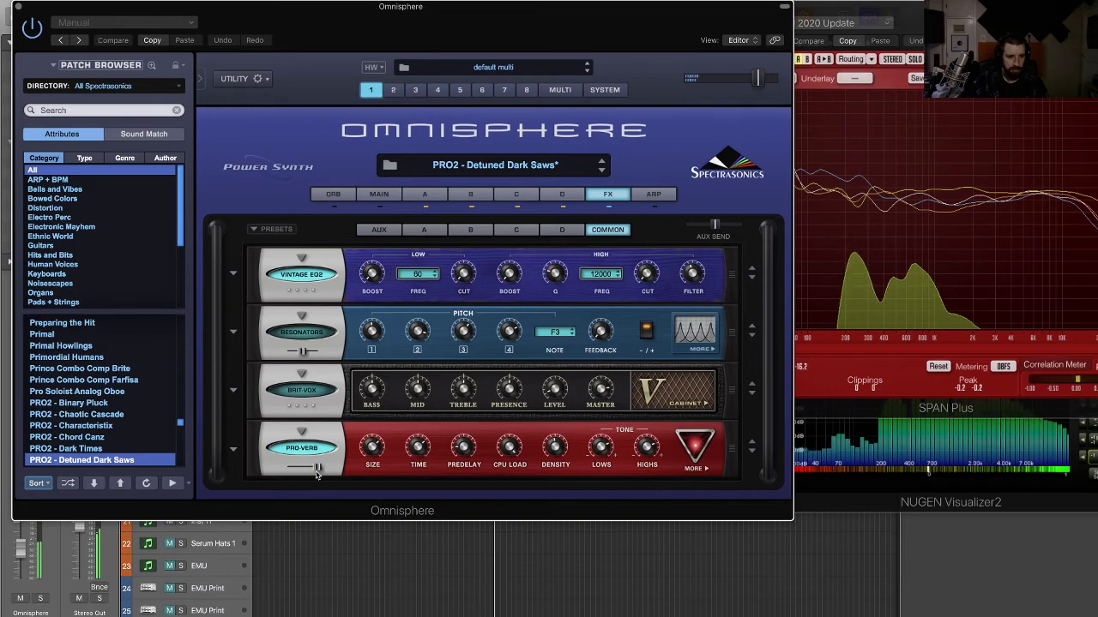
{"action": "left_click", "coordinate": [392, 230]}
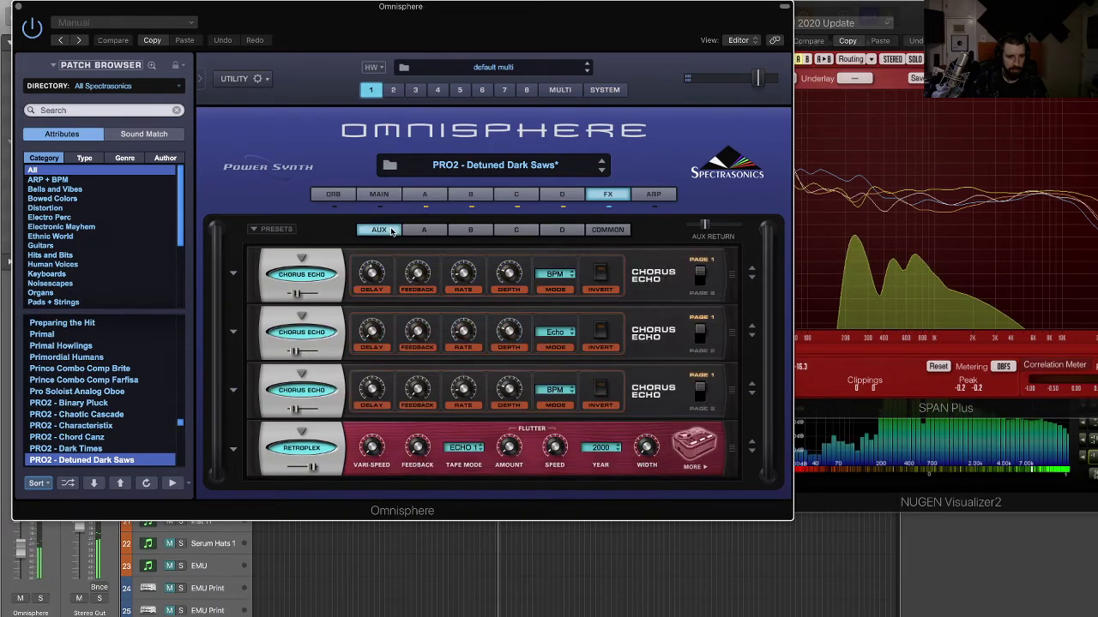
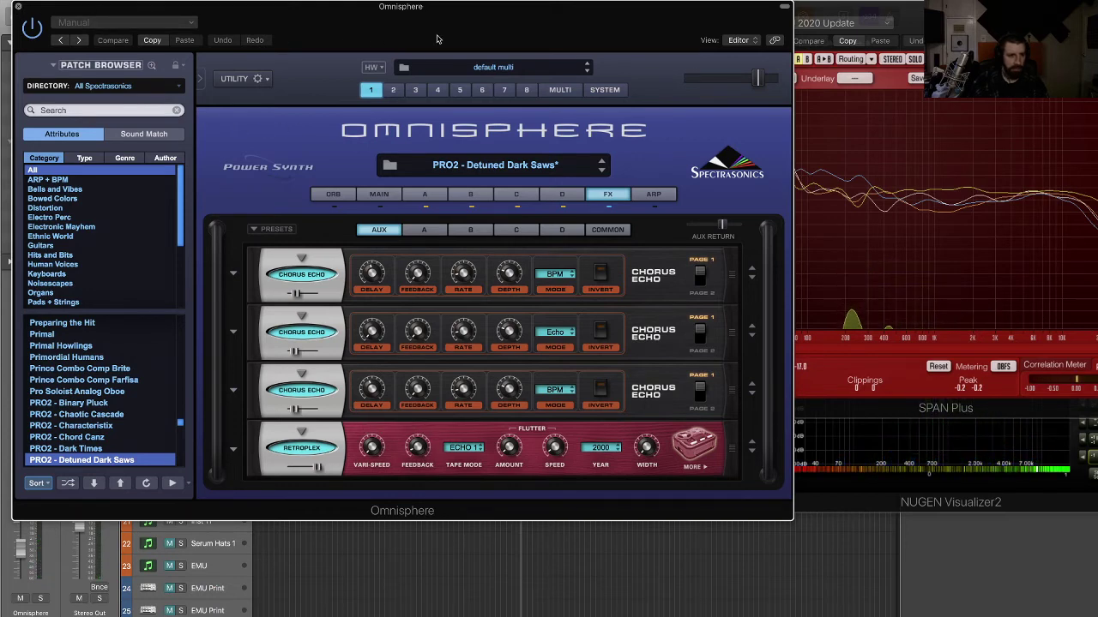
{"action": "key", "text": "super+w"}
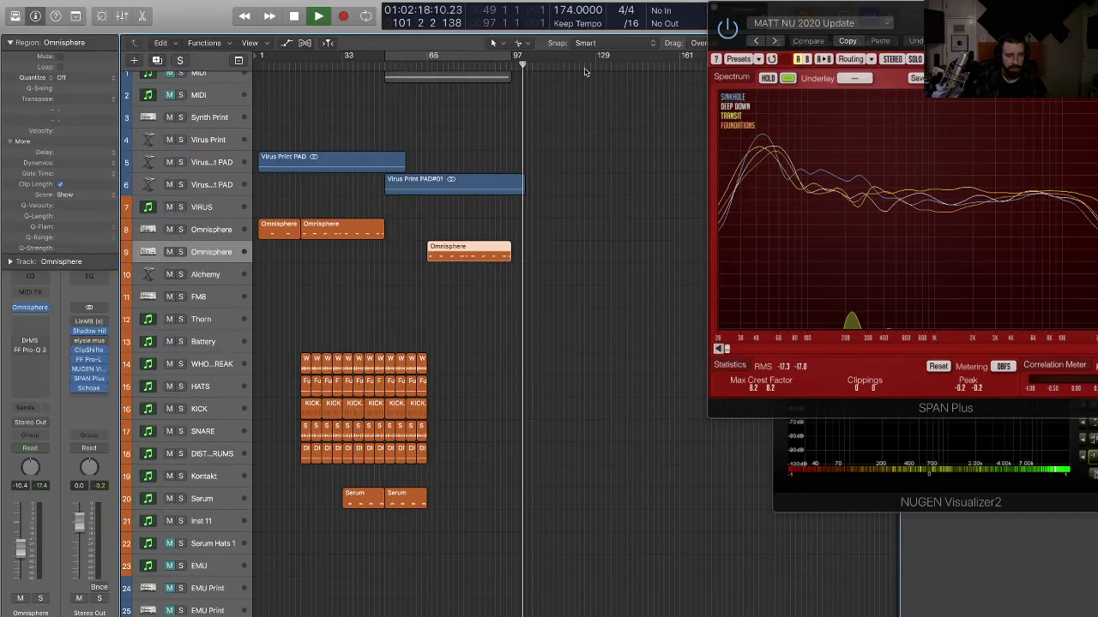
- Play the arrangement from bar 65 and bounce the Omnisphere region there in place as audio
{"action": "left_click", "coordinate": [429, 68]}
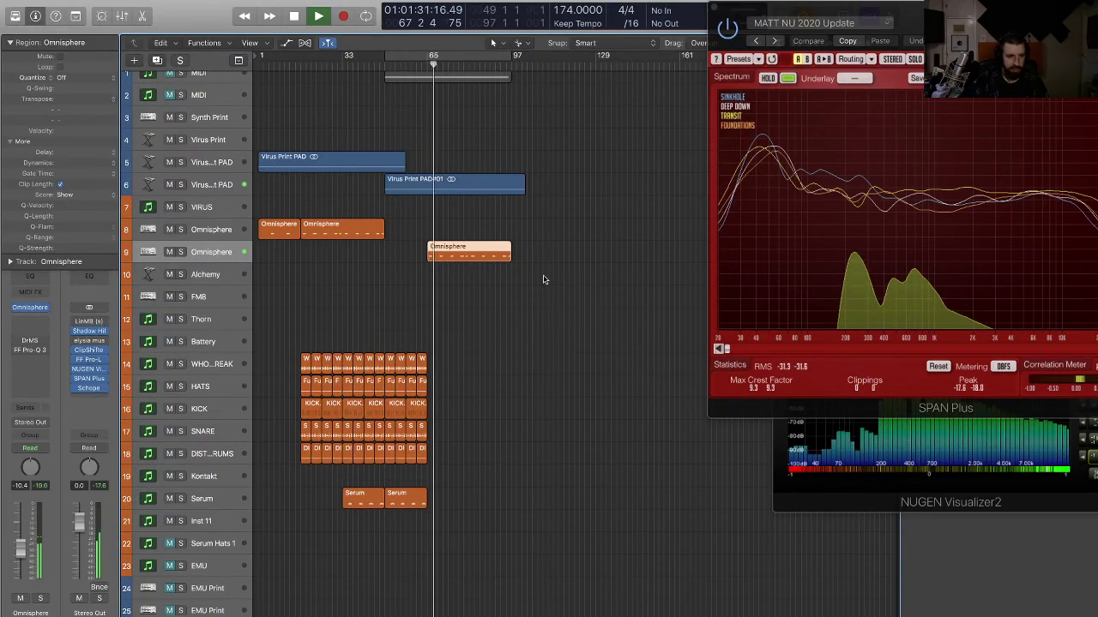
{"action": "left_click_drag", "start_coordinate": [552, 278], "coordinate": [392, 255]}
{"action": "key", "text": "space"}
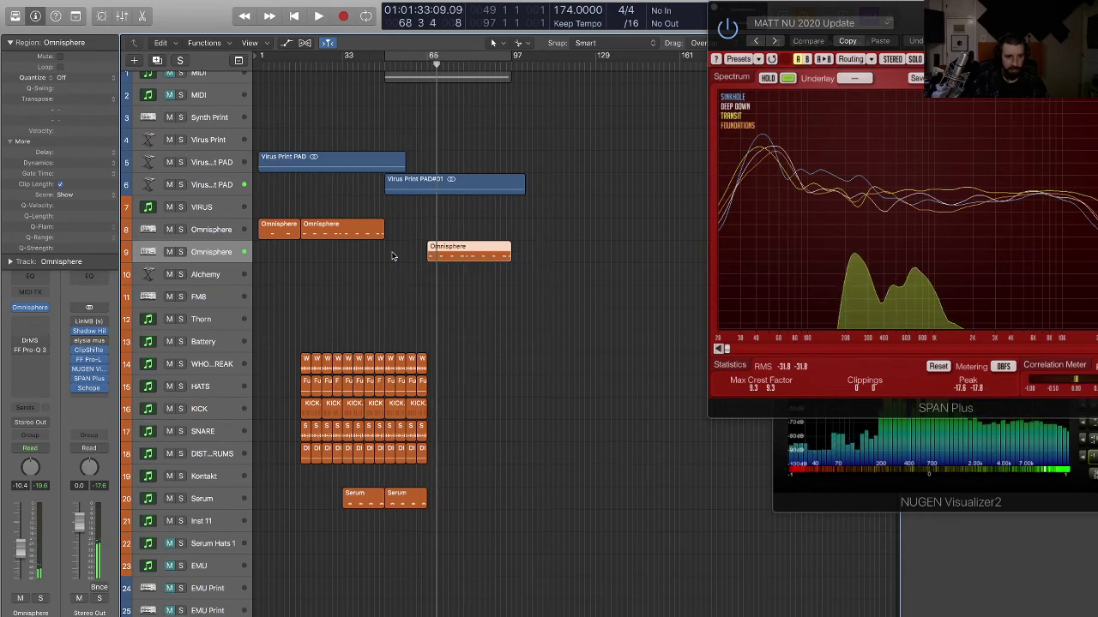
{"action": "key", "text": "ctrl+b"}
{"action": "key", "text": "Return"}
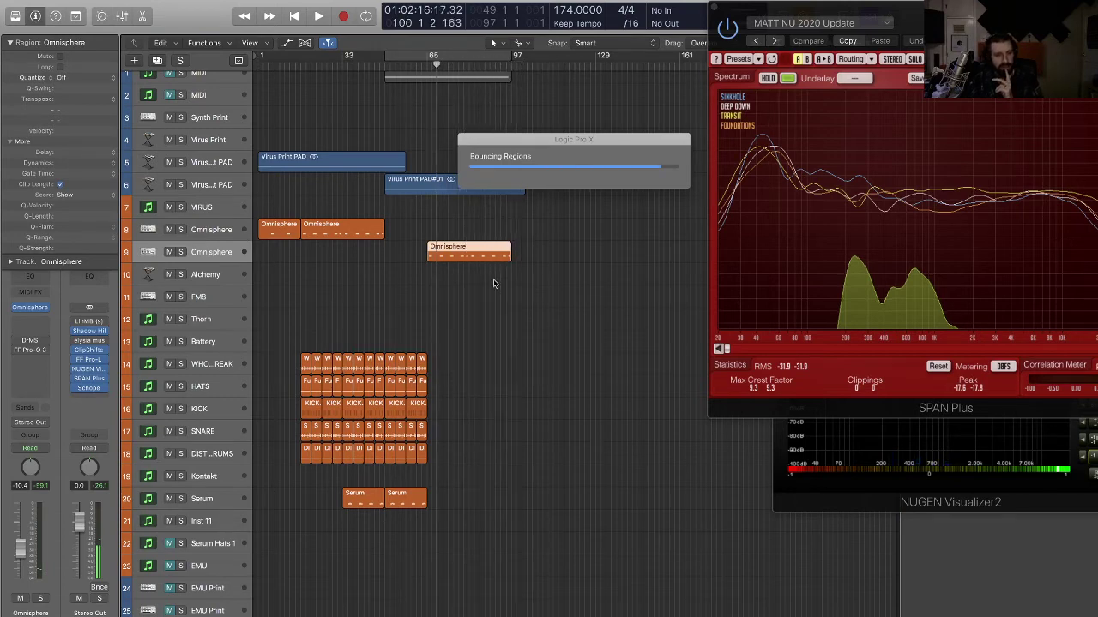
- Delete the original Omnisphere MIDI region at bar 65 and its duplicated instrument track, keeping the bounced audio track
{"action": "left_click_drag", "start_coordinate": [511, 283], "coordinate": [489, 258]}
{"action": "key", "text": "BackSpace"}
{"action": "left_click", "coordinate": [217, 252]}
{"action": "left_click", "coordinate": [218, 251]}
{"action": "key", "text": "super+BackSpace"}
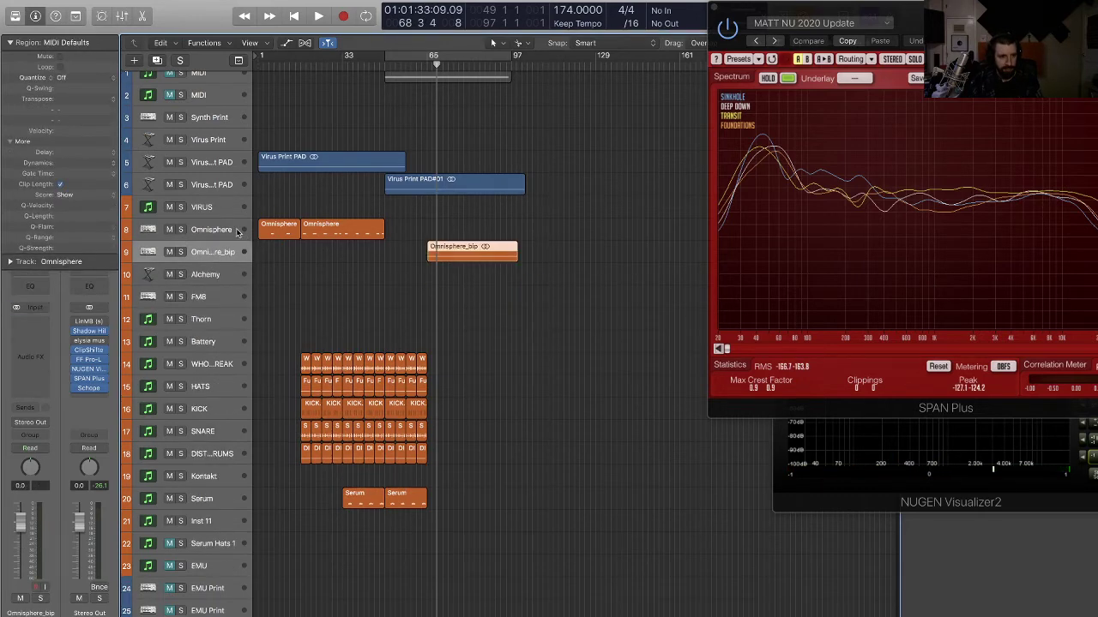
- Play from bar 17 and lower the original Omnisphere track's volume to -2.4 dB
{"action": "left_click", "coordinate": [273, 230]}
{"action": "left_click", "coordinate": [300, 67]}
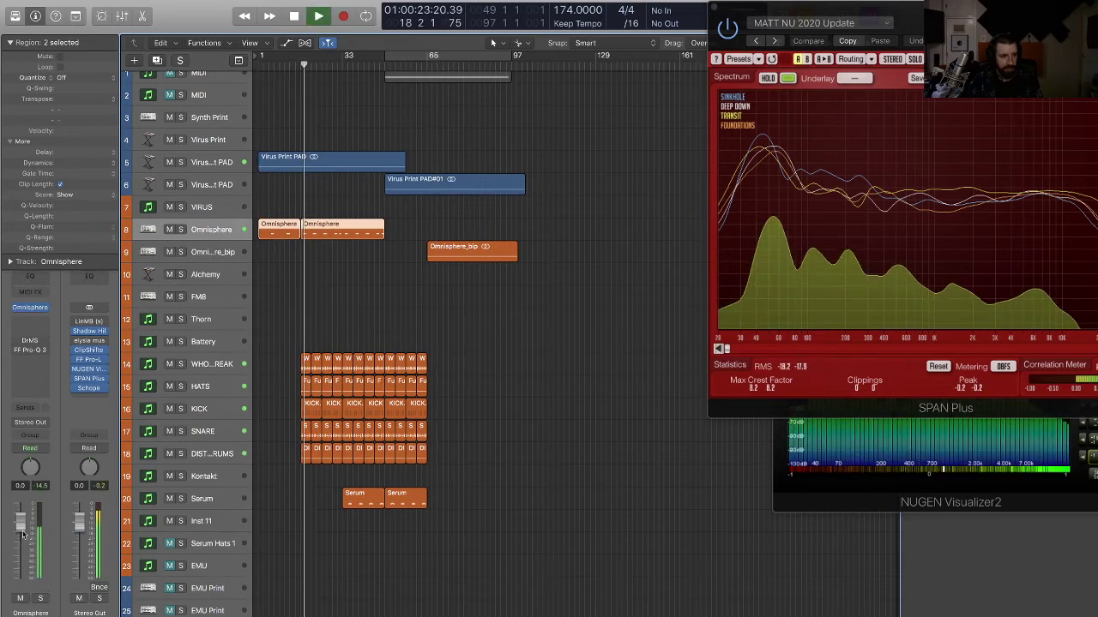
{"action": "left_click_drag", "start_coordinate": [23, 531], "coordinate": [22, 539]}
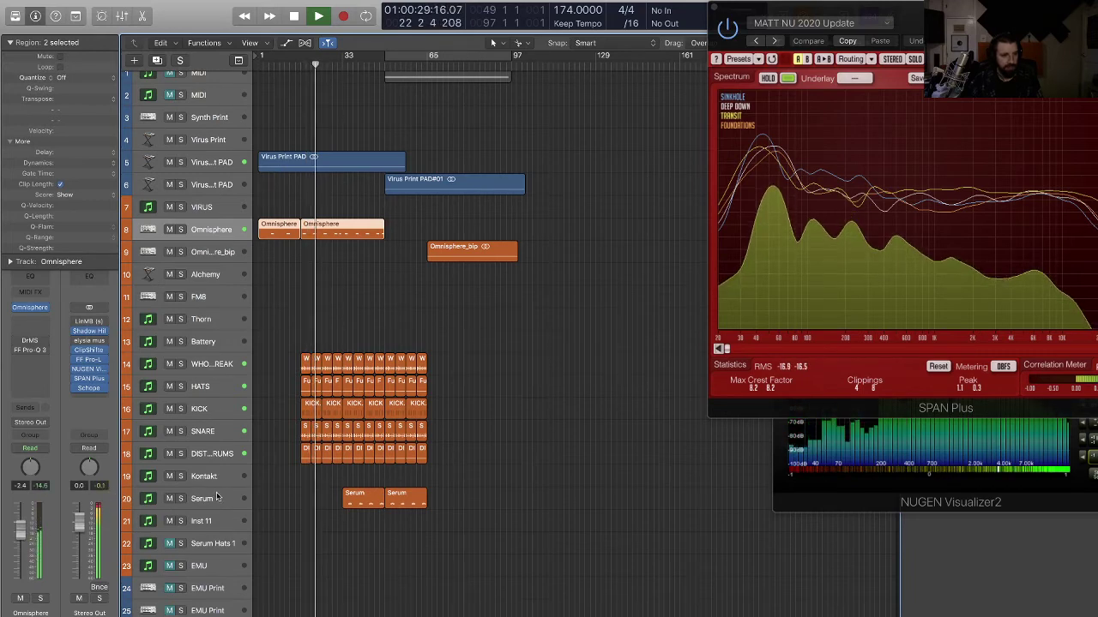
{"action": "left_click", "coordinate": [529, 390]}
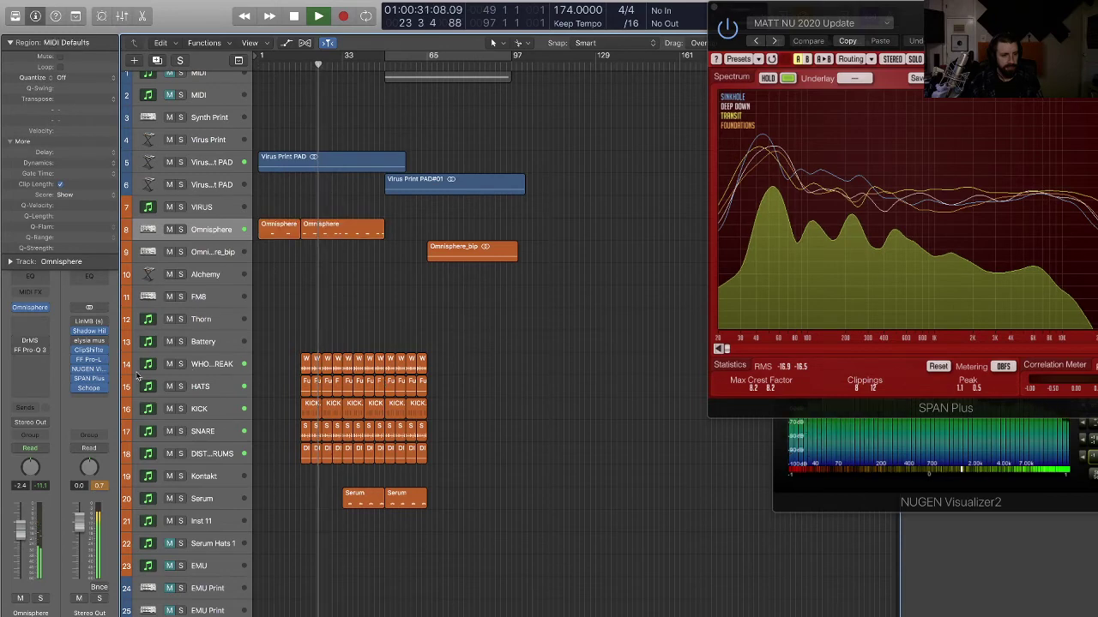
- Check the FabFilter Pro-L limiter and the ClipShifter clipper on the Stereo Out channel during playback, closing each one
{"action": "left_click", "coordinate": [92, 361]}
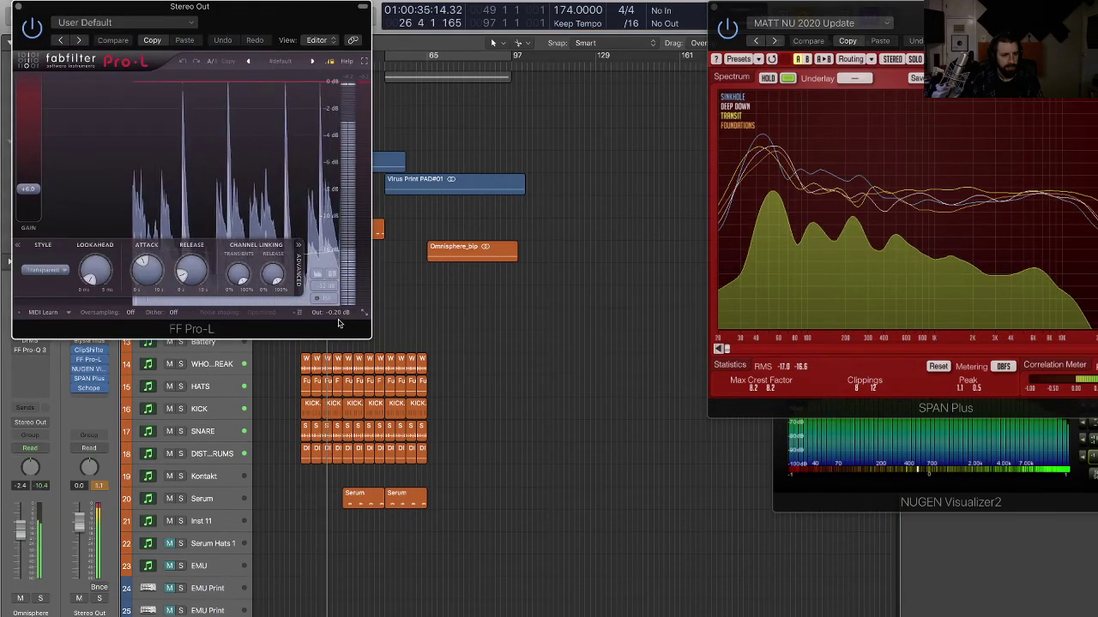
{"action": "left_click", "coordinate": [18, 6]}
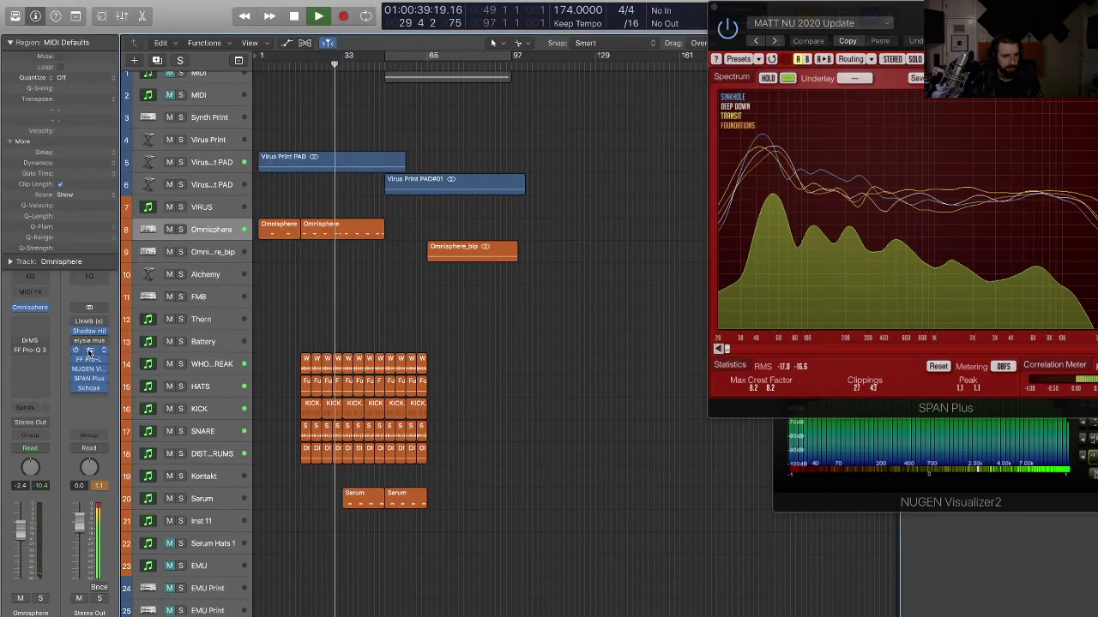
{"action": "left_click", "coordinate": [89, 351]}
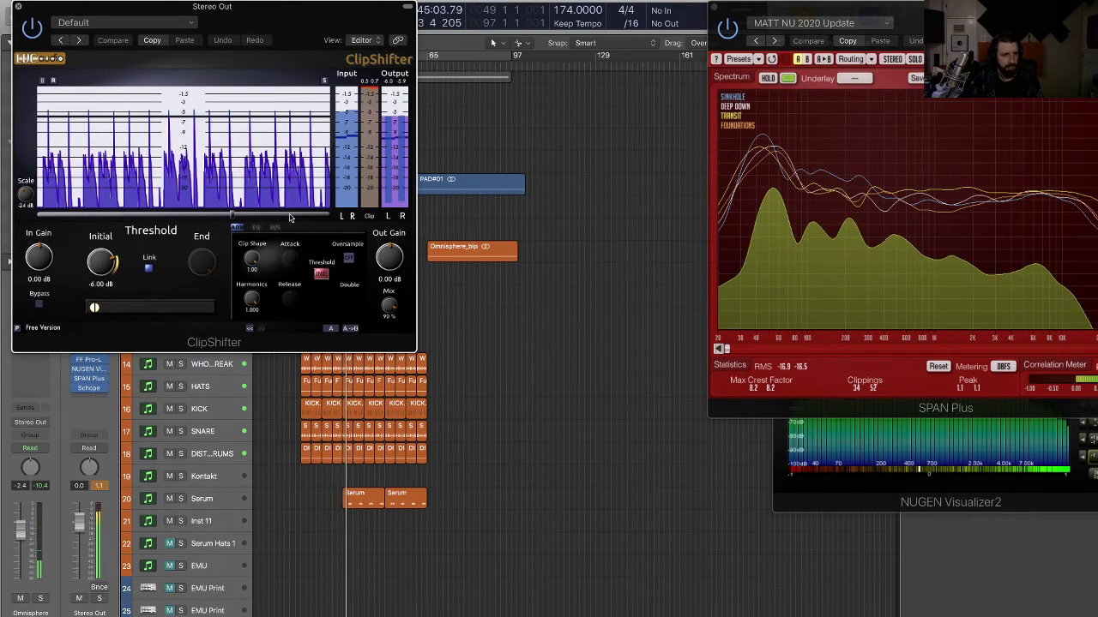
{"action": "key", "text": "super+w"}
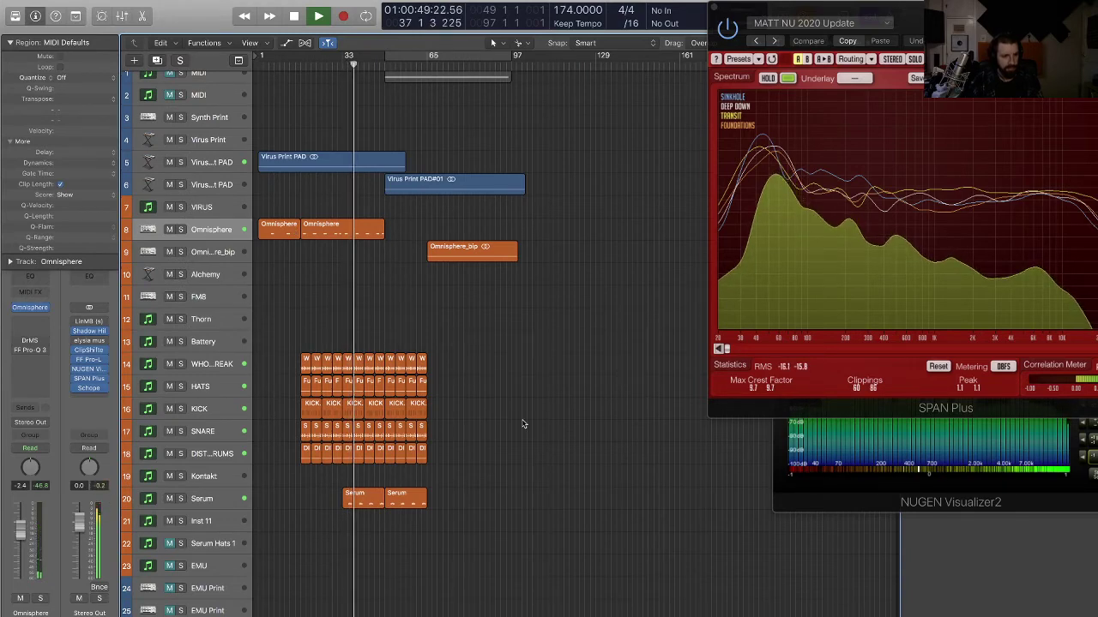
- Move both Serum regions to start at bar 65 and copy a 16-bar block of regions from the five drum tracks to bar 81
{"action": "left_click_drag", "start_coordinate": [490, 539], "coordinate": [441, 497]}
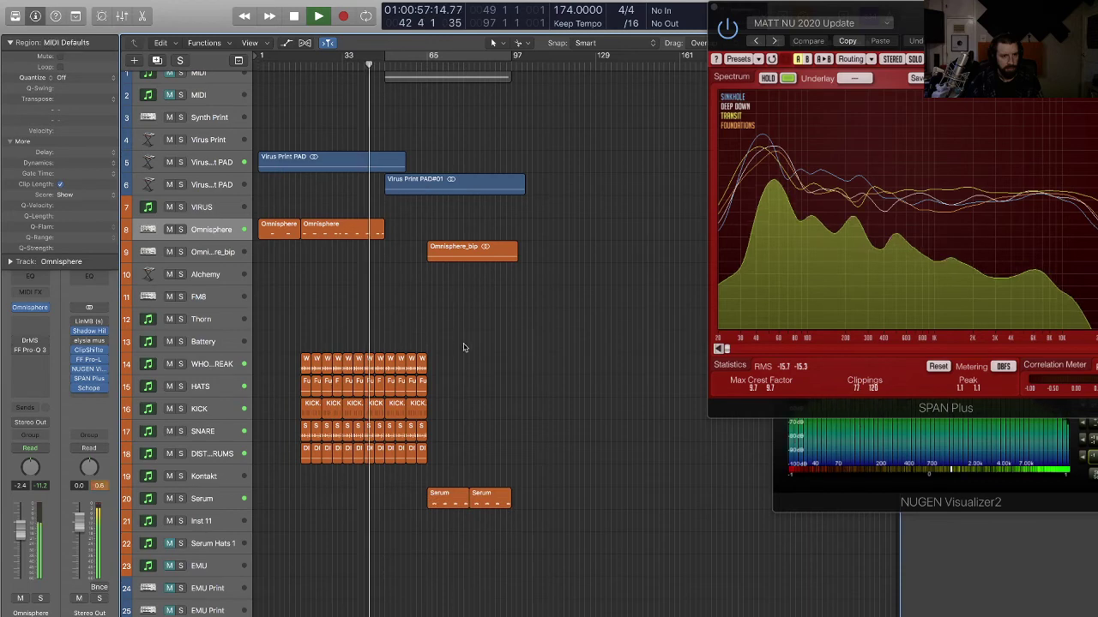
{"action": "key", "text": "super+Right"}
{"action": "key", "text": "super+Right"}
{"action": "key", "text": "super+Right"}
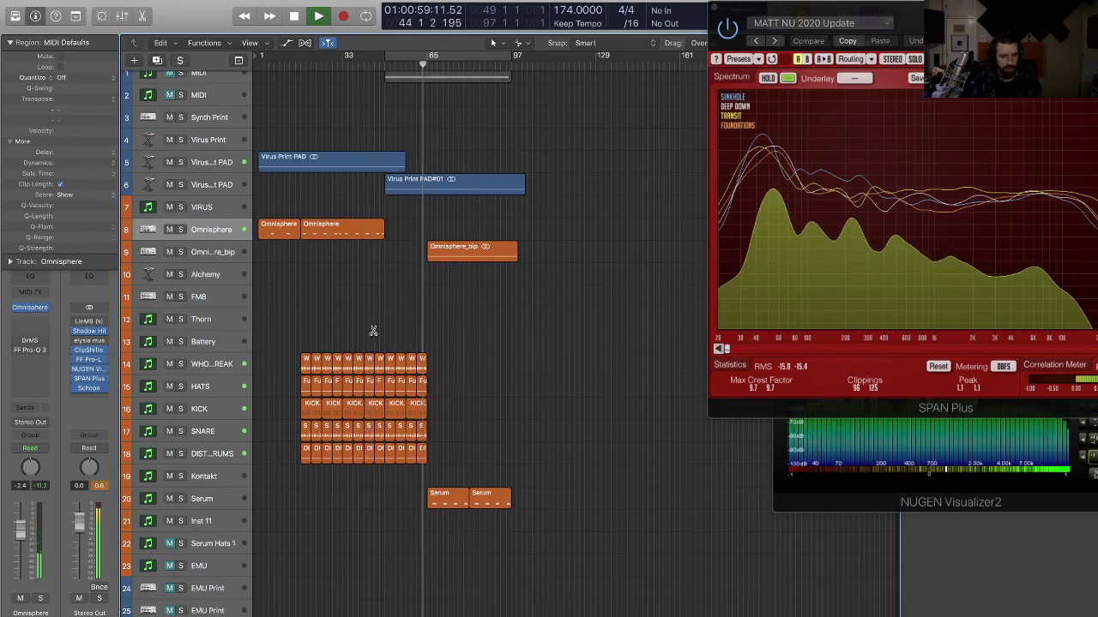
{"action": "scroll", "coordinate": [379, 338], "scroll_direction": "right", "scroll_amount": 2}
{"action": "scroll", "coordinate": [452, 348], "scroll_direction": "right", "scroll_amount": 3}
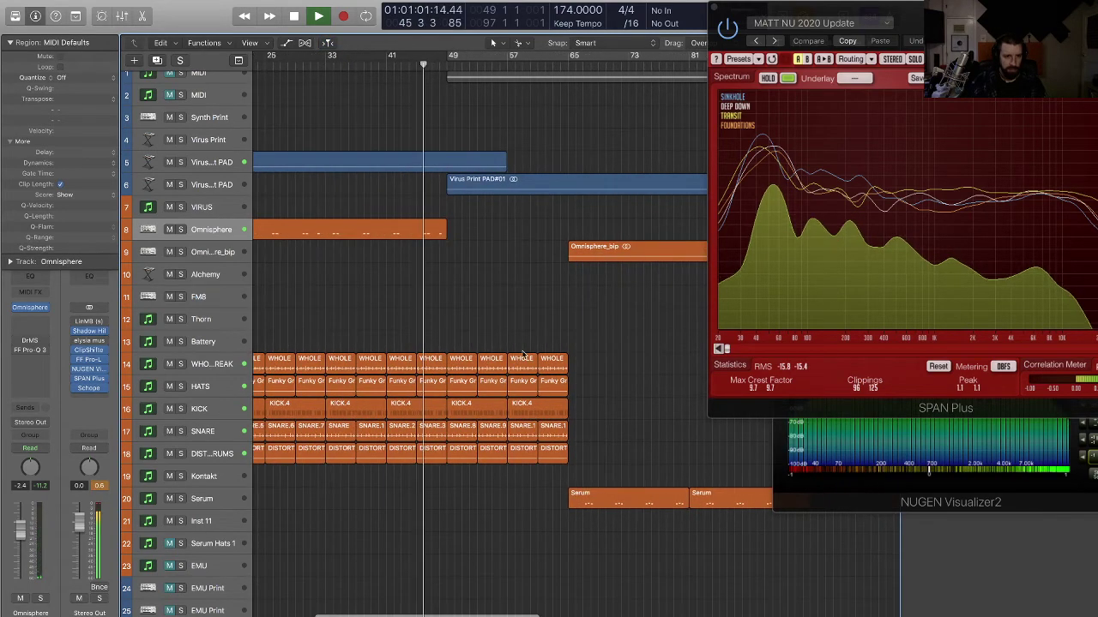
{"action": "left_click_drag", "start_coordinate": [608, 334], "coordinate": [700, 452]}
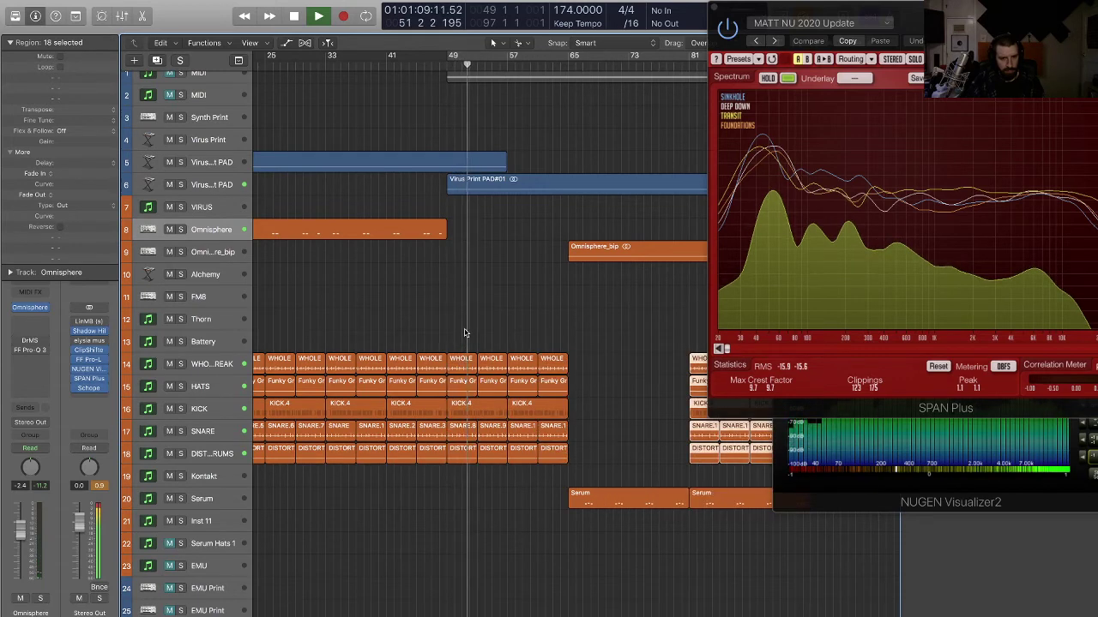
- Split the regions on the five drum tracks at 49 2 1 1, delete the parts after the split up to bar 57, and stop playback
{"action": "key", "text": "super+Right"}
{"action": "key", "text": "super+Right"}
{"action": "key", "text": "super+Right"}
{"action": "key", "text": "super+Right"}
{"action": "key", "text": "super+Right"}
{"action": "key", "text": "super+Right"}
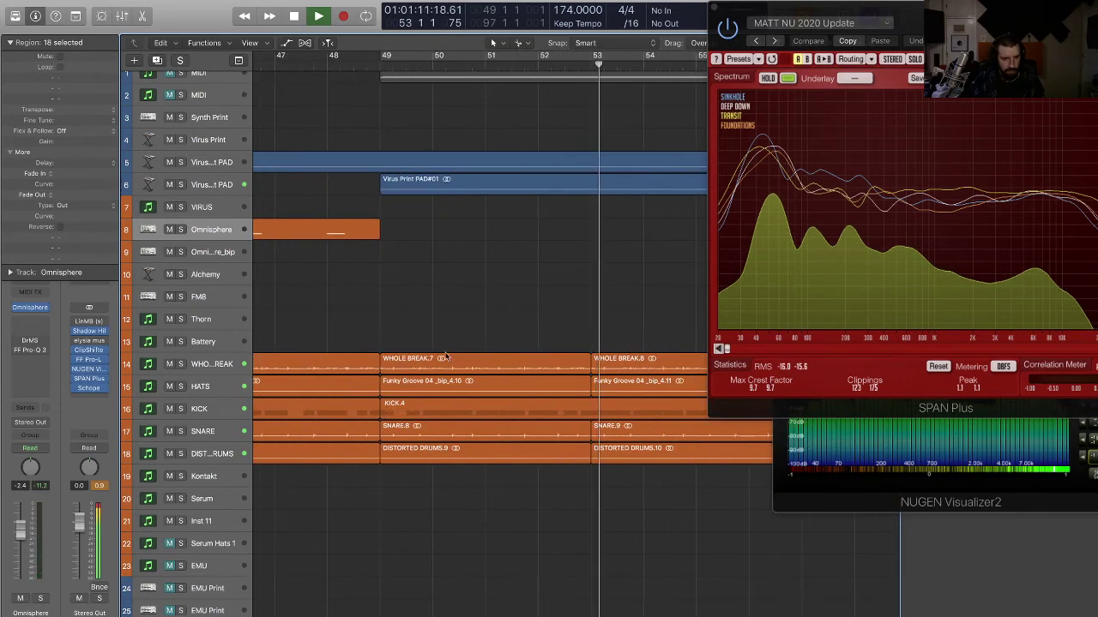
{"action": "left_click_drag", "start_coordinate": [396, 322], "coordinate": [405, 469]}
{"action": "left_click_drag", "start_coordinate": [388, 454], "coordinate": [392, 455], "text": "super"}
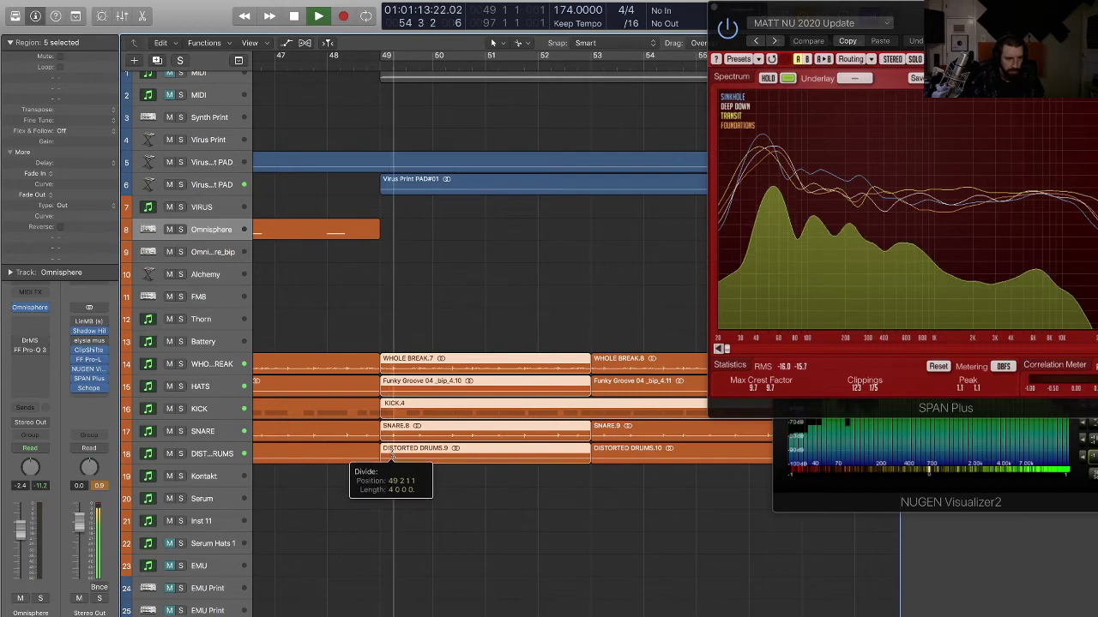
{"action": "left_click", "coordinate": [391, 455]}
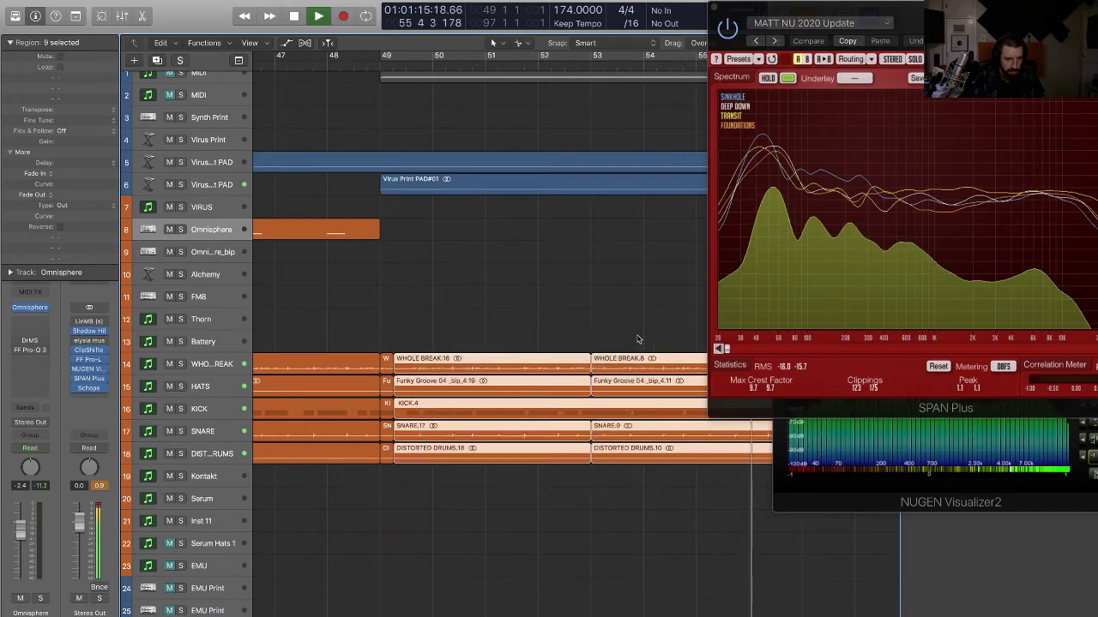
{"action": "key", "text": "Delete"}
{"action": "left_click", "coordinate": [387, 89]}
{"action": "key", "text": "space"}
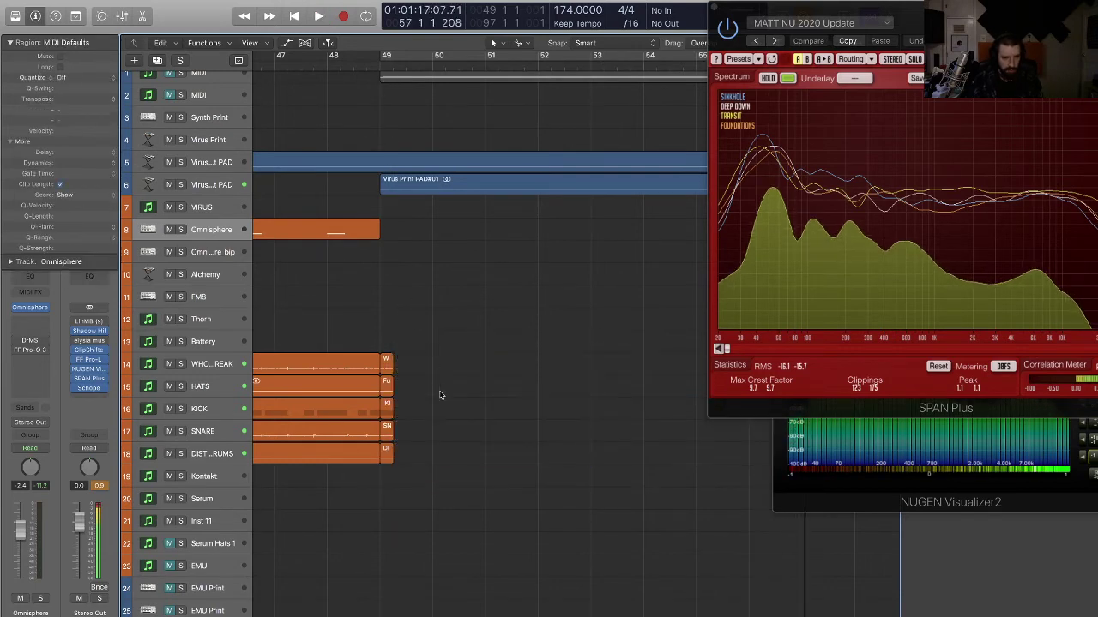
- Unpack the short KICK folder region at bar 49 to existing tracks
{"action": "left_click", "coordinate": [386, 405]}
{"action": "right_click", "coordinate": [386, 405]}
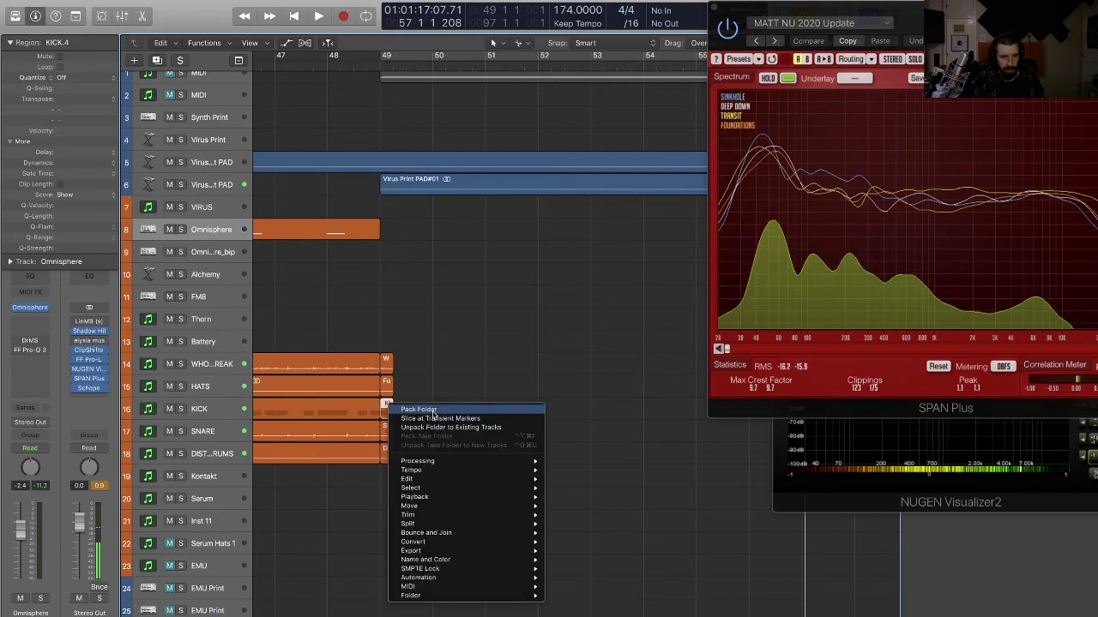
{"action": "left_click", "coordinate": [434, 412]}
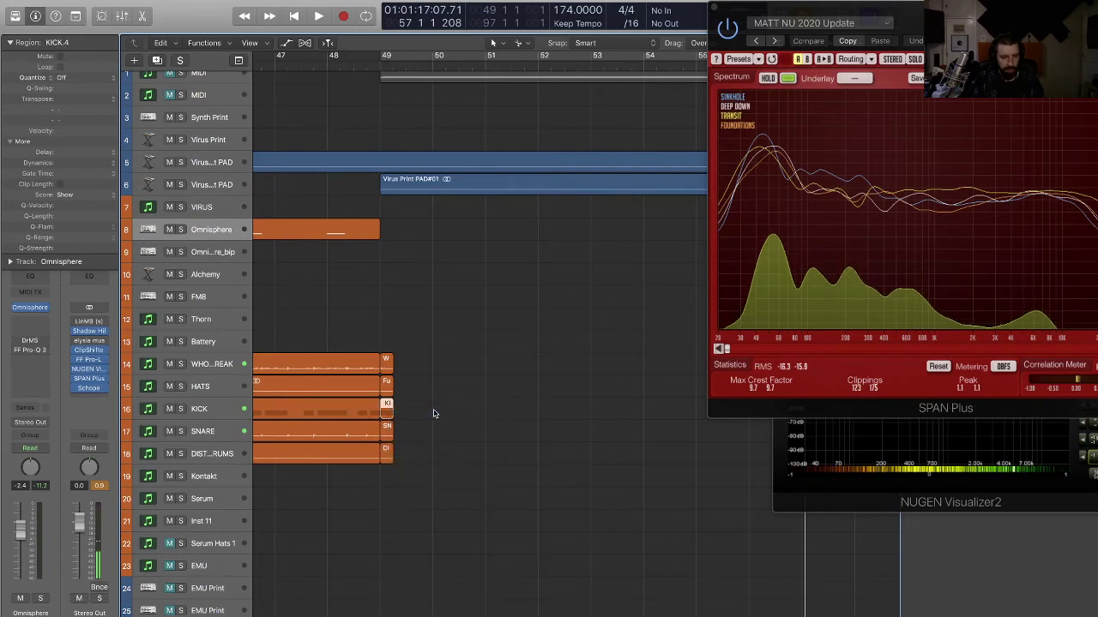
{"action": "right_click", "coordinate": [387, 412]}
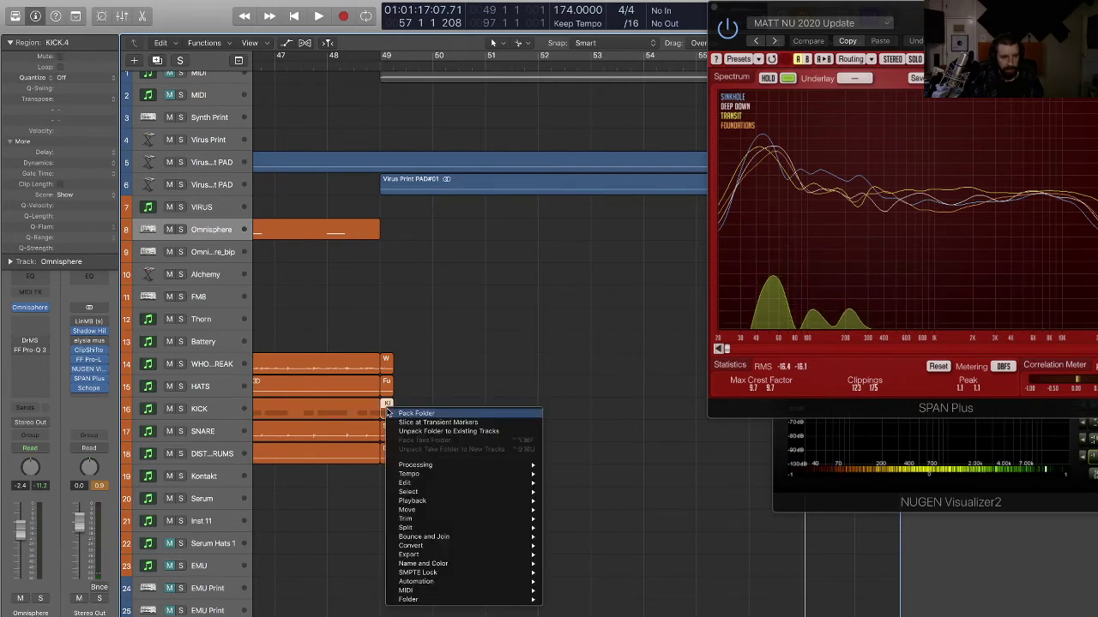
{"action": "left_click", "coordinate": [428, 430]}
- Trim the end of the short WHOLE BREAK region at bar 49 slightly and give the HATS region below it a fade-out of 150
{"action": "key", "text": "super+Right"}
{"action": "key", "text": "super+Right"}
{"action": "key", "text": "super+Right"}
{"action": "key", "text": "super+Right"}
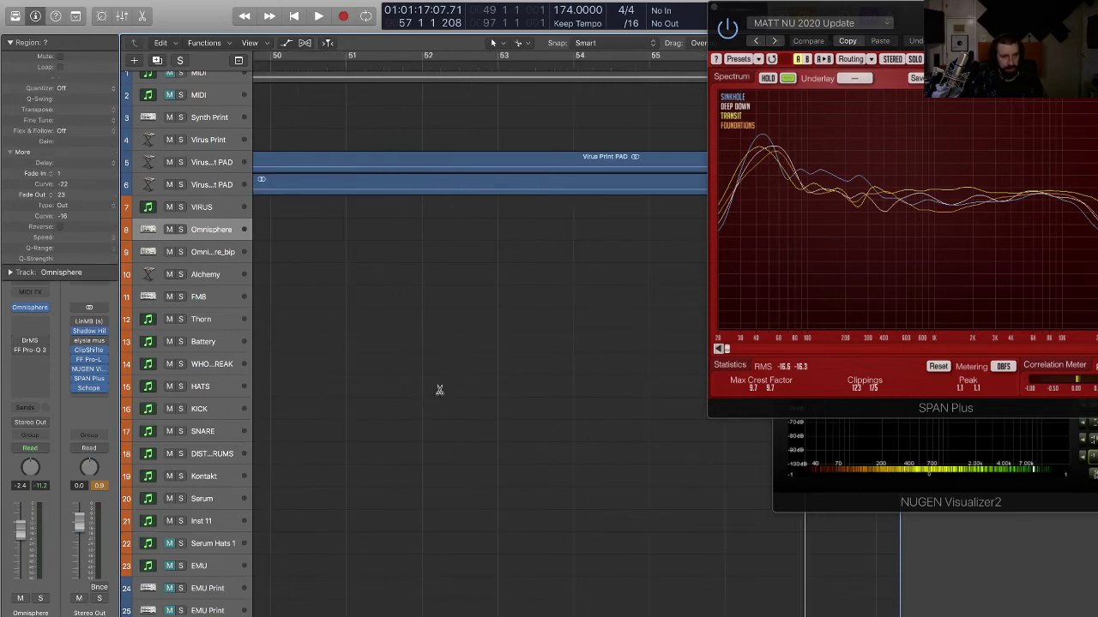
{"action": "scroll", "coordinate": [420, 393], "scroll_direction": "left", "scroll_amount": 10}
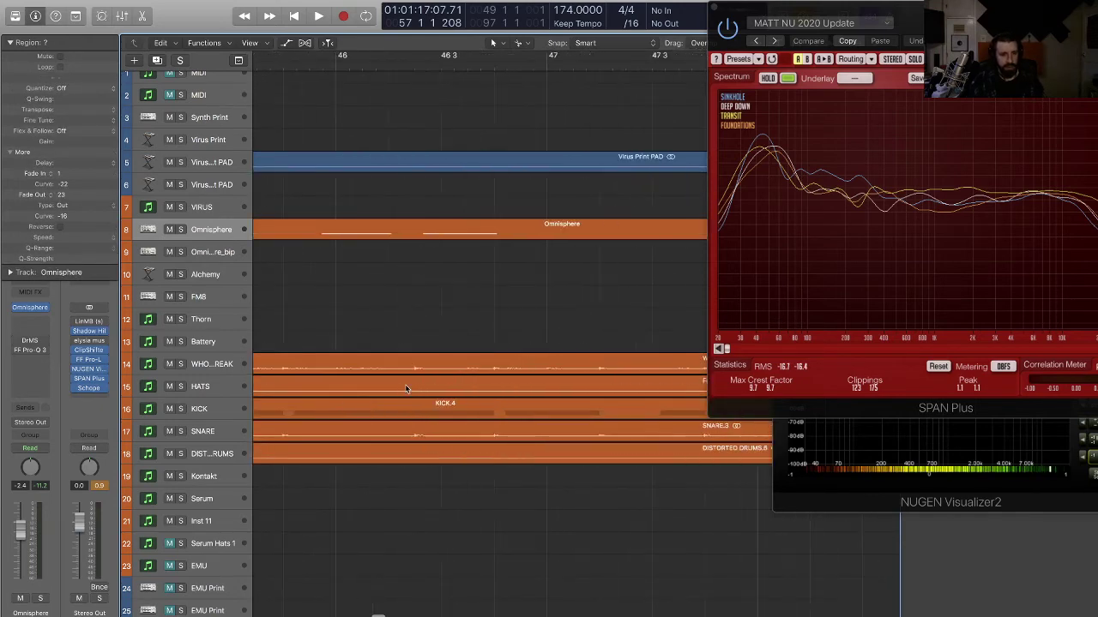
{"action": "scroll", "coordinate": [406, 386], "scroll_direction": "right", "scroll_amount": 1}
{"action": "key", "text": "super+Right"}
{"action": "key", "text": "super+Down"}
{"action": "key", "text": "super+Down"}
{"action": "key", "text": "super+Down"}
{"action": "key", "text": "super+Down"}
{"action": "key", "text": "super+Down"}
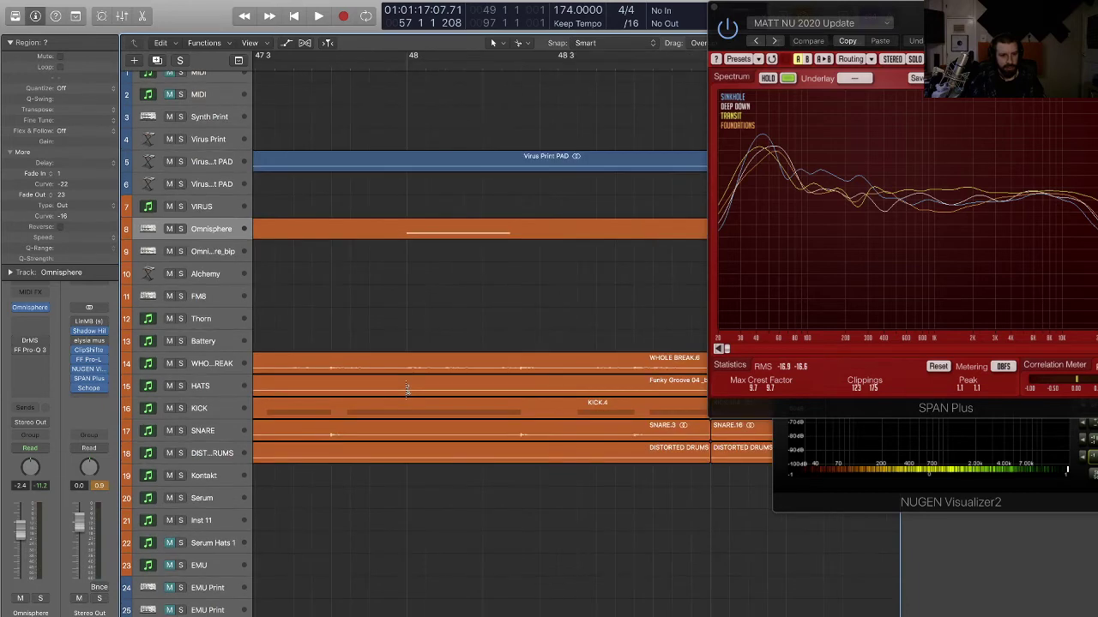
{"action": "scroll", "coordinate": [407, 388], "scroll_direction": "up", "scroll_amount": 2}
{"action": "scroll", "coordinate": [407, 388], "scroll_direction": "right", "scroll_amount": 5}
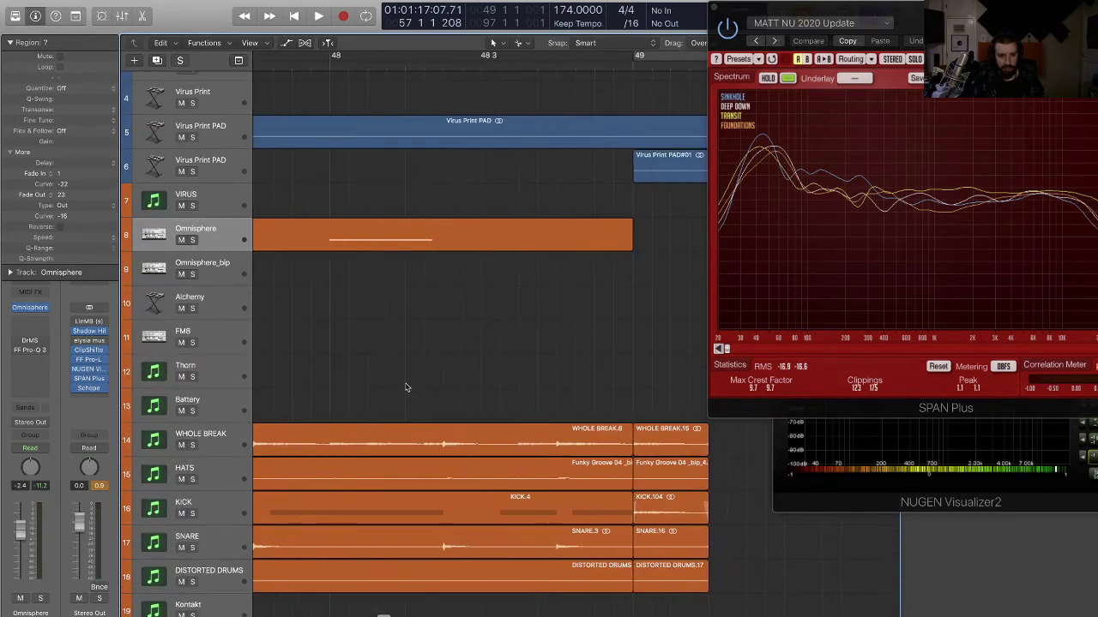
{"action": "scroll", "coordinate": [656, 530], "scroll_direction": "down", "scroll_amount": 1}
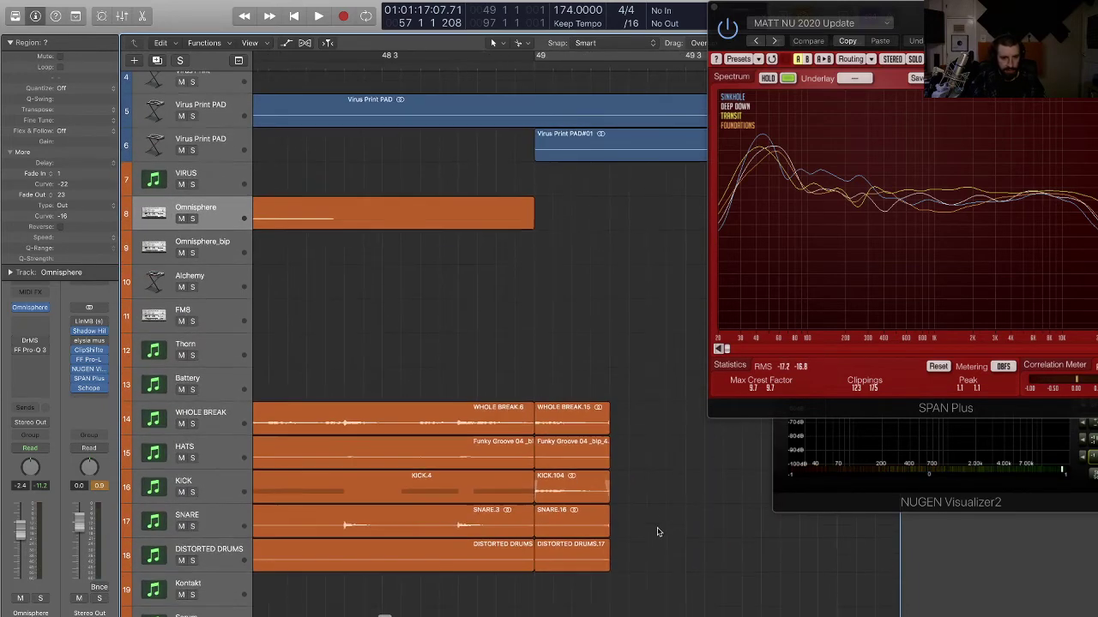
{"action": "left_click_drag", "start_coordinate": [602, 432], "coordinate": [603, 436]}
{"action": "left_click", "coordinate": [581, 459]}
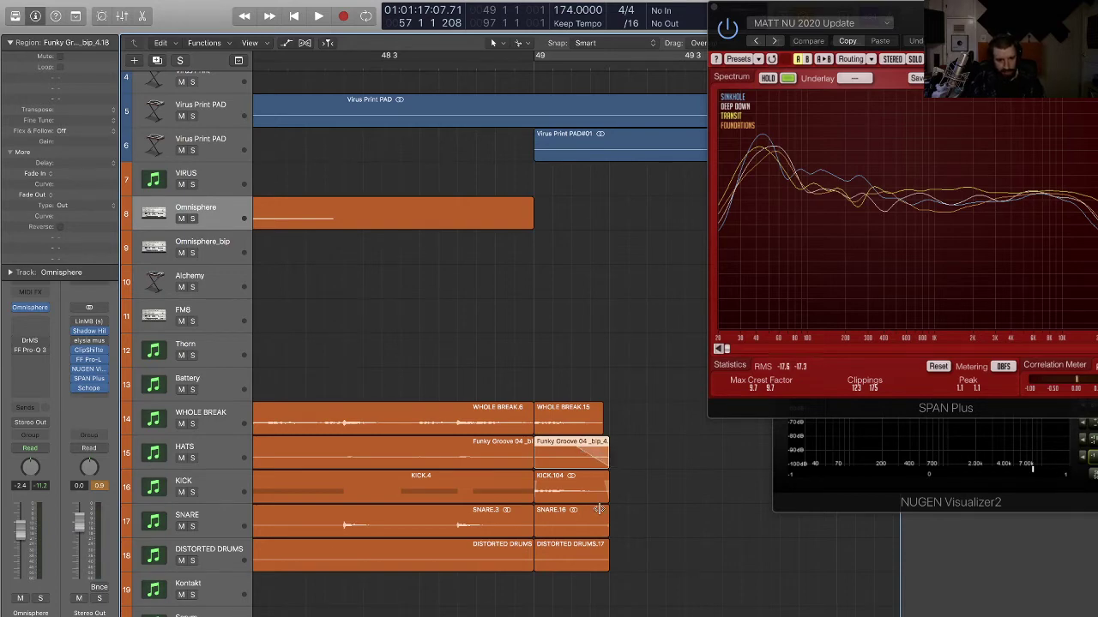
- Delete the short SNARE region at bar 49 and audition the drum ending with a fade-out of 201 on the DISTORTED DRUMS region
{"action": "key", "text": "Delete"}
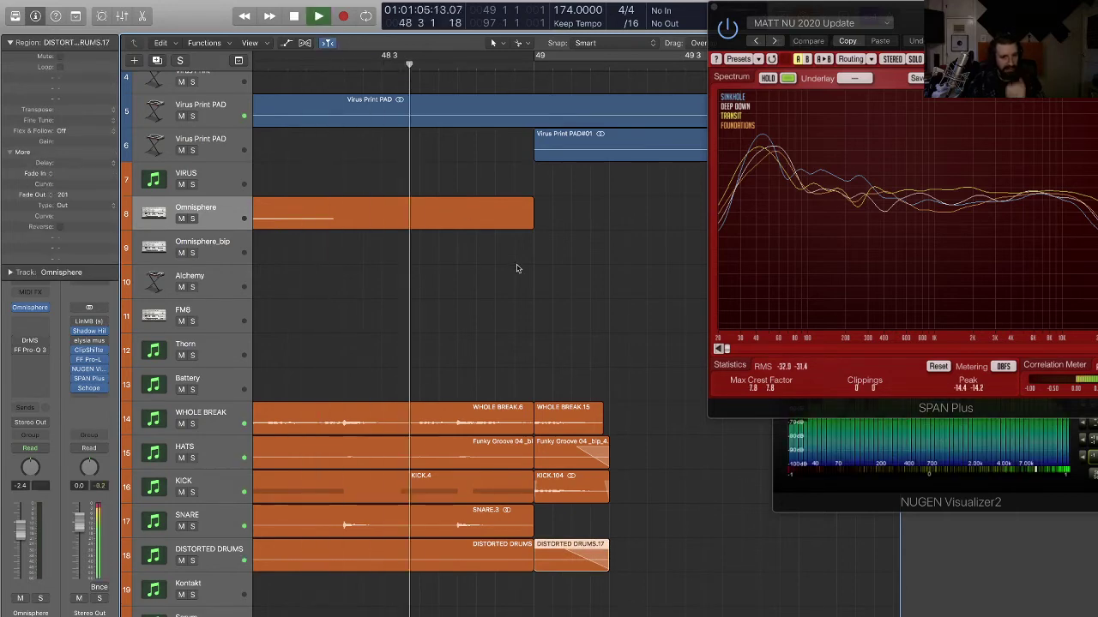
{"action": "key", "text": "space"}
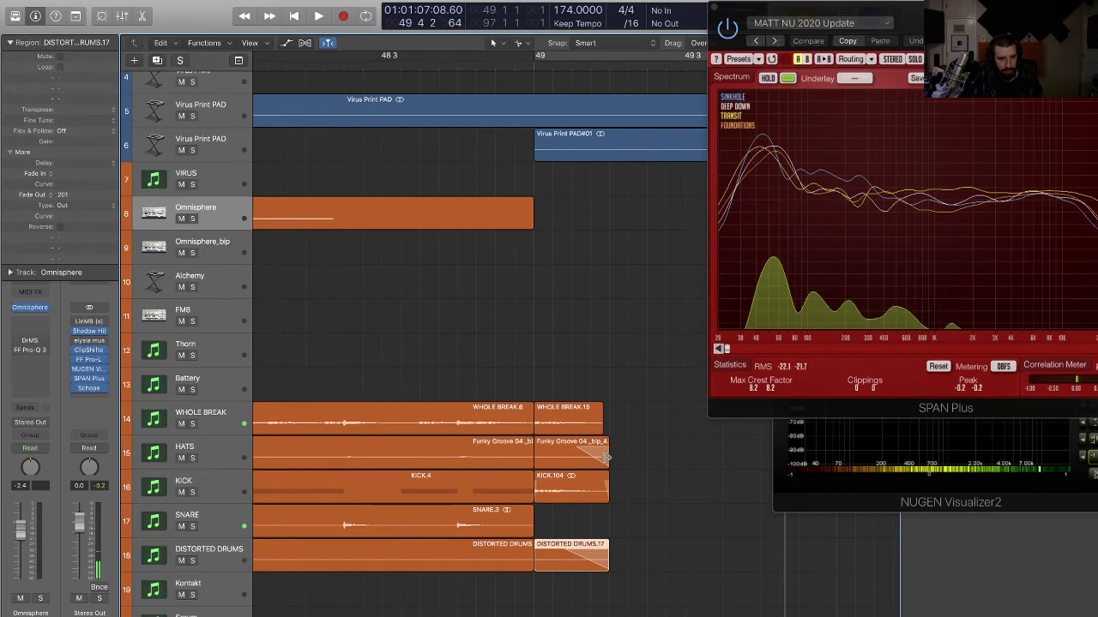
- Shorten the HATS, DISTORTED DRUMS and WHOLE BREAK regions at bar 49 to about half a beat, with a fade-out of 154 on WHOLE BREAK
{"action": "left_click", "coordinate": [605, 458]}
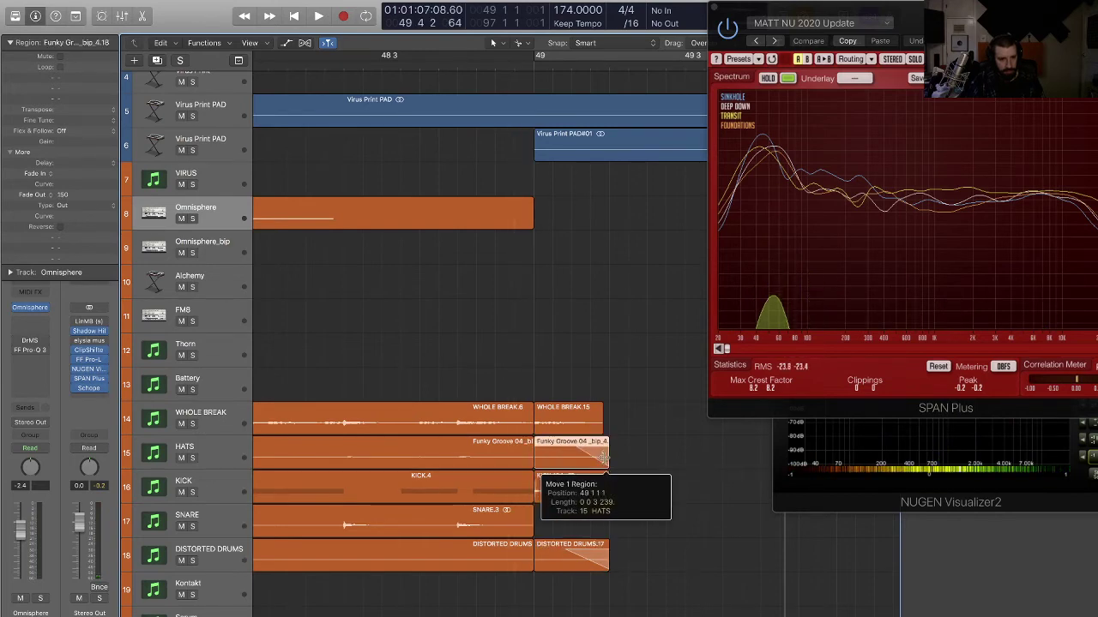
{"action": "left_click_drag", "start_coordinate": [582, 463], "coordinate": [569, 463]}
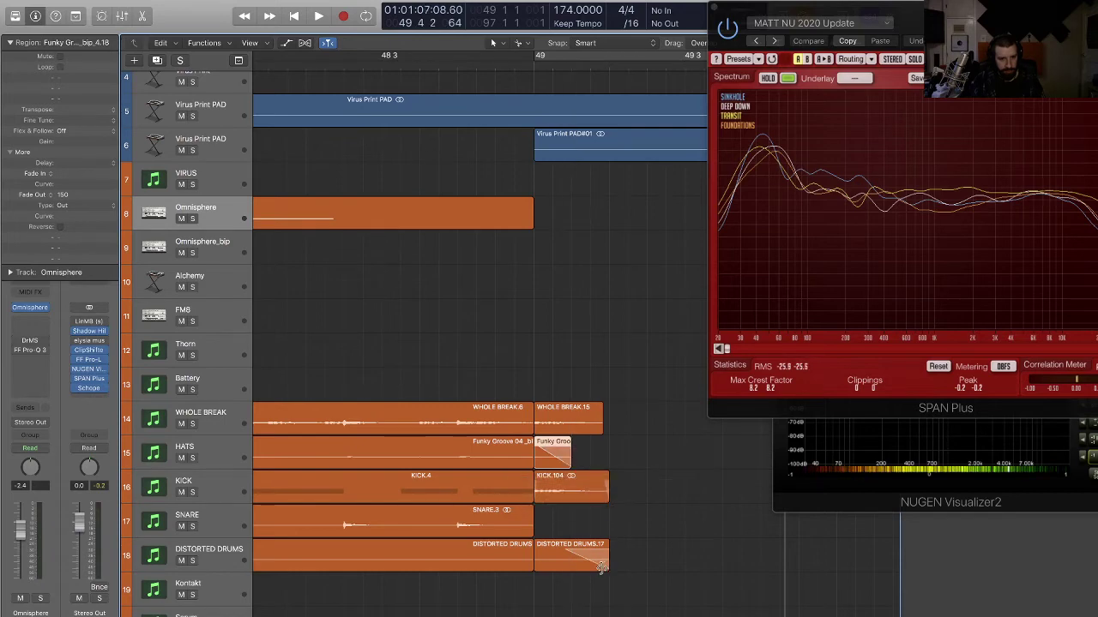
{"action": "left_click_drag", "start_coordinate": [602, 567], "coordinate": [571, 566]}
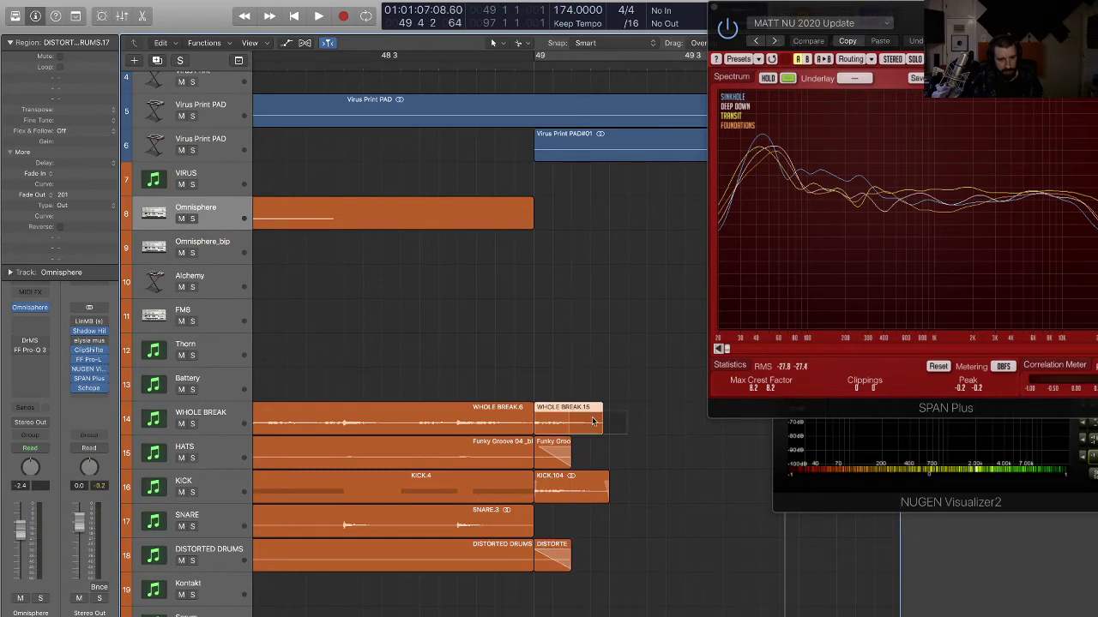
{"action": "left_click_drag", "start_coordinate": [600, 429], "coordinate": [591, 396]}
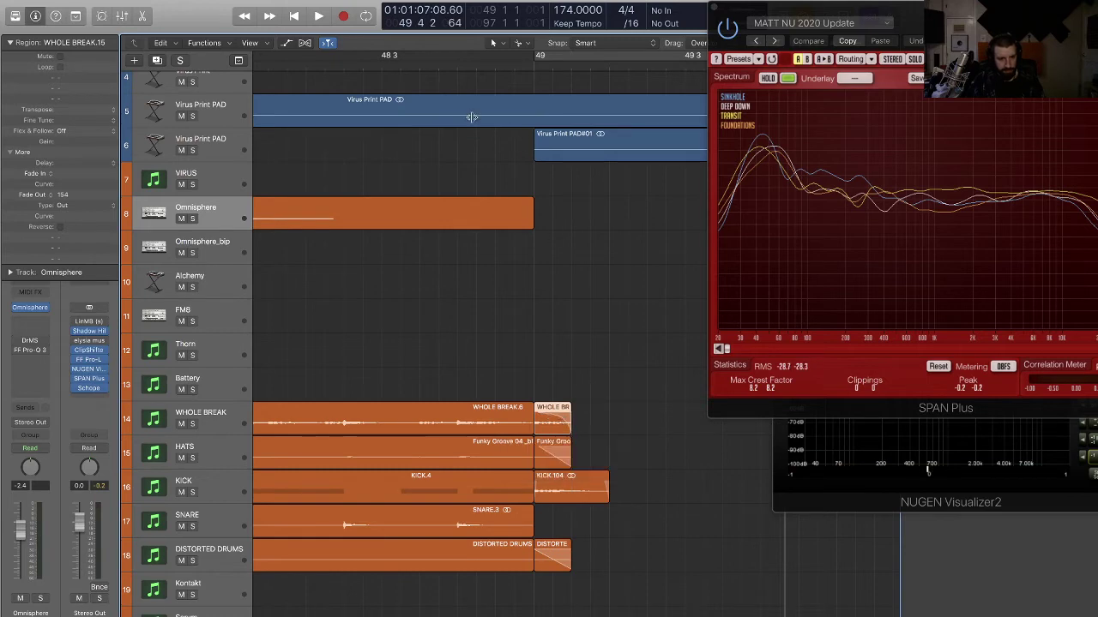
- Play the transition into bar 49 to check how the shortened drum hits end
{"action": "left_click", "coordinate": [337, 66]}
{"action": "key", "text": "space"}
{"action": "left_click", "coordinate": [573, 299]}
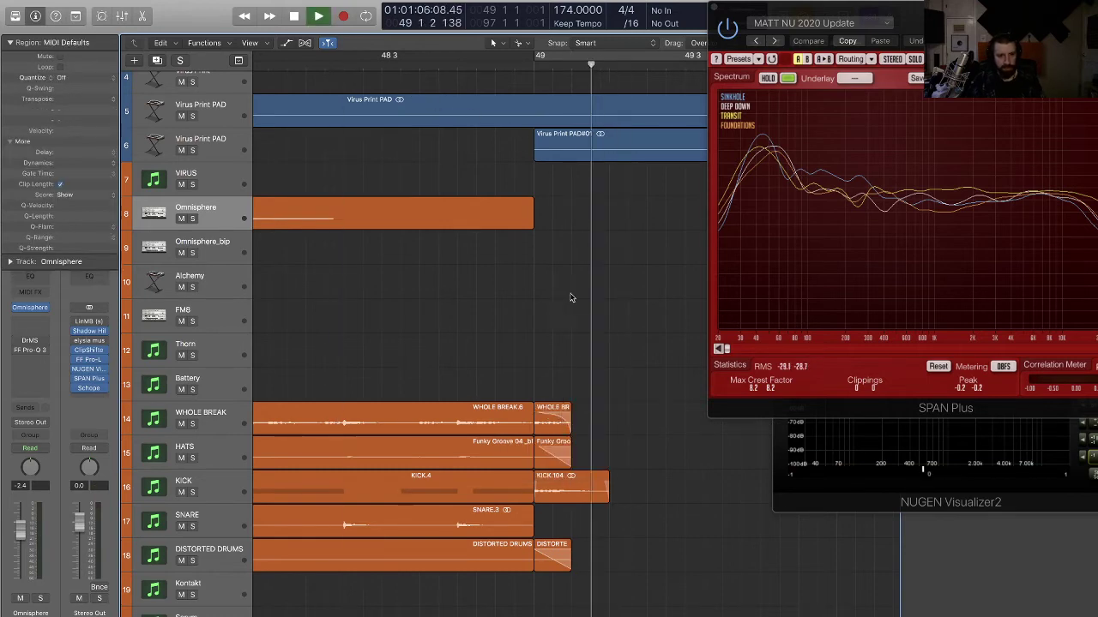
{"action": "key", "text": "space"}
{"action": "key", "text": "space"}
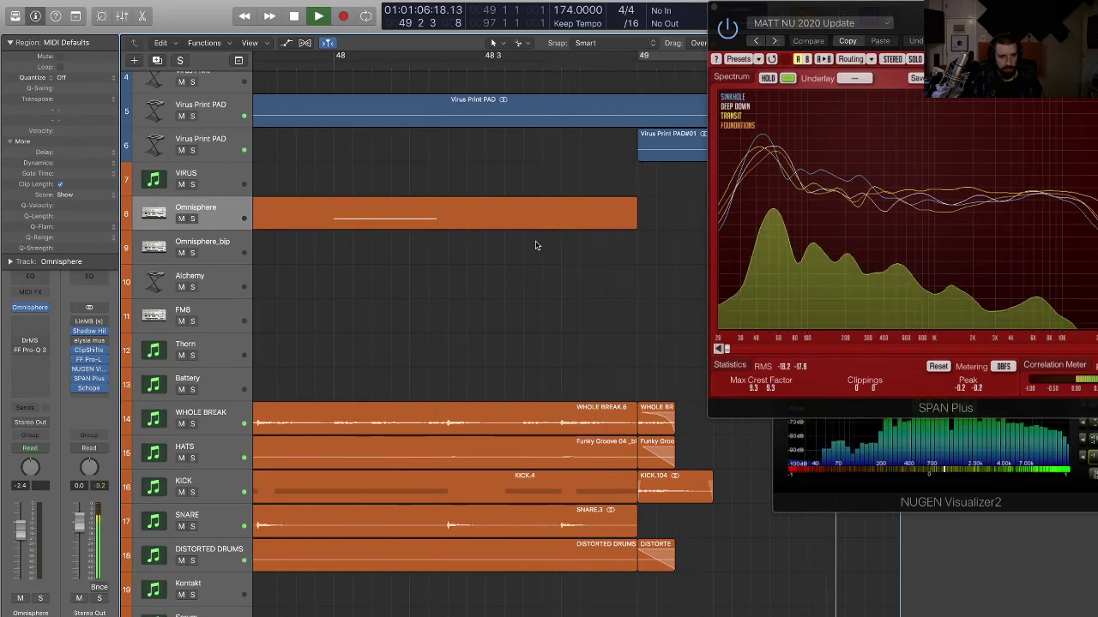
{"action": "scroll", "coordinate": [535, 247], "scroll_direction": "down", "scroll_amount": 3}
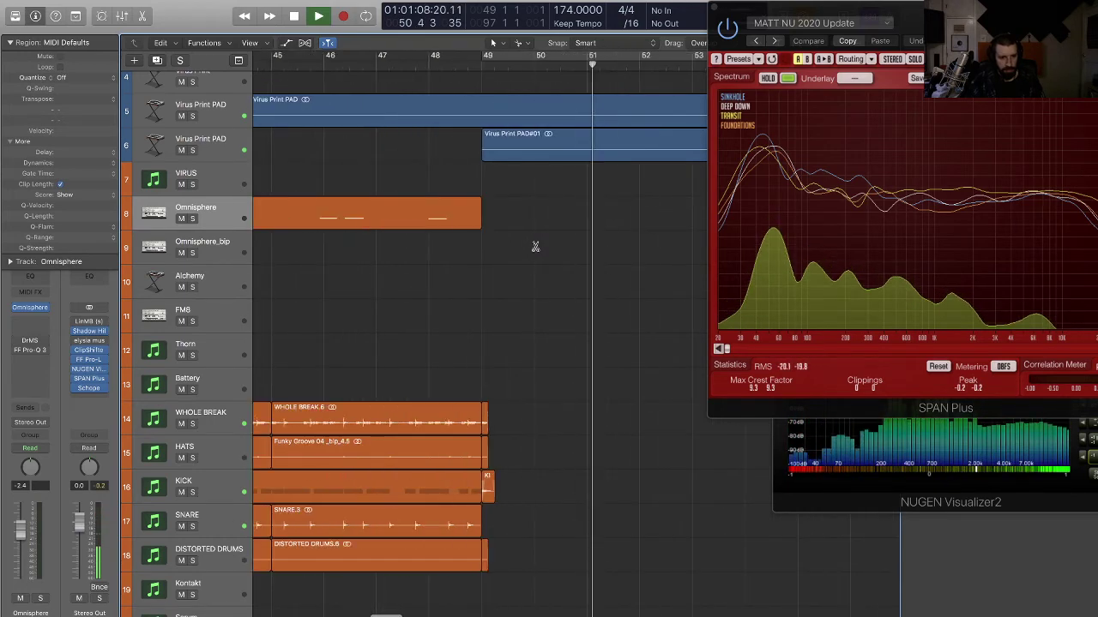
{"action": "scroll", "coordinate": [535, 247], "scroll_direction": "down", "scroll_amount": 3}
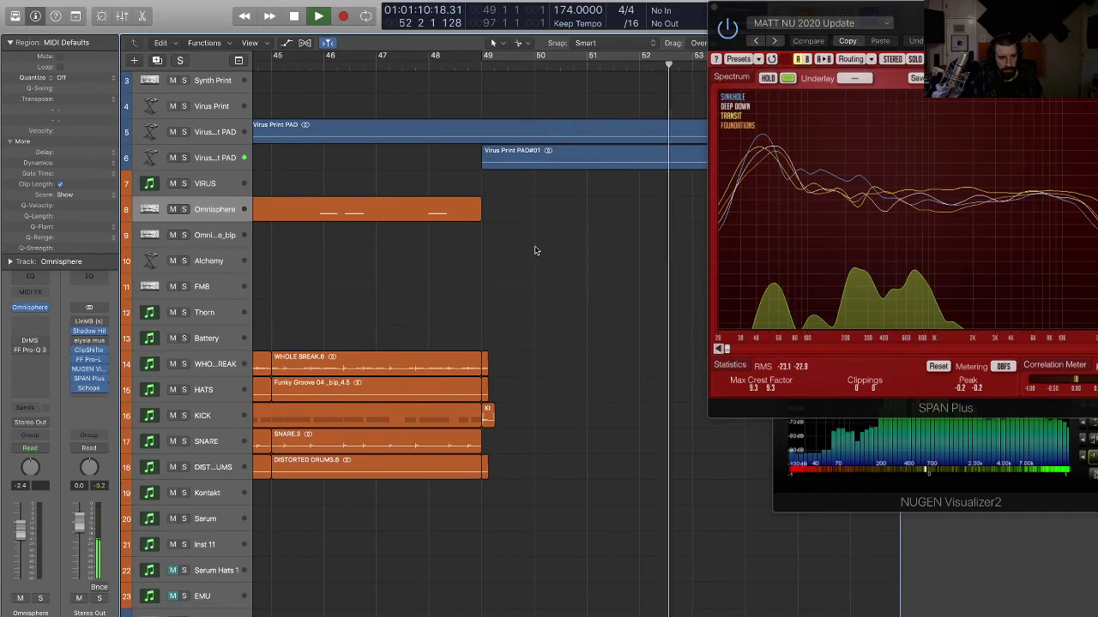
{"action": "left_click_drag", "start_coordinate": [518, 508], "coordinate": [484, 465]}
{"action": "right_click", "coordinate": [484, 465]}
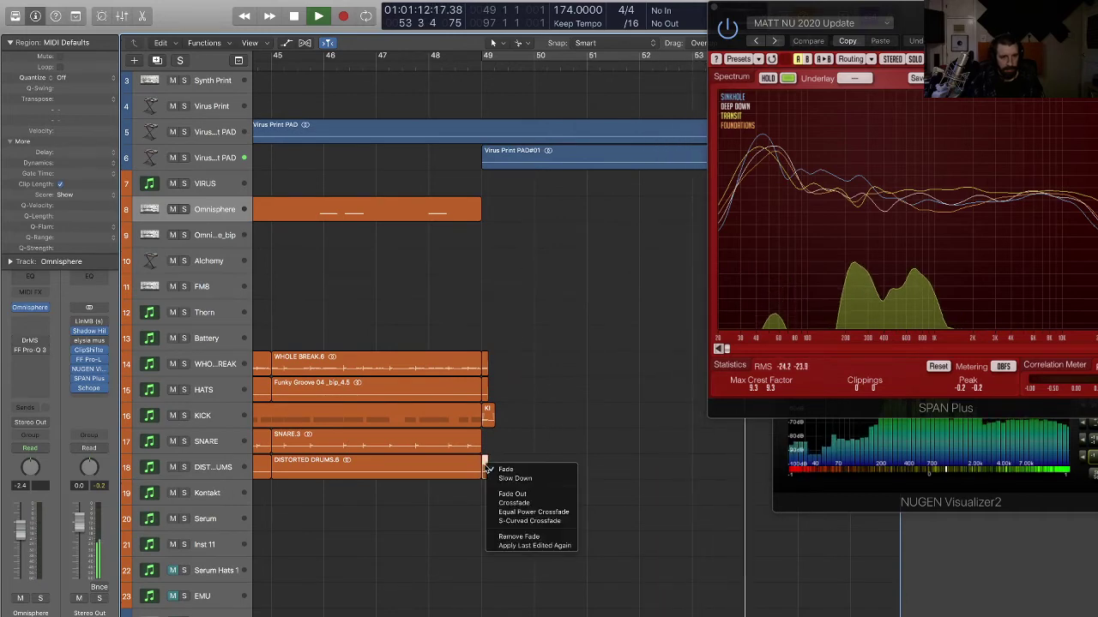
{"action": "left_click", "coordinate": [490, 468]}
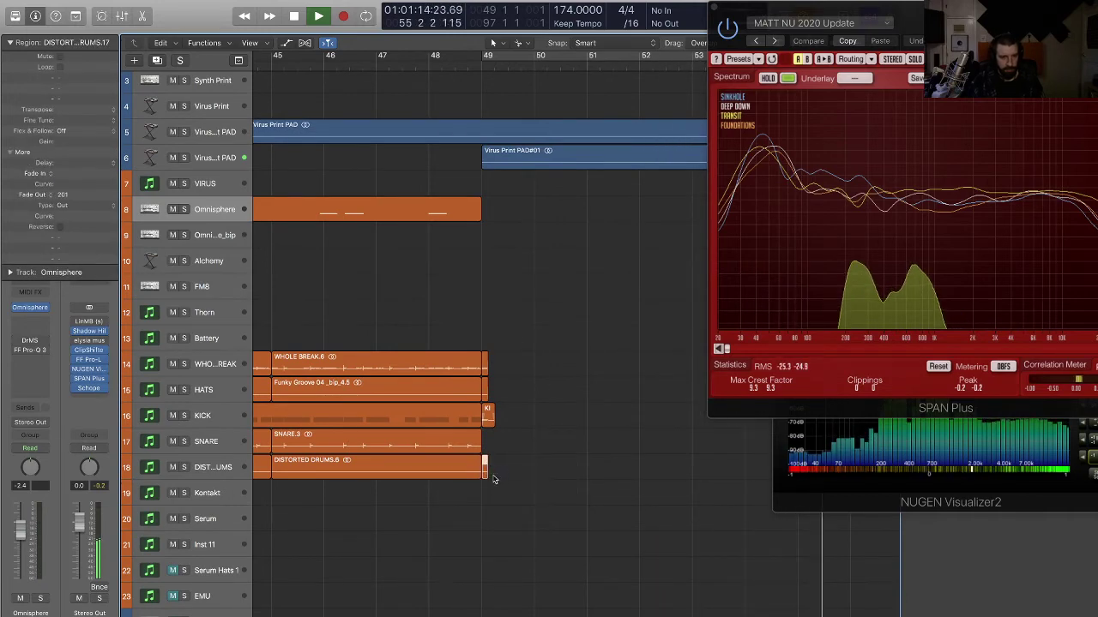
{"action": "left_click_drag", "start_coordinate": [487, 363], "coordinate": [487, 362]}
{"action": "key", "text": "Right"}
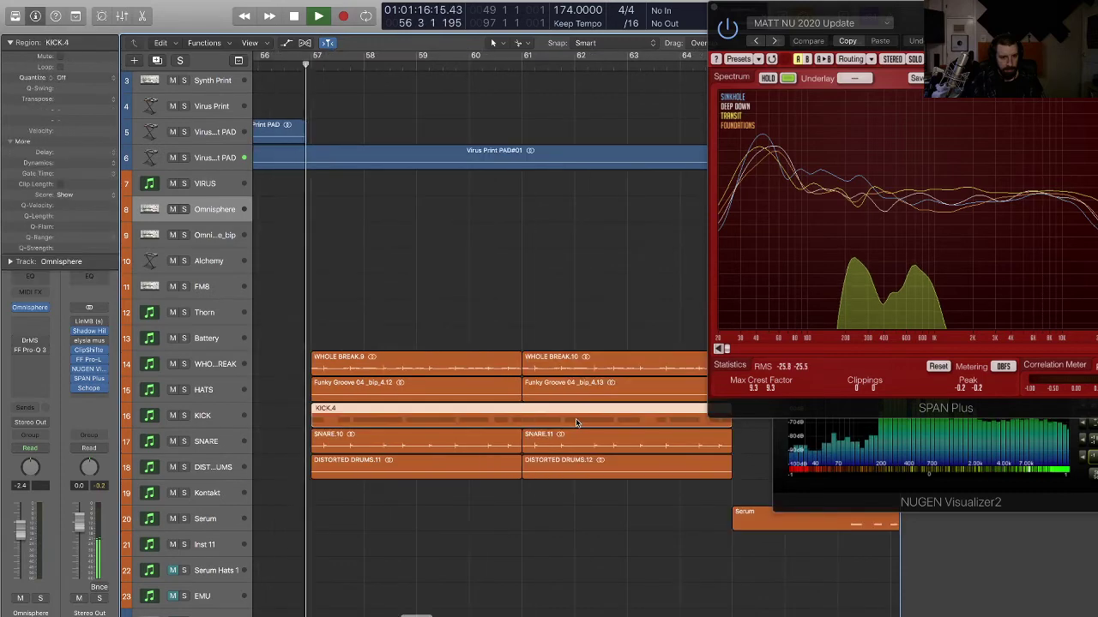
- Move the eight-bar block of regions on the five drum tracks from bar 57 to bar 65
{"action": "key", "text": "super+Left"}
{"action": "key", "text": "super+Left"}
{"action": "key", "text": "super+Left"}
{"action": "key", "text": "super+Left"}
{"action": "key", "text": "super+Left"}
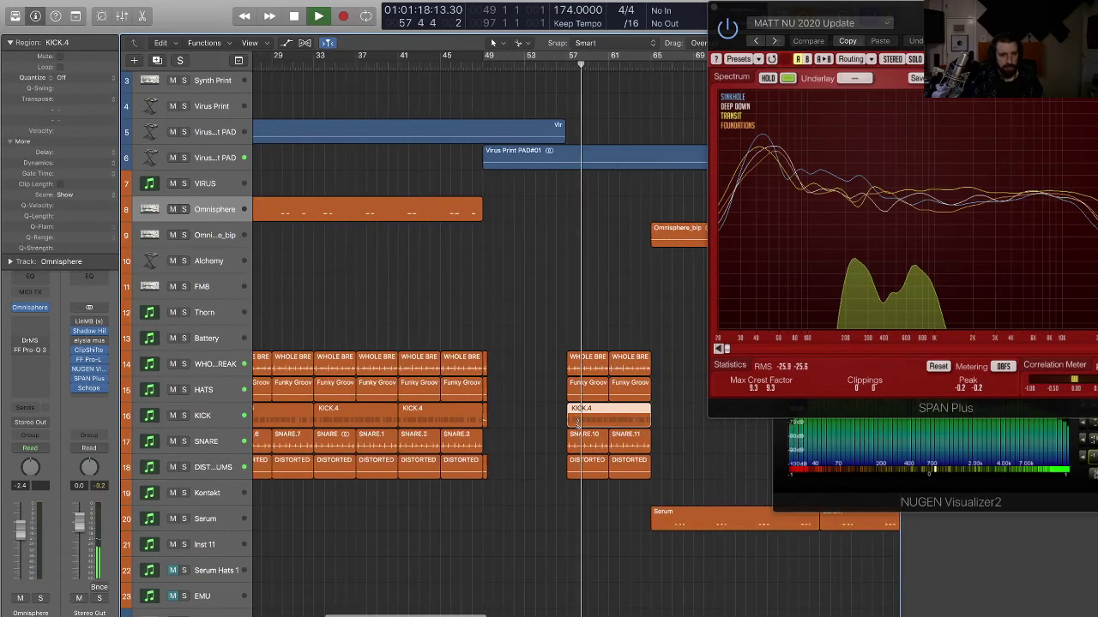
{"action": "key", "text": "super+Up"}
{"action": "key", "text": "super+Up"}
{"action": "key", "text": "super+Up"}
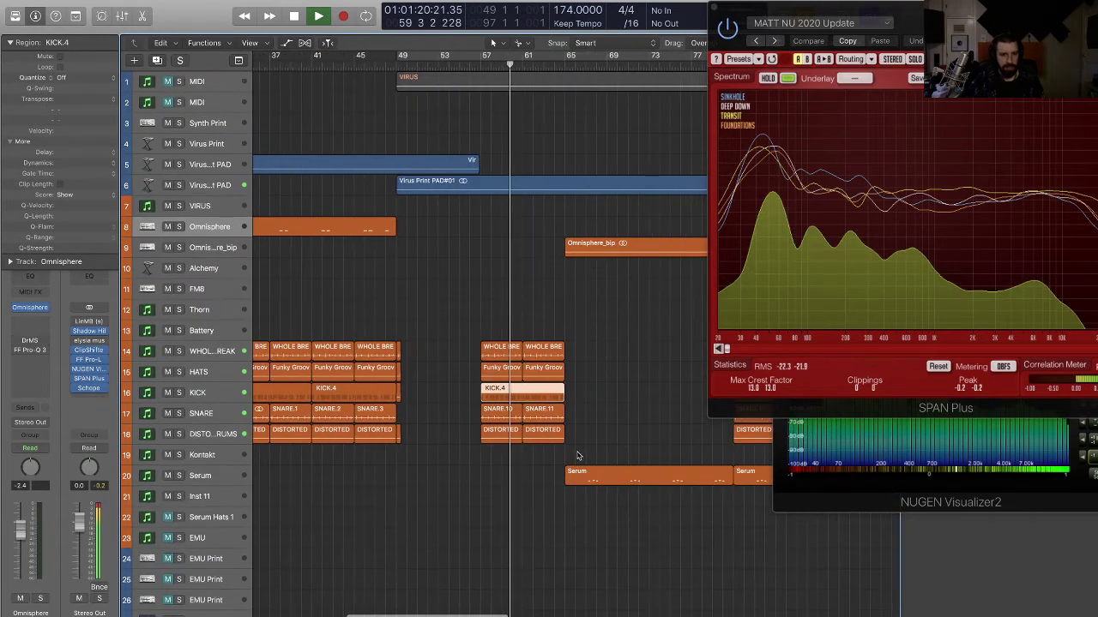
{"action": "left_click_drag", "start_coordinate": [584, 451], "coordinate": [569, 346]}
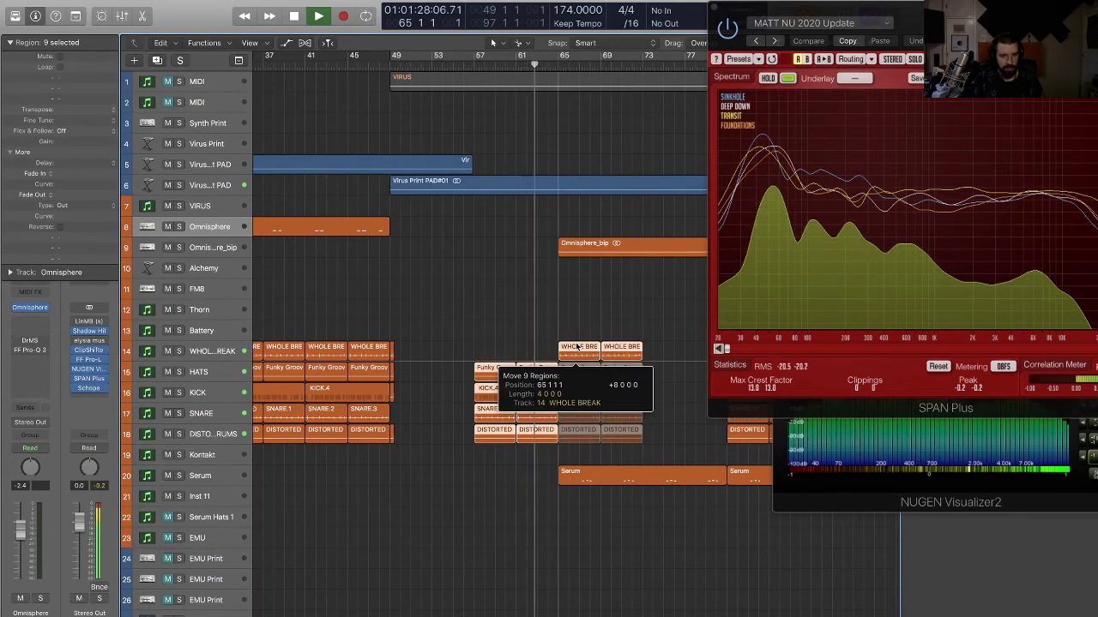
{"action": "left_click", "coordinate": [499, 343]}
- Play from bar 65 and delete the eight-bar block of drum regions that starts there on all five drum tracks
{"action": "key", "text": "super+Left"}
{"action": "key", "text": "super+Left"}
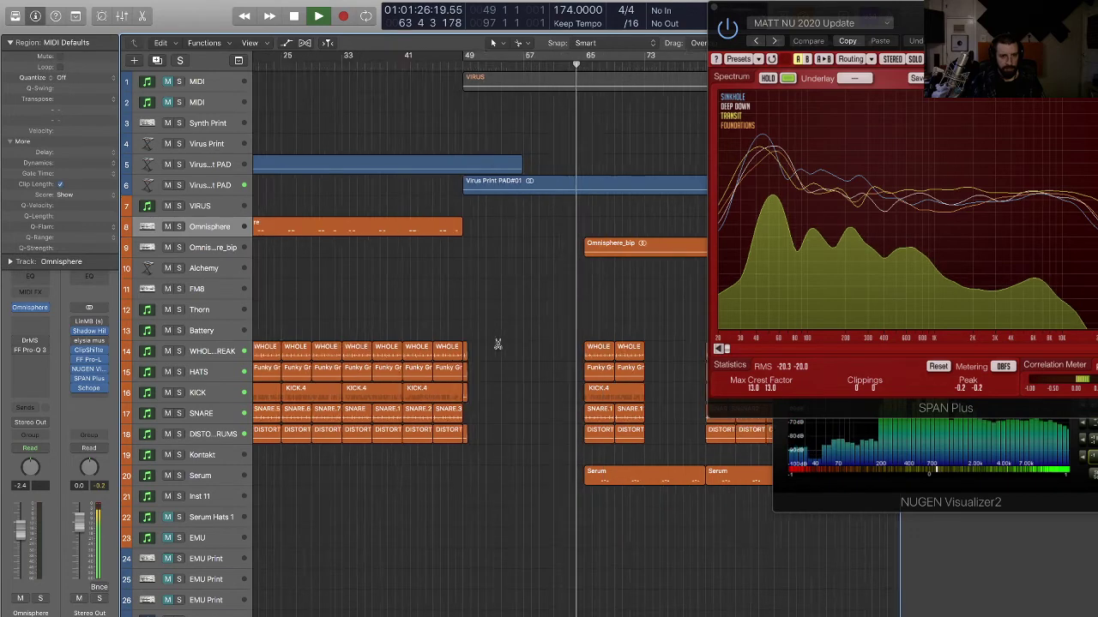
{"action": "key", "text": "super+Up"}
{"action": "key", "text": "super+Up"}
{"action": "key", "text": "space"}
{"action": "left_click_drag", "start_coordinate": [545, 289], "coordinate": [632, 391]}
{"action": "key", "text": "space"}
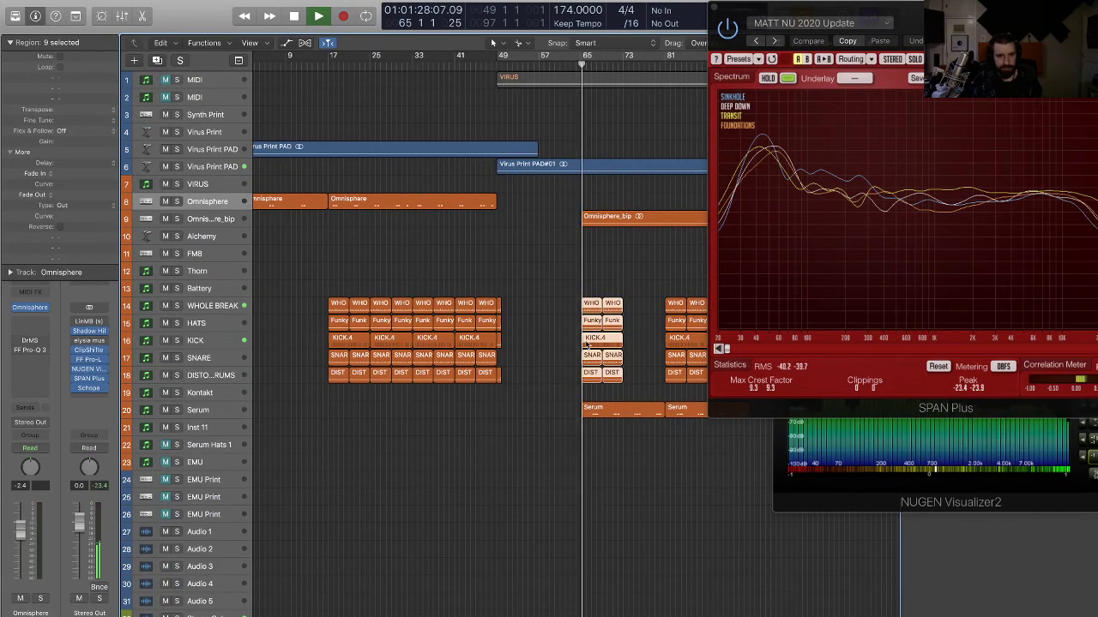
{"action": "left_click_drag", "start_coordinate": [625, 265], "coordinate": [565, 391]}
{"action": "key", "text": "BackSpace"}
- Listen to the section from bar 65 without drums, stop playback, and open the first Serum region in the Piano Roll
{"action": "scroll", "coordinate": [586, 322], "scroll_direction": "right", "scroll_amount": 2}
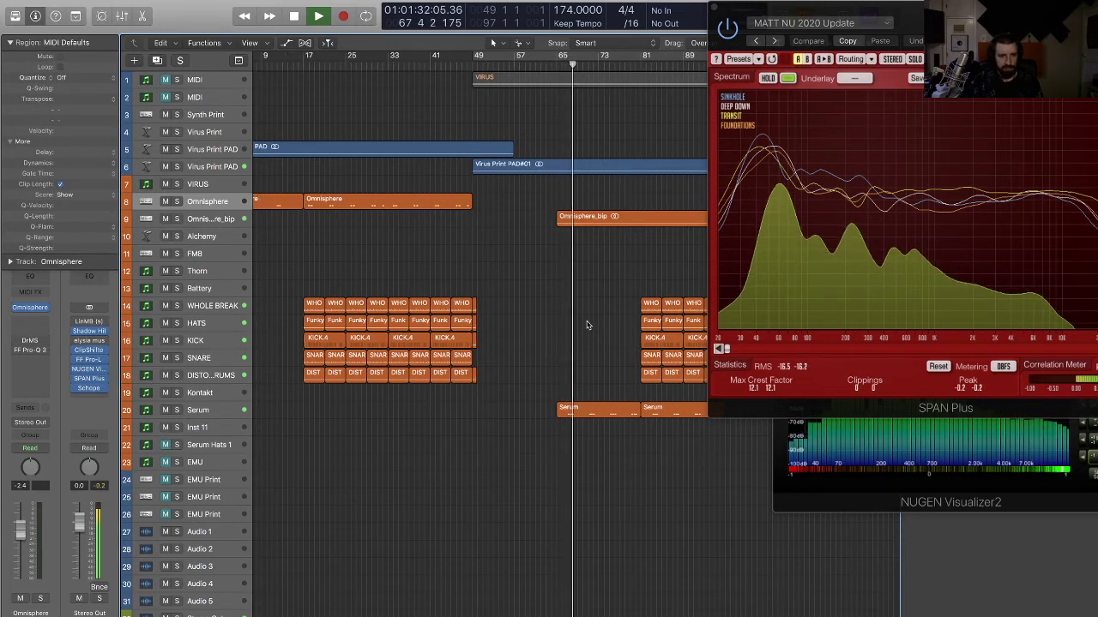
{"action": "scroll", "coordinate": [588, 325], "scroll_direction": "right", "scroll_amount": 6}
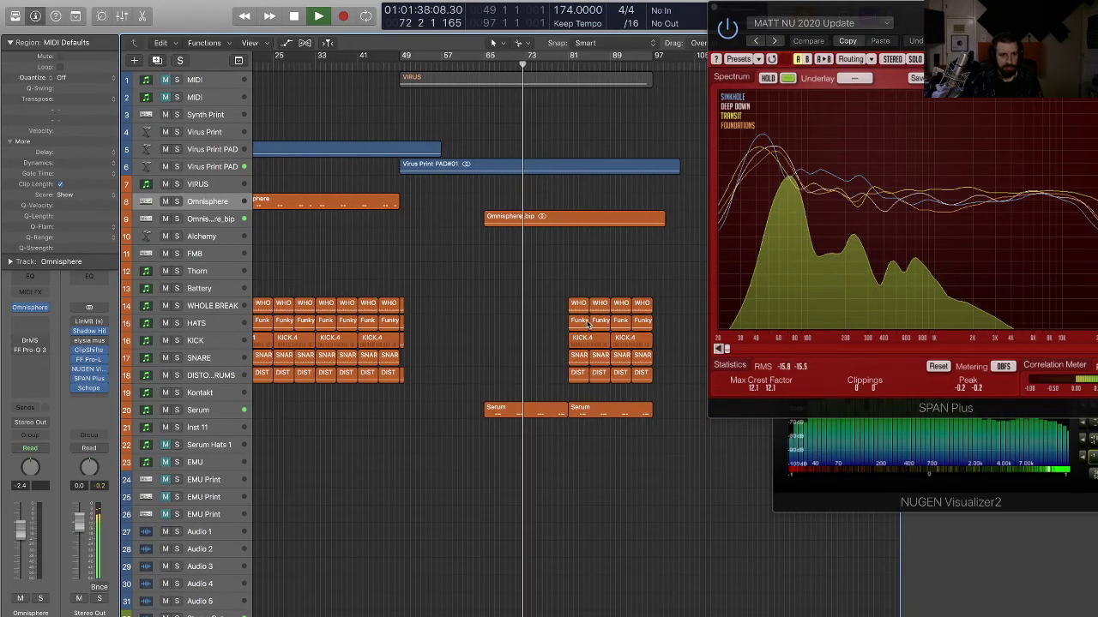
{"action": "scroll", "coordinate": [587, 325], "scroll_direction": "right", "scroll_amount": 8}
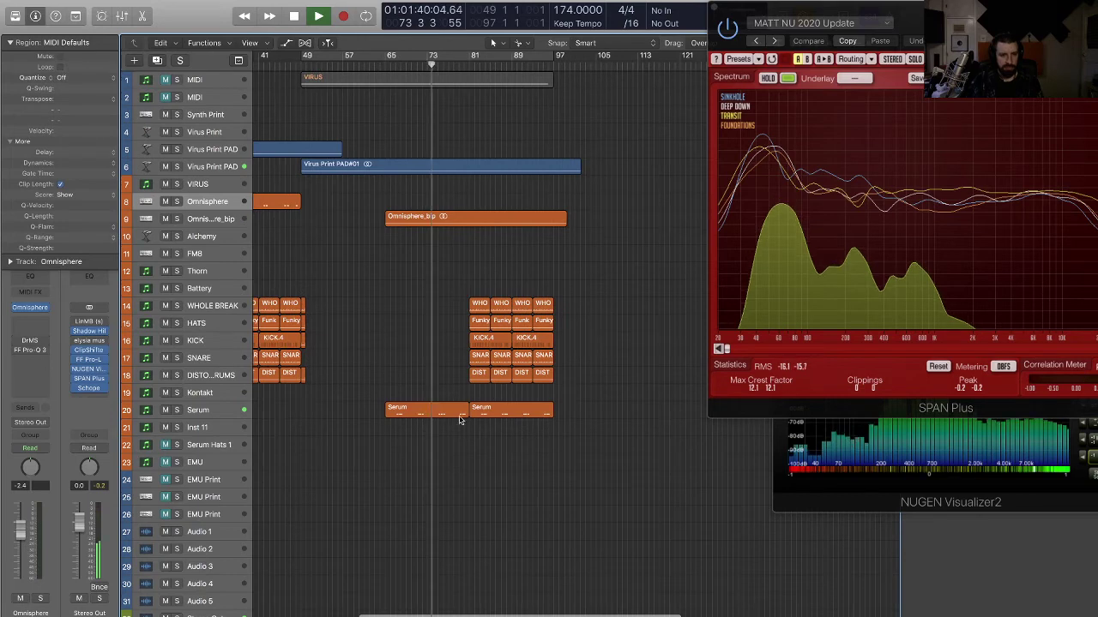
{"action": "key", "text": "space"}
{"action": "left_click", "coordinate": [421, 415]}
{"action": "double_click", "coordinate": [421, 415]}
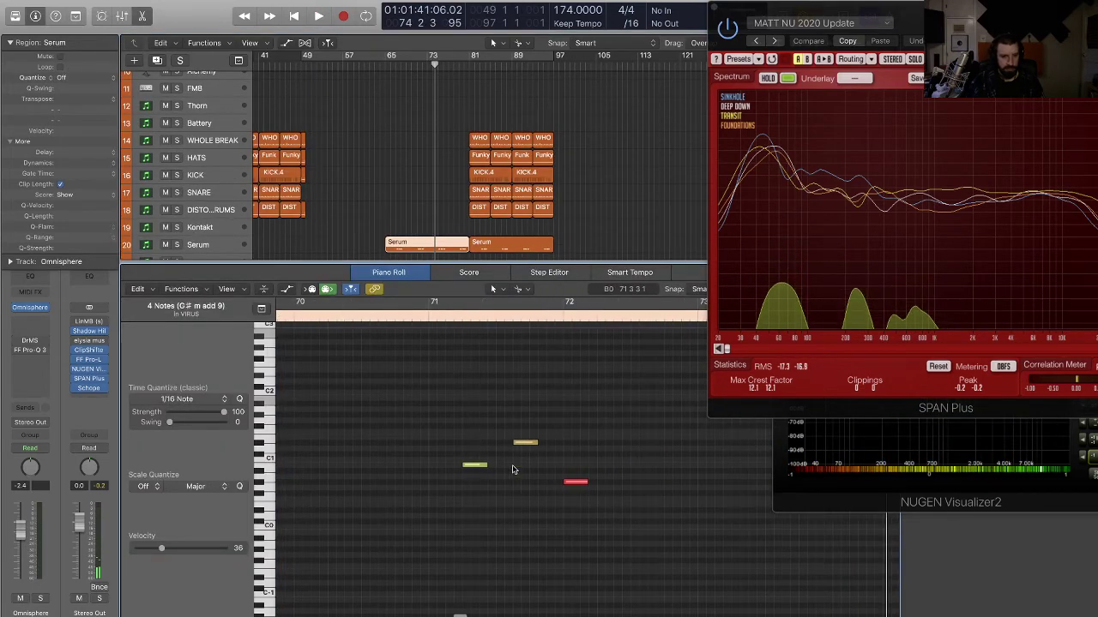
- Lower the two Serum notes in bar 71 to the pitch of the note at bar 72 and close the Piano Roll
{"action": "left_click_drag", "start_coordinate": [493, 449], "coordinate": [477, 488]}
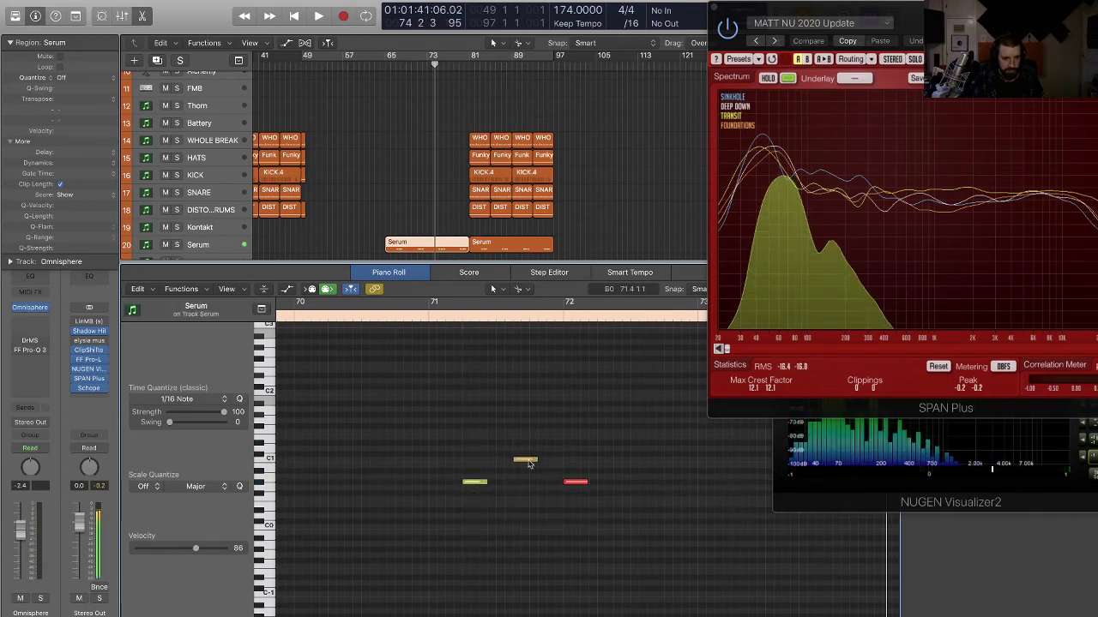
{"action": "left_click", "coordinate": [525, 460]}
{"action": "left_click_drag", "start_coordinate": [525, 461], "coordinate": [528, 502]}
{"action": "left_click", "coordinate": [436, 227]}
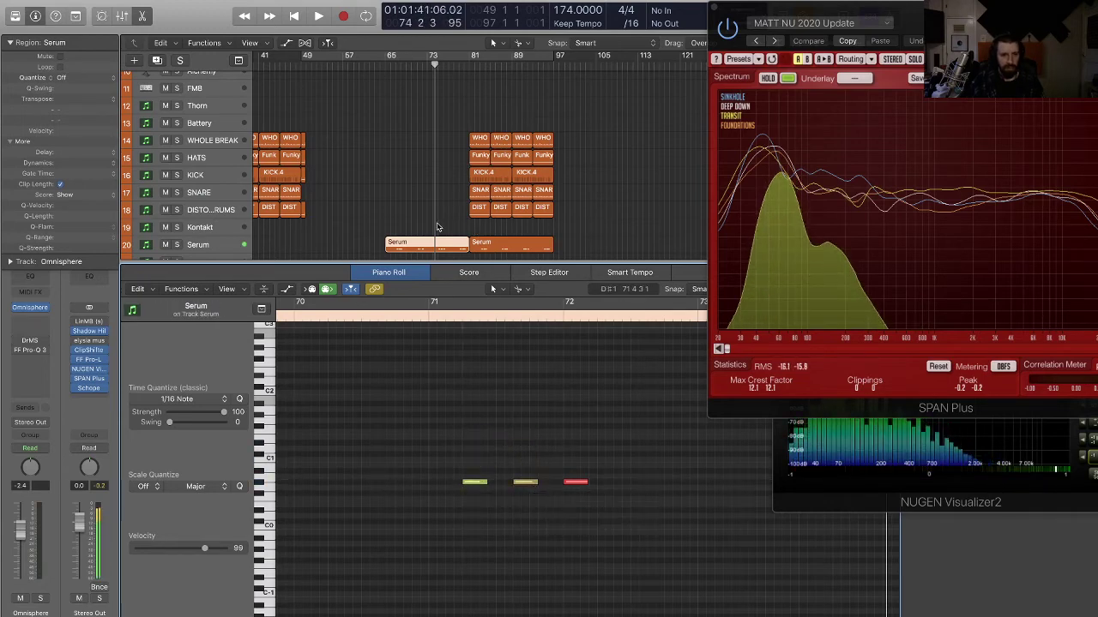
{"action": "key", "text": "p"}
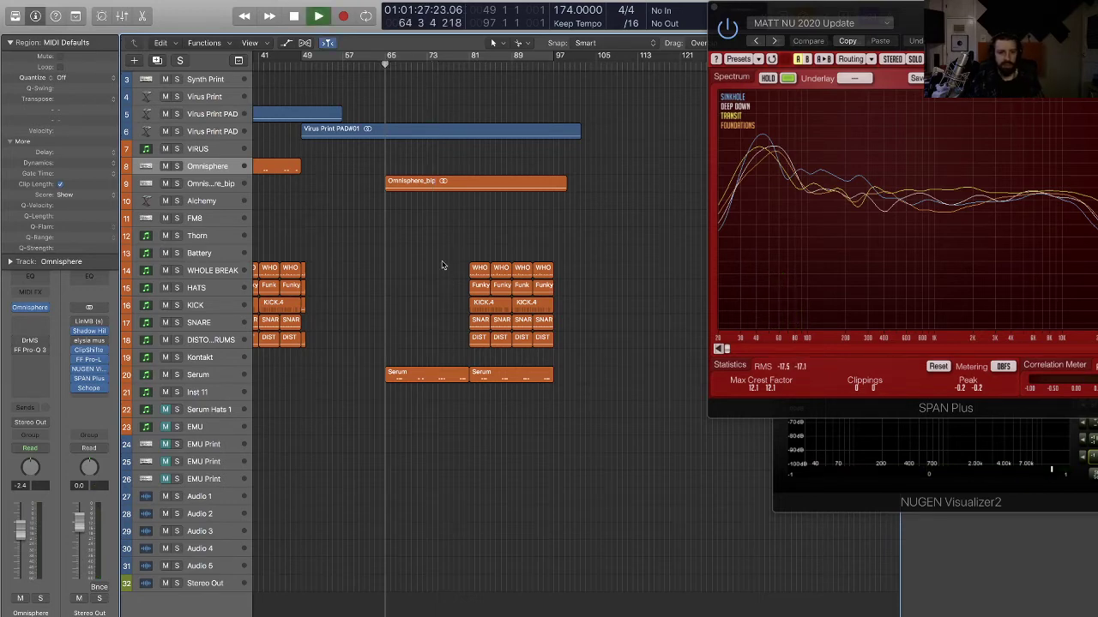
- Play the arrangement from bar 65 and split the first Serum region at bar 73
{"action": "key", "text": "super+Right"}
{"action": "key", "text": "super+Right"}
{"action": "key", "text": "super+Right"}
{"action": "key", "text": "super+Right"}
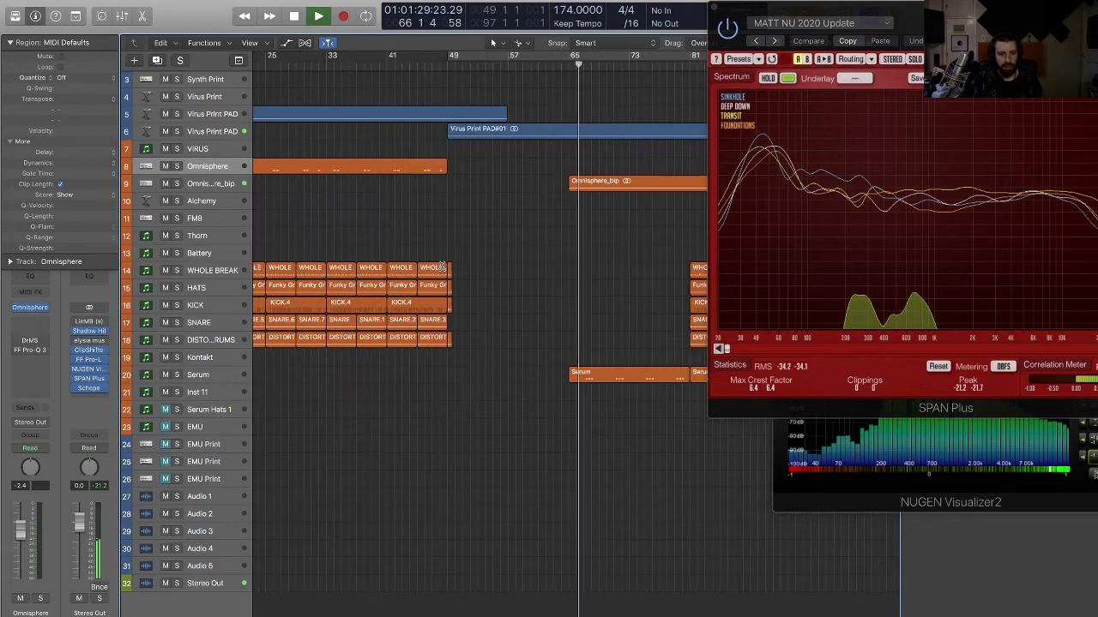
{"action": "key", "text": "super+Down"}
{"action": "key", "text": "super+Down"}
{"action": "key", "text": "super+Down"}
{"action": "key", "text": "super+Down"}
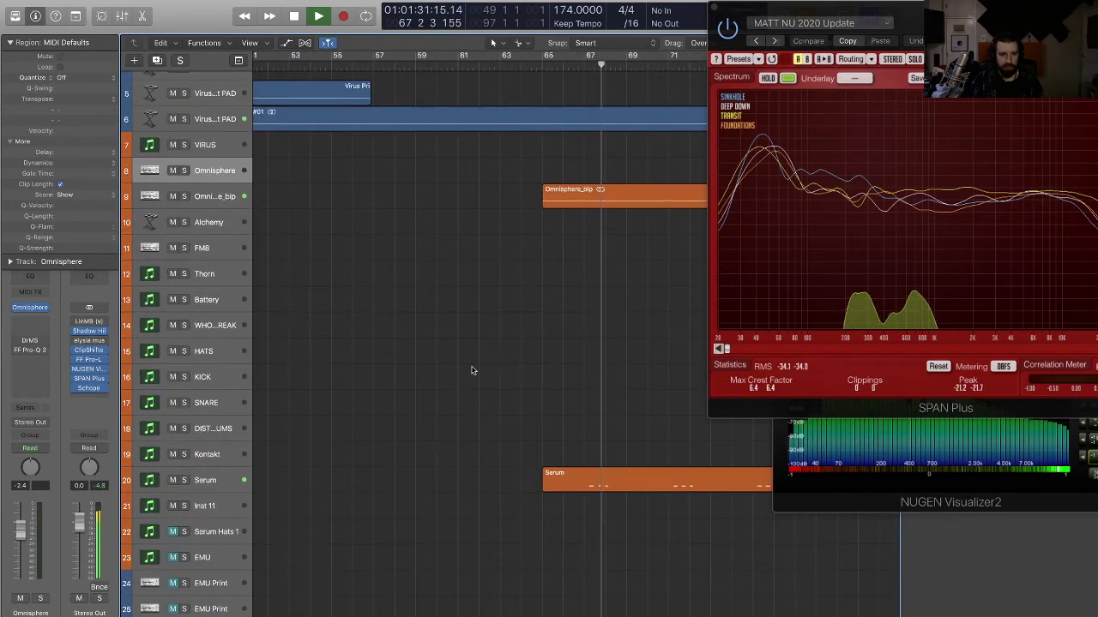
{"action": "scroll", "coordinate": [472, 370], "scroll_direction": "right", "scroll_amount": 4}
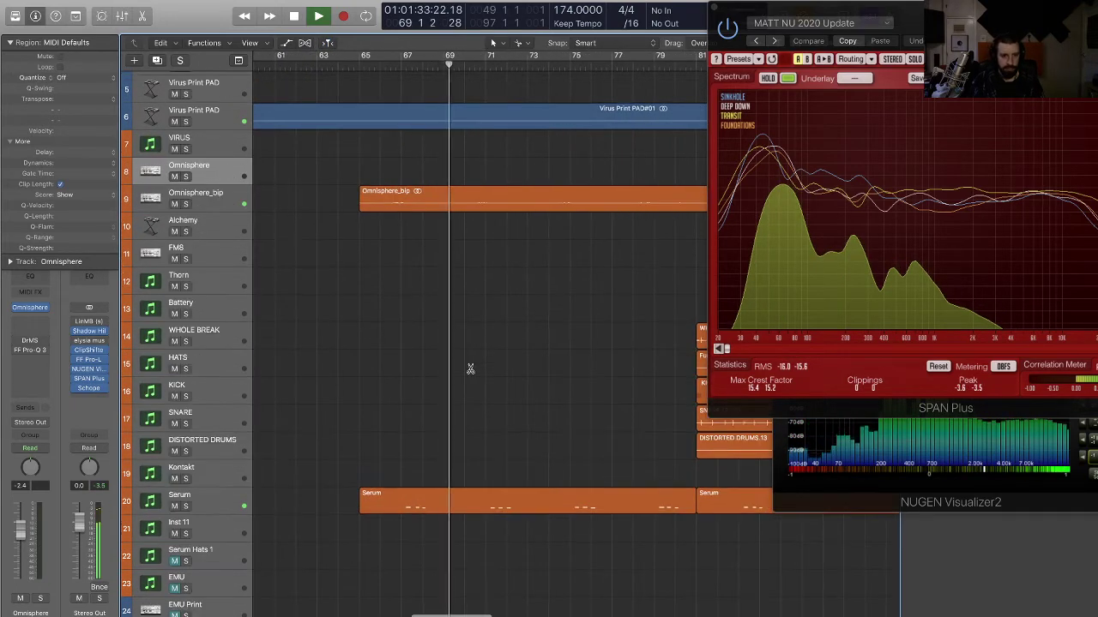
{"action": "key", "text": "super+Down"}
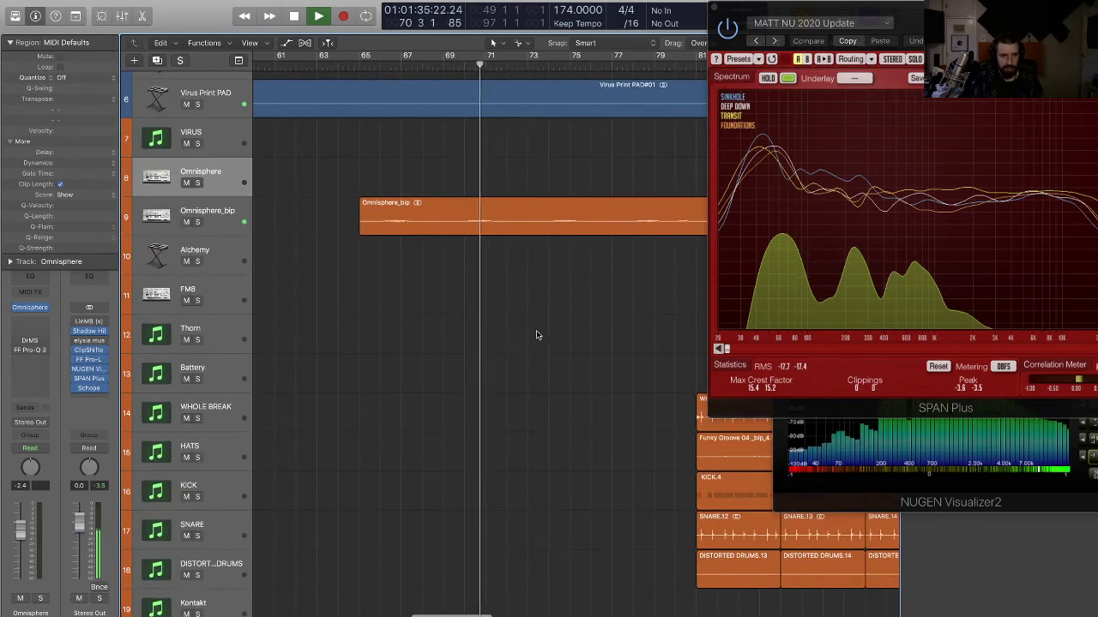
{"action": "scroll", "coordinate": [532, 321], "scroll_direction": "down", "scroll_amount": 5}
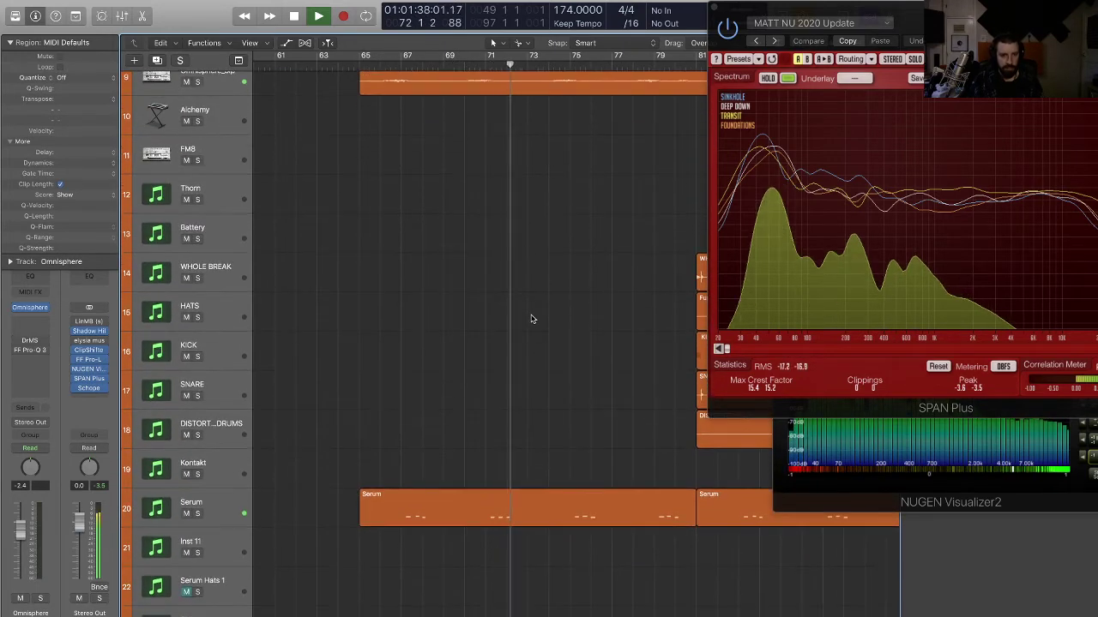
{"action": "mouse_move", "coordinate": [543, 520]}
{"action": "left_mouse_down"}
{"action": "mouse_move", "coordinate": [573, 519]}
{"action": "mouse_move", "coordinate": [528, 516]}
{"action": "left_mouse_up"}
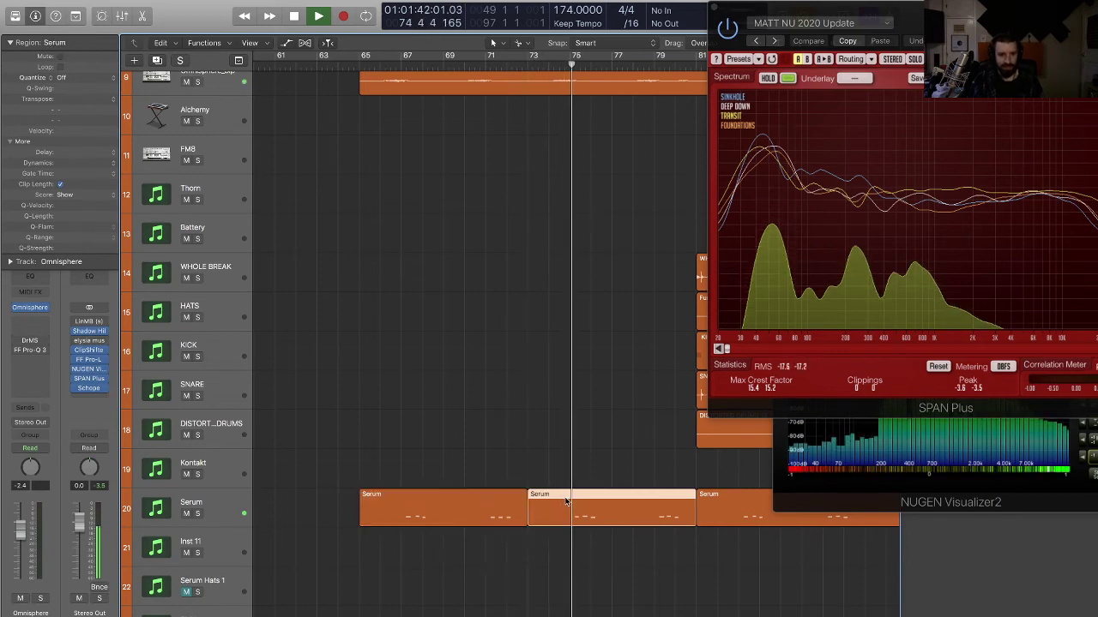
- In the Serum region at bar 73, lower the two bar 79 notes to the bar 80 note's pitch and close the Piano Roll
{"action": "double_click", "coordinate": [649, 511]}
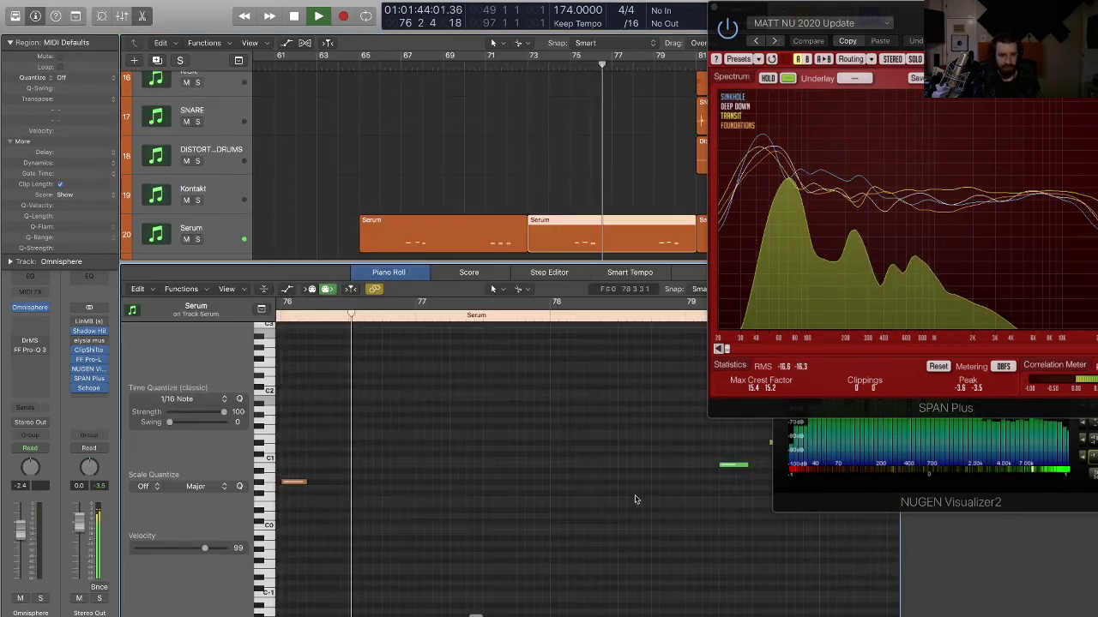
{"action": "left_click_drag", "start_coordinate": [566, 502], "coordinate": [487, 427]}
{"action": "left_click_drag", "start_coordinate": [504, 474], "coordinate": [553, 489]}
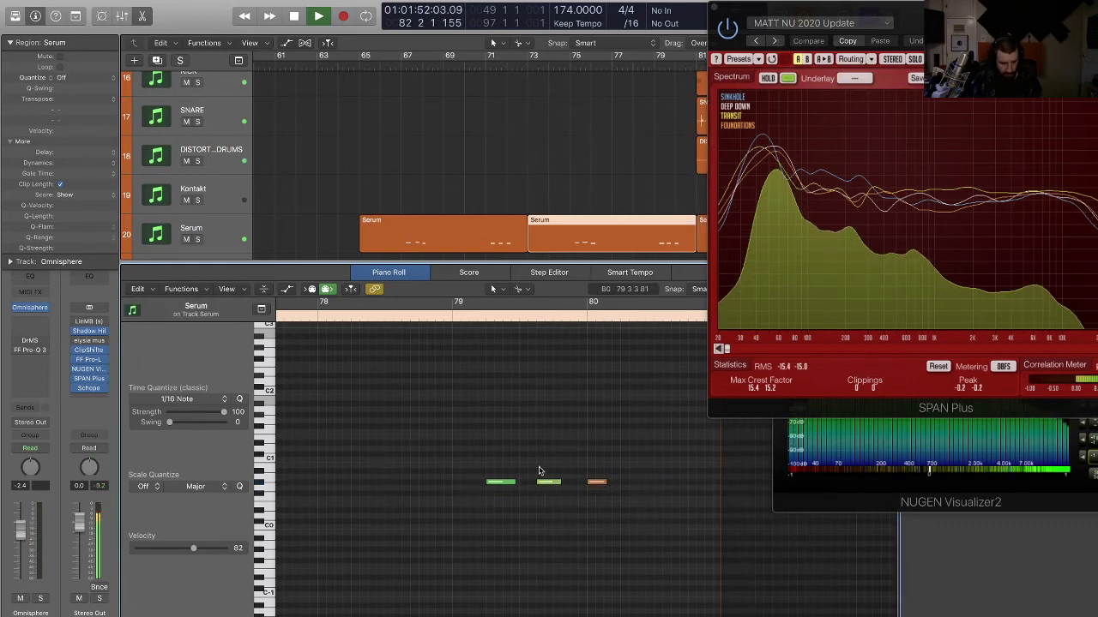
{"action": "key", "text": "p"}
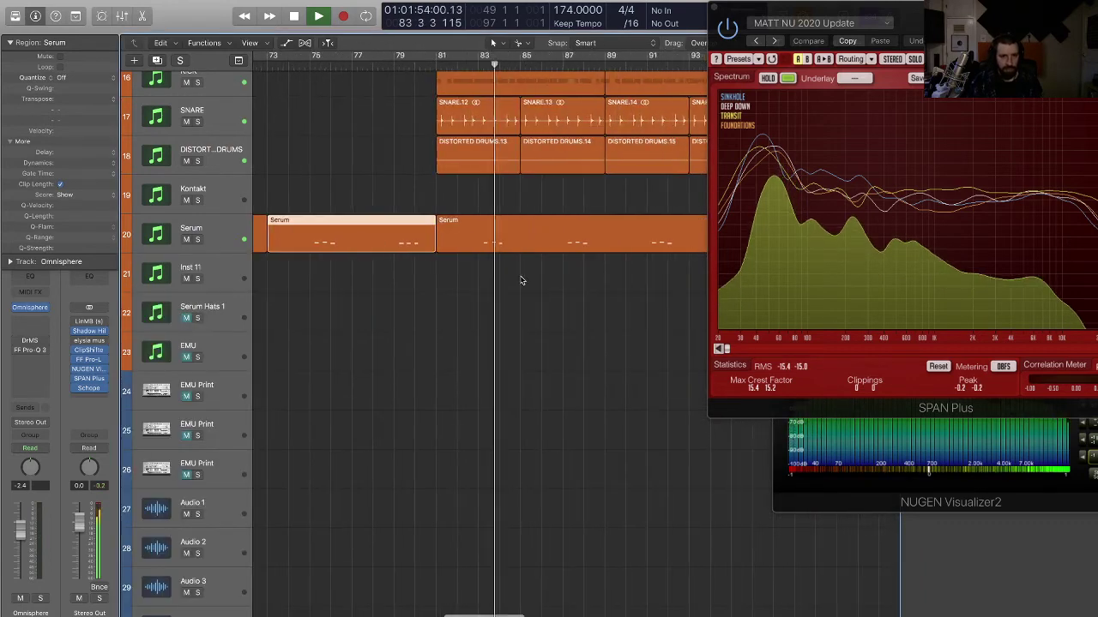
- Replace the Serum region at bar 81 with copies of the two eight-bar Serum regions from bars 65 and 73
{"action": "left_click", "coordinate": [455, 327]}
{"action": "key", "text": "super+Left"}
{"action": "key", "text": "super+Left"}
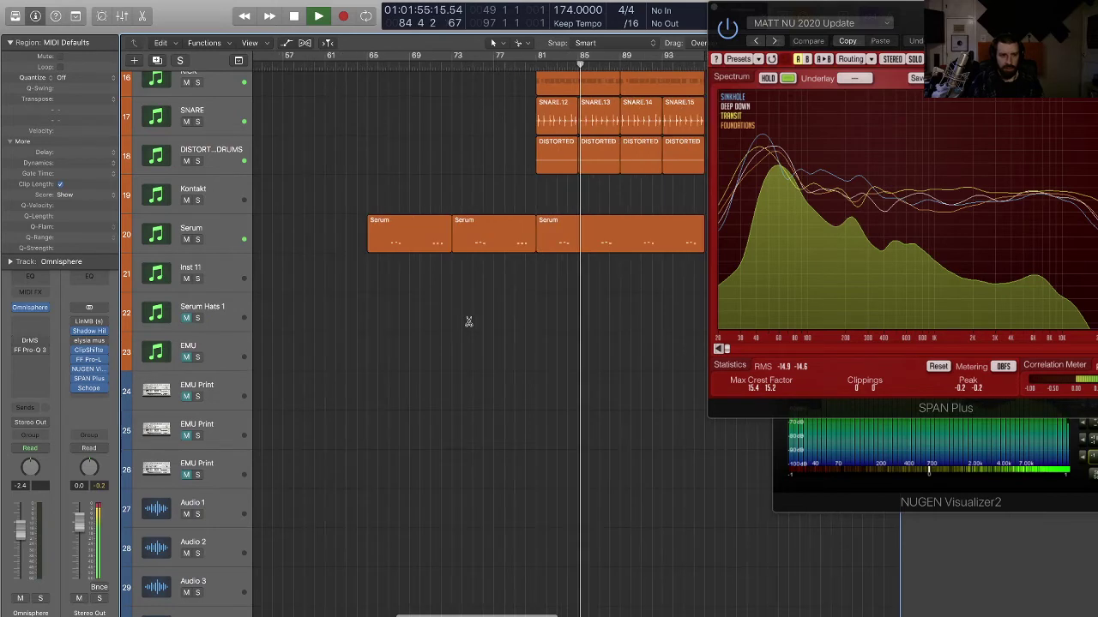
{"action": "scroll", "coordinate": [599, 280], "scroll_direction": "right", "scroll_amount": 2}
{"action": "left_click_drag", "start_coordinate": [611, 288], "coordinate": [528, 225]}
{"action": "key", "text": "Delete"}
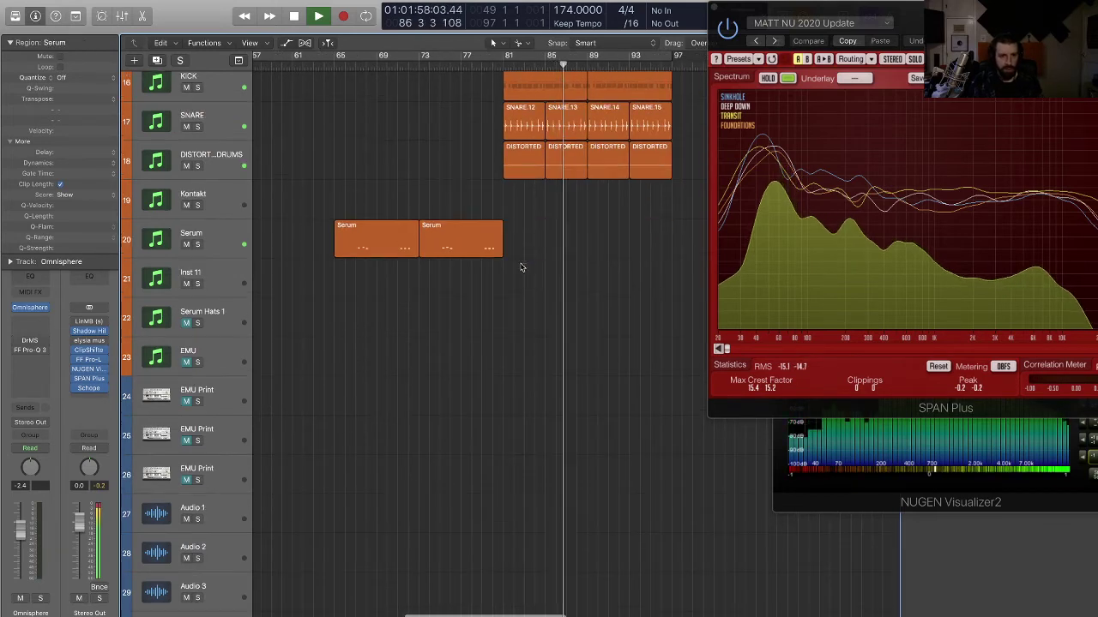
{"action": "left_click_drag", "start_coordinate": [527, 263], "coordinate": [366, 243]}
{"action": "left_click_drag", "start_coordinate": [503, 248], "coordinate": [552, 241]}
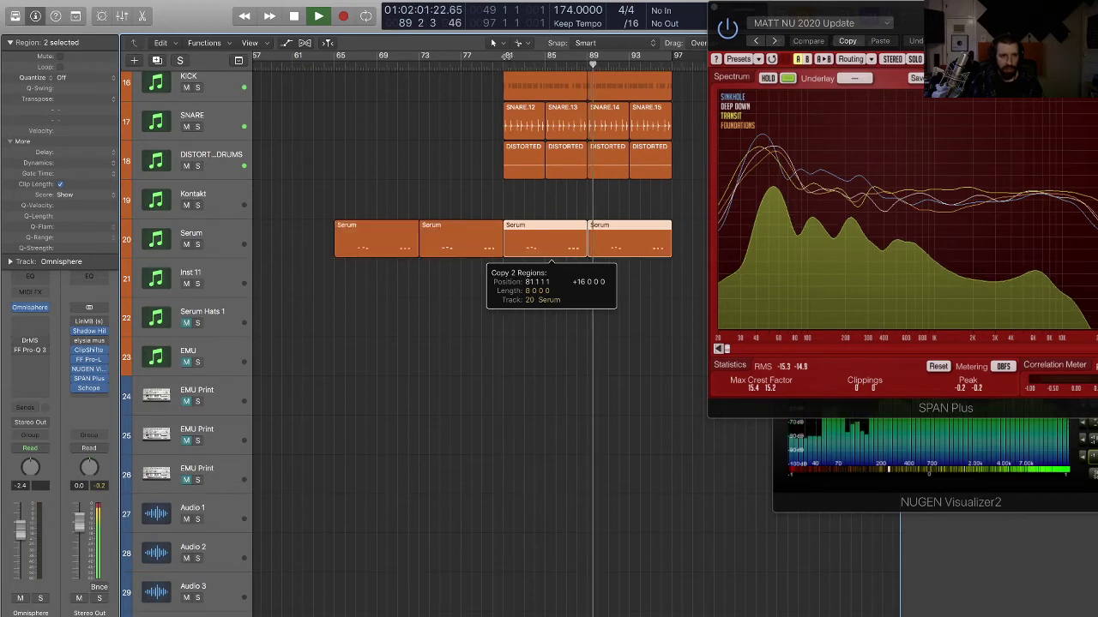
- Stop playback and set the cycle range around the two copied Serum regions, from bar 81 to bar 97
{"action": "key", "text": "space"}
{"action": "key", "text": "u"}
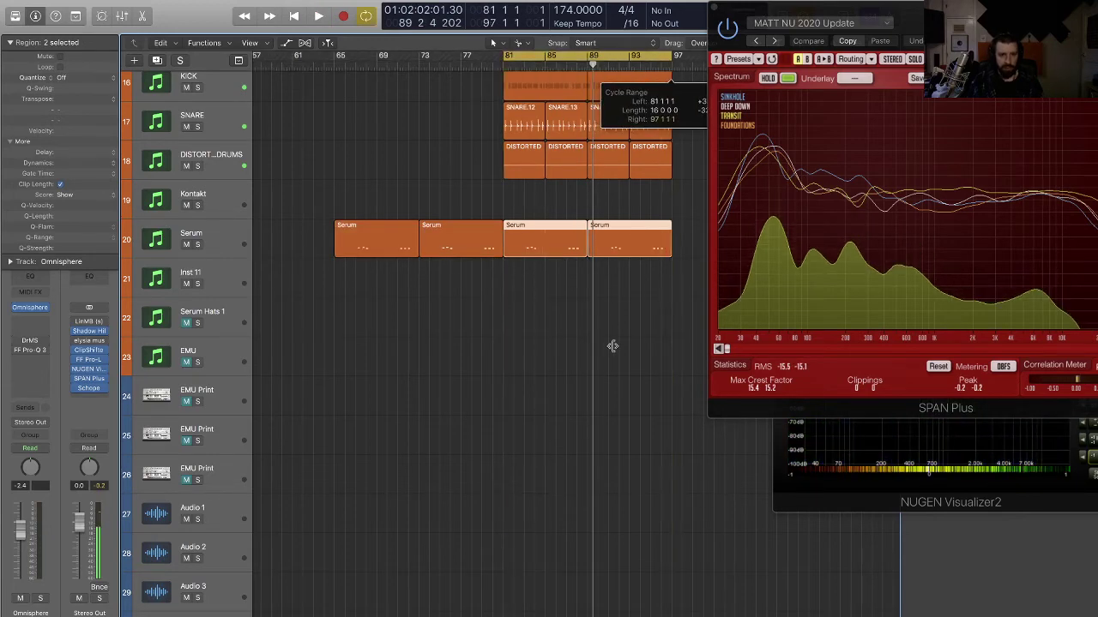
{"action": "left_click", "coordinate": [613, 346]}
- In the Serum region at bar 81, copy the G#0 note from bar 84 to bars 81 and 85 and play the cycle
{"action": "double_click", "coordinate": [525, 237]}
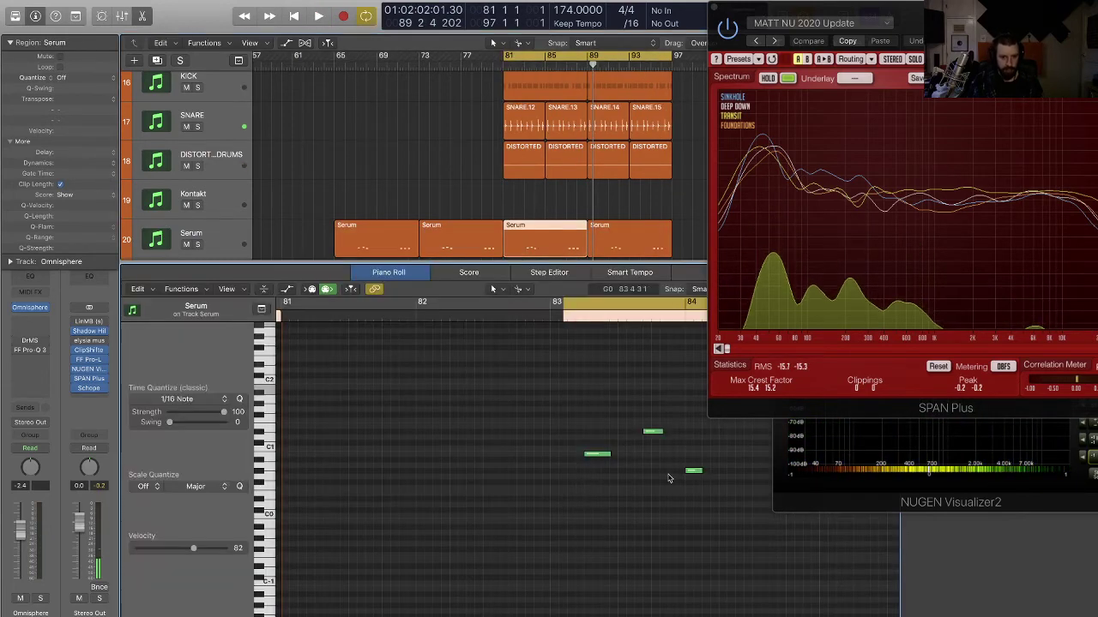
{"action": "left_click_drag", "start_coordinate": [695, 474], "coordinate": [298, 474]}
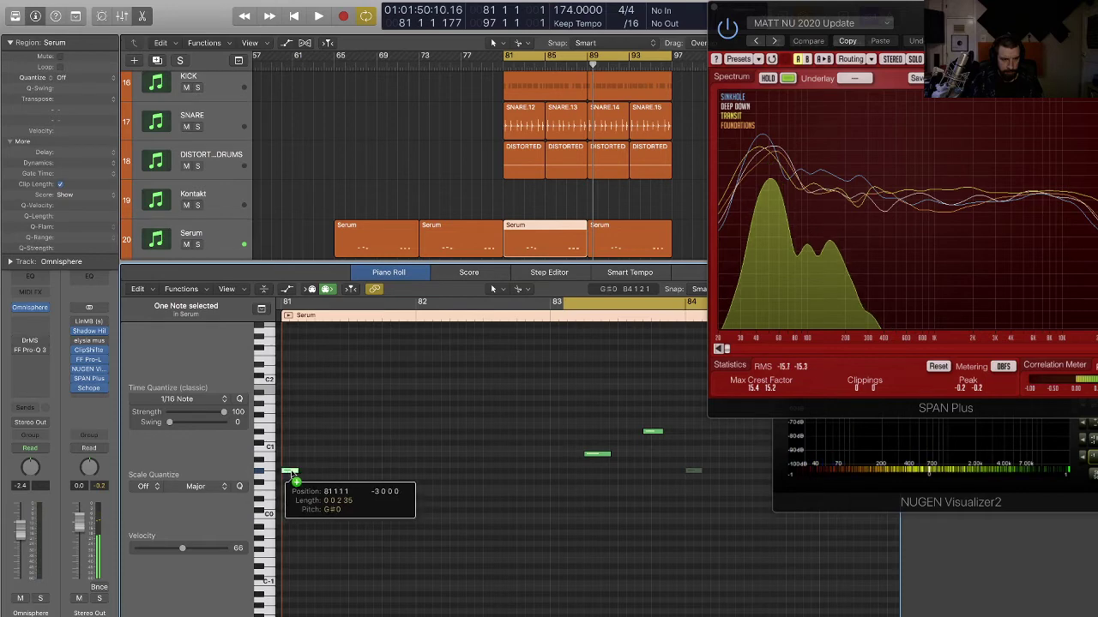
{"action": "key", "text": "space"}
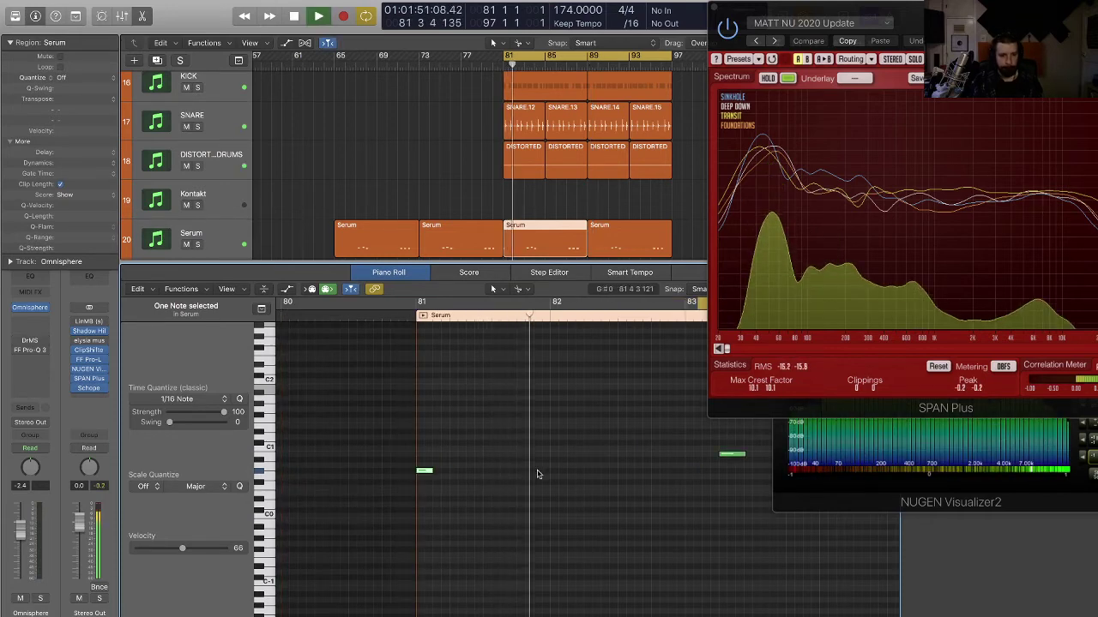
{"action": "left_click", "coordinate": [506, 478]}
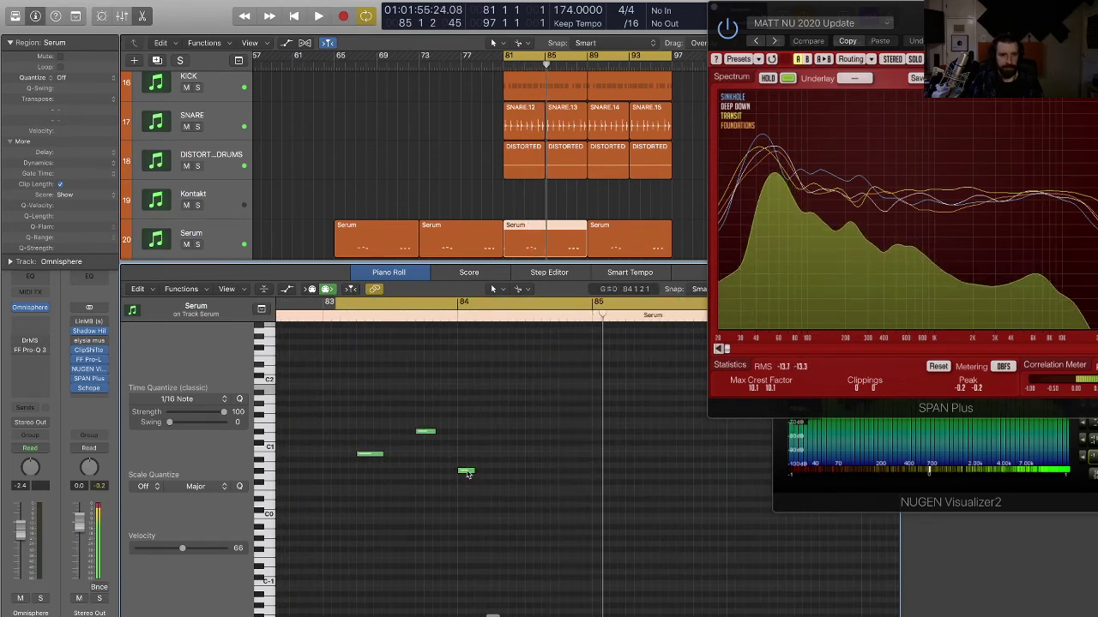
{"action": "left_click_drag", "start_coordinate": [468, 474], "coordinate": [605, 476]}
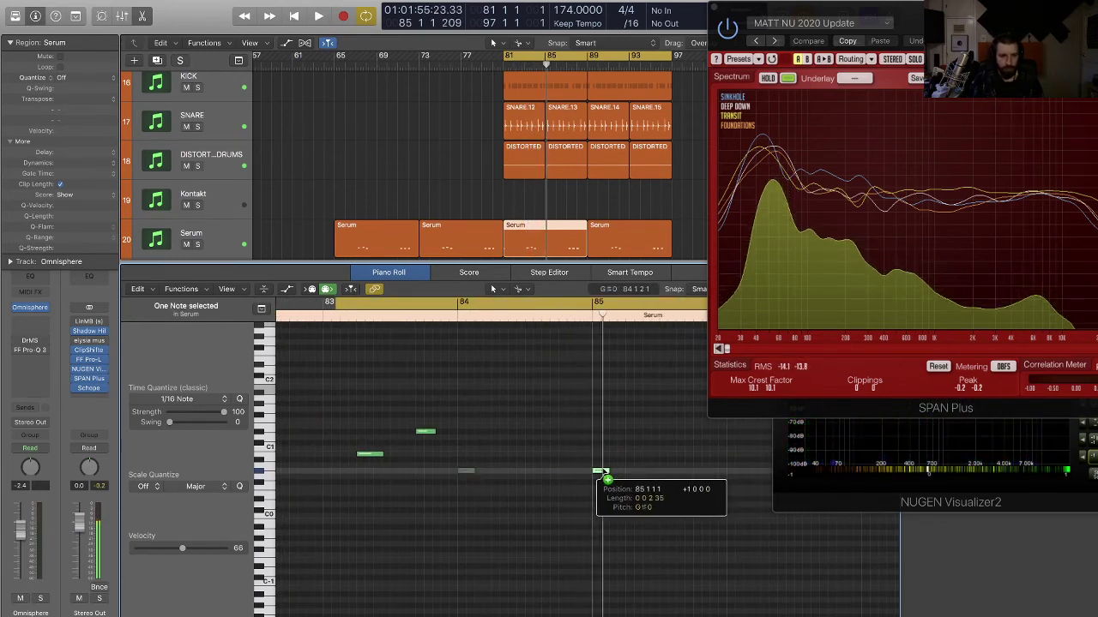
{"action": "key", "text": "space"}
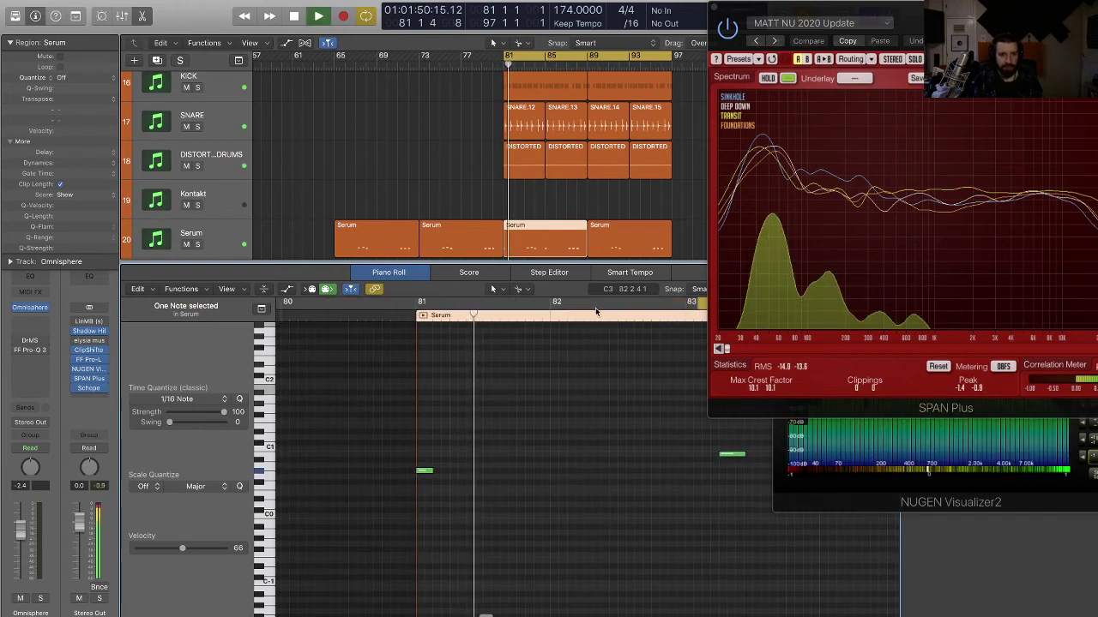
- Close the Piano Roll and recolor the Serum regions at bars 65 and 73 yellow-orange
{"action": "key", "text": "p"}
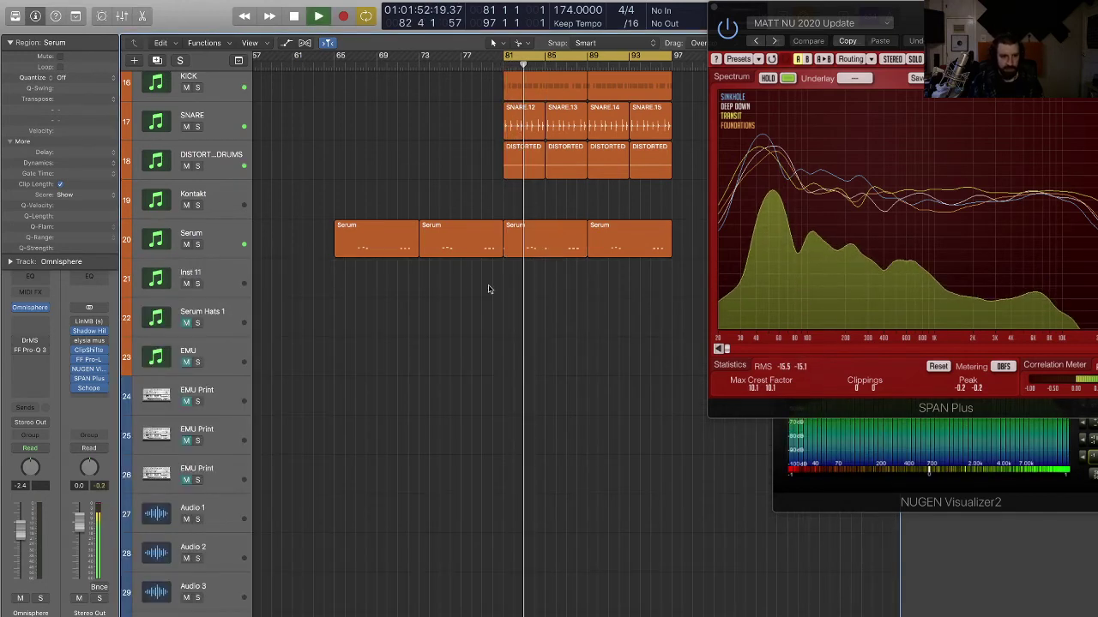
{"action": "left_click_drag", "start_coordinate": [489, 289], "coordinate": [347, 251]}
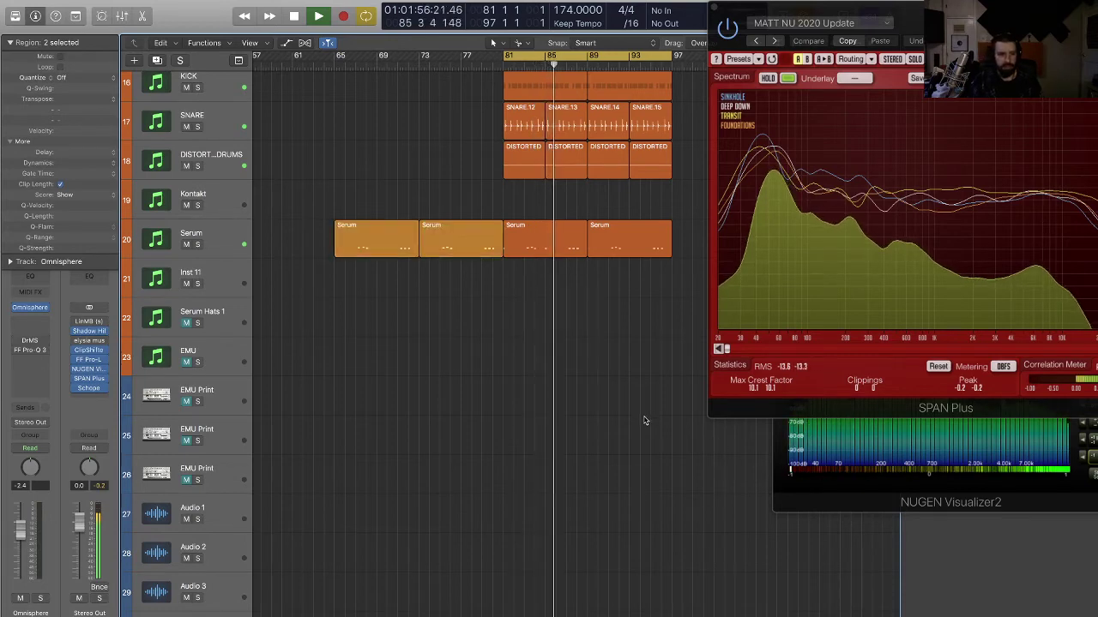
- Delete the Serum region at bar 89 and put a copy of the edited bar 81 region in its place
{"action": "scroll", "coordinate": [608, 400], "scroll_direction": "right", "scroll_amount": 3}
{"action": "left_click_drag", "start_coordinate": [553, 330], "coordinate": [506, 256]}
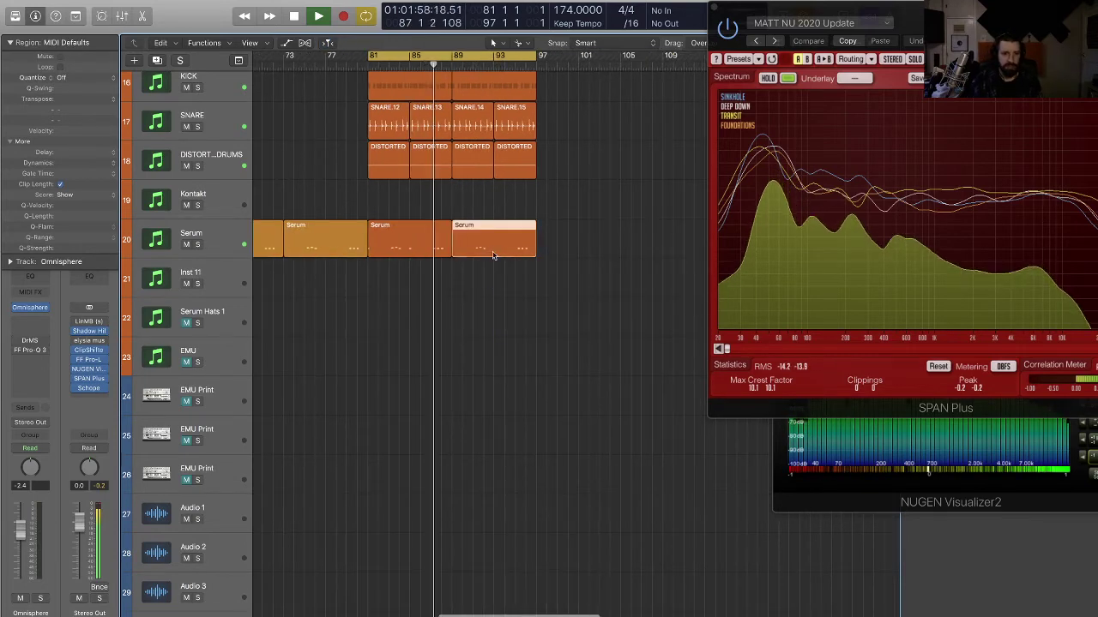
{"action": "key", "text": "BackSpace"}
{"action": "scroll", "coordinate": [501, 274], "scroll_direction": "left", "scroll_amount": 1}
{"action": "left_click_drag", "start_coordinate": [423, 245], "coordinate": [530, 249]}
{"action": "left_click", "coordinate": [469, 287]}
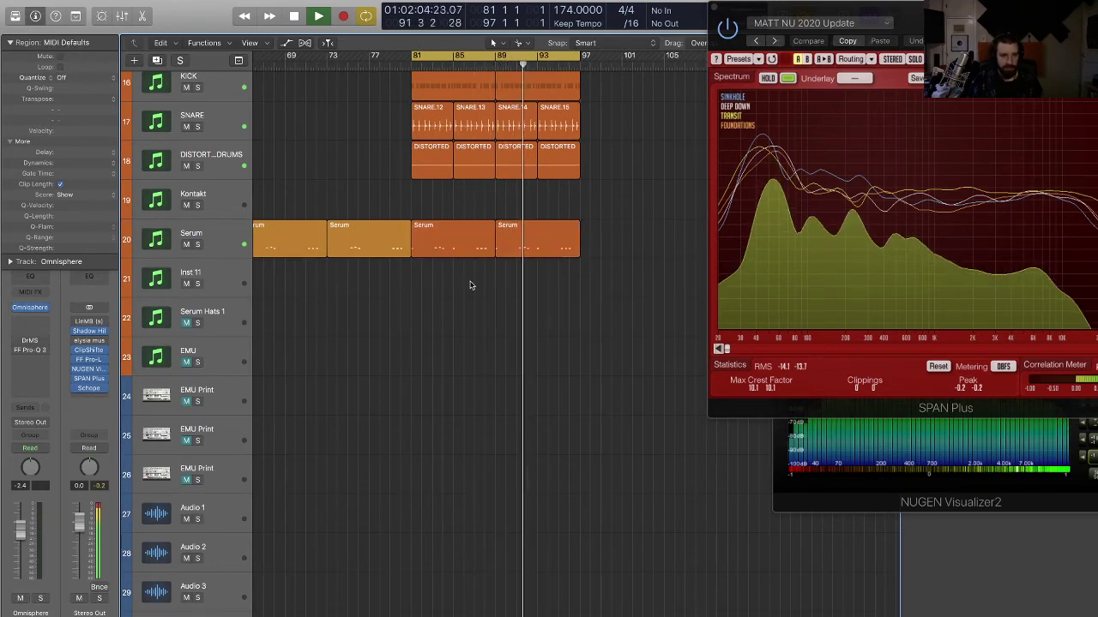
- Replace the second half of the bar 81 Serum region with a copy of its first four bars and join the Serum regions from bars 81 to 97
{"action": "mouse_move", "coordinate": [472, 258]}
{"action": "left_mouse_down"}
{"action": "mouse_move", "coordinate": [452, 261]}
{"action": "mouse_move", "coordinate": [456, 248]}
{"action": "left_mouse_up"}
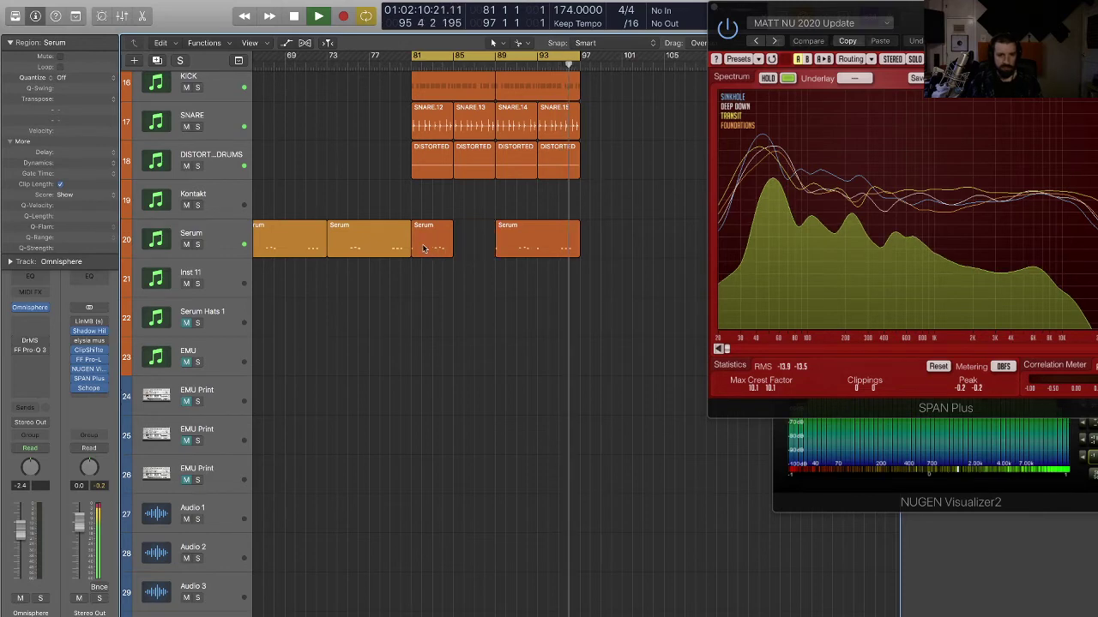
{"action": "left_click_drag", "start_coordinate": [428, 242], "coordinate": [485, 262]}
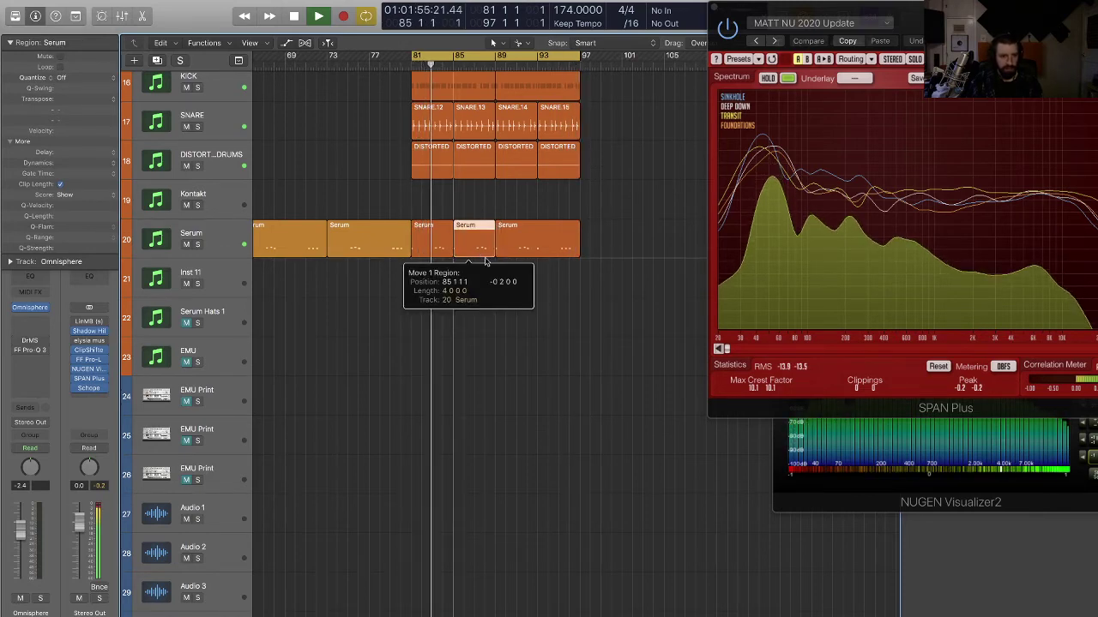
{"action": "left_click_drag", "start_coordinate": [563, 289], "coordinate": [426, 249]}
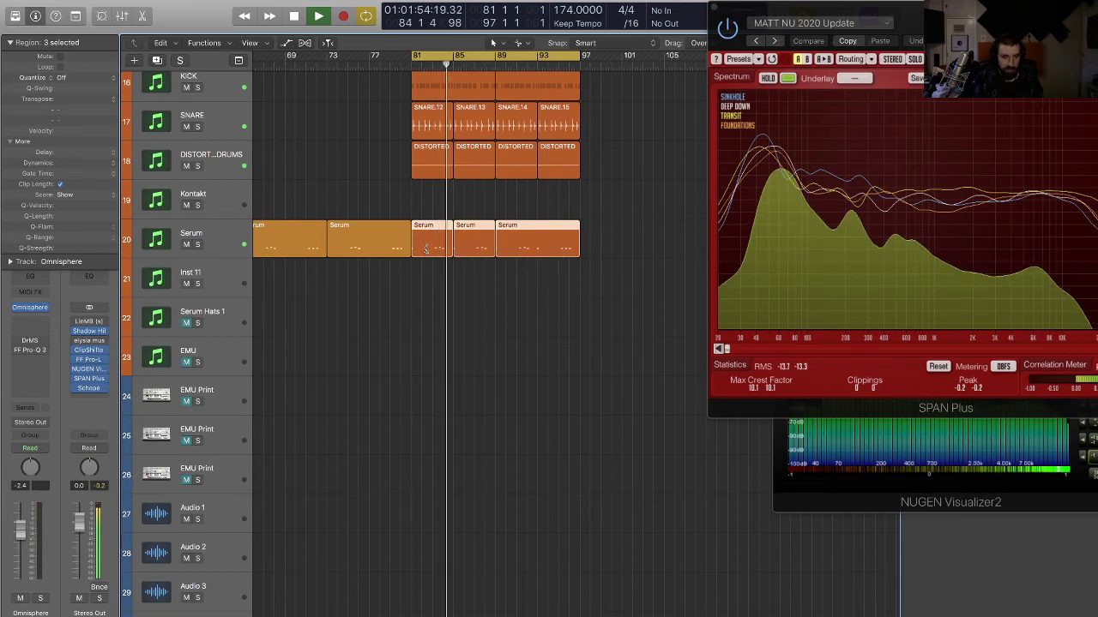
- Copy the Virus Print PAD audio region from bar 1 to bar 97 on the same track
{"action": "scroll", "coordinate": [485, 274], "scroll_direction": "right", "scroll_amount": 3}
{"action": "scroll", "coordinate": [485, 274], "scroll_direction": "up", "scroll_amount": 2}
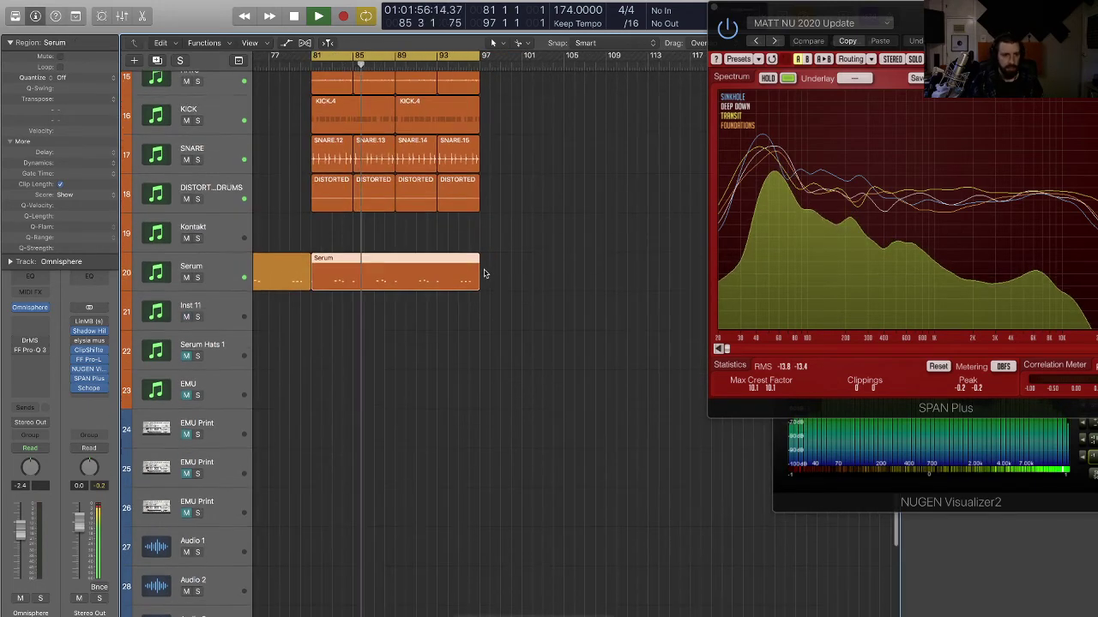
{"action": "key", "text": "super+Up"}
{"action": "scroll", "coordinate": [484, 274], "scroll_direction": "down", "scroll_amount": 10}
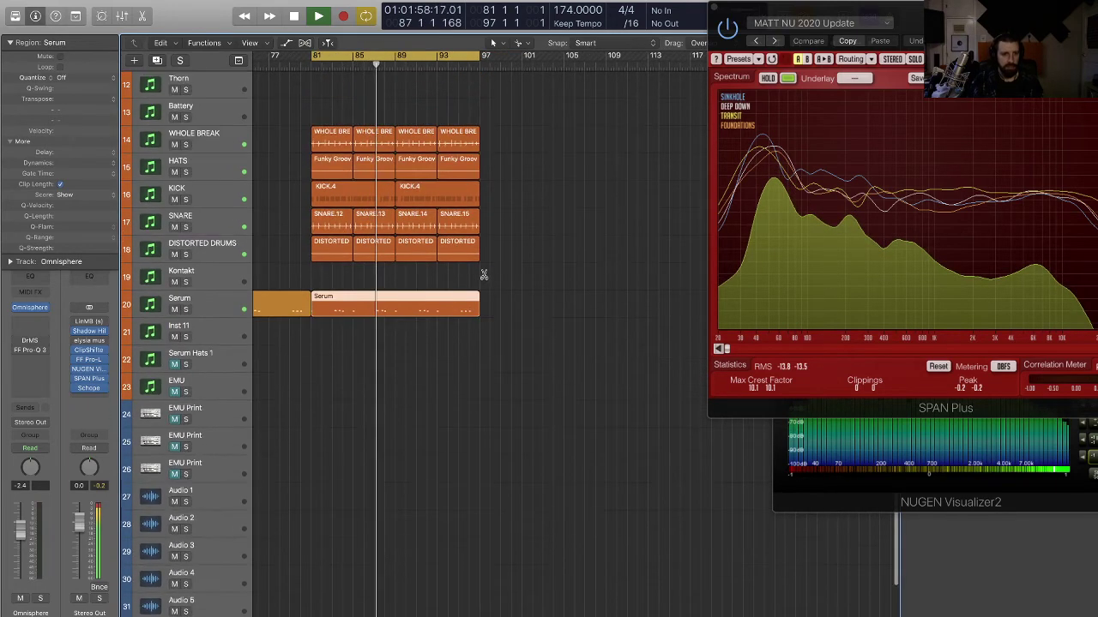
{"action": "scroll", "coordinate": [455, 281], "scroll_direction": "up", "scroll_amount": 3}
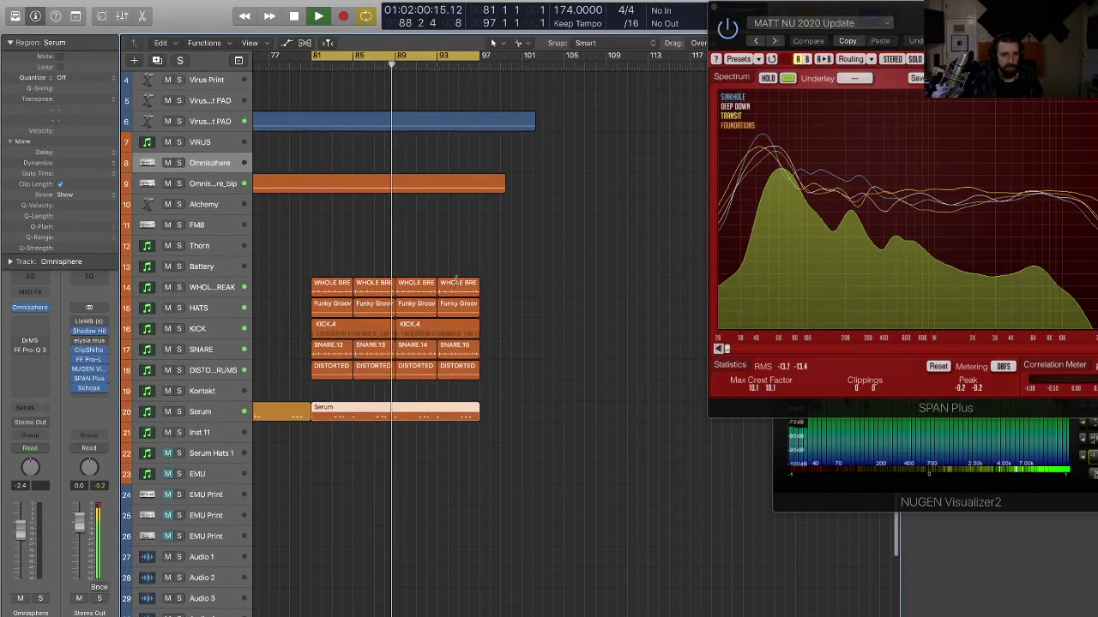
{"action": "scroll", "coordinate": [454, 281], "scroll_direction": "down", "scroll_amount": 5}
{"action": "scroll", "coordinate": [430, 266], "scroll_direction": "down", "scroll_amount": 2}
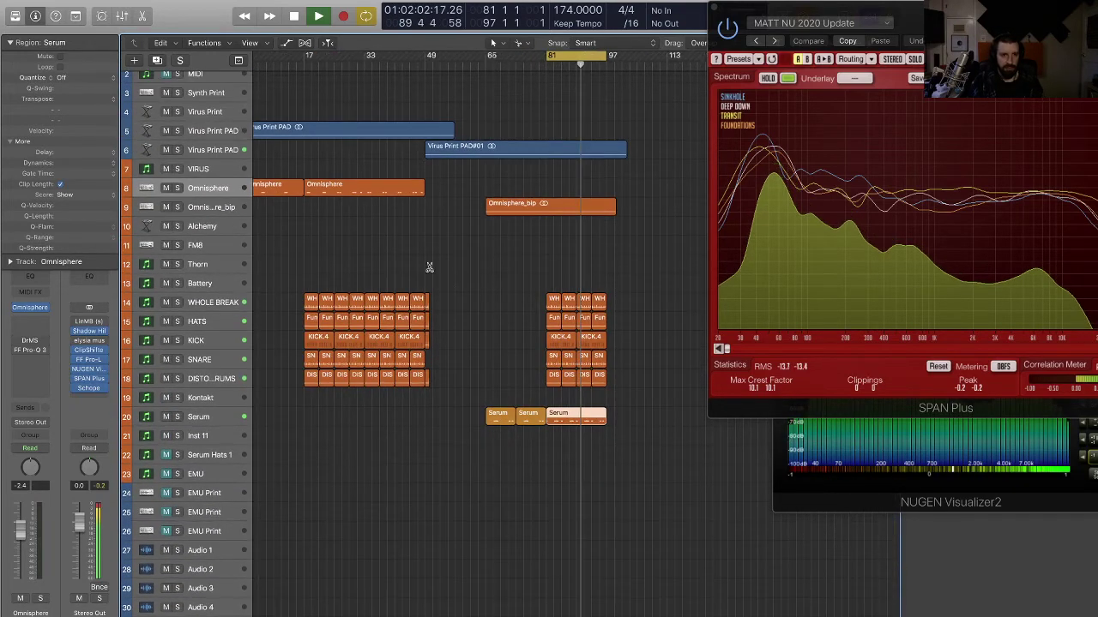
{"action": "scroll", "coordinate": [429, 267], "scroll_direction": "down", "scroll_amount": 4}
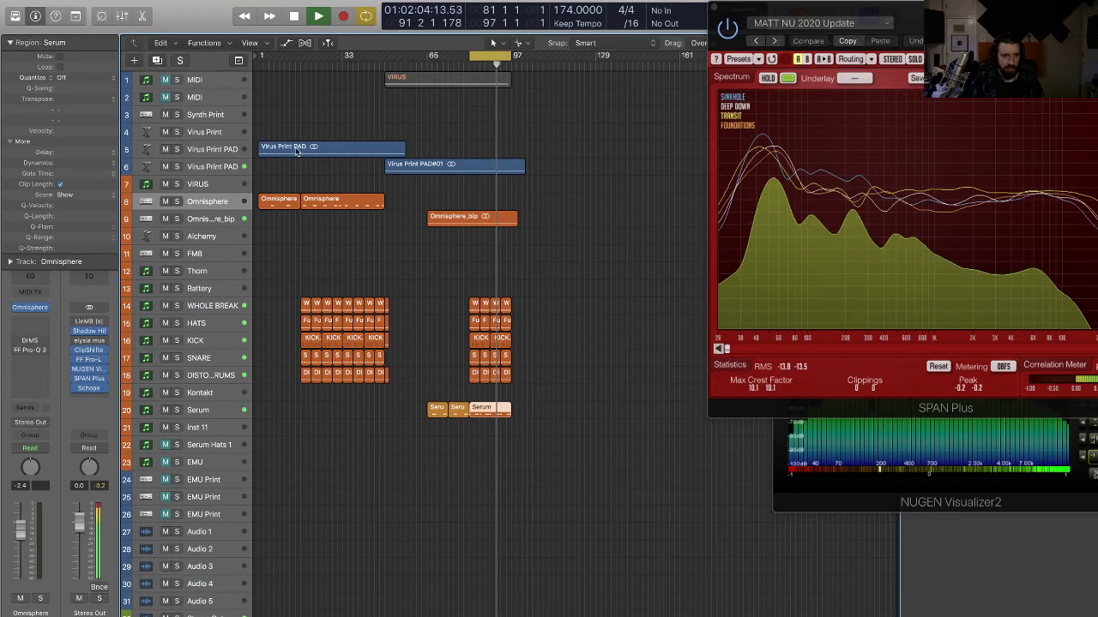
{"action": "left_click_drag", "start_coordinate": [297, 149], "coordinate": [545, 155]}
{"action": "scroll", "coordinate": [545, 198], "scroll_direction": "up", "scroll_amount": 5}
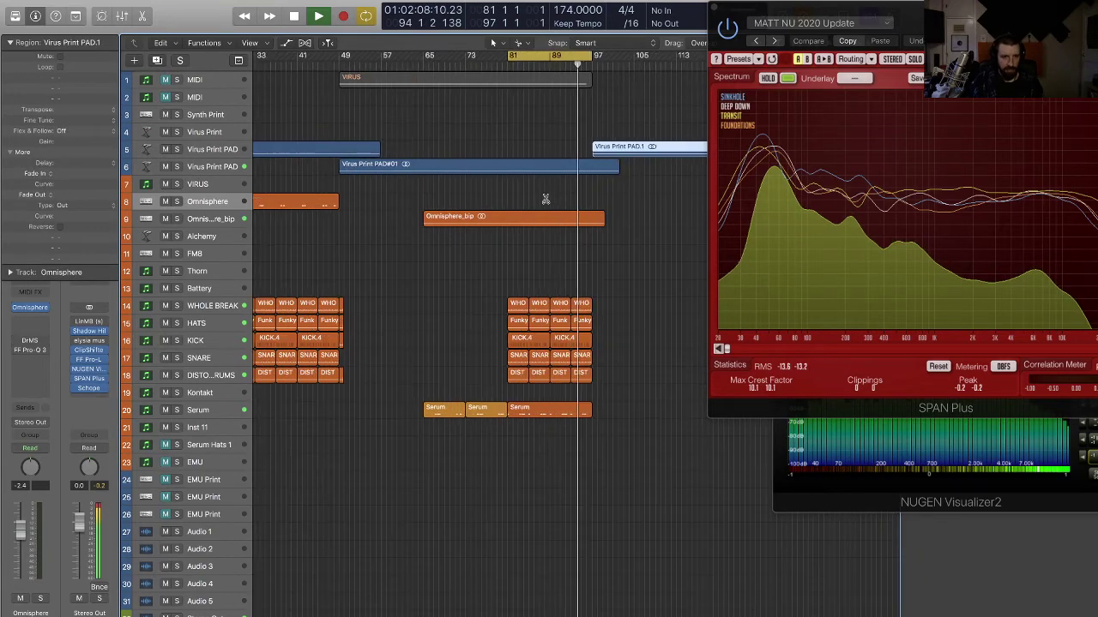
- Select the drum and Serum regions from bars 81 to 97 and copy them to bar 97
{"action": "scroll", "coordinate": [545, 199], "scroll_direction": "down", "scroll_amount": 6}
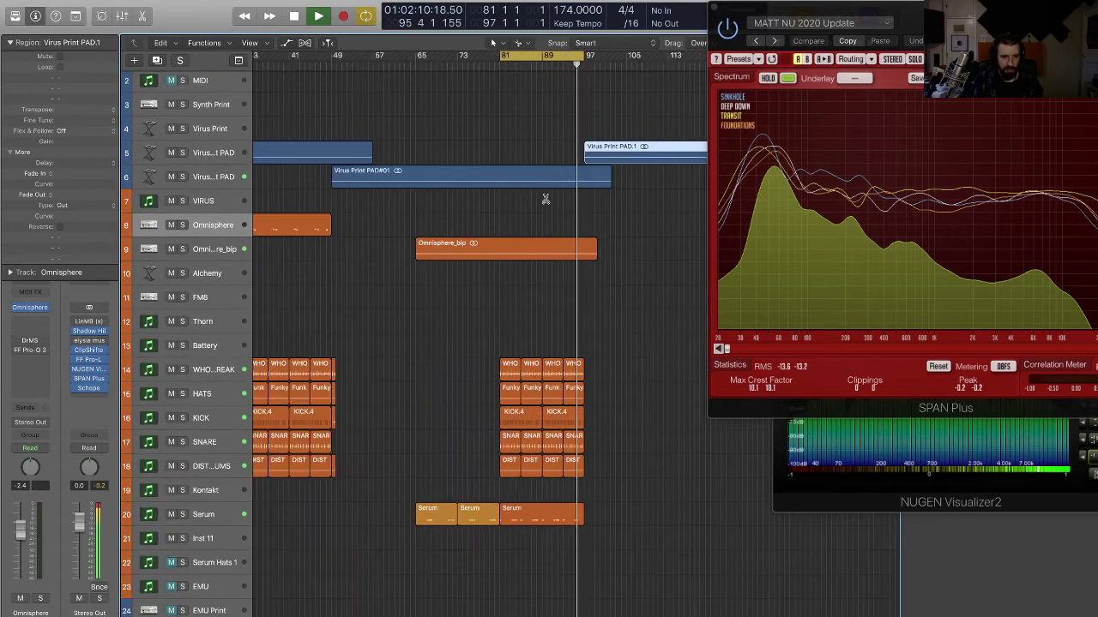
{"action": "left_click_drag", "start_coordinate": [639, 545], "coordinate": [526, 369]}
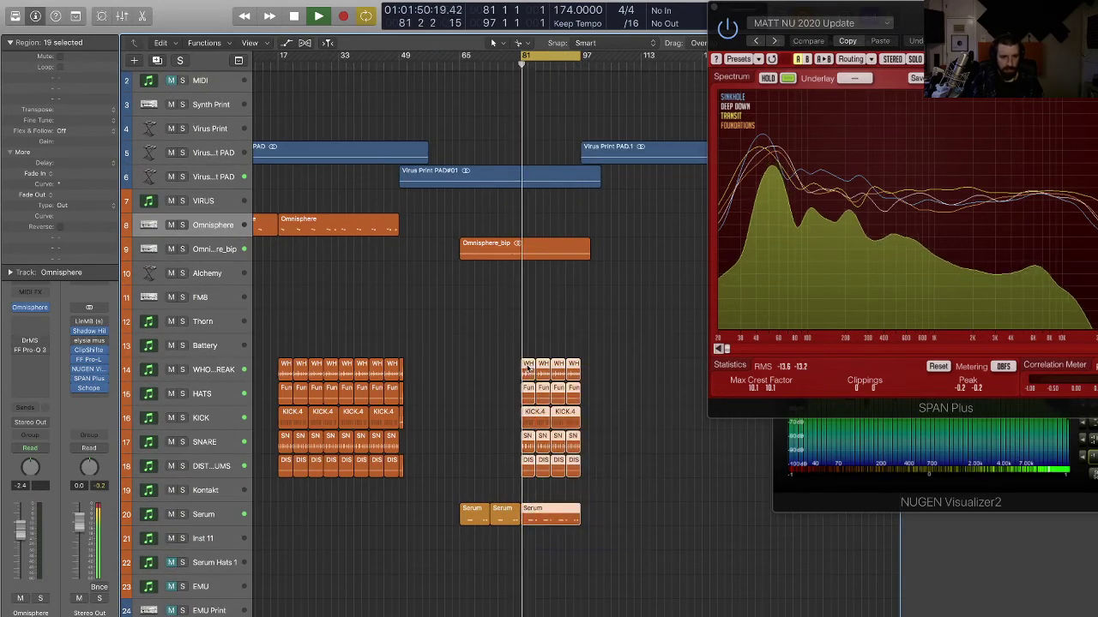
{"action": "left_click_drag", "start_coordinate": [593, 375], "coordinate": [600, 382]}
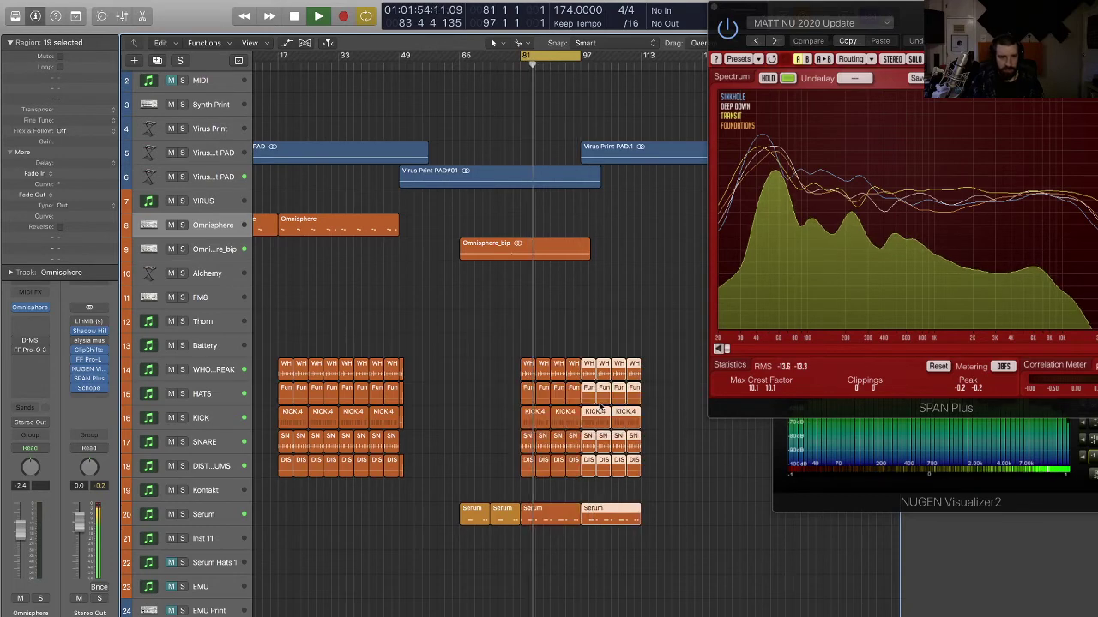
- Split the Serum region at bar 89 and replace its second half with a copy of the bar 81 half
{"action": "key", "text": "super+Right"}
{"action": "key", "text": "super+Right"}
{"action": "key", "text": "super+Right"}
{"action": "key", "text": "super+Right"}
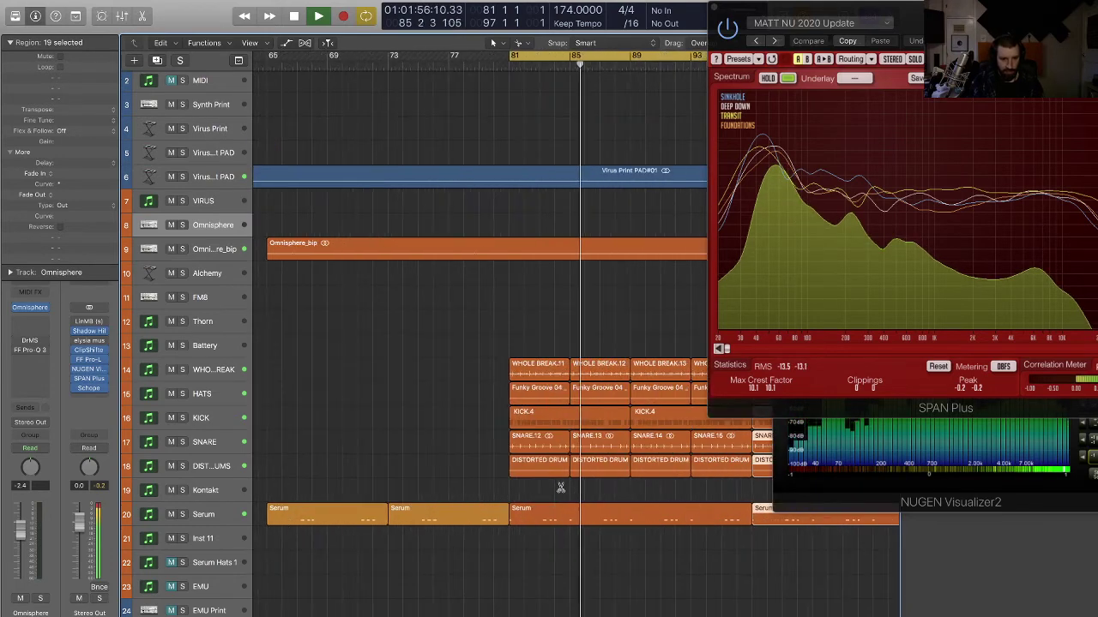
{"action": "key", "text": "super+Down"}
{"action": "key", "text": "super+Down"}
{"action": "scroll", "coordinate": [566, 495], "scroll_direction": "right", "scroll_amount": 5}
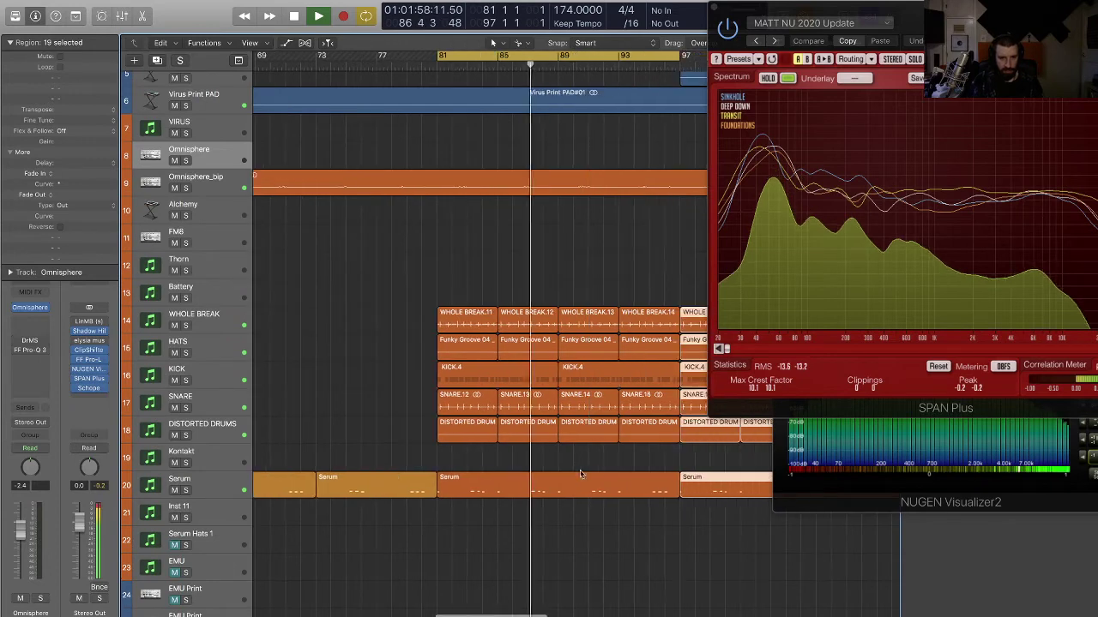
{"action": "left_click", "coordinate": [521, 496]}
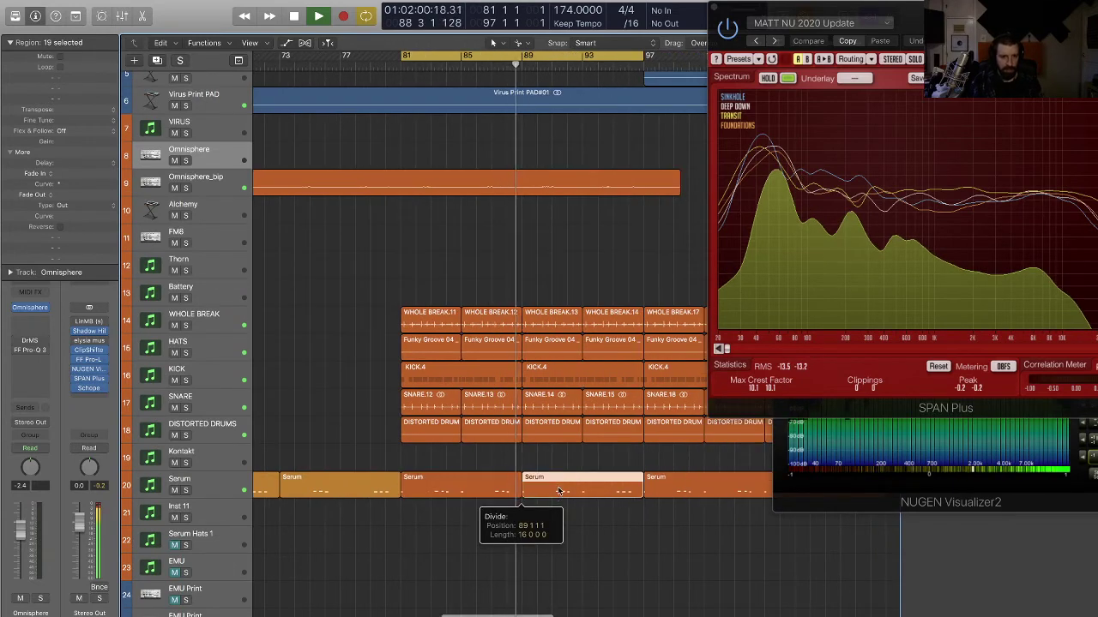
{"action": "key", "text": "BackSpace"}
{"action": "left_click_drag", "start_coordinate": [557, 525], "coordinate": [432, 487]}
{"action": "left_click_drag", "start_coordinate": [438, 487], "coordinate": [610, 484]}
- Move the cycle range to bars 97 to 113
{"action": "key", "text": "super+Left"}
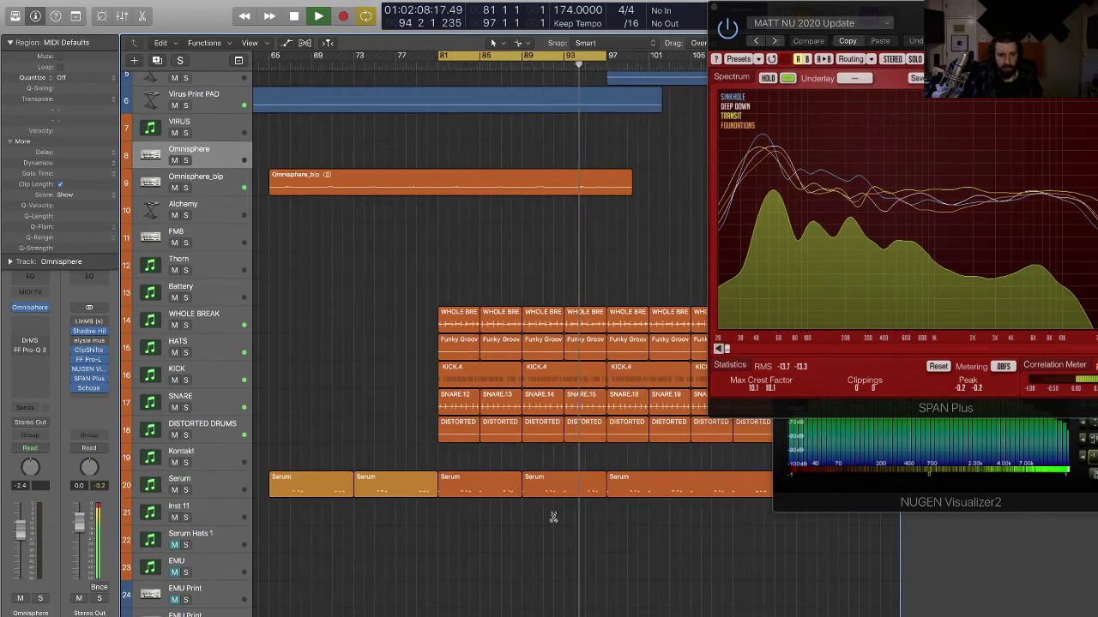
{"action": "key", "text": "super+Up"}
{"action": "key", "text": "super+Up"}
{"action": "scroll", "coordinate": [439, 319], "scroll_direction": "right", "scroll_amount": 5}
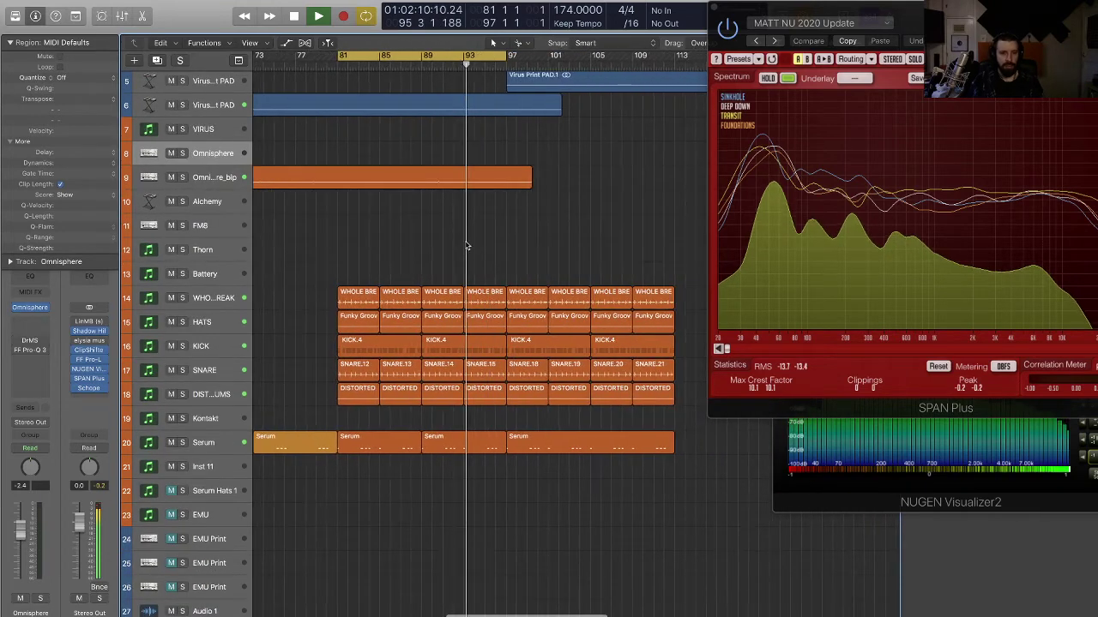
{"action": "left_click_drag", "start_coordinate": [397, 53], "coordinate": [562, 65]}
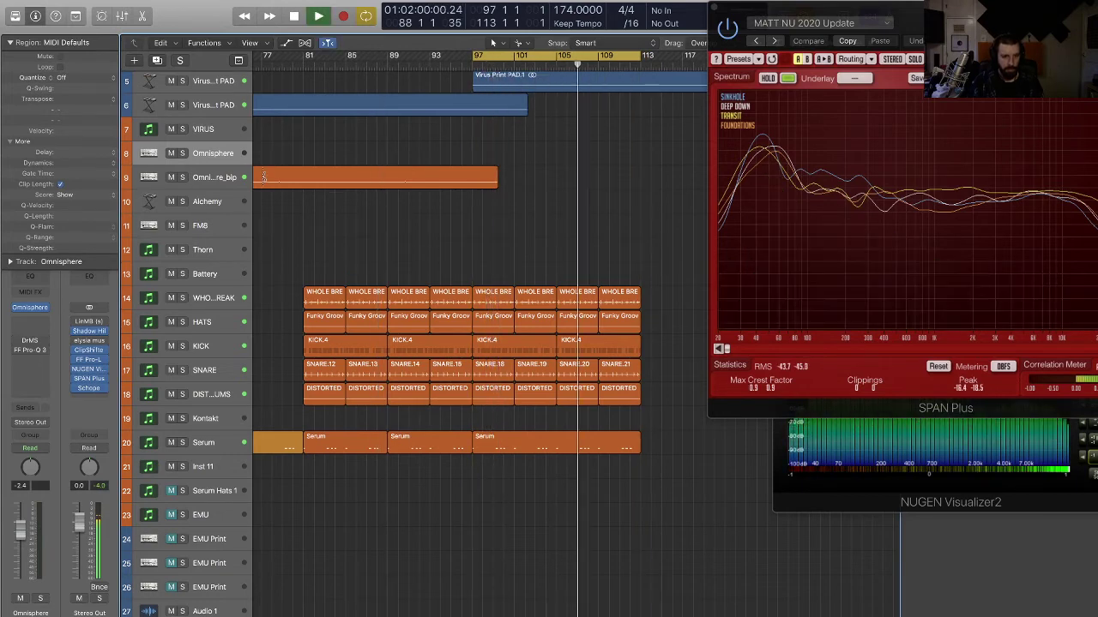
- Open the bar 89 Serum region in the Piano Roll and copy the G#0 note at bar 96 to 96 4 3 1
{"action": "scroll", "coordinate": [444, 437], "scroll_direction": "up", "scroll_amount": 6}
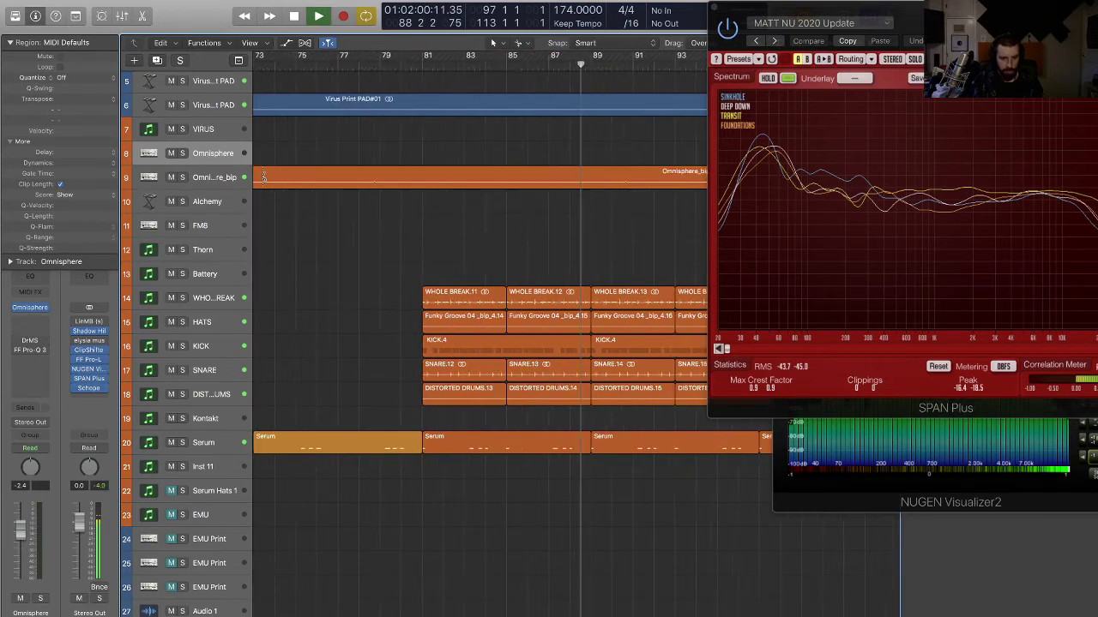
{"action": "double_click", "coordinate": [452, 453]}
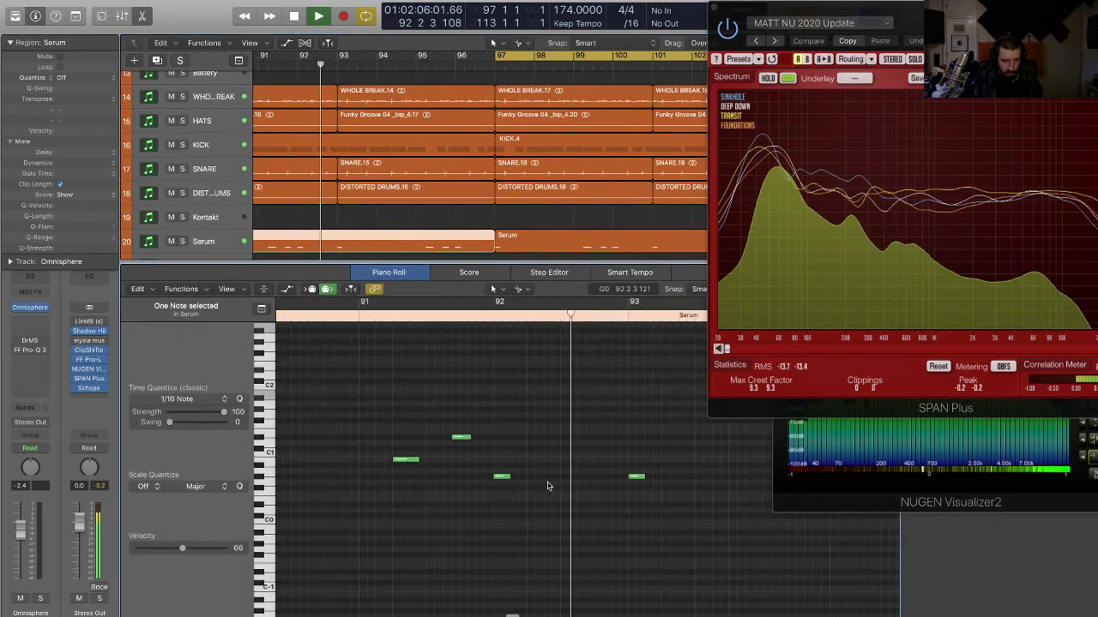
{"action": "key", "text": "space"}
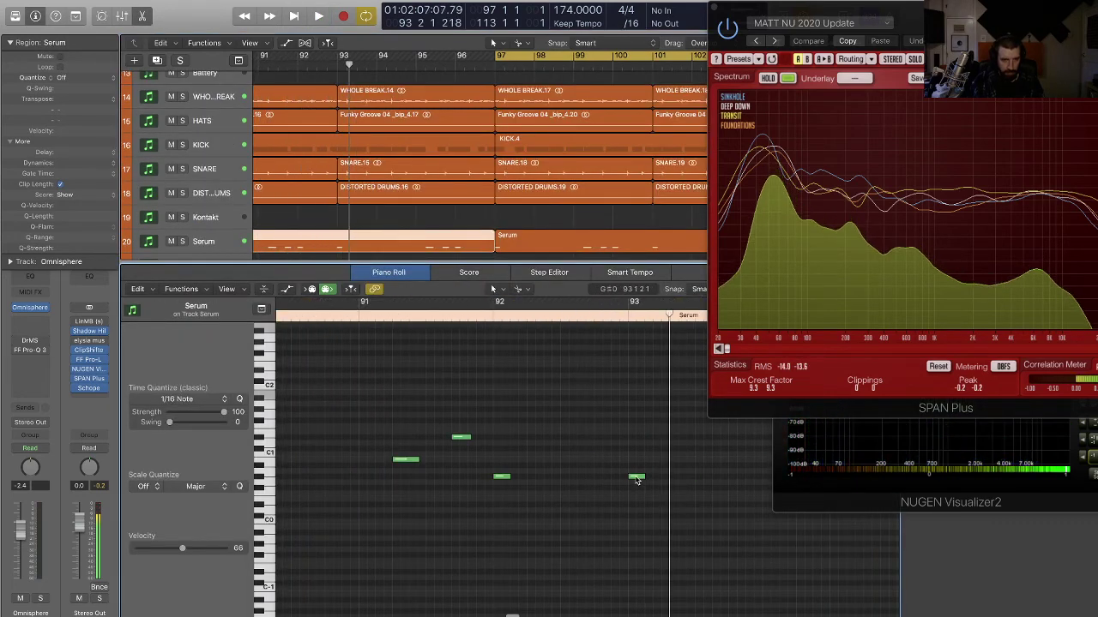
{"action": "left_click", "coordinate": [636, 480]}
{"action": "scroll", "coordinate": [639, 481], "scroll_direction": "right", "scroll_amount": 10}
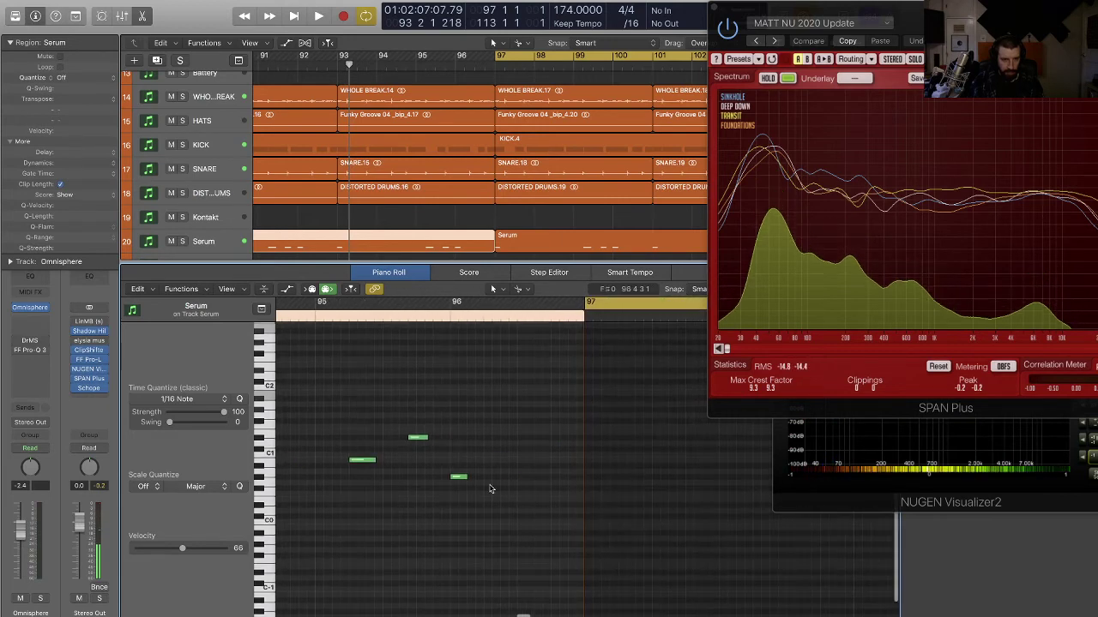
{"action": "left_click_drag", "start_coordinate": [458, 477], "coordinate": [576, 480]}
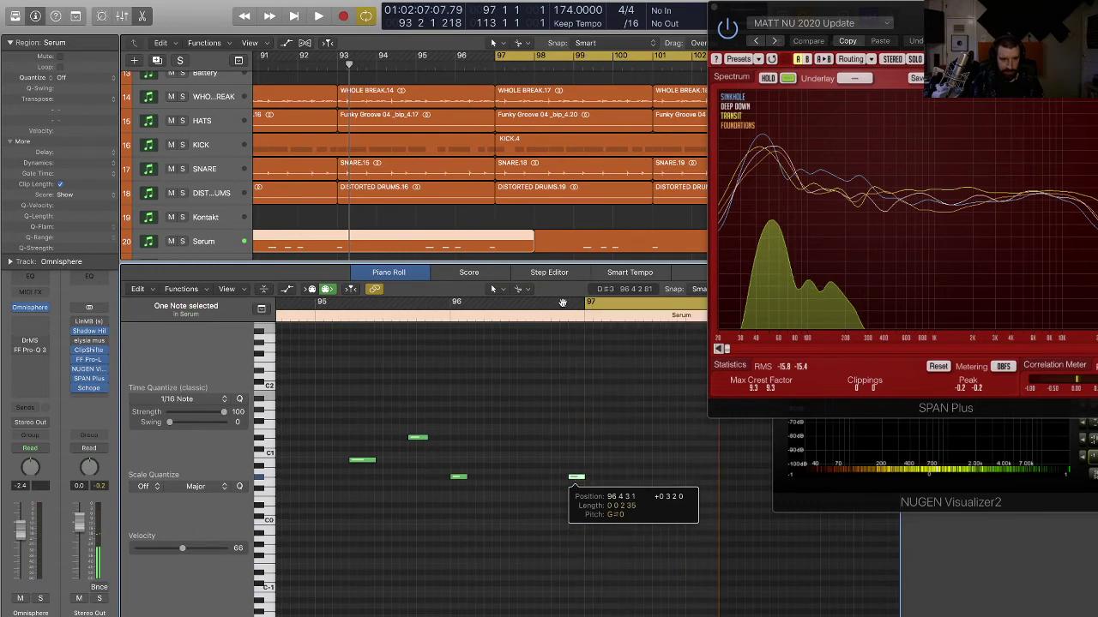
- Audition the added note, move it to 96 4 1 1, and trim the Serum region to end at bar 97
{"action": "left_click", "coordinate": [485, 319]}
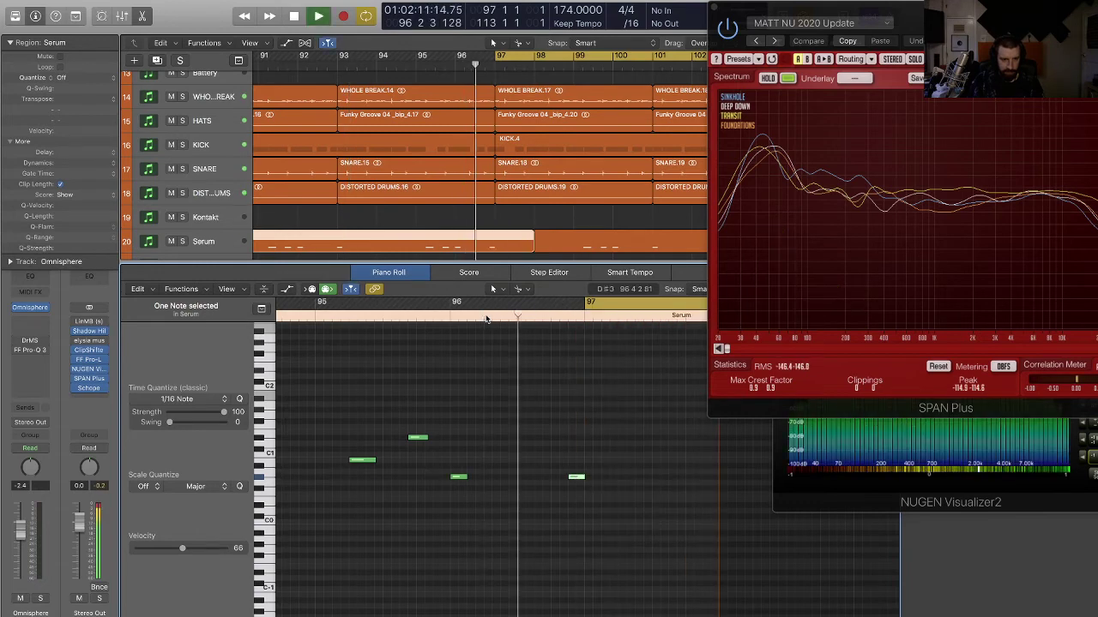
{"action": "key", "text": "space"}
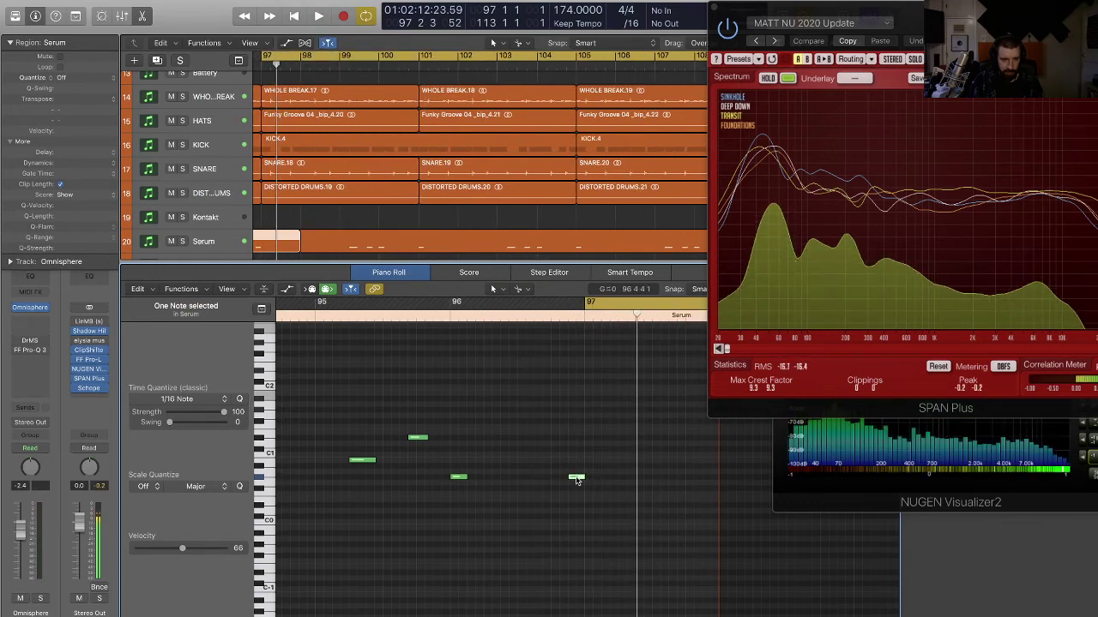
{"action": "left_click_drag", "start_coordinate": [564, 478], "coordinate": [546, 479]}
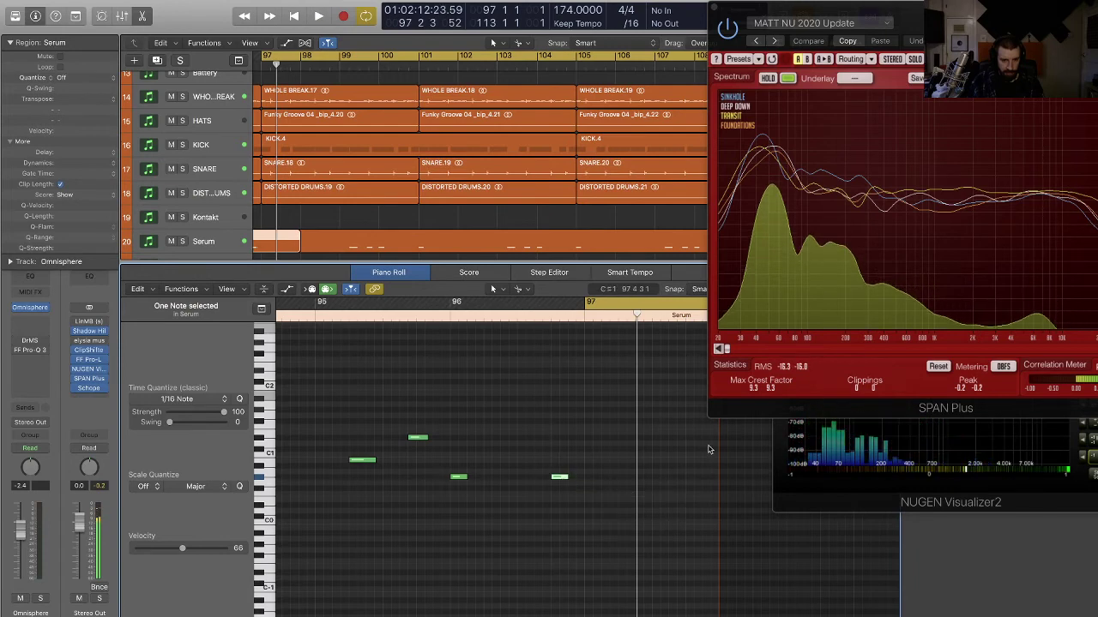
{"action": "left_click_drag", "start_coordinate": [663, 447], "coordinate": [581, 449]}
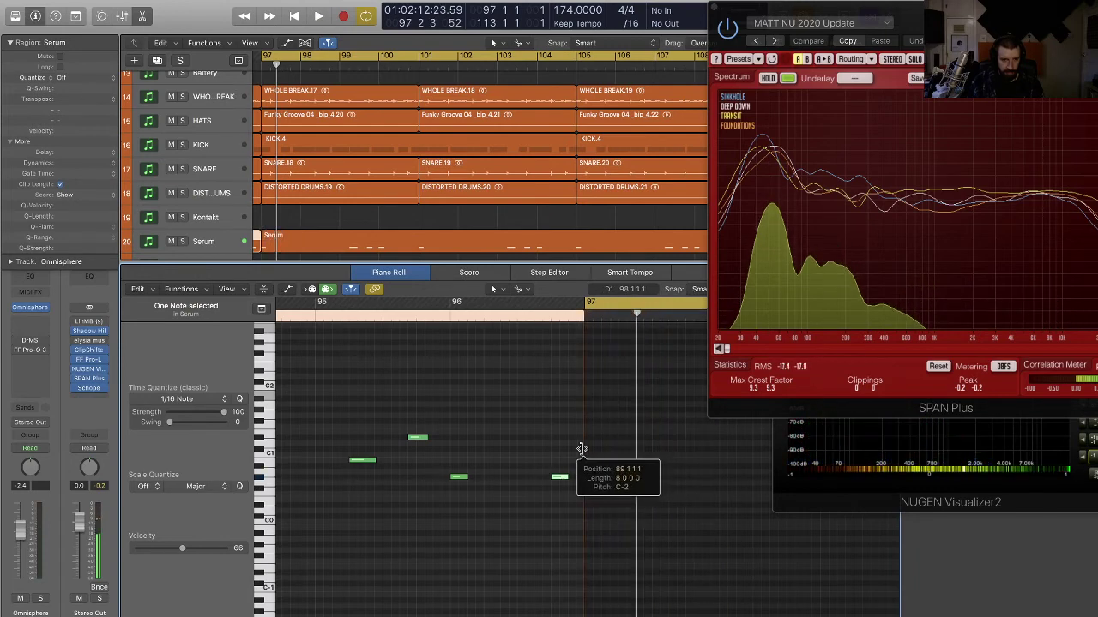
{"action": "scroll", "coordinate": [300, 79], "scroll_direction": "left", "scroll_amount": 2}
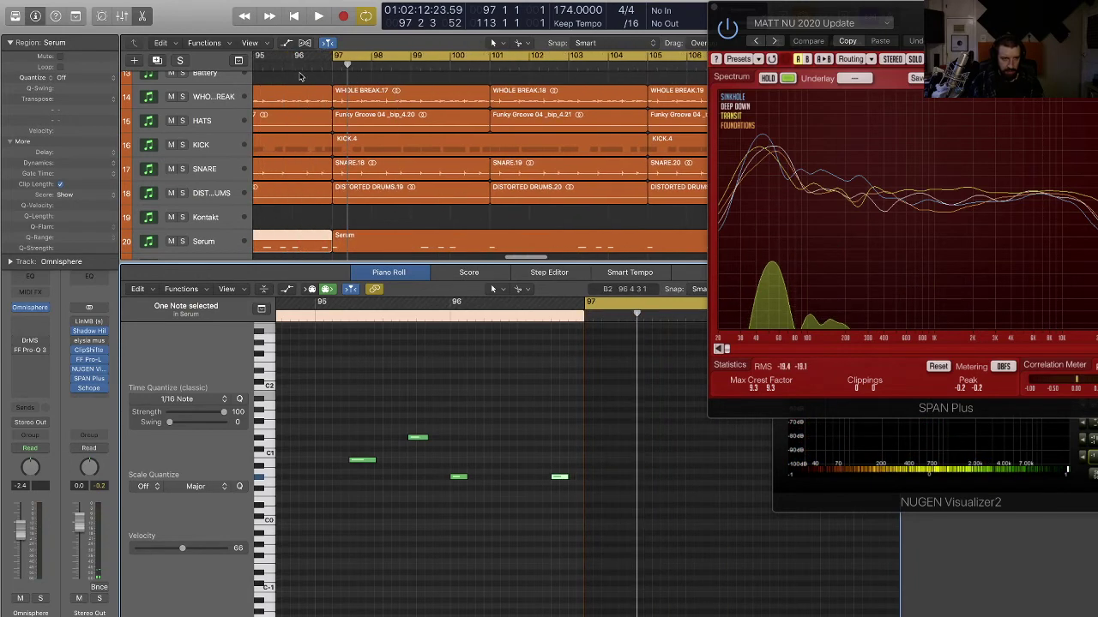
- Listen to the Serum transition from bar 96 into bar 97 and close the Piano Roll
{"action": "left_click", "coordinate": [279, 65]}
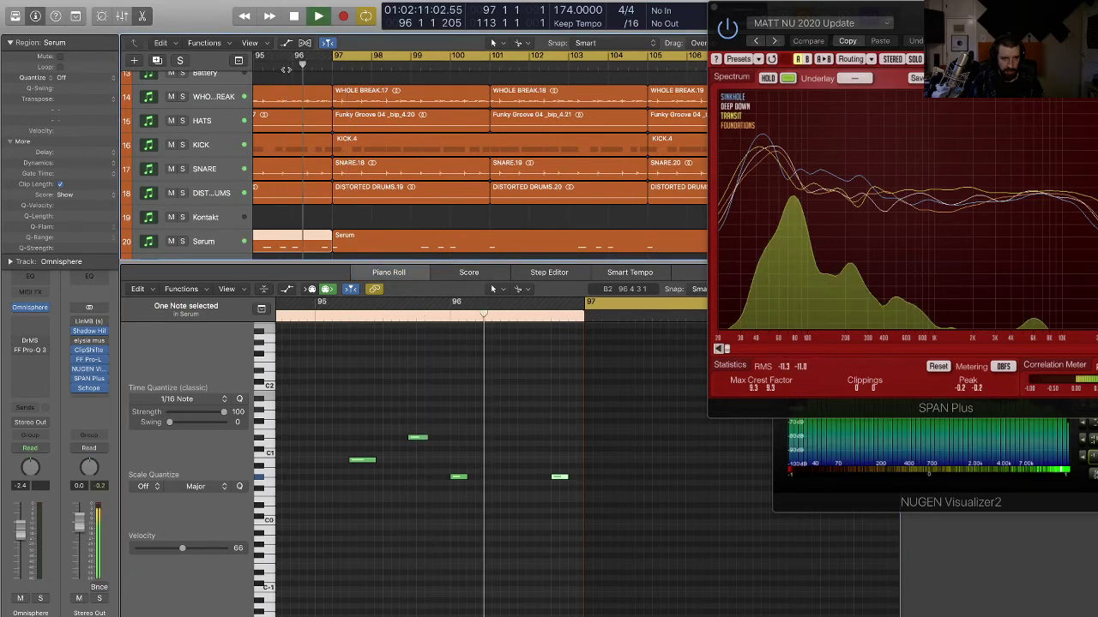
{"action": "scroll", "coordinate": [335, 206], "scroll_direction": "right", "scroll_amount": 2}
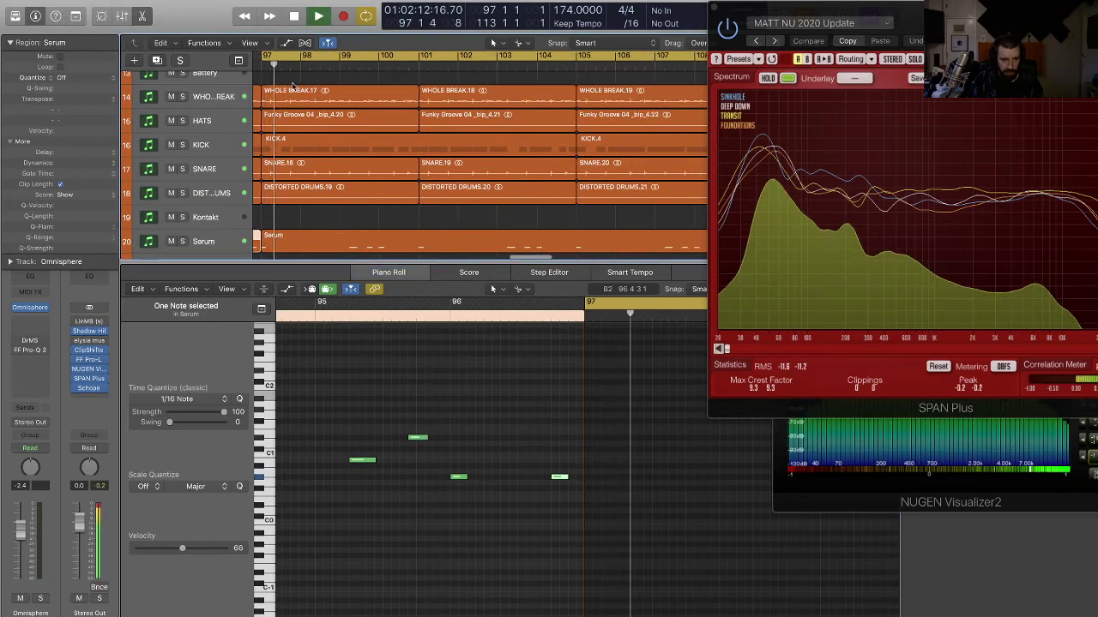
{"action": "scroll", "coordinate": [350, 213], "scroll_direction": "left", "scroll_amount": 1}
{"action": "left_click", "coordinate": [345, 221]}
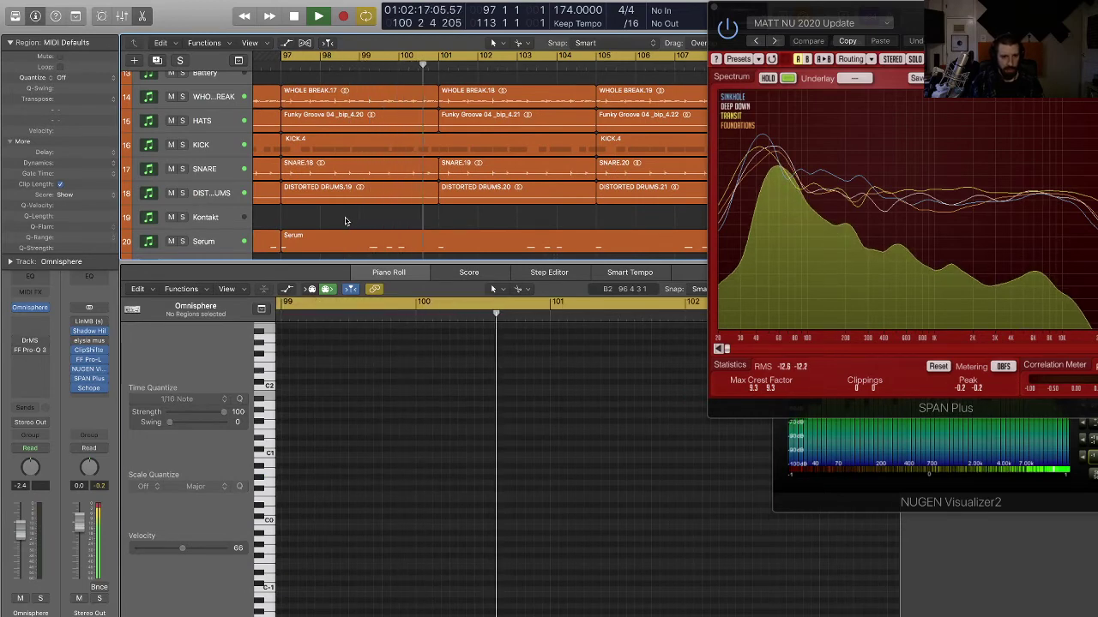
{"action": "key", "text": "e"}
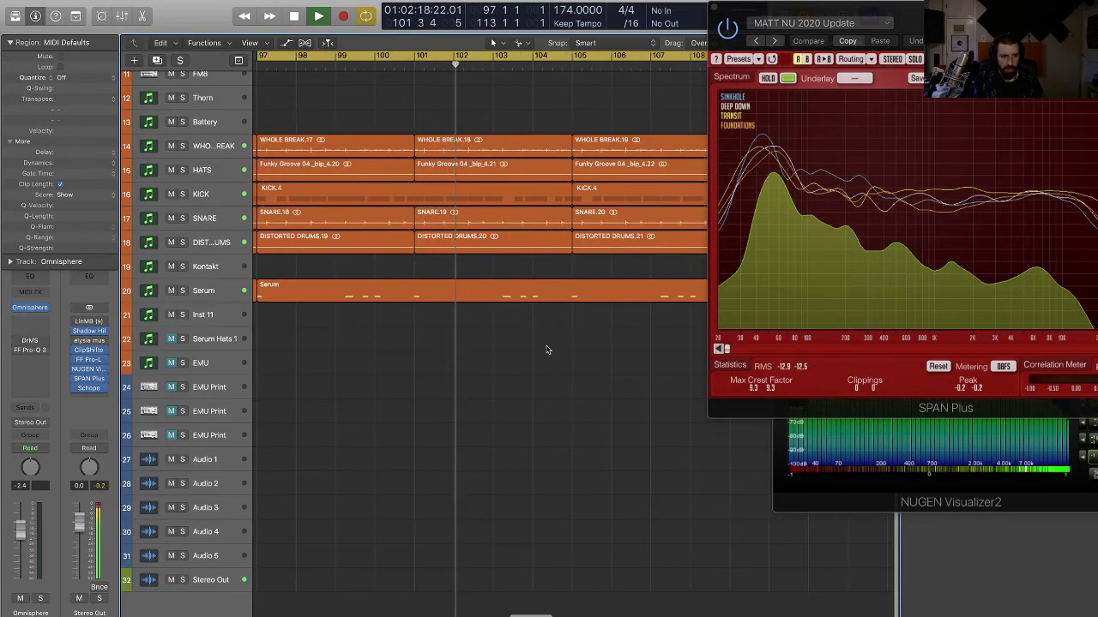
- Open the bar 97 Serum region in the Piano Roll and move the G#0 note at bar 105 about one beat earlier
{"action": "key", "text": "super+Left"}
{"action": "key", "text": "super+Left"}
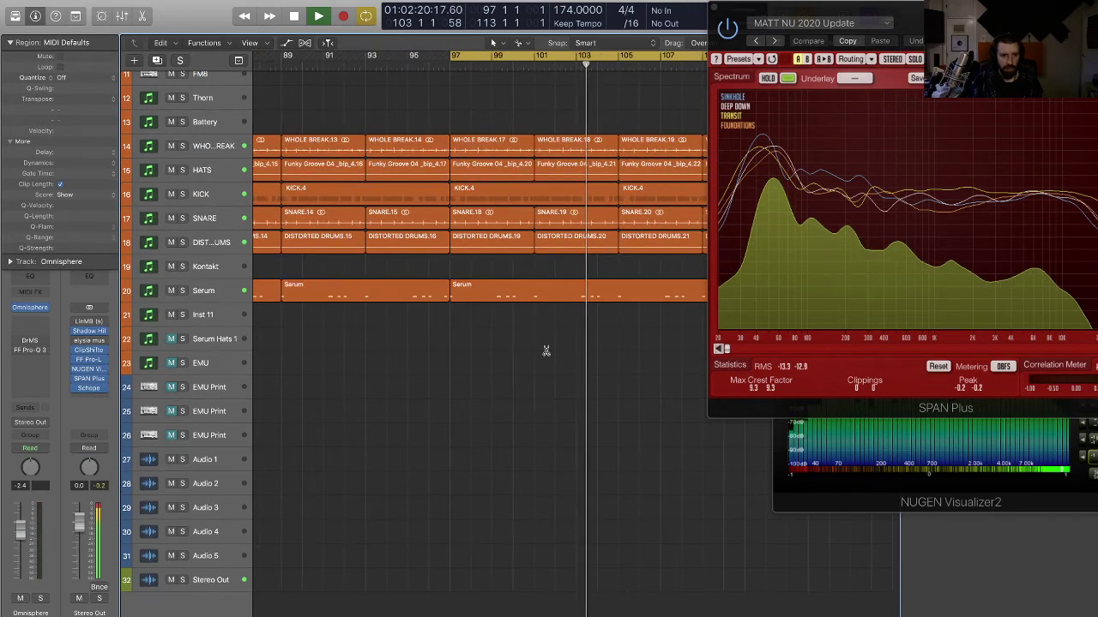
{"action": "key", "text": "super+Up"}
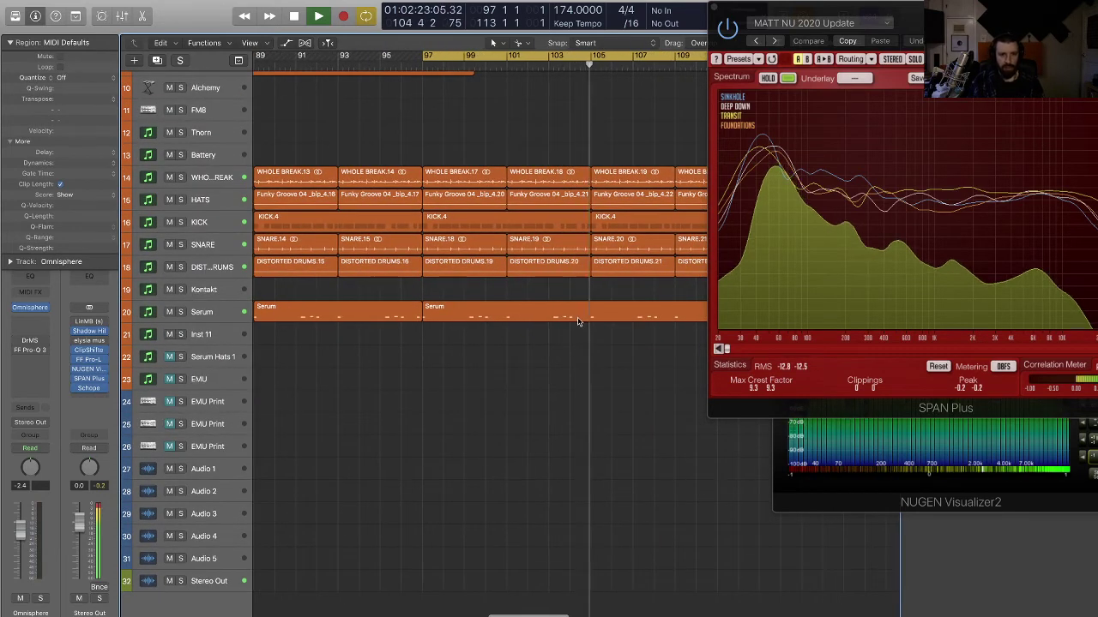
{"action": "key", "text": "space"}
{"action": "left_click", "coordinate": [579, 321]}
{"action": "key", "text": "e"}
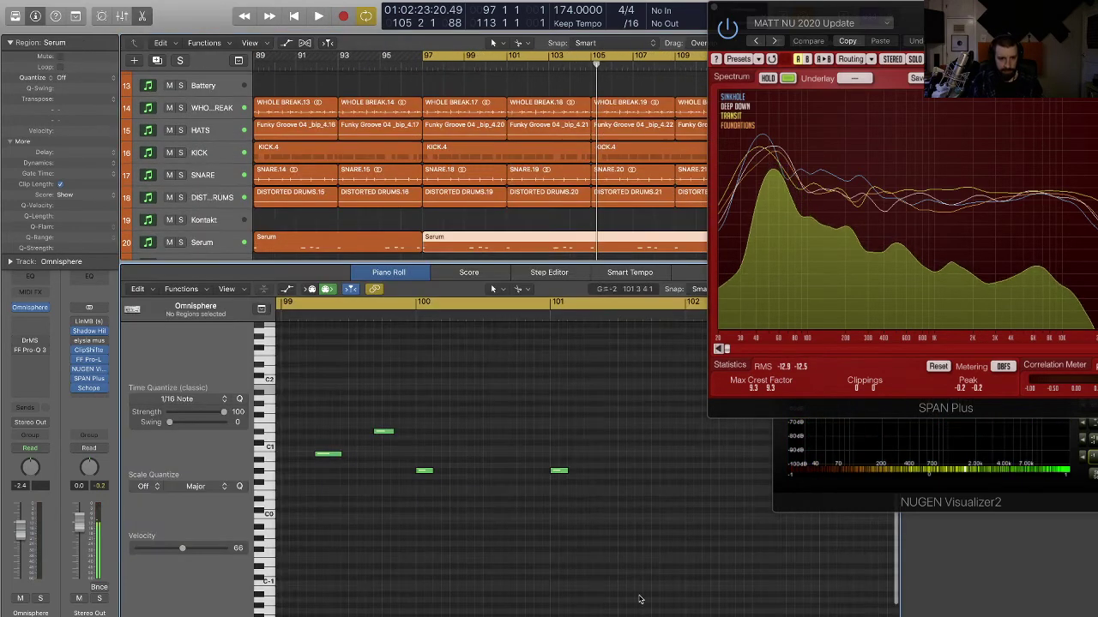
{"action": "scroll", "coordinate": [597, 546], "scroll_direction": "right", "scroll_amount": 10}
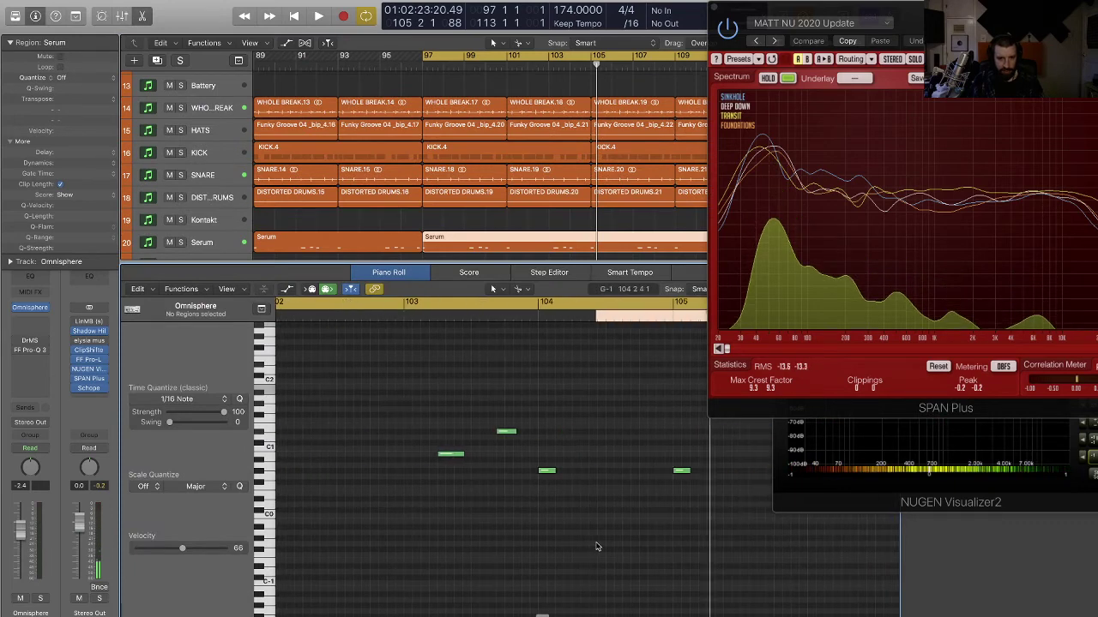
{"action": "left_click_drag", "start_coordinate": [680, 475], "coordinate": [649, 480]}
- Copy the G#0 note at bar 112 to 112 4 1 1 and set the copy's velocity to 84
{"action": "scroll", "coordinate": [611, 502], "scroll_direction": "right", "scroll_amount": 10}
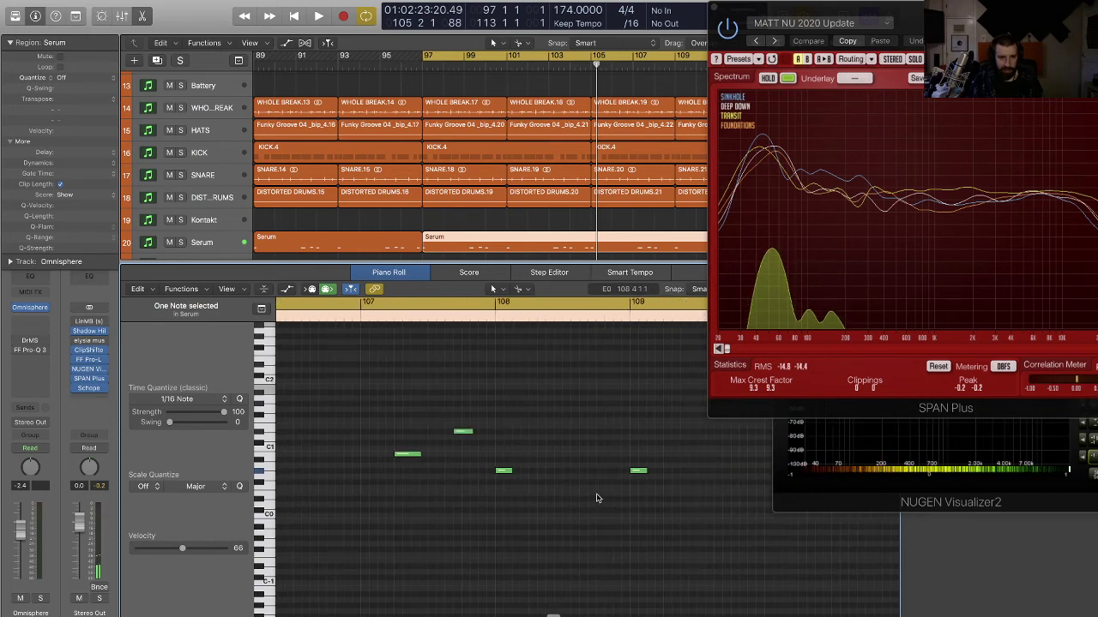
{"action": "scroll", "coordinate": [597, 499], "scroll_direction": "right", "scroll_amount": 10}
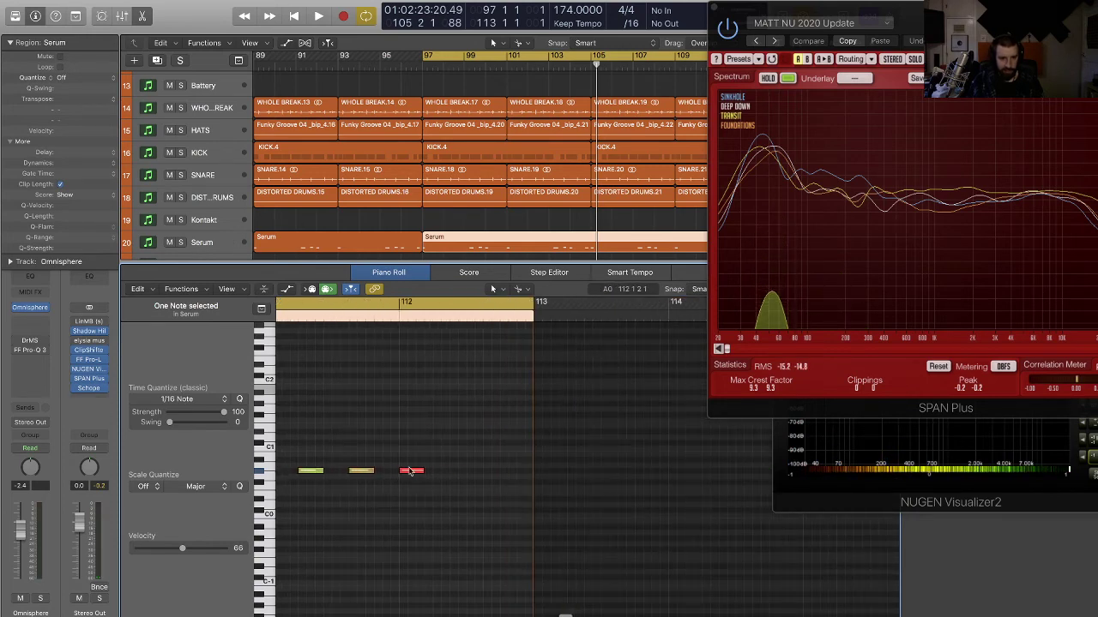
{"action": "left_click_drag", "start_coordinate": [420, 474], "coordinate": [515, 477]}
{"action": "left_click_drag", "start_coordinate": [226, 548], "coordinate": [212, 556]}
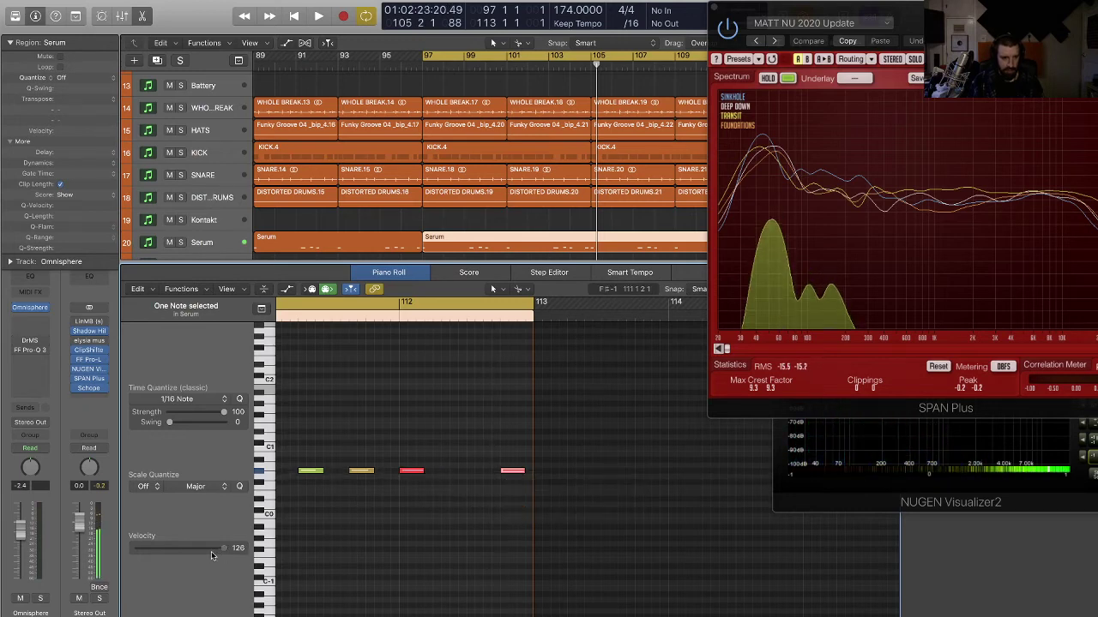
- Play the arrangement from the start of the cycle and close the Piano Roll and the SPAN Plus window
{"action": "key", "text": "space"}
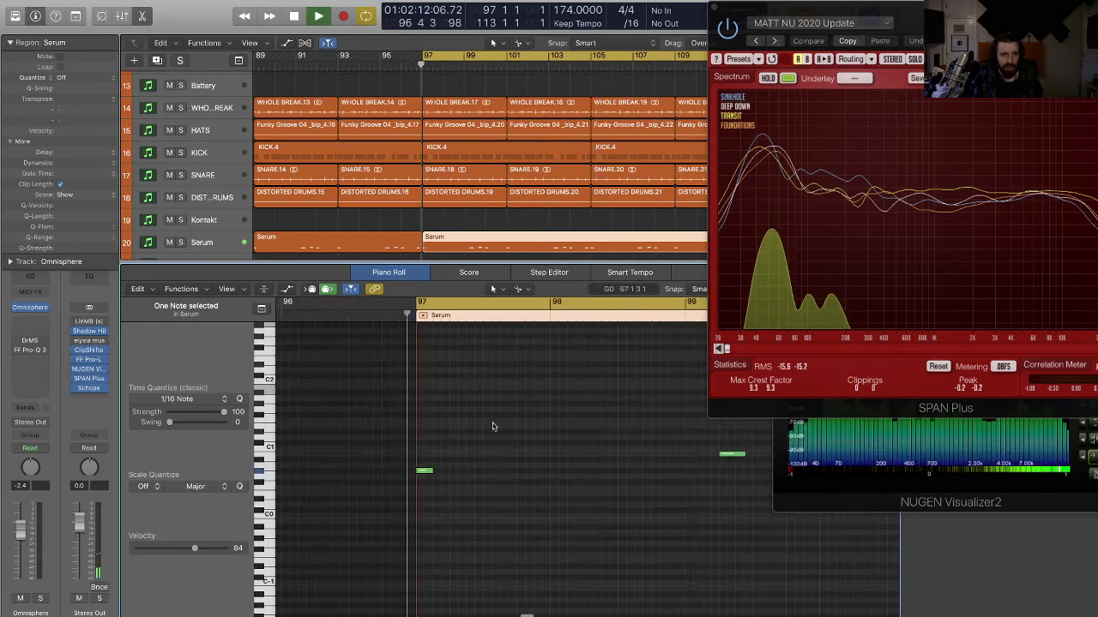
{"action": "key", "text": "e"}
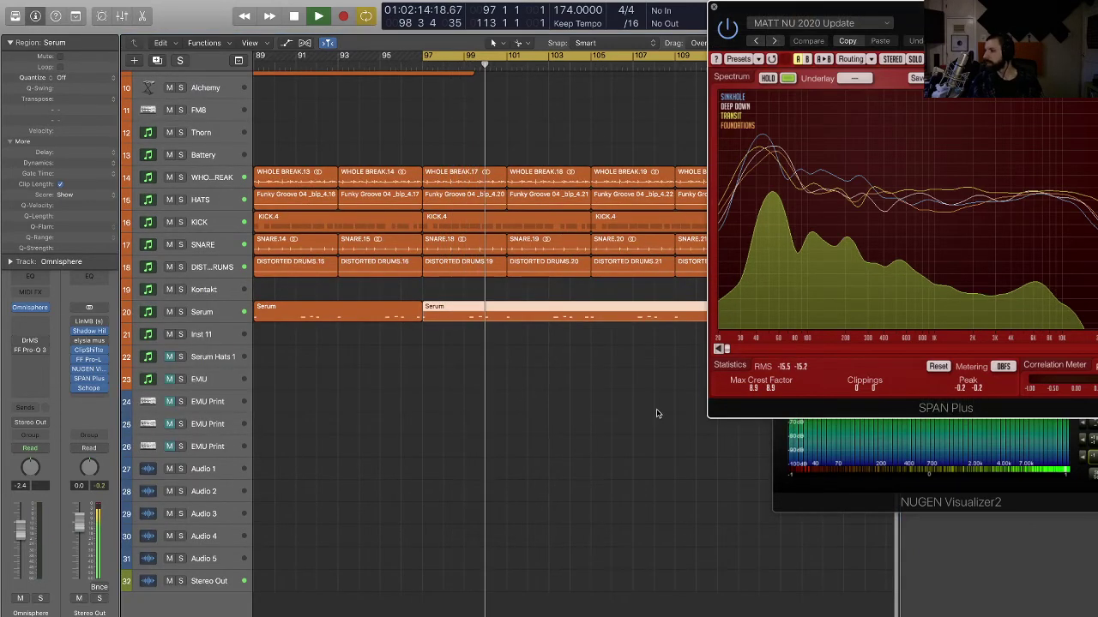
{"action": "key", "text": "super+w"}
{"action": "left_click", "coordinate": [574, 372]}
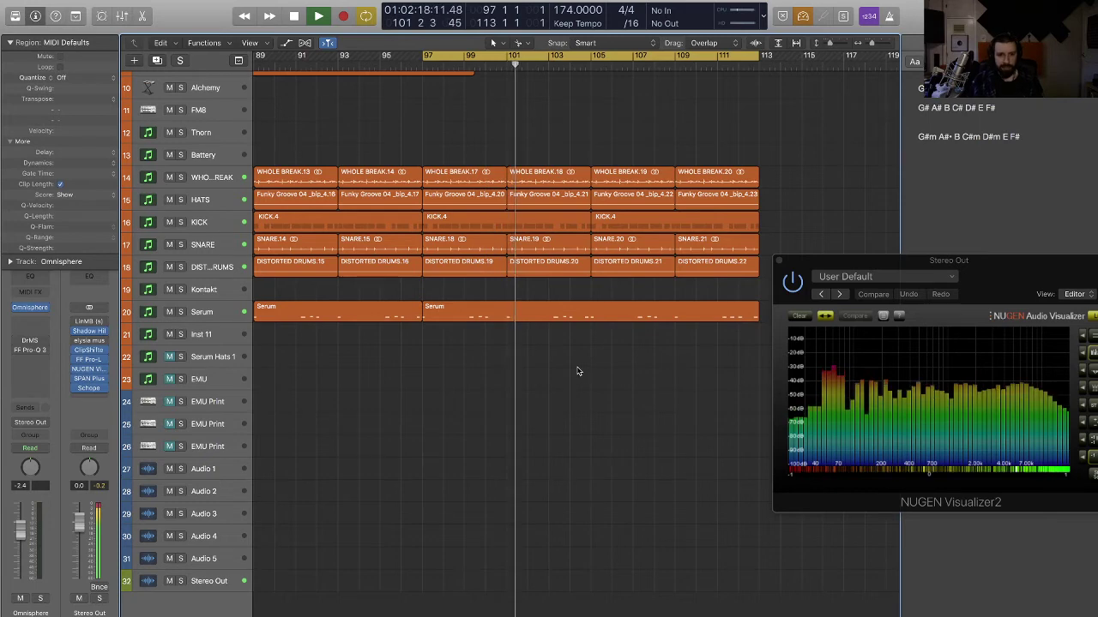
{"action": "scroll", "coordinate": [566, 360], "scroll_direction": "right", "scroll_amount": 2}
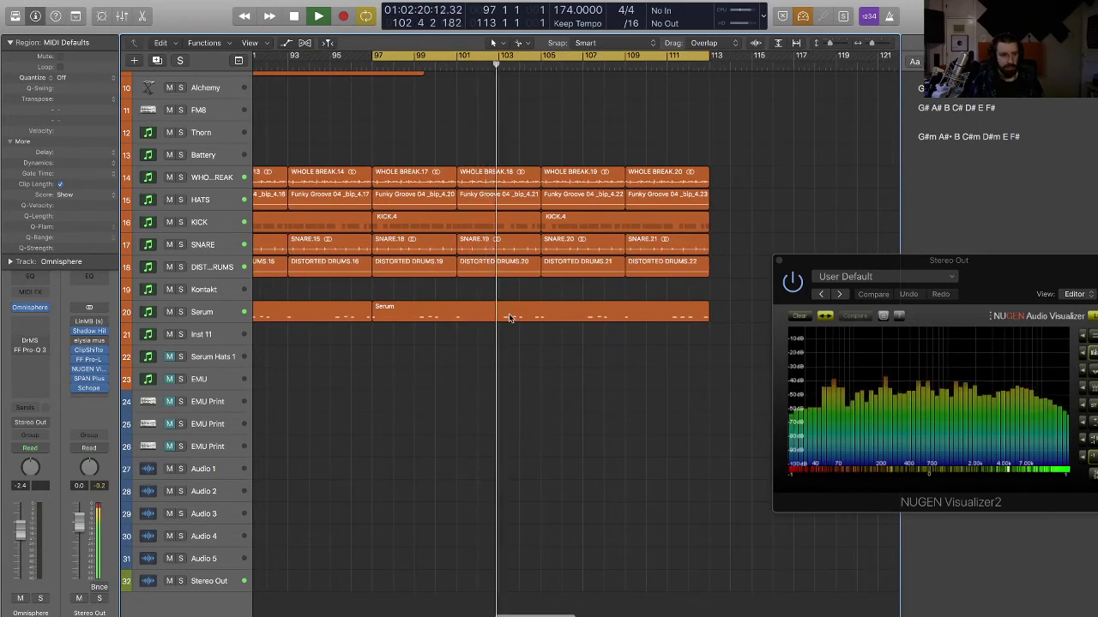
{"action": "scroll", "coordinate": [512, 322], "scroll_direction": "up", "scroll_amount": 2}
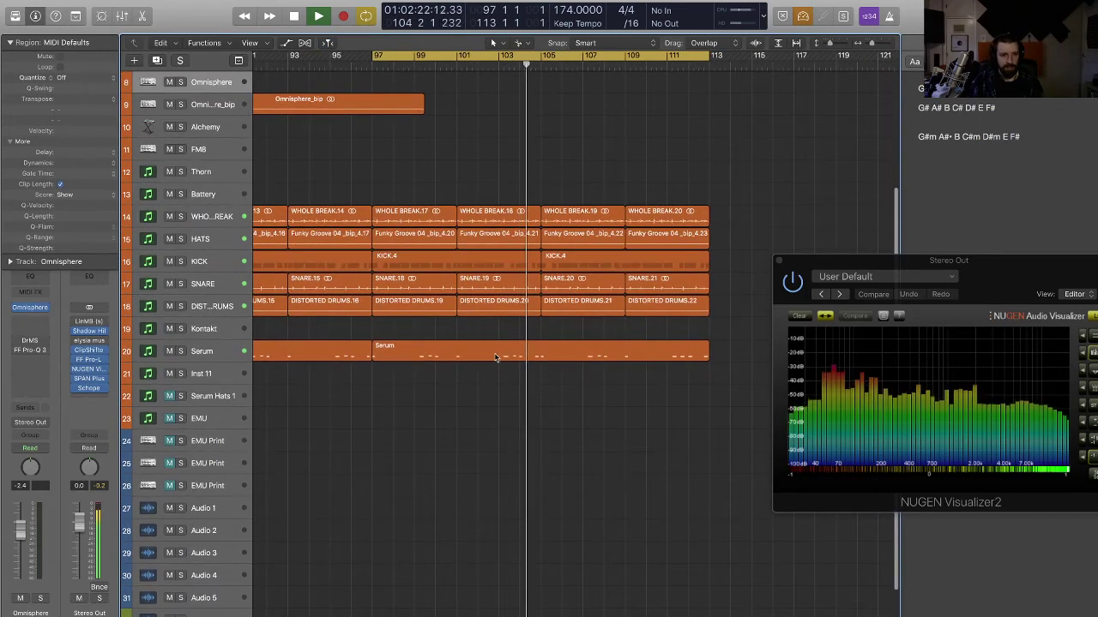
- Review the arrangement across all tracks between bars 65 and 145, and stop playback
{"action": "key", "text": "super+Left"}
{"action": "key", "text": "super+Left"}
{"action": "key", "text": "super+Left"}
{"action": "key", "text": "super+Up"}
{"action": "key", "text": "super+Up"}
{"action": "key", "text": "super+Up"}
{"action": "key", "text": "super+Up"}
{"action": "key", "text": "super+Up"}
{"action": "key", "text": "super+Up"}
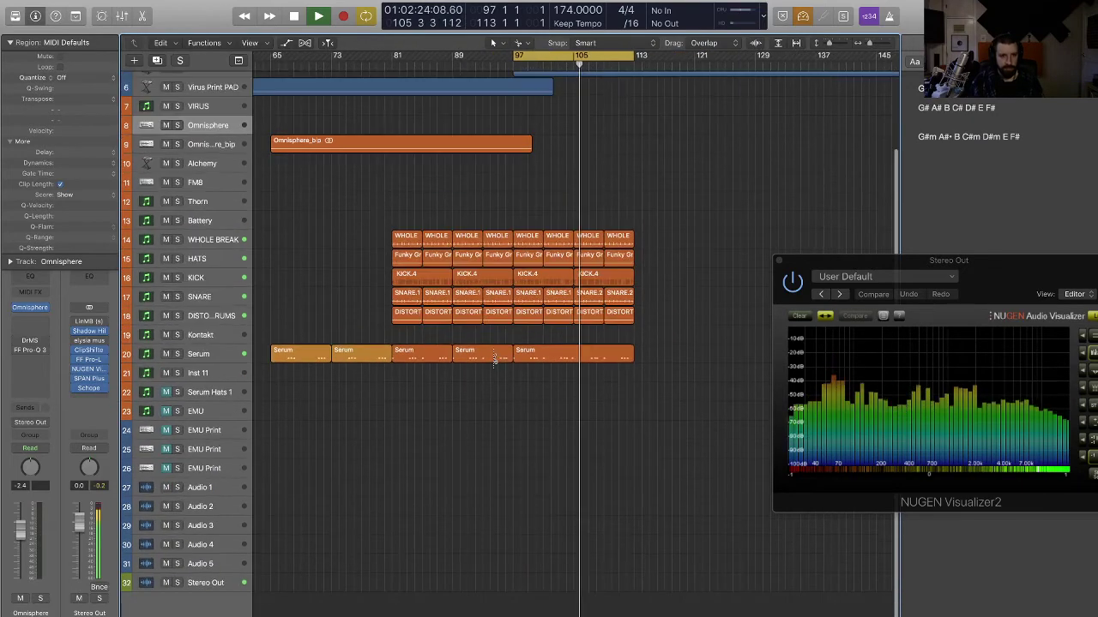
{"action": "key", "text": "super+Left"}
{"action": "scroll", "coordinate": [493, 358], "scroll_direction": "up", "scroll_amount": 2}
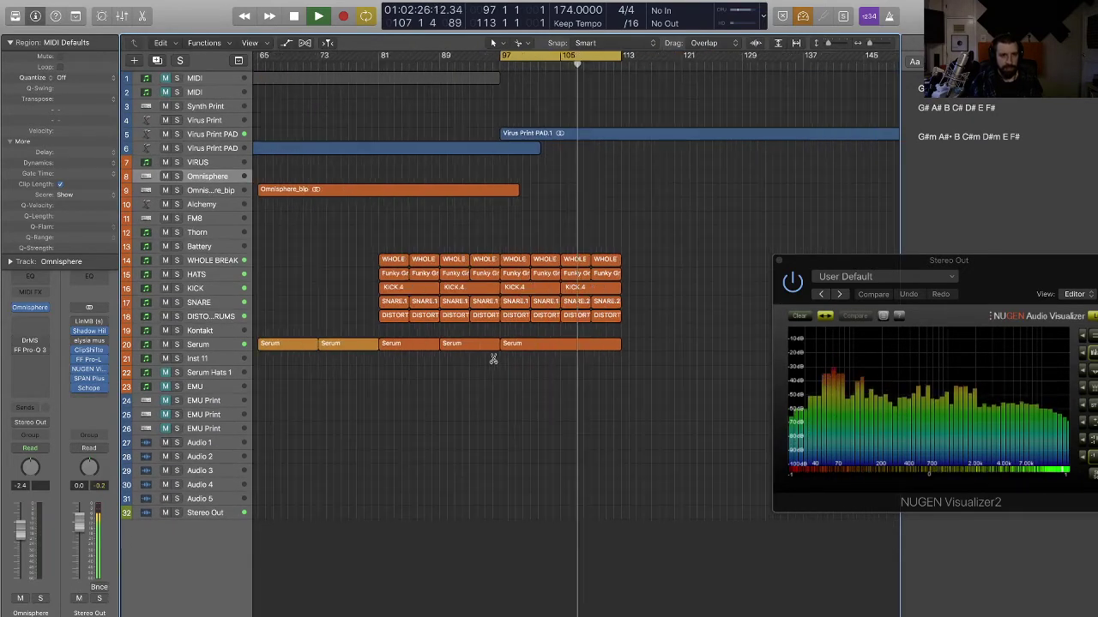
{"action": "key", "text": "space"}
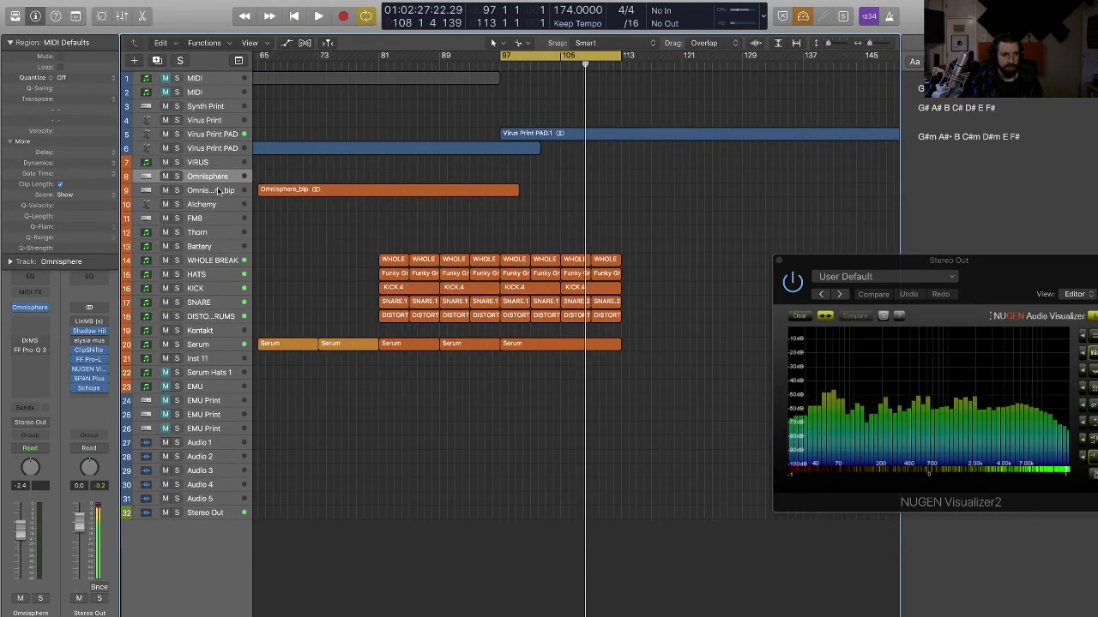
- Bounce the two Omnisphere regions at bars 1 and 17 in place, leaving the source and including the audio tail in the file
{"action": "scroll", "coordinate": [244, 212], "scroll_direction": "left", "scroll_amount": 10}
{"action": "scroll", "coordinate": [344, 211], "scroll_direction": "right", "scroll_amount": 10}
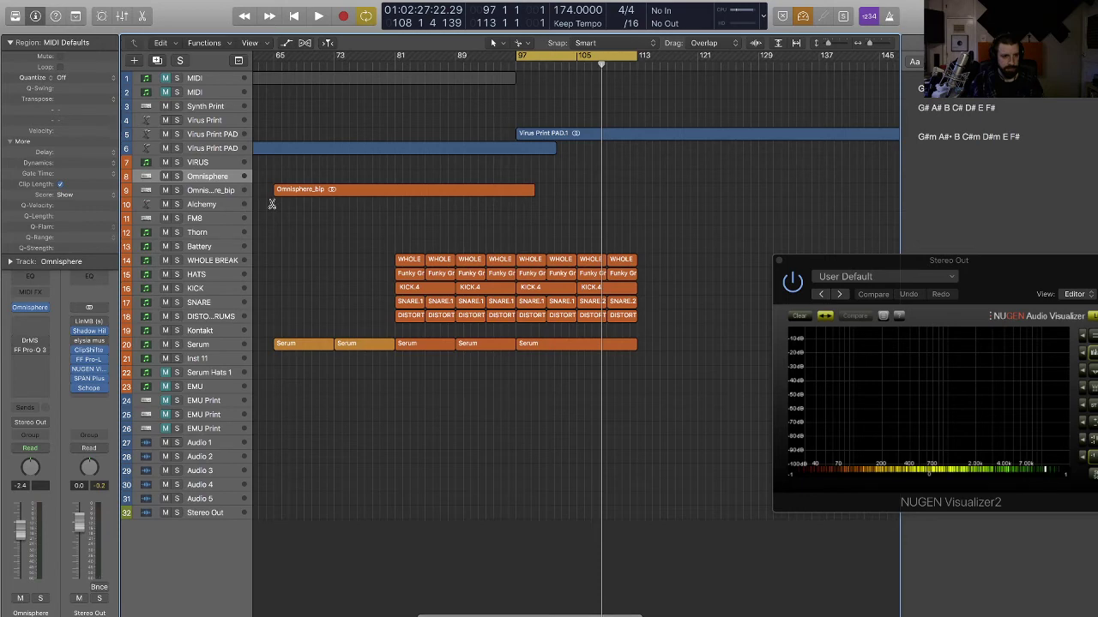
{"action": "scroll", "coordinate": [271, 204], "scroll_direction": "down", "scroll_amount": 2}
{"action": "scroll", "coordinate": [419, 232], "scroll_direction": "left", "scroll_amount": 3}
{"action": "left_click_drag", "start_coordinate": [433, 221], "coordinate": [270, 177]}
{"action": "key", "text": "ctrl+b"}
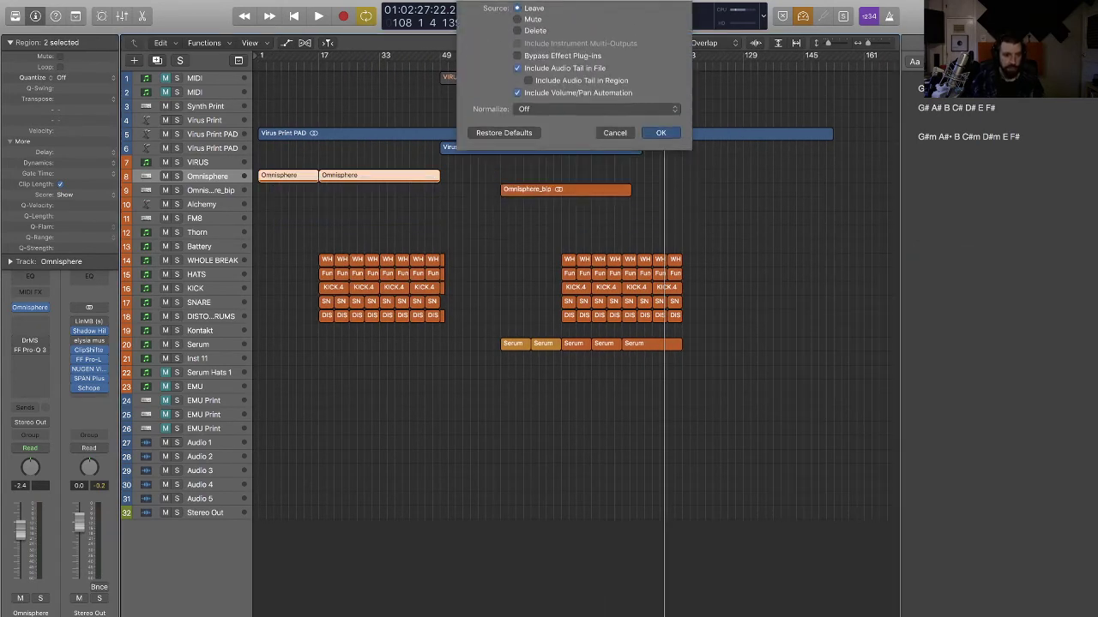
{"action": "key", "text": "Return"}
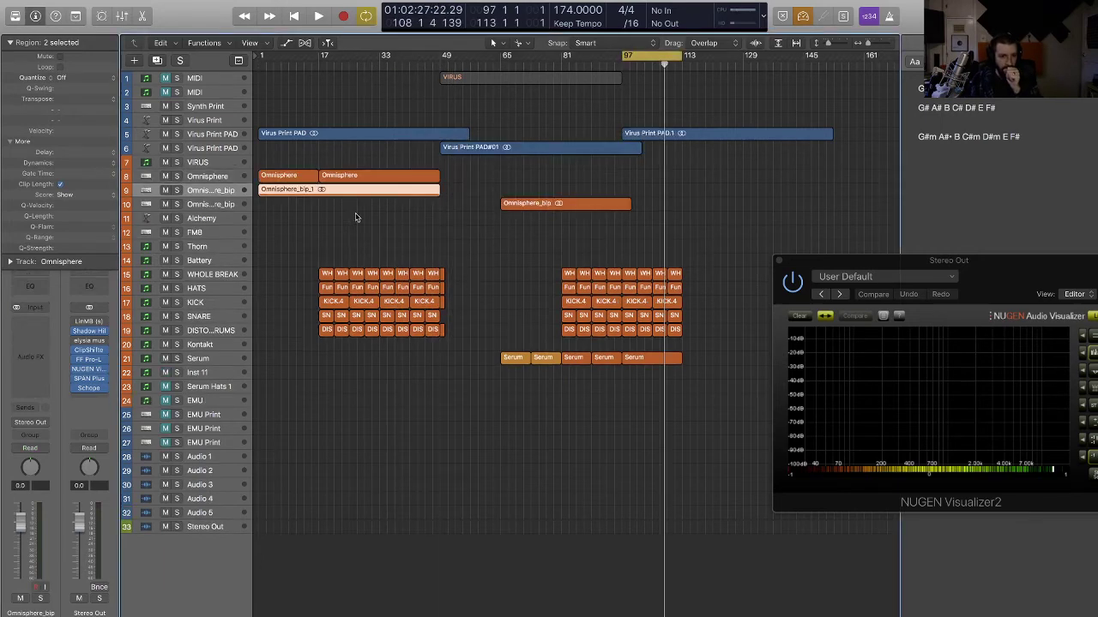
{"action": "left_click", "coordinate": [362, 225]}
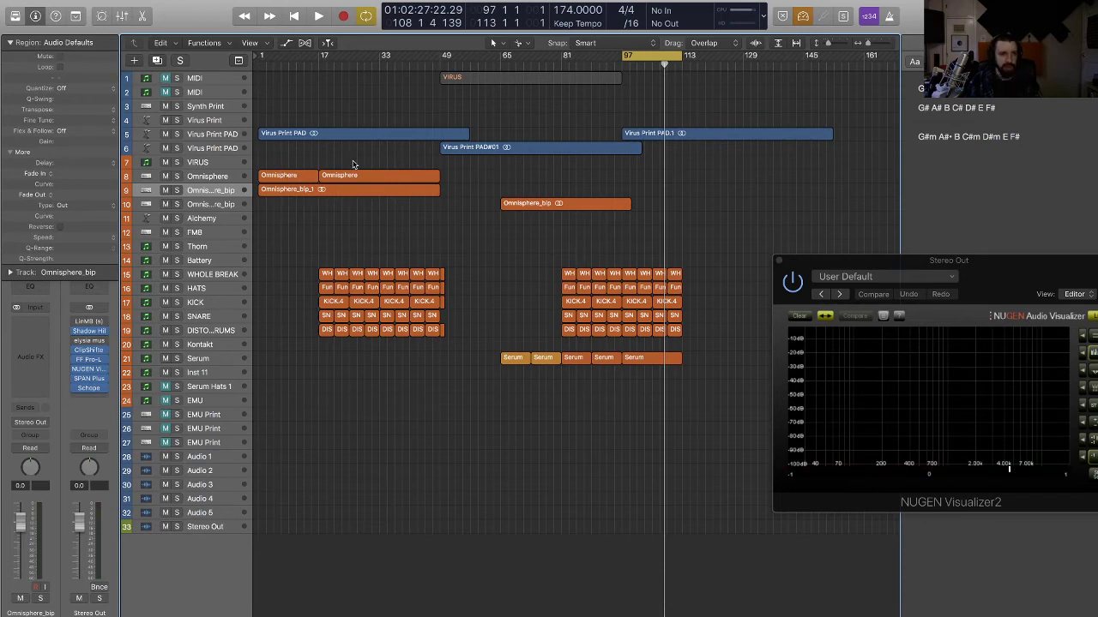
- Copy both Omnisphere MIDI regions to muted MIDI track 1, move the bar 17 original to Alchemy at bar 97, and delete the bar 1 original
{"action": "left_click_drag", "start_coordinate": [353, 163], "coordinate": [294, 79]}
{"action": "left_click_drag", "start_coordinate": [351, 175], "coordinate": [655, 220]}
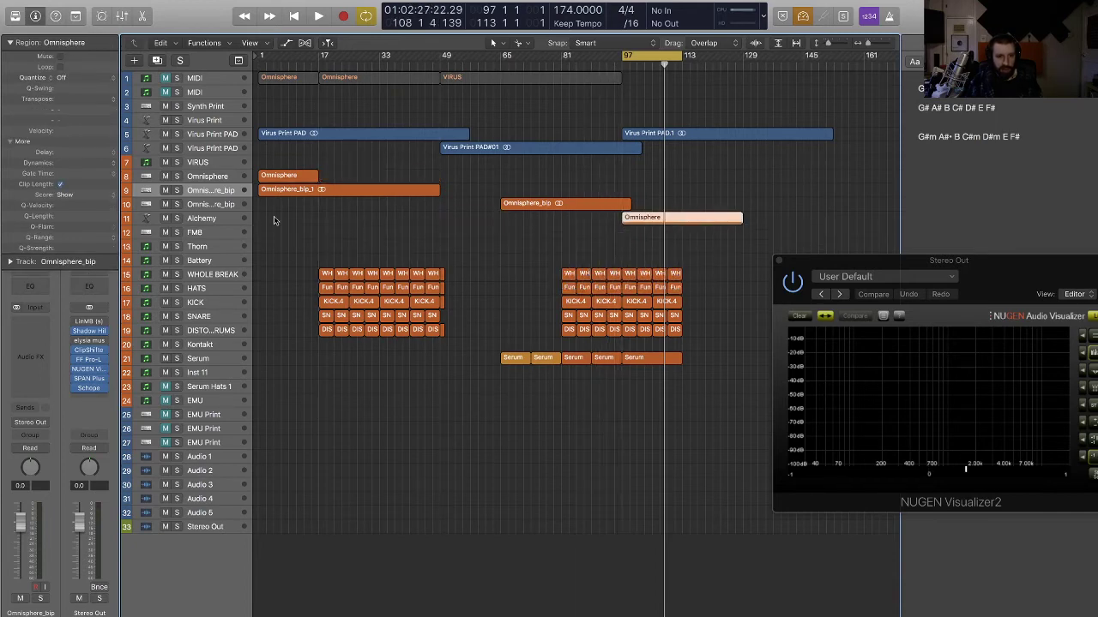
{"action": "left_click", "coordinate": [313, 175]}
{"action": "key", "text": "Delete"}
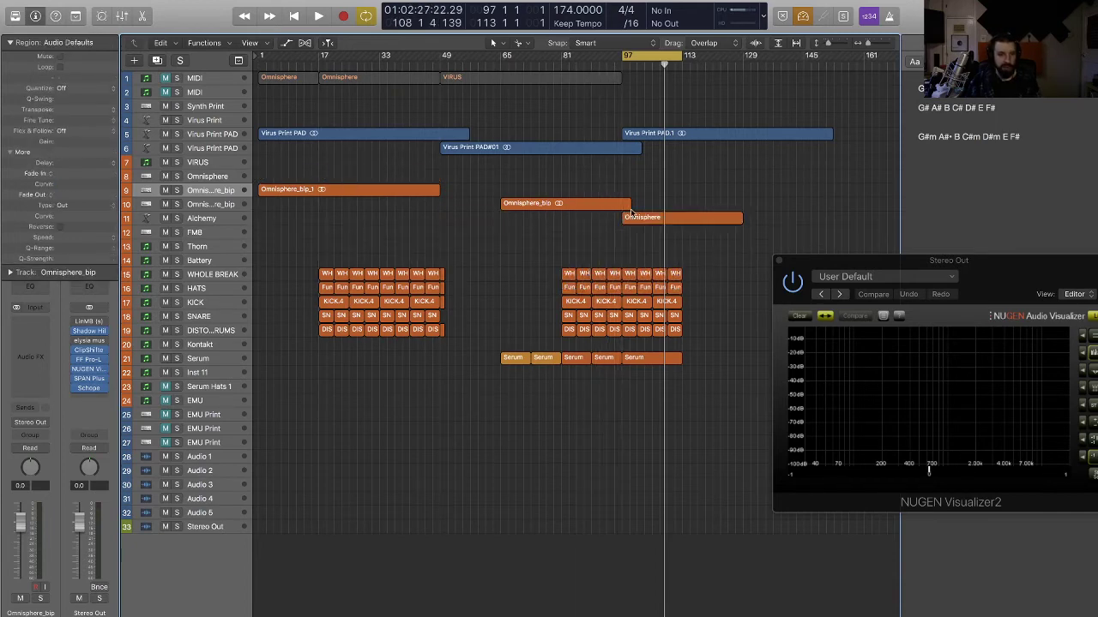
- Open the Alchemy instrument on track 11 and examine its Simple and Advanced views and source A settings
{"action": "scroll", "coordinate": [291, 230], "scroll_direction": "right", "scroll_amount": 3}
{"action": "left_click", "coordinate": [221, 218]}
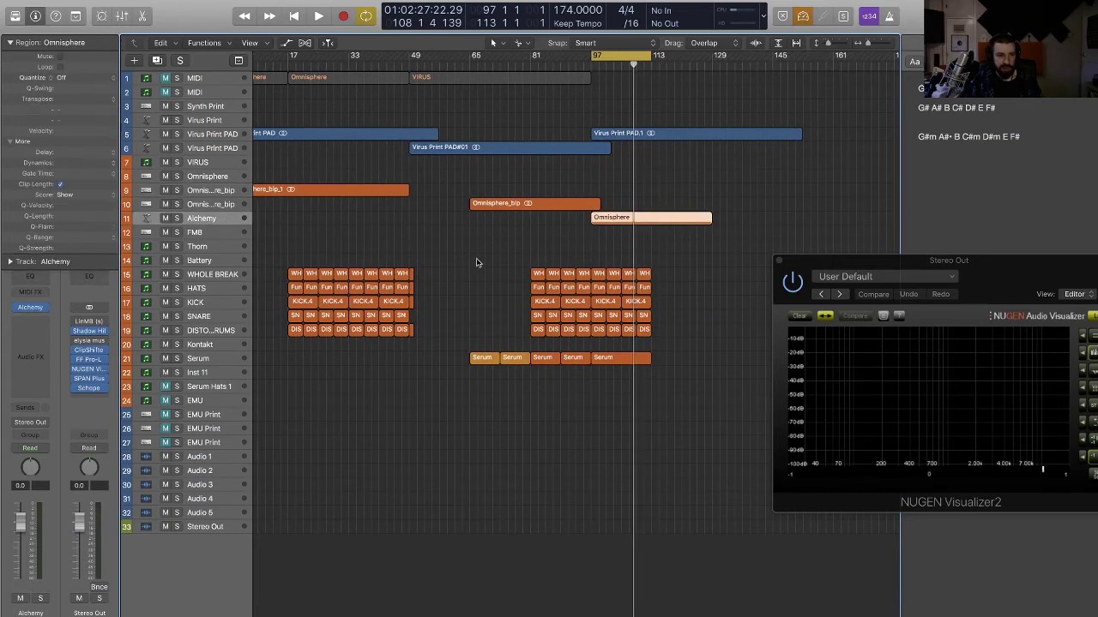
{"action": "scroll", "coordinate": [475, 263], "scroll_direction": "right", "scroll_amount": 10}
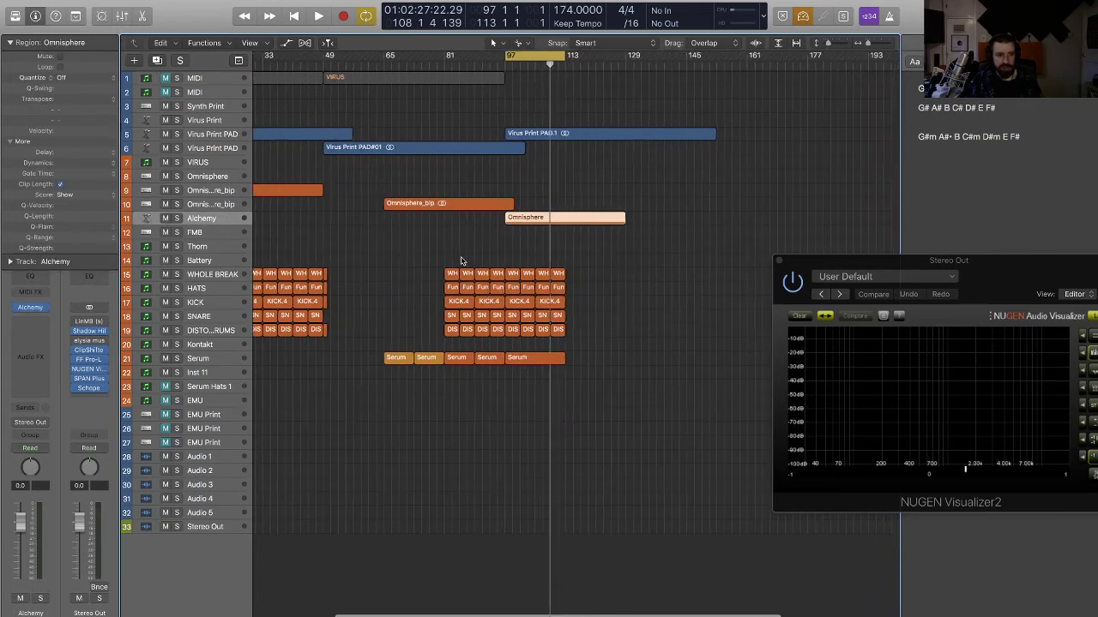
{"action": "left_click", "coordinate": [30, 310]}
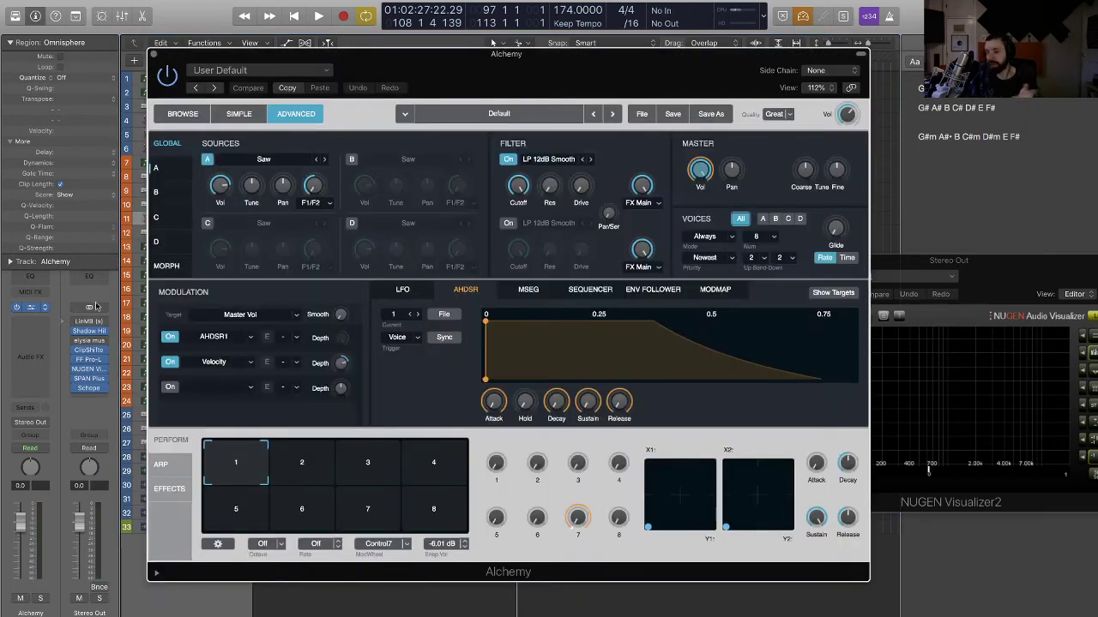
{"action": "left_click", "coordinate": [239, 114]}
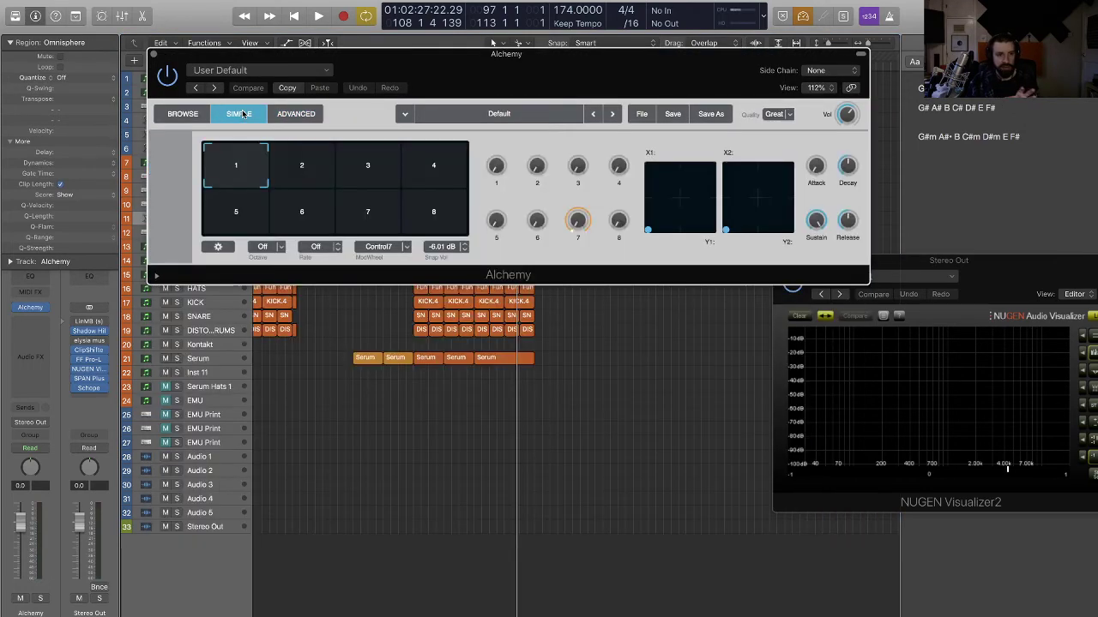
{"action": "left_click", "coordinate": [294, 114]}
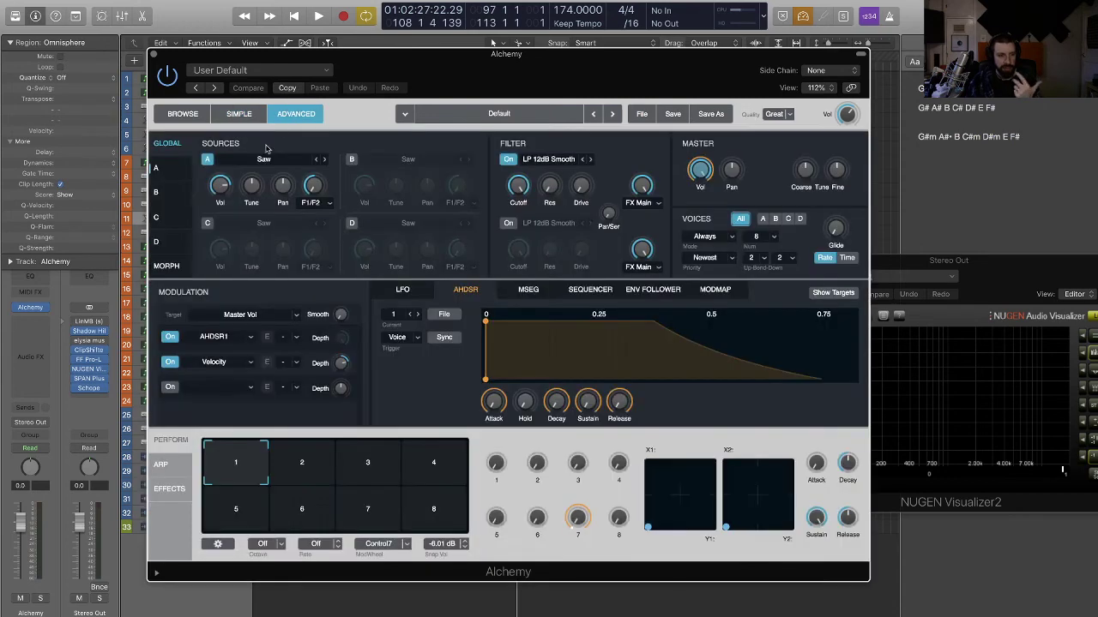
{"action": "left_click", "coordinate": [175, 173]}
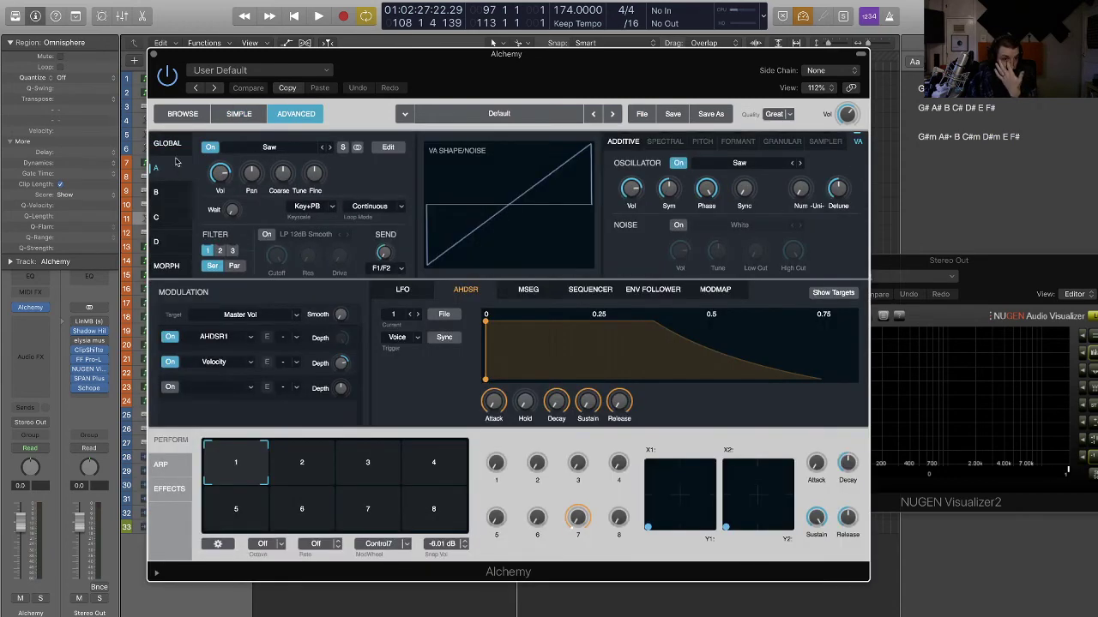
{"action": "left_click", "coordinate": [168, 144]}
- Filter the Alchemy presets by the Ambient genre and load Conference of Robots
{"action": "left_click", "coordinate": [183, 114]}
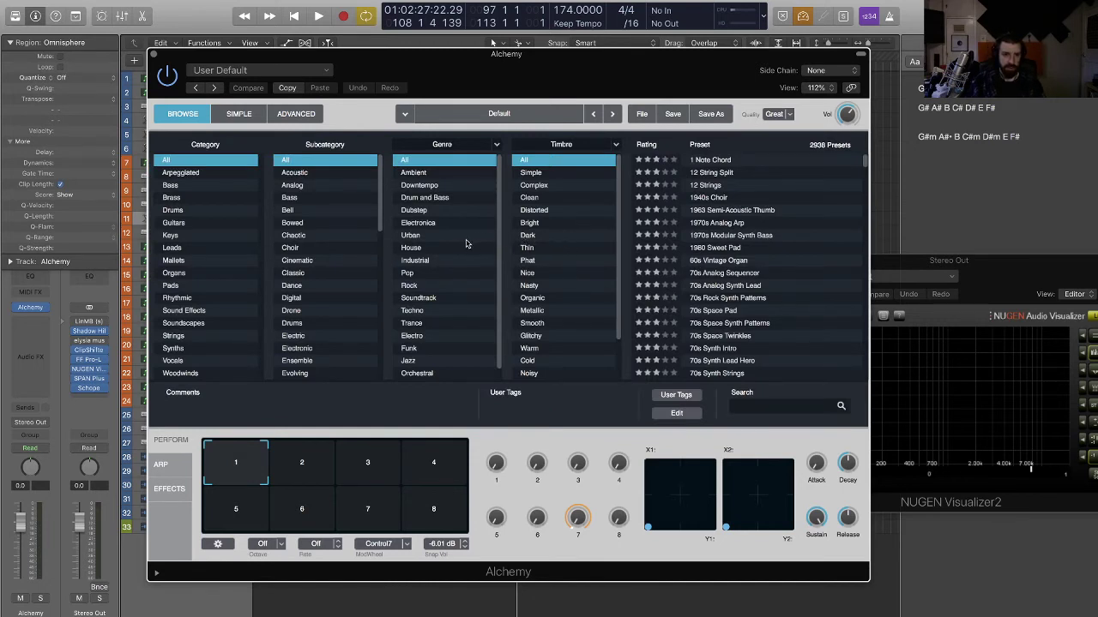
{"action": "left_click", "coordinate": [429, 174]}
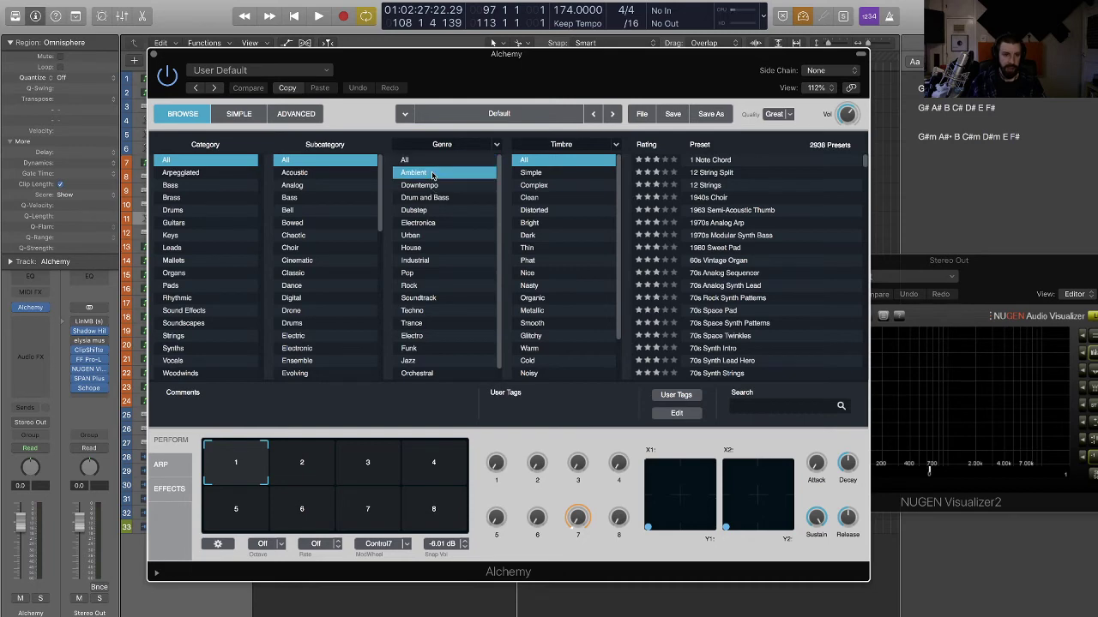
{"action": "scroll", "coordinate": [737, 274], "scroll_direction": "down", "scroll_amount": 15}
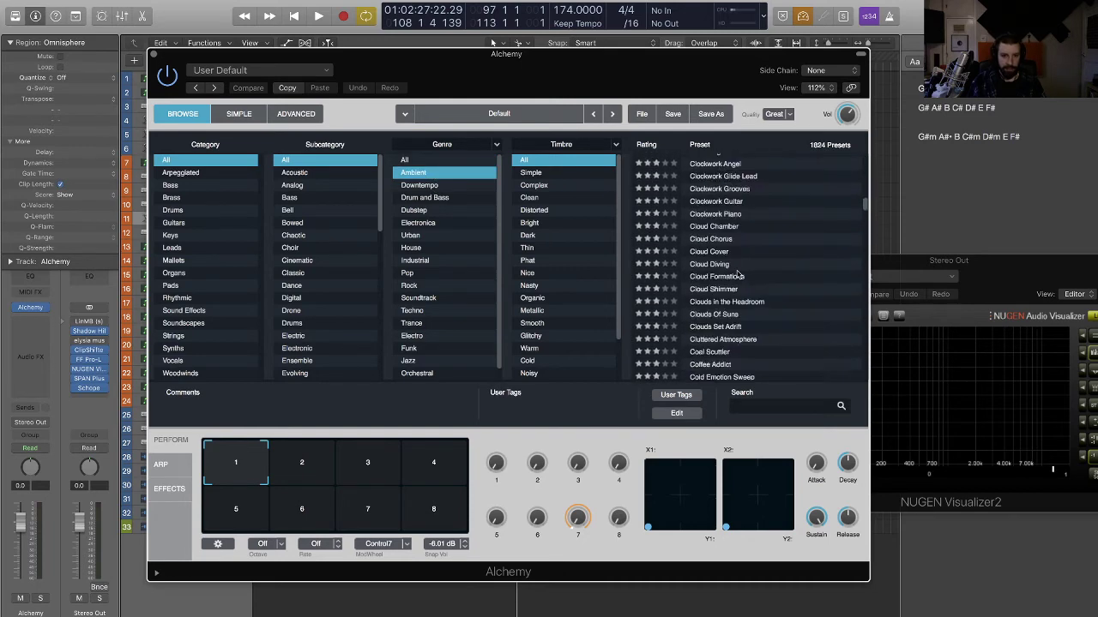
{"action": "left_click", "coordinate": [763, 274]}
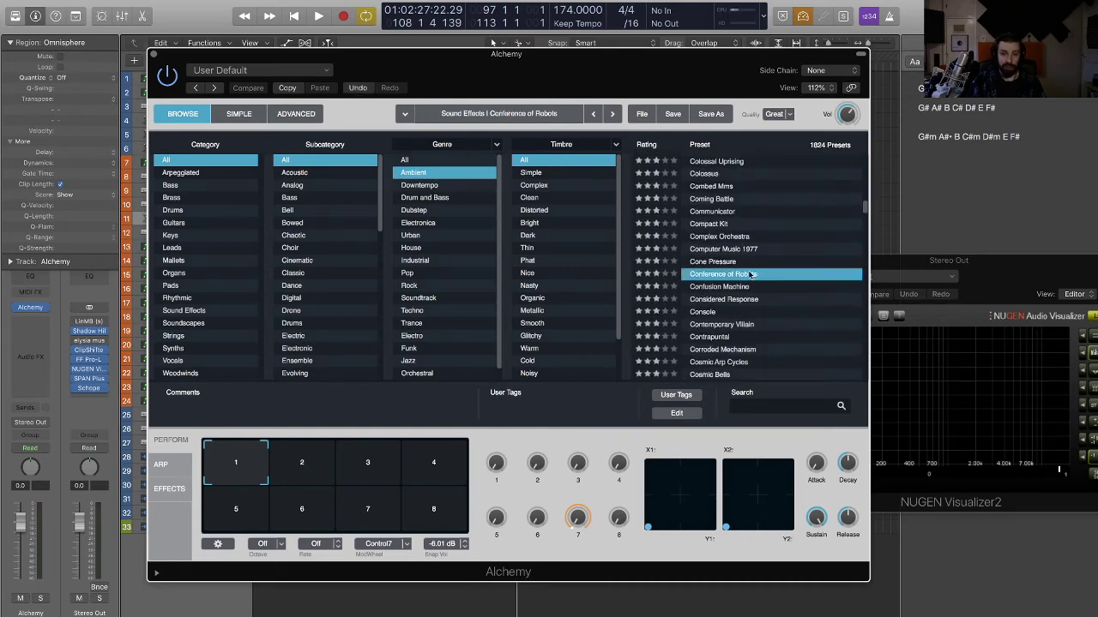
- Listen to the Conference of Robots sound with the arrangement from bar 97, closing the Alchemy window during playback
{"action": "left_click_drag", "start_coordinate": [518, 60], "coordinate": [470, 97]}
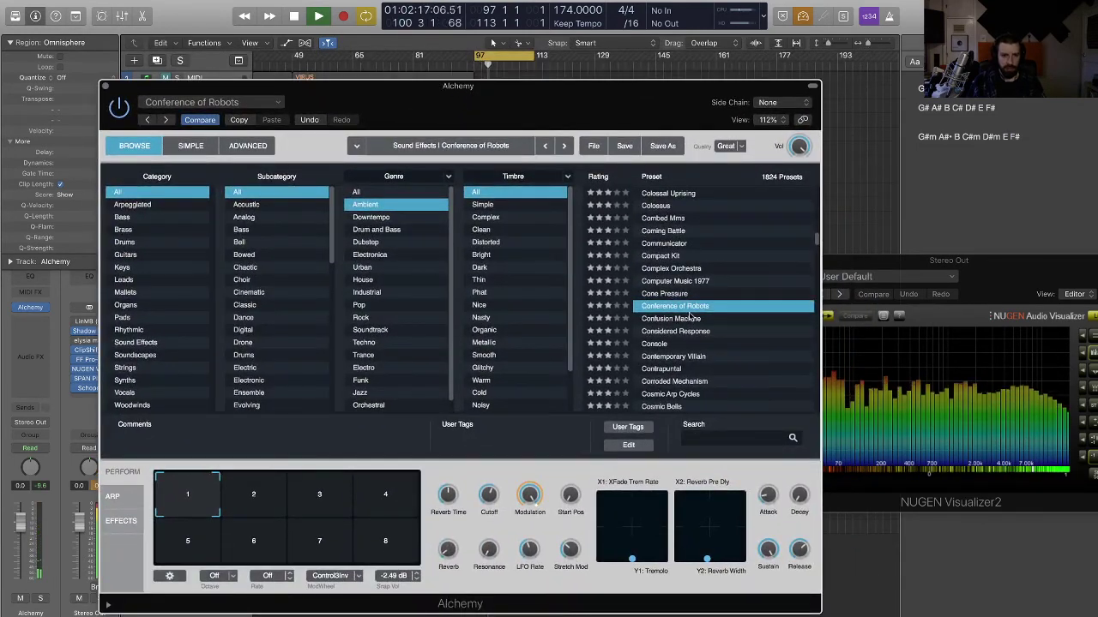
{"action": "left_click", "coordinate": [105, 86]}
{"action": "left_click", "coordinate": [542, 265]}
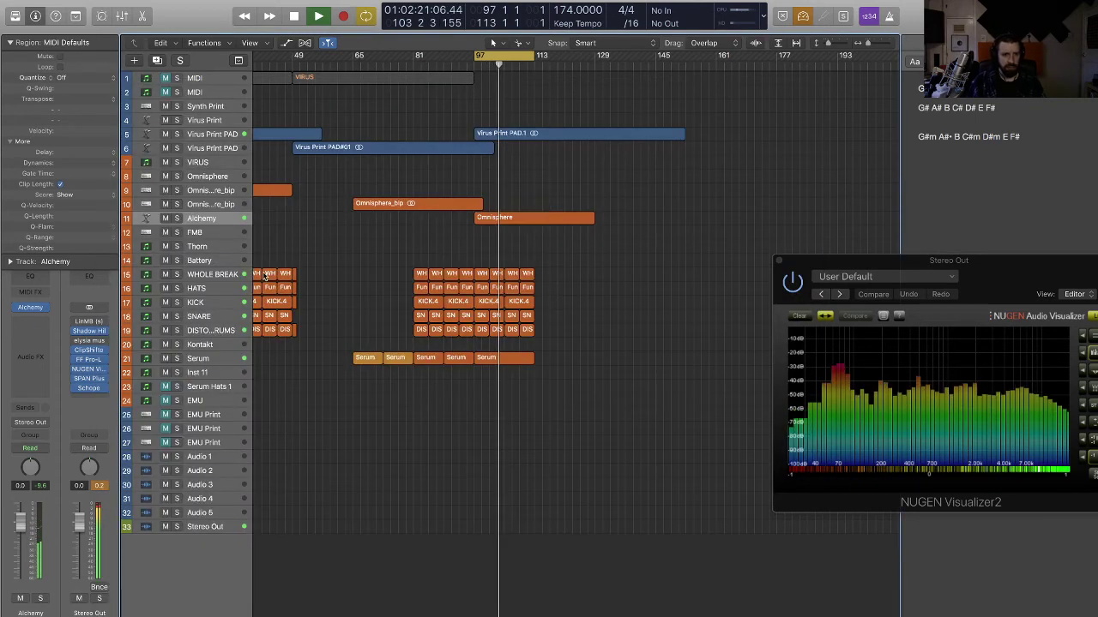
{"action": "key", "text": "space"}
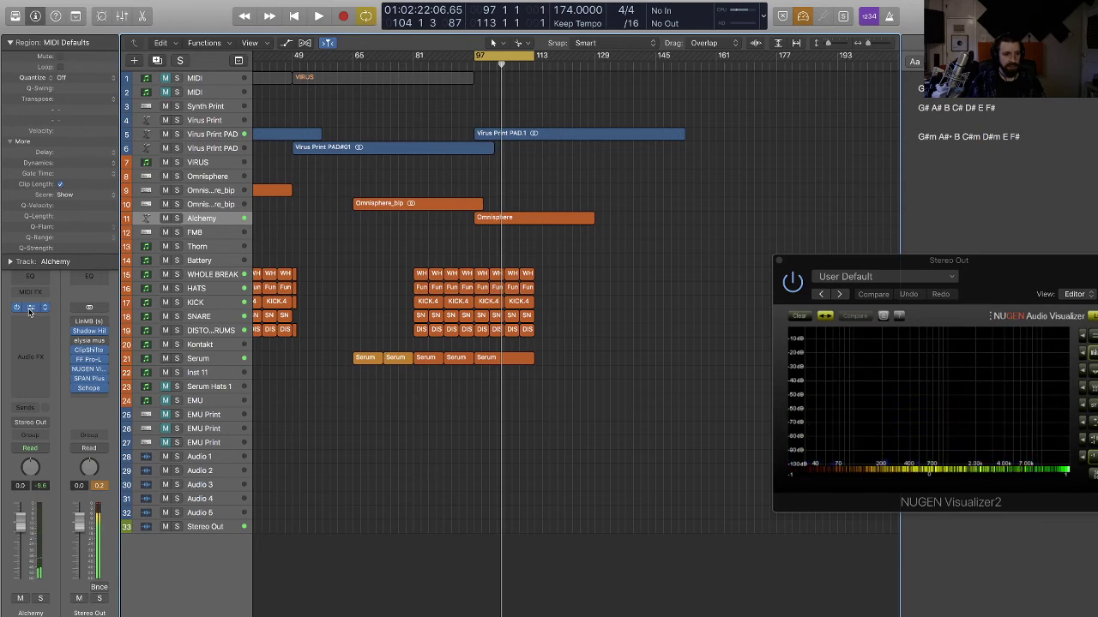
- Set the Acoustic Reverb mix in Alchemy's effects to 59.3 % and lower the Alchemy track's volume to -2.2 dB
{"action": "key", "text": "v"}
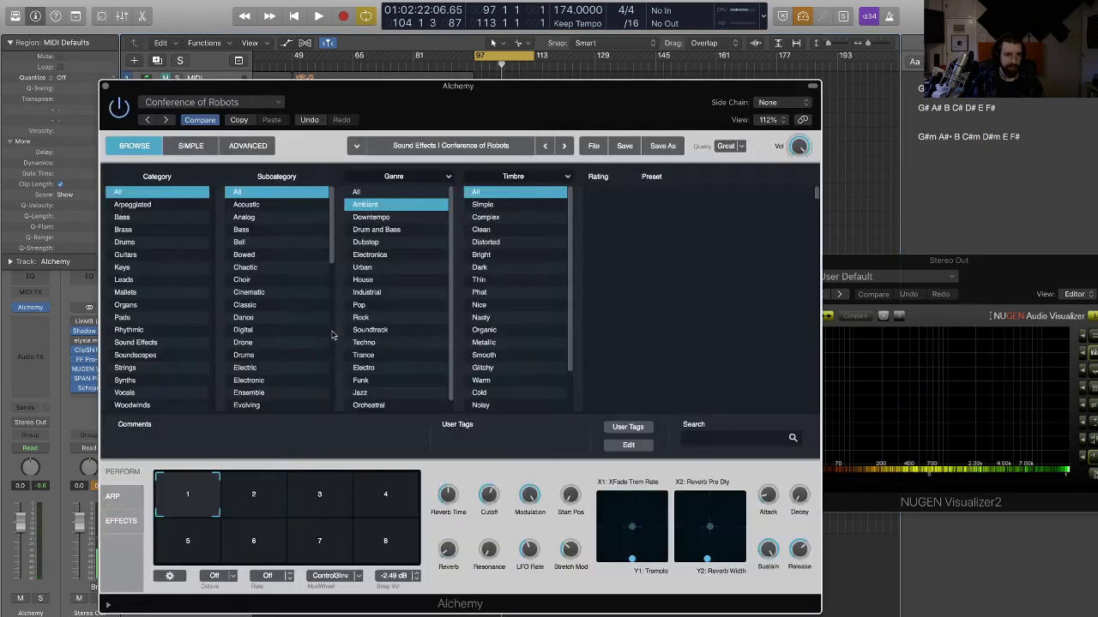
{"action": "left_click", "coordinate": [133, 525]}
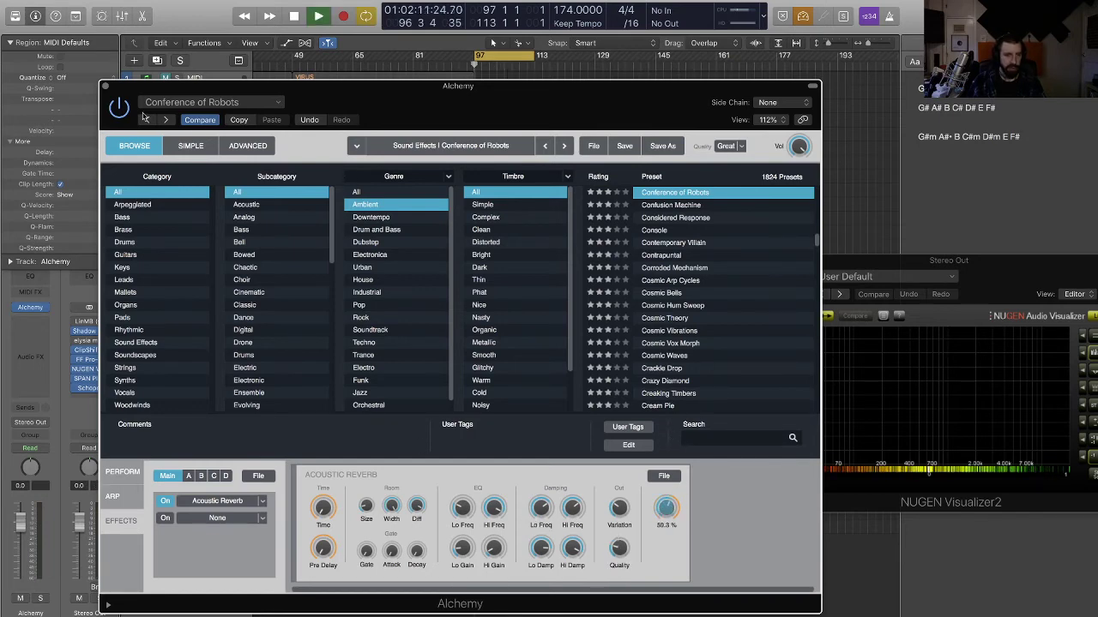
{"action": "key", "text": "super+w"}
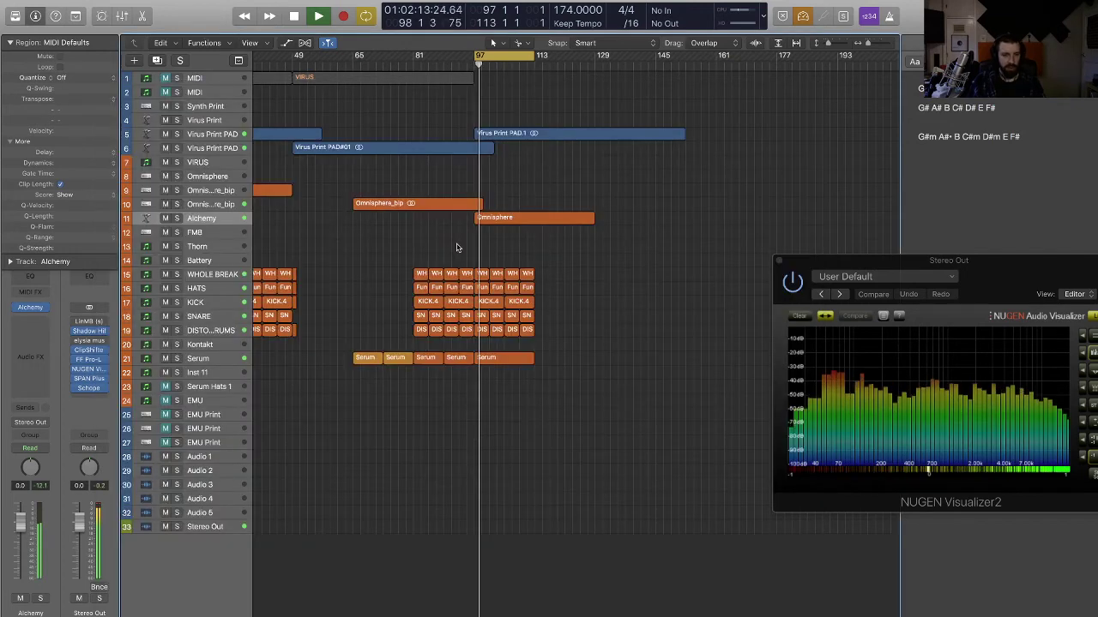
{"action": "left_click_drag", "start_coordinate": [20, 537], "coordinate": [21, 544]}
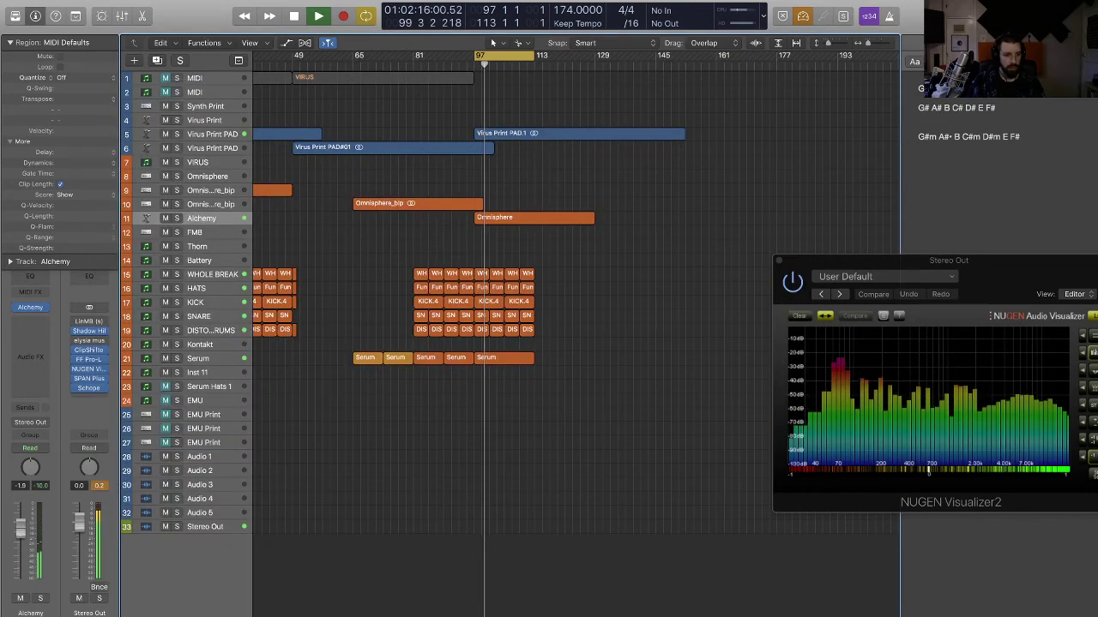
- Split the bounced Omnisphere_bip_1 region at bar 17 and copy its second part to bar 97 on the same track
{"action": "scroll", "coordinate": [496, 272], "scroll_direction": "up", "scroll_amount": 10}
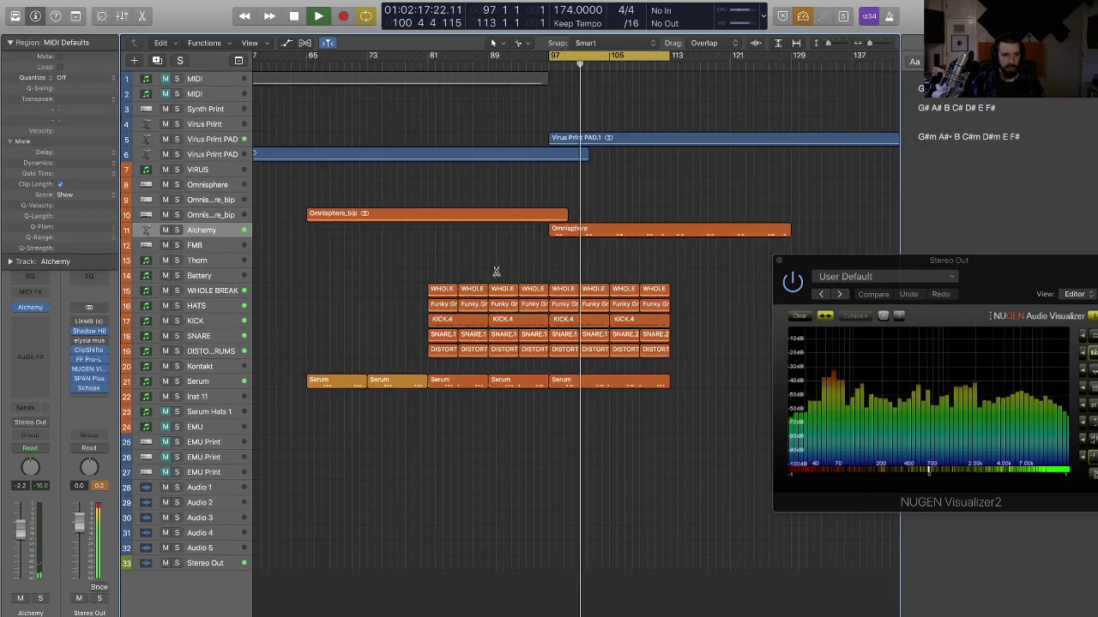
{"action": "scroll", "coordinate": [496, 272], "scroll_direction": "down", "scroll_amount": 3}
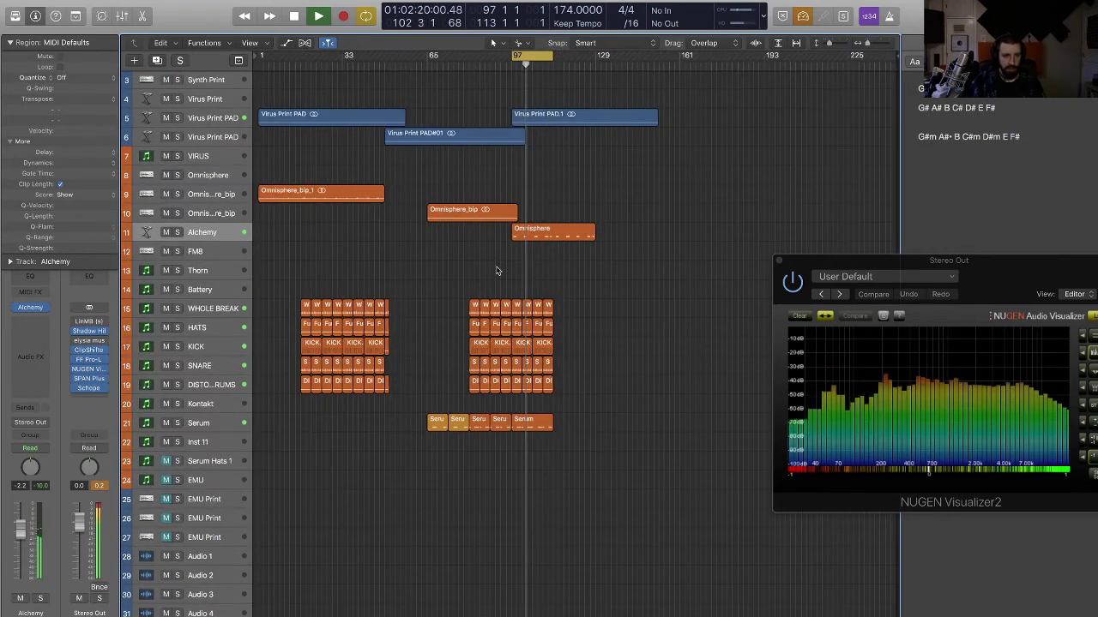
{"action": "left_click", "coordinate": [305, 206]}
{"action": "left_click_drag", "start_coordinate": [304, 206], "coordinate": [521, 193]}
{"action": "left_click", "coordinate": [466, 190]}
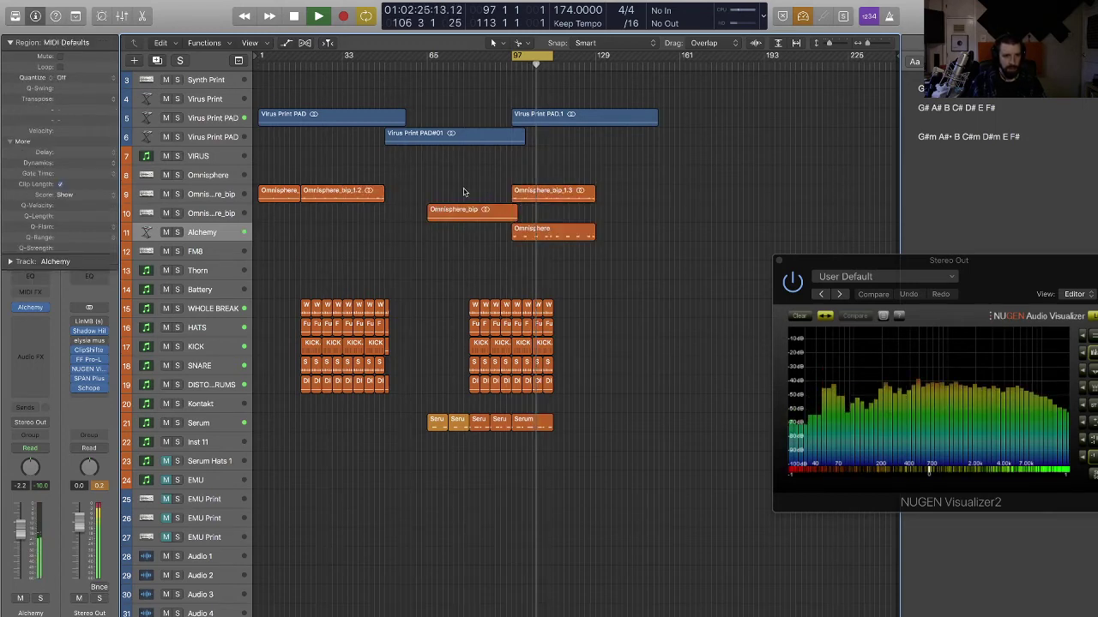
- Create a new audio track, move the copied Omnisphere_bip_1.3 region onto it, and place the track directly below Alchemy
{"action": "left_click", "coordinate": [222, 196]}
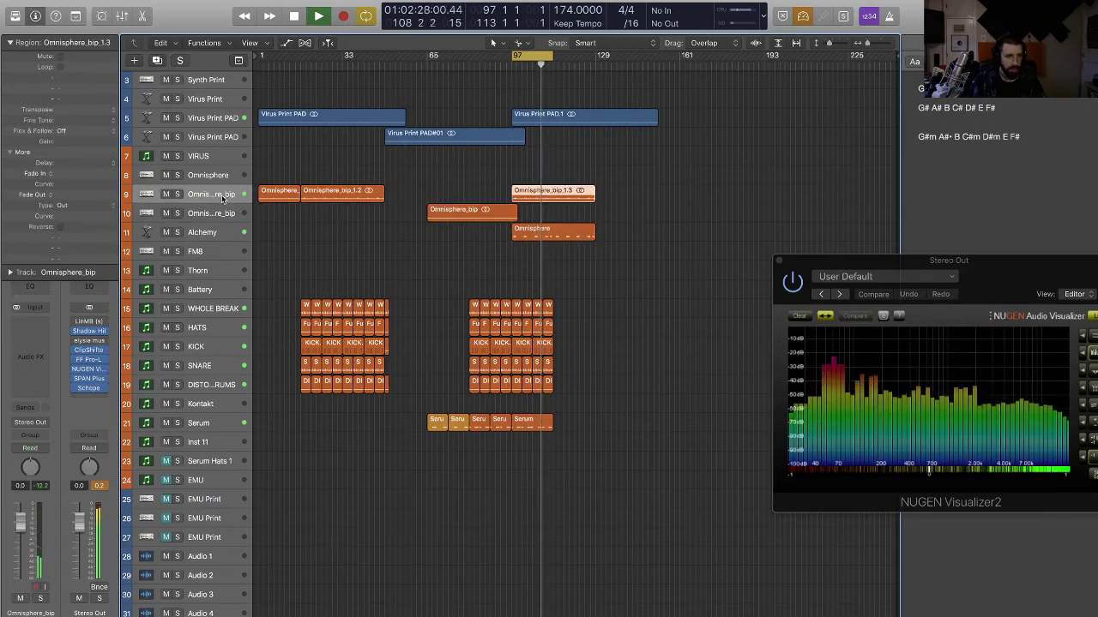
{"action": "key", "text": "alt+super+a"}
{"action": "left_click_drag", "start_coordinate": [537, 202], "coordinate": [538, 221]}
{"action": "left_click_drag", "start_coordinate": [206, 215], "coordinate": [221, 257]}
- Insert SoundShifter Pitch (s) on the Audio 22 track, transpose it by 12 semitones, and close the plug-in window
{"action": "left_click", "coordinate": [36, 359]}
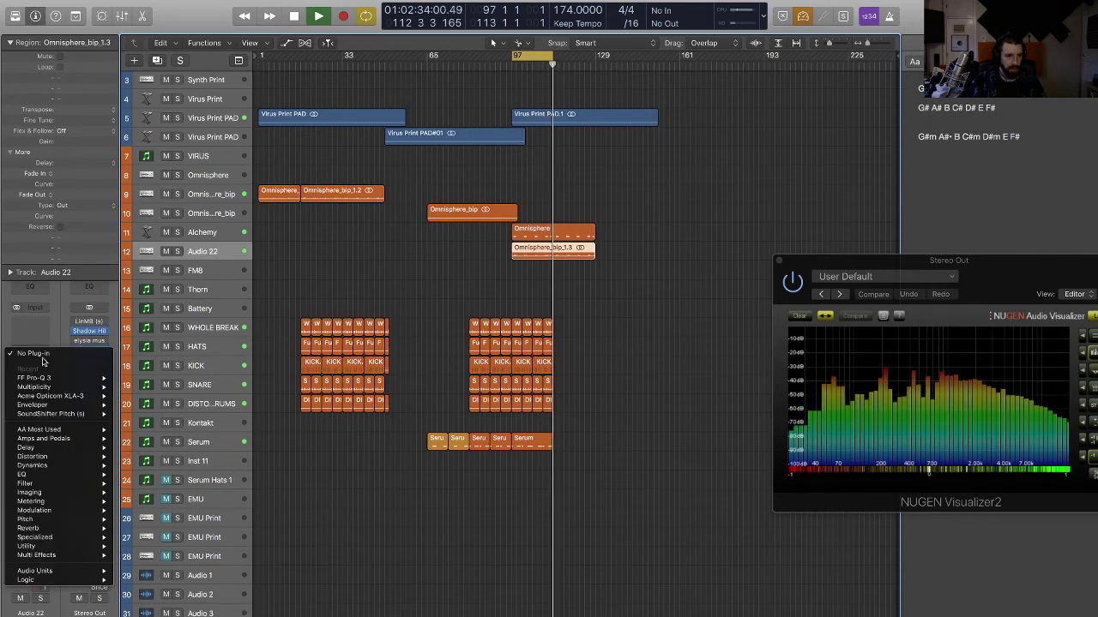
{"action": "left_click", "coordinate": [136, 415]}
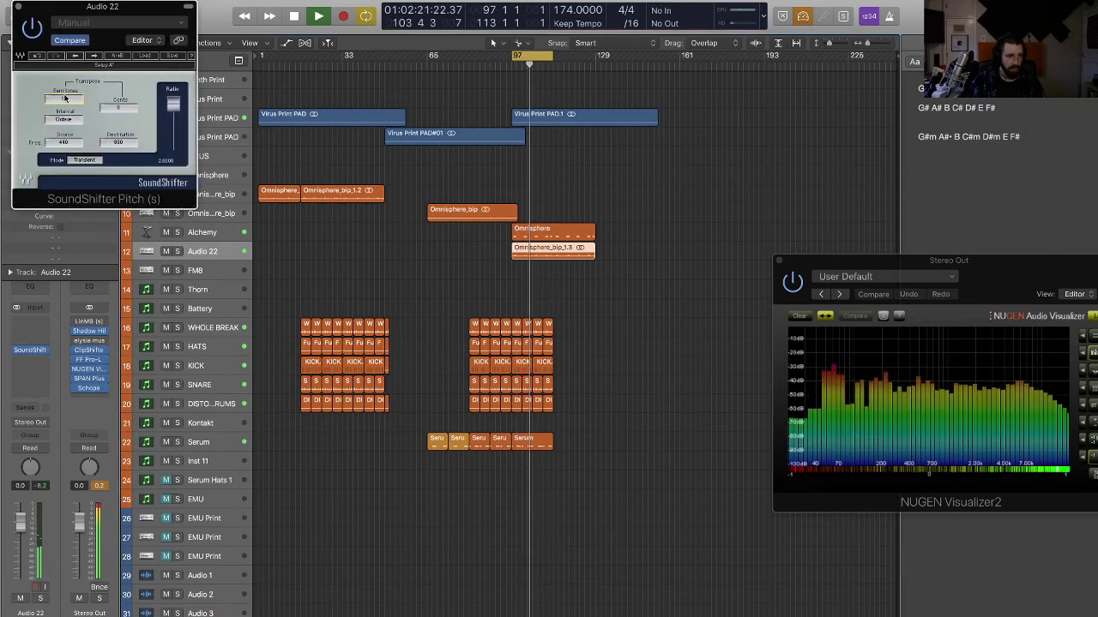
{"action": "left_click", "coordinate": [653, 201]}
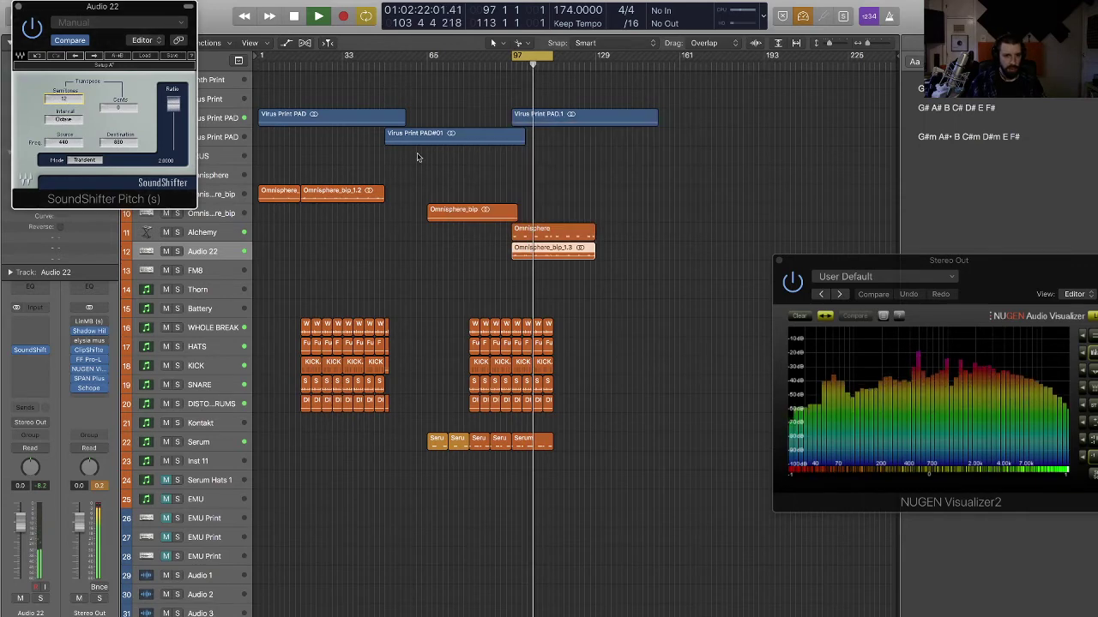
{"action": "left_click_drag", "start_coordinate": [28, 10], "coordinate": [250, 201]}
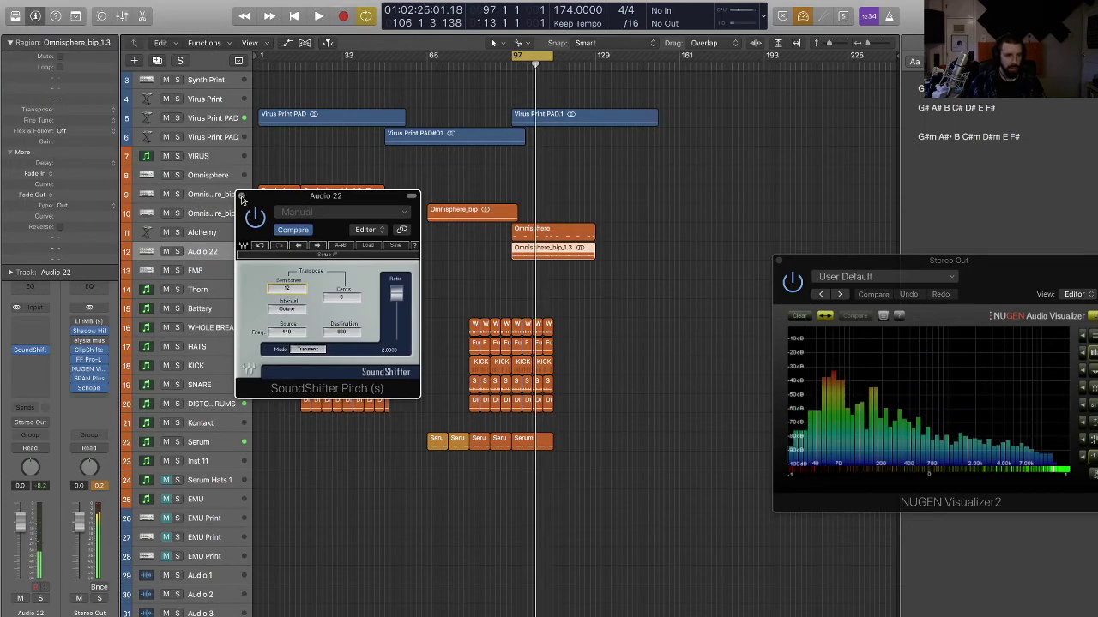
{"action": "key", "text": "super+w"}
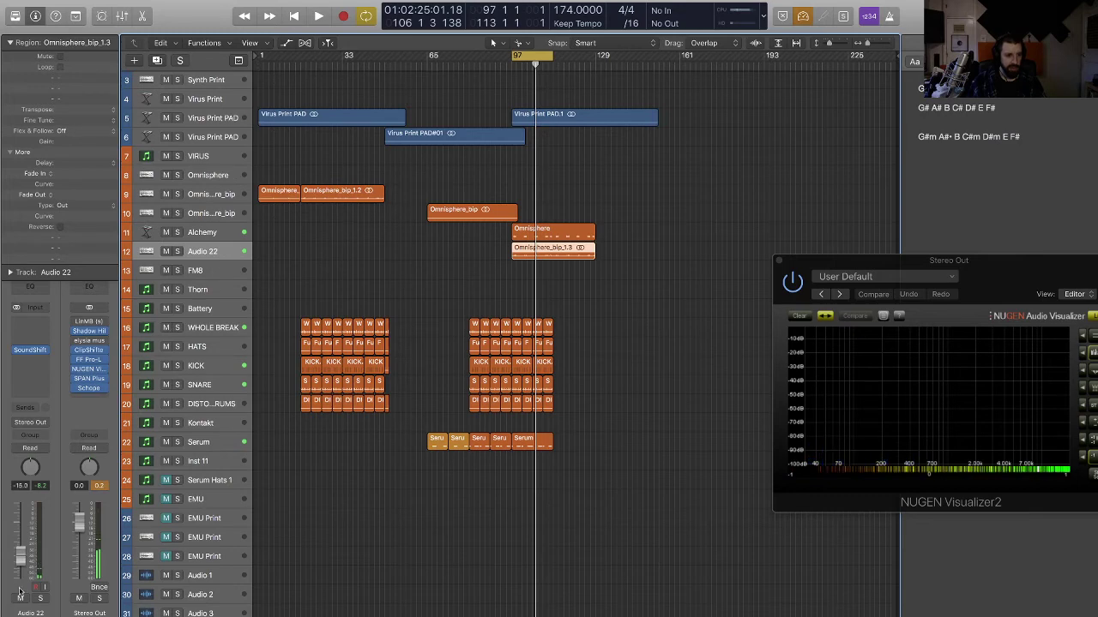
- Insert ValhallaRoom on the Audio 22 track with a 5.61 s decay, close it, and lower the track's volume to -21.5 dB
{"action": "left_click", "coordinate": [42, 369]}
{"action": "mouse_move", "coordinate": [96, 441]}
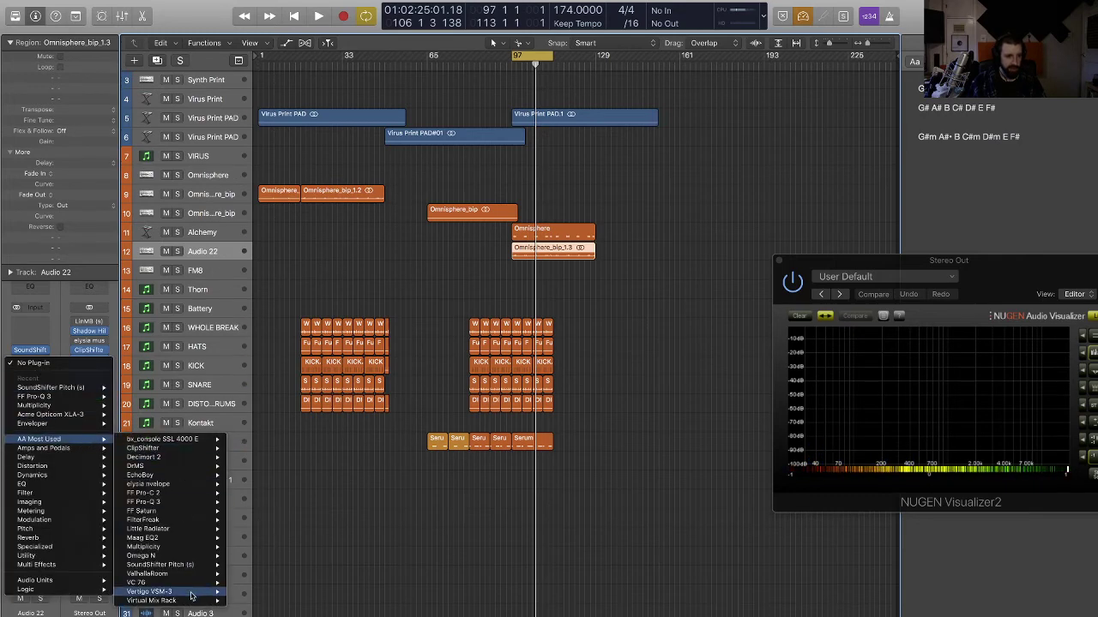
{"action": "left_click", "coordinate": [251, 574]}
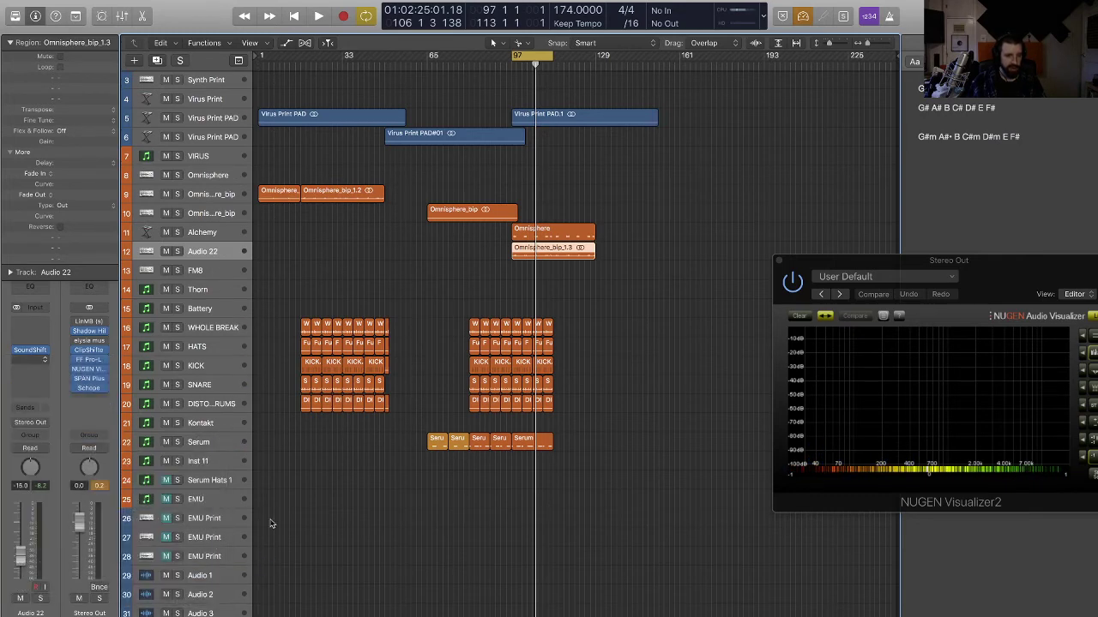
{"action": "left_click_drag", "start_coordinate": [114, 204], "coordinate": [112, 196]}
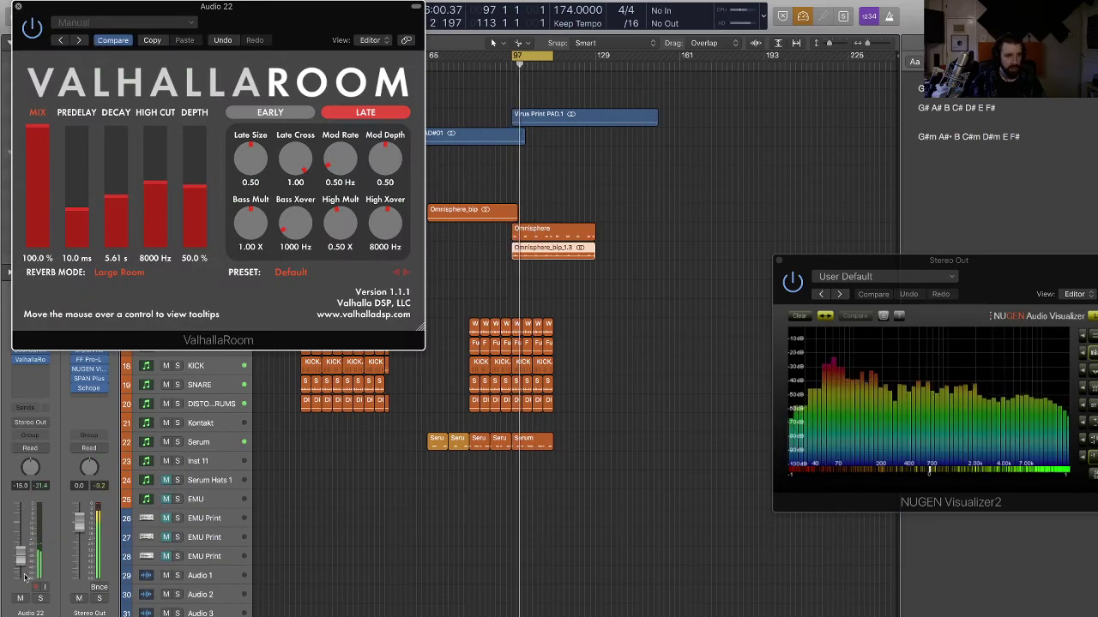
{"action": "key", "text": "super+w"}
{"action": "left_click_drag", "start_coordinate": [21, 555], "coordinate": [21, 563]}
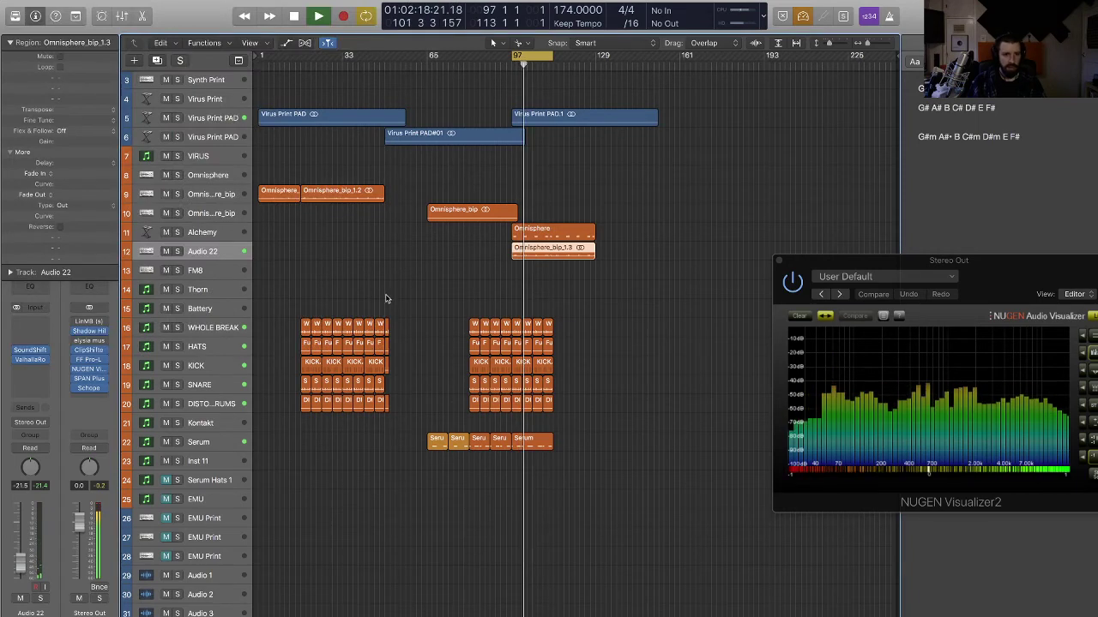
- Open Alchemy on its track in the Simple view and position the snapshot pad between 2, 3, 6 and 7
{"action": "key", "text": "super+Right"}
{"action": "key", "text": "super+Right"}
{"action": "key", "text": "super+Right"}
{"action": "key", "text": "super+Down"}
{"action": "key", "text": "super+Down"}
{"action": "key", "text": "super+Down"}
{"action": "key", "text": "super+Down"}
{"action": "key", "text": "super+Down"}
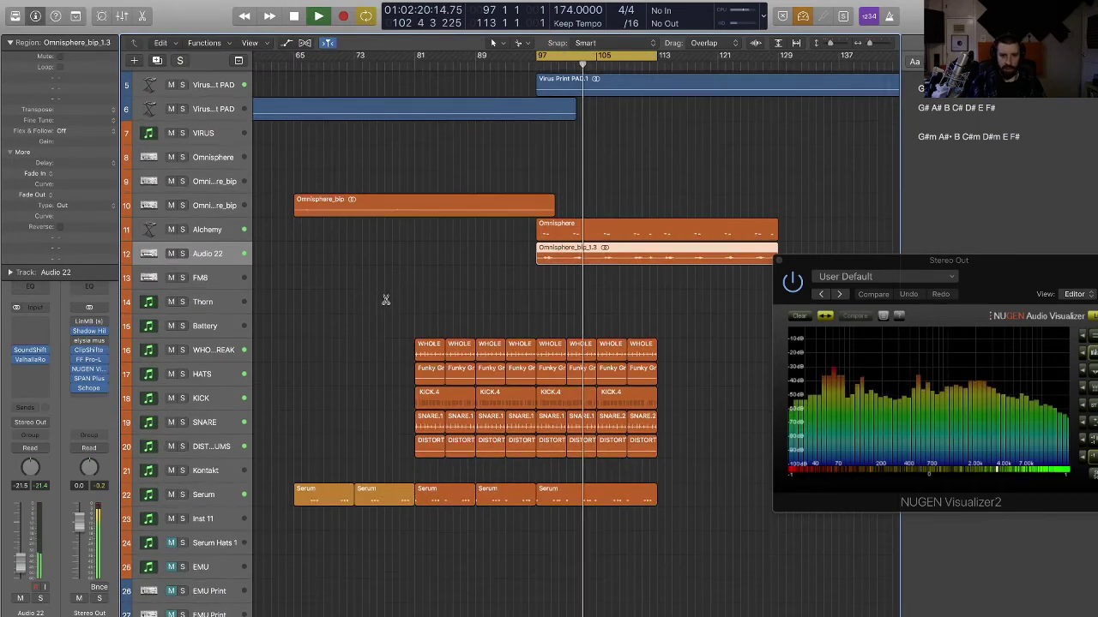
{"action": "left_click", "coordinate": [218, 229]}
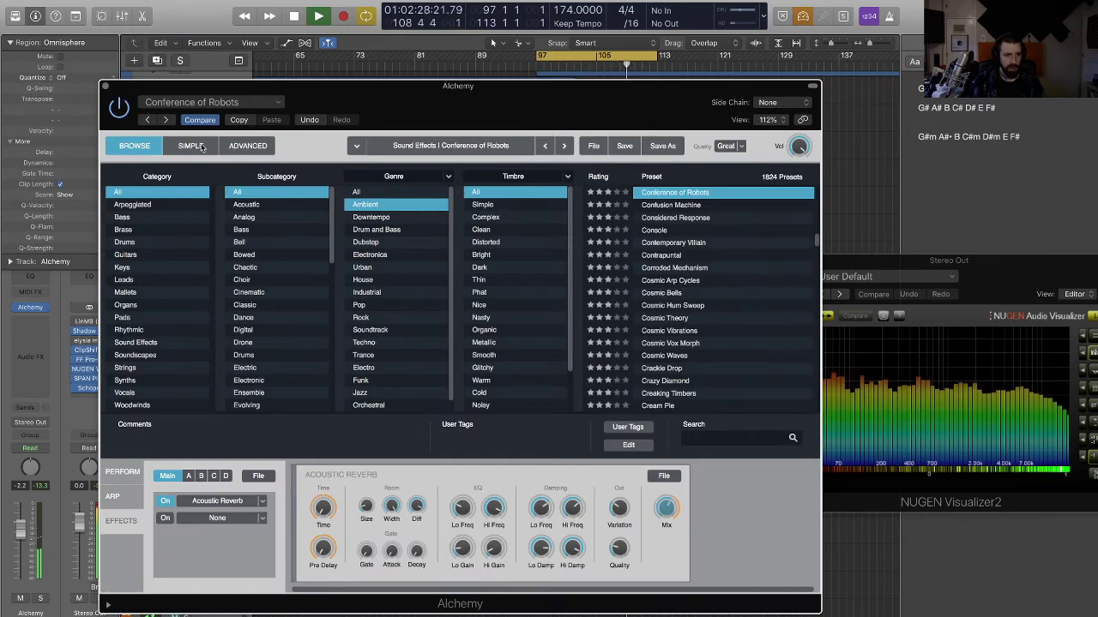
{"action": "left_click", "coordinate": [191, 146]}
{"action": "left_click", "coordinate": [256, 203]}
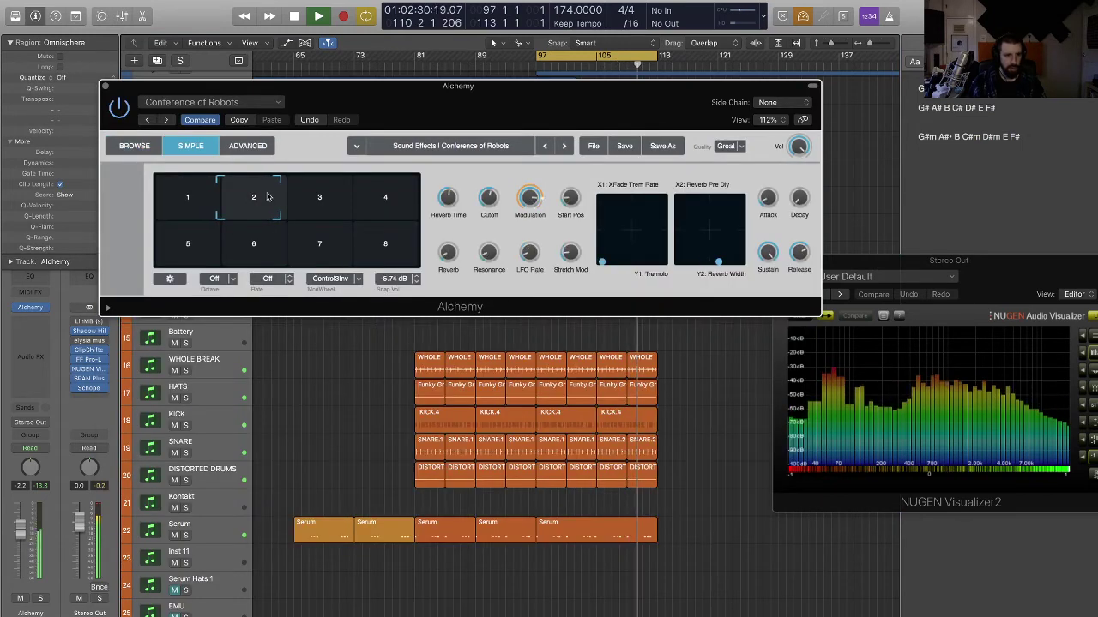
{"action": "left_click", "coordinate": [306, 213]}
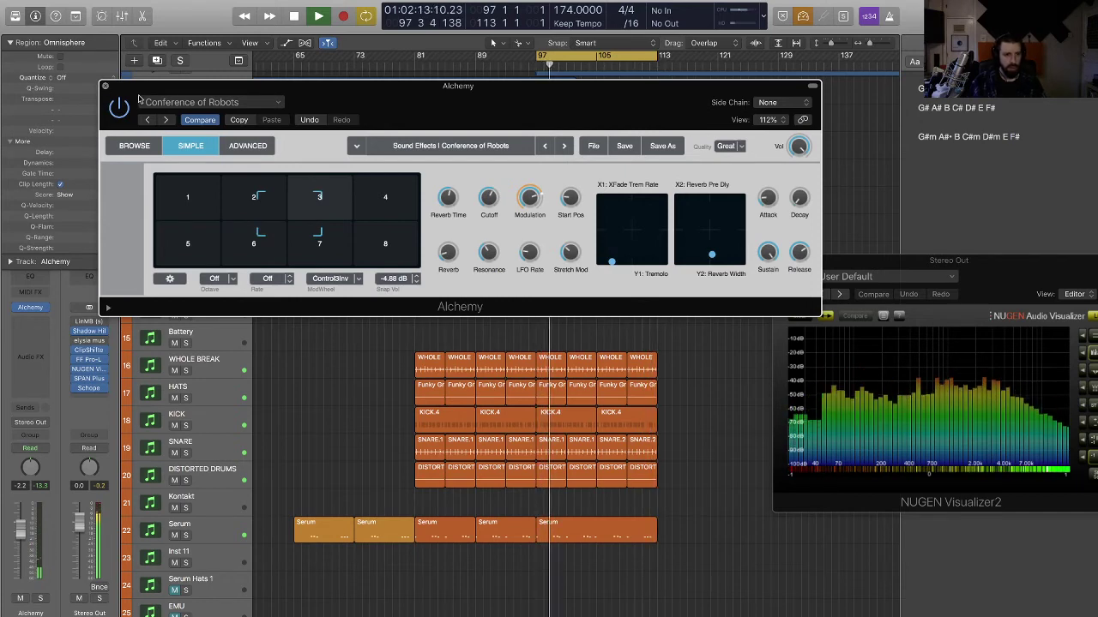
{"action": "left_click", "coordinate": [103, 85]}
- Reopen Alchemy, audition snapshots around 4, 8 and 5, and leave the pad between 1, 2, 5 and 6
{"action": "left_click", "coordinate": [32, 310]}
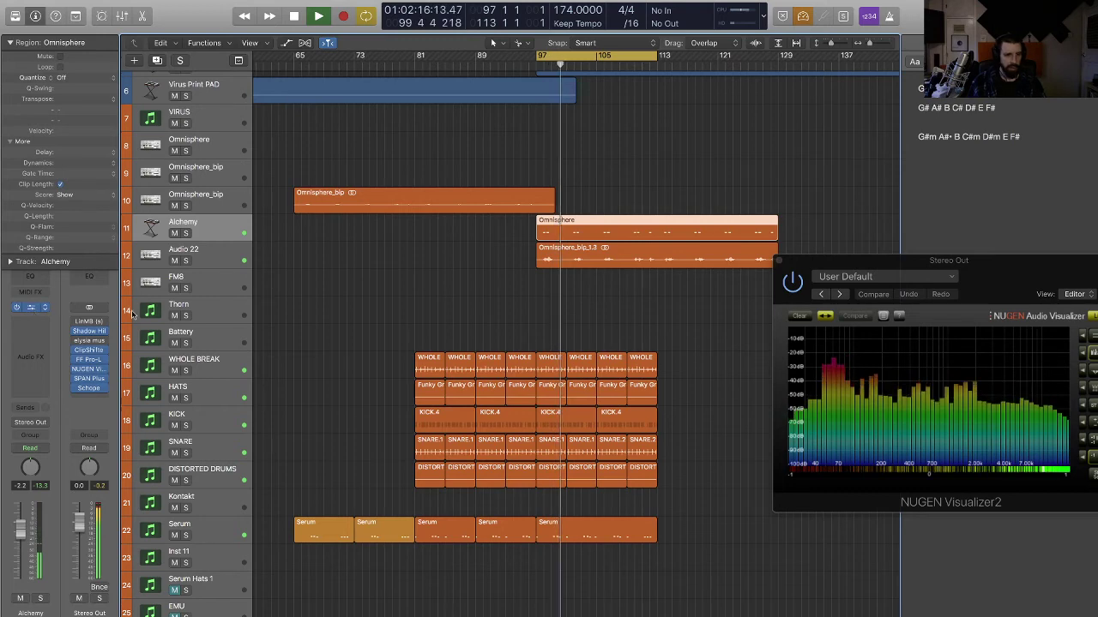
{"action": "left_click_drag", "start_coordinate": [243, 211], "coordinate": [396, 193]}
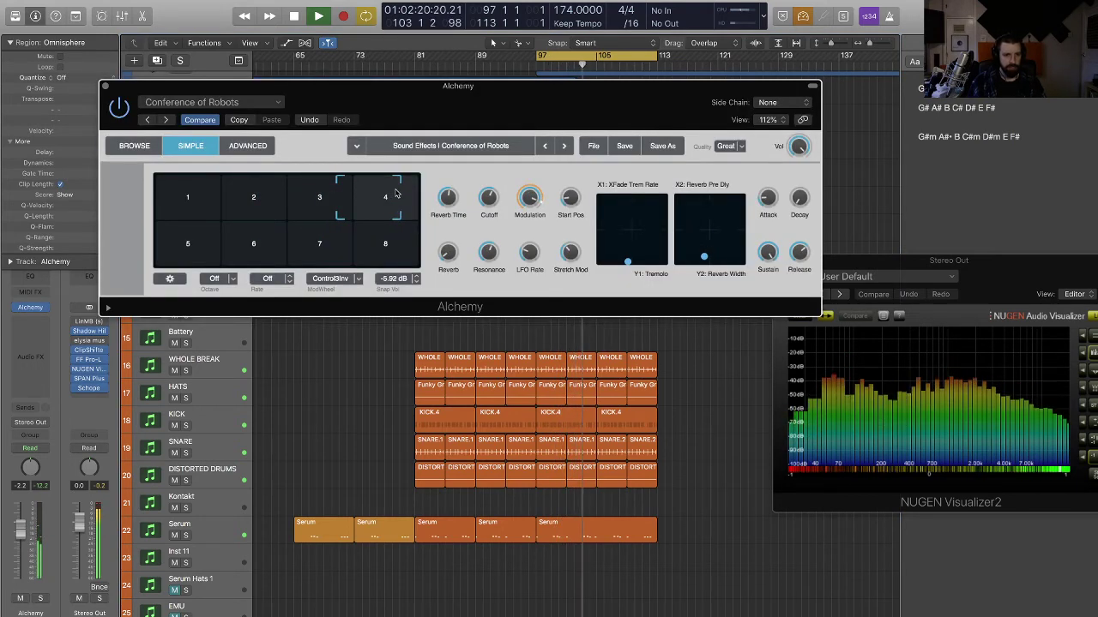
{"action": "left_click_drag", "start_coordinate": [396, 193], "coordinate": [397, 222]}
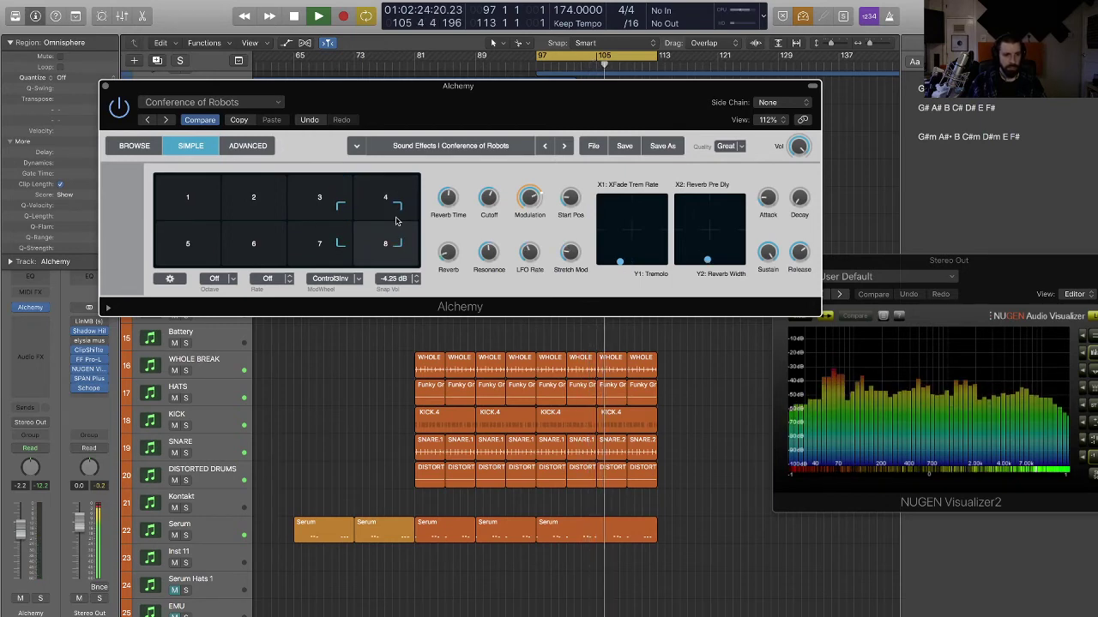
{"action": "left_click_drag", "start_coordinate": [396, 221], "coordinate": [396, 197]}
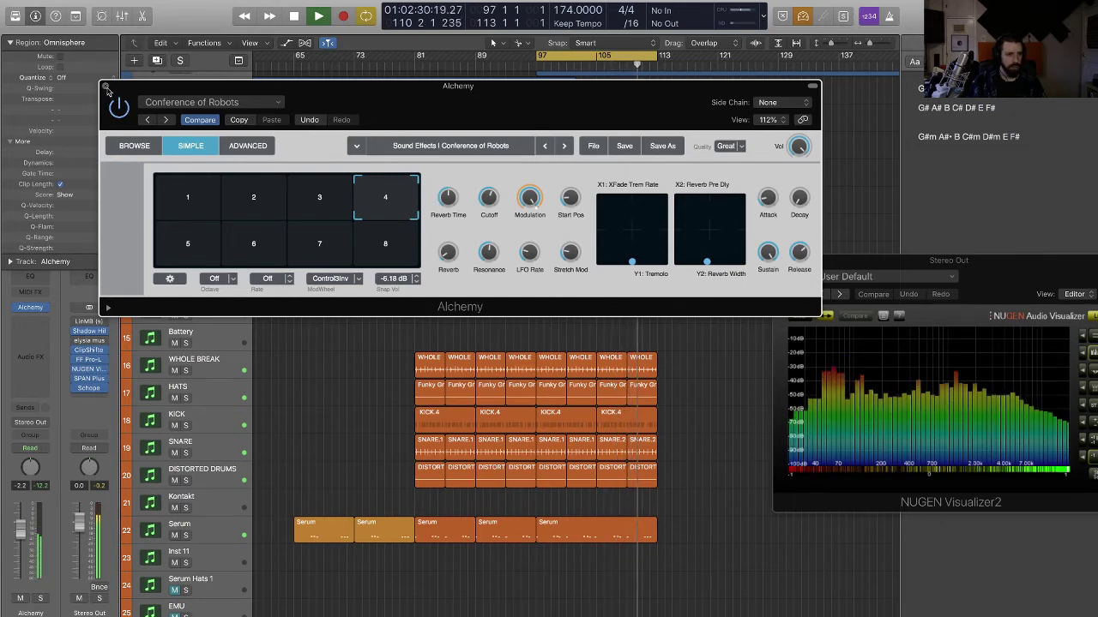
{"action": "left_click_drag", "start_coordinate": [382, 211], "coordinate": [161, 257]}
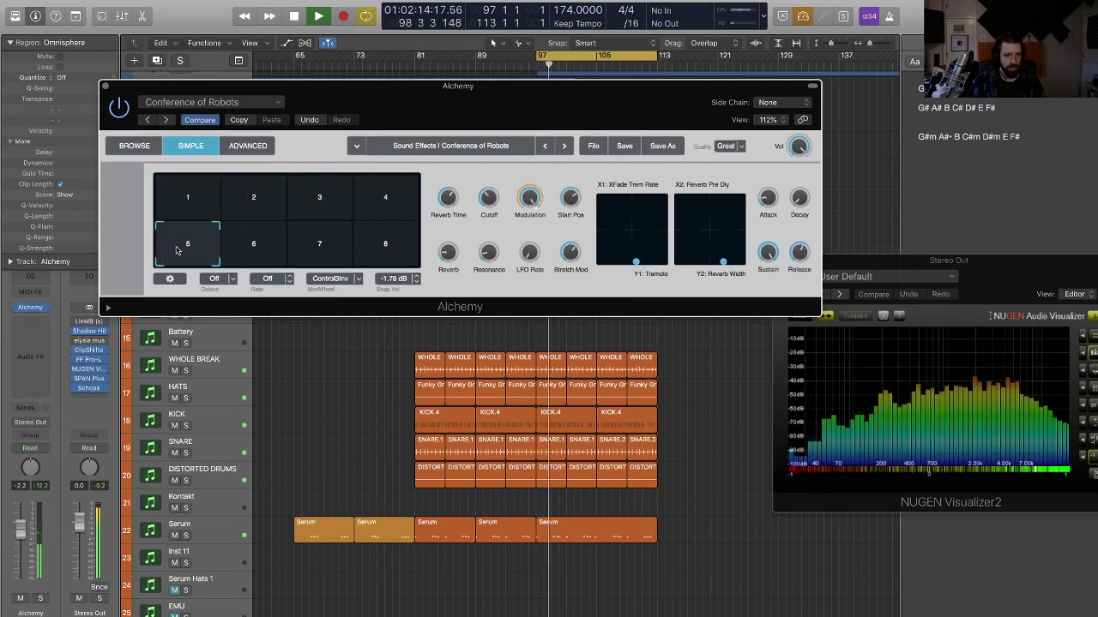
{"action": "left_click_drag", "start_coordinate": [179, 251], "coordinate": [192, 224]}
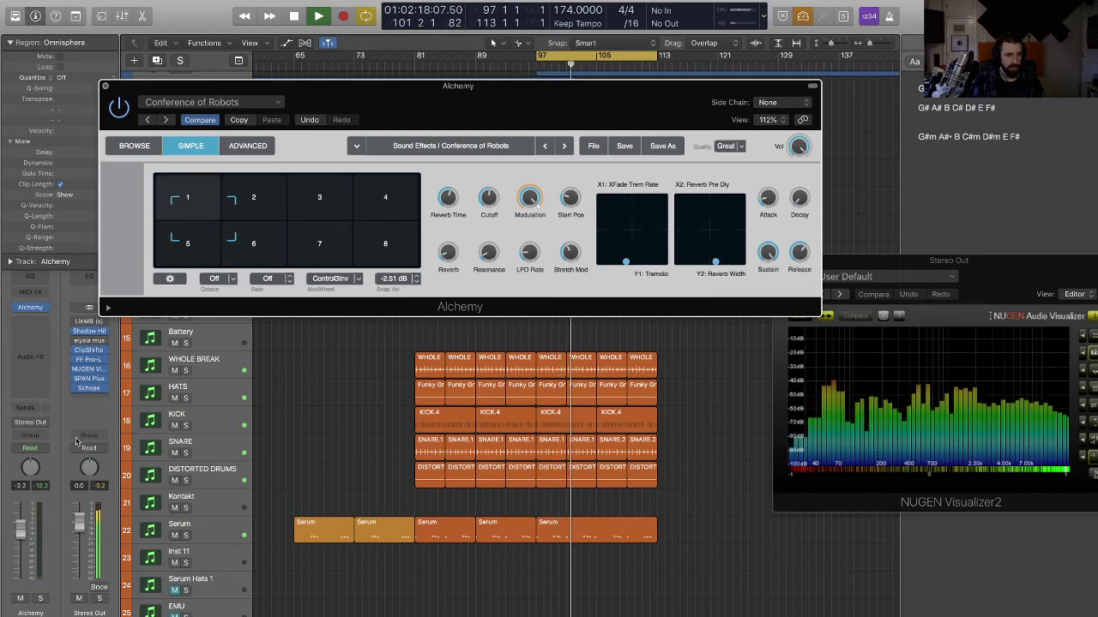
{"action": "key", "text": "super+w"}
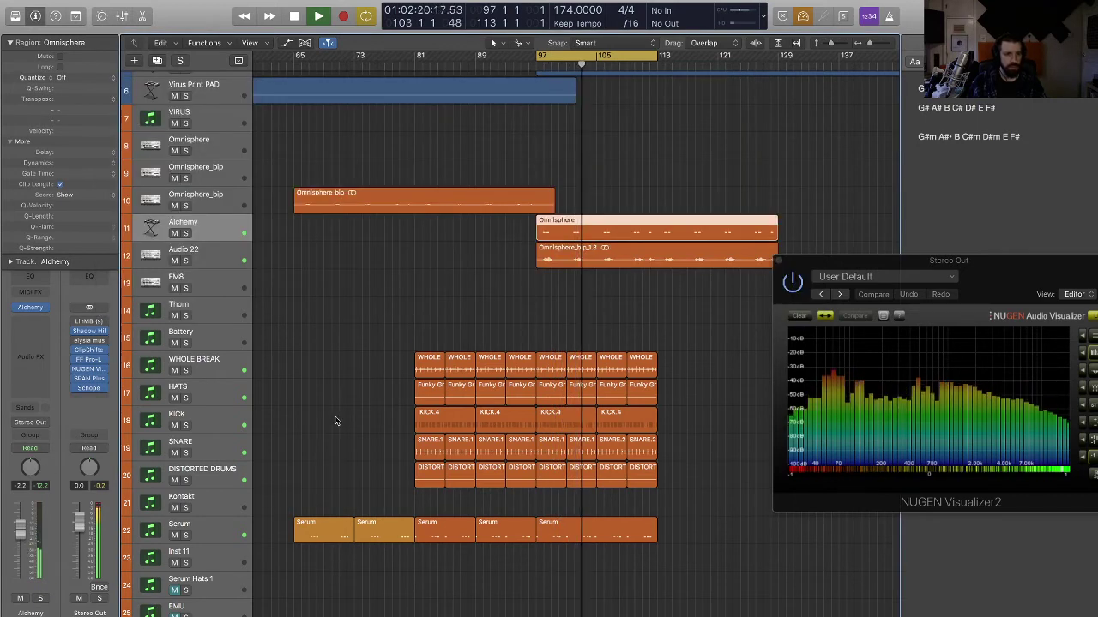
- Stop playback and bounce the Omnisphere region on the Alchemy track in place to a new track, leaving the source
{"action": "left_click", "coordinate": [613, 299]}
{"action": "scroll", "coordinate": [610, 300], "scroll_direction": "right", "scroll_amount": 3}
{"action": "key", "text": "space"}
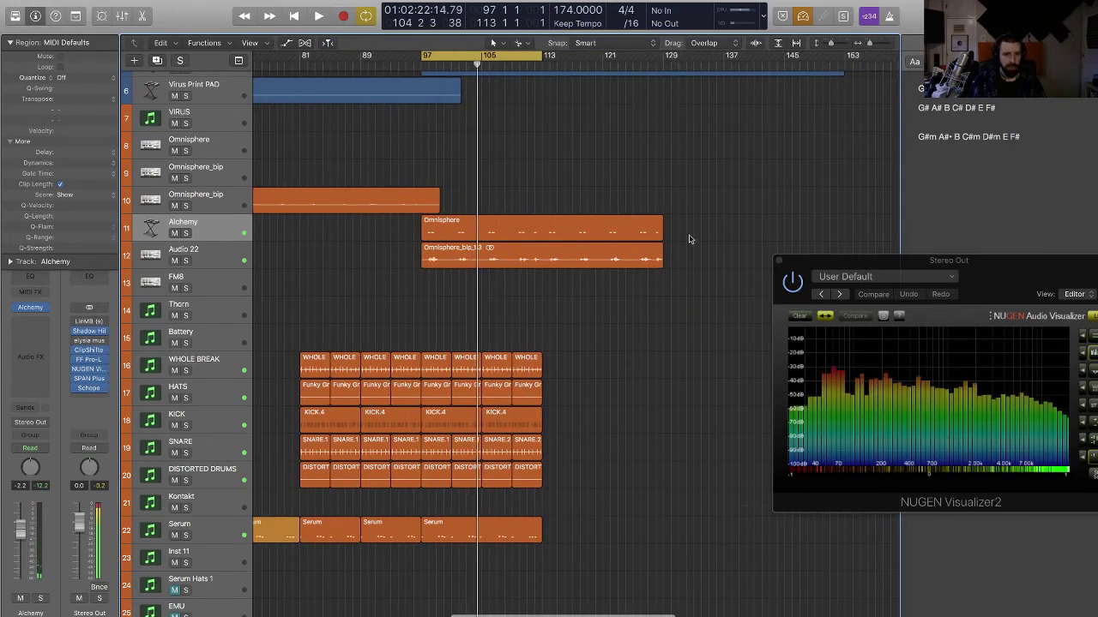
{"action": "left_click_drag", "start_coordinate": [692, 226], "coordinate": [439, 239]}
{"action": "key", "text": "ctrl+b"}
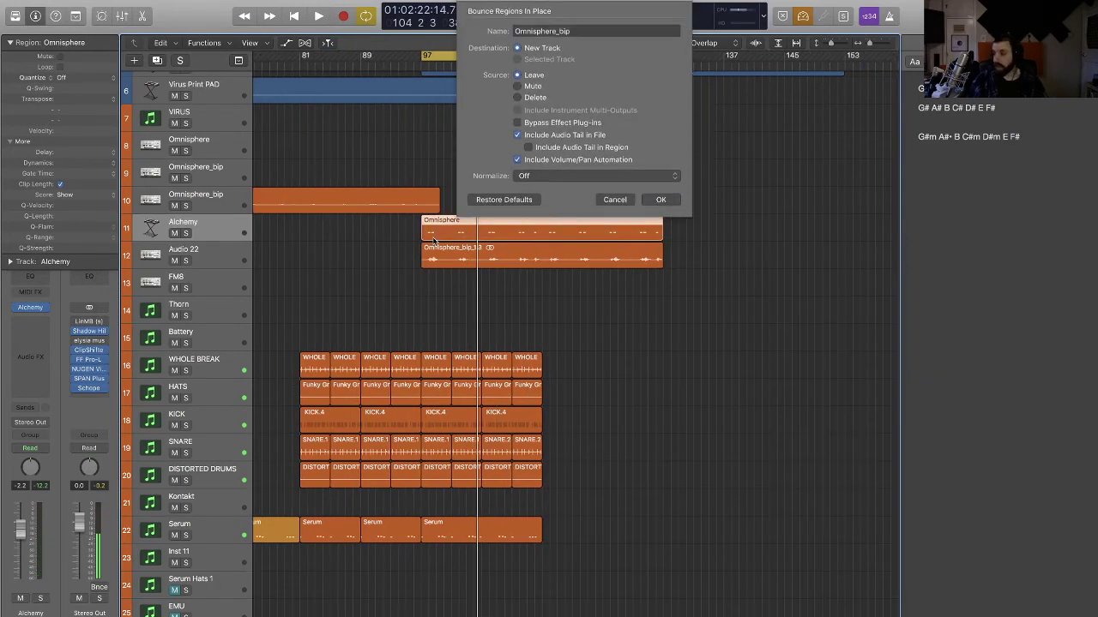
{"action": "key", "text": "Return"}
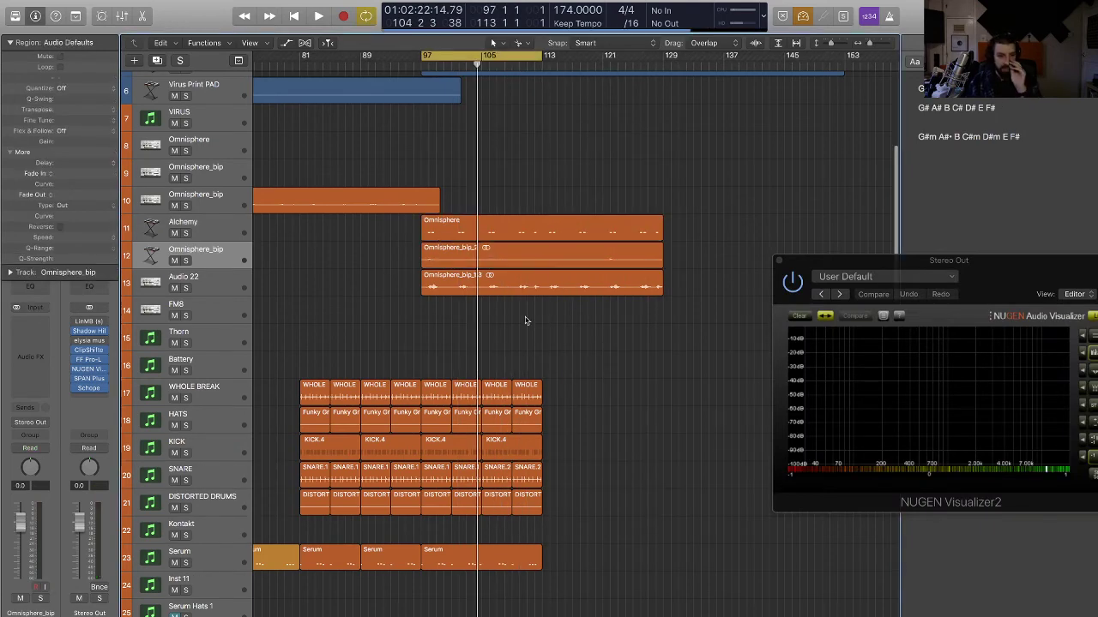
- Delete the original Omnisphere MIDI region at bar 97 on the Alchemy track and select that track
{"action": "key", "text": "super+Down"}
{"action": "key", "text": "super+Down"}
{"action": "key", "text": "super+Down"}
{"action": "key", "text": "super+Down"}
{"action": "key", "text": "super+Down"}
{"action": "key", "text": "super+Down"}
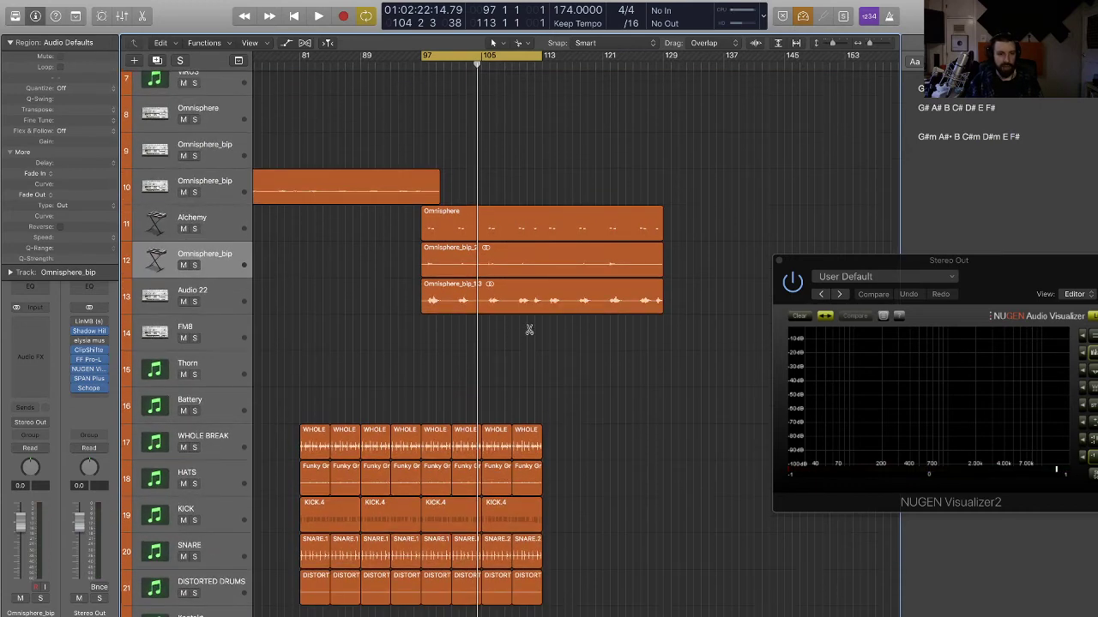
{"action": "left_click", "coordinate": [655, 227]}
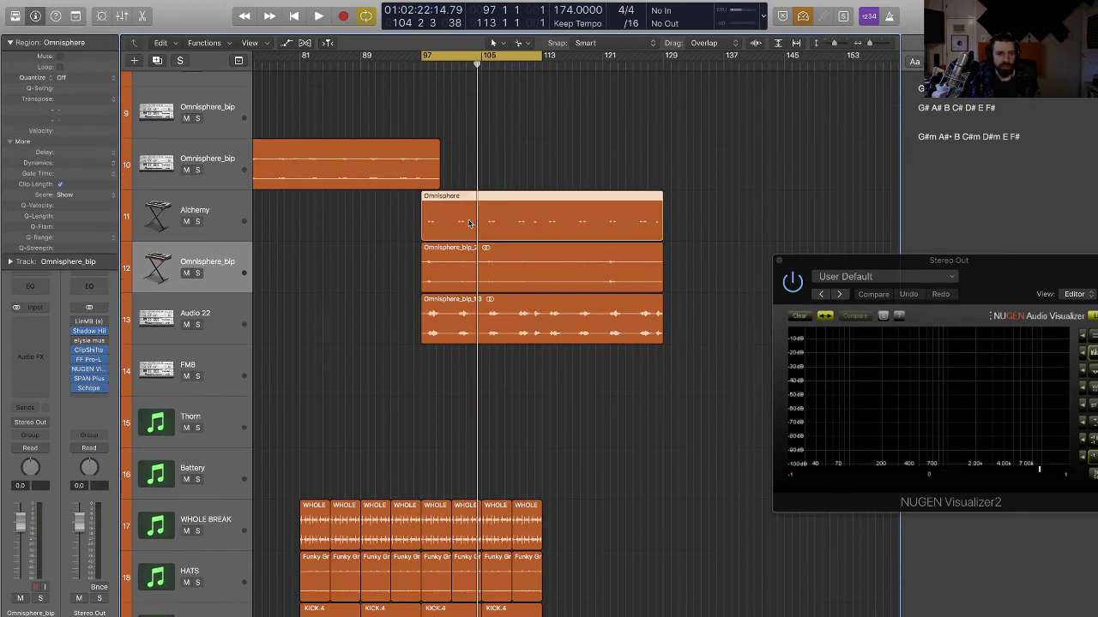
{"action": "key", "text": "Delete"}
{"action": "left_click", "coordinate": [230, 209]}
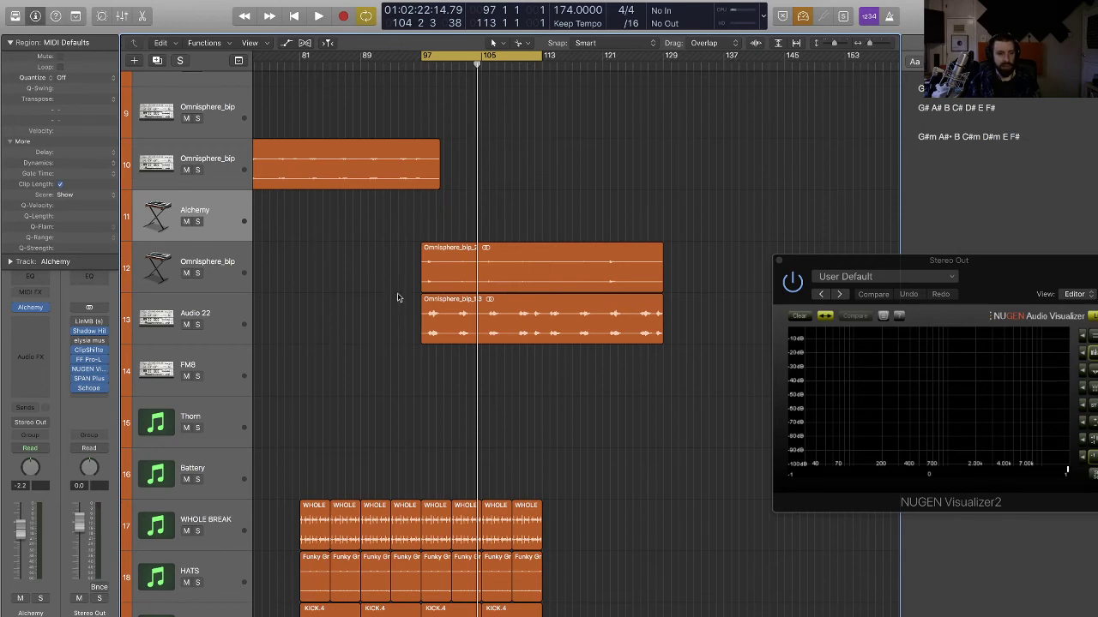
- During playback, copy the drum and Serum regions of bars 97 to 113 so they continue from bar 113 to 129
{"action": "scroll", "coordinate": [550, 413], "scroll_direction": "right", "scroll_amount": 1}
{"action": "key", "text": "space"}
{"action": "scroll", "coordinate": [500, 378], "scroll_direction": "down", "scroll_amount": 5}
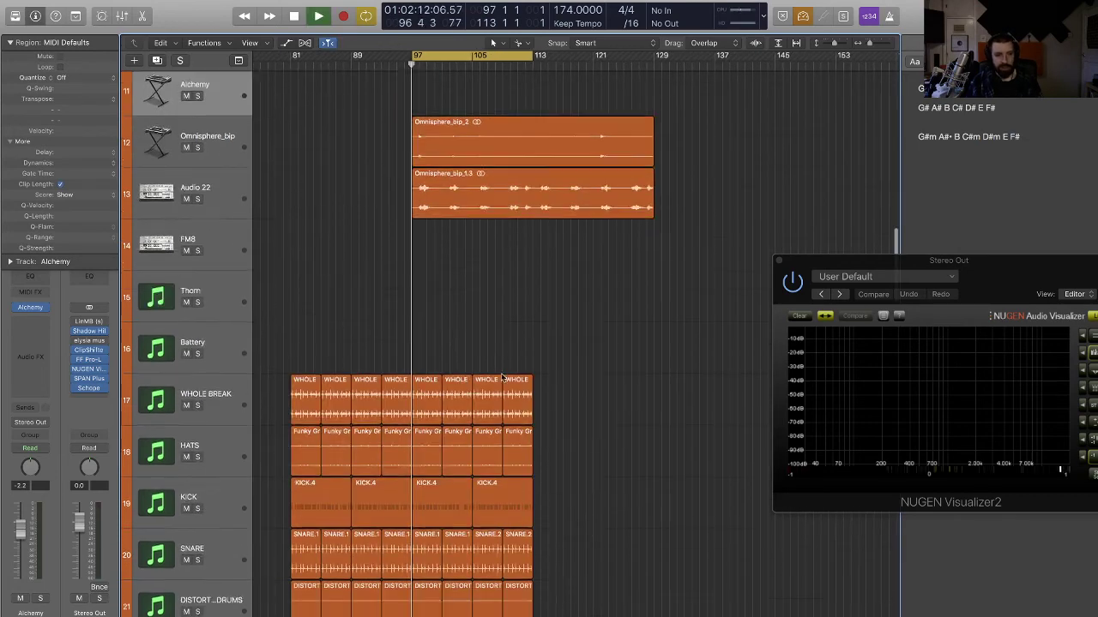
{"action": "scroll", "coordinate": [529, 385], "scroll_direction": "down", "scroll_amount": 5}
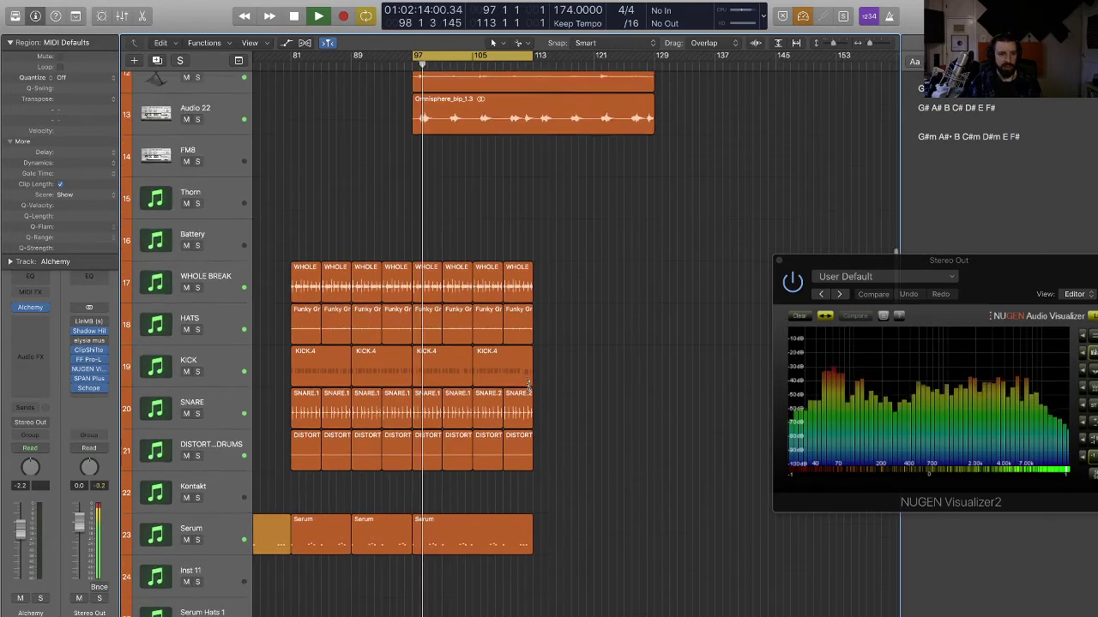
{"action": "left_click_drag", "start_coordinate": [576, 532], "coordinate": [549, 278]}
{"action": "left_click", "coordinate": [532, 228]}
- Insert Tape Delay on the bounced Omnisphere_bip track below Alchemy
{"action": "left_click", "coordinate": [214, 108]}
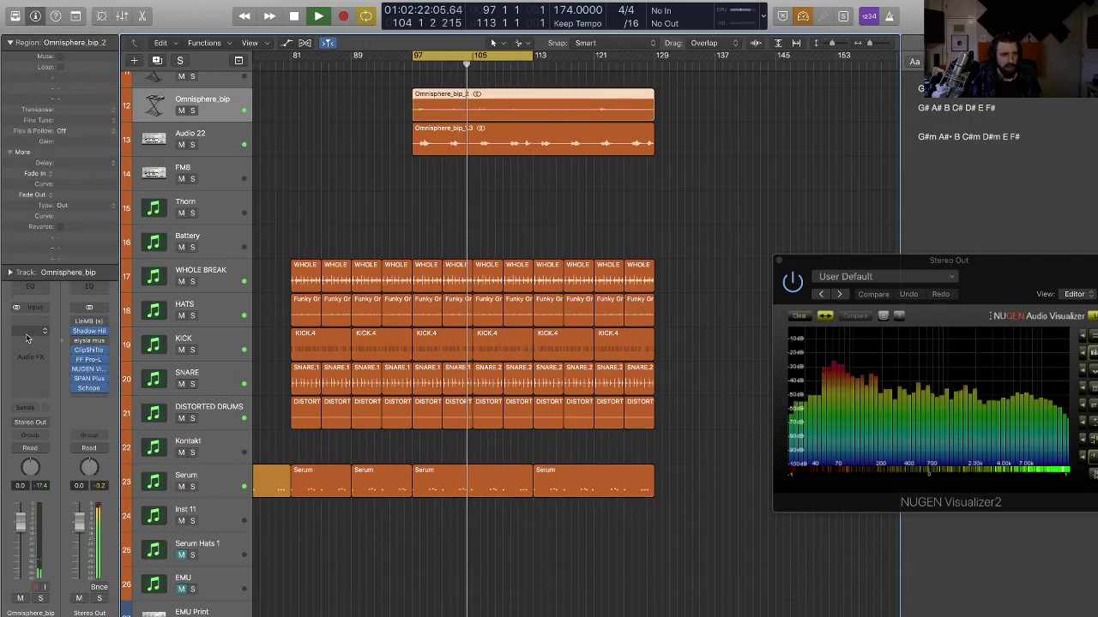
{"action": "left_click", "coordinate": [31, 333]}
{"action": "mouse_move", "coordinate": [52, 410]}
{"action": "mouse_move", "coordinate": [201, 443]}
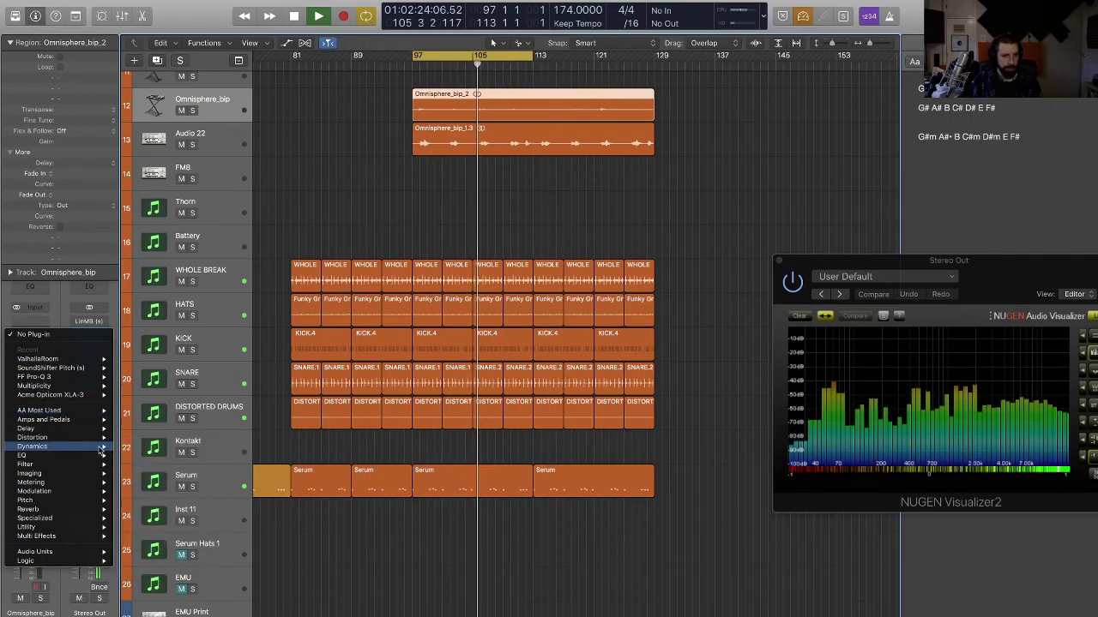
{"action": "mouse_move", "coordinate": [83, 430]}
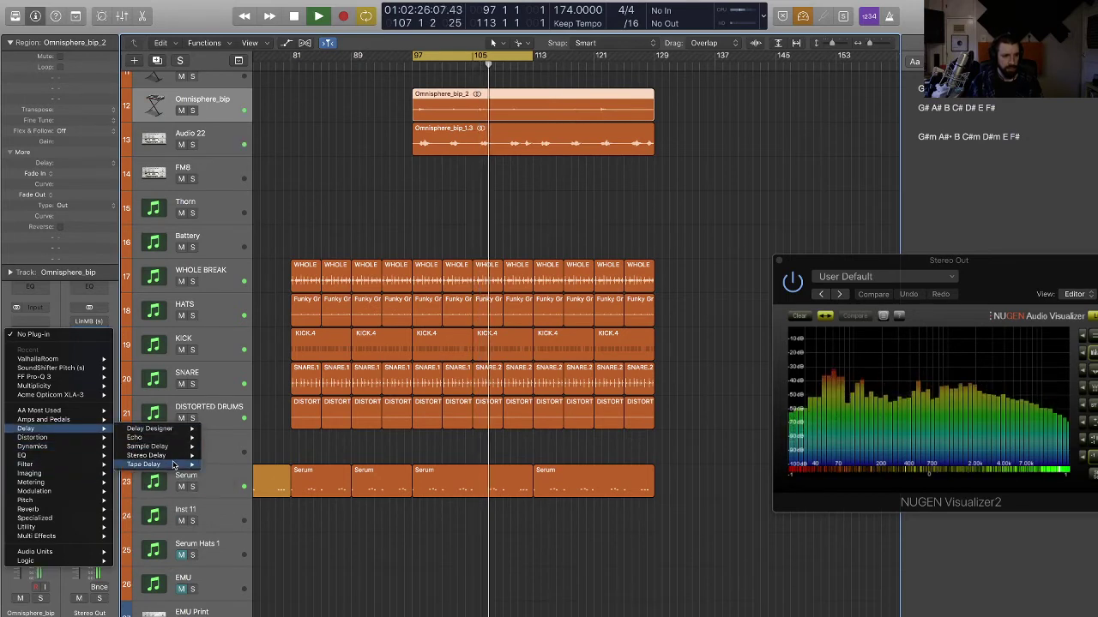
{"action": "mouse_move", "coordinate": [171, 465]}
{"action": "left_click", "coordinate": [215, 464]}
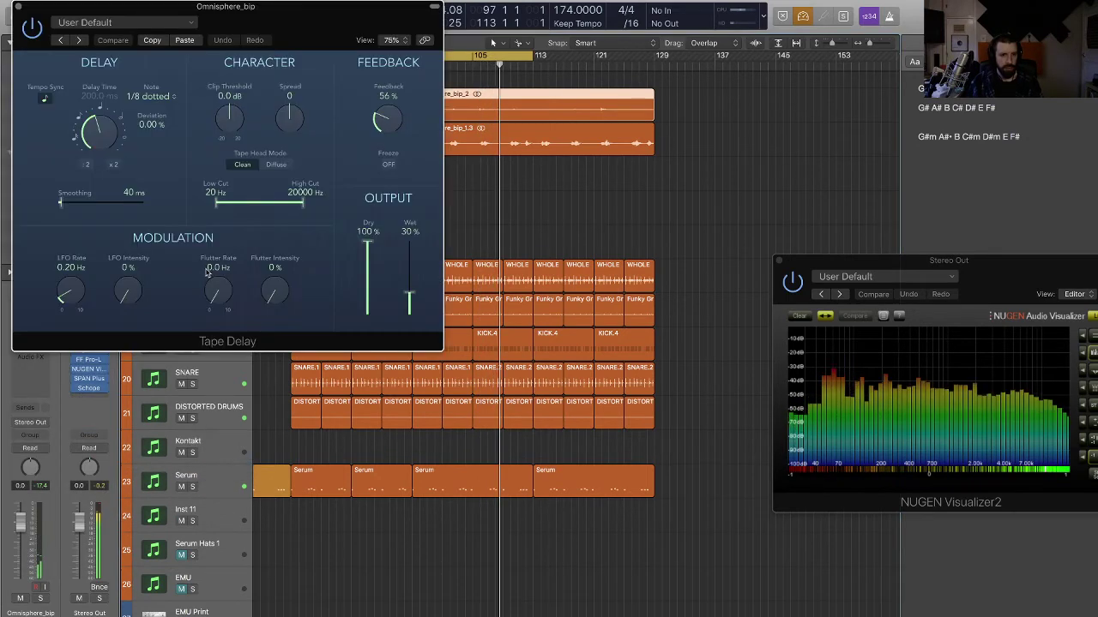
- Set Tape Delay's feedback to 80 %, wet to 66 %, low cut to 220 Hz and high cut to 7000 Hz, and close it
{"action": "left_click_drag", "start_coordinate": [385, 112], "coordinate": [386, 103]}
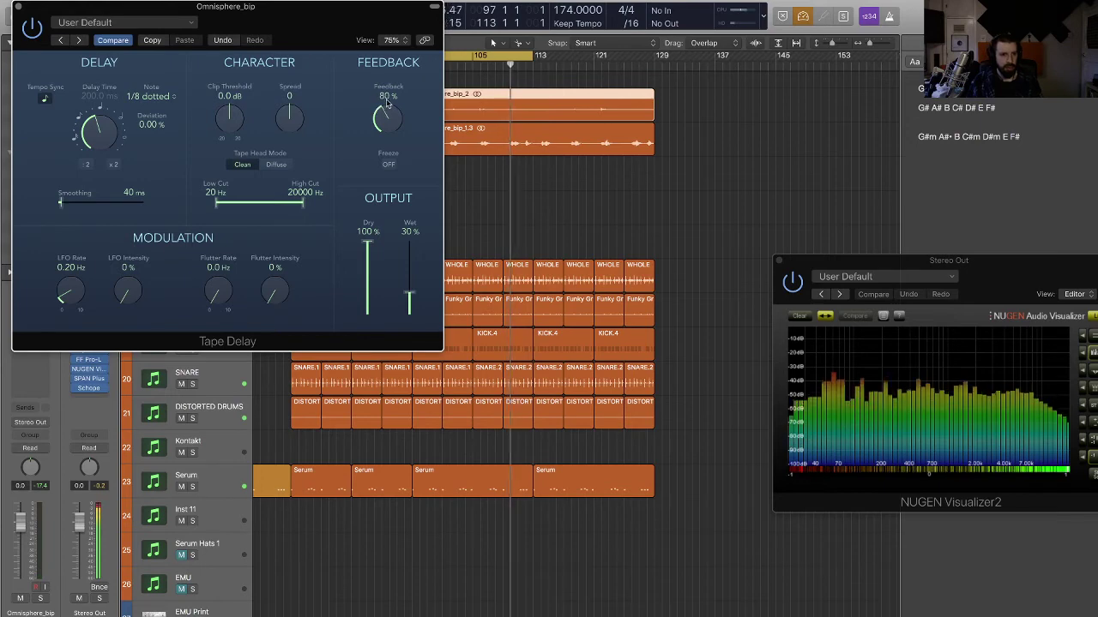
{"action": "left_click_drag", "start_coordinate": [410, 293], "coordinate": [413, 268]}
{"action": "left_click_drag", "start_coordinate": [216, 203], "coordinate": [257, 206]}
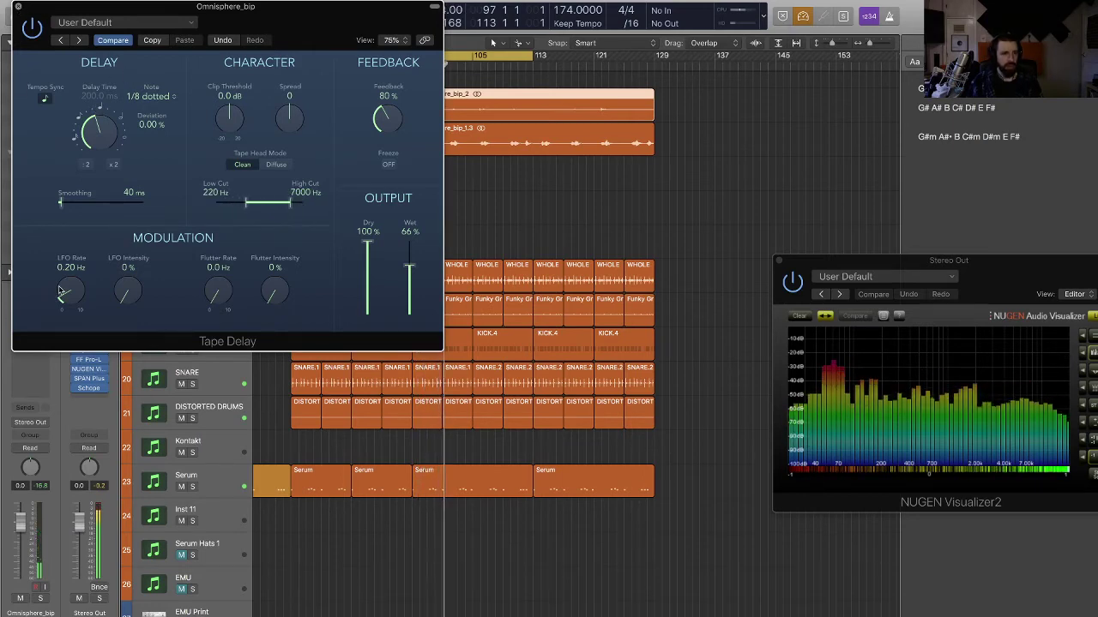
{"action": "key", "text": "super+w"}
{"action": "left_click", "coordinate": [386, 213]}
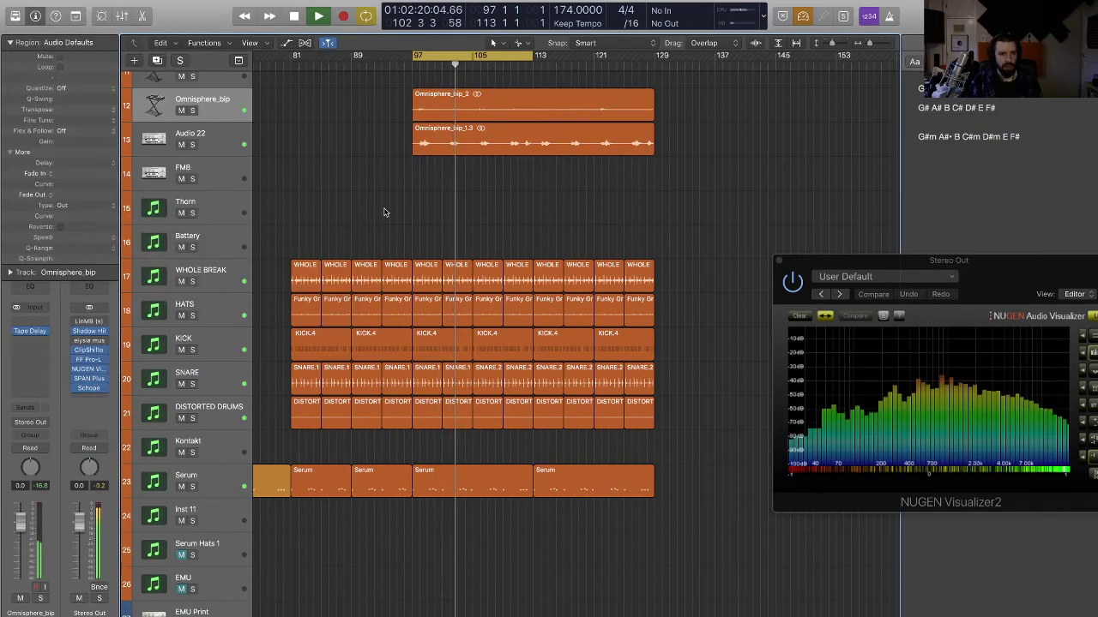
- Cut off the silent start of the Omnisphere_bip_2 region and move the remainder earlier to start just before bar 97
{"action": "key", "text": "super+Right"}
{"action": "key", "text": "super+Right"}
{"action": "key", "text": "super+Down"}
{"action": "key", "text": "super+Down"}
{"action": "key", "text": "super+Down"}
{"action": "key", "text": "super+Down"}
{"action": "key", "text": "super+Down"}
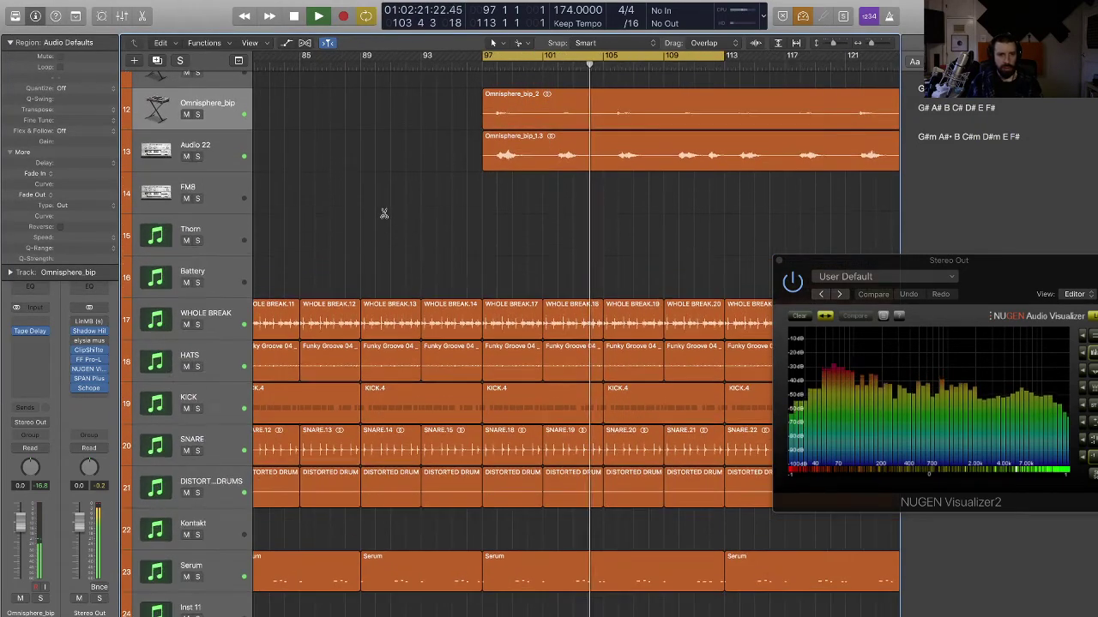
{"action": "key", "text": "super+Down"}
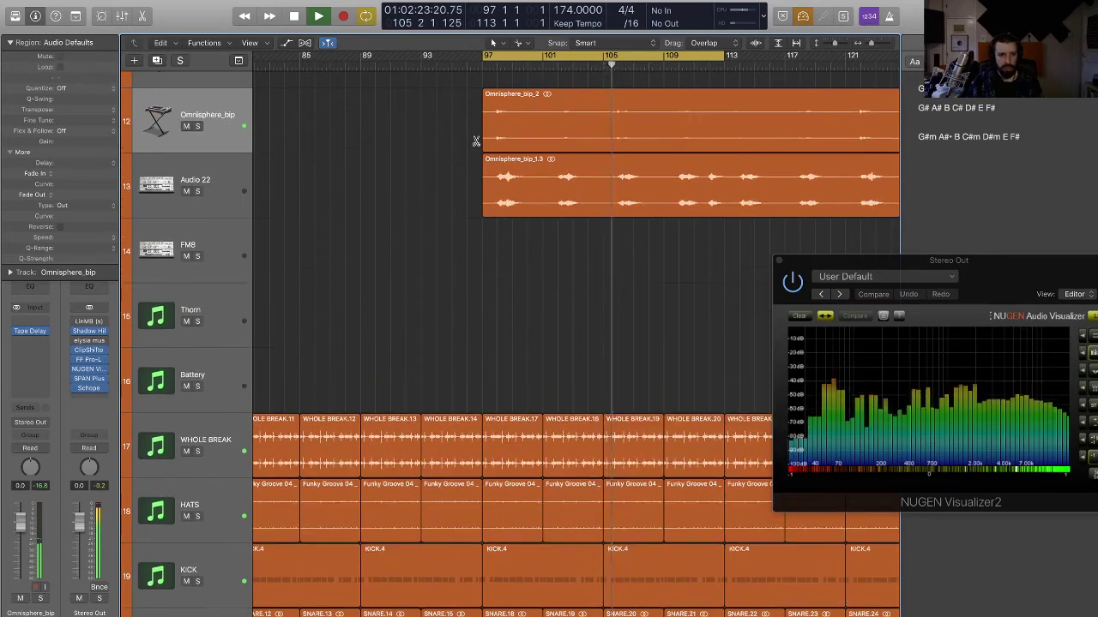
{"action": "key", "text": "super+Right"}
{"action": "key", "text": "super+Right"}
{"action": "scroll", "coordinate": [414, 150], "scroll_direction": "left", "scroll_amount": 3}
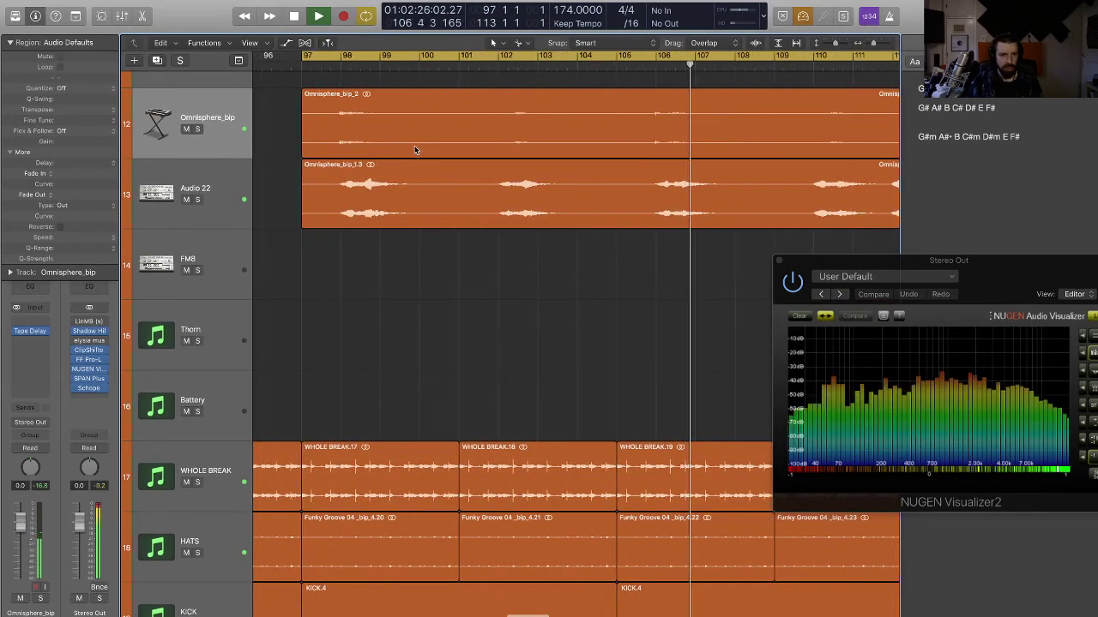
{"action": "left_click", "coordinate": [391, 130]}
{"action": "left_click_drag", "start_coordinate": [391, 130], "coordinate": [357, 127]}
{"action": "left_click", "coordinate": [365, 119]}
{"action": "key", "text": "BackSpace"}
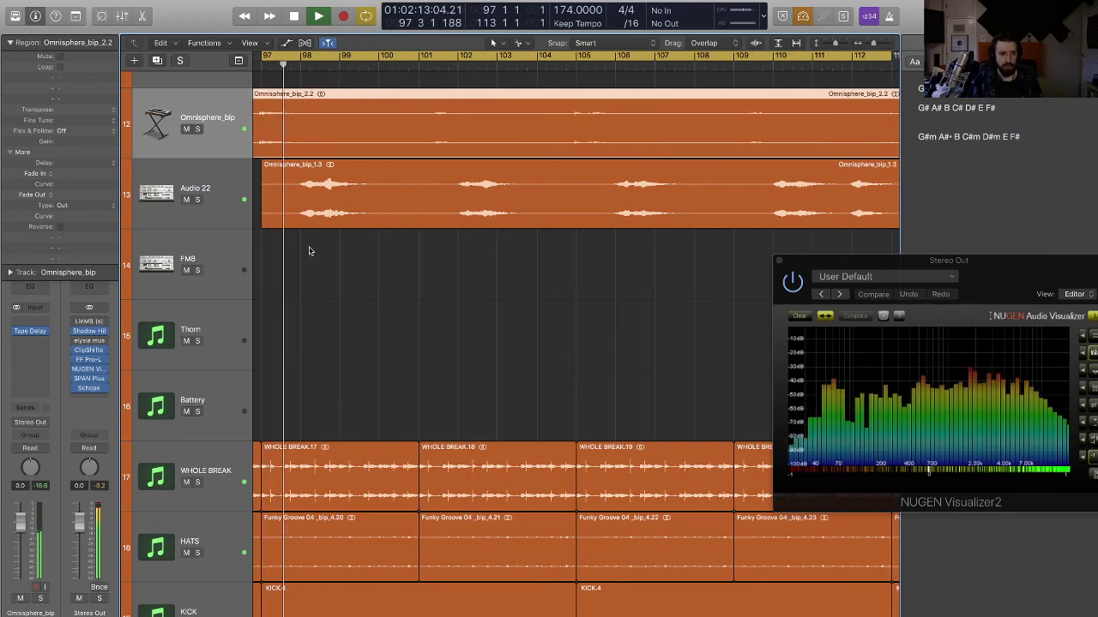
{"action": "scroll", "coordinate": [314, 250], "scroll_direction": "left", "scroll_amount": 1}
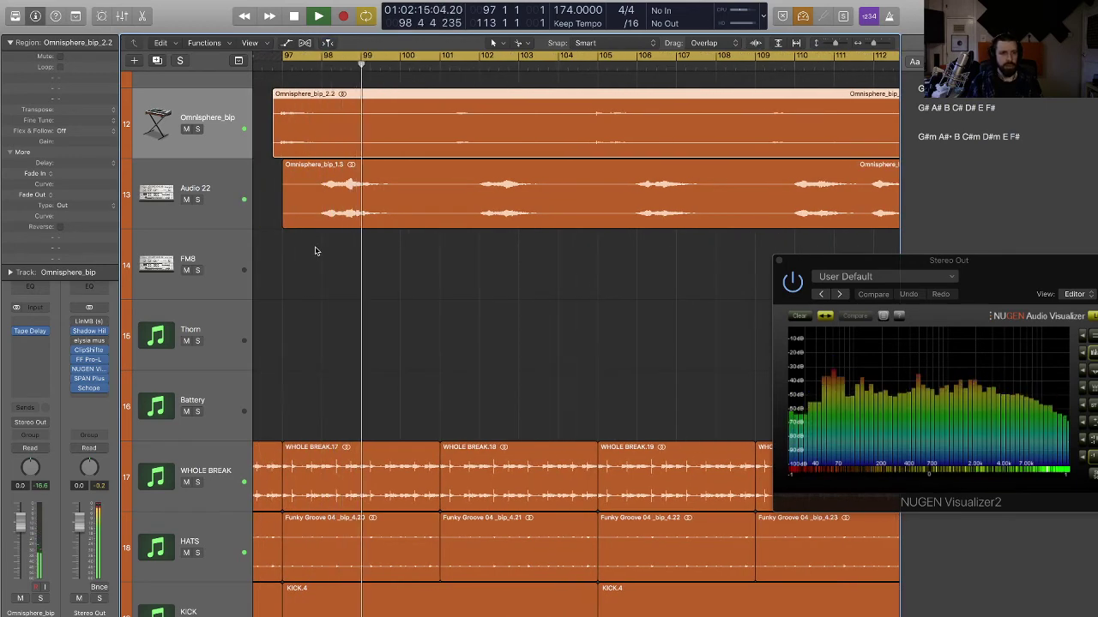
- Undo the last move of the Omnisphere_bip_2.2 region and extend its start to bar 97
{"action": "left_click", "coordinate": [321, 249]}
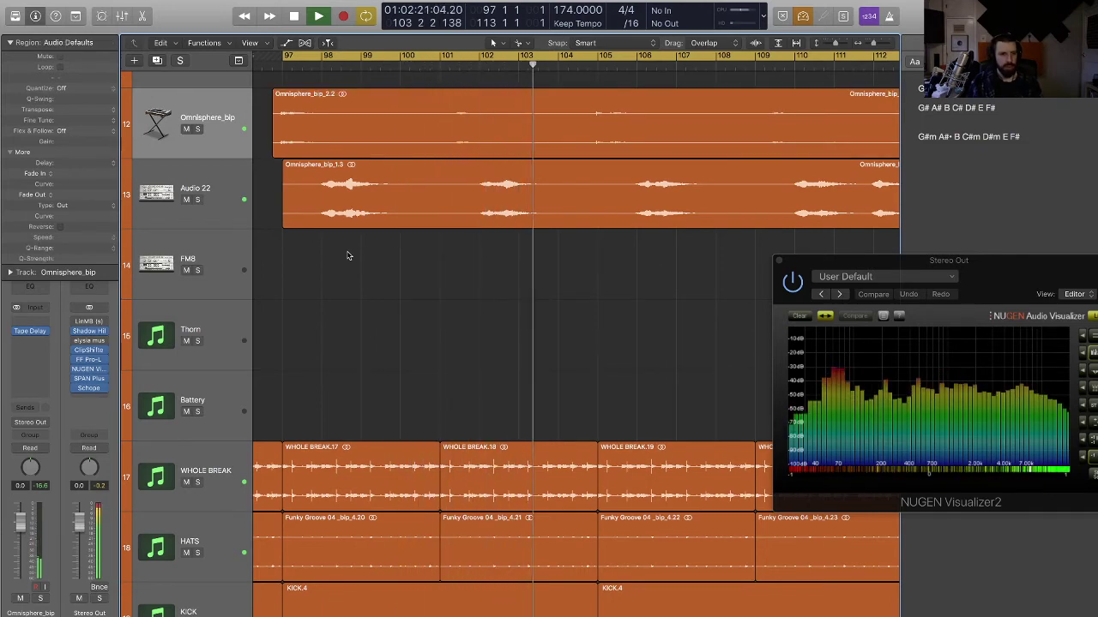
{"action": "key", "text": "super+Left"}
{"action": "key", "text": "super+Left"}
{"action": "key", "text": "super+Up"}
{"action": "key", "text": "super+Up"}
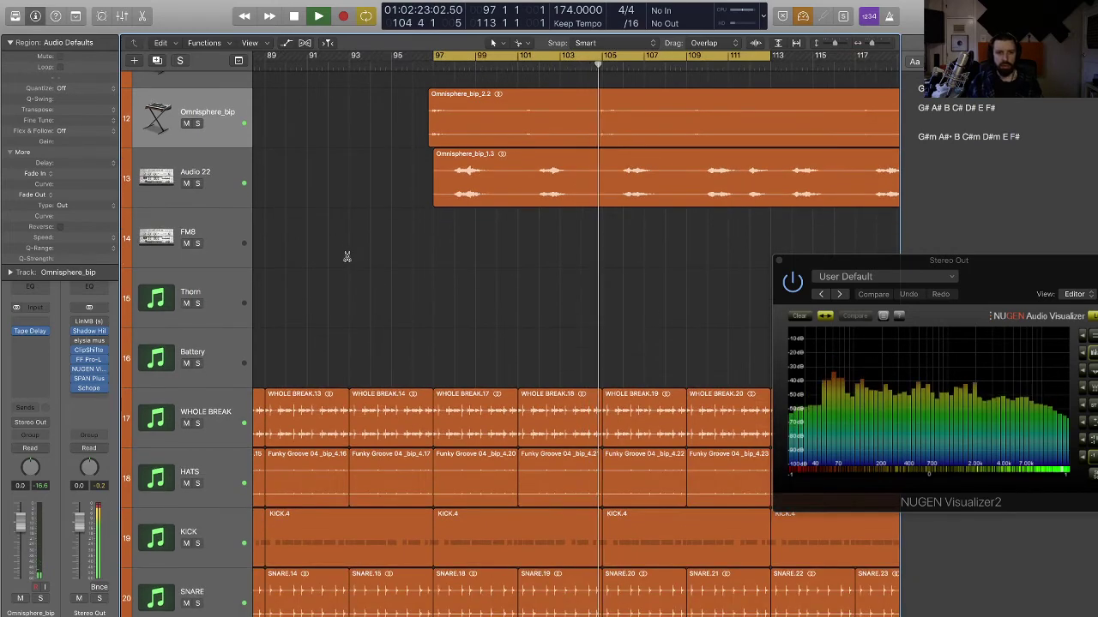
{"action": "key", "text": "super+z"}
{"action": "left_click", "coordinate": [403, 272]}
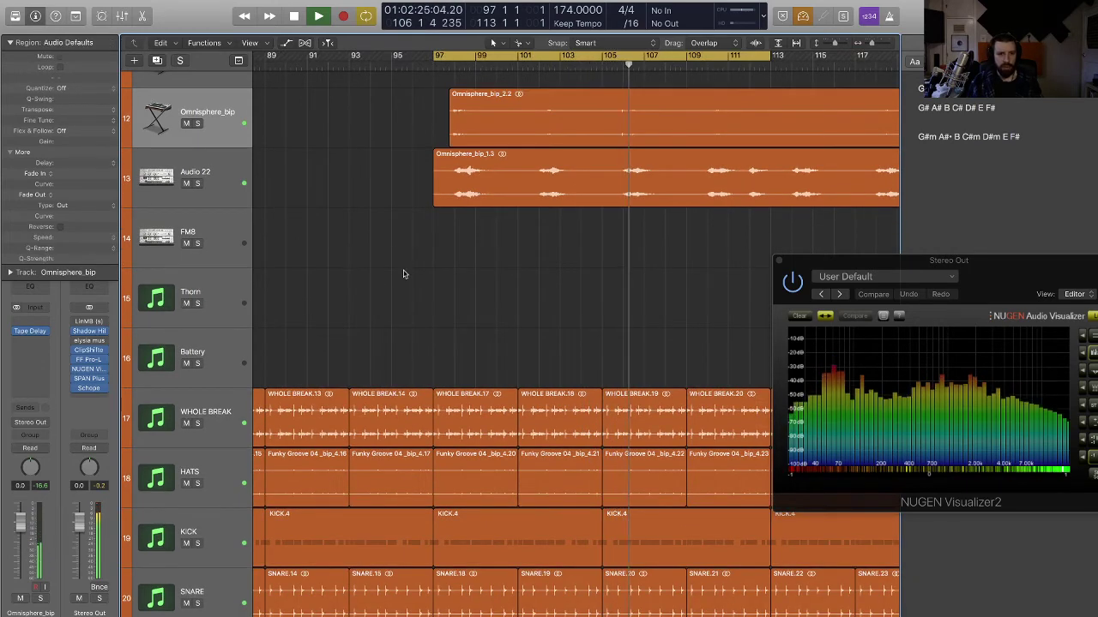
{"action": "left_click_drag", "start_coordinate": [450, 142], "coordinate": [431, 243]}
{"action": "key", "text": "super+Left"}
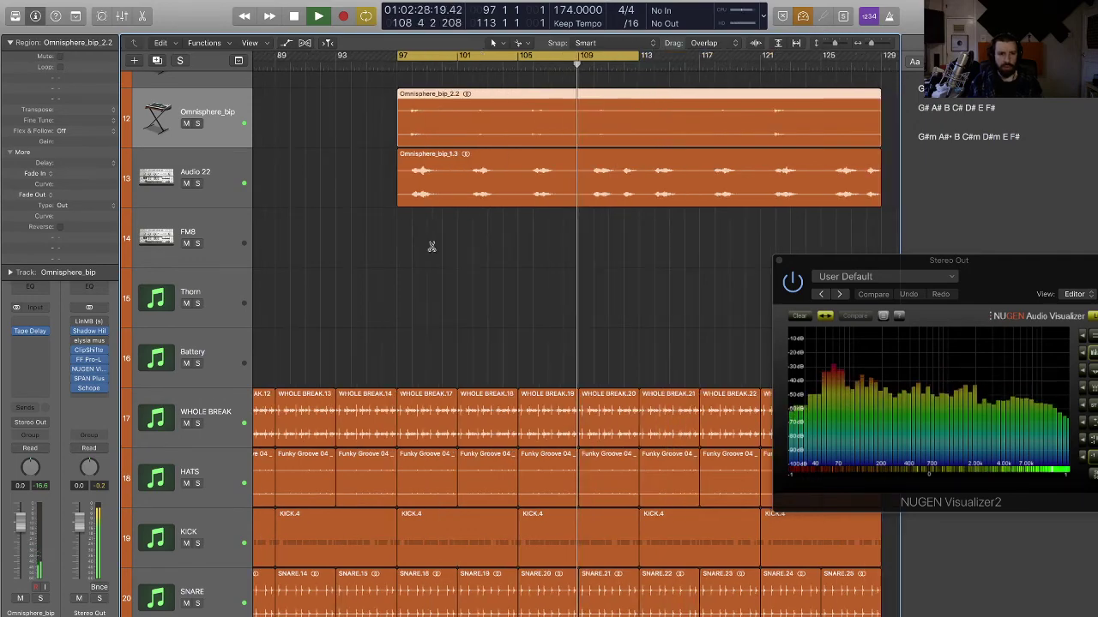
- Split the long Virus Print PAD region at bar 113 and delete the part after it
{"action": "key", "text": "super+Left"}
{"action": "key", "text": "super+Left"}
{"action": "key", "text": "super+Up"}
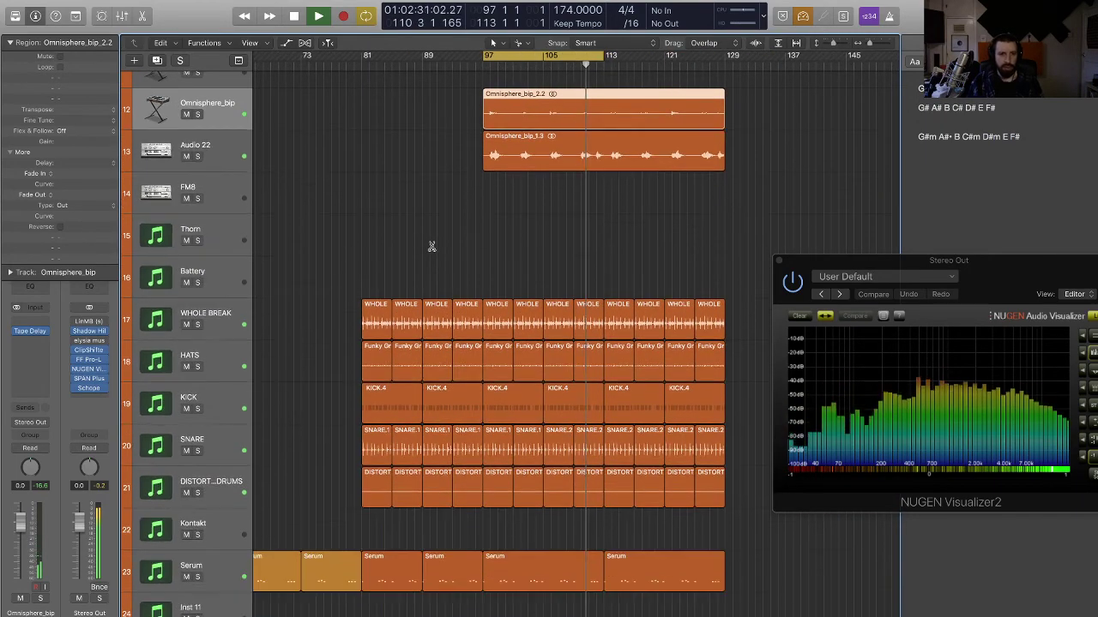
{"action": "key", "text": "super+Up"}
{"action": "key", "text": "super+Up"}
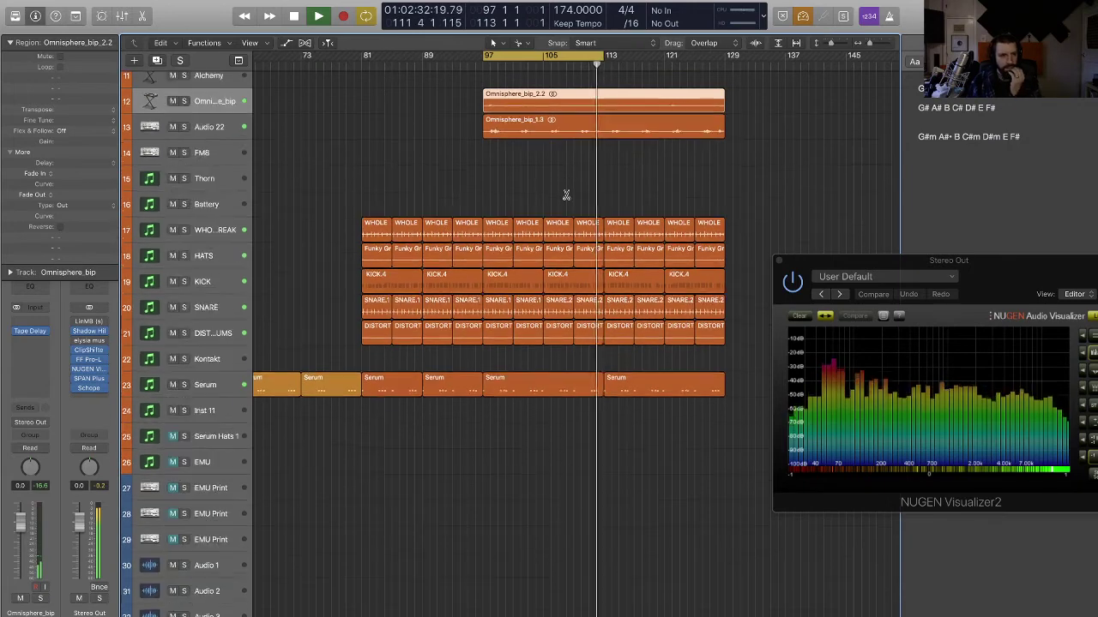
{"action": "key", "text": "super+Up"}
{"action": "scroll", "coordinate": [592, 172], "scroll_direction": "up", "scroll_amount": 5}
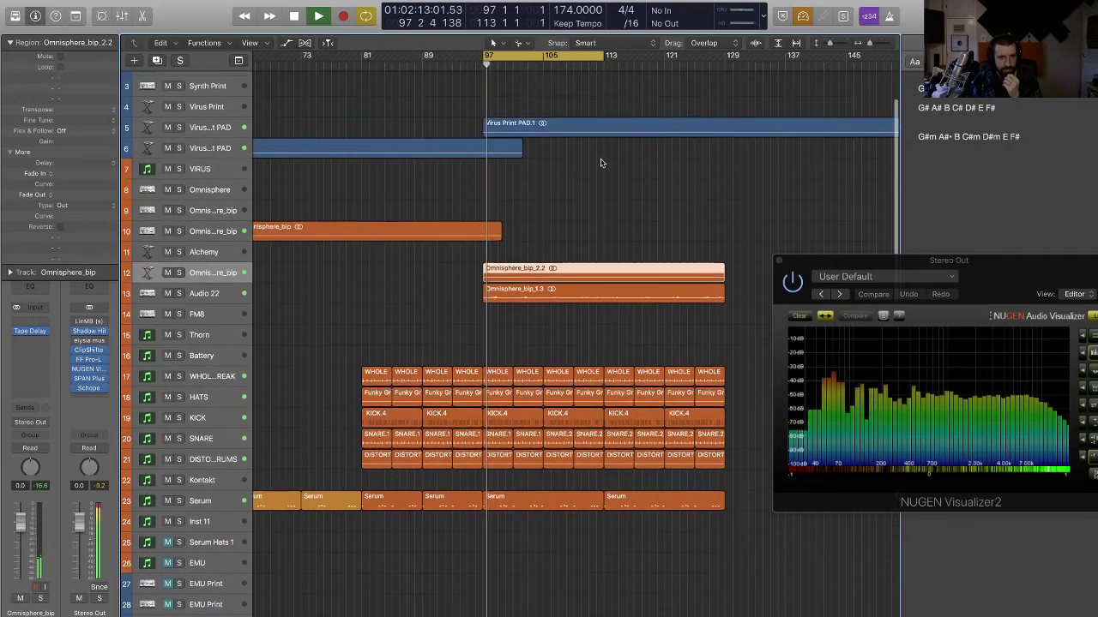
{"action": "left_click_drag", "start_coordinate": [613, 135], "coordinate": [646, 109]}
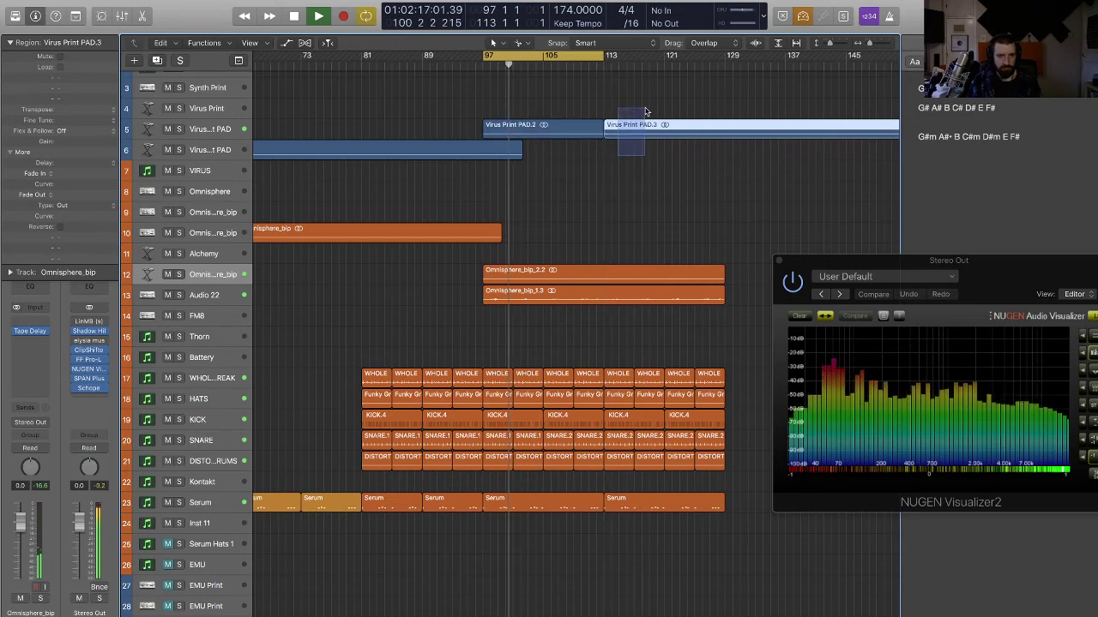
{"action": "key", "text": "BackSpace"}
- Move the cycle range to bars 113–129 and give the Virus Print PAD.2 region a fade-out of 22
{"action": "left_click_drag", "start_coordinate": [579, 53], "coordinate": [700, 55]}
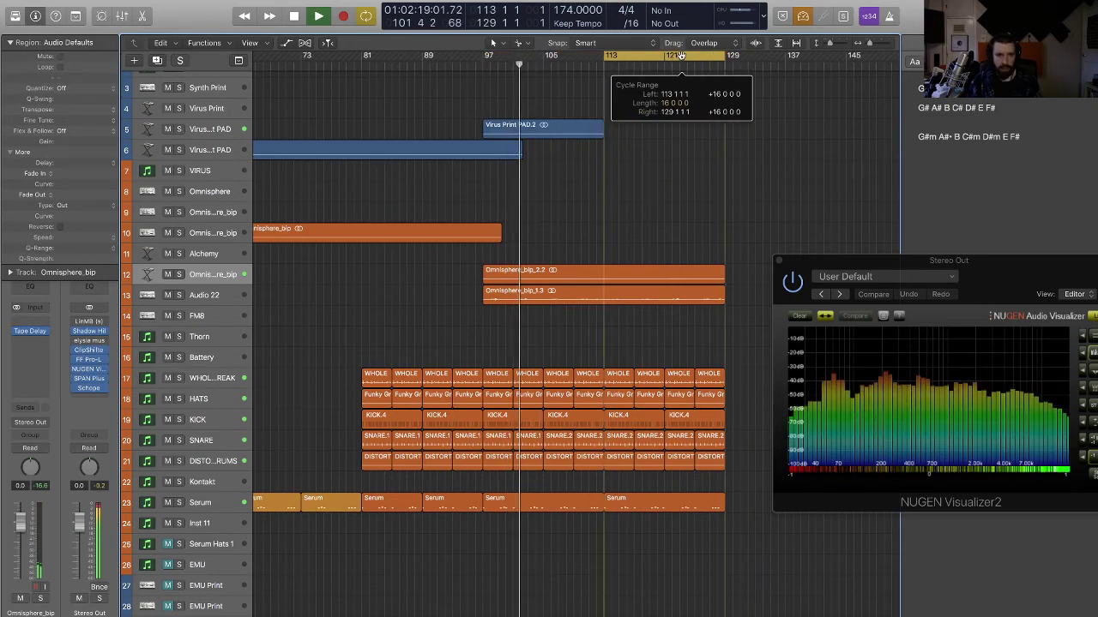
{"action": "left_click", "coordinate": [554, 133]}
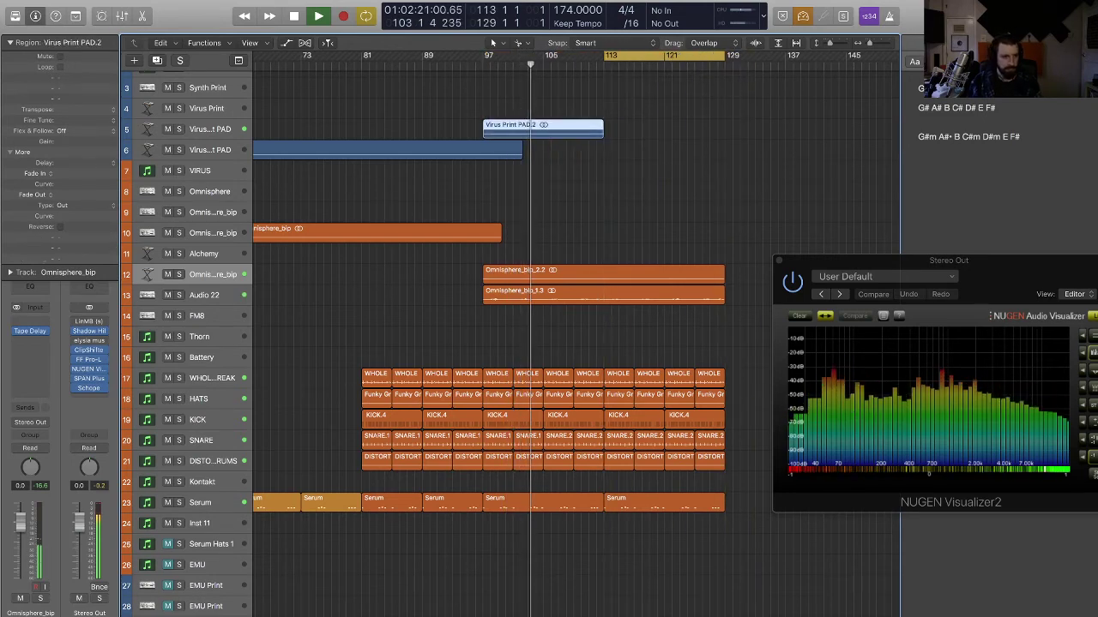
{"action": "key", "text": "super+Left"}
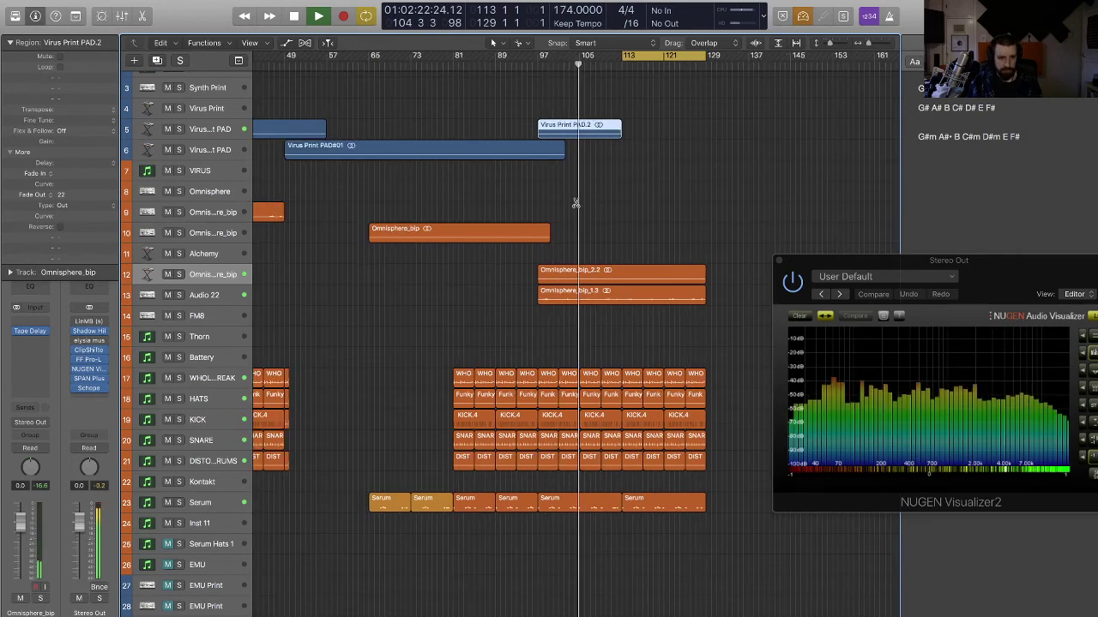
- Audition Moody Hall, Moon Bells and Moon Harvest in Alchemy, load the Moonlight preset instead, and close the plug-in
{"action": "key", "text": "super+Up"}
{"action": "key", "text": "super+Up"}
{"action": "key", "text": "super+Up"}
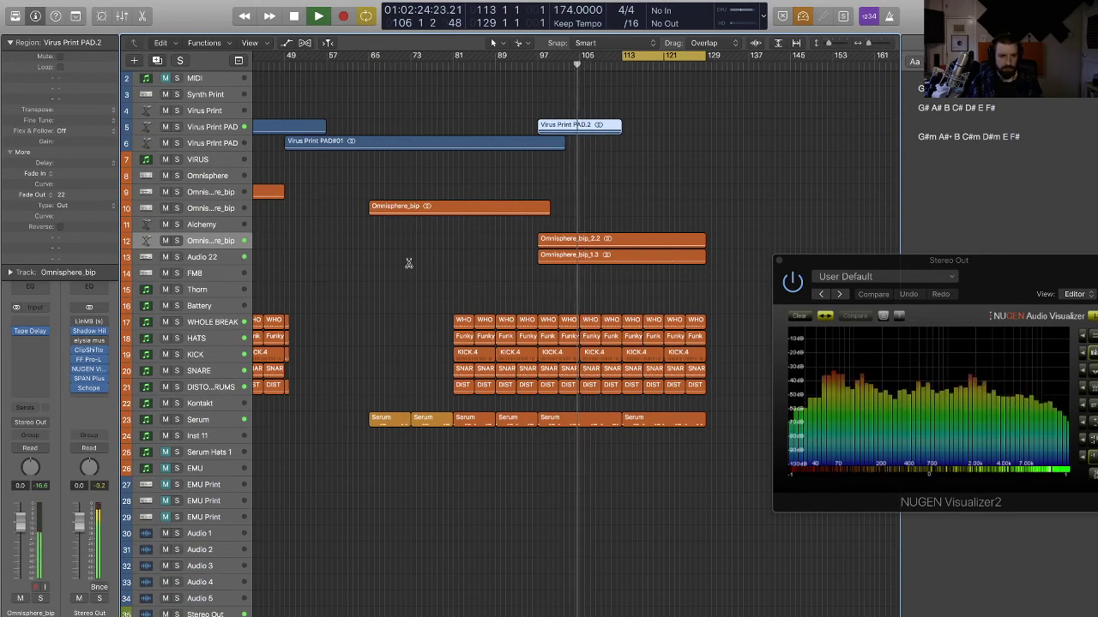
{"action": "scroll", "coordinate": [405, 262], "scroll_direction": "down", "scroll_amount": 4}
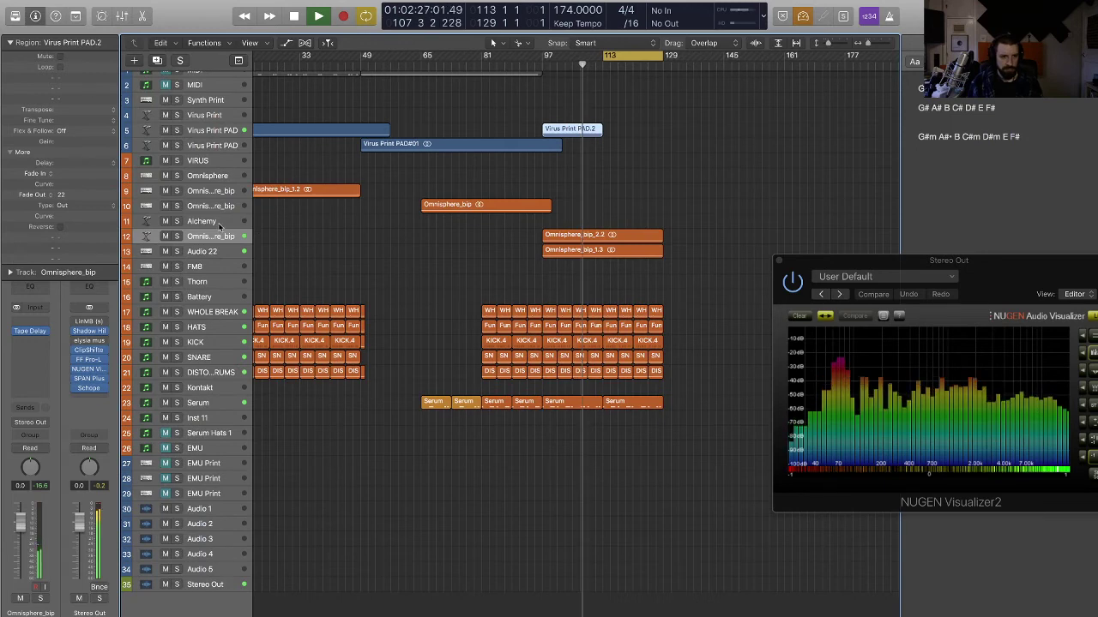
{"action": "key", "text": "Up"}
{"action": "left_click", "coordinate": [30, 307]}
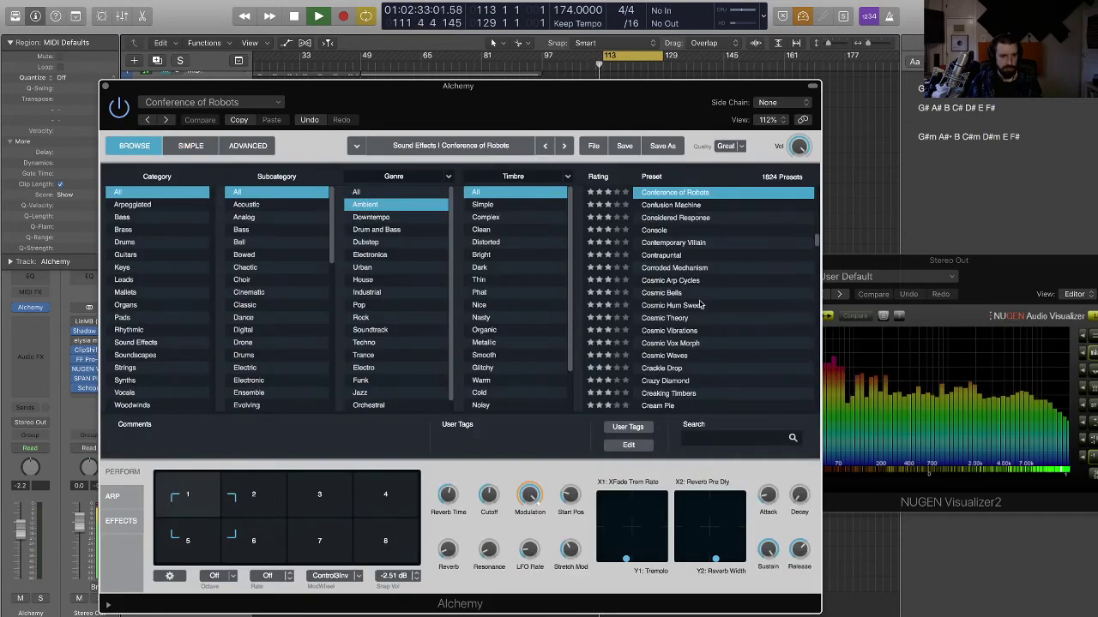
{"action": "scroll", "coordinate": [700, 304], "scroll_direction": "down", "scroll_amount": 20}
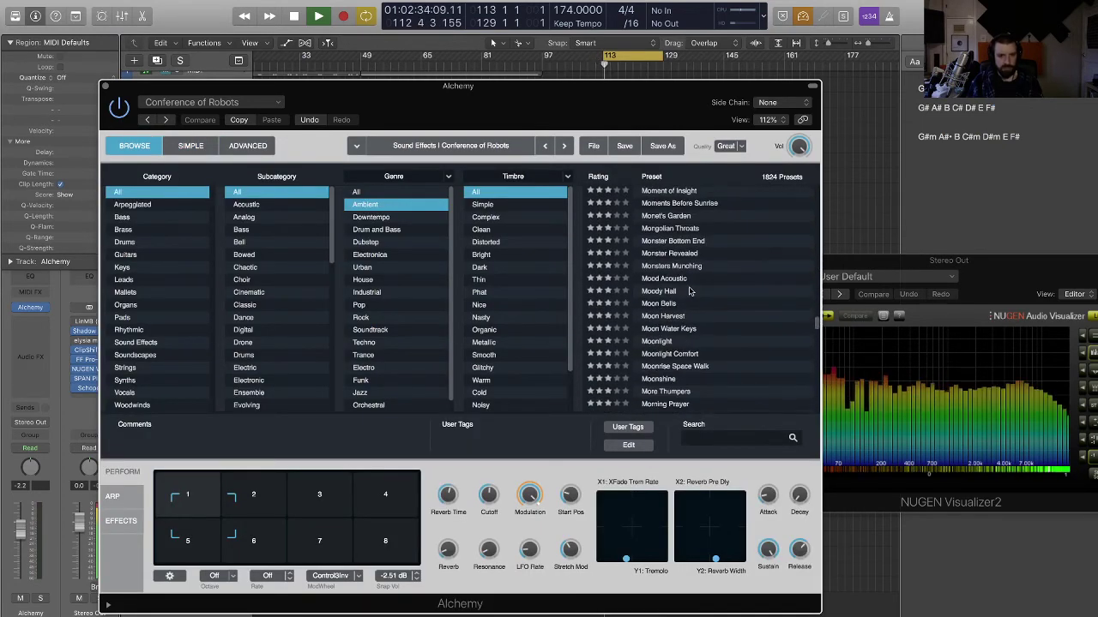
{"action": "left_click", "coordinate": [688, 291]}
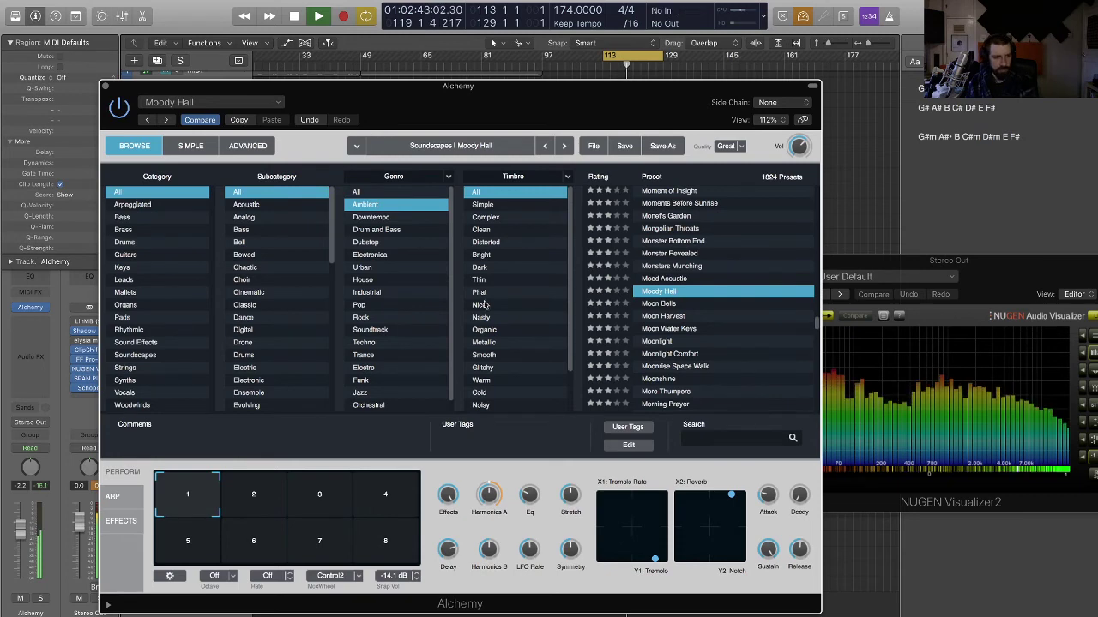
{"action": "left_click", "coordinate": [673, 305]}
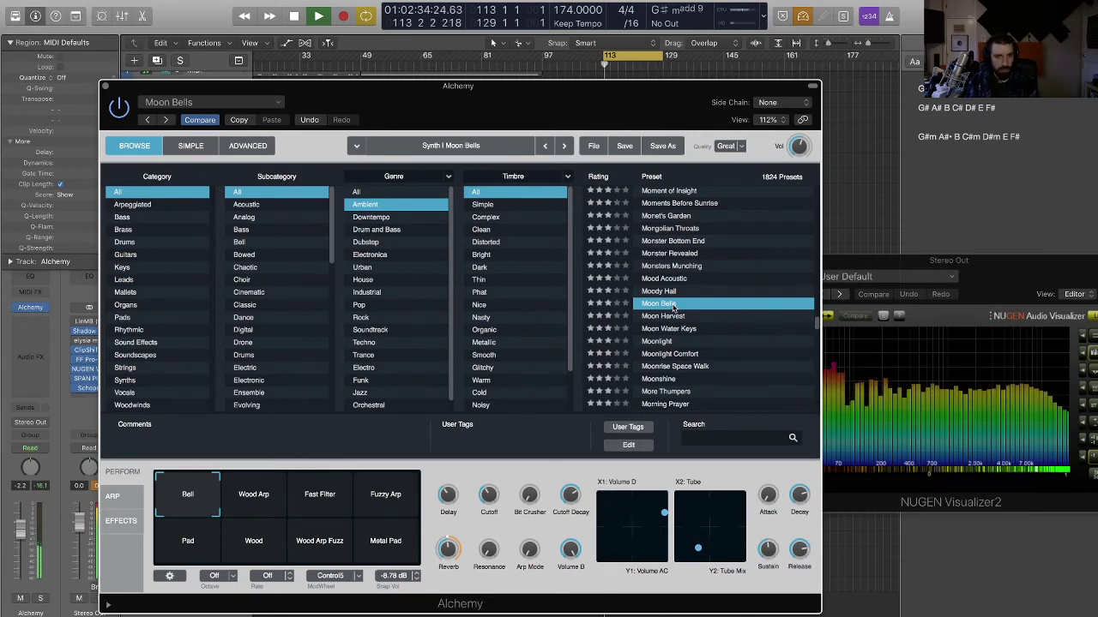
{"action": "left_click", "coordinate": [683, 317]}
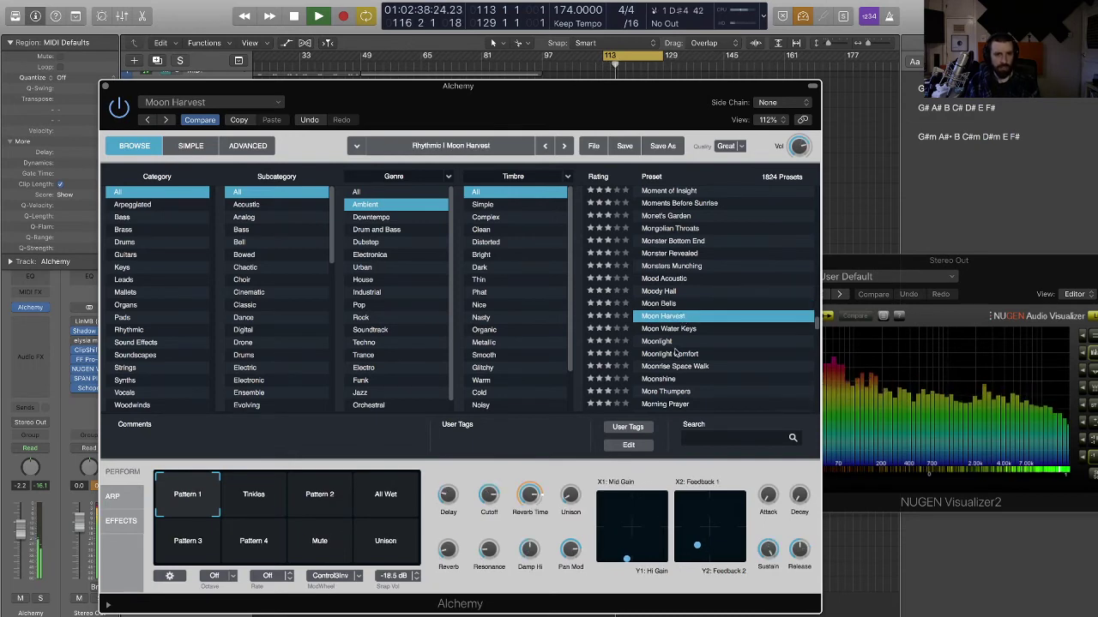
{"action": "left_click", "coordinate": [674, 342]}
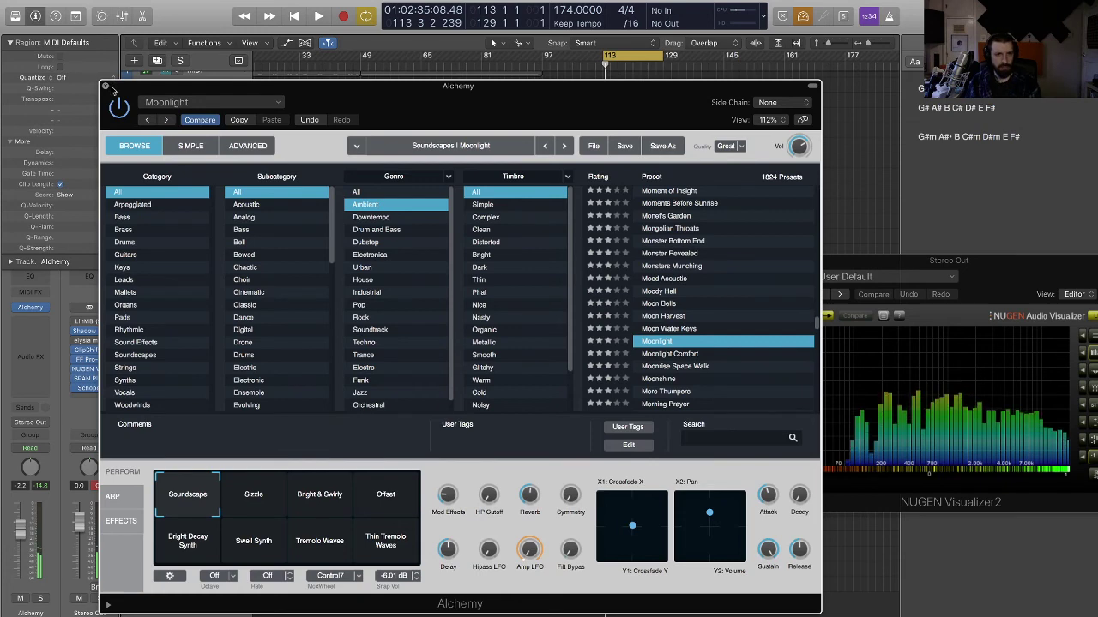
{"action": "key", "text": "super+w"}
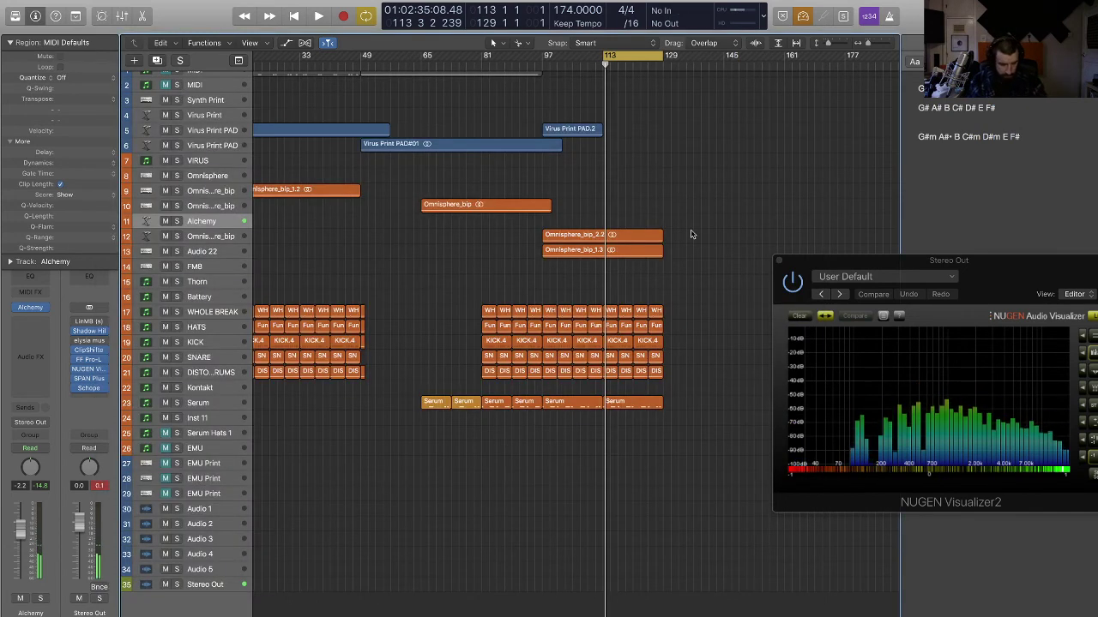
{"action": "key", "text": "r"}
{"action": "key", "text": "space"}
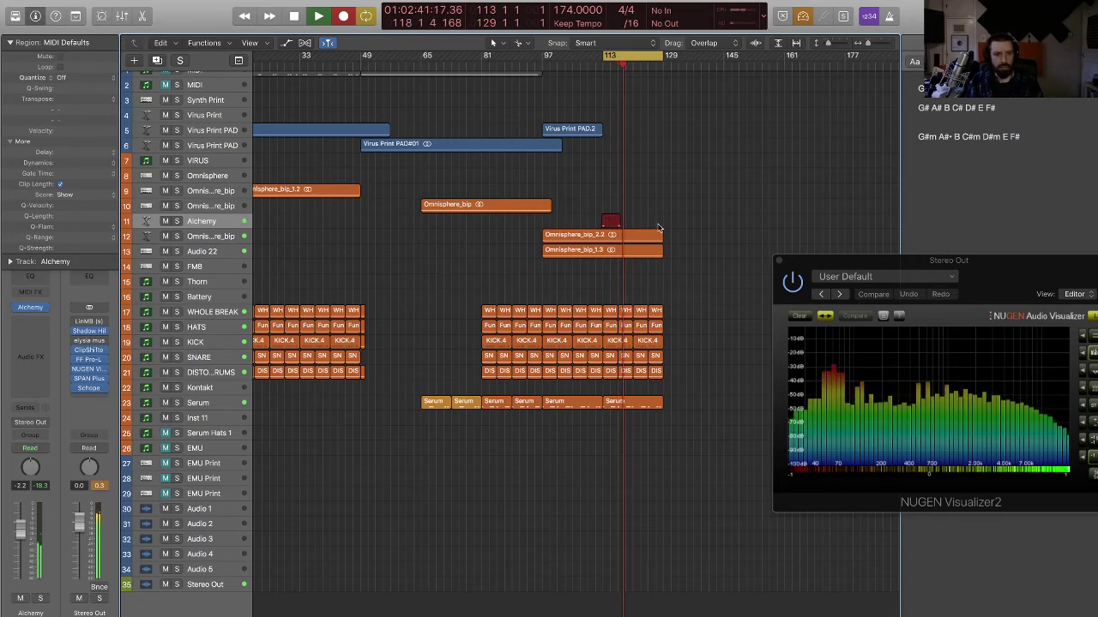
{"action": "key", "text": "space"}
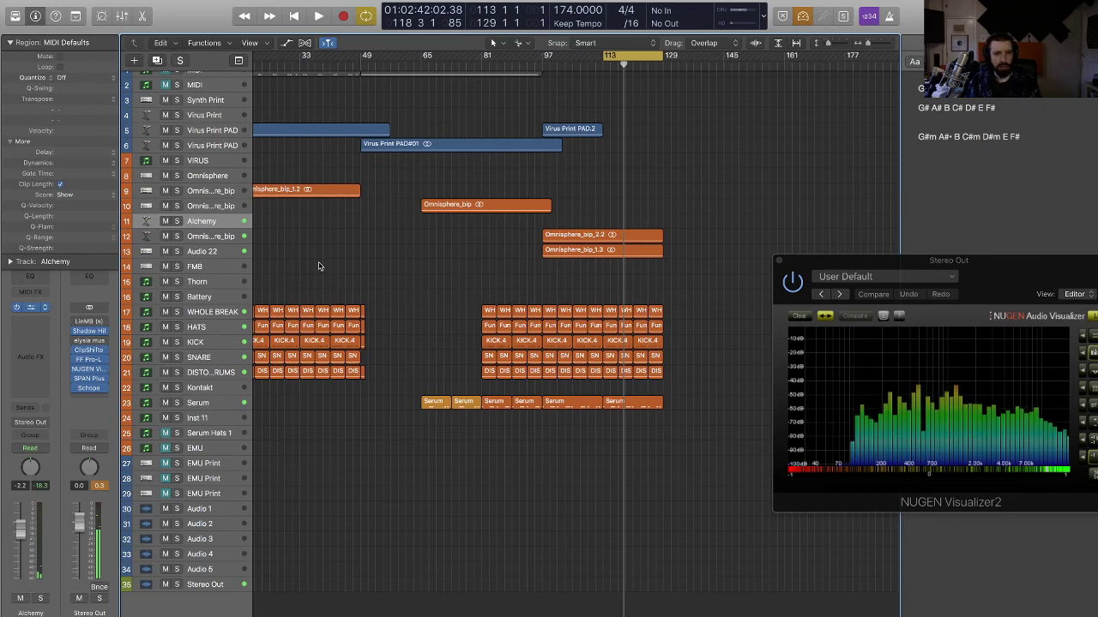
- Audition Moonlight's Sizzle, Bright & Swirly and tremolo wave snapshots in Alchemy, return to Soundscape, and close the plug-in
{"action": "key", "text": "v"}
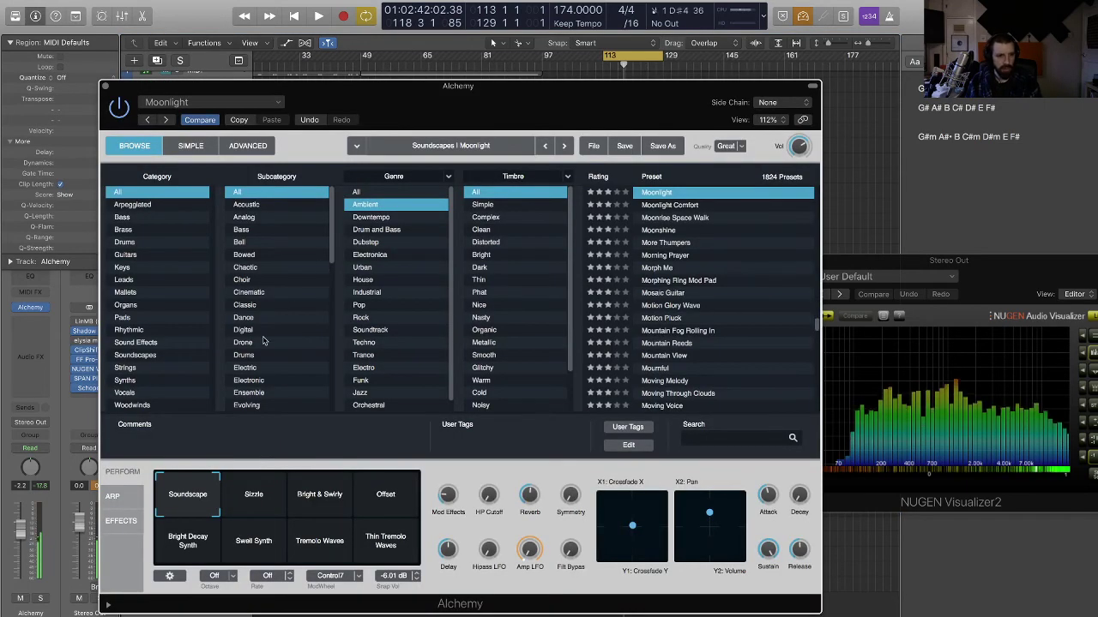
{"action": "left_click", "coordinate": [253, 496]}
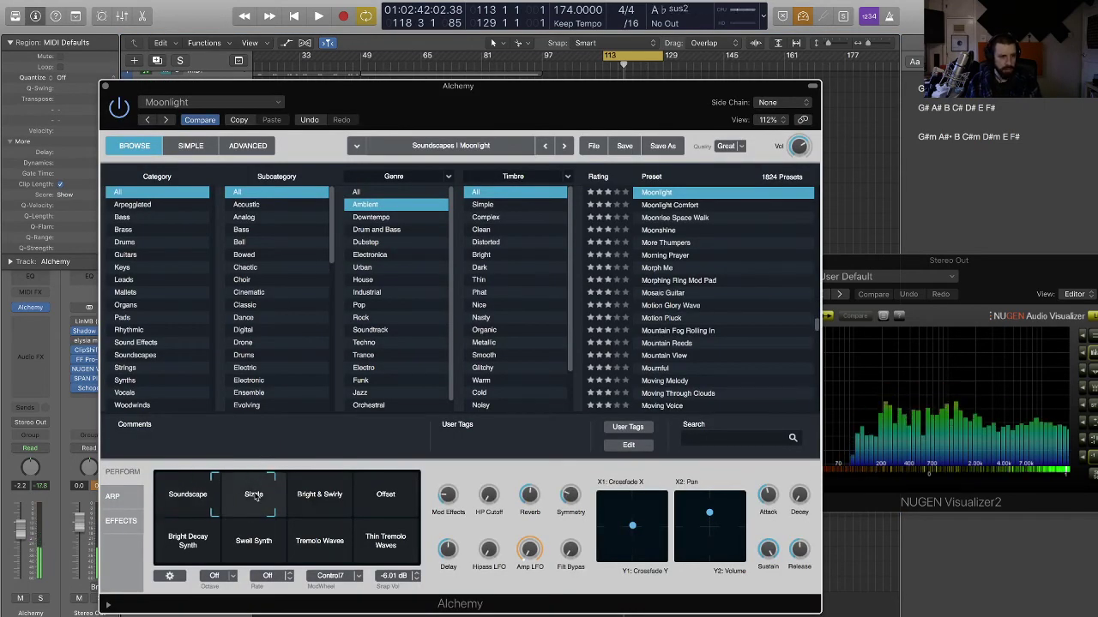
{"action": "left_click", "coordinate": [345, 493]}
{"action": "left_click", "coordinate": [395, 538]}
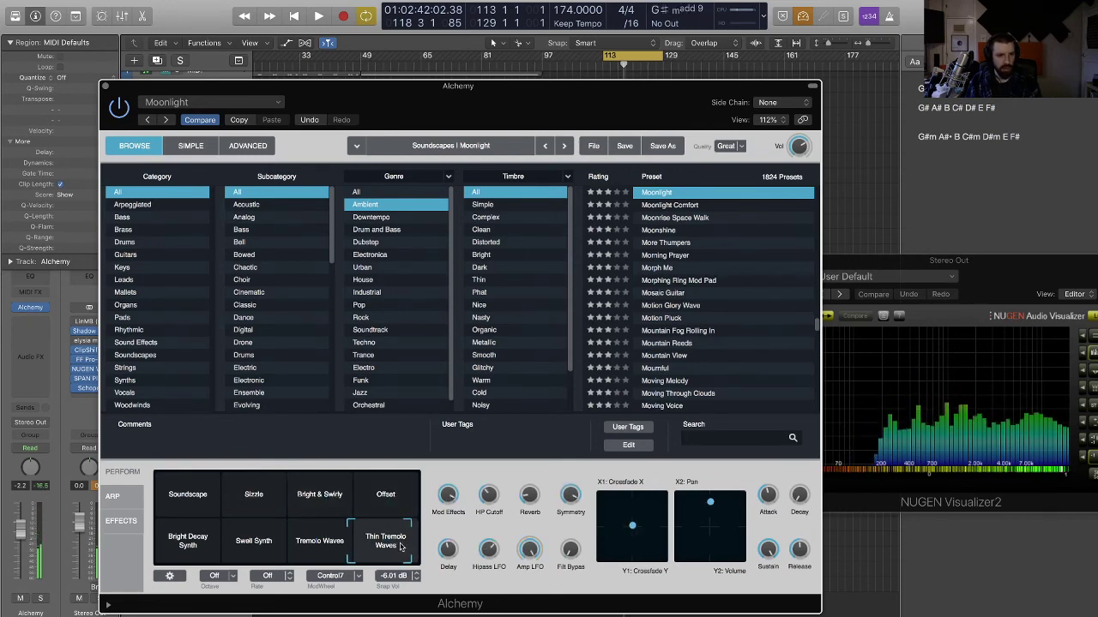
{"action": "left_click", "coordinate": [348, 551]}
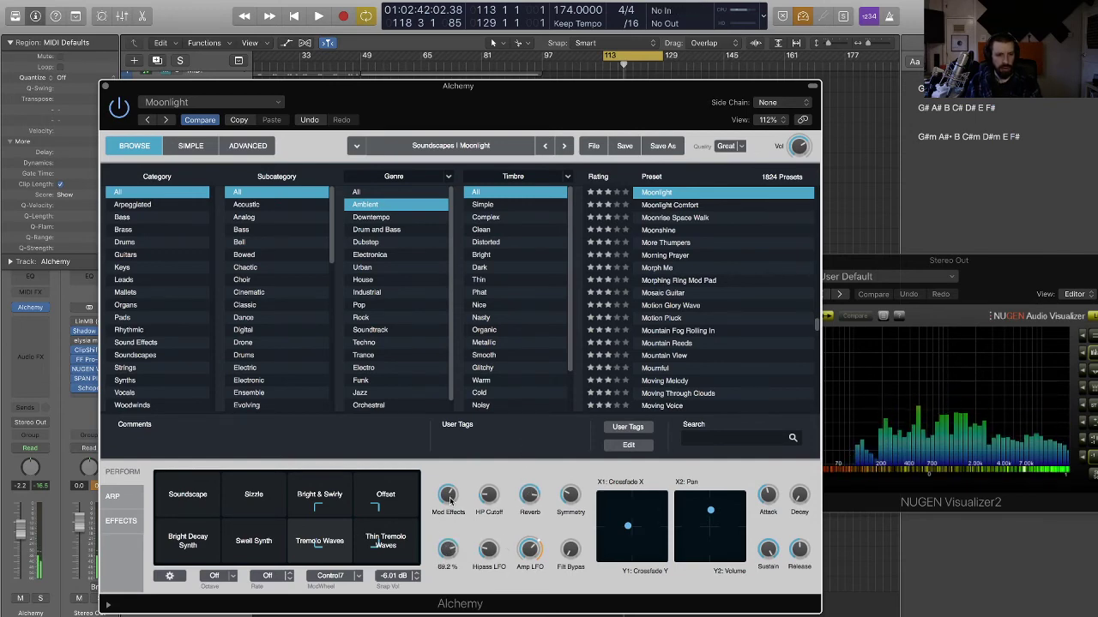
{"action": "left_click", "coordinate": [172, 486]}
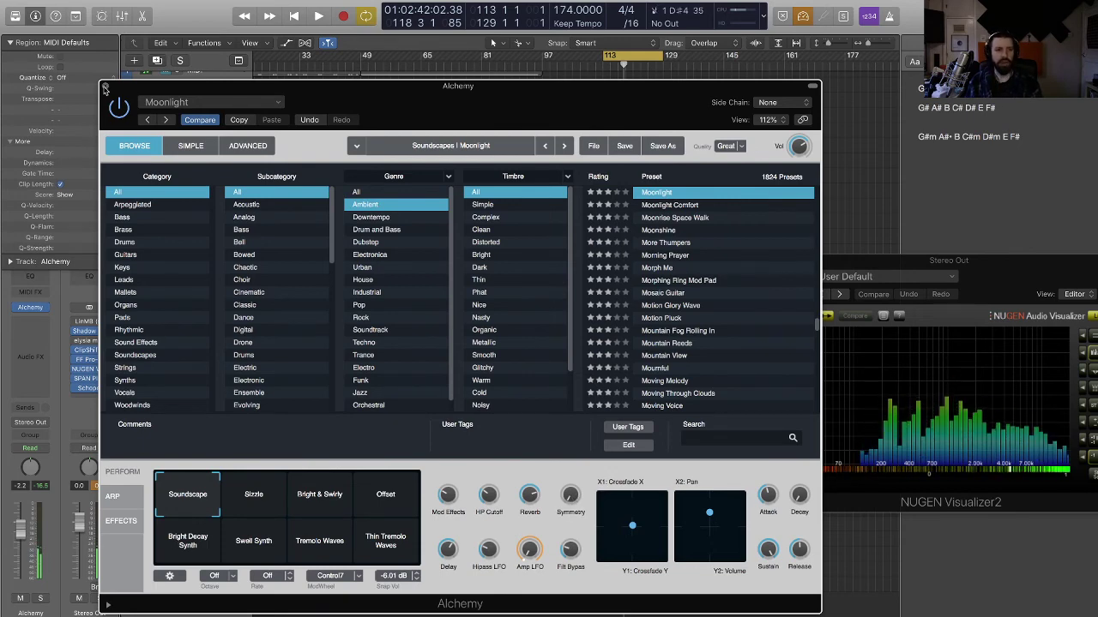
{"action": "key", "text": "super+w"}
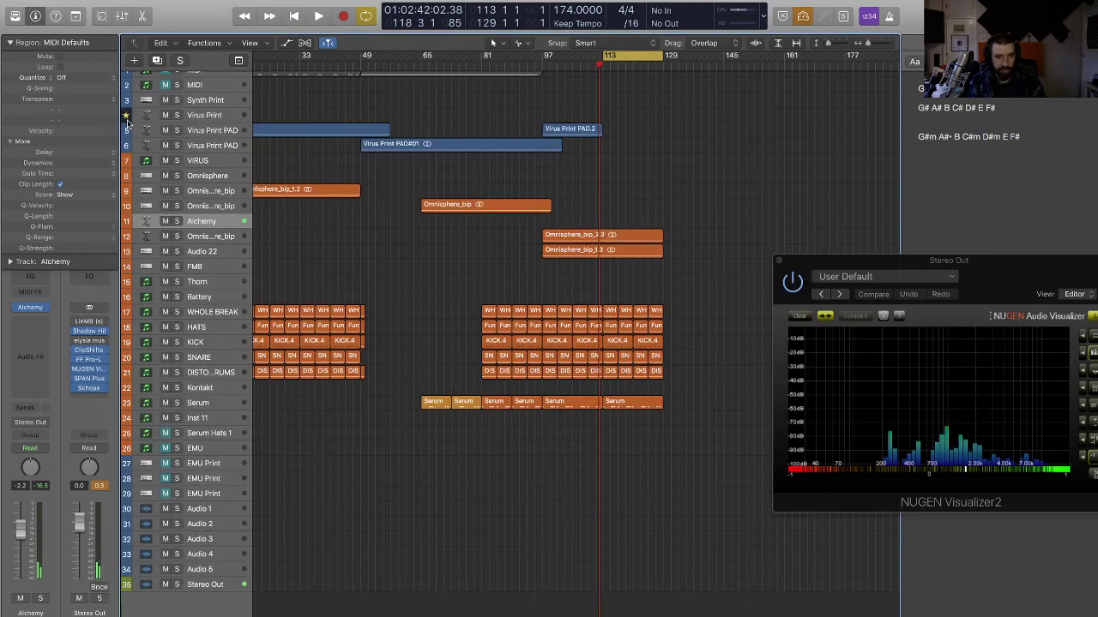
- Record a short four-note G# m add 9 chord on the Alchemy track at bar 113 and open its region in the Piano Roll
{"action": "key", "text": "space"}
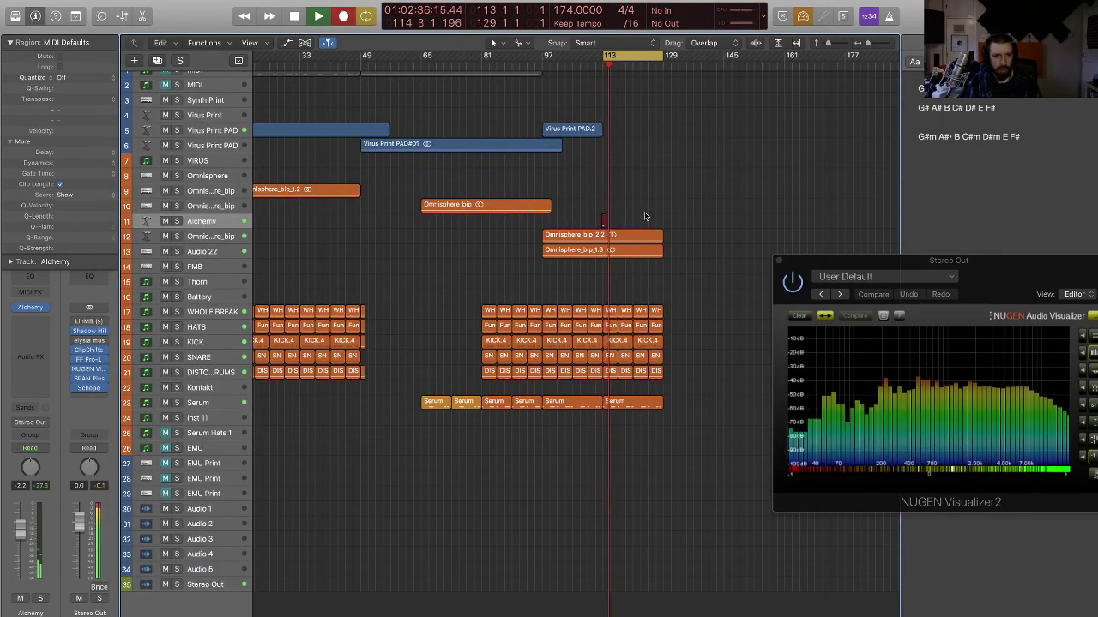
{"action": "key", "text": "space"}
{"action": "left_click", "coordinate": [604, 221]}
{"action": "double_click", "coordinate": [604, 221]}
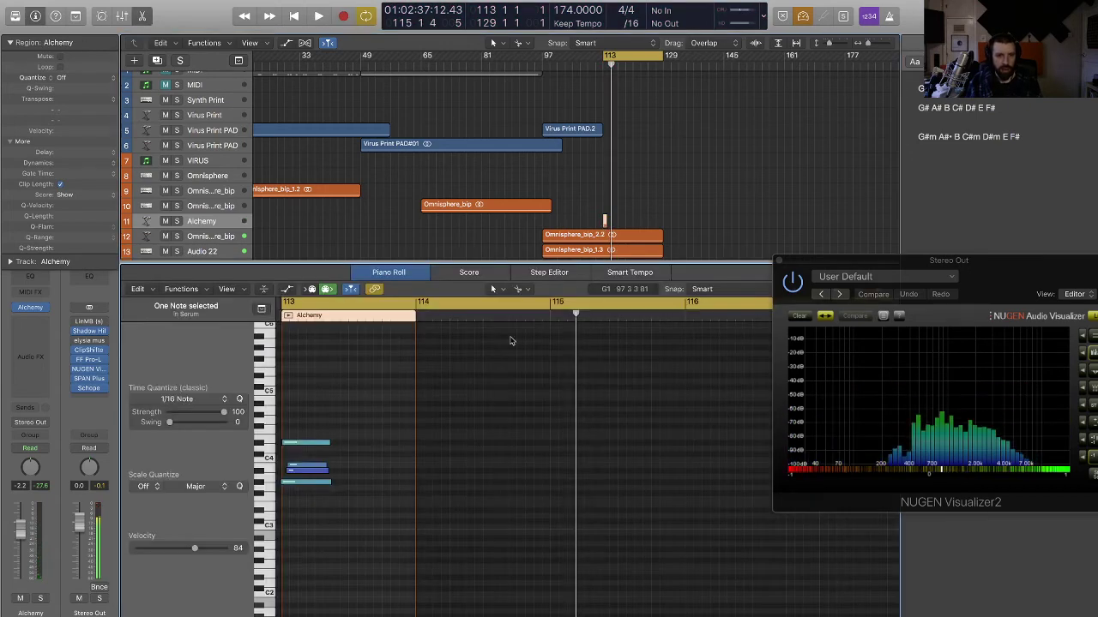
- Select all four notes of the recorded Alchemy chord and nudge the inner notes slightly in time
{"action": "left_click_drag", "start_coordinate": [343, 535], "coordinate": [281, 412]}
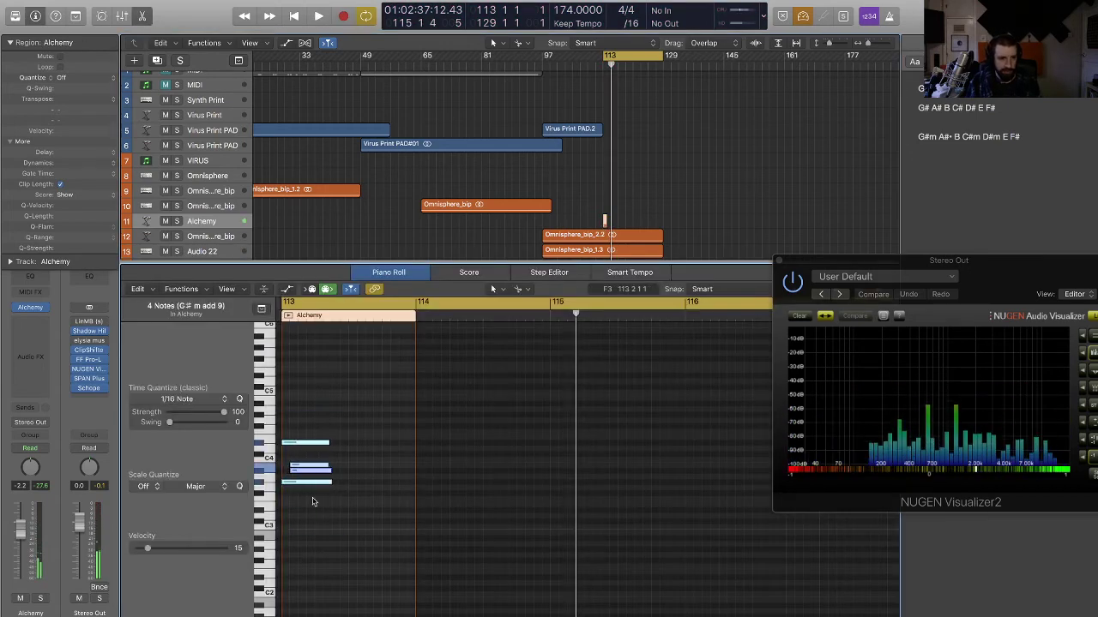
{"action": "left_click_drag", "start_coordinate": [305, 475], "coordinate": [297, 474]}
{"action": "left_click", "coordinate": [312, 496]}
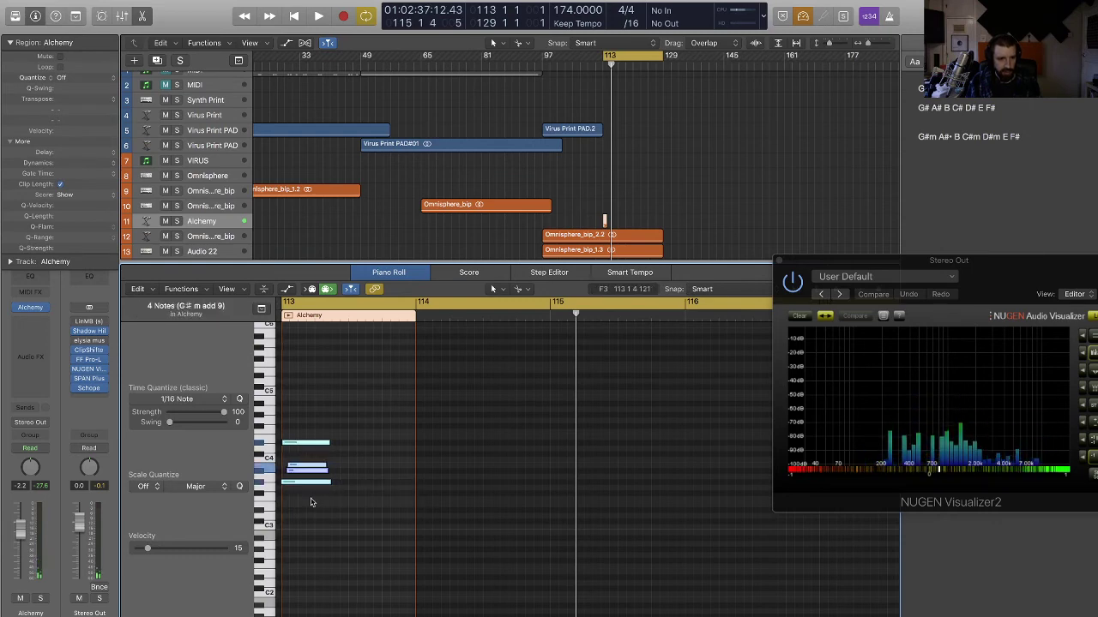
{"action": "left_click", "coordinate": [294, 469]}
{"action": "left_click_drag", "start_coordinate": [295, 483], "coordinate": [297, 483]}
{"action": "left_click", "coordinate": [305, 495]}
- Close the Piano Roll, set the Alchemy track's volume to 0.0 dB, and play back the chord with the track
{"action": "key", "text": "space"}
{"action": "key", "text": "e"}
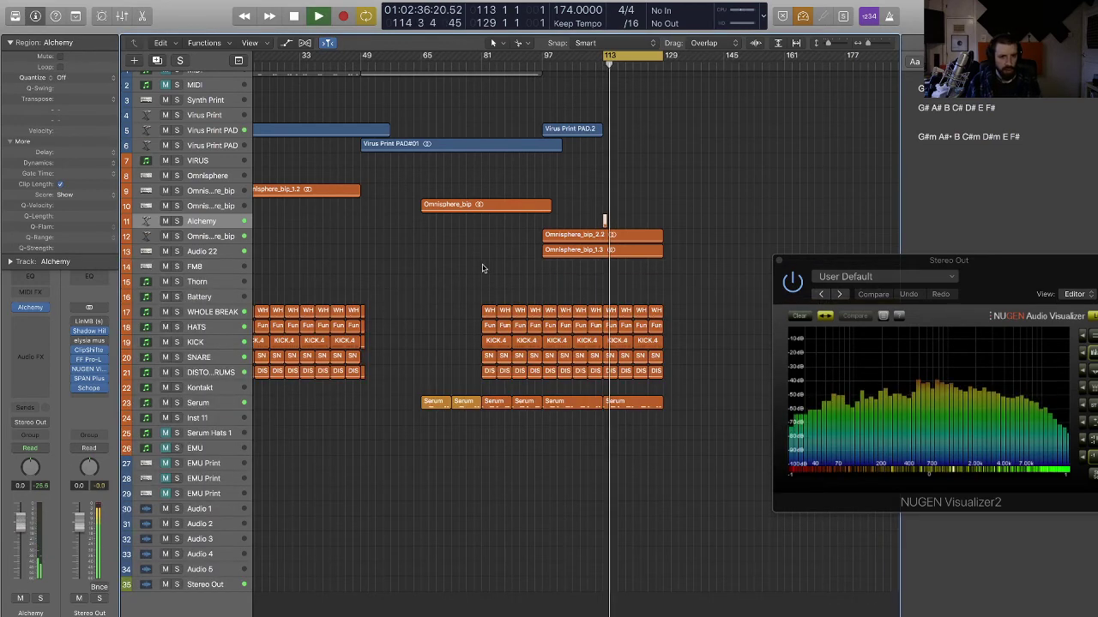
{"action": "key", "text": "space"}
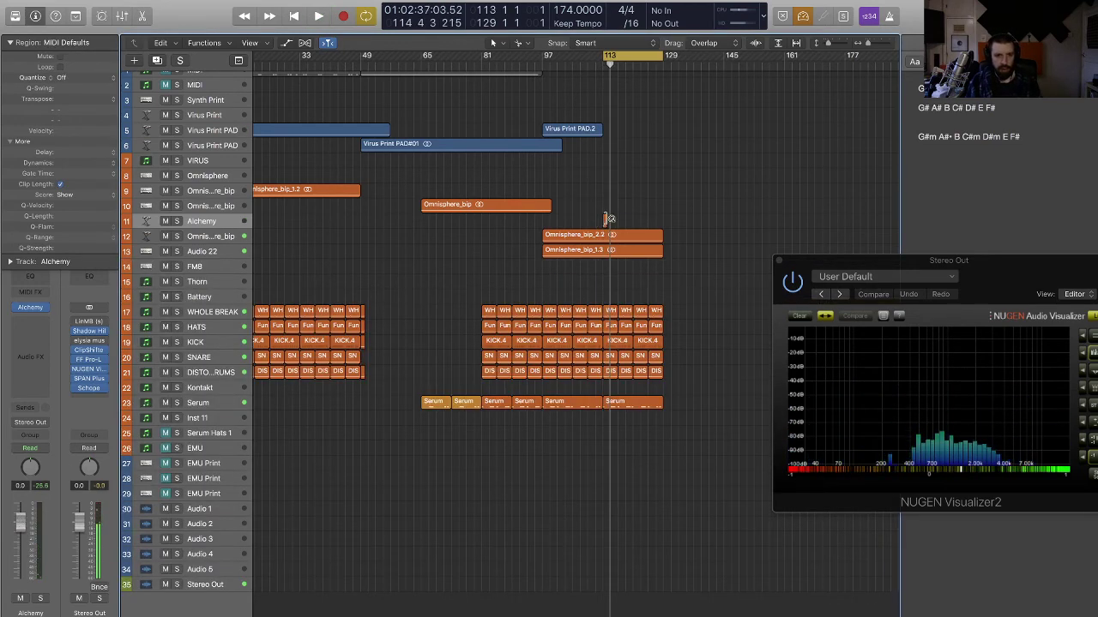
- Transpose the four notes of the Alchemy chord at bar 113 up one octave and play it back
{"action": "double_click", "coordinate": [605, 220]}
{"action": "left_click_drag", "start_coordinate": [439, 511], "coordinate": [456, 395]}
{"action": "key", "text": "space"}
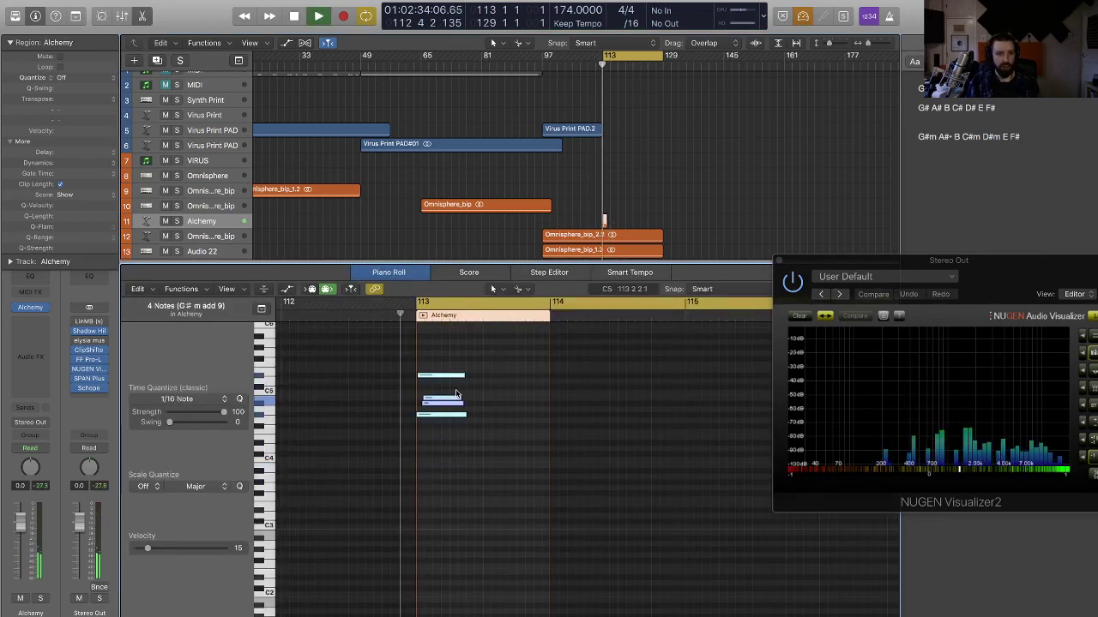
- Remove the short Alchemy chord region at bar 113, close the Piano Roll, and open the Alchemy preset browser
{"action": "key", "text": "e"}
{"action": "key", "text": "space"}
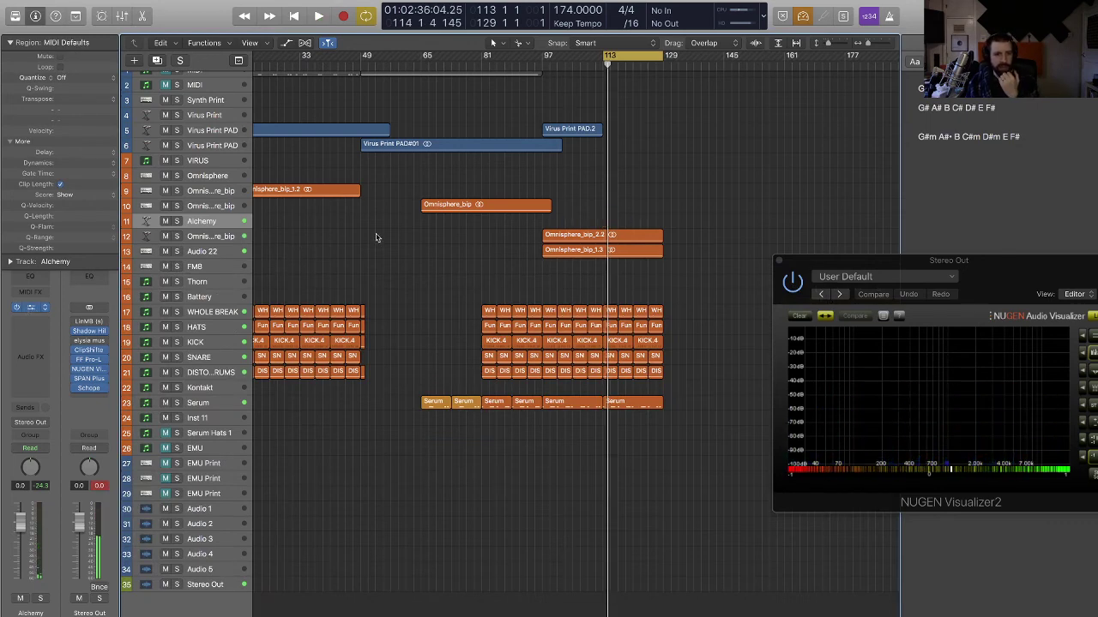
{"action": "key", "text": "v"}
{"action": "scroll", "coordinate": [674, 277], "scroll_direction": "down", "scroll_amount": 5}
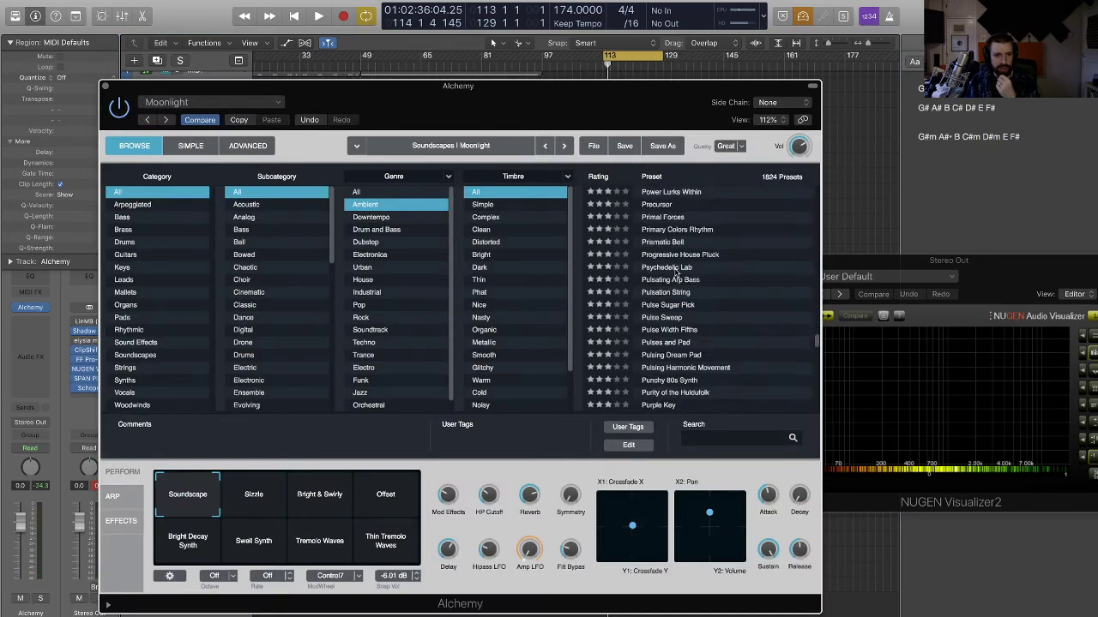
- Audition the ambient Alchemy presets Swept Saw Pad and Transition Into Flight
{"action": "scroll", "coordinate": [674, 277], "scroll_direction": "down", "scroll_amount": 5}
{"action": "left_click", "coordinate": [674, 275]}
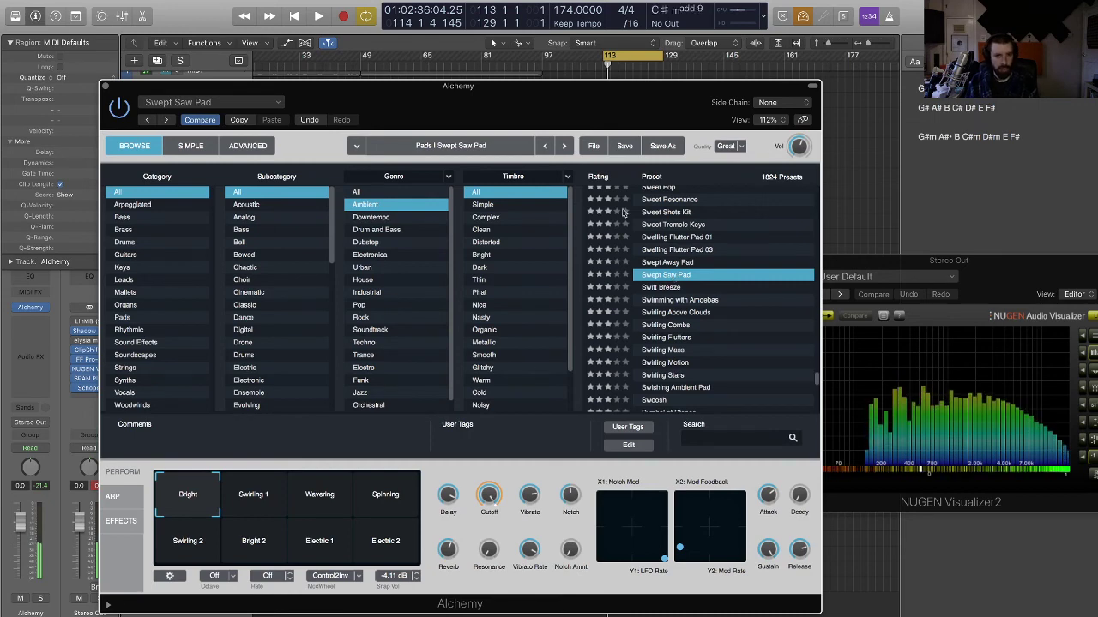
{"action": "scroll", "coordinate": [684, 327], "scroll_direction": "down", "scroll_amount": 10}
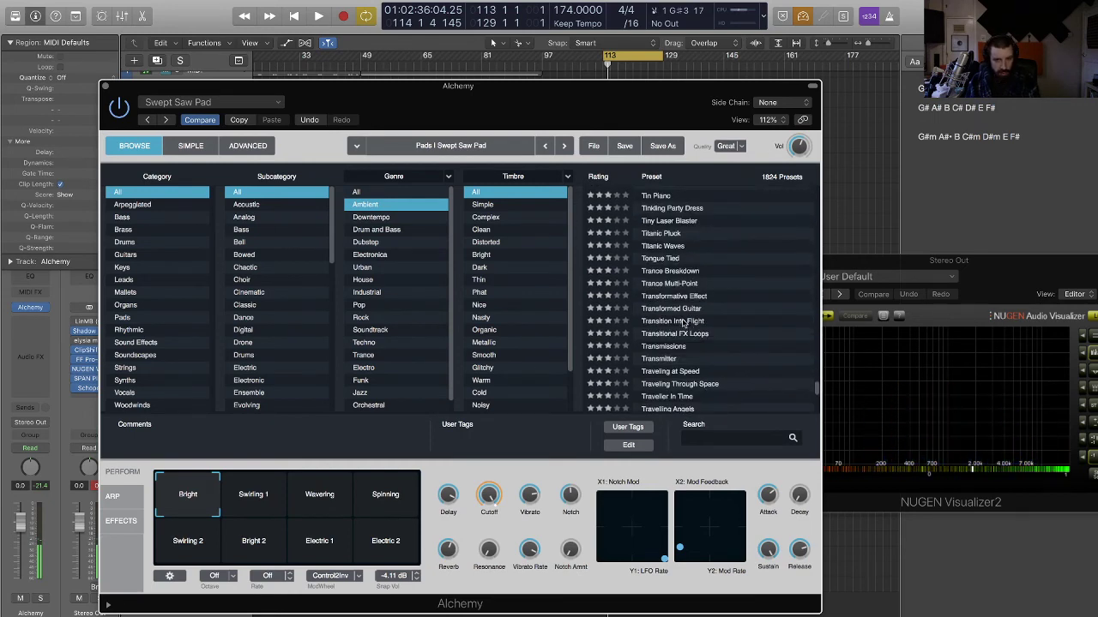
{"action": "left_click", "coordinate": [668, 319]}
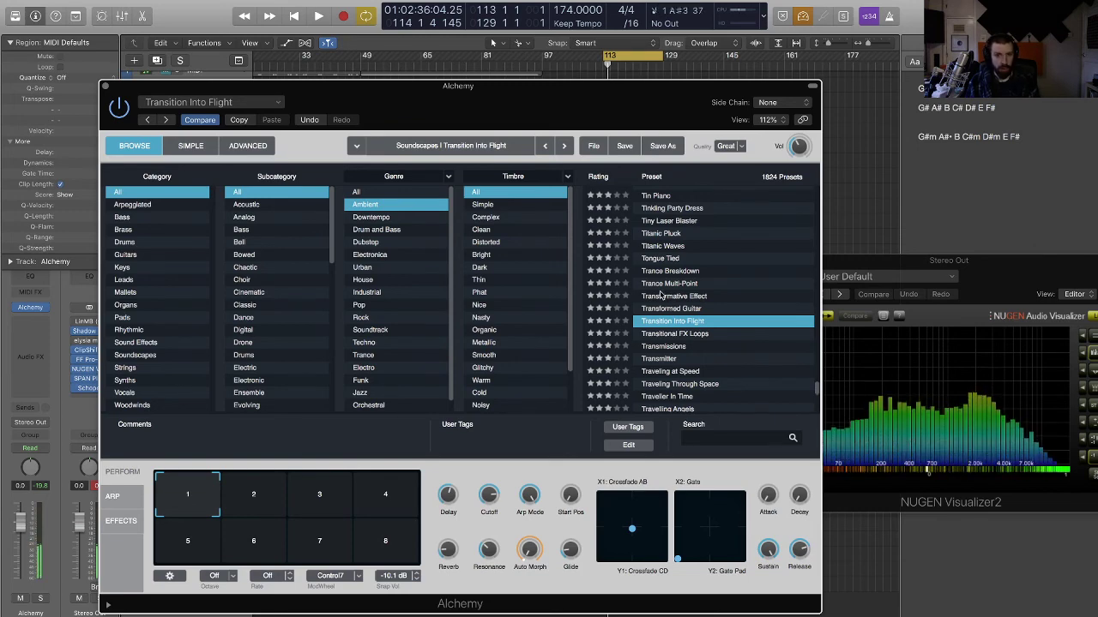
- Load the Waves of Synth Pads preset in Alchemy and close the instrument window
{"action": "scroll", "coordinate": [719, 338], "scroll_direction": "down", "scroll_amount": 10}
{"action": "left_click", "coordinate": [710, 339]}
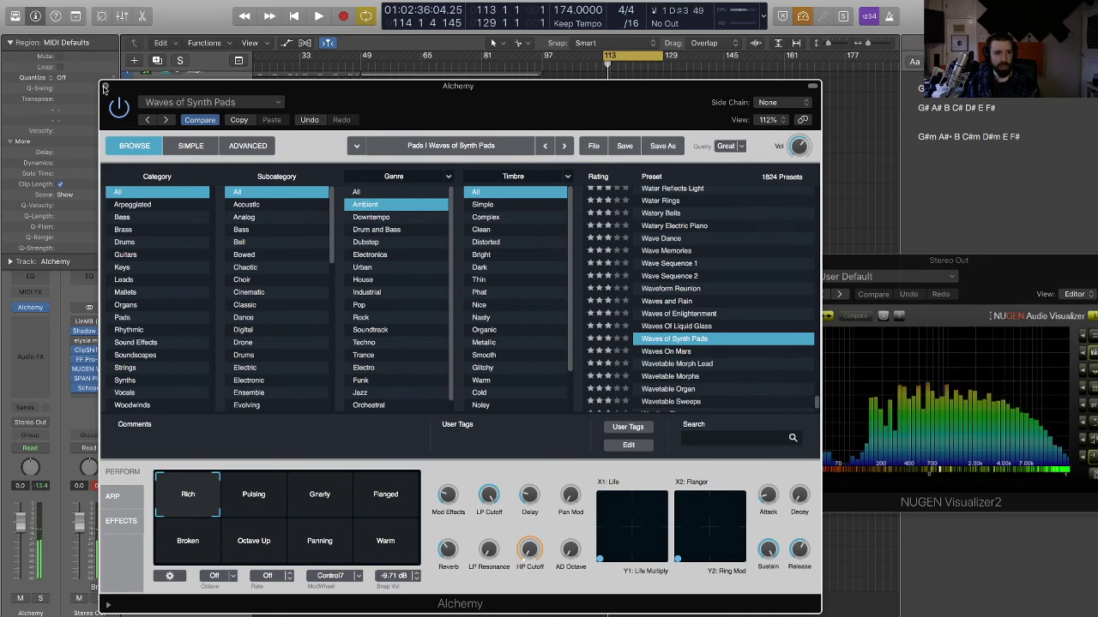
{"action": "key", "text": "super+w"}
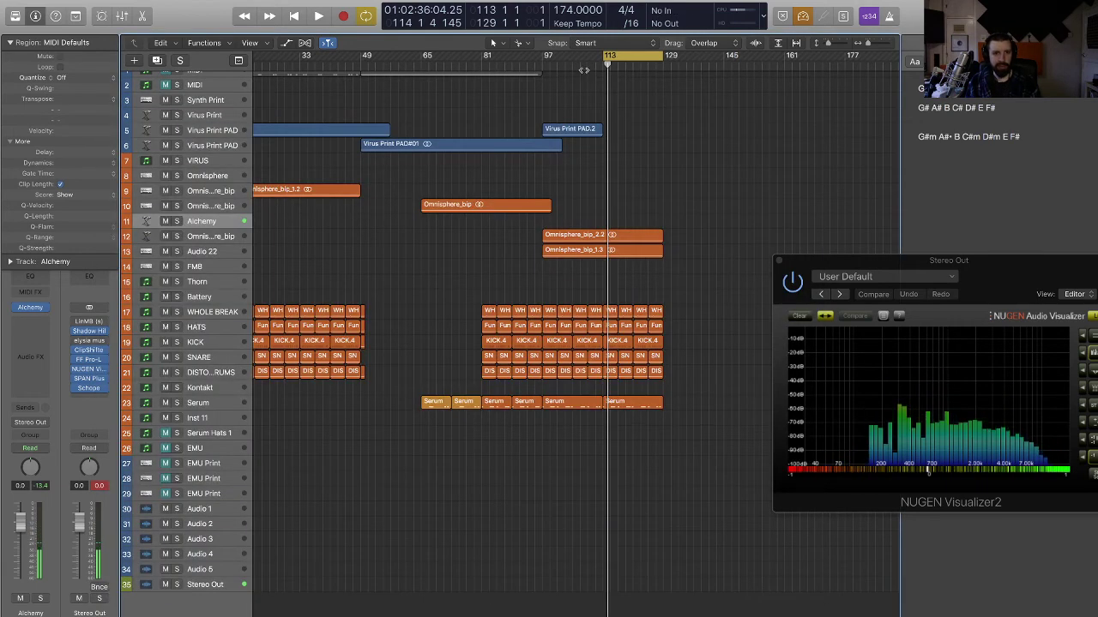
- Turn cycle mode off and record four four-note chords on the Alchemy track, starting from bar 109 and stopping at bar 129
{"action": "left_click", "coordinate": [578, 66]}
{"action": "left_click", "coordinate": [563, 66]}
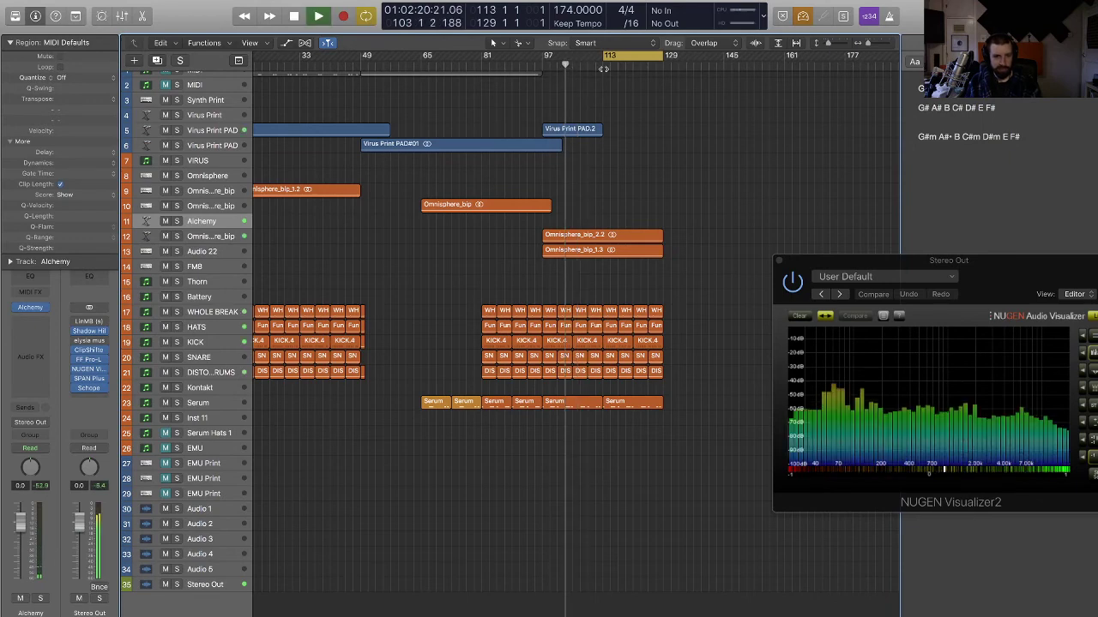
{"action": "left_click", "coordinate": [587, 66]}
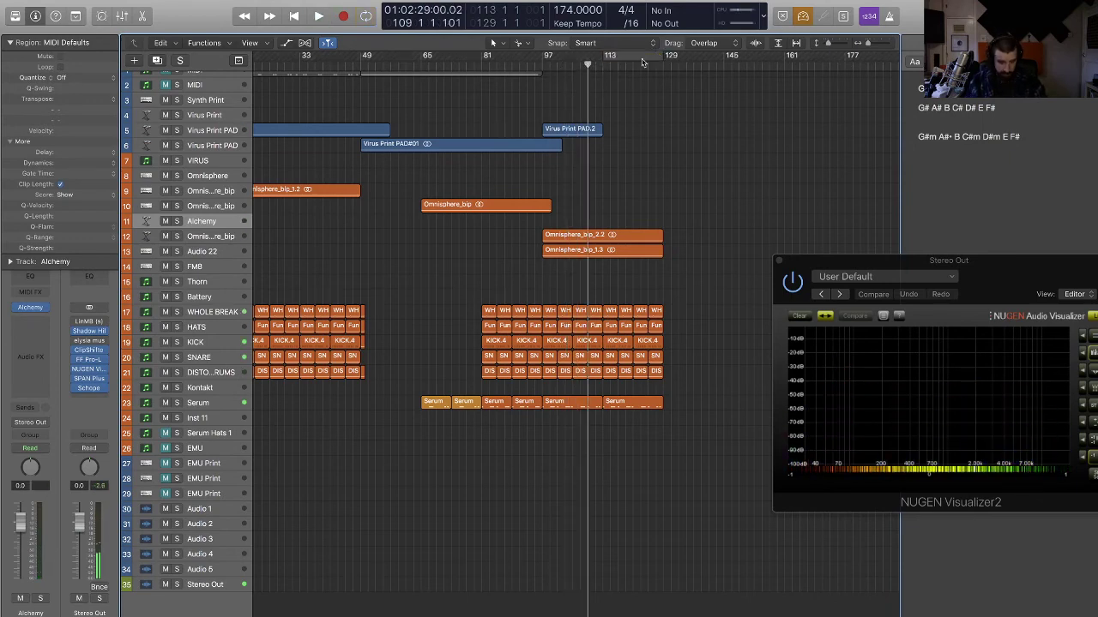
{"action": "key", "text": "r"}
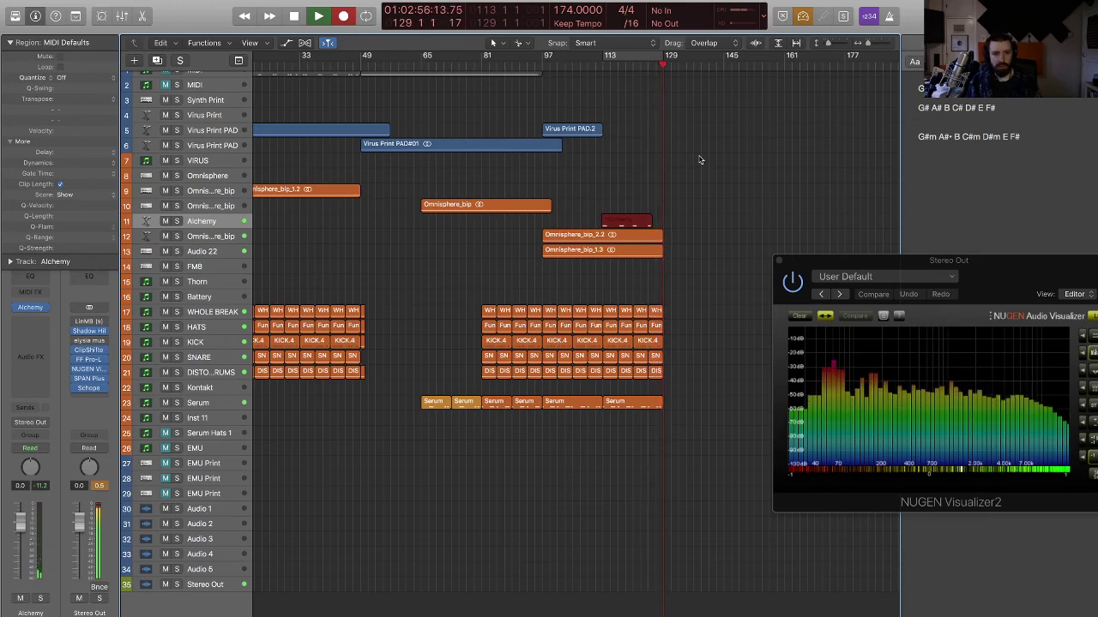
{"action": "key", "text": "space"}
- Open the new Alchemy region in the Piano Roll, select all its notes, and play it back from around bar 112
{"action": "double_click", "coordinate": [617, 222]}
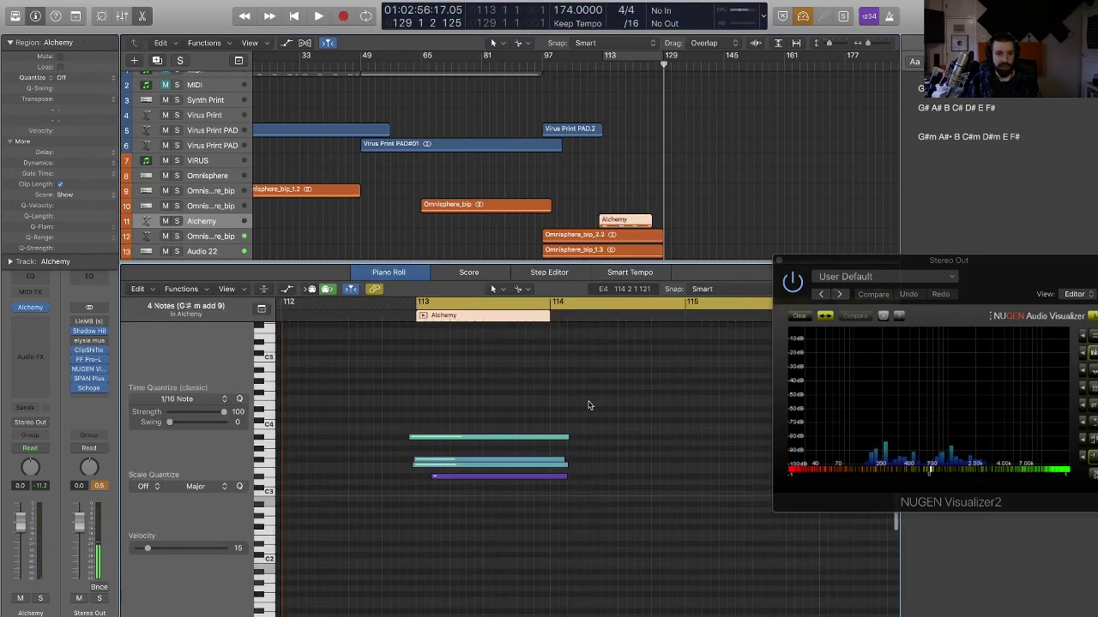
{"action": "key", "text": "super+a"}
{"action": "key", "text": "super+Left"}
{"action": "key", "text": "super+Left"}
{"action": "key", "text": "super+Left"}
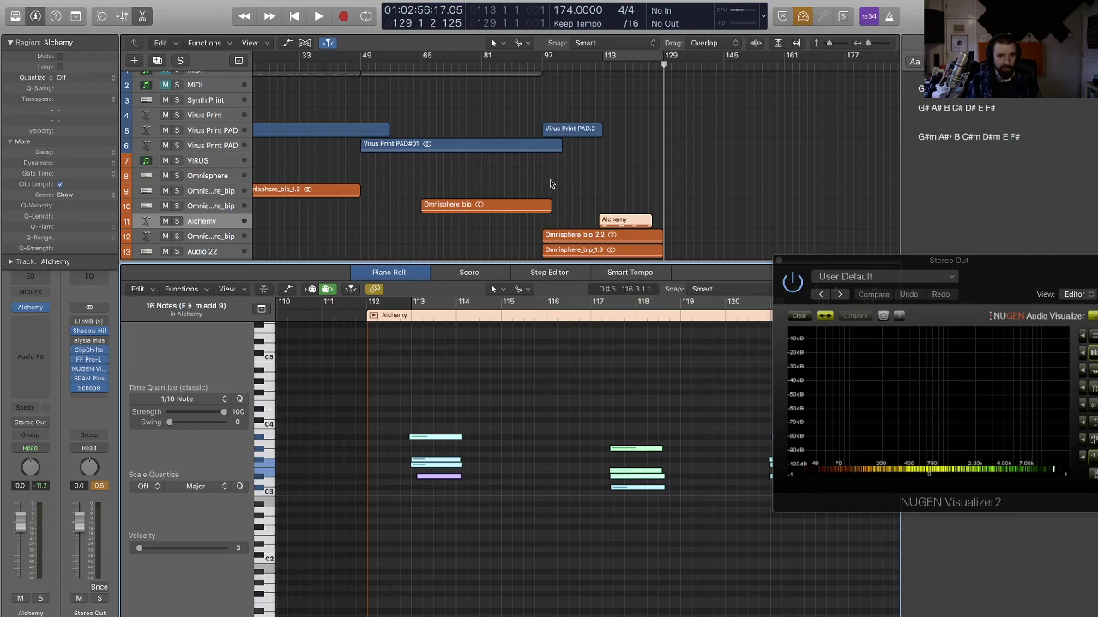
{"action": "left_click", "coordinate": [600, 63]}
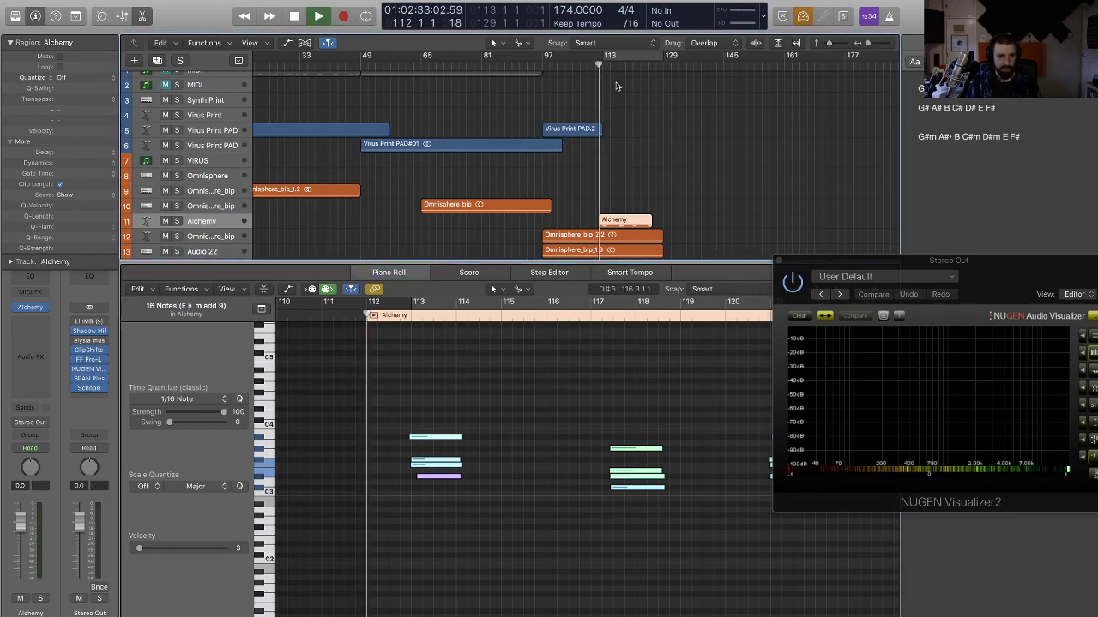
{"action": "key", "text": "space"}
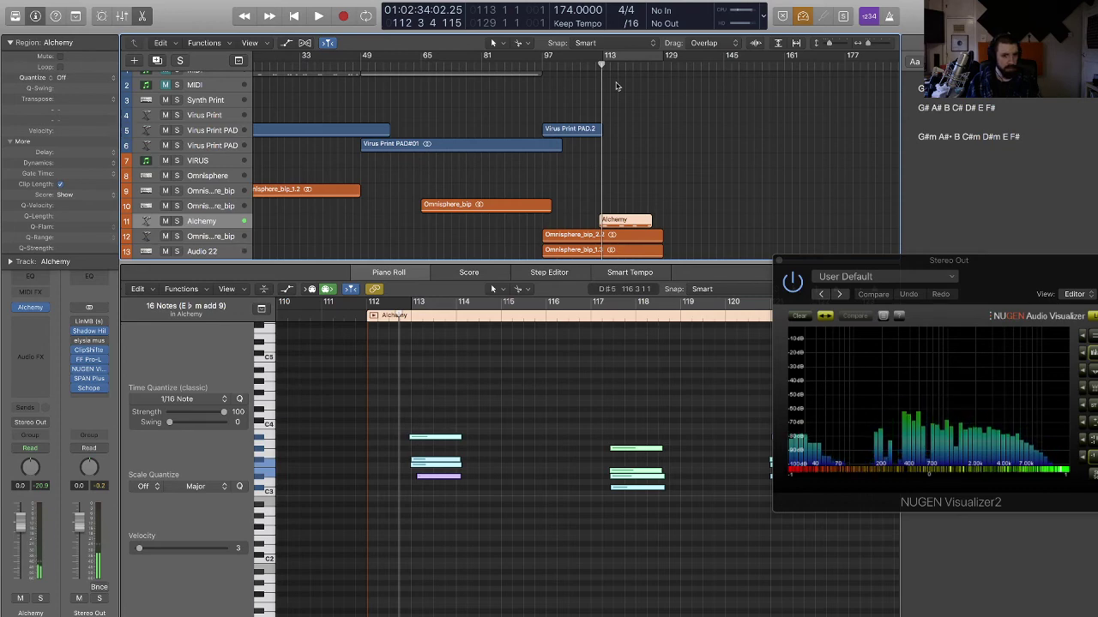
{"action": "left_click", "coordinate": [603, 64]}
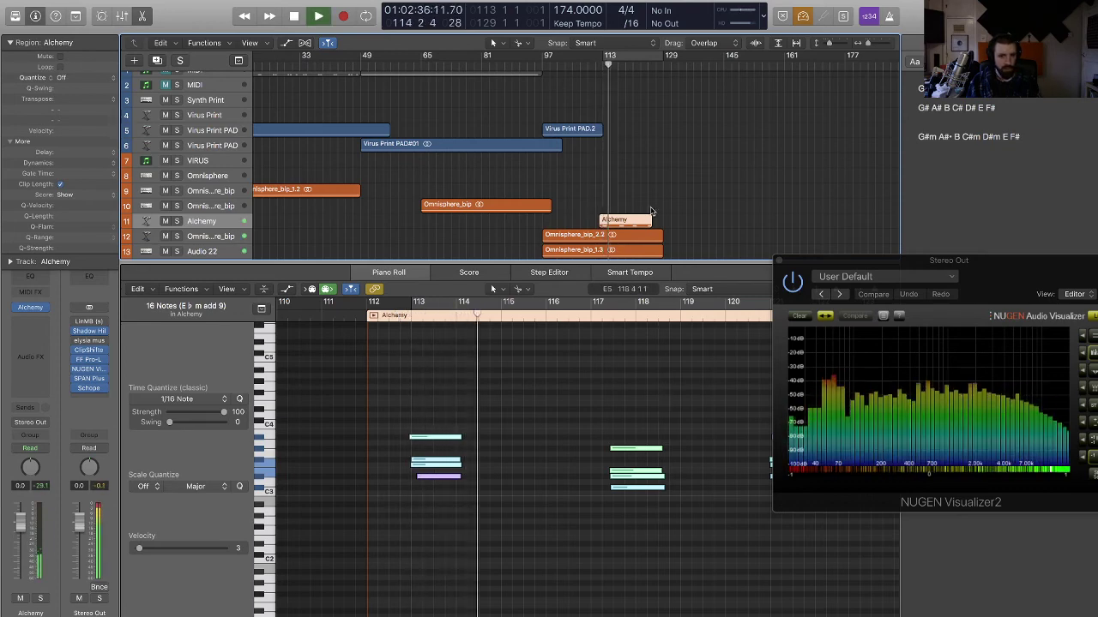
- Extend the end of the Alchemy region to bar 129 and reselect the region
{"action": "left_click_drag", "start_coordinate": [657, 224], "coordinate": [662, 225]}
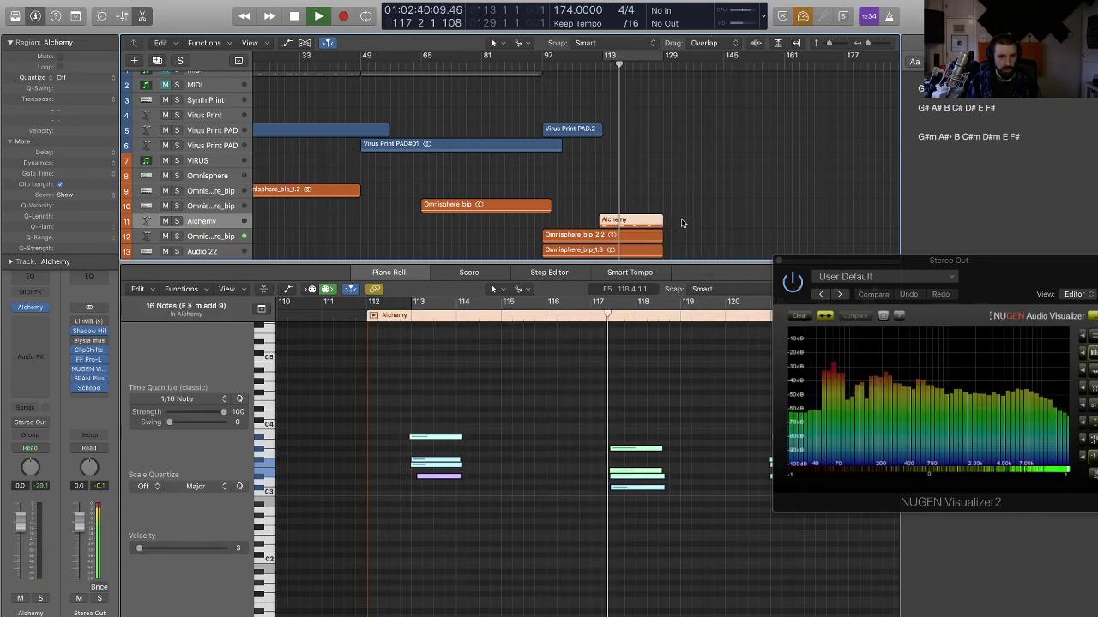
{"action": "left_click", "coordinate": [679, 221]}
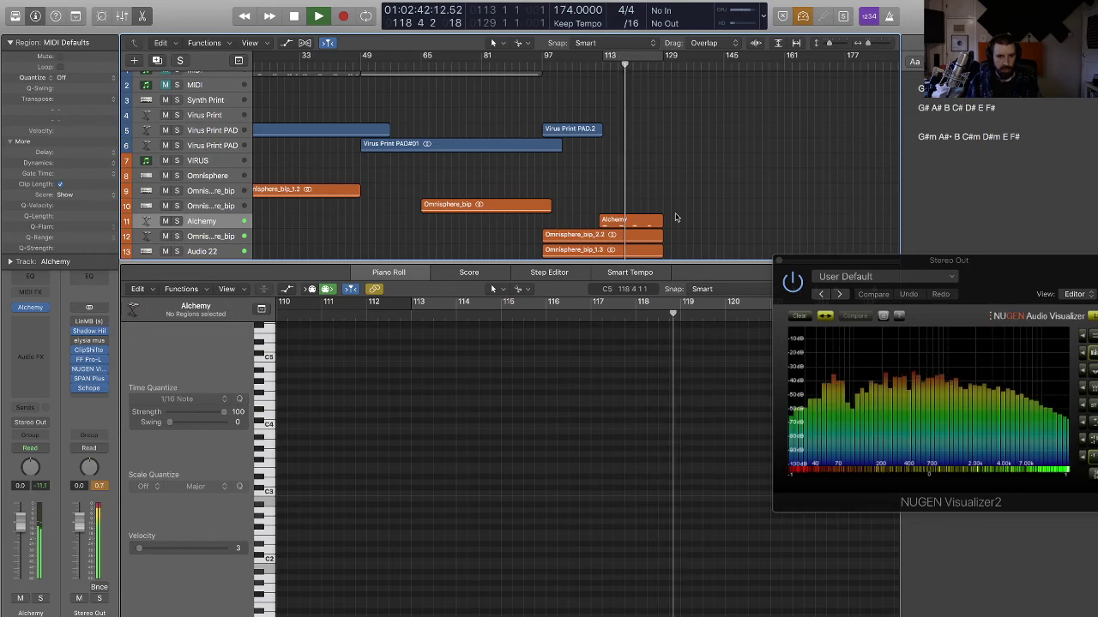
{"action": "left_click", "coordinate": [653, 222]}
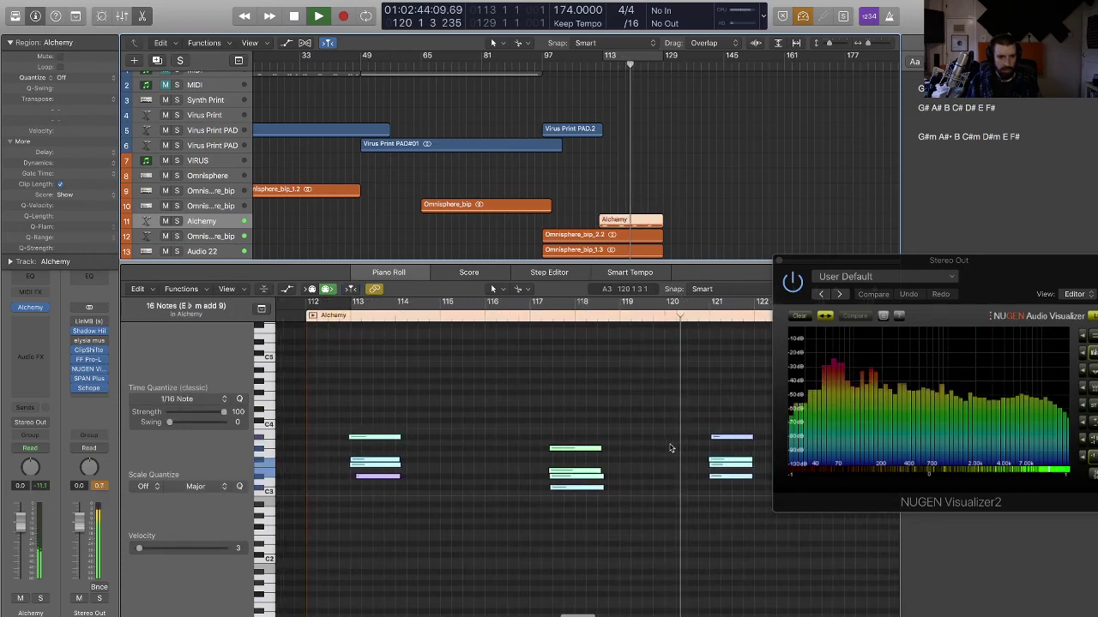
- Select the four notes of the Alchemy chord just after bar 117 and set their velocity to 35
{"action": "left_click", "coordinate": [515, 455]}
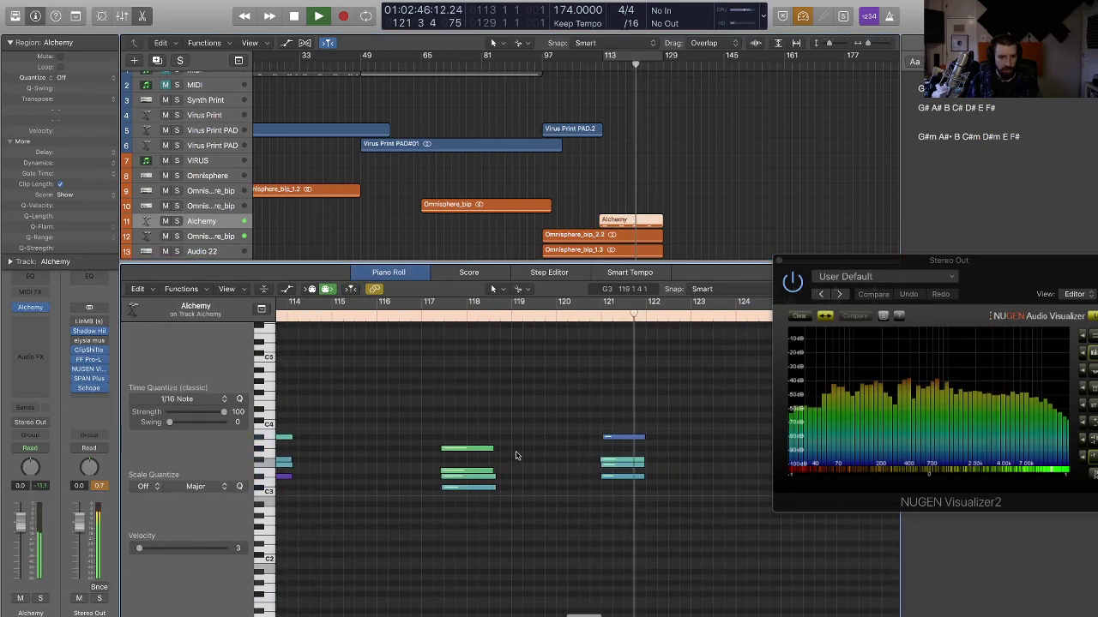
{"action": "left_click_drag", "start_coordinate": [511, 435], "coordinate": [441, 483]}
{"action": "left_click_drag", "start_coordinate": [138, 548], "coordinate": [160, 550]}
{"action": "left_click", "coordinate": [557, 482]}
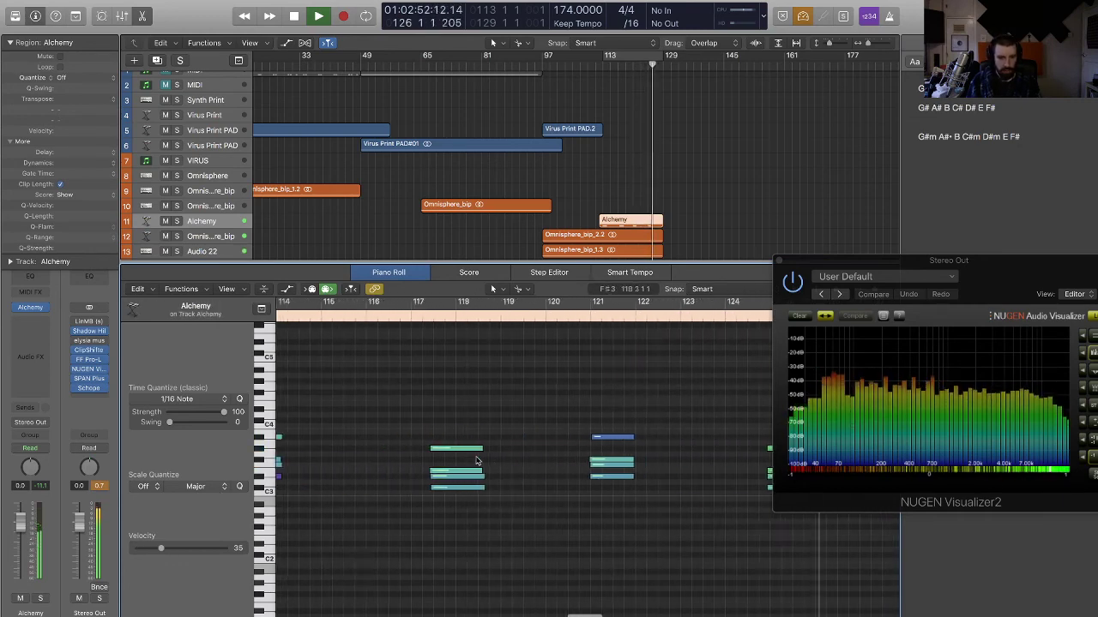
- Align the four Alchemy chords to bars 113, 117, 121 and 125, and trim the region's start to bar 113
{"action": "key", "text": "super+Left"}
{"action": "key", "text": "super+Left"}
{"action": "key", "text": "super+Left"}
{"action": "key", "text": "super+Up"}
{"action": "key", "text": "super+Up"}
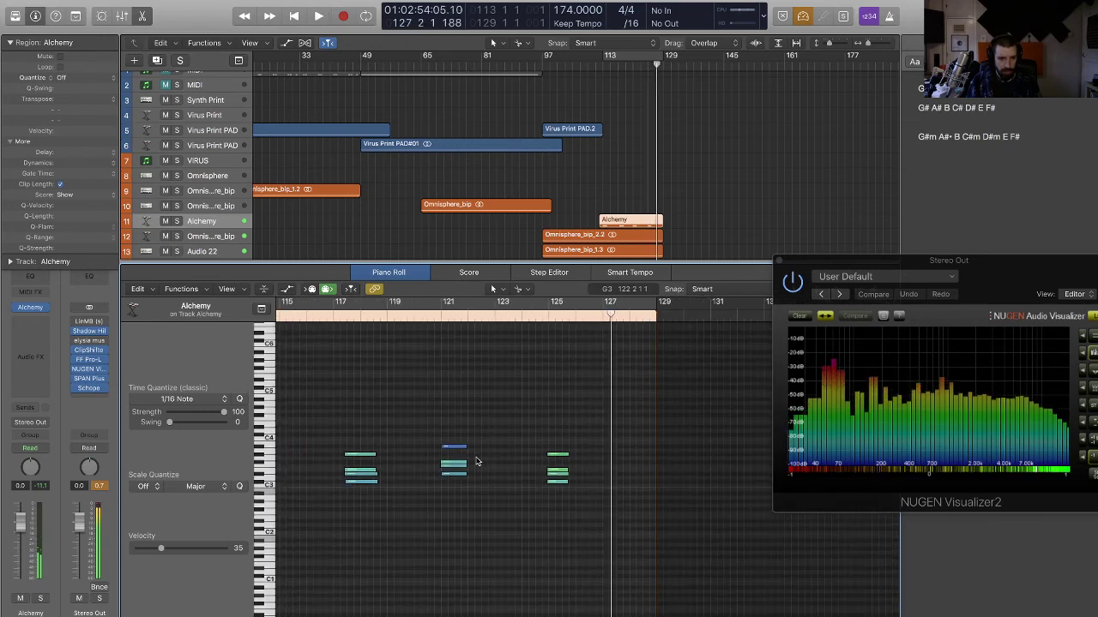
{"action": "scroll", "coordinate": [478, 462], "scroll_direction": "left", "scroll_amount": 3}
{"action": "left_click_drag", "start_coordinate": [649, 443], "coordinate": [656, 510]}
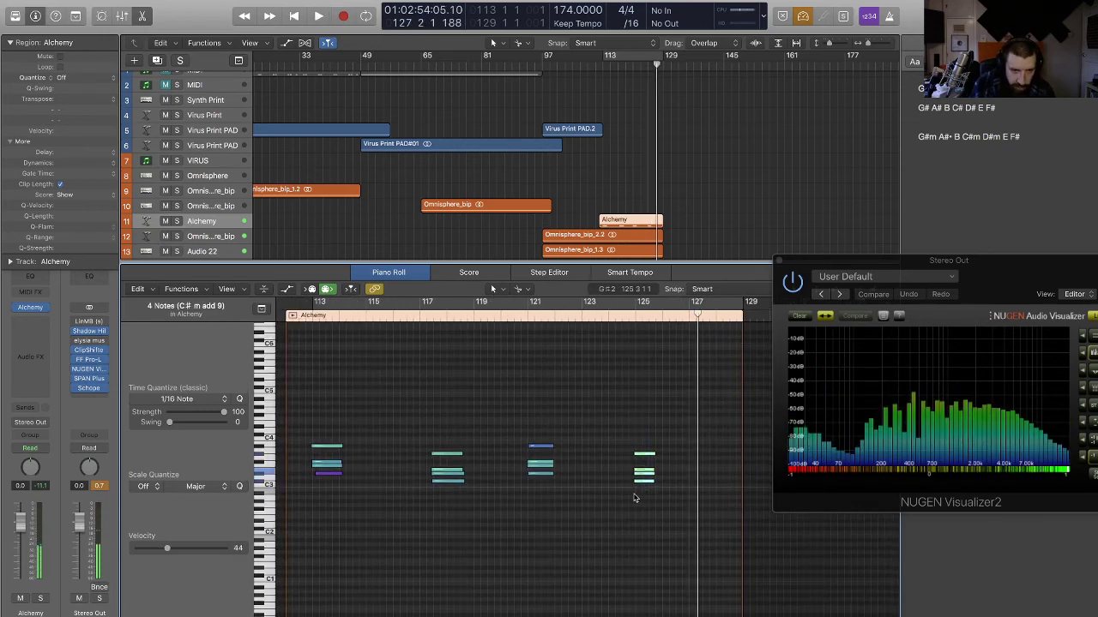
{"action": "left_click_drag", "start_coordinate": [518, 435], "coordinate": [575, 508]}
{"action": "left_click_drag", "start_coordinate": [494, 515], "coordinate": [429, 458]}
{"action": "left_click_drag", "start_coordinate": [369, 490], "coordinate": [325, 469]}
{"action": "left_click", "coordinate": [324, 433]}
{"action": "left_click", "coordinate": [382, 315]}
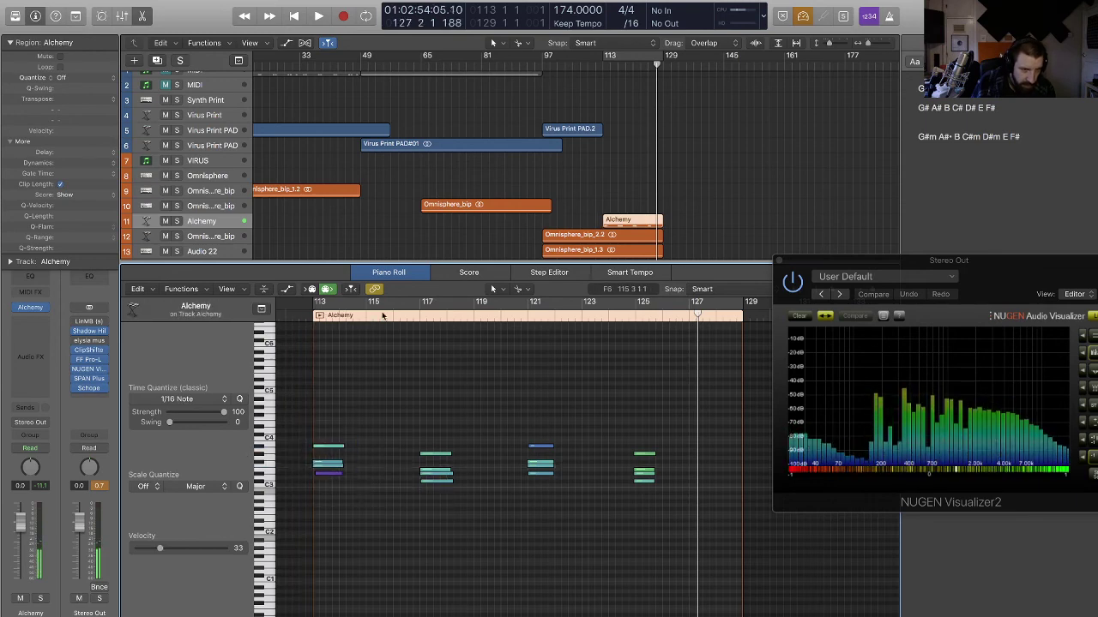
- Play back the aligned Alchemy chords from bar 112 and close the Piano Roll
{"action": "left_click", "coordinate": [598, 64]}
{"action": "key", "text": "space"}
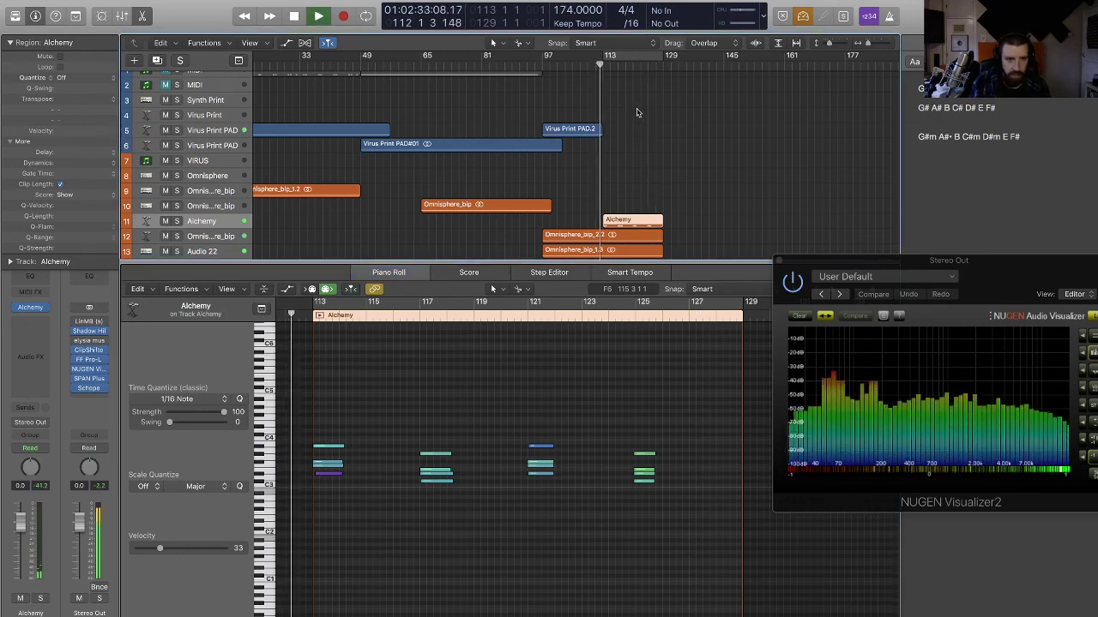
{"action": "left_click", "coordinate": [637, 113]}
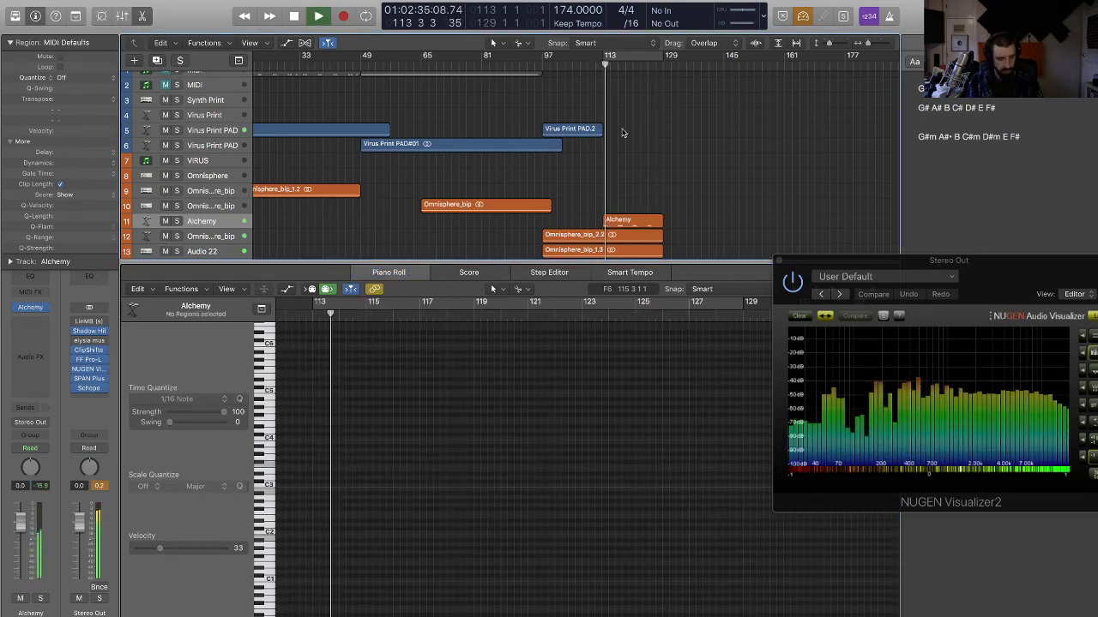
{"action": "key", "text": "e"}
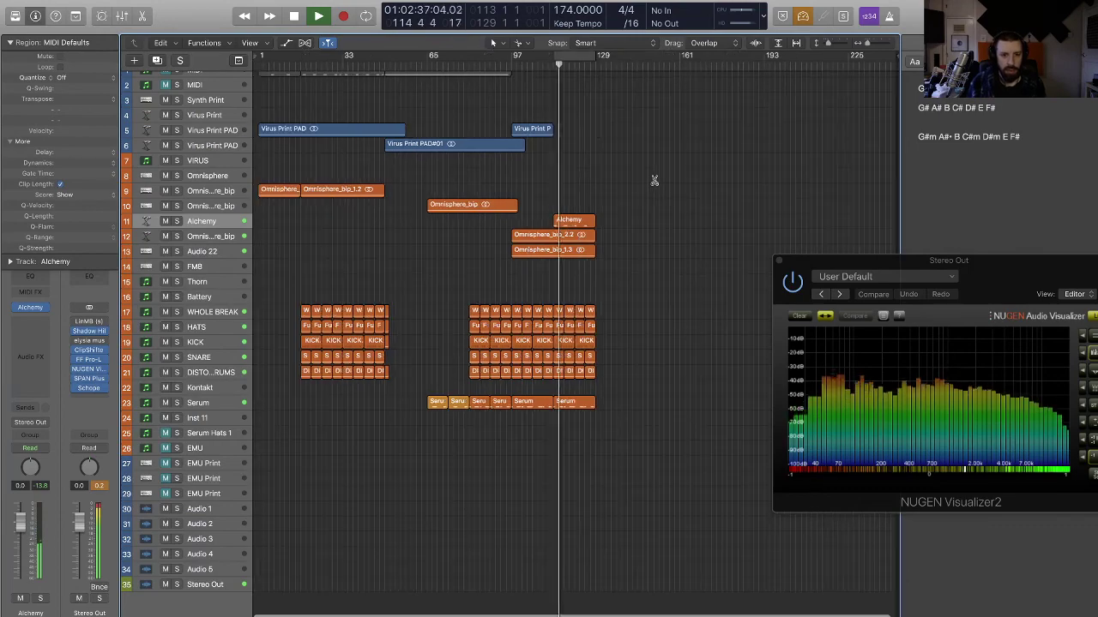
- Split the Omnisphere_bip_1.3 region on the Audio 22 track at bar 114 and move its second part about half a bar later
{"action": "key", "text": "super+Right"}
{"action": "key", "text": "super+Right"}
{"action": "key", "text": "super+Down"}
{"action": "key", "text": "super+Down"}
{"action": "key", "text": "super+Down"}
{"action": "key", "text": "super+Down"}
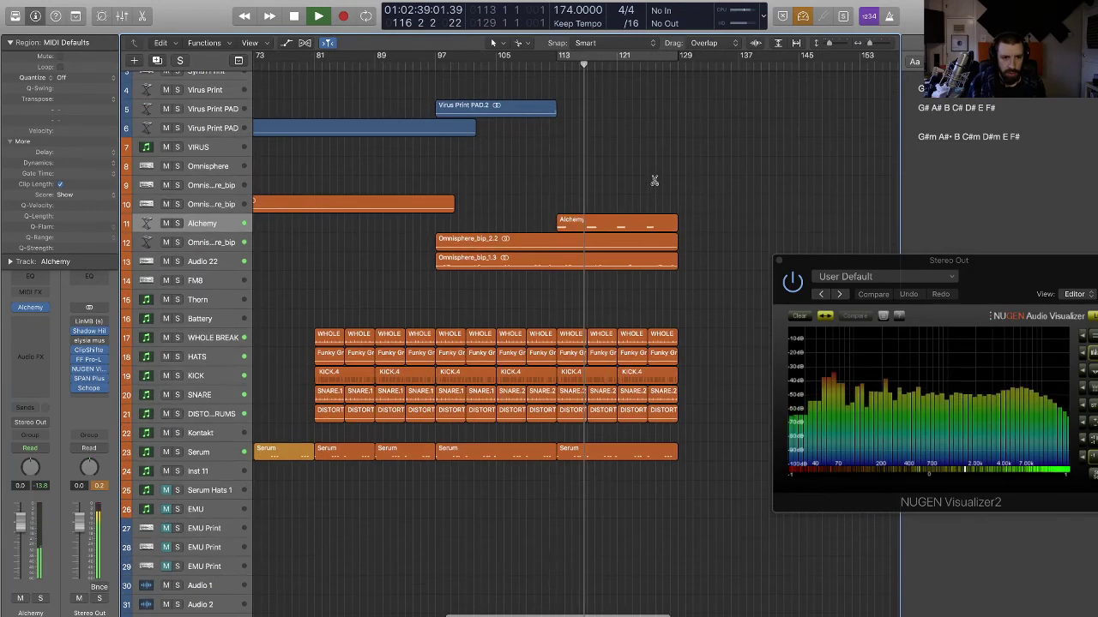
{"action": "key", "text": "super+Down"}
{"action": "key", "text": "super+Down"}
{"action": "key", "text": "super+Down"}
{"action": "key", "text": "super+Down"}
{"action": "key", "text": "super+Down"}
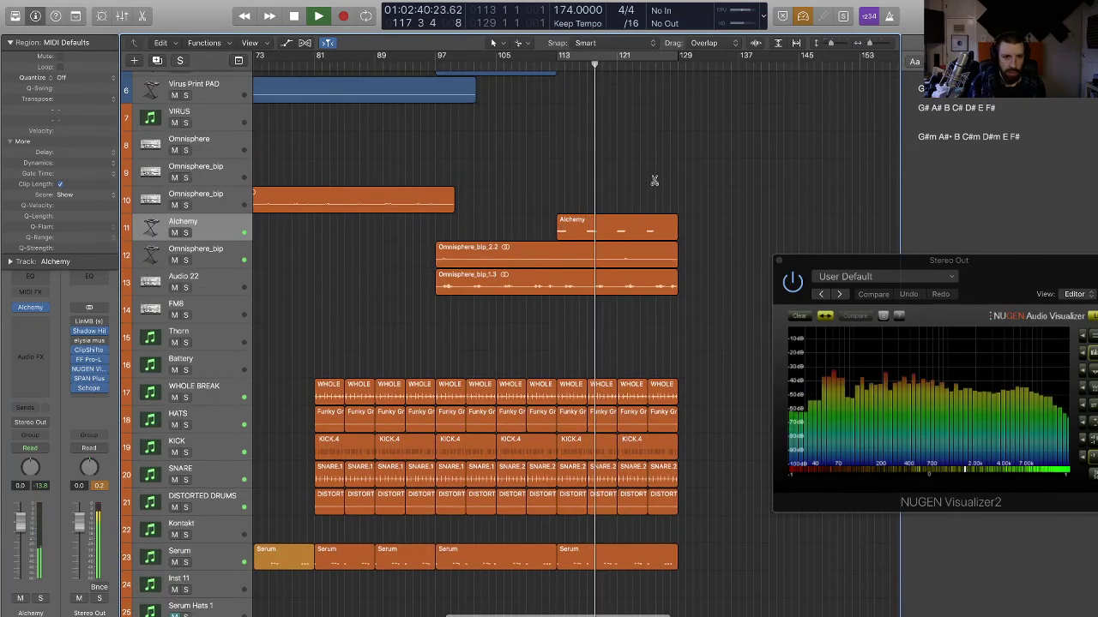
{"action": "key", "text": "super+Down"}
{"action": "key", "text": "super+Down"}
{"action": "key", "text": "super+Right"}
{"action": "key", "text": "super+Right"}
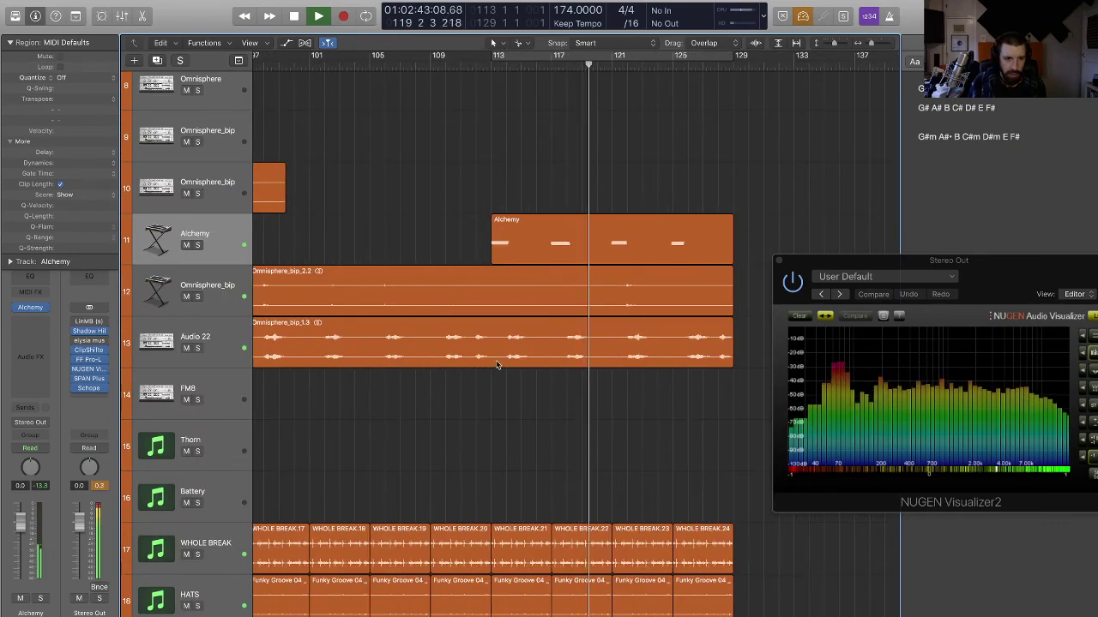
{"action": "left_click", "coordinate": [492, 360], "text": "super"}
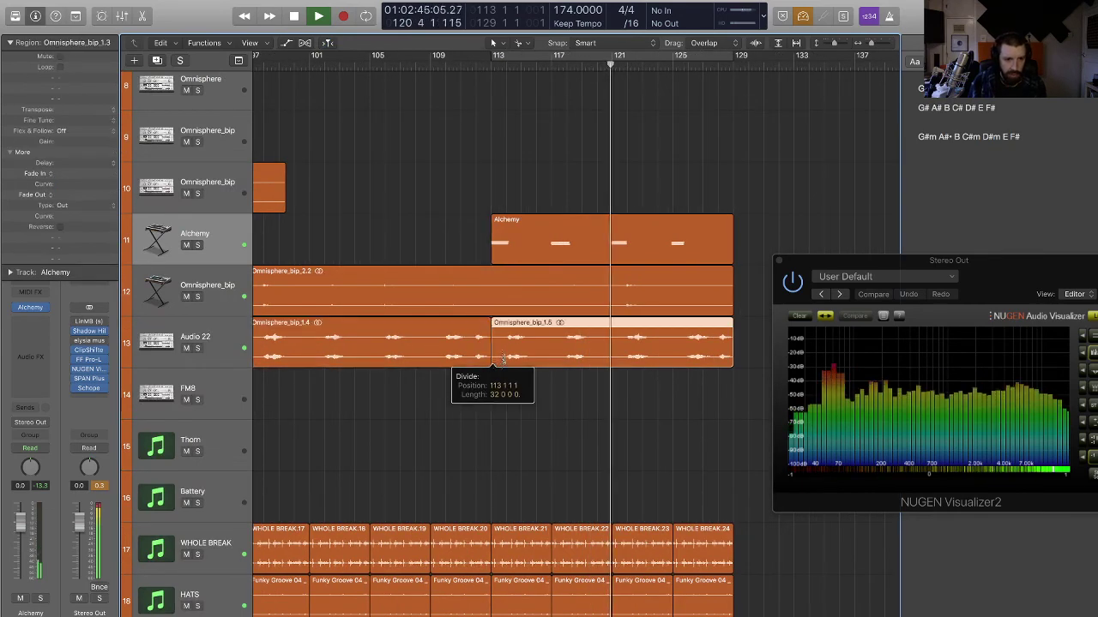
{"action": "key", "text": "super+z"}
{"action": "left_click", "coordinate": [506, 351], "text": "super"}
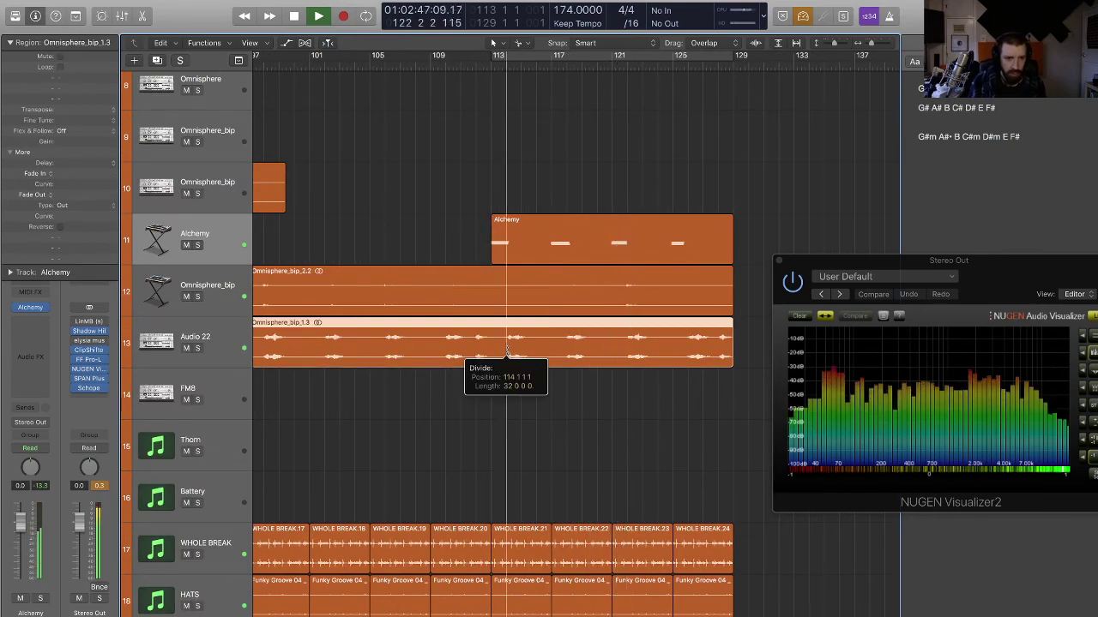
{"action": "left_click_drag", "start_coordinate": [528, 349], "coordinate": [538, 347]}
{"action": "left_click", "coordinate": [562, 392]}
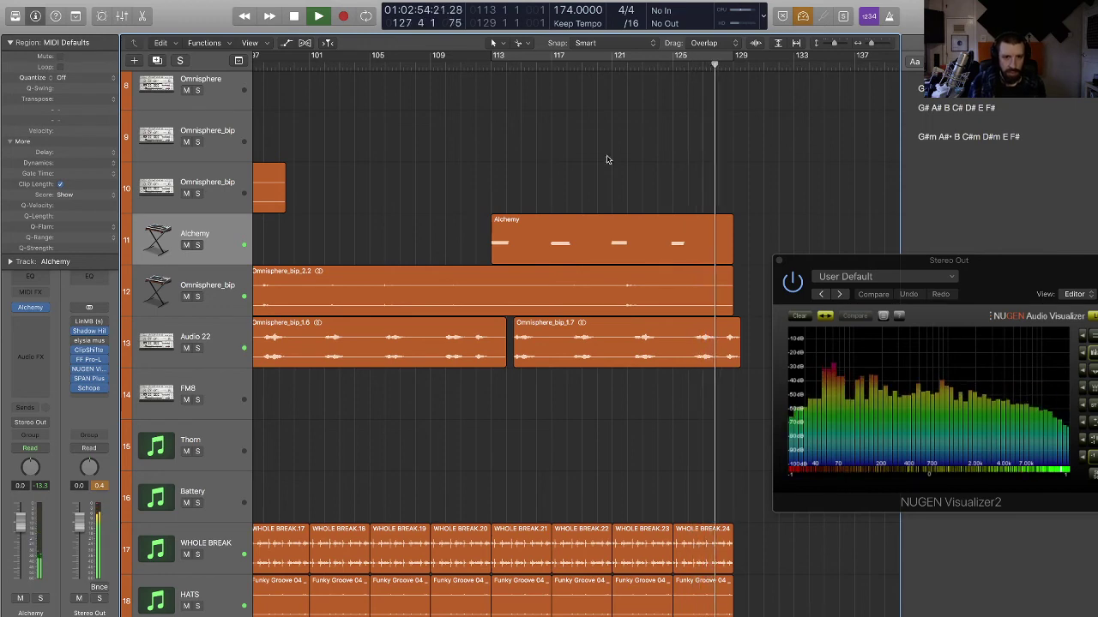
- Play from just before bar 113, reopen the Alchemy region in the Piano Roll, and nudge the chord at bar 125 slightly later
{"action": "left_click", "coordinate": [470, 62]}
{"action": "left_click", "coordinate": [638, 258]}
{"action": "double_click", "coordinate": [638, 257]}
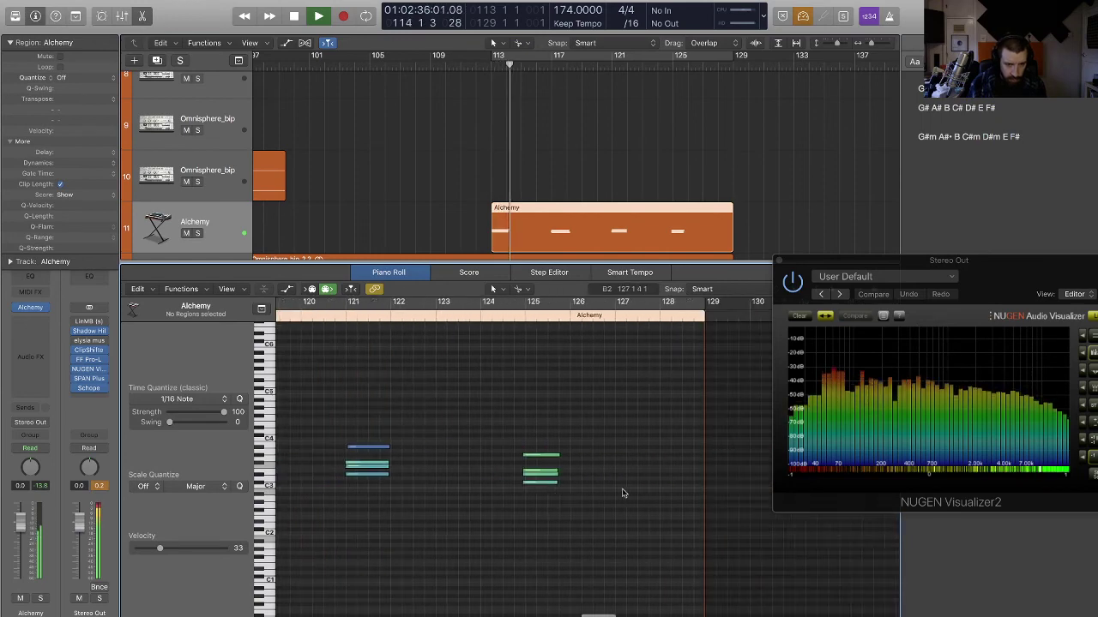
{"action": "left_click_drag", "start_coordinate": [593, 520], "coordinate": [527, 437]}
{"action": "left_click_drag", "start_coordinate": [529, 480], "coordinate": [532, 479]}
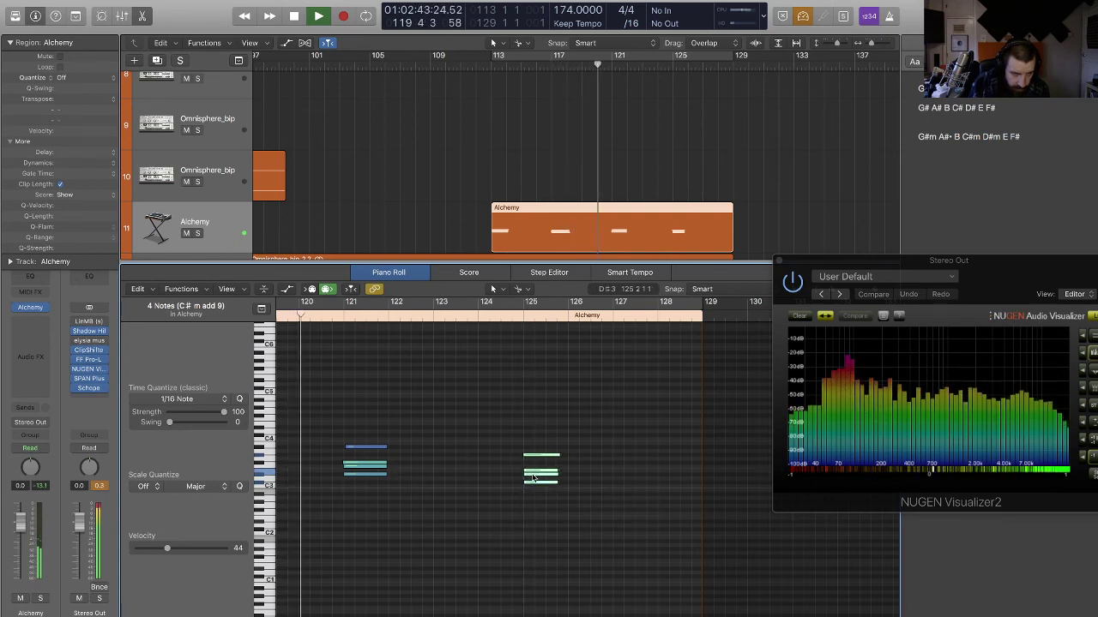
{"action": "left_click", "coordinate": [432, 506]}
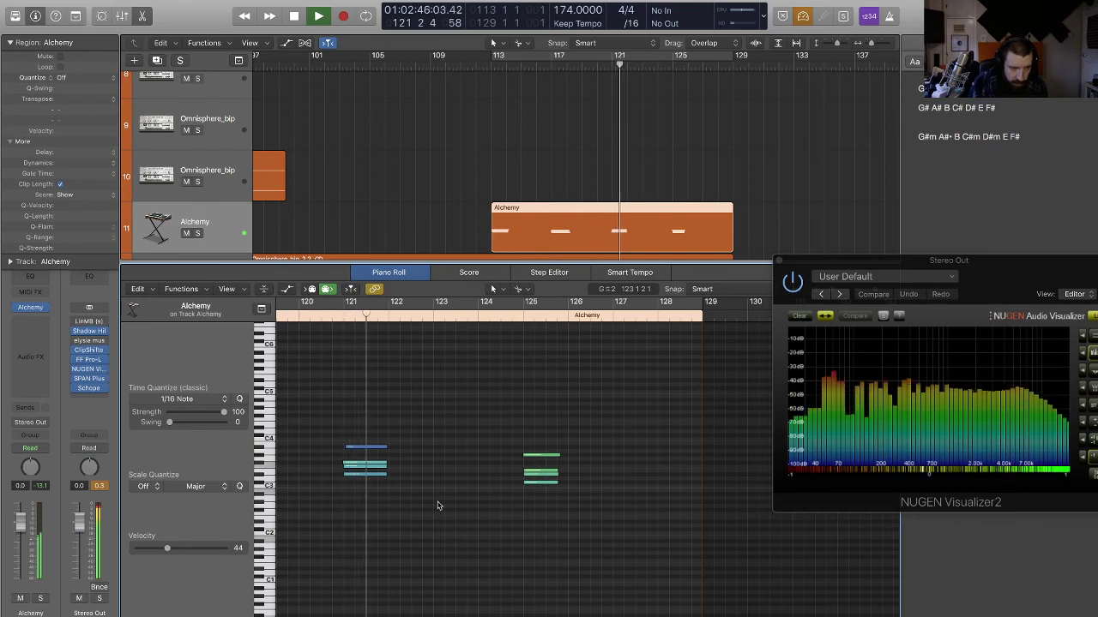
- Lower the velocity of the four-note Alchemy chord at bar 125 to 24
{"action": "left_click_drag", "start_coordinate": [562, 517], "coordinate": [506, 442]}
{"action": "left_click_drag", "start_coordinate": [168, 554], "coordinate": [154, 549]}
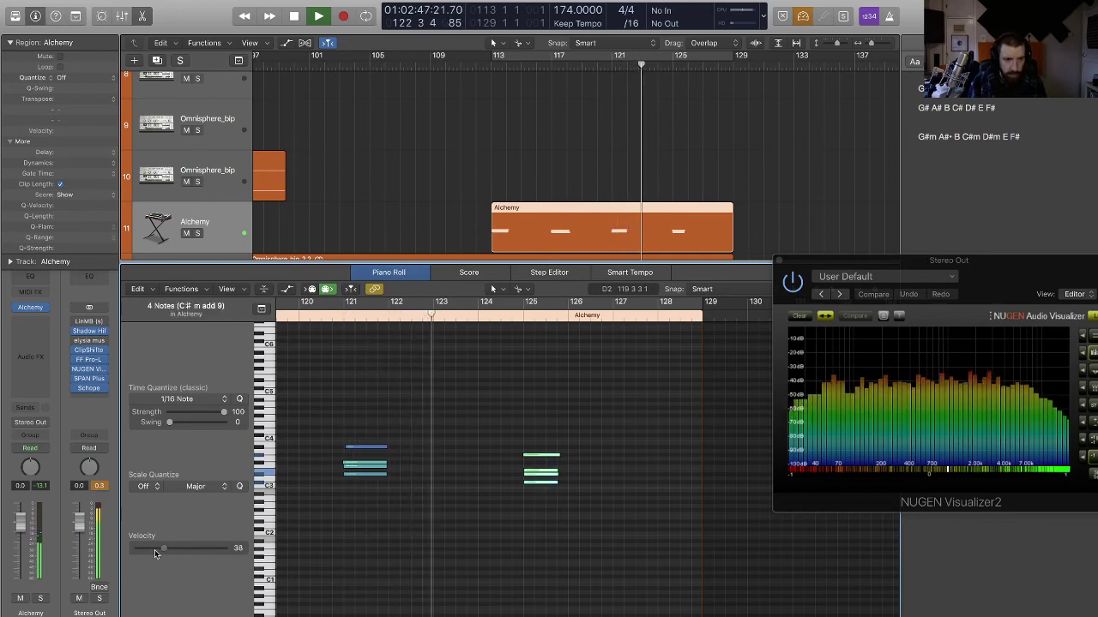
{"action": "left_click", "coordinate": [403, 548]}
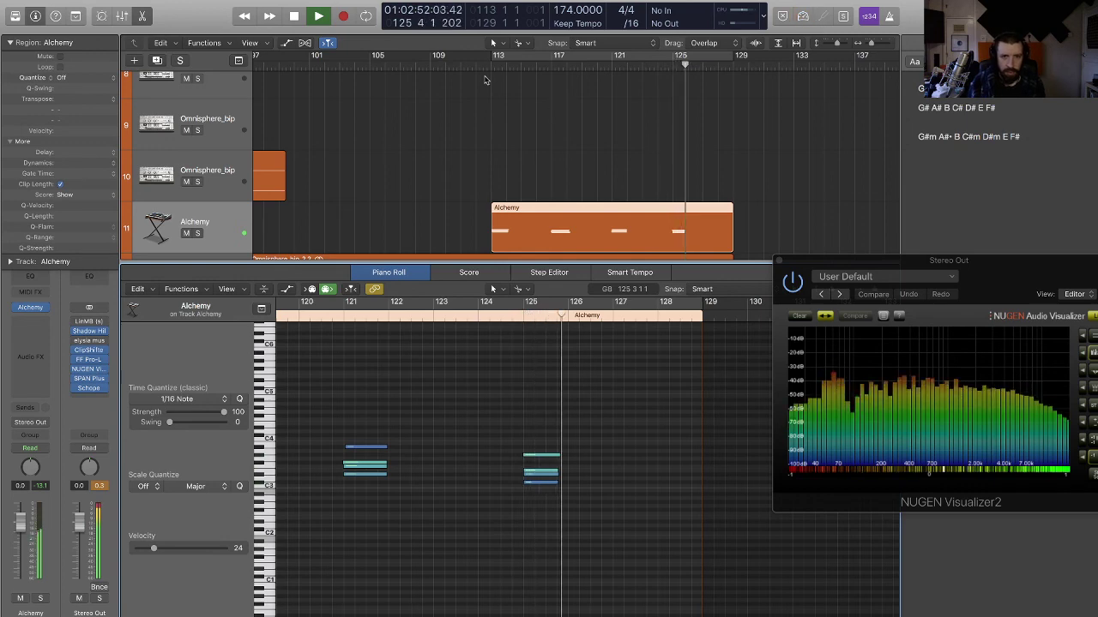
- Play back the Alchemy chords from bar 113 with the full mix and close the Piano Roll
{"action": "left_click", "coordinate": [550, 114]}
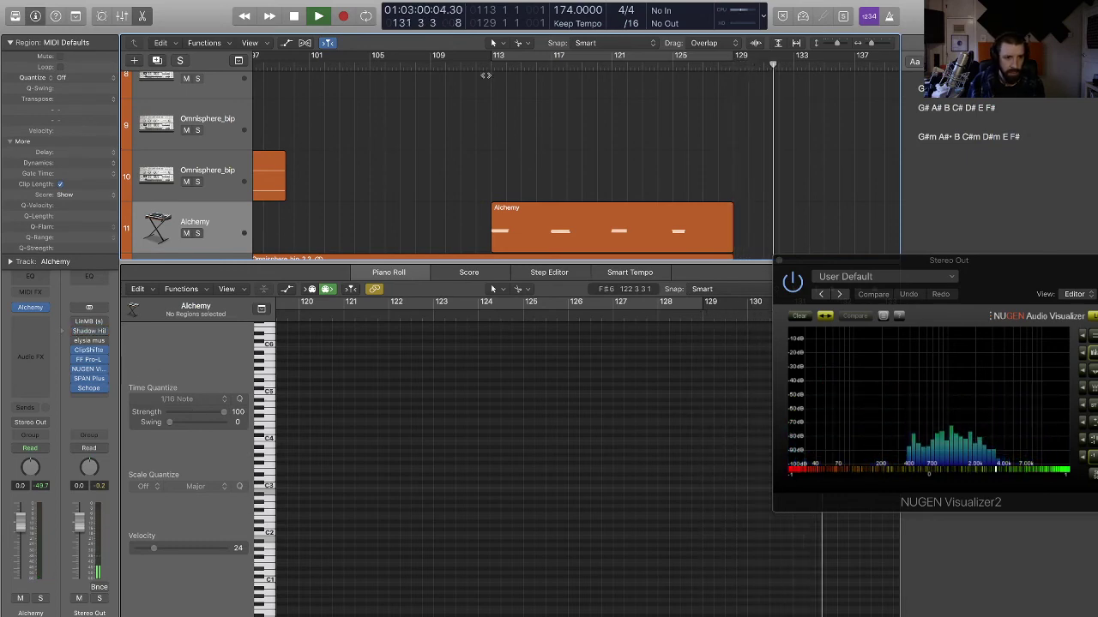
{"action": "left_click", "coordinate": [495, 96]}
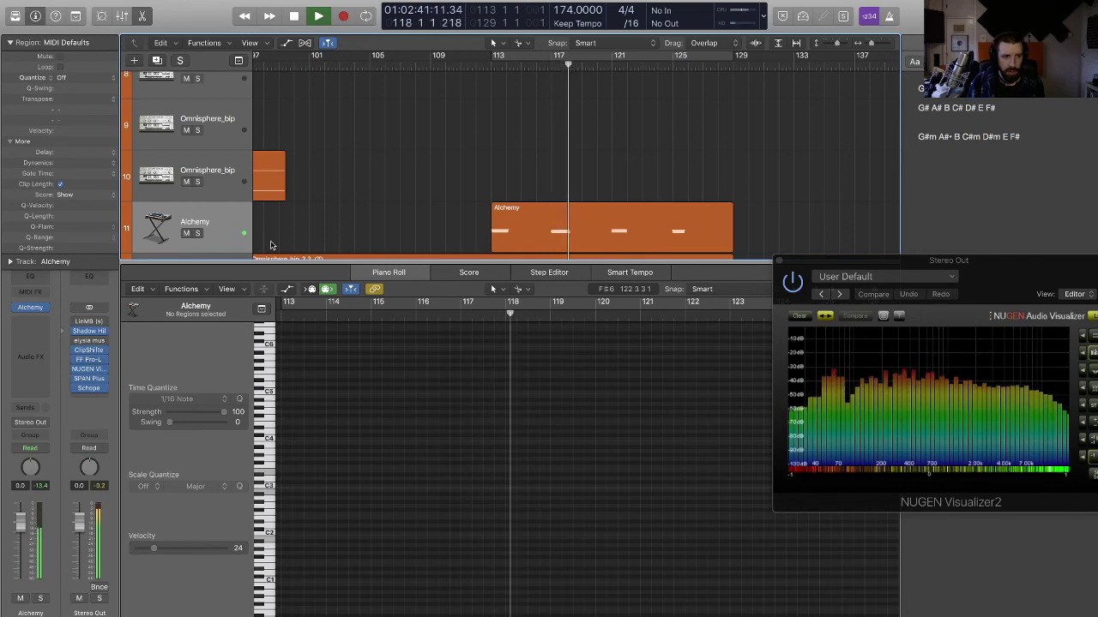
{"action": "key", "text": "p"}
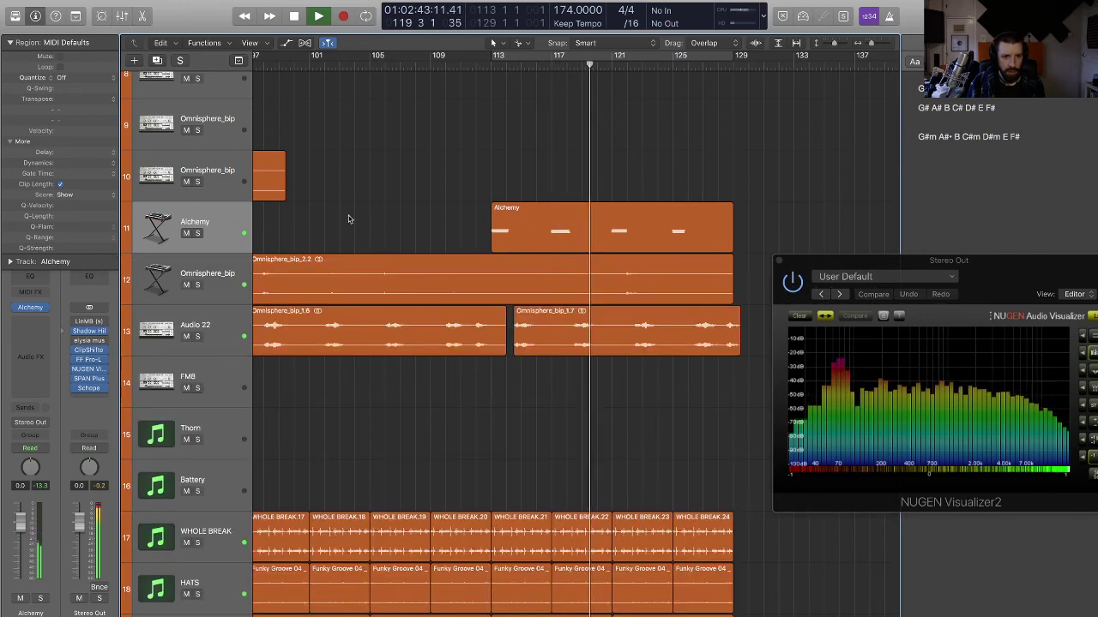
- Solo the Alchemy track and cycle playback over bars 113 to 129
{"action": "key", "text": "super+Left"}
{"action": "key", "text": "super+Up"}
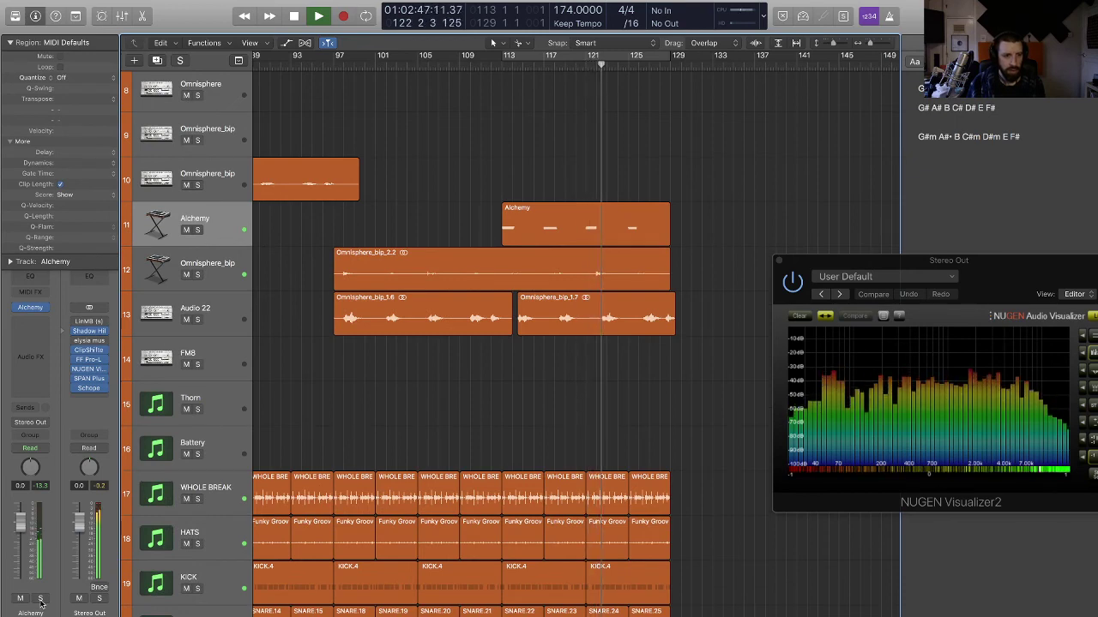
{"action": "key", "text": "s"}
{"action": "left_click", "coordinate": [512, 57]}
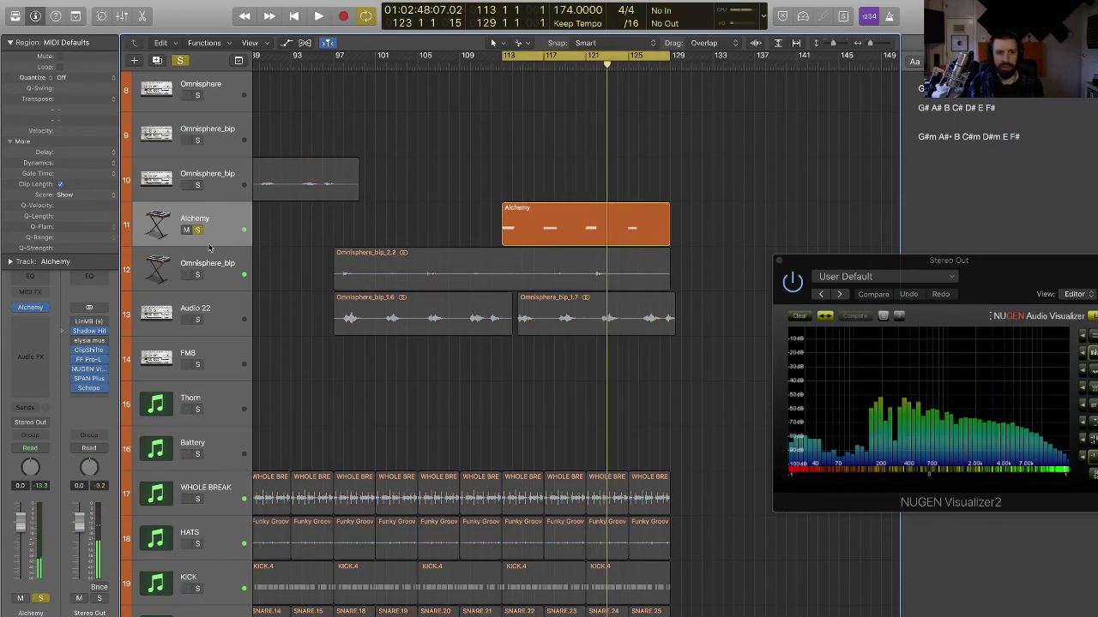
- Insert the FF Pro-C 2 compressor on the Alchemy channel and show its side-chain section
{"action": "left_click", "coordinate": [32, 335]}
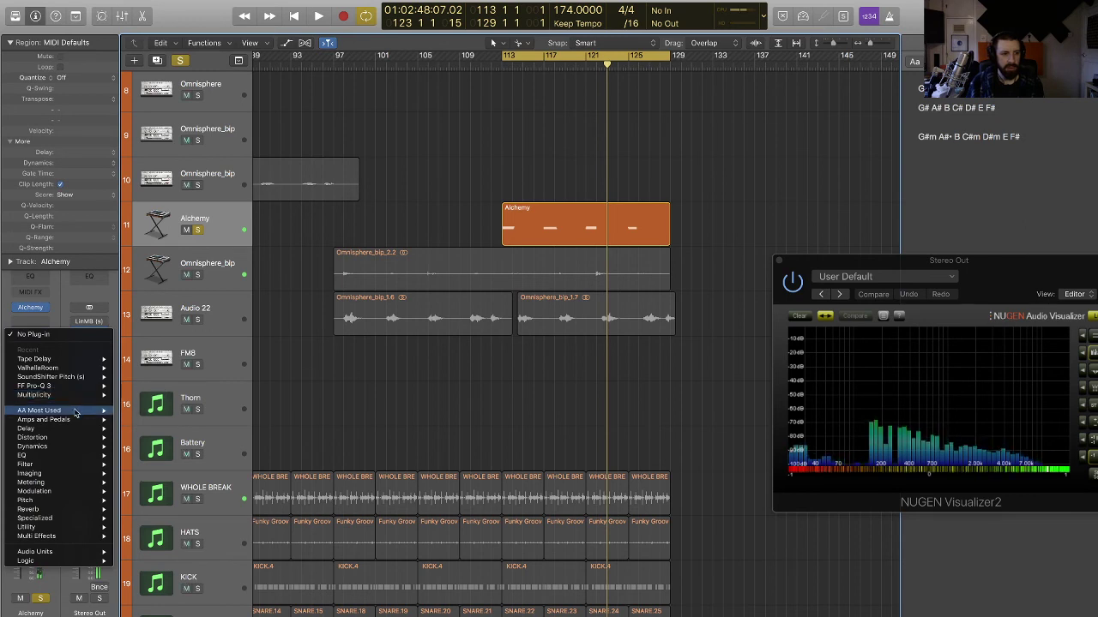
{"action": "mouse_move", "coordinate": [73, 411]}
{"action": "mouse_move", "coordinate": [192, 540]}
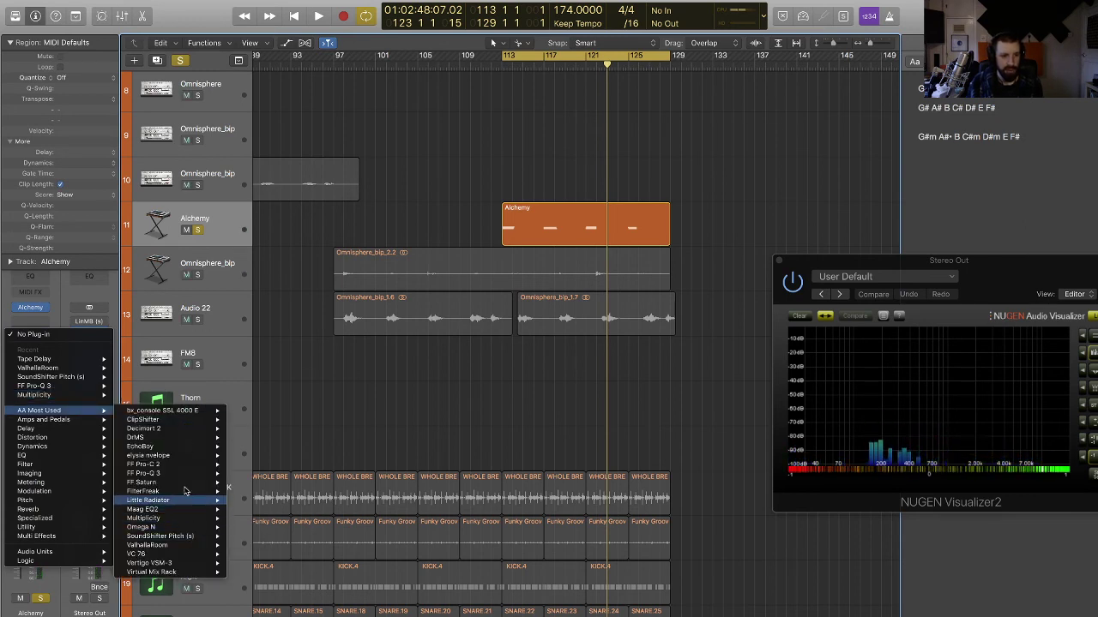
{"action": "mouse_move", "coordinate": [180, 464]}
{"action": "left_click", "coordinate": [254, 470]}
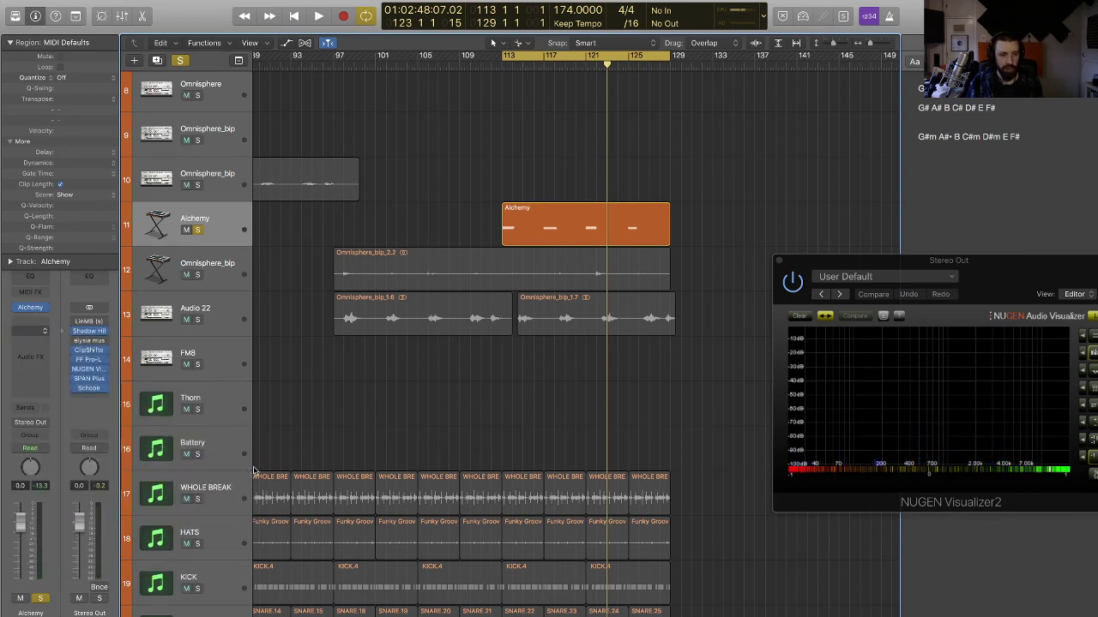
{"action": "left_click_drag", "start_coordinate": [273, 21], "coordinate": [388, 38]}
{"action": "left_click", "coordinate": [286, 300]}
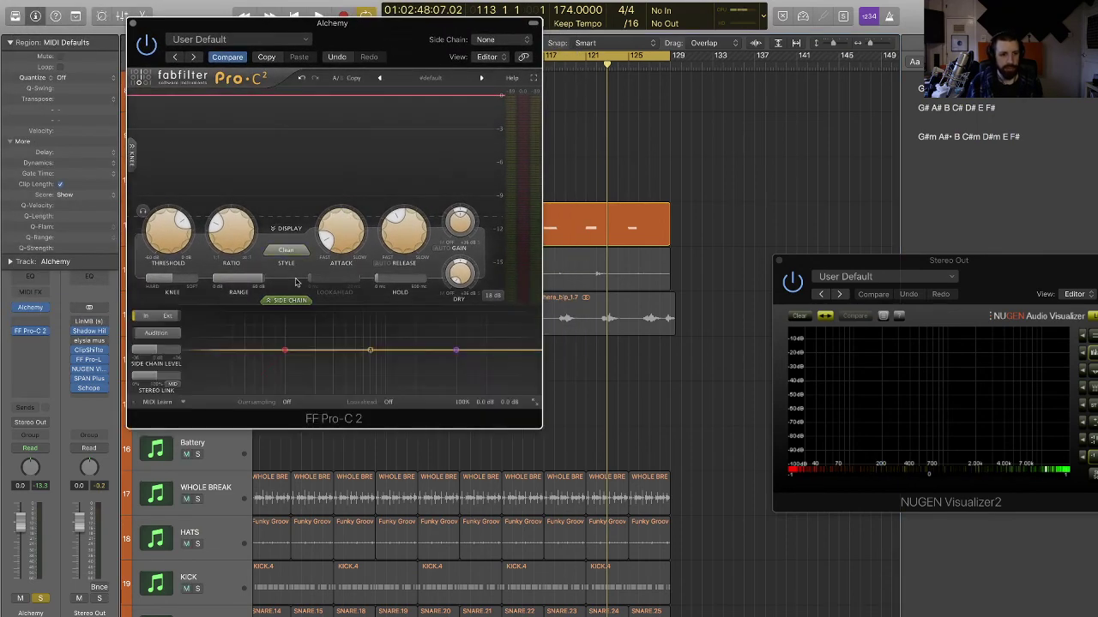
- During playback, set the Pro-C 2 threshold to about -24.8 dB and ratio to about 3.6:1, raise attack and release, and choose the Classic style
{"action": "key", "text": "space"}
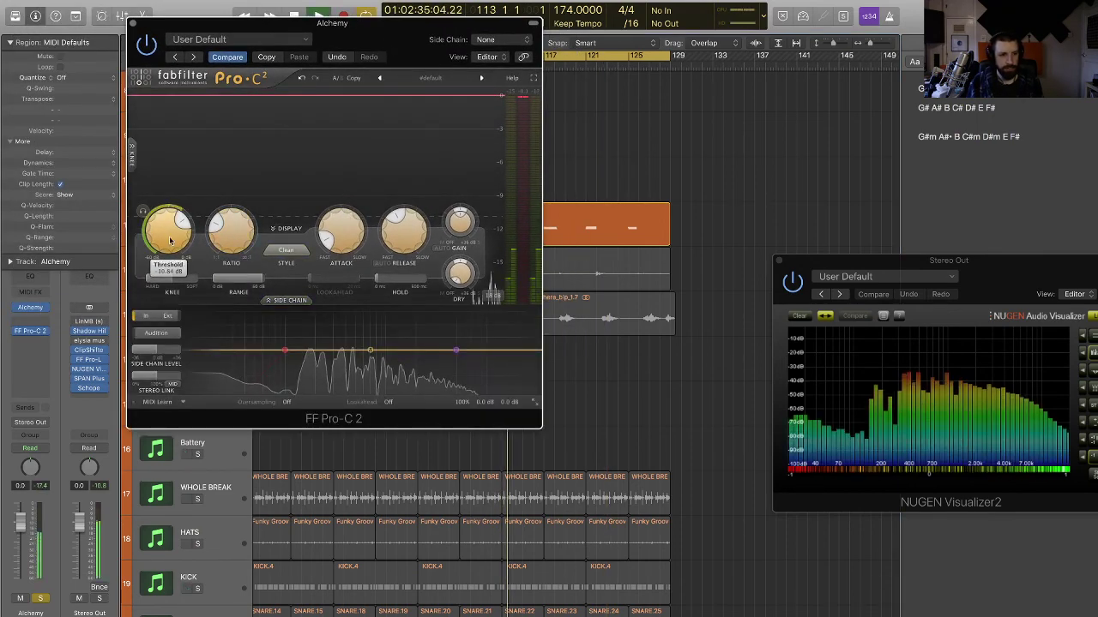
{"action": "left_click_drag", "start_coordinate": [175, 234], "coordinate": [167, 251]}
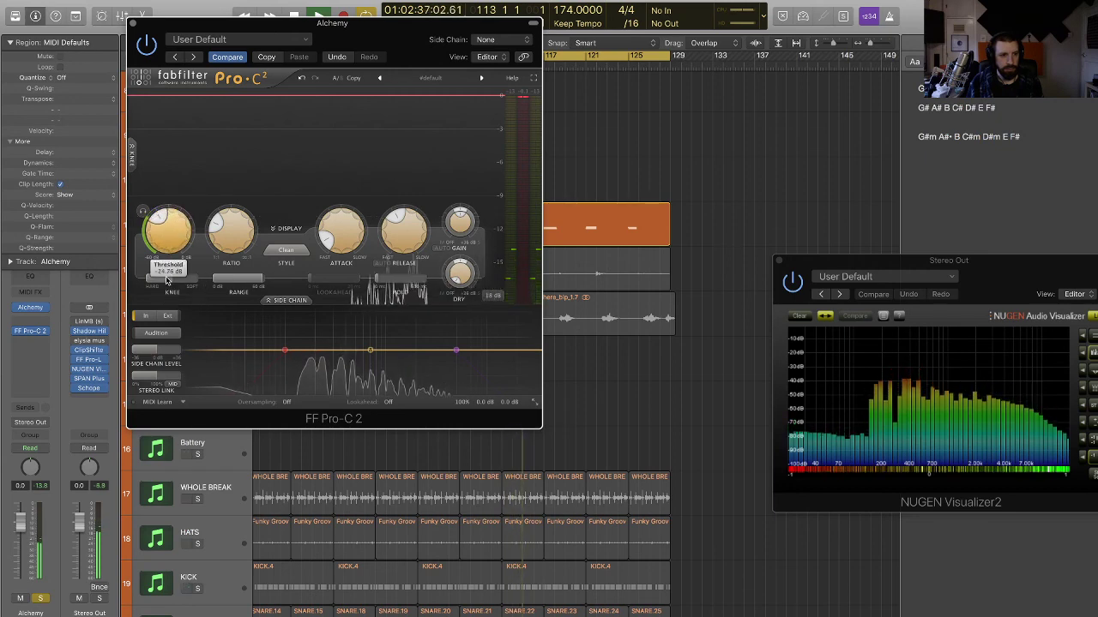
{"action": "left_click_drag", "start_coordinate": [342, 234], "coordinate": [347, 204]}
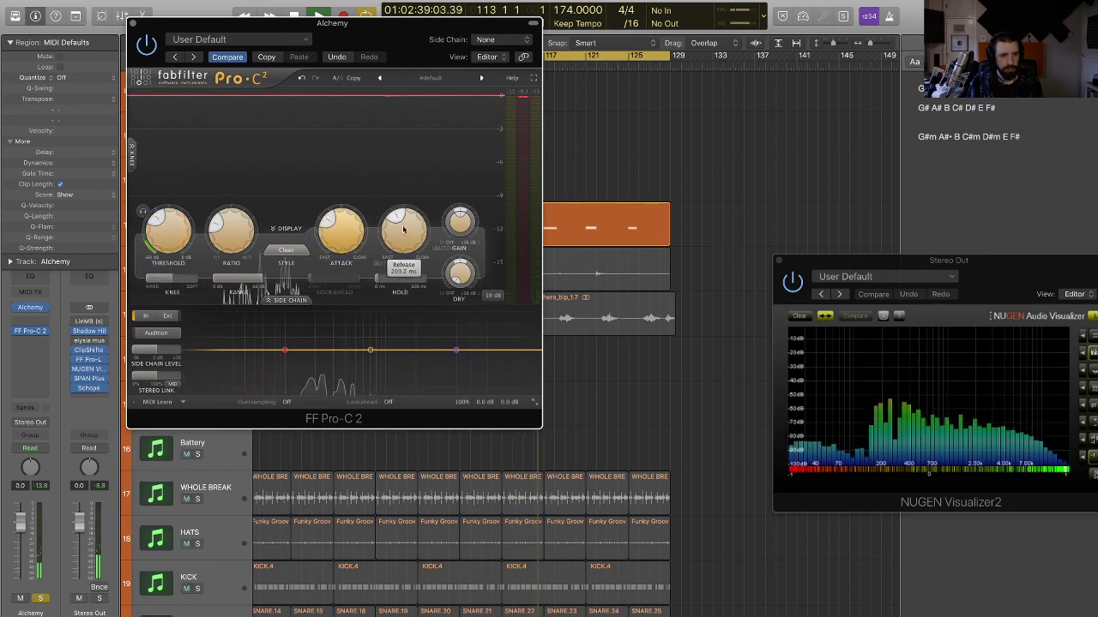
{"action": "left_click_drag", "start_coordinate": [402, 230], "coordinate": [405, 218]}
{"action": "left_click_drag", "start_coordinate": [232, 228], "coordinate": [252, 198]}
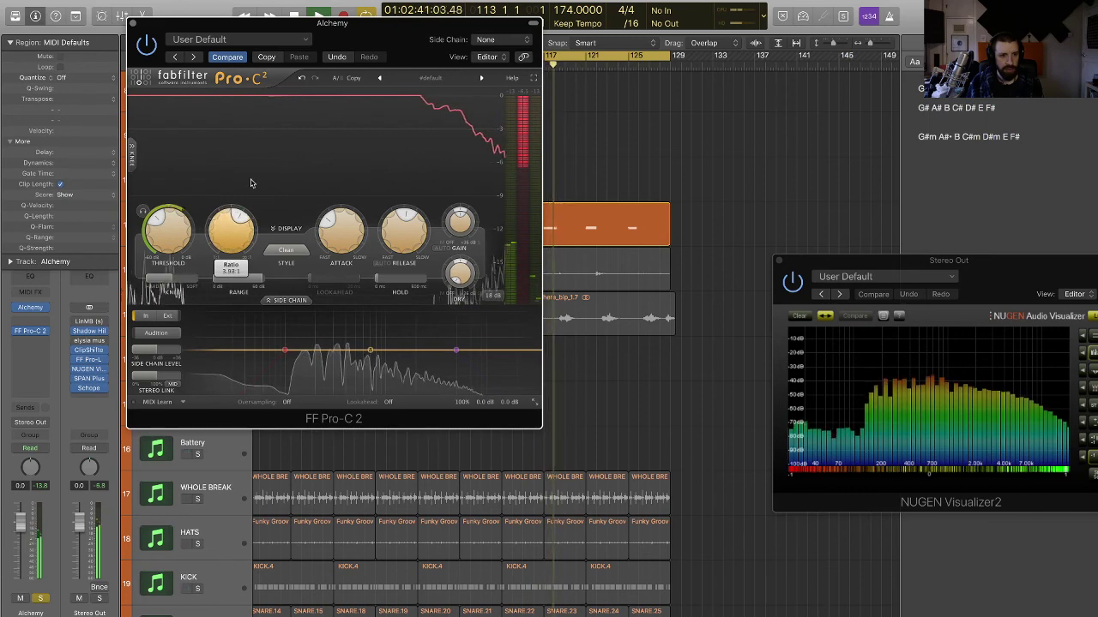
{"action": "left_click", "coordinate": [287, 251]}
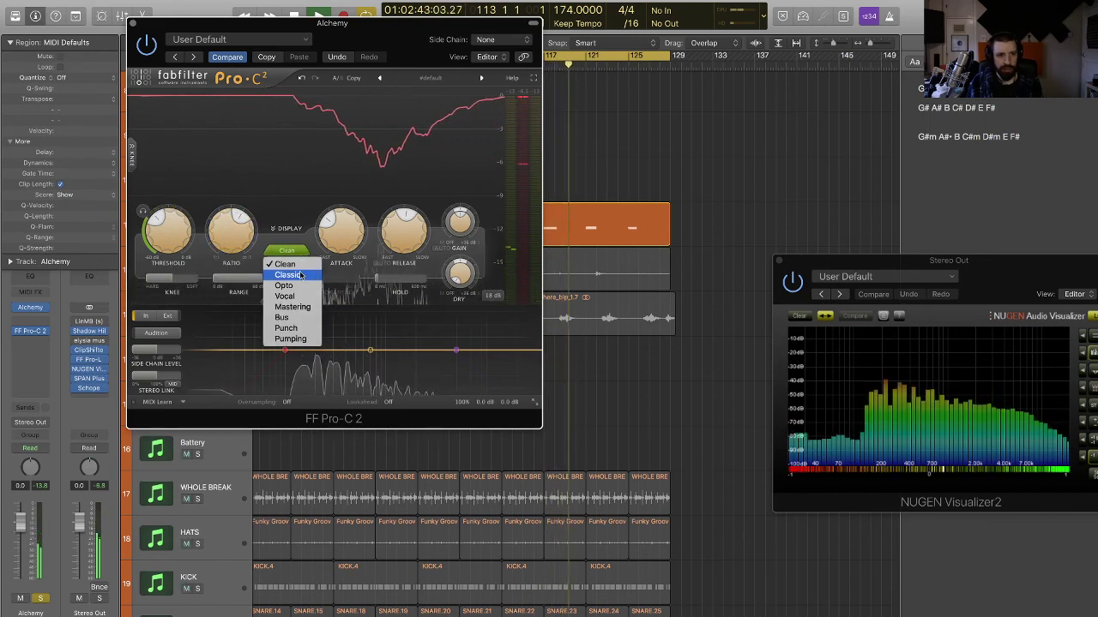
{"action": "left_click", "coordinate": [286, 264]}
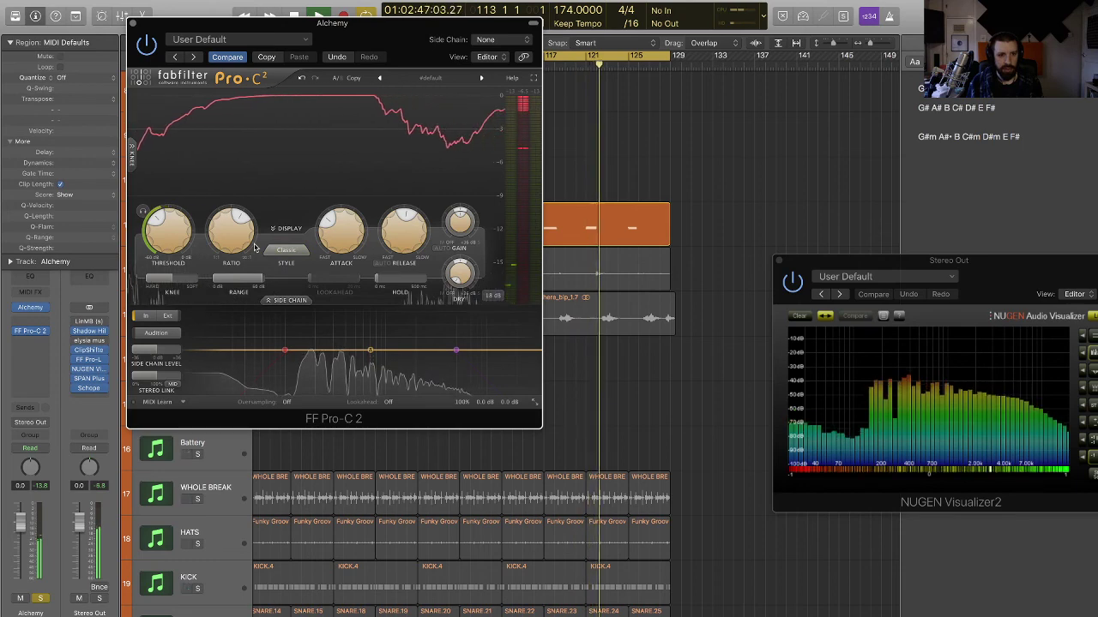
- Insert a stereo FF Pro-Q 3 after the compressor on the Alchemy channel and cut the lows with a Low Shelf band
{"action": "left_click", "coordinate": [30, 331]}
{"action": "left_click", "coordinate": [30, 341]}
{"action": "mouse_move", "coordinate": [59, 407]}
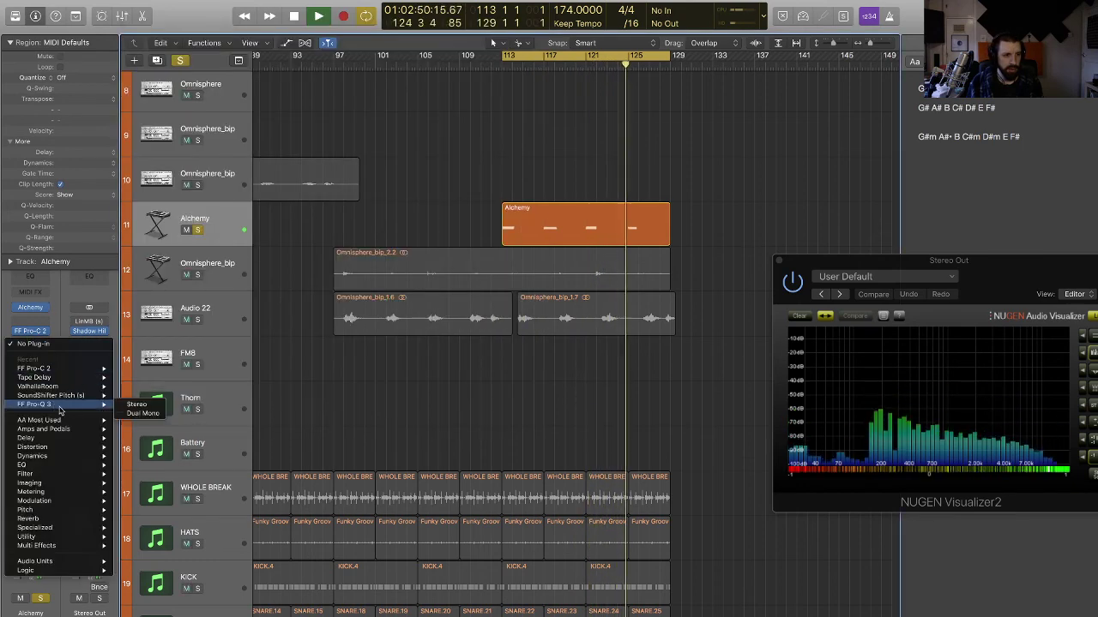
{"action": "left_click", "coordinate": [137, 405]}
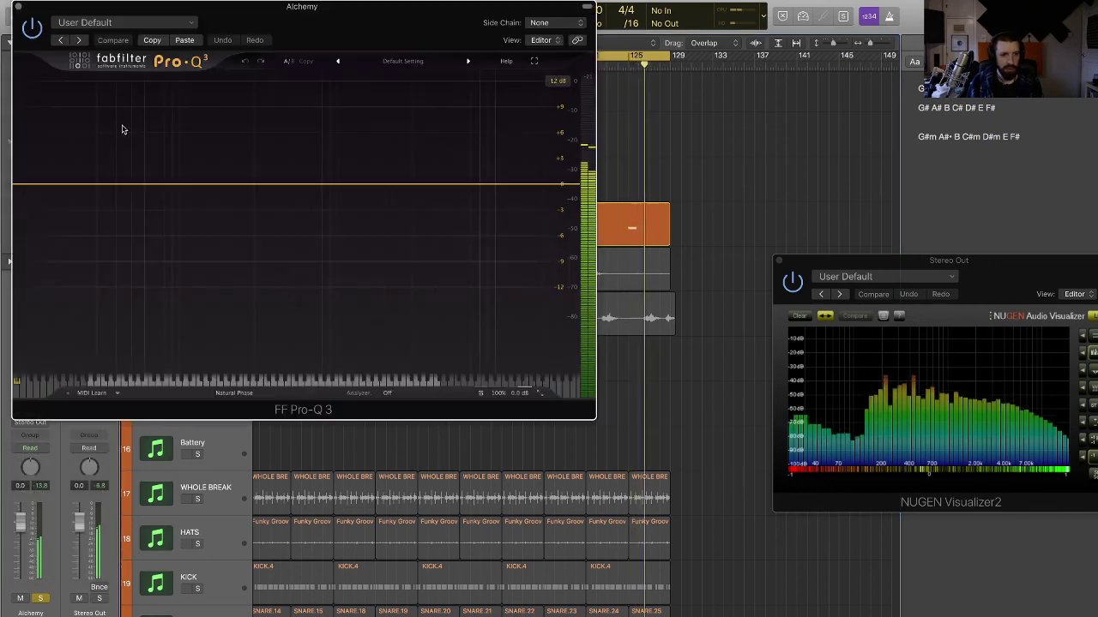
{"action": "left_click_drag", "start_coordinate": [32, 185], "coordinate": [148, 276]}
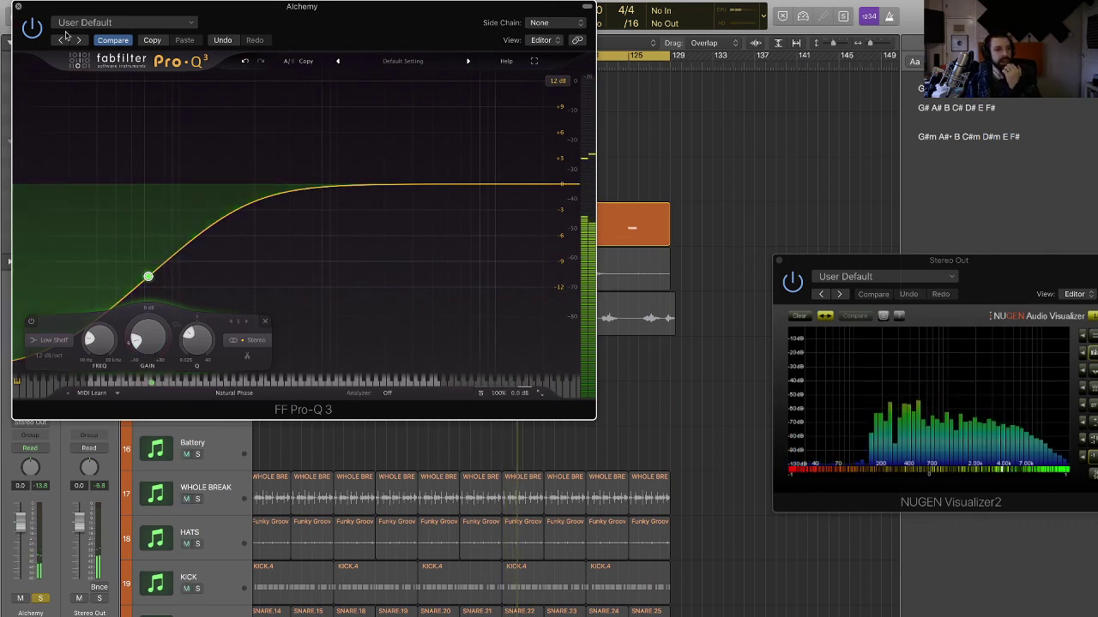
{"action": "left_click", "coordinate": [17, 7]}
- Unsolo the Alchemy track so that the whole arrangement is active again
{"action": "scroll", "coordinate": [549, 167], "scroll_direction": "left", "scroll_amount": 2}
{"action": "scroll", "coordinate": [549, 167], "scroll_direction": "left", "scroll_amount": 1}
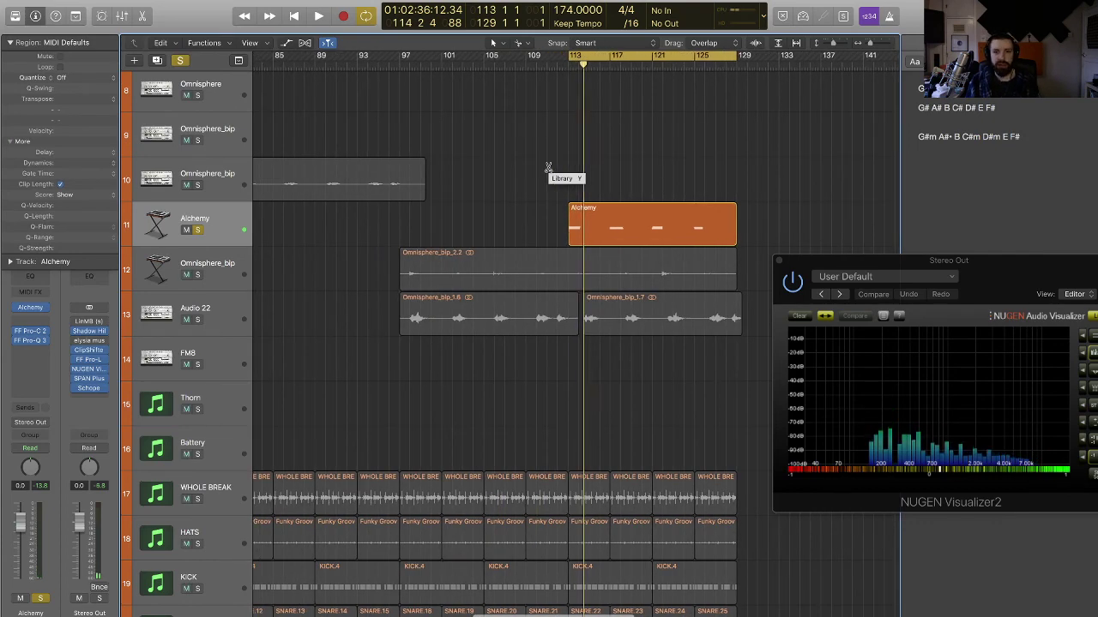
{"action": "key", "text": "super+Left"}
{"action": "key", "text": "super+Up"}
{"action": "key", "text": "super+Up"}
{"action": "key", "text": "super+Up"}
{"action": "key", "text": "super+Up"}
{"action": "key", "text": "super+Up"}
{"action": "key", "text": "super+Up"}
{"action": "key", "text": "super+Up"}
{"action": "key", "text": "super+Up"}
{"action": "key", "text": "super+Up"}
{"action": "key", "text": "super+Up"}
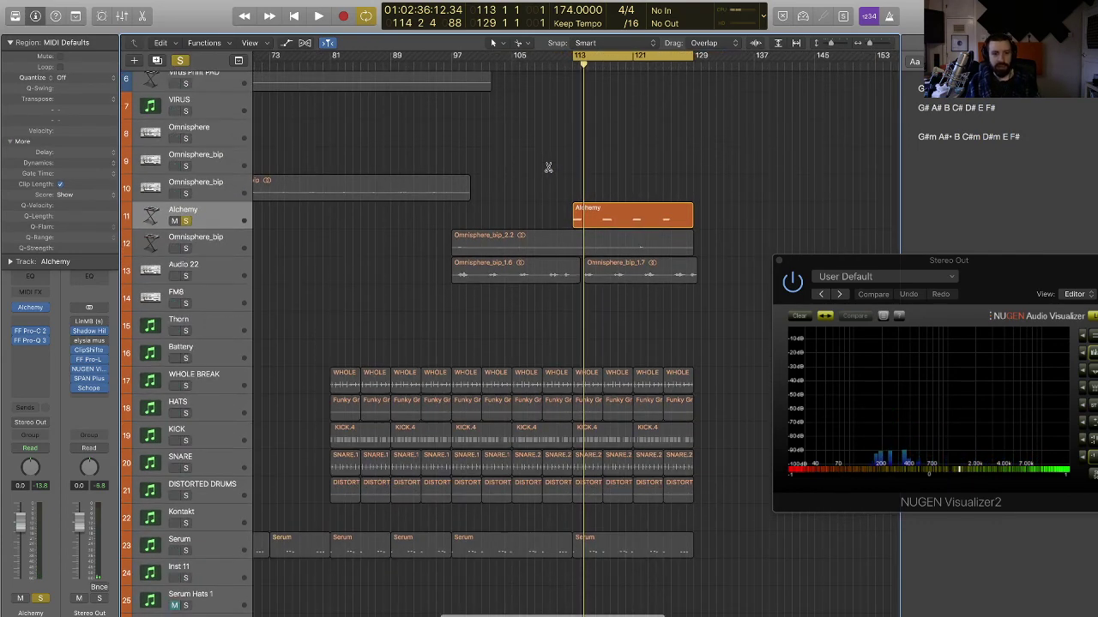
{"action": "key", "text": "super+Left"}
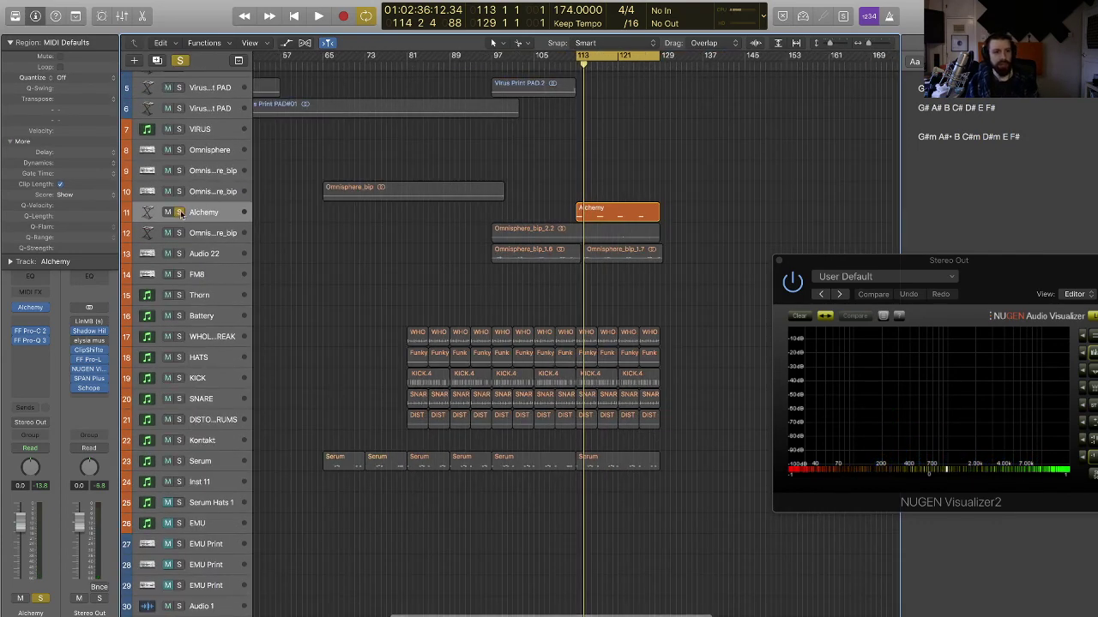
{"action": "key", "text": "super+a"}
{"action": "scroll", "coordinate": [558, 128], "scroll_direction": "left", "scroll_amount": 5}
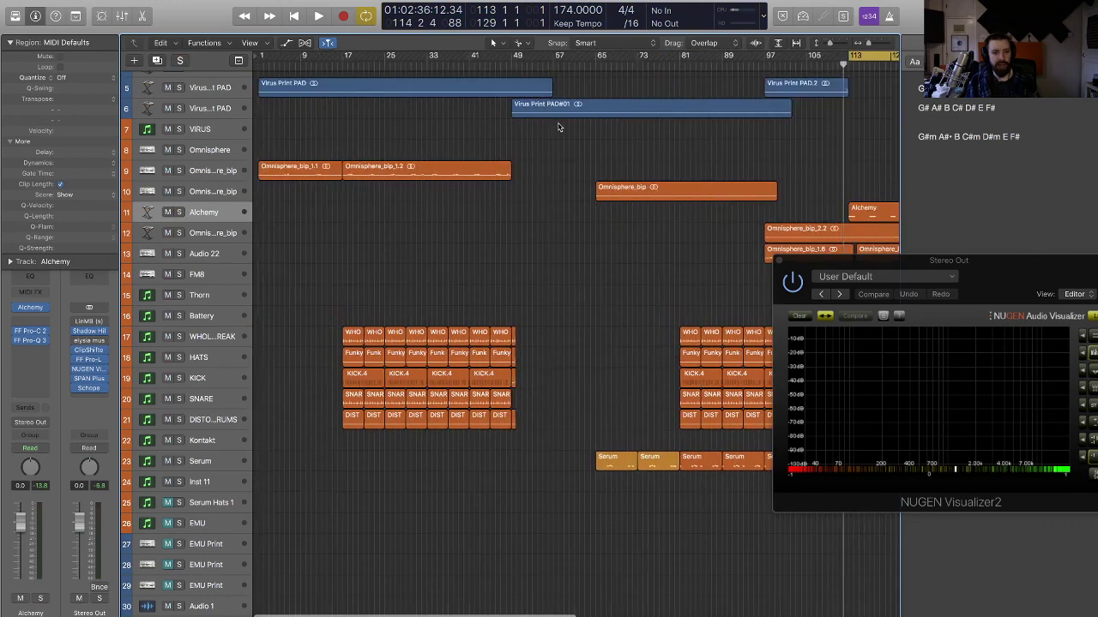
{"action": "key", "text": "super+Left"}
{"action": "scroll", "coordinate": [558, 129], "scroll_direction": "down", "scroll_amount": 4}
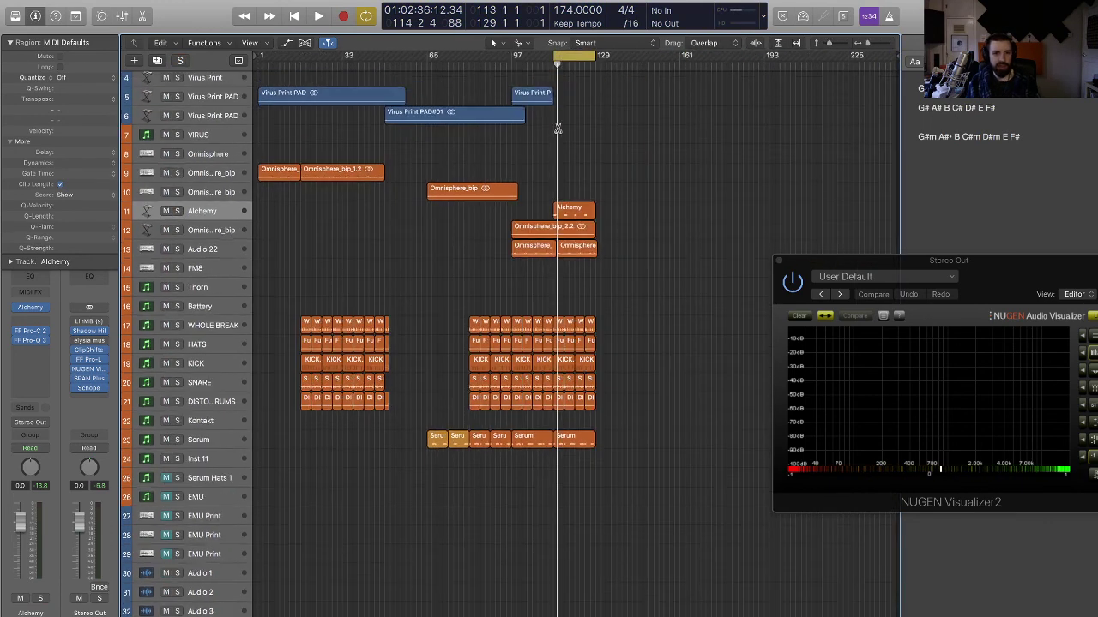
- Mark the cycle range over bars 1 to 129 and over bars 49 to 79, and turn cycling off
{"action": "left_click_drag", "start_coordinate": [556, 58], "coordinate": [293, 123]}
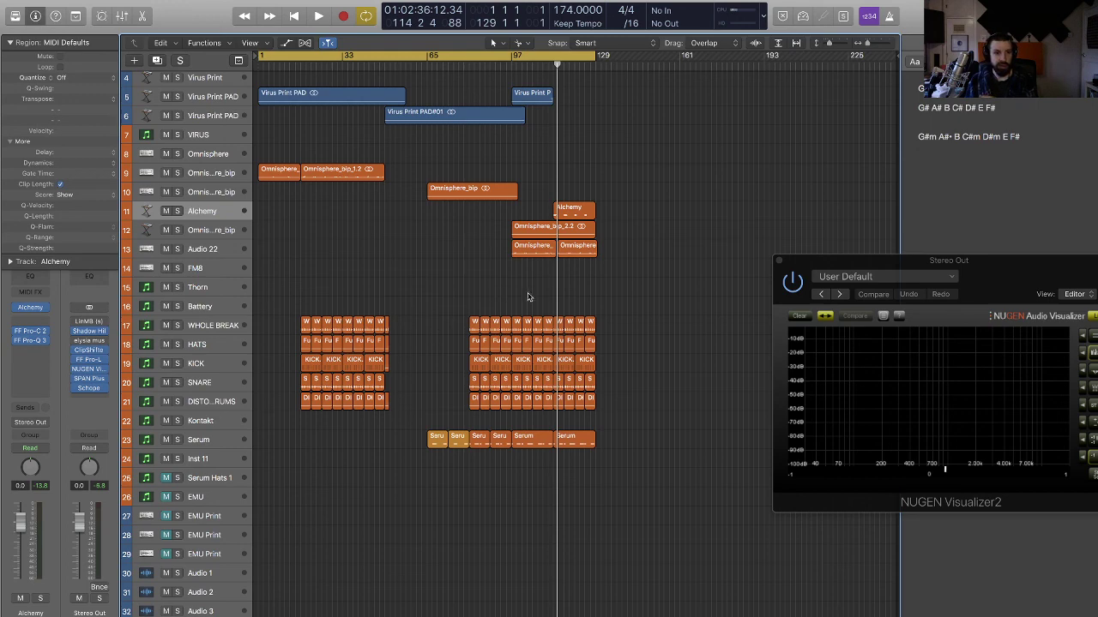
{"action": "key", "text": "super+Right"}
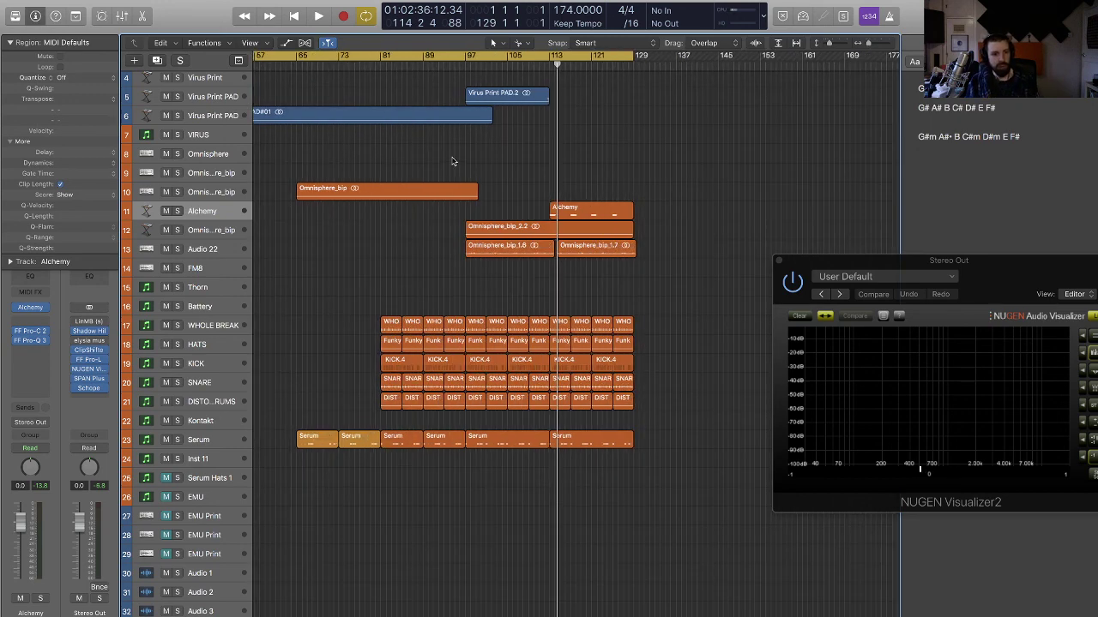
{"action": "scroll", "coordinate": [389, 326], "scroll_direction": "left", "scroll_amount": 5}
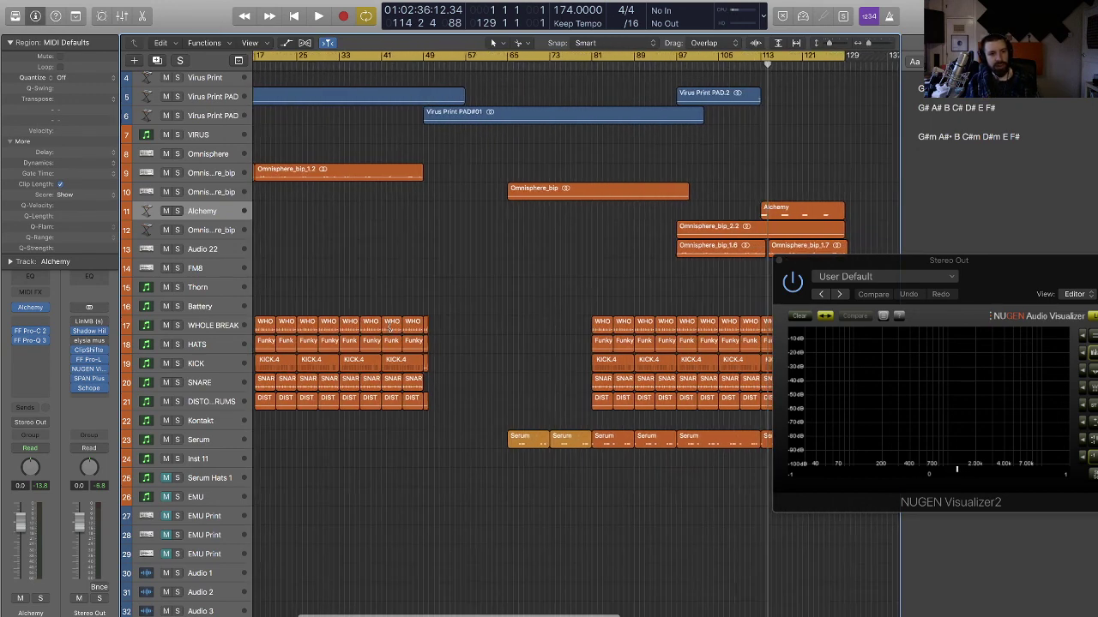
{"action": "key", "text": "super+Left"}
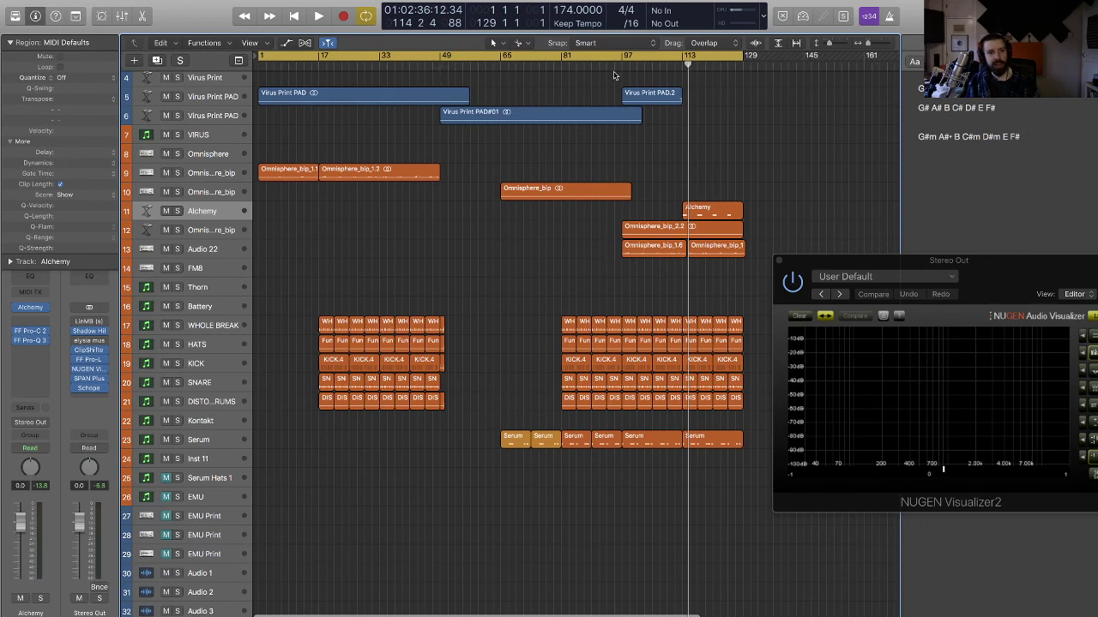
{"action": "left_click_drag", "start_coordinate": [443, 55], "coordinate": [546, 65]}
{"action": "left_click", "coordinate": [537, 63]}
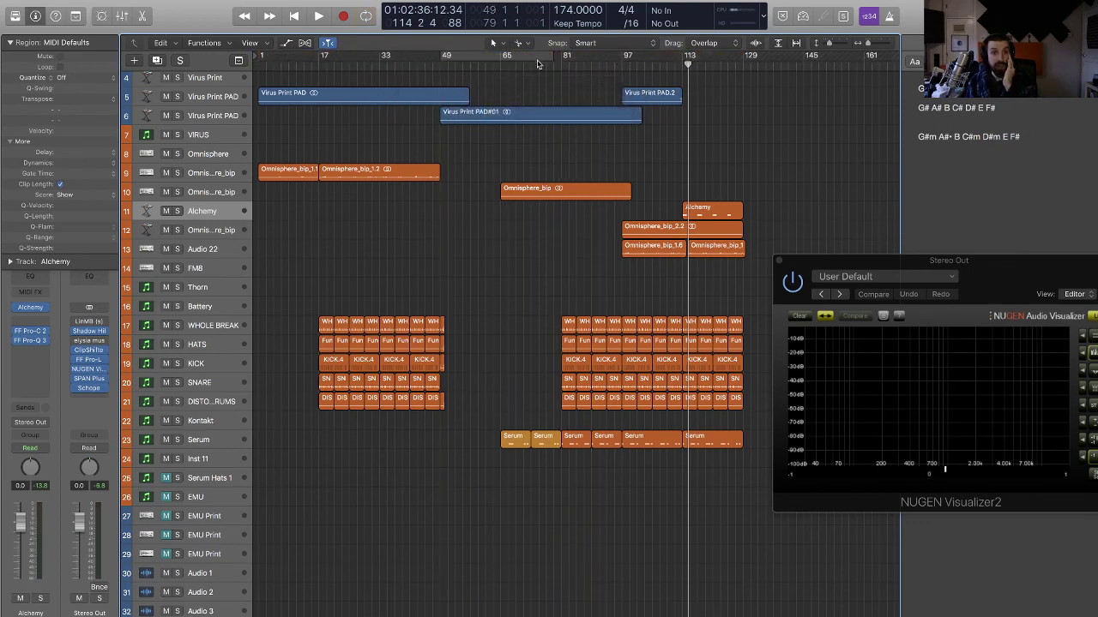
- Set the cycle range to bars 81 to 129, covering the second drum section
{"action": "scroll", "coordinate": [547, 94], "scroll_direction": "right", "scroll_amount": 3}
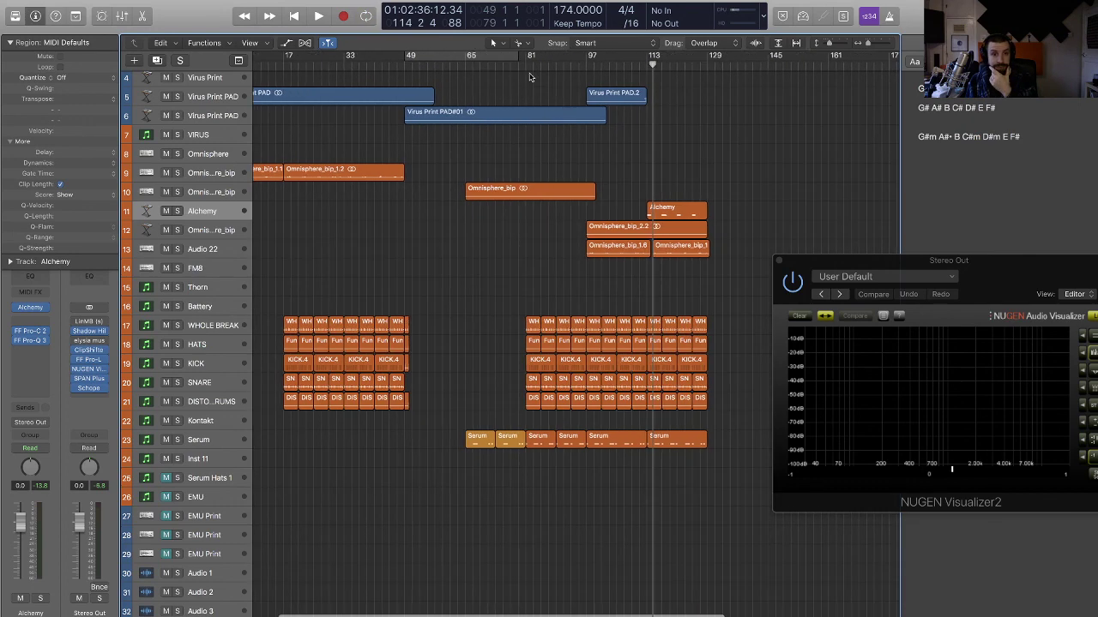
{"action": "scroll", "coordinate": [668, 263], "scroll_direction": "right", "scroll_amount": 1}
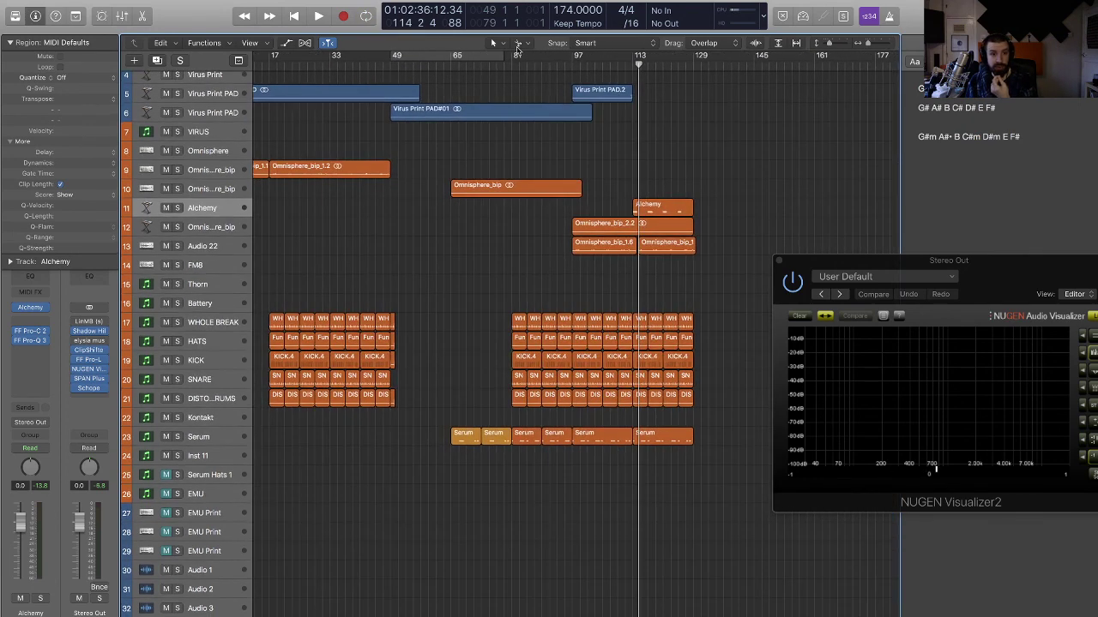
{"action": "left_click_drag", "start_coordinate": [515, 61], "coordinate": [695, 63]}
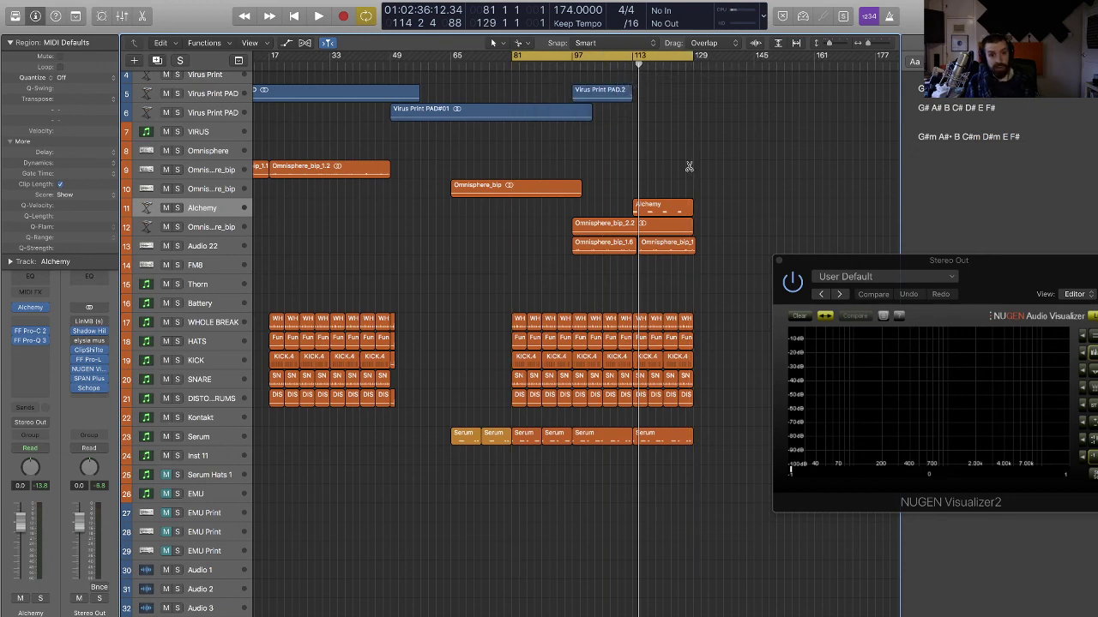
- Show the whole arrangement and reposition the Stereo Out Visualizer2 window so it is fully in view
{"action": "key", "text": "super+Left"}
{"action": "key", "text": "super+Up"}
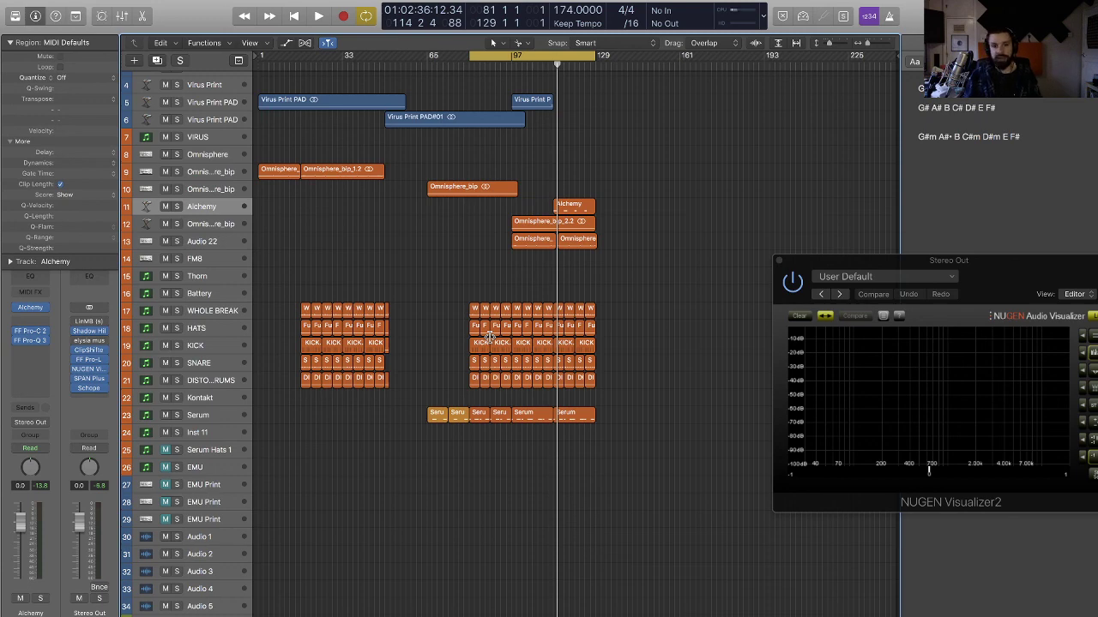
{"action": "scroll", "coordinate": [489, 337], "scroll_direction": "down", "scroll_amount": 1}
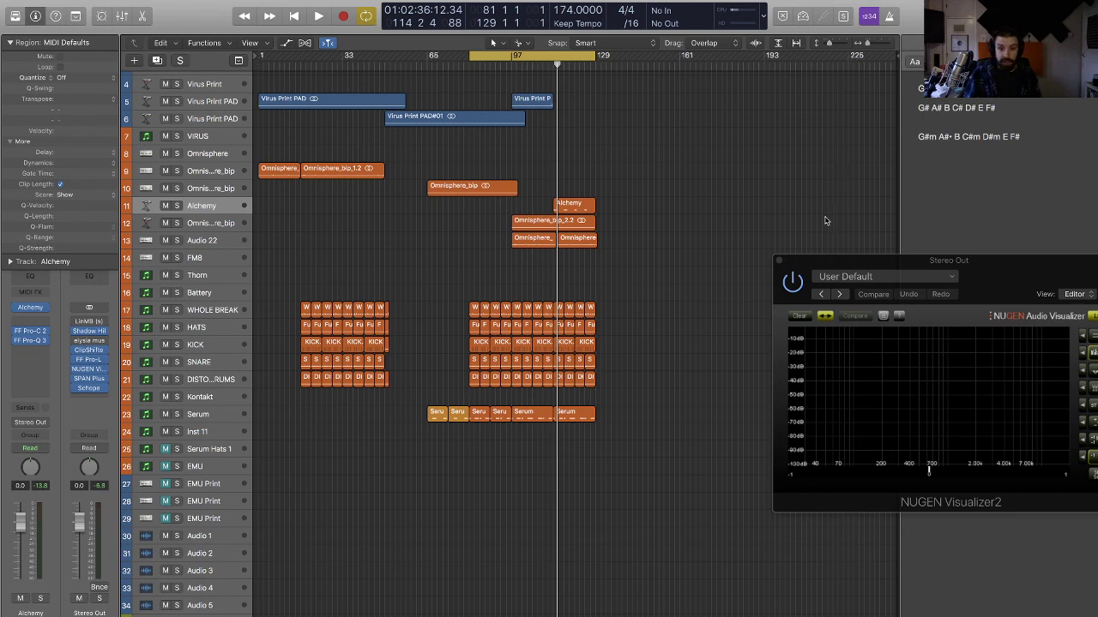
{"action": "left_click_drag", "start_coordinate": [1011, 270], "coordinate": [960, 279]}
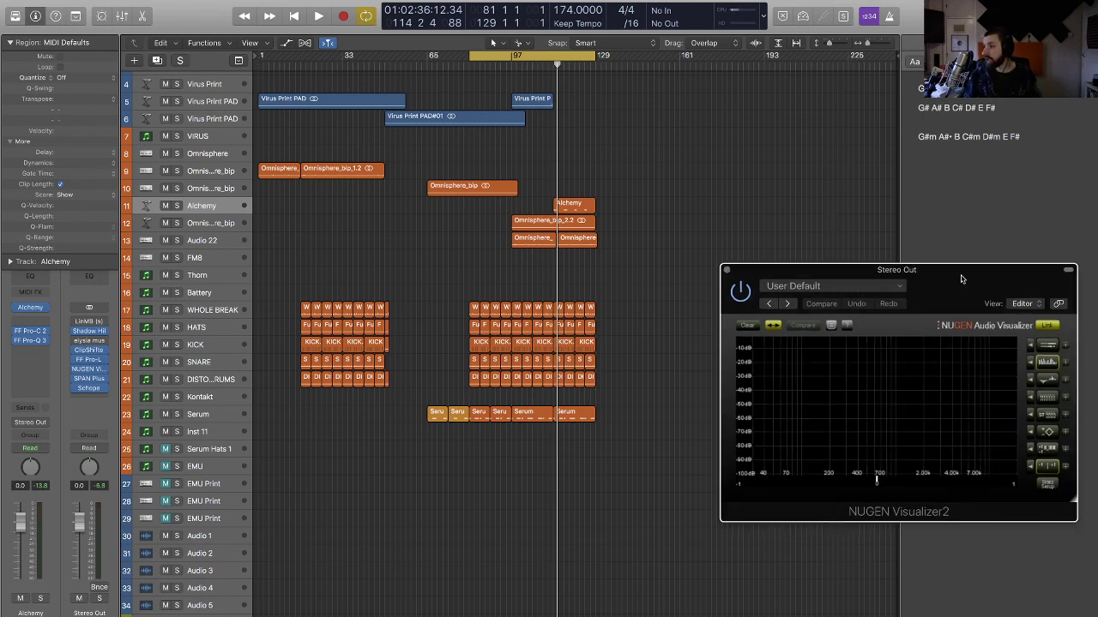